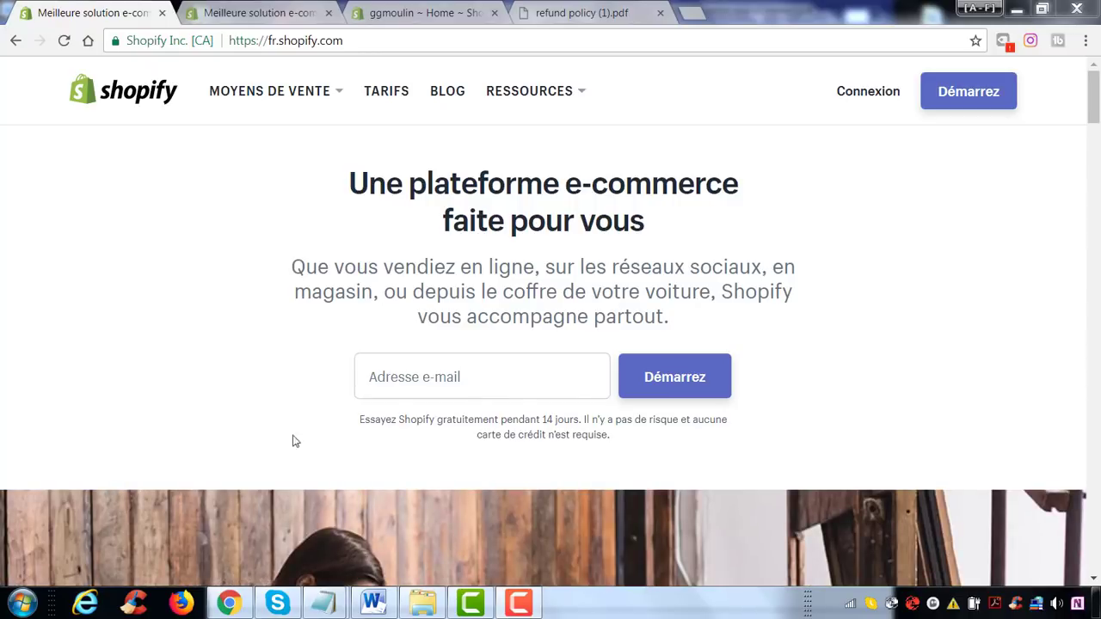
Compare the 14-day free trial sign-up form with the store's admin home page.
{"action": "left_click", "coordinate": [258, 13]}
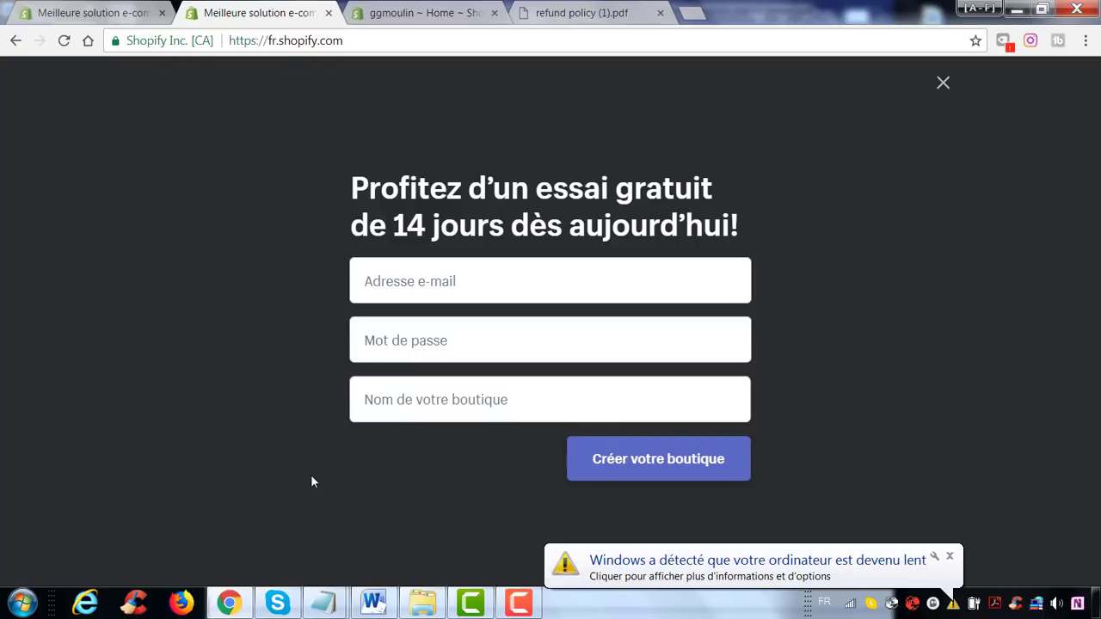
{"action": "left_click", "coordinate": [413, 13]}
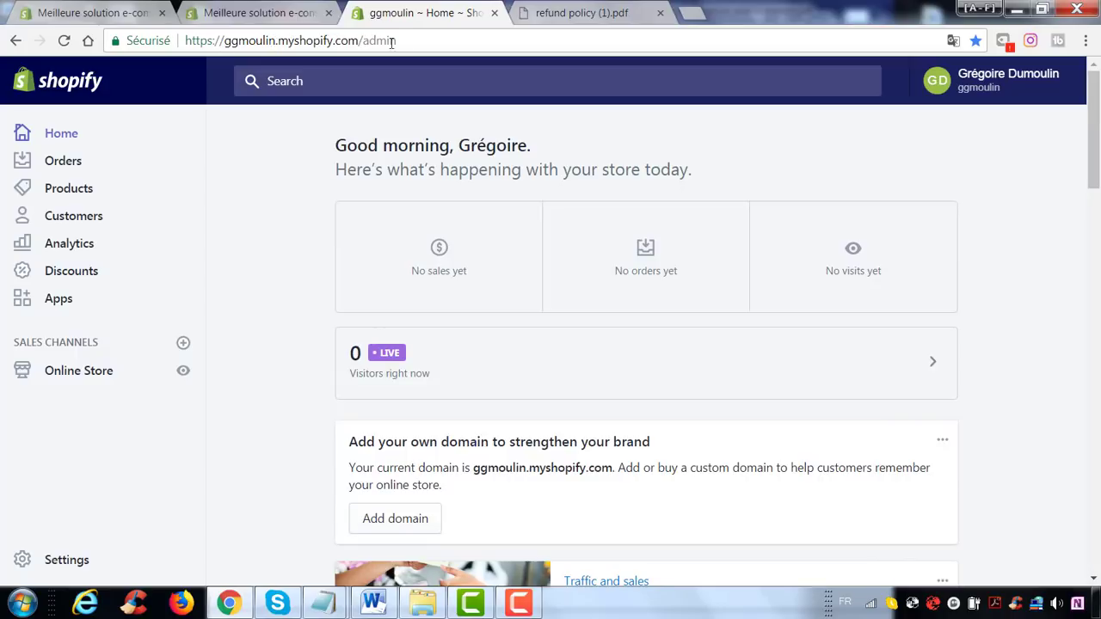
{"action": "left_click", "coordinate": [260, 13]}
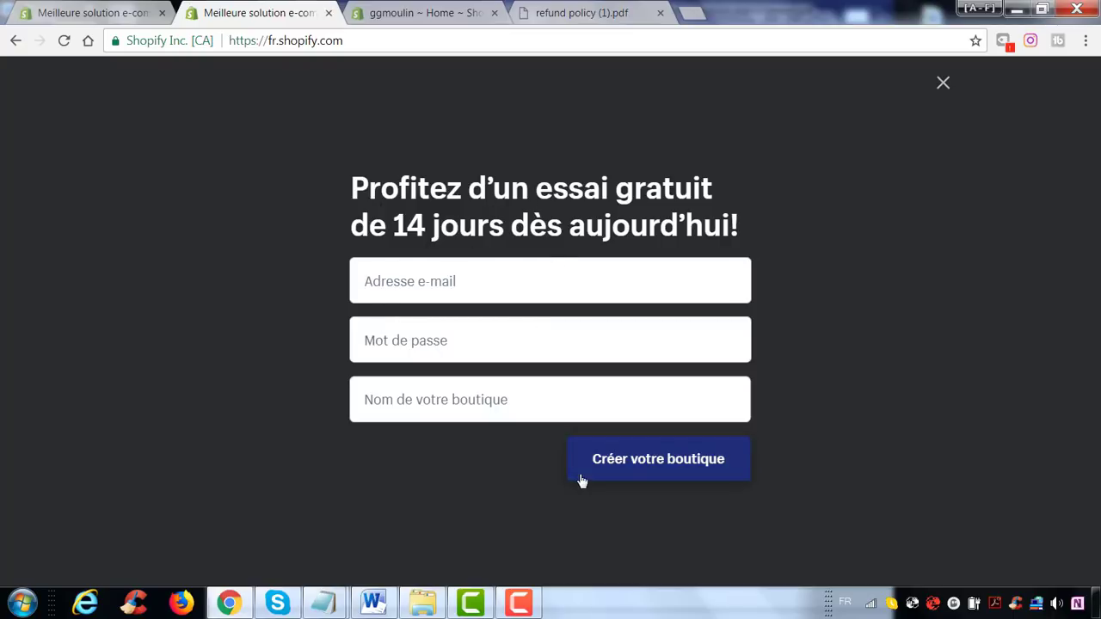
{"action": "left_click", "coordinate": [392, 12]}
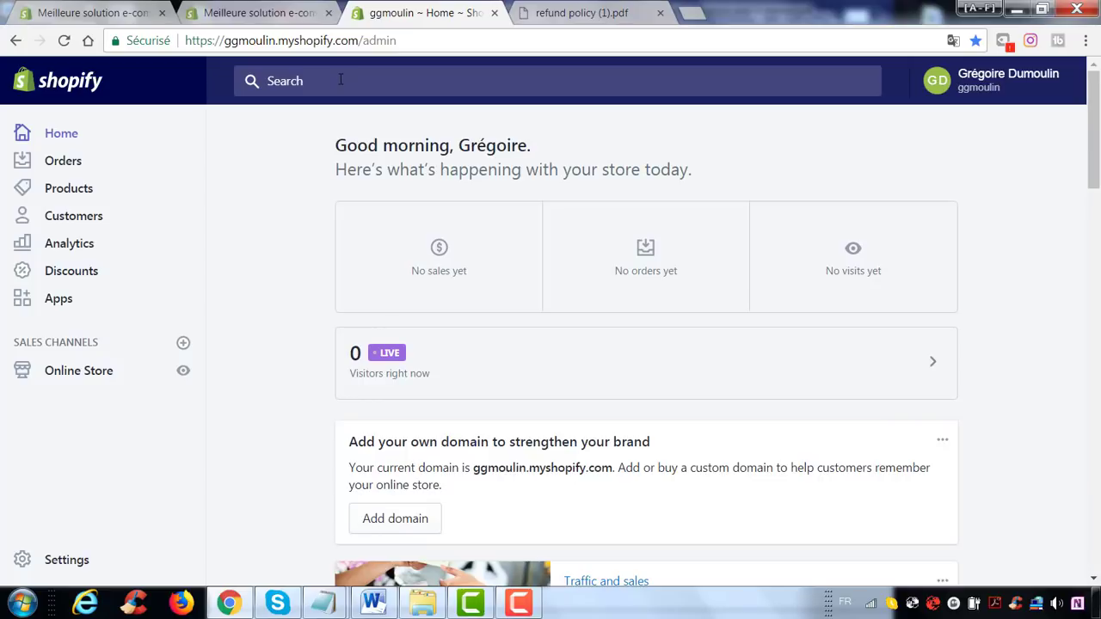
Close both Shopify homepage tabs and open the store's General settings.
{"action": "left_click", "coordinate": [327, 13]}
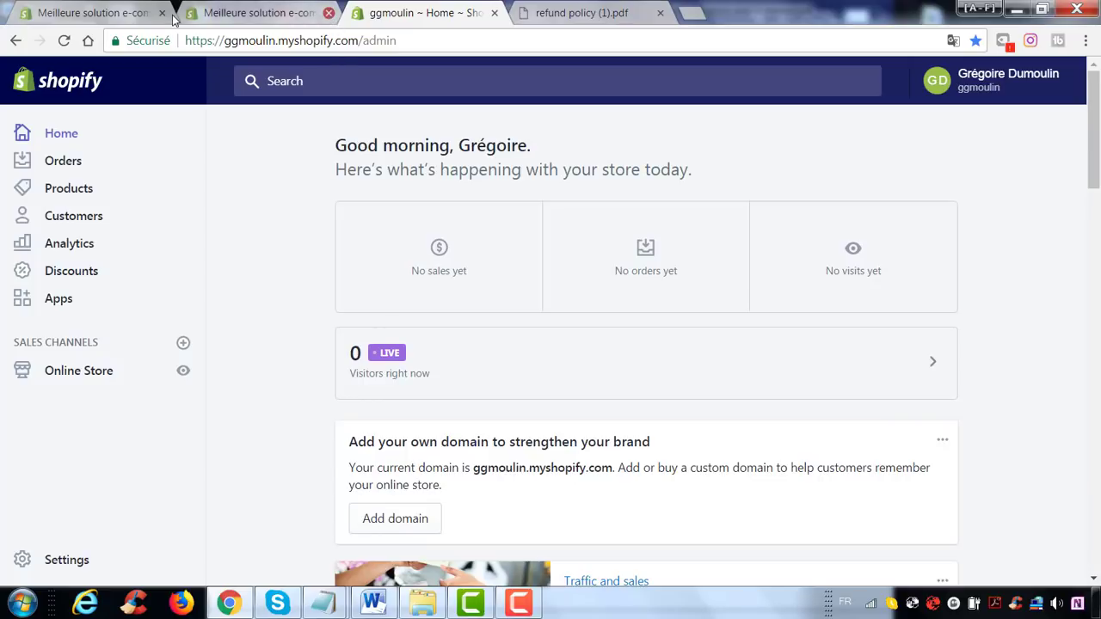
{"action": "left_click", "coordinate": [162, 13]}
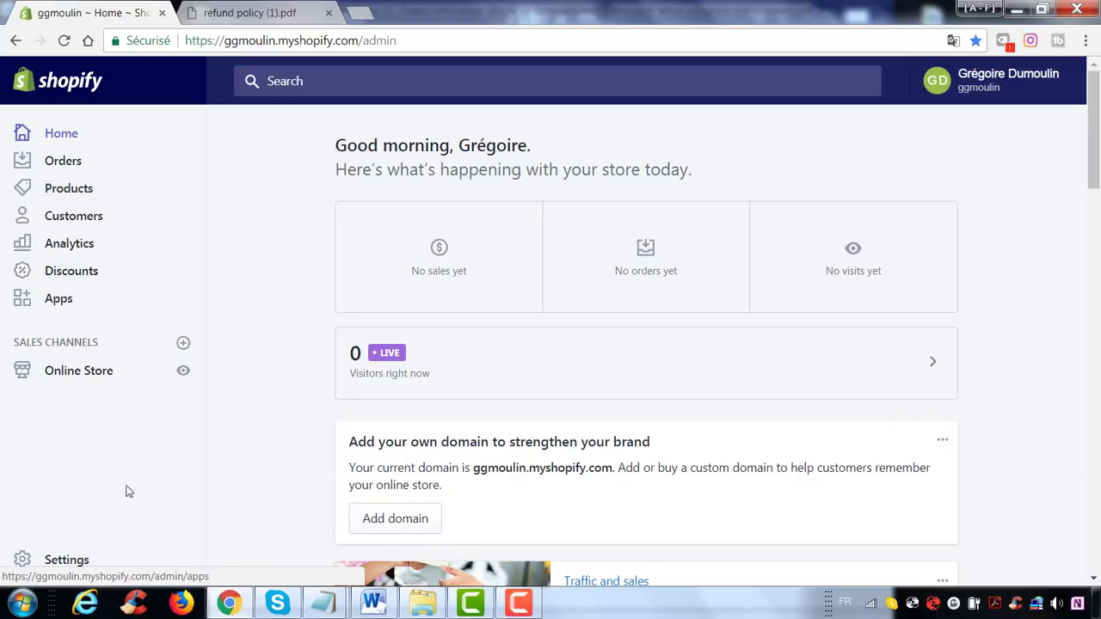
{"action": "left_click", "coordinate": [62, 565]}
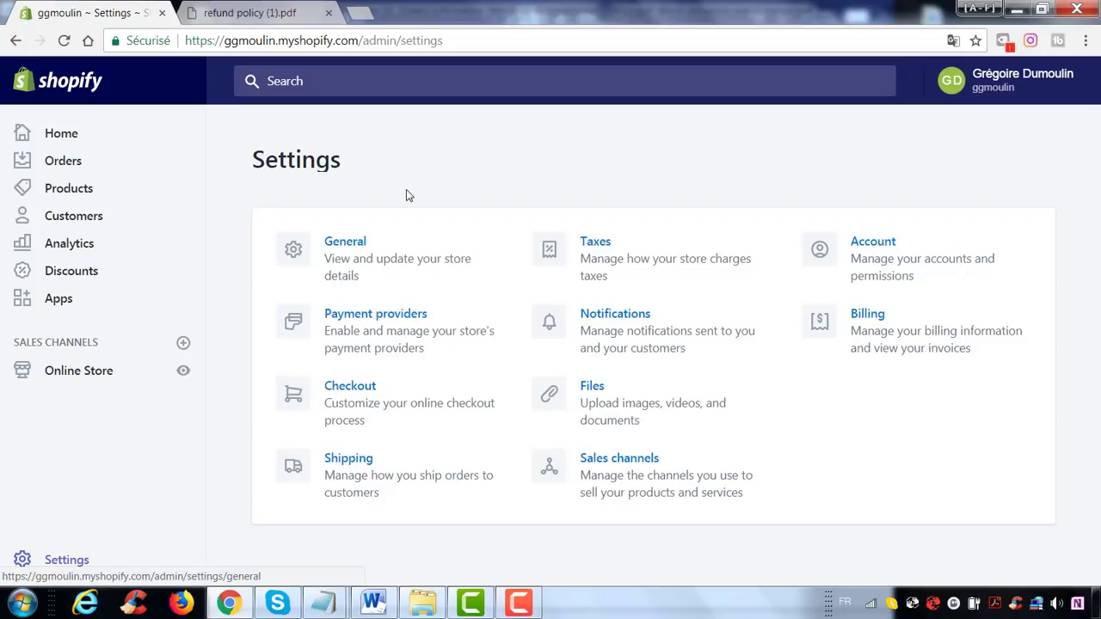
{"action": "left_click", "coordinate": [438, 282]}
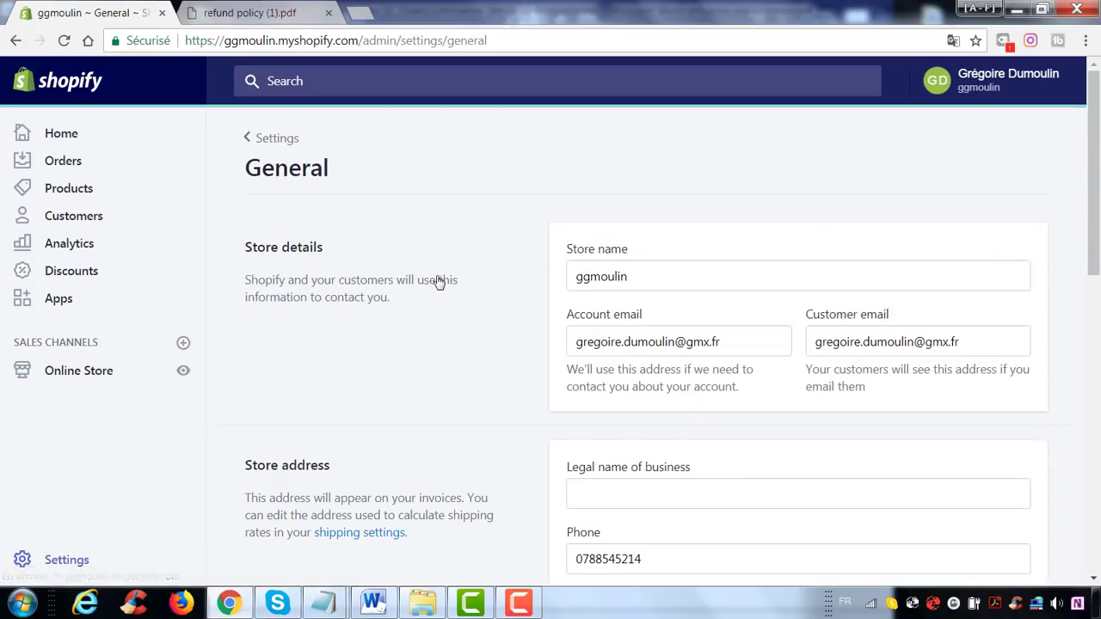
Check the store name, account email and customer email in the store details.
{"action": "double_click", "coordinate": [577, 277]}
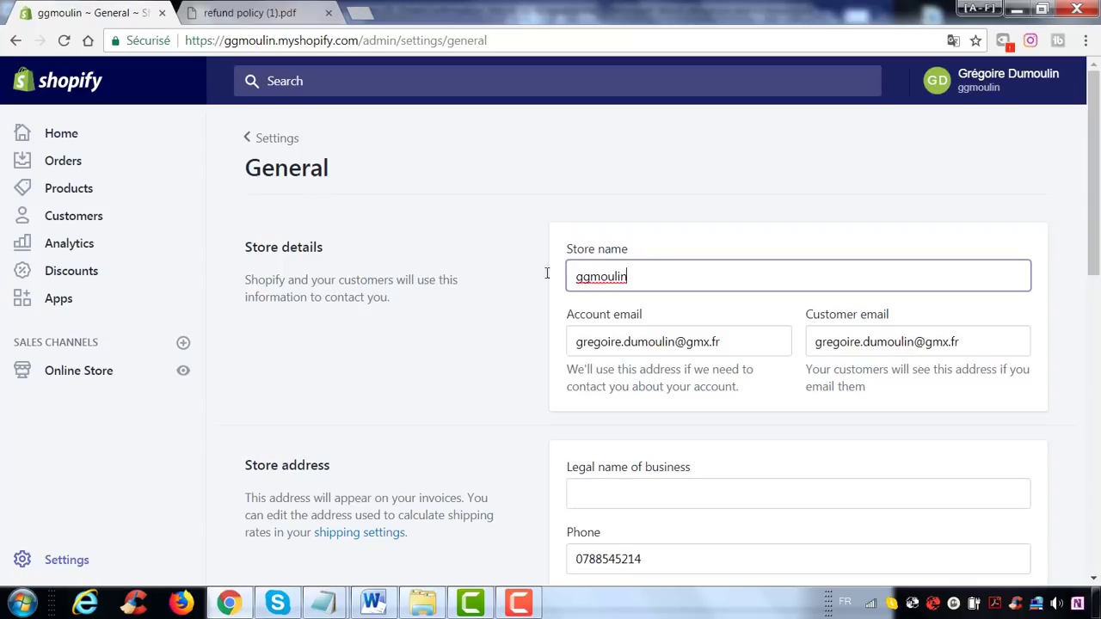
{"action": "scroll", "coordinate": [582, 308], "scroll_direction": "down", "scroll_amount": 1}
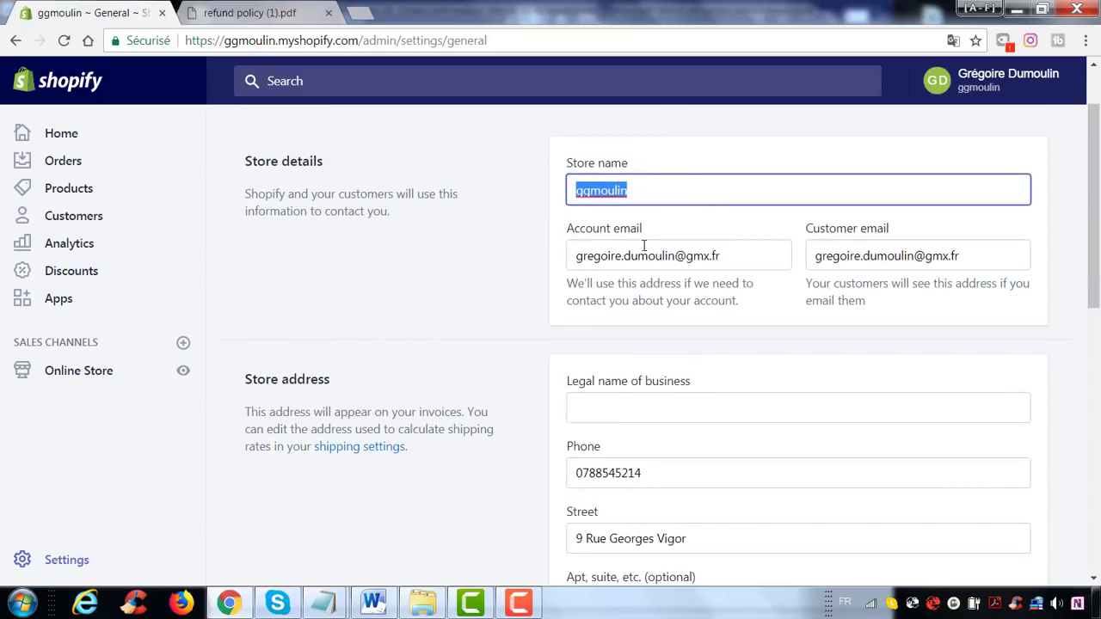
{"action": "left_click", "coordinate": [648, 255]}
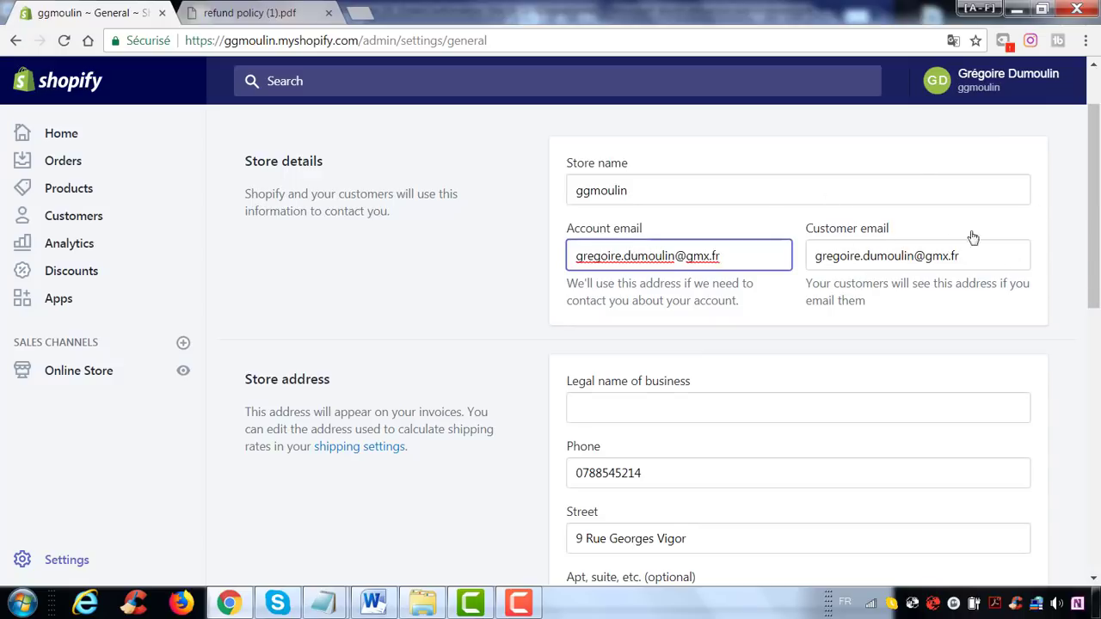
{"action": "left_click", "coordinate": [1047, 240]}
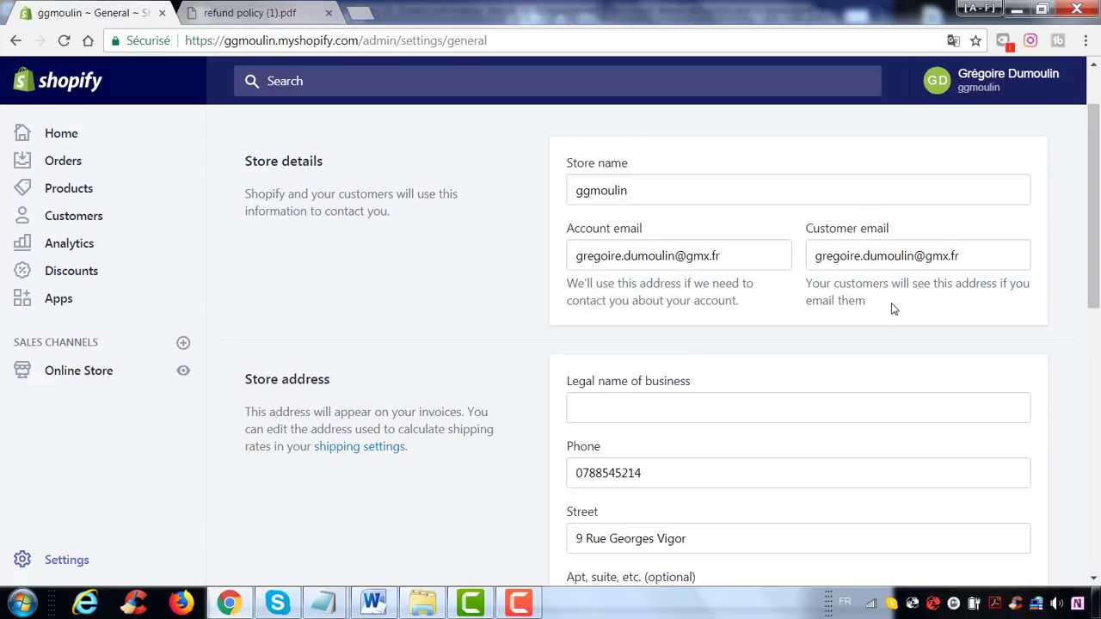
Review the store address fields and the timezone, unit and currency settings under Standards and formats.
{"action": "scroll", "coordinate": [892, 308], "scroll_direction": "down", "scroll_amount": 2}
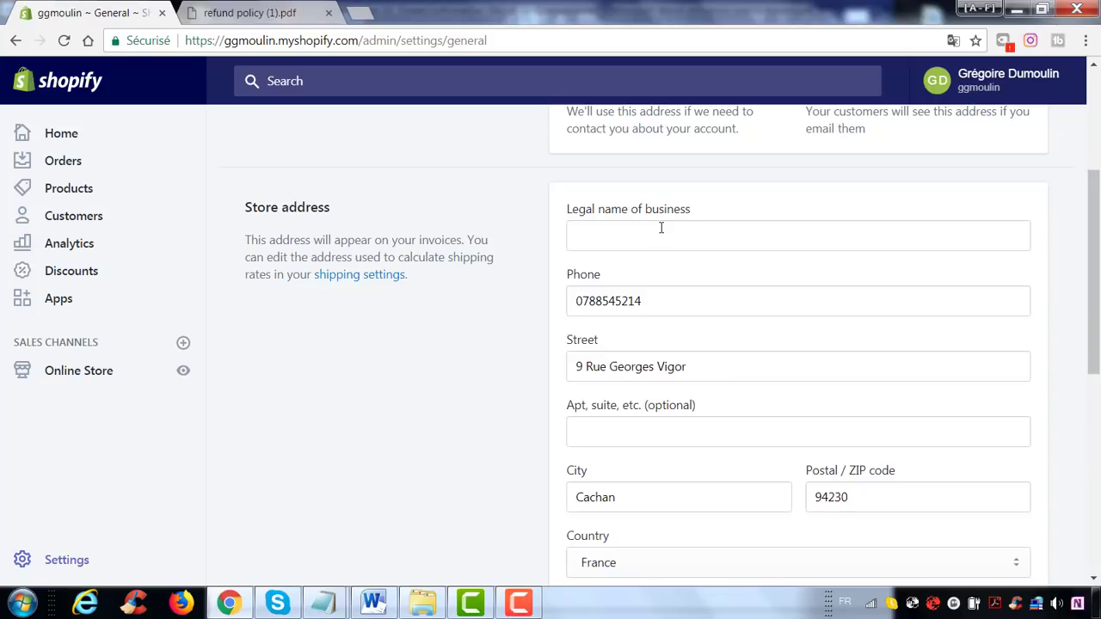
{"action": "scroll", "coordinate": [725, 300], "scroll_direction": "down", "scroll_amount": 1}
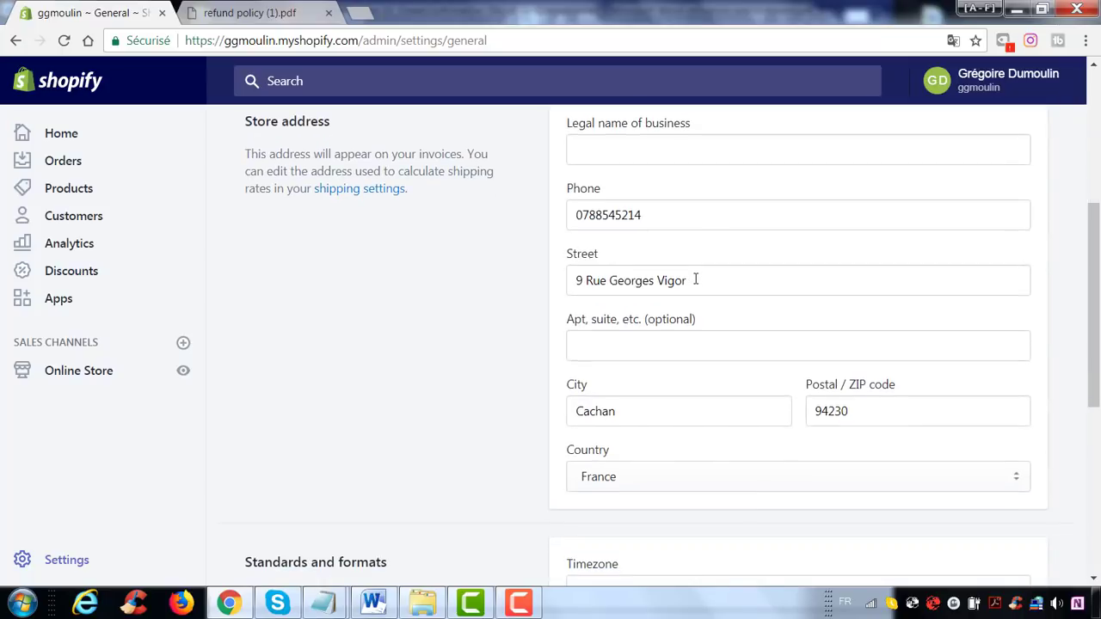
{"action": "scroll", "coordinate": [701, 288], "scroll_direction": "down", "scroll_amount": 2}
{"action": "scroll", "coordinate": [637, 336], "scroll_direction": "down", "scroll_amount": 1}
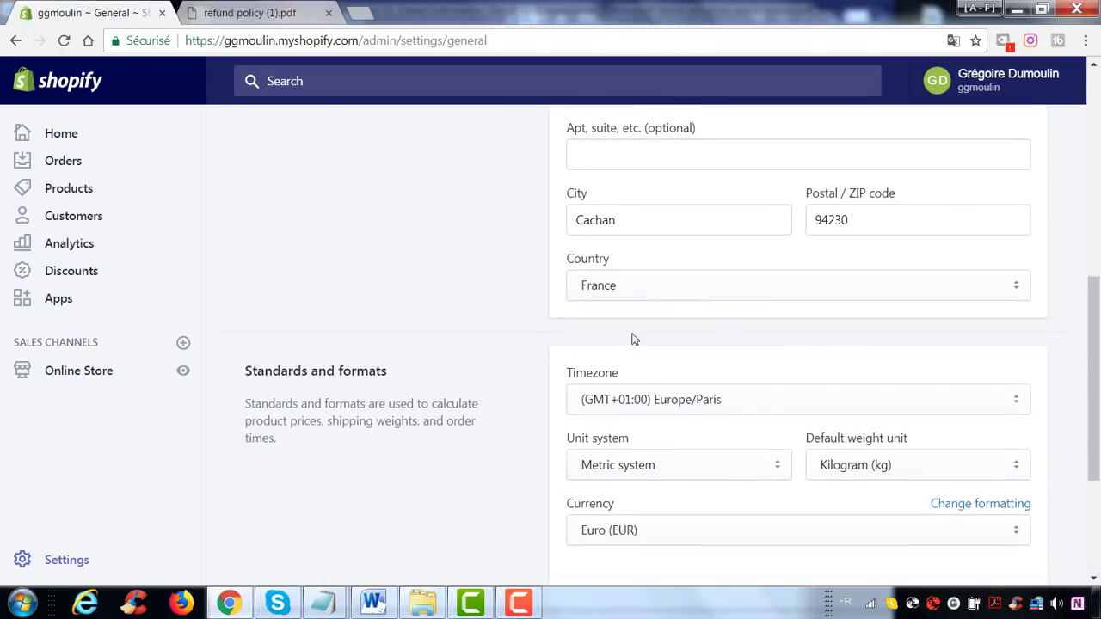
{"action": "scroll", "coordinate": [706, 369], "scroll_direction": "down", "scroll_amount": 1}
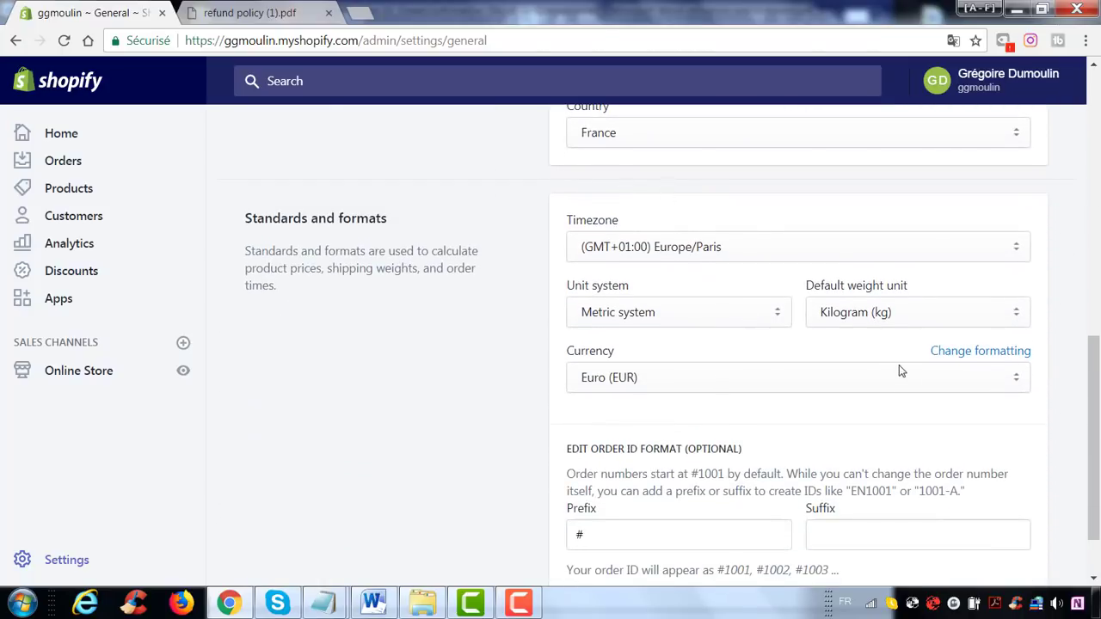
{"action": "scroll", "coordinate": [899, 371], "scroll_direction": "down", "scroll_amount": 1}
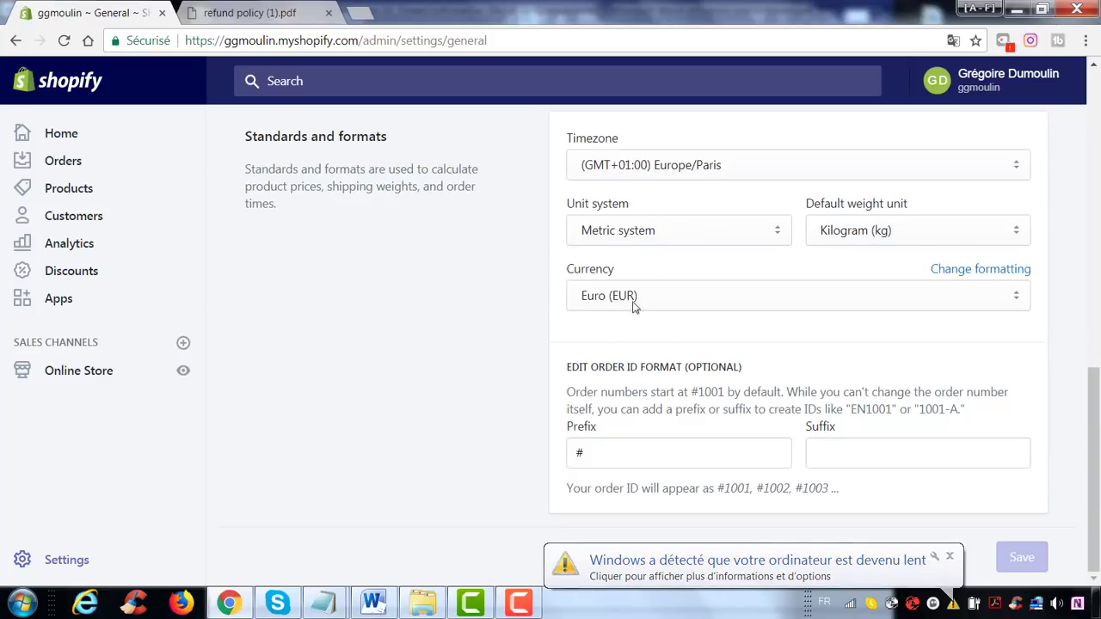
Look through the available store currencies and leave the list without choosing a different one.
{"action": "left_click", "coordinate": [685, 296]}
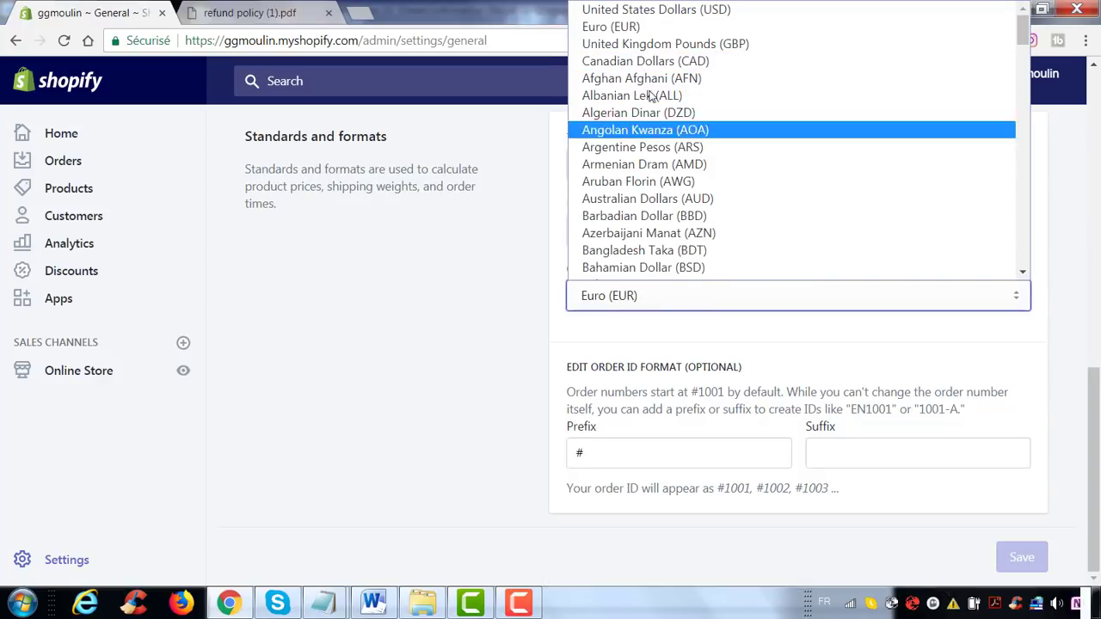
{"action": "scroll", "coordinate": [653, 165], "scroll_direction": "down", "scroll_amount": 3}
{"action": "scroll", "coordinate": [654, 165], "scroll_direction": "down", "scroll_amount": 15}
{"action": "scroll", "coordinate": [654, 168], "scroll_direction": "up", "scroll_amount": 18}
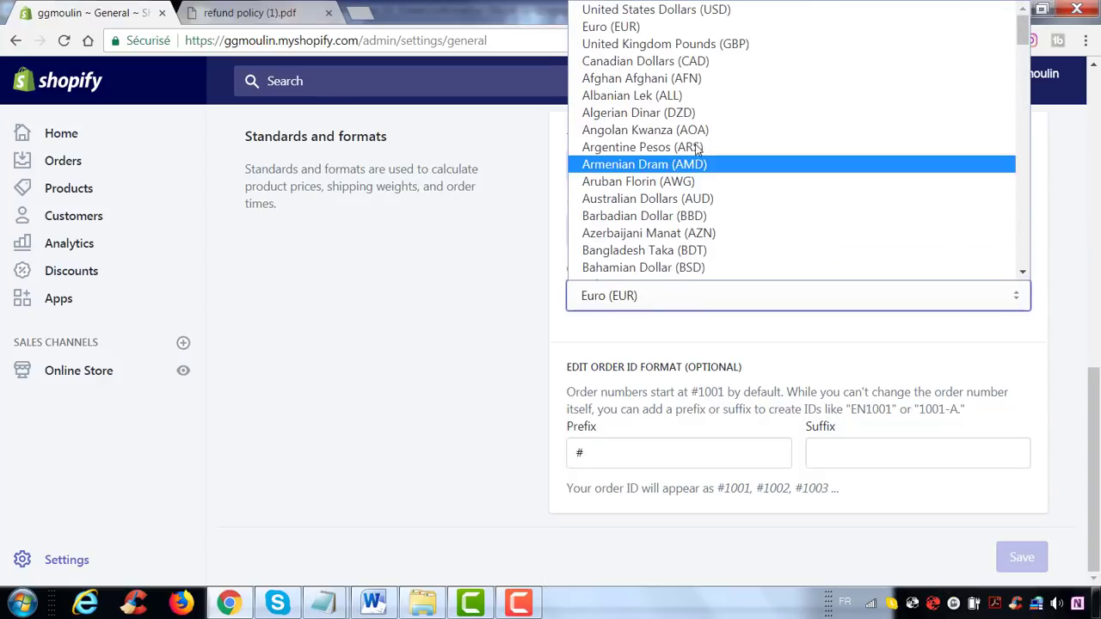
{"action": "left_click", "coordinate": [507, 237]}
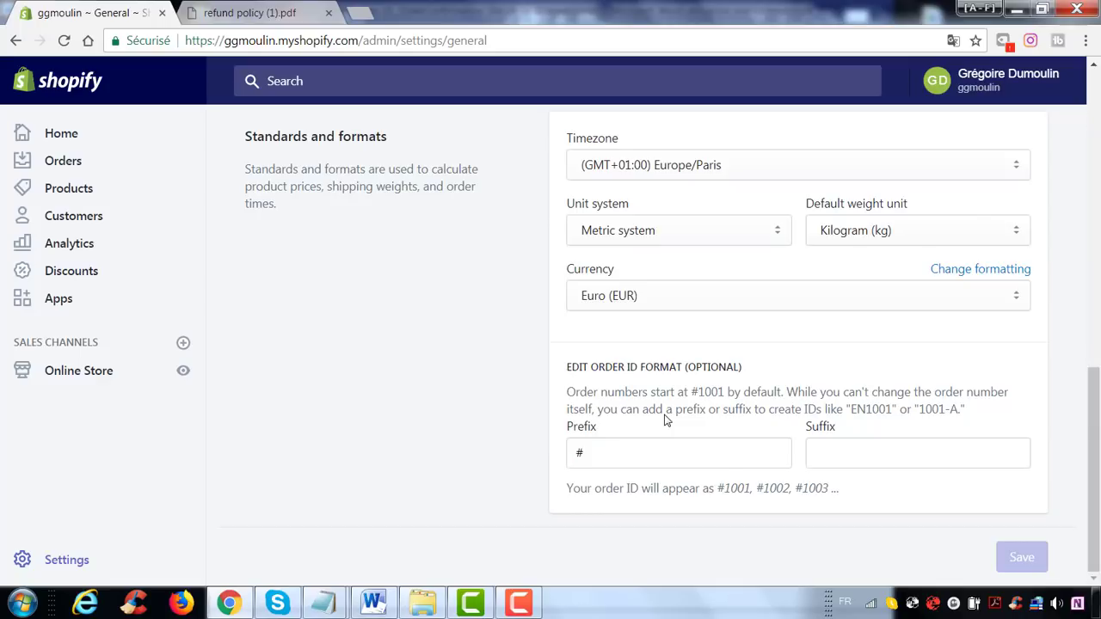
Examine the order ID format preview, then return to the beginning of the General settings.
{"action": "double_click", "coordinate": [733, 488]}
{"action": "left_click", "coordinate": [768, 517]}
{"action": "scroll", "coordinate": [465, 409], "scroll_direction": "up", "scroll_amount": 2}
{"action": "scroll", "coordinate": [465, 408], "scroll_direction": "up", "scroll_amount": 7}
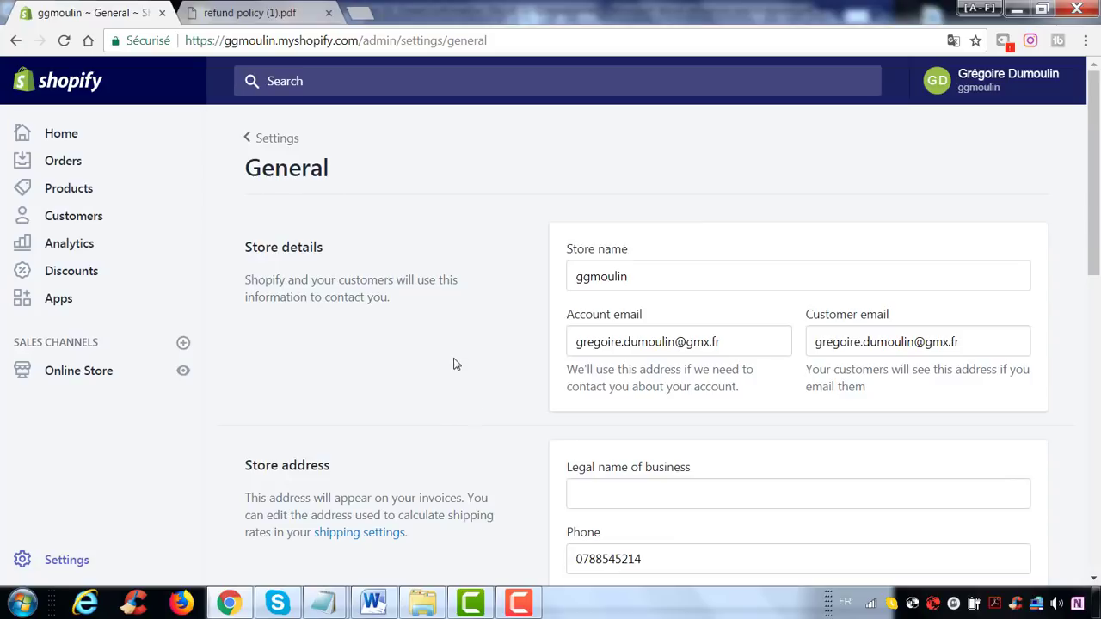
Open the Payment providers settings and review the PayPal and credit card sections.
{"action": "left_click", "coordinate": [268, 148]}
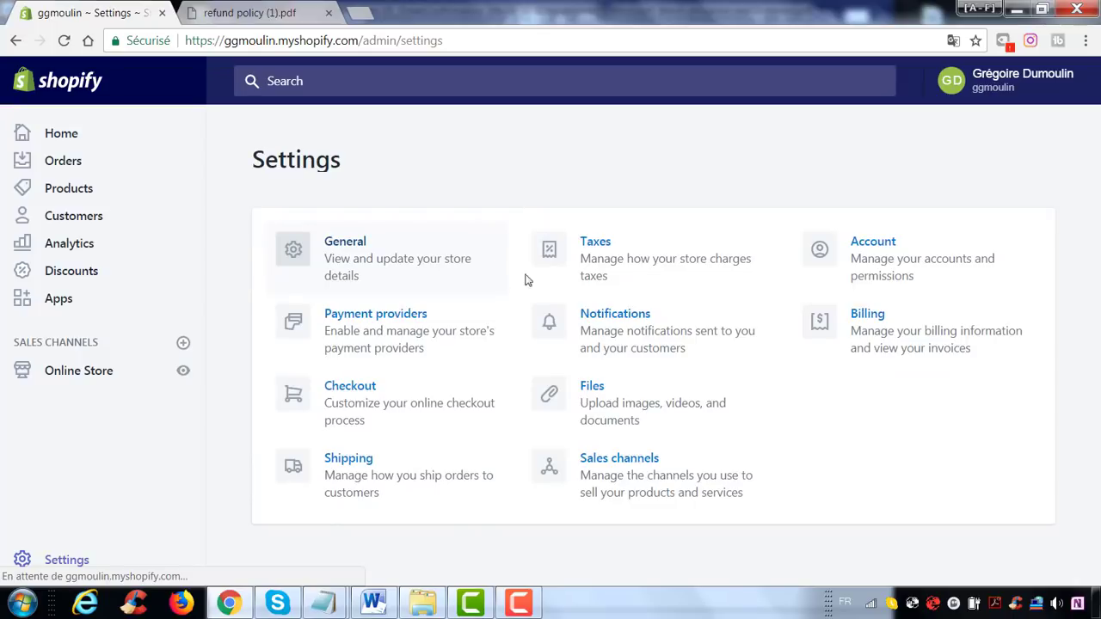
{"action": "left_click", "coordinate": [376, 334]}
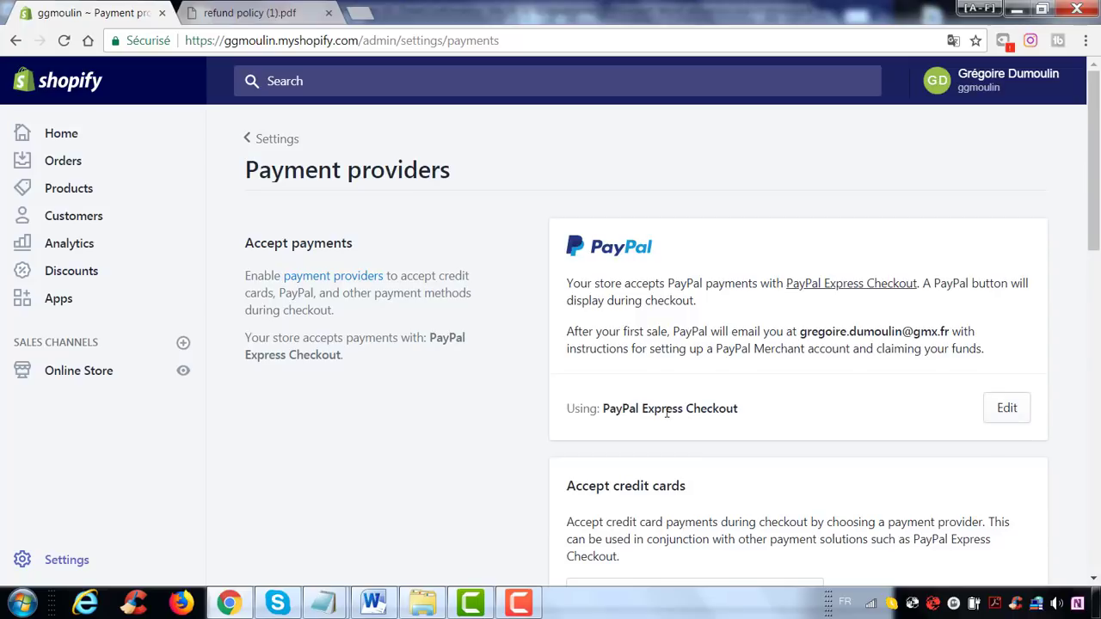
{"action": "scroll", "coordinate": [684, 410], "scroll_direction": "down", "scroll_amount": 1}
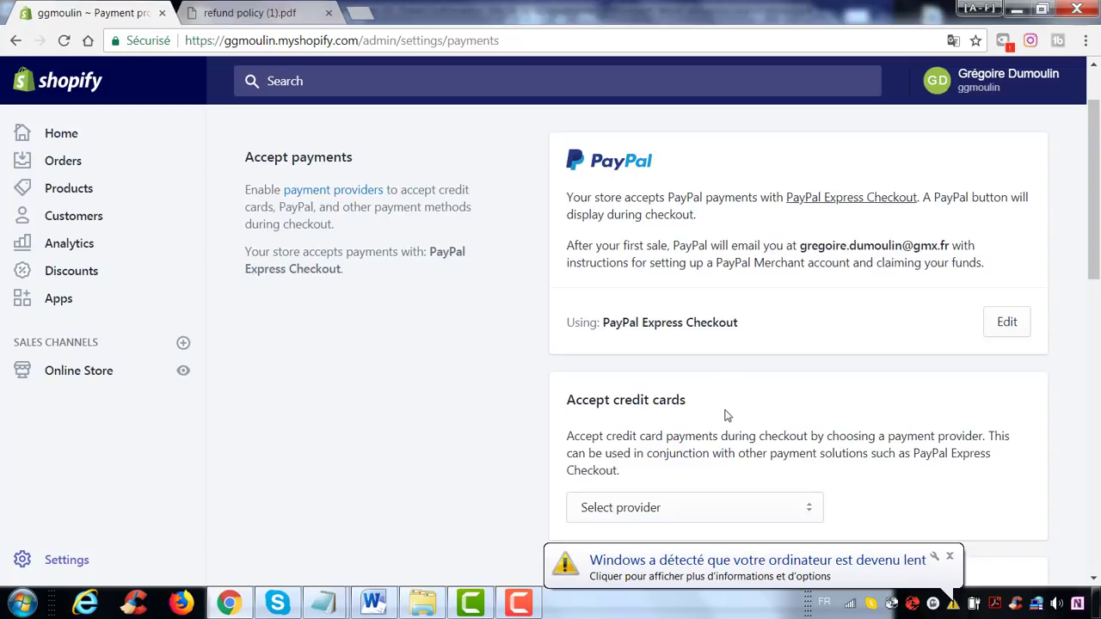
{"action": "scroll", "coordinate": [720, 403], "scroll_direction": "down", "scroll_amount": 1}
{"action": "scroll", "coordinate": [706, 393], "scroll_direction": "up", "scroll_amount": 1}
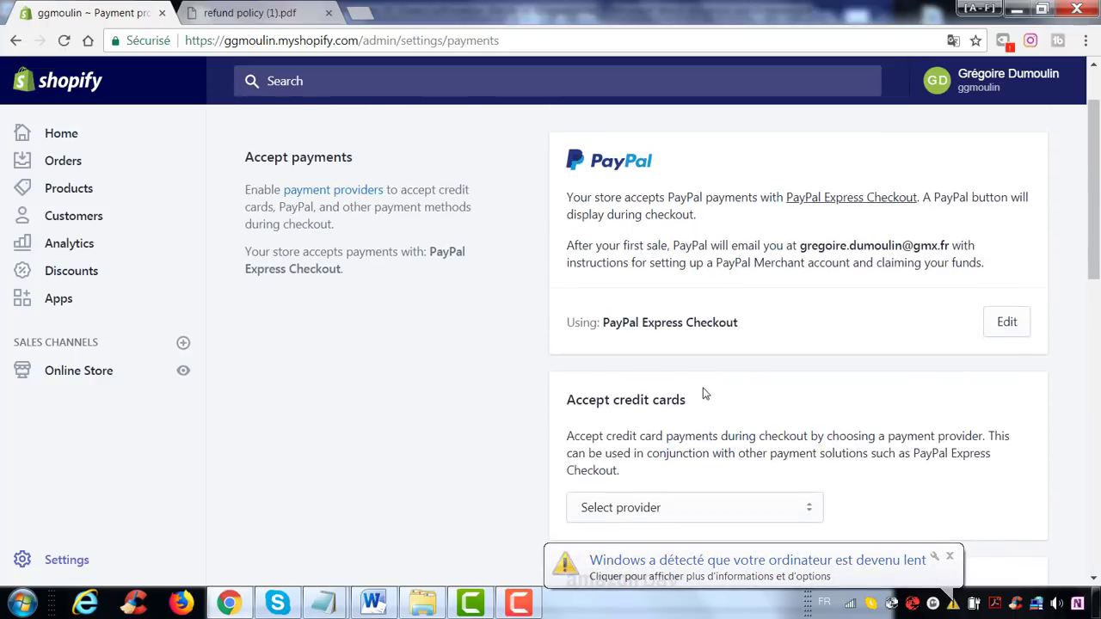
{"action": "scroll", "coordinate": [705, 393], "scroll_direction": "down", "scroll_amount": 1}
Look through the whole list of credit card payment providers and close it without selecting one.
{"action": "left_click", "coordinate": [744, 433]}
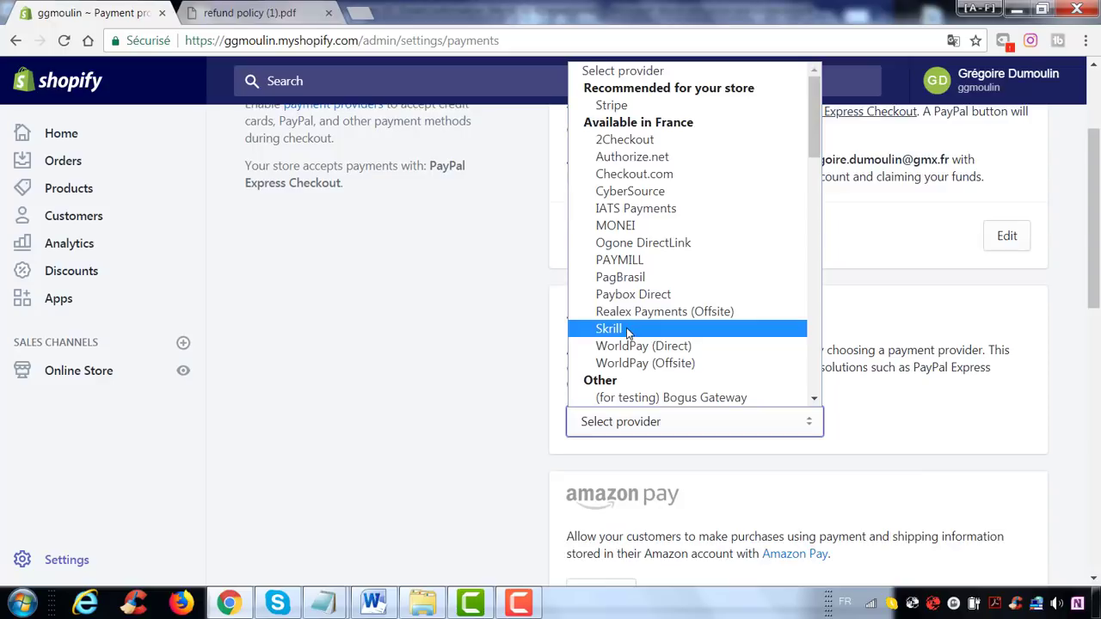
{"action": "scroll", "coordinate": [695, 249], "scroll_direction": "down", "scroll_amount": 4}
{"action": "scroll", "coordinate": [624, 108], "scroll_direction": "down", "scroll_amount": 2}
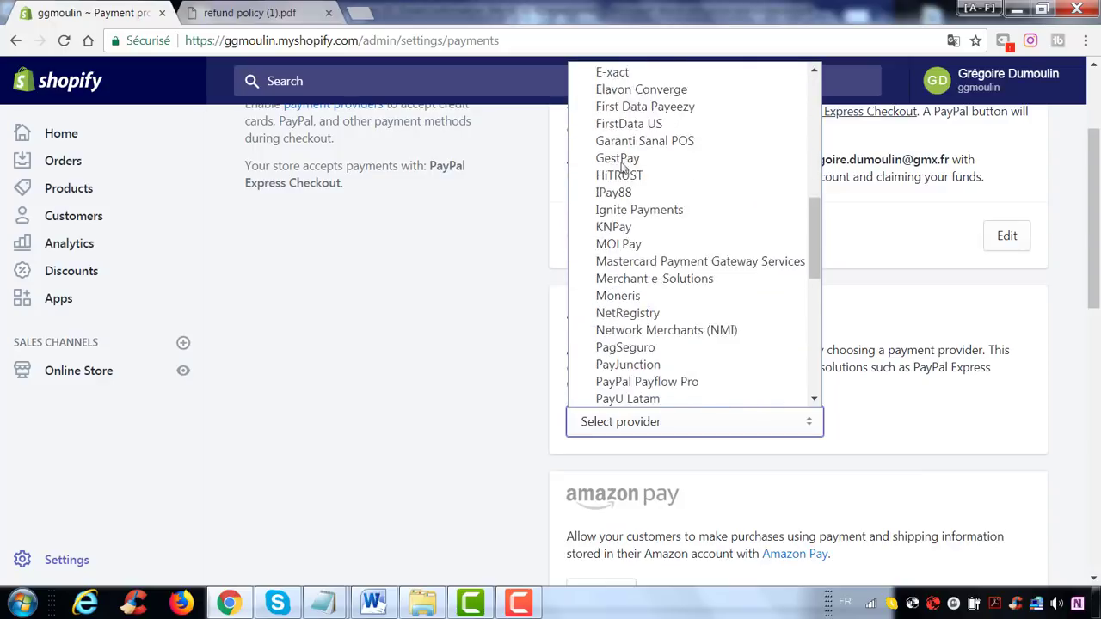
{"action": "scroll", "coordinate": [624, 184], "scroll_direction": "up", "scroll_amount": 1}
{"action": "scroll", "coordinate": [625, 211], "scroll_direction": "down", "scroll_amount": 2}
{"action": "scroll", "coordinate": [654, 258], "scroll_direction": "down", "scroll_amount": 2}
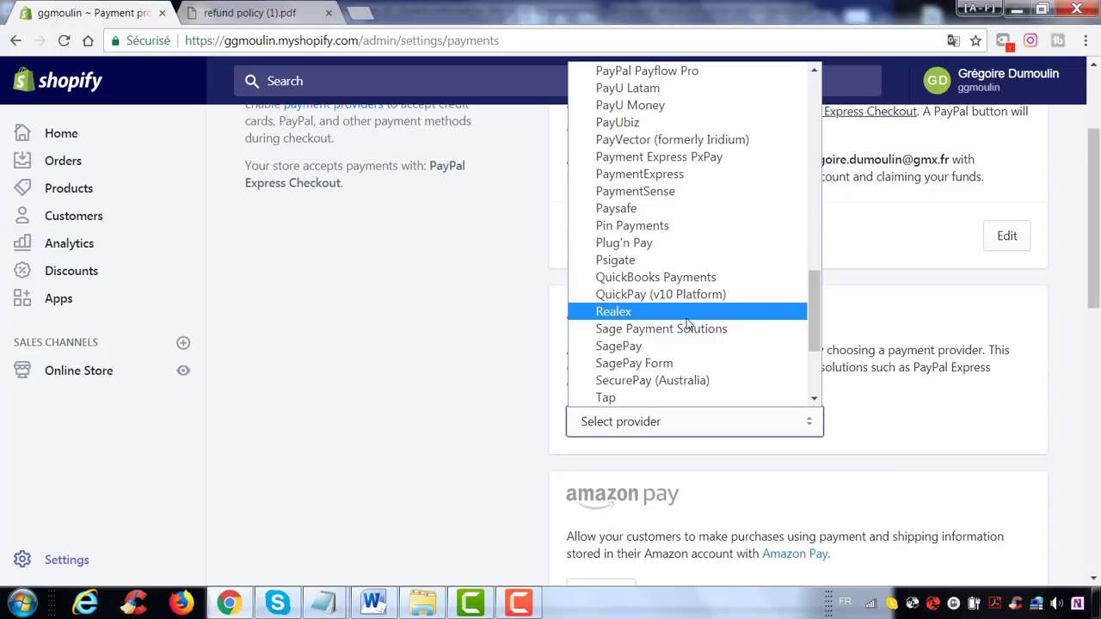
{"action": "scroll", "coordinate": [687, 318], "scroll_direction": "down", "scroll_amount": 3}
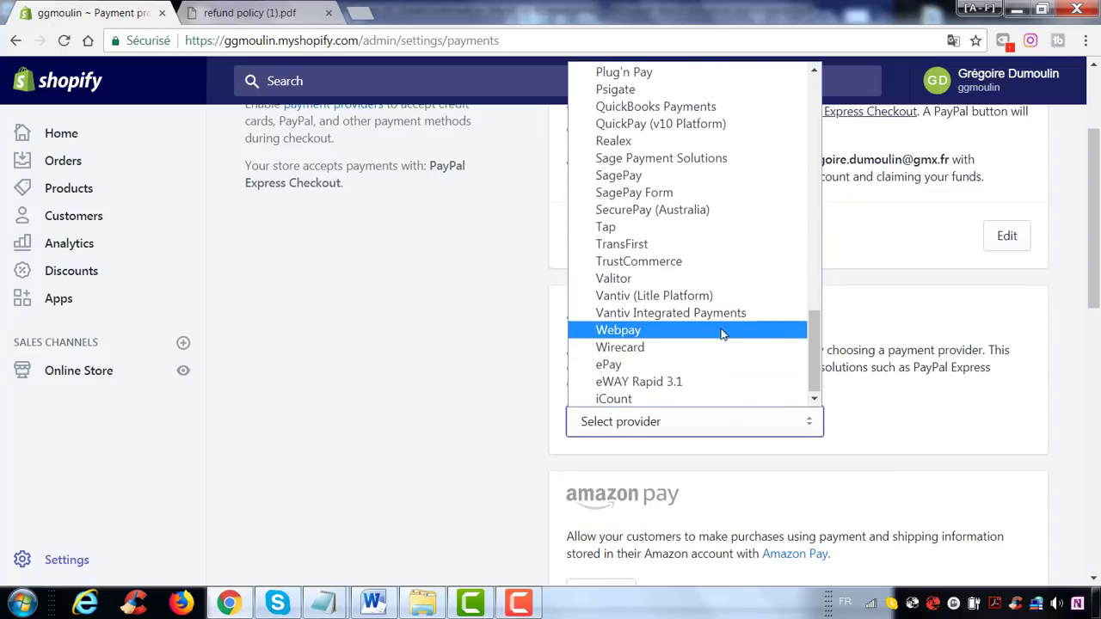
{"action": "scroll", "coordinate": [654, 259], "scroll_direction": "up", "scroll_amount": 10}
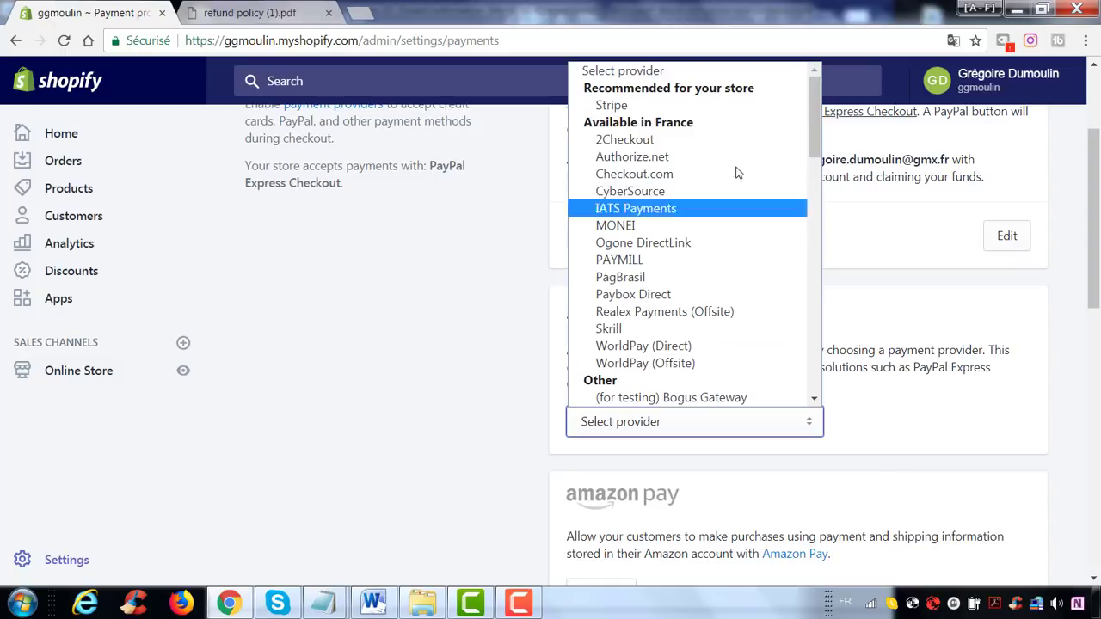
{"action": "scroll", "coordinate": [732, 215], "scroll_direction": "down", "scroll_amount": 15}
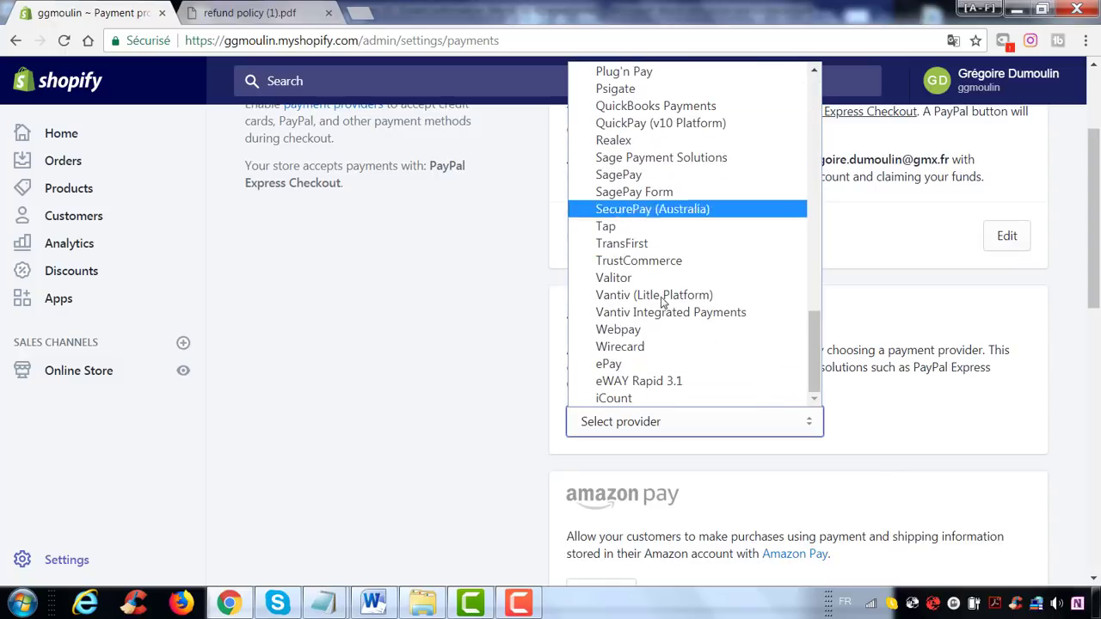
{"action": "left_click", "coordinate": [557, 357]}
Look through the additional payment methods offered under Alternative payments and leave the list without choosing one.
{"action": "scroll", "coordinate": [782, 331], "scroll_direction": "down", "scroll_amount": 3}
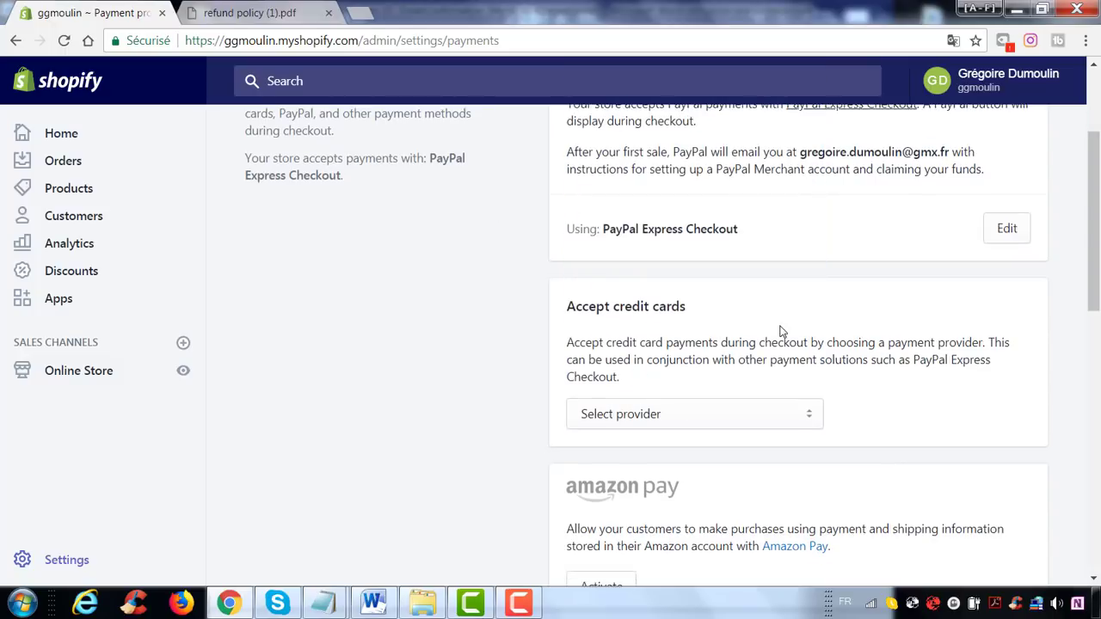
{"action": "scroll", "coordinate": [682, 342], "scroll_direction": "down", "scroll_amount": 2}
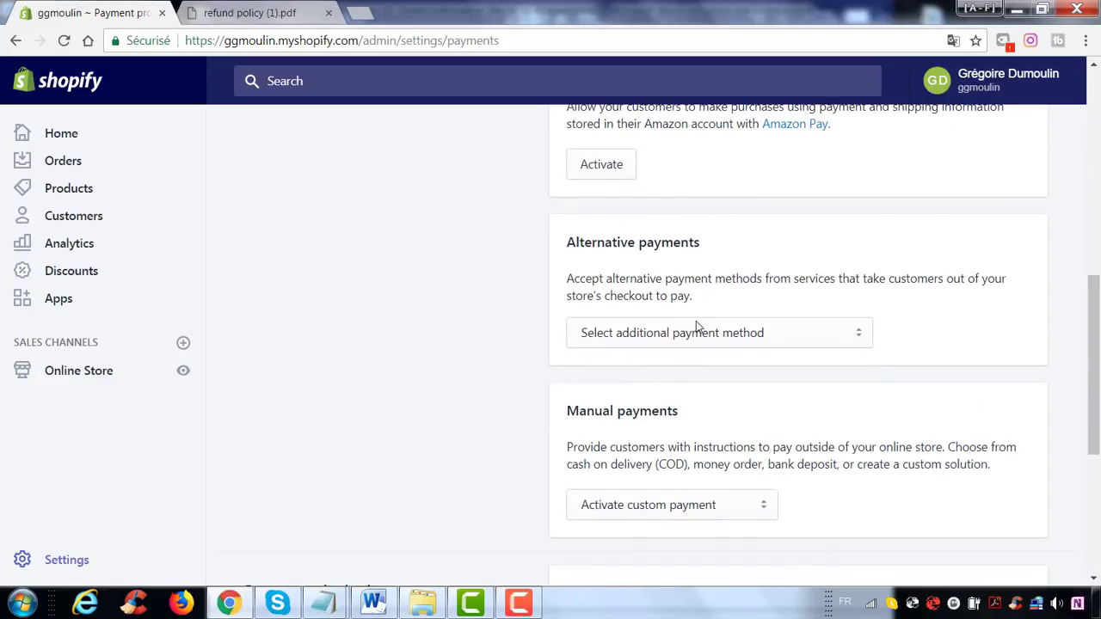
{"action": "scroll", "coordinate": [696, 323], "scroll_direction": "down", "scroll_amount": 1}
{"action": "left_click", "coordinate": [693, 261]}
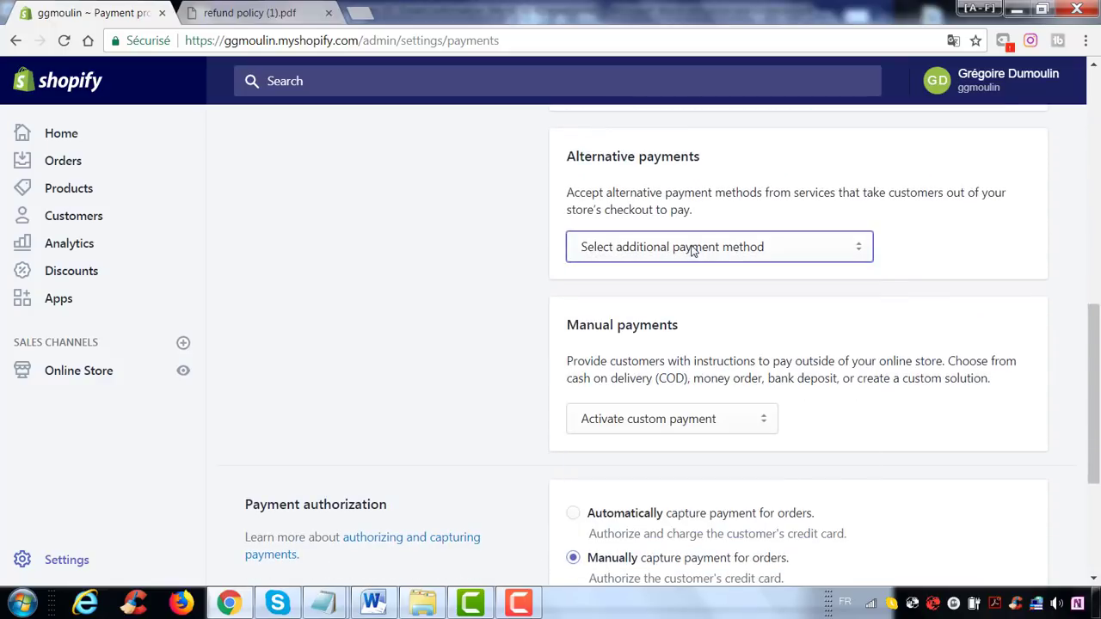
{"action": "left_click", "coordinate": [695, 249]}
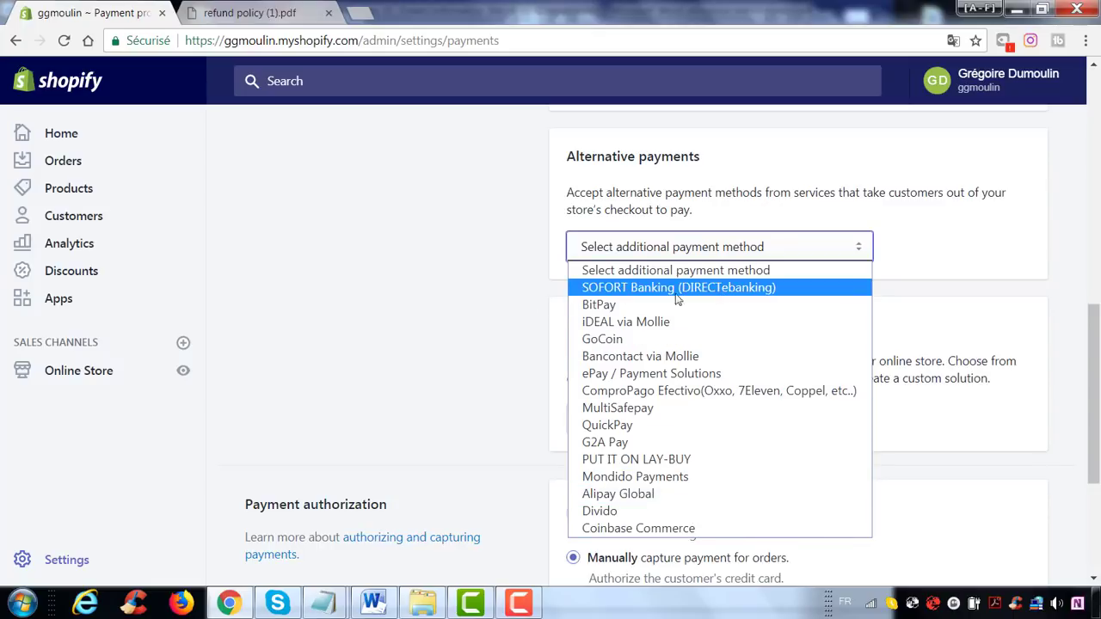
{"action": "left_click", "coordinate": [371, 326]}
Look through the custom and suggested methods under Manual payments without activating any of them.
{"action": "scroll", "coordinate": [612, 318], "scroll_direction": "down", "scroll_amount": 2}
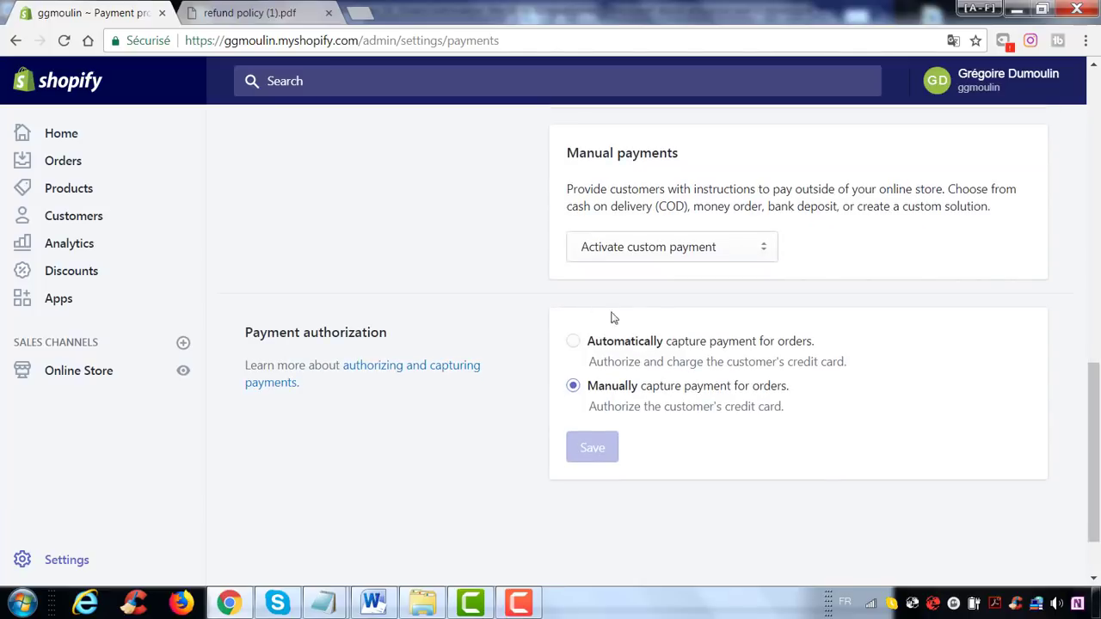
{"action": "left_click", "coordinate": [638, 246]}
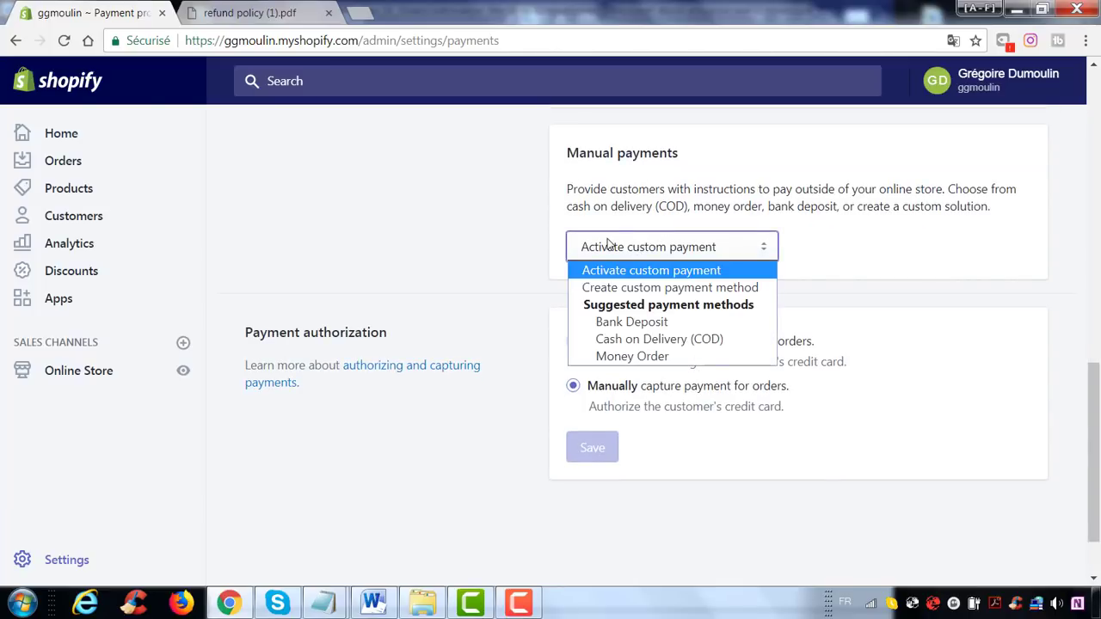
{"action": "left_click", "coordinate": [659, 276]}
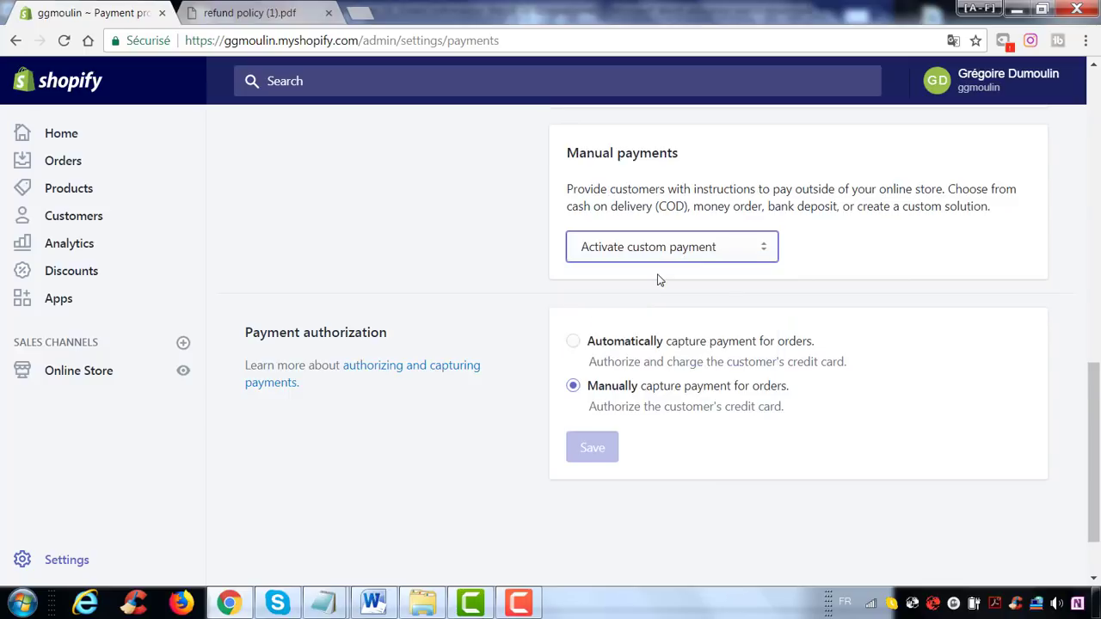
{"action": "left_click", "coordinate": [683, 249]}
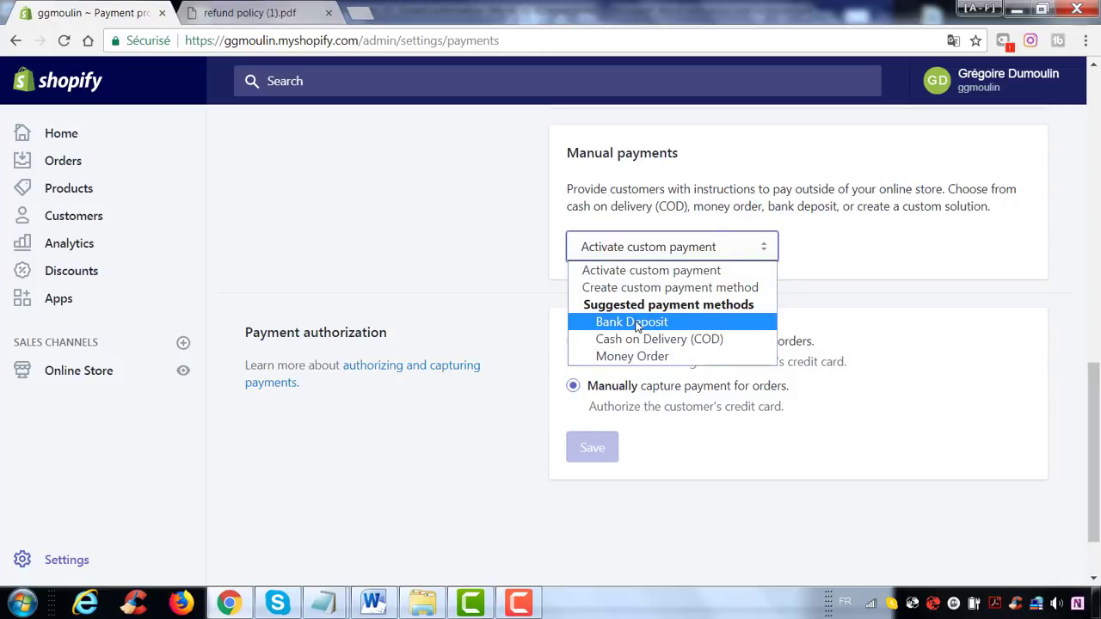
{"action": "left_click", "coordinate": [652, 272]}
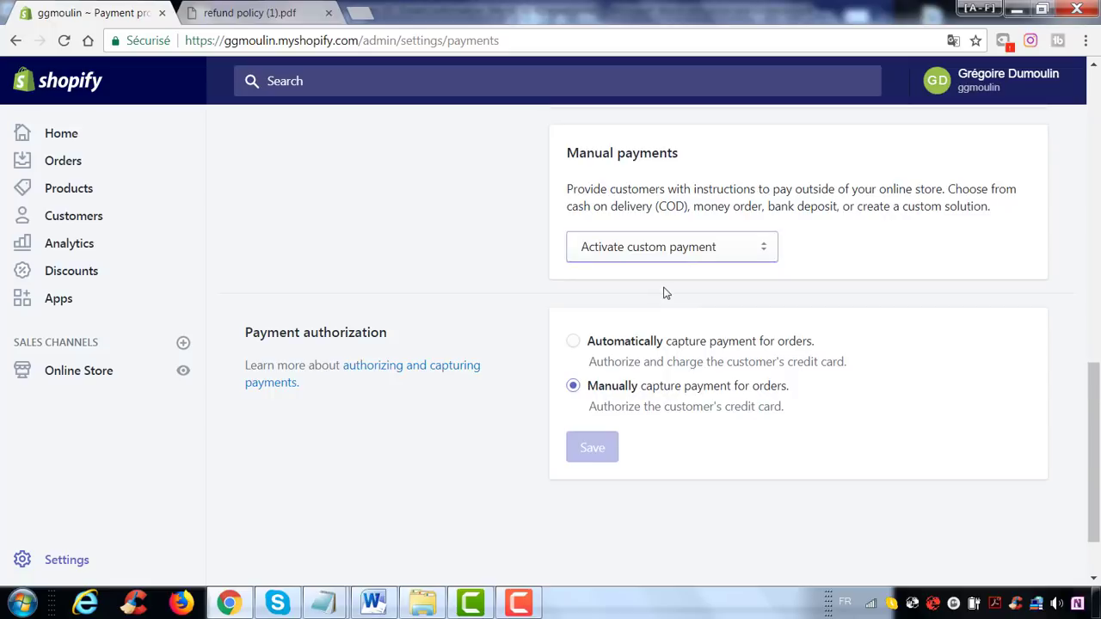
Try automatic payment capture for orders under Payment authorization and switch back to manual capture.
{"action": "scroll", "coordinate": [664, 293], "scroll_direction": "down", "scroll_amount": 1}
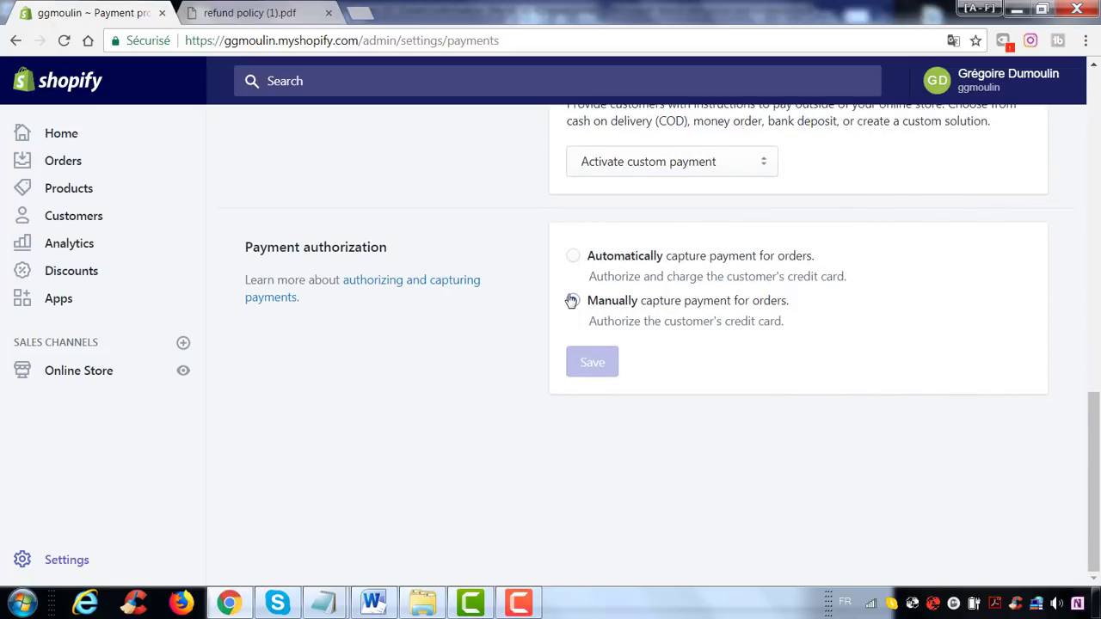
{"action": "left_click", "coordinate": [570, 258]}
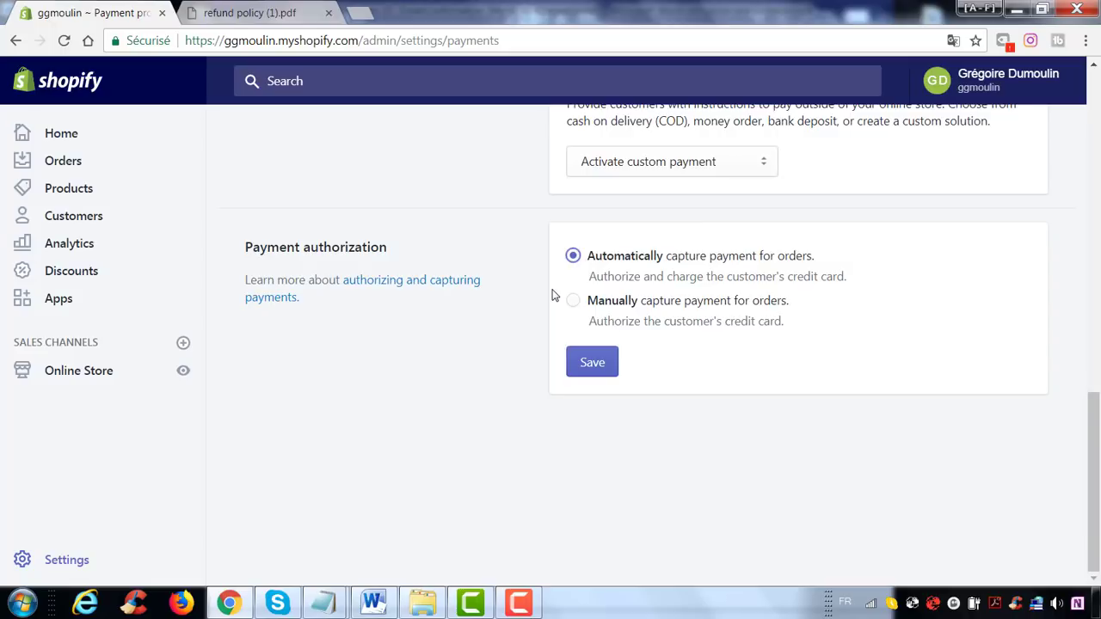
{"action": "left_click", "coordinate": [573, 301]}
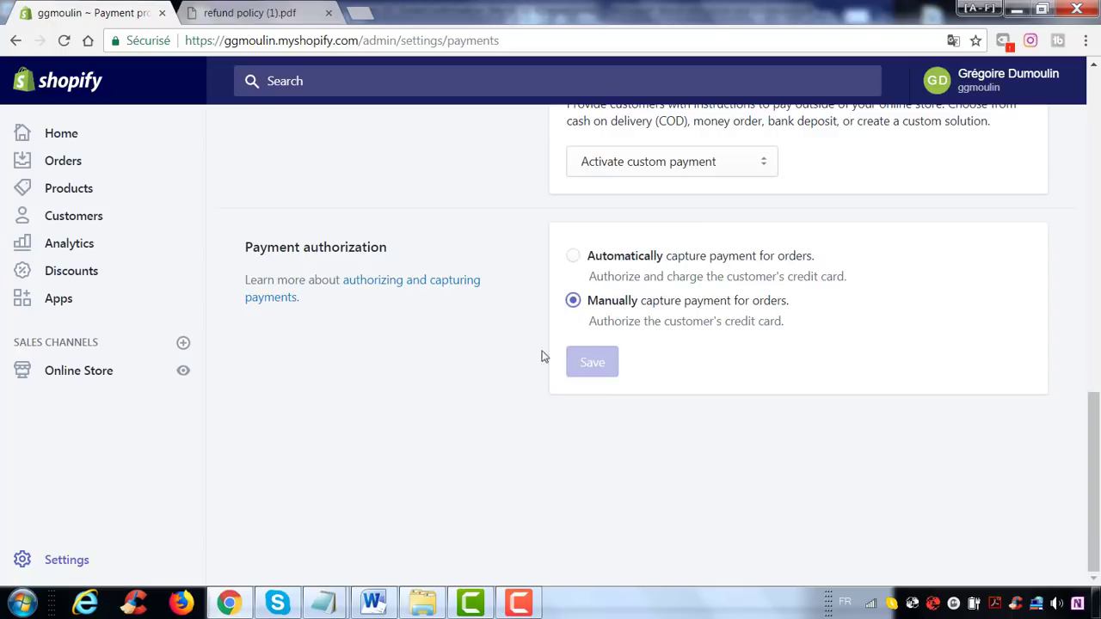
Review the whole Payment providers page once more, from the PayPal section to Payment authorization.
{"action": "scroll", "coordinate": [556, 332], "scroll_direction": "up", "scroll_amount": 15}
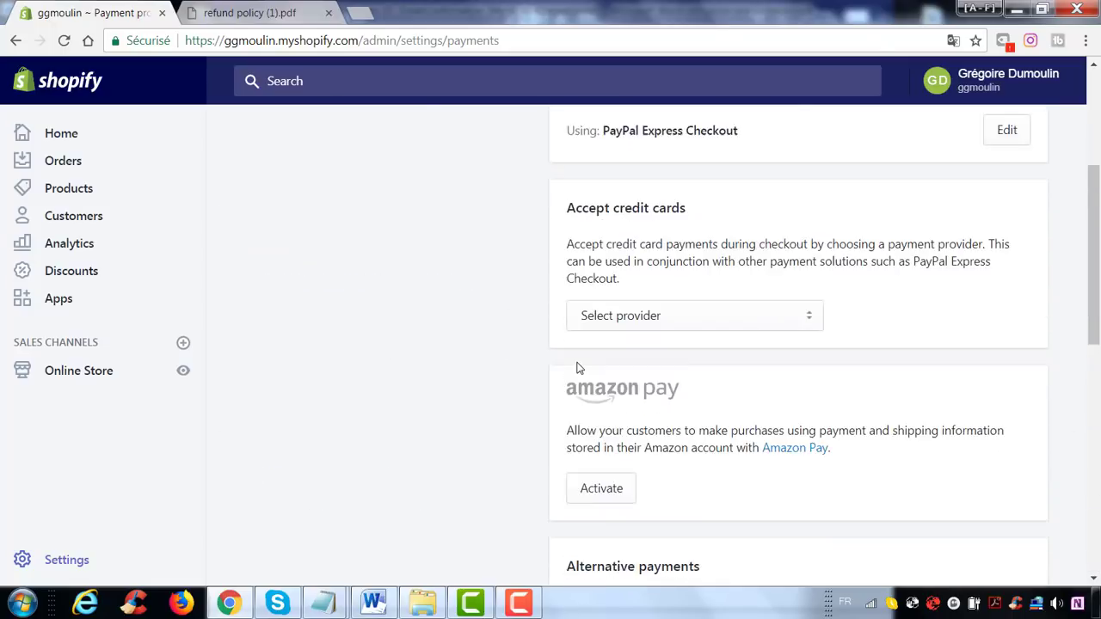
{"action": "scroll", "coordinate": [622, 298], "scroll_direction": "down", "scroll_amount": 10}
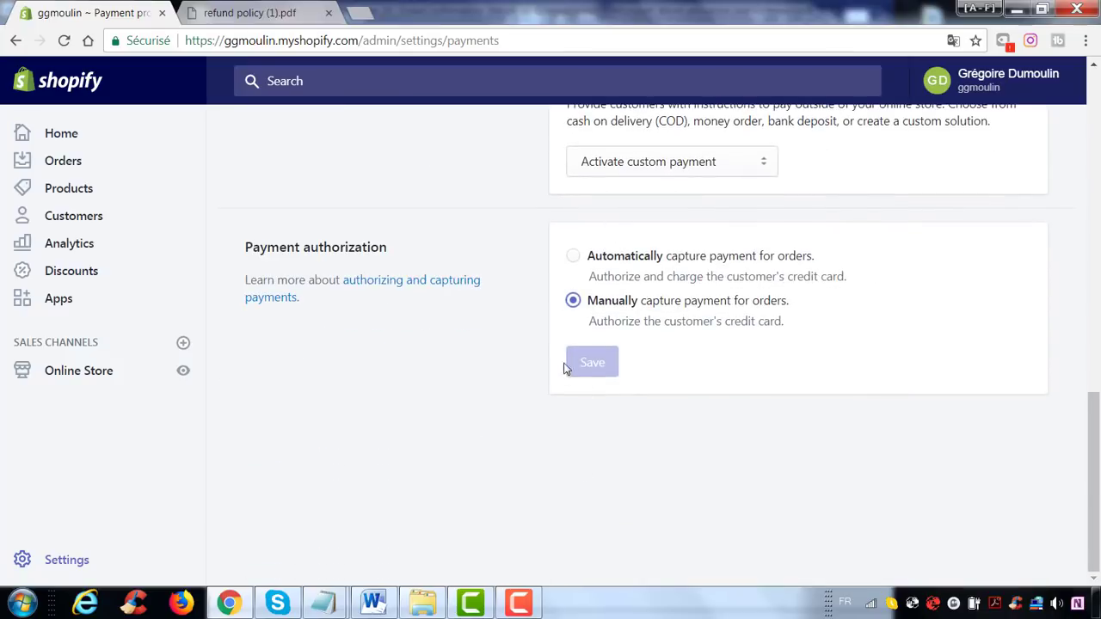
{"action": "scroll", "coordinate": [603, 343], "scroll_direction": "up", "scroll_amount": 10}
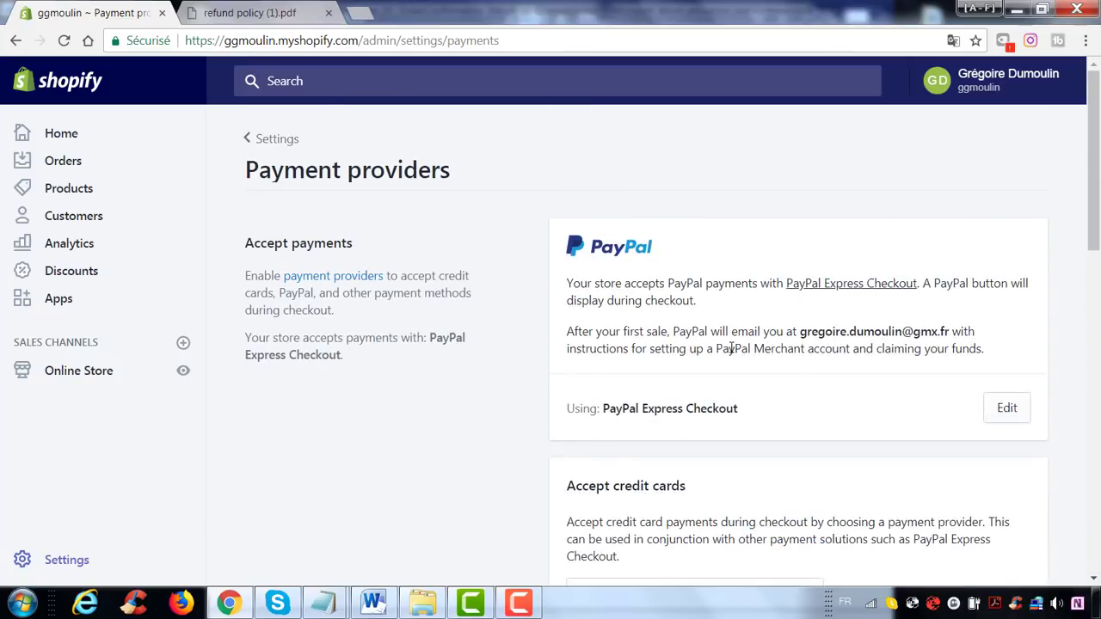
{"action": "scroll", "coordinate": [1030, 330], "scroll_direction": "down", "scroll_amount": 1}
{"action": "scroll", "coordinate": [632, 327], "scroll_direction": "down", "scroll_amount": 3}
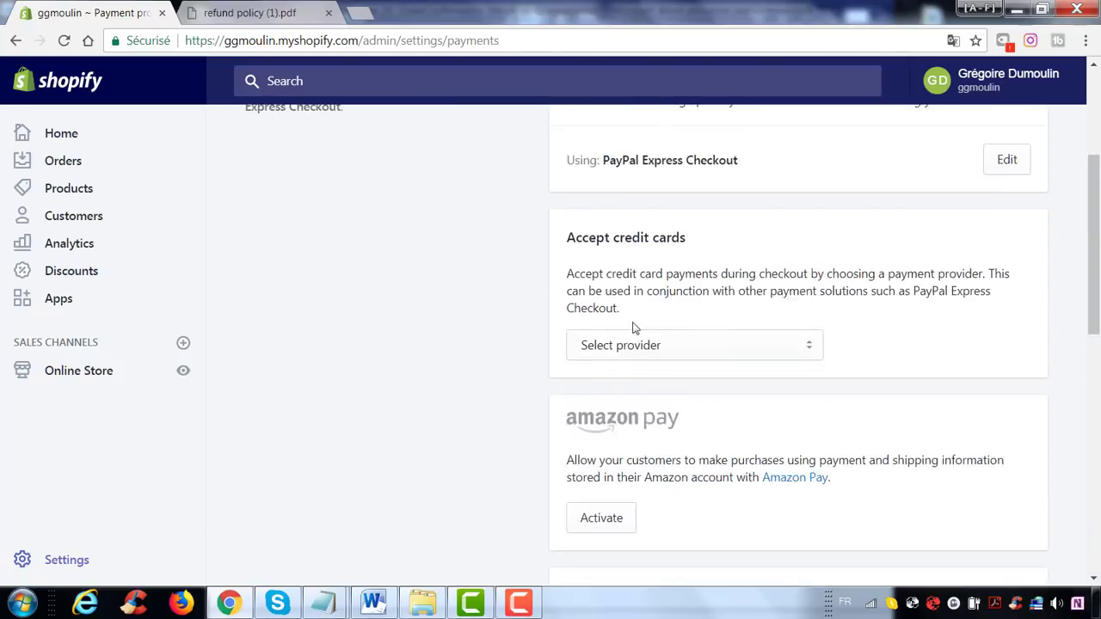
{"action": "scroll", "coordinate": [659, 406], "scroll_direction": "down", "scroll_amount": 6}
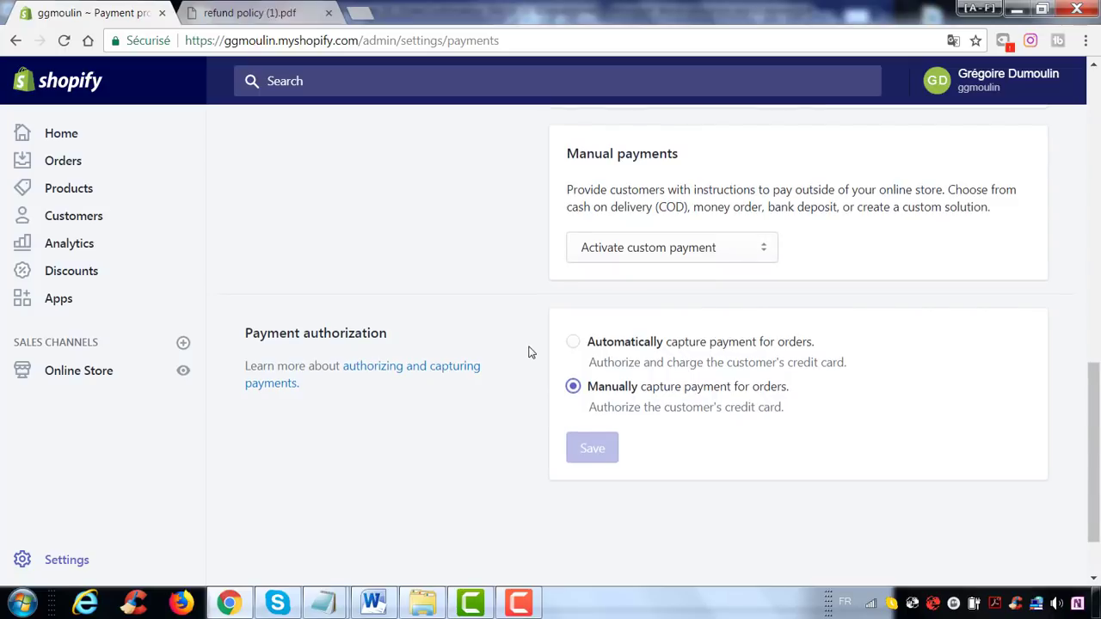
{"action": "scroll", "coordinate": [530, 349], "scroll_direction": "up", "scroll_amount": 12}
{"action": "scroll", "coordinate": [530, 338], "scroll_direction": "down", "scroll_amount": 7}
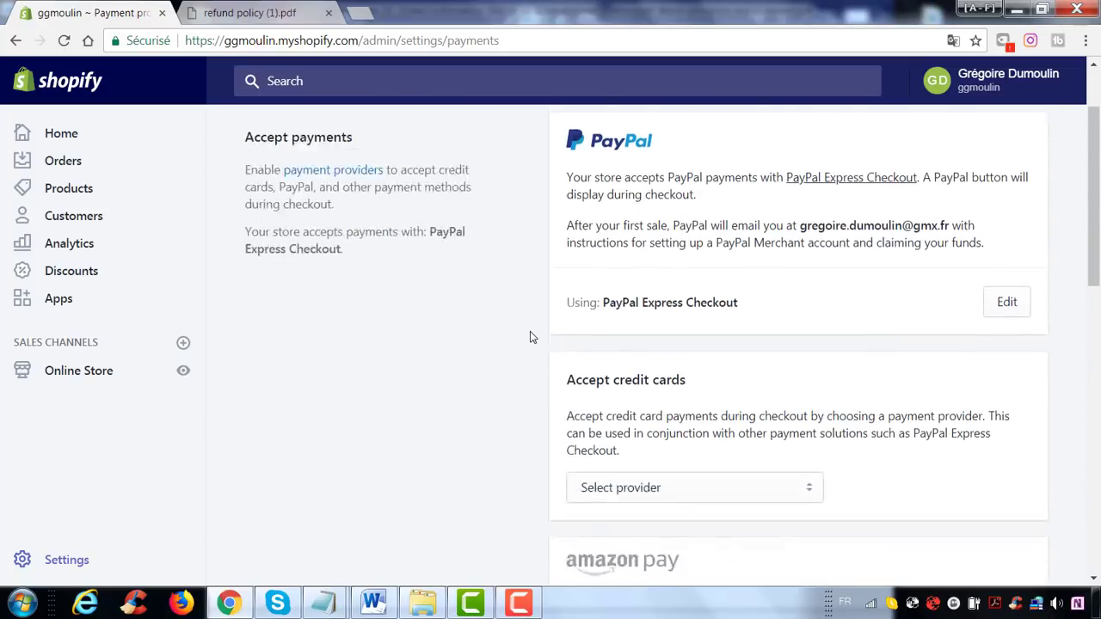
{"action": "scroll", "coordinate": [530, 337], "scroll_direction": "down", "scroll_amount": 4}
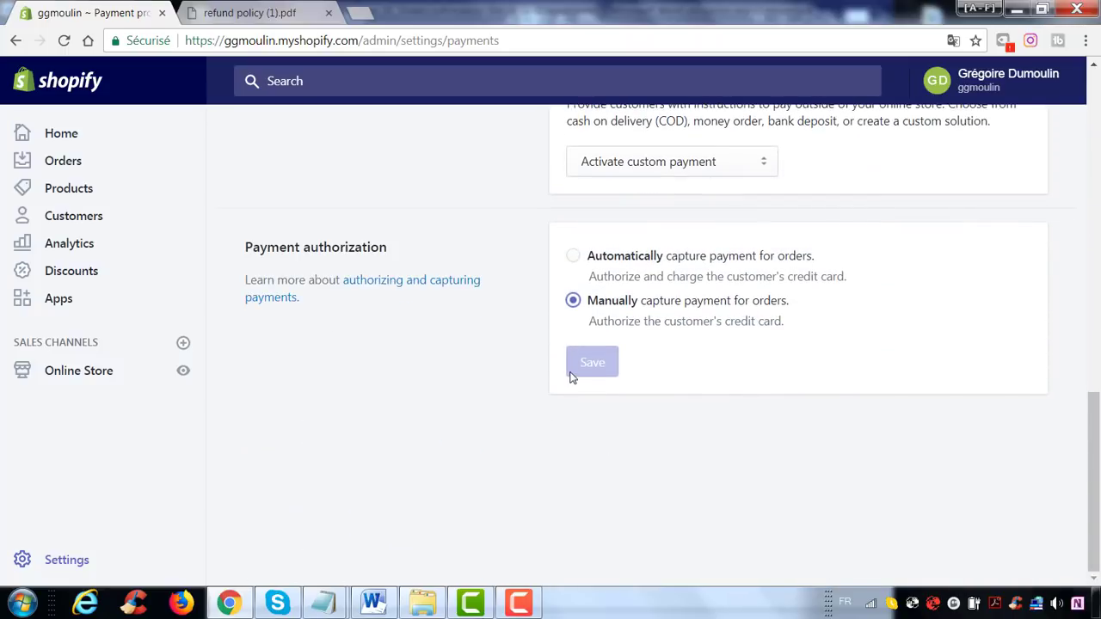
{"action": "scroll", "coordinate": [376, 365], "scroll_direction": "up", "scroll_amount": 5}
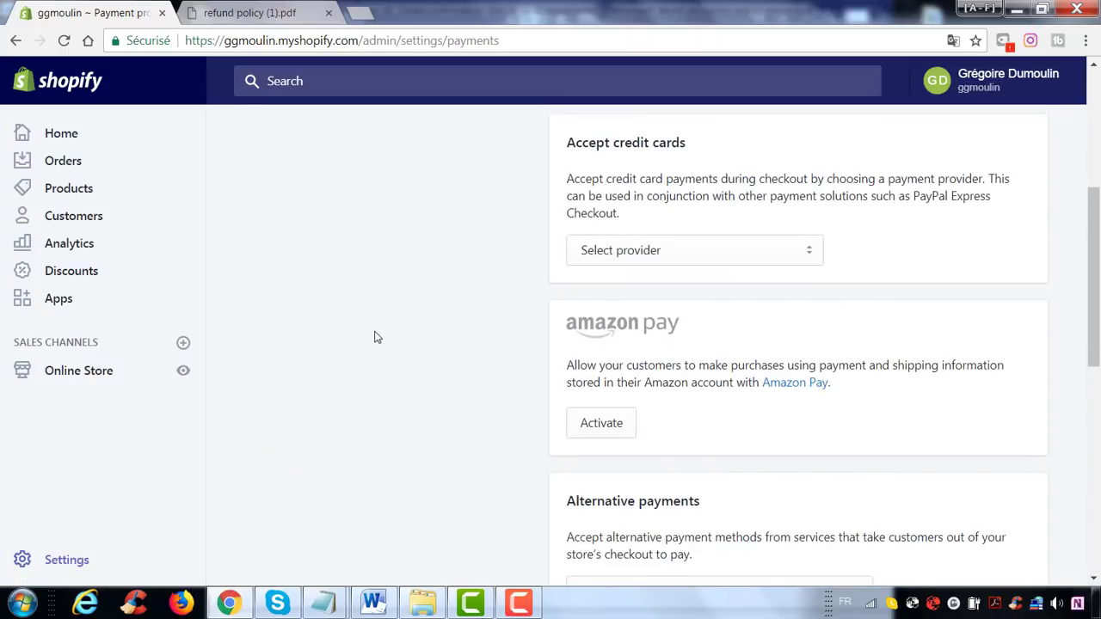
{"action": "scroll", "coordinate": [376, 338], "scroll_direction": "up", "scroll_amount": 4}
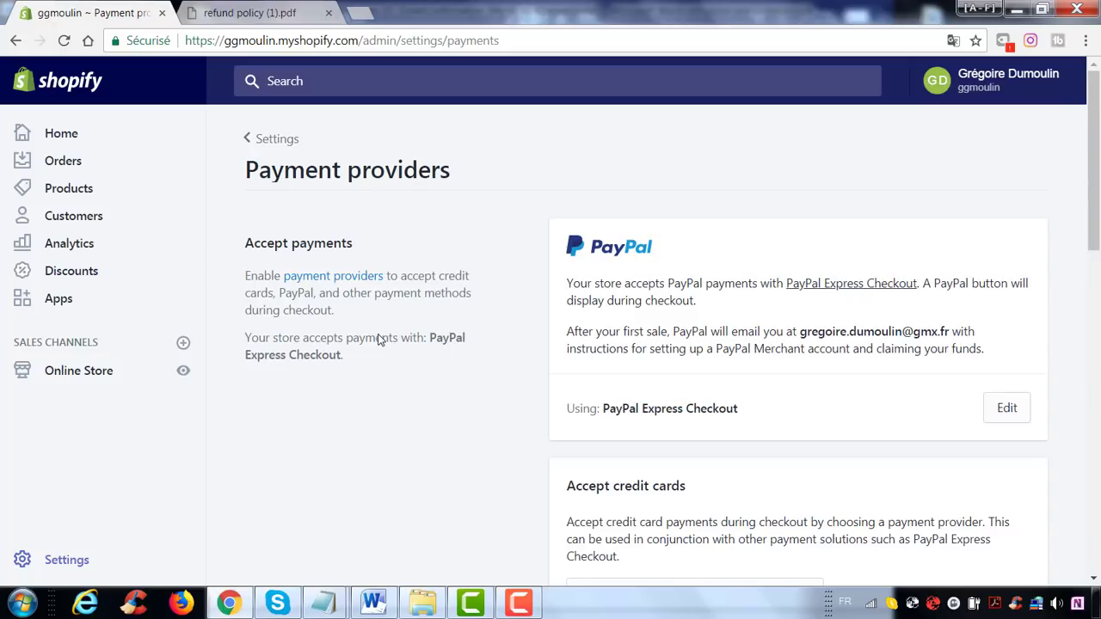
Open the Checkout settings and set the primary contact method so that customers can only check out using email.
{"action": "left_click", "coordinate": [282, 140]}
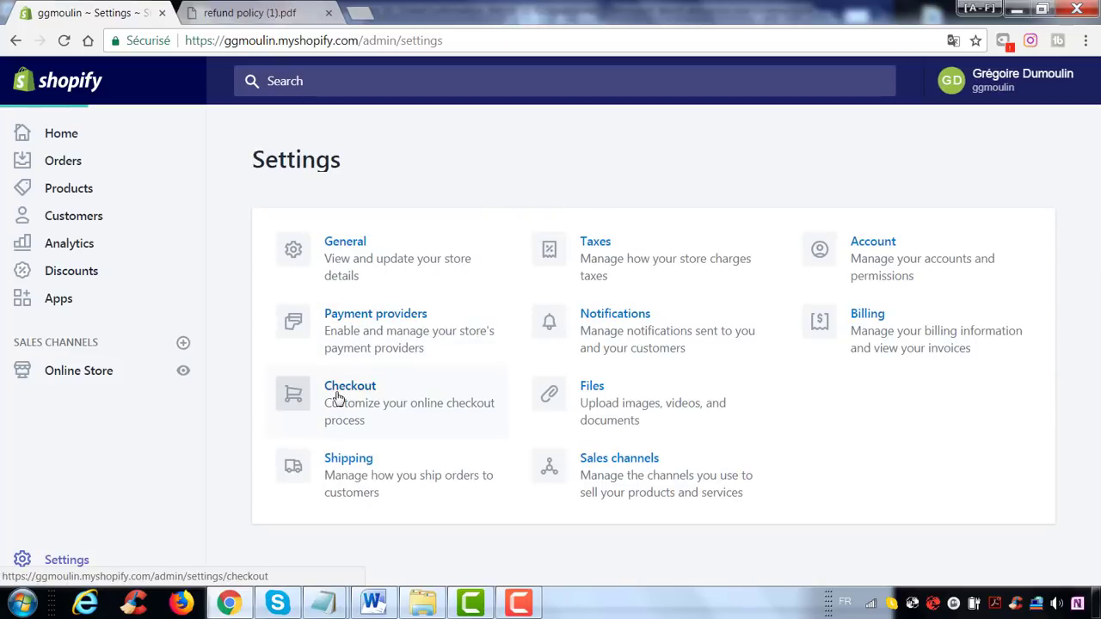
{"action": "left_click", "coordinate": [337, 398]}
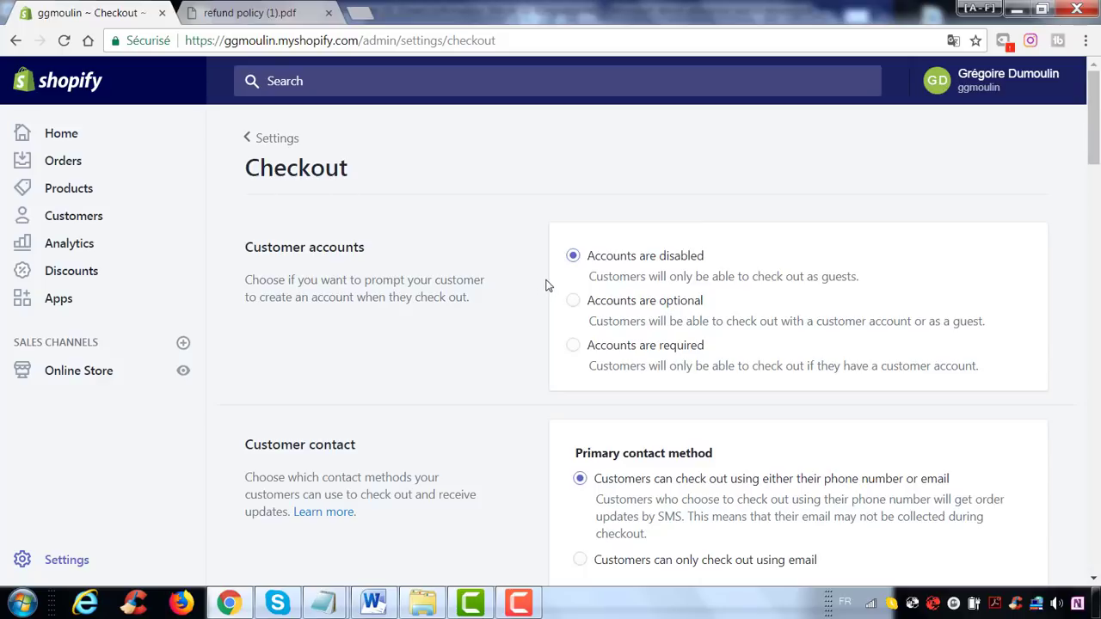
{"action": "scroll", "coordinate": [545, 284], "scroll_direction": "down", "scroll_amount": 3}
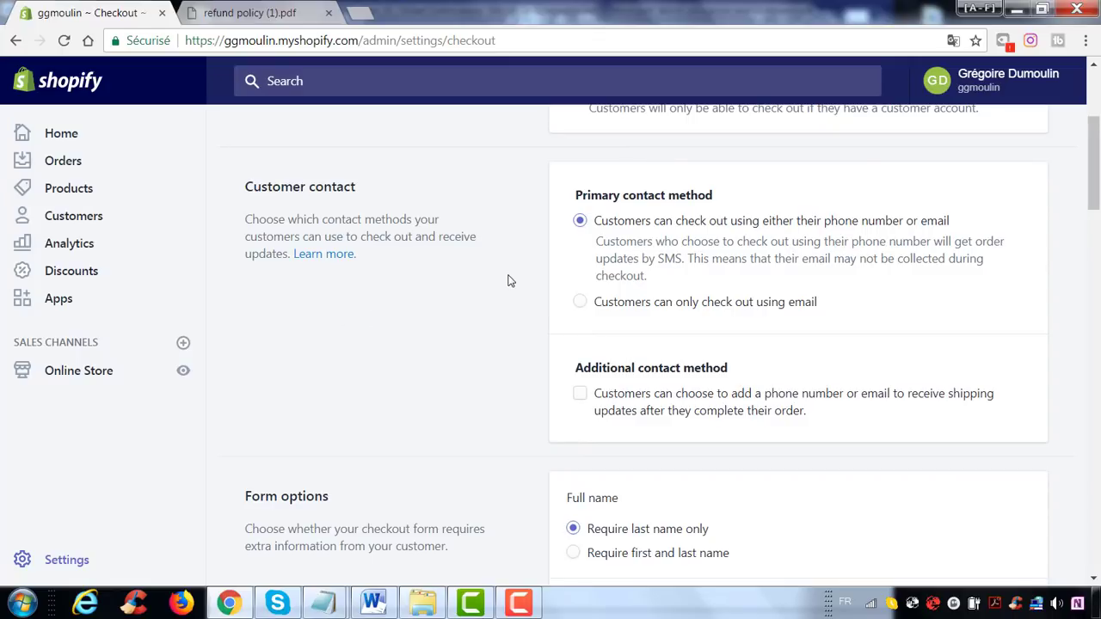
{"action": "left_click", "coordinate": [580, 302]}
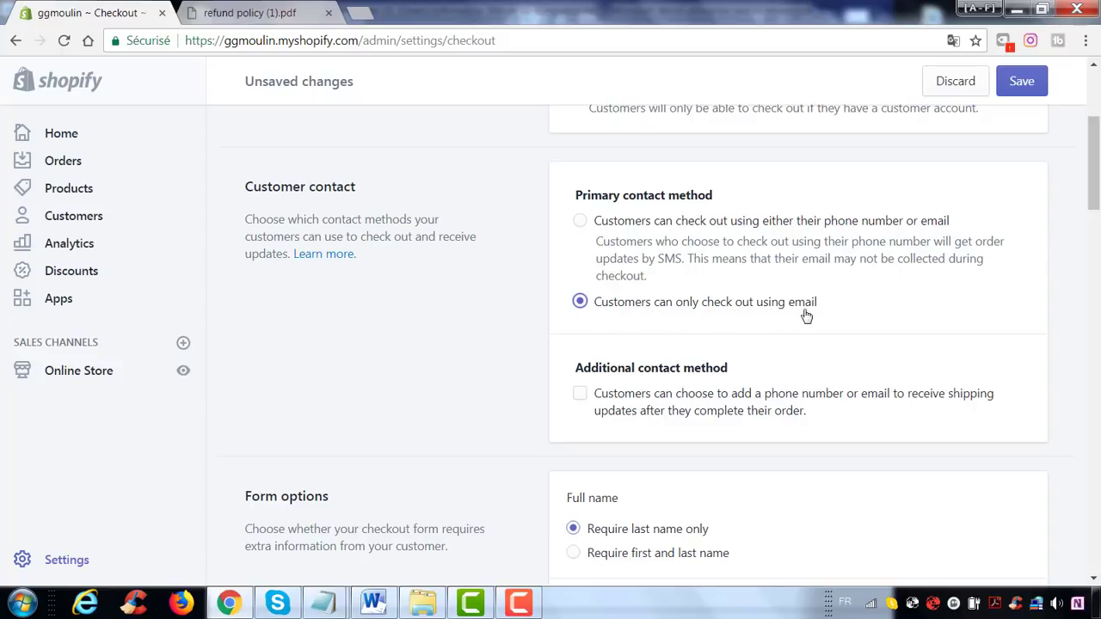
Require both first and last name for the full name in the checkout form options.
{"action": "scroll", "coordinate": [464, 334], "scroll_direction": "down", "scroll_amount": 2}
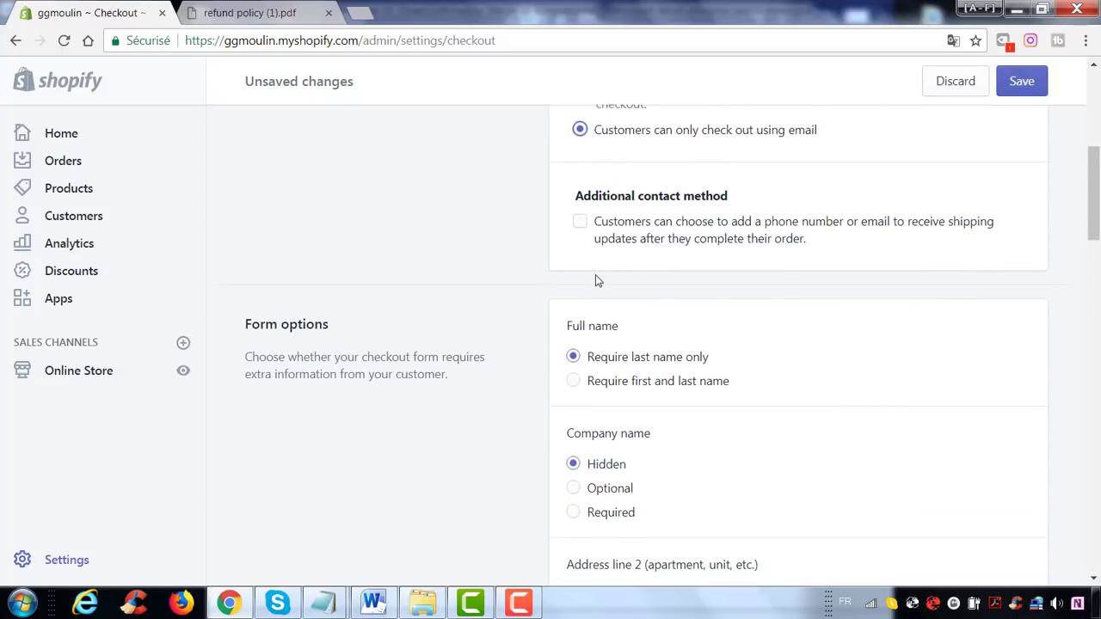
{"action": "scroll", "coordinate": [596, 277], "scroll_direction": "down", "scroll_amount": 1}
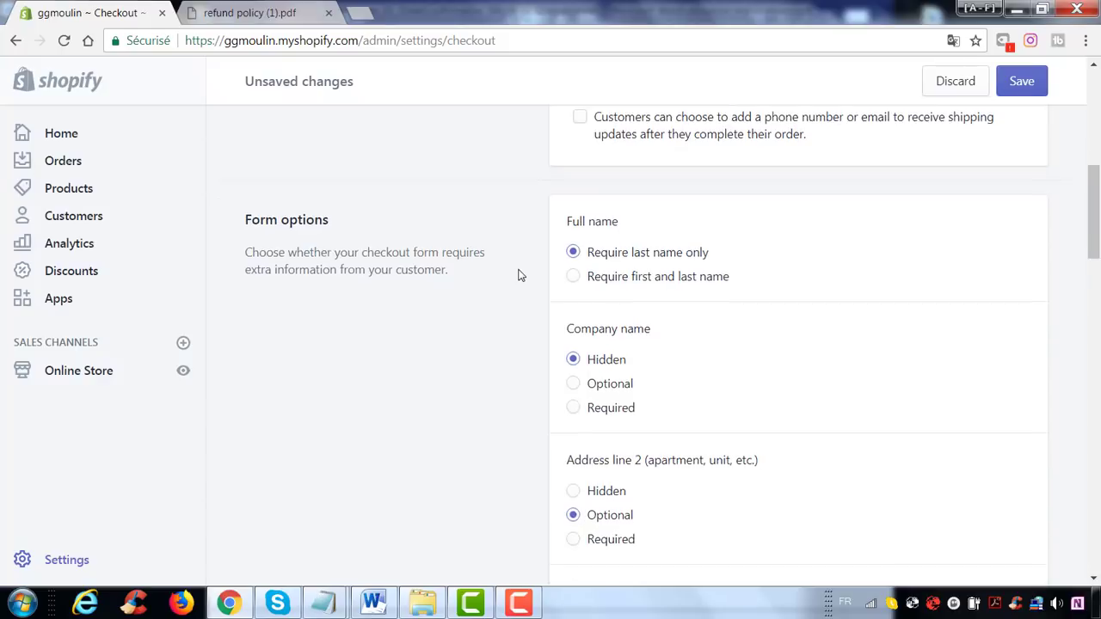
{"action": "scroll", "coordinate": [518, 275], "scroll_direction": "down", "scroll_amount": 1}
{"action": "left_click", "coordinate": [573, 211]}
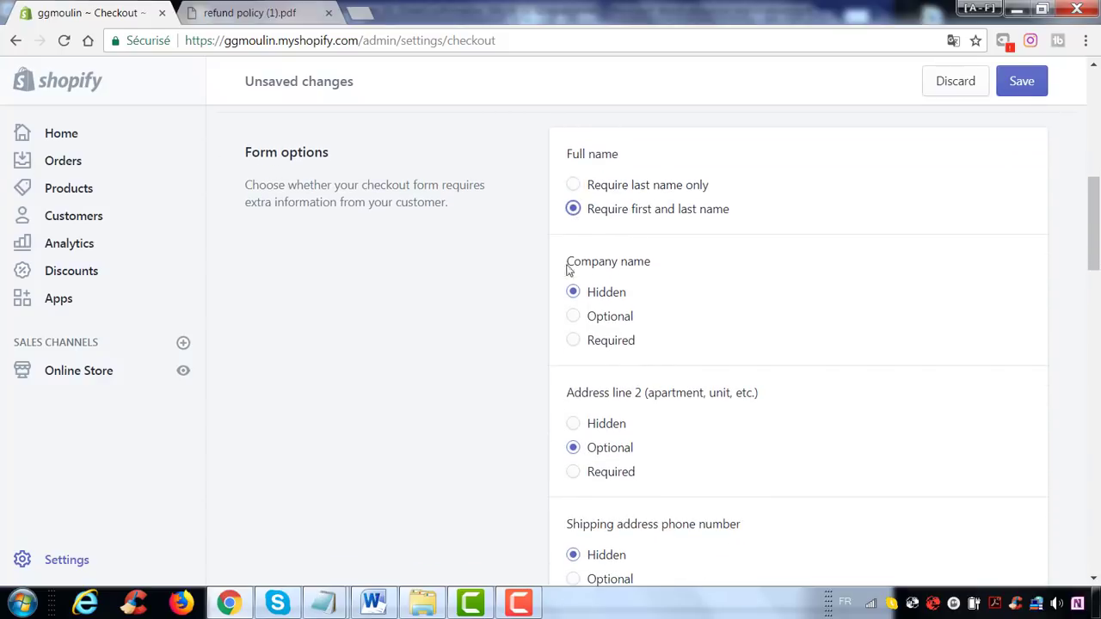
Make the shipping address phone number required in the checkout form options.
{"action": "scroll", "coordinate": [570, 270], "scroll_direction": "down", "scroll_amount": 1}
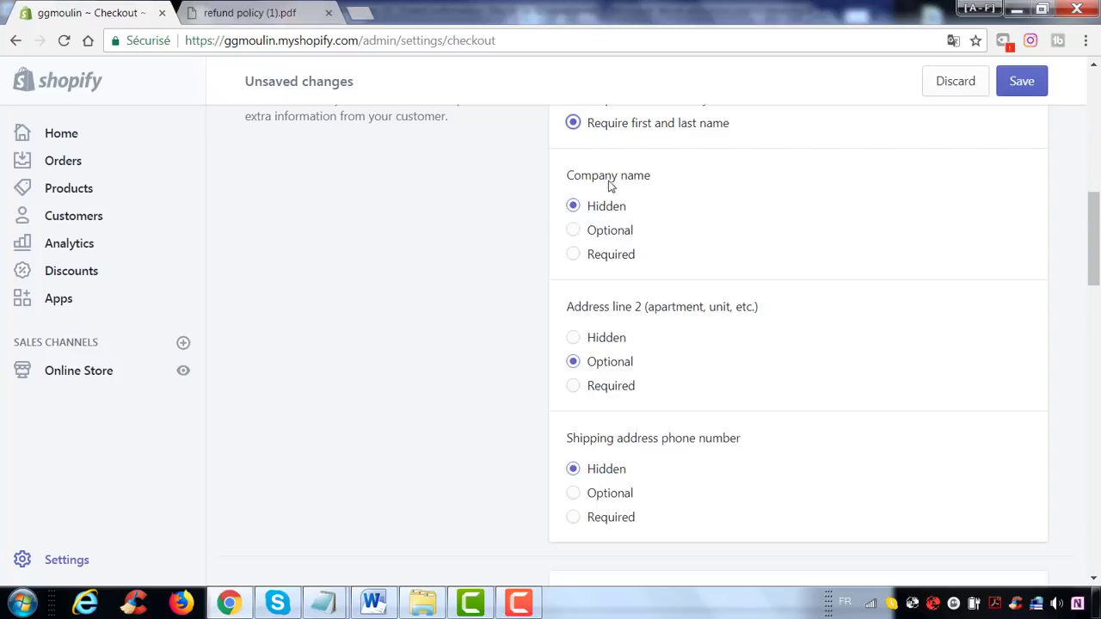
{"action": "scroll", "coordinate": [628, 211], "scroll_direction": "down", "scroll_amount": 1}
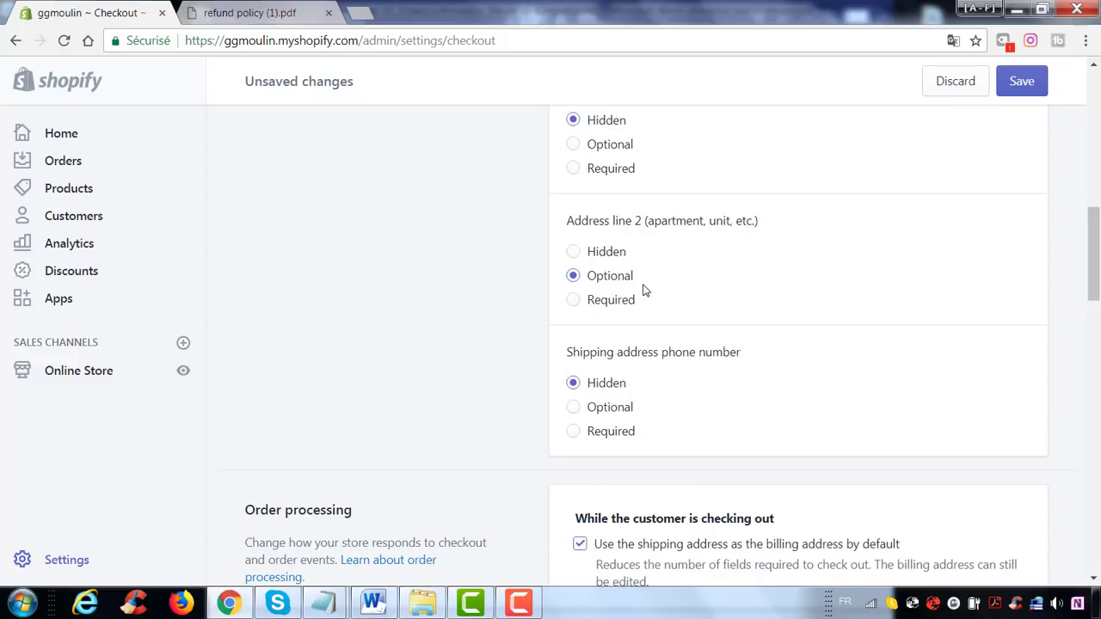
{"action": "scroll", "coordinate": [646, 291], "scroll_direction": "down", "scroll_amount": 1}
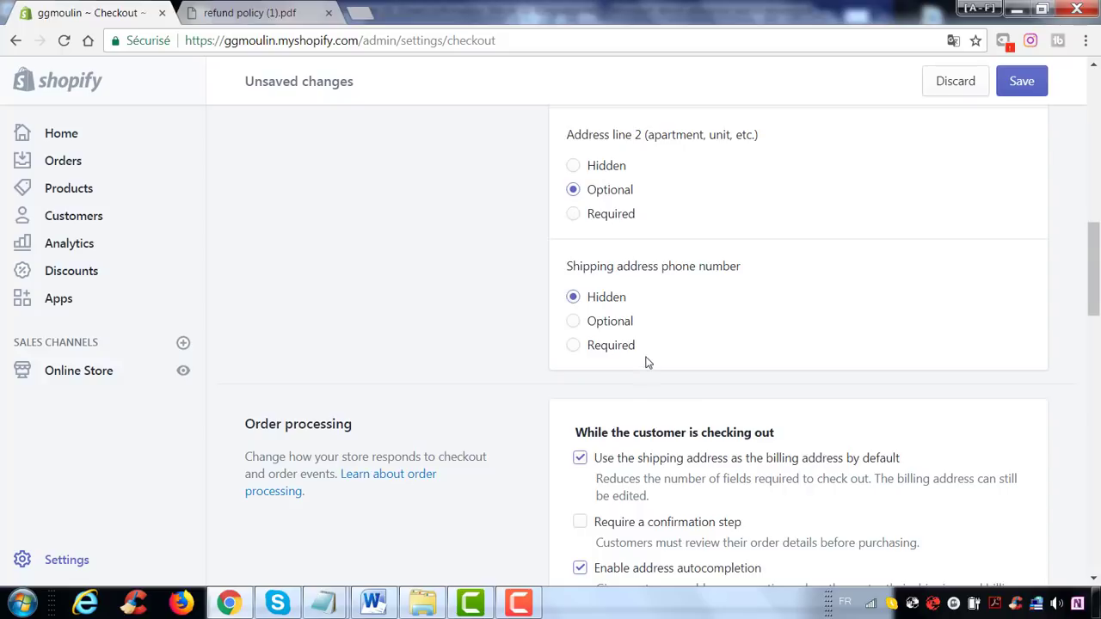
{"action": "left_click", "coordinate": [574, 351]}
Review the Order processing options that apply while the customer is checking out, including address autocompletion.
{"action": "scroll", "coordinate": [482, 411], "scroll_direction": "down", "scroll_amount": 2}
{"action": "scroll", "coordinate": [492, 392], "scroll_direction": "down", "scroll_amount": 1}
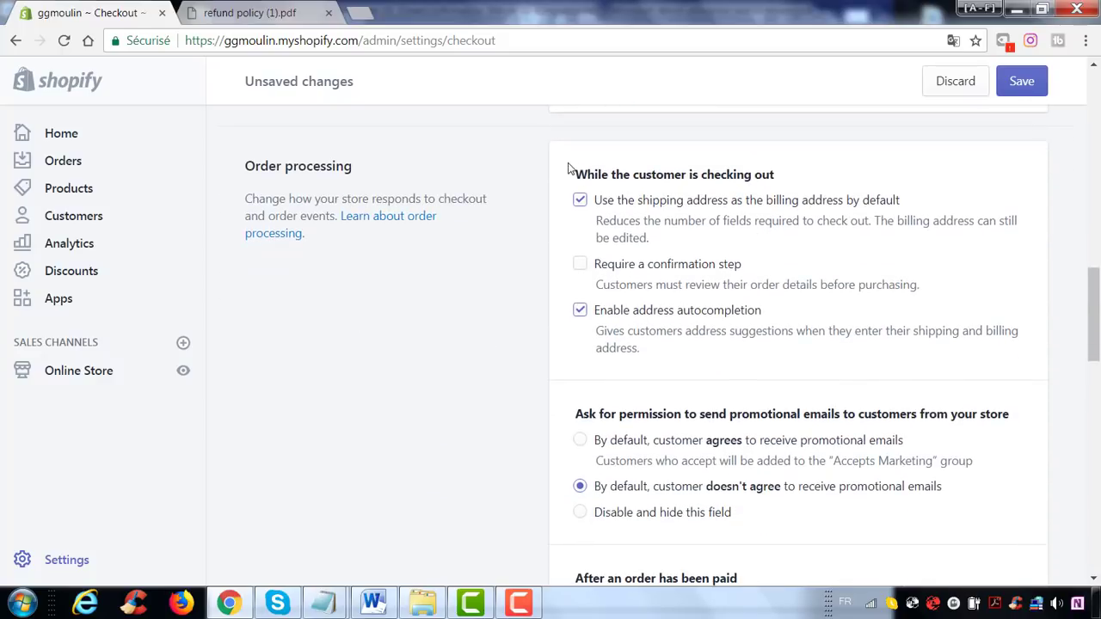
{"action": "left_click_drag", "start_coordinate": [568, 168], "coordinate": [762, 177]}
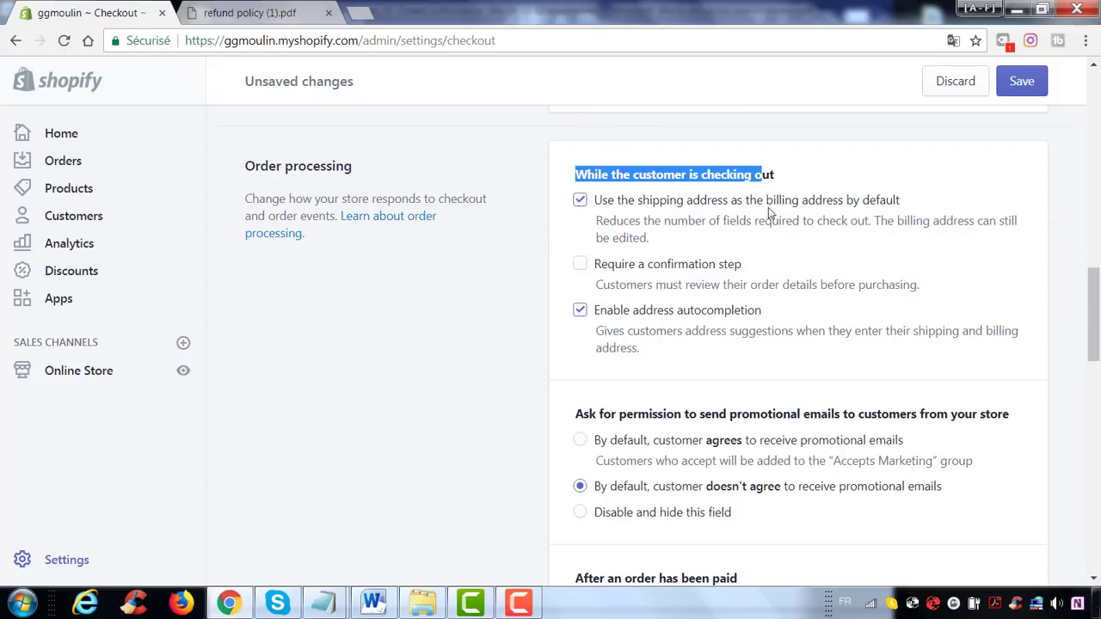
{"action": "left_click", "coordinate": [536, 238]}
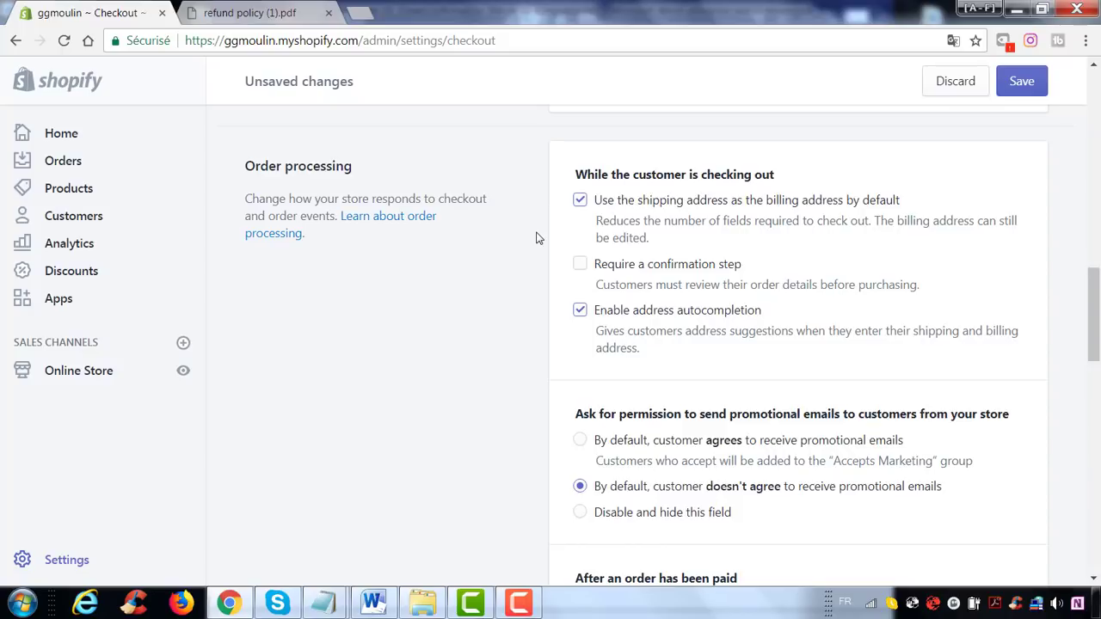
{"action": "scroll", "coordinate": [536, 238], "scroll_direction": "down", "scroll_amount": 1}
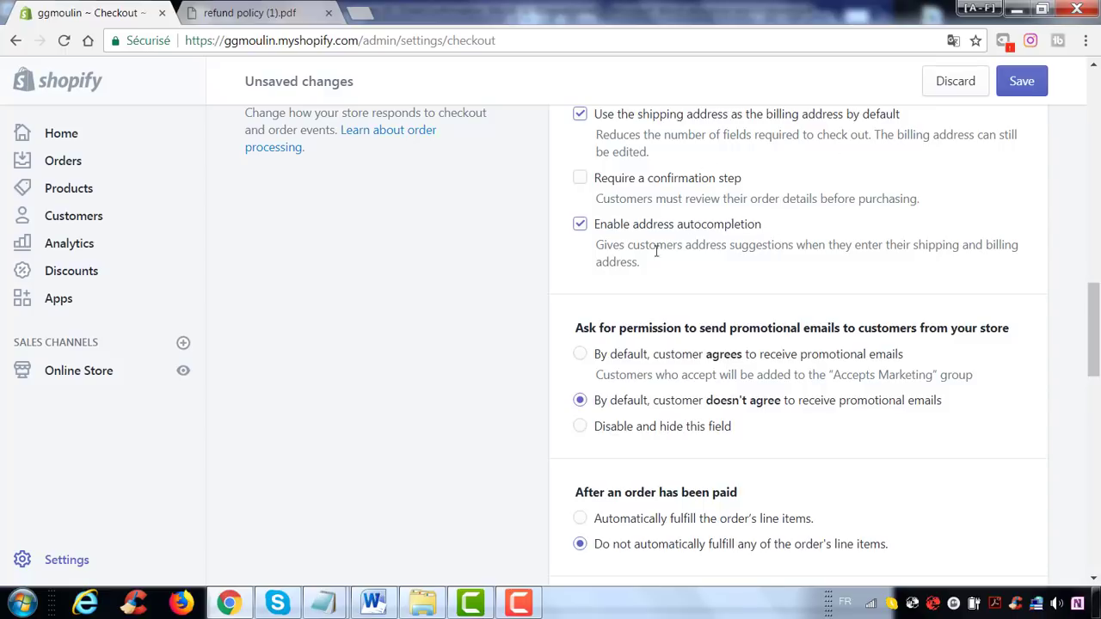
Set the promotional email permission so that the customer agrees to receive promotional emails by default.
{"action": "scroll", "coordinate": [616, 284], "scroll_direction": "down", "scroll_amount": 1}
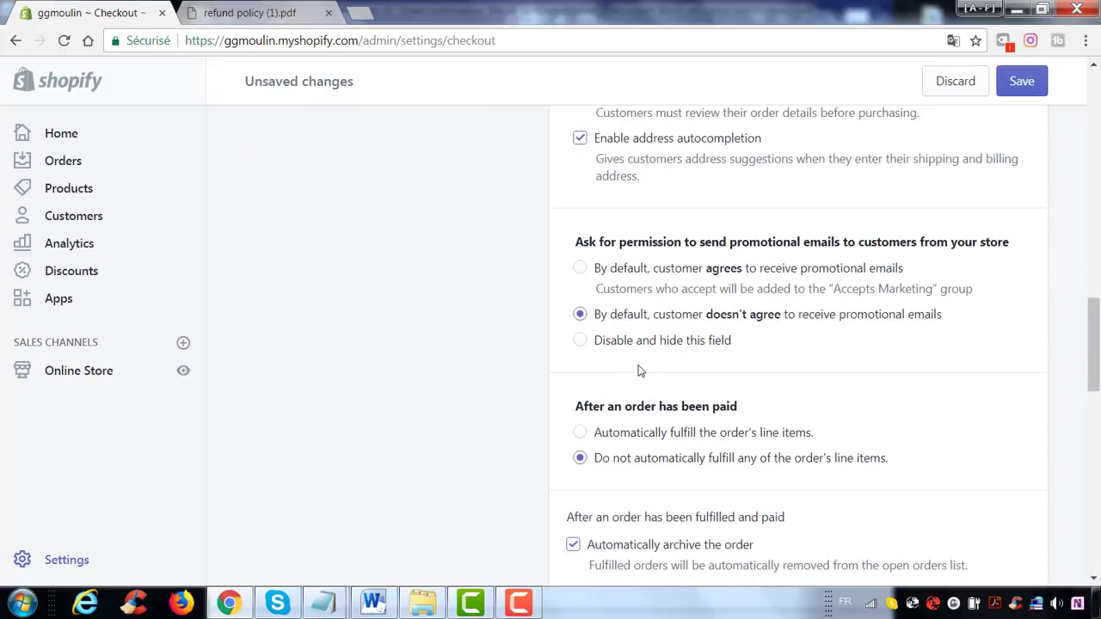
{"action": "left_click", "coordinate": [581, 271]}
{"action": "scroll", "coordinate": [573, 421], "scroll_direction": "down", "scroll_amount": 2}
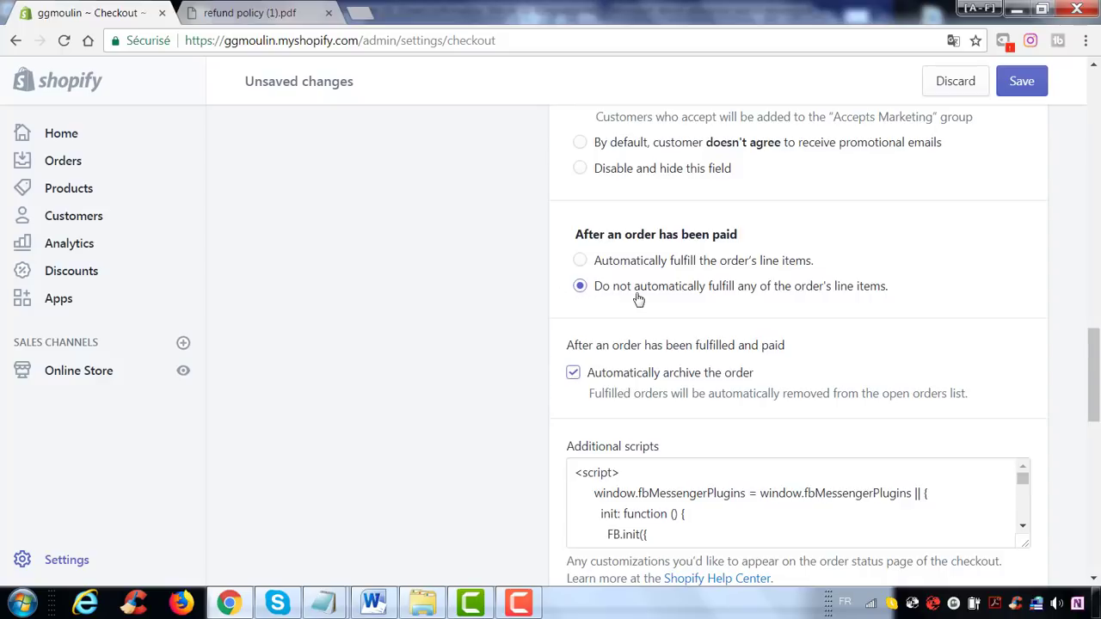
Delete the entire script from the Additional scripts field of the order processing settings.
{"action": "scroll", "coordinate": [498, 313], "scroll_direction": "down", "scroll_amount": 2}
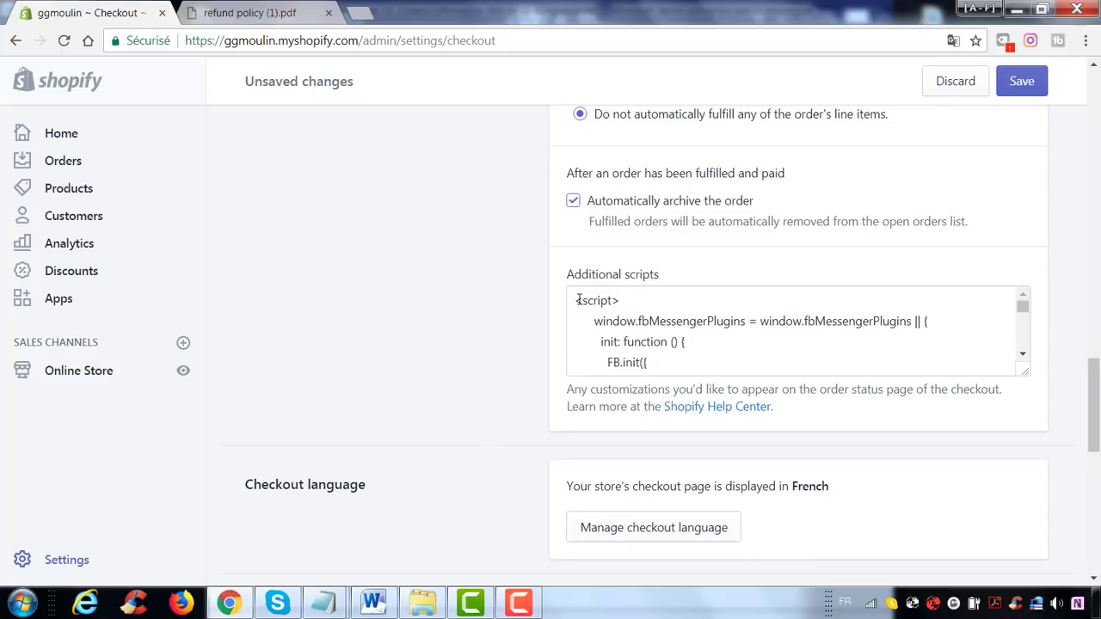
{"action": "left_click_drag", "start_coordinate": [578, 299], "coordinate": [858, 466]}
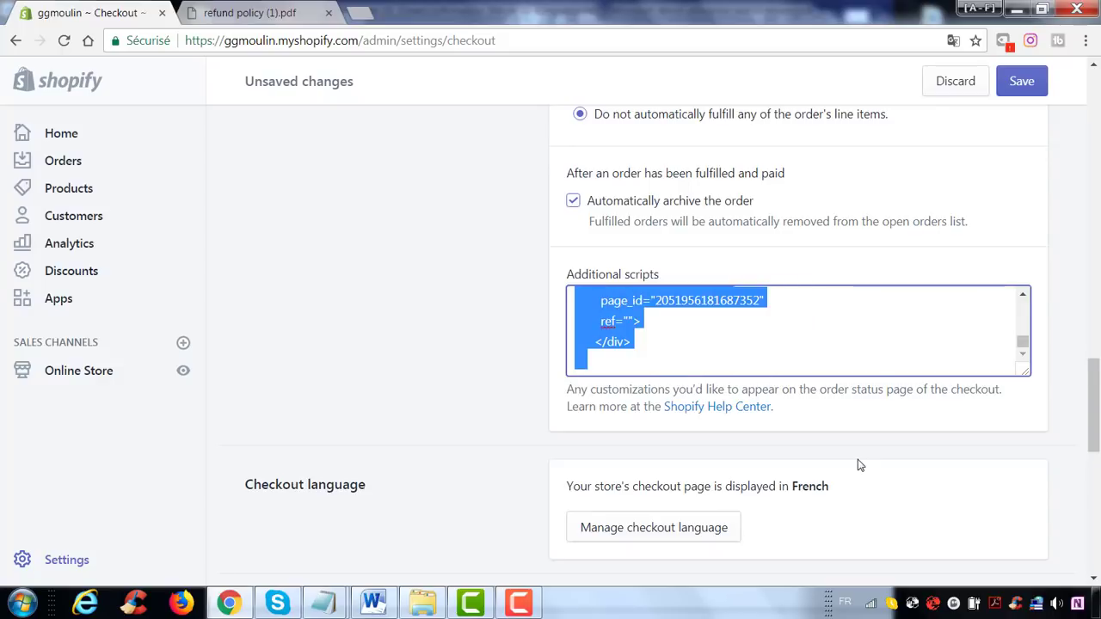
{"action": "key", "text": "BackSpace"}
{"action": "left_click", "coordinate": [458, 327]}
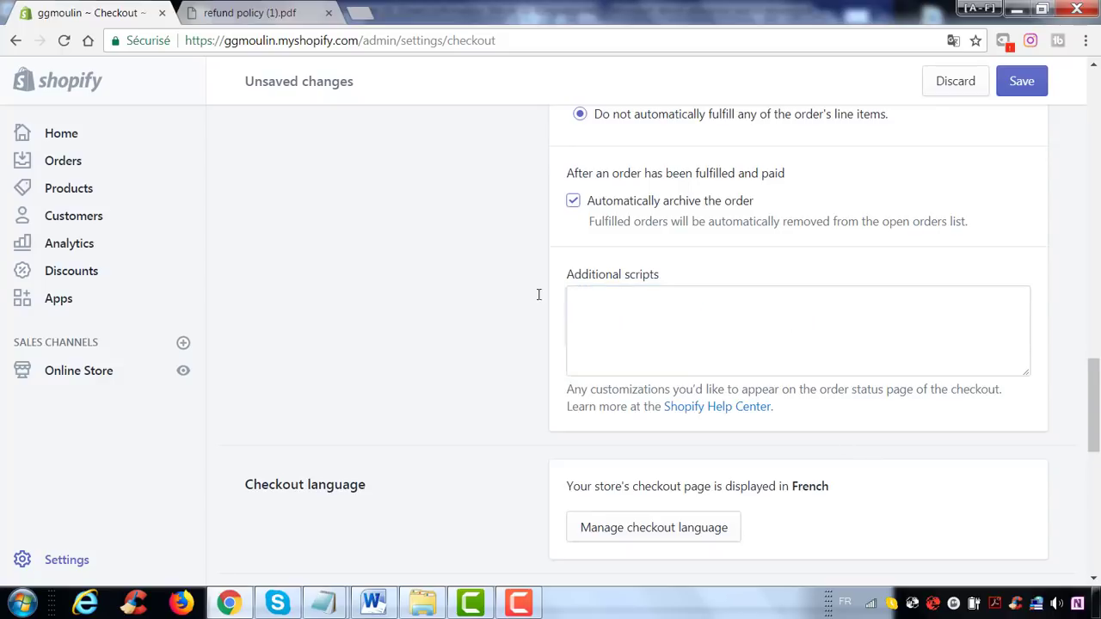
Review the checkout language setting and the refund policy, privacy policy and terms of service fields.
{"action": "scroll", "coordinate": [547, 268], "scroll_direction": "down", "scroll_amount": 1}
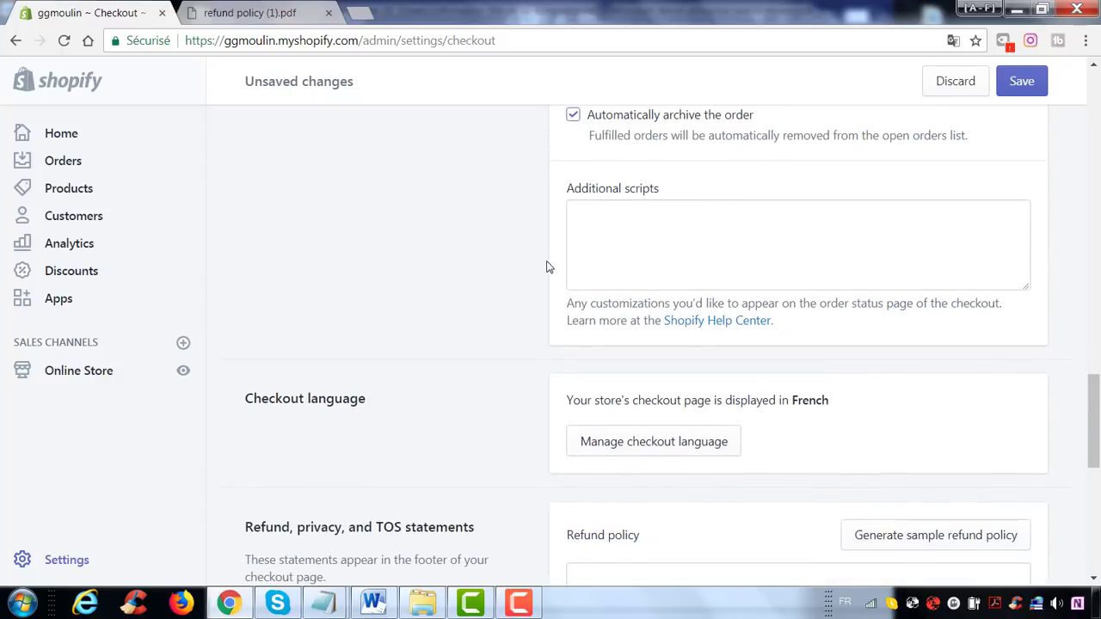
{"action": "scroll", "coordinate": [545, 266], "scroll_direction": "down", "scroll_amount": 2}
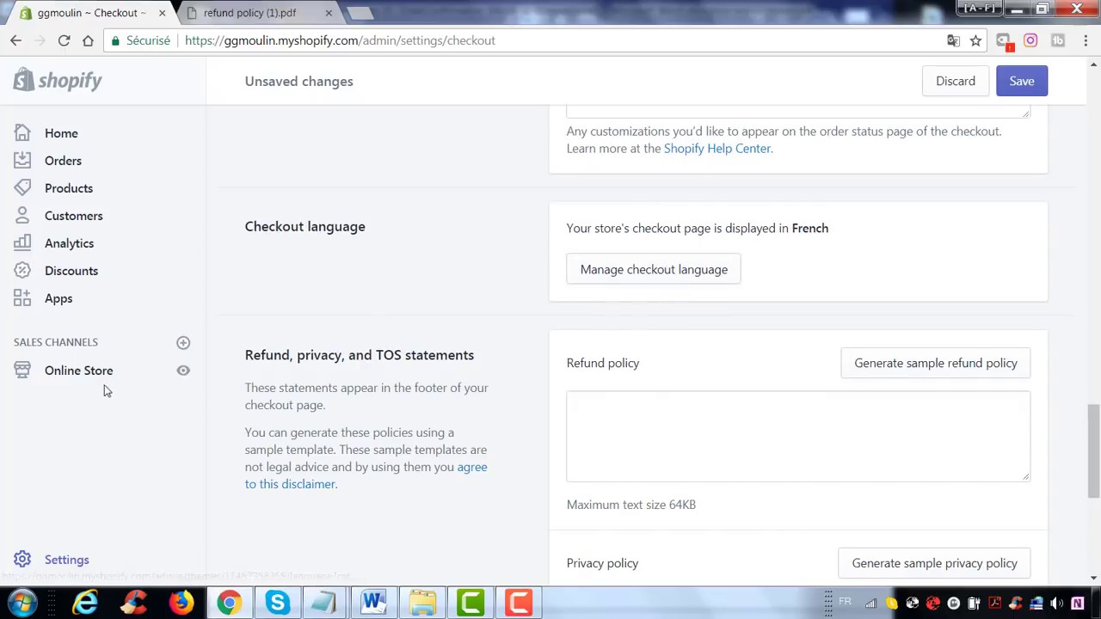
{"action": "scroll", "coordinate": [666, 324], "scroll_direction": "down", "scroll_amount": 1}
{"action": "scroll", "coordinate": [666, 325], "scroll_direction": "down", "scroll_amount": 2}
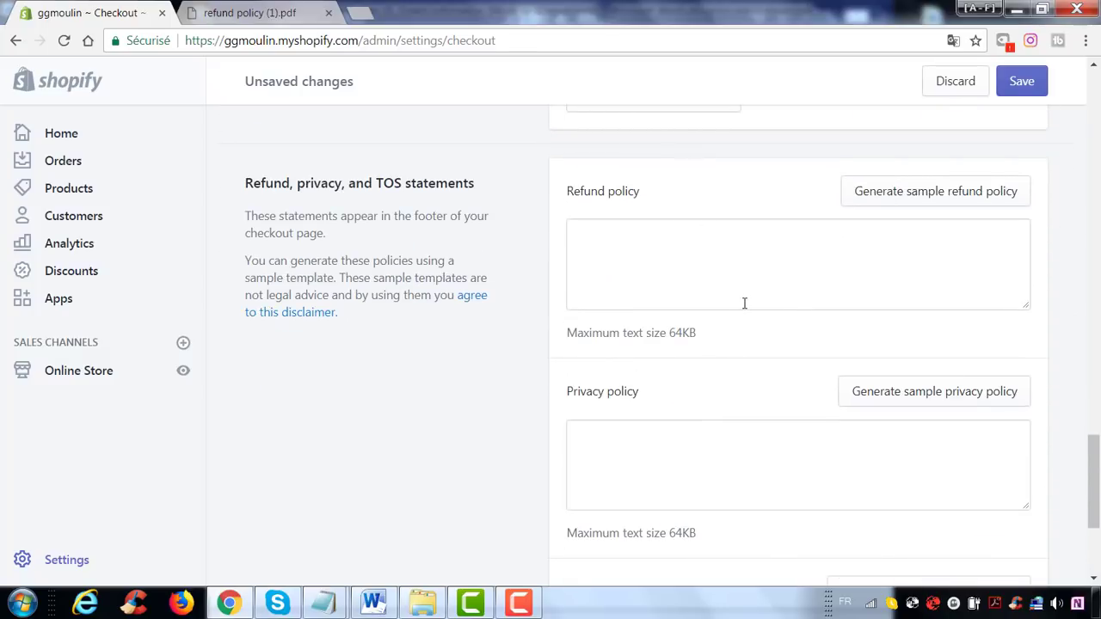
{"action": "scroll", "coordinate": [744, 303], "scroll_direction": "down", "scroll_amount": 1}
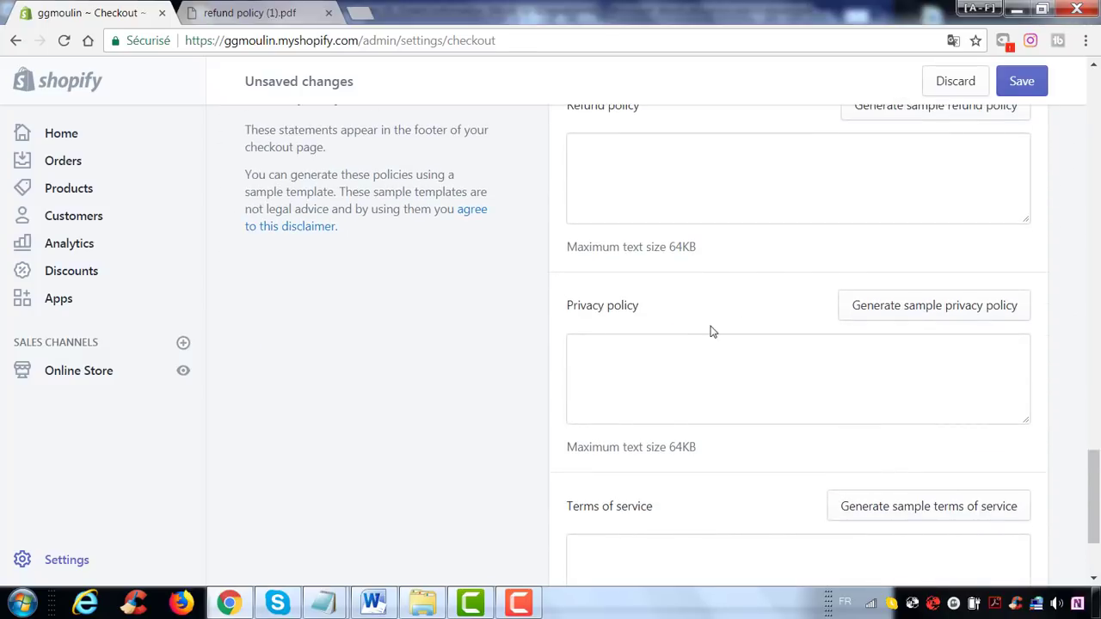
{"action": "scroll", "coordinate": [715, 326], "scroll_direction": "down", "scroll_amount": 1}
{"action": "scroll", "coordinate": [747, 333], "scroll_direction": "down", "scroll_amount": 1}
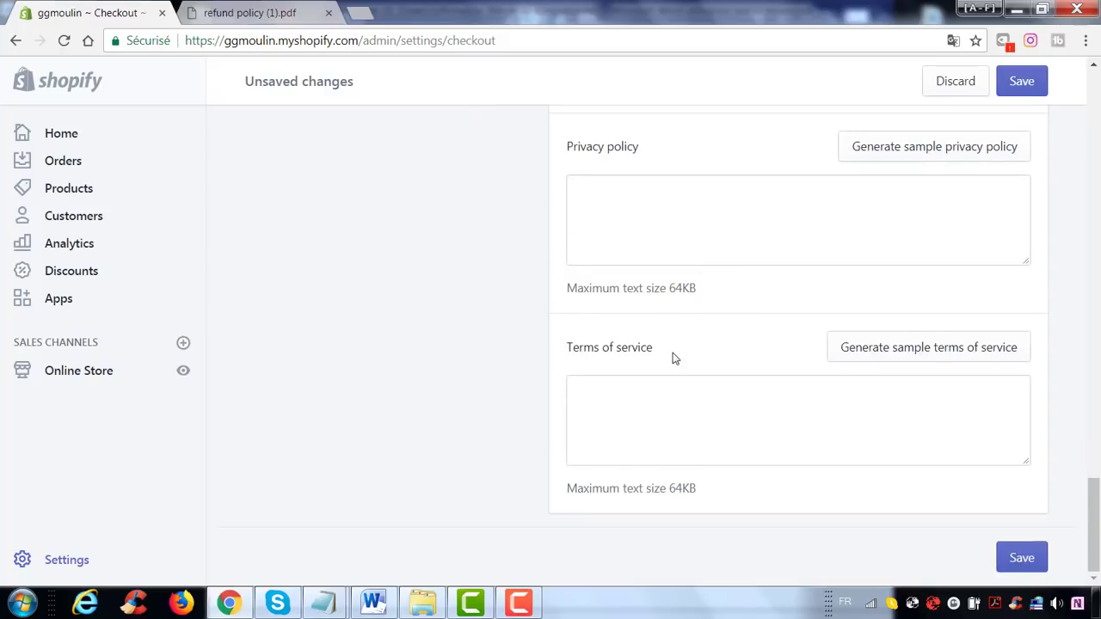
{"action": "scroll", "coordinate": [693, 310], "scroll_direction": "up", "scroll_amount": 2}
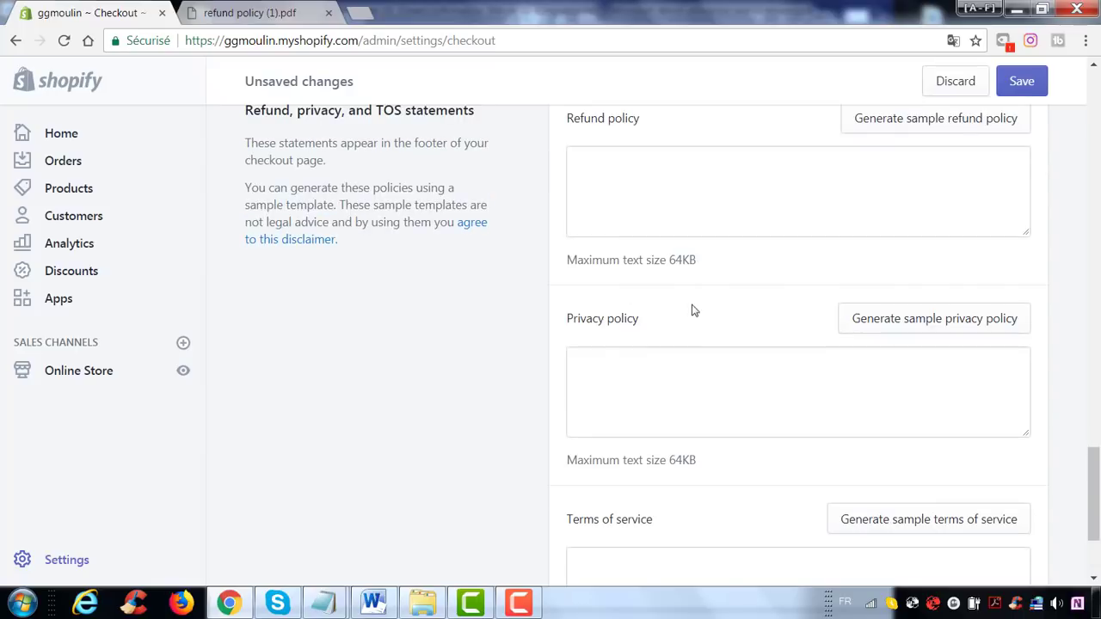
{"action": "scroll", "coordinate": [740, 258], "scroll_direction": "up", "scroll_amount": 1}
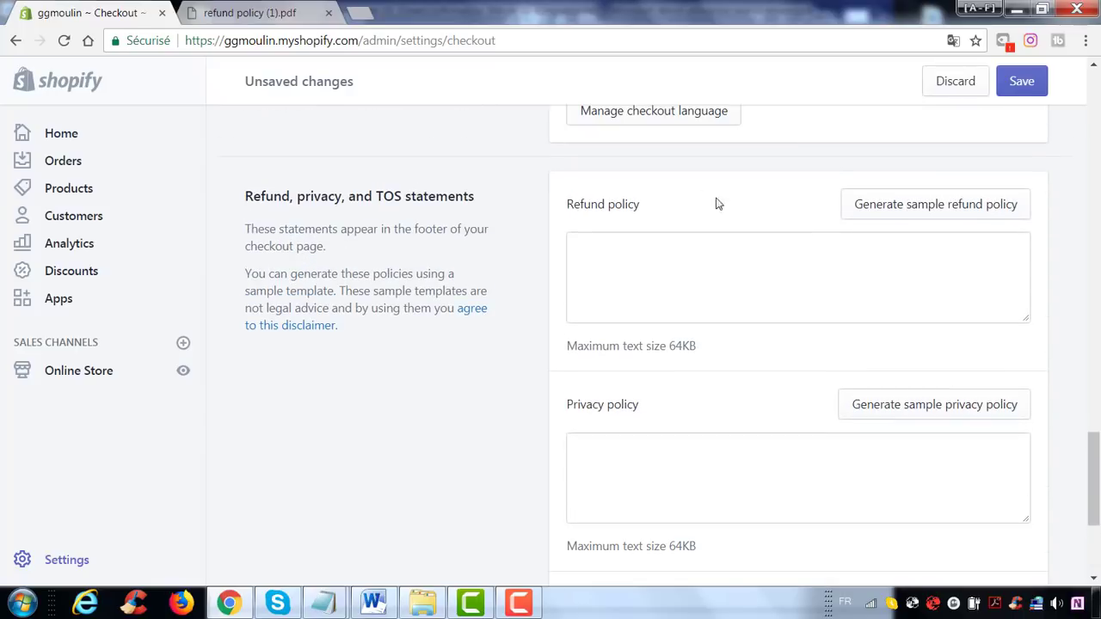
Read through the refund policy (1).pdf document and examine its red placeholders for the email and the company or home address.
{"action": "left_click", "coordinate": [269, 7]}
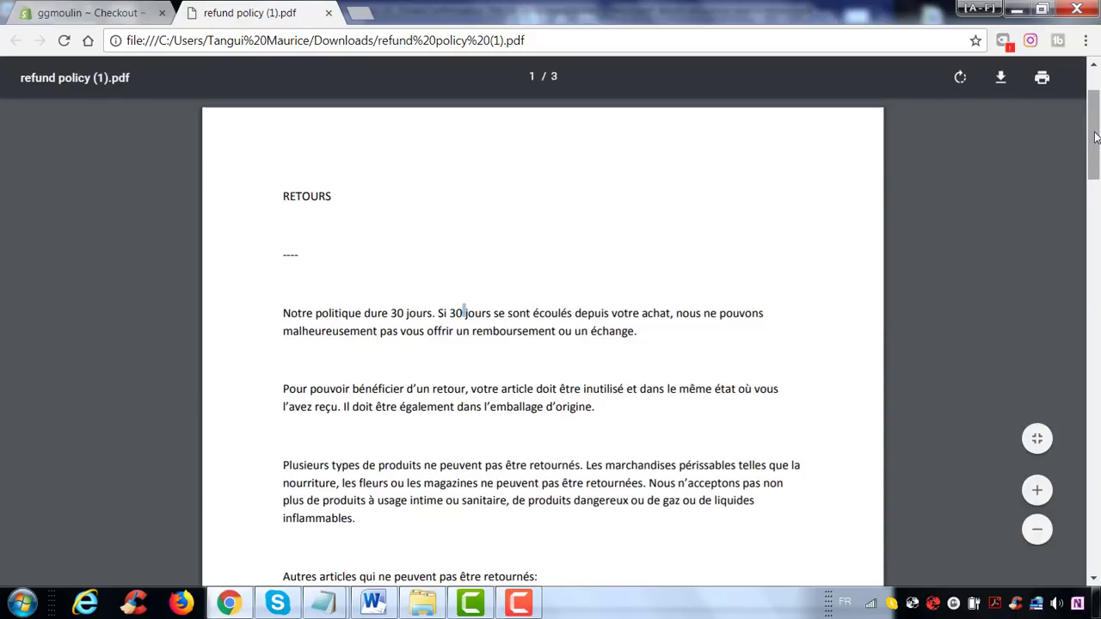
{"action": "scroll", "coordinate": [927, 235], "scroll_direction": "down", "scroll_amount": 15}
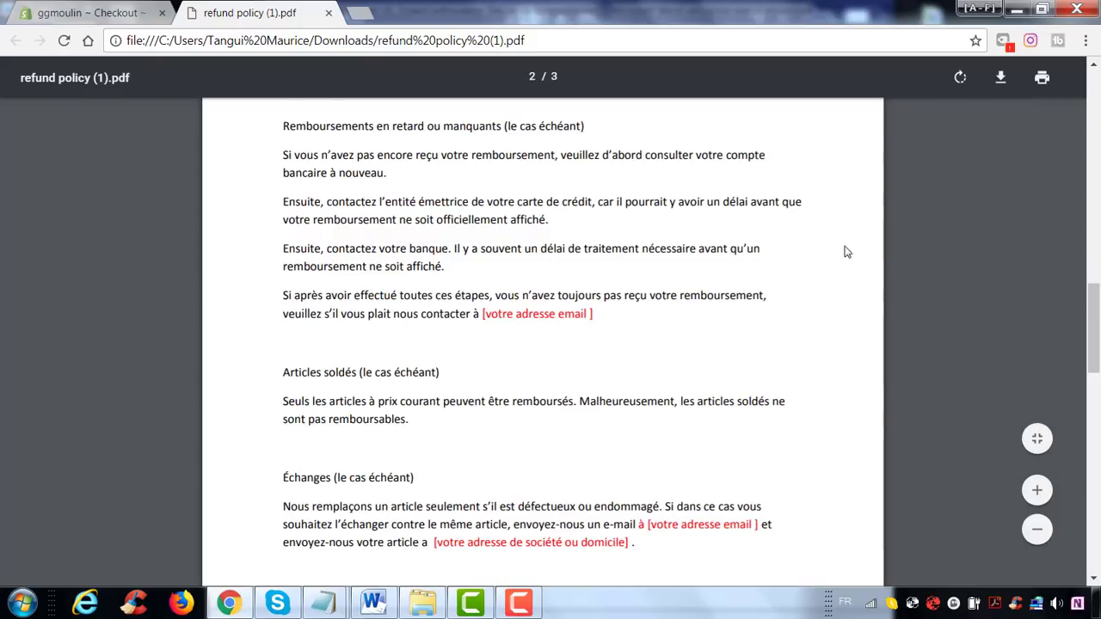
{"action": "scroll", "coordinate": [554, 172], "scroll_direction": "up", "scroll_amount": 2}
{"action": "mouse_move", "coordinate": [604, 126]}
{"action": "left_mouse_down"}
{"action": "mouse_move", "coordinate": [558, 142]}
{"action": "mouse_move", "coordinate": [488, 144]}
{"action": "mouse_move", "coordinate": [606, 143]}
{"action": "left_mouse_up"}
{"action": "scroll", "coordinate": [645, 222], "scroll_direction": "down", "scroll_amount": 1}
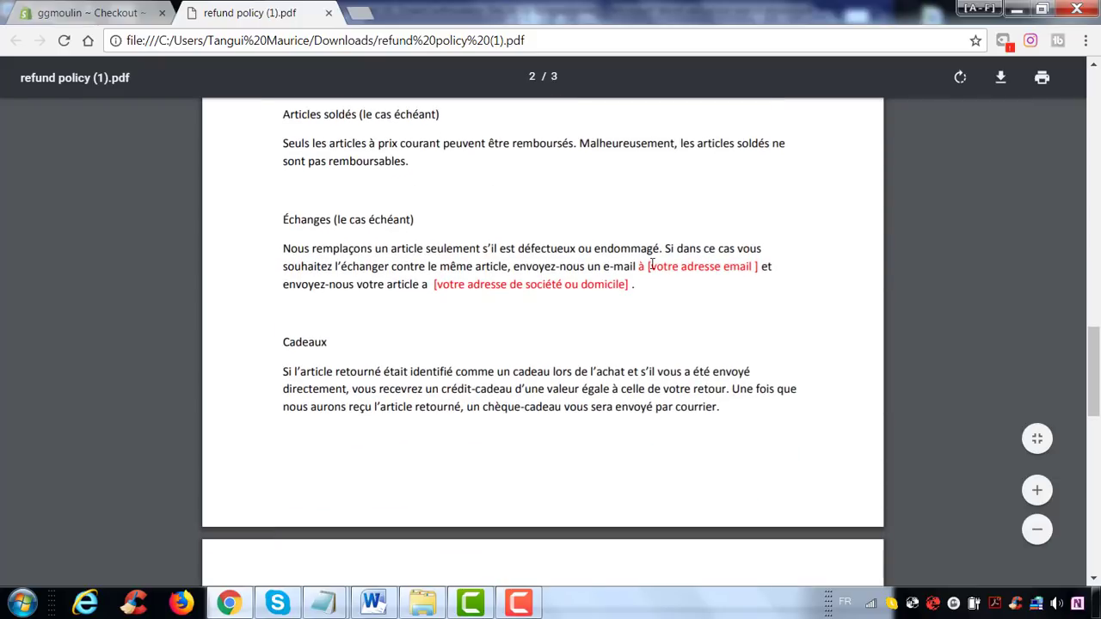
{"action": "left_click_drag", "start_coordinate": [648, 266], "coordinate": [758, 268]}
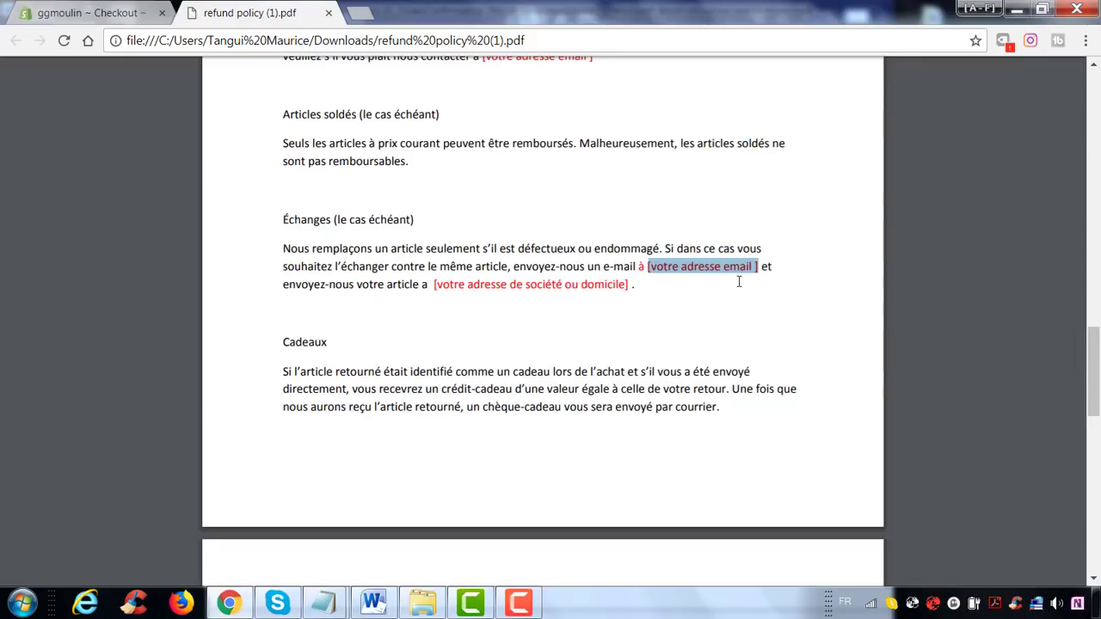
{"action": "left_click", "coordinate": [431, 285]}
{"action": "left_click_drag", "start_coordinate": [542, 287], "coordinate": [623, 287]}
{"action": "left_click", "coordinate": [647, 342]}
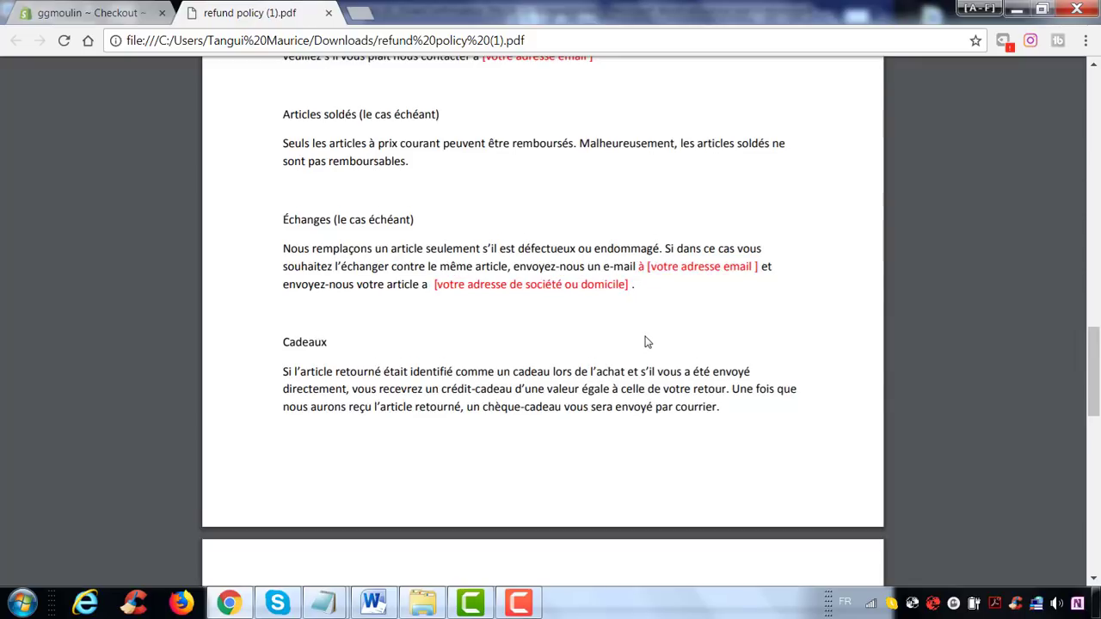
{"action": "scroll", "coordinate": [647, 342], "scroll_direction": "down", "scroll_amount": 5}
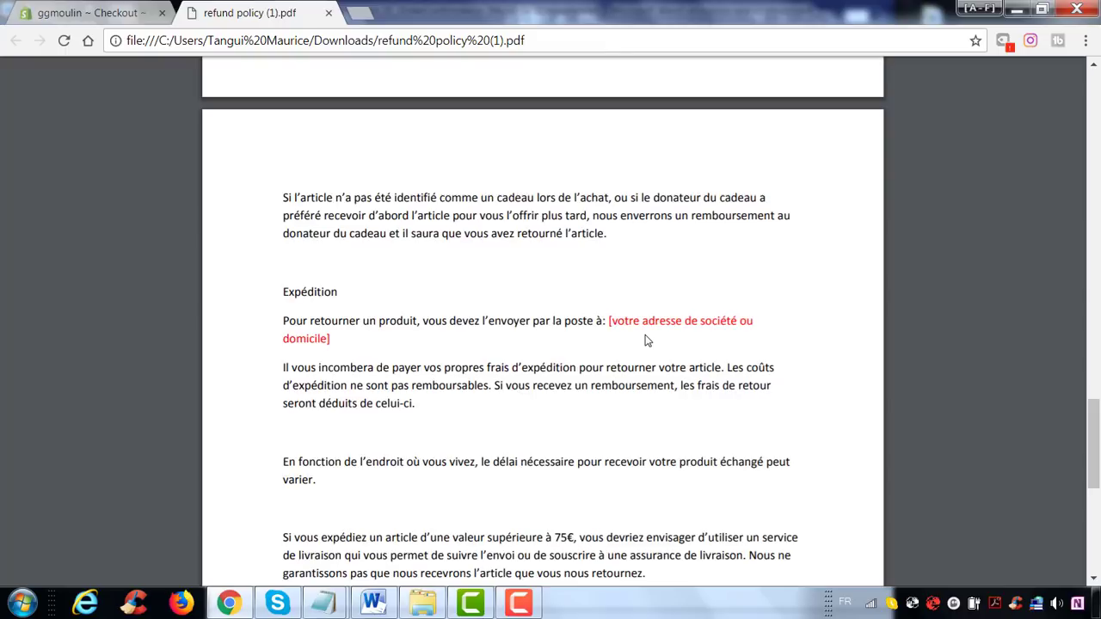
{"action": "left_click_drag", "start_coordinate": [611, 320], "coordinate": [687, 321]}
{"action": "scroll", "coordinate": [649, 368], "scroll_direction": "down", "scroll_amount": 3}
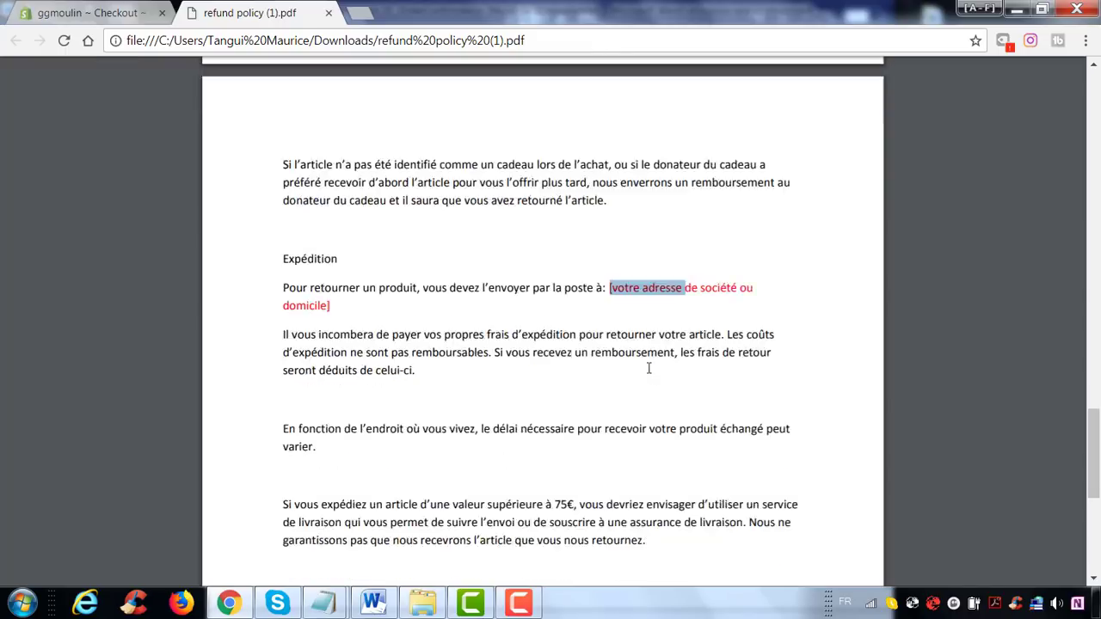
{"action": "scroll", "coordinate": [590, 301], "scroll_direction": "down", "scroll_amount": 3}
{"action": "scroll", "coordinate": [525, 305], "scroll_direction": "up", "scroll_amount": 12}
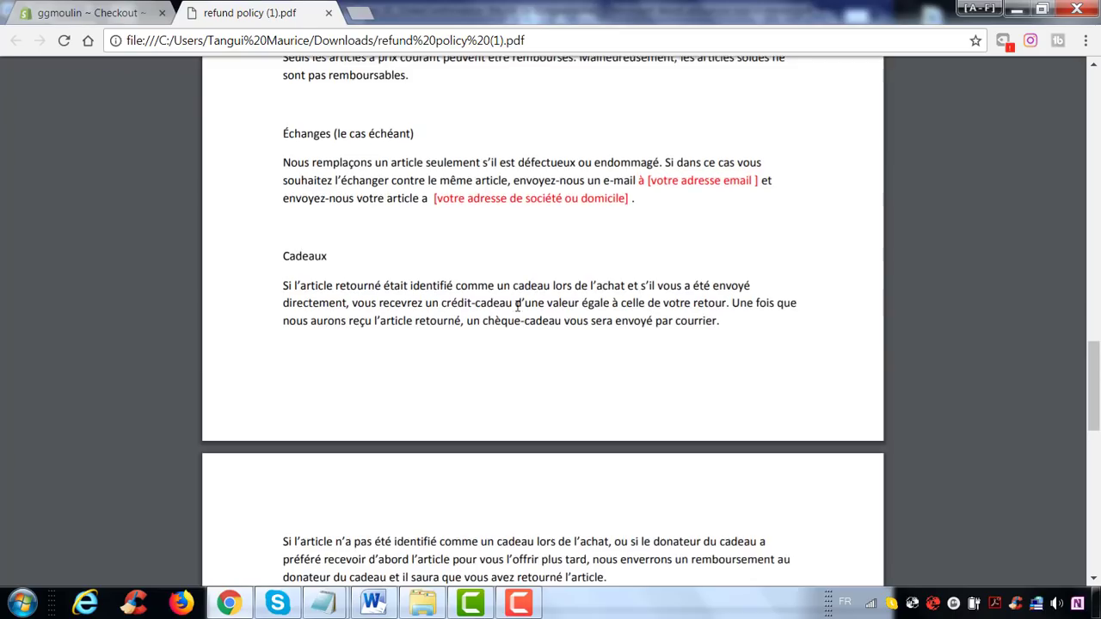
{"action": "scroll", "coordinate": [602, 336], "scroll_direction": "down", "scroll_amount": 5}
{"action": "scroll", "coordinate": [533, 318], "scroll_direction": "down", "scroll_amount": 3}
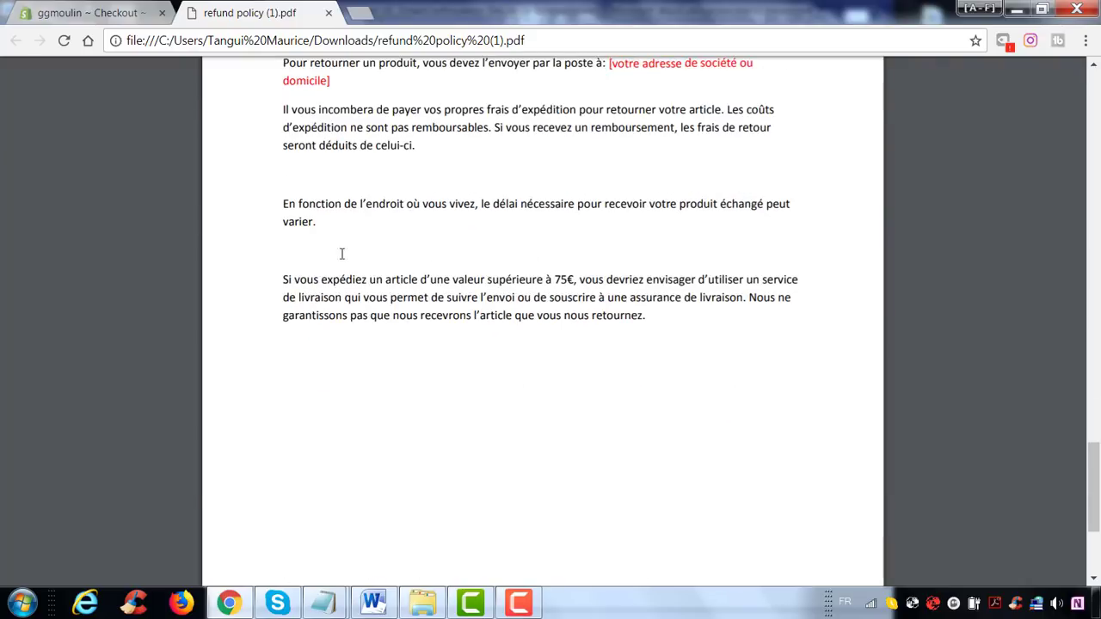
Copy the full text of the refund policy PDF, from the closing paragraph back to the RETOURS heading.
{"action": "left_click_drag", "start_coordinate": [645, 318], "coordinate": [277, 227]}
{"action": "scroll", "coordinate": [238, 185], "scroll_direction": "up", "scroll_amount": 10}
{"action": "scroll", "coordinate": [236, 201], "scroll_direction": "up", "scroll_amount": 4}
{"action": "scroll", "coordinate": [302, 167], "scroll_direction": "up", "scroll_amount": 7}
{"action": "right_click", "coordinate": [310, 198]}
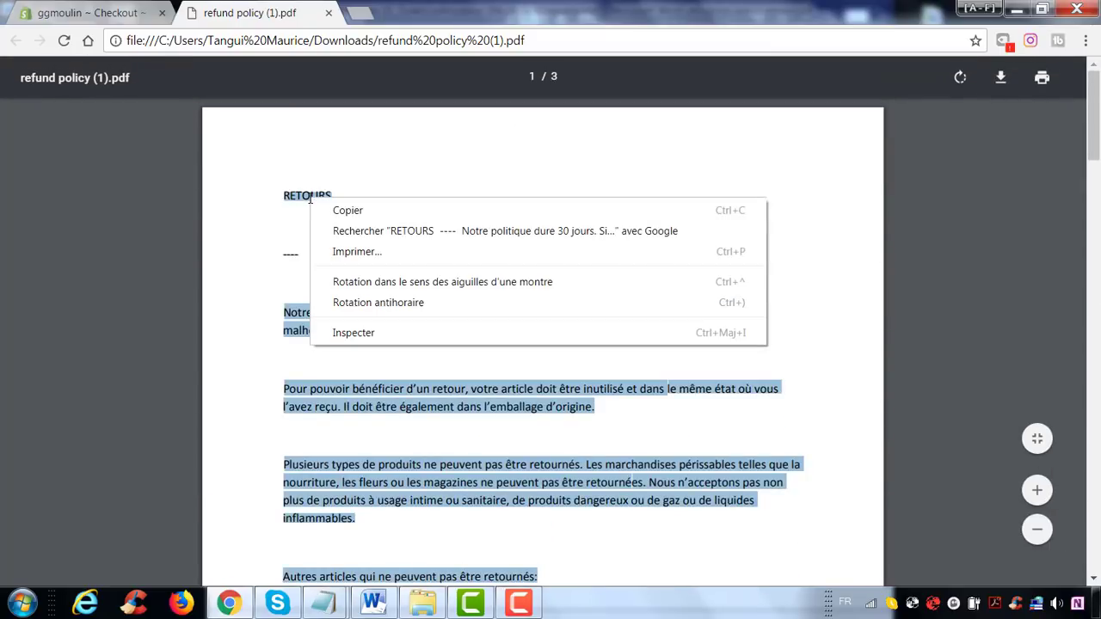
{"action": "left_click", "coordinate": [320, 213]}
Paste the copied policy text into the Refund policy field of the checkout settings and save the settings.
{"action": "left_click", "coordinate": [136, 12]}
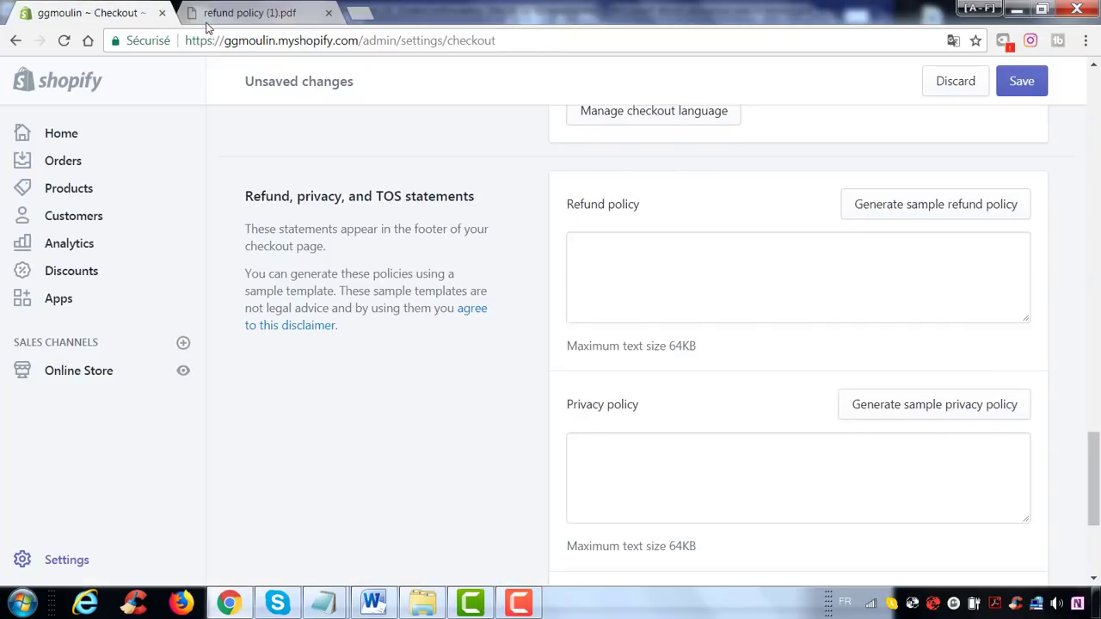
{"action": "right_click", "coordinate": [621, 231]}
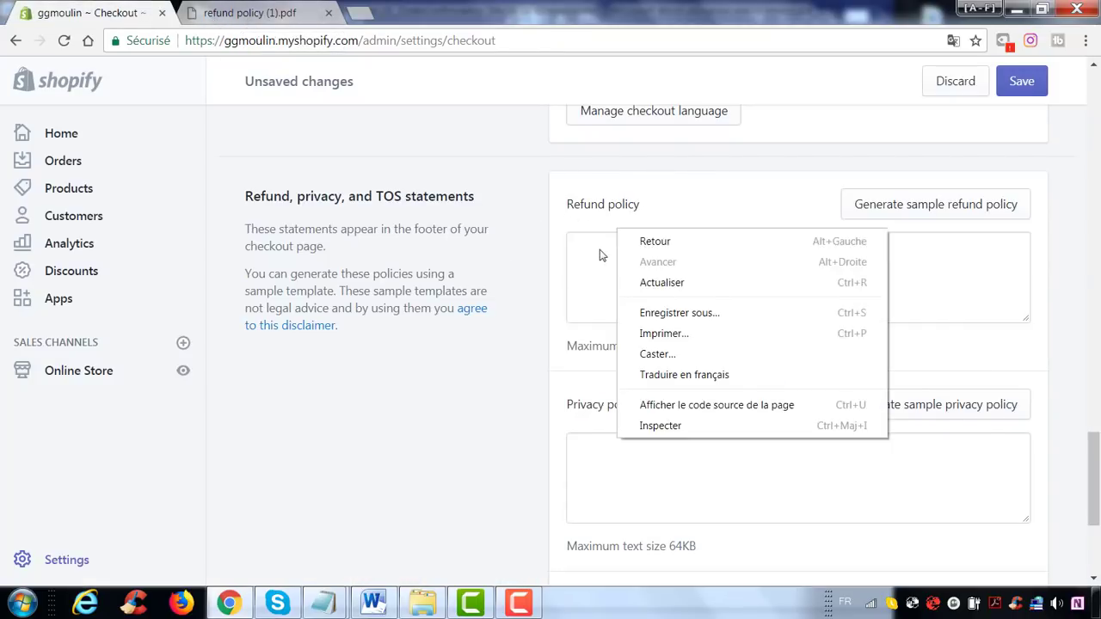
{"action": "right_click", "coordinate": [570, 246]}
{"action": "left_click", "coordinate": [659, 355]}
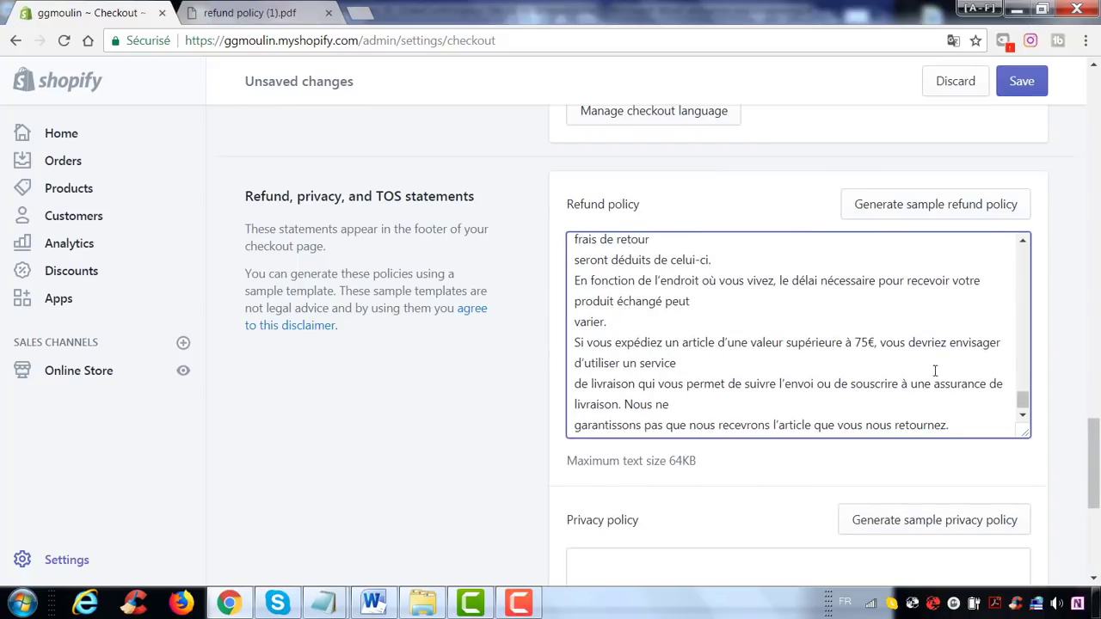
{"action": "scroll", "coordinate": [787, 319], "scroll_direction": "down", "scroll_amount": 4}
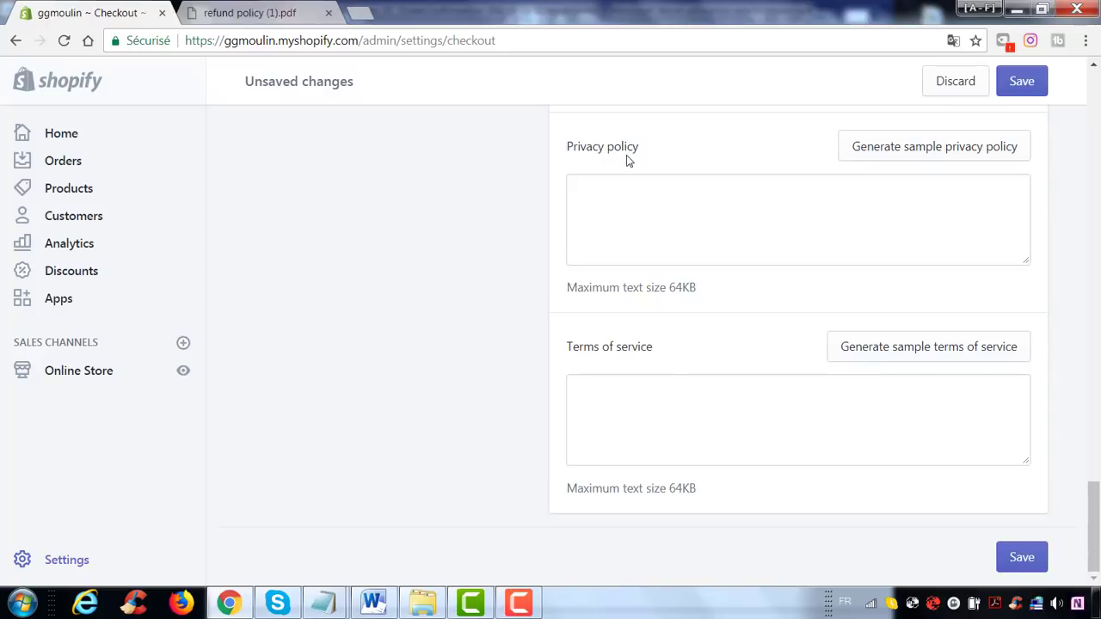
{"action": "left_click", "coordinate": [1011, 557]}
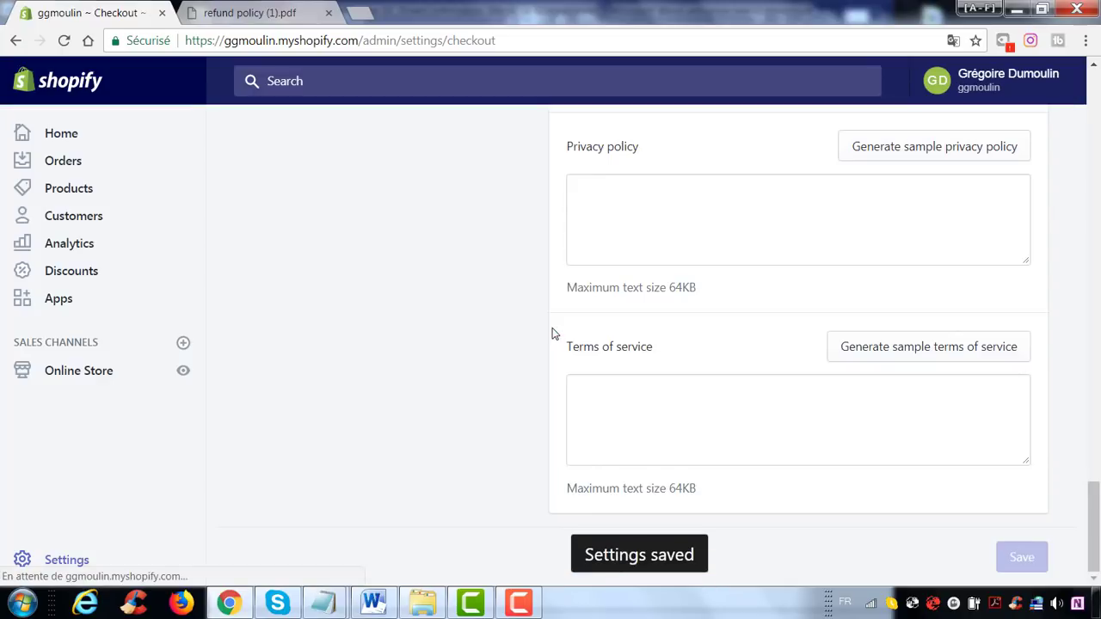
Return to the settings overview and open the Shipping settings.
{"action": "scroll", "coordinate": [464, 320], "scroll_direction": "up", "scroll_amount": 15}
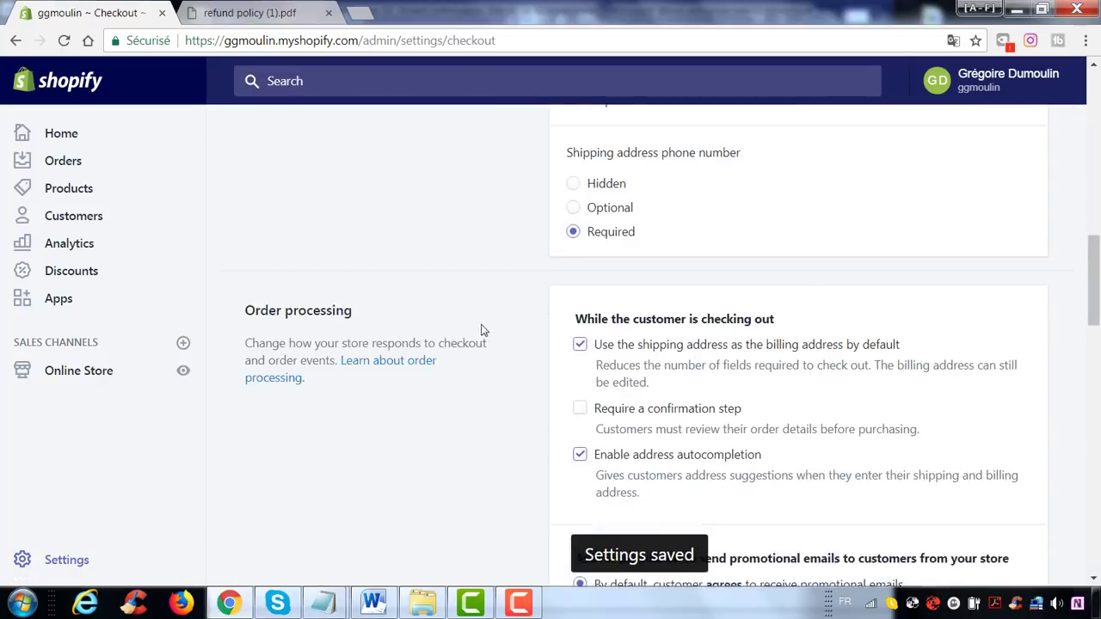
{"action": "scroll", "coordinate": [465, 293], "scroll_direction": "up", "scroll_amount": 1}
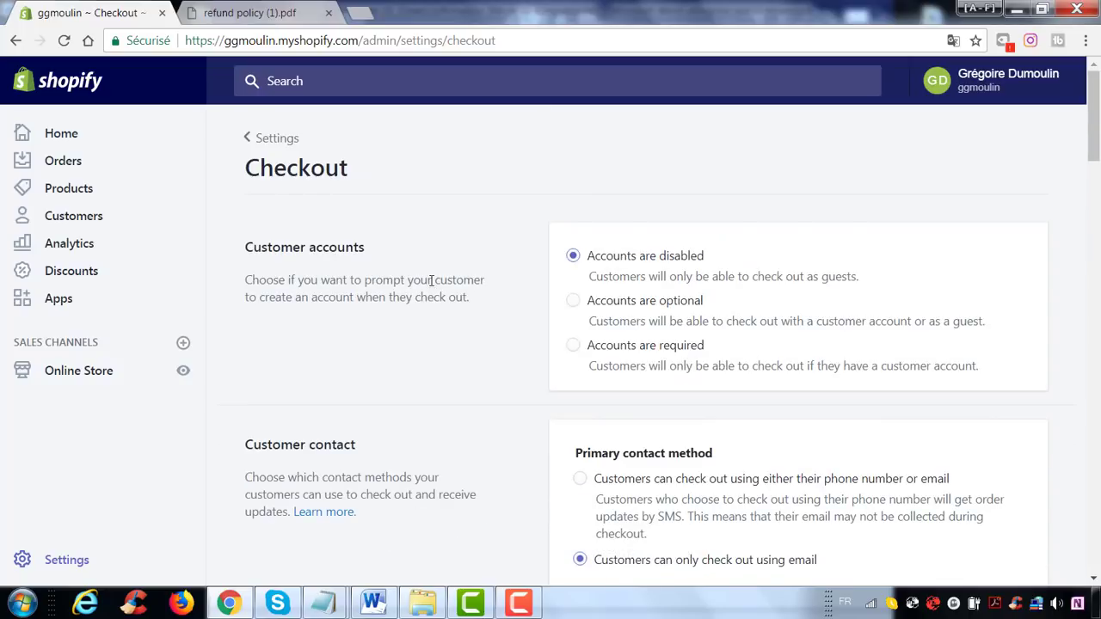
{"action": "left_click", "coordinate": [262, 139]}
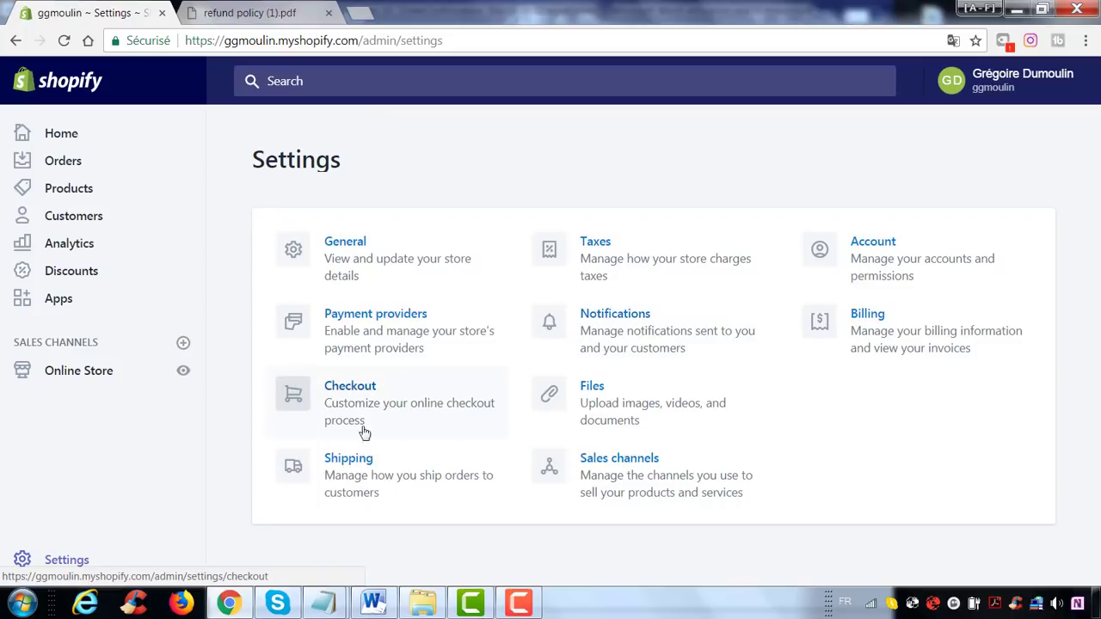
{"action": "left_click", "coordinate": [369, 480]}
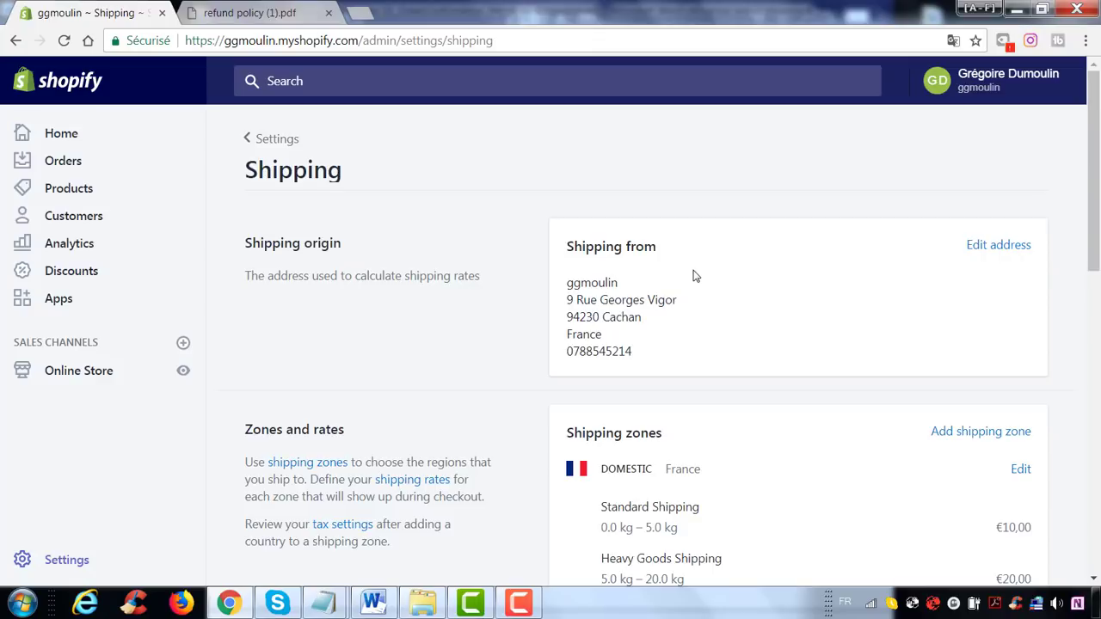
Look over the existing domestic shipping rates and start a new shipping zone.
{"action": "scroll", "coordinate": [696, 275], "scroll_direction": "down", "scroll_amount": 3}
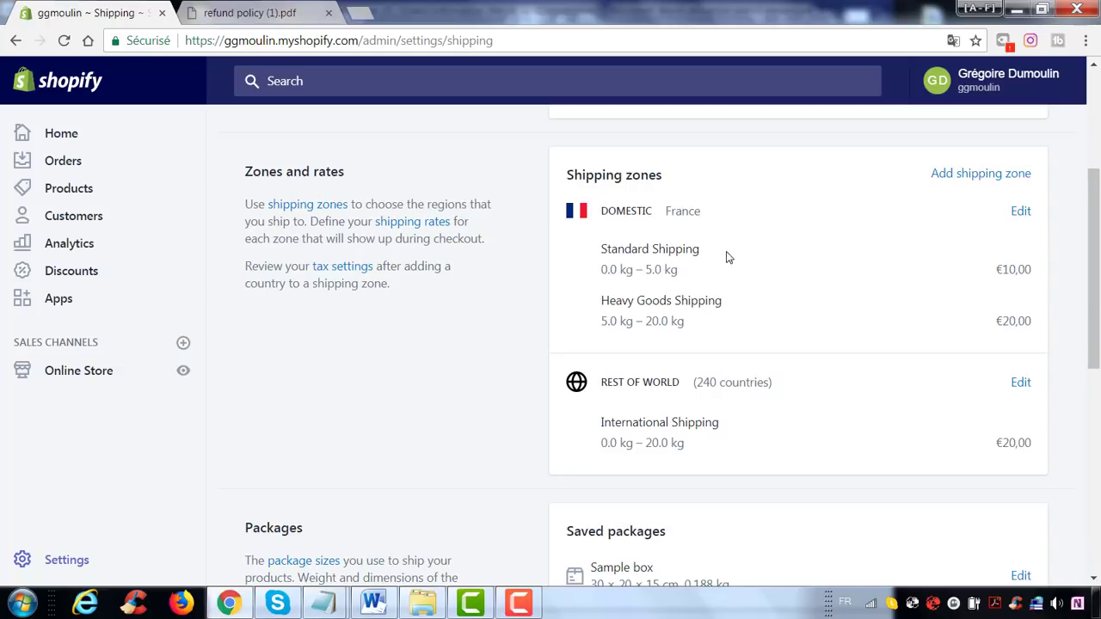
{"action": "left_click_drag", "start_coordinate": [590, 249], "coordinate": [730, 250]}
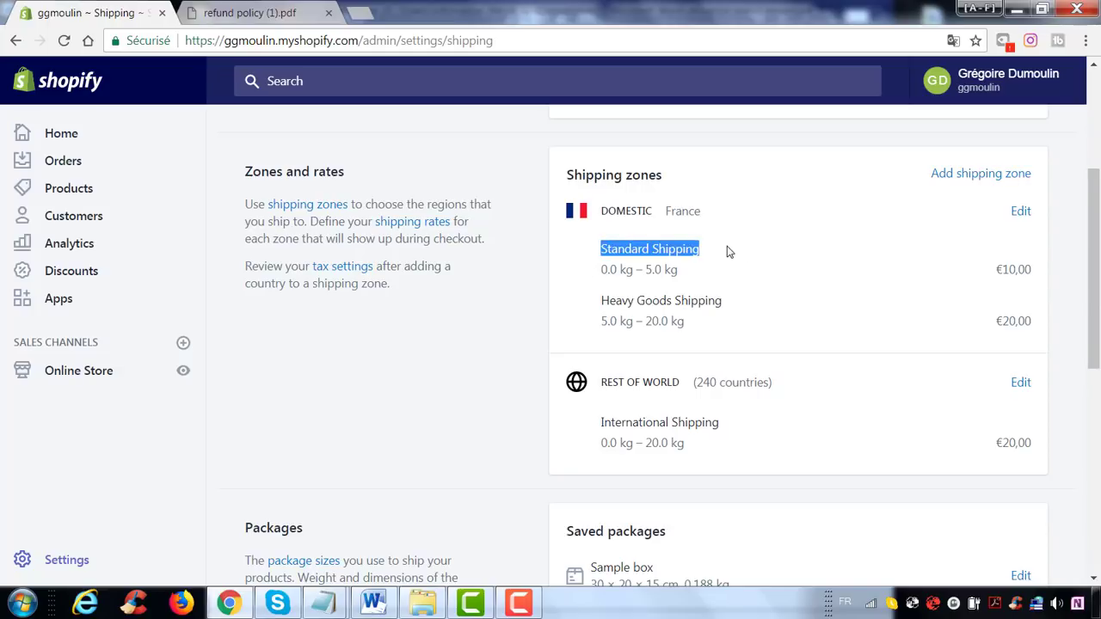
{"action": "left_click", "coordinate": [593, 278]}
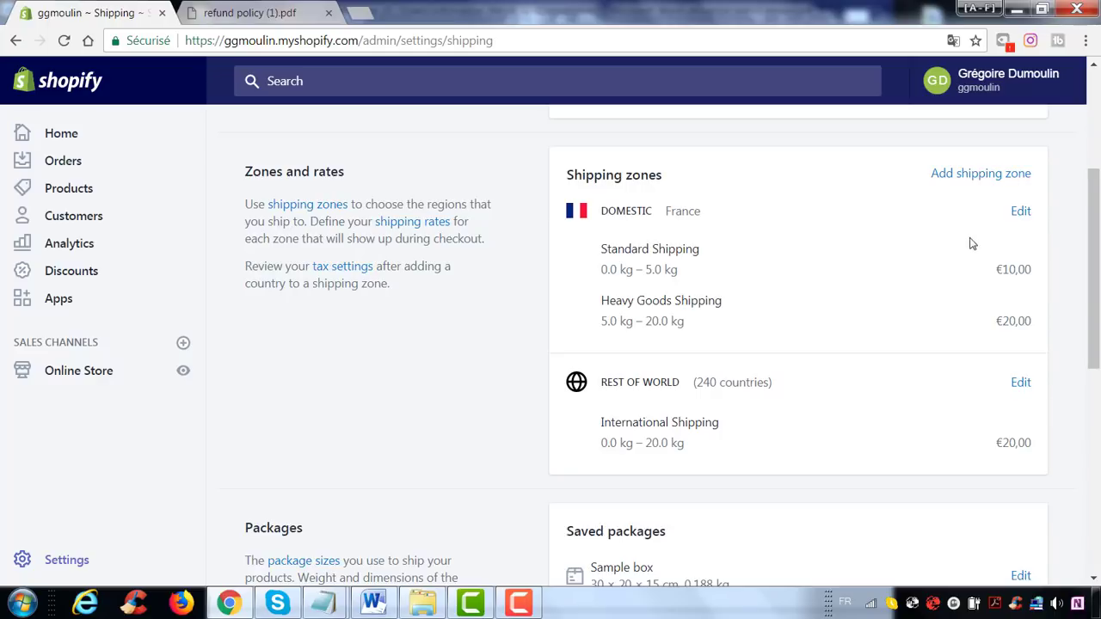
{"action": "left_click", "coordinate": [955, 178]}
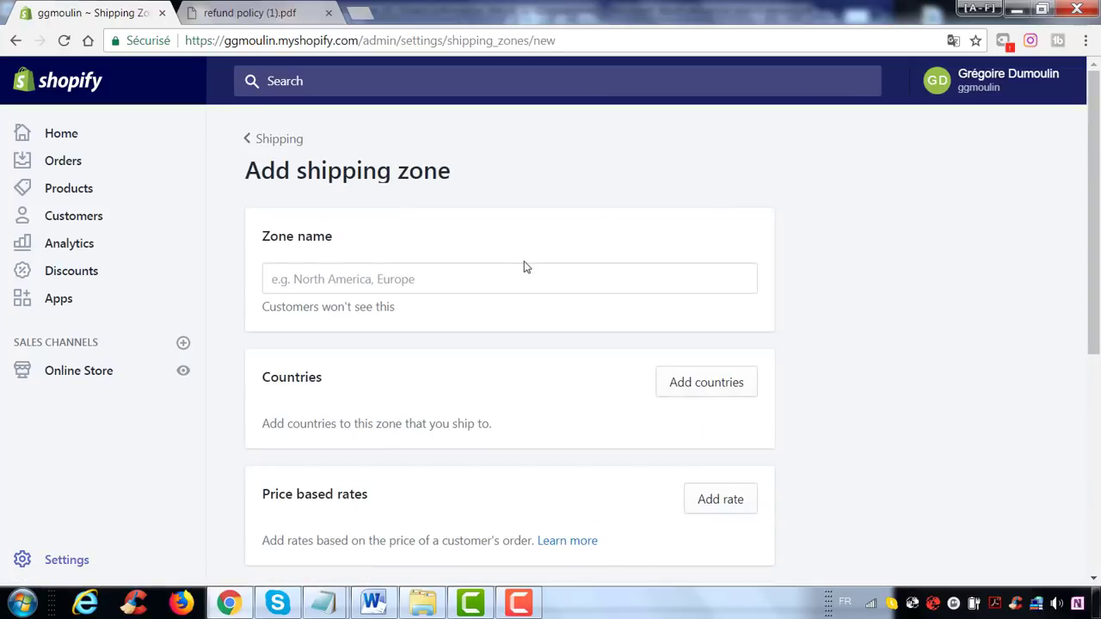
Name the new shipping zone Belgique, correcting the spelling.
{"action": "scroll", "coordinate": [517, 265], "scroll_direction": "down", "scroll_amount": 1}
{"action": "left_click", "coordinate": [386, 191]}
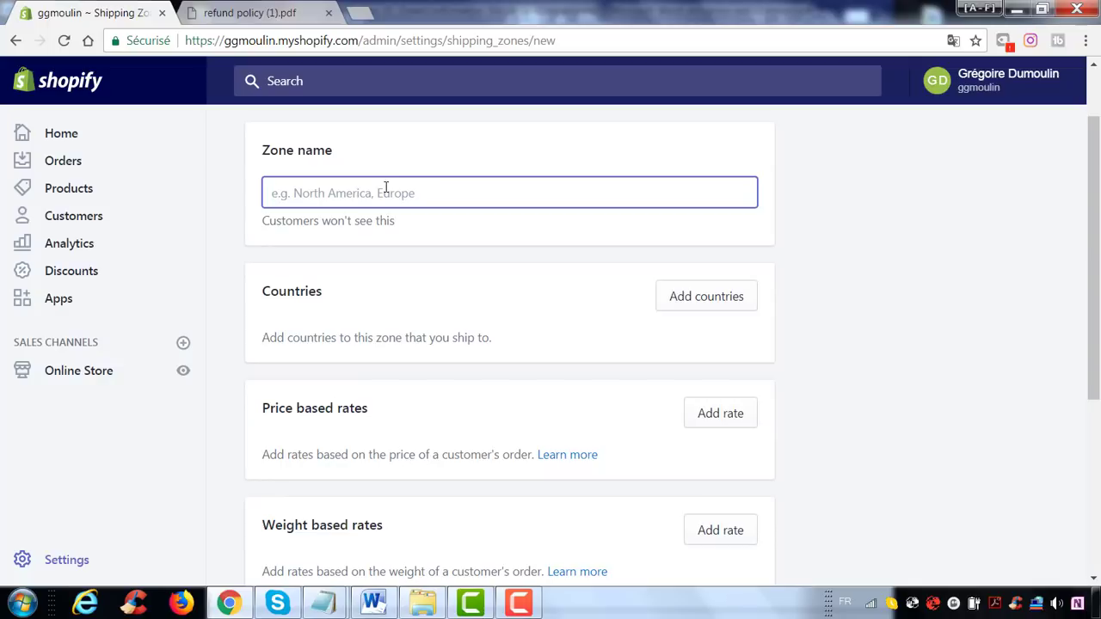
{"action": "type", "text": "be"}
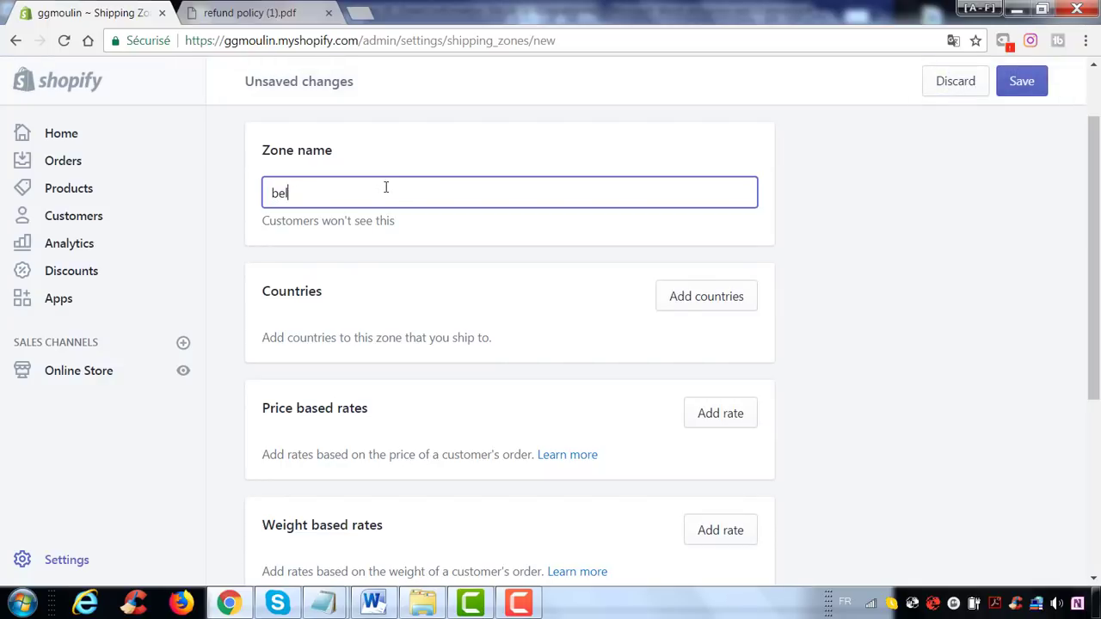
{"action": "type", "text": "lgiug=="}
{"action": "key", "text": "BackSpace"}
{"action": "key", "text": "BackSpace"}
{"action": "key", "text": "BackSpace"}
{"action": "type", "text": "que"}
{"action": "right_click", "coordinate": [312, 194]}
{"action": "left_click", "coordinate": [327, 209]}
Find Belgium among the countries and add it to the new shipping zone.
{"action": "scroll", "coordinate": [519, 267], "scroll_direction": "down", "scroll_amount": 2}
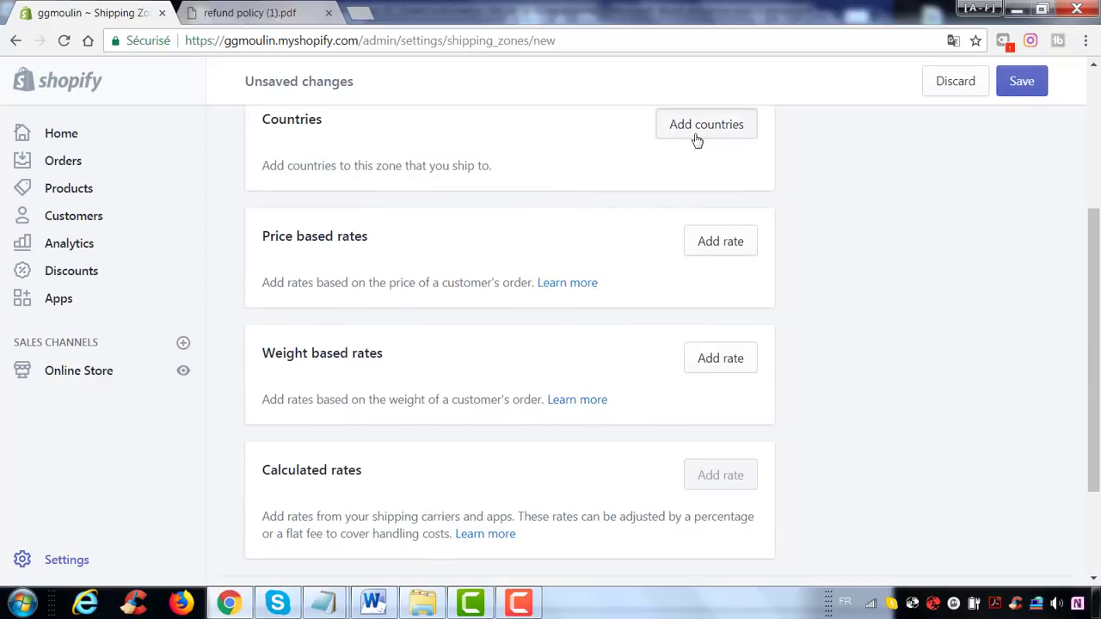
{"action": "left_click", "coordinate": [697, 141]}
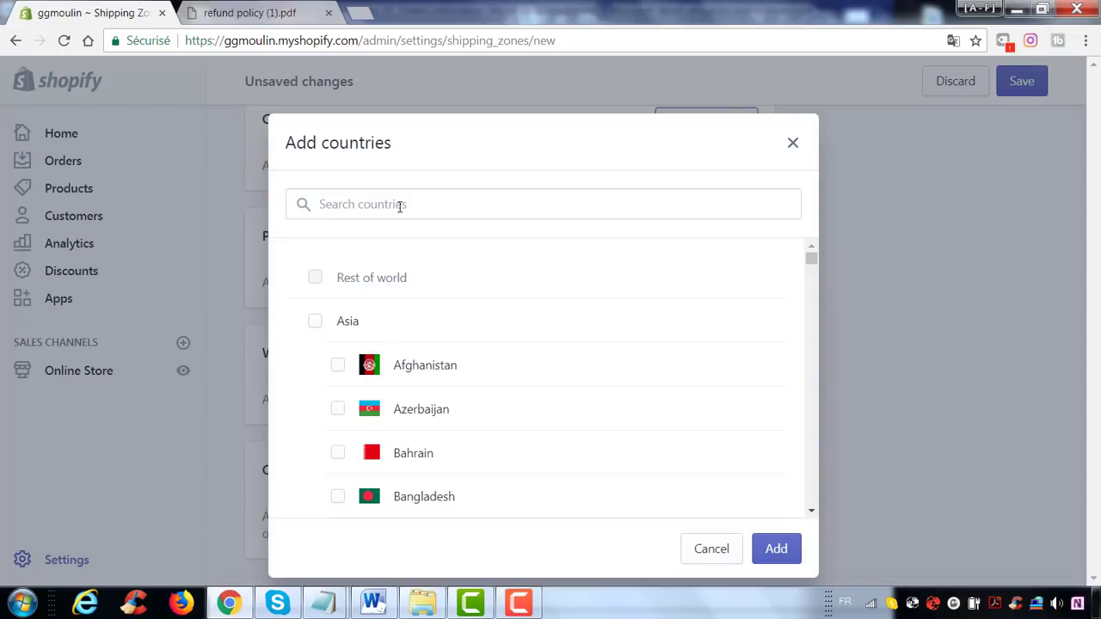
{"action": "left_click", "coordinate": [399, 205]}
{"action": "type", "text": "bel"}
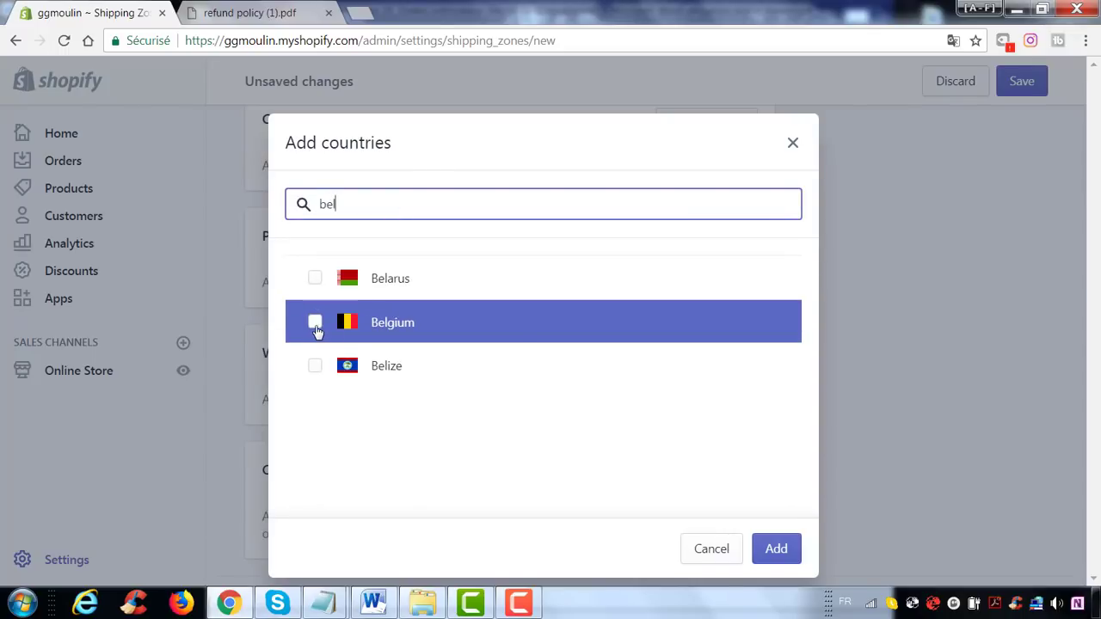
{"action": "left_click", "coordinate": [315, 324]}
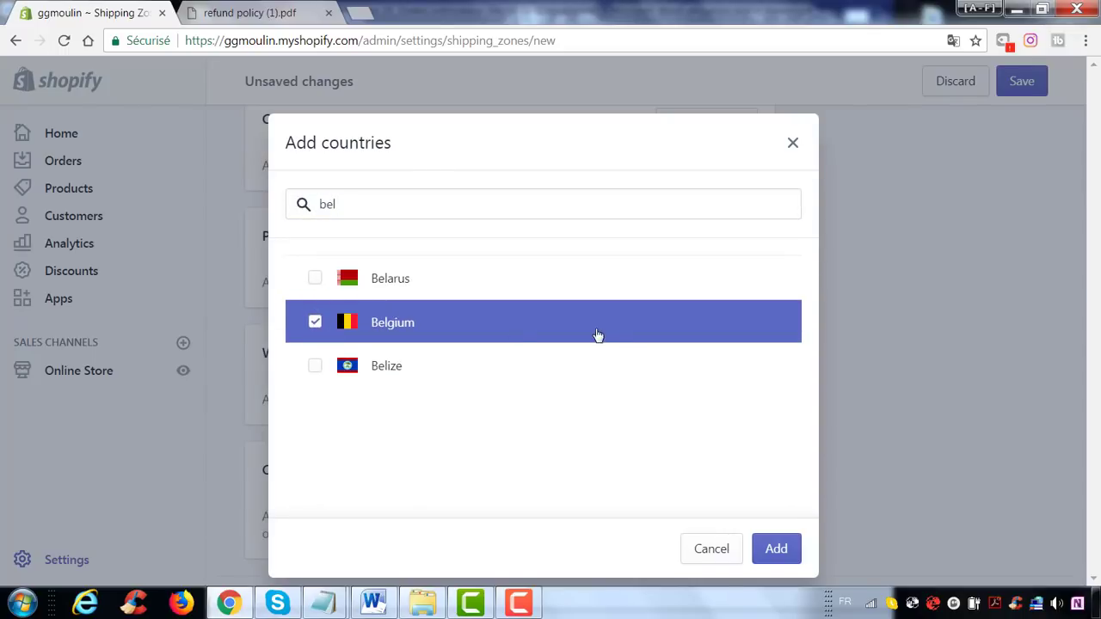
{"action": "left_click", "coordinate": [774, 552]}
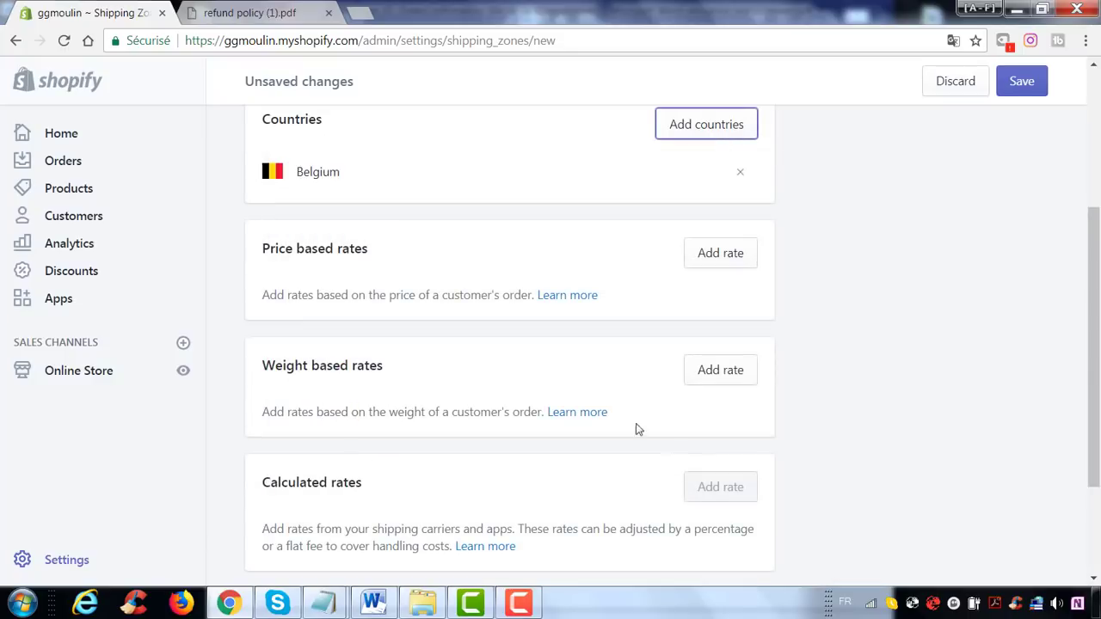
Add a price based rate named "livraison gratuite" with free shipping to the zone.
{"action": "left_click", "coordinate": [729, 254]}
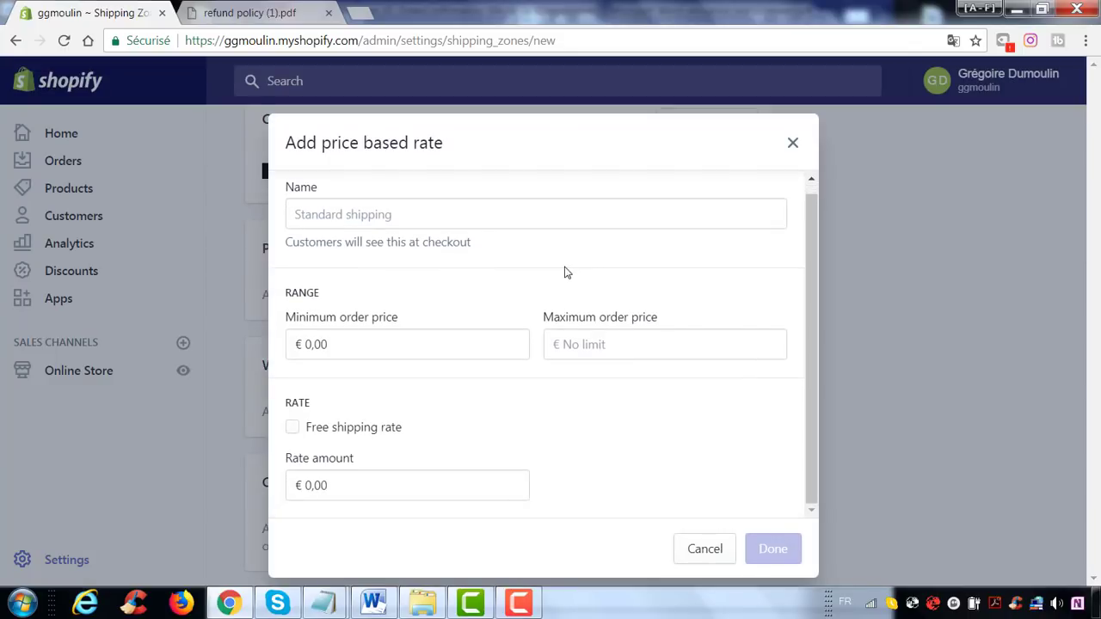
{"action": "left_click", "coordinate": [472, 213]}
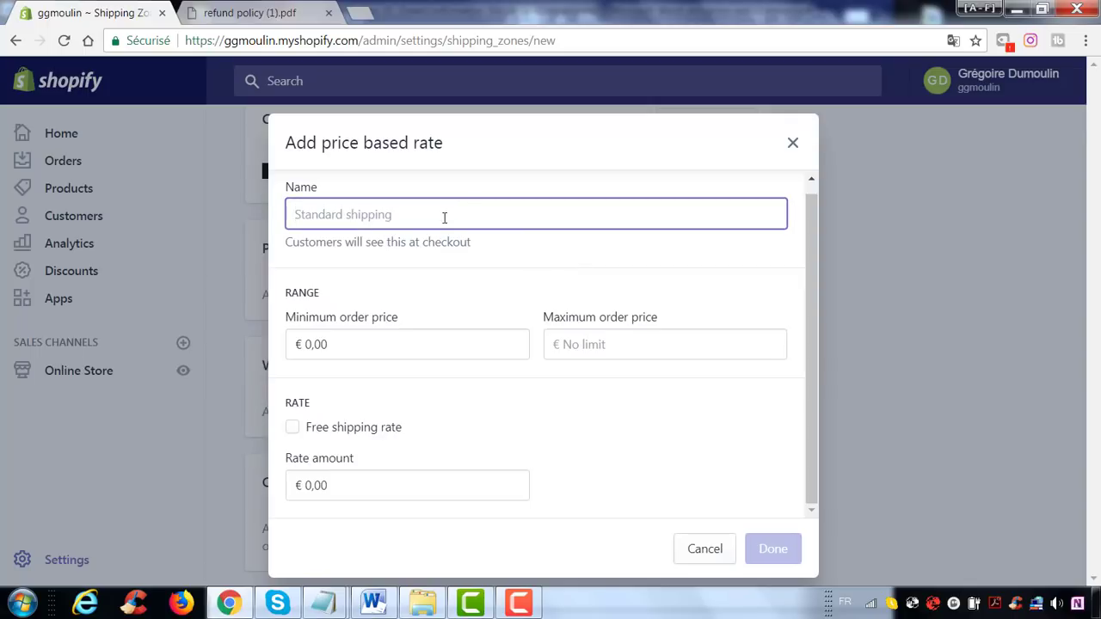
{"action": "type", "text": "li"}
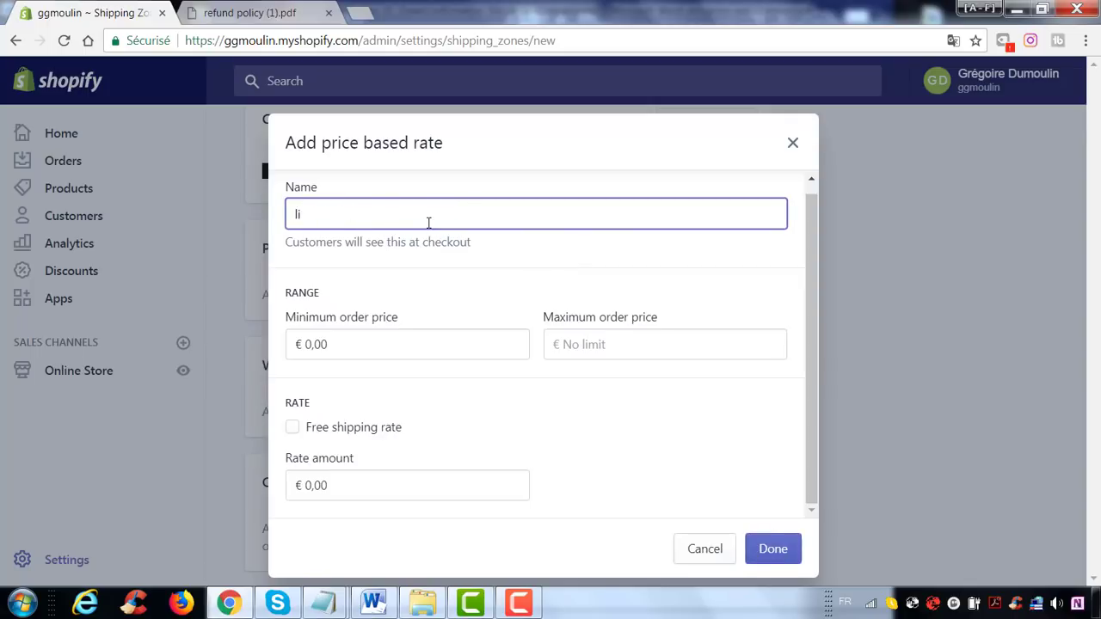
{"action": "type", "text": "vraison gratuite"}
{"action": "left_click", "coordinate": [294, 433]}
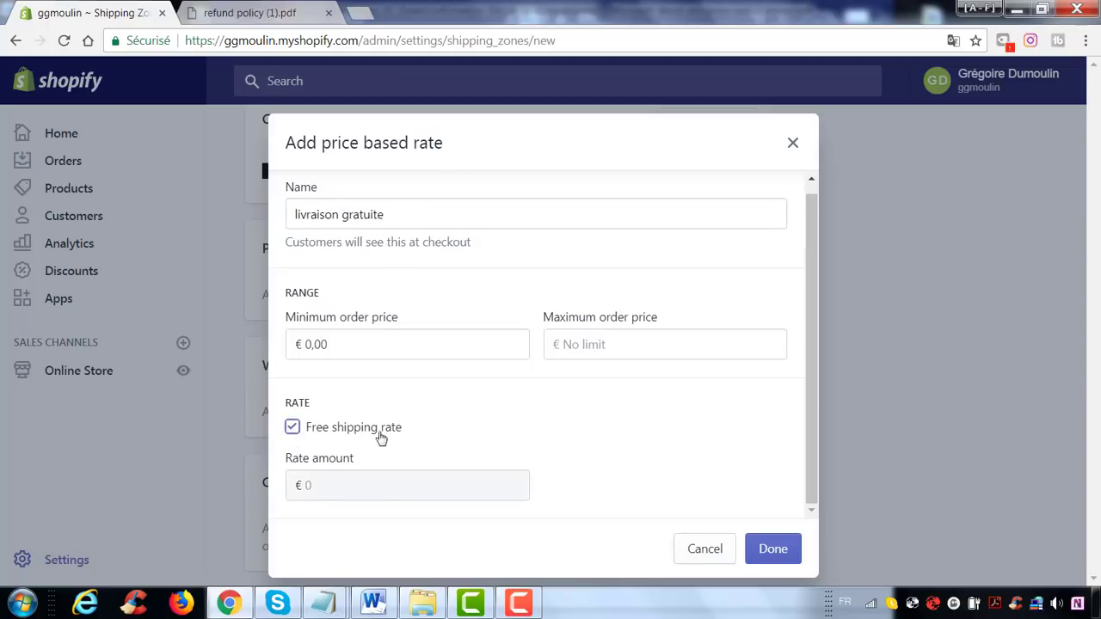
{"action": "left_click", "coordinate": [779, 559]}
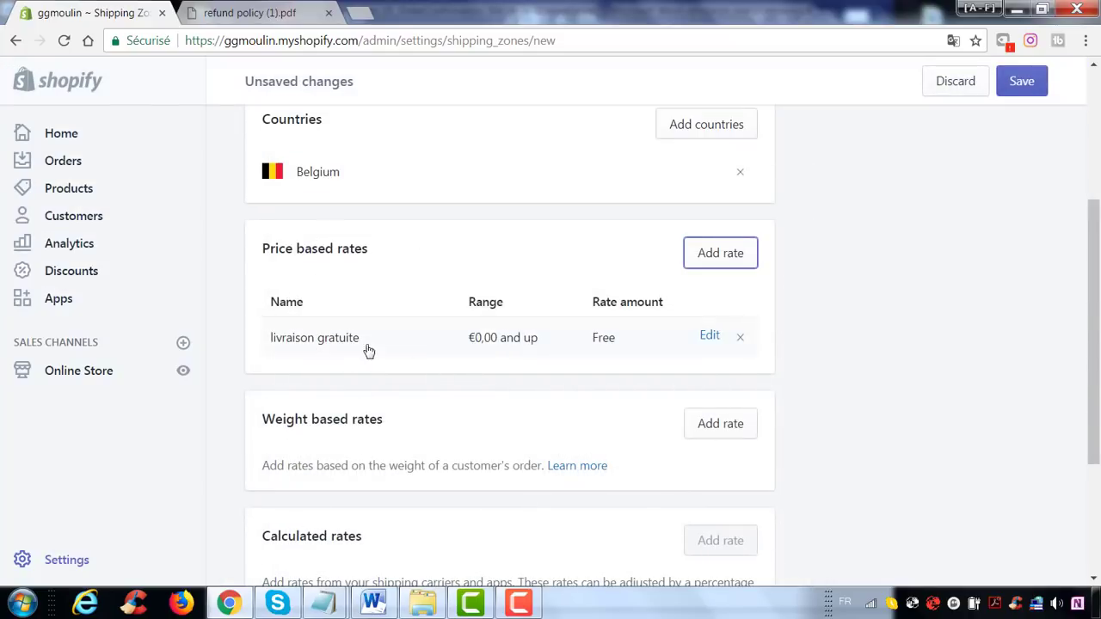
{"action": "left_click", "coordinate": [721, 434]}
{"action": "scroll", "coordinate": [585, 325], "scroll_direction": "down", "scroll_amount": 2}
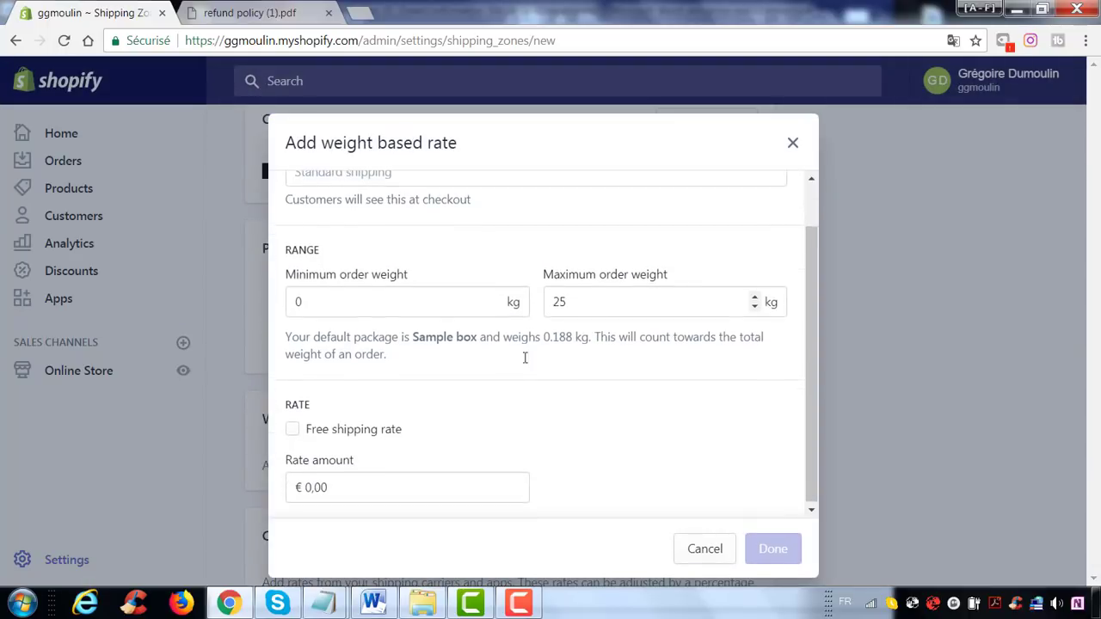
{"action": "scroll", "coordinate": [481, 348], "scroll_direction": "up", "scroll_amount": 2}
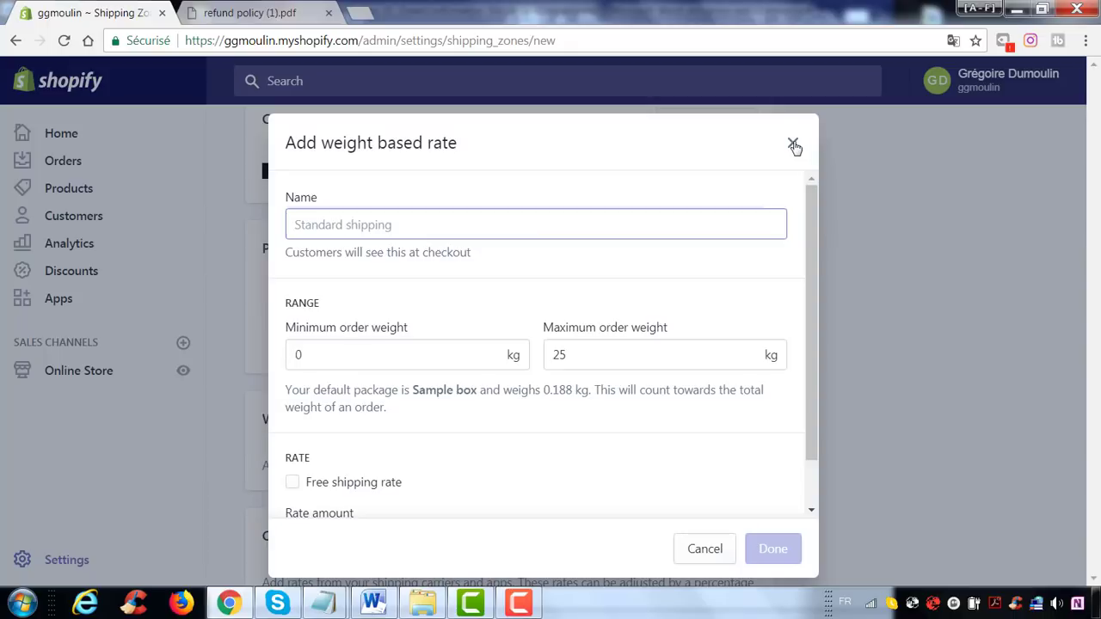
{"action": "left_click", "coordinate": [792, 143]}
Remove the "livraison gratuite" rate from the zone's price based rates.
{"action": "left_click", "coordinate": [741, 339]}
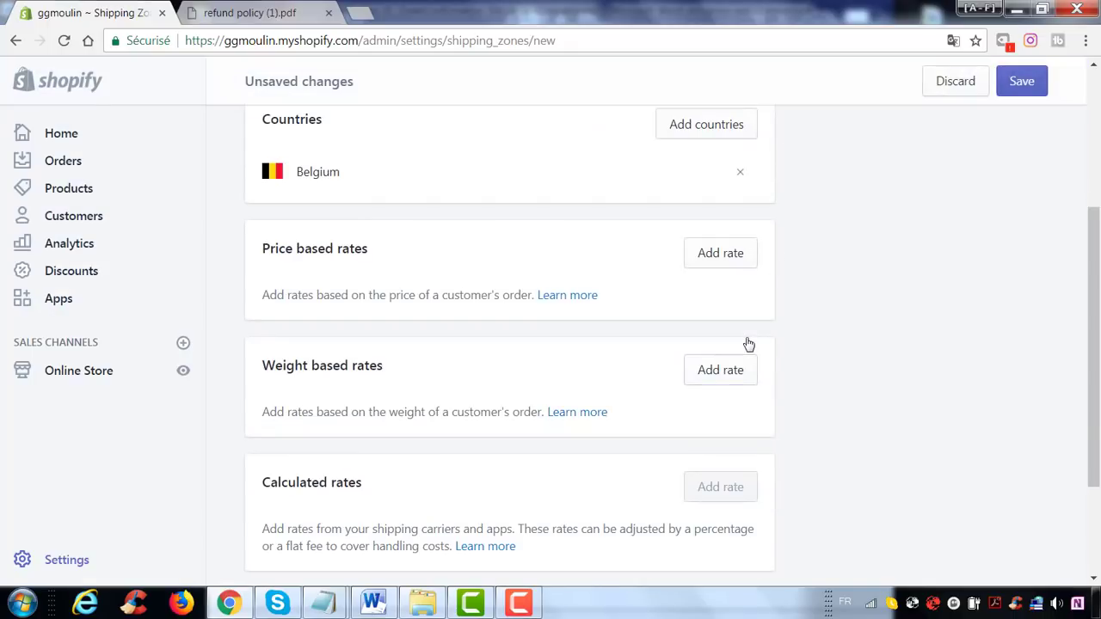
{"action": "scroll", "coordinate": [770, 350], "scroll_direction": "down", "scroll_amount": 2}
{"action": "scroll", "coordinate": [637, 197], "scroll_direction": "up", "scroll_amount": 2}
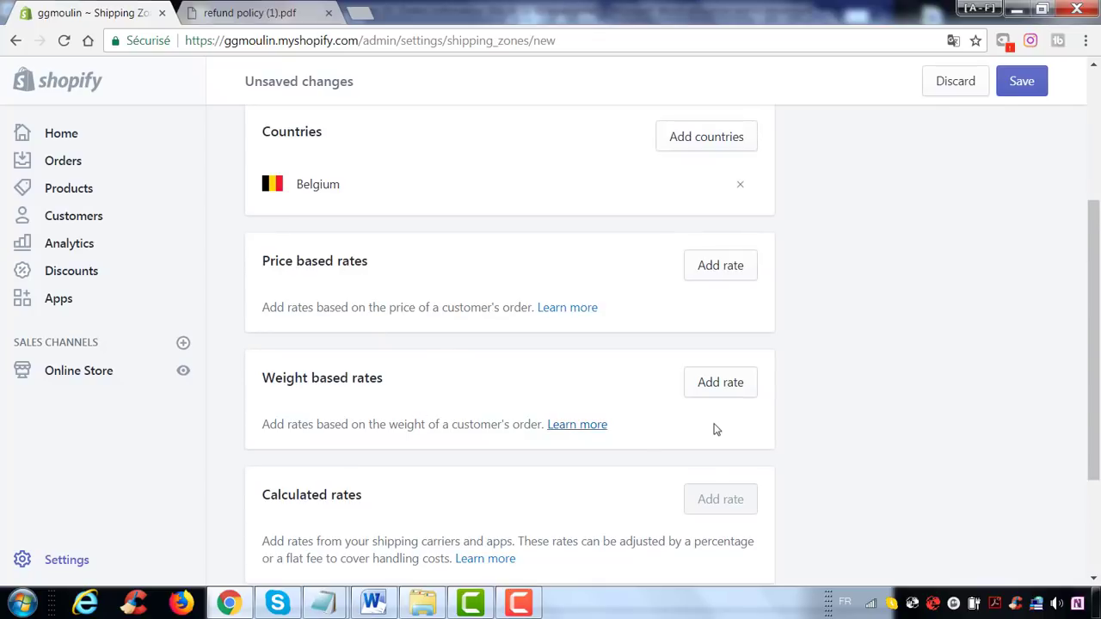
Add a free weight based rate named "livraison gratuite" with a maximum order weight of 1 kg.
{"action": "left_click", "coordinate": [712, 392]}
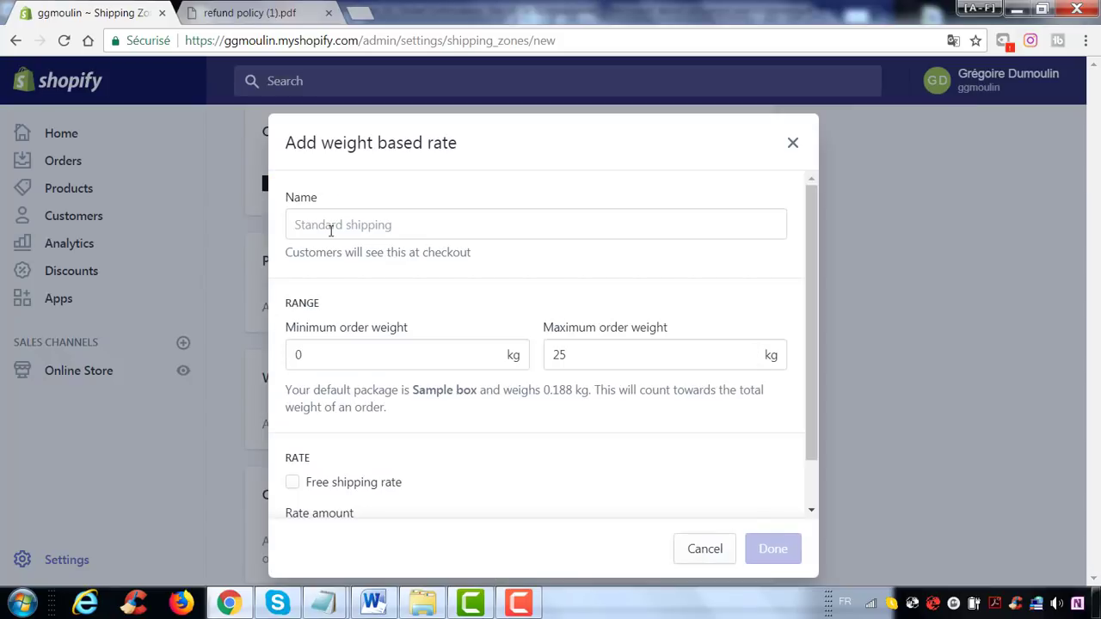
{"action": "left_click", "coordinate": [334, 226]}
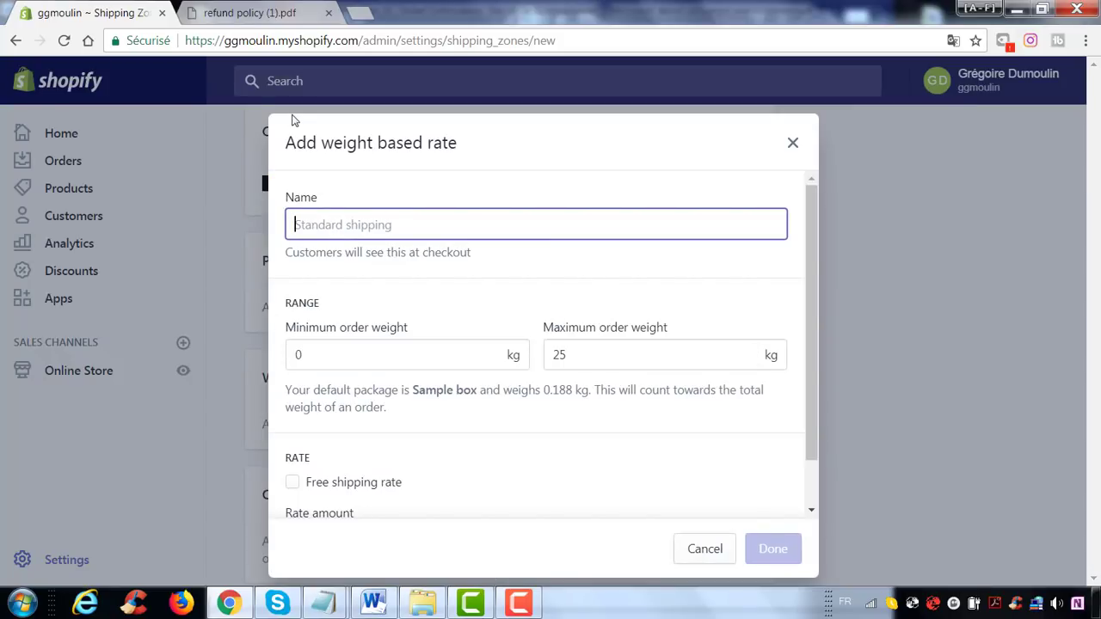
{"action": "type", "text": "livraison "}
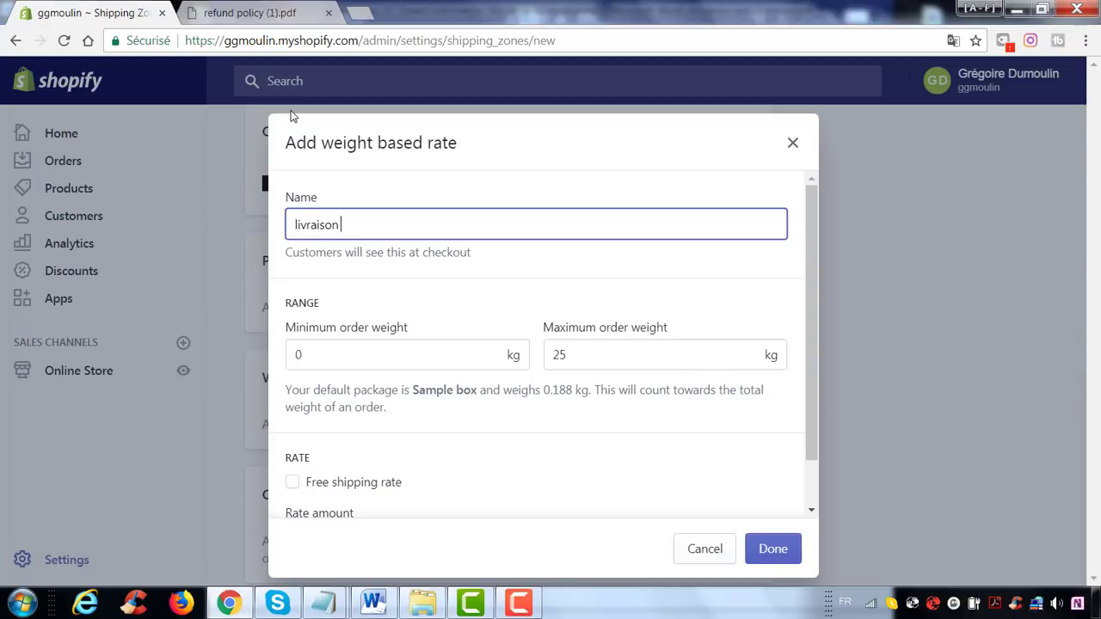
{"action": "type", "text": "gratuite"}
{"action": "scroll", "coordinate": [662, 301], "scroll_direction": "down", "scroll_amount": 1}
{"action": "double_click", "coordinate": [550, 300]}
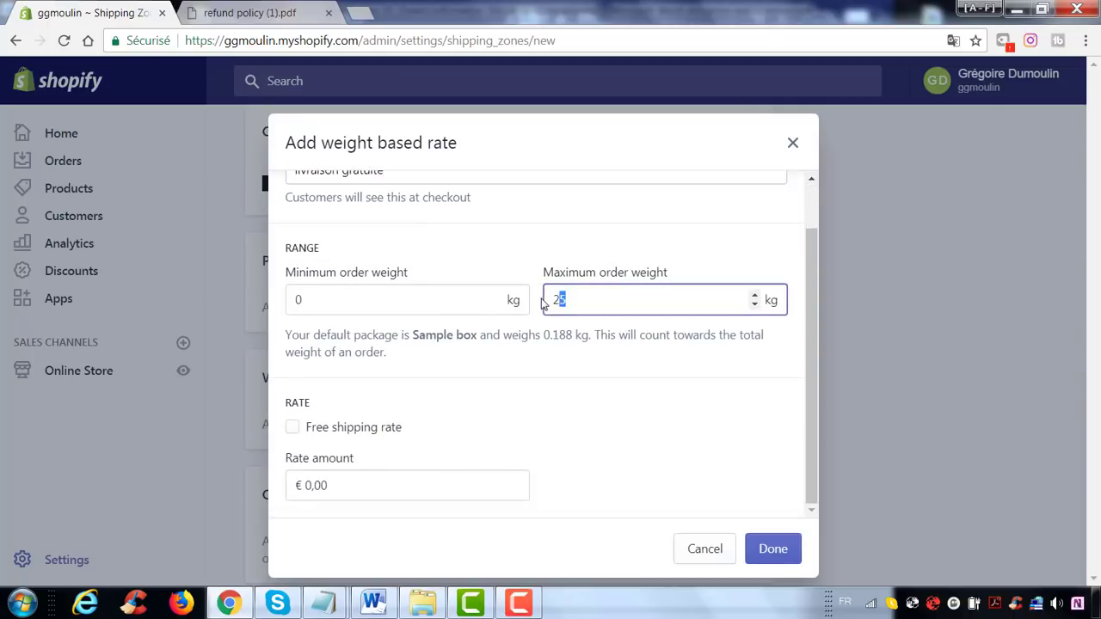
{"action": "key", "text": "BackSpace"}
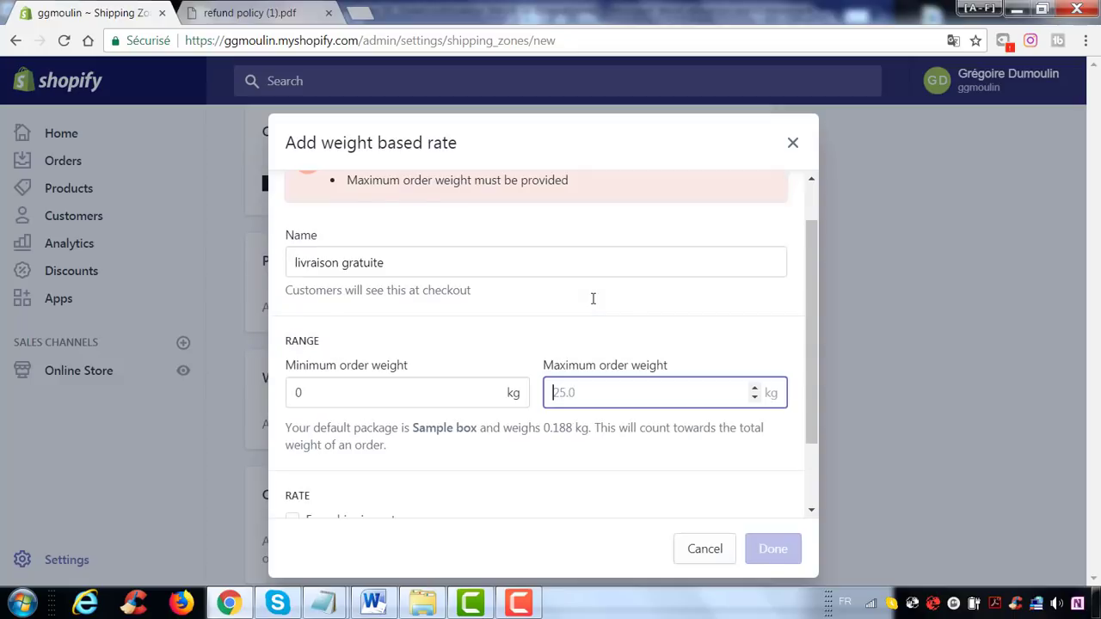
{"action": "type", "text": "1"}
{"action": "left_click", "coordinate": [602, 381]}
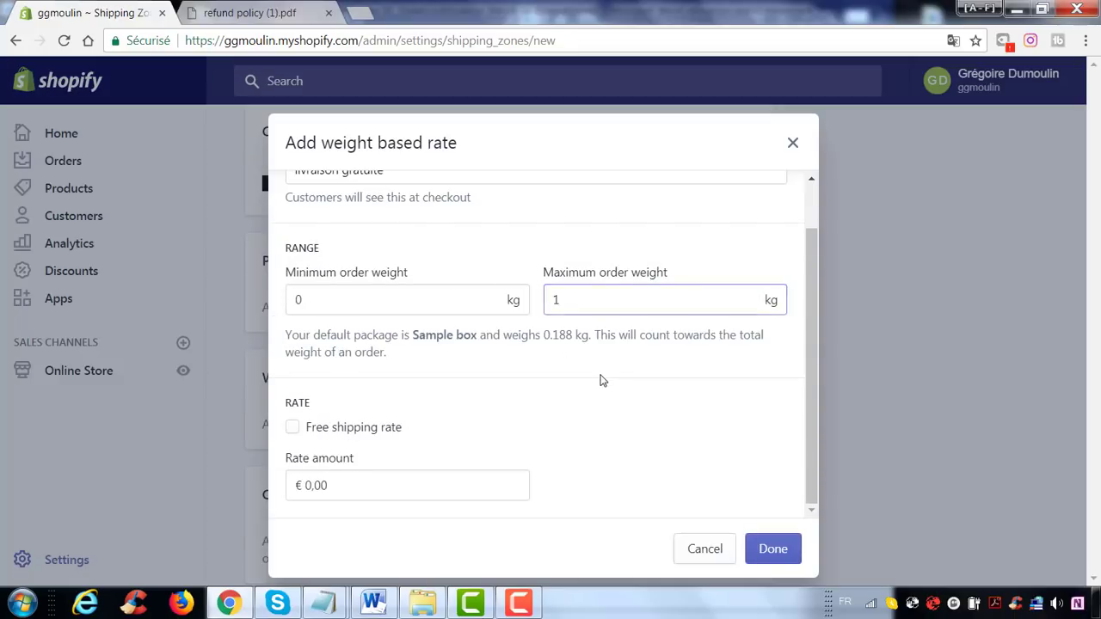
{"action": "left_click", "coordinate": [294, 432]}
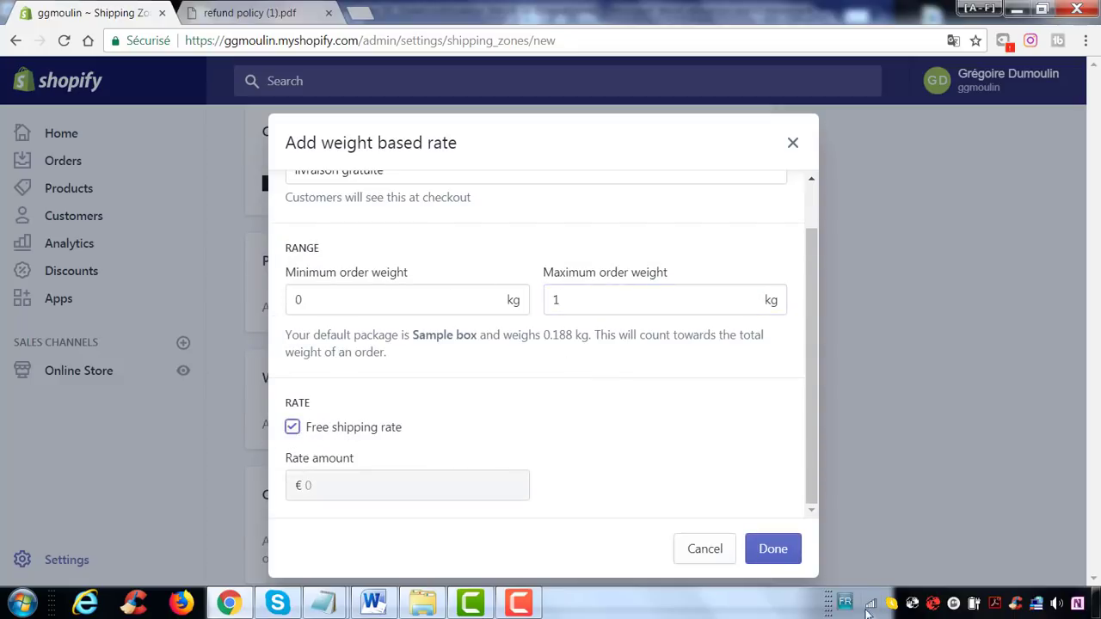
{"action": "left_click", "coordinate": [773, 549]}
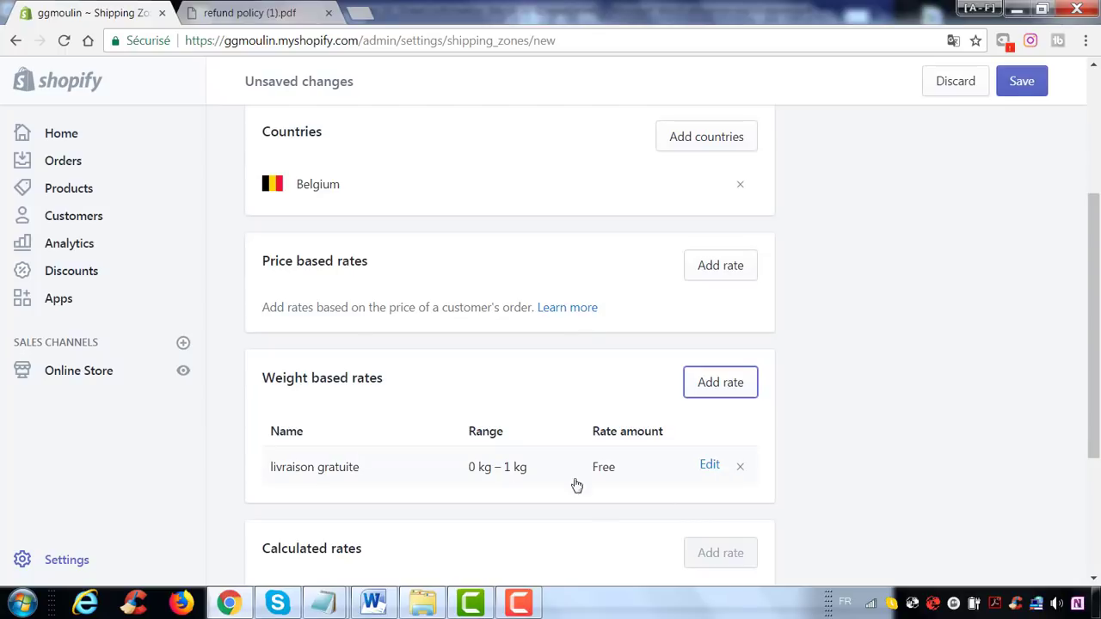
Start a second weight based rate for the zone and name it "Livraison et assurance".
{"action": "left_click", "coordinate": [736, 396]}
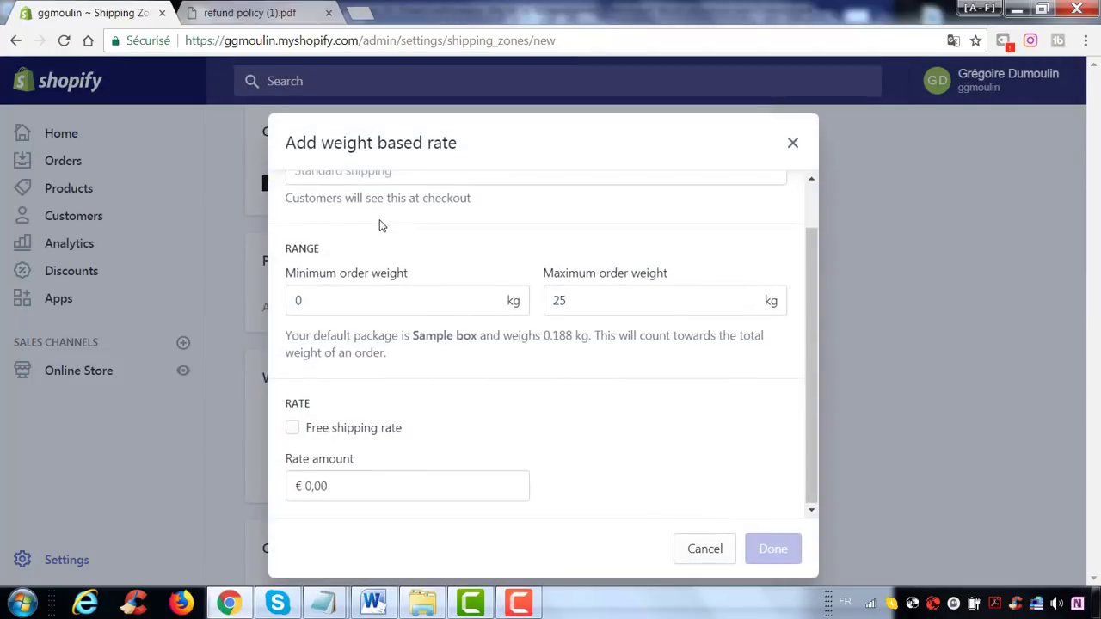
{"action": "scroll", "coordinate": [381, 226], "scroll_direction": "up", "scroll_amount": 2}
{"action": "left_click", "coordinate": [376, 231]}
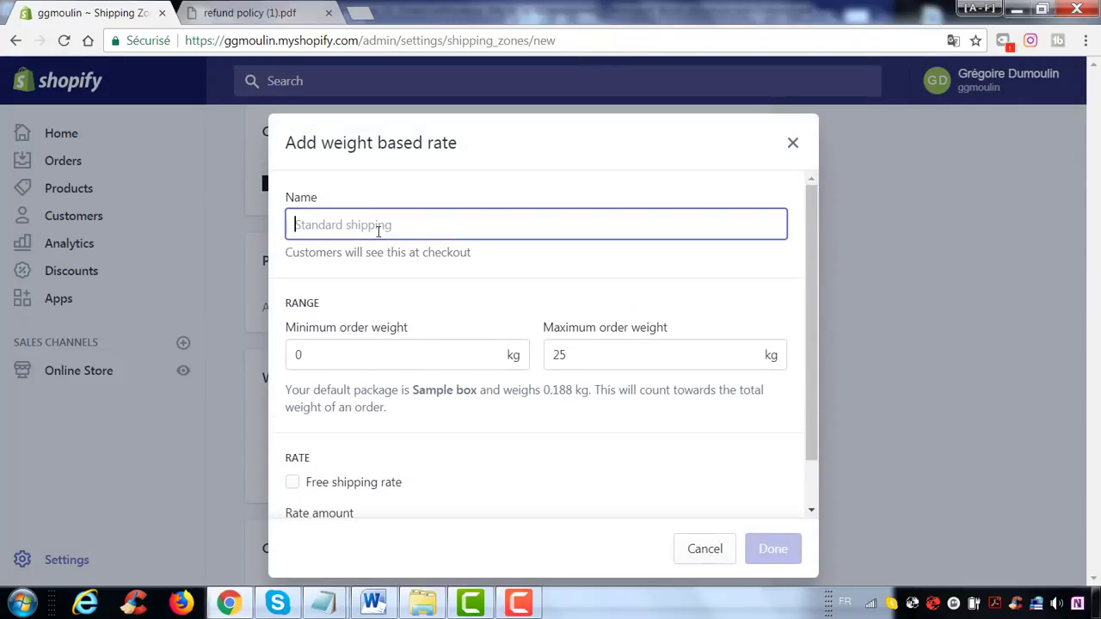
{"action": "type", "text": "Livra"}
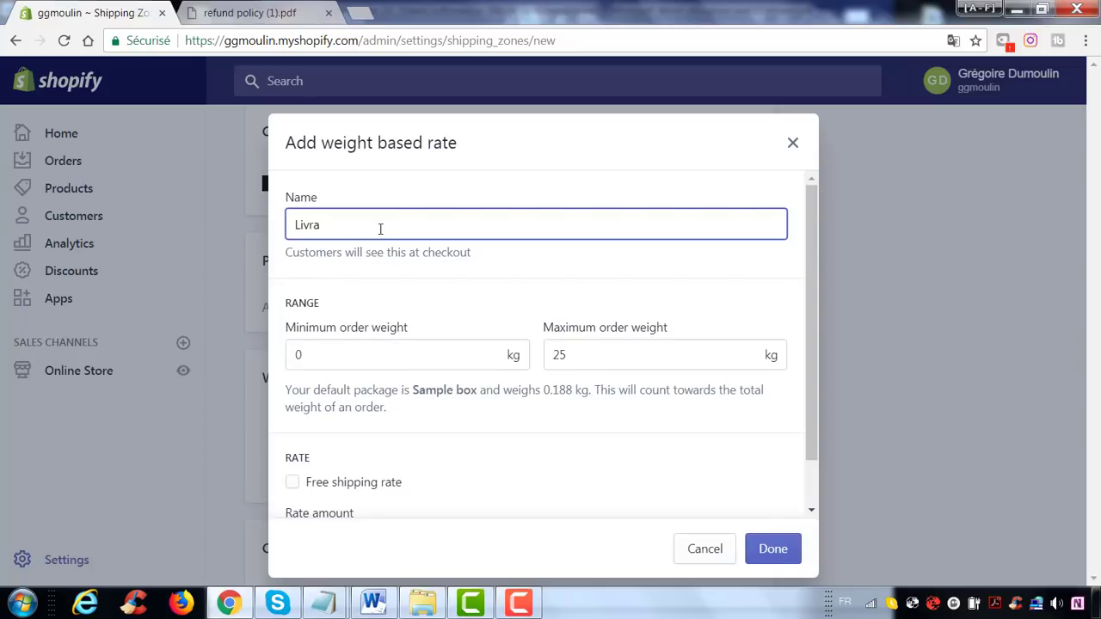
{"action": "type", "text": "ison"}
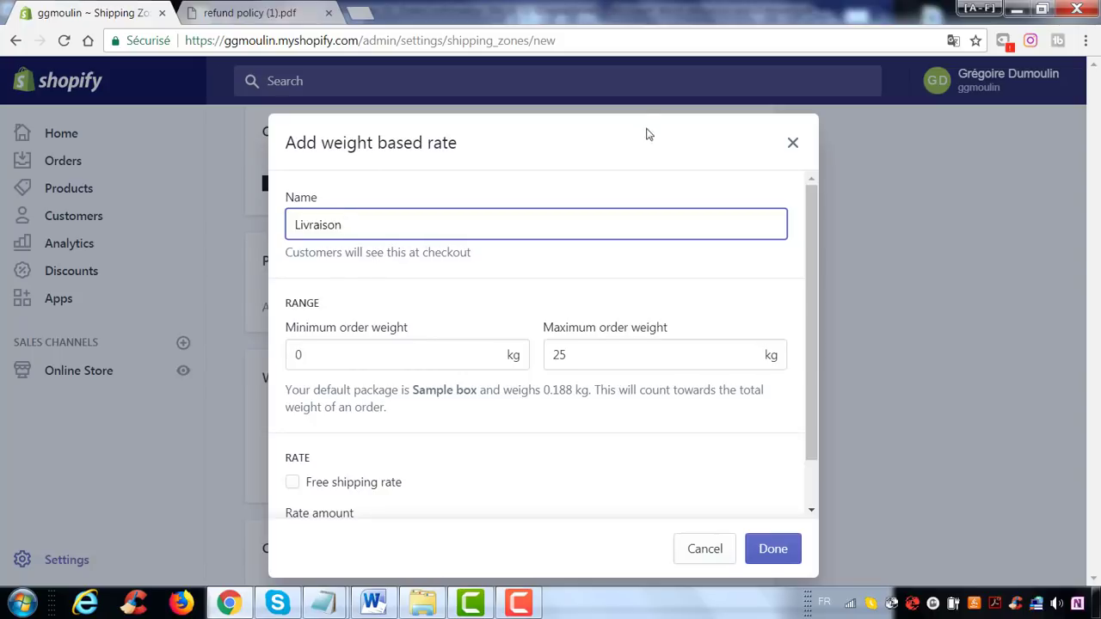
{"action": "type", "text": "assurance"}
Set the new rate's order weight range to a minimum of 1 kg and a maximum of 5 kg.
{"action": "scroll", "coordinate": [451, 294], "scroll_direction": "down", "scroll_amount": 1}
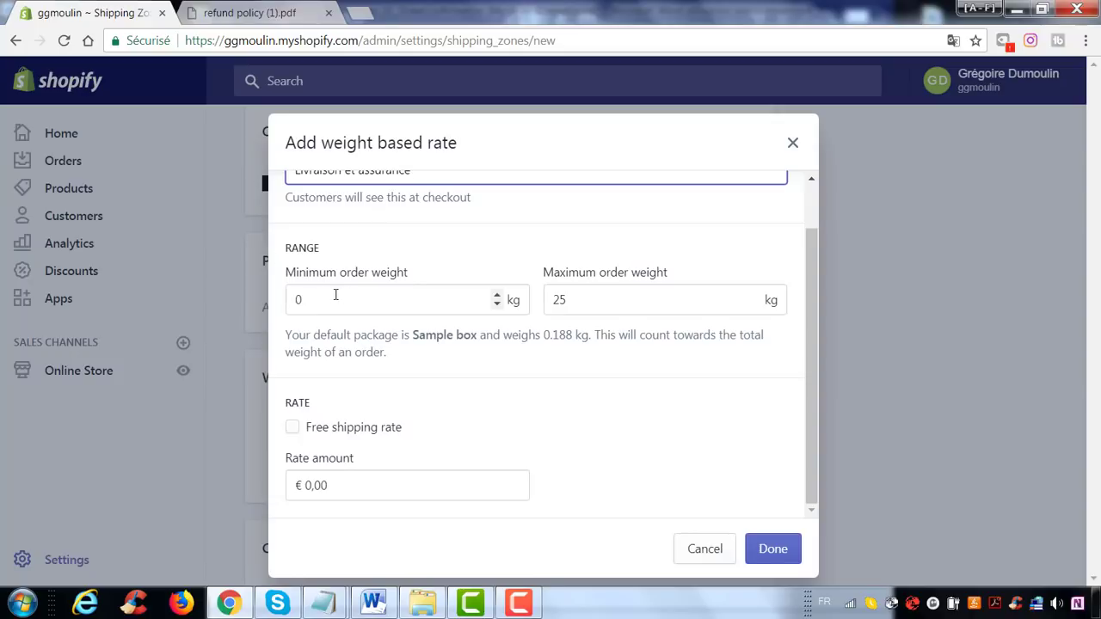
{"action": "left_click_drag", "start_coordinate": [344, 295], "coordinate": [289, 299]}
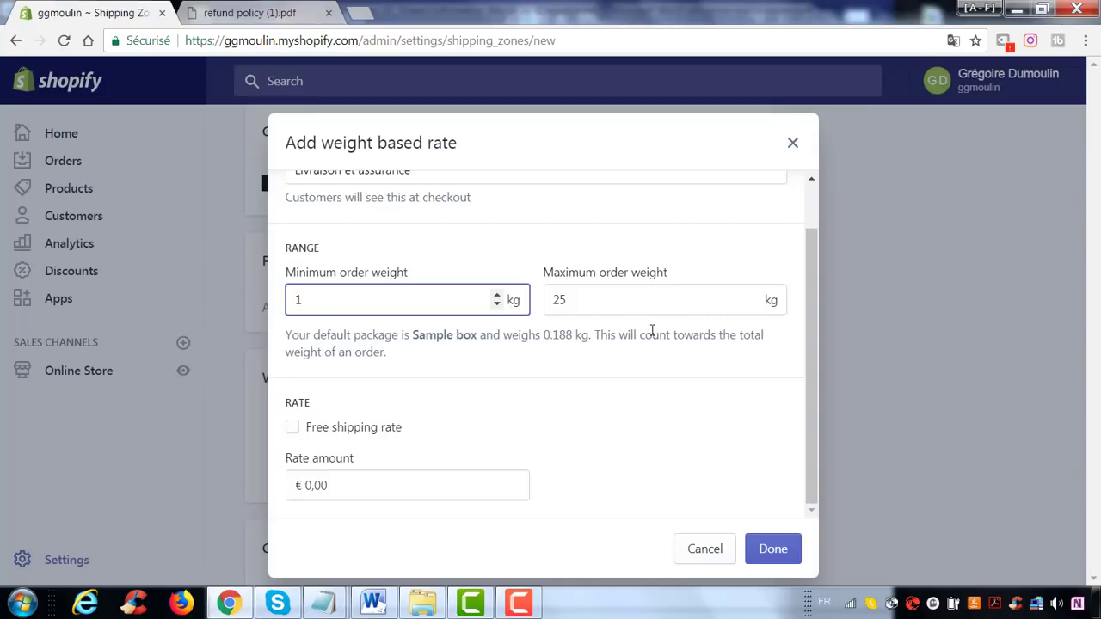
{"action": "key", "text": "Tab"}
{"action": "type", "text": "5"}
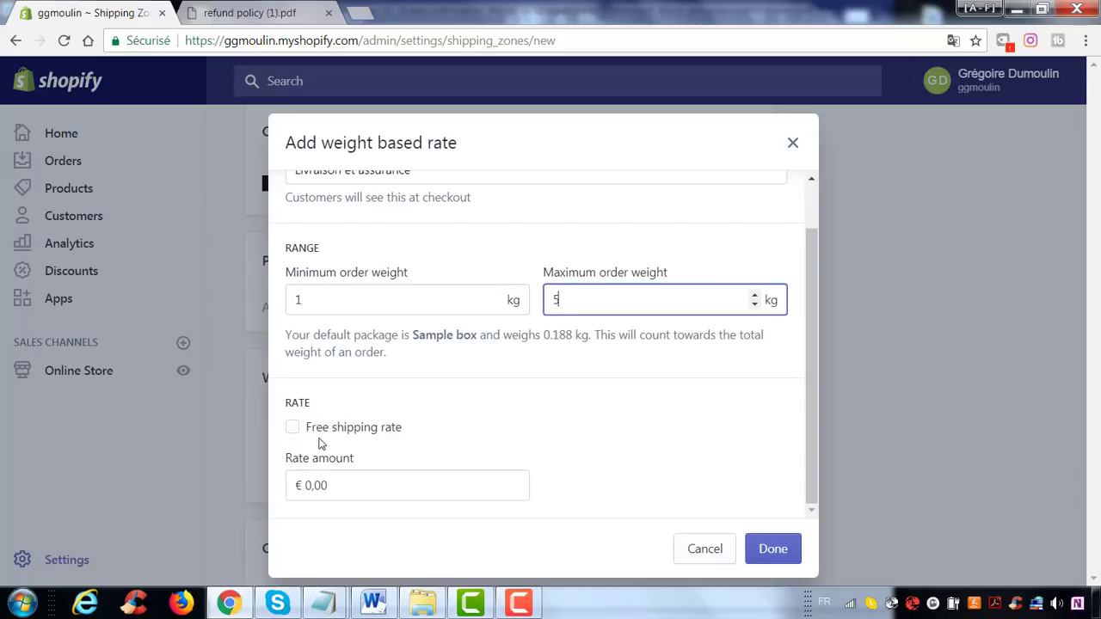
Set the "Livraison et assurance" rate amount to €9.99 and add the rate to the zone.
{"action": "left_click", "coordinate": [349, 491]}
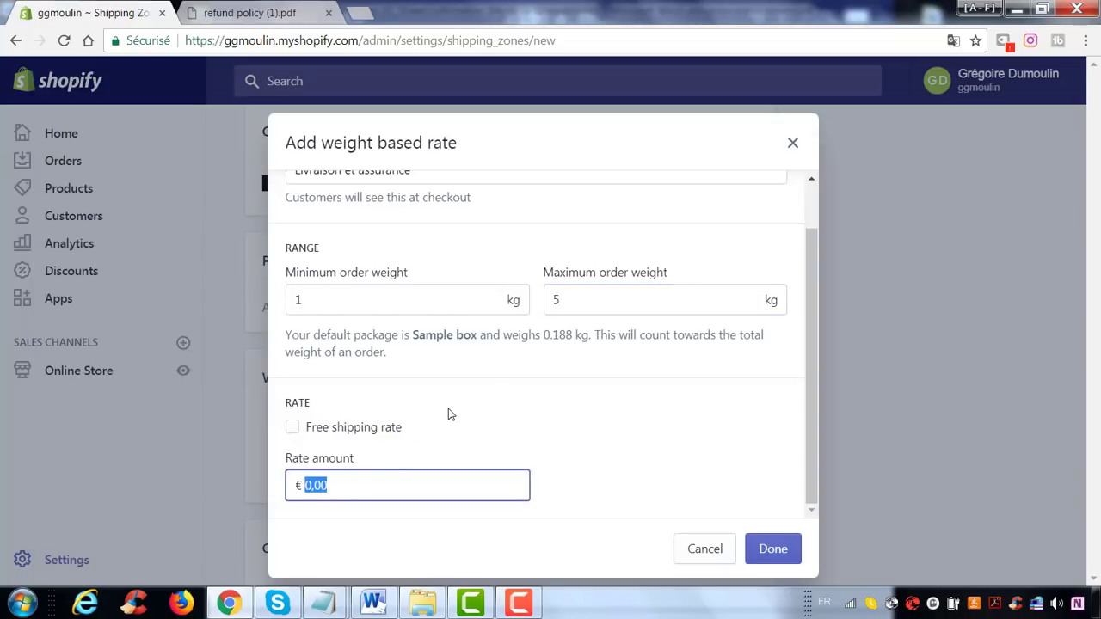
{"action": "type", "text": "9.99"}
{"action": "left_click", "coordinate": [777, 558]}
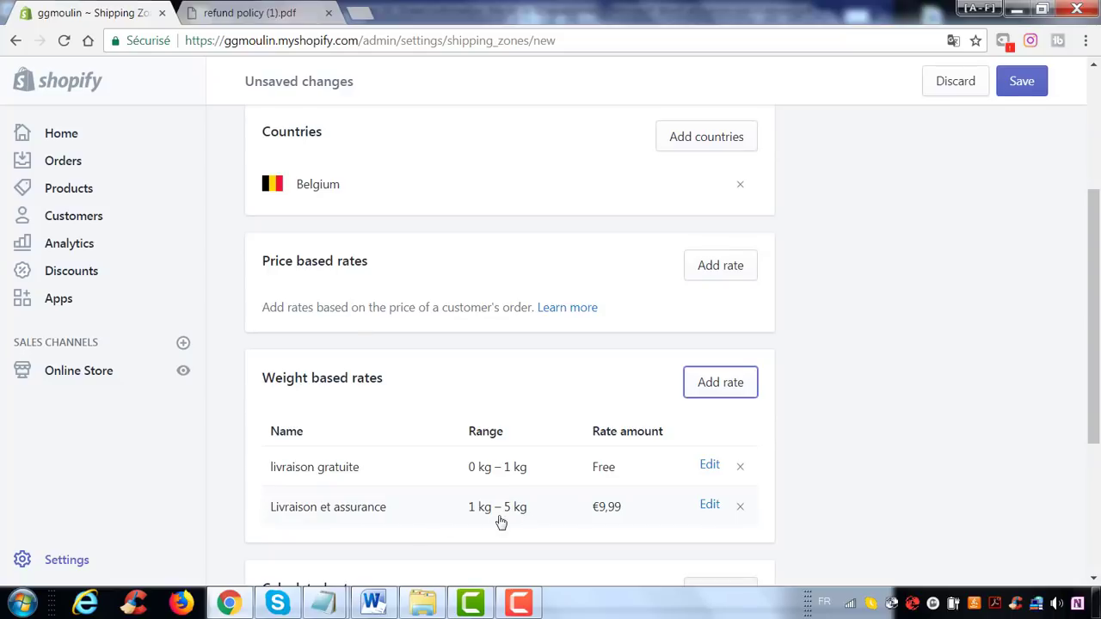
Start a third weight based rate named "livraison et assurance" with an order weight range of 5 kg to 10 kg.
{"action": "left_click", "coordinate": [704, 393]}
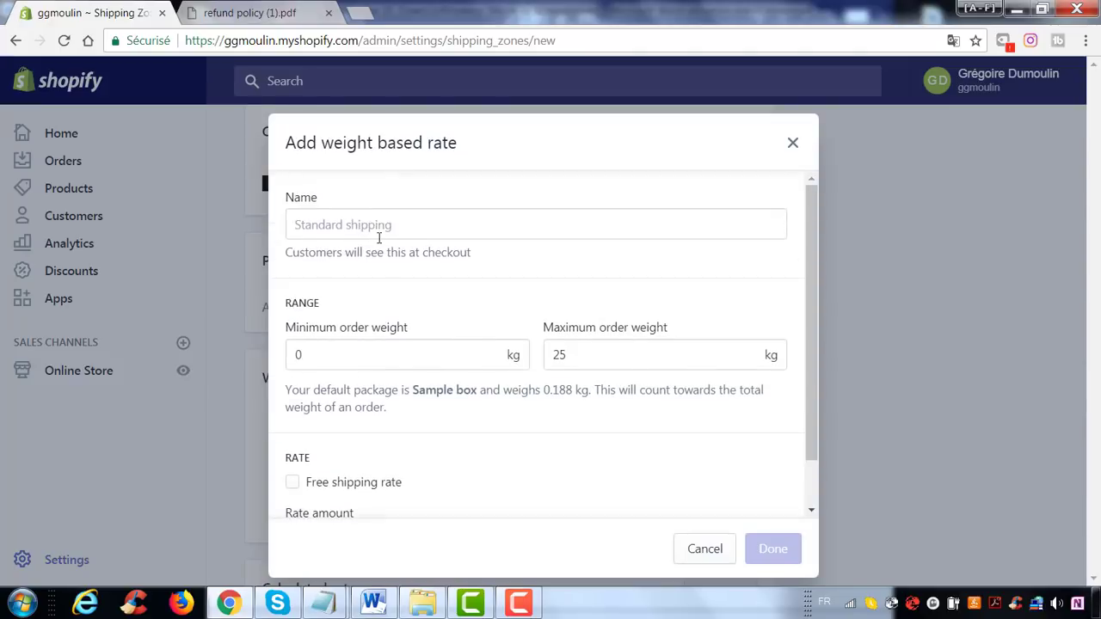
{"action": "type", "text": "livraison"}
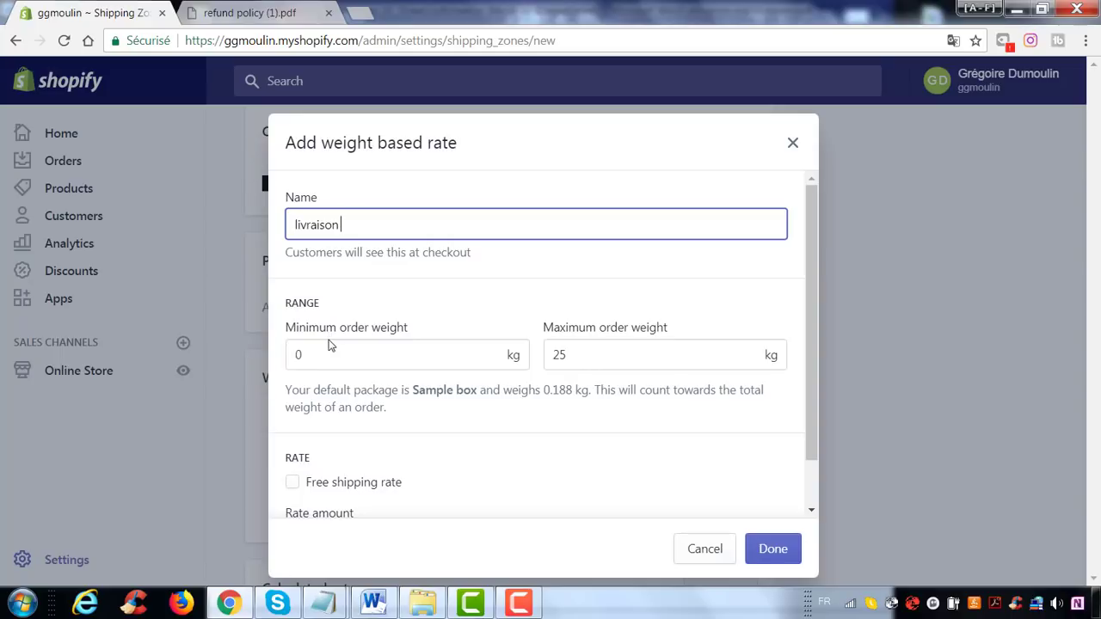
{"action": "type", "text": " et assurance"}
{"action": "left_click", "coordinate": [385, 347]}
{"action": "key", "text": "BackSpace"}
{"action": "type", "text": "5"}
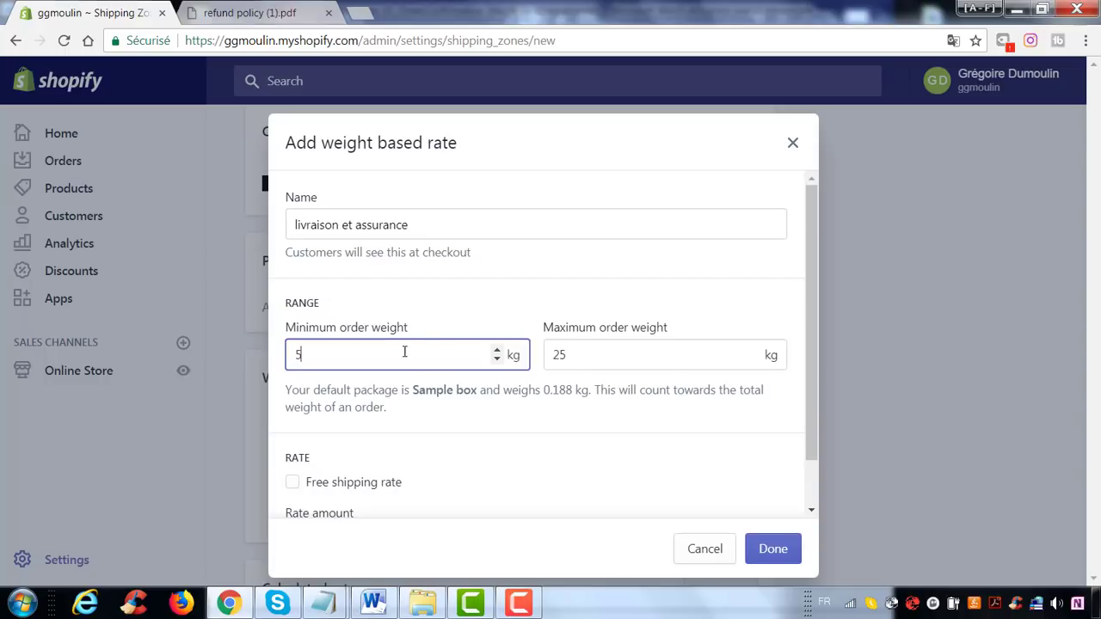
{"action": "left_click", "coordinate": [585, 354]}
{"action": "double_click", "coordinate": [584, 353]}
{"action": "type", "text": "10"}
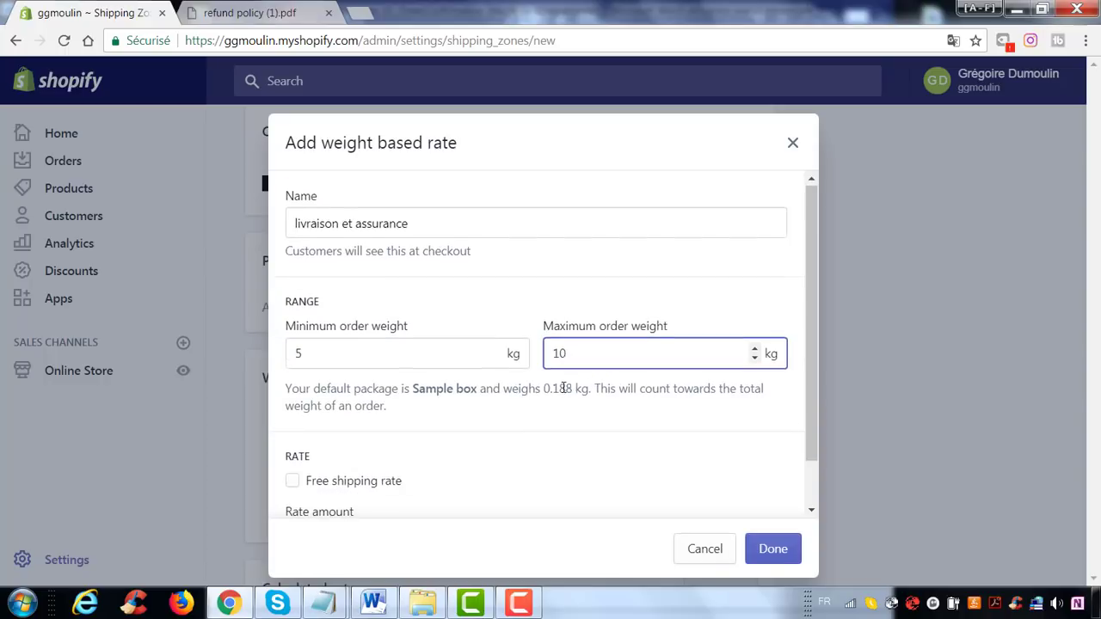
Set the 5–10 kg rate's amount to €19.99 and add the rate to the zone.
{"action": "scroll", "coordinate": [370, 464], "scroll_direction": "down", "scroll_amount": 2}
{"action": "left_click", "coordinate": [334, 479]}
{"action": "double_click", "coordinate": [335, 480]}
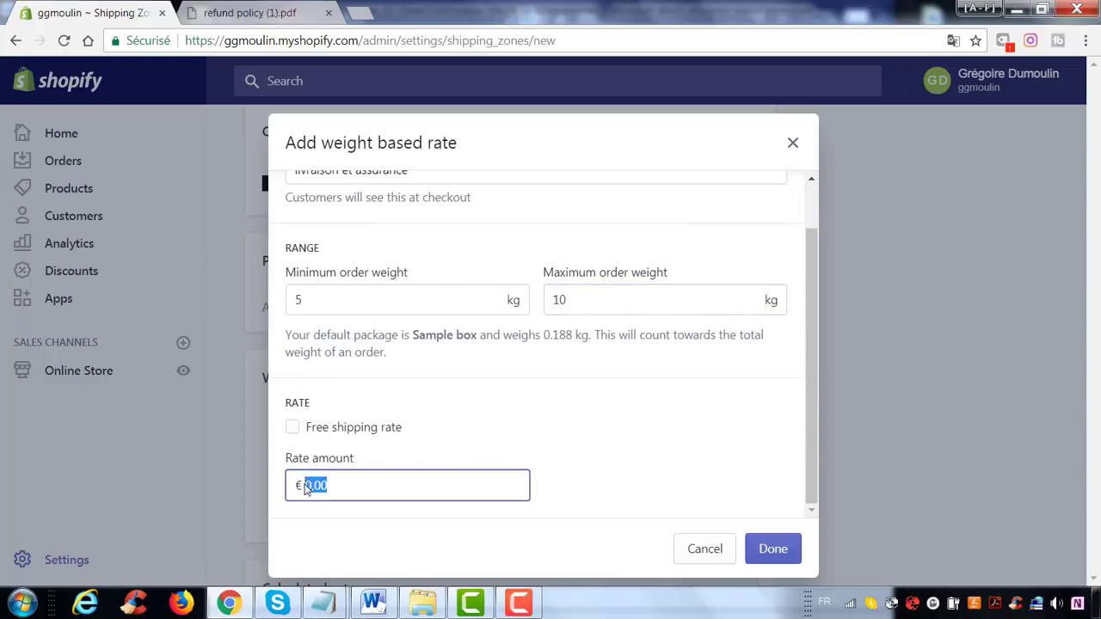
{"action": "type", "text": "19.99"}
{"action": "left_click", "coordinate": [790, 563]}
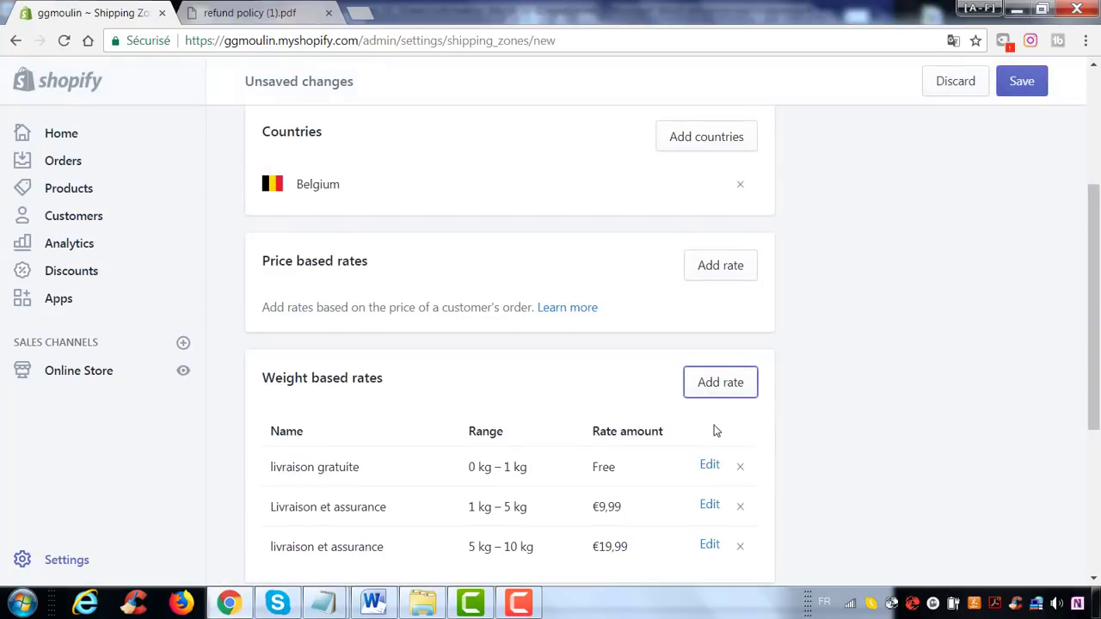
Save the new Belgian shipping zone and return to the shipping settings overview.
{"action": "scroll", "coordinate": [860, 320], "scroll_direction": "down", "scroll_amount": 4}
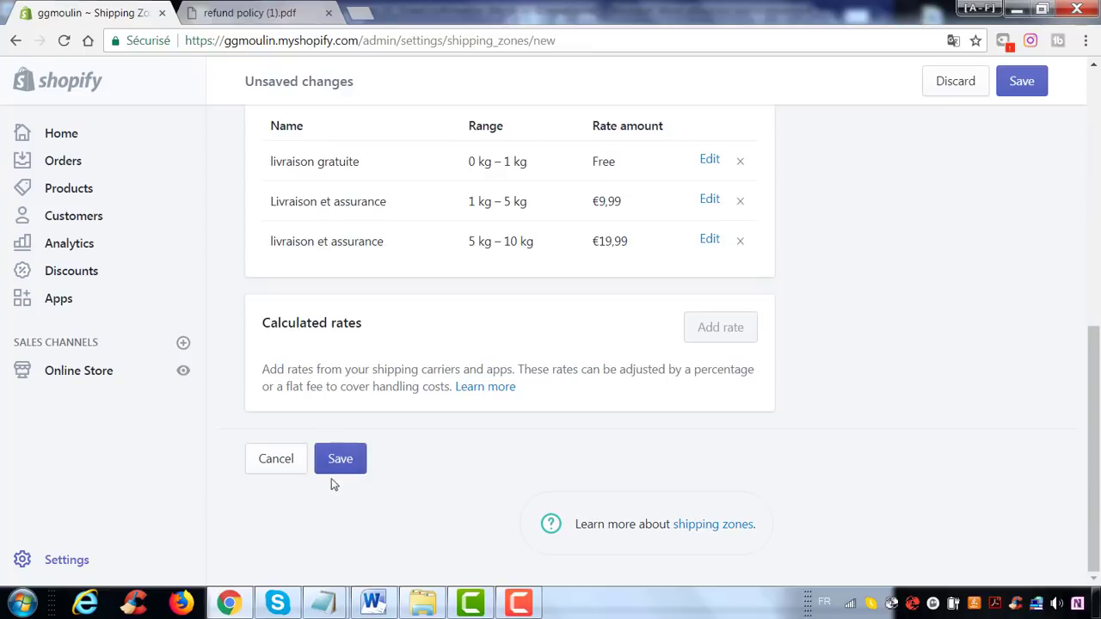
{"action": "left_click", "coordinate": [336, 456]}
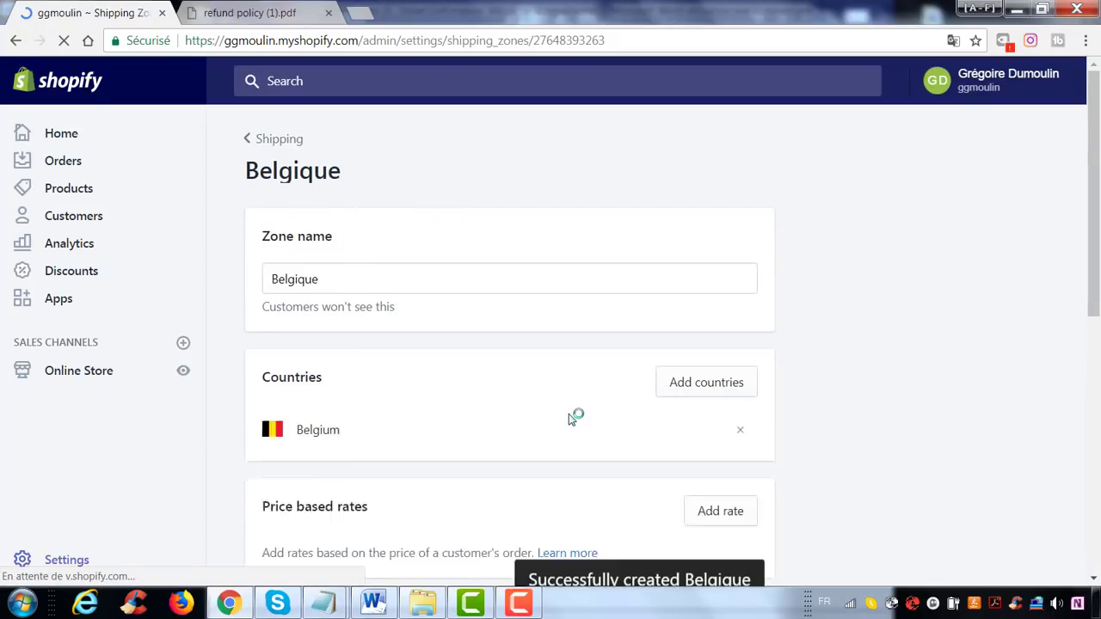
{"action": "left_click", "coordinate": [270, 138]}
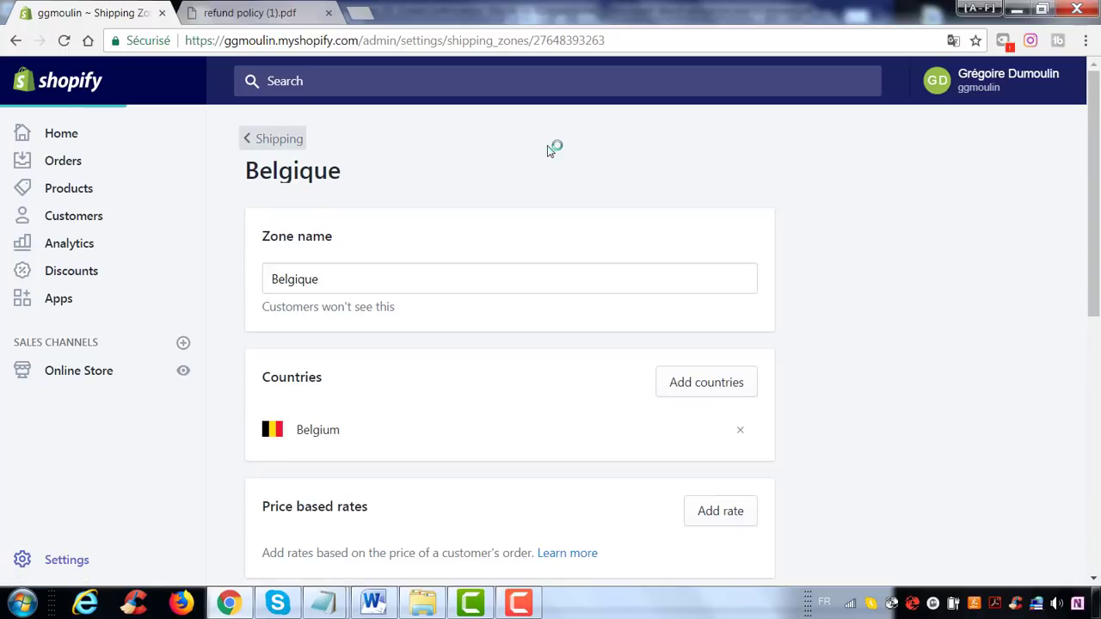
Review the Belgique, Domestic and Rest of World shipping zones with their rates.
{"action": "scroll", "coordinate": [670, 334], "scroll_direction": "down", "scroll_amount": 3}
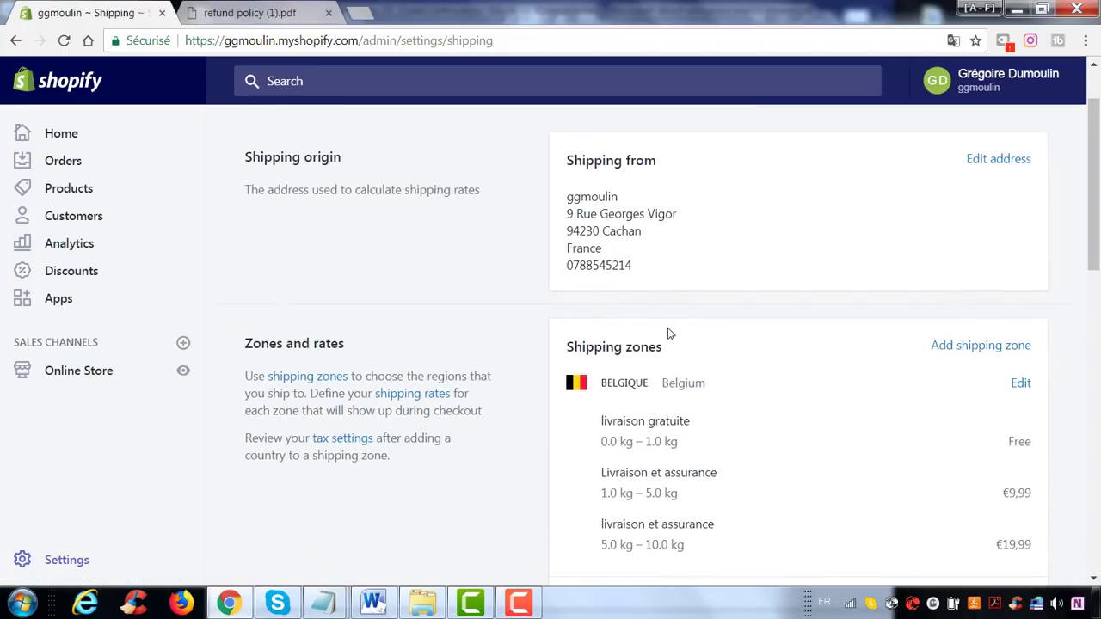
{"action": "scroll", "coordinate": [670, 334], "scroll_direction": "down", "scroll_amount": 2}
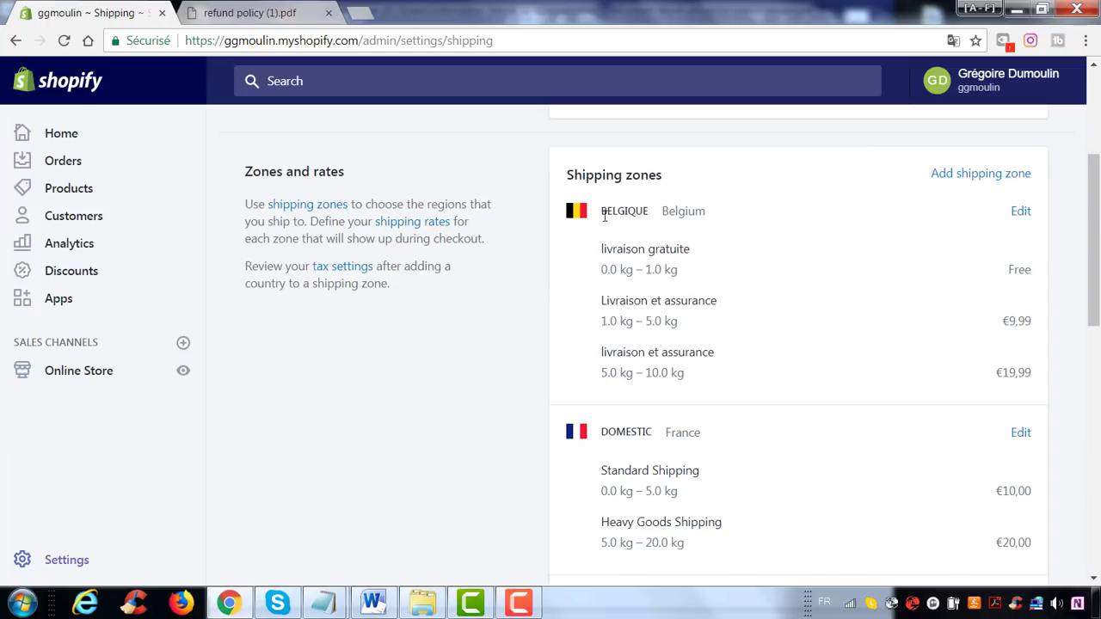
{"action": "scroll", "coordinate": [603, 348], "scroll_direction": "down", "scroll_amount": 1}
{"action": "left_click_drag", "start_coordinate": [707, 348], "coordinate": [683, 349]}
{"action": "scroll", "coordinate": [731, 353], "scroll_direction": "down", "scroll_amount": 1}
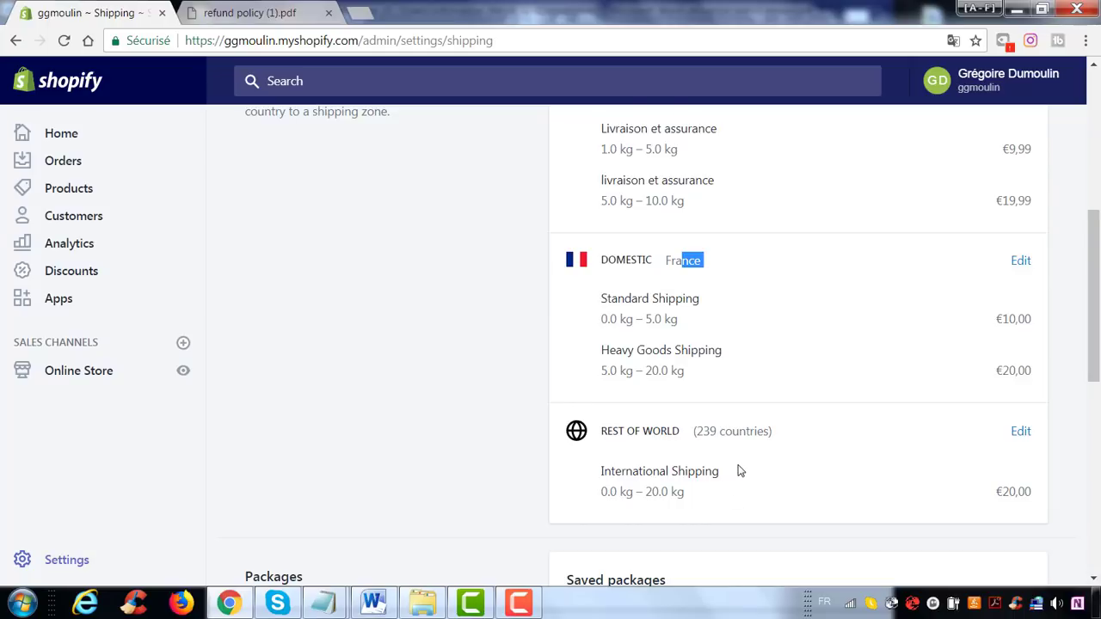
{"action": "scroll", "coordinate": [738, 469], "scroll_direction": "up", "scroll_amount": 2}
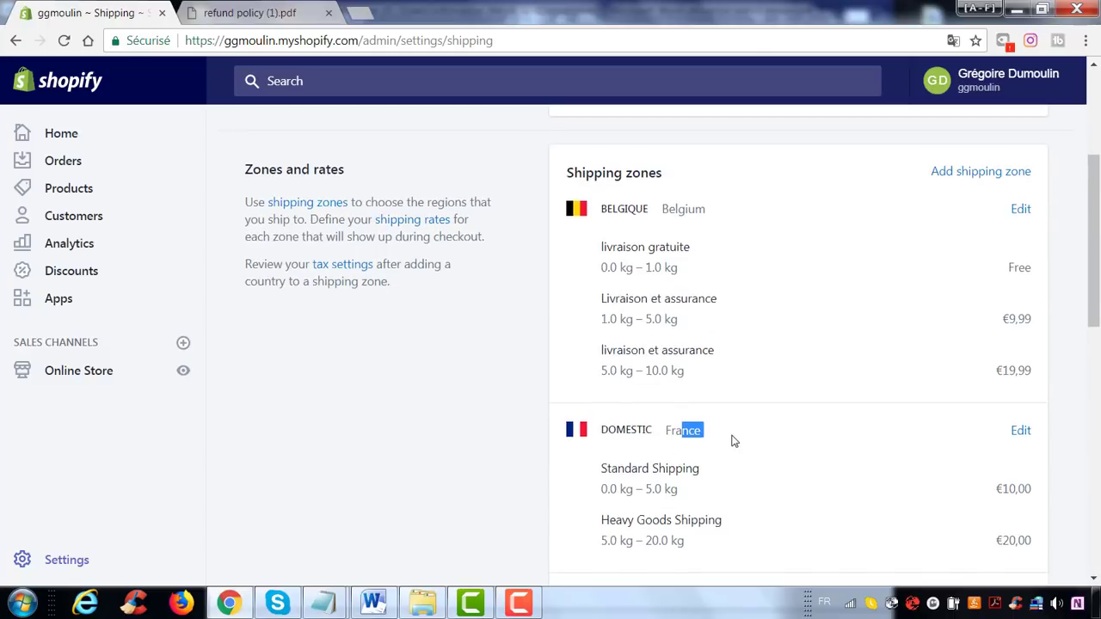
{"action": "scroll", "coordinate": [730, 443], "scroll_direction": "down", "scroll_amount": 2}
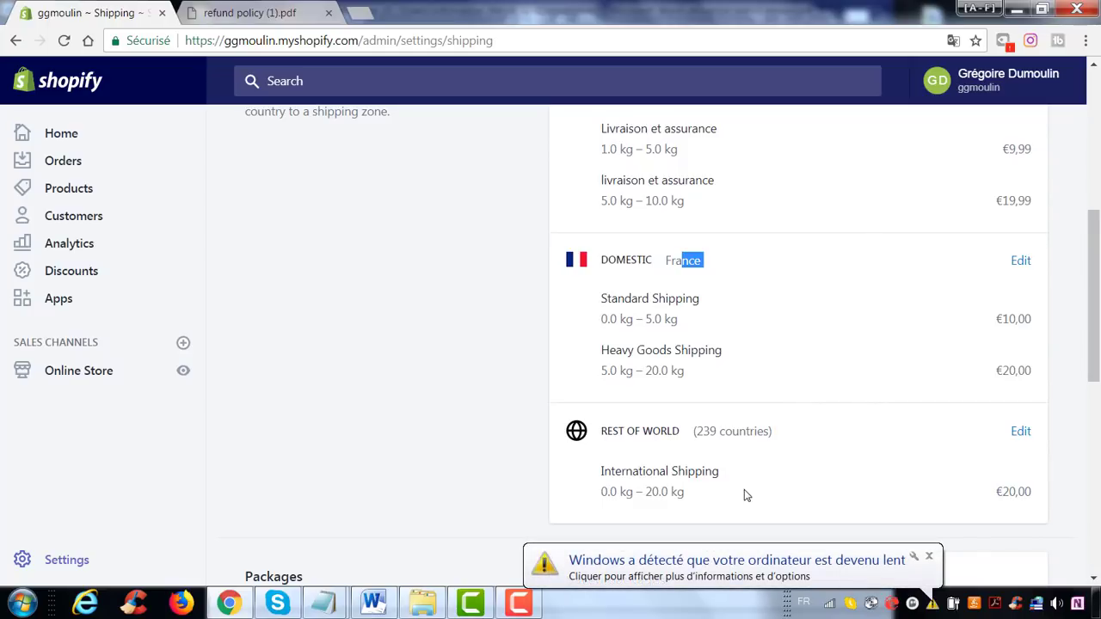
{"action": "scroll", "coordinate": [757, 387], "scroll_direction": "up", "scroll_amount": 1}
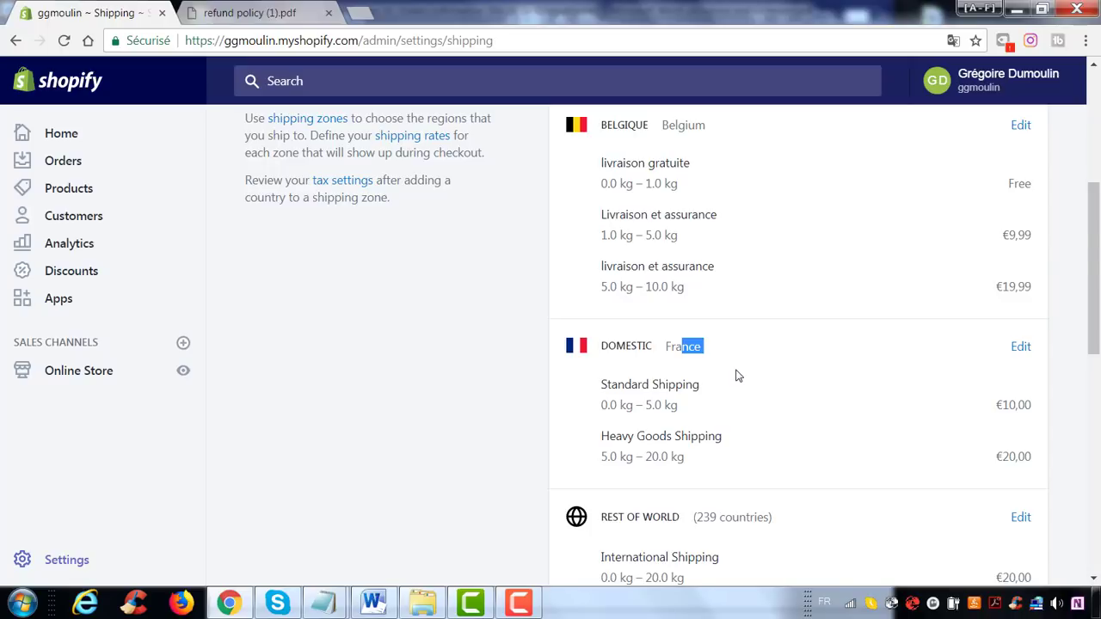
{"action": "scroll", "coordinate": [743, 359], "scroll_direction": "down", "scroll_amount": 2}
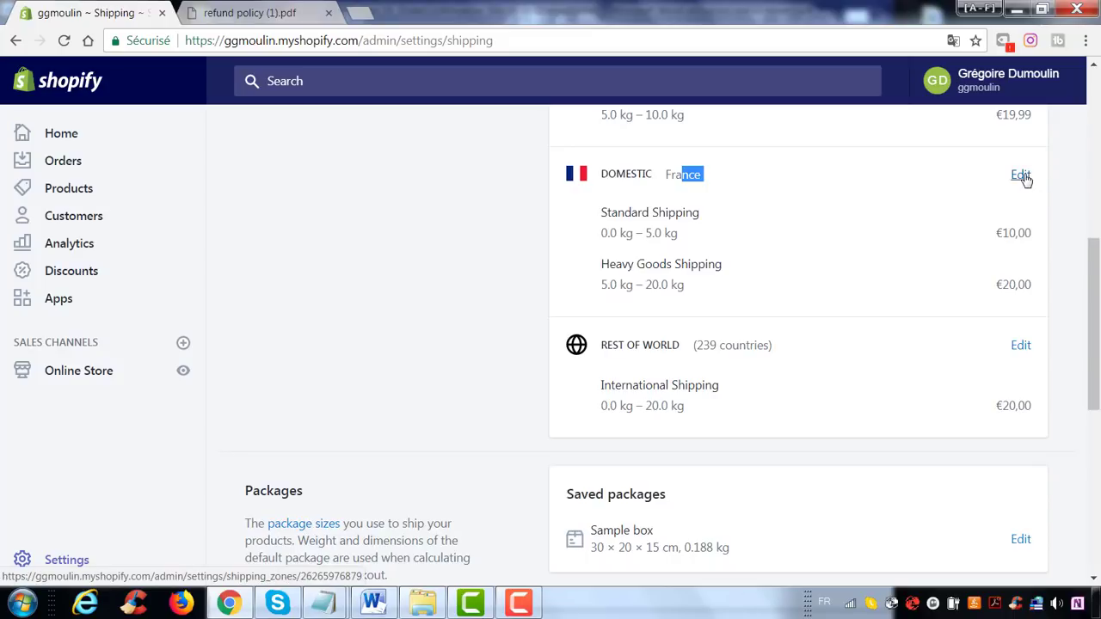
Open the Domestic zone for France and remove its Standard Shipping and Heavy Goods Shipping weight based rates.
{"action": "left_click", "coordinate": [1022, 177]}
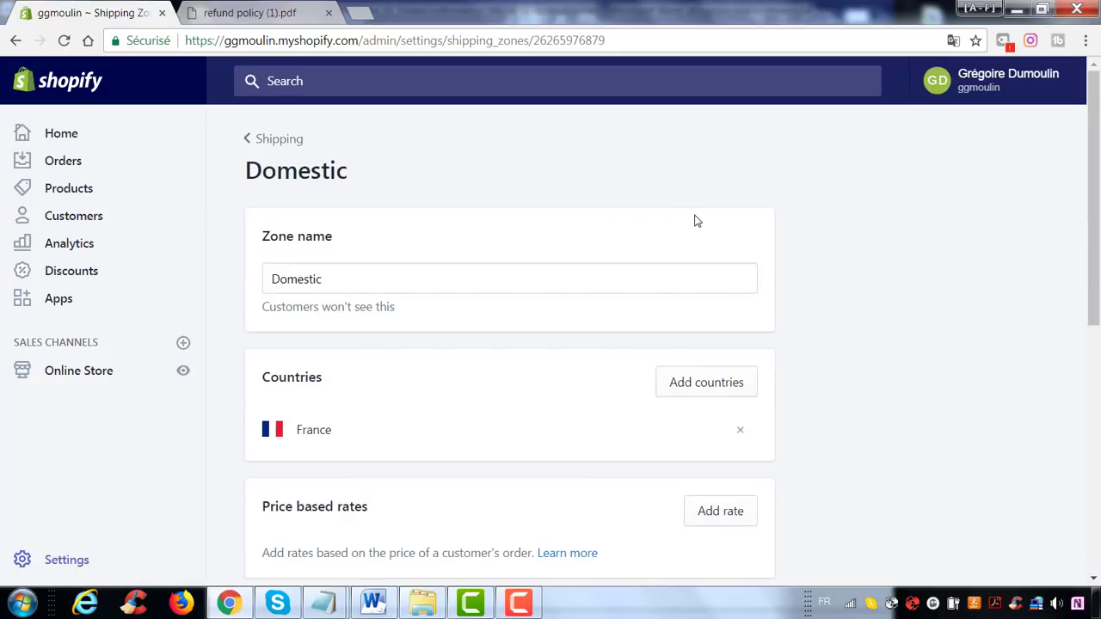
{"action": "scroll", "coordinate": [697, 221], "scroll_direction": "down", "scroll_amount": 4}
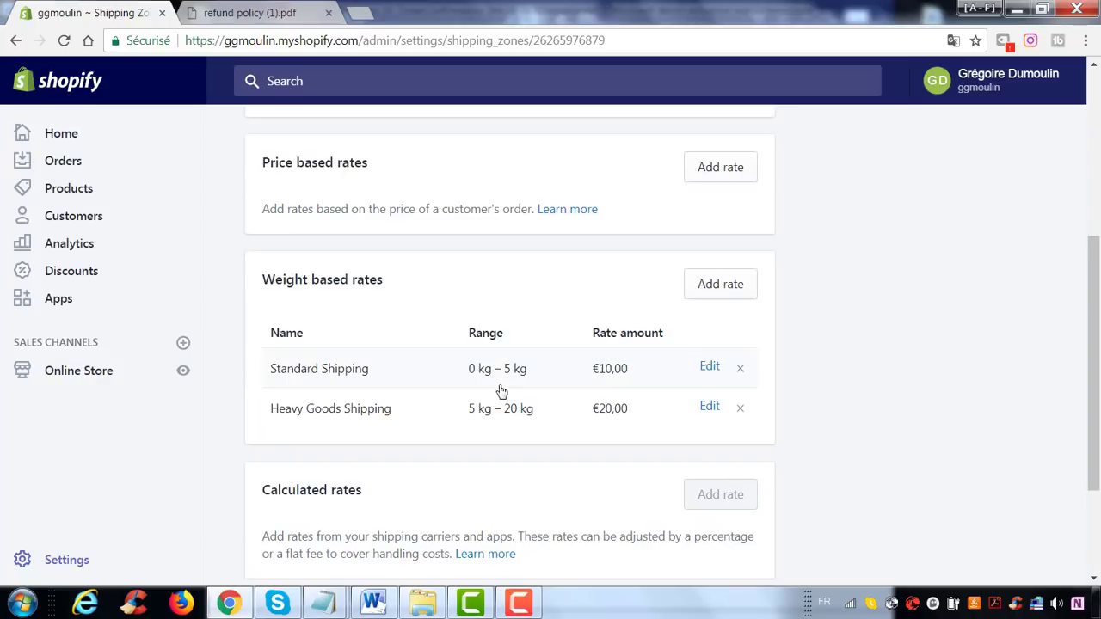
{"action": "left_click", "coordinate": [740, 370]}
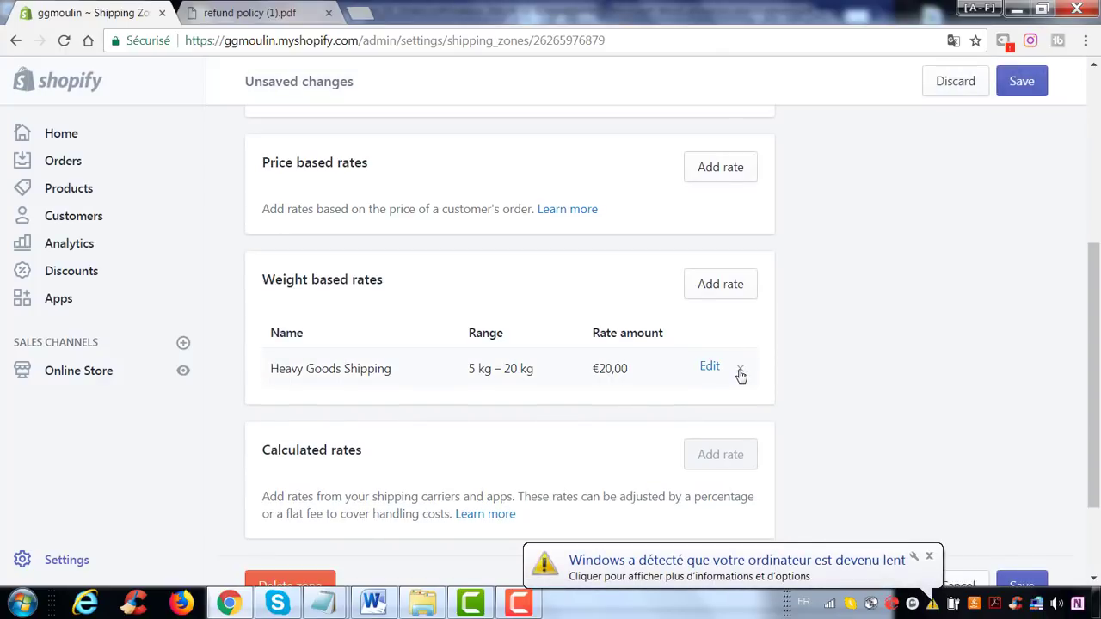
{"action": "left_click", "coordinate": [740, 370]}
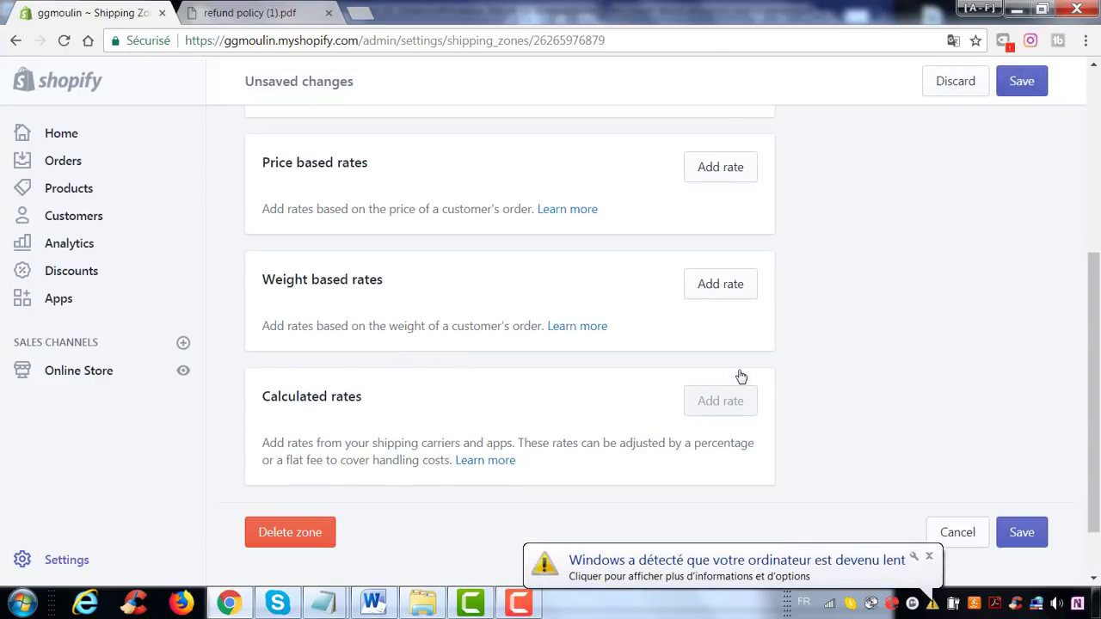
{"action": "left_click", "coordinate": [290, 533]}
{"action": "left_click", "coordinate": [616, 411]}
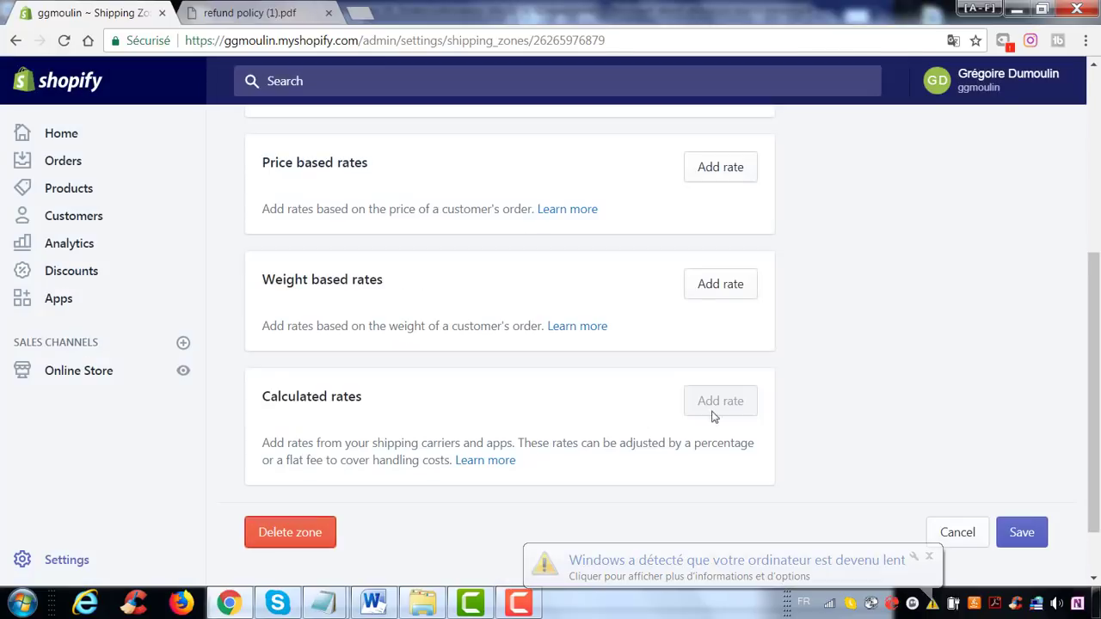
Add a free weight based rate named "livraison gratuite" to the Domestic zone.
{"action": "scroll", "coordinate": [688, 379], "scroll_direction": "up", "scroll_amount": 2}
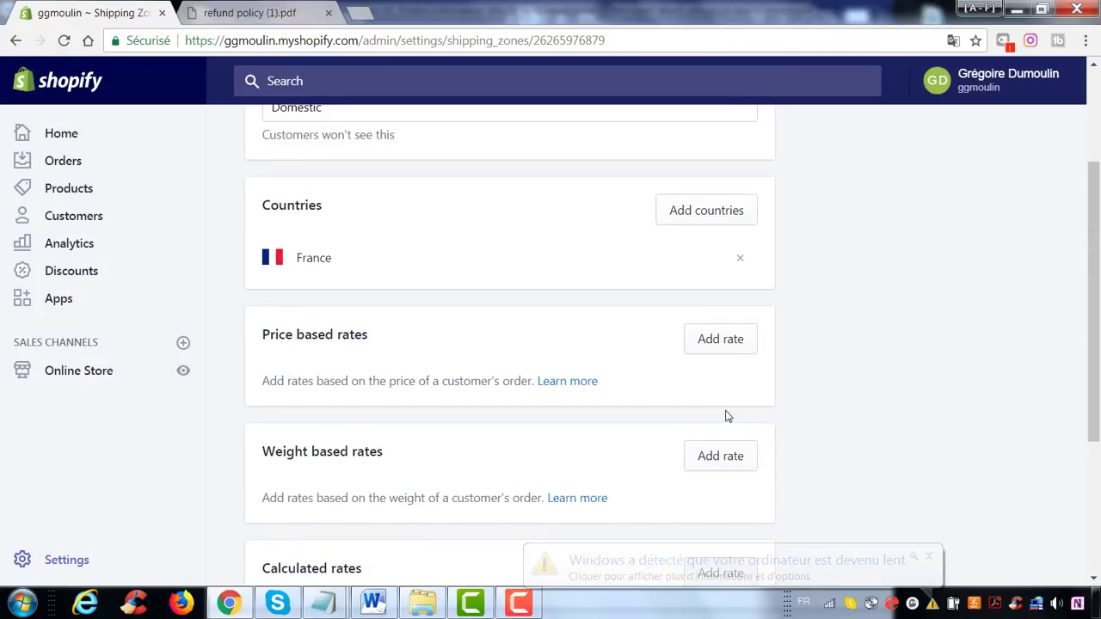
{"action": "left_click", "coordinate": [714, 458]}
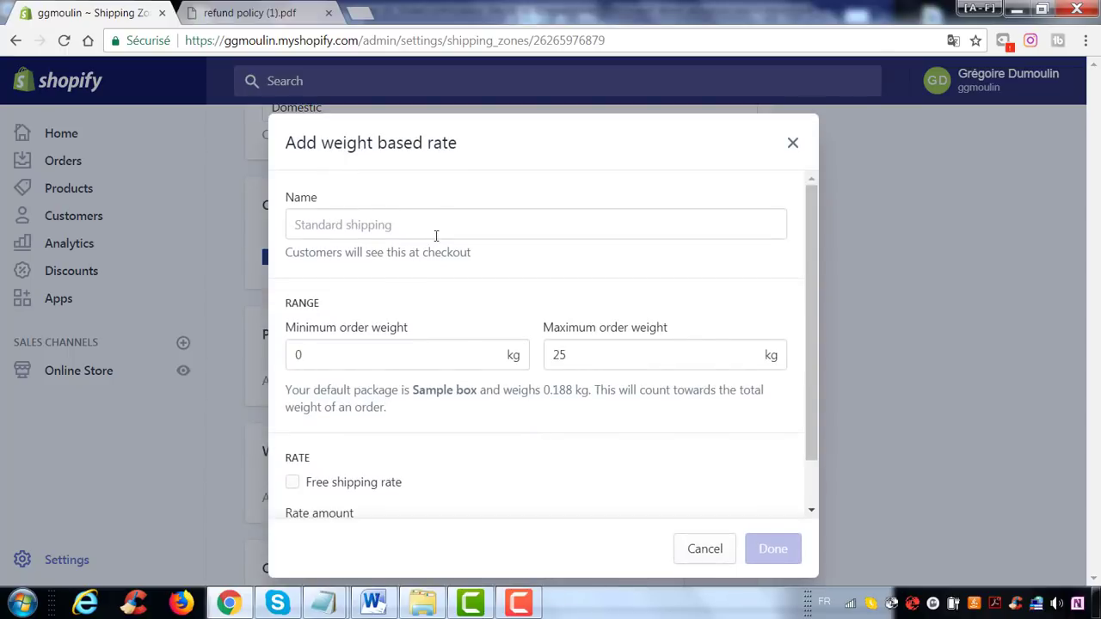
{"action": "left_click", "coordinate": [436, 235]}
{"action": "type", "text": "livraison gratuite"}
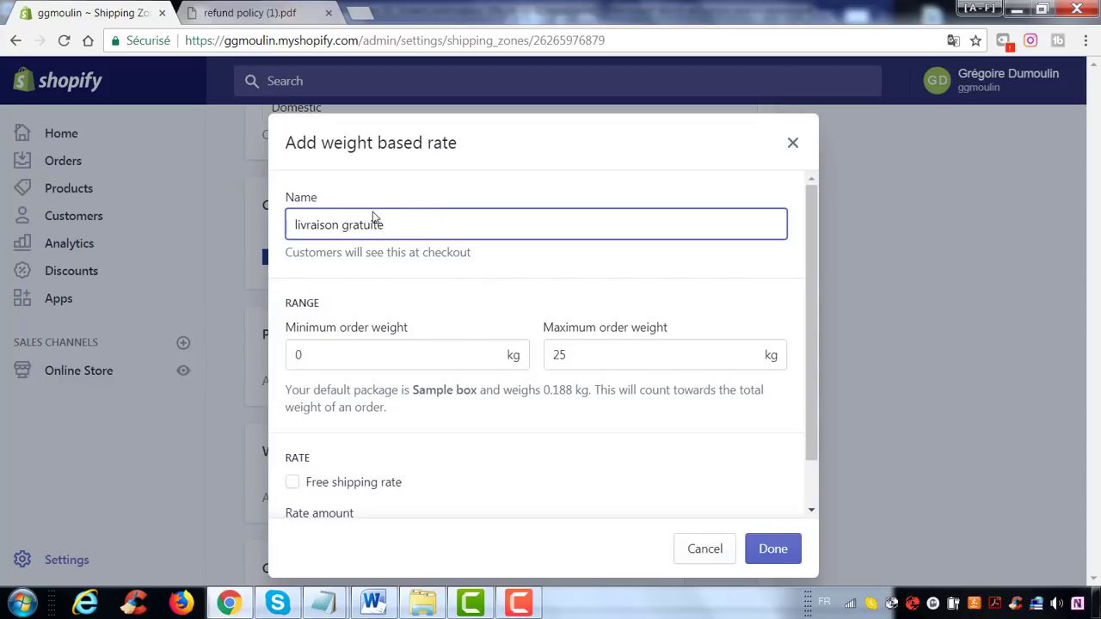
{"action": "scroll", "coordinate": [435, 306], "scroll_direction": "down", "scroll_amount": 2}
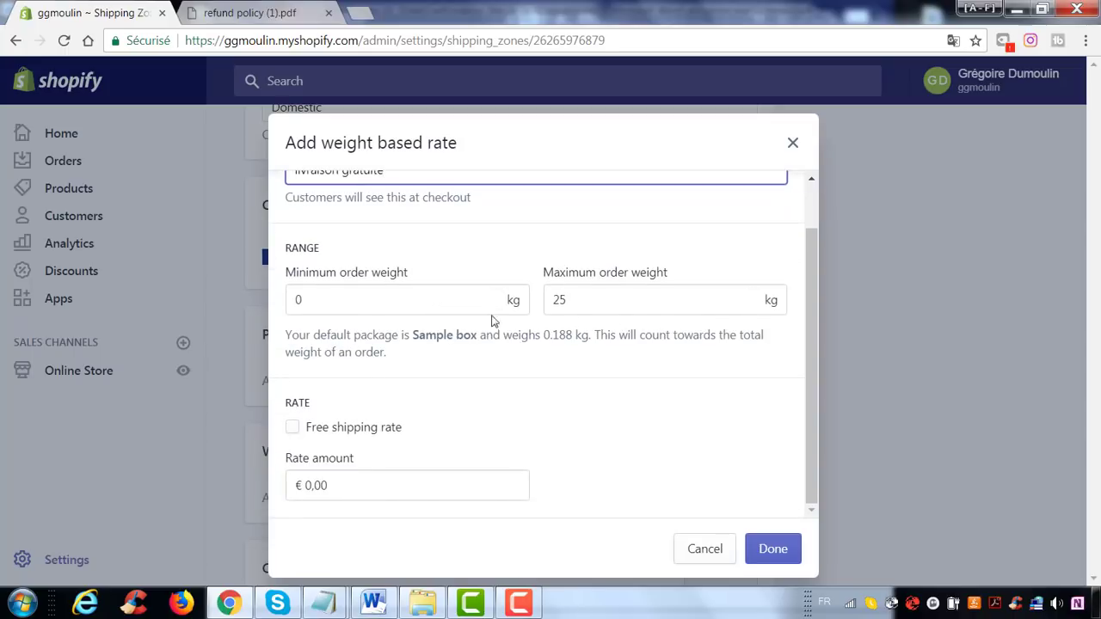
{"action": "left_click", "coordinate": [384, 427]}
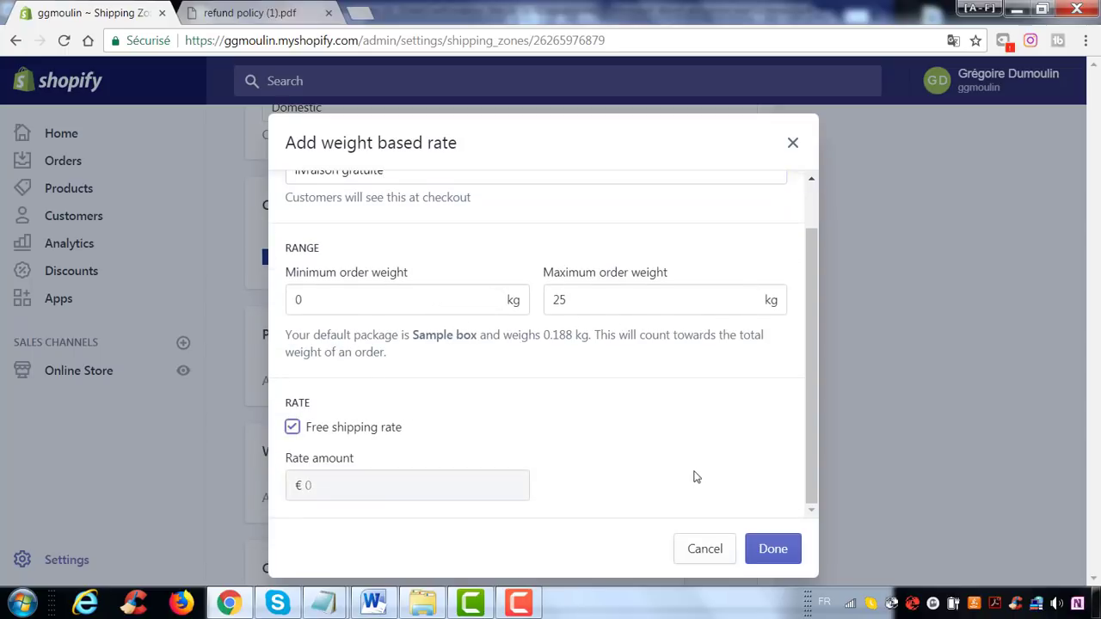
{"action": "left_click", "coordinate": [771, 551]}
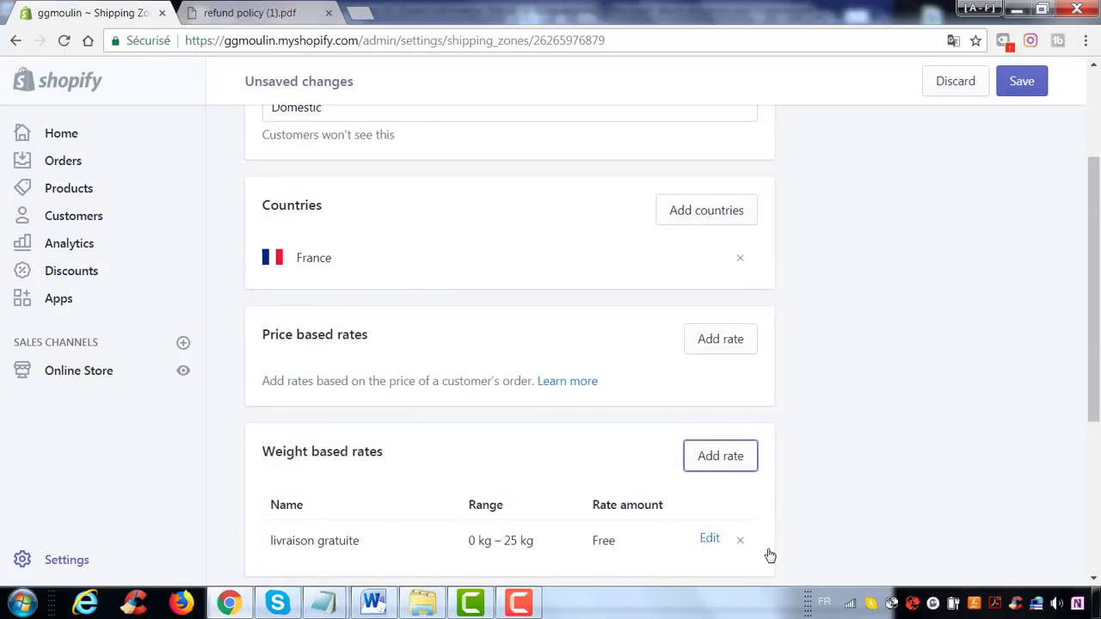
Set the "livraison gratuite" rate's maximum order weight to 0 kg and save the Domestic zone.
{"action": "scroll", "coordinate": [743, 519], "scroll_direction": "down", "scroll_amount": 1}
{"action": "left_click", "coordinate": [708, 453]}
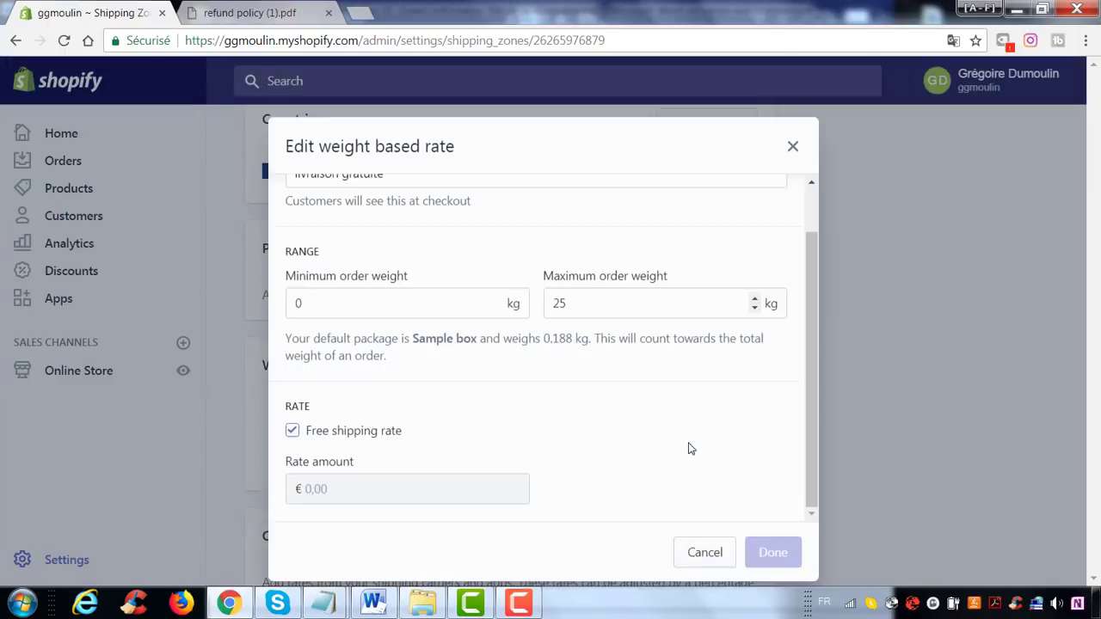
{"action": "double_click", "coordinate": [581, 306]}
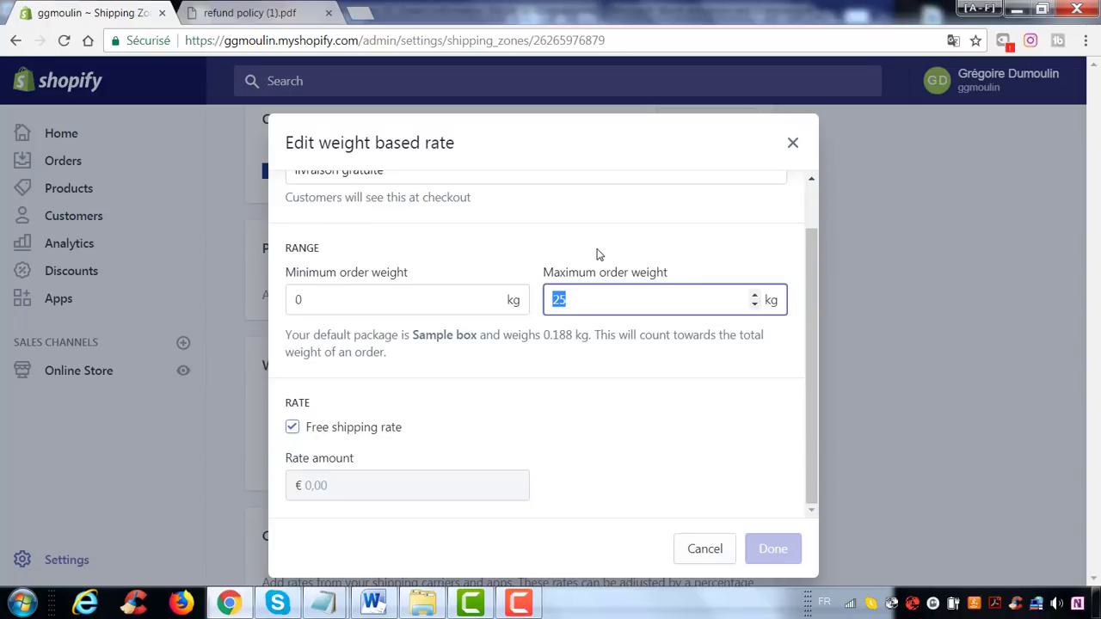
{"action": "type", "text": "0"}
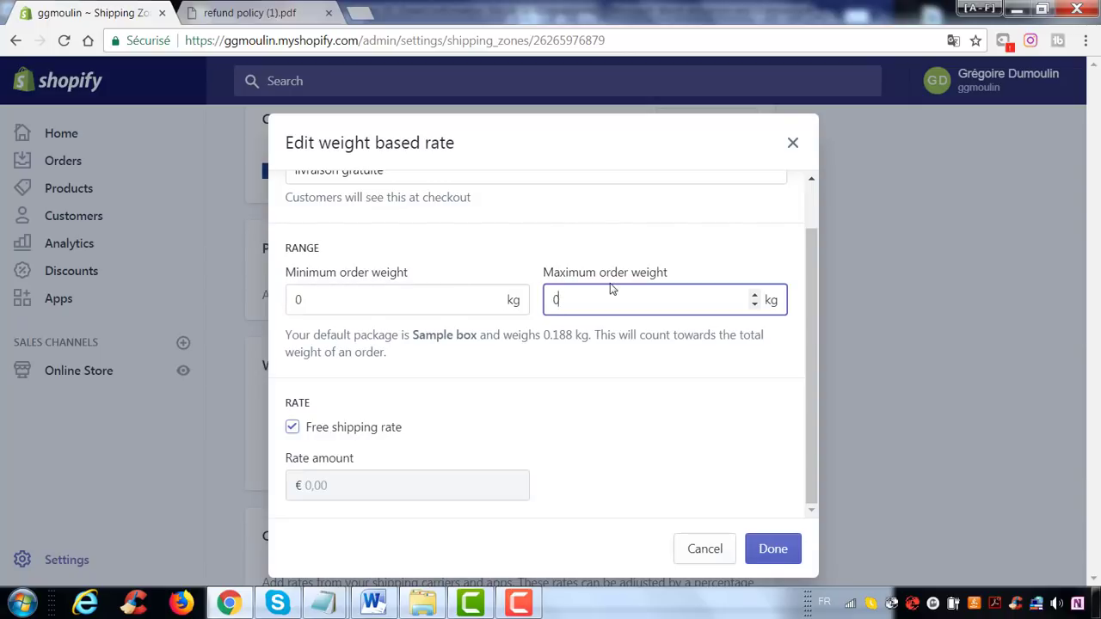
{"action": "left_click", "coordinate": [774, 542]}
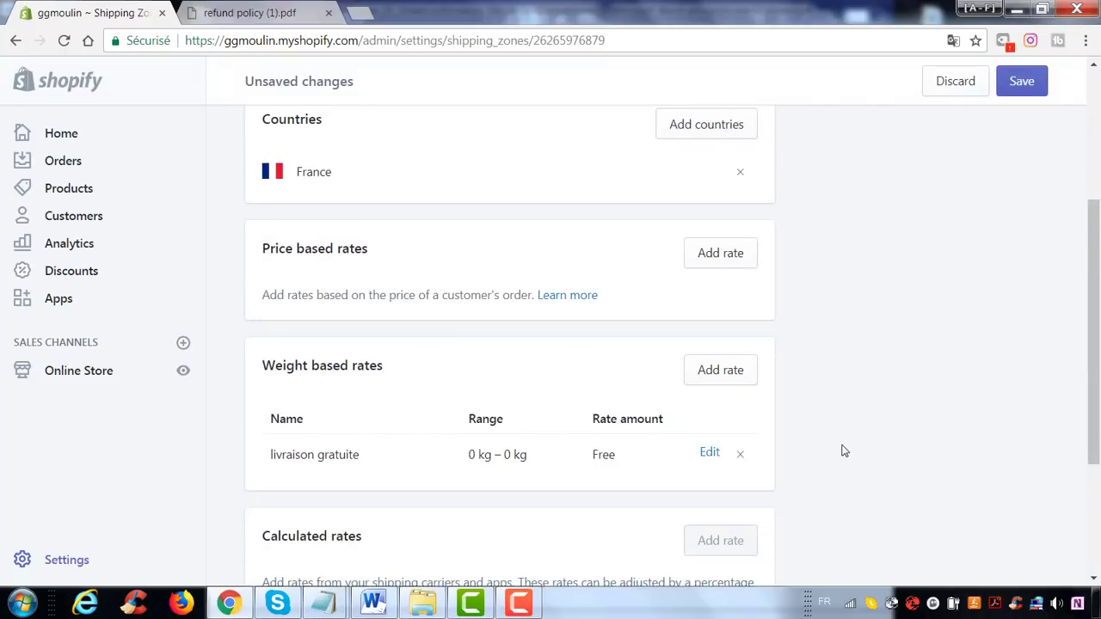
{"action": "scroll", "coordinate": [844, 451], "scroll_direction": "down", "scroll_amount": 1}
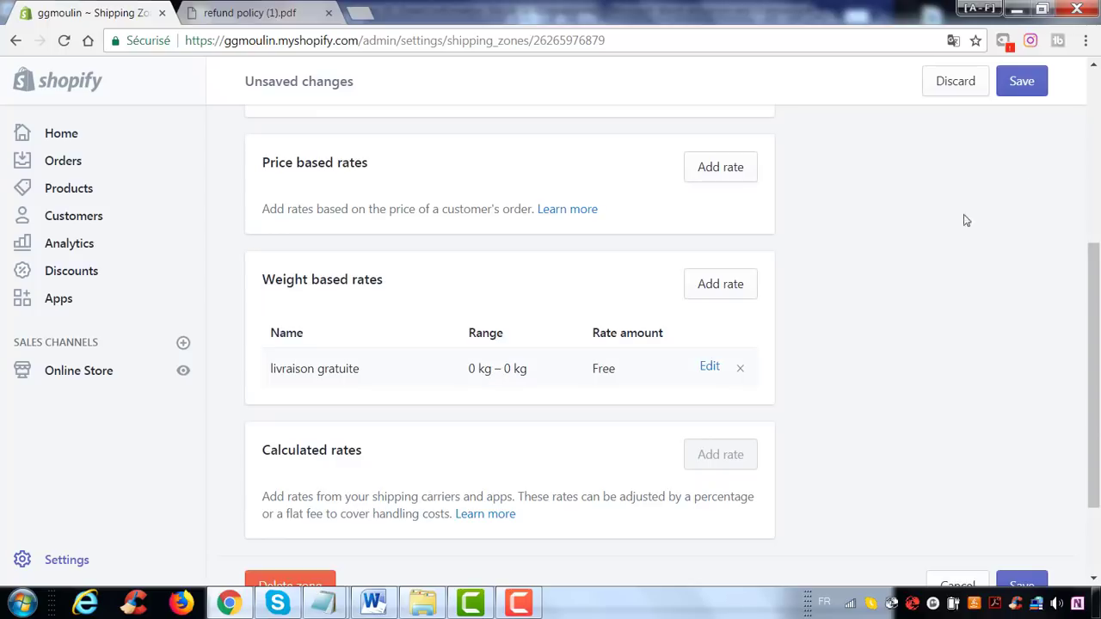
{"action": "left_click", "coordinate": [1020, 90]}
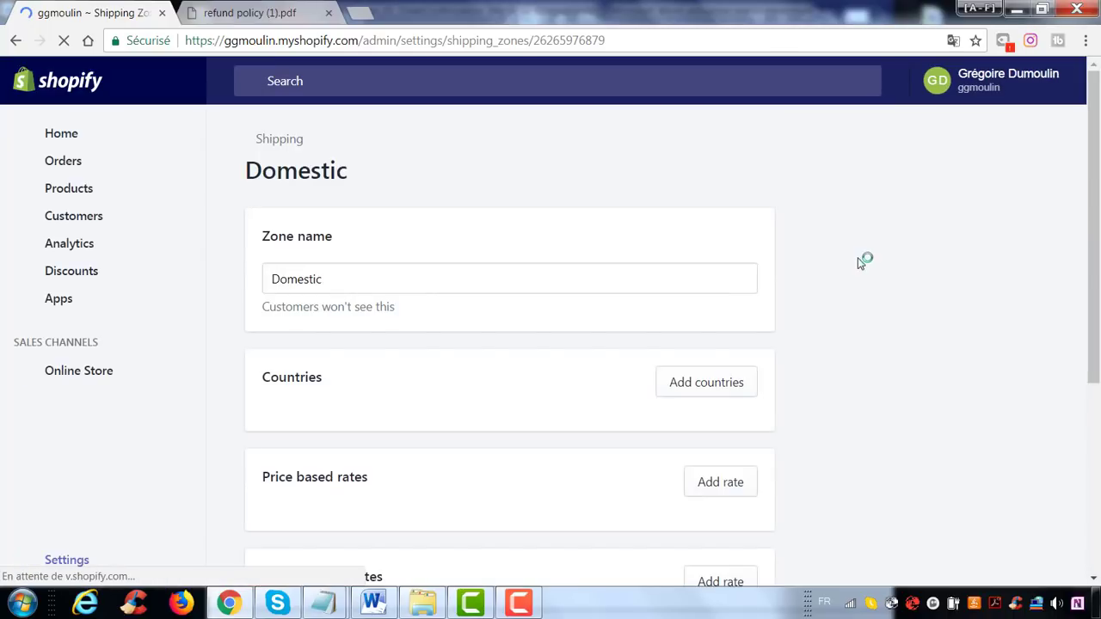
Return to the shipping settings and set the saved Sample box package's empty weight to 0 kg, then save it.
{"action": "scroll", "coordinate": [858, 258], "scroll_direction": "down", "scroll_amount": 1}
{"action": "scroll", "coordinate": [858, 263], "scroll_direction": "down", "scroll_amount": 2}
{"action": "scroll", "coordinate": [513, 273], "scroll_direction": "up", "scroll_amount": 3}
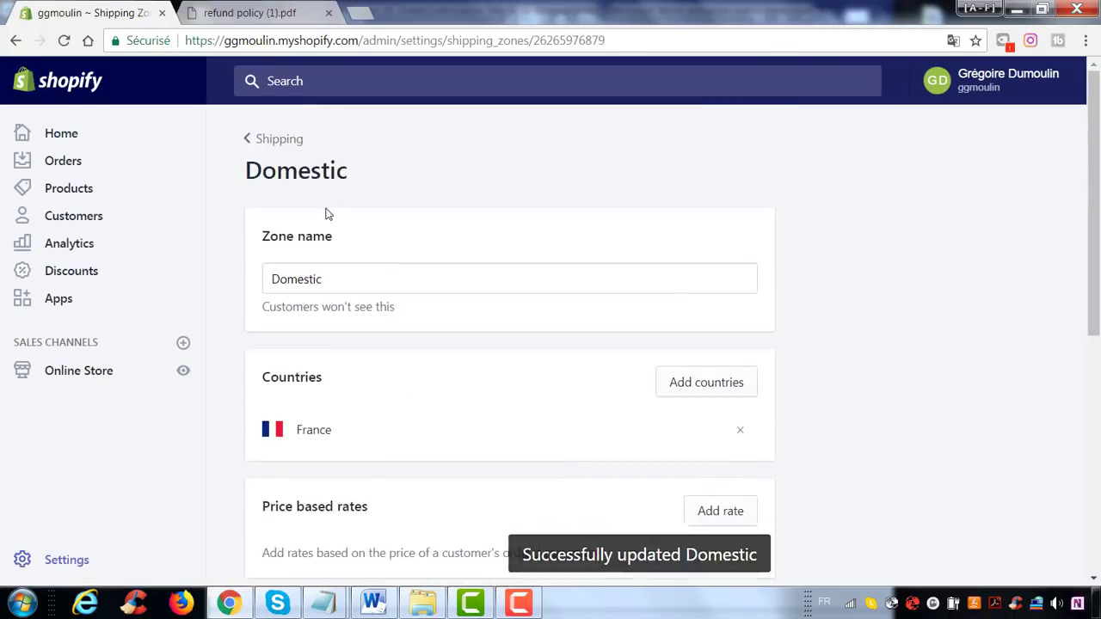
{"action": "left_click", "coordinate": [275, 142]}
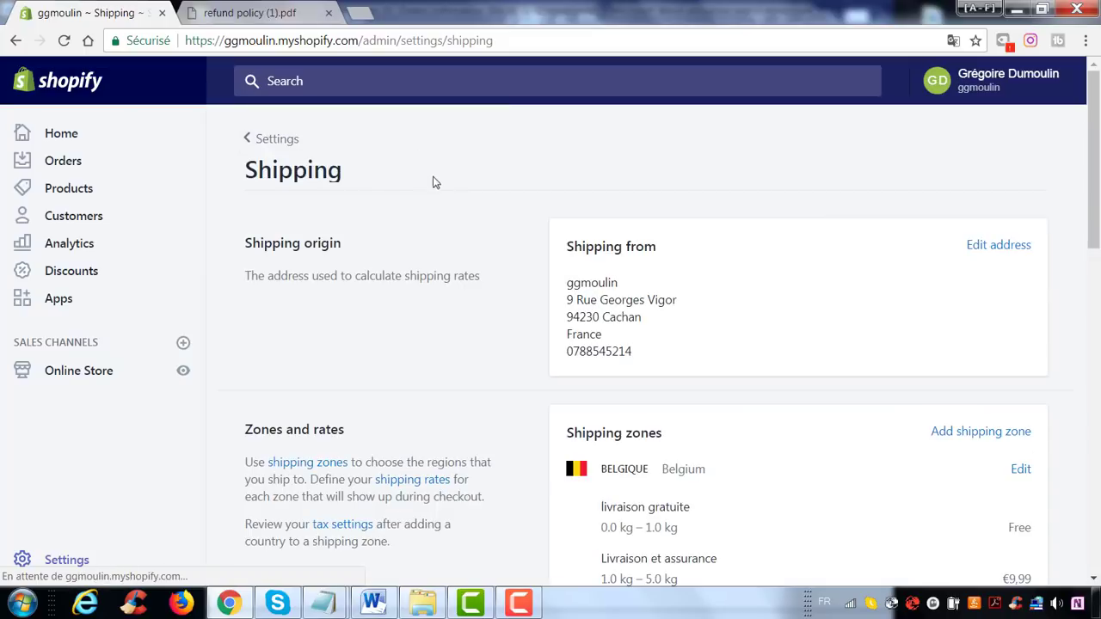
{"action": "scroll", "coordinate": [448, 197], "scroll_direction": "down", "scroll_amount": 7}
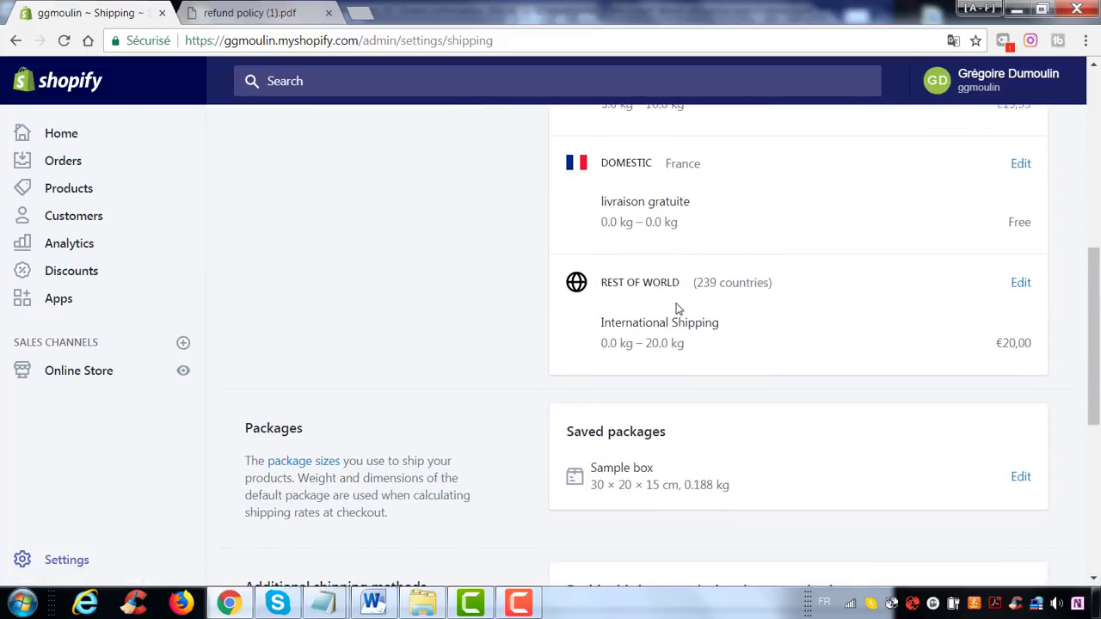
{"action": "scroll", "coordinate": [677, 308], "scroll_direction": "down", "scroll_amount": 1}
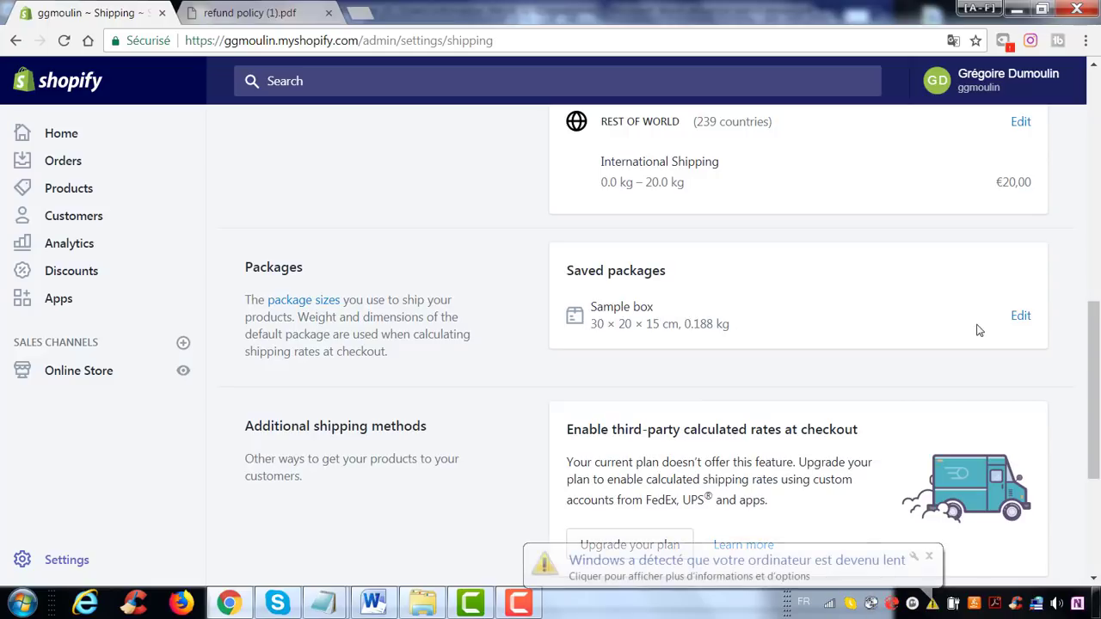
{"action": "left_click", "coordinate": [1021, 317]}
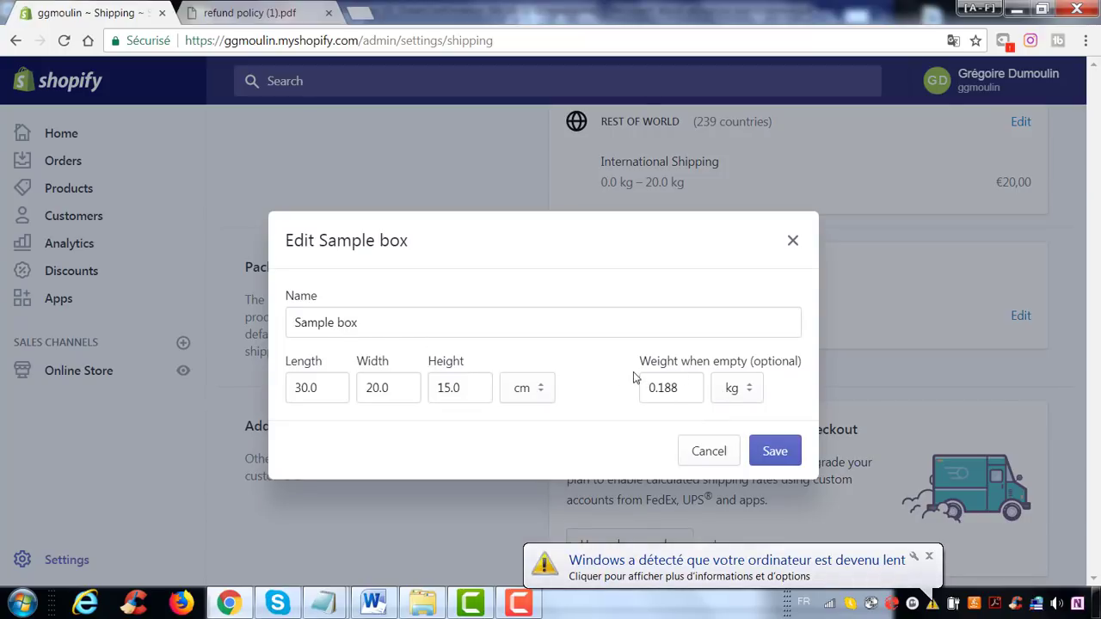
{"action": "left_click_drag", "start_coordinate": [680, 388], "coordinate": [628, 389]}
{"action": "type", "text": "0"}
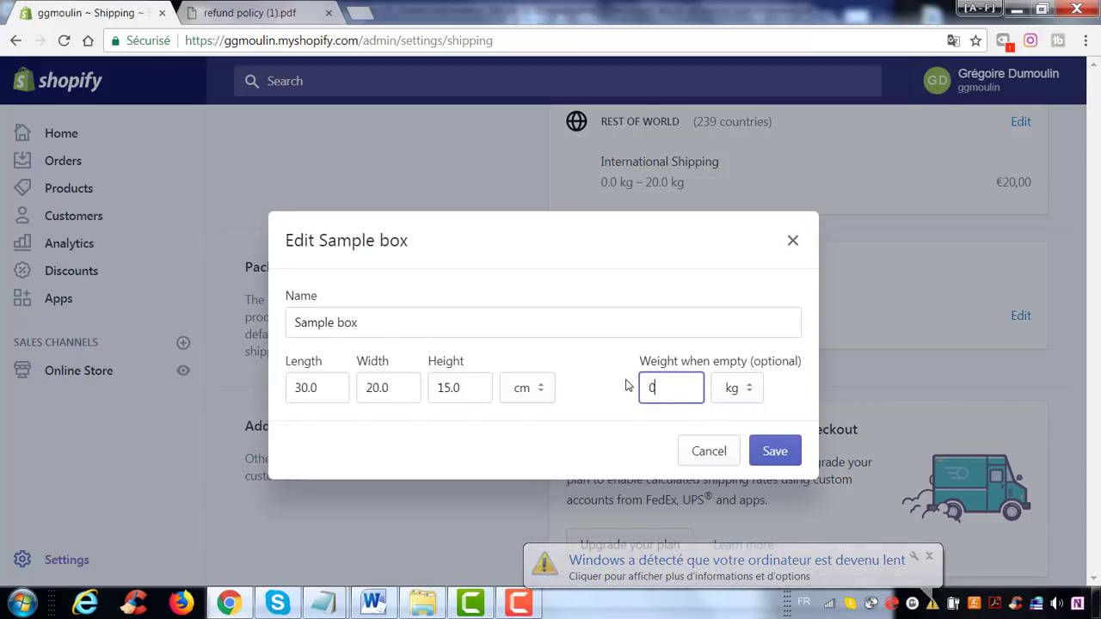
{"action": "left_click", "coordinate": [791, 465]}
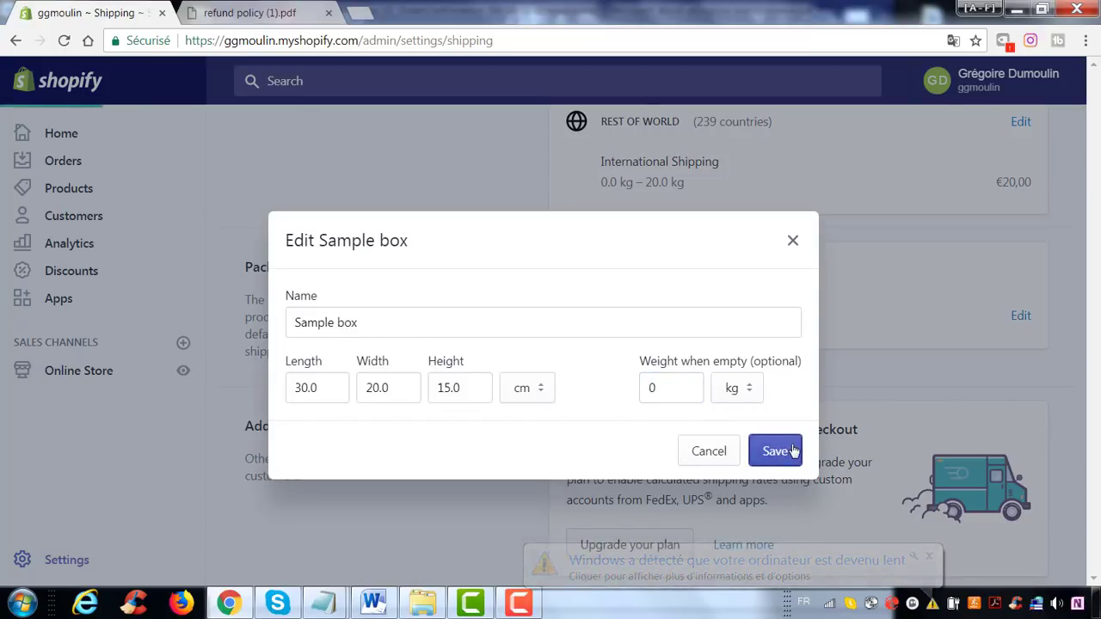
{"action": "left_click", "coordinate": [775, 450]}
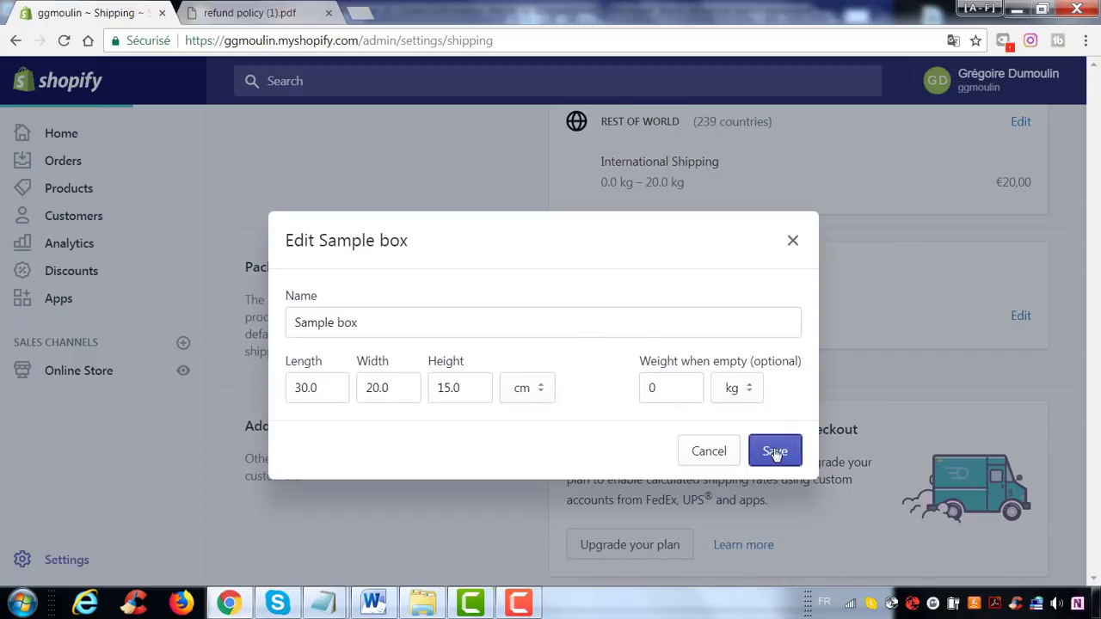
Review the shipping zones, saved packages and additional shipping methods in the shipping settings.
{"action": "scroll", "coordinate": [783, 315], "scroll_direction": "down", "scroll_amount": 7}
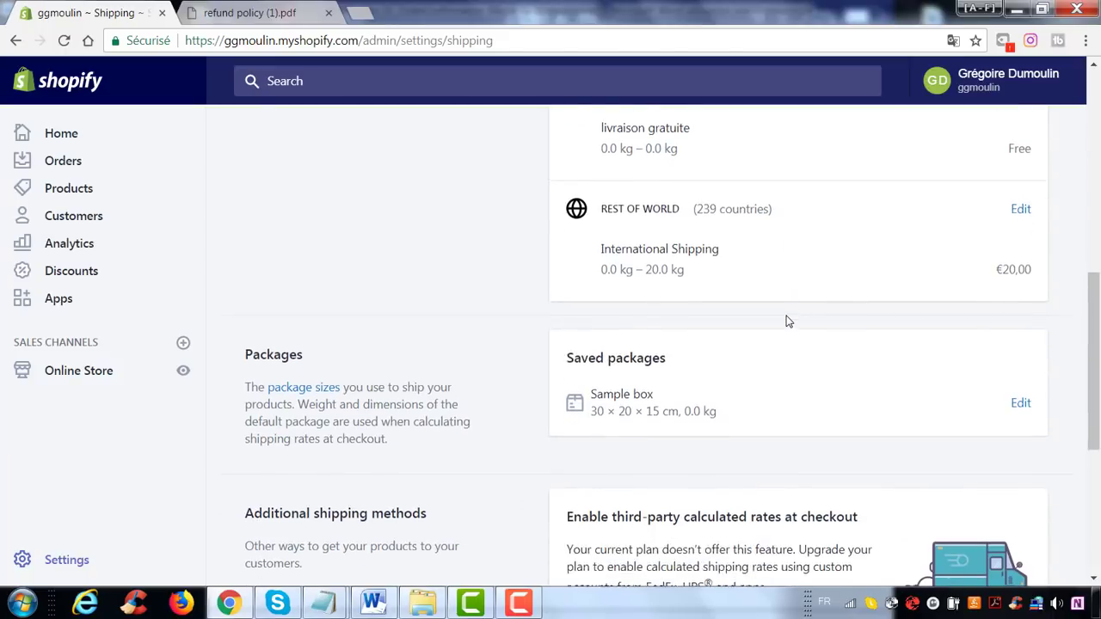
{"action": "scroll", "coordinate": [787, 319], "scroll_direction": "up", "scroll_amount": 5}
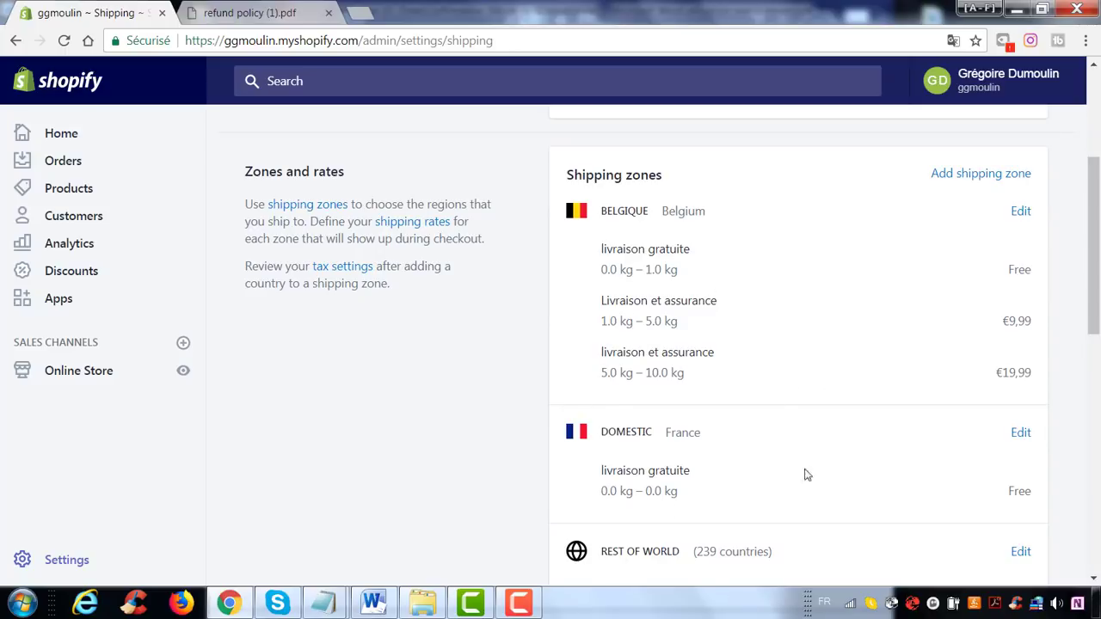
{"action": "scroll", "coordinate": [623, 360], "scroll_direction": "down", "scroll_amount": 7}
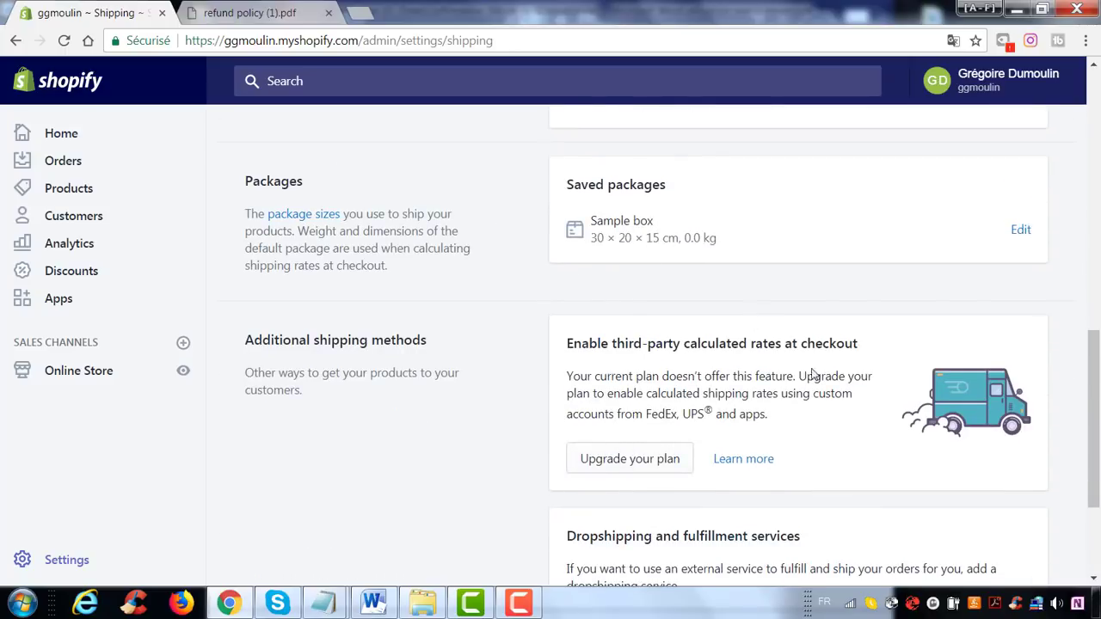
{"action": "scroll", "coordinate": [814, 376], "scroll_direction": "down", "scroll_amount": 3}
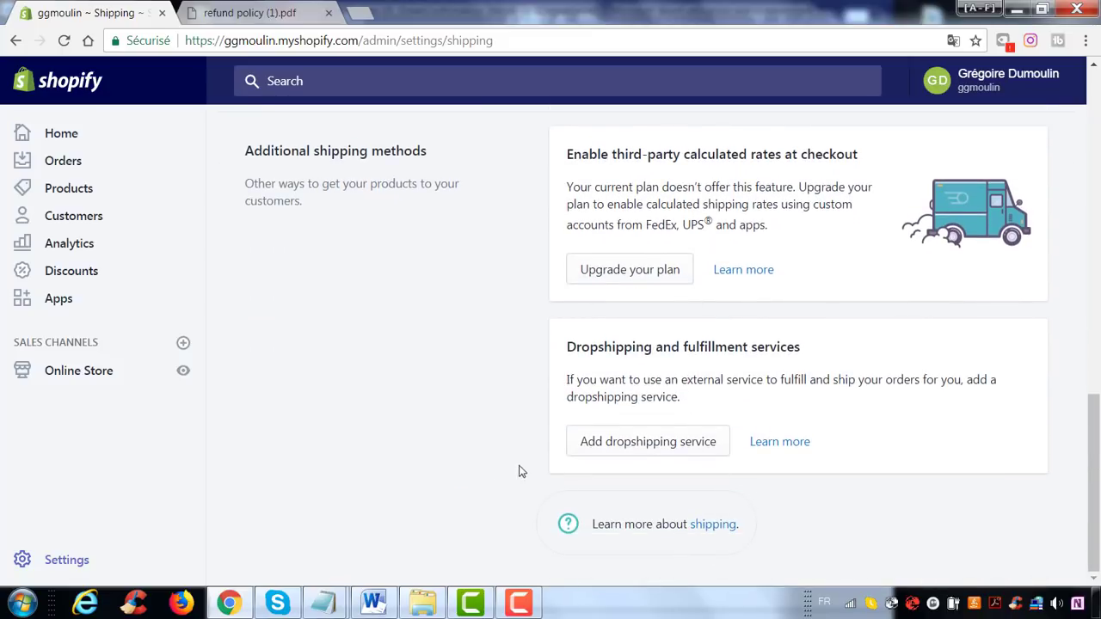
{"action": "scroll", "coordinate": [519, 469], "scroll_direction": "up", "scroll_amount": 10}
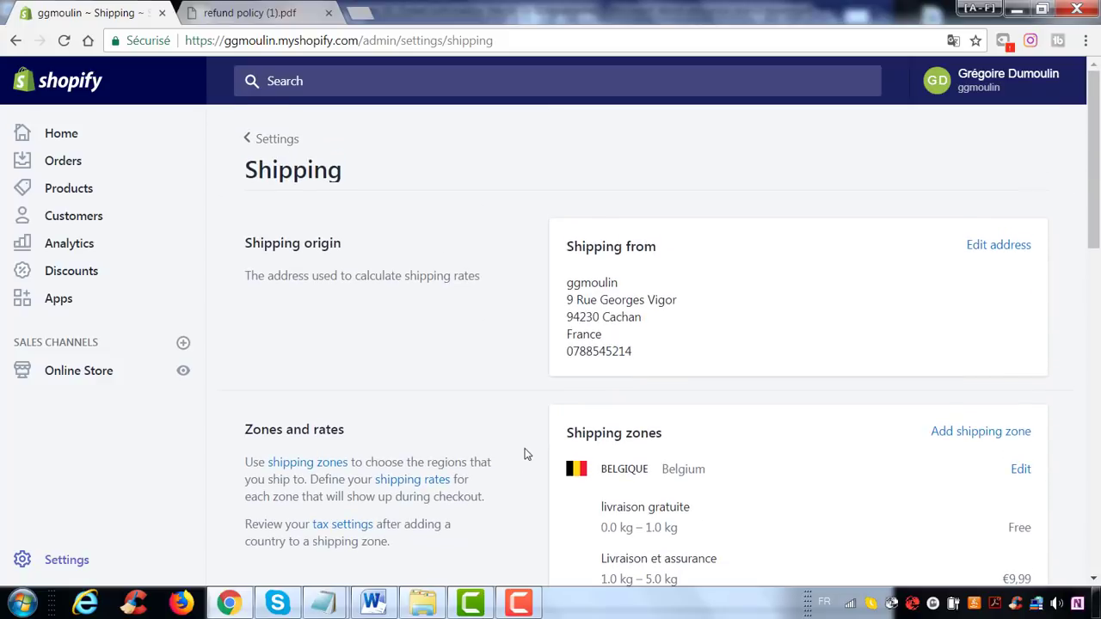
{"action": "scroll", "coordinate": [528, 454], "scroll_direction": "down", "scroll_amount": 3}
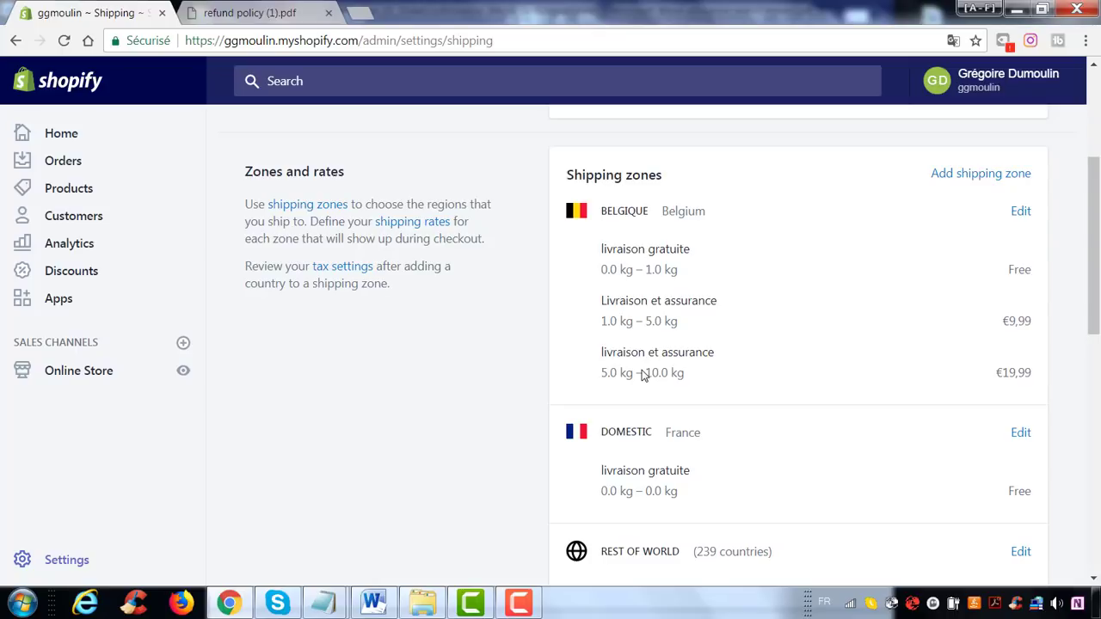
{"action": "scroll", "coordinate": [367, 355], "scroll_direction": "up", "scroll_amount": 3}
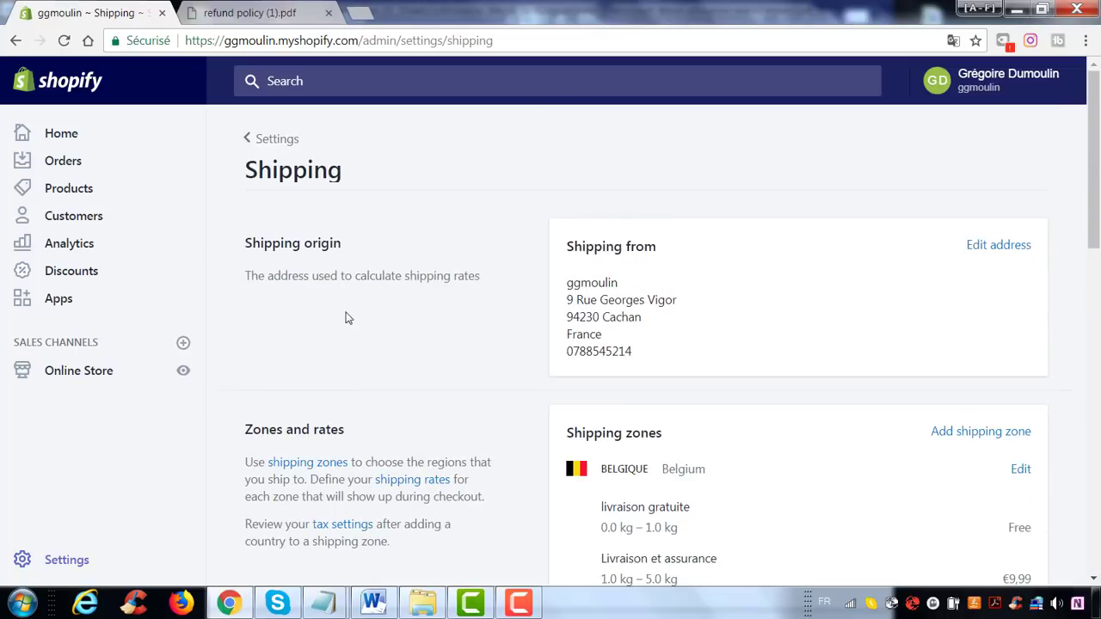
Open the store's tax settings and review the price inclusion options and the tax rates by destination.
{"action": "left_click", "coordinate": [284, 148]}
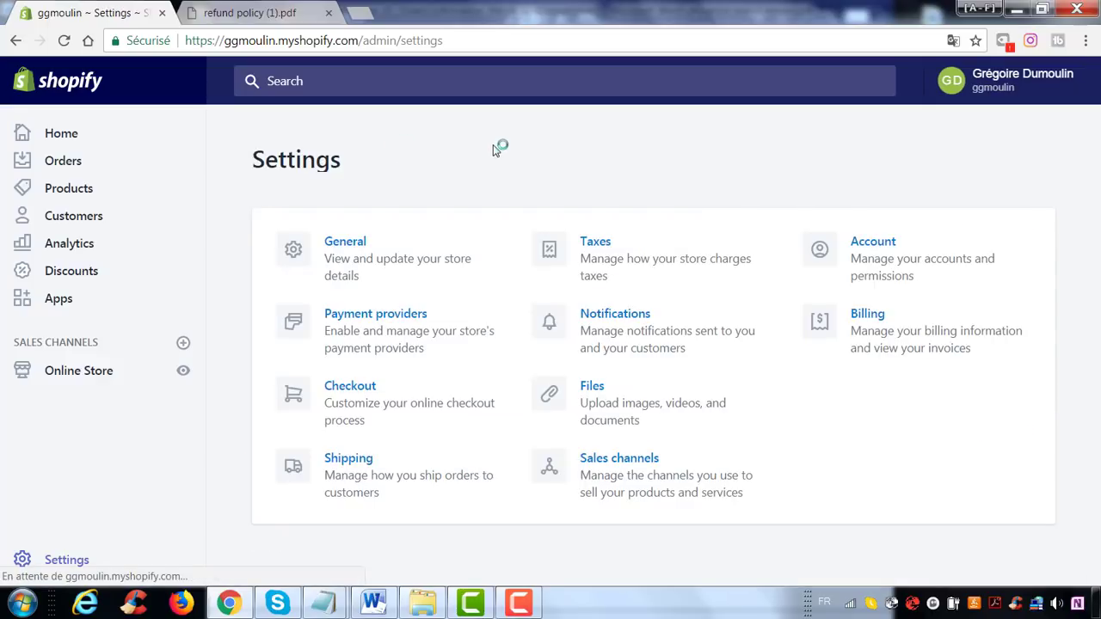
{"action": "left_click", "coordinate": [584, 268]}
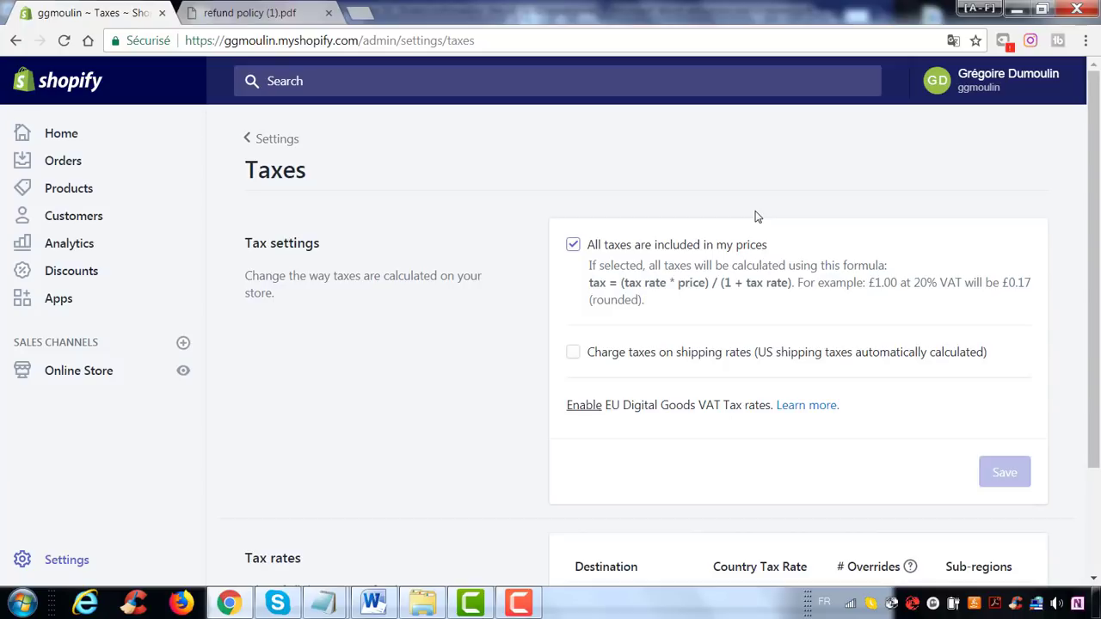
{"action": "scroll", "coordinate": [757, 216], "scroll_direction": "down", "scroll_amount": 2}
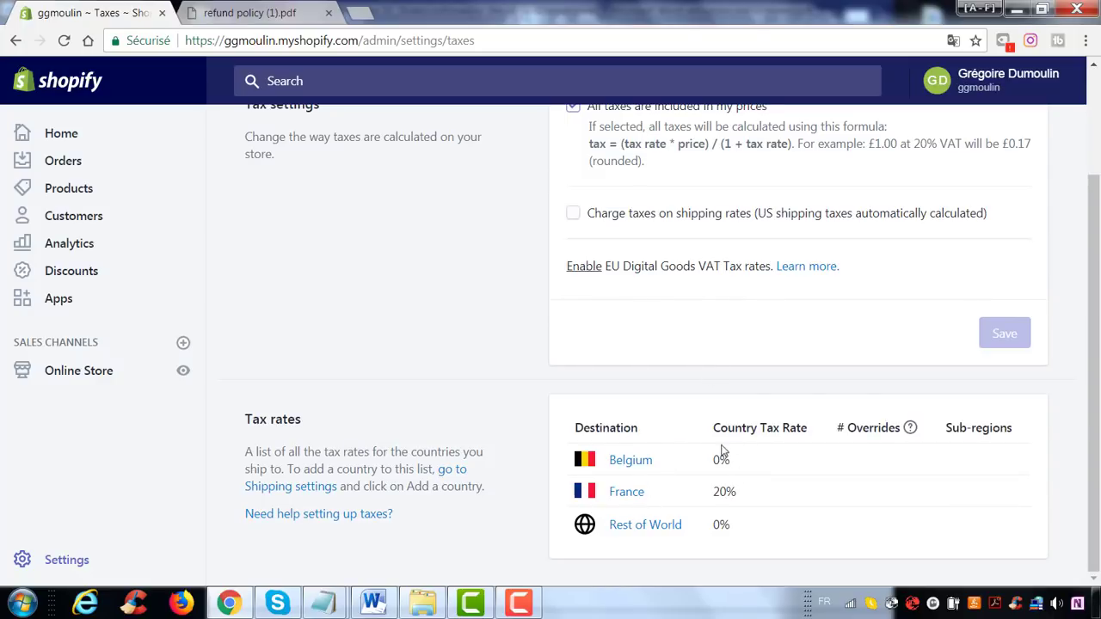
{"action": "left_click_drag", "start_coordinate": [712, 465], "coordinate": [733, 467]}
{"action": "left_click", "coordinate": [652, 434]}
{"action": "scroll", "coordinate": [640, 418], "scroll_direction": "up", "scroll_amount": 2}
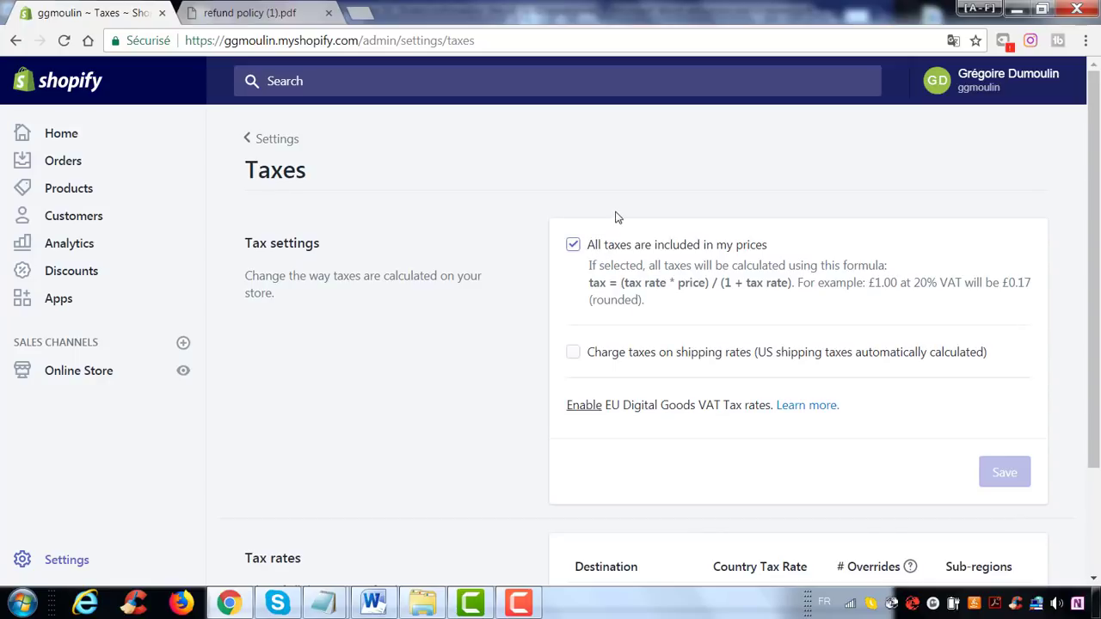
Open the notification settings and look through the order, shipping and order notification templates.
{"action": "left_click", "coordinate": [285, 146]}
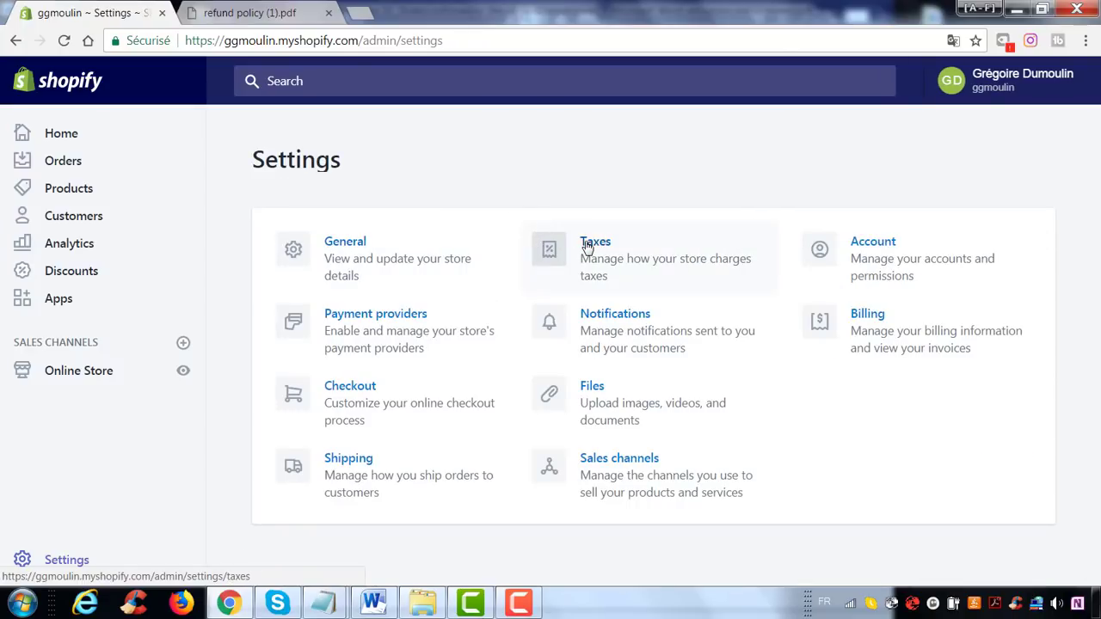
{"action": "left_click", "coordinate": [600, 327]}
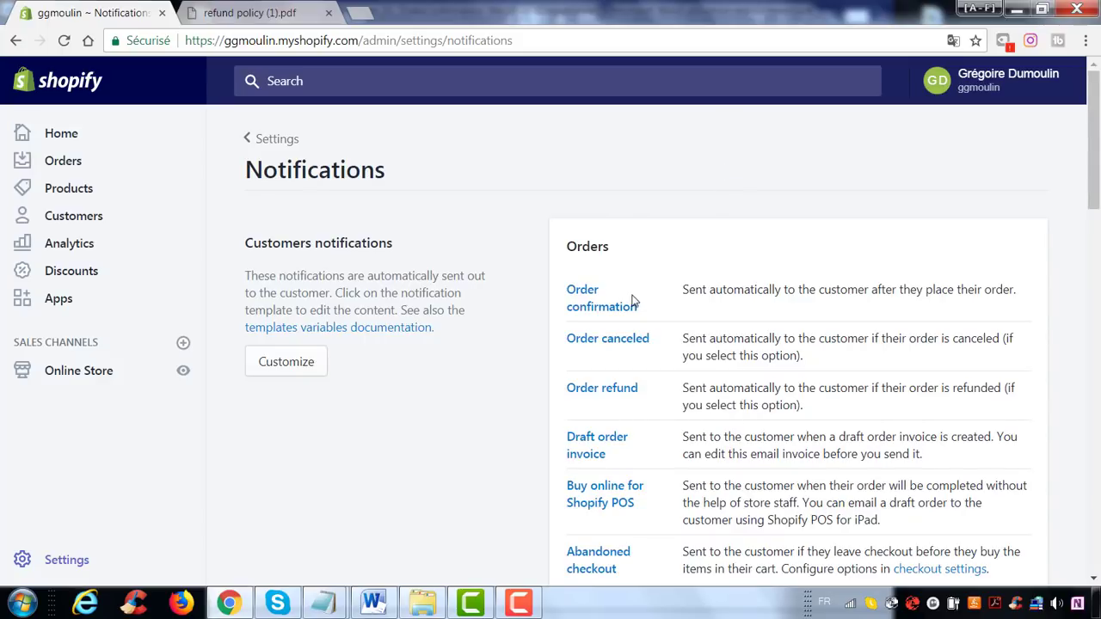
{"action": "scroll", "coordinate": [657, 283], "scroll_direction": "down", "scroll_amount": 6}
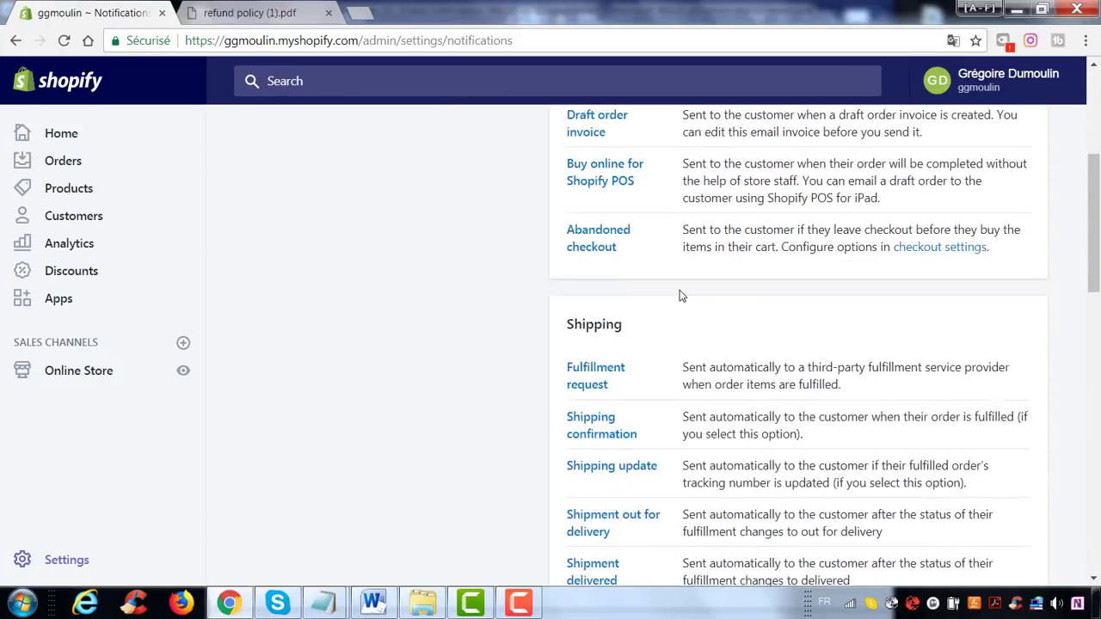
{"action": "scroll", "coordinate": [680, 296], "scroll_direction": "down", "scroll_amount": 8}
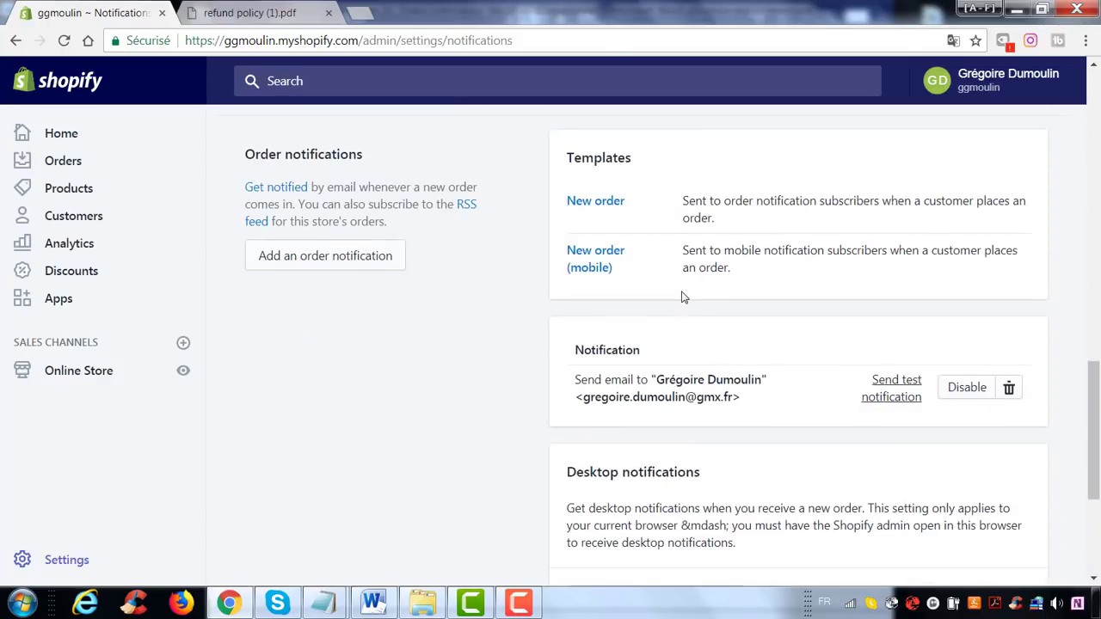
{"action": "scroll", "coordinate": [683, 294], "scroll_direction": "up", "scroll_amount": 15}
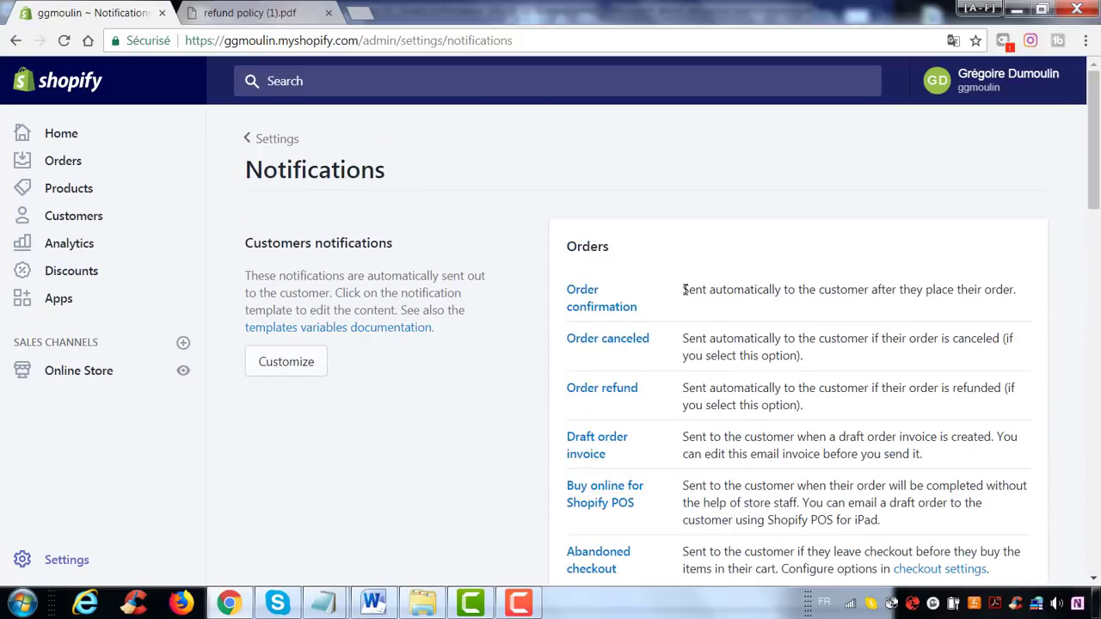
{"action": "scroll", "coordinate": [686, 290], "scroll_direction": "down", "scroll_amount": 3}
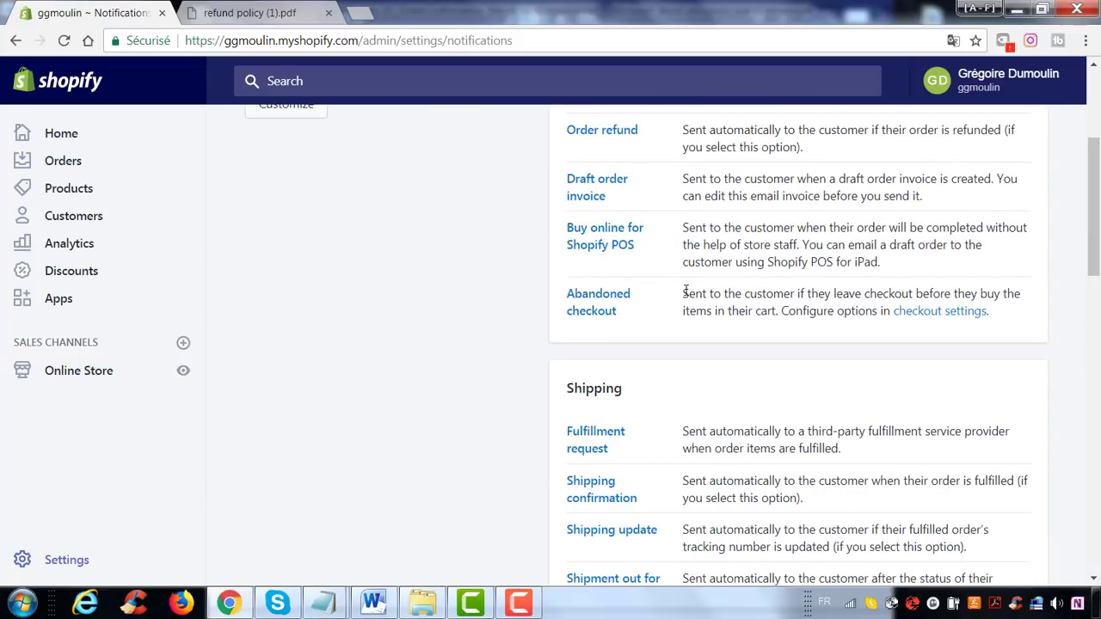
{"action": "scroll", "coordinate": [685, 294], "scroll_direction": "up", "scroll_amount": 3}
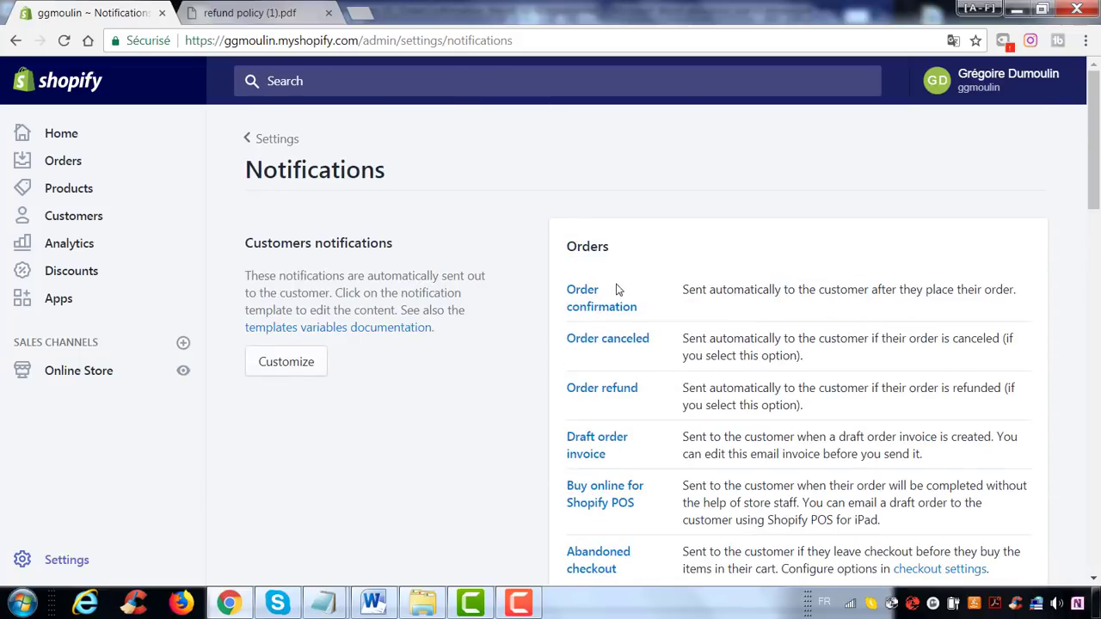
Open the Order confirmation email template and compare it with the French translation in the Word document Traduc_Notification_01_OrderConfirmation.
{"action": "left_click", "coordinate": [579, 303]}
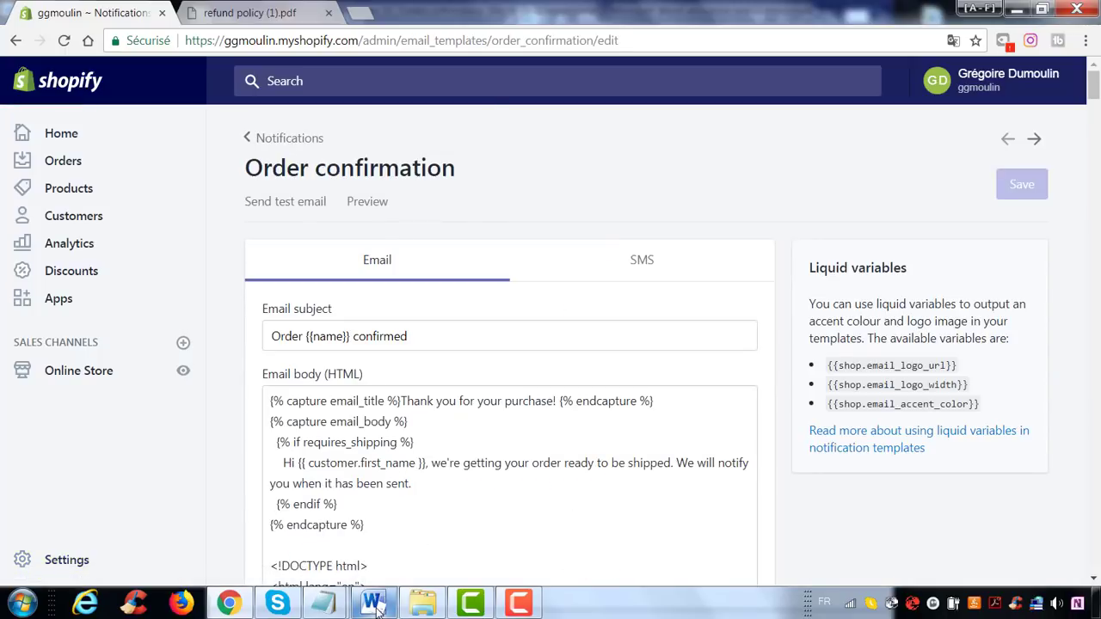
{"action": "mouse_move", "coordinate": [376, 606]}
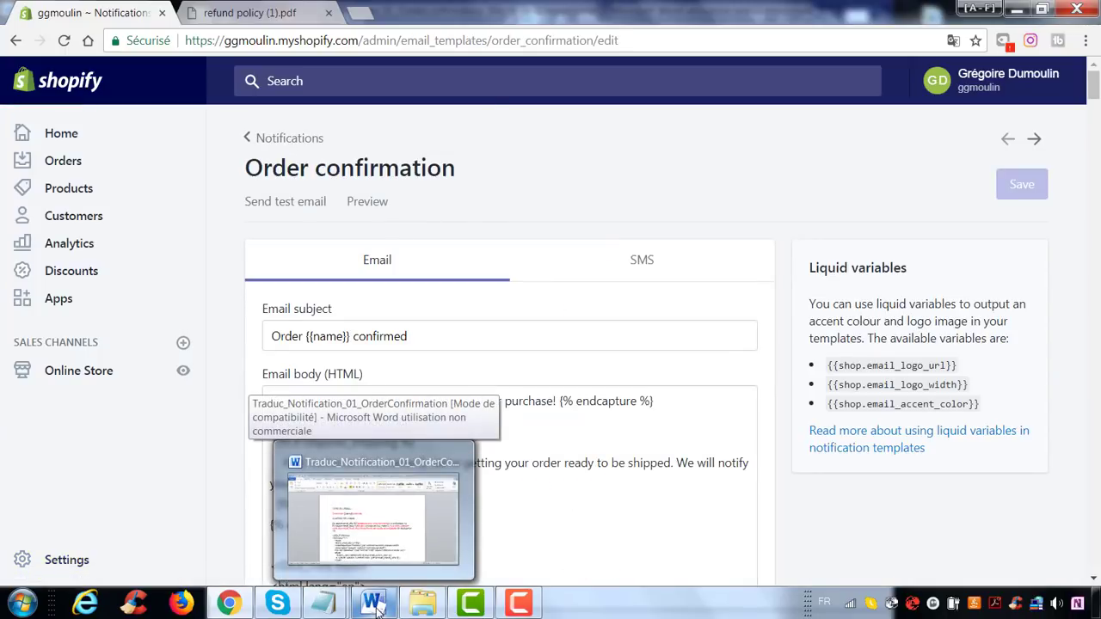
{"action": "left_click", "coordinate": [376, 605]}
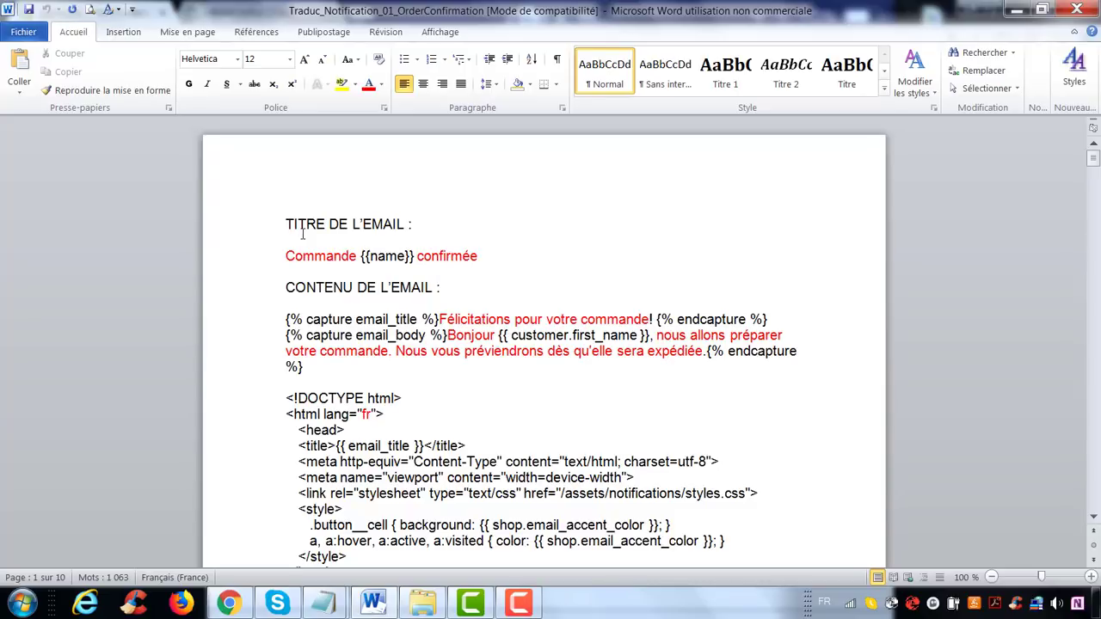
{"action": "left_click", "coordinate": [373, 605]}
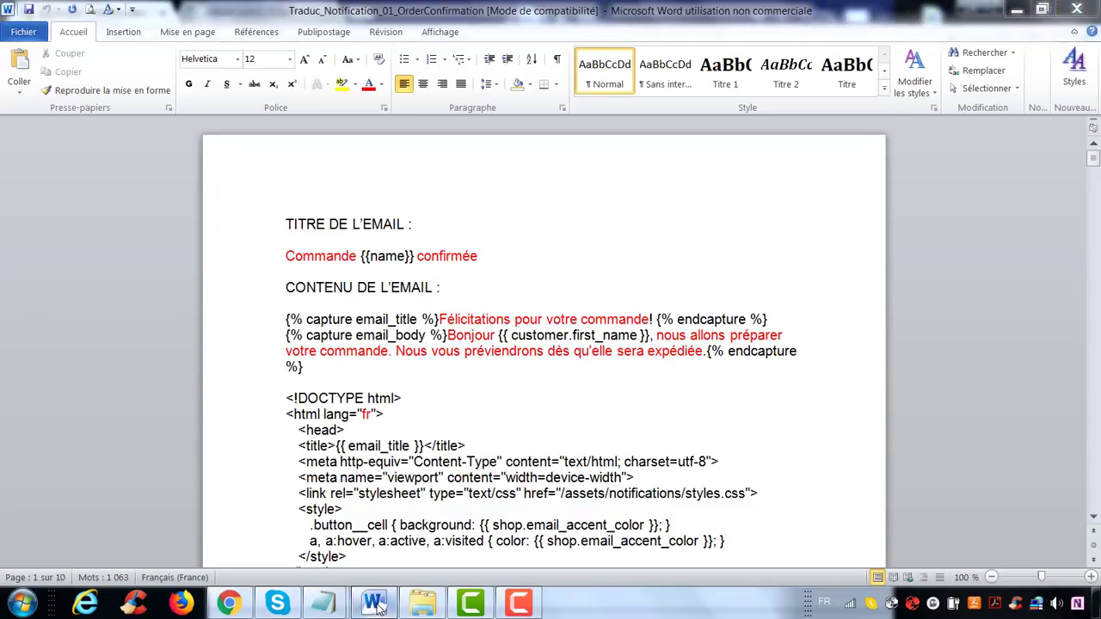
{"action": "scroll", "coordinate": [476, 363], "scroll_direction": "down", "scroll_amount": 1}
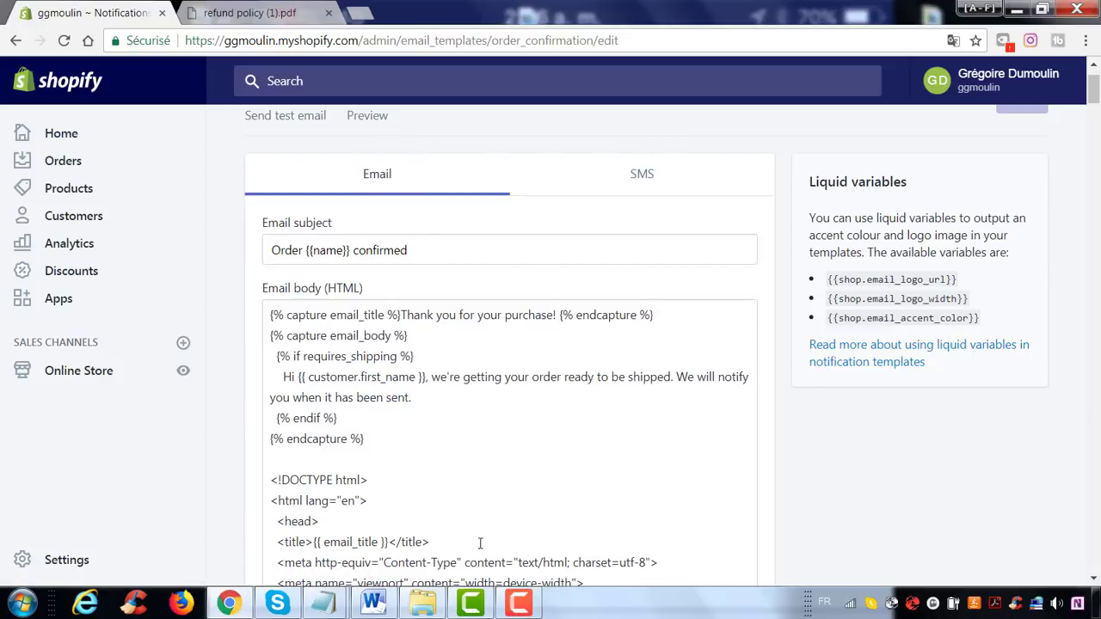
{"action": "left_click", "coordinate": [373, 605]}
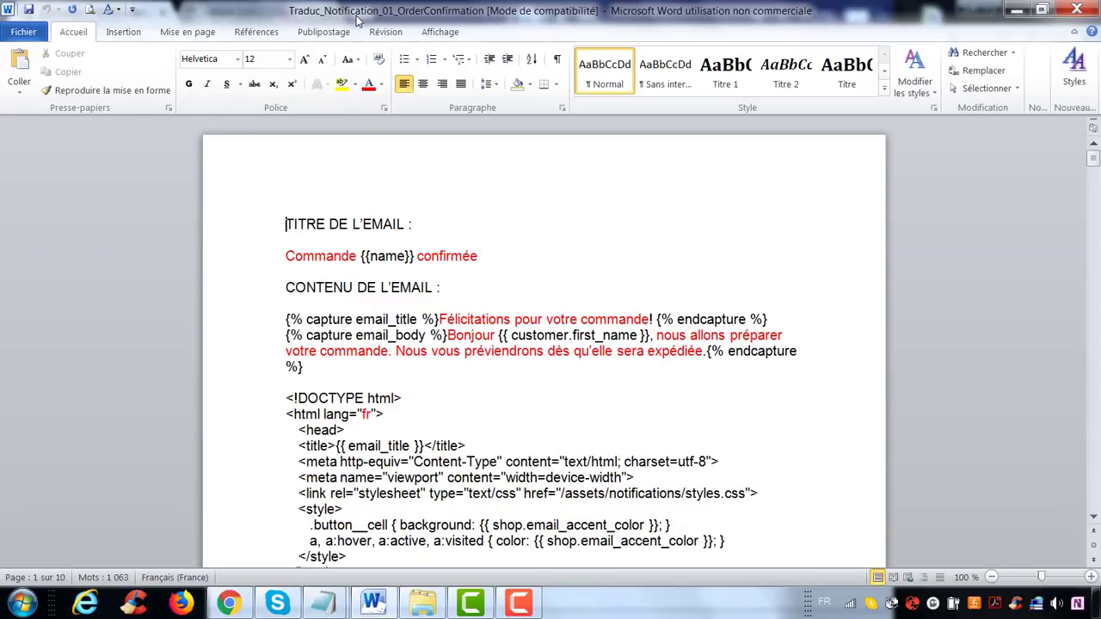
{"action": "left_click", "coordinate": [370, 607]}
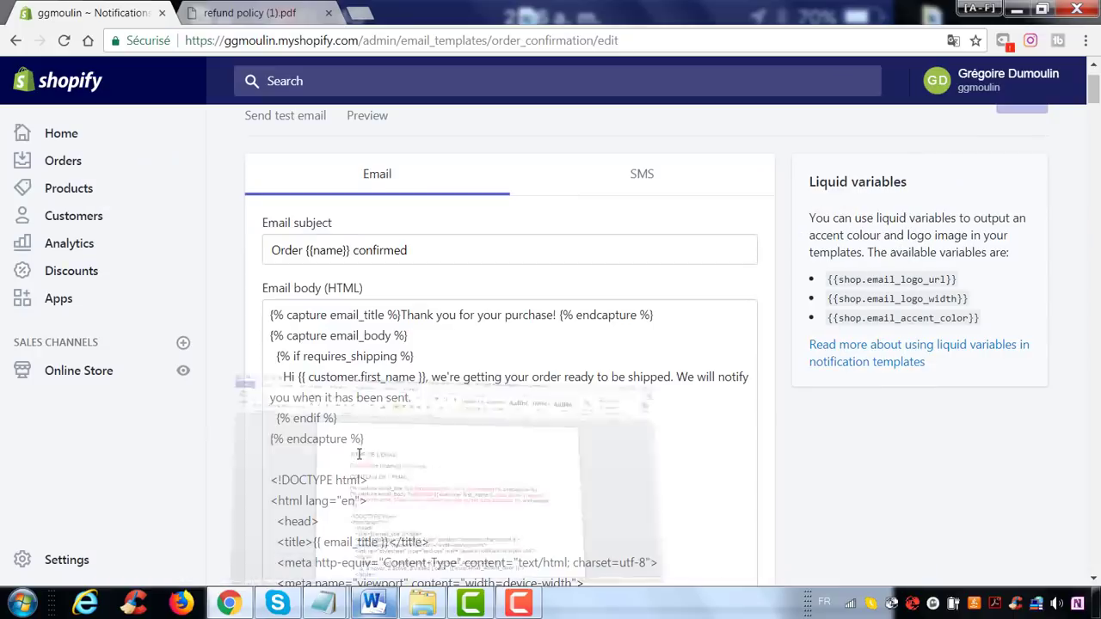
Go back to the notifications list and reopen the Order confirmation template.
{"action": "scroll", "coordinate": [258, 204], "scroll_direction": "up", "scroll_amount": 1}
{"action": "left_click", "coordinate": [269, 143]}
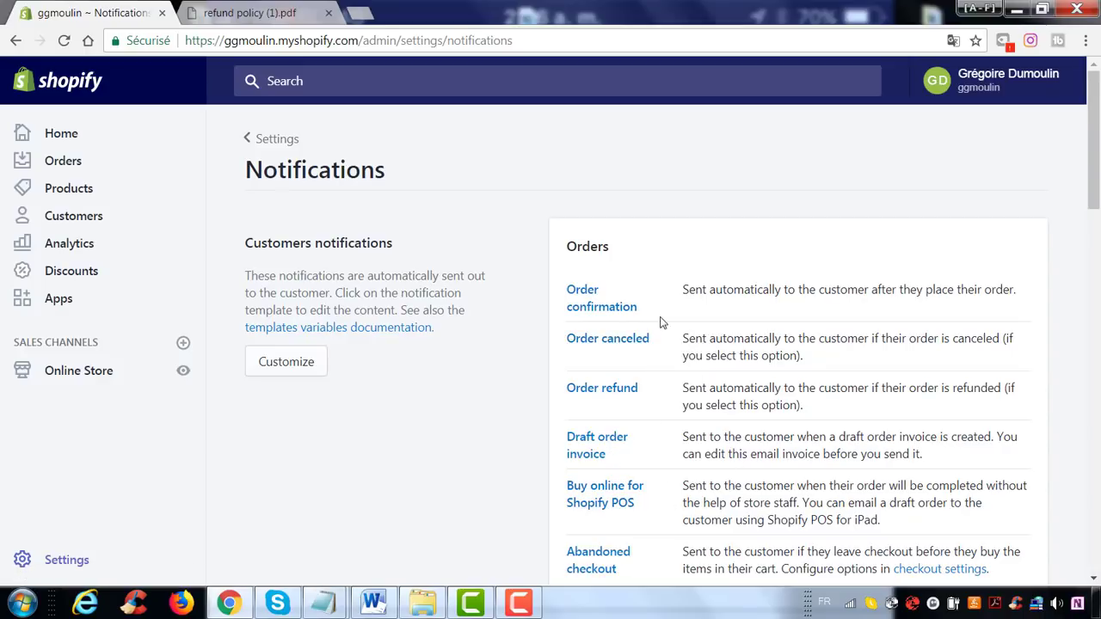
{"action": "left_click", "coordinate": [586, 310]}
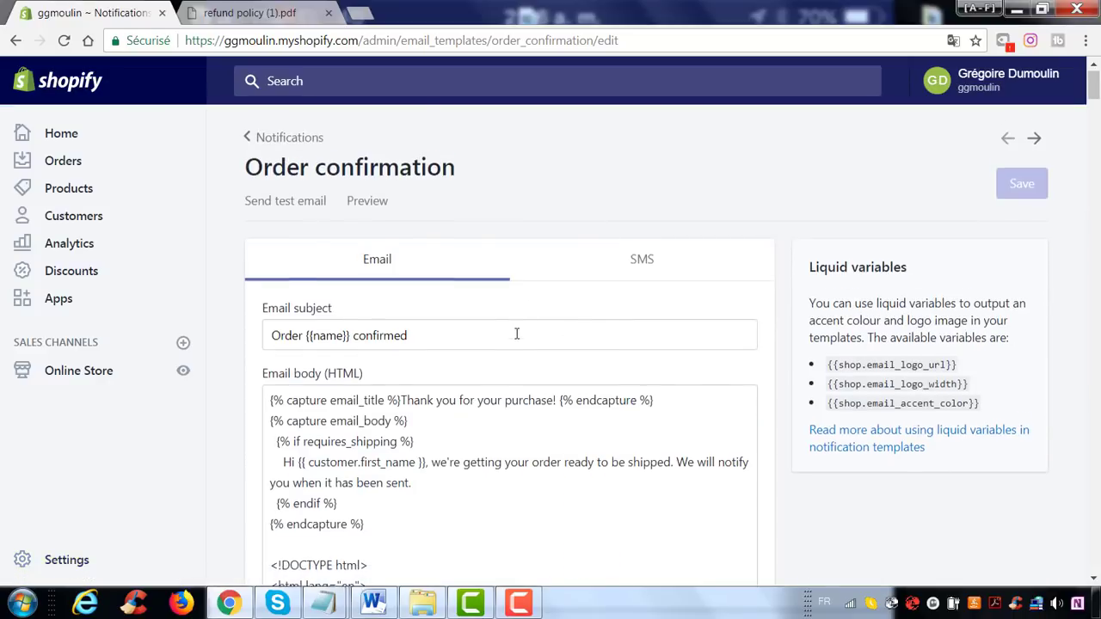
Replace the Order confirmation email subject with "Commande {{name}} confirmée", copied from the Word document Traduc_Notification_01_OrderConfirmation.
{"action": "scroll", "coordinate": [517, 334], "scroll_direction": "down", "scroll_amount": 2}
{"action": "scroll", "coordinate": [470, 273], "scroll_direction": "up", "scroll_amount": 1}
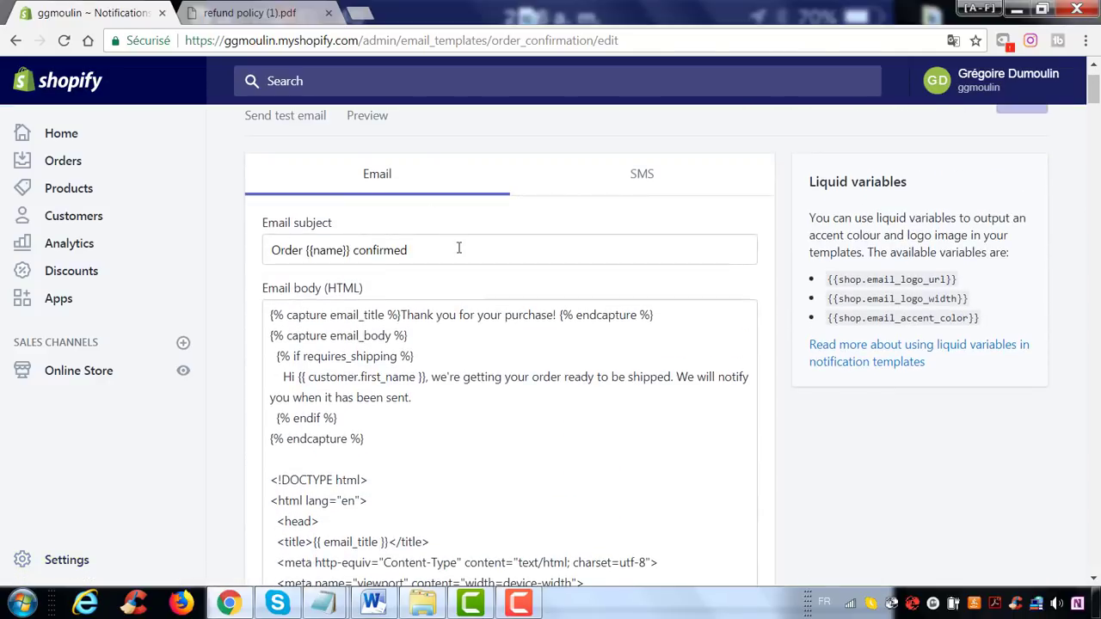
{"action": "left_click_drag", "start_coordinate": [458, 248], "coordinate": [133, 249]}
{"action": "key", "text": "BackSpace"}
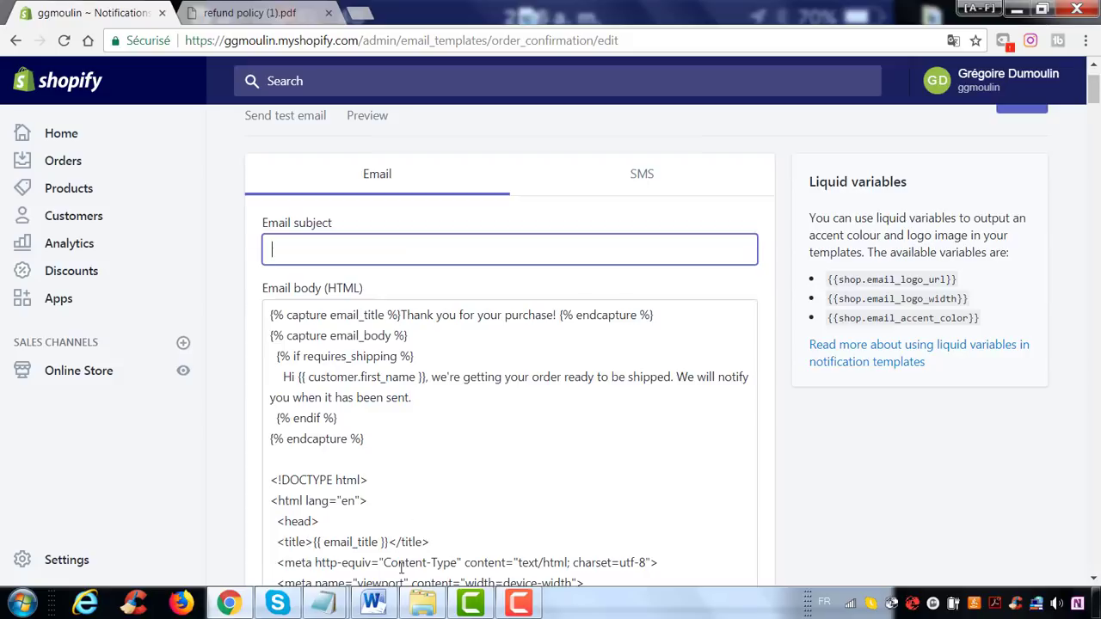
{"action": "left_click", "coordinate": [374, 602]}
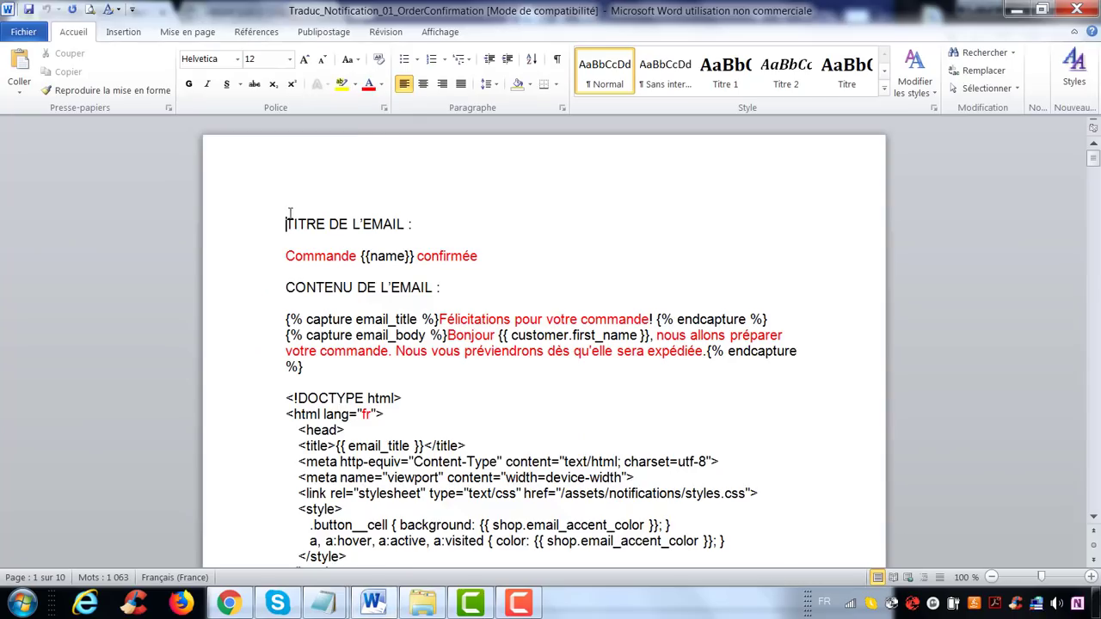
{"action": "left_click_drag", "start_coordinate": [478, 256], "coordinate": [287, 257]}
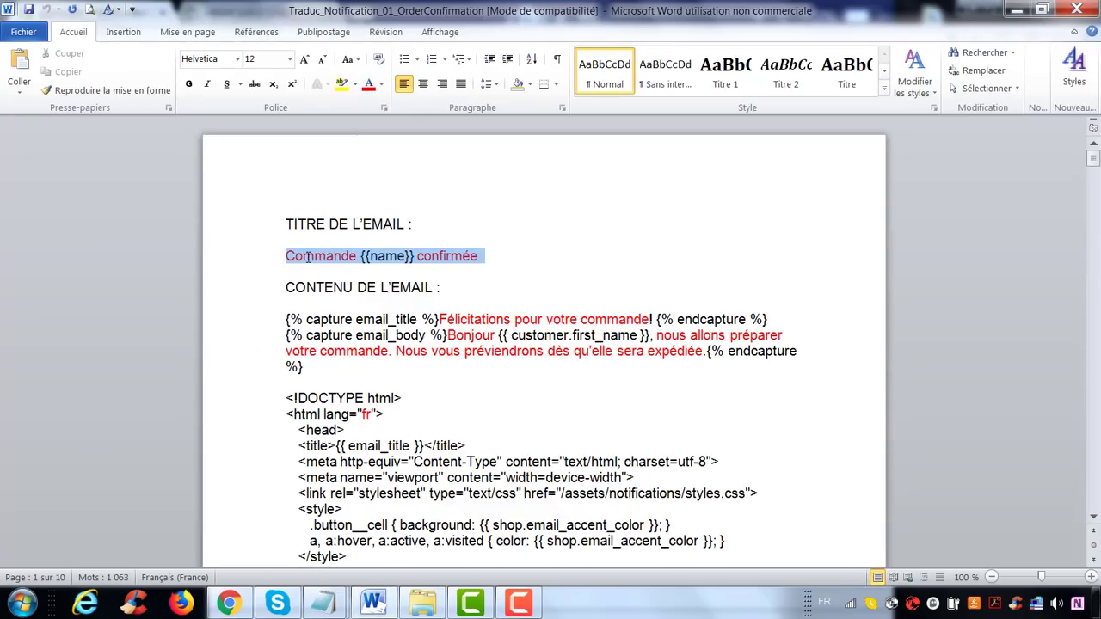
{"action": "right_click", "coordinate": [308, 256]}
{"action": "left_click", "coordinate": [349, 291]}
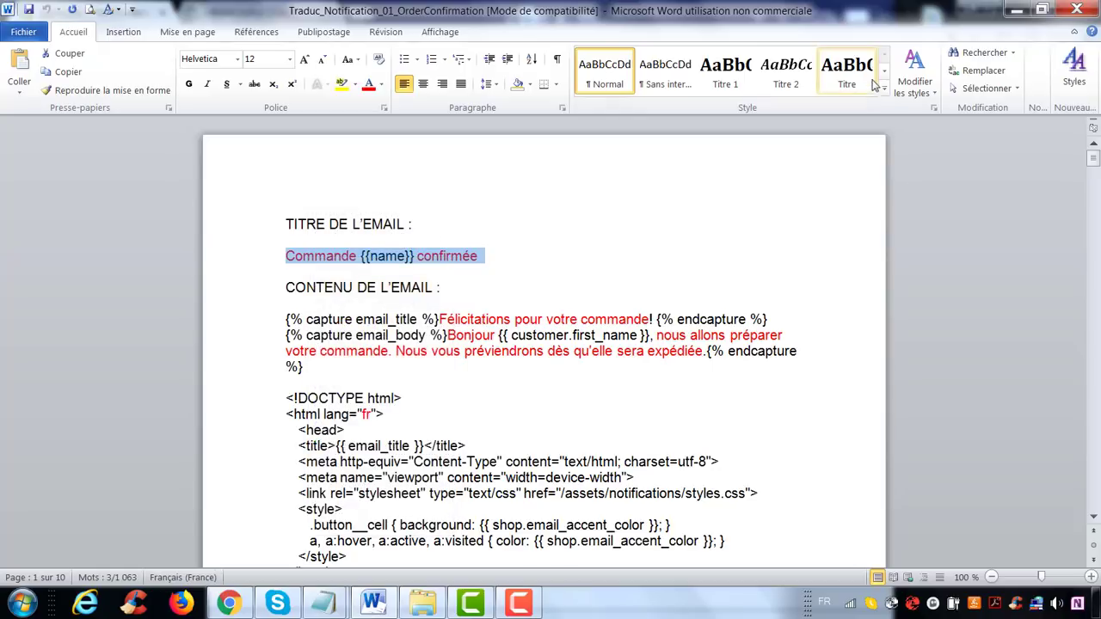
{"action": "left_click", "coordinate": [229, 602]}
{"action": "right_click", "coordinate": [561, 250]}
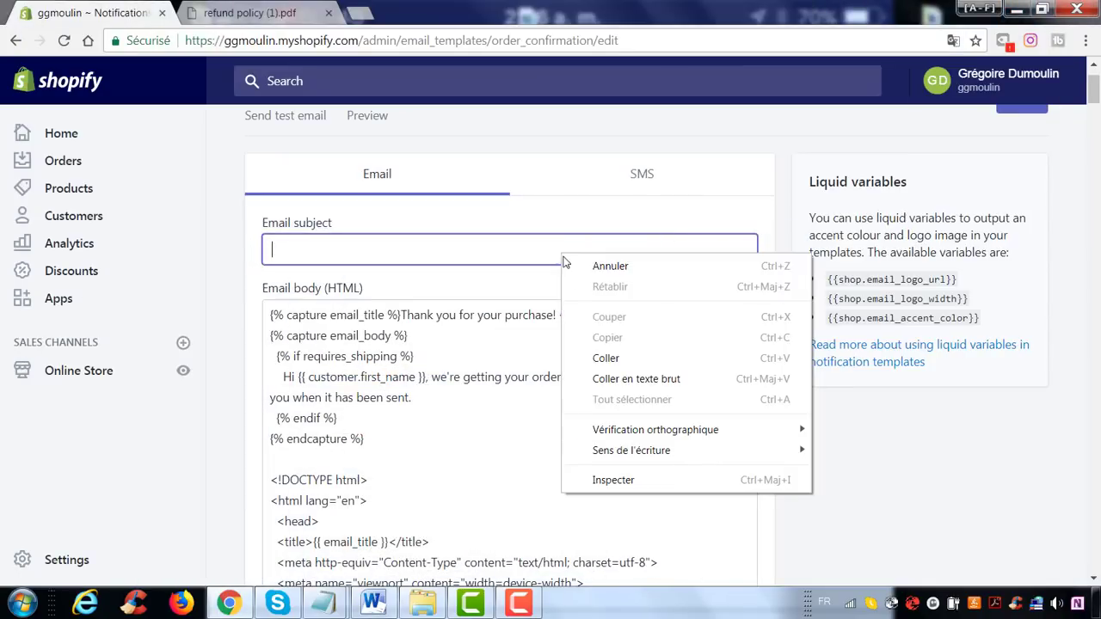
{"action": "left_click", "coordinate": [611, 358]}
Replace the whole Order confirmation HTML email body with the French version copied from the Word document's "CONTENU DE L'EMAIL" section.
{"action": "right_click", "coordinate": [511, 406]}
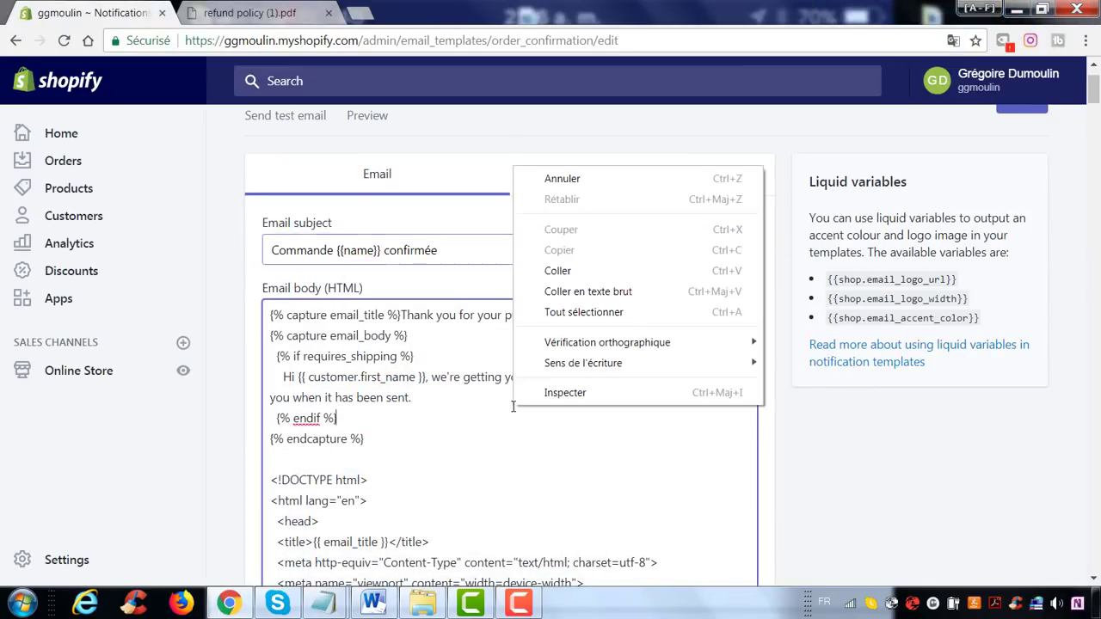
{"action": "left_click", "coordinate": [585, 316]}
{"action": "key", "text": "Delete"}
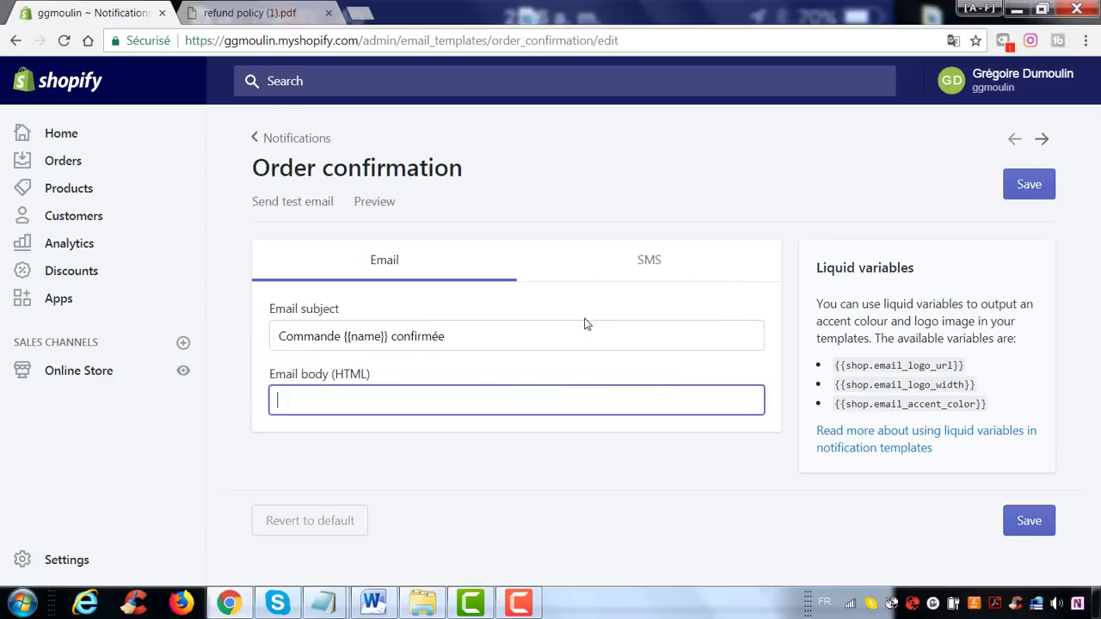
{"action": "left_click", "coordinate": [389, 604]}
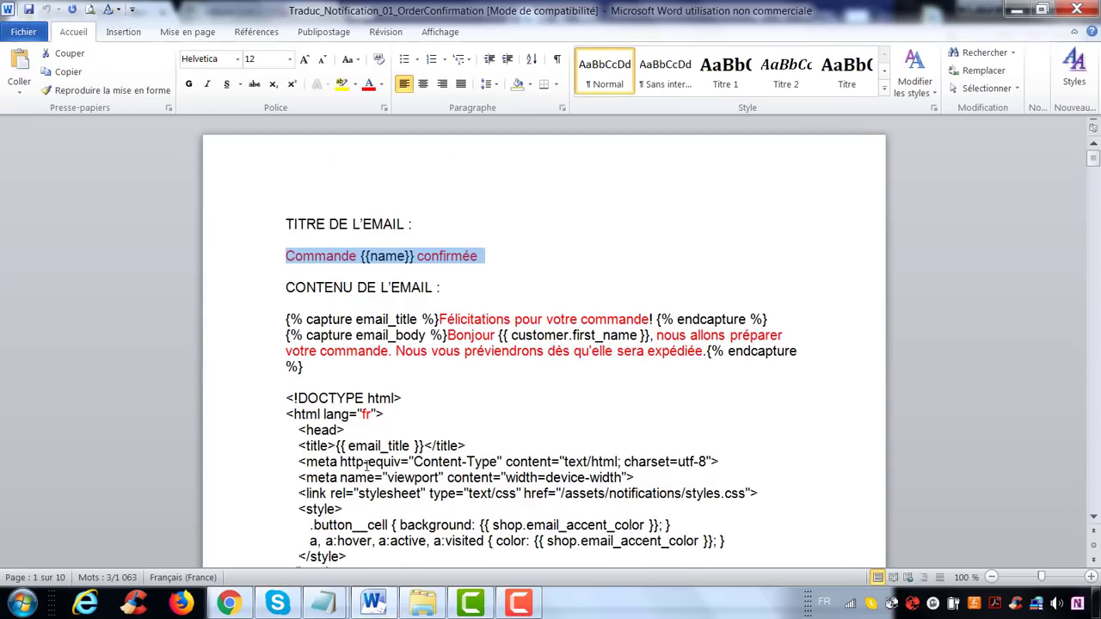
{"action": "left_click_drag", "start_coordinate": [286, 319], "coordinate": [478, 433]}
{"action": "scroll", "coordinate": [478, 432], "scroll_direction": "up", "scroll_amount": 5}
{"action": "right_click", "coordinate": [320, 362]}
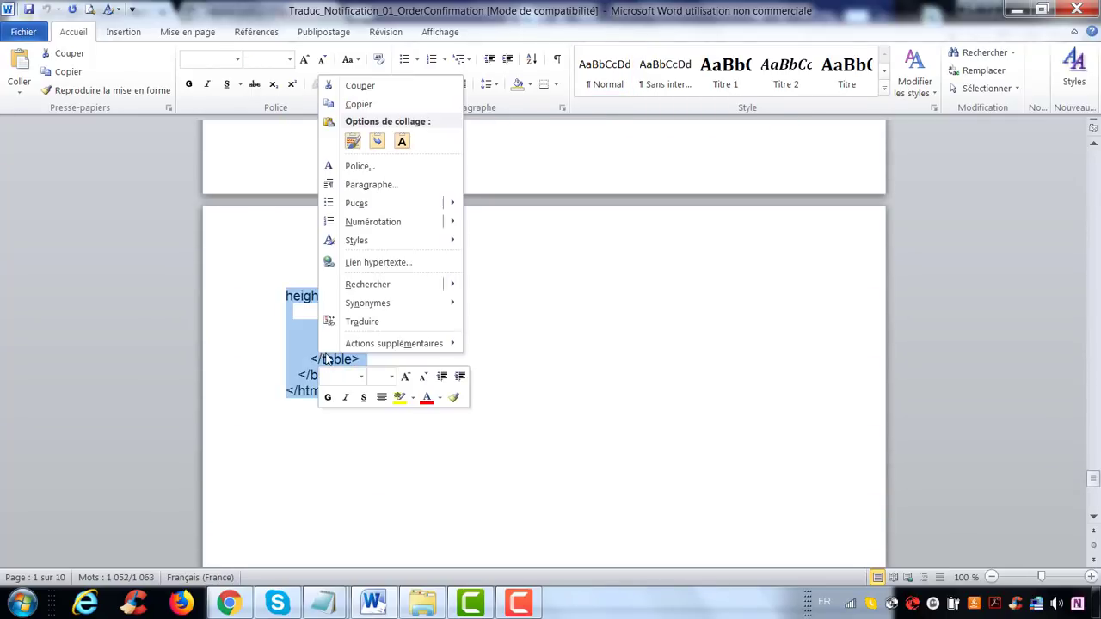
{"action": "left_click", "coordinate": [364, 109]}
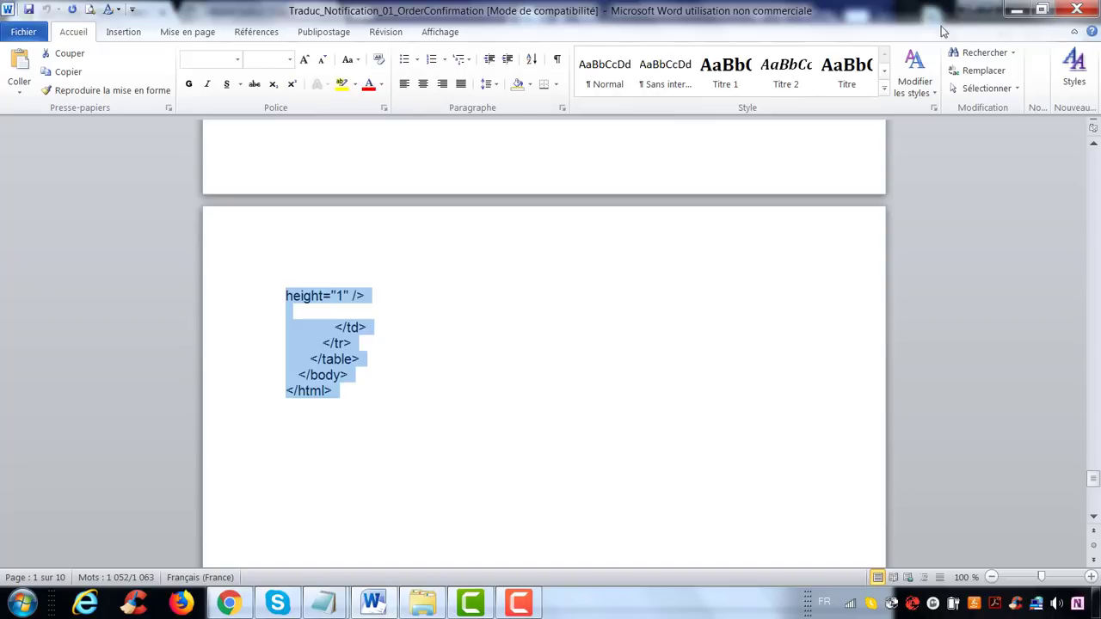
{"action": "left_click", "coordinate": [1016, 10]}
{"action": "right_click", "coordinate": [471, 394]}
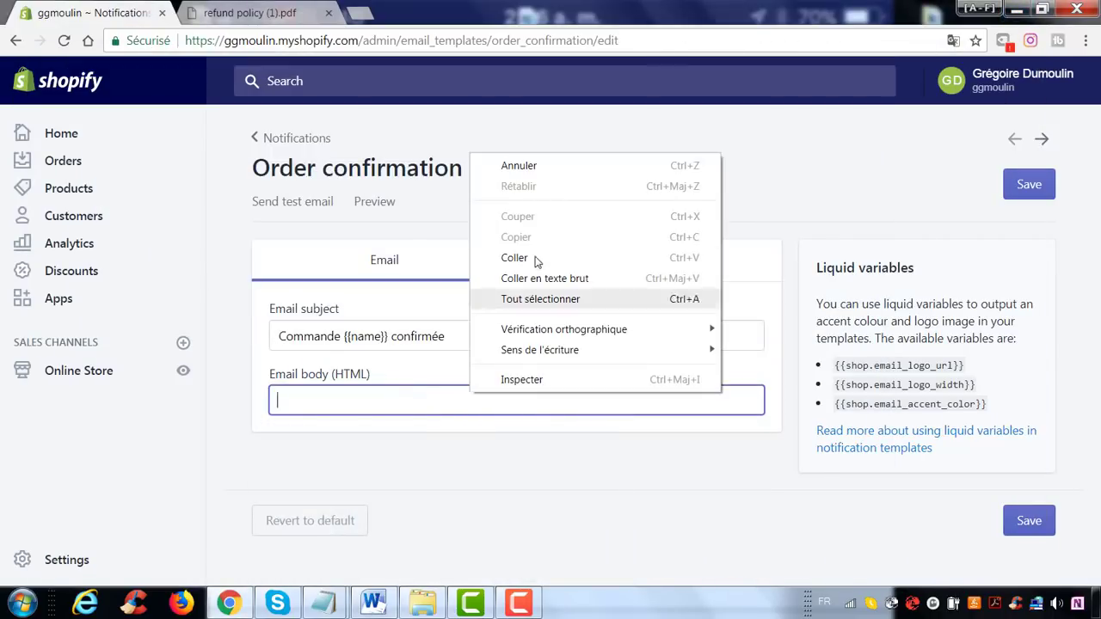
{"action": "left_click", "coordinate": [536, 257]}
Preview the French Order confirmation email from its heading down to the footer, and save the template.
{"action": "scroll", "coordinate": [768, 435], "scroll_direction": "up", "scroll_amount": 15}
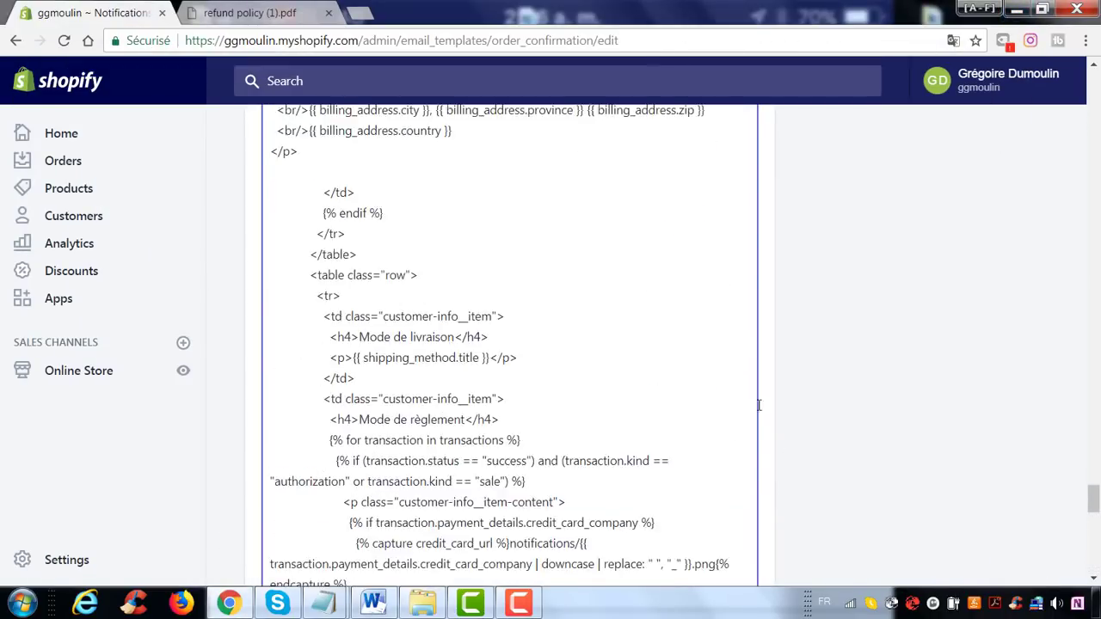
{"action": "scroll", "coordinate": [1074, 393], "scroll_direction": "up", "scroll_amount": 15}
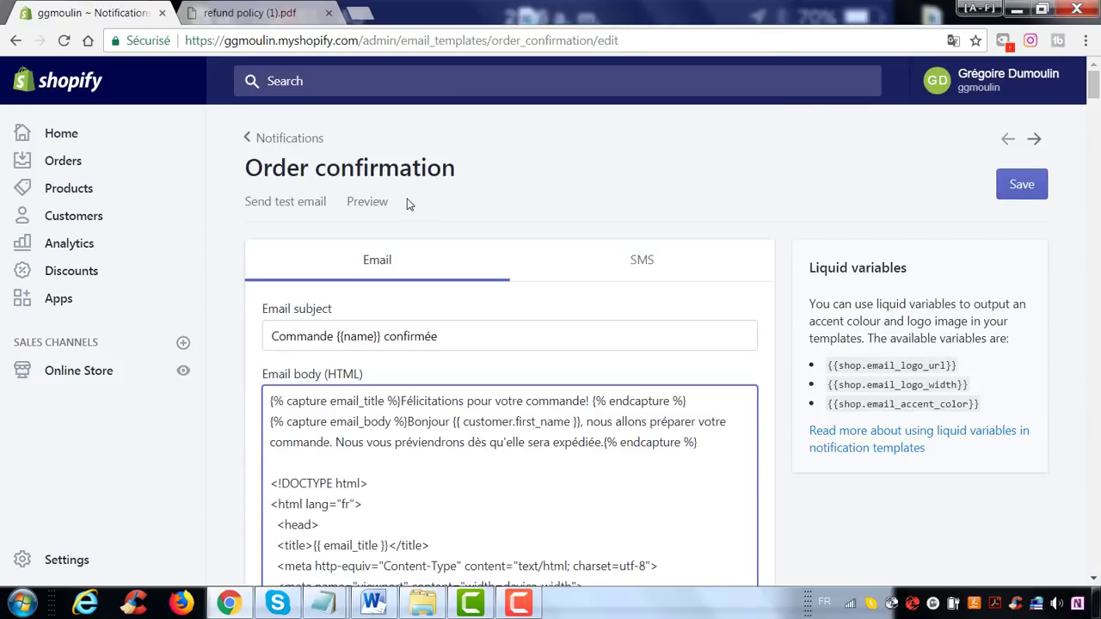
{"action": "left_click", "coordinate": [373, 203]}
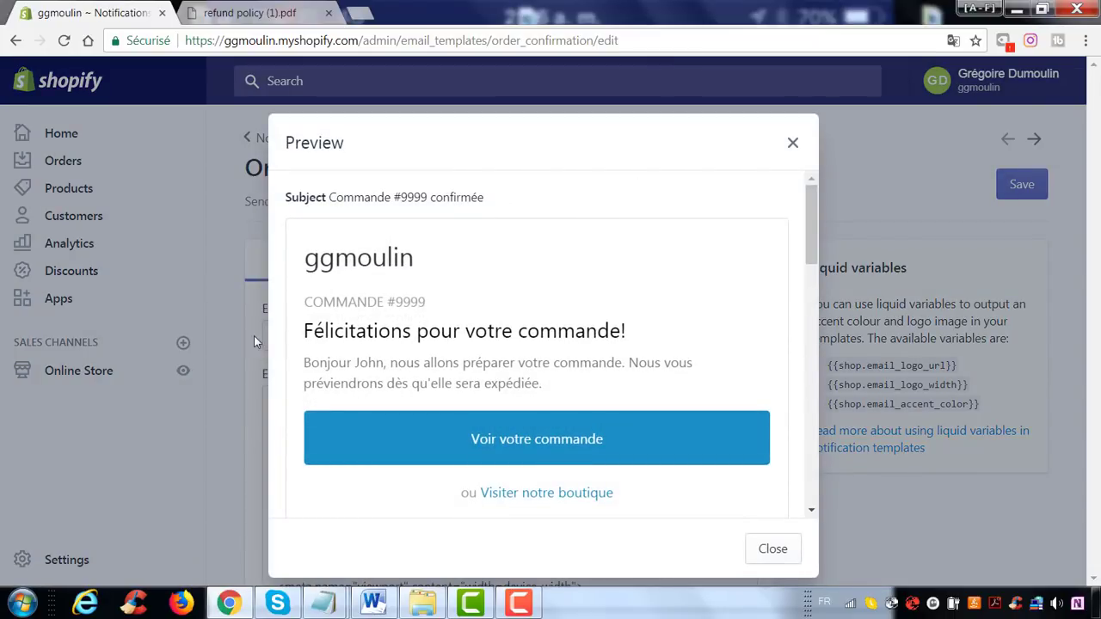
{"action": "scroll", "coordinate": [437, 359], "scroll_direction": "down", "scroll_amount": 3}
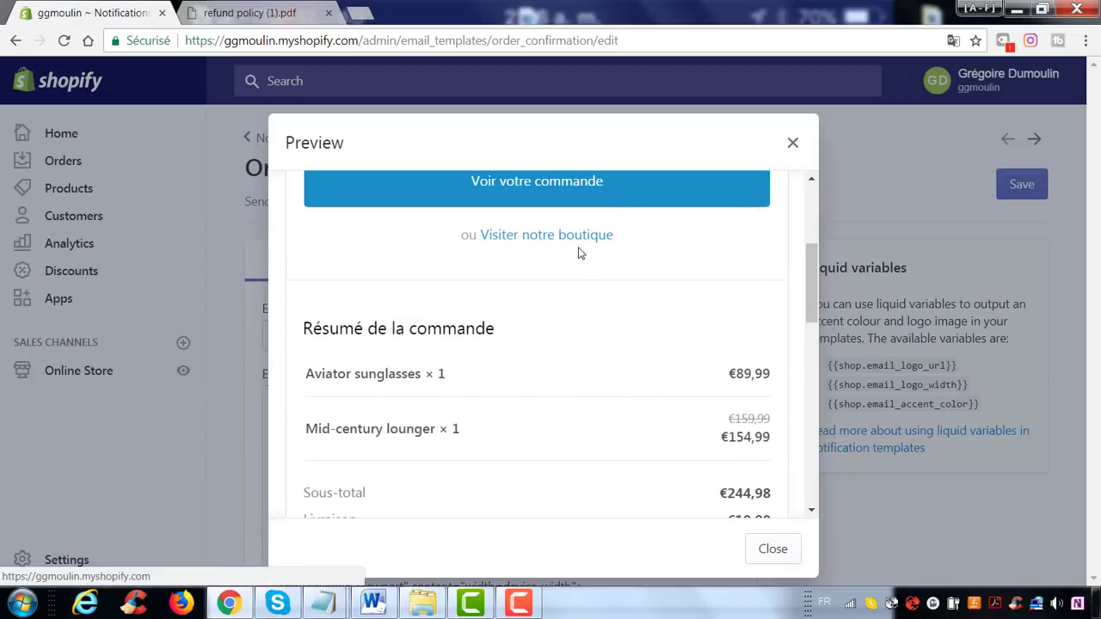
{"action": "scroll", "coordinate": [474, 263], "scroll_direction": "down", "scroll_amount": 2}
{"action": "scroll", "coordinate": [367, 364], "scroll_direction": "down", "scroll_amount": 1}
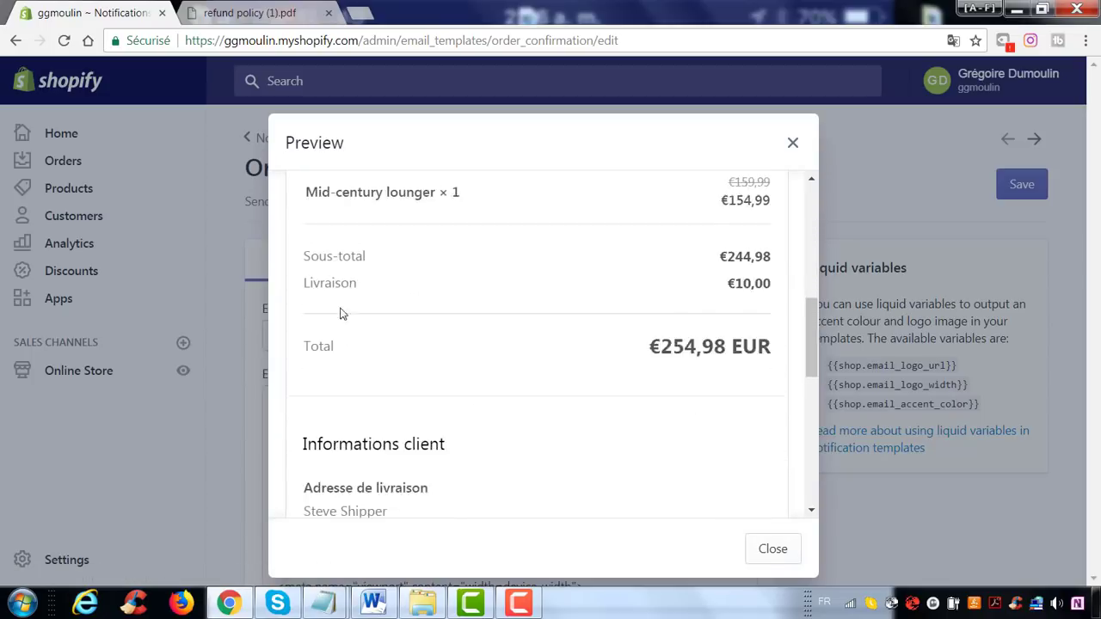
{"action": "scroll", "coordinate": [404, 376], "scroll_direction": "down", "scroll_amount": 6}
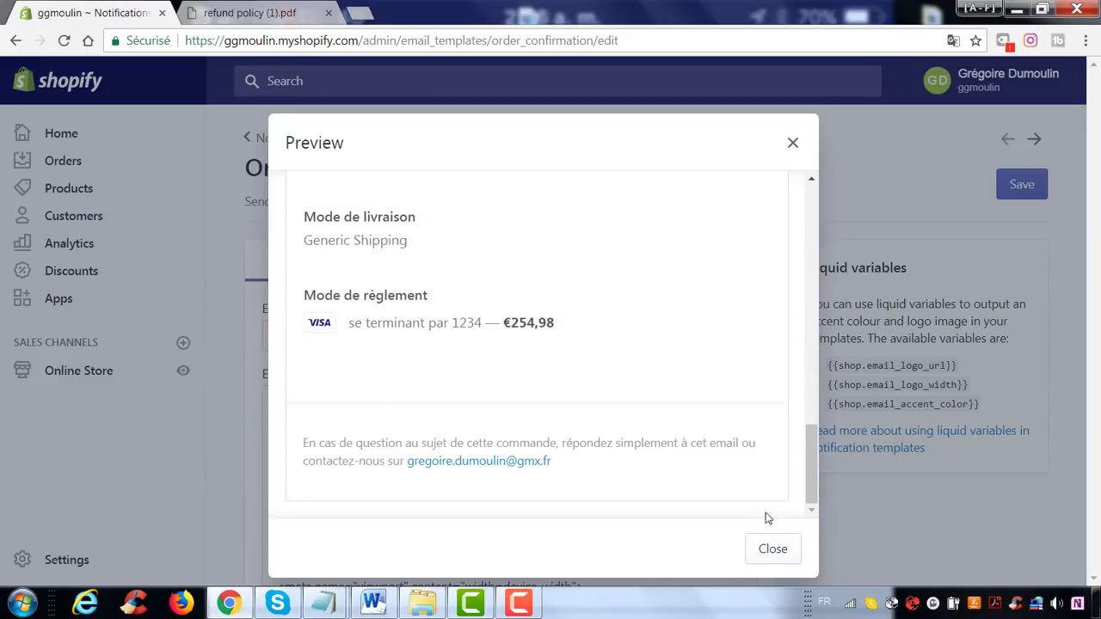
{"action": "left_click", "coordinate": [779, 554]}
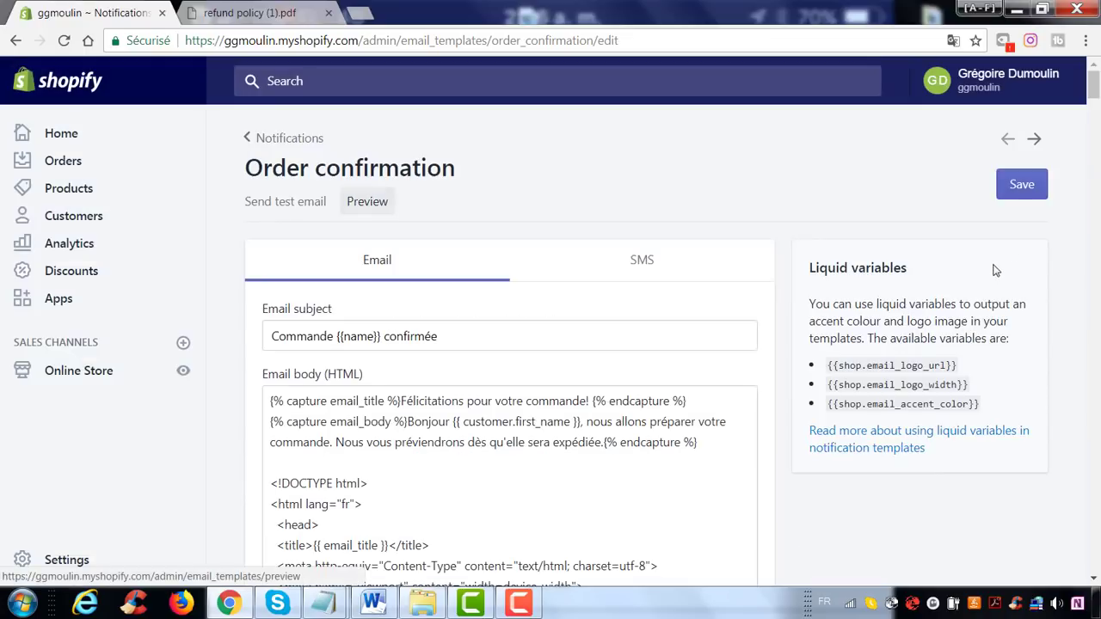
{"action": "left_click", "coordinate": [1035, 197]}
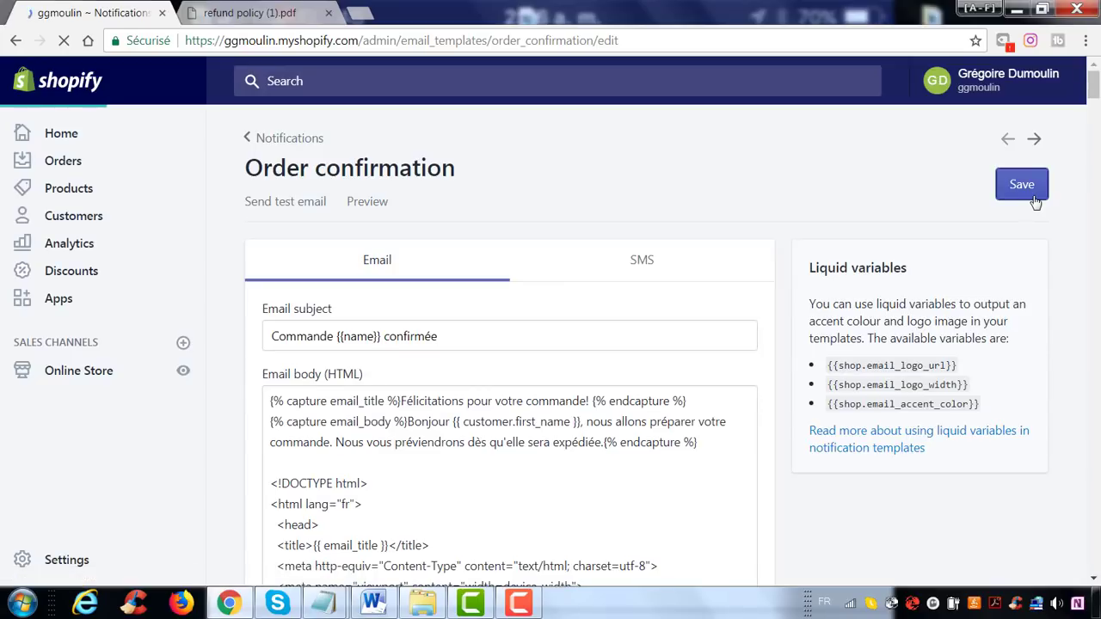
Open the Order canceled template from the notifications list, preview its email and look through its HTML body.
{"action": "left_click", "coordinate": [280, 140]}
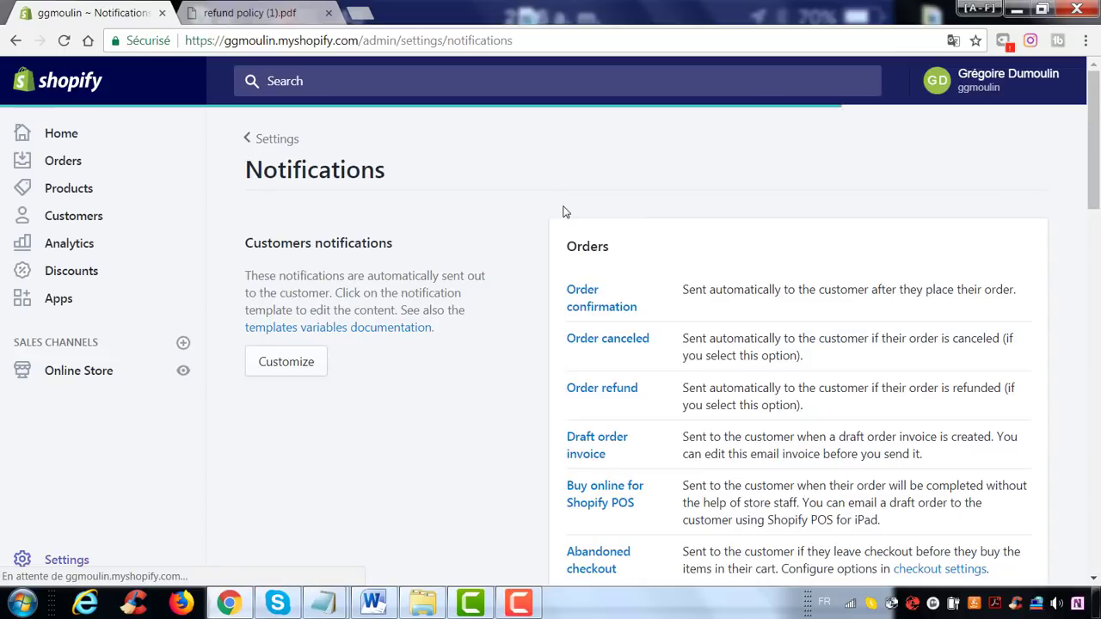
{"action": "left_click", "coordinate": [621, 348]}
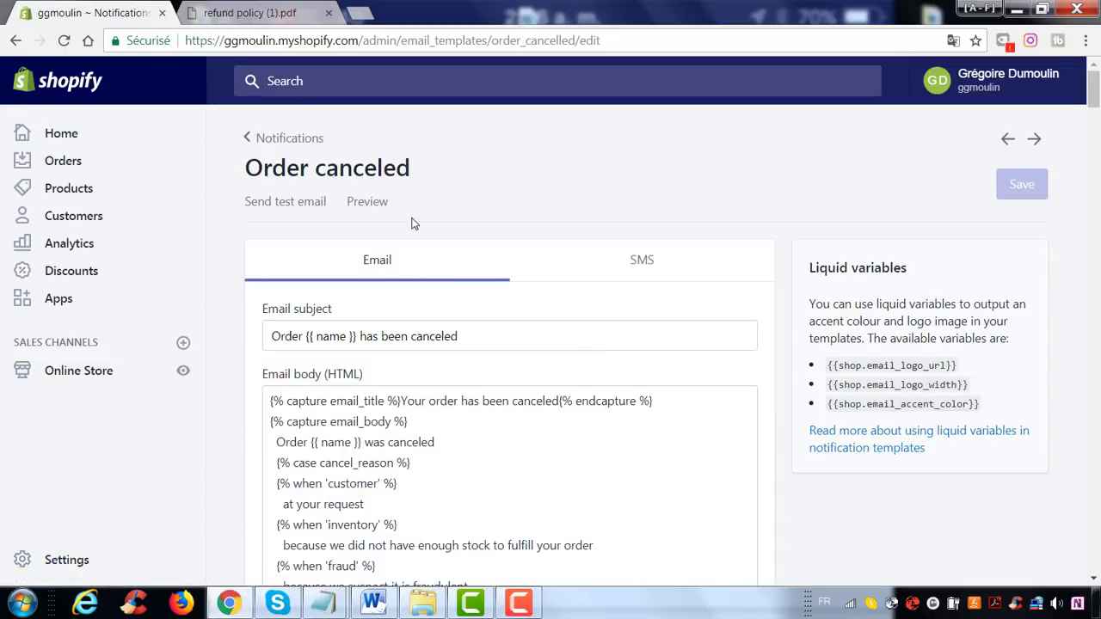
{"action": "left_click", "coordinate": [369, 202]}
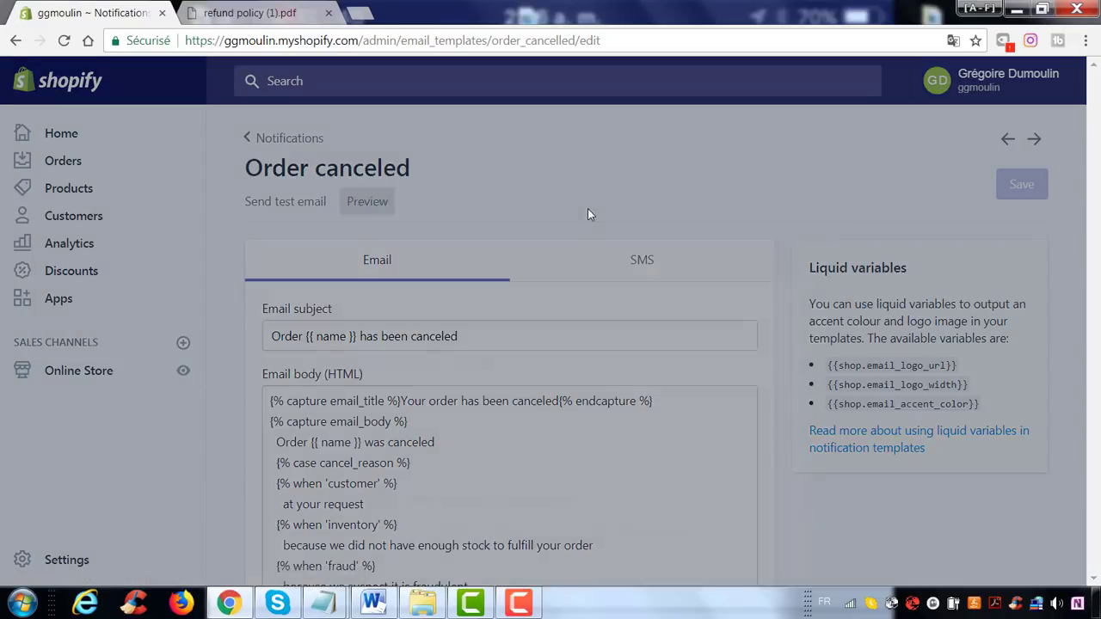
{"action": "scroll", "coordinate": [413, 303], "scroll_direction": "down", "scroll_amount": 2}
{"action": "scroll", "coordinate": [401, 313], "scroll_direction": "down", "scroll_amount": 6}
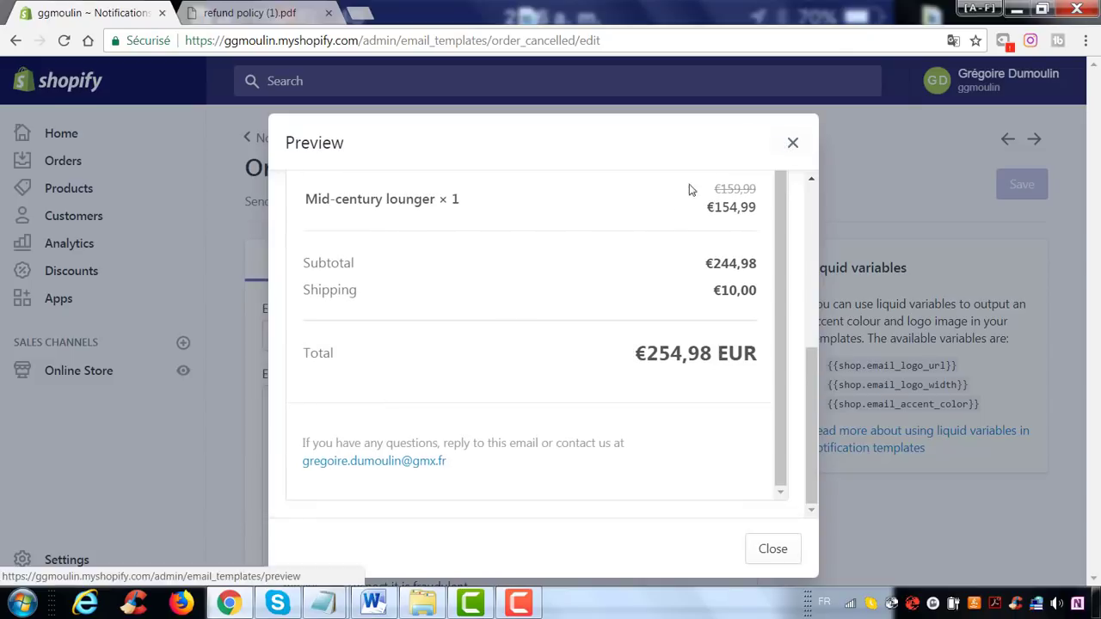
{"action": "left_click", "coordinate": [792, 144]}
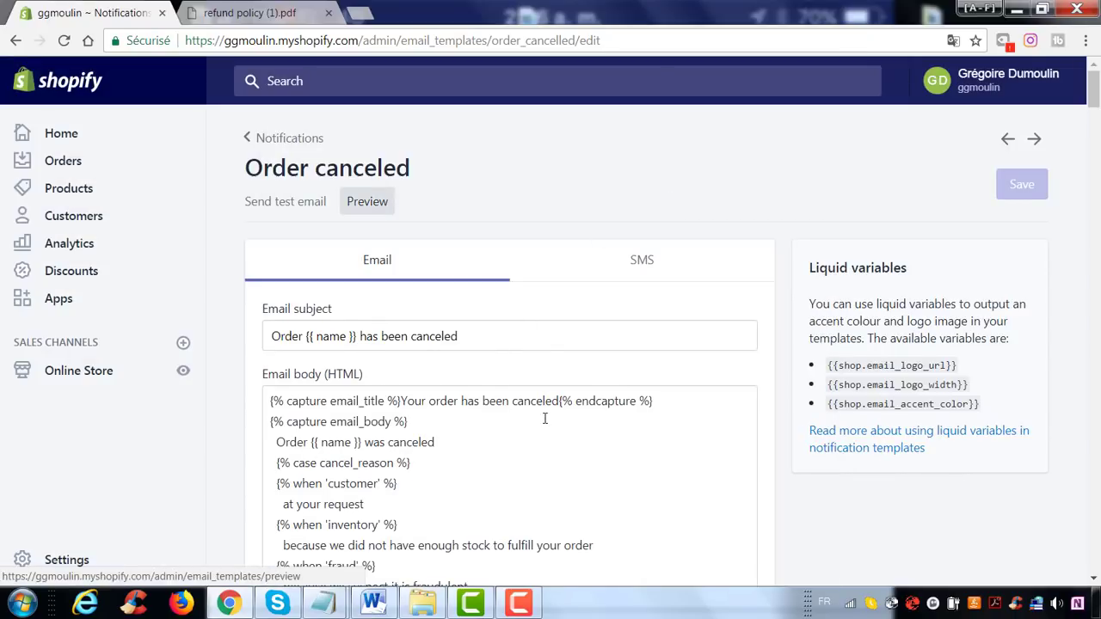
{"action": "scroll", "coordinate": [545, 419], "scroll_direction": "down", "scroll_amount": 6}
{"action": "scroll", "coordinate": [831, 413], "scroll_direction": "up", "scroll_amount": 8}
Return to the notifications list and review the customer templates, order notifications, desktop notifications and webhooks sections.
{"action": "left_click", "coordinate": [264, 139]}
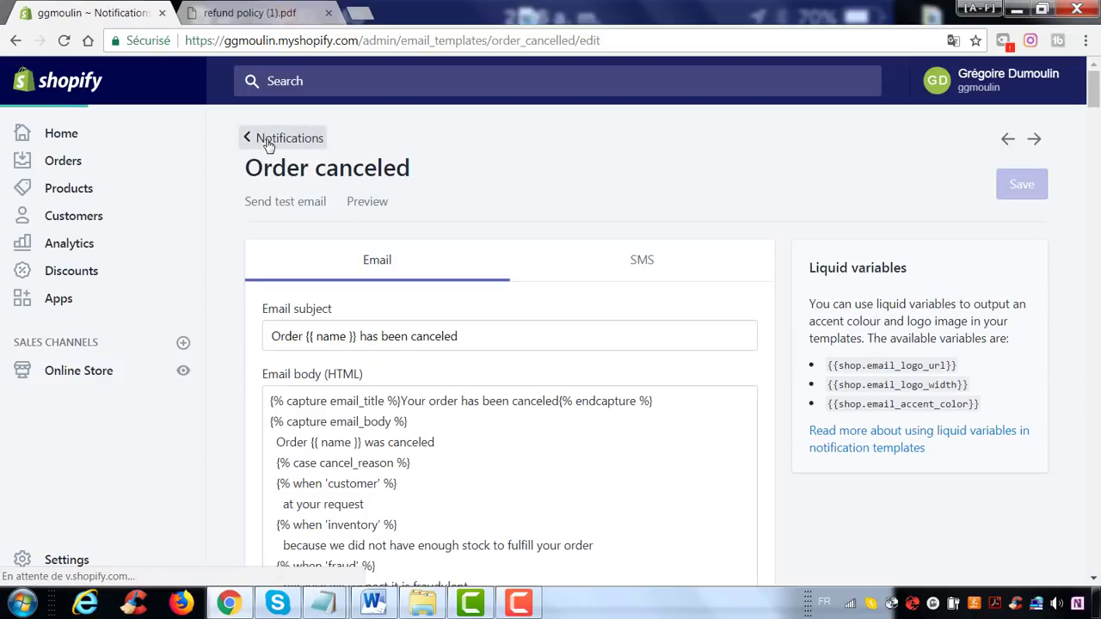
{"action": "scroll", "coordinate": [663, 305], "scroll_direction": "down", "scroll_amount": 11}
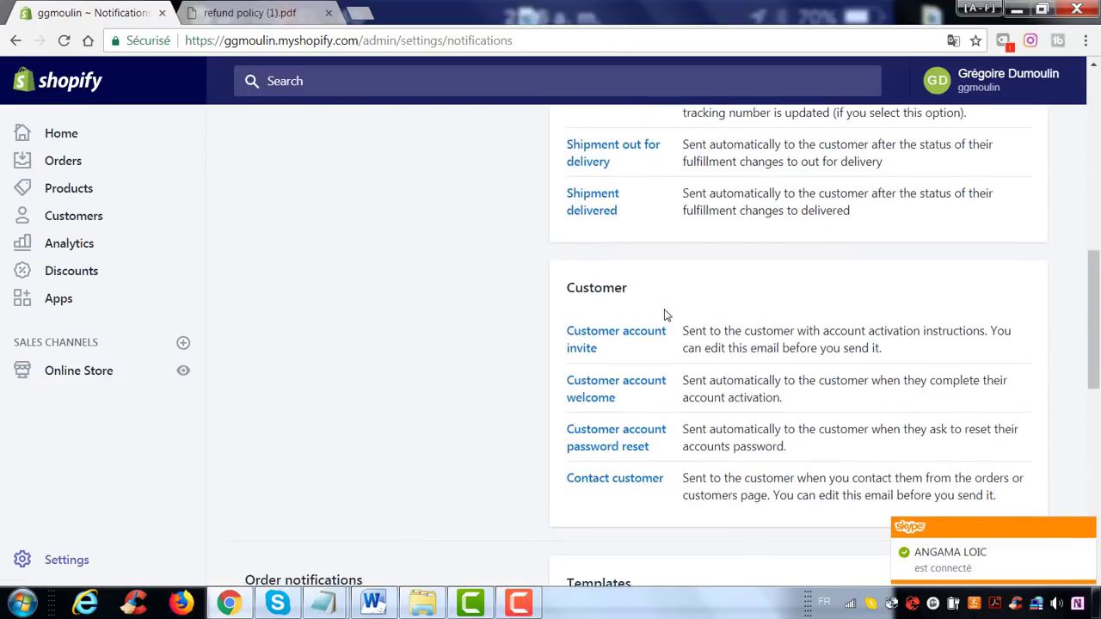
{"action": "scroll", "coordinate": [663, 315], "scroll_direction": "down", "scroll_amount": 1}
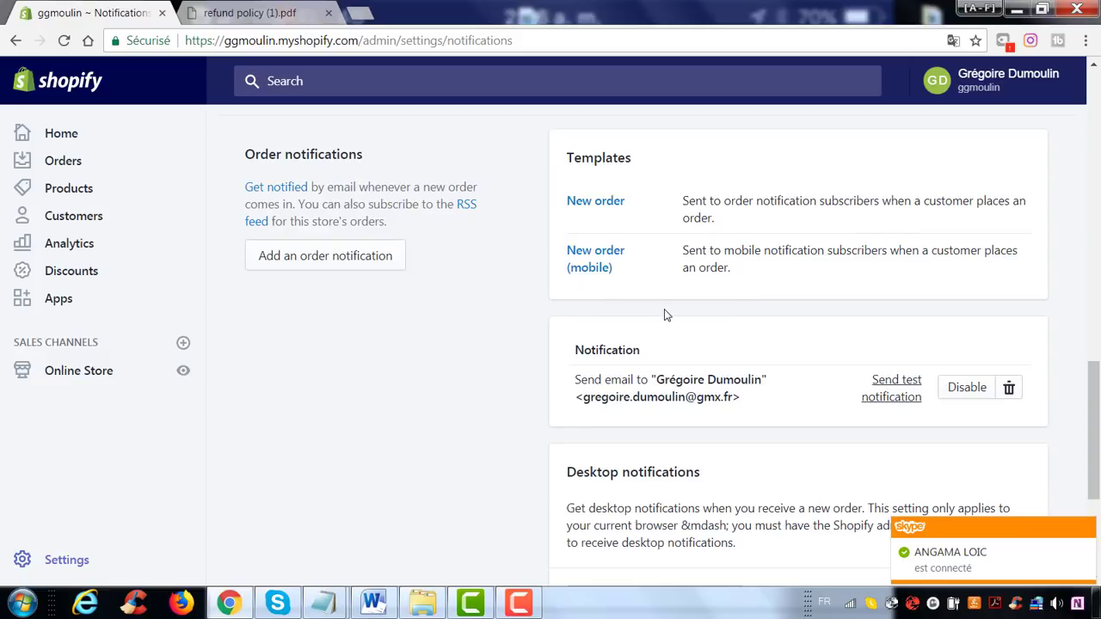
{"action": "scroll", "coordinate": [663, 312], "scroll_direction": "down", "scroll_amount": 3}
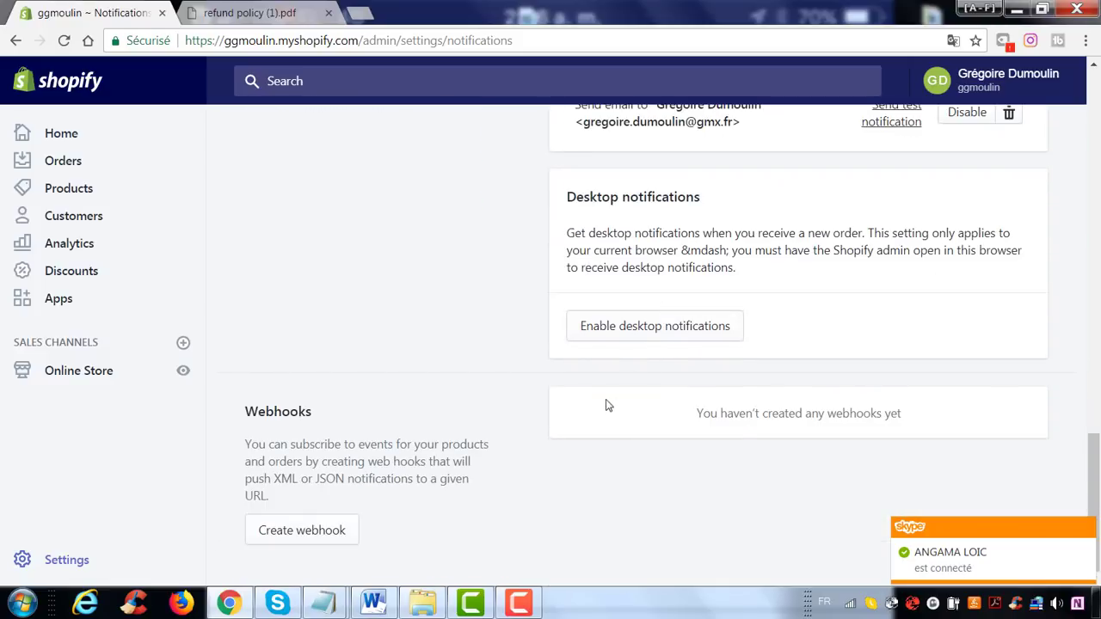
{"action": "scroll", "coordinate": [494, 397], "scroll_direction": "up", "scroll_amount": 1}
{"action": "scroll", "coordinate": [503, 400], "scroll_direction": "up", "scroll_amount": 10}
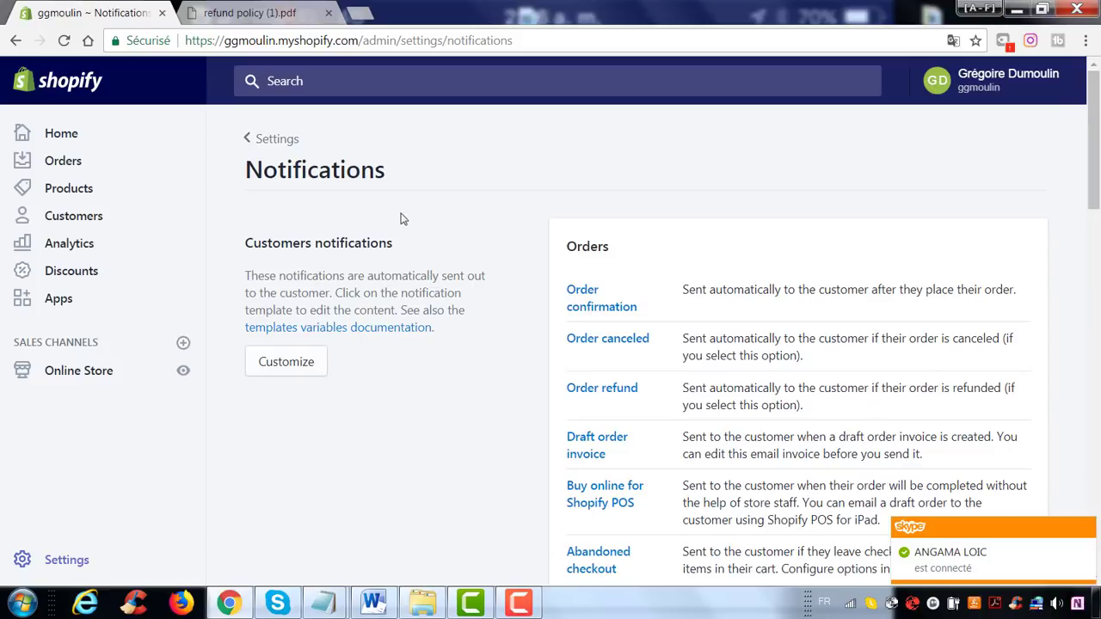
View the store's Files settings page and return to the settings overview.
{"action": "left_click", "coordinate": [284, 148]}
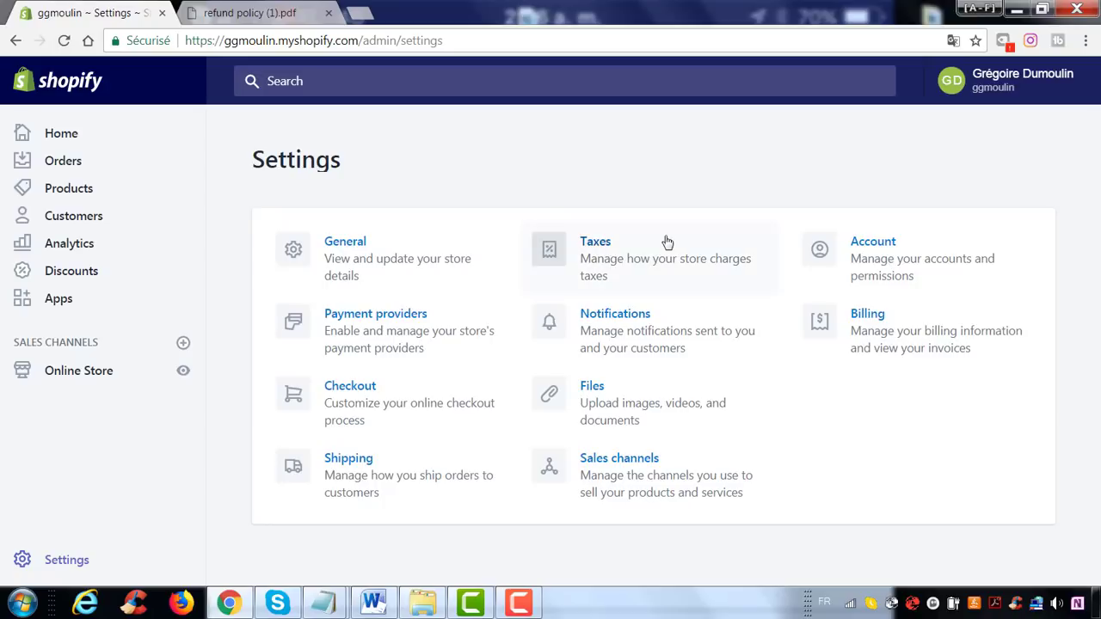
{"action": "left_click", "coordinate": [572, 405]}
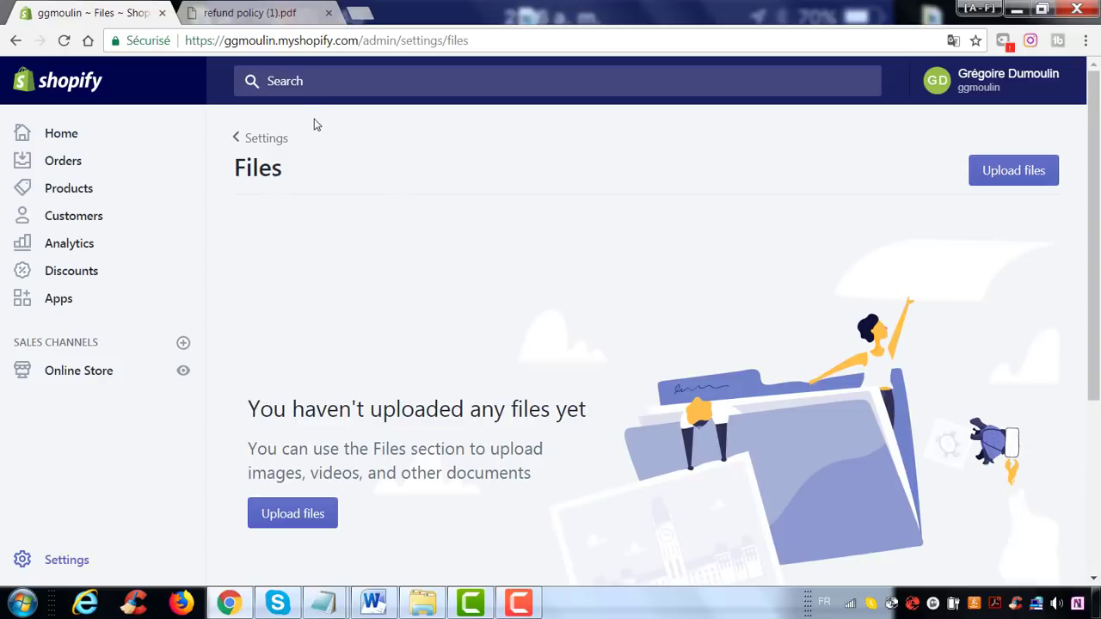
{"action": "left_click", "coordinate": [268, 140]}
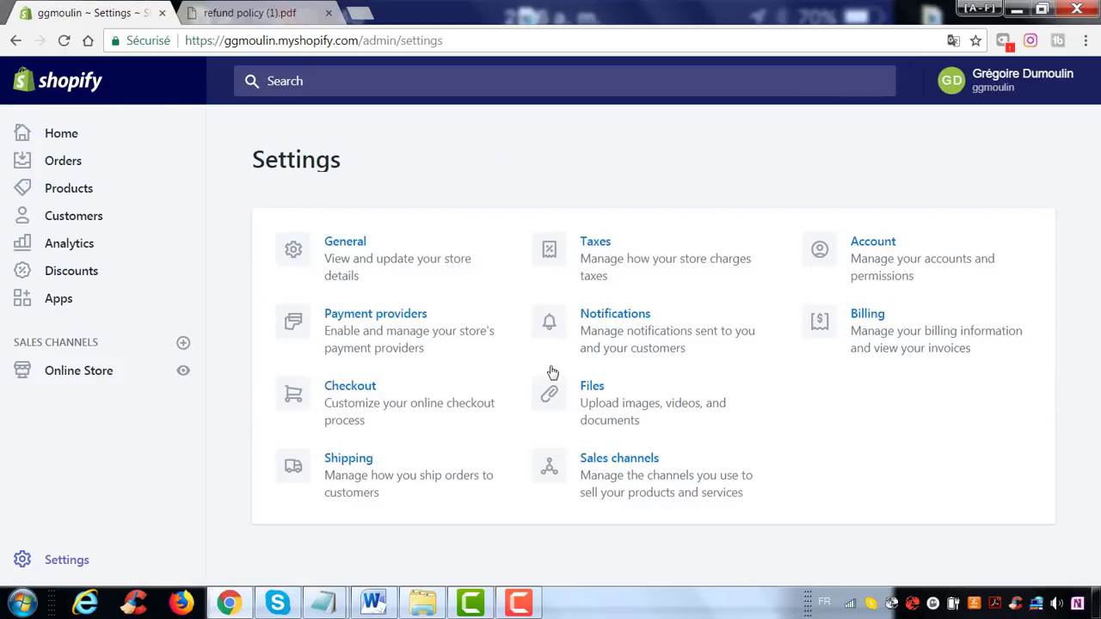
Open the Sales channels settings, browse the channels available to add without installing any, and return to the settings overview.
{"action": "left_click", "coordinate": [629, 478]}
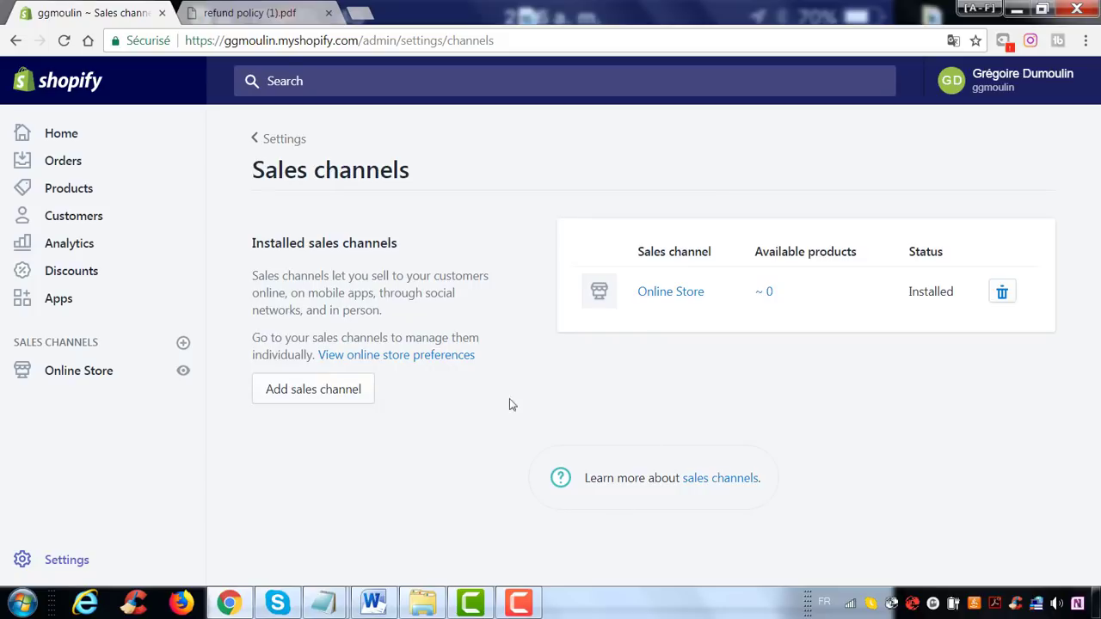
{"action": "left_click", "coordinate": [318, 402]}
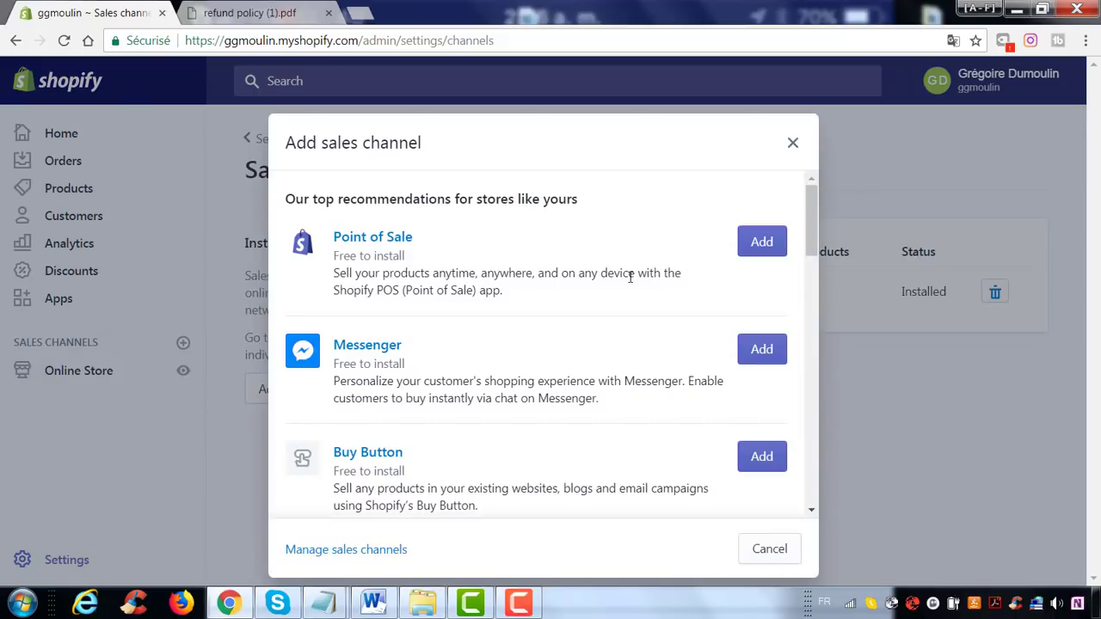
{"action": "scroll", "coordinate": [630, 277], "scroll_direction": "down", "scroll_amount": 1}
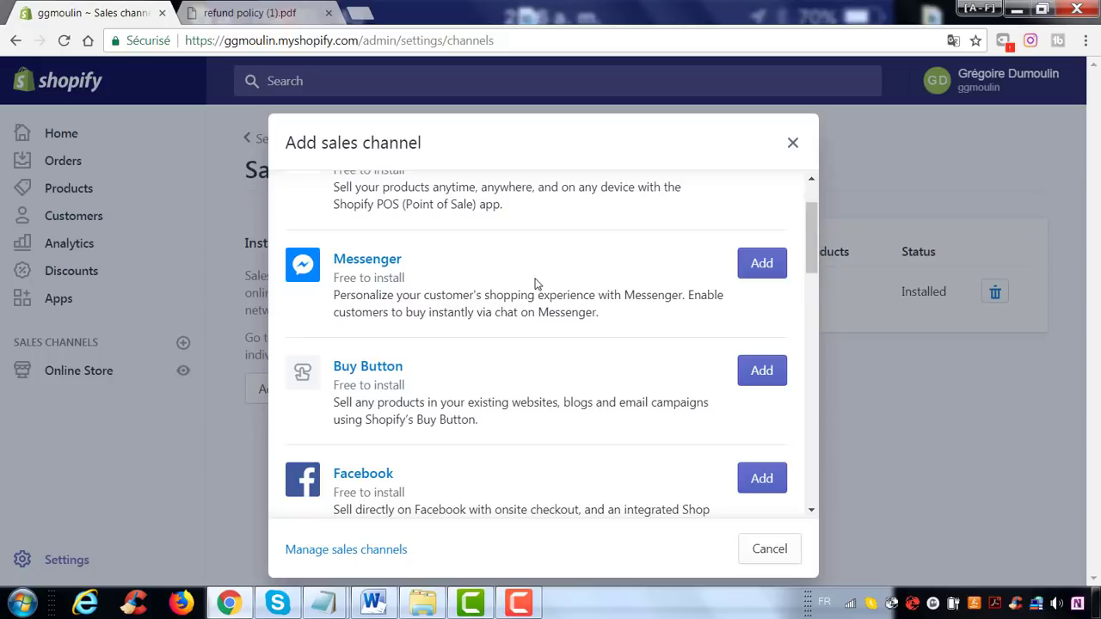
{"action": "scroll", "coordinate": [495, 366], "scroll_direction": "down", "scroll_amount": 1}
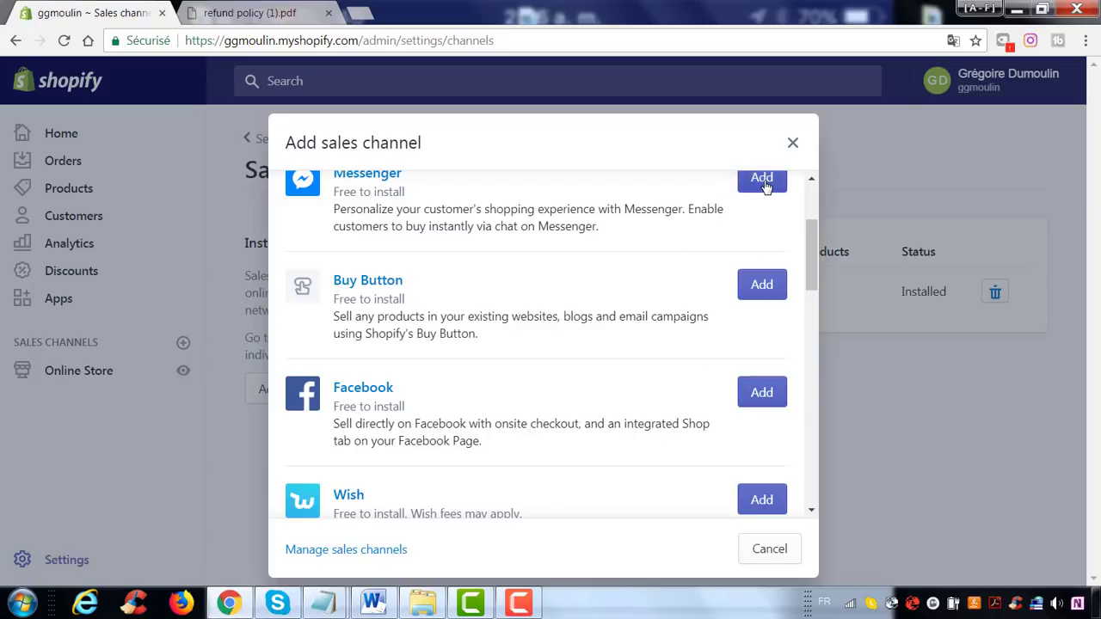
{"action": "left_click", "coordinate": [1024, 225]}
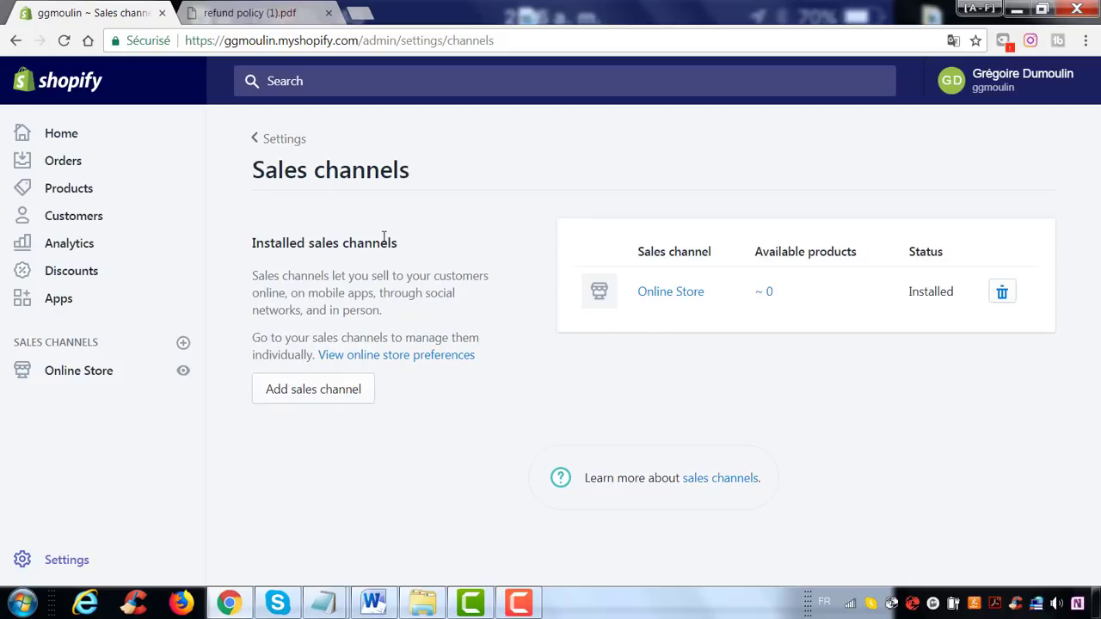
{"action": "left_click", "coordinate": [282, 144]}
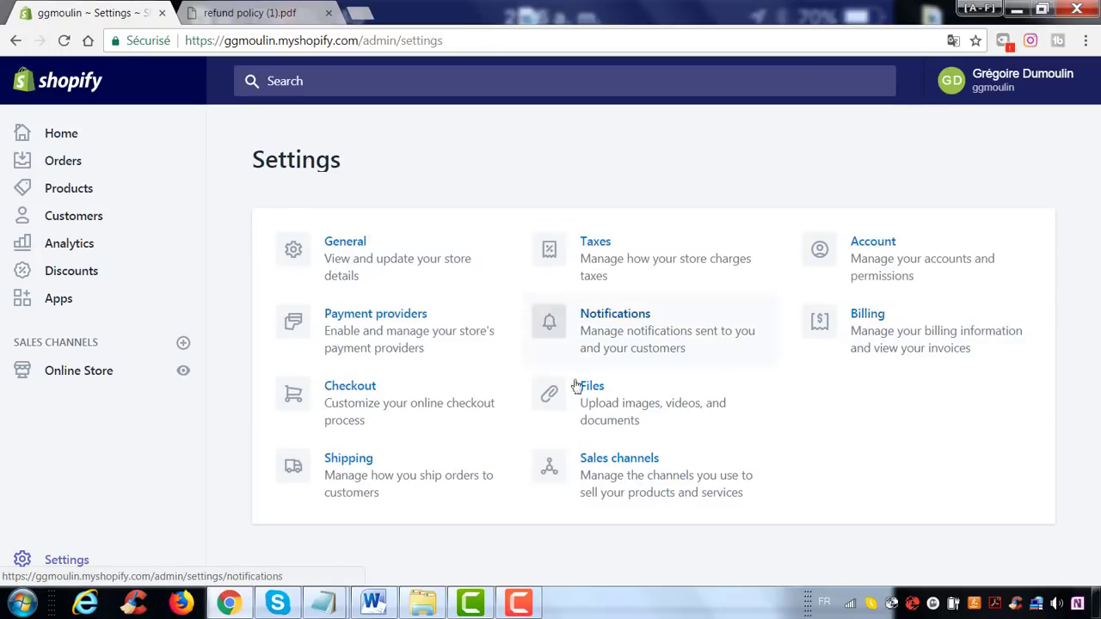
Review the Account settings page, covering plan overview, staff accounts, login services and store status, and return to the settings overview.
{"action": "left_click", "coordinate": [878, 261]}
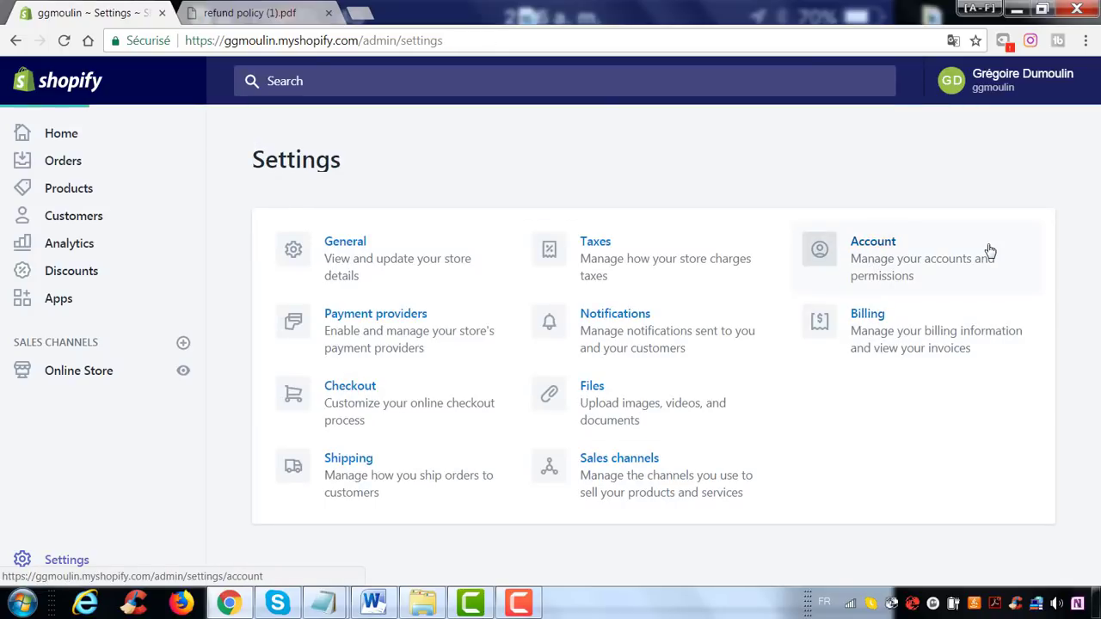
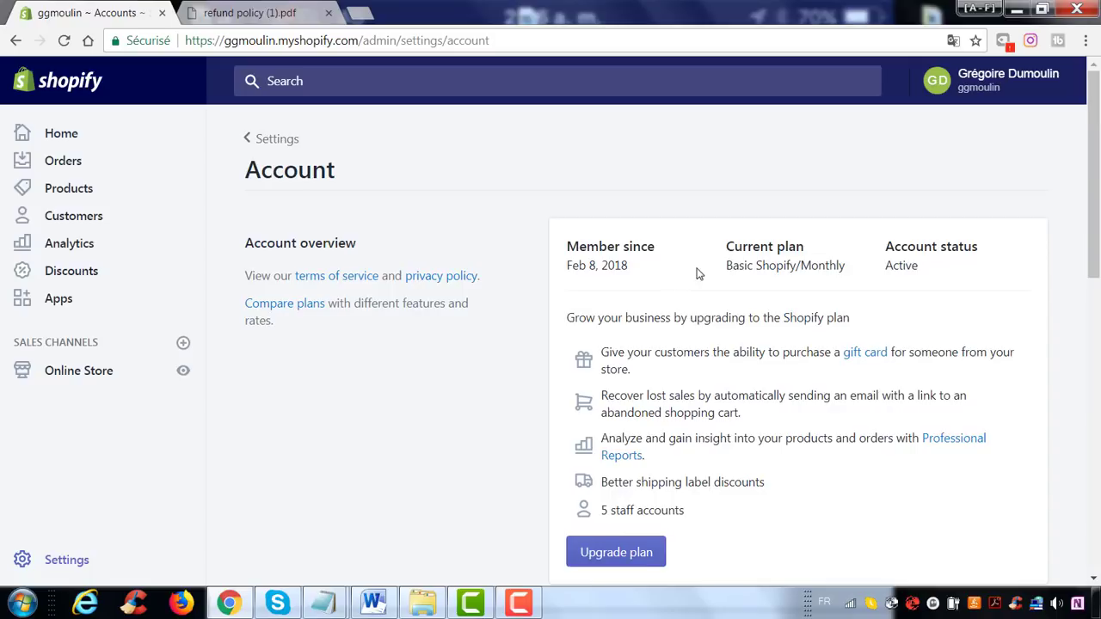
{"action": "scroll", "coordinate": [699, 272], "scroll_direction": "down", "scroll_amount": 1}
{"action": "scroll", "coordinate": [704, 276], "scroll_direction": "down", "scroll_amount": 5}
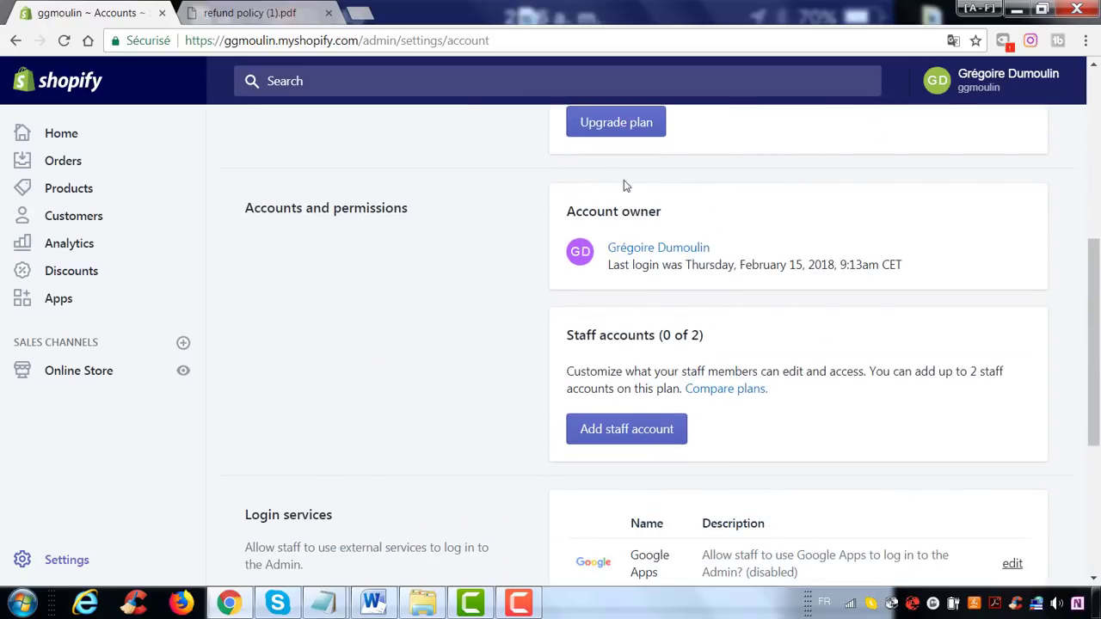
{"action": "scroll", "coordinate": [731, 258], "scroll_direction": "down", "scroll_amount": 1}
{"action": "scroll", "coordinate": [732, 259], "scroll_direction": "down", "scroll_amount": 2}
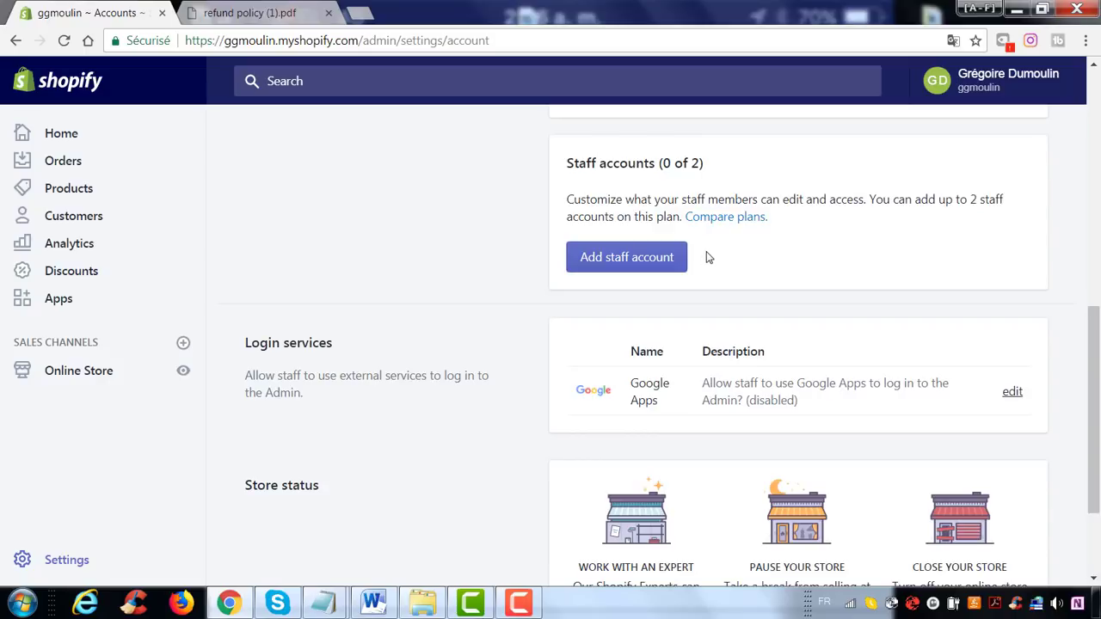
{"action": "scroll", "coordinate": [708, 256], "scroll_direction": "down", "scroll_amount": 2}
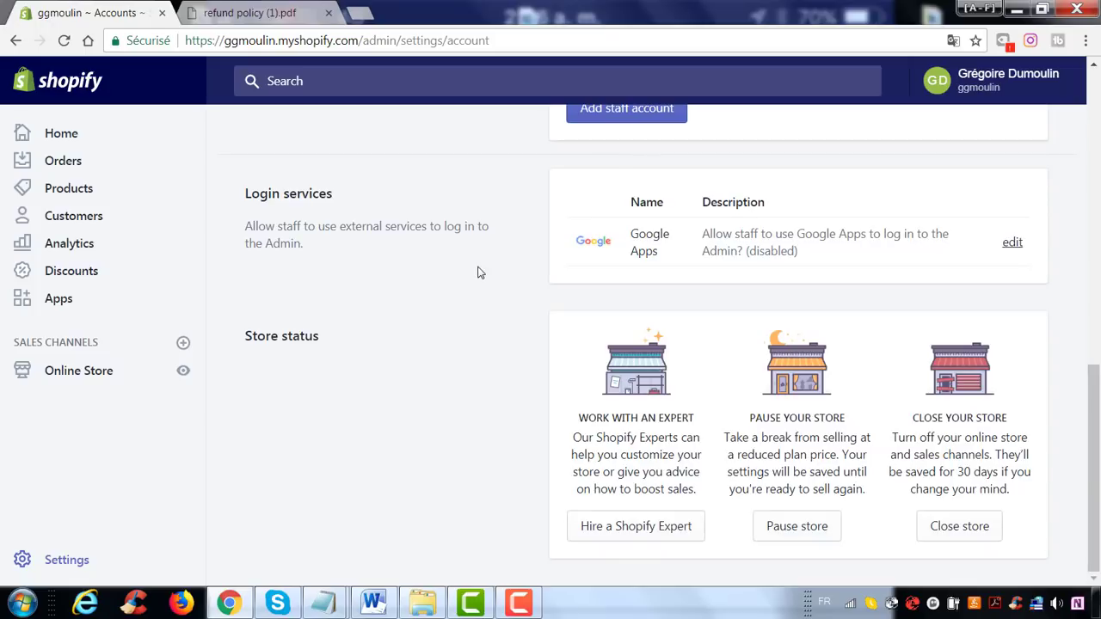
{"action": "scroll", "coordinate": [482, 292], "scroll_direction": "up", "scroll_amount": 6}
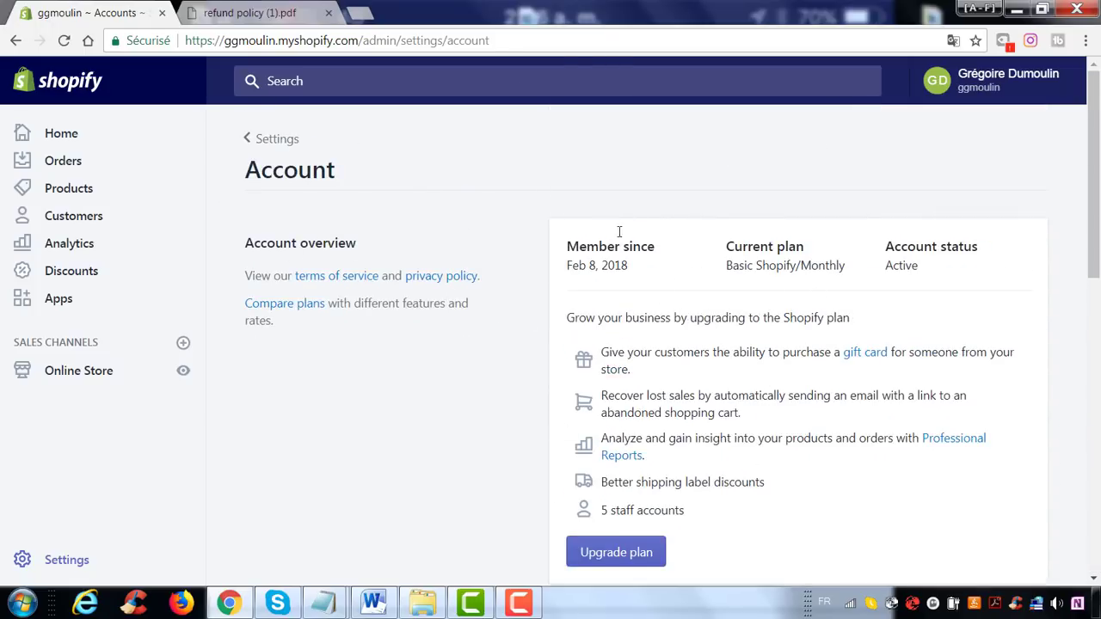
{"action": "left_click", "coordinate": [273, 140]}
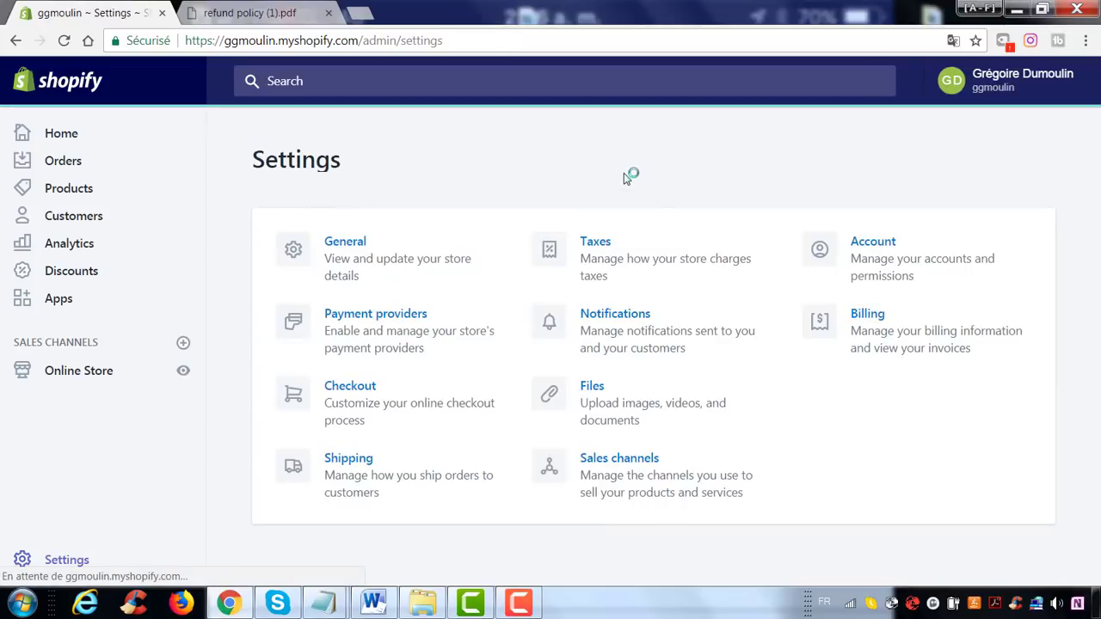
Review the Billing settings page's credit card, account summary and invoice sections, and return to the settings overview.
{"action": "left_click", "coordinate": [867, 319]}
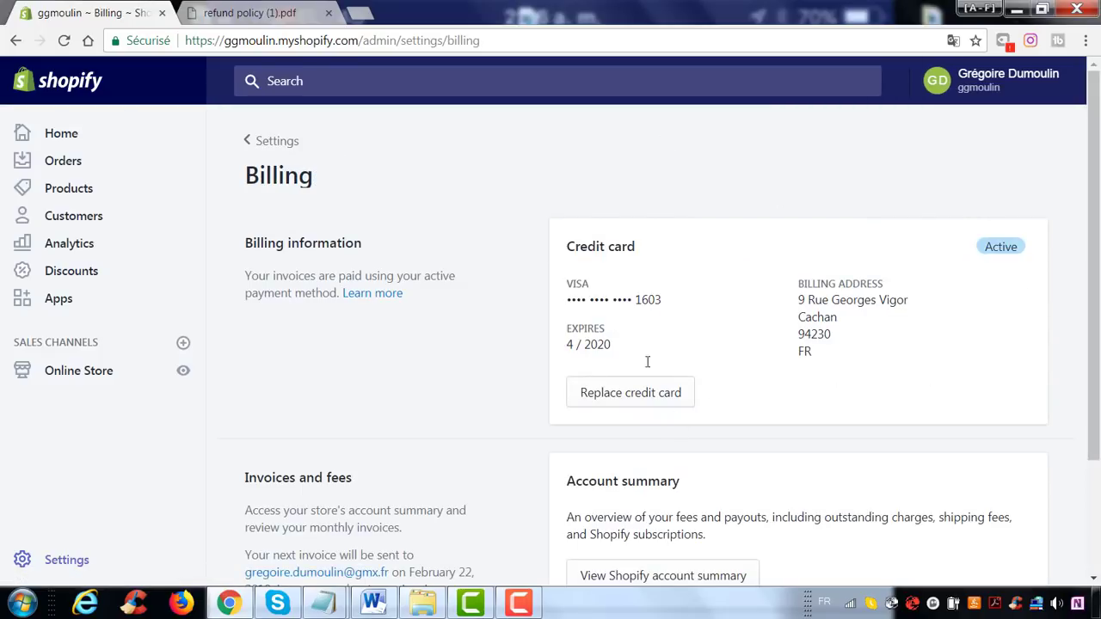
{"action": "scroll", "coordinate": [814, 275], "scroll_direction": "down", "scroll_amount": 2}
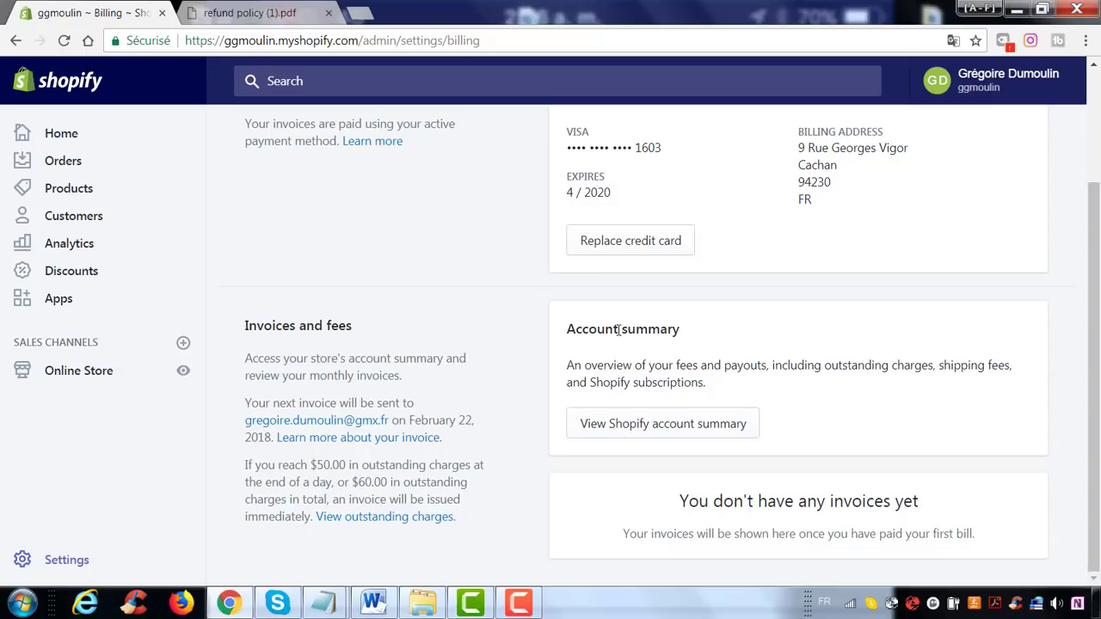
{"action": "scroll", "coordinate": [381, 443], "scroll_direction": "up", "scroll_amount": 3}
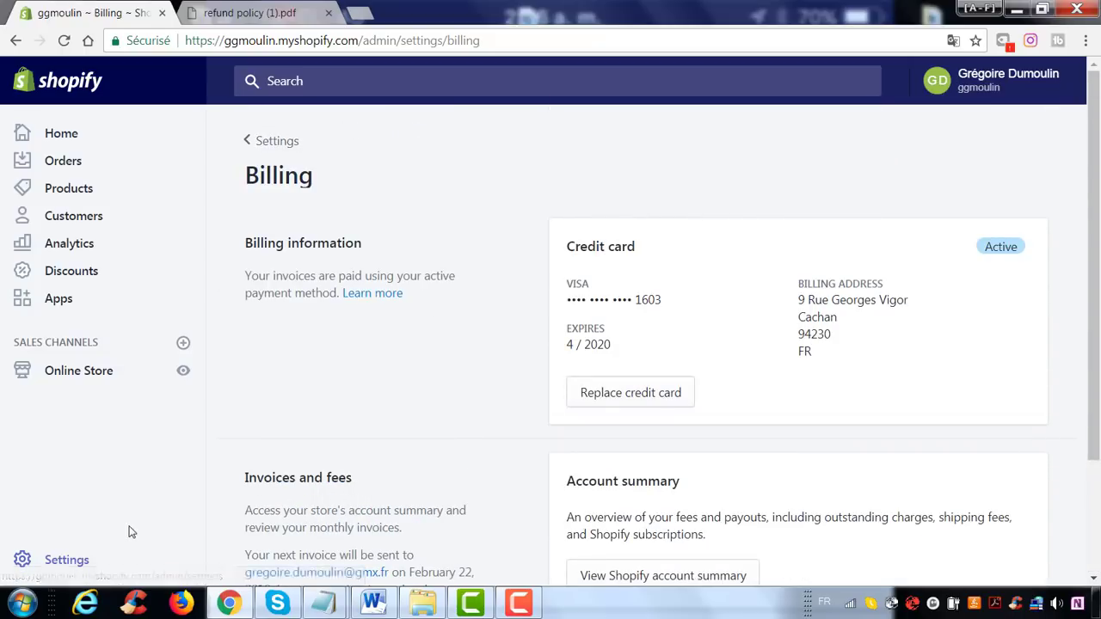
{"action": "left_click", "coordinate": [84, 562]}
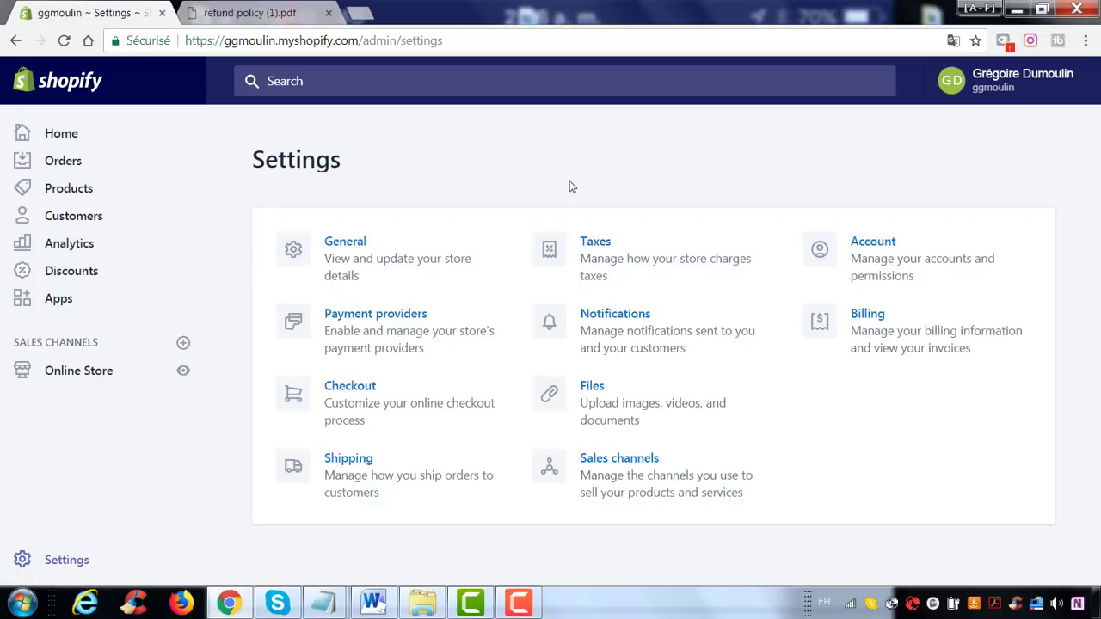
Open the language editor of the online store's current Debut theme.
{"action": "left_click", "coordinate": [106, 376]}
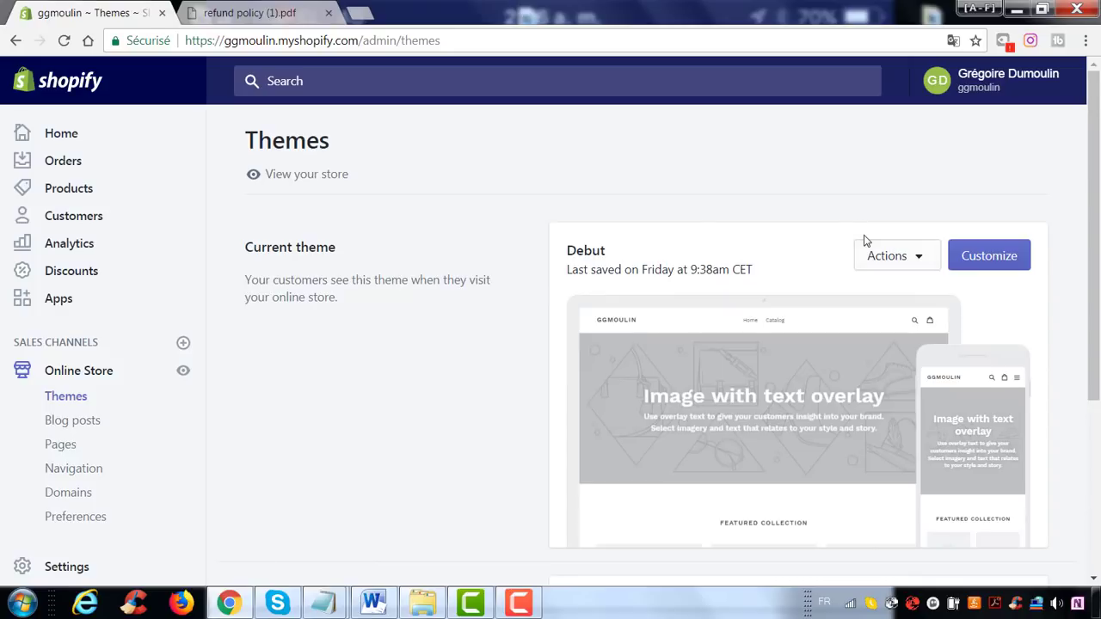
{"action": "scroll", "coordinate": [860, 237], "scroll_direction": "down", "scroll_amount": 1}
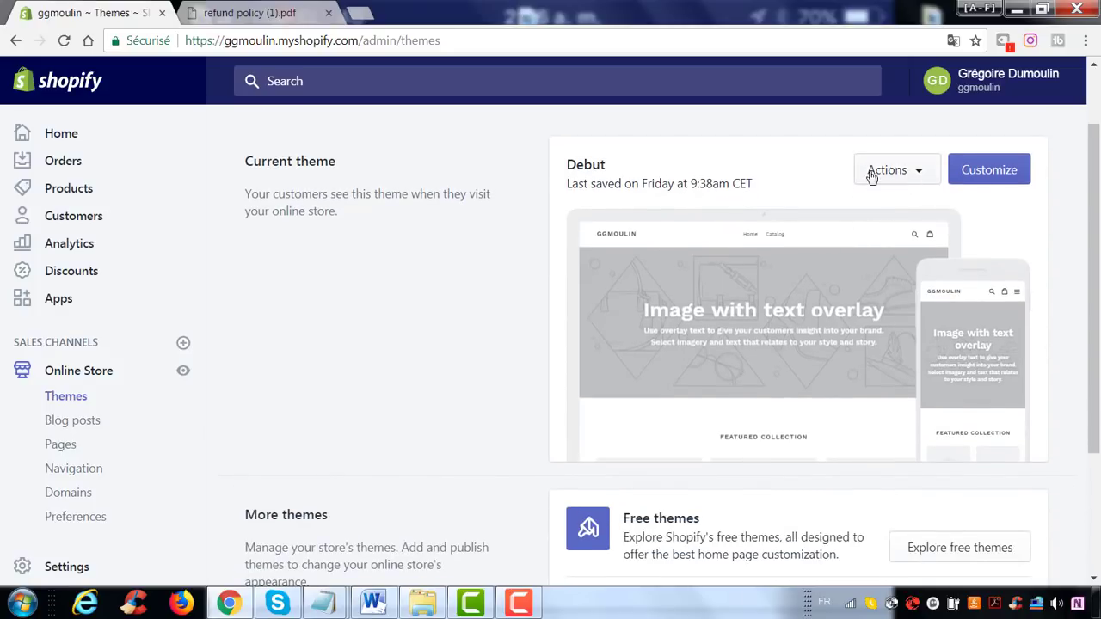
{"action": "scroll", "coordinate": [559, 241], "scroll_direction": "up", "scroll_amount": 1}
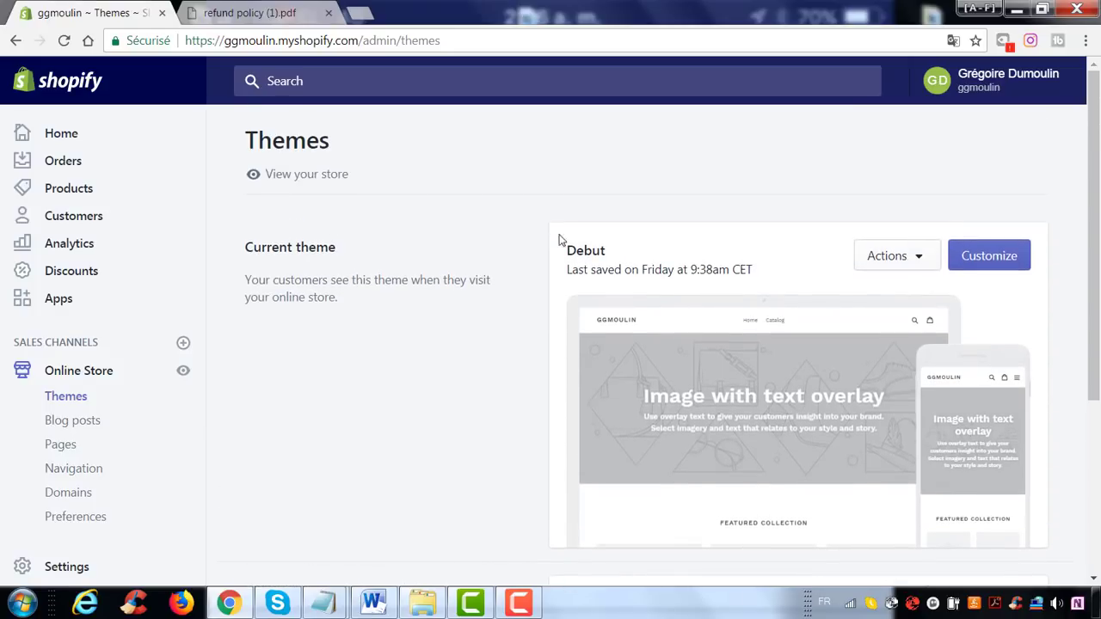
{"action": "left_click", "coordinate": [903, 263]}
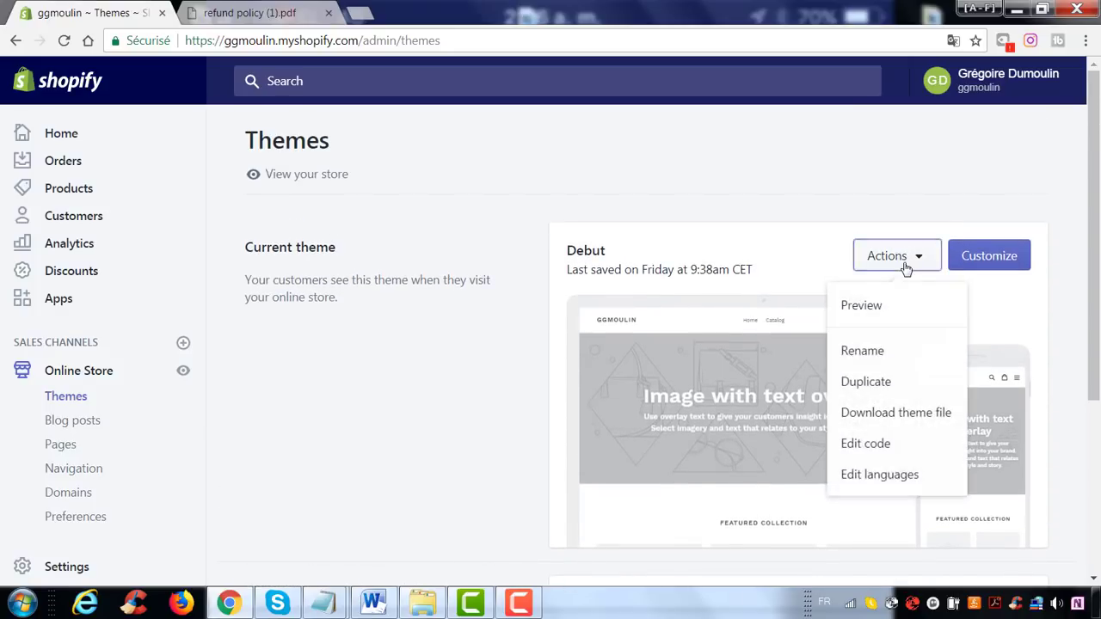
{"action": "left_click", "coordinate": [903, 475]}
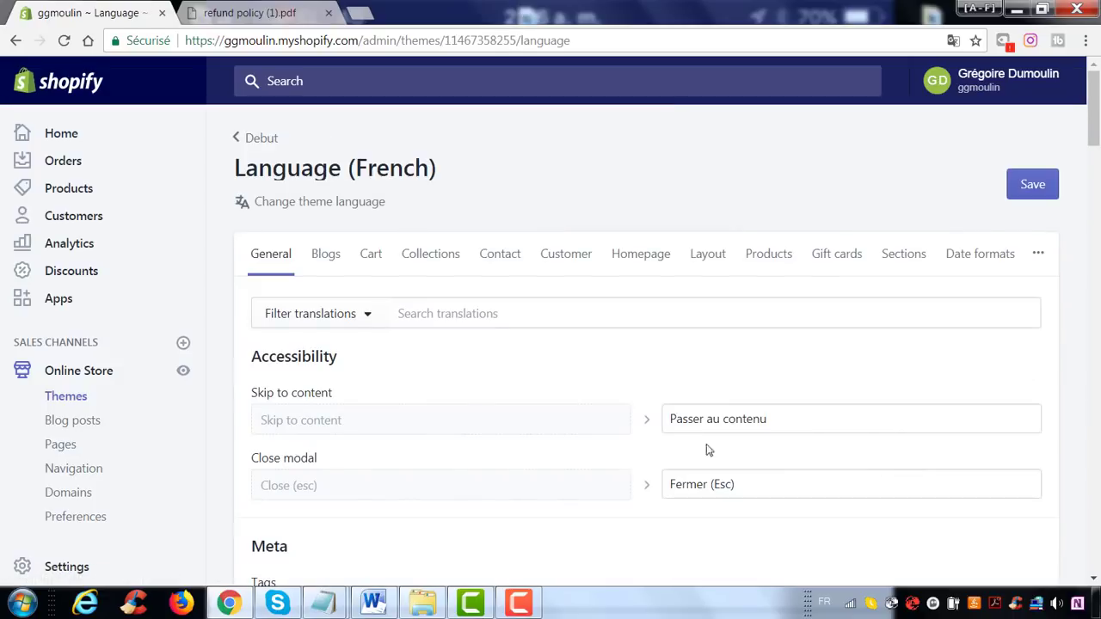
Set the theme language to French and save the language choice.
{"action": "left_click", "coordinate": [306, 207]}
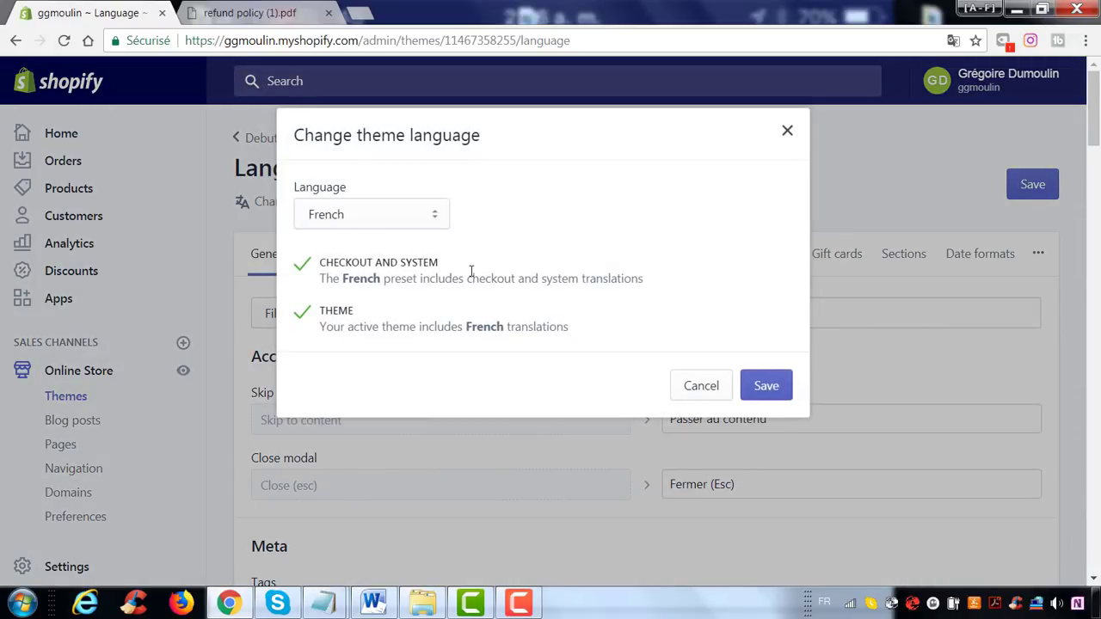
{"action": "left_click", "coordinate": [418, 217]}
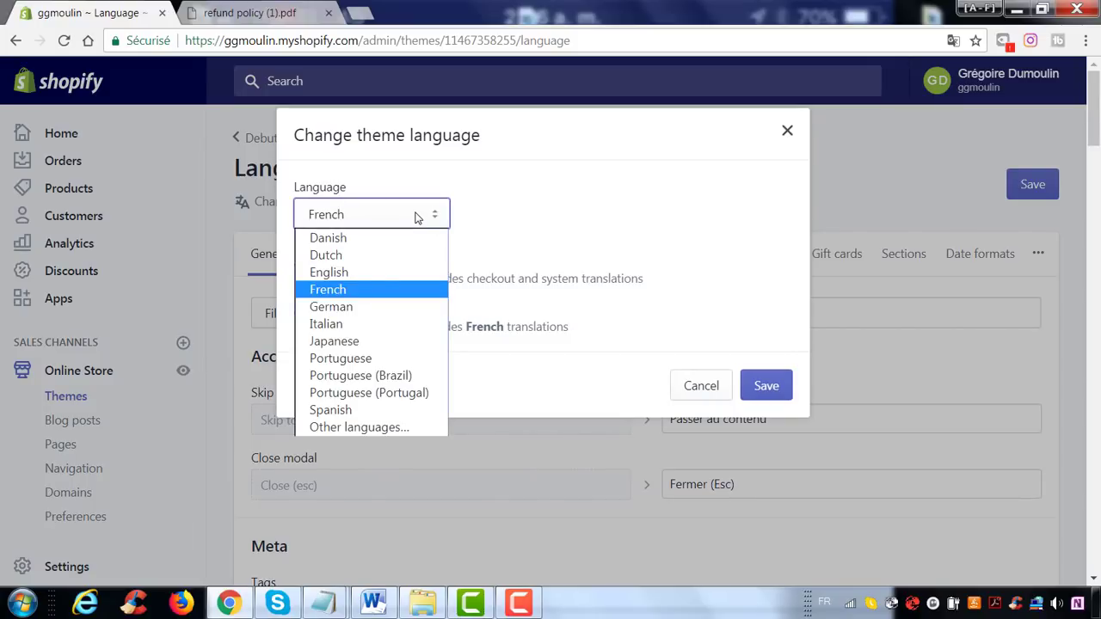
{"action": "left_click", "coordinate": [373, 293]}
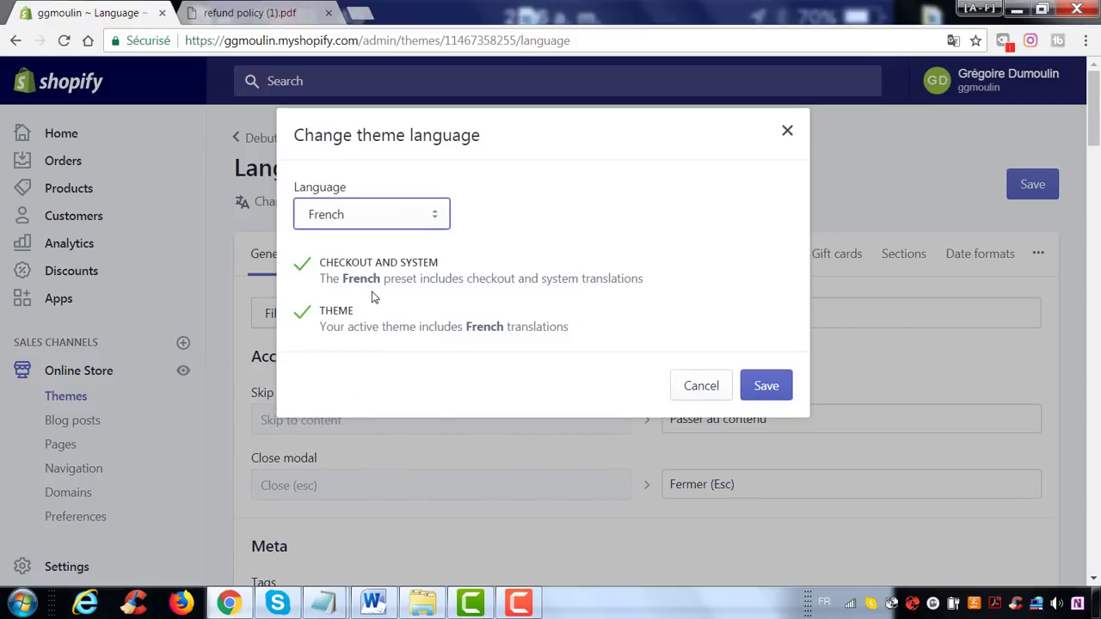
{"action": "left_click", "coordinate": [768, 396]}
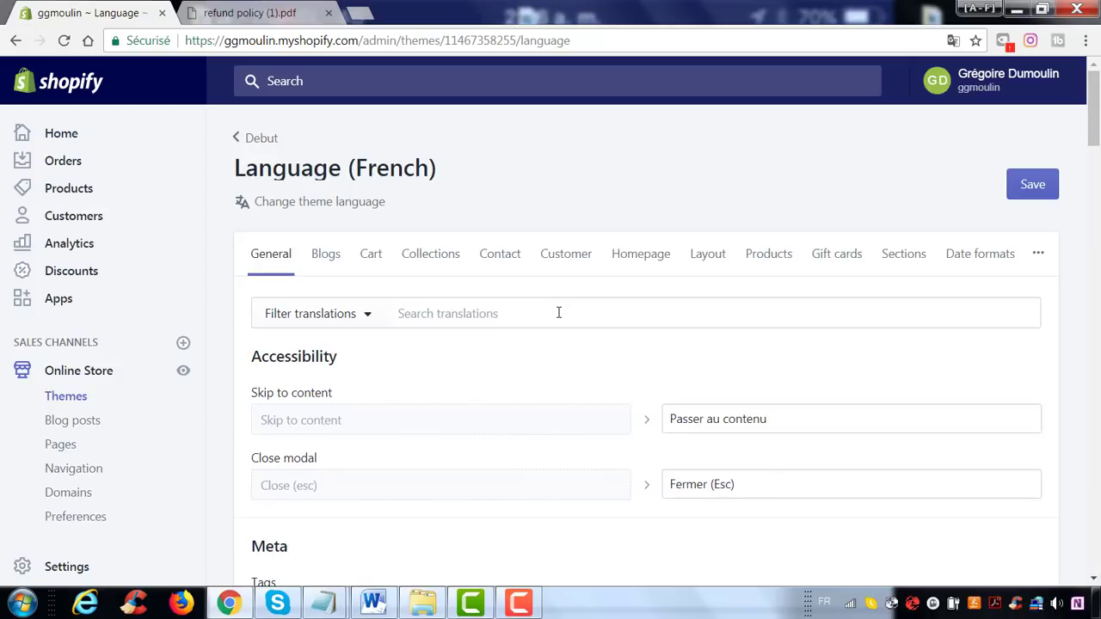
Review the General French translations down to the 404 section, checking the wording of the "Continue shopping" link.
{"action": "scroll", "coordinate": [559, 312], "scroll_direction": "down", "scroll_amount": 2}
{"action": "scroll", "coordinate": [567, 308], "scroll_direction": "down", "scroll_amount": 4}
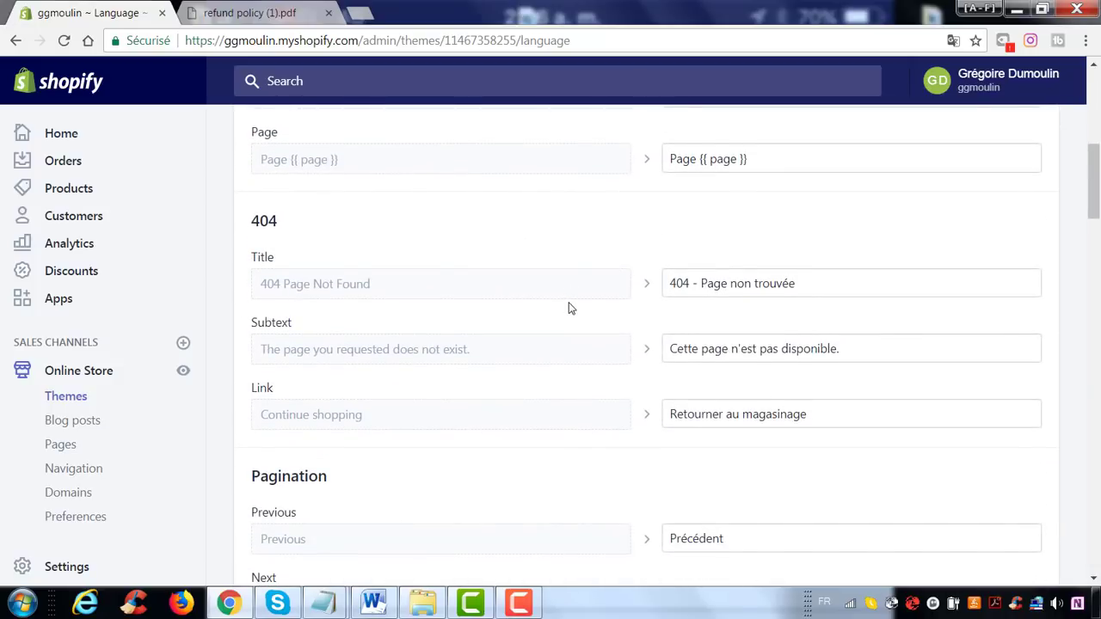
{"action": "scroll", "coordinate": [568, 308], "scroll_direction": "down", "scroll_amount": 2}
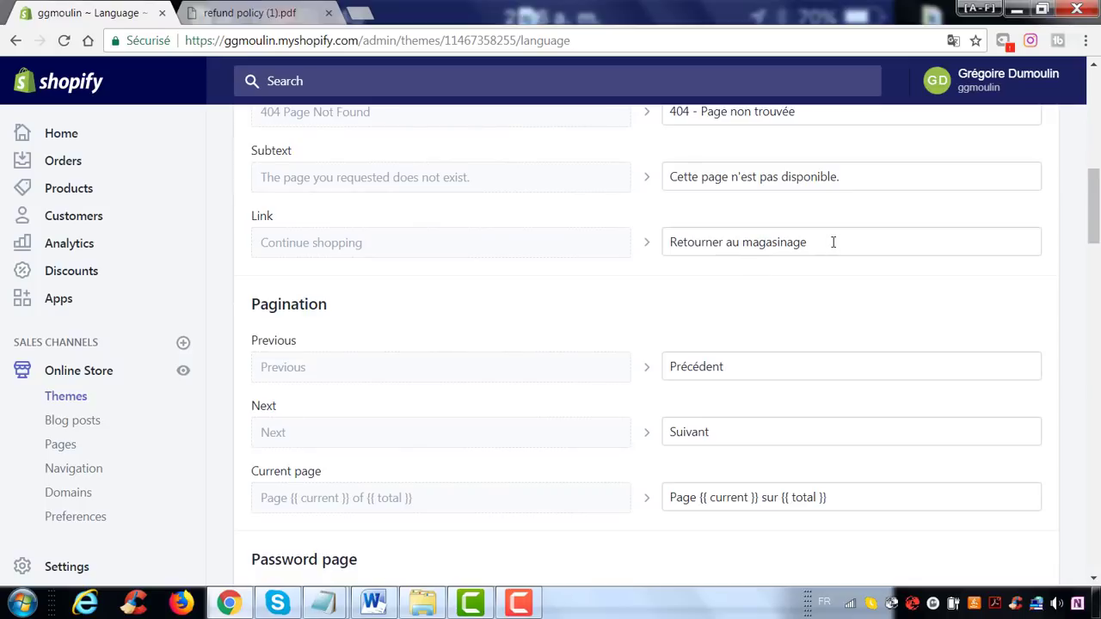
{"action": "left_click_drag", "start_coordinate": [833, 242], "coordinate": [743, 243]}
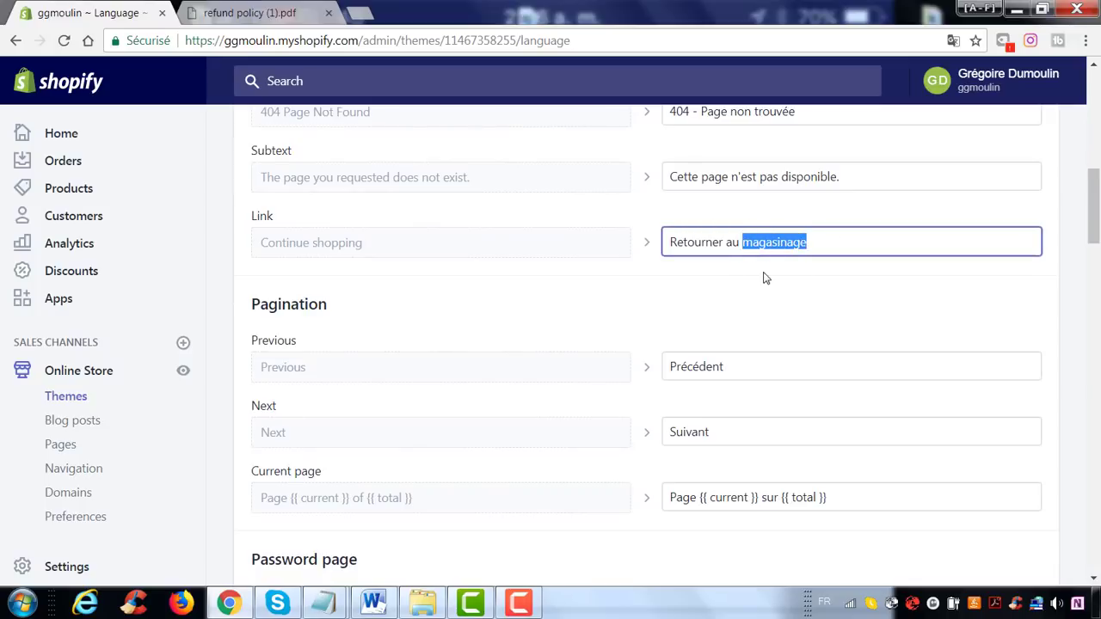
{"action": "left_click", "coordinate": [765, 277]}
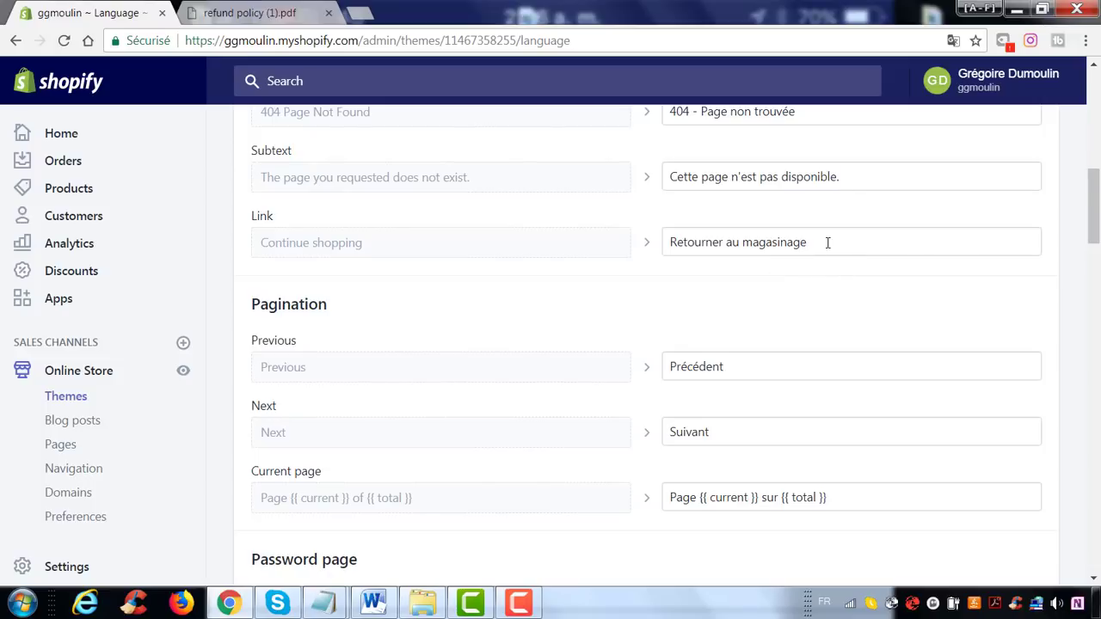
{"action": "left_click_drag", "start_coordinate": [828, 243], "coordinate": [732, 243]}
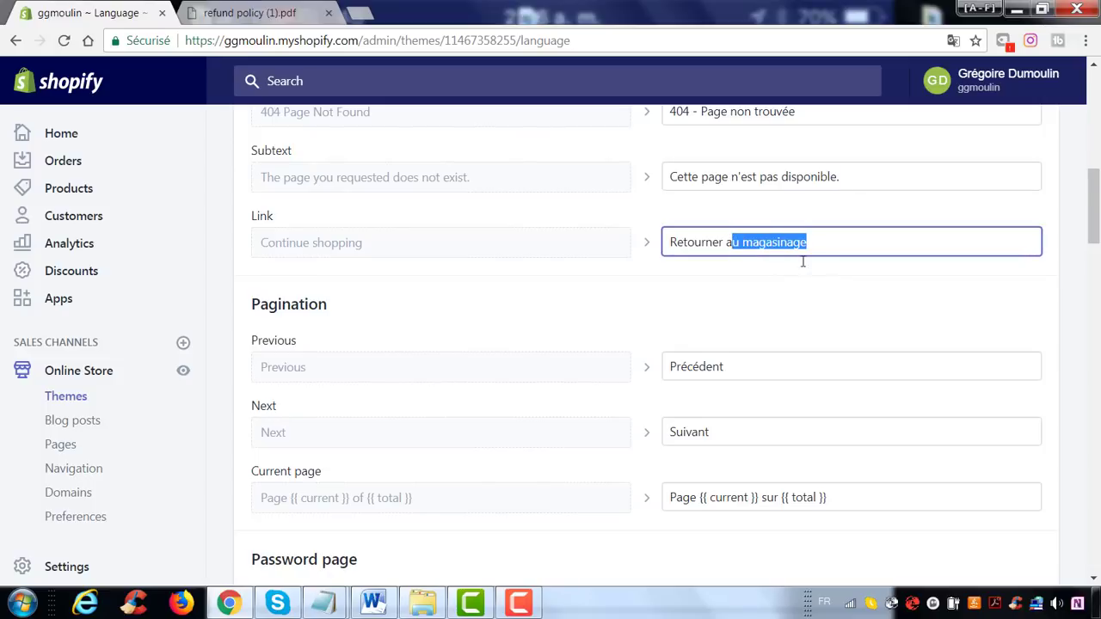
{"action": "left_click", "coordinate": [789, 287]}
{"action": "scroll", "coordinate": [789, 288], "scroll_direction": "down", "scroll_amount": 2}
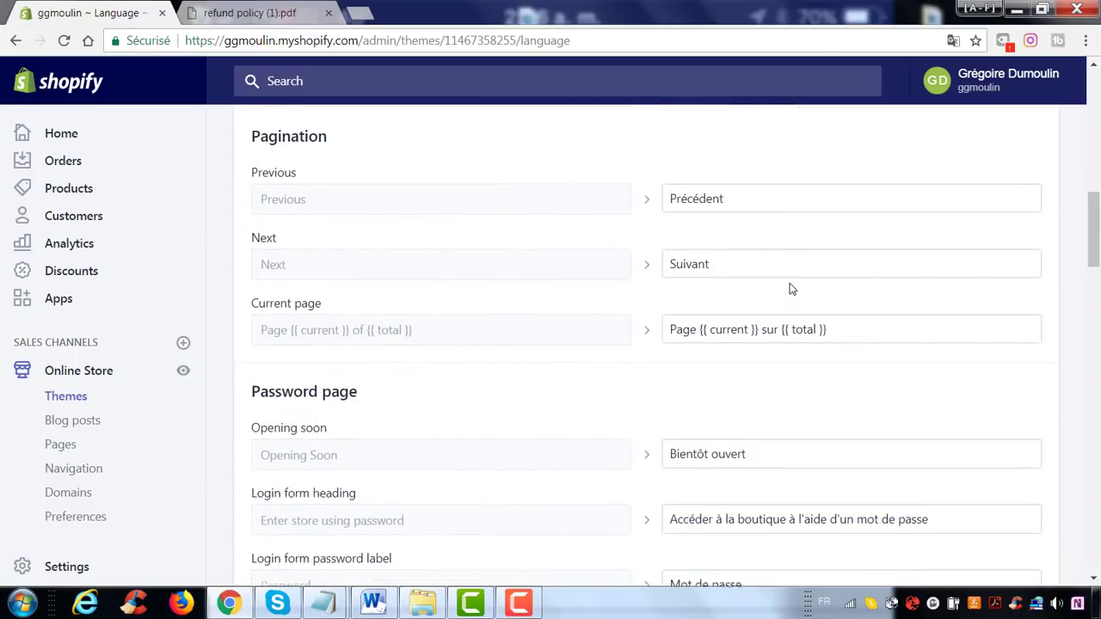
{"action": "scroll", "coordinate": [791, 290], "scroll_direction": "up", "scroll_amount": 1}
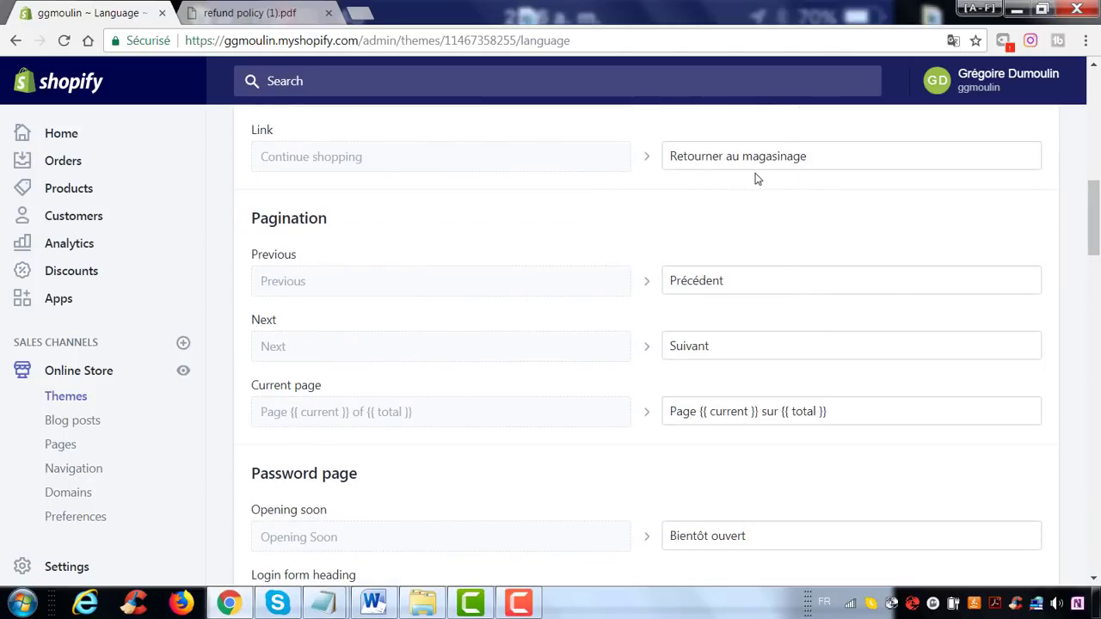
{"action": "left_click_drag", "start_coordinate": [838, 159], "coordinate": [729, 159]}
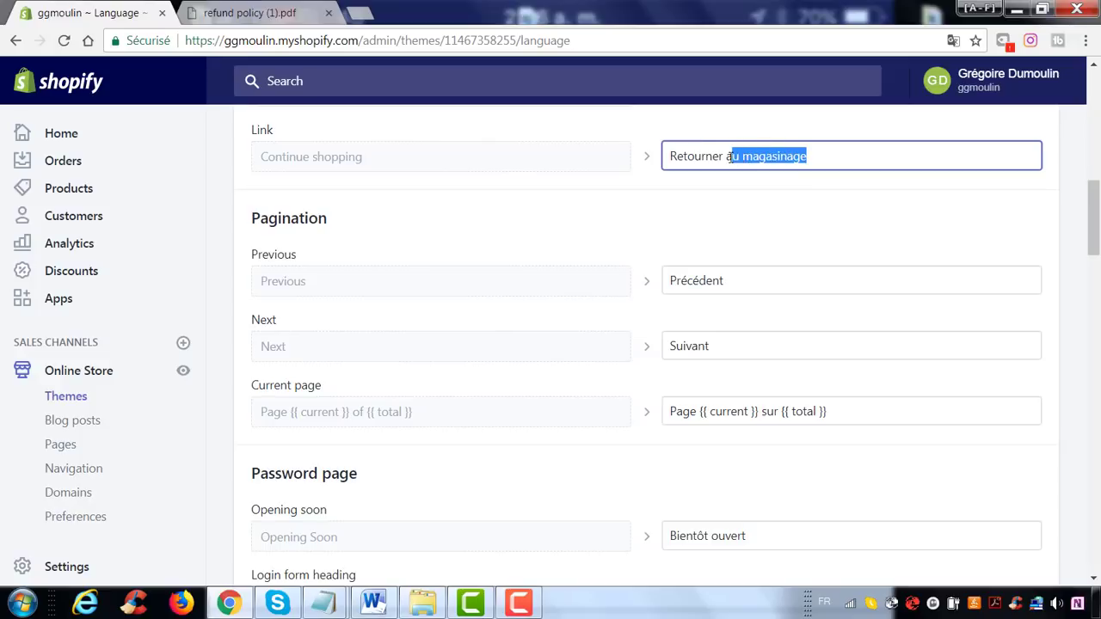
Review the French translations of the General category's password page, social sharing and search sections.
{"action": "scroll", "coordinate": [789, 362], "scroll_direction": "down", "scroll_amount": 4}
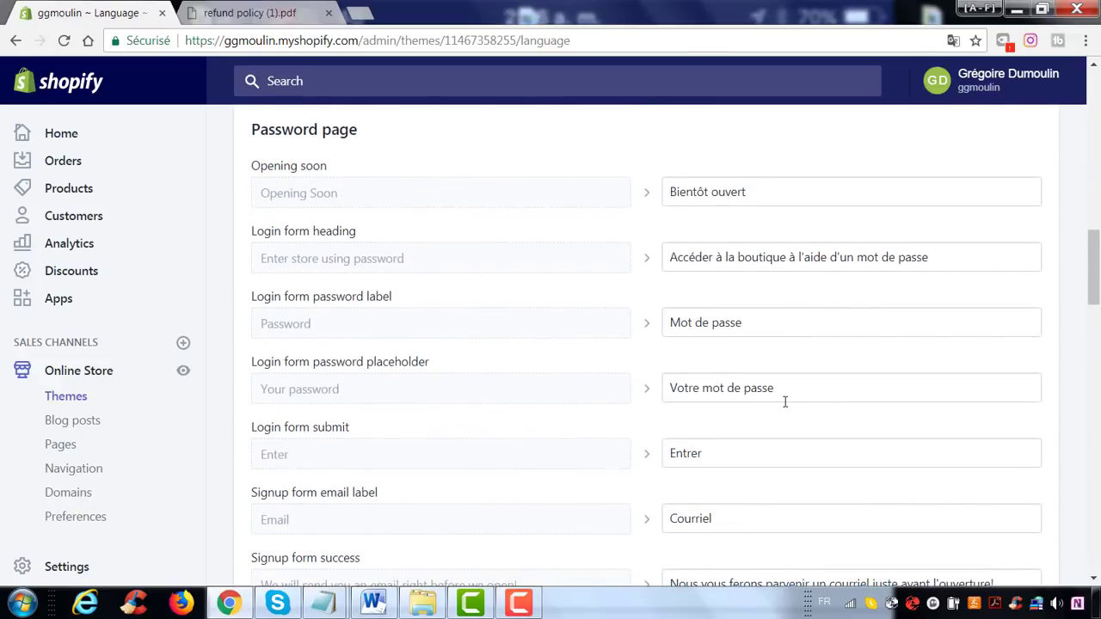
{"action": "scroll", "coordinate": [788, 394], "scroll_direction": "down", "scroll_amount": 4}
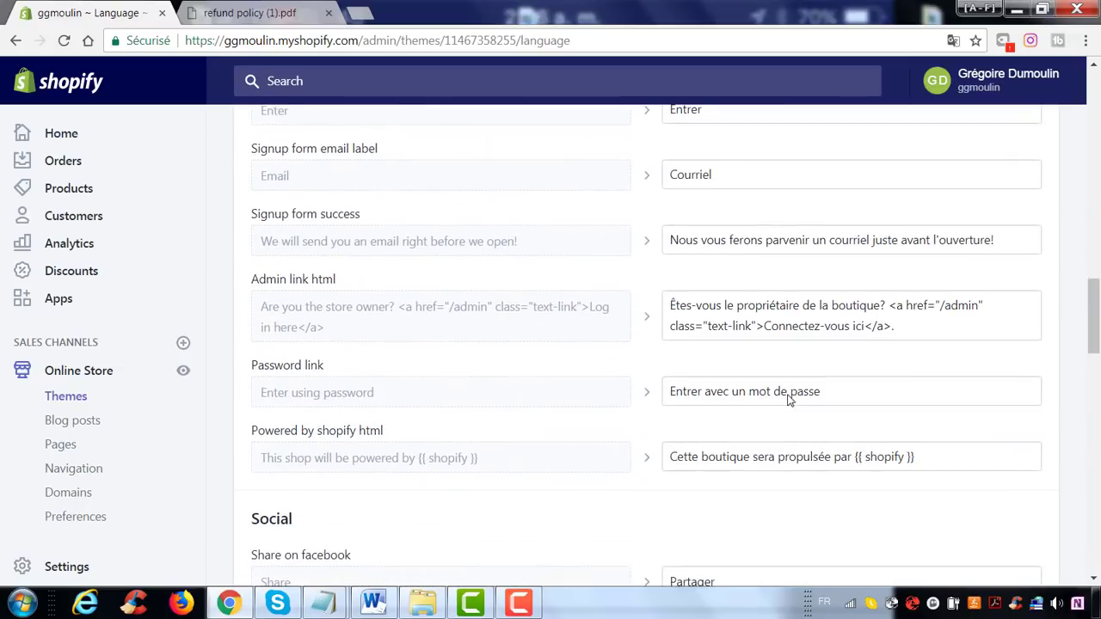
{"action": "scroll", "coordinate": [789, 394], "scroll_direction": "down", "scroll_amount": 6}
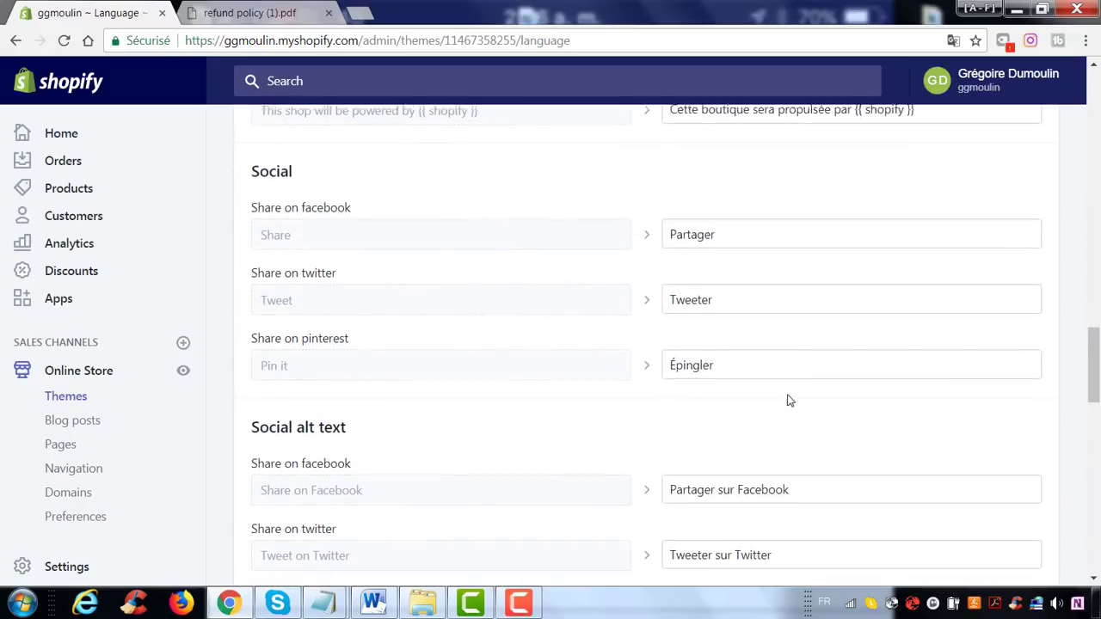
{"action": "scroll", "coordinate": [788, 394], "scroll_direction": "down", "scroll_amount": 4}
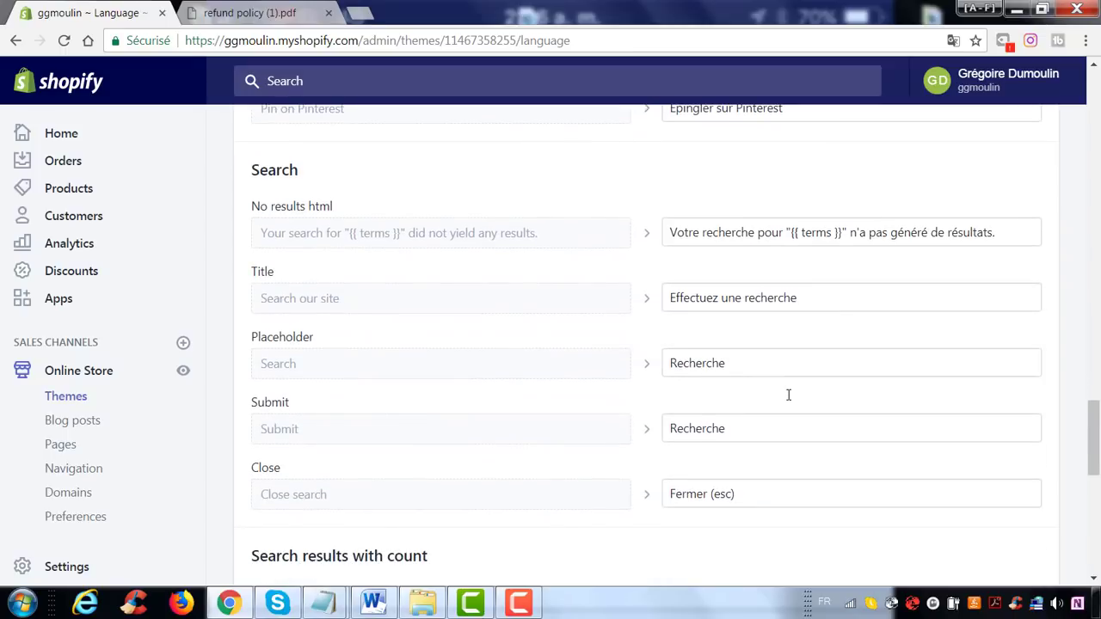
{"action": "scroll", "coordinate": [788, 394], "scroll_direction": "down", "scroll_amount": 2}
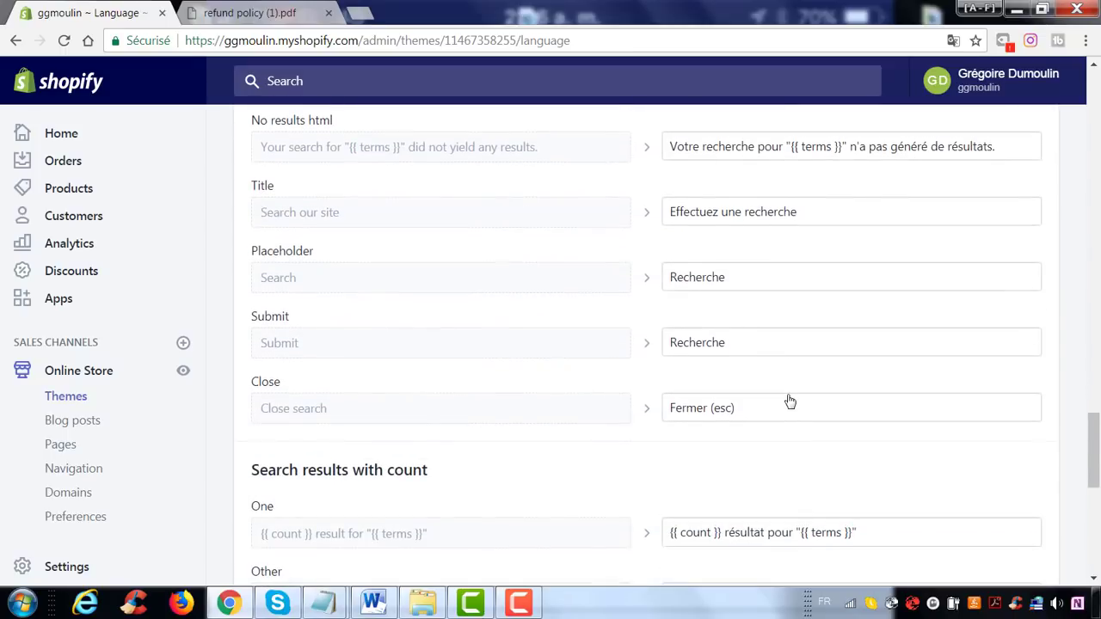
{"action": "scroll", "coordinate": [790, 395], "scroll_direction": "down", "scroll_amount": 4}
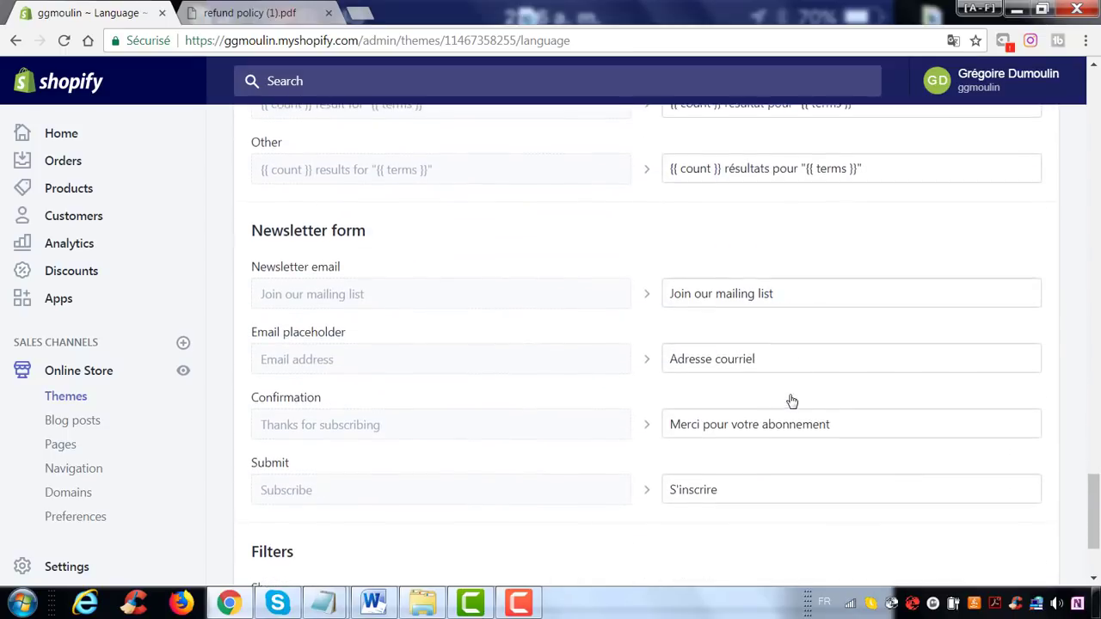
Check the newsletter form's email and email placeholder translations and the filter labels in the General category.
{"action": "left_click_drag", "start_coordinate": [784, 293], "coordinate": [658, 297]}
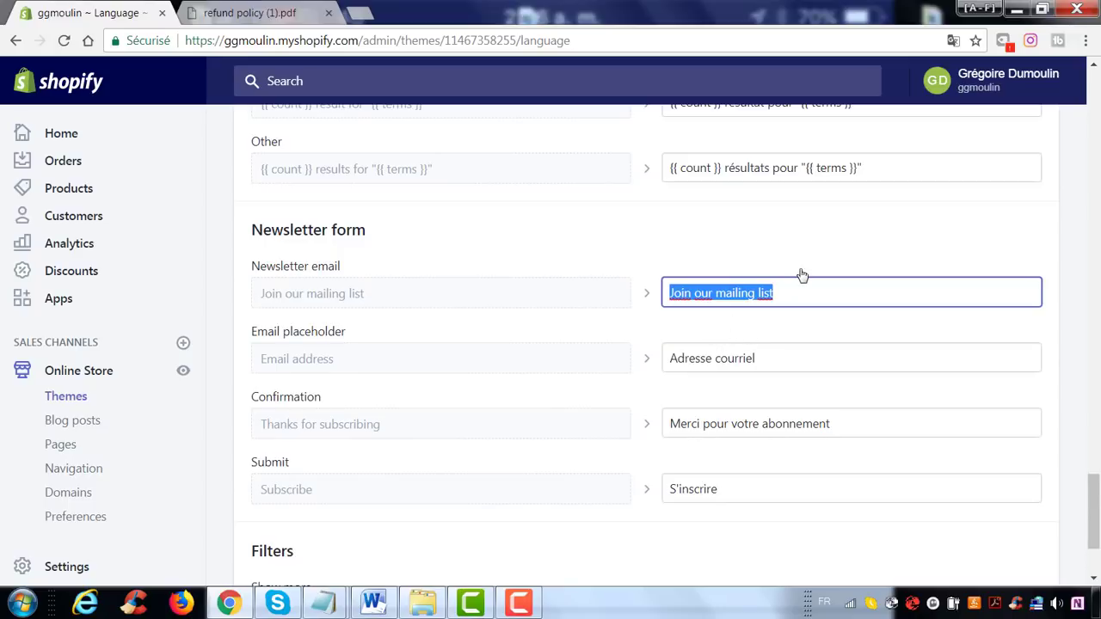
{"action": "left_click", "coordinate": [815, 320]}
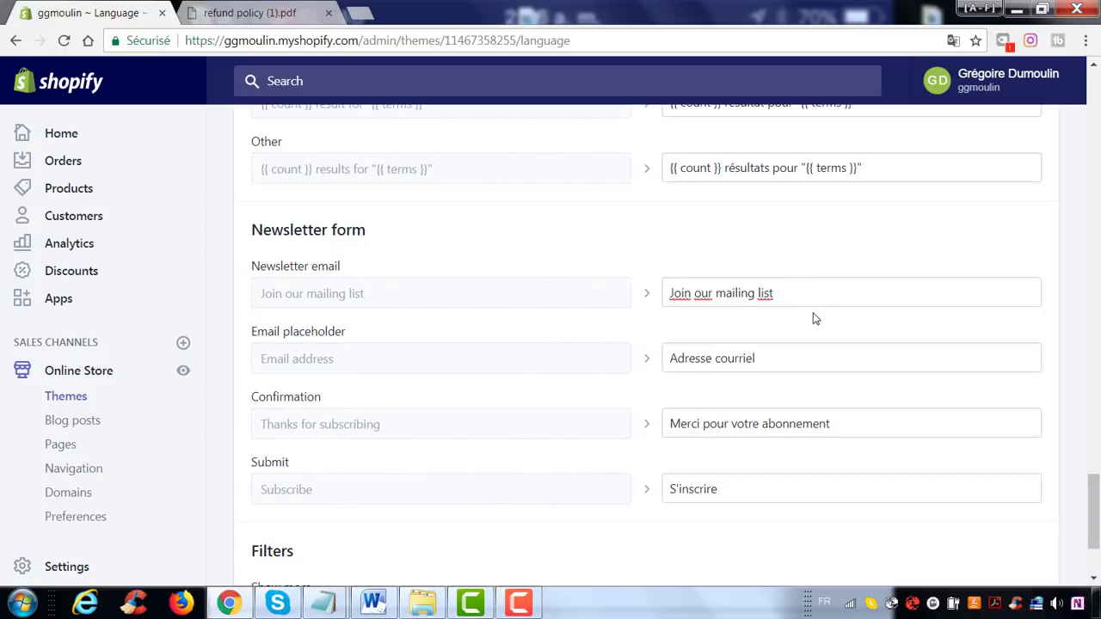
{"action": "scroll", "coordinate": [814, 319], "scroll_direction": "down", "scroll_amount": 1}
{"action": "left_click_drag", "start_coordinate": [773, 272], "coordinate": [718, 271]}
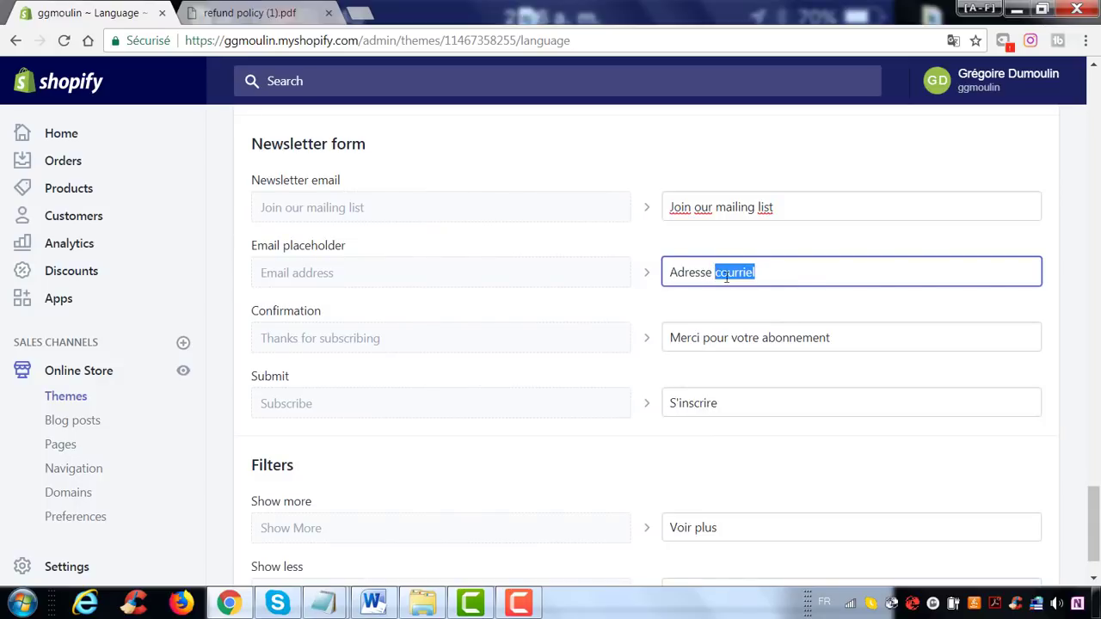
{"action": "scroll", "coordinate": [774, 403], "scroll_direction": "down", "scroll_amount": 1}
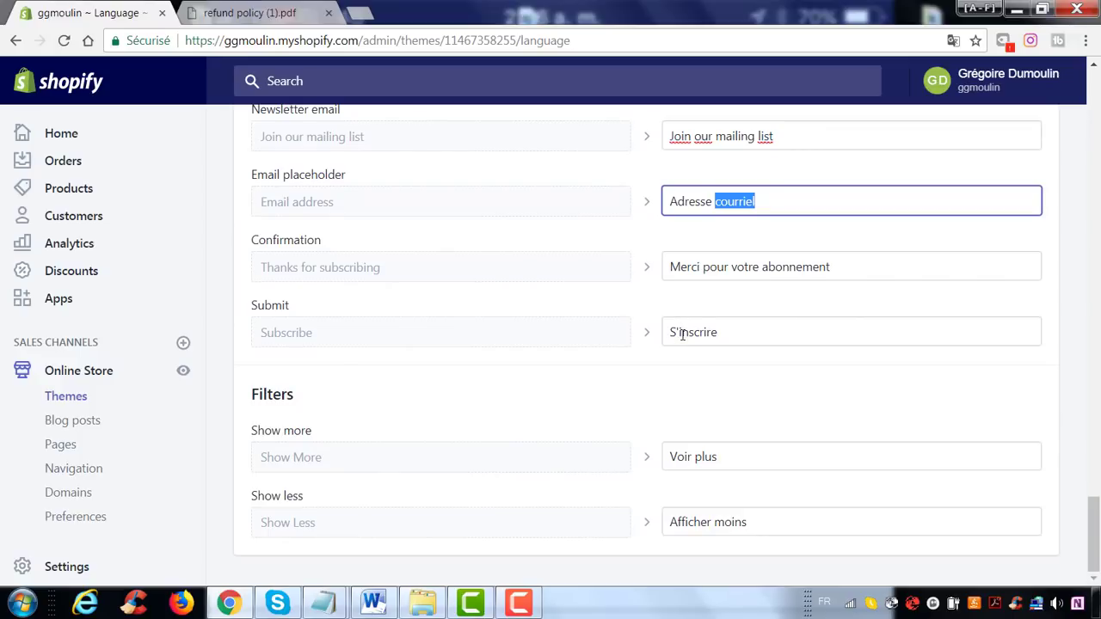
{"action": "scroll", "coordinate": [710, 323], "scroll_direction": "up", "scroll_amount": 7}
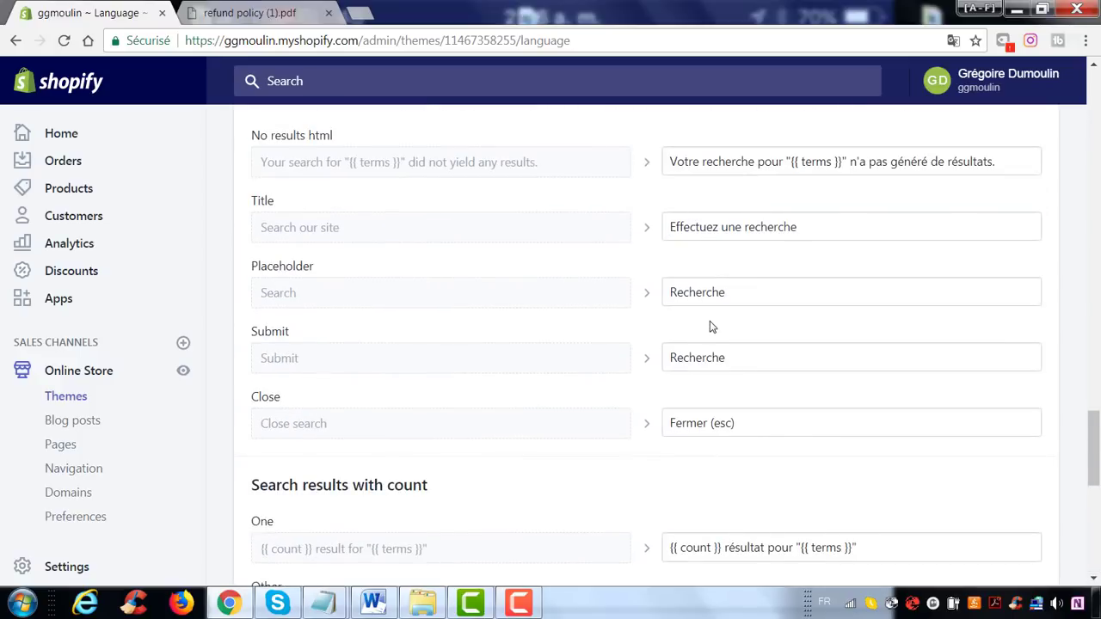
{"action": "scroll", "coordinate": [710, 321], "scroll_direction": "down", "scroll_amount": 2}
{"action": "scroll", "coordinate": [710, 321], "scroll_direction": "up", "scroll_amount": 10}
{"action": "scroll", "coordinate": [710, 323], "scroll_direction": "up", "scroll_amount": 15}
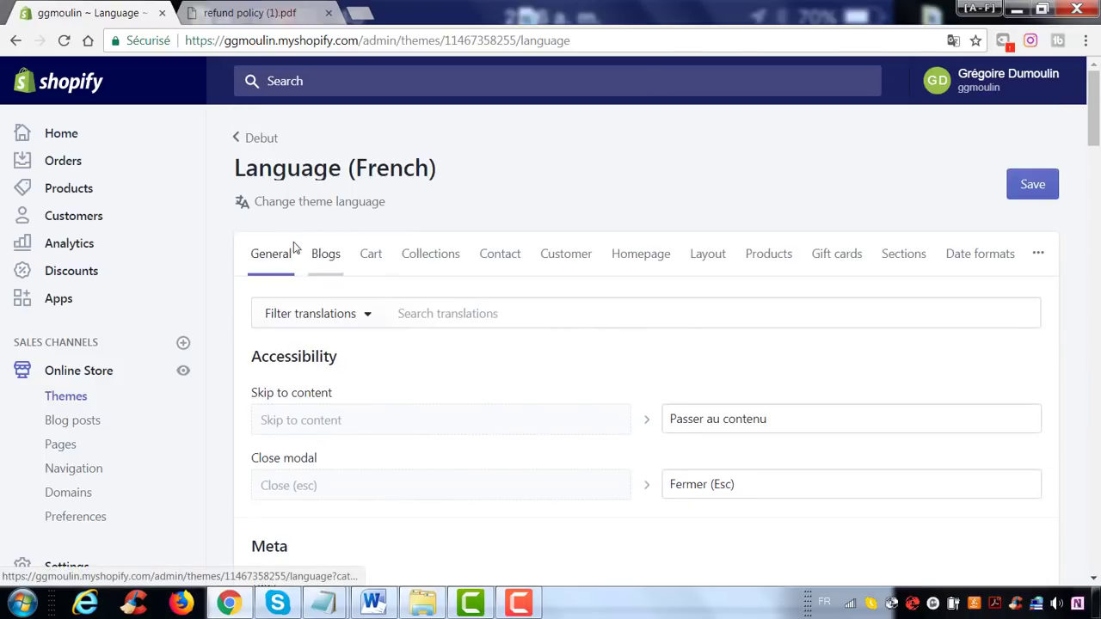
Review the Cart category's French translations, from the general cart texts to the product, price, quantity and total labels.
{"action": "left_click", "coordinate": [379, 258]}
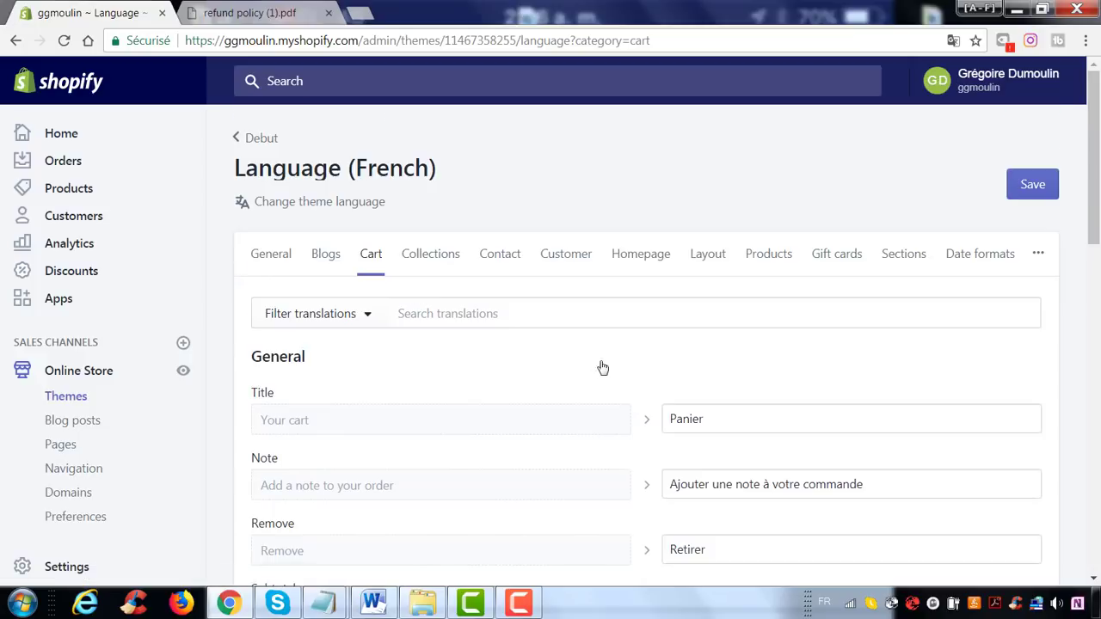
{"action": "scroll", "coordinate": [740, 376], "scroll_direction": "down", "scroll_amount": 2}
{"action": "scroll", "coordinate": [735, 367], "scroll_direction": "down", "scroll_amount": 1}
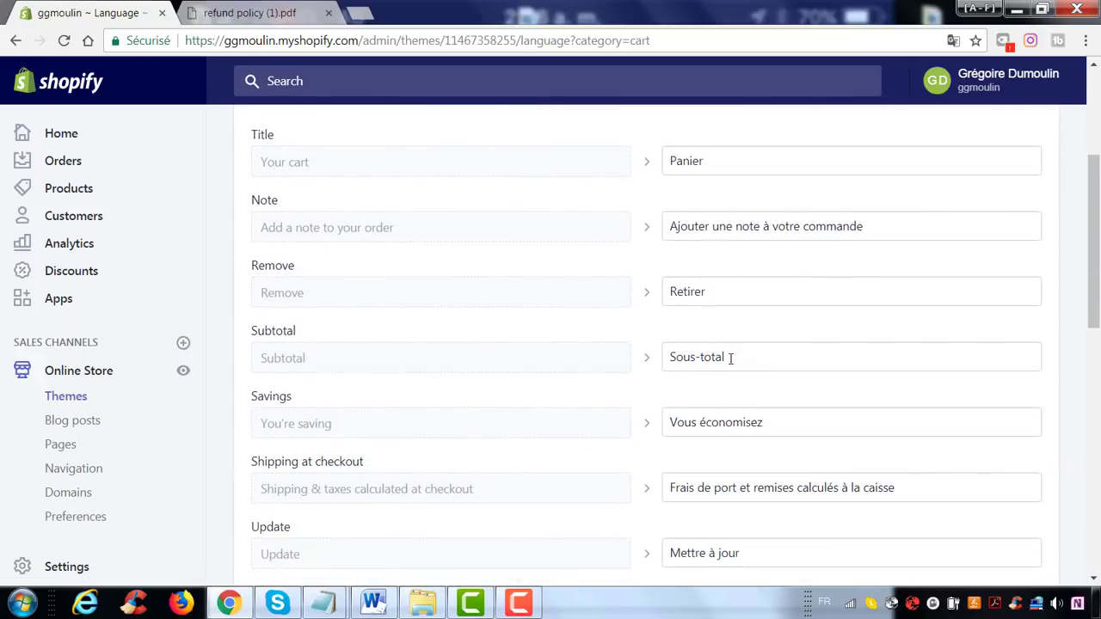
{"action": "scroll", "coordinate": [762, 371], "scroll_direction": "down", "scroll_amount": 1}
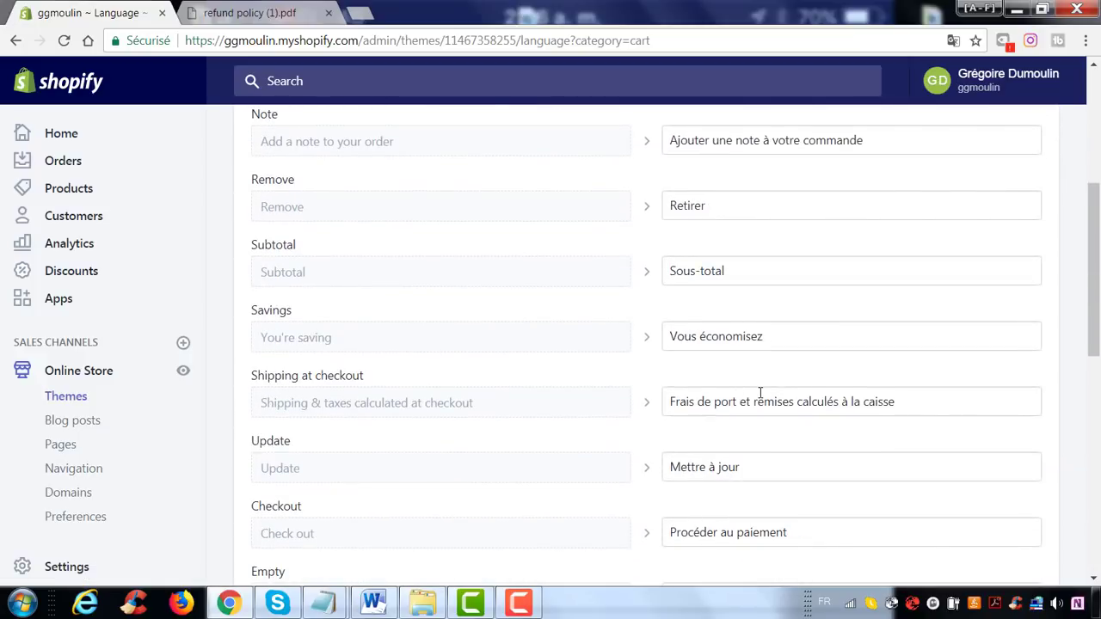
{"action": "scroll", "coordinate": [757, 394], "scroll_direction": "down", "scroll_amount": 1}
{"action": "scroll", "coordinate": [761, 392], "scroll_direction": "down", "scroll_amount": 2}
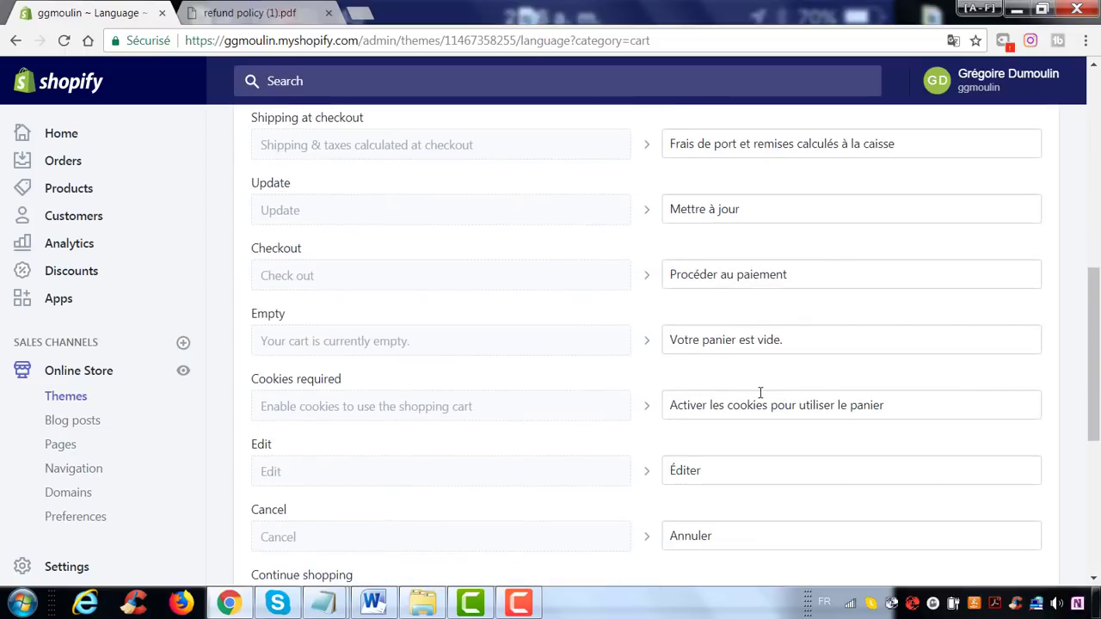
{"action": "scroll", "coordinate": [761, 393], "scroll_direction": "down", "scroll_amount": 4}
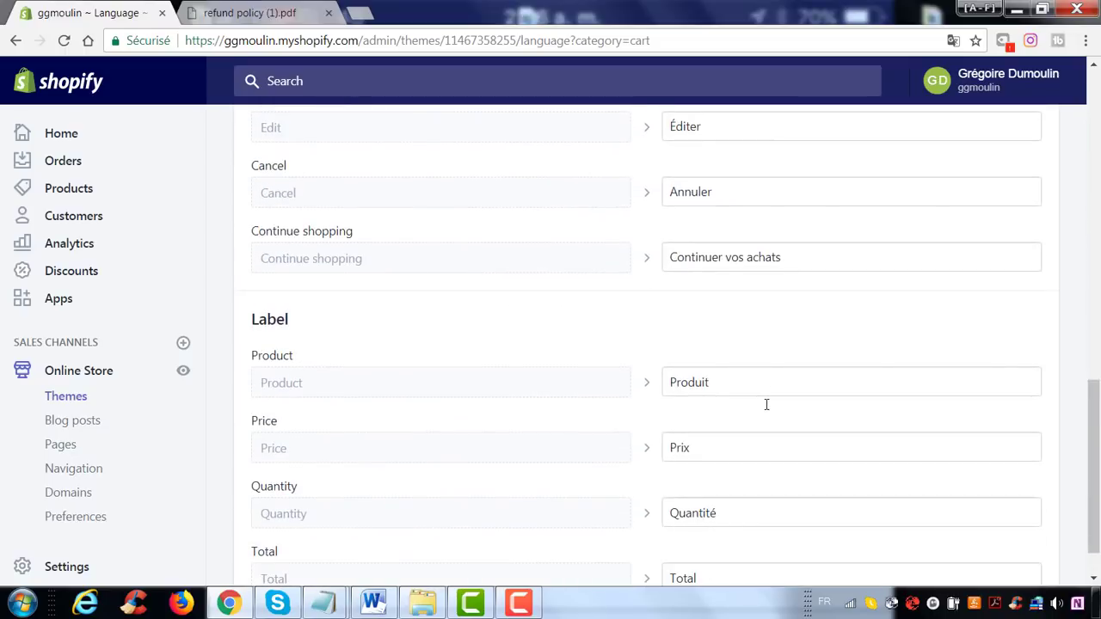
{"action": "scroll", "coordinate": [768, 410], "scroll_direction": "down", "scroll_amount": 1}
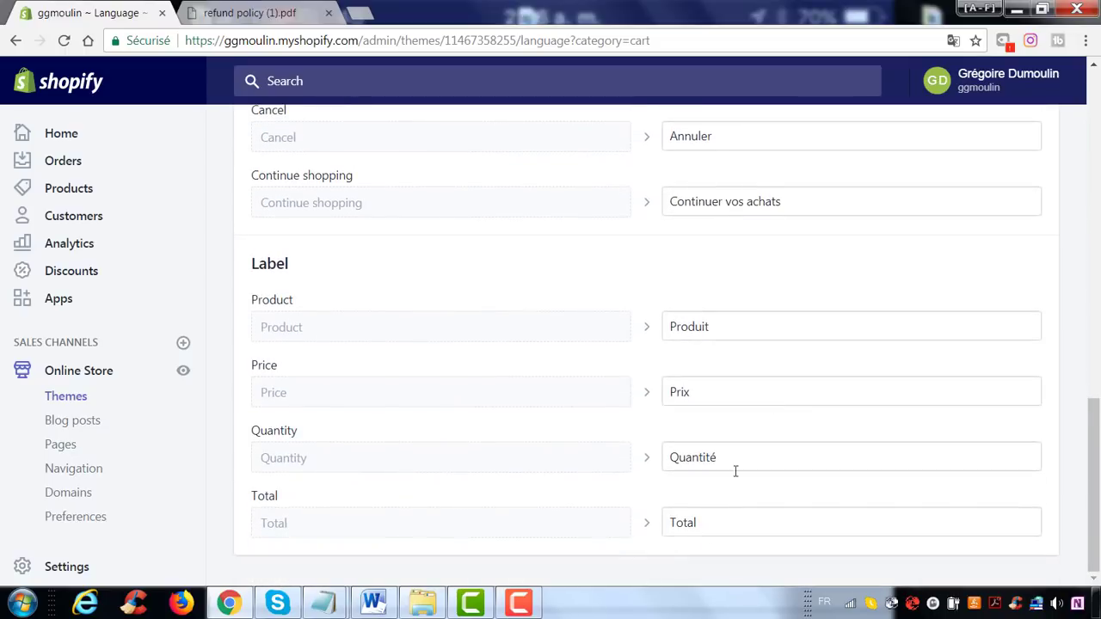
{"action": "scroll", "coordinate": [548, 374], "scroll_direction": "up", "scroll_amount": 15}
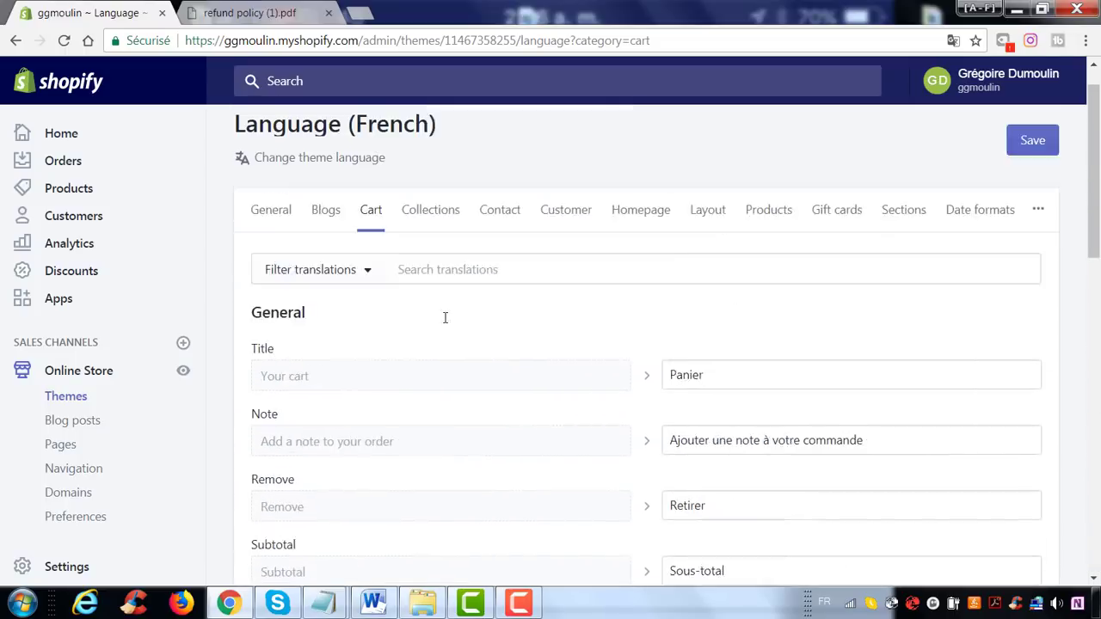
Review the Collections category's French translations, checking the sorting options, including Featured, and the filter labels.
{"action": "left_click", "coordinate": [415, 265]}
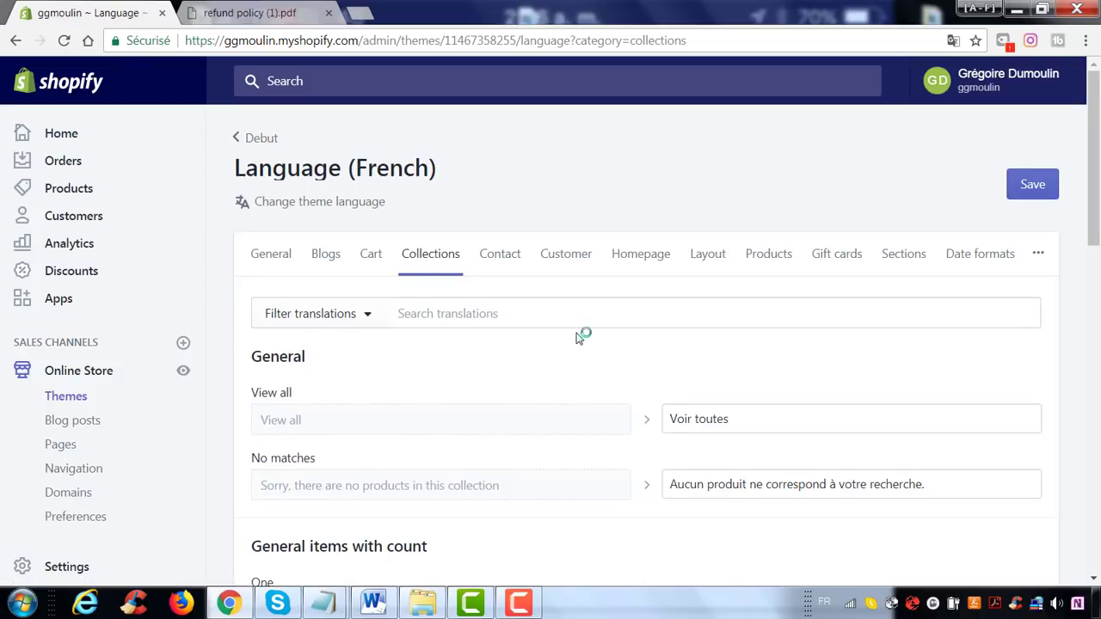
{"action": "scroll", "coordinate": [578, 338], "scroll_direction": "down", "scroll_amount": 1}
{"action": "scroll", "coordinate": [578, 338], "scroll_direction": "down", "scroll_amount": 6}
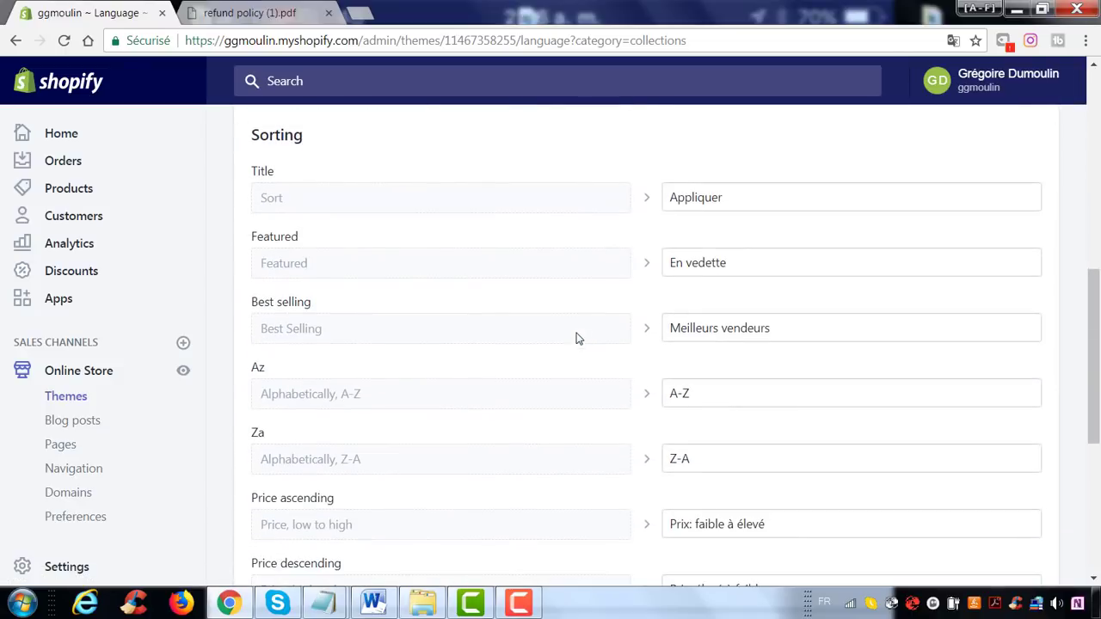
{"action": "scroll", "coordinate": [768, 392], "scroll_direction": "down", "scroll_amount": 1}
{"action": "scroll", "coordinate": [768, 404], "scroll_direction": "up", "scroll_amount": 1}
{"action": "left_click_drag", "start_coordinate": [750, 264], "coordinate": [612, 259]}
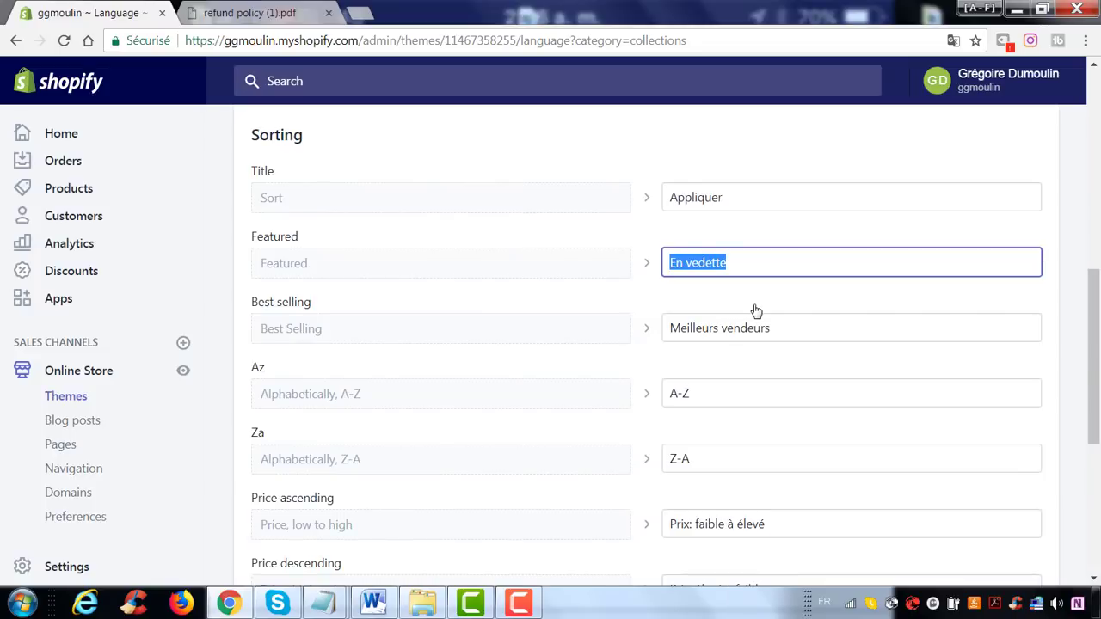
{"action": "scroll", "coordinate": [734, 313], "scroll_direction": "down", "scroll_amount": 4}
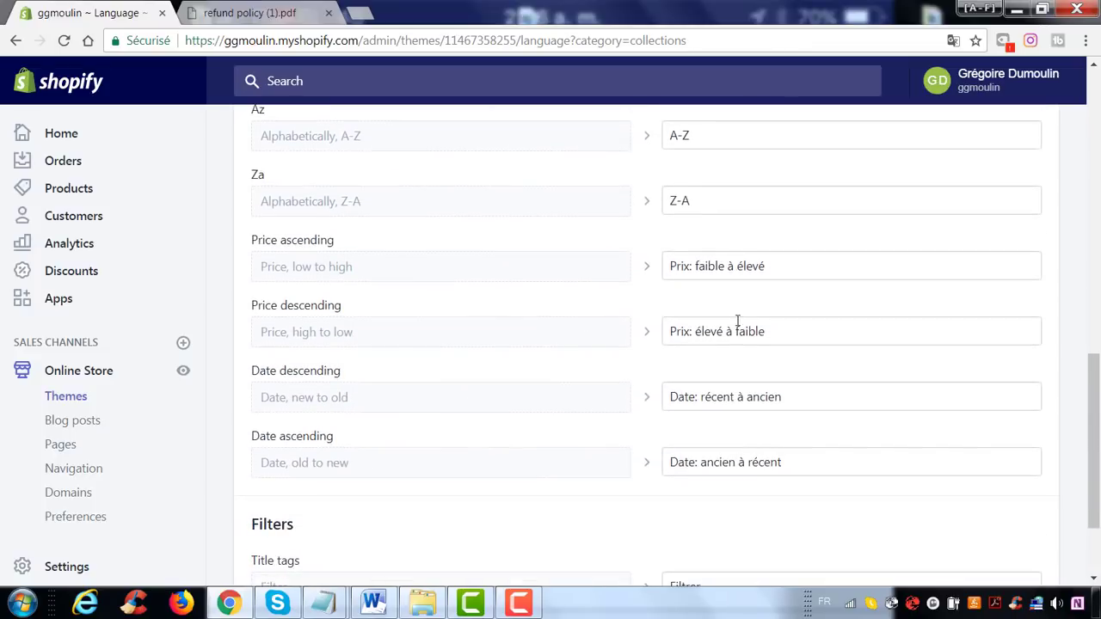
{"action": "scroll", "coordinate": [726, 389], "scroll_direction": "down", "scroll_amount": 1}
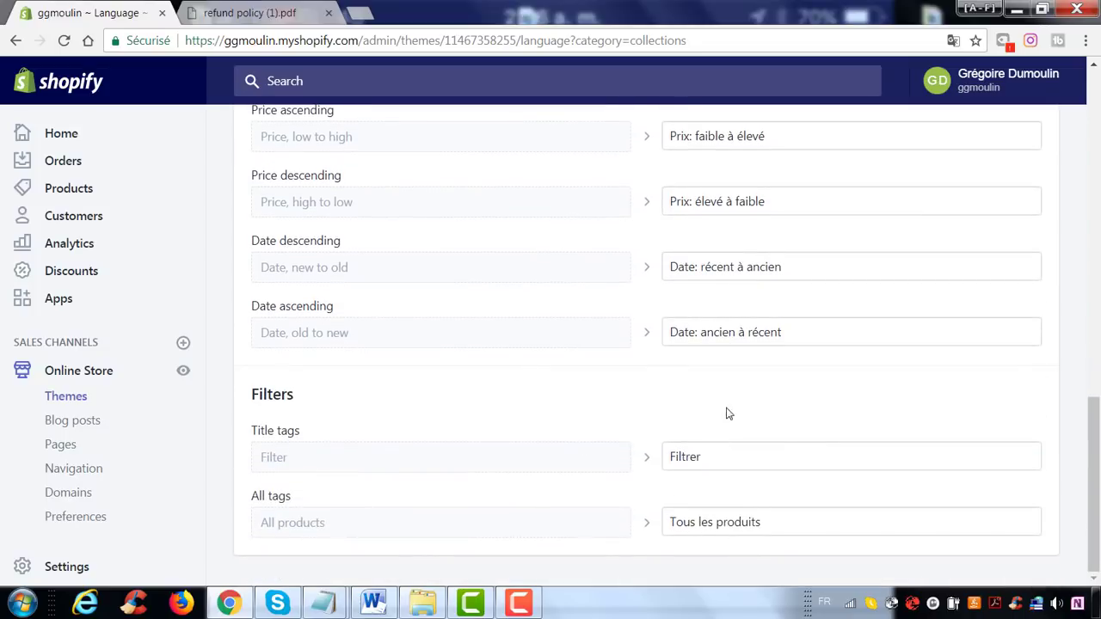
{"action": "scroll", "coordinate": [725, 404], "scroll_direction": "up", "scroll_amount": 10}
Review the Contact category's French form translations, checking the wording of the Email field.
{"action": "left_click", "coordinate": [507, 251]}
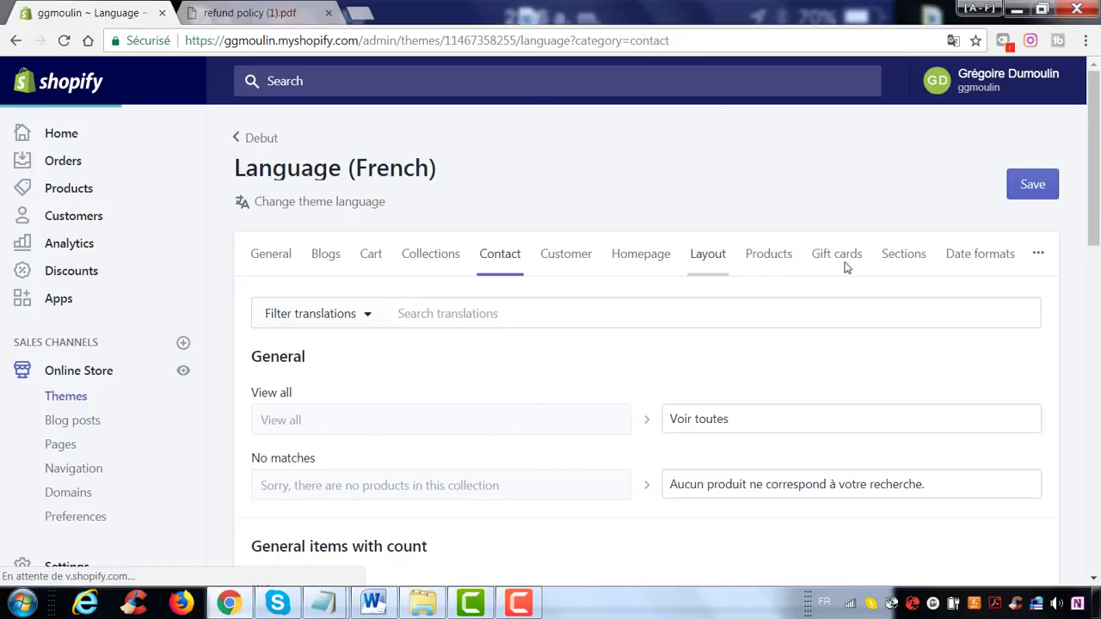
{"action": "scroll", "coordinate": [760, 352], "scroll_direction": "down", "scroll_amount": 3}
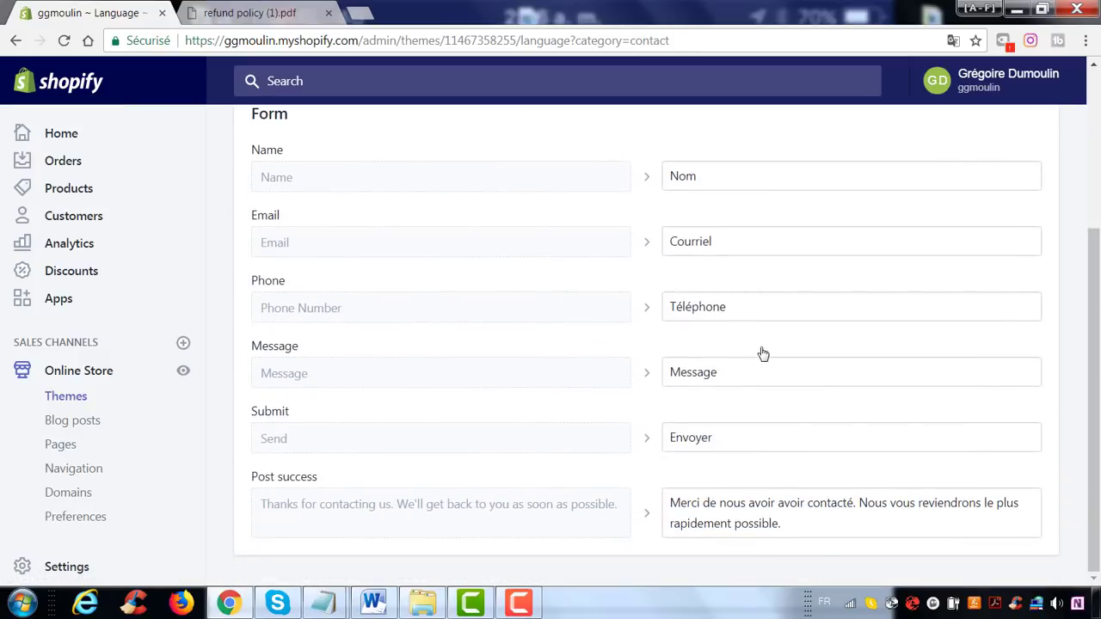
{"action": "double_click", "coordinate": [709, 245]}
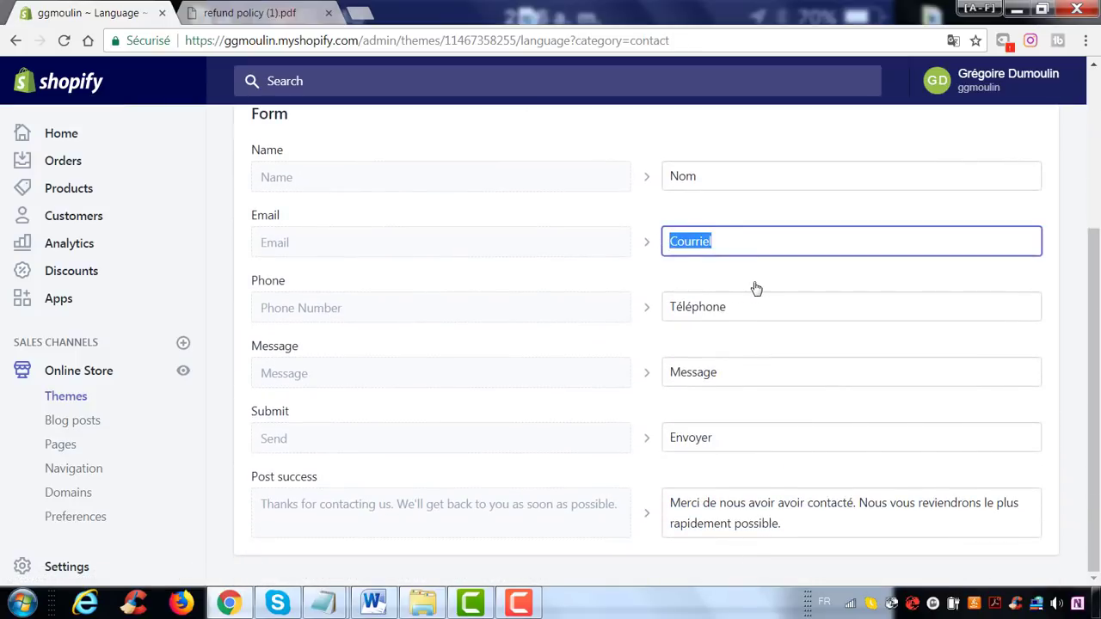
Review the Customer category's French translations, including the account, address and order labels, and save the theme's translations.
{"action": "scroll", "coordinate": [680, 405], "scroll_direction": "up", "scroll_amount": 3}
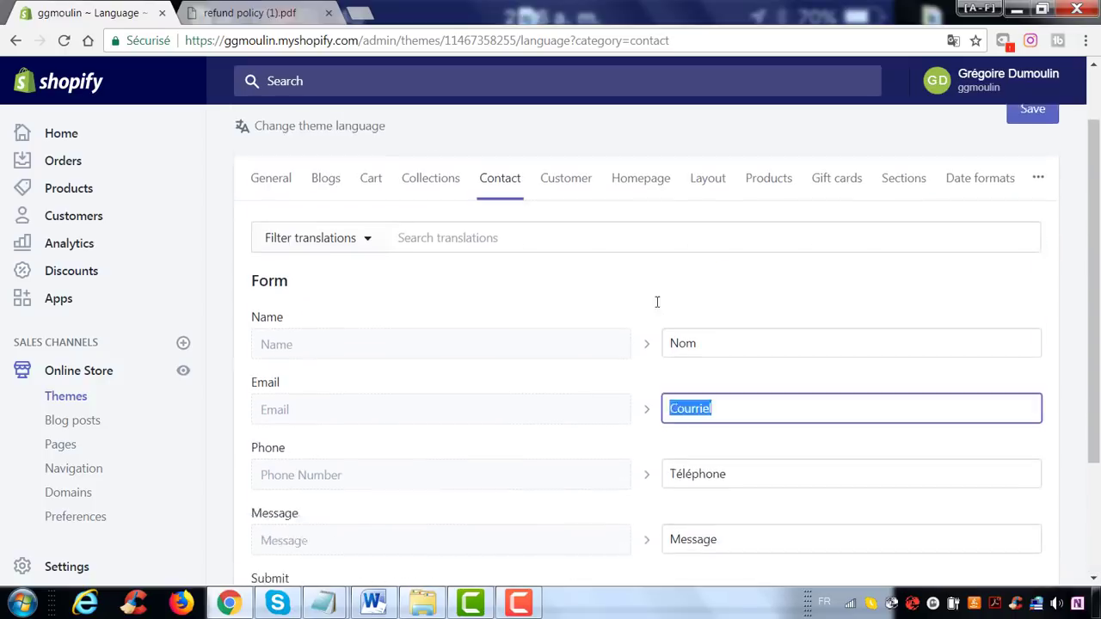
{"action": "left_click", "coordinate": [584, 258]}
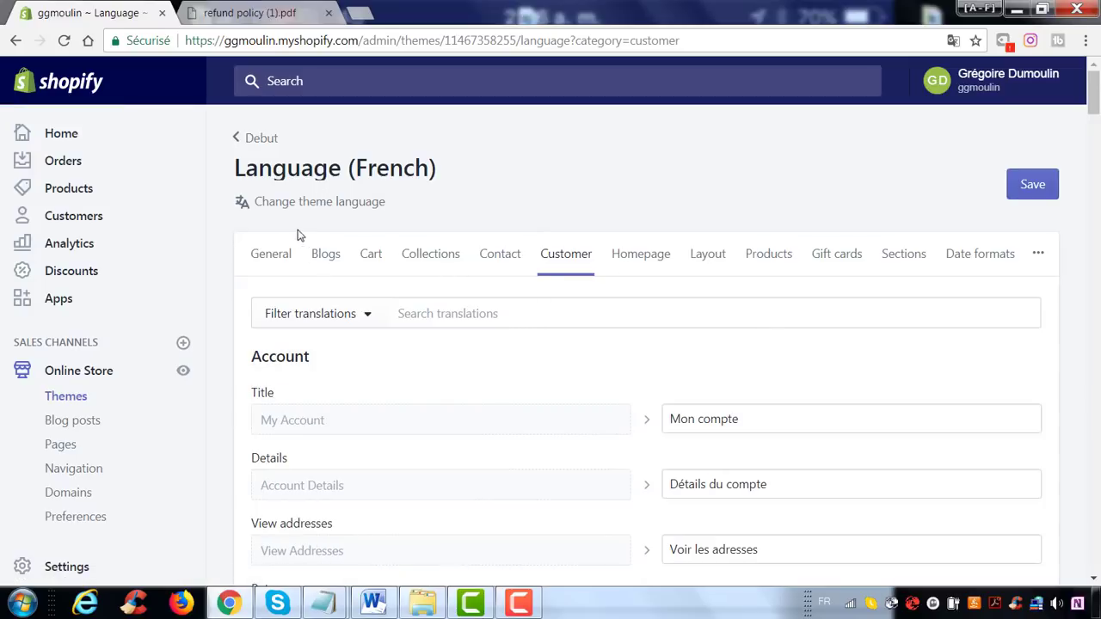
{"action": "scroll", "coordinate": [814, 398], "scroll_direction": "down", "scroll_amount": 3}
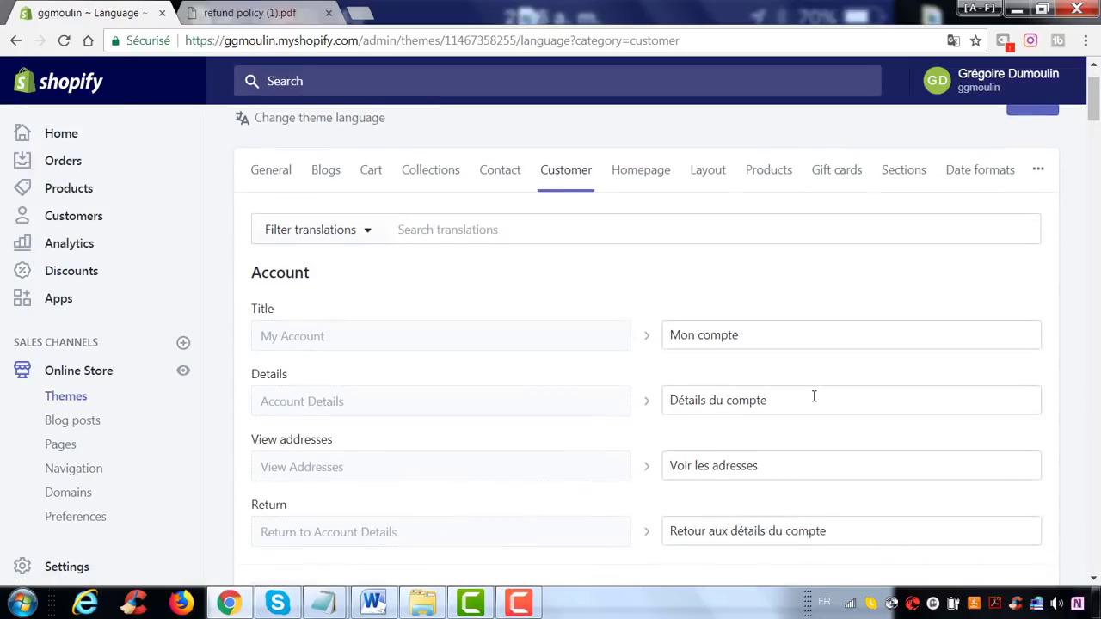
{"action": "scroll", "coordinate": [813, 389], "scroll_direction": "down", "scroll_amount": 9}
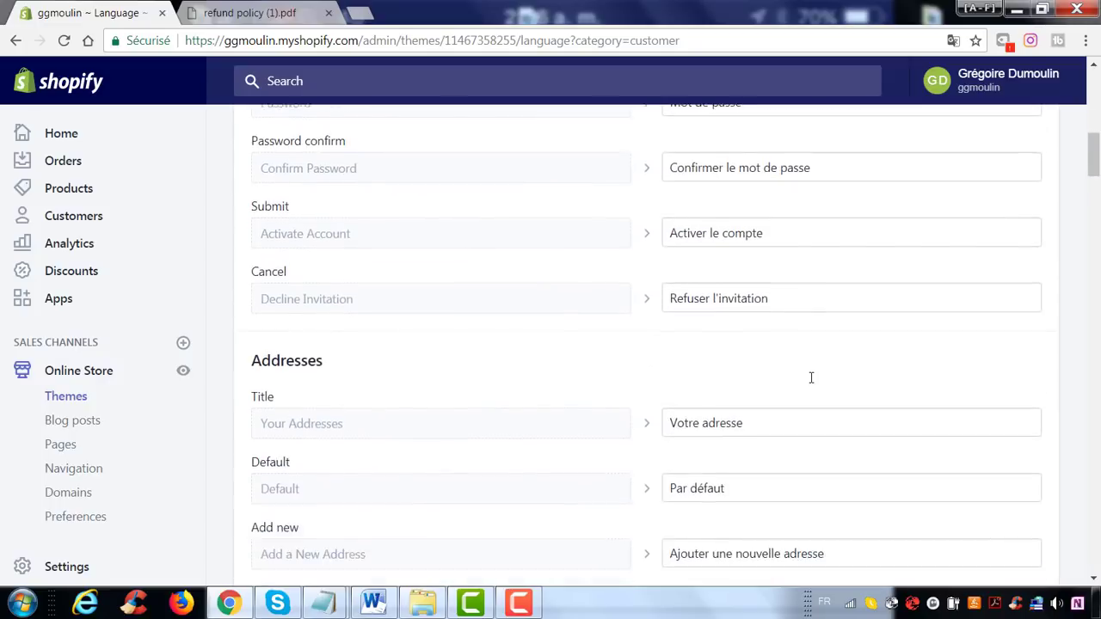
{"action": "scroll", "coordinate": [812, 379], "scroll_direction": "down", "scroll_amount": 15}
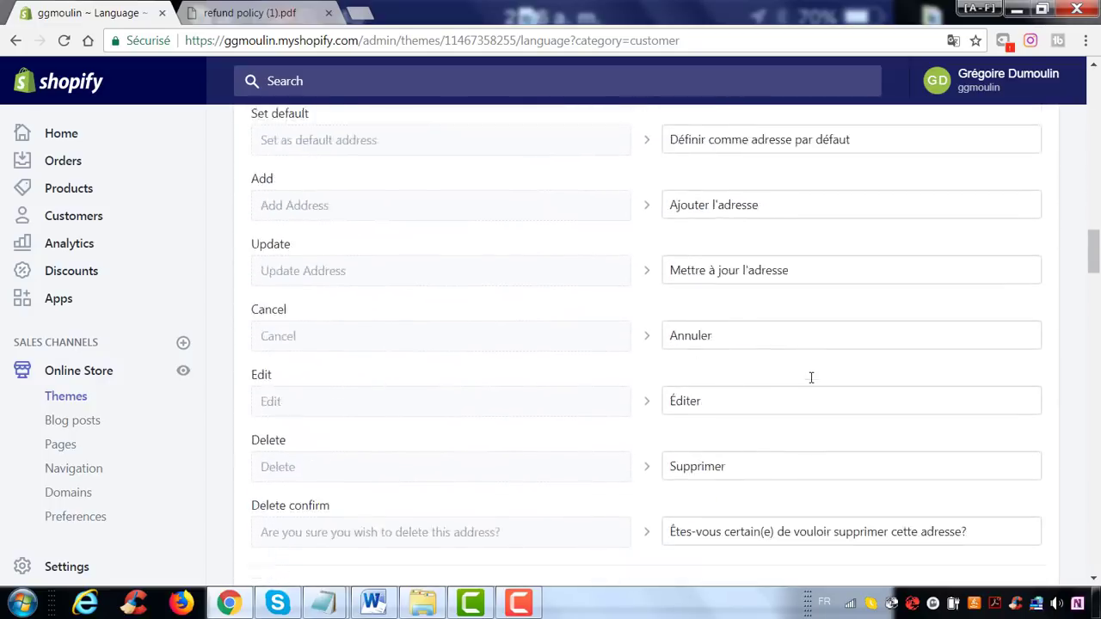
{"action": "scroll", "coordinate": [811, 378], "scroll_direction": "down", "scroll_amount": 10}
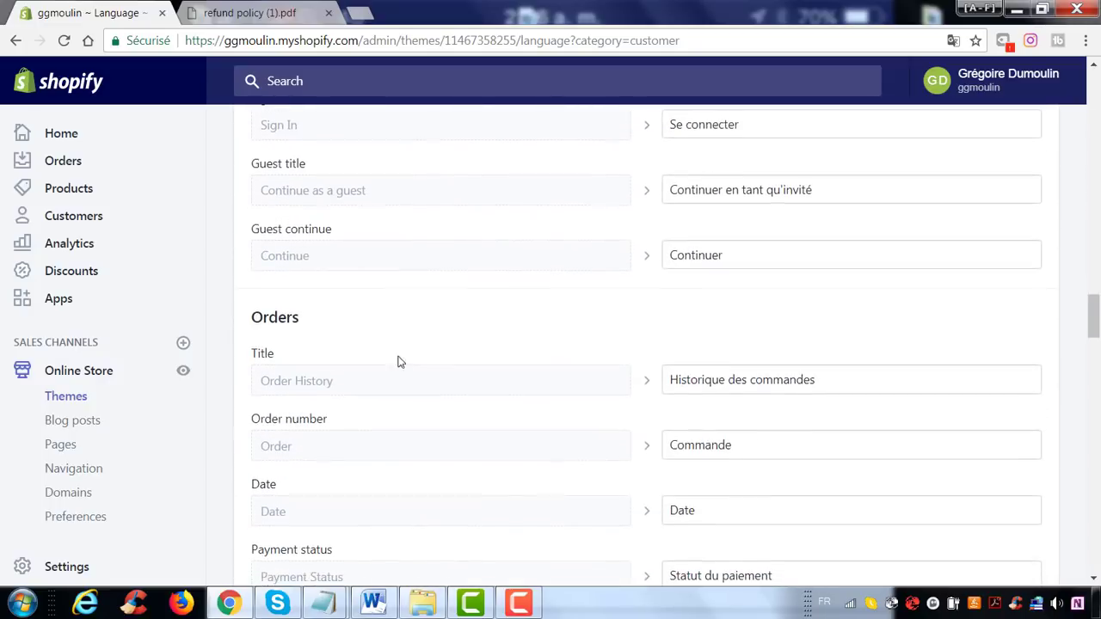
{"action": "scroll", "coordinate": [513, 329], "scroll_direction": "up", "scroll_amount": 20}
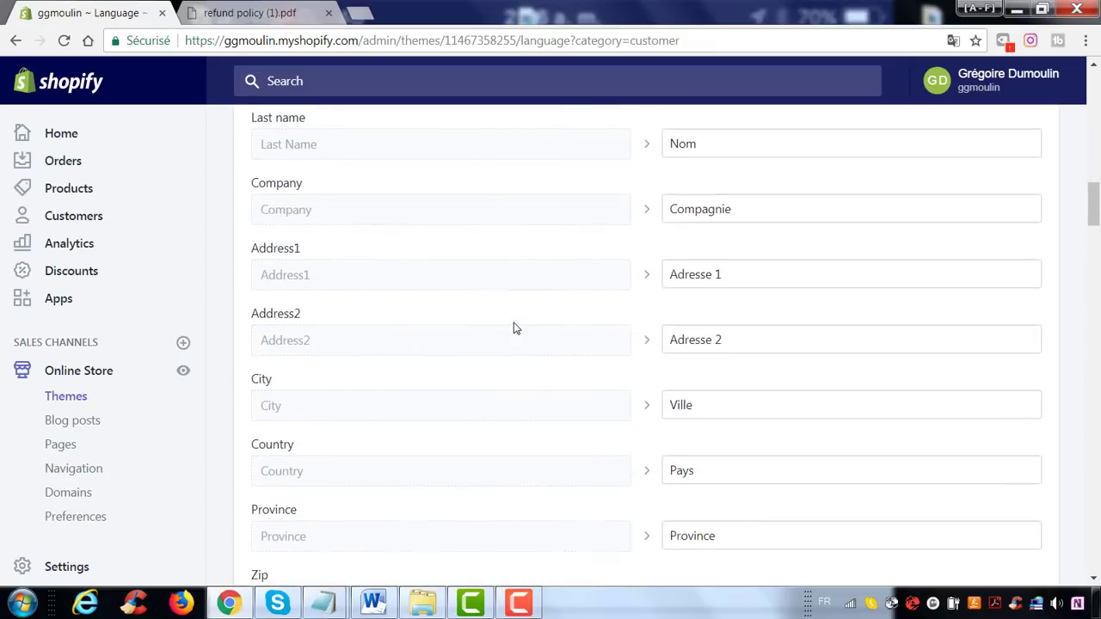
{"action": "scroll", "coordinate": [515, 327], "scroll_direction": "up", "scroll_amount": 8}
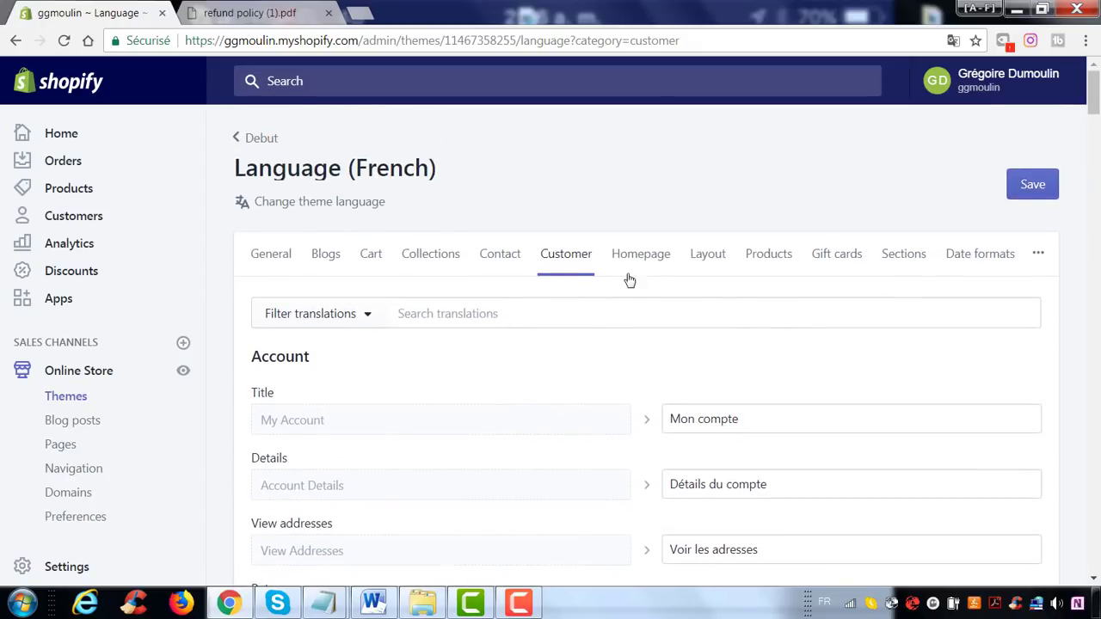
{"action": "left_click", "coordinate": [1033, 196]}
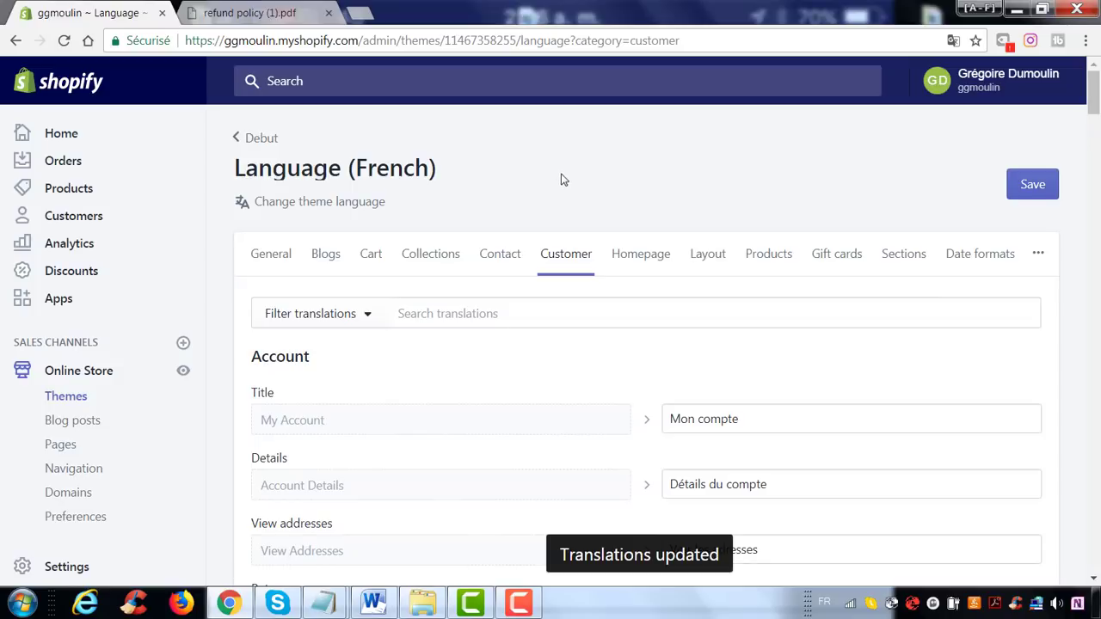
Look over the online store's Blog posts section, including its option for creating a post, and open the Pages section.
{"action": "left_click", "coordinate": [85, 434]}
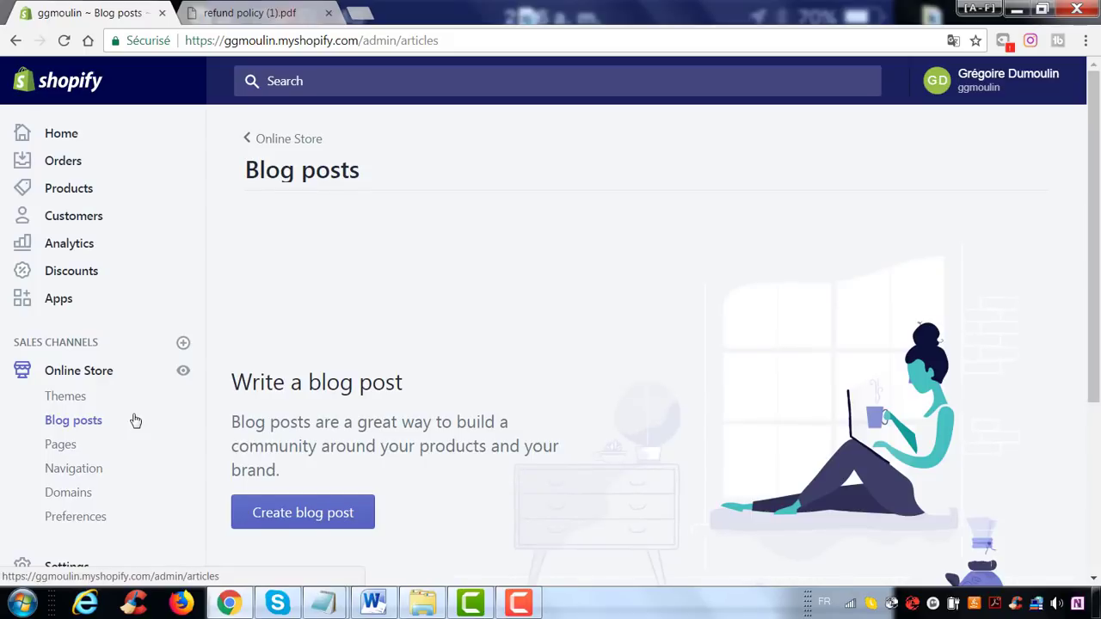
{"action": "scroll", "coordinate": [361, 421], "scroll_direction": "down", "scroll_amount": 1}
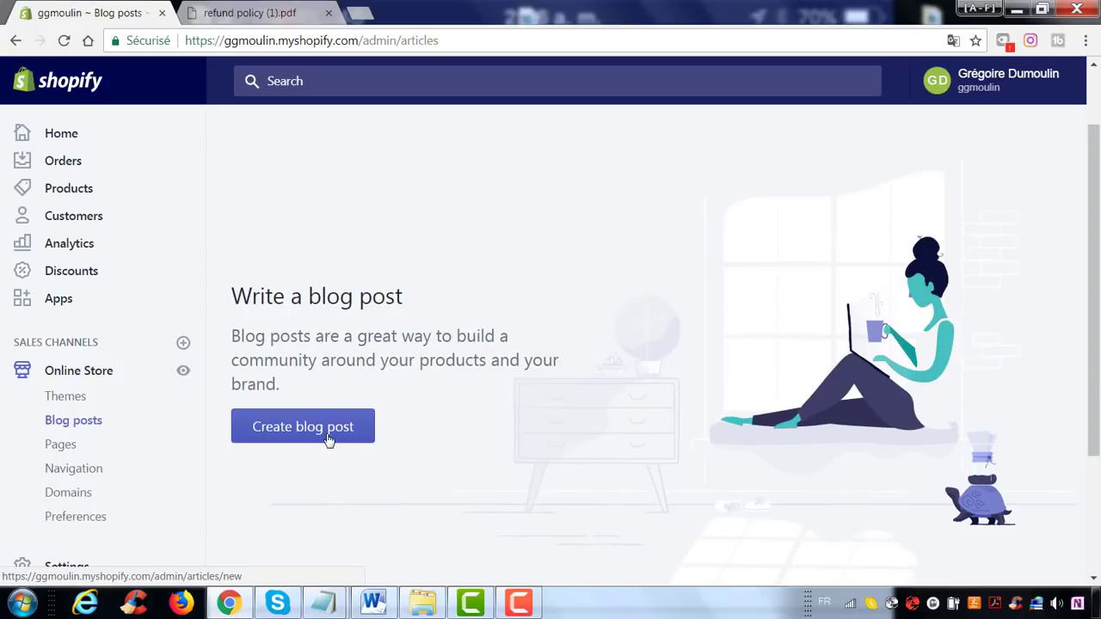
{"action": "left_click", "coordinate": [72, 448]}
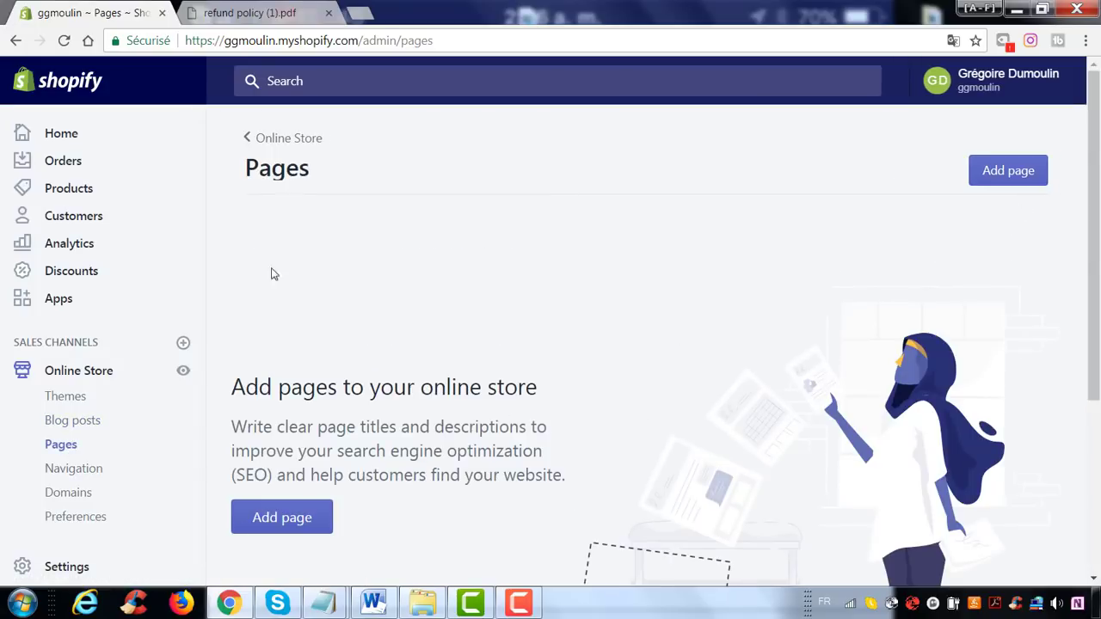
View the live online store and examine its home page from the header menu to the footer.
{"action": "left_click", "coordinate": [183, 372]}
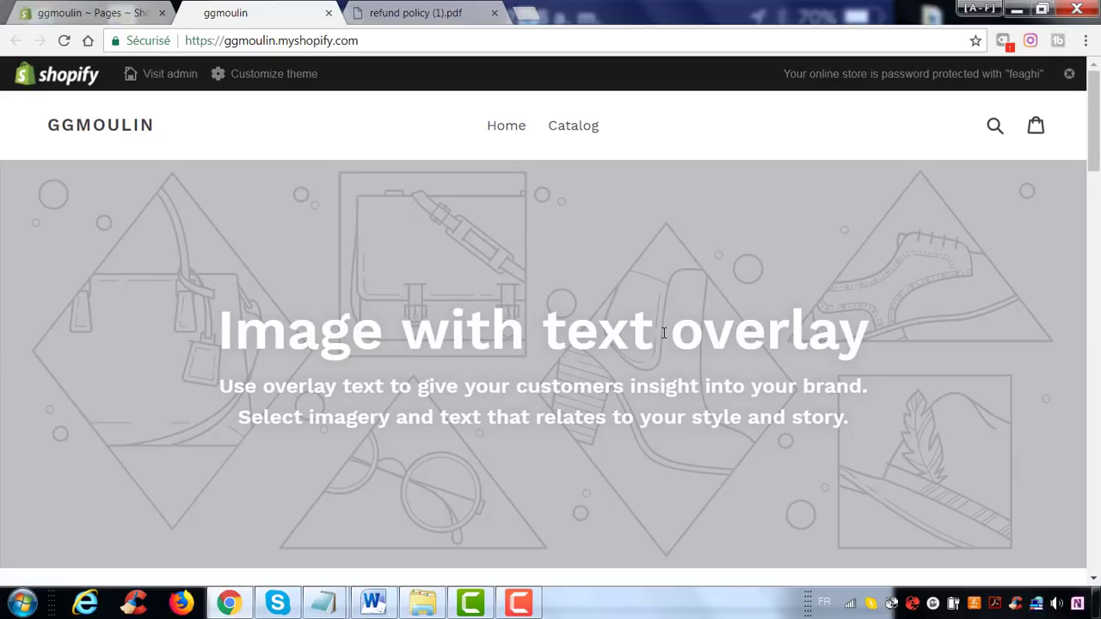
{"action": "scroll", "coordinate": [656, 258], "scroll_direction": "down", "scroll_amount": 20}
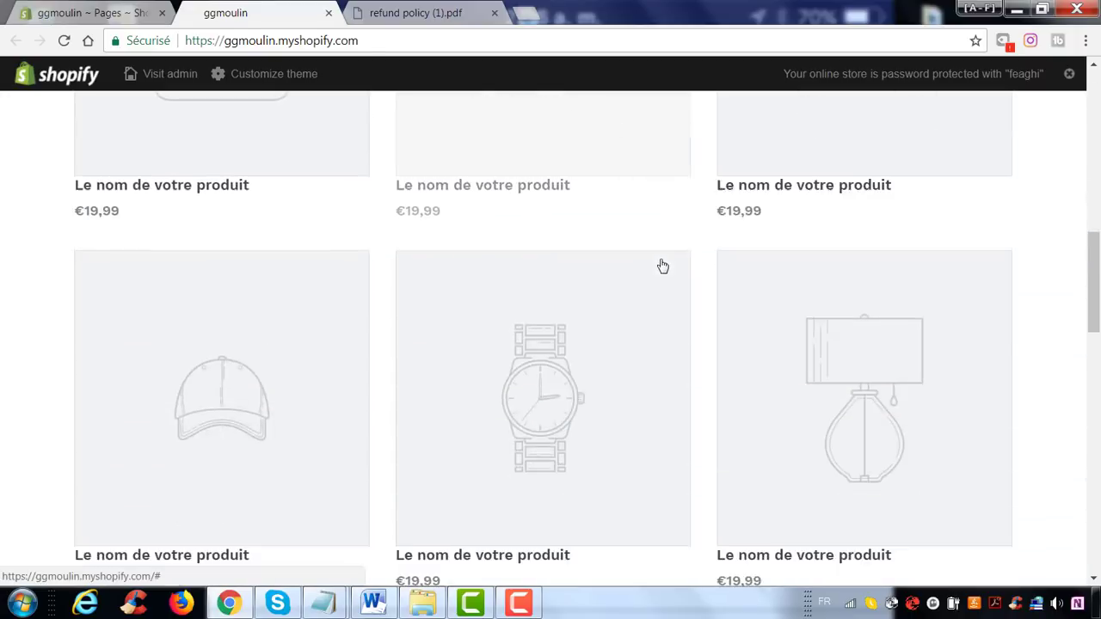
{"action": "scroll", "coordinate": [669, 327], "scroll_direction": "up", "scroll_amount": 20}
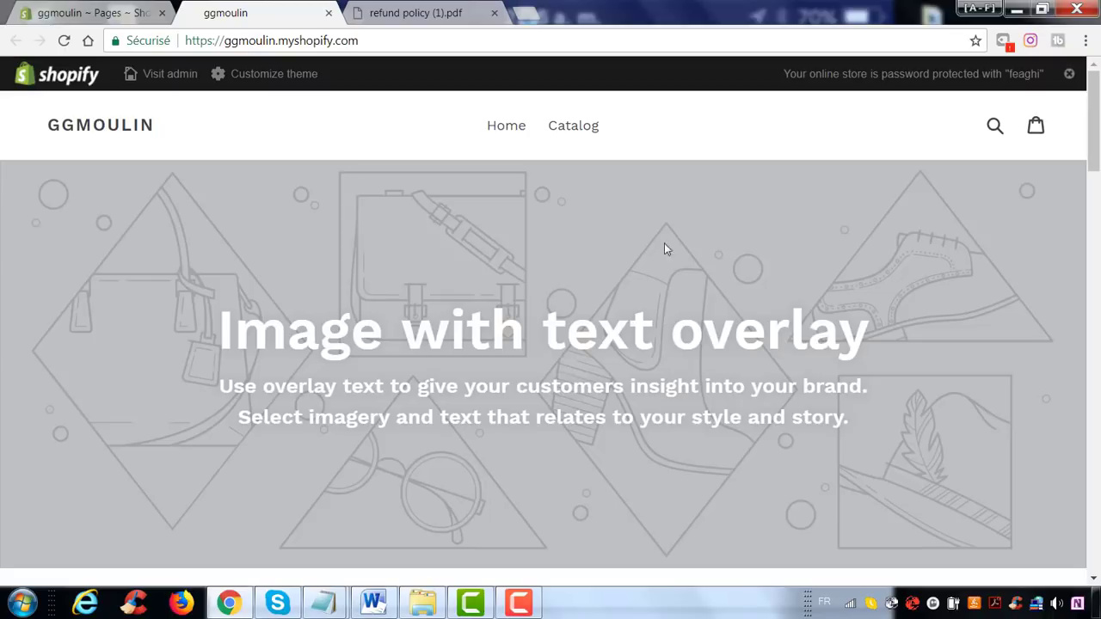
{"action": "scroll", "coordinate": [533, 300], "scroll_direction": "down", "scroll_amount": 10}
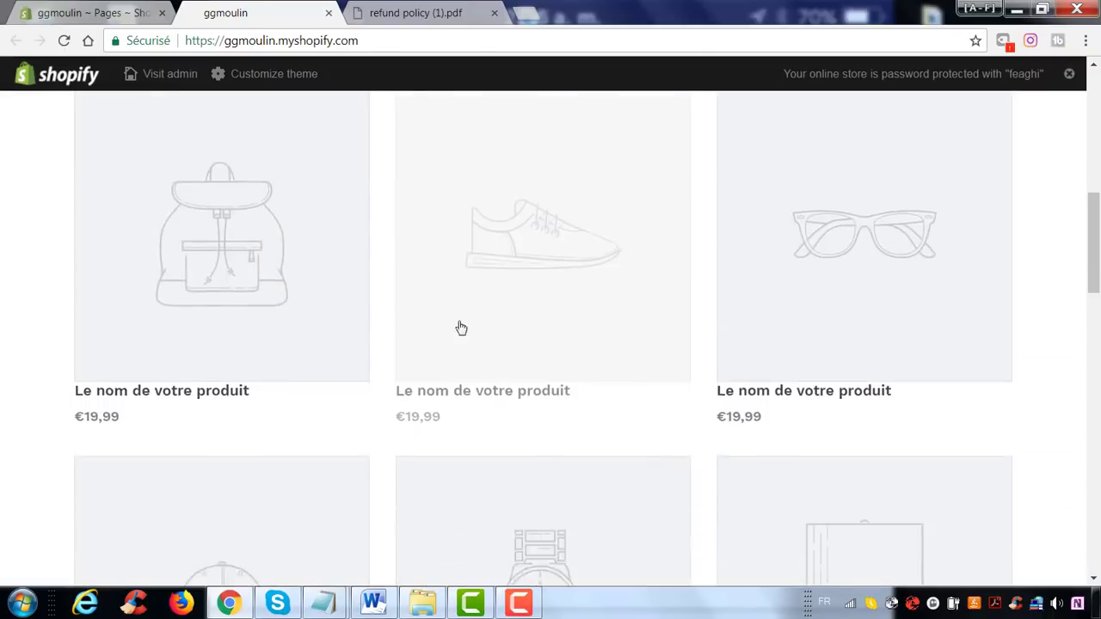
{"action": "scroll", "coordinate": [479, 349], "scroll_direction": "down", "scroll_amount": 7}
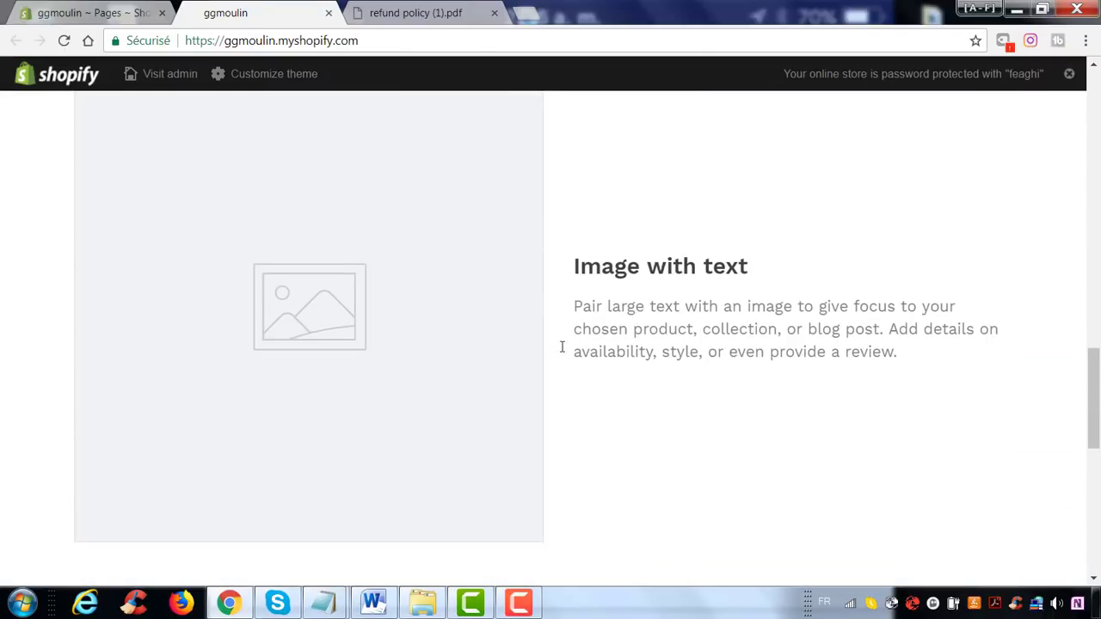
{"action": "scroll", "coordinate": [516, 284], "scroll_direction": "down", "scroll_amount": 6}
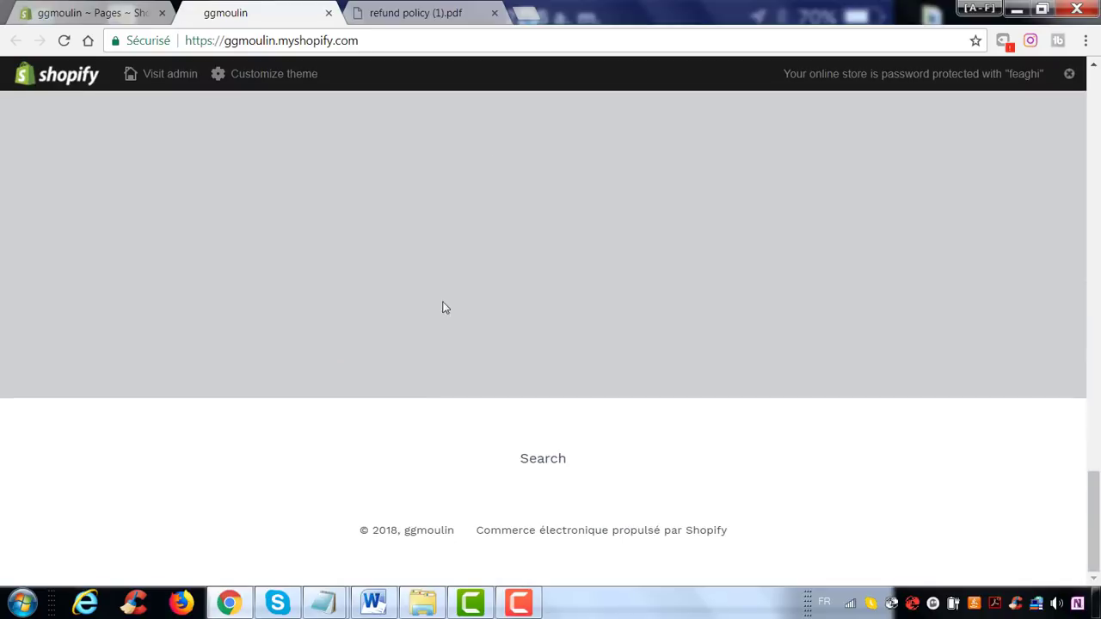
{"action": "scroll", "coordinate": [464, 306], "scroll_direction": "up", "scroll_amount": 8}
{"action": "scroll", "coordinate": [483, 303], "scroll_direction": "up", "scroll_amount": 15}
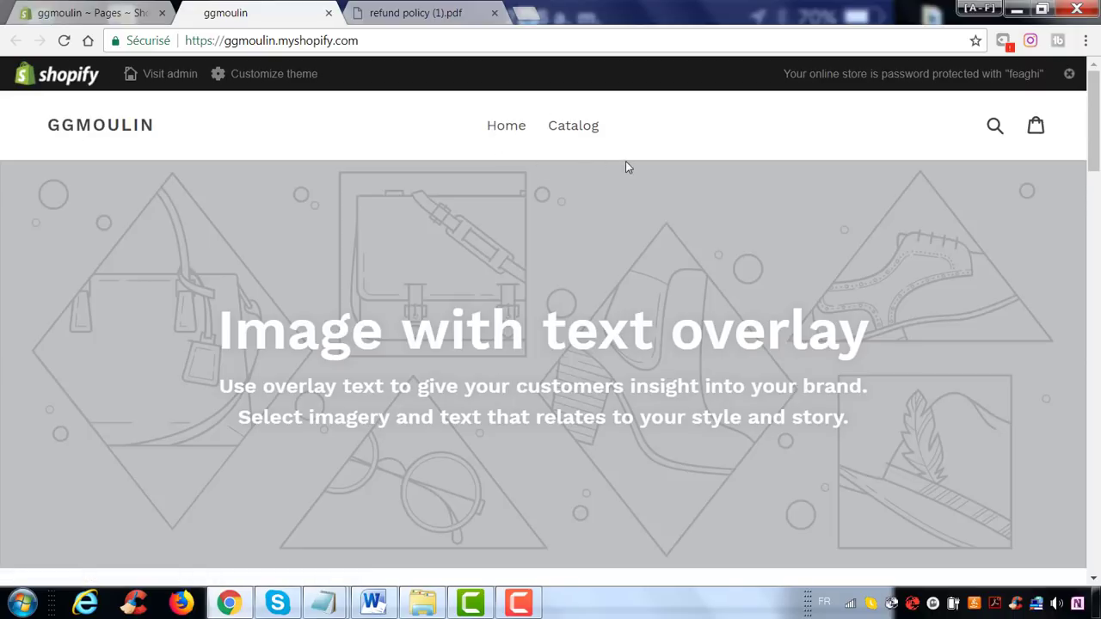
Check the language of the home page's overlay text, Featured collection heading, product placeholders, Image with text section and footer link.
{"action": "scroll", "coordinate": [638, 169], "scroll_direction": "down", "scroll_amount": 1}
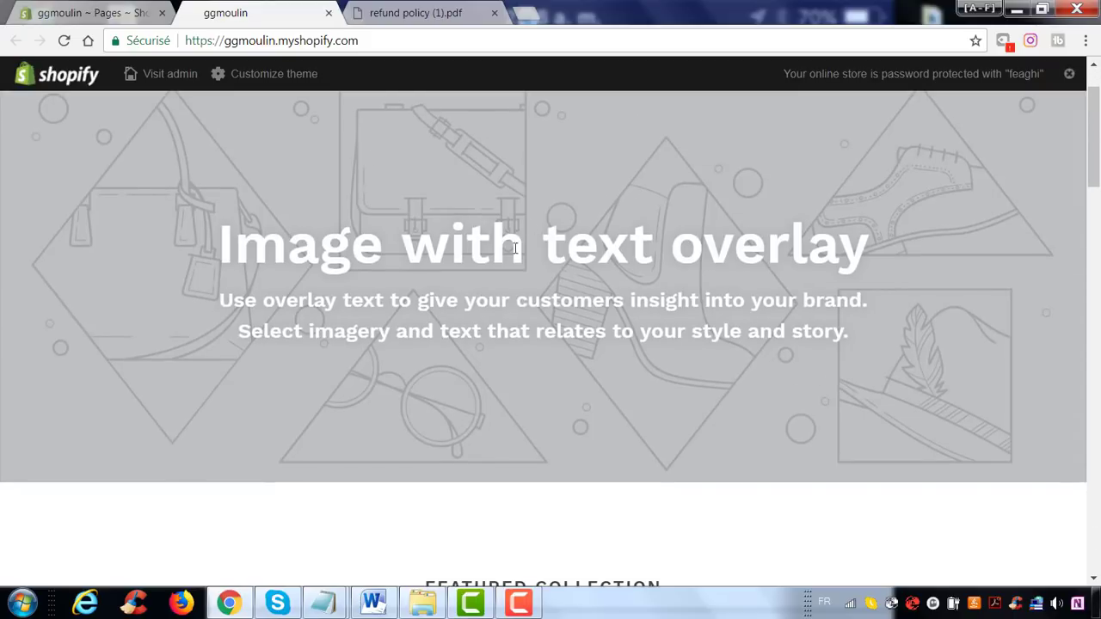
{"action": "scroll", "coordinate": [603, 241], "scroll_direction": "up", "scroll_amount": 1}
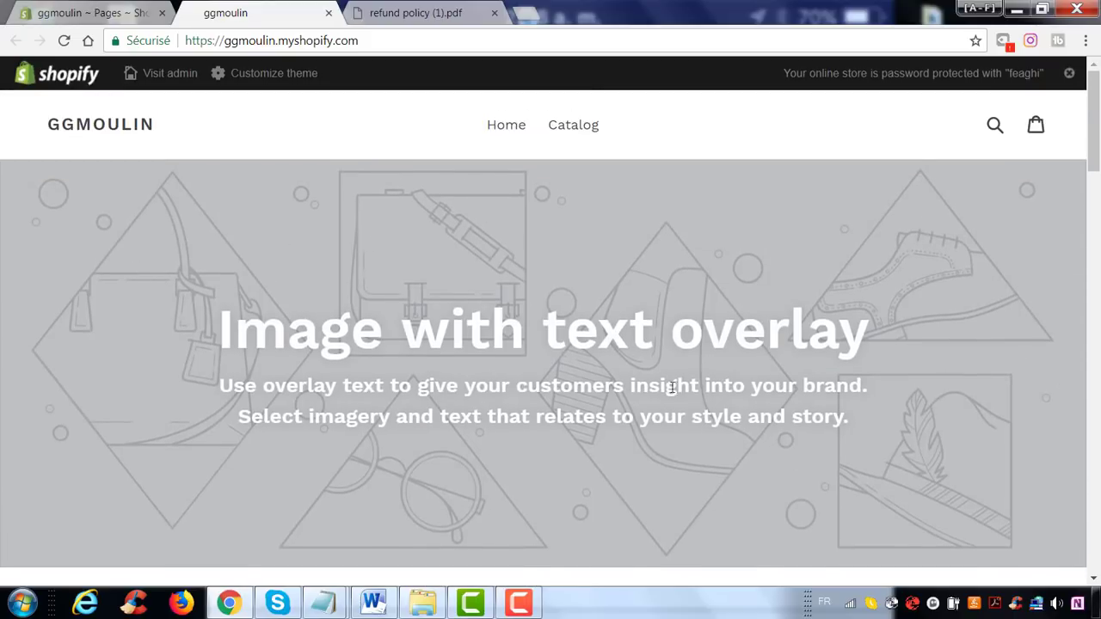
{"action": "scroll", "coordinate": [868, 422], "scroll_direction": "down", "scroll_amount": 7}
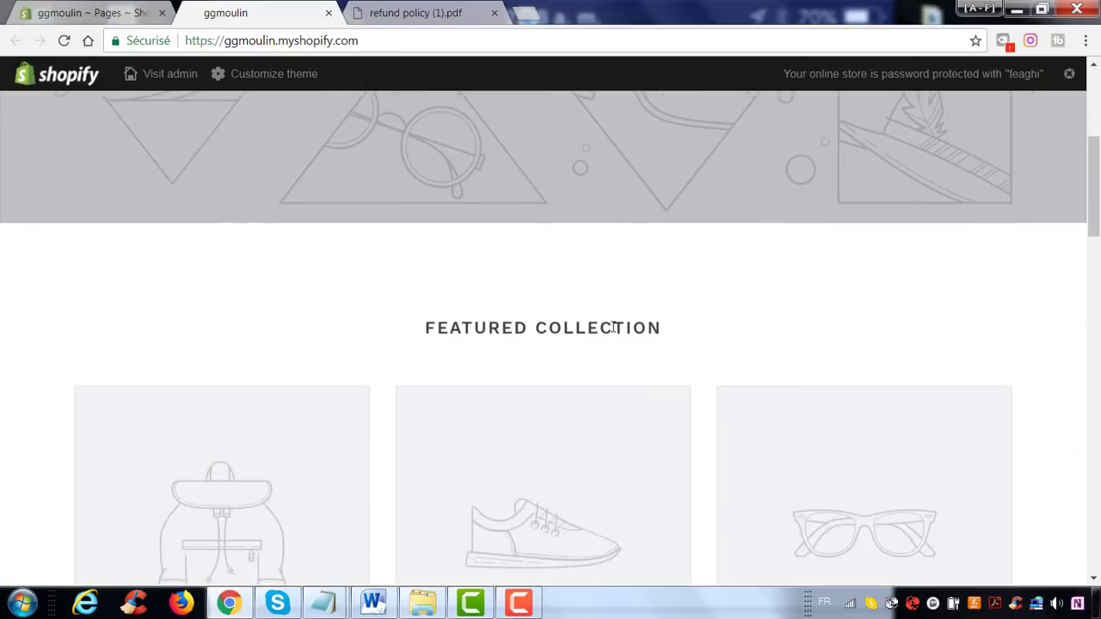
{"action": "scroll", "coordinate": [945, 323], "scroll_direction": "down", "scroll_amount": 5}
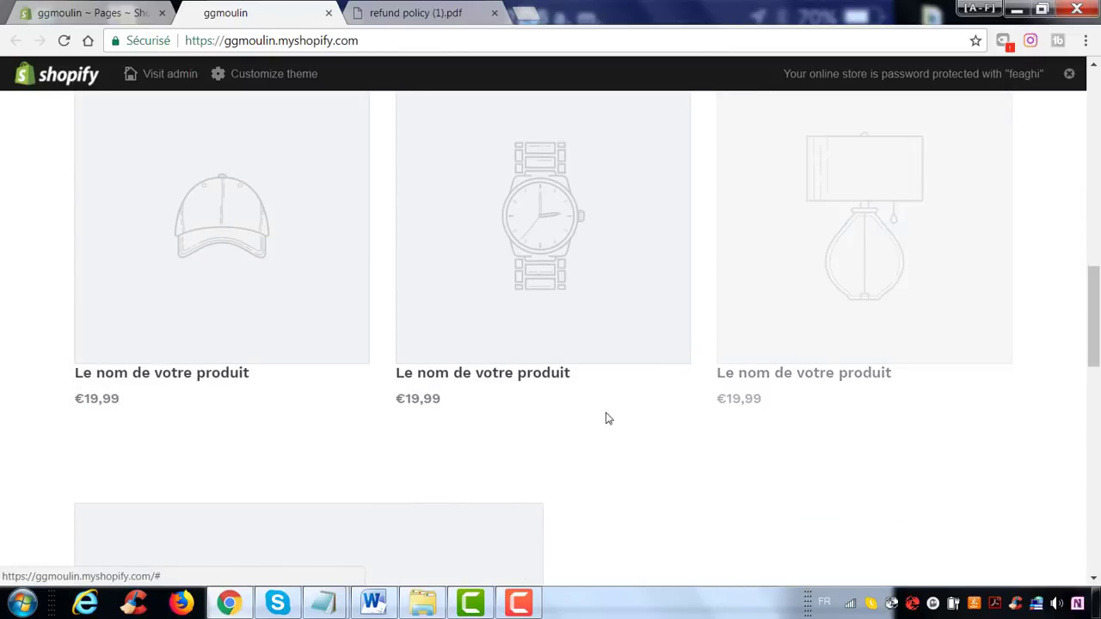
{"action": "scroll", "coordinate": [736, 352], "scroll_direction": "down", "scroll_amount": 3}
{"action": "scroll", "coordinate": [736, 352], "scroll_direction": "down", "scroll_amount": 3}
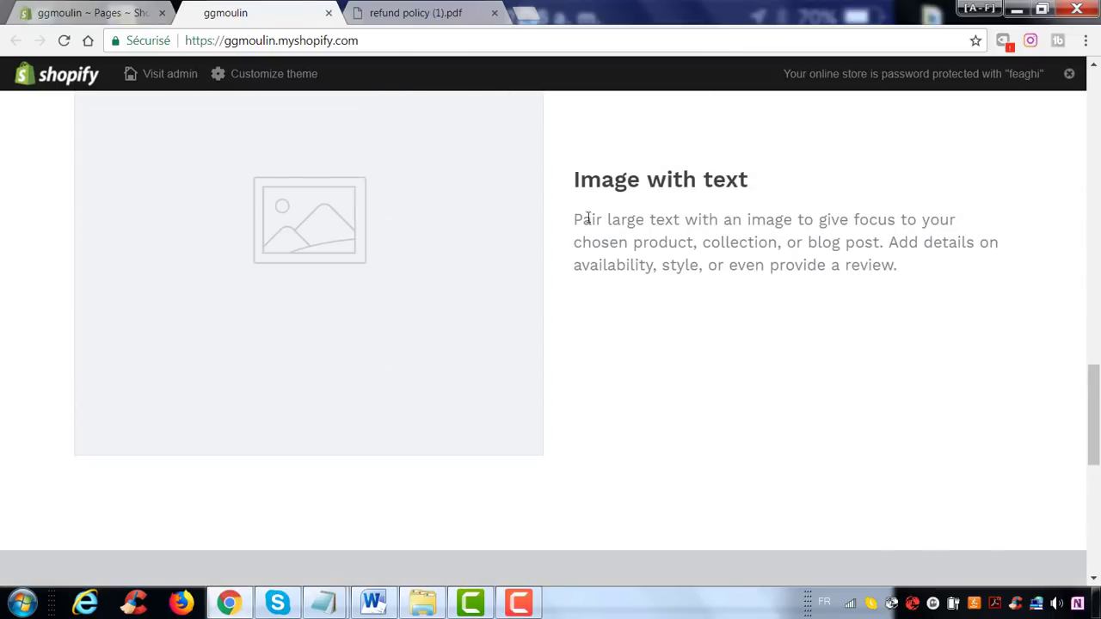
{"action": "scroll", "coordinate": [519, 347], "scroll_direction": "down", "scroll_amount": 9}
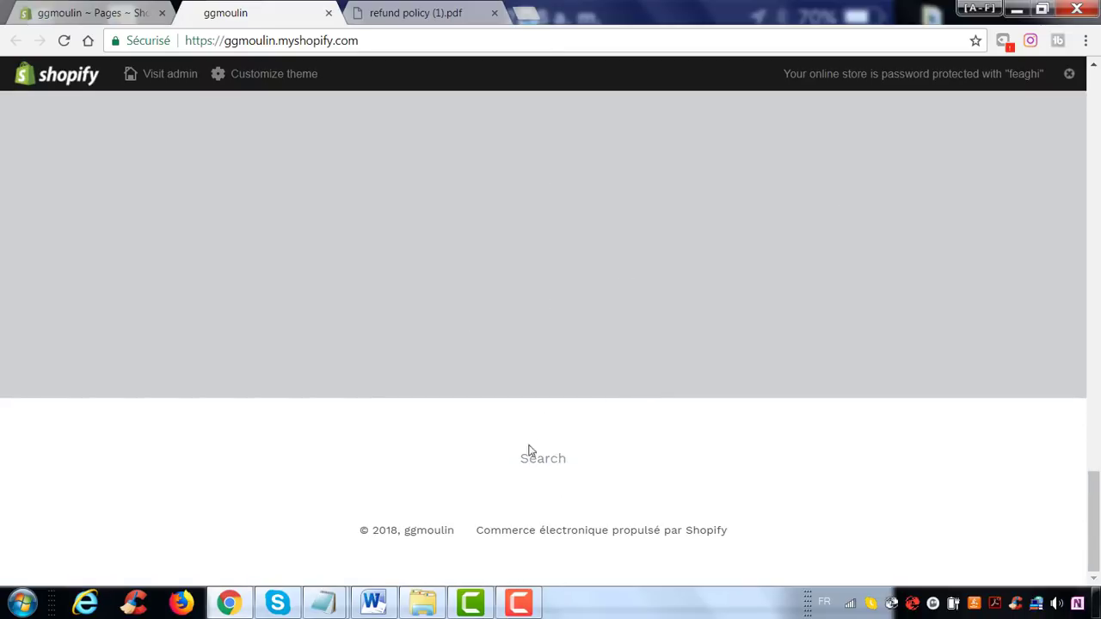
{"action": "scroll", "coordinate": [472, 379], "scroll_direction": "up", "scroll_amount": 8}
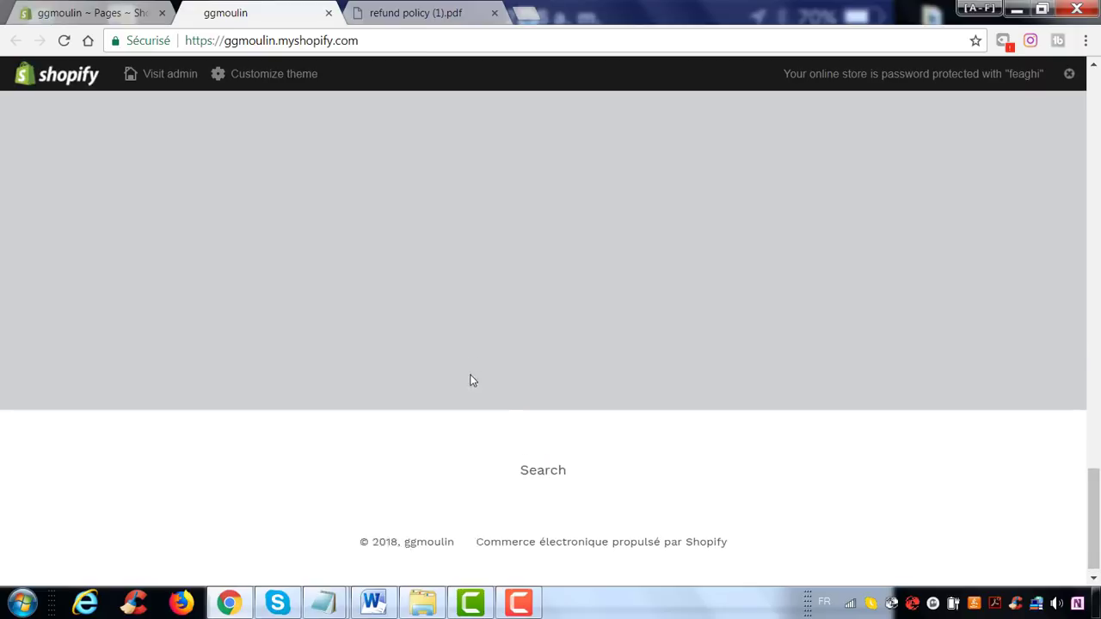
{"action": "scroll", "coordinate": [432, 292], "scroll_direction": "up", "scroll_amount": 10}
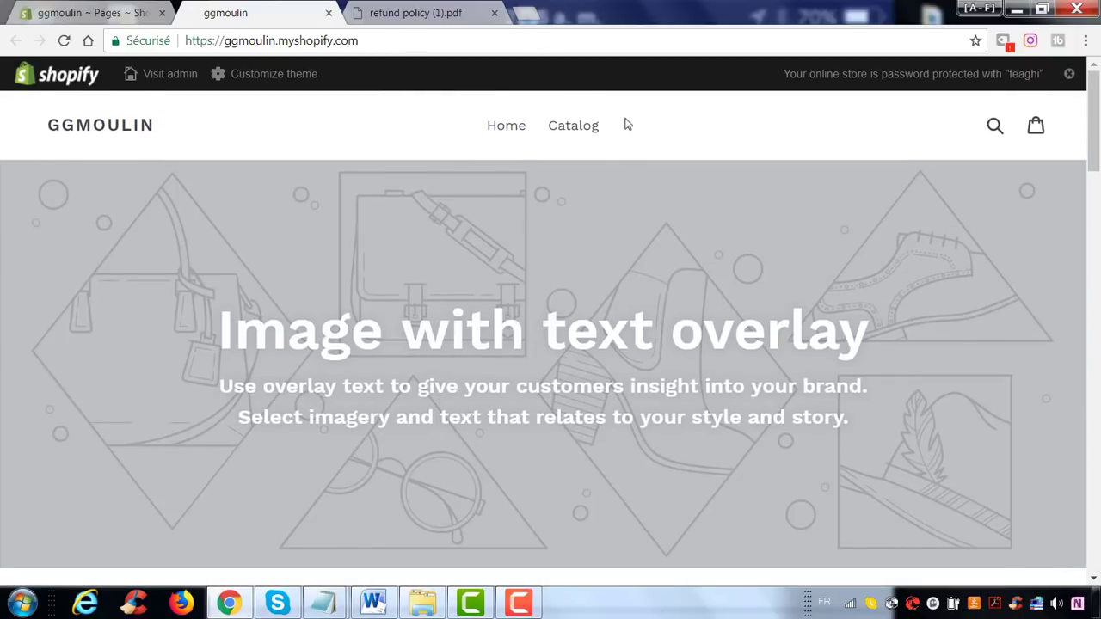
Back in the store admin, draft a new page titled "Nous contacter" with the page.contact template.
{"action": "left_click", "coordinate": [54, 13]}
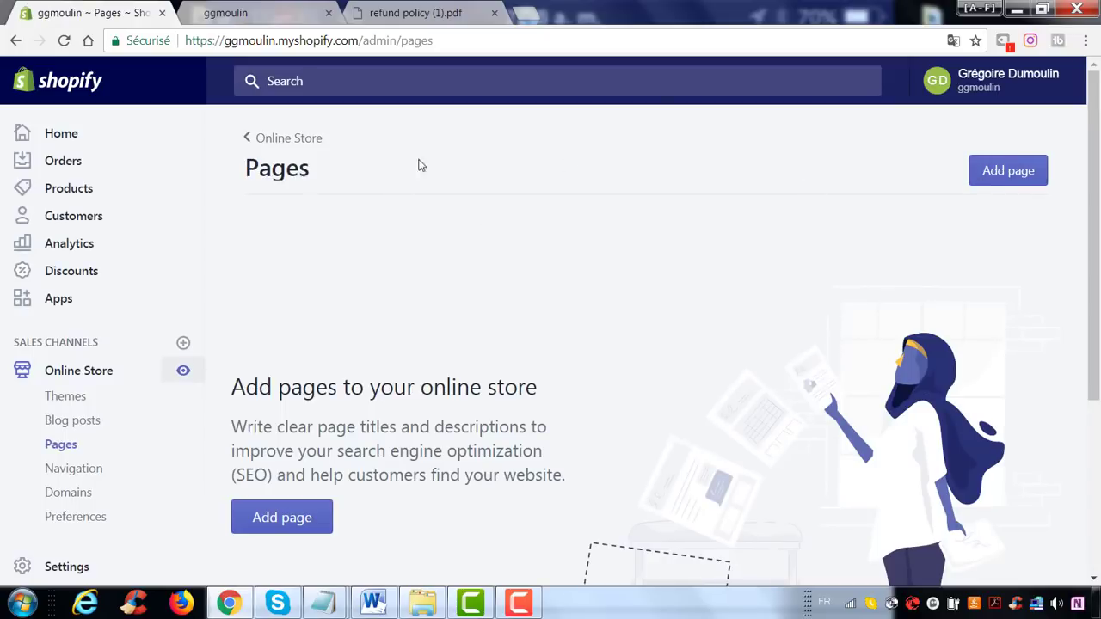
{"action": "left_click", "coordinate": [992, 170]}
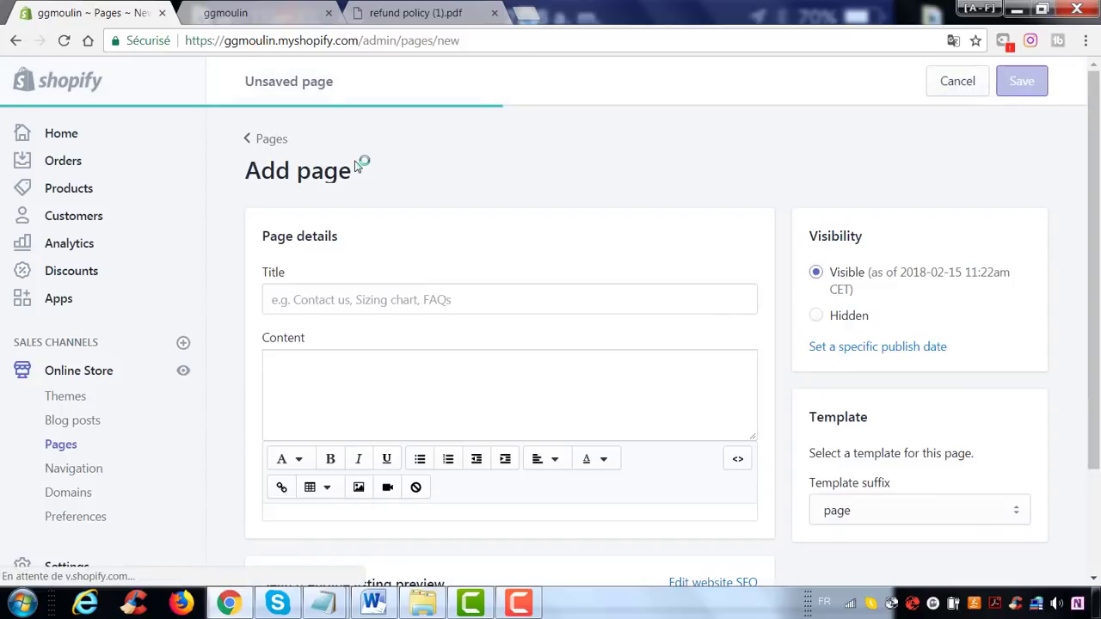
{"action": "left_click", "coordinate": [376, 307]}
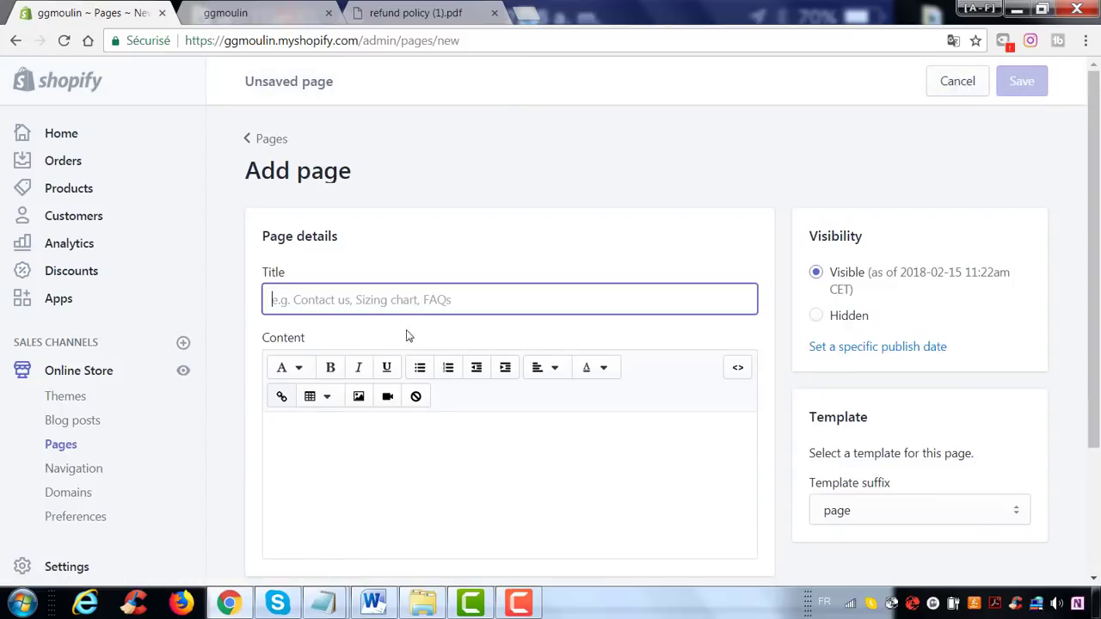
{"action": "type", "text": "Nous contacter"}
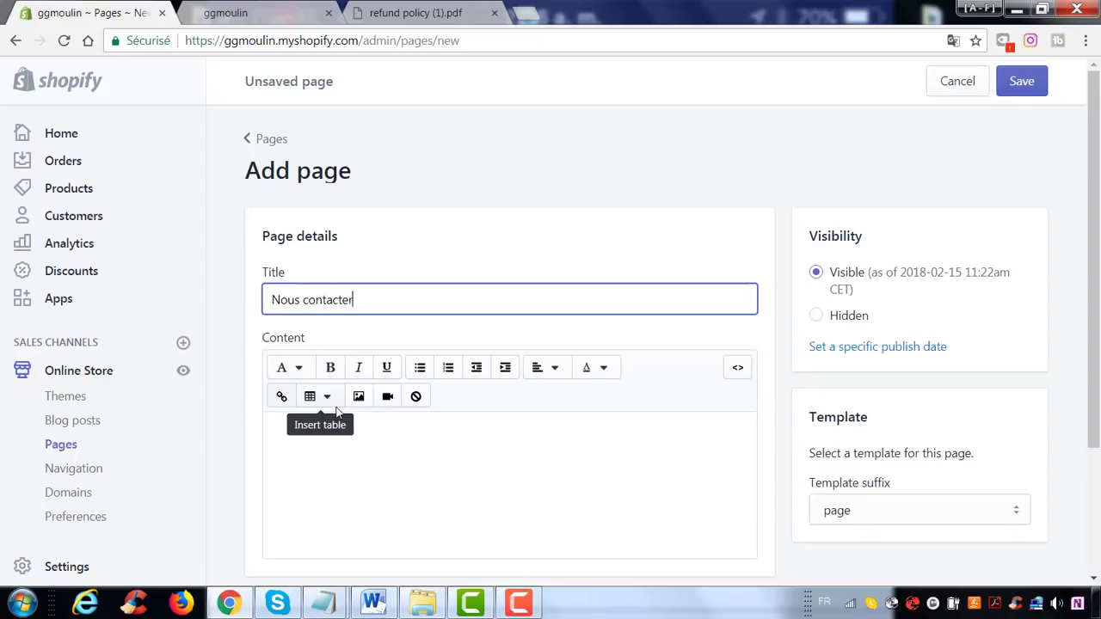
{"action": "scroll", "coordinate": [1023, 297], "scroll_direction": "down", "scroll_amount": 2}
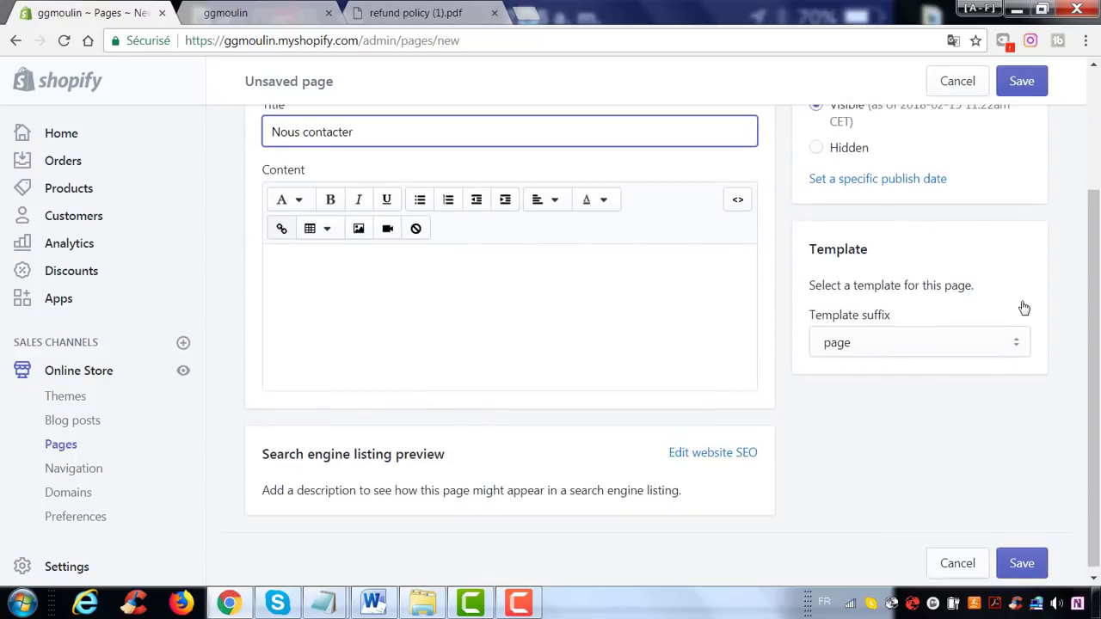
{"action": "left_click", "coordinate": [882, 345]}
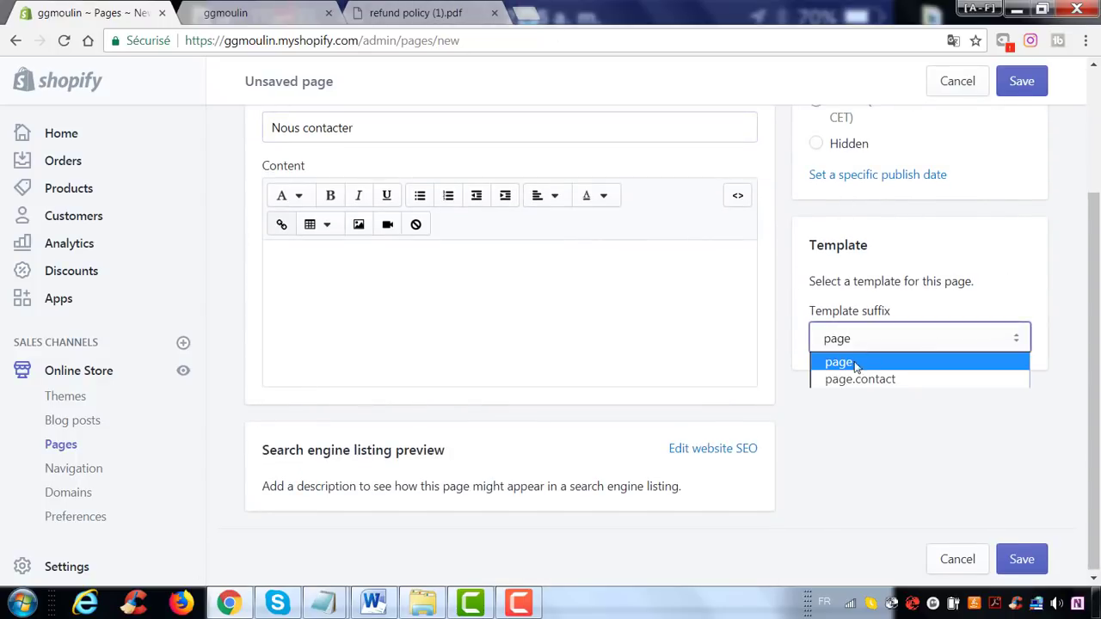
{"action": "left_click", "coordinate": [855, 379]}
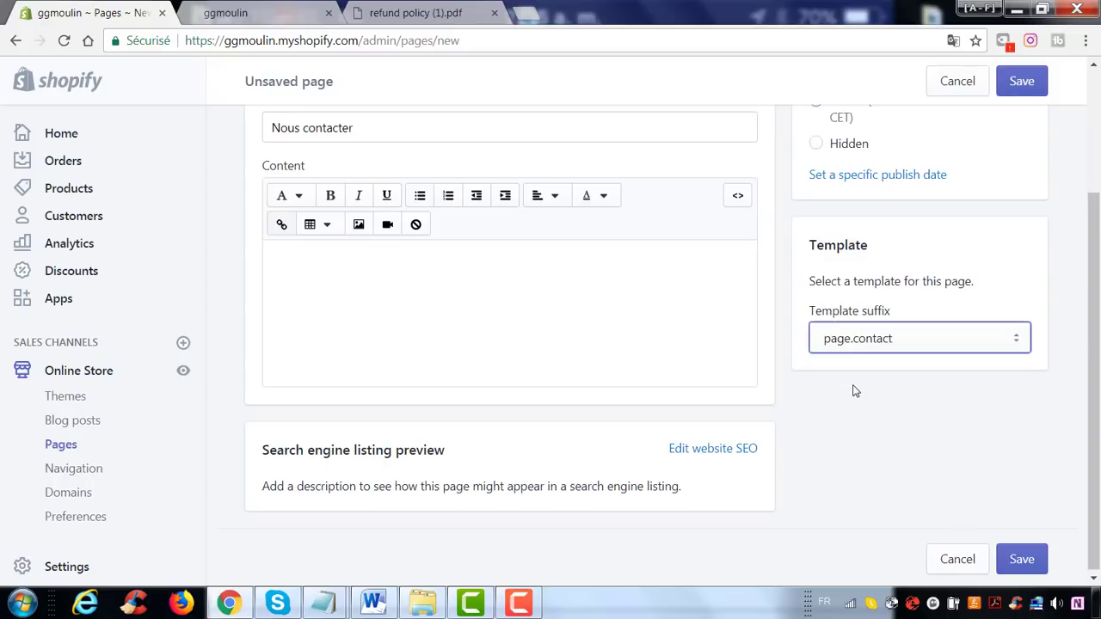
{"action": "left_click", "coordinate": [776, 308]}
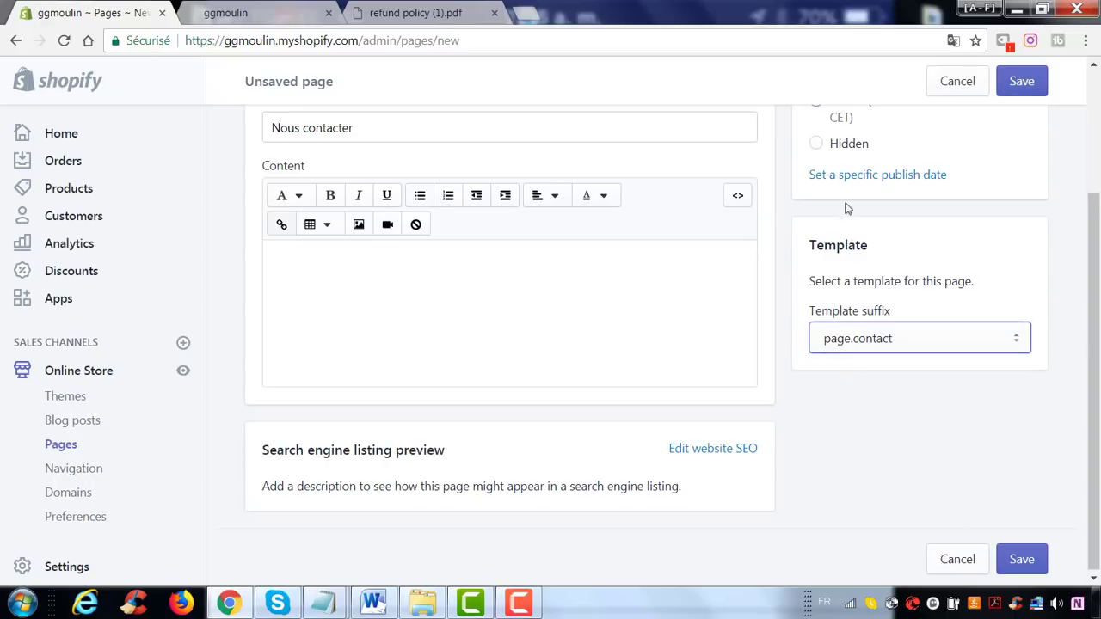
Save the new "Nous contacter" page and view it on the online store, checking the contact form's field labels.
{"action": "left_click", "coordinate": [1027, 84]}
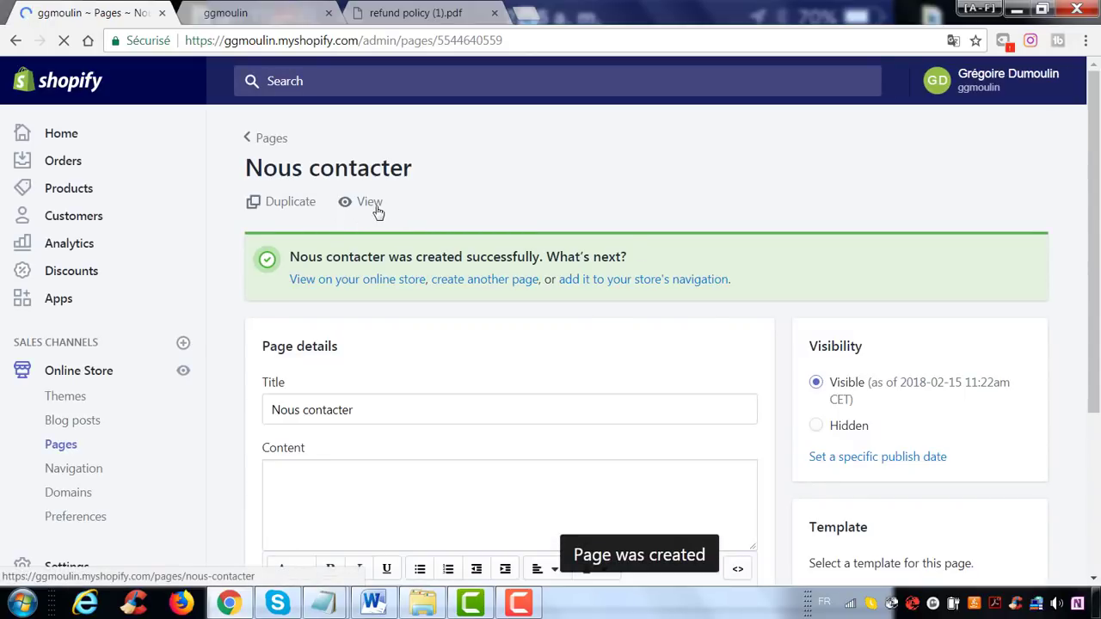
{"action": "left_click", "coordinate": [370, 203]}
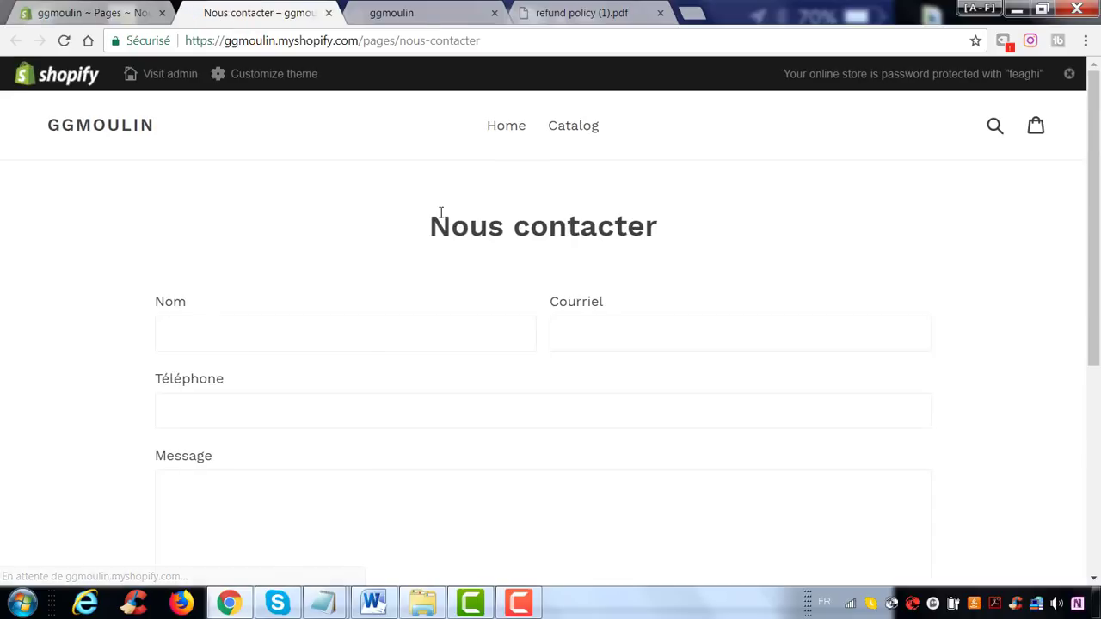
{"action": "scroll", "coordinate": [554, 242], "scroll_direction": "down", "scroll_amount": 1}
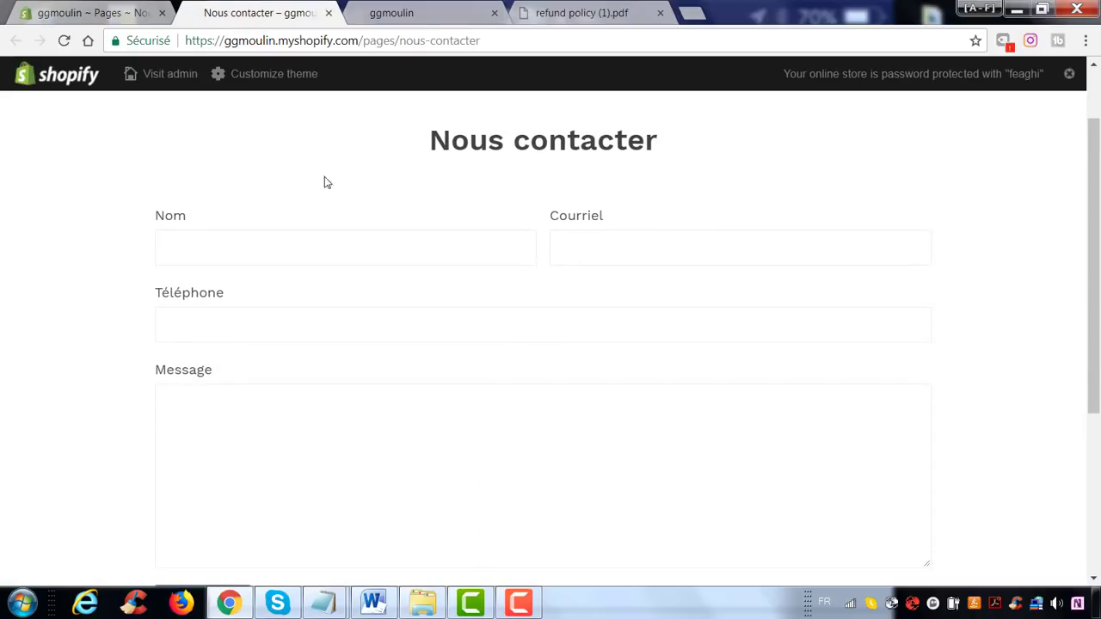
{"action": "left_click_drag", "start_coordinate": [669, 216], "coordinate": [516, 214]}
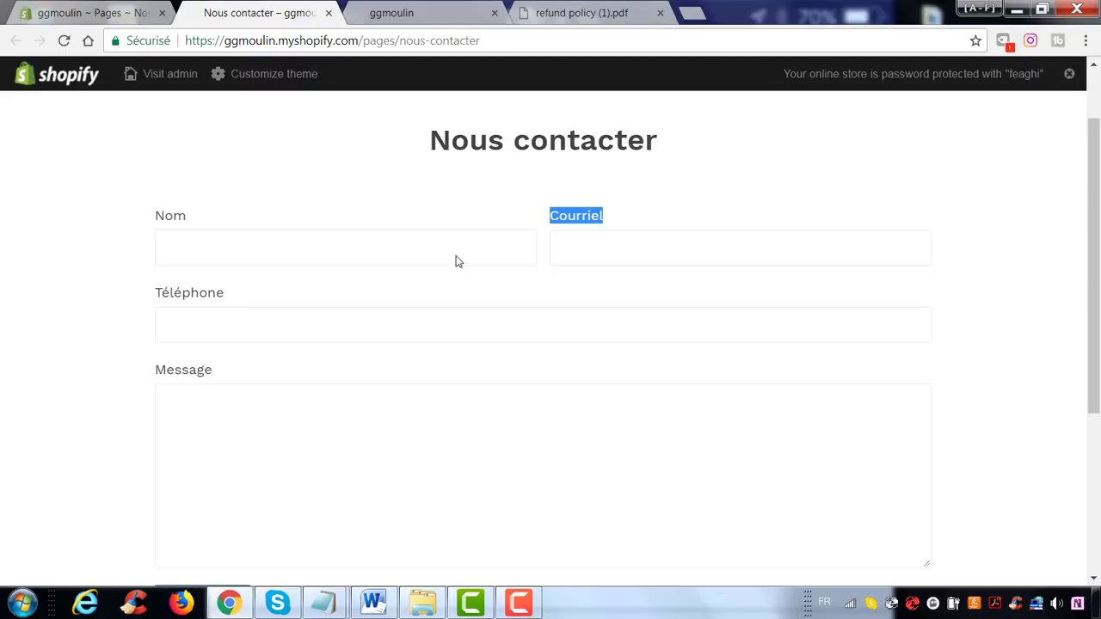
Back in the store admin, start editing the empty content of the "Nous contacter" page.
{"action": "left_click", "coordinate": [121, 7]}
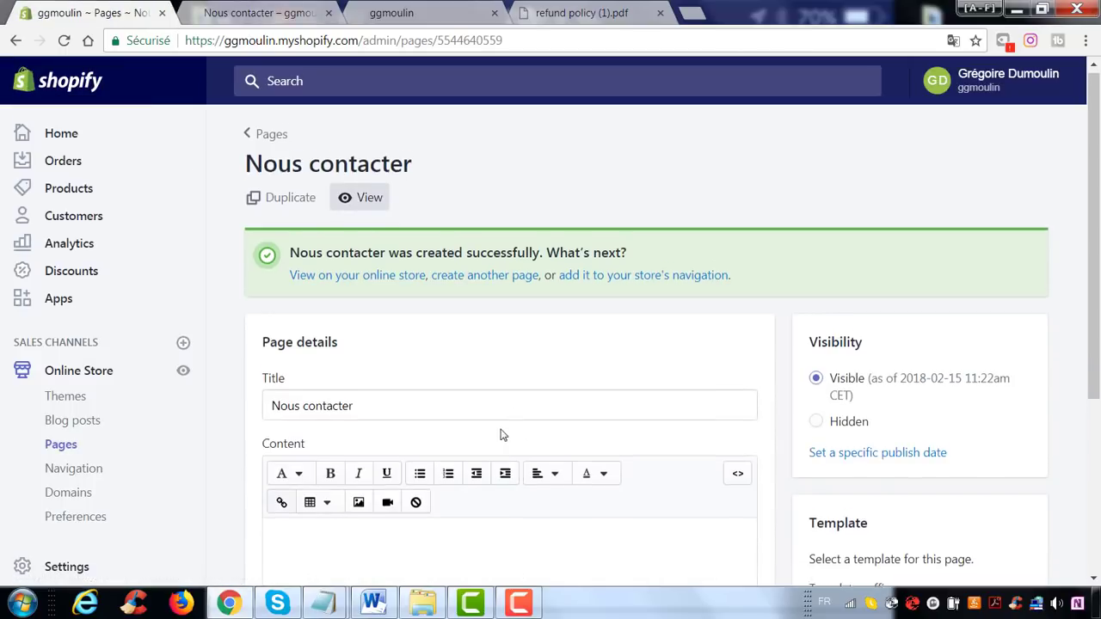
{"action": "scroll", "coordinate": [495, 426], "scroll_direction": "down", "scroll_amount": 3}
{"action": "left_click", "coordinate": [362, 284]}
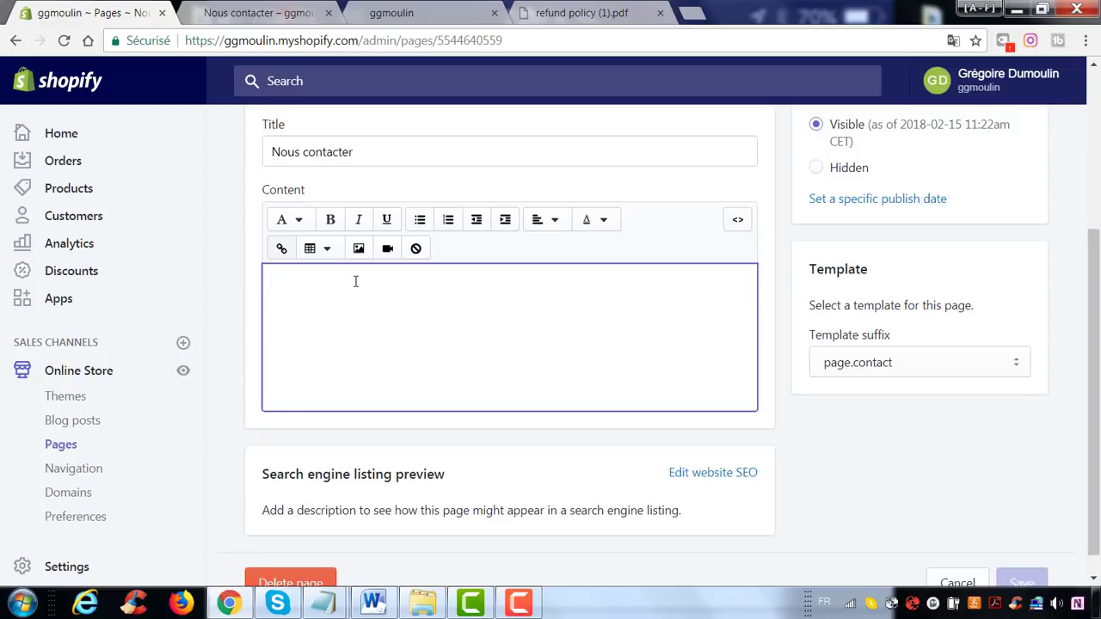
{"action": "type", "text": "Nous recevons"}
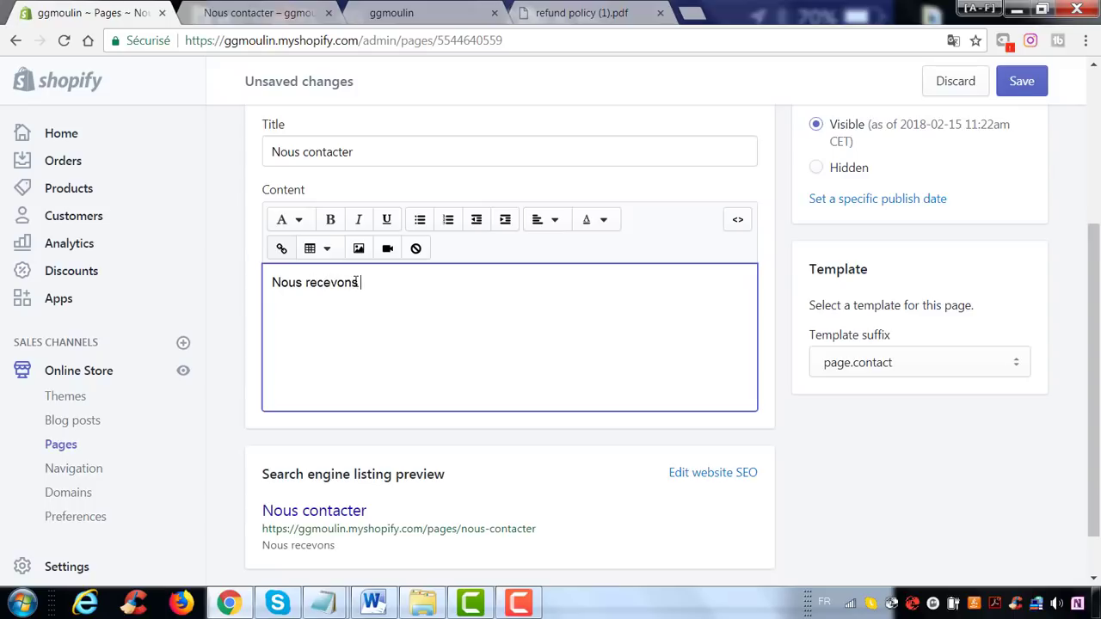
{"action": "type", "text": " régulier"}
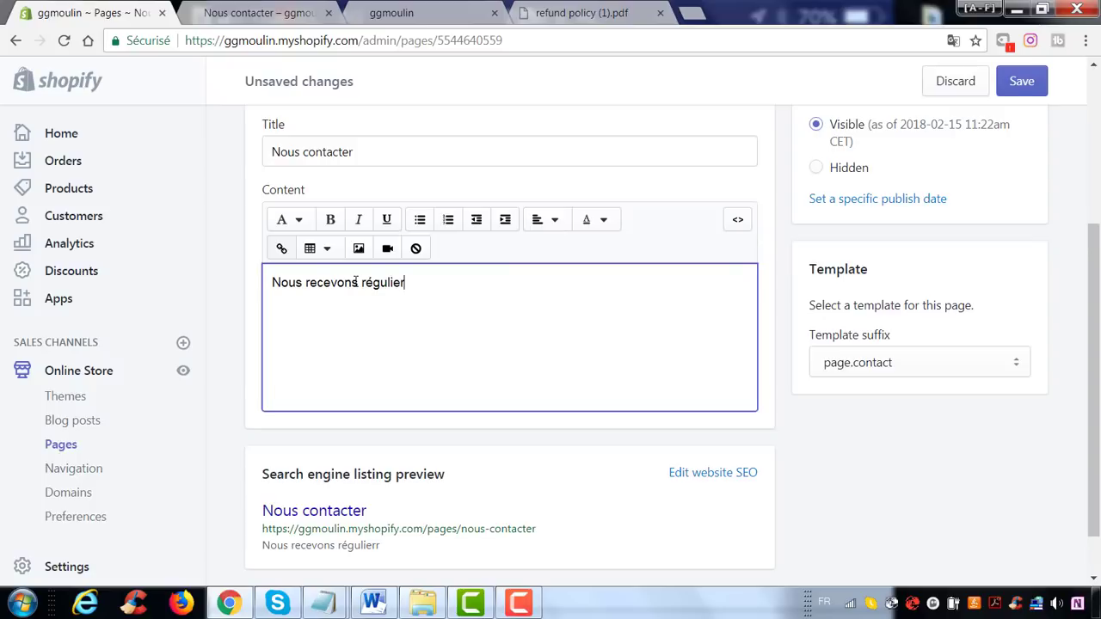
{"action": "type", "text": "ons des questions"}
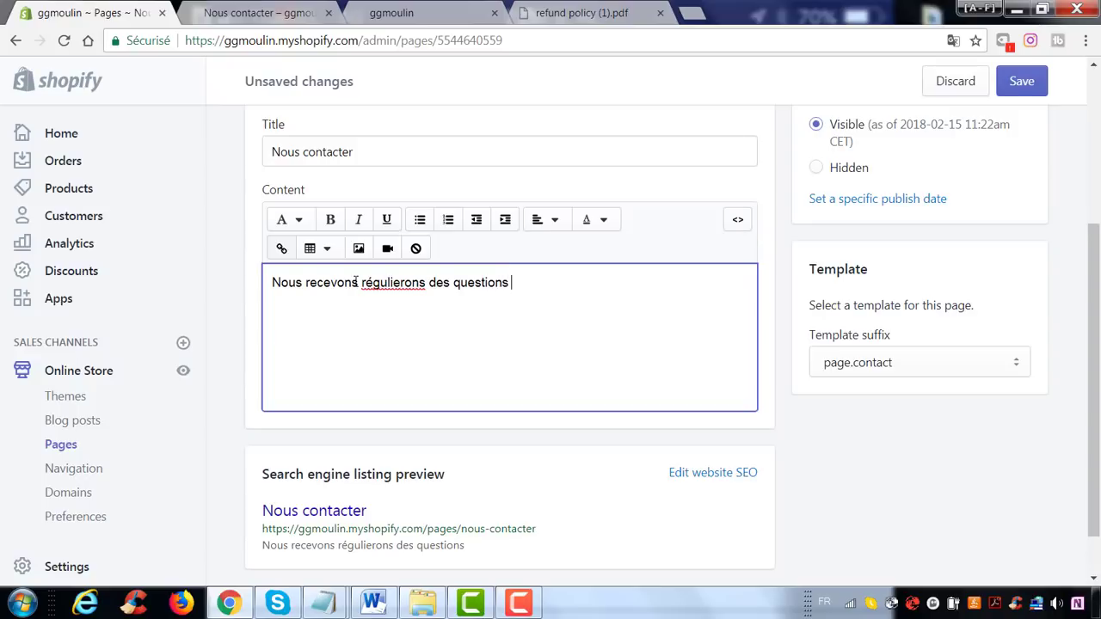
{"action": "type", "text": " de"}
{"action": "key", "text": "BackSpace"}
{"action": "key", "text": "BackSpace"}
{"action": "key", "text": "BackSpace"}
{"action": "key", "text": "BackSpace"}
{"action": "key", "text": "BackSpace"}
{"action": "key", "text": "BackSpace"}
{"action": "key", "text": "BackSpace"}
{"action": "key", "text": "BackSpace"}
{"action": "key", "text": "BackSpace"}
{"action": "key", "text": "BackSpace"}
{"action": "key", "text": "BackSpace"}
{"action": "key", "text": "BackSpace"}
{"action": "key", "text": "BackSpace"}
{"action": "key", "text": "BackSpace"}
{"action": "key", "text": "BackSpace"}
{"action": "key", "text": "BackSpace"}
{"action": "key", "text": "BackSpace"}
{"action": "key", "text": "BackSpace"}
{"action": "key", "text": "BackSpace"}
{"action": "key", "text": "BackSpace"}
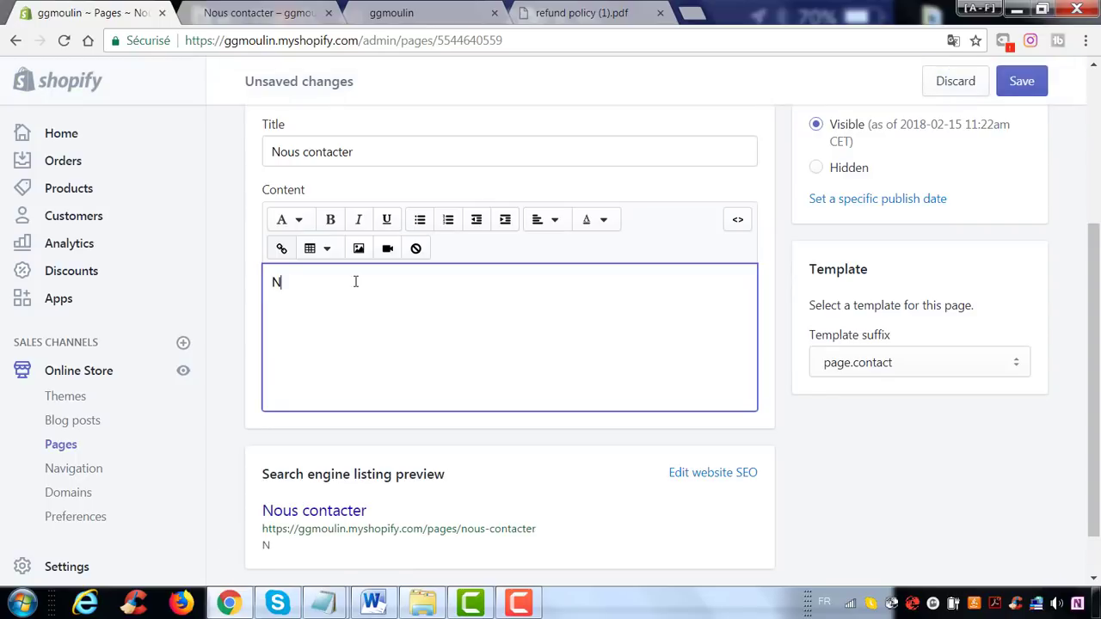
Write the page's introductory line "Nous régulierement des questions de nos clients que vous trouverez ci-dessous :".
{"action": "type", "text": "ous régulierement de"}
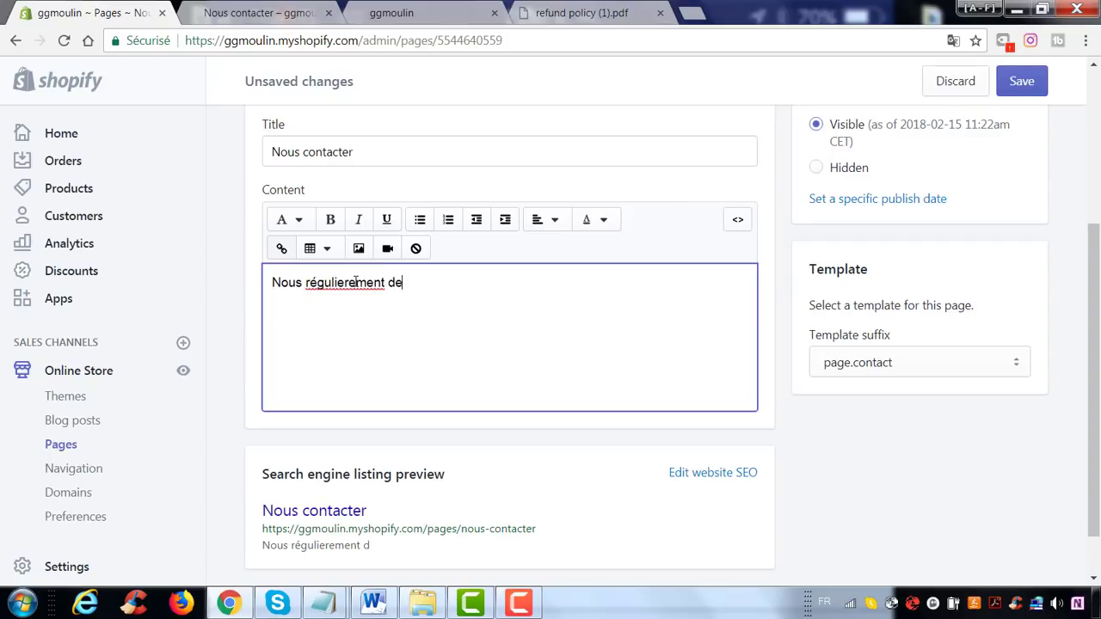
{"action": "type", "text": "s questions "}
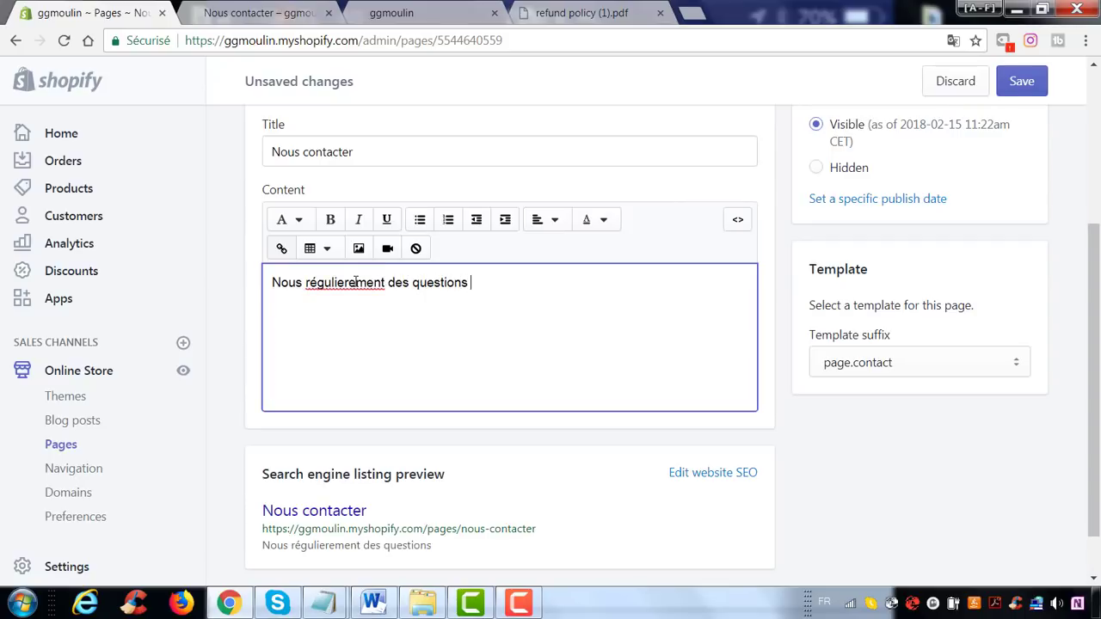
{"action": "type", "text": "de nos clients que"}
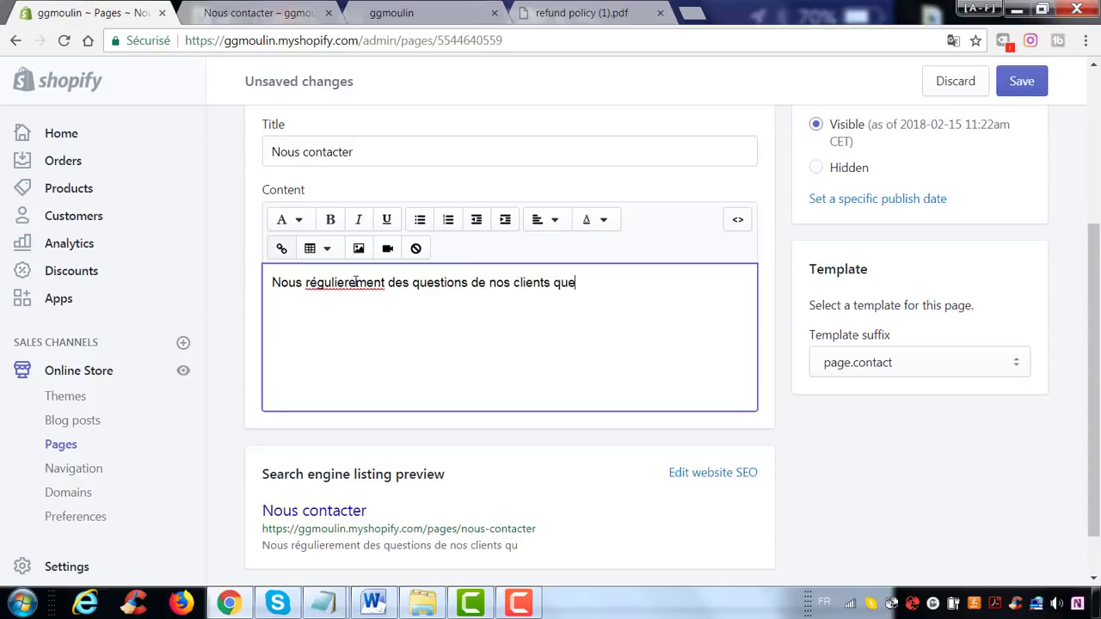
{"action": "type", "text": " vous trouverez"}
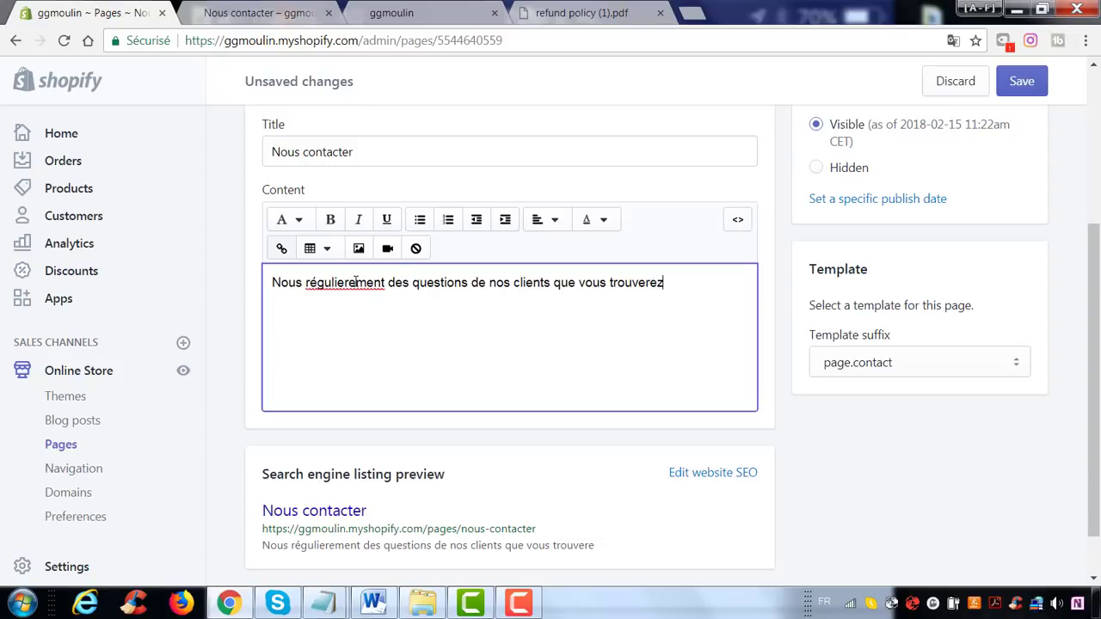
{"action": "type", "text": " cid"}
{"action": "key", "text": "BackSpace"}
{"action": "key", "text": "BackSpace"}
{"action": "key", "text": "BackSpace"}
{"action": "type", "text": "-dessous"}
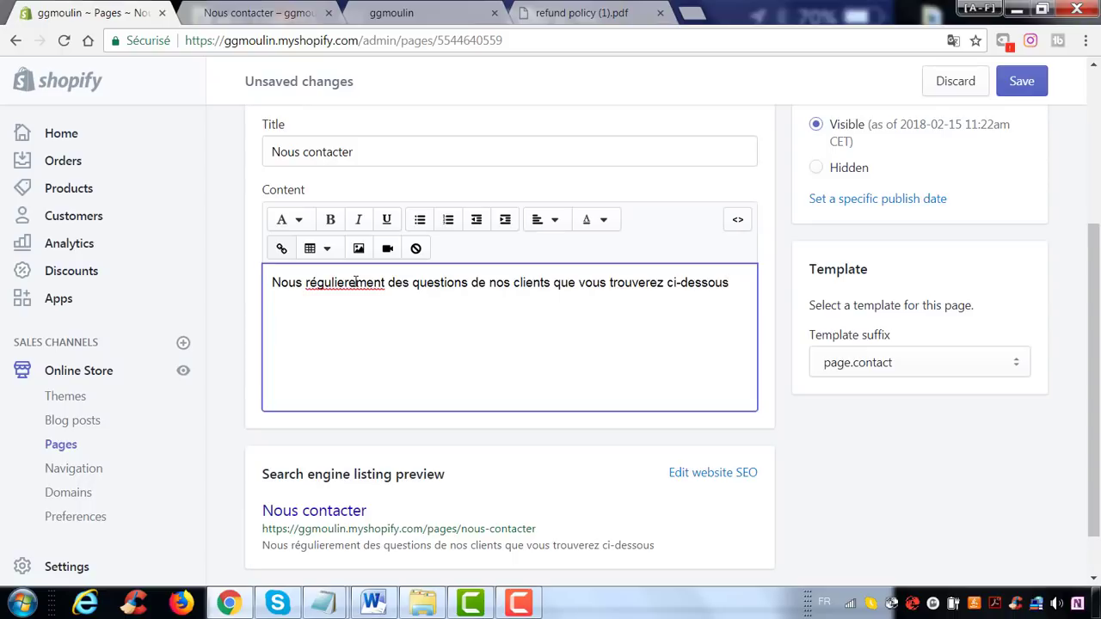
{"action": "type", "text": " :"}
{"action": "key", "text": "Return"}
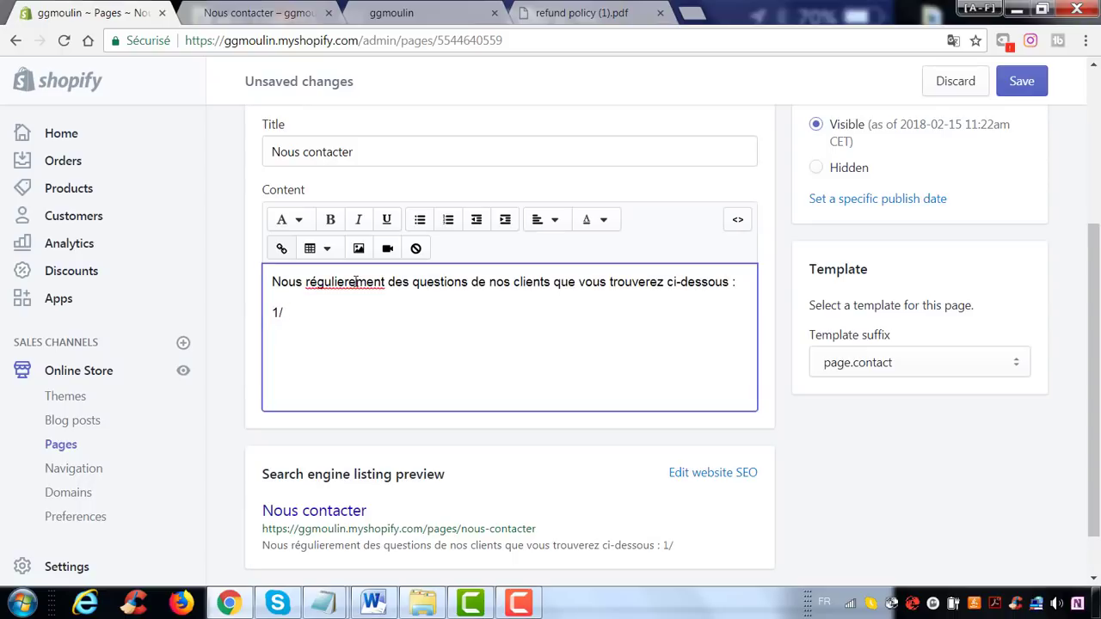
Add two question-and-answer pairs on separate lines: "1/ azerty", "Reponse : abcd", "2/ xyz" and "Reponse : azerty".
{"action": "type", "text": "1/ azerty"}
{"action": "key", "text": "Return"}
{"action": "type", "text": "Reponse"}
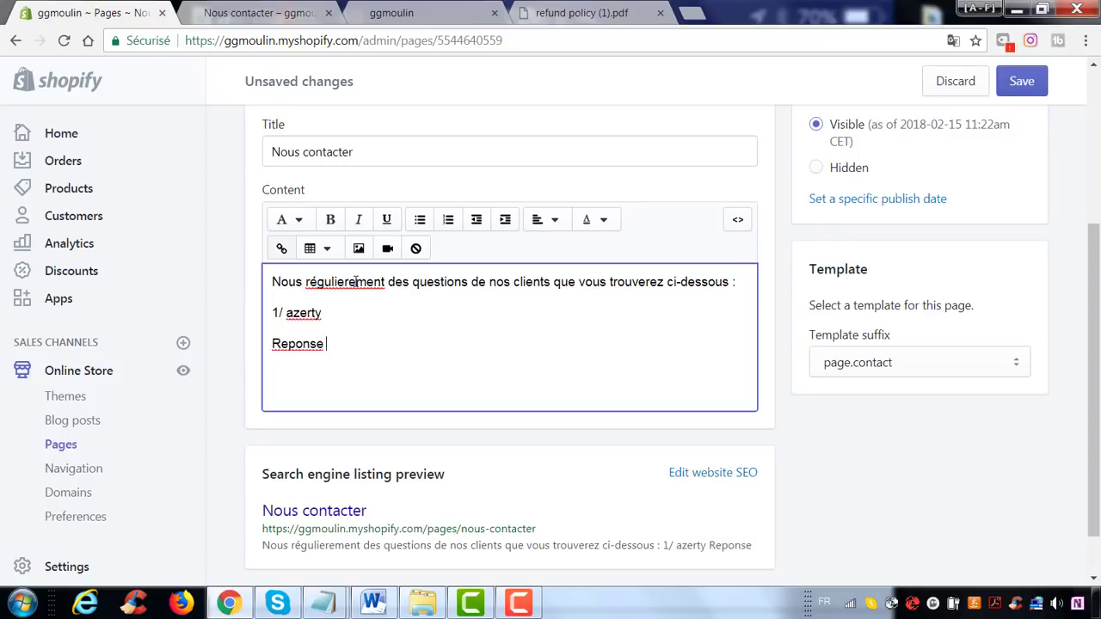
{"action": "type", "text": " : abcd 2/ x"}
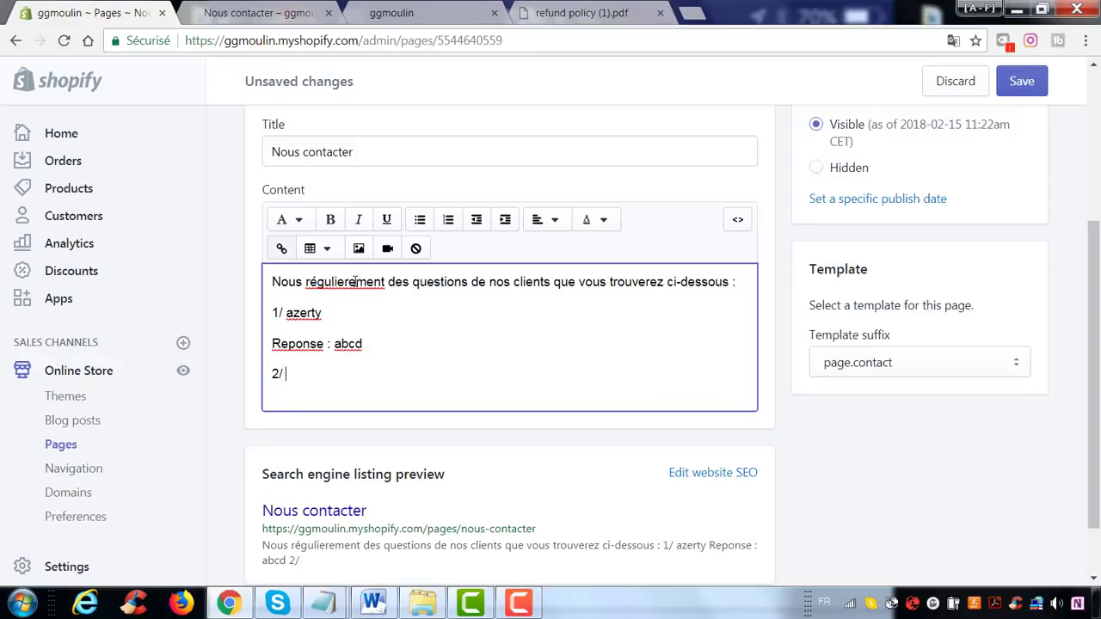
{"action": "type", "text": "yz"}
{"action": "key", "text": "Return"}
{"action": "type", "text": "Repo"}
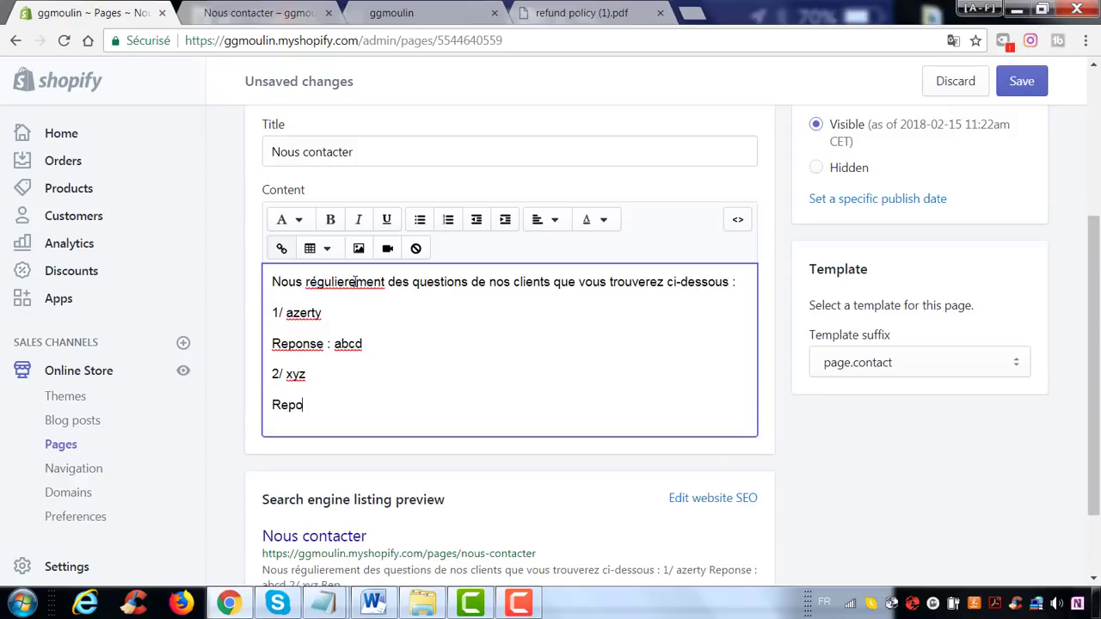
{"action": "type", "text": "nse : azerty"}
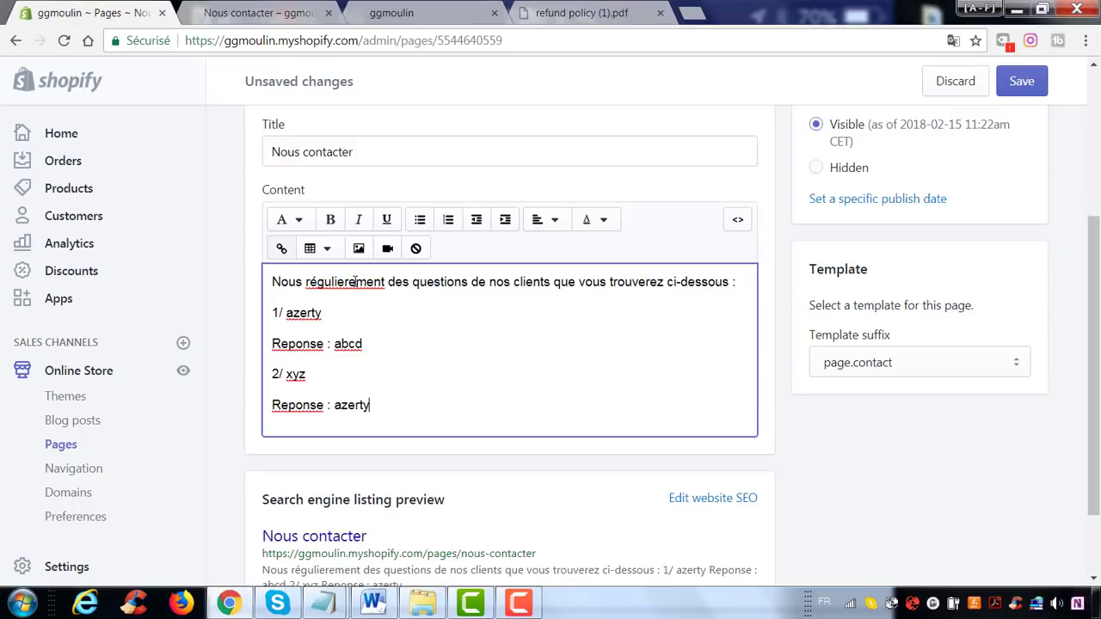
Correct the misspelled word in the introductory line to "régulièrement" and make all of the page's content bold.
{"action": "left_click", "coordinate": [356, 287]}
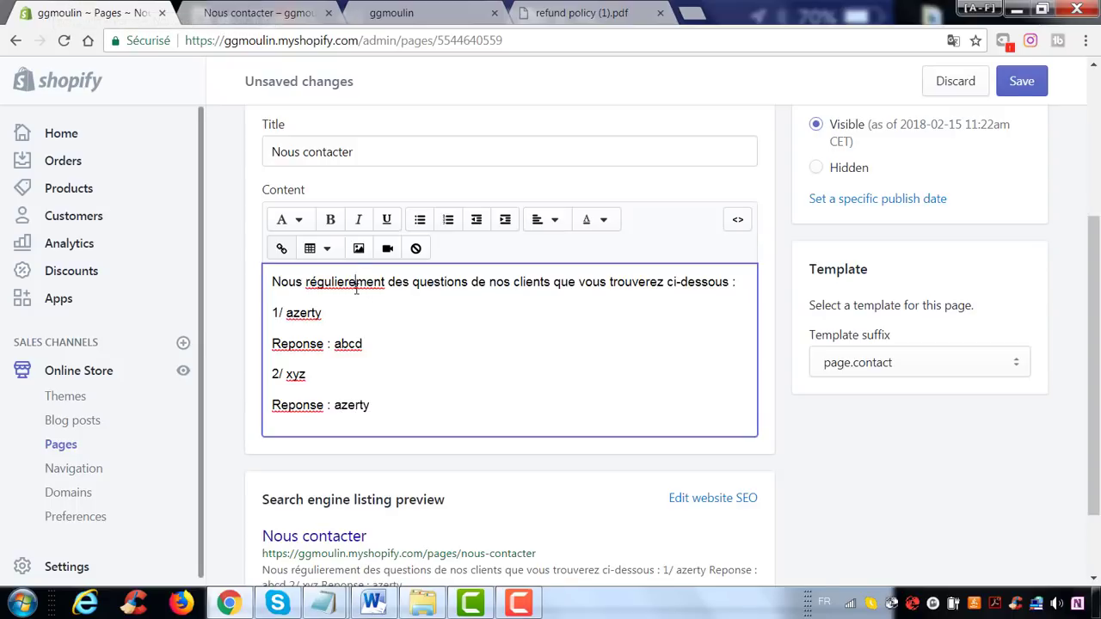
{"action": "right_click", "coordinate": [356, 288]}
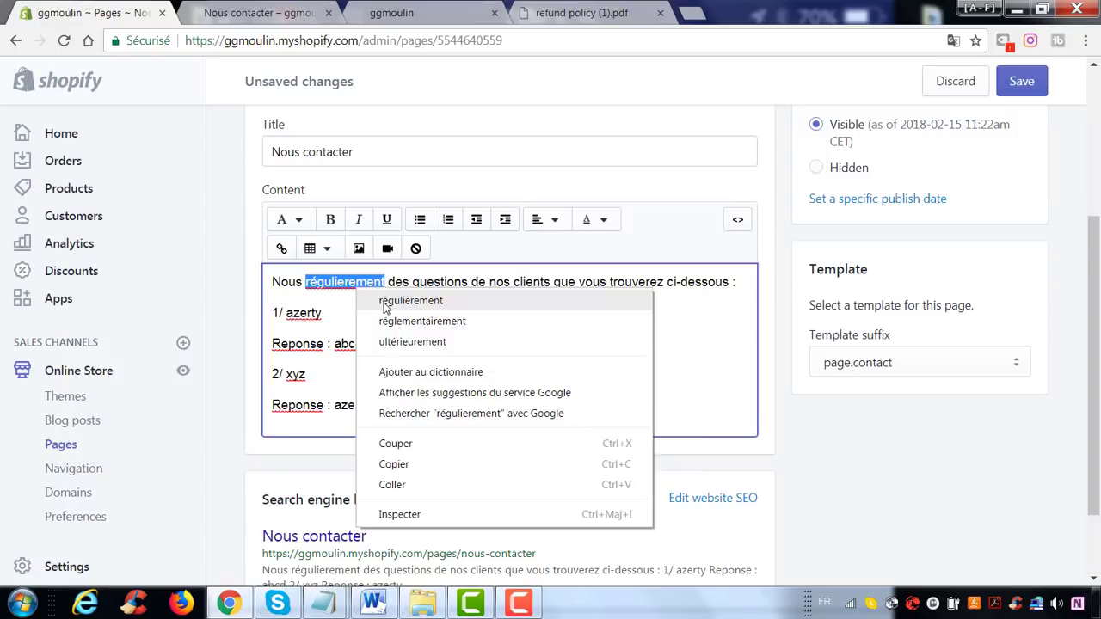
{"action": "left_click", "coordinate": [404, 301]}
{"action": "left_click_drag", "start_coordinate": [389, 435], "coordinate": [238, 253]}
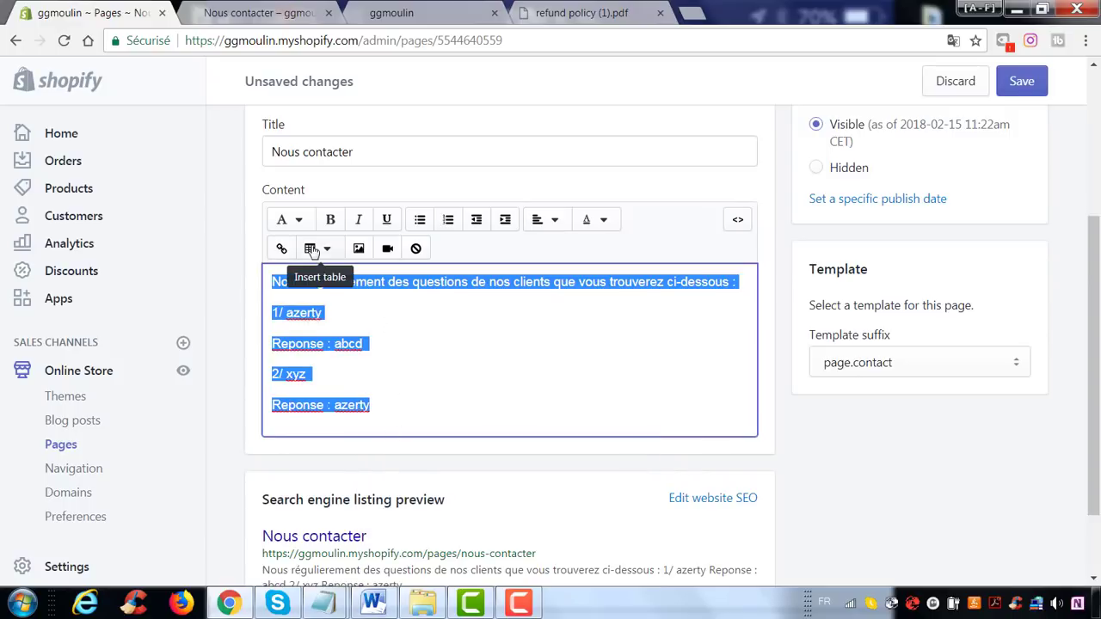
{"action": "left_click", "coordinate": [331, 222]}
{"action": "left_click", "coordinate": [439, 354]}
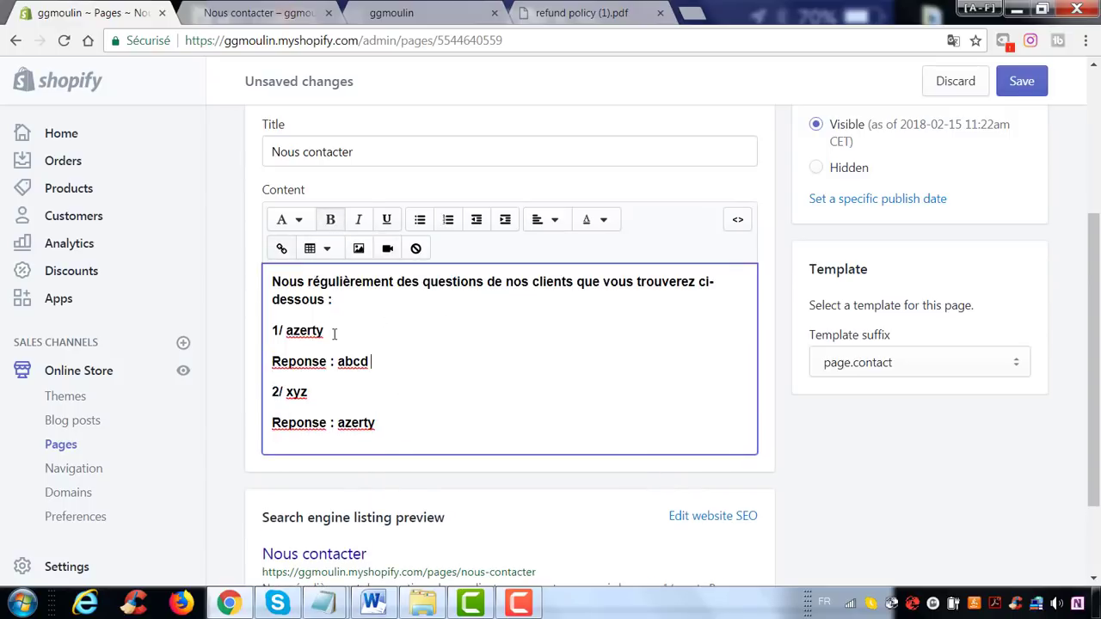
Color the question lines "1/ azerty" and "2/ xyz" red and save the page.
{"action": "left_click_drag", "start_coordinate": [325, 331], "coordinate": [273, 331]}
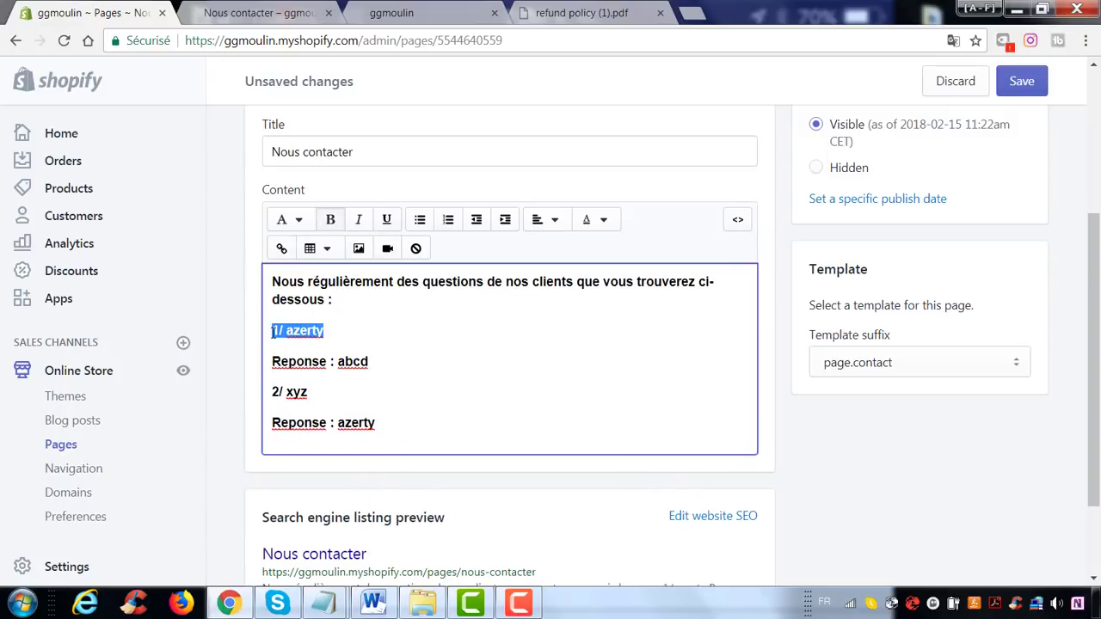
{"action": "left_click", "coordinate": [598, 221]}
{"action": "left_click", "coordinate": [587, 324]}
{"action": "left_click", "coordinate": [413, 362]}
{"action": "left_click_drag", "start_coordinate": [355, 403], "coordinate": [254, 400]}
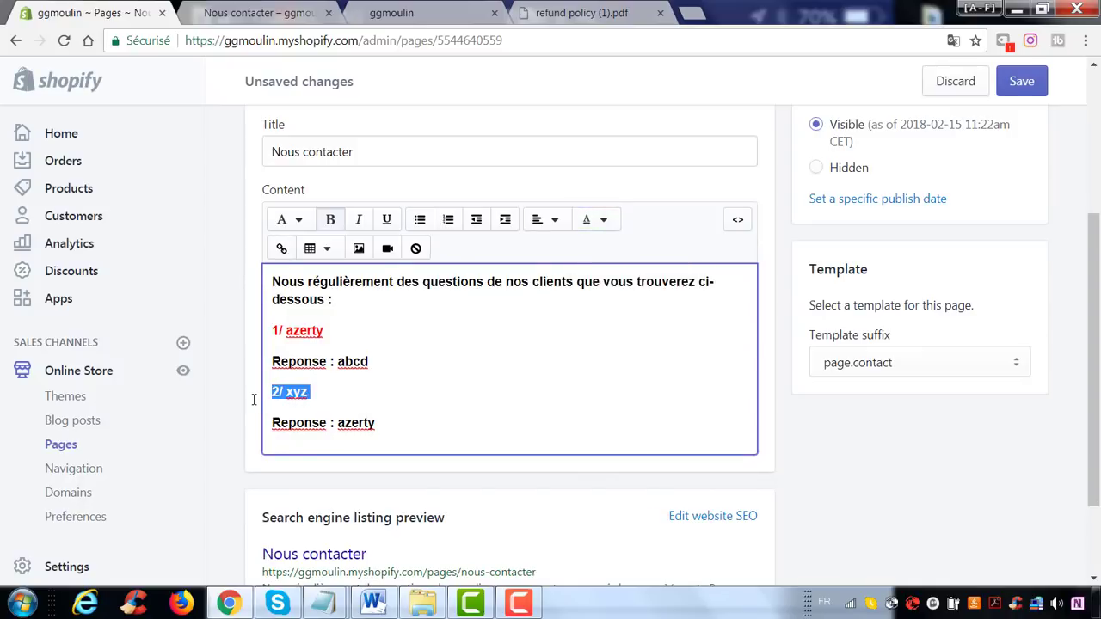
{"action": "left_click", "coordinate": [596, 220]}
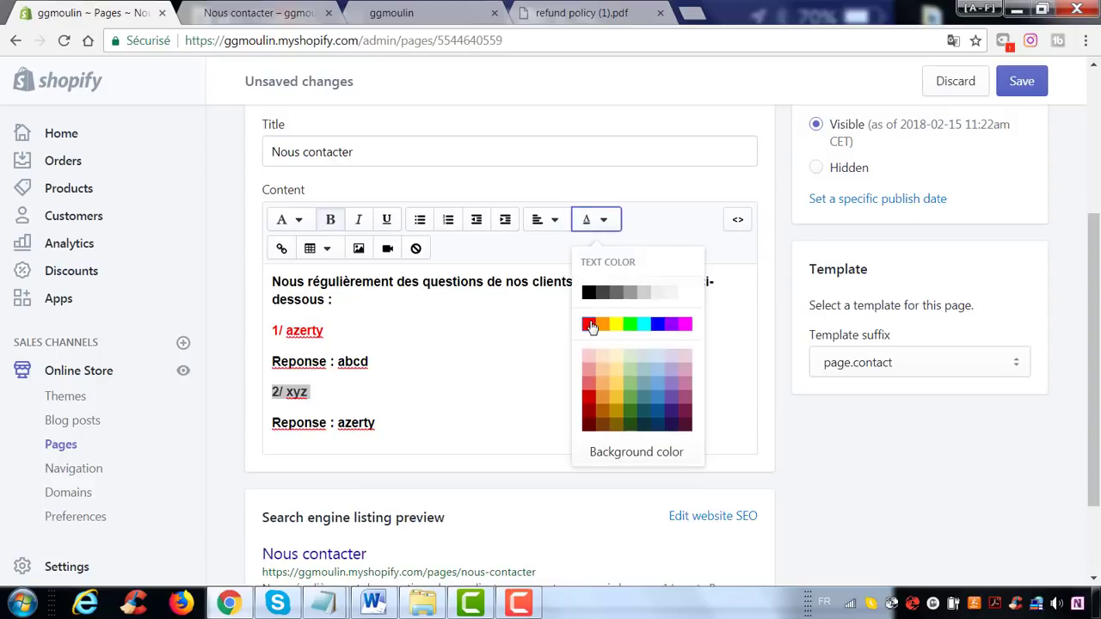
{"action": "left_click", "coordinate": [594, 323]}
{"action": "left_click", "coordinate": [777, 301]}
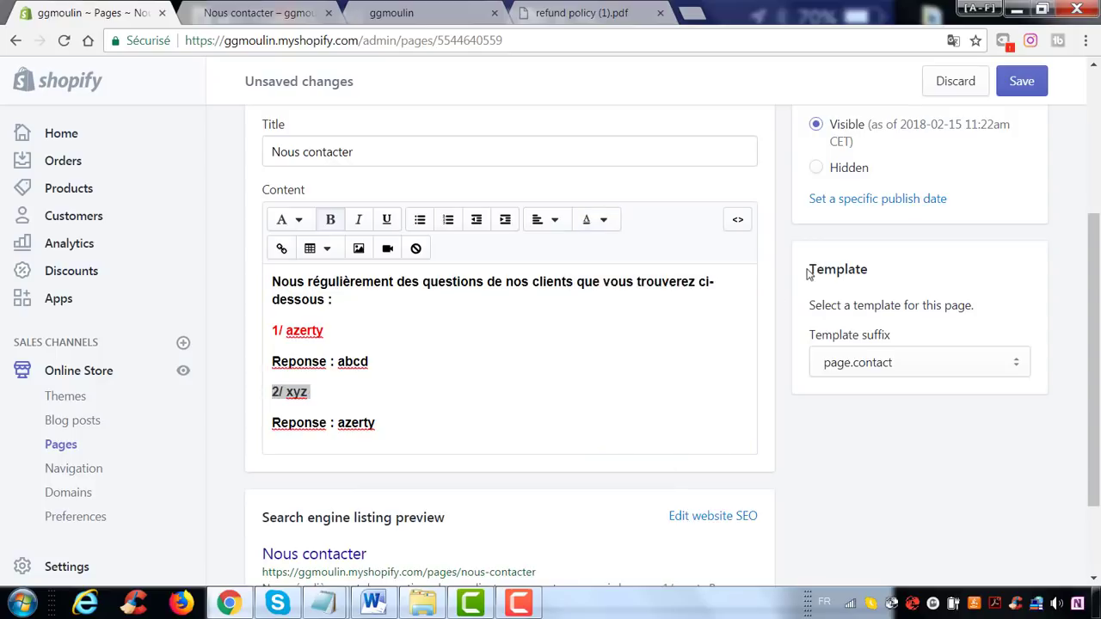
{"action": "left_click", "coordinate": [1002, 90]}
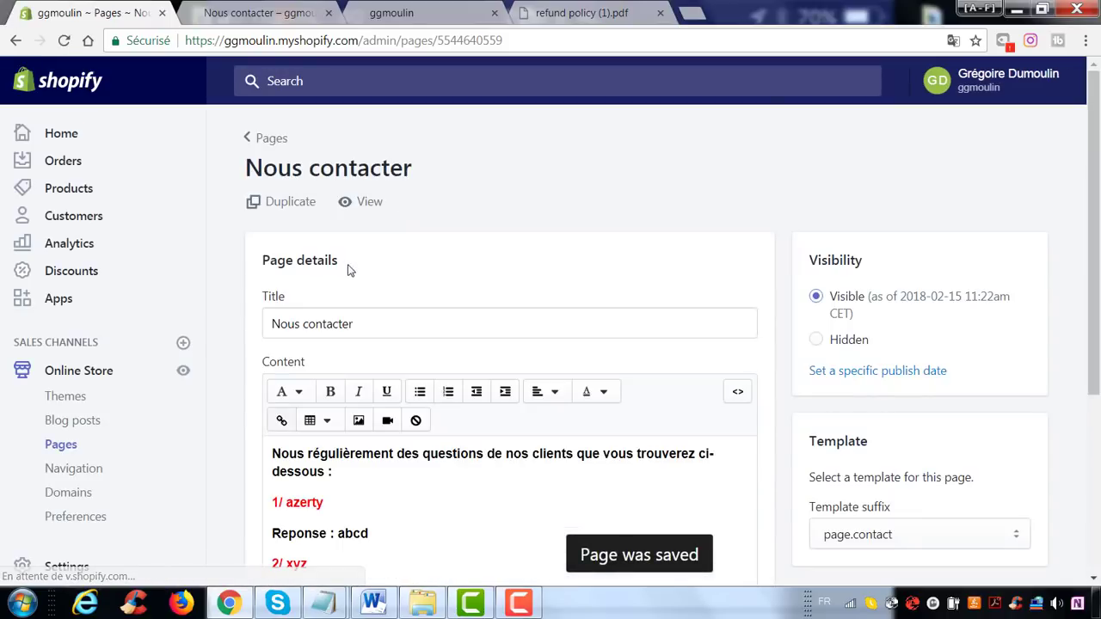
View the saved page on the online store and check its title, introductory line and question-and-answer text above the contact form.
{"action": "left_click", "coordinate": [362, 203]}
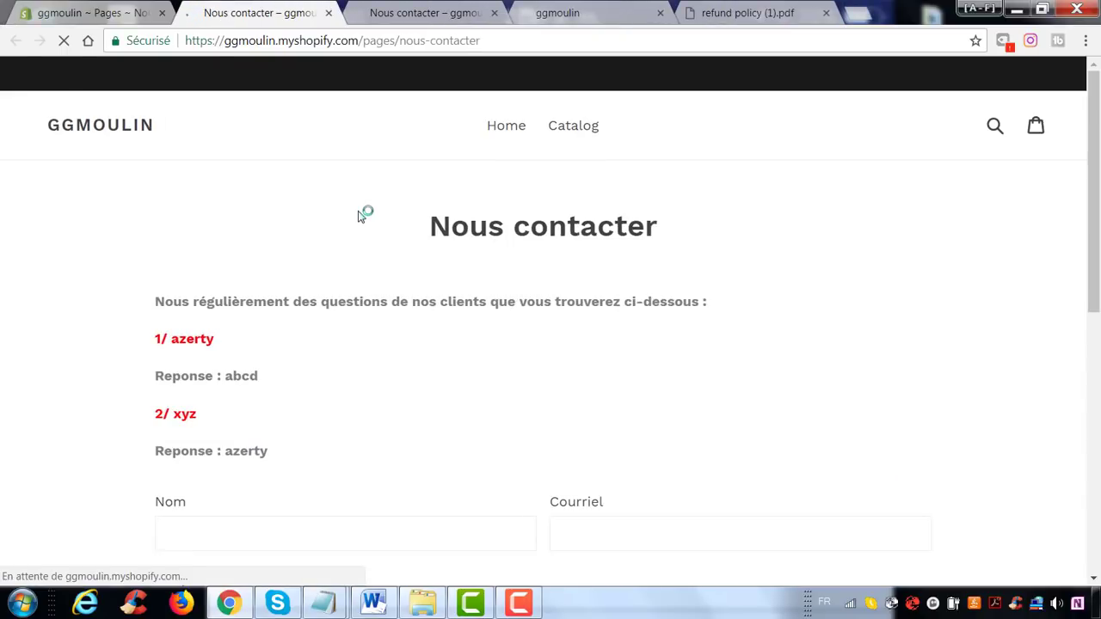
{"action": "left_click_drag", "start_coordinate": [396, 244], "coordinate": [666, 238]}
{"action": "left_click", "coordinate": [671, 239]}
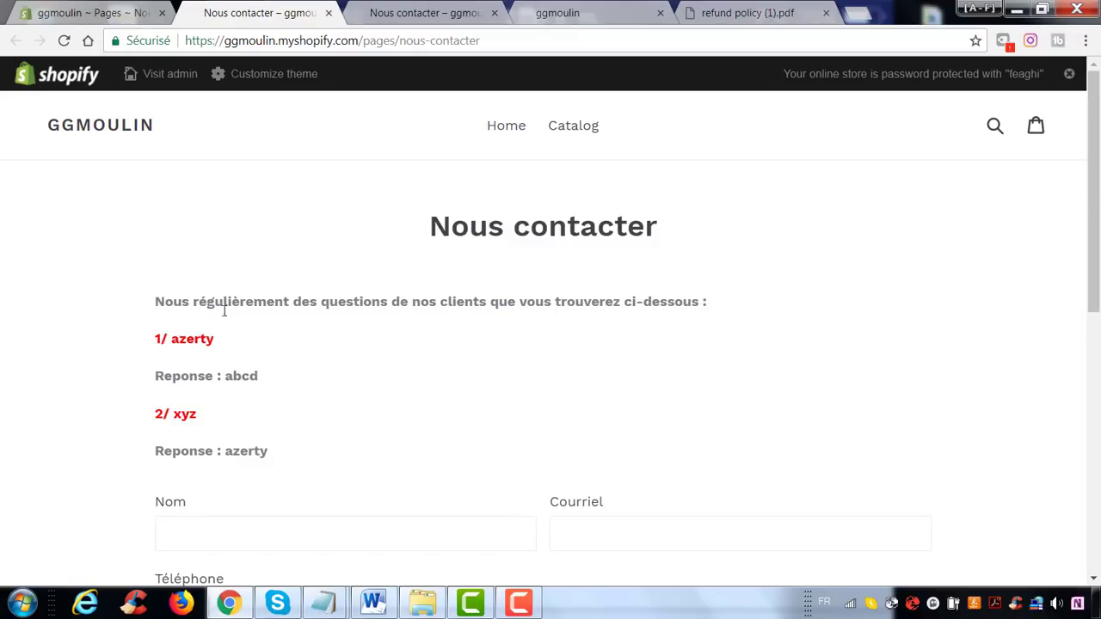
{"action": "left_click_drag", "start_coordinate": [177, 303], "coordinate": [686, 301]}
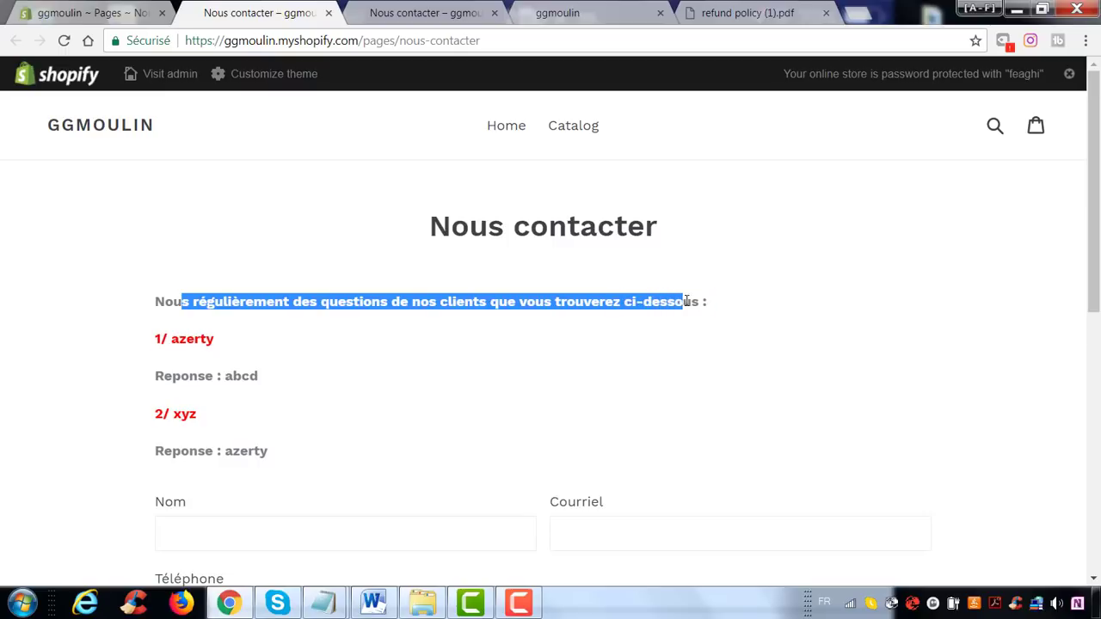
{"action": "left_click", "coordinate": [524, 327]}
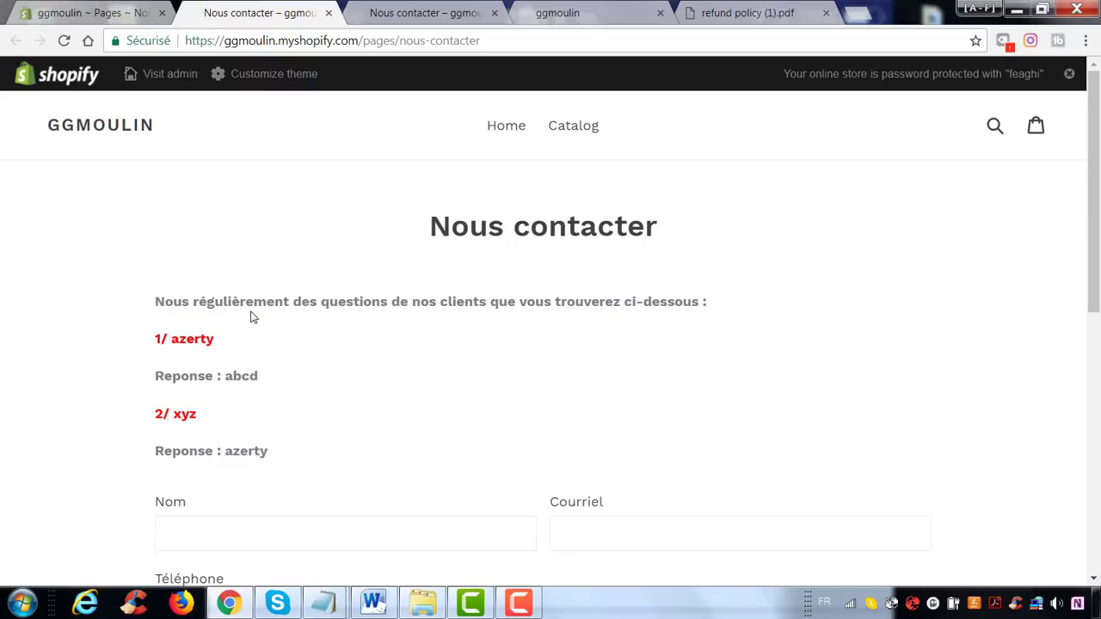
{"action": "left_click_drag", "start_coordinate": [731, 307], "coordinate": [135, 307]}
{"action": "left_click", "coordinate": [160, 302]}
{"action": "scroll", "coordinate": [170, 312], "scroll_direction": "down", "scroll_amount": 1}
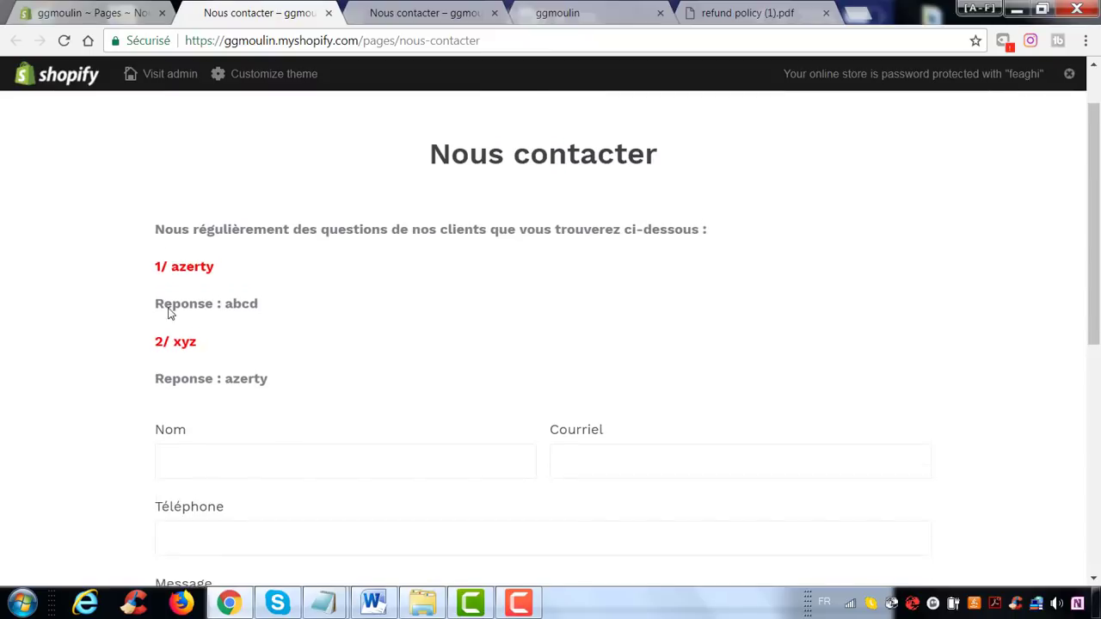
{"action": "left_click_drag", "start_coordinate": [157, 253], "coordinate": [307, 307]}
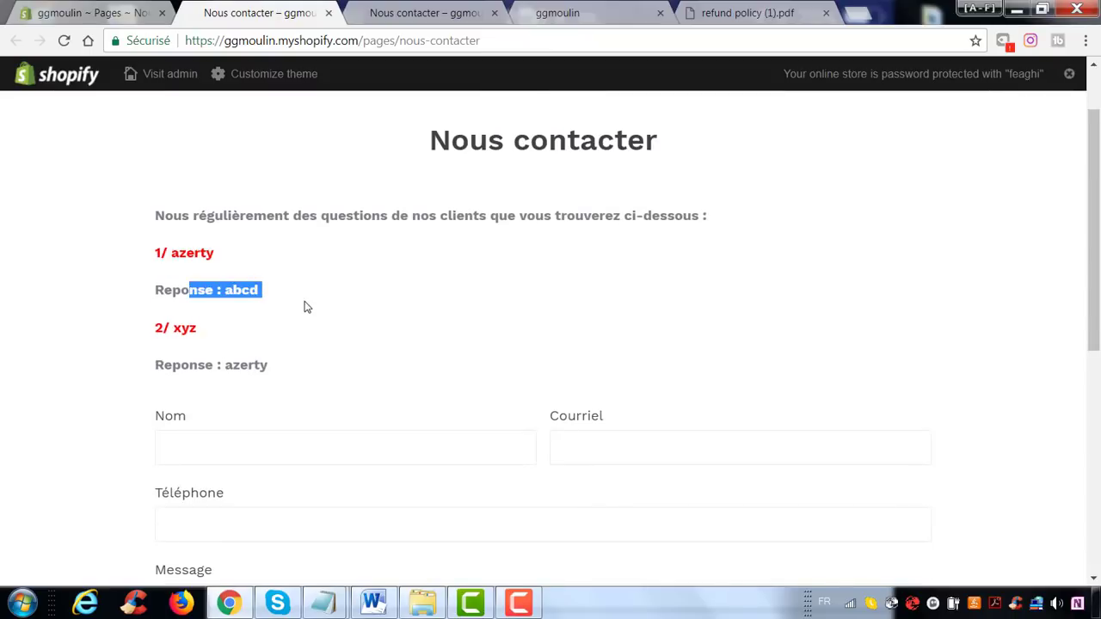
Examine the question-and-answer lines on the storefront contact page and the form fields beneath them, down to the "ENVOYER" button.
{"action": "left_click_drag", "start_coordinate": [206, 321], "coordinate": [185, 344]}
{"action": "left_click", "coordinate": [376, 364]}
{"action": "triple_click", "coordinate": [376, 365]}
{"action": "scroll", "coordinate": [376, 357], "scroll_direction": "down", "scroll_amount": 3}
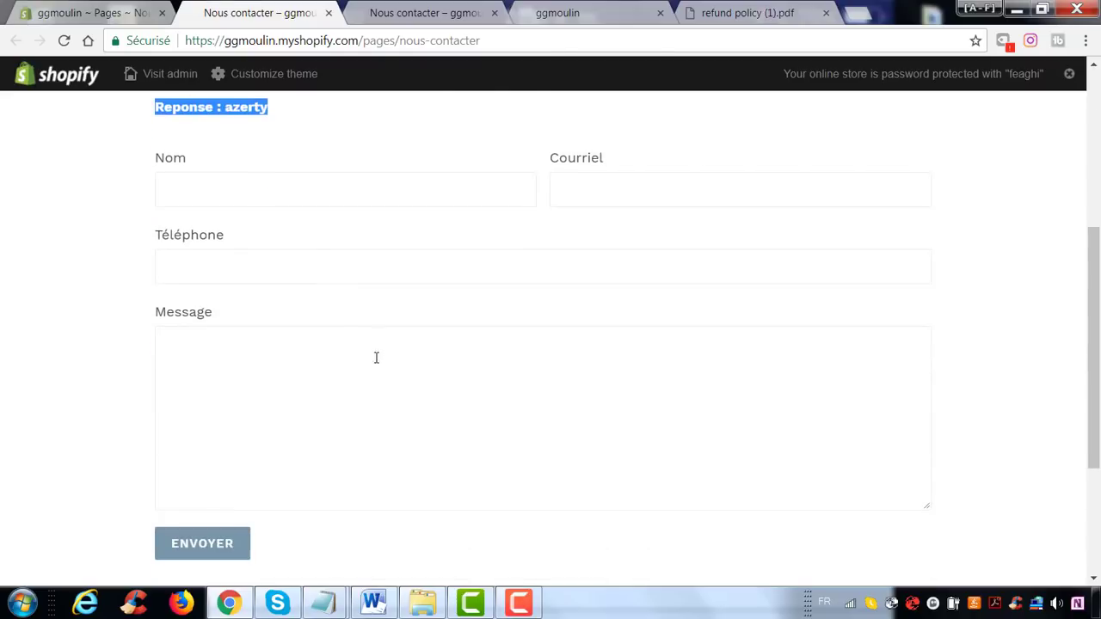
{"action": "scroll", "coordinate": [337, 196], "scroll_direction": "up", "scroll_amount": 3}
{"action": "left_click", "coordinate": [322, 334]}
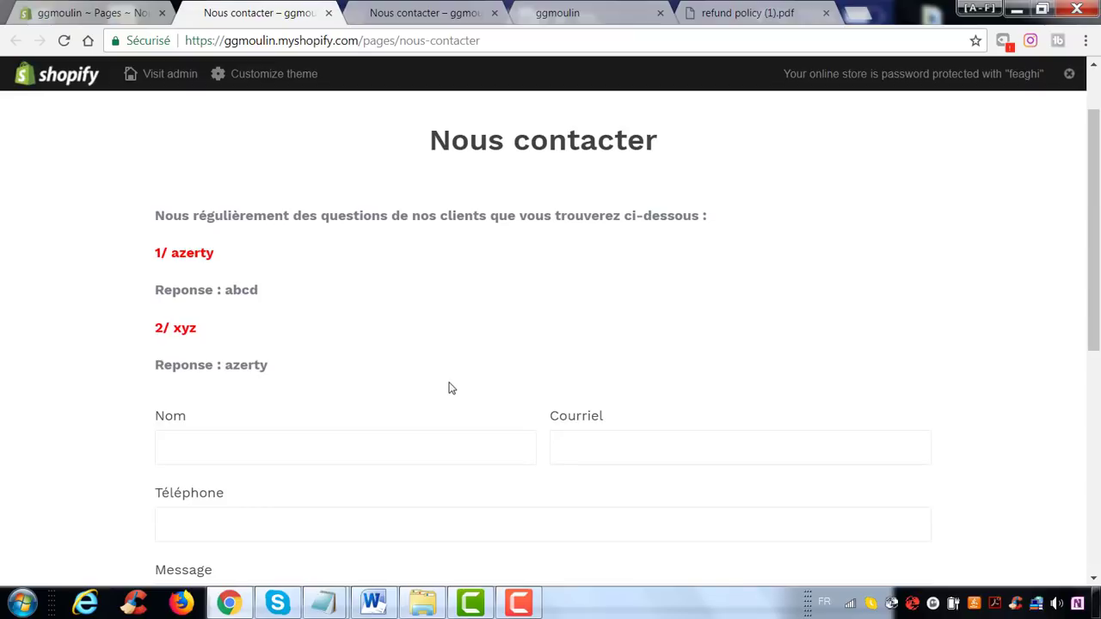
{"action": "scroll", "coordinate": [448, 389], "scroll_direction": "down", "scroll_amount": 2}
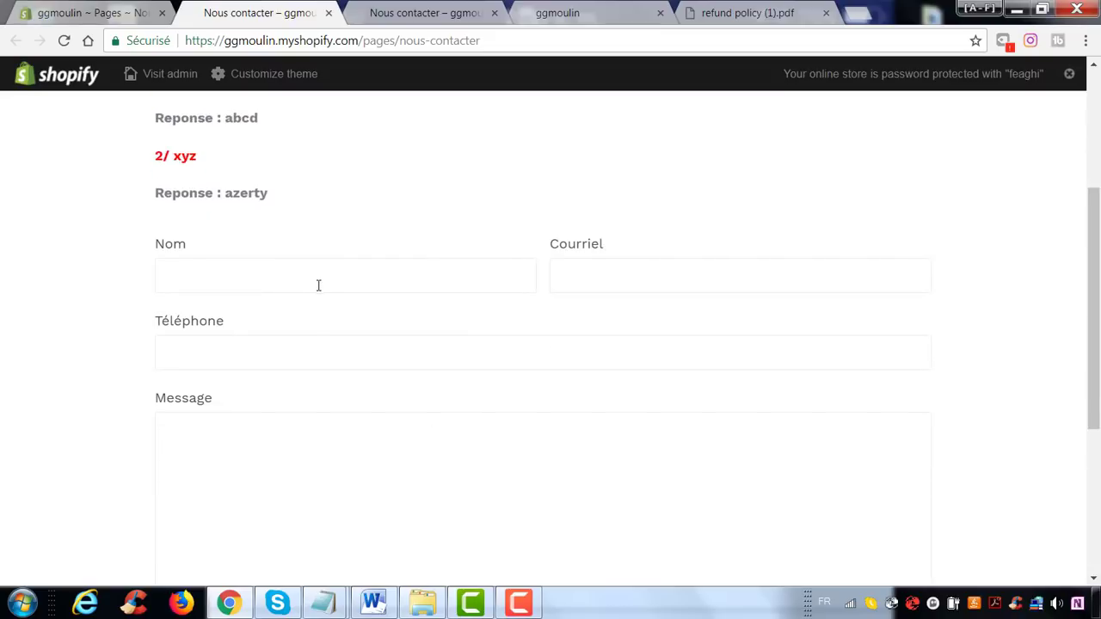
{"action": "scroll", "coordinate": [427, 435], "scroll_direction": "down", "scroll_amount": 3}
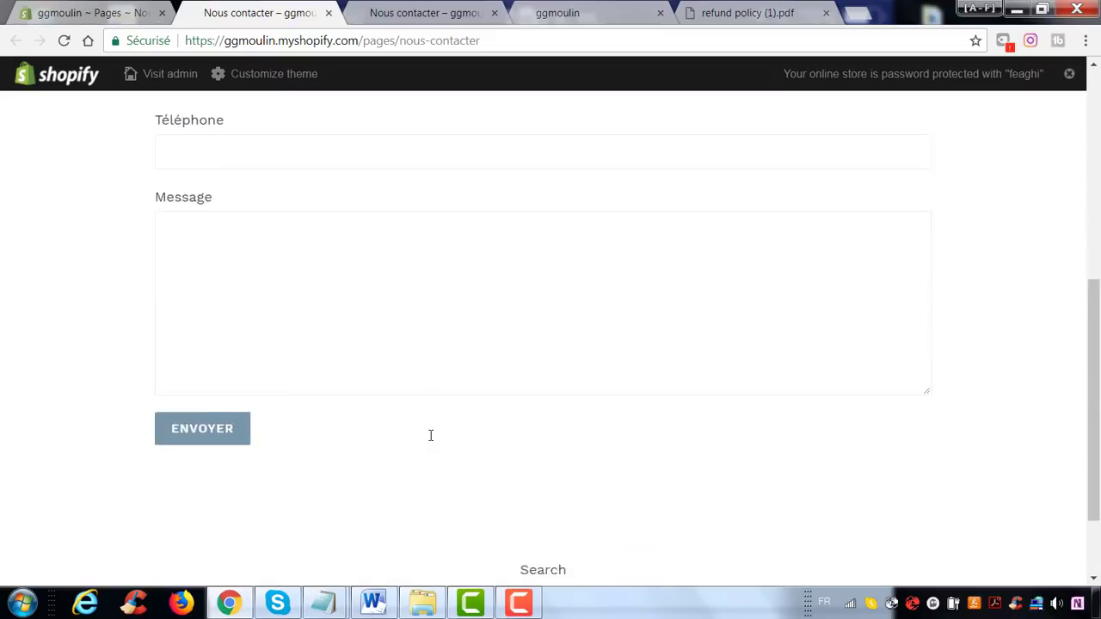
{"action": "scroll", "coordinate": [386, 442], "scroll_direction": "up", "scroll_amount": 3}
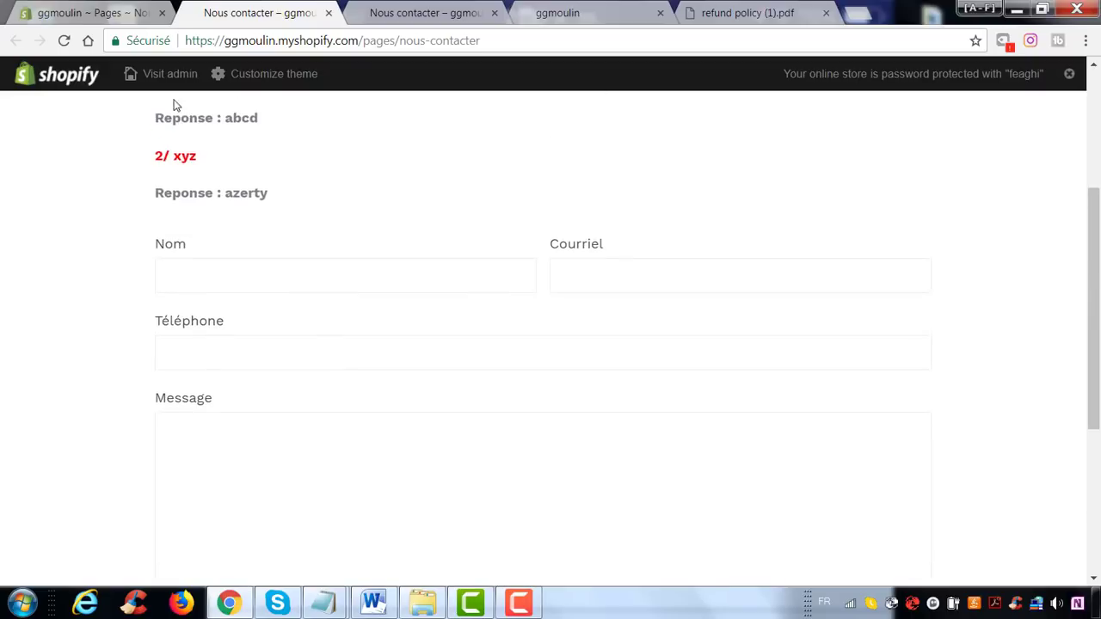
Return to the store admin, then create and save a new page titled "Meilleurs ventes" with no content.
{"action": "left_click", "coordinate": [97, 9]}
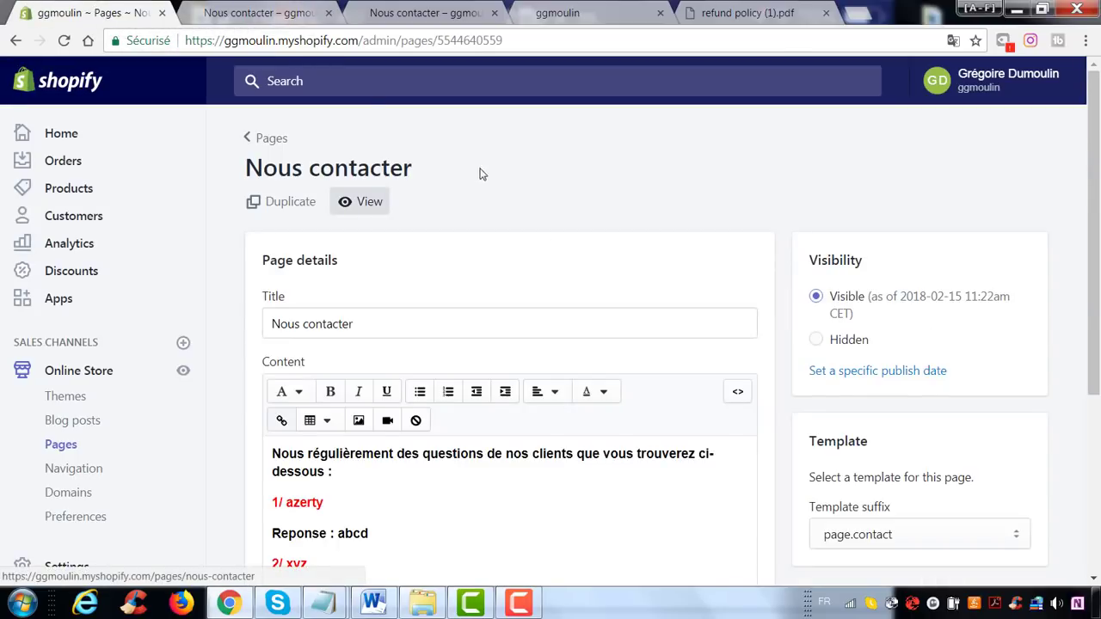
{"action": "scroll", "coordinate": [372, 185], "scroll_direction": "down", "scroll_amount": 1}
{"action": "scroll", "coordinate": [348, 237], "scroll_direction": "up", "scroll_amount": 1}
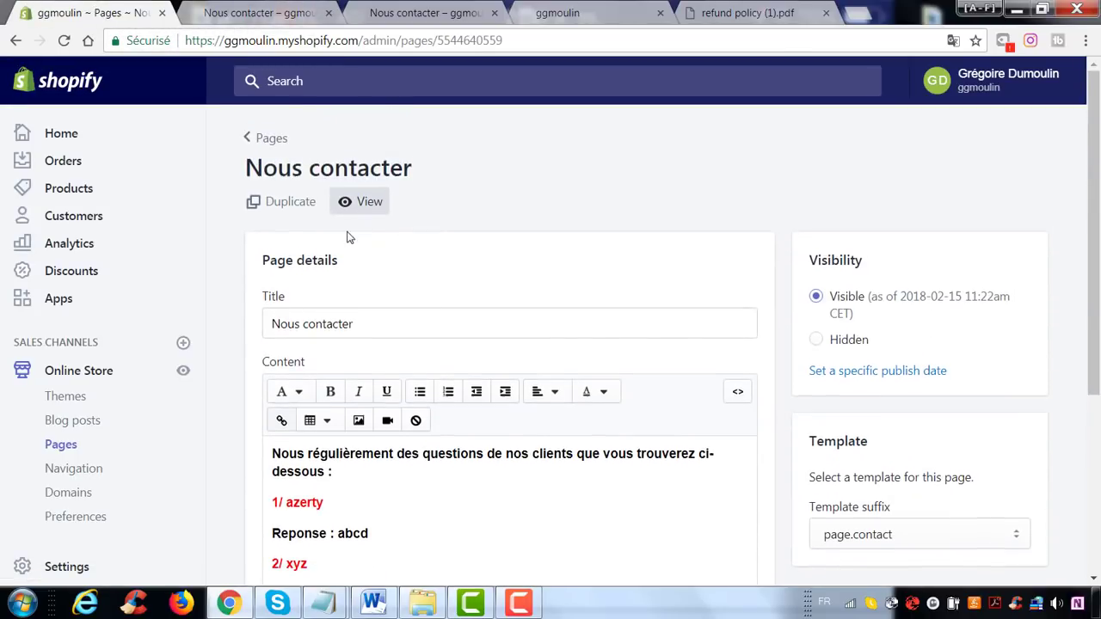
{"action": "left_click", "coordinate": [257, 148]}
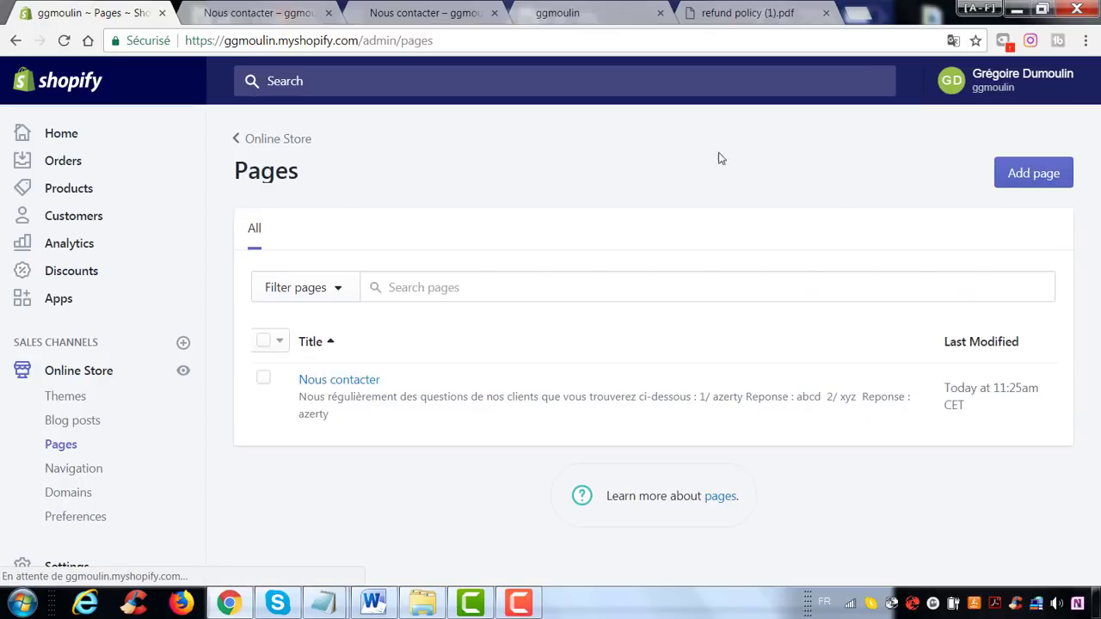
{"action": "left_click", "coordinate": [1013, 176]}
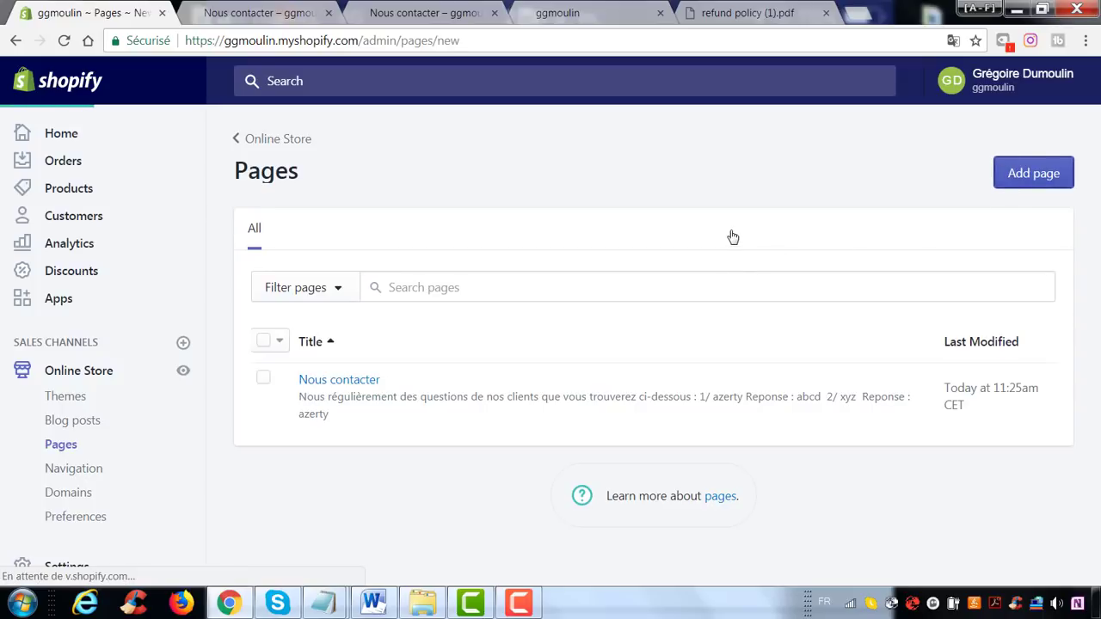
{"action": "left_click", "coordinate": [613, 307]}
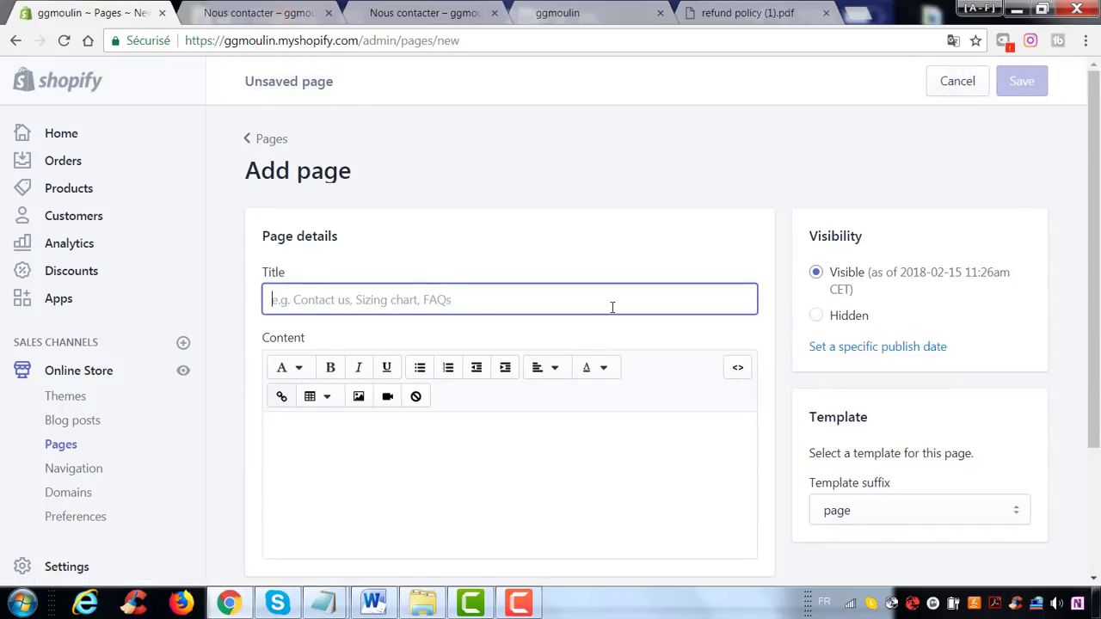
{"action": "type", "text": "Meilleurs ventes"}
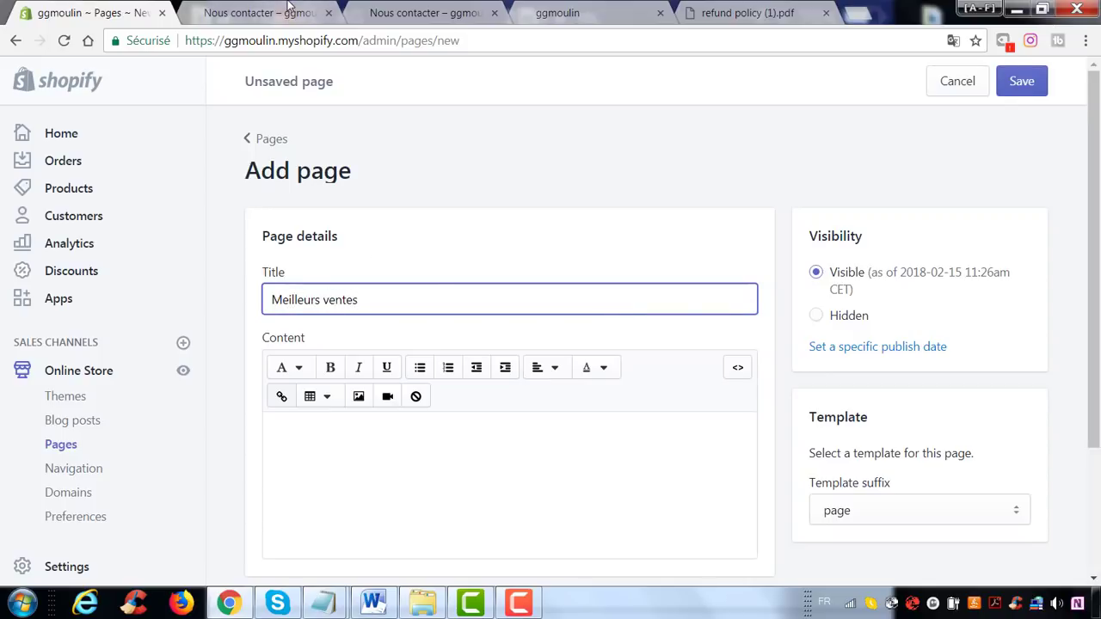
{"action": "scroll", "coordinate": [581, 365], "scroll_direction": "down", "scroll_amount": 1}
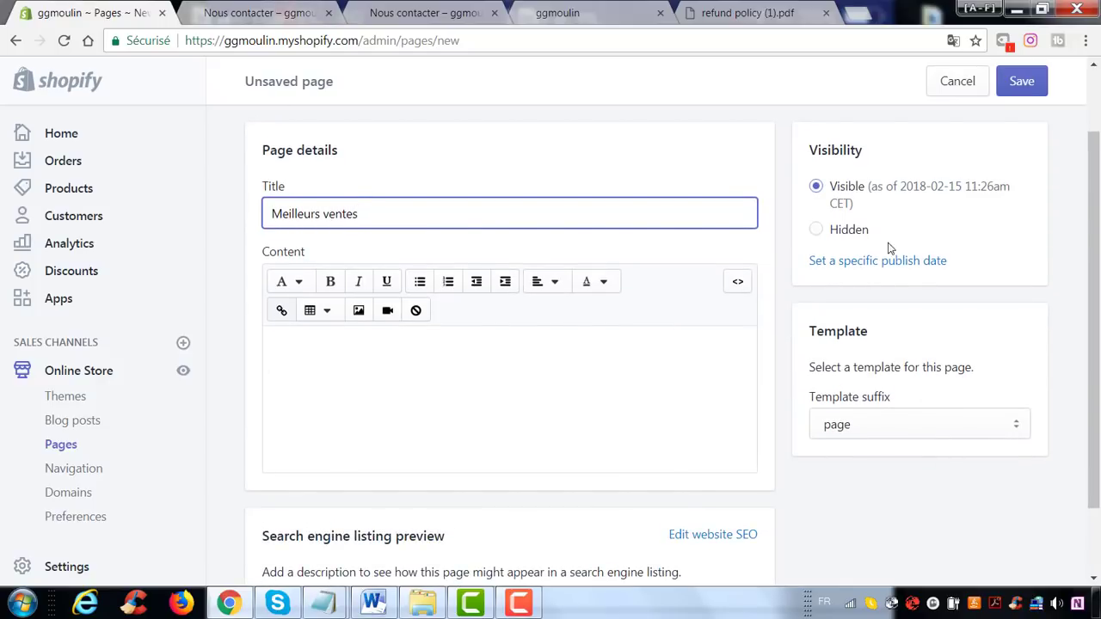
{"action": "left_click", "coordinate": [784, 219]}
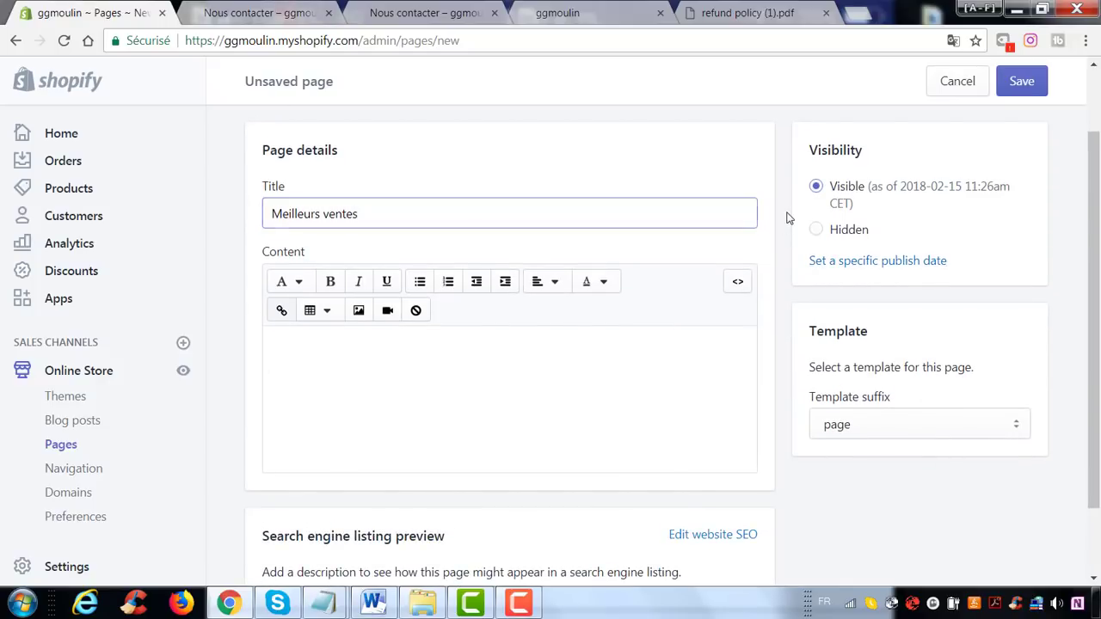
{"action": "left_click", "coordinate": [1015, 80]}
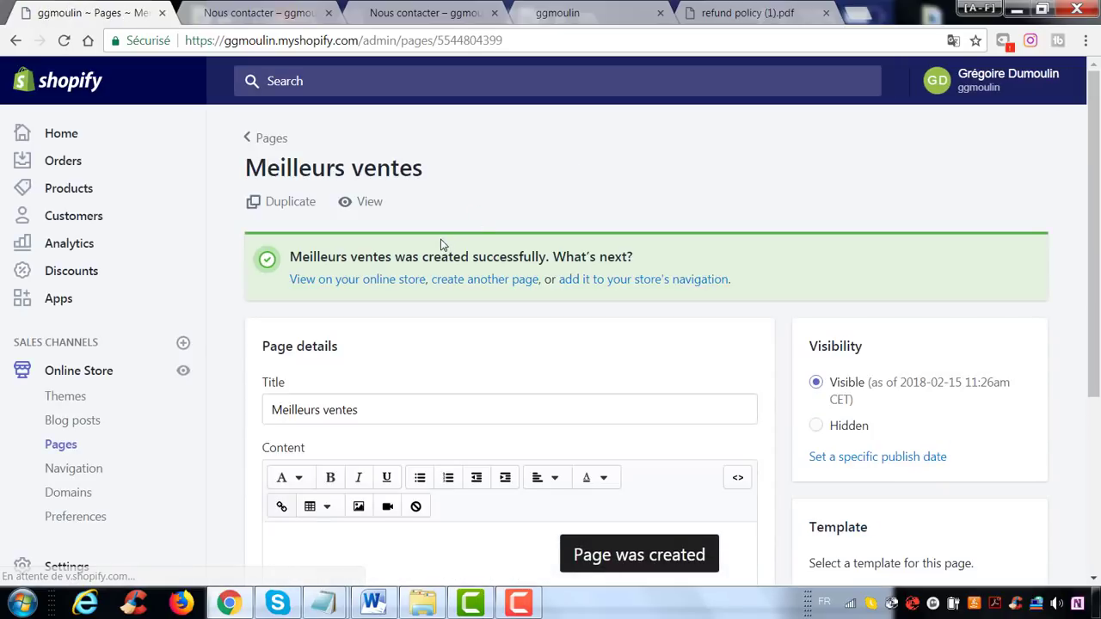
Go back to the list of store pages and close the two "Nous contacter" storefront tabs.
{"action": "scroll", "coordinate": [440, 238], "scroll_direction": "down", "scroll_amount": 1}
{"action": "scroll", "coordinate": [423, 221], "scroll_direction": "up", "scroll_amount": 1}
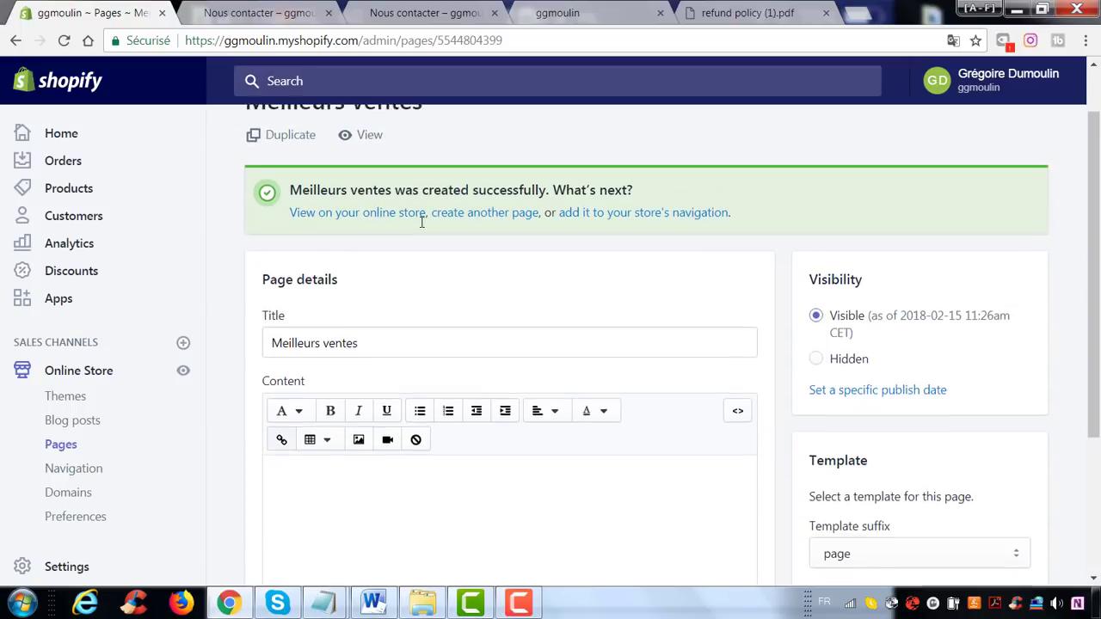
{"action": "left_click", "coordinate": [264, 140]}
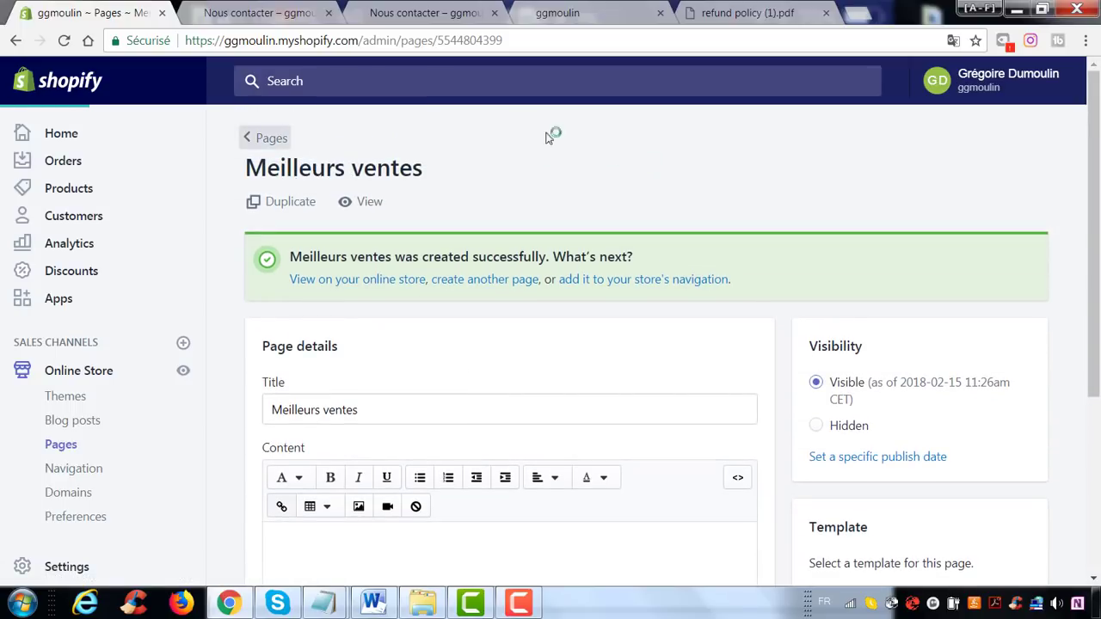
{"action": "left_click", "coordinate": [329, 14]}
{"action": "left_click", "coordinate": [329, 14]}
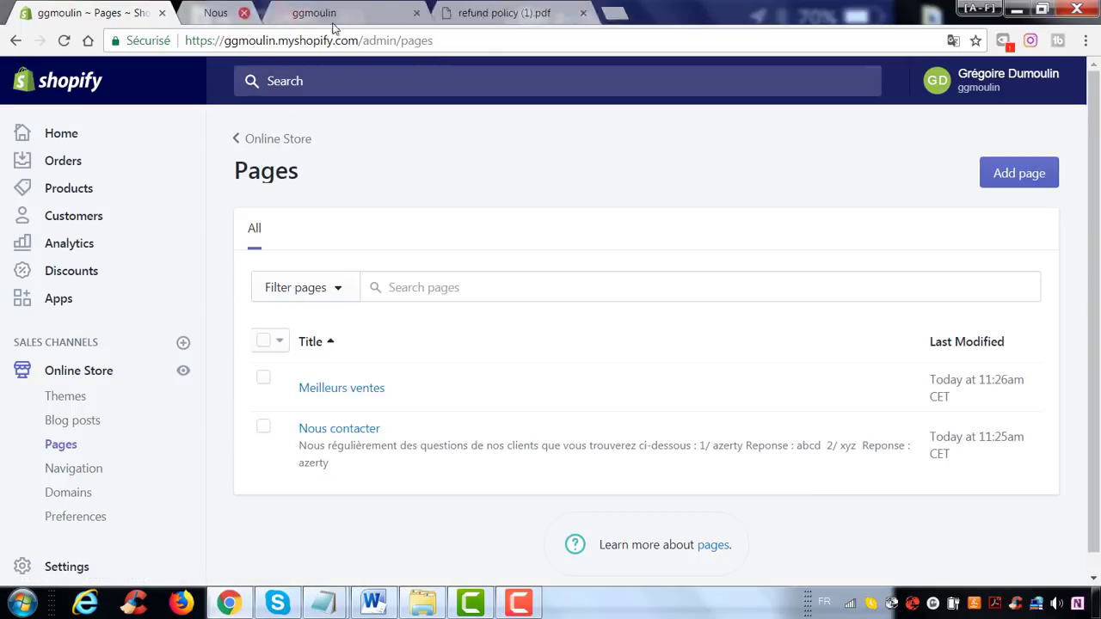
Create and save a new store page titled "FAQ" with empty content, and briefly open its storefront view.
{"action": "left_click", "coordinate": [1006, 189]}
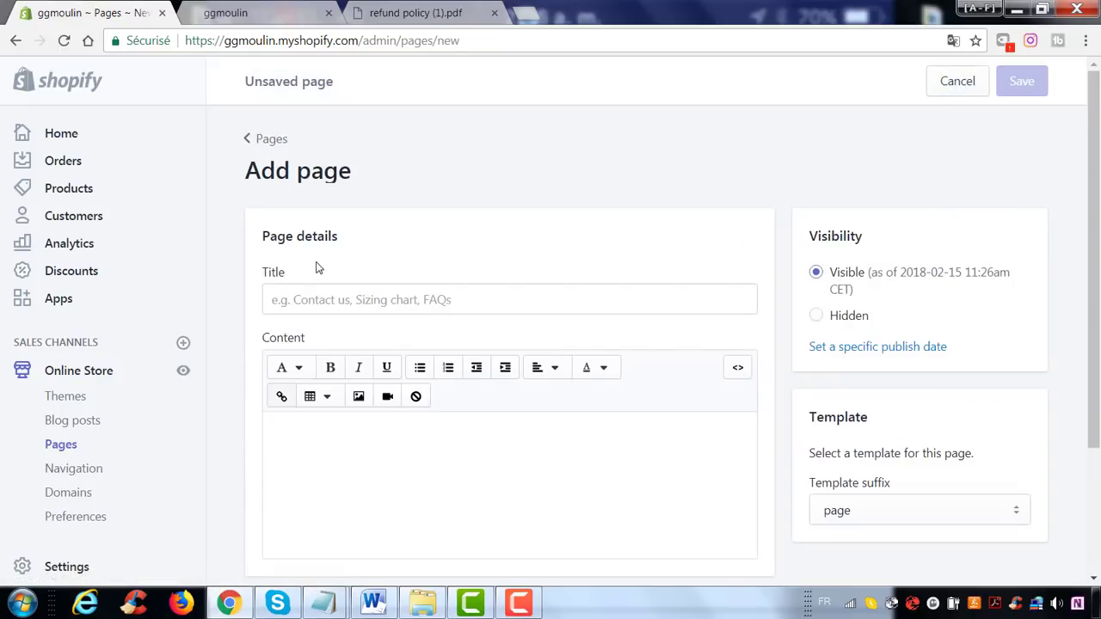
{"action": "left_click", "coordinate": [340, 299]}
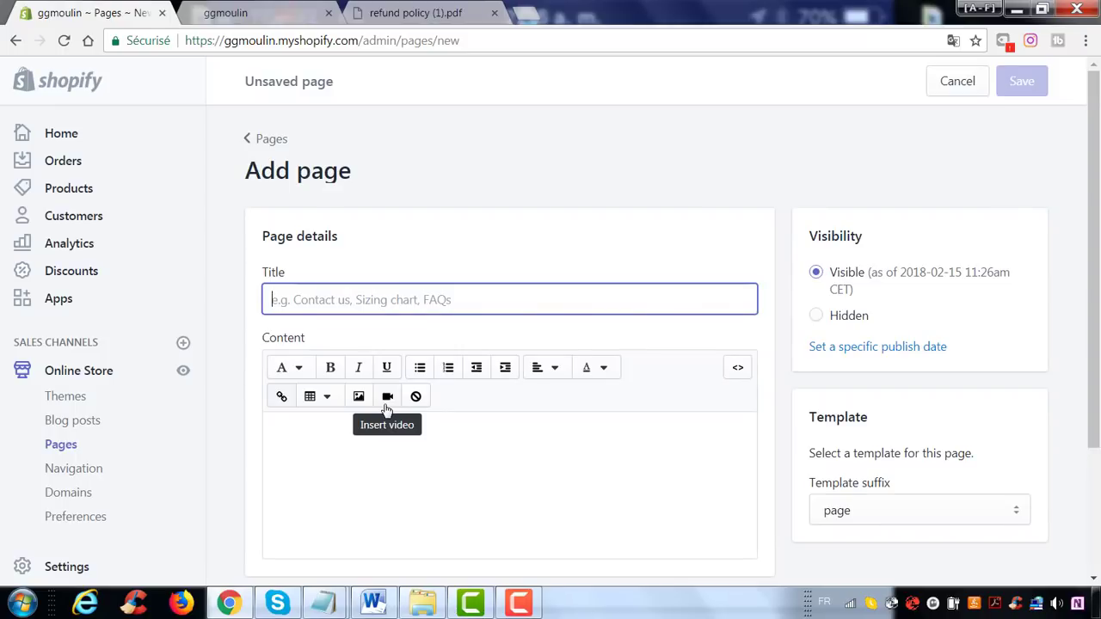
{"action": "type", "text": "FAQ"}
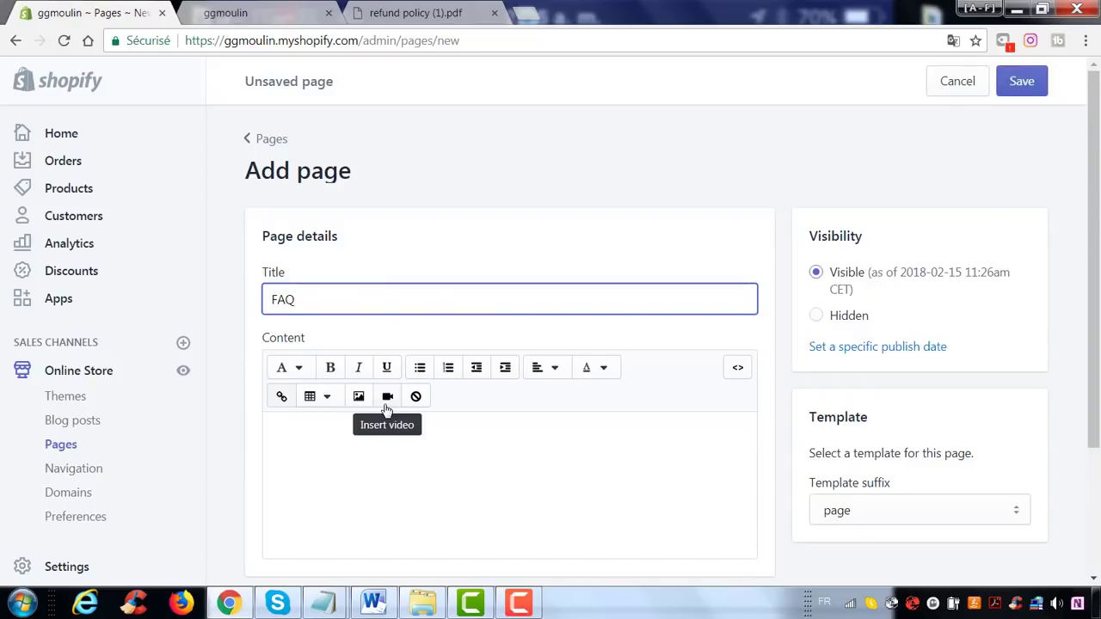
{"action": "scroll", "coordinate": [386, 410], "scroll_direction": "down", "scroll_amount": 2}
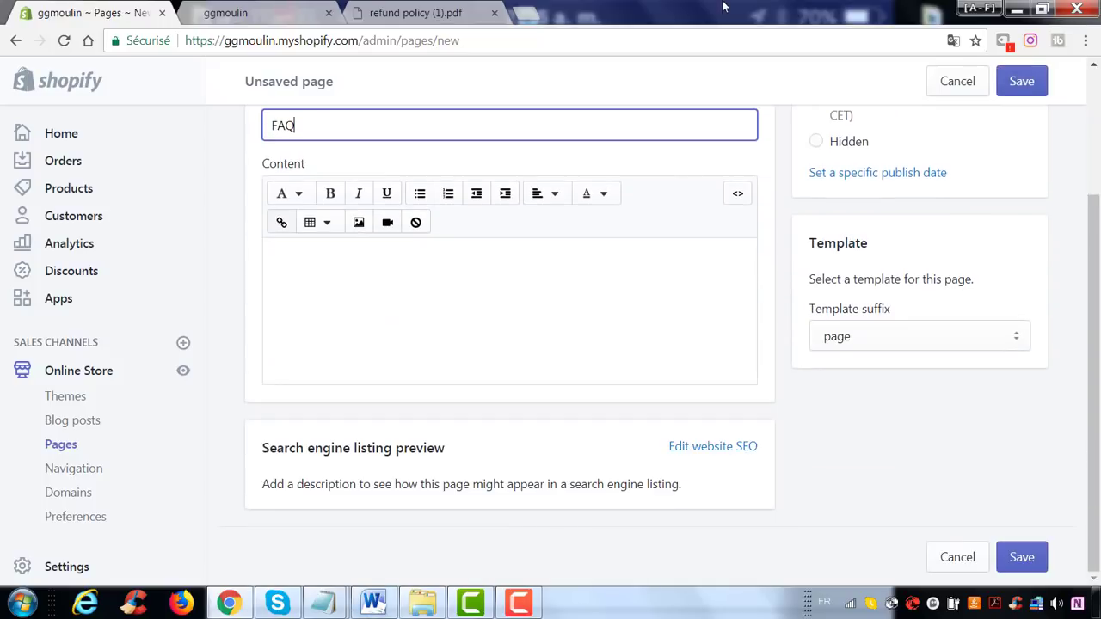
{"action": "left_click", "coordinate": [1007, 87]}
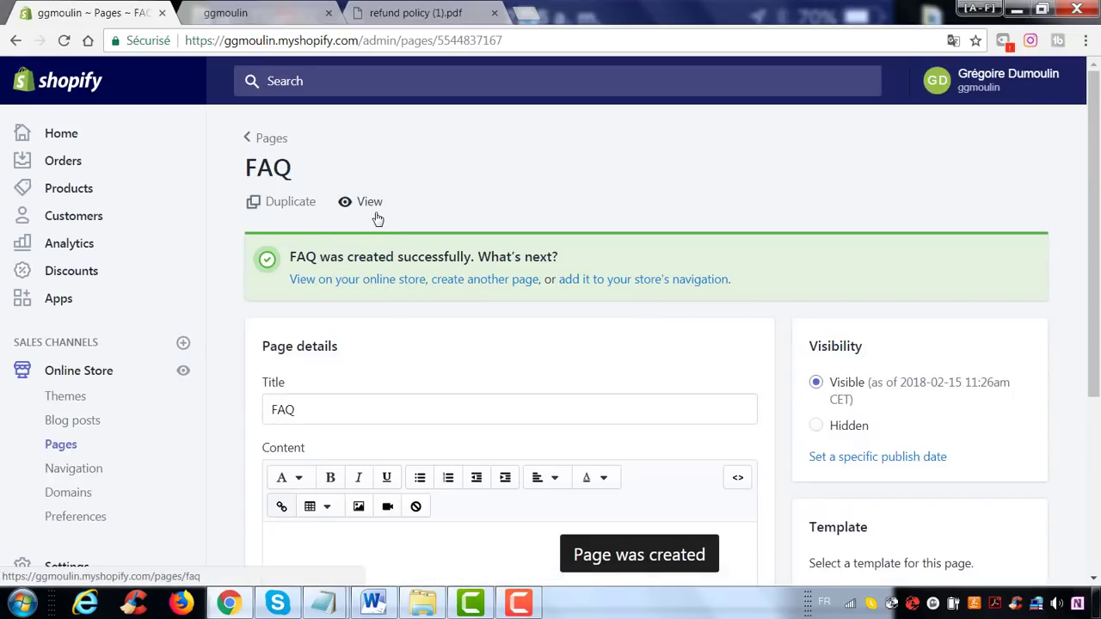
{"action": "left_click", "coordinate": [374, 210]}
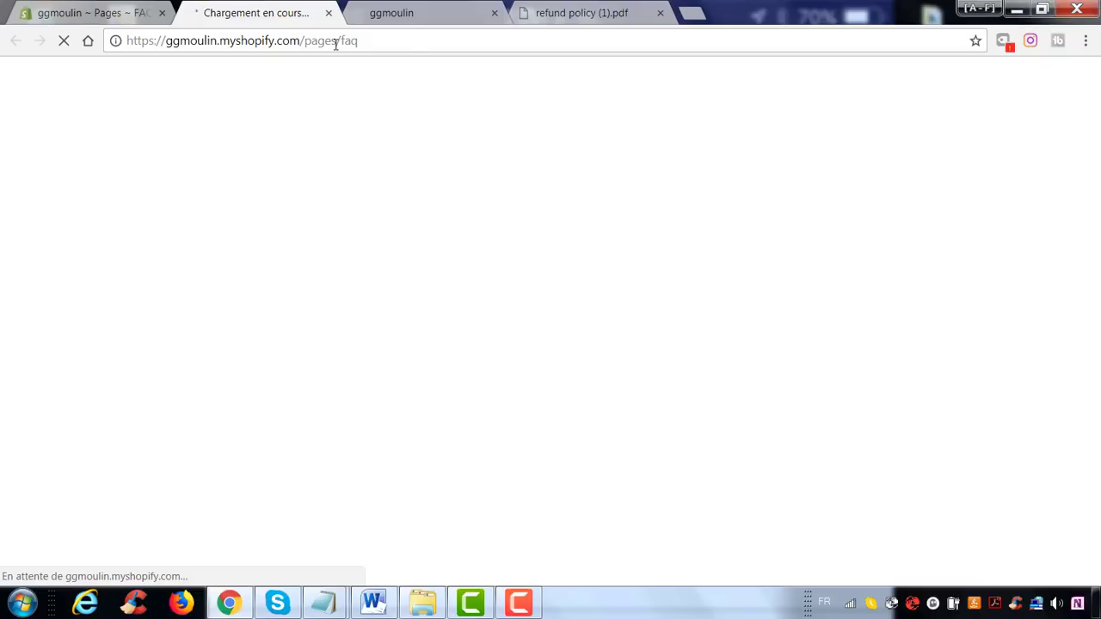
{"action": "left_click", "coordinate": [328, 13]}
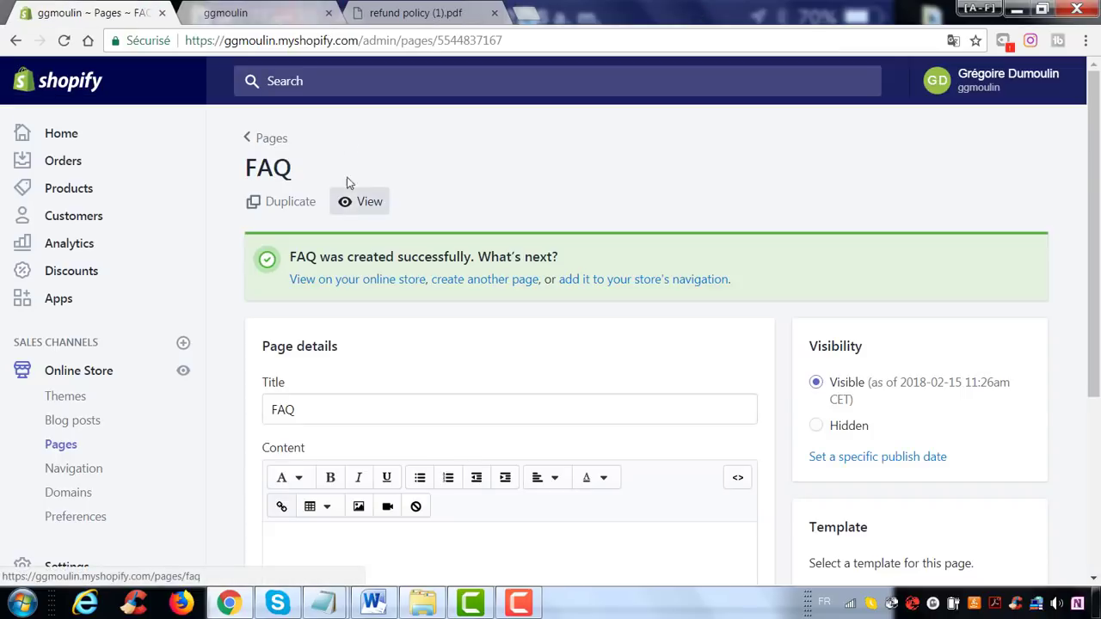
Add another page to the online store with the title "Montre" and save it.
{"action": "left_click", "coordinate": [269, 140]}
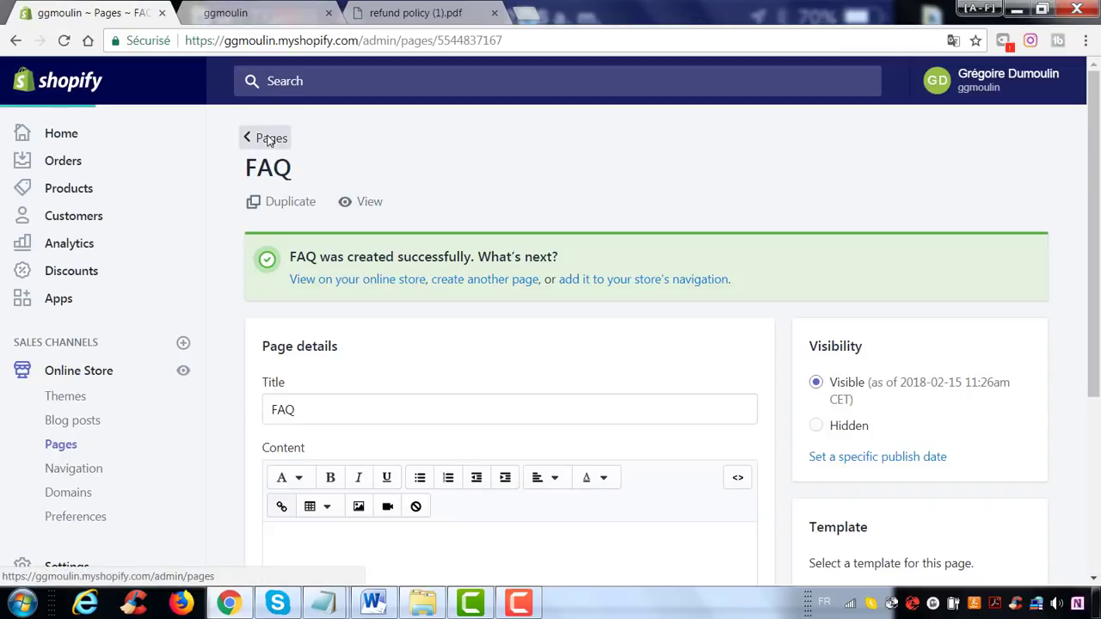
{"action": "left_click", "coordinate": [998, 182]}
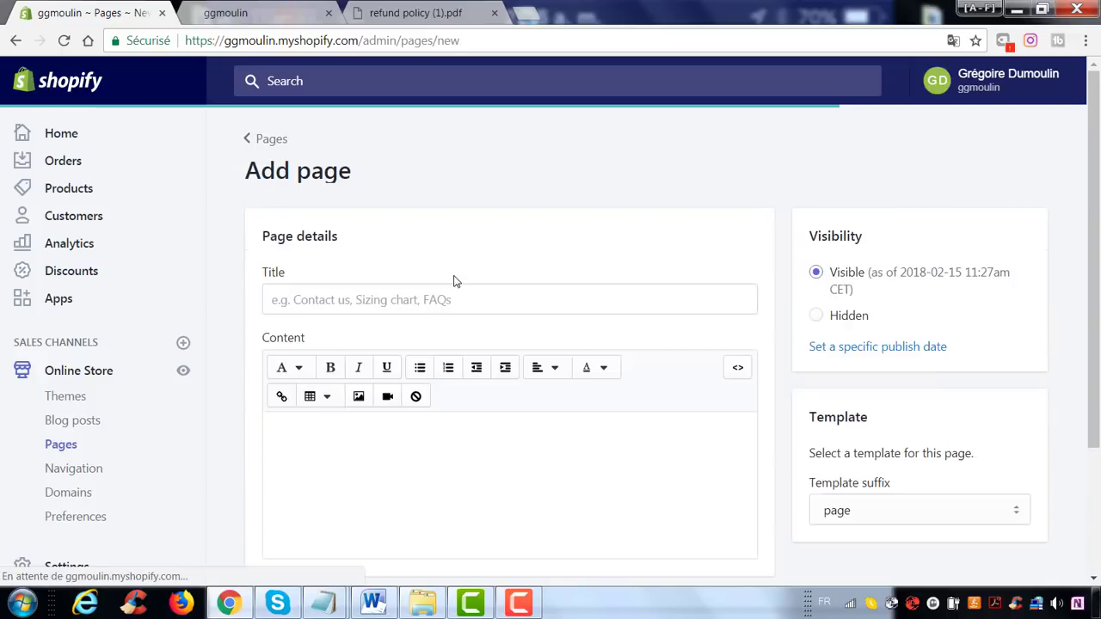
{"action": "left_click", "coordinate": [409, 302]}
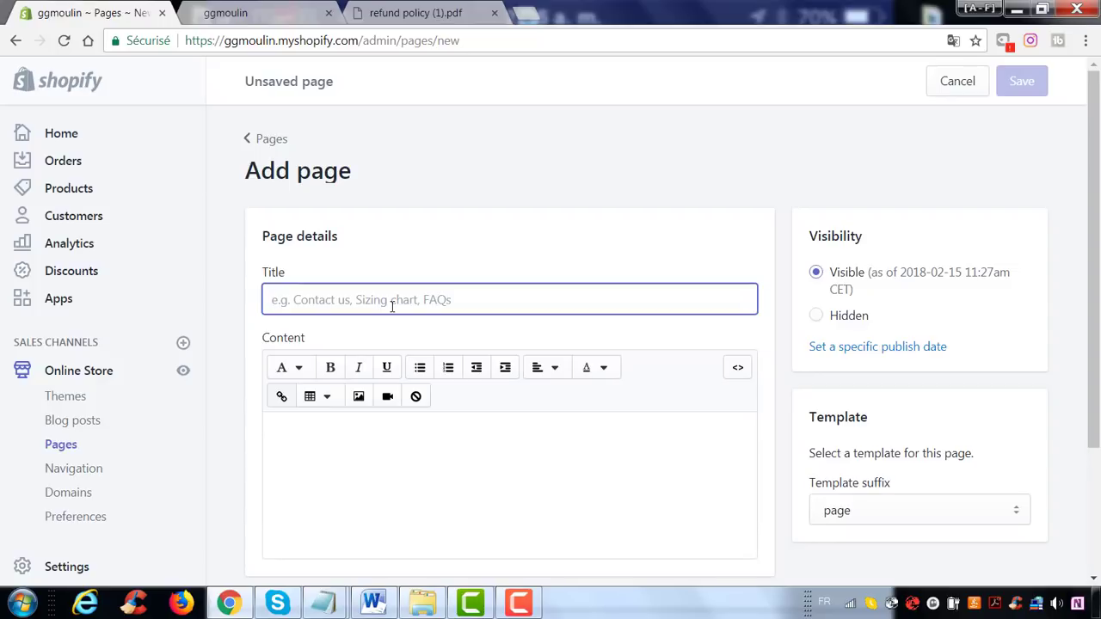
{"action": "type", "text": "Montre"}
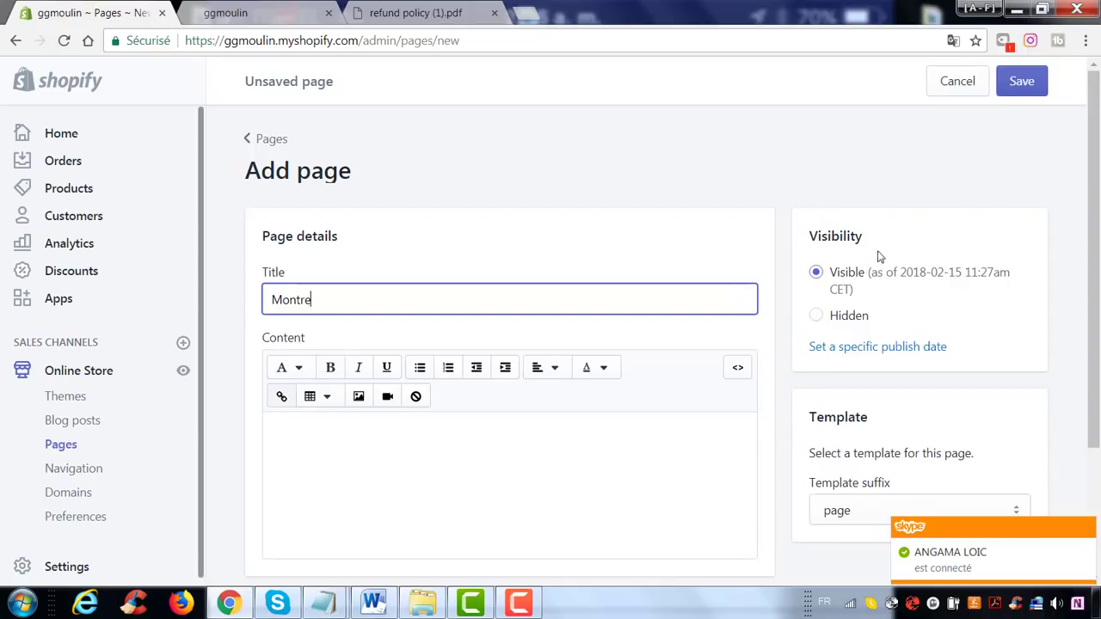
{"action": "left_click", "coordinate": [1032, 93]}
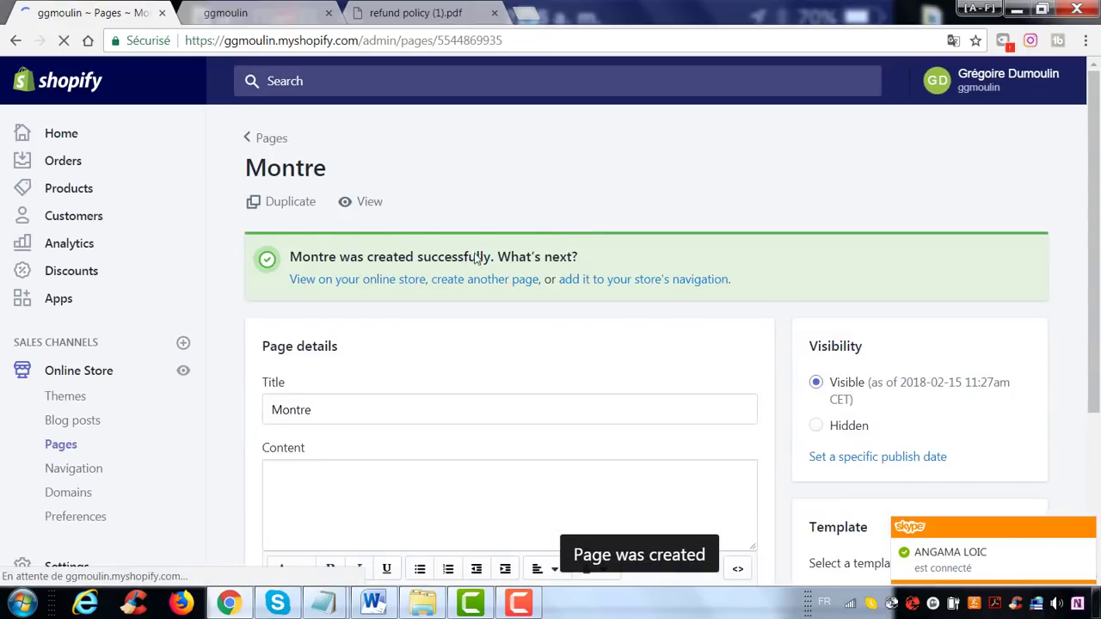
Create a new page titled "Lunettes" without content and save it.
{"action": "left_click", "coordinate": [268, 138]}
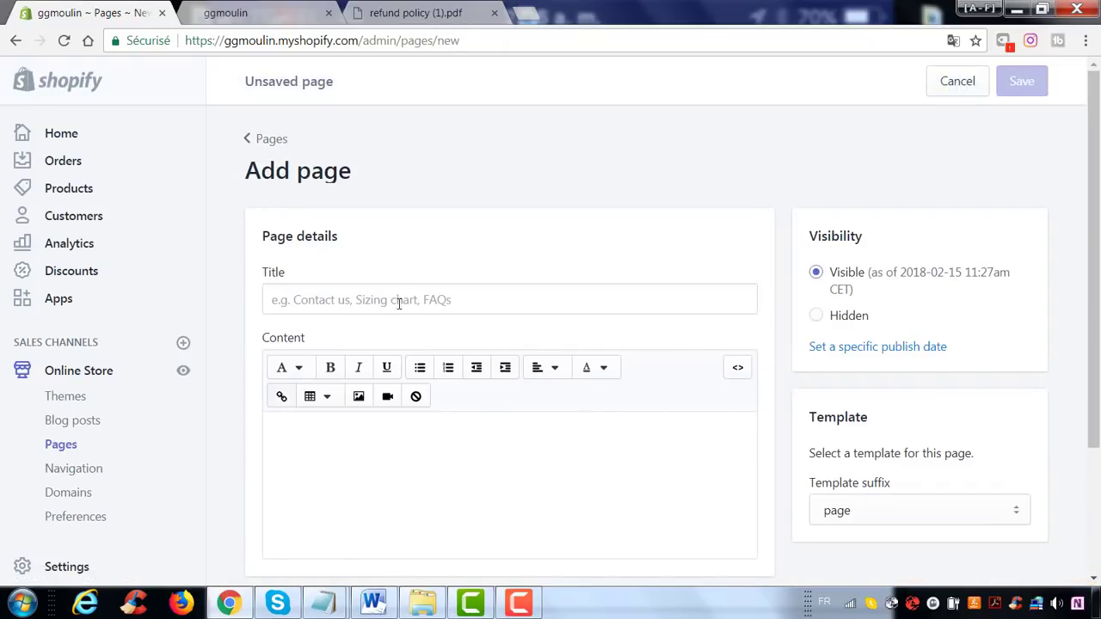
{"action": "left_click", "coordinate": [397, 300]}
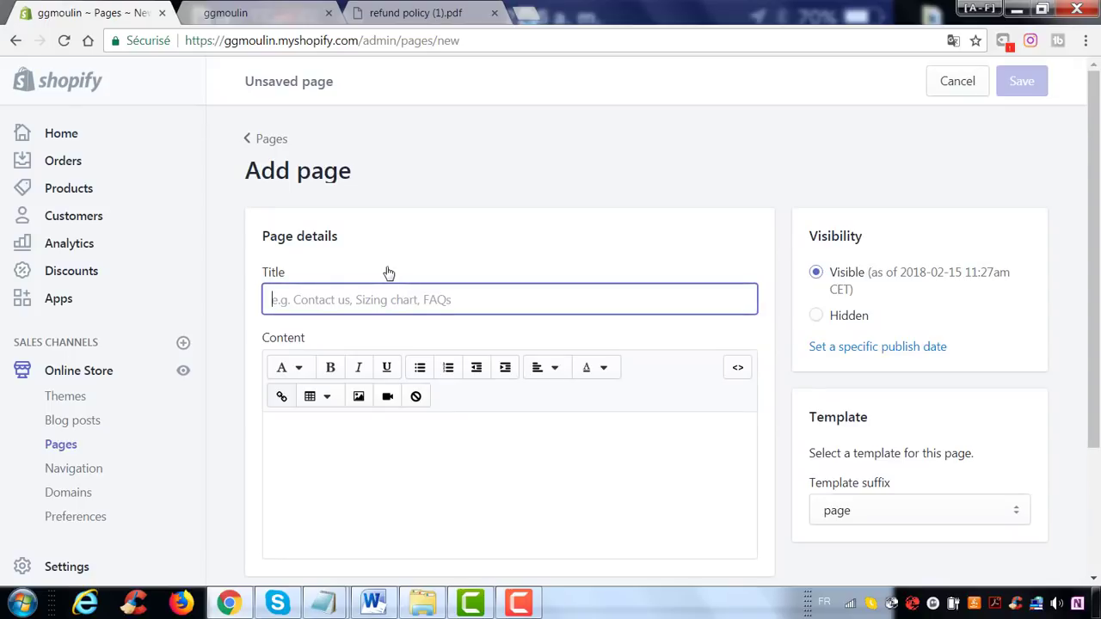
{"action": "type", "text": "L"}
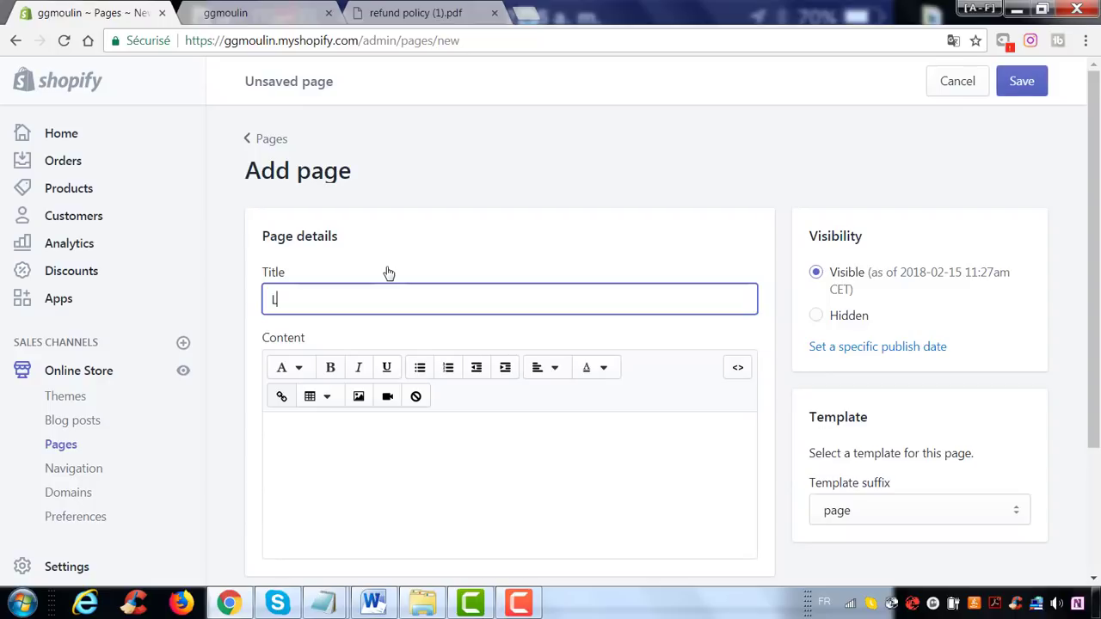
{"action": "type", "text": "unete"}
{"action": "type", "text": "es"}
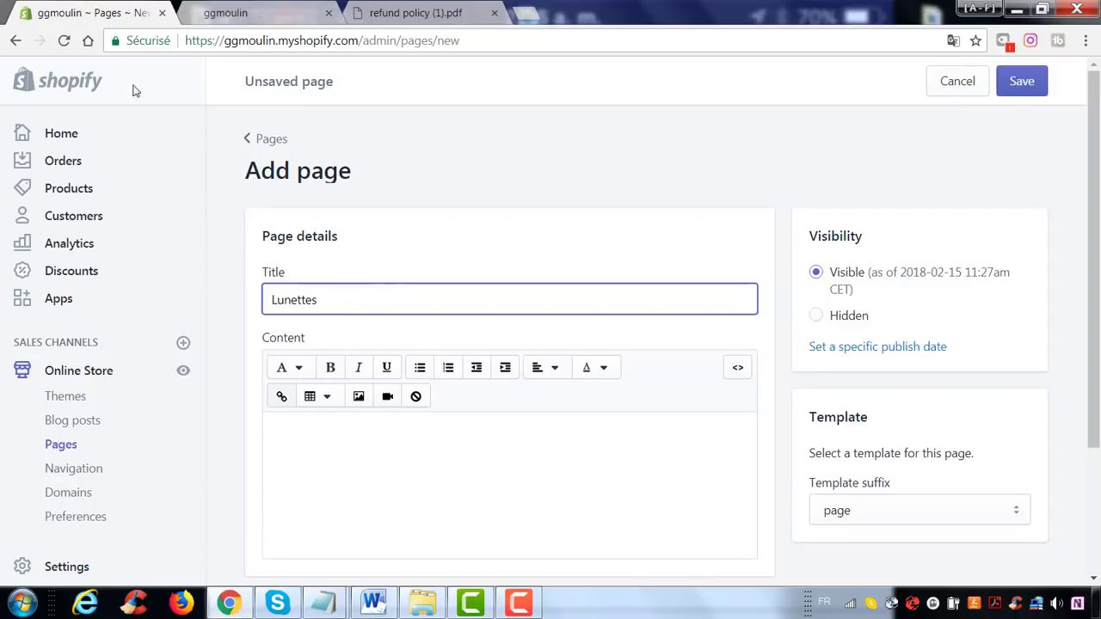
{"action": "left_click", "coordinate": [1023, 93]}
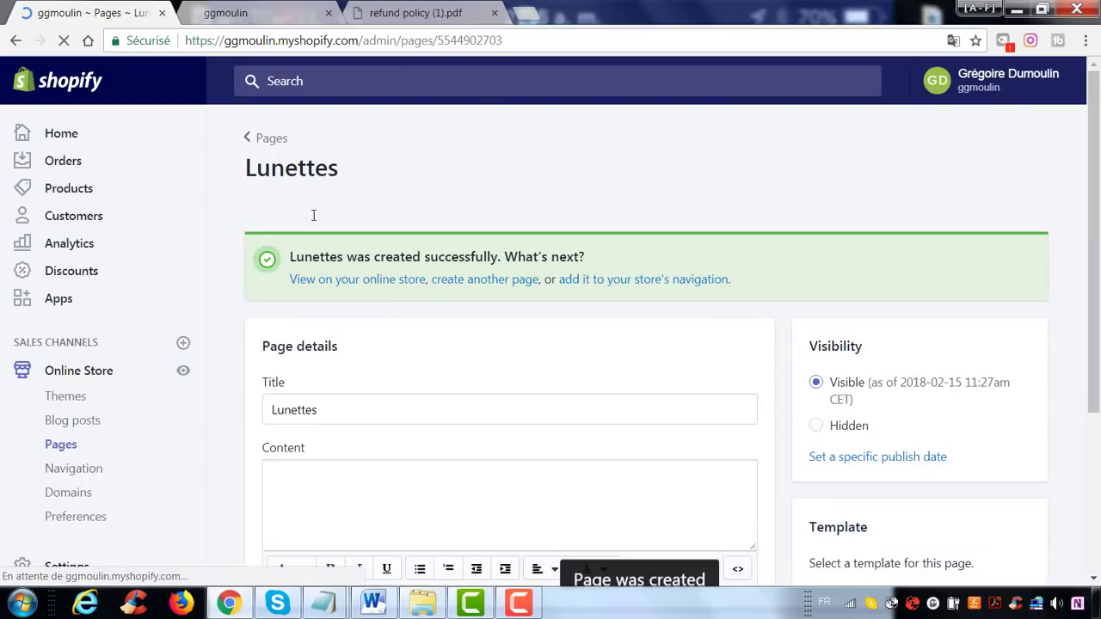
Return to the pages list and create a saved page with the title "Bijoux".
{"action": "left_click", "coordinate": [249, 139]}
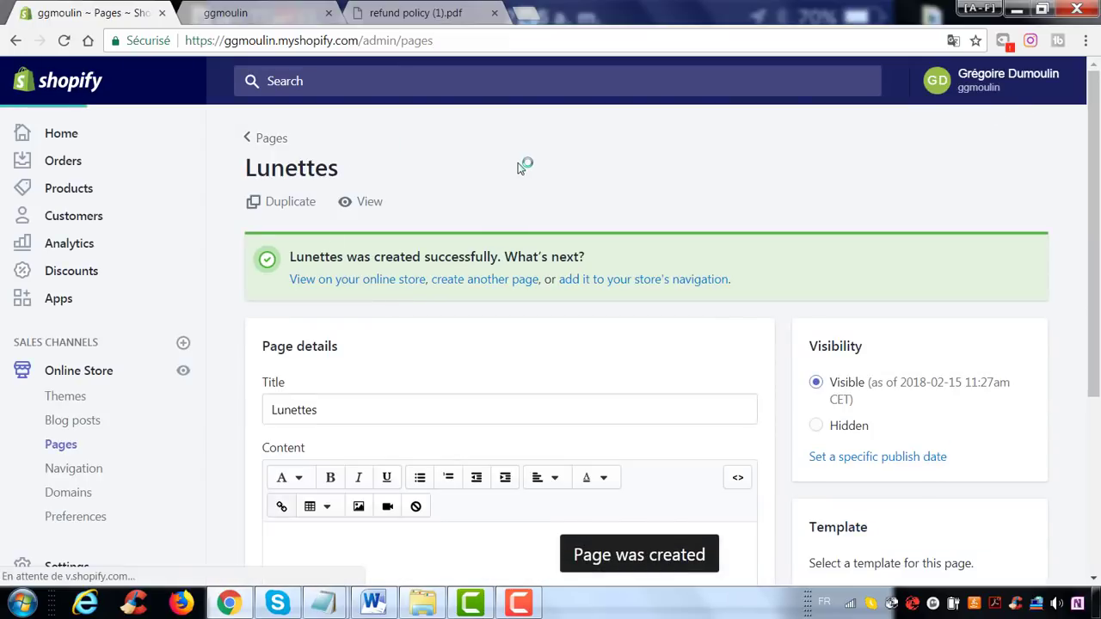
{"action": "left_click", "coordinate": [1020, 173]}
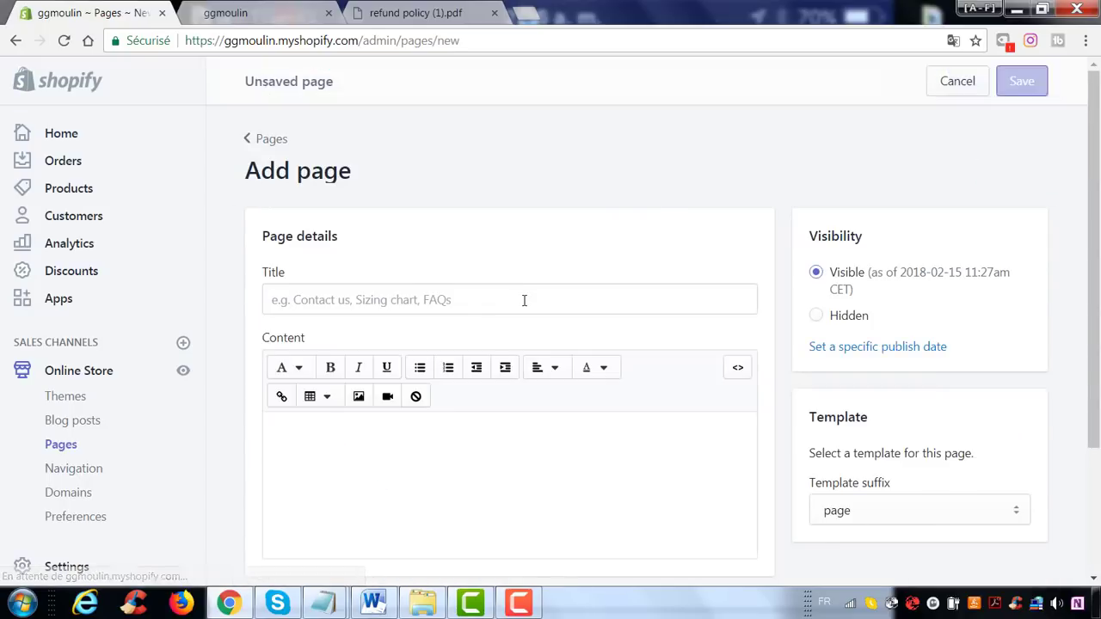
{"action": "left_click", "coordinate": [539, 315]}
{"action": "type", "text": "Bracelet"}
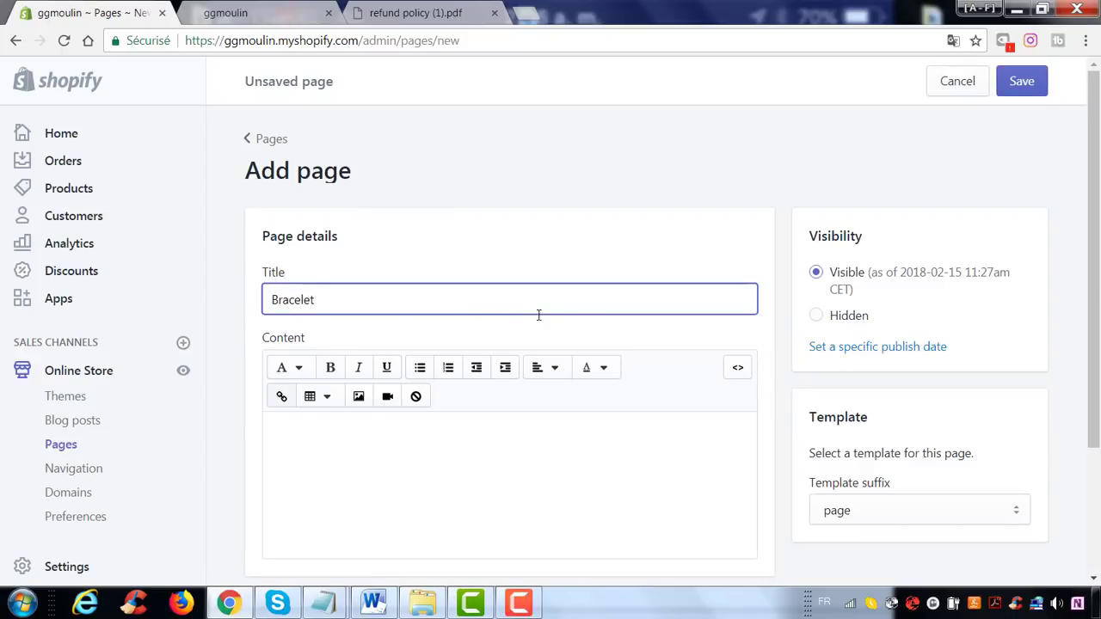
{"action": "key", "text": "BackSpace"}
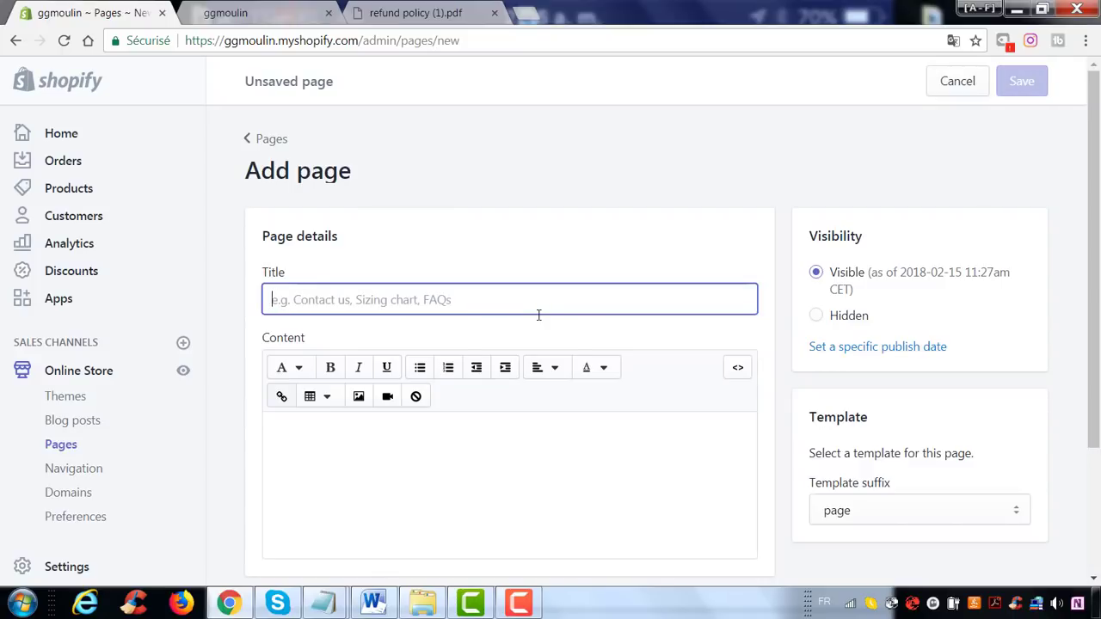
{"action": "type", "text": "Bij"}
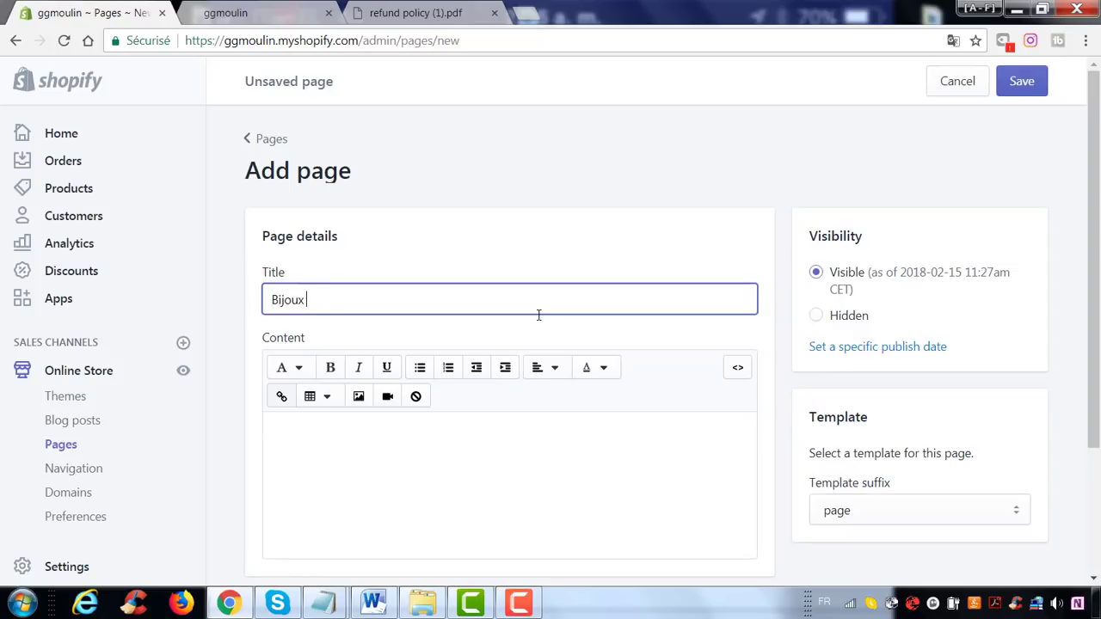
{"action": "type", "text": "oux"}
{"action": "left_click", "coordinate": [1023, 81]}
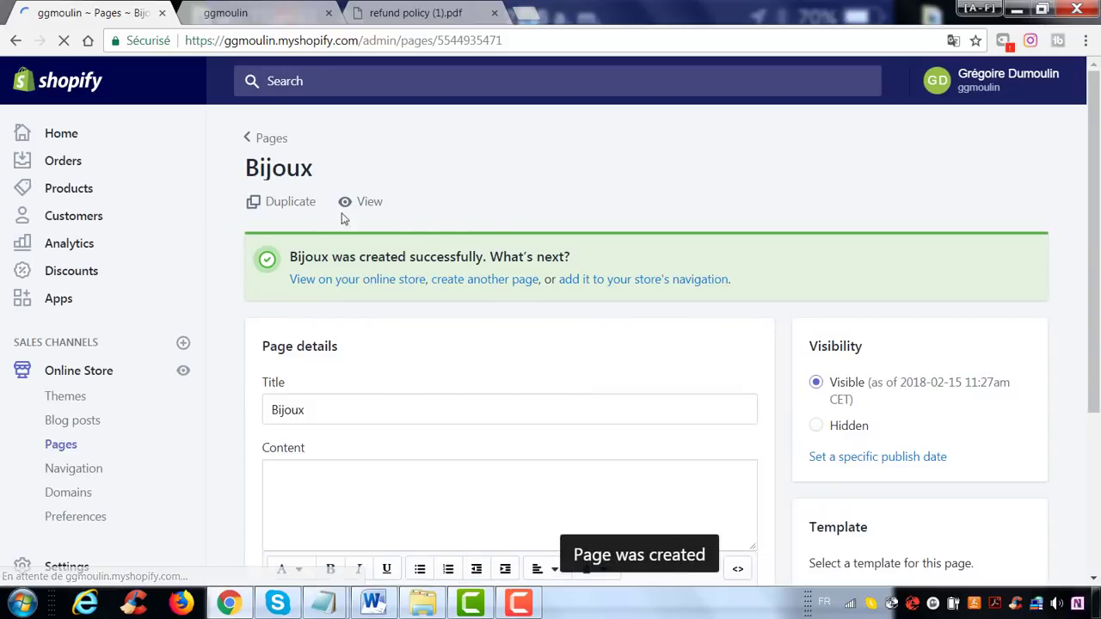
Add and save a further store page titled "bracelet".
{"action": "left_click", "coordinate": [259, 139]}
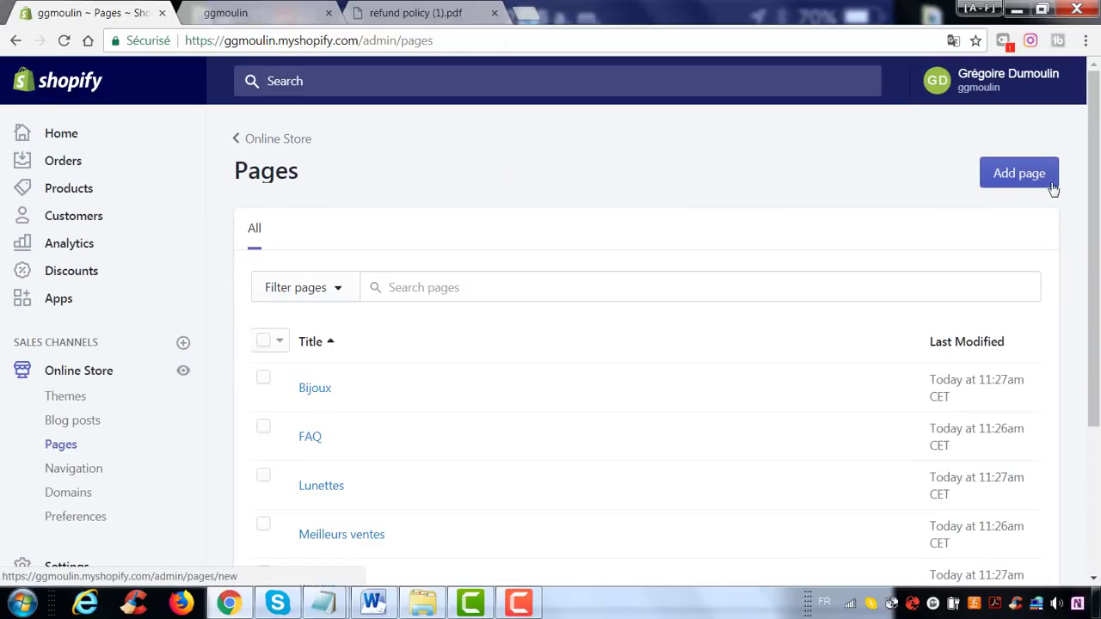
{"action": "left_click", "coordinate": [1051, 182]}
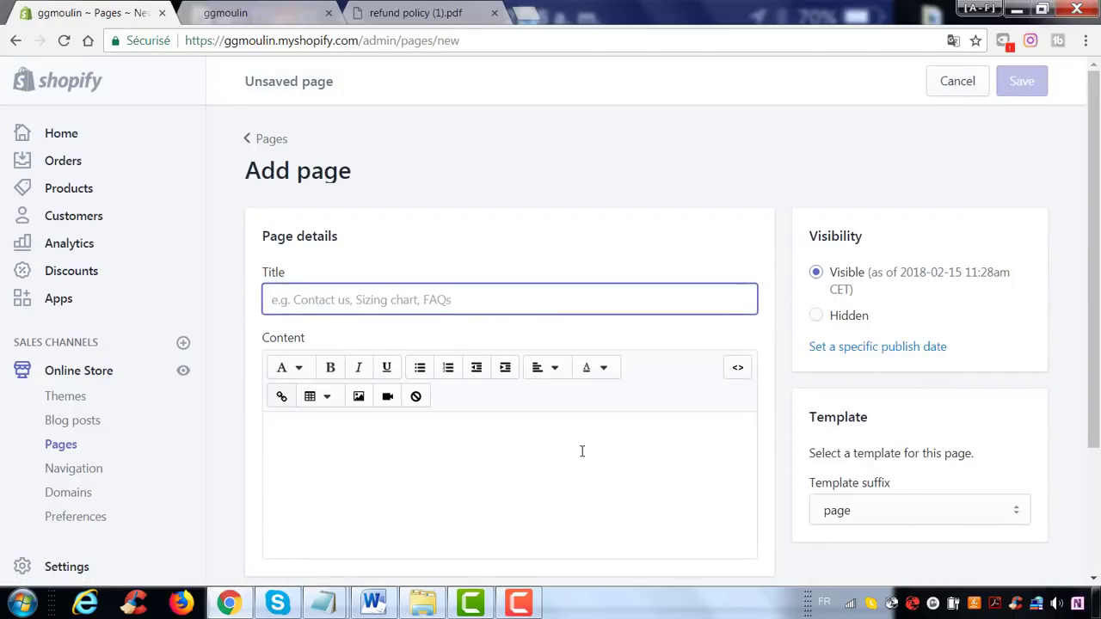
{"action": "type", "text": "bracelet"}
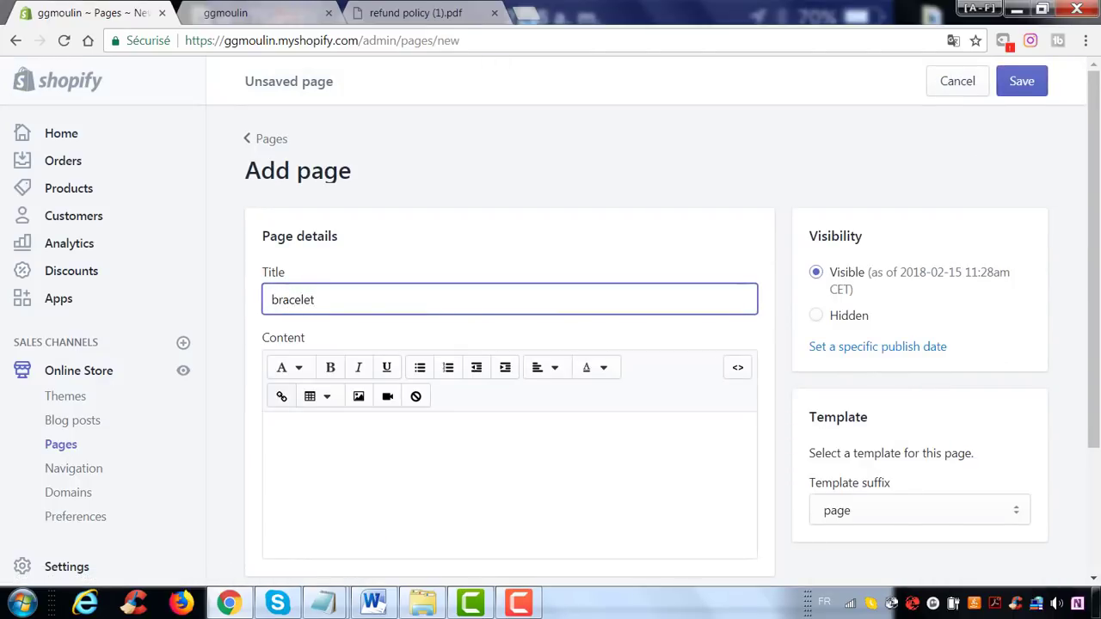
{"action": "left_click", "coordinate": [1019, 81]}
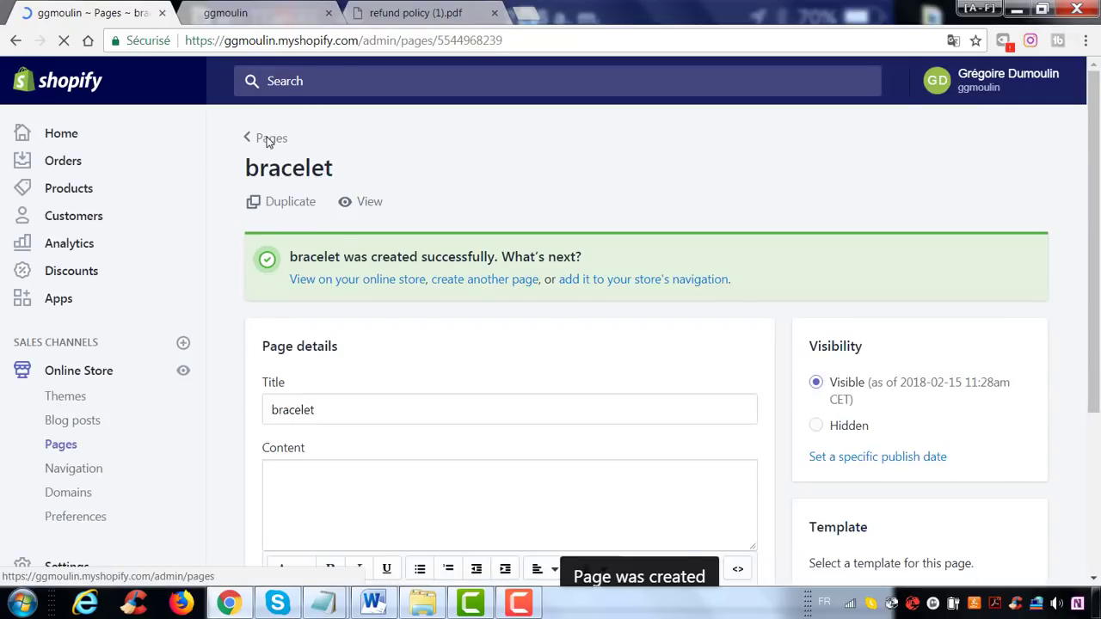
Create one more page from the pages list, titled "Bague", and save it.
{"action": "left_click", "coordinate": [271, 141]}
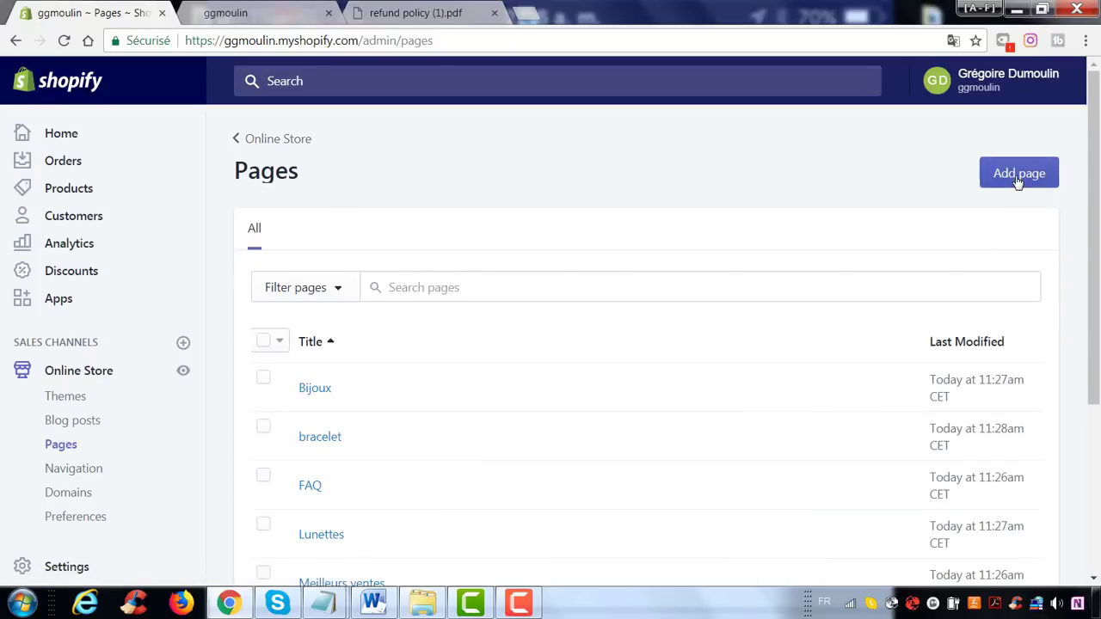
{"action": "left_click", "coordinate": [1018, 179]}
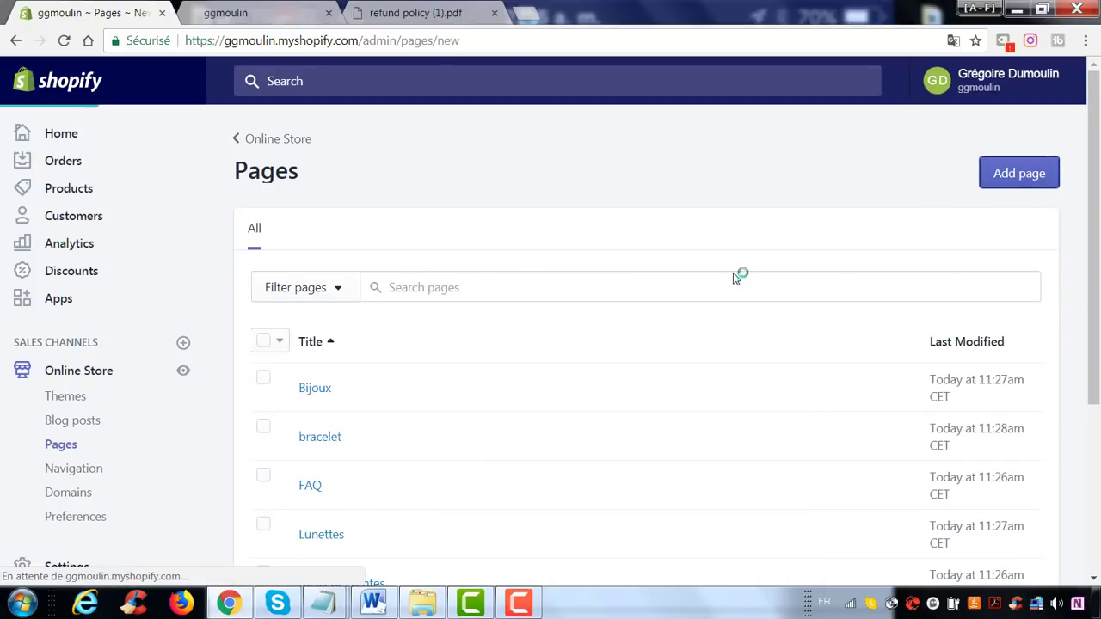
{"action": "left_click", "coordinate": [546, 311]}
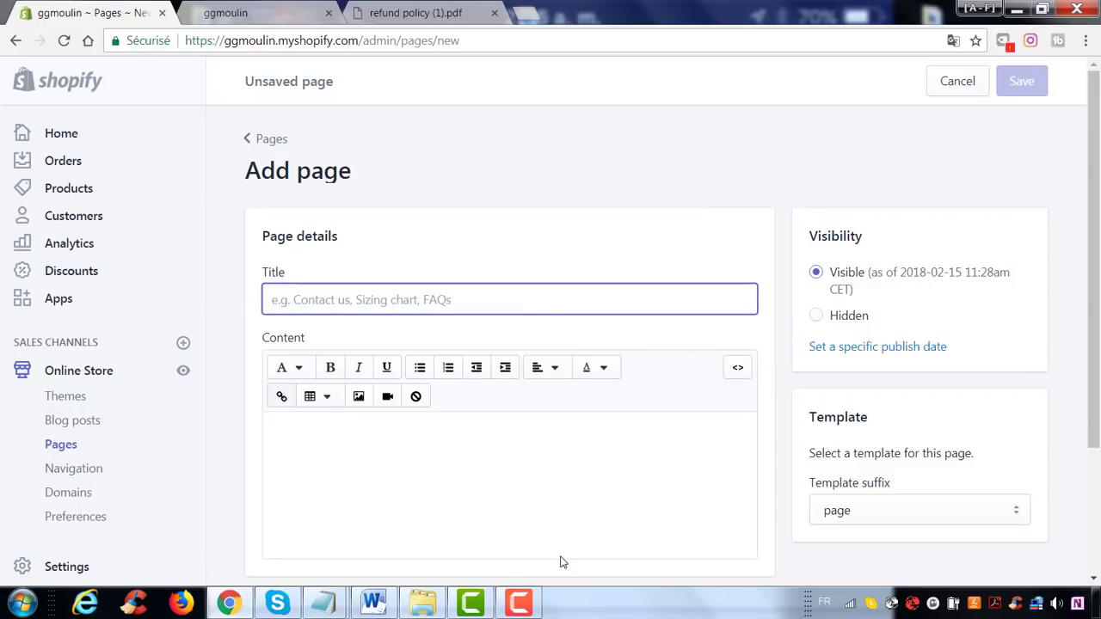
{"action": "type", "text": "Ba"}
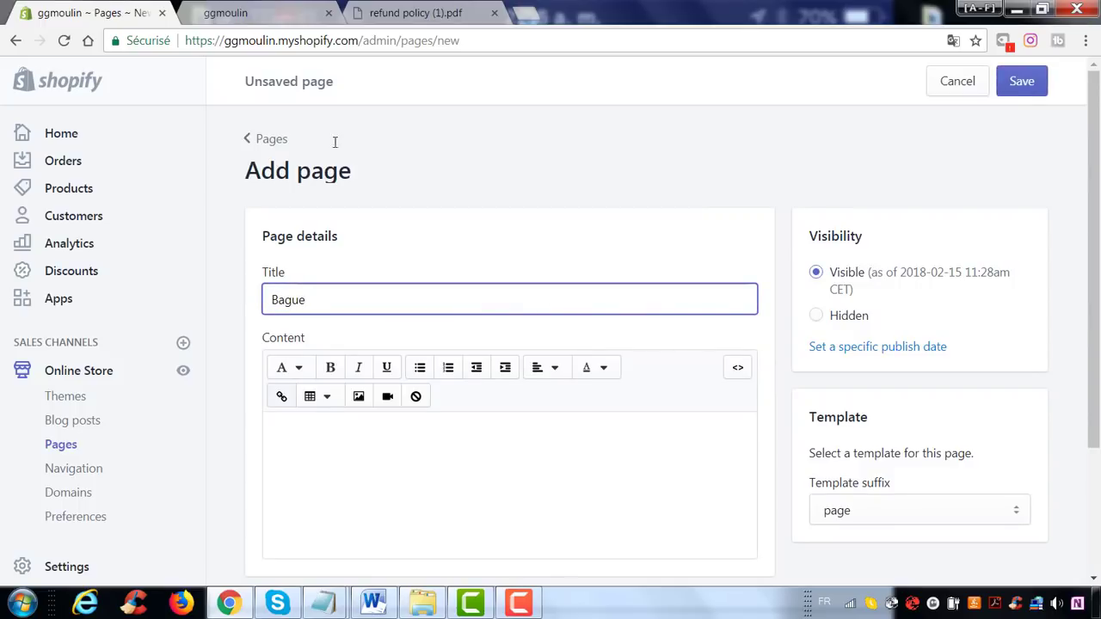
{"action": "type", "text": "gue"}
{"action": "left_click", "coordinate": [1006, 84]}
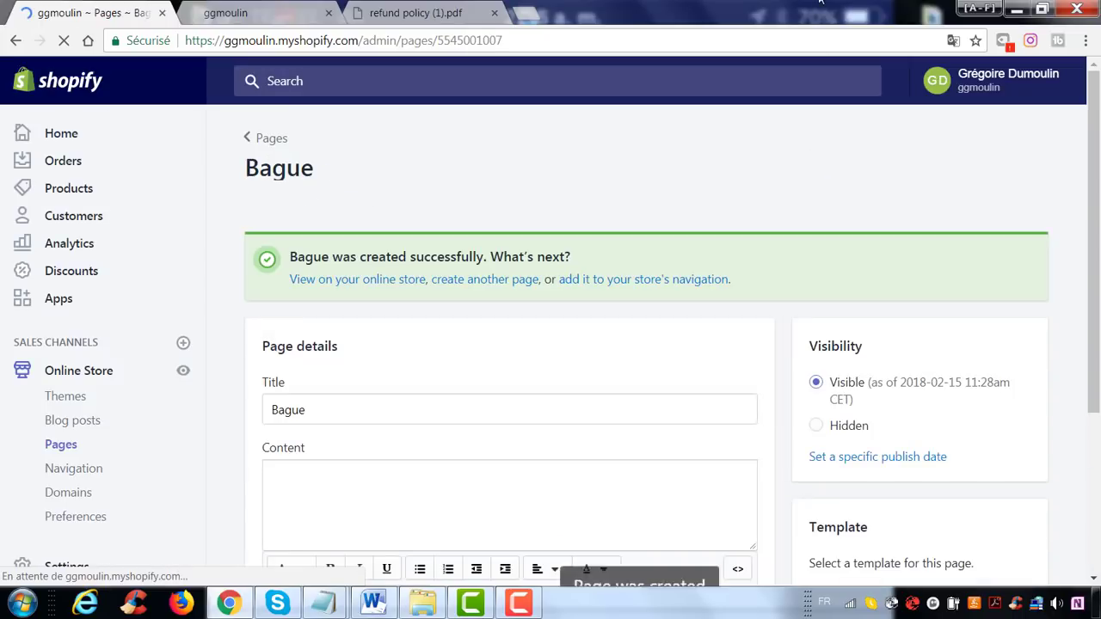
Go back to the pages list and review all the store's pages down to the end.
{"action": "left_click", "coordinate": [267, 138]}
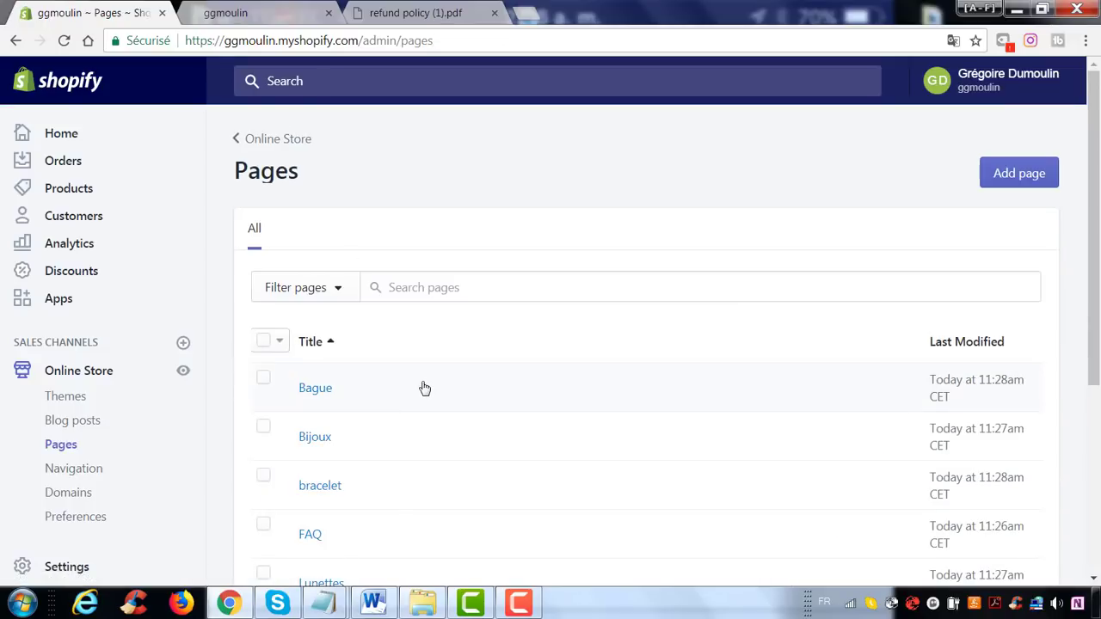
{"action": "scroll", "coordinate": [424, 388], "scroll_direction": "down", "scroll_amount": 2}
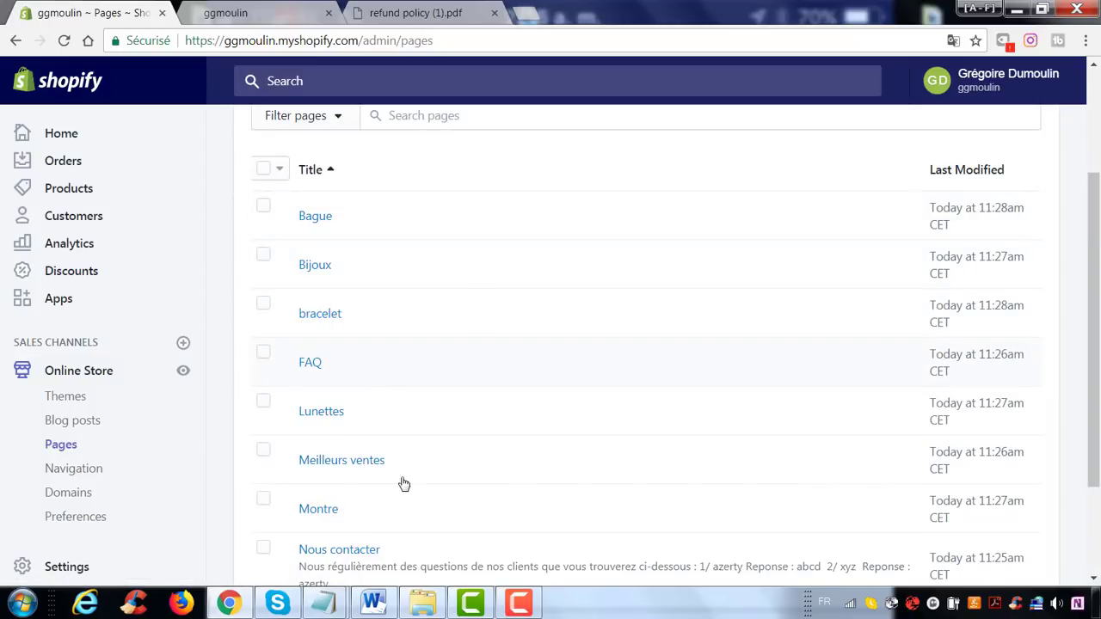
{"action": "scroll", "coordinate": [403, 482], "scroll_direction": "down", "scroll_amount": 2}
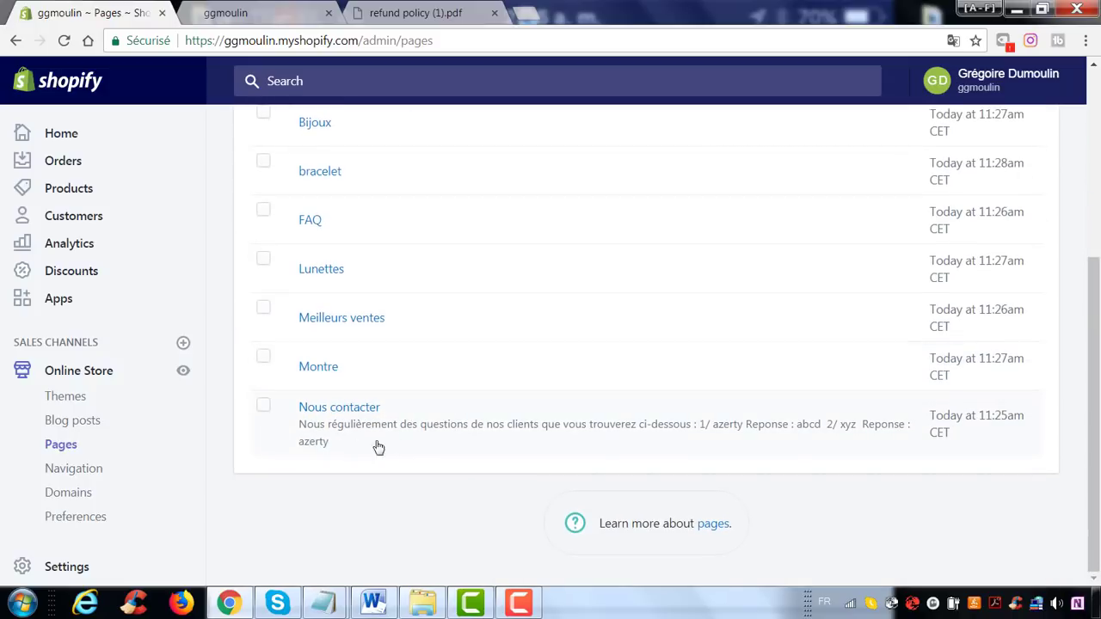
Open the store's navigation settings and compare the footer menu and main menu entries with the links on the live storefront.
{"action": "left_click", "coordinate": [88, 482]}
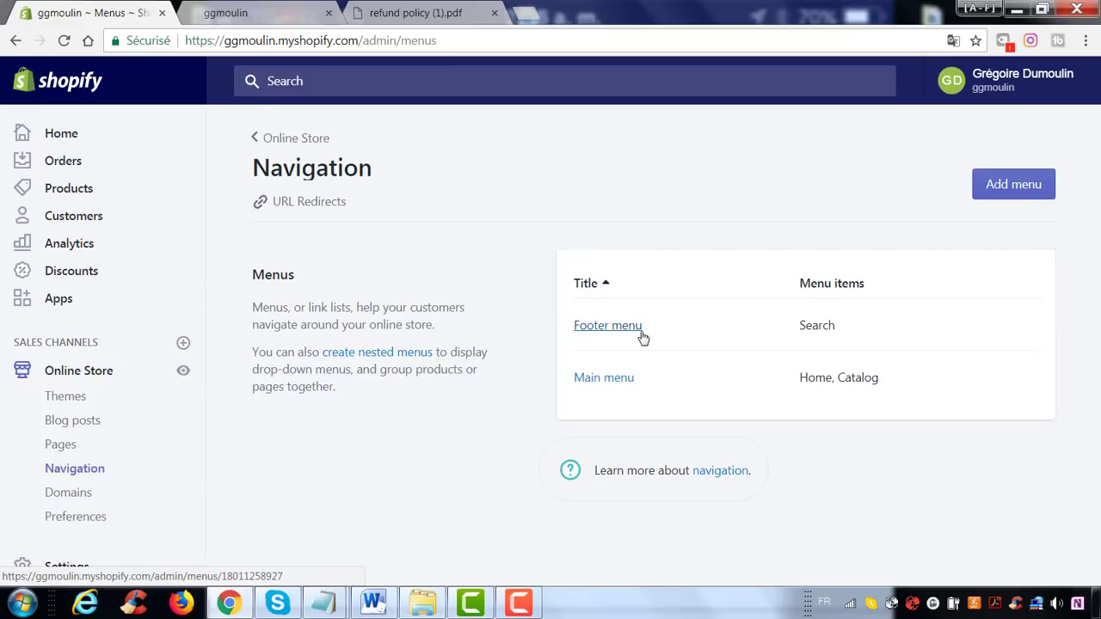
{"action": "left_click", "coordinate": [258, 10]}
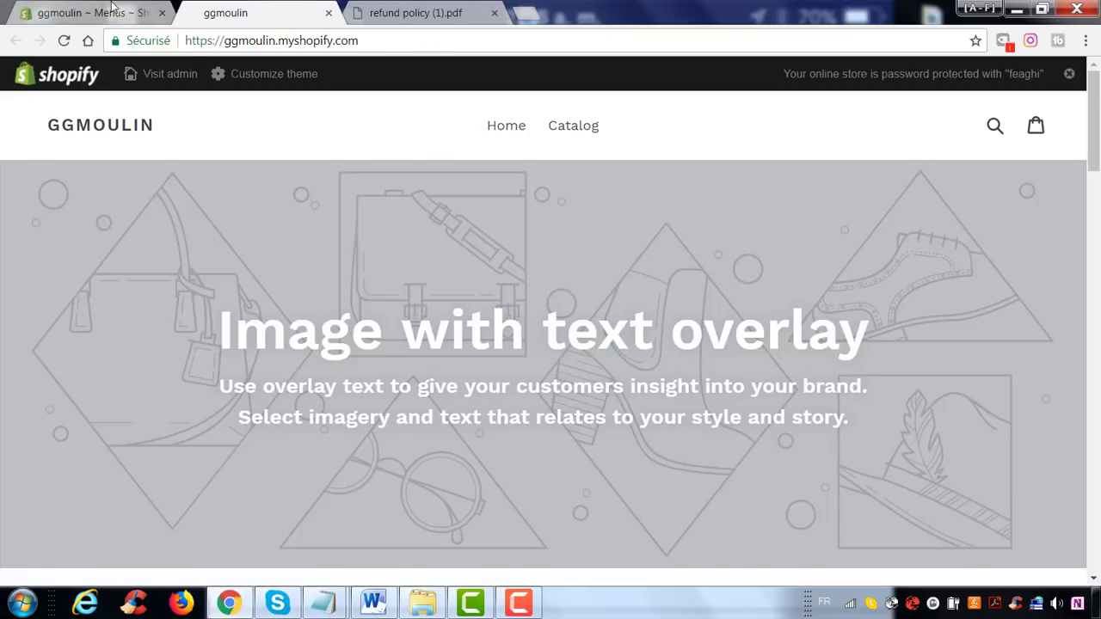
{"action": "left_click", "coordinate": [112, 9]}
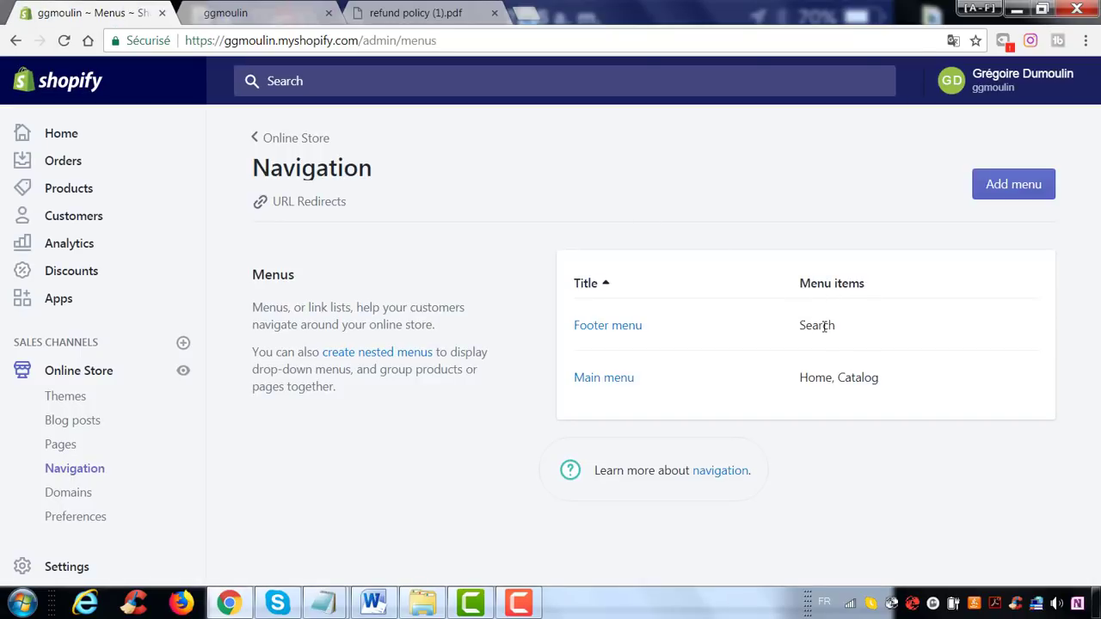
{"action": "left_click", "coordinate": [257, 11]}
{"action": "scroll", "coordinate": [581, 346], "scroll_direction": "down", "scroll_amount": 5}
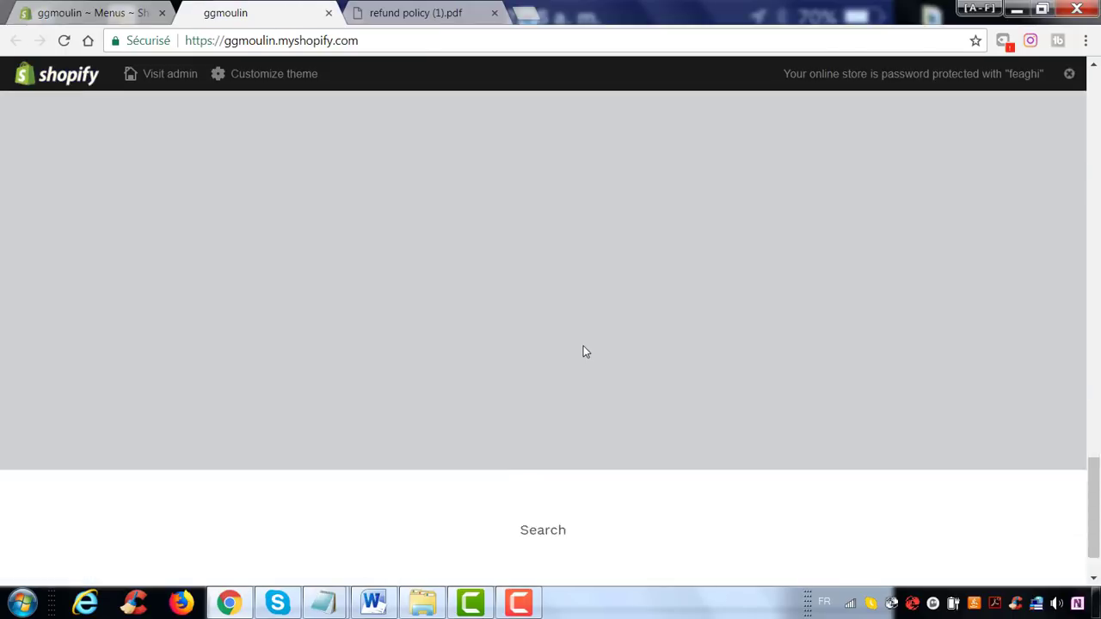
{"action": "scroll", "coordinate": [584, 352], "scroll_direction": "down", "scroll_amount": 1}
{"action": "left_click", "coordinate": [40, 7]}
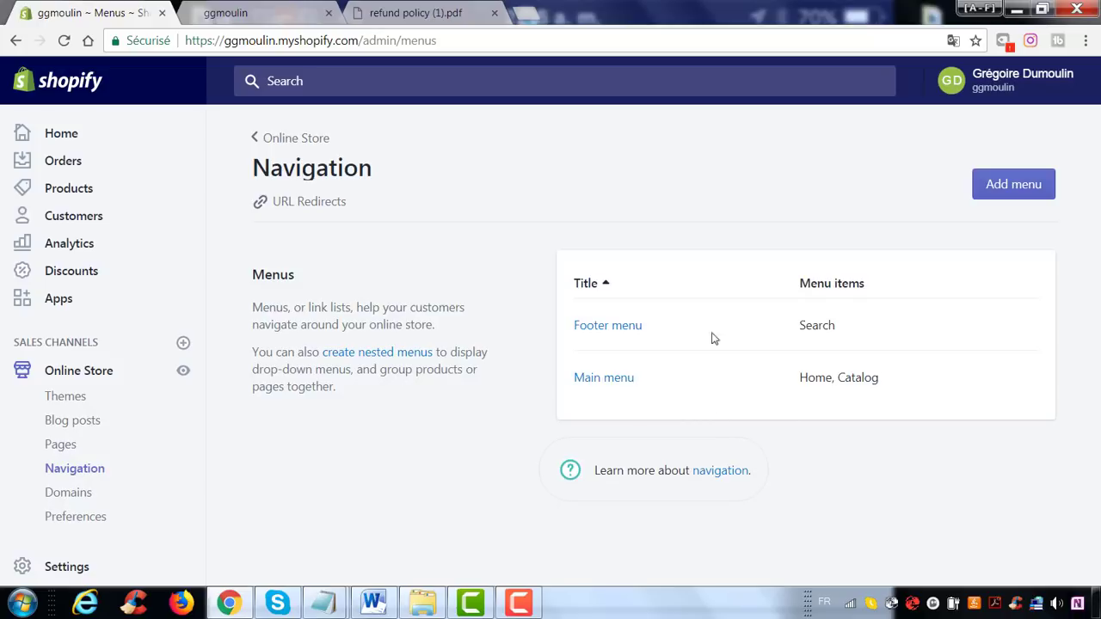
{"action": "left_click", "coordinate": [206, 9]}
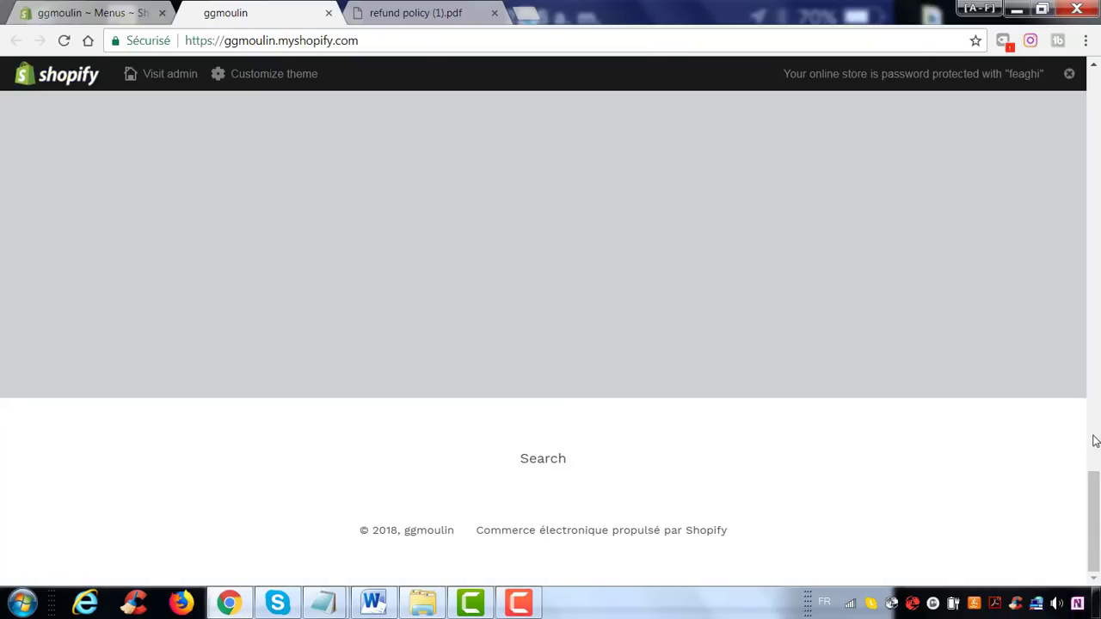
{"action": "left_click_drag", "start_coordinate": [1091, 479], "coordinate": [1081, 63]}
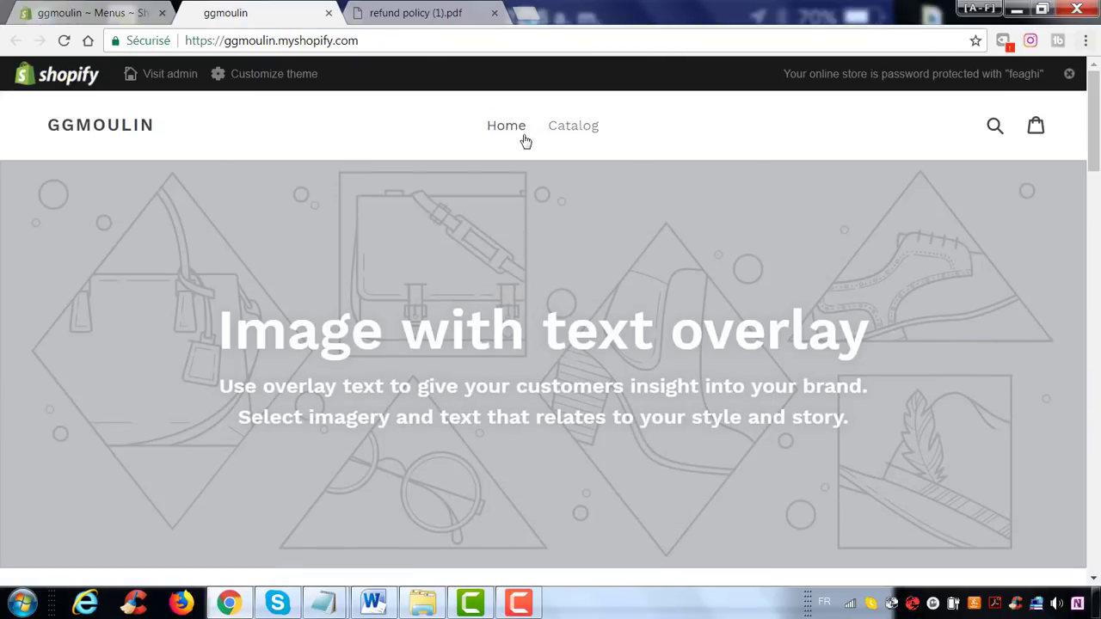
{"action": "left_click", "coordinate": [129, 11]}
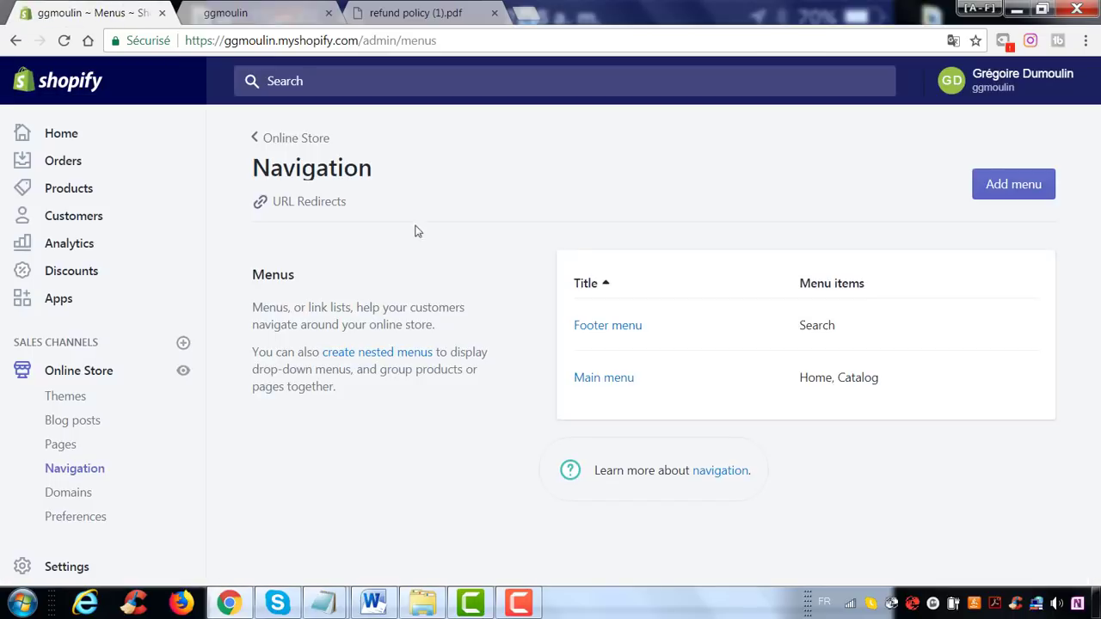
Open the main menu for editing and change its title to "Accueil".
{"action": "left_click", "coordinate": [618, 383]}
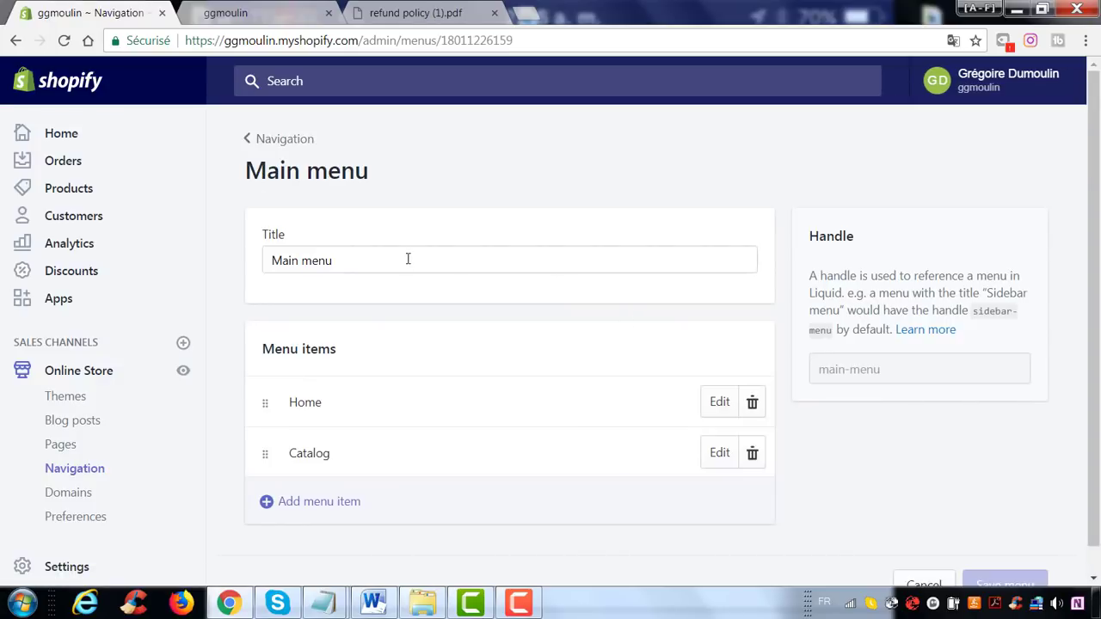
{"action": "left_click", "coordinate": [405, 258]}
{"action": "key", "text": "ctrl+a"}
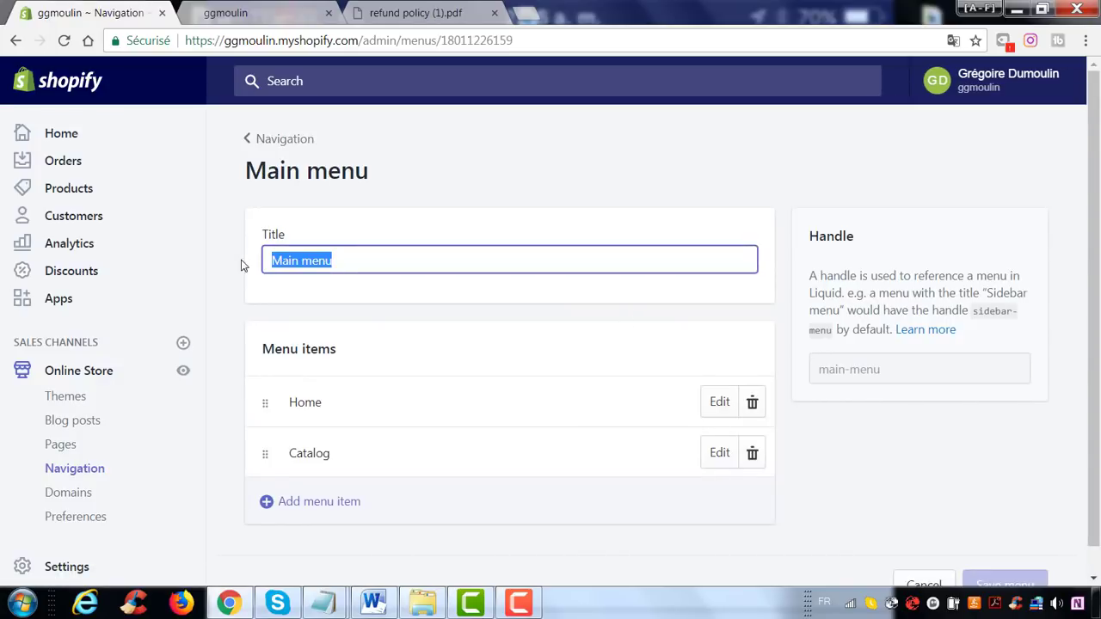
{"action": "type", "text": "Accueil"}
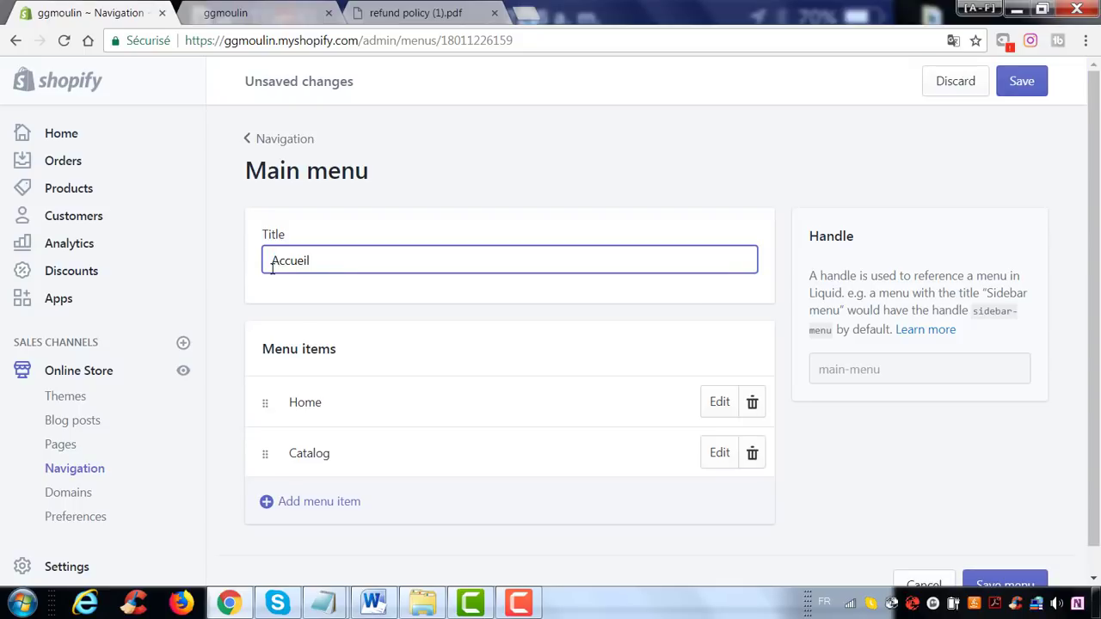
Rename the Home menu item to "Acceuil" and the Catalog menu item to "Catalogue", applying both changes.
{"action": "left_click", "coordinate": [720, 403]}
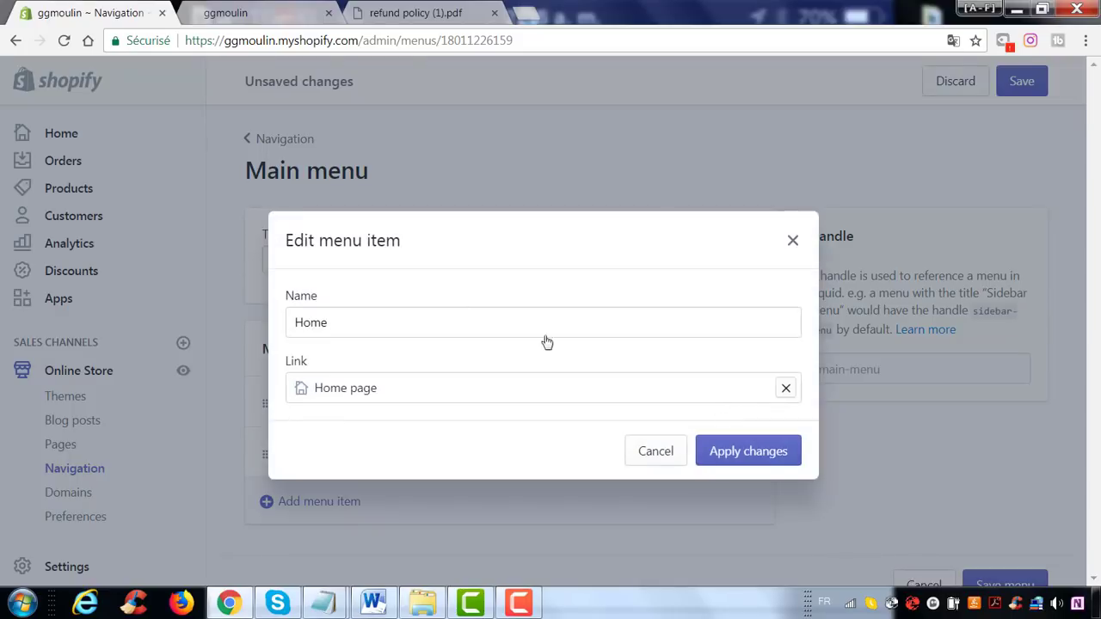
{"action": "left_click_drag", "start_coordinate": [384, 319], "coordinate": [287, 322]}
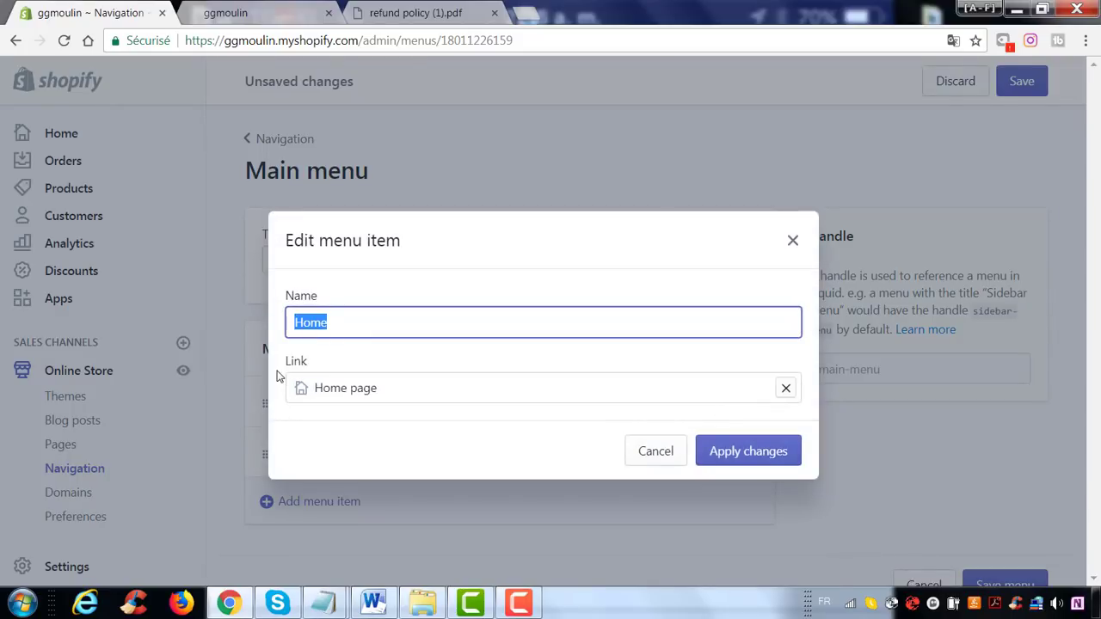
{"action": "type", "text": "Acceuil"}
{"action": "left_click", "coordinate": [703, 456]}
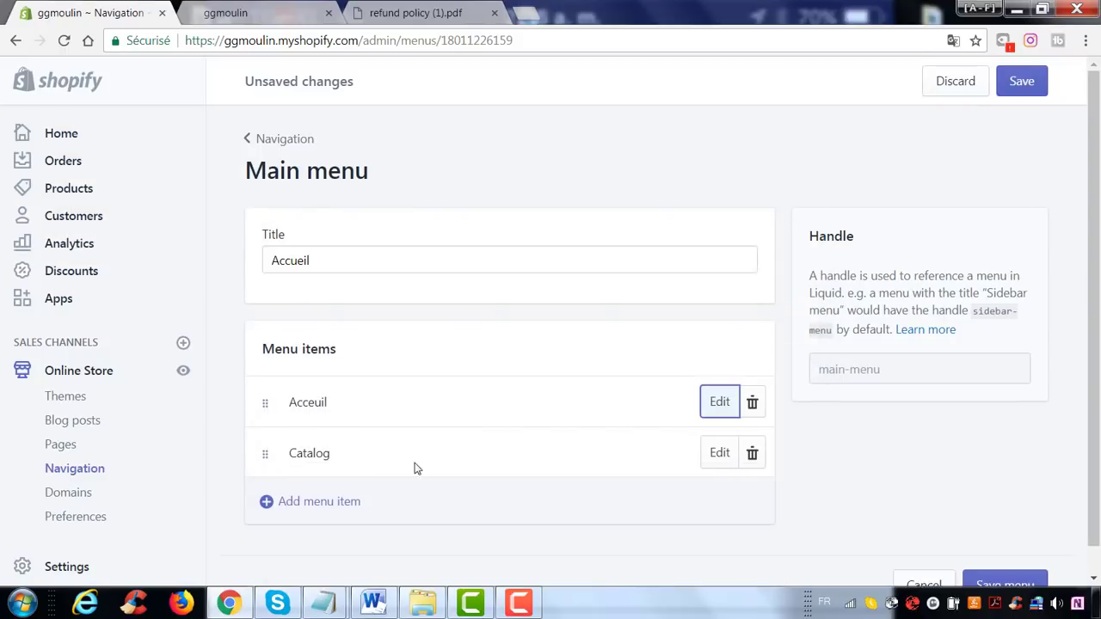
{"action": "left_click", "coordinate": [720, 454]}
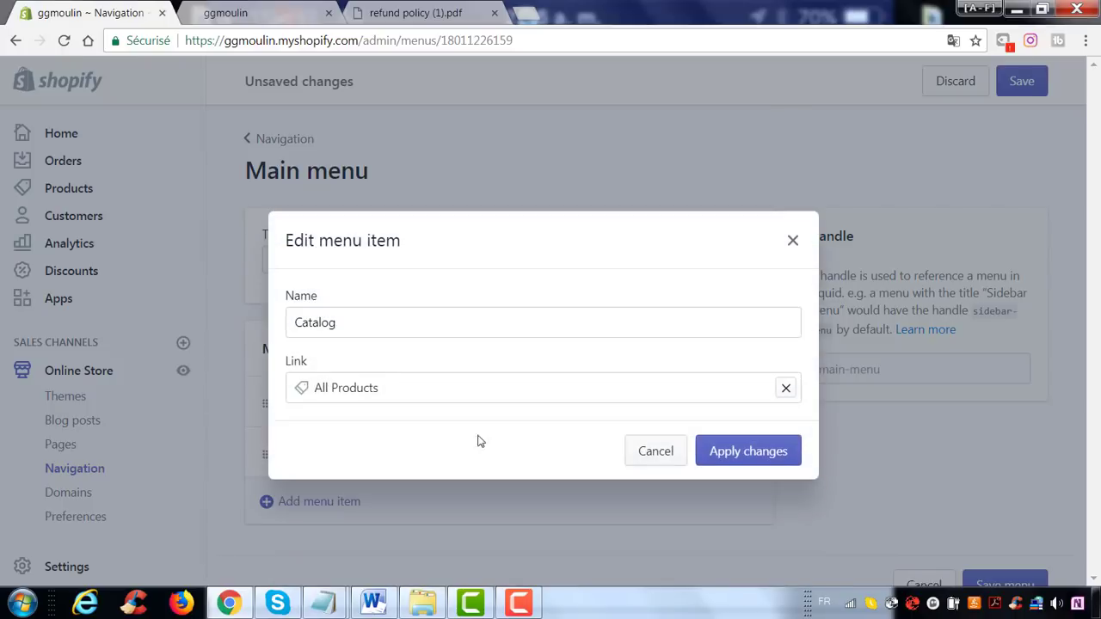
{"action": "left_click", "coordinate": [392, 320]}
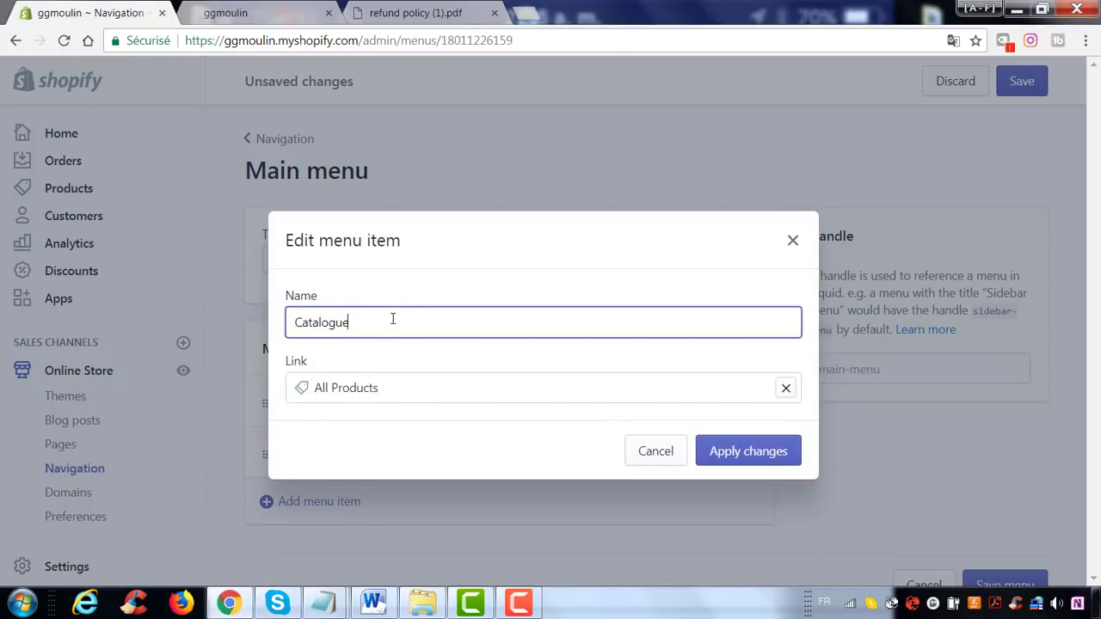
{"action": "left_click", "coordinate": [719, 455]}
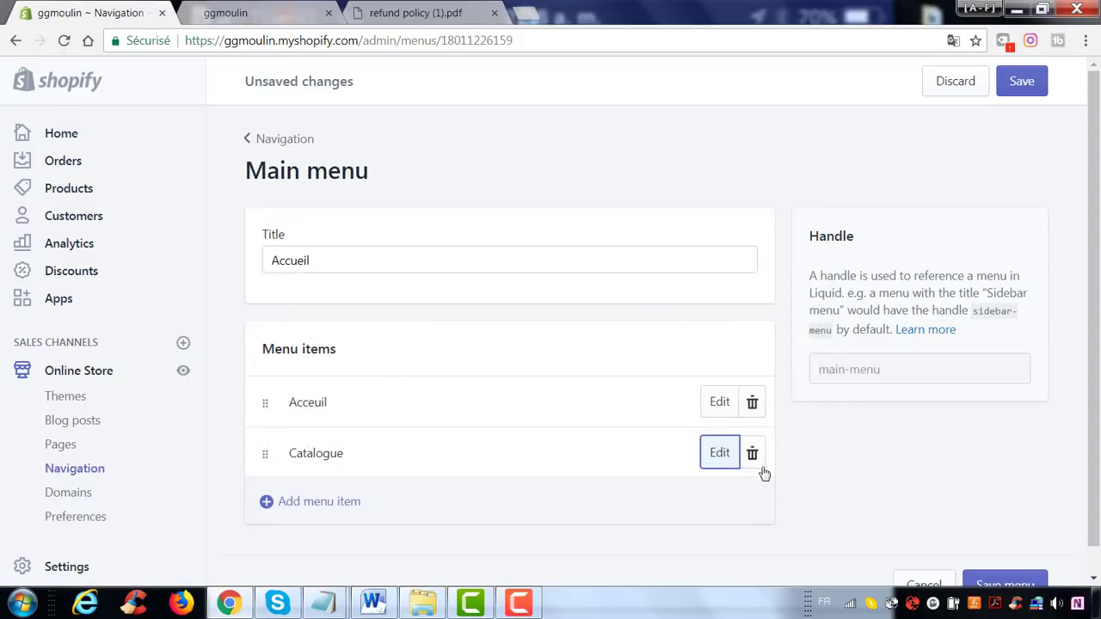
Add a menu item named "Nous contacter" that links to the Nous contacter page.
{"action": "left_click", "coordinate": [330, 508]}
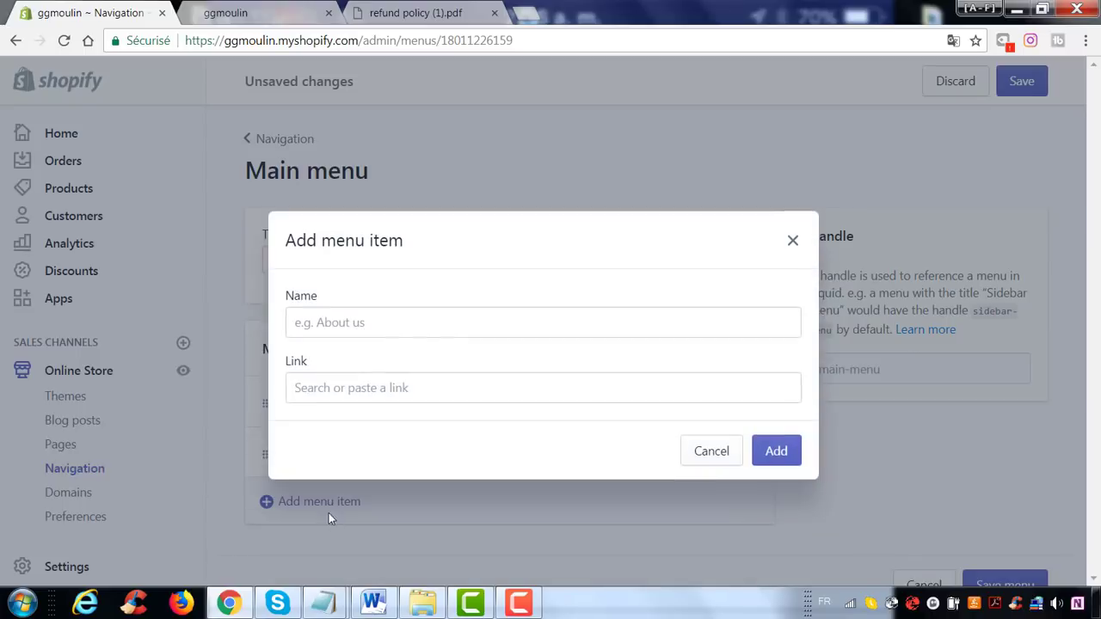
{"action": "left_click", "coordinate": [404, 332]}
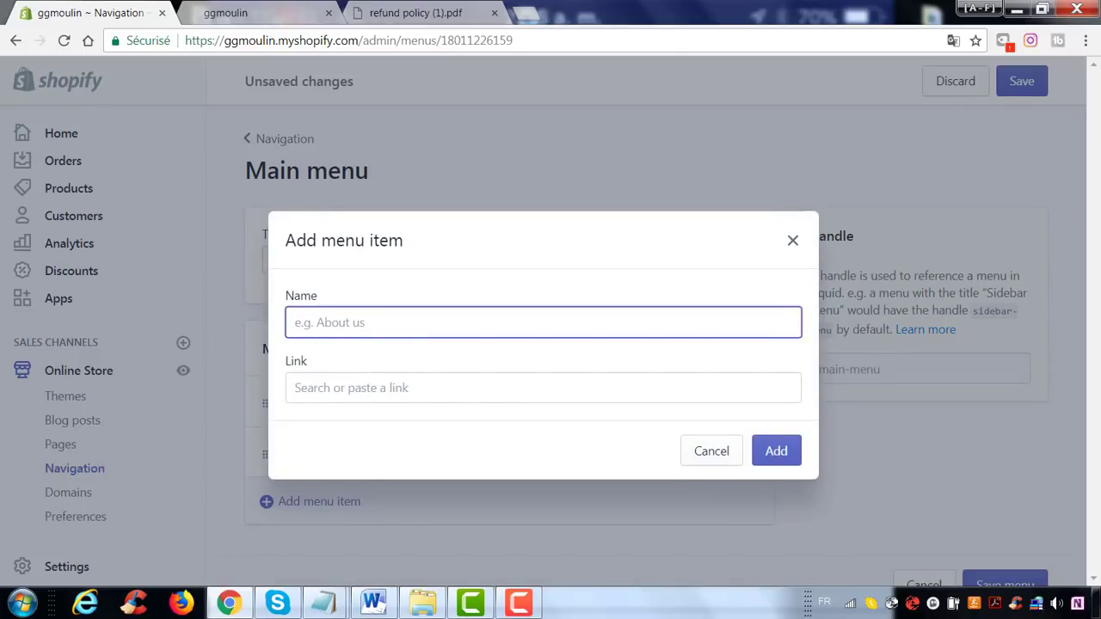
{"action": "type", "text": "Nous contacter"}
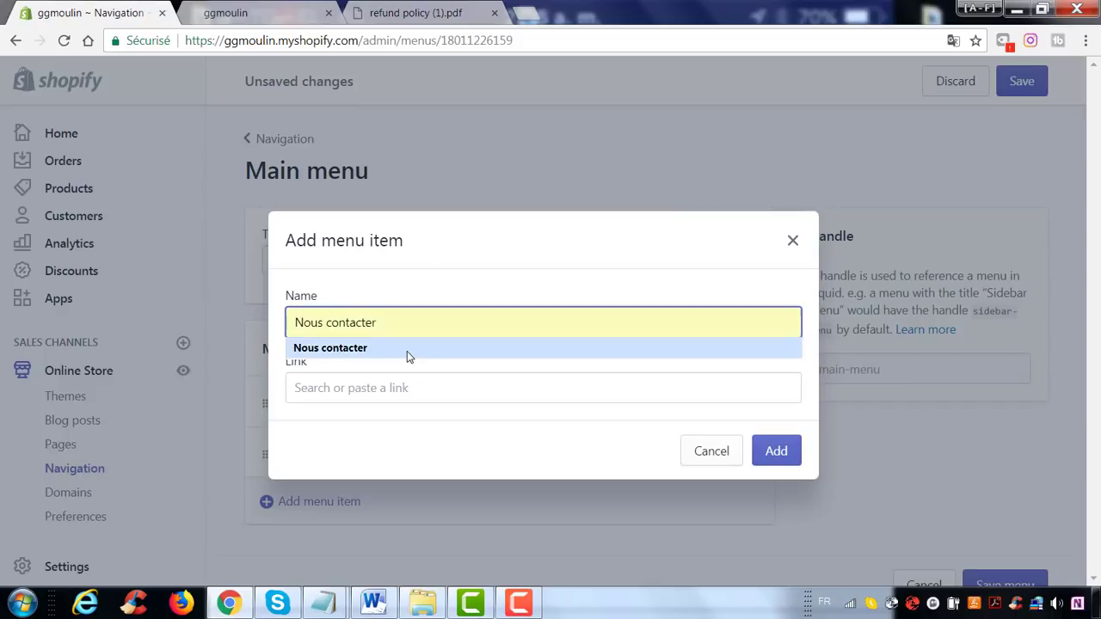
{"action": "left_click", "coordinate": [407, 351]}
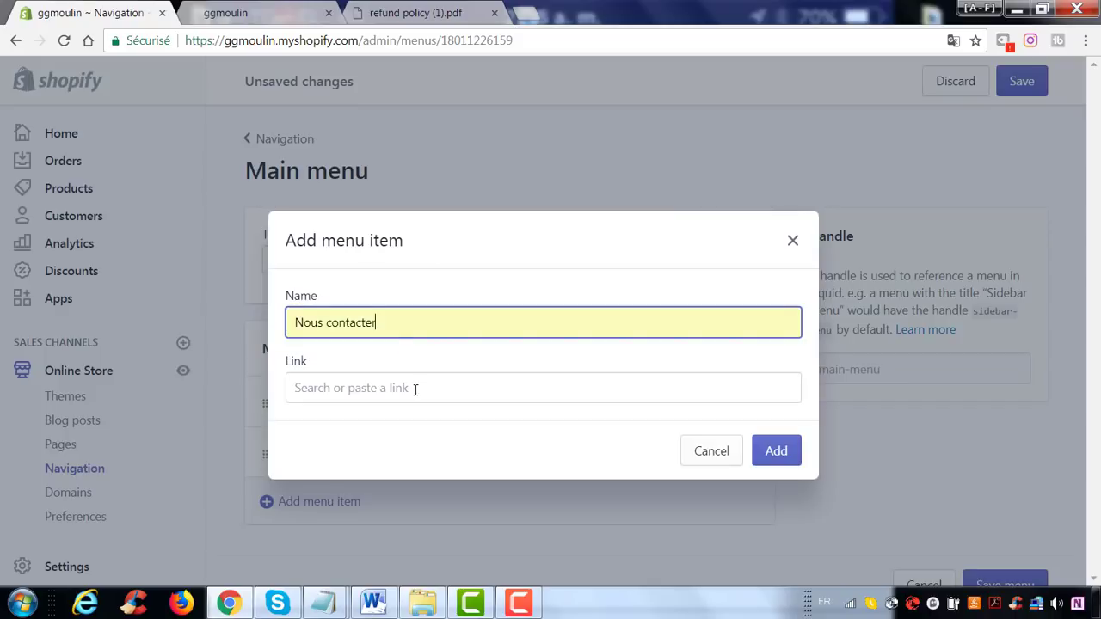
{"action": "left_click", "coordinate": [415, 390]}
{"action": "scroll", "coordinate": [425, 482], "scroll_direction": "down", "scroll_amount": 2}
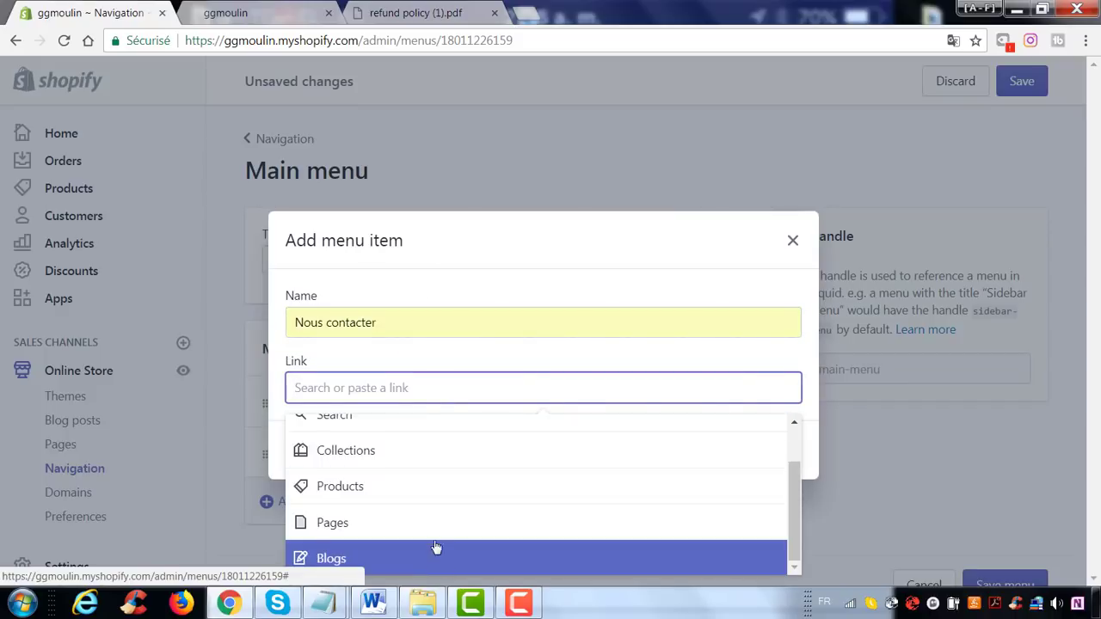
{"action": "scroll", "coordinate": [383, 495], "scroll_direction": "up", "scroll_amount": 2}
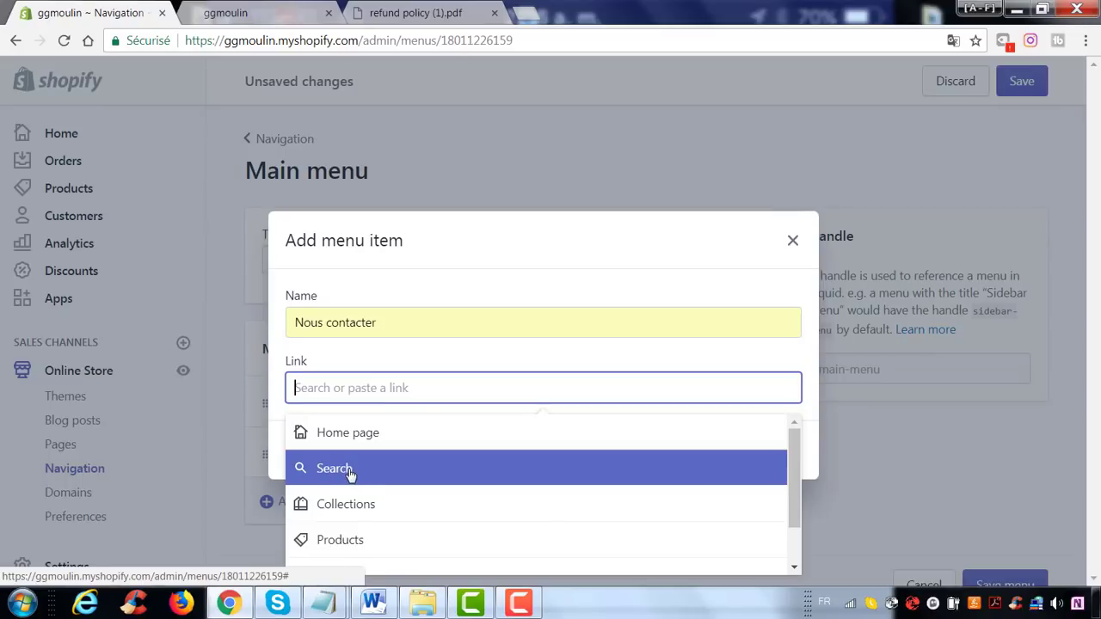
{"action": "scroll", "coordinate": [351, 474], "scroll_direction": "down", "scroll_amount": 1}
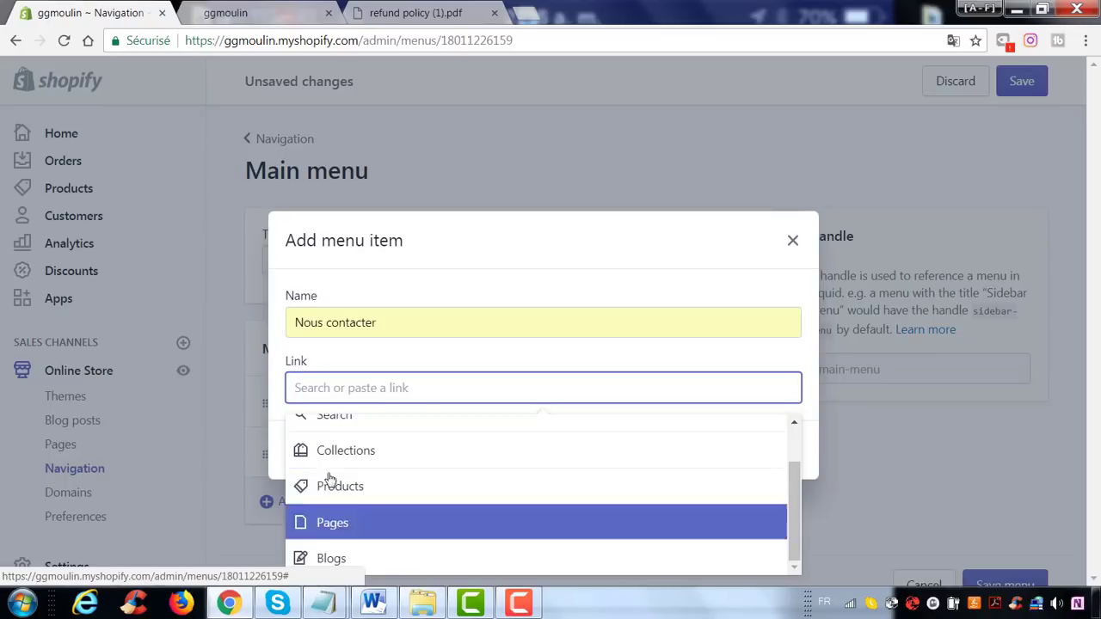
{"action": "left_click", "coordinate": [357, 535]}
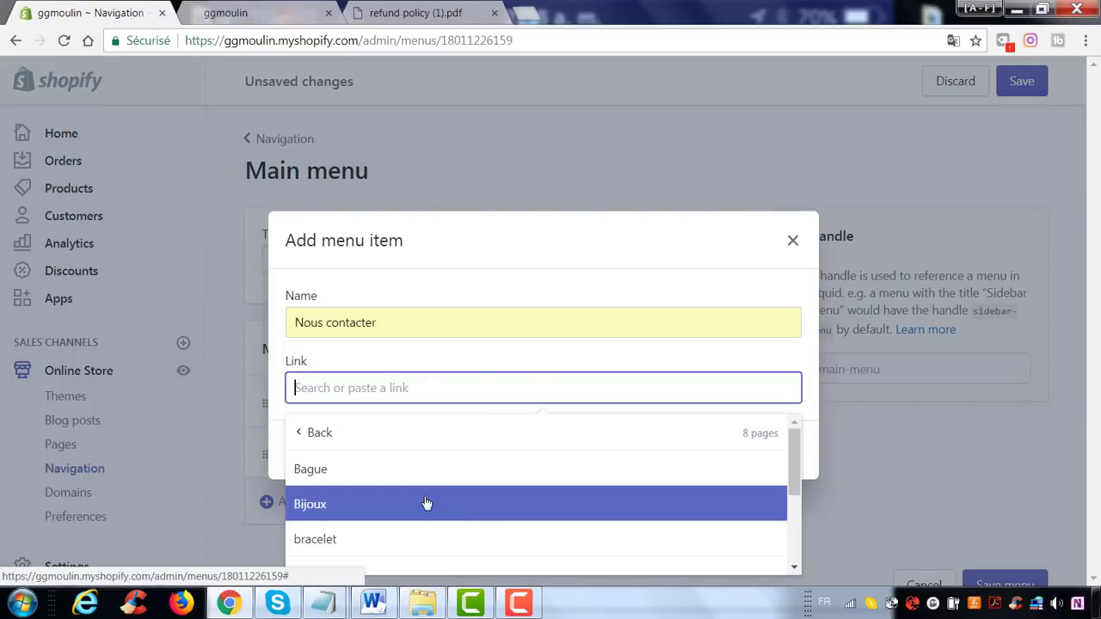
{"action": "scroll", "coordinate": [418, 499], "scroll_direction": "down", "scroll_amount": 1}
{"action": "scroll", "coordinate": [486, 482], "scroll_direction": "down", "scroll_amount": 1}
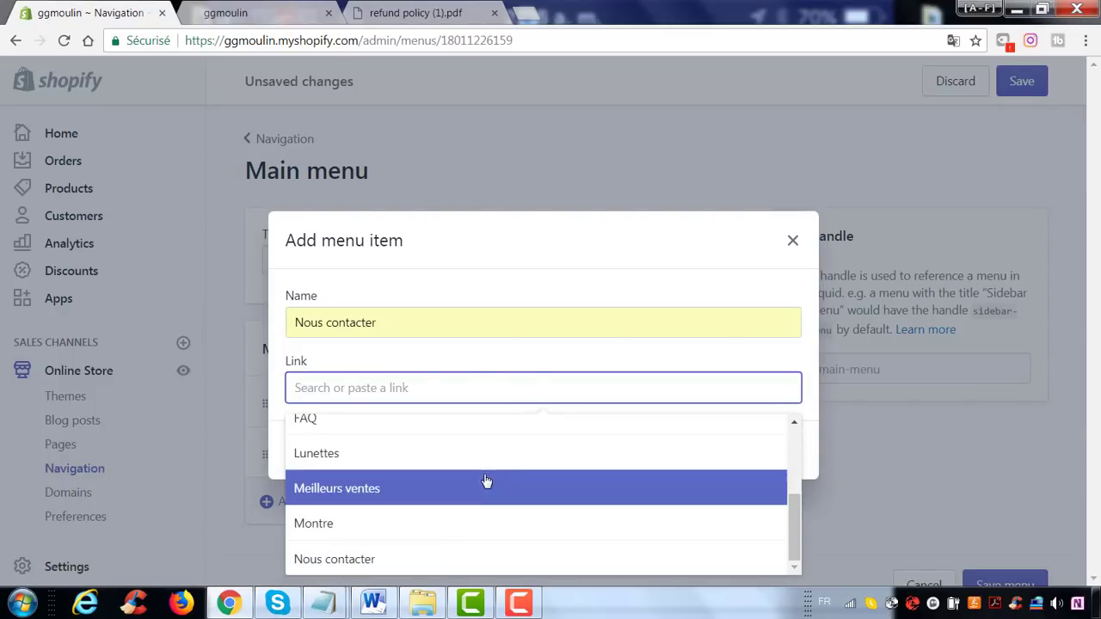
{"action": "left_click", "coordinate": [339, 560]}
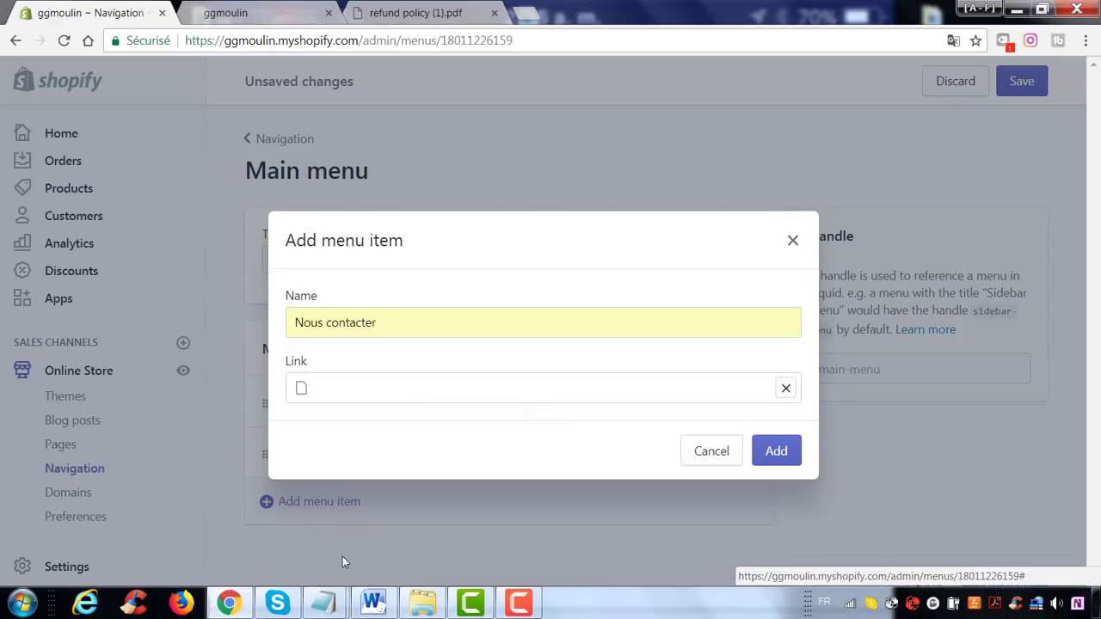
{"action": "left_click", "coordinate": [777, 454]}
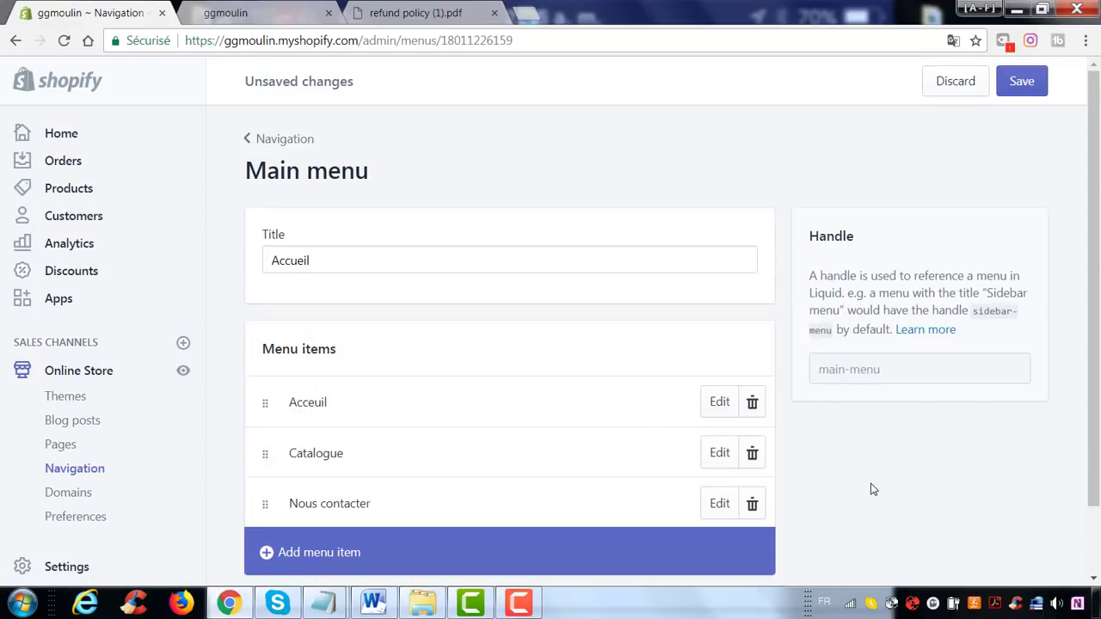
Add another item named "Bijoux" to the main menu, linked to the Bijoux page.
{"action": "scroll", "coordinate": [800, 480], "scroll_direction": "down", "scroll_amount": 2}
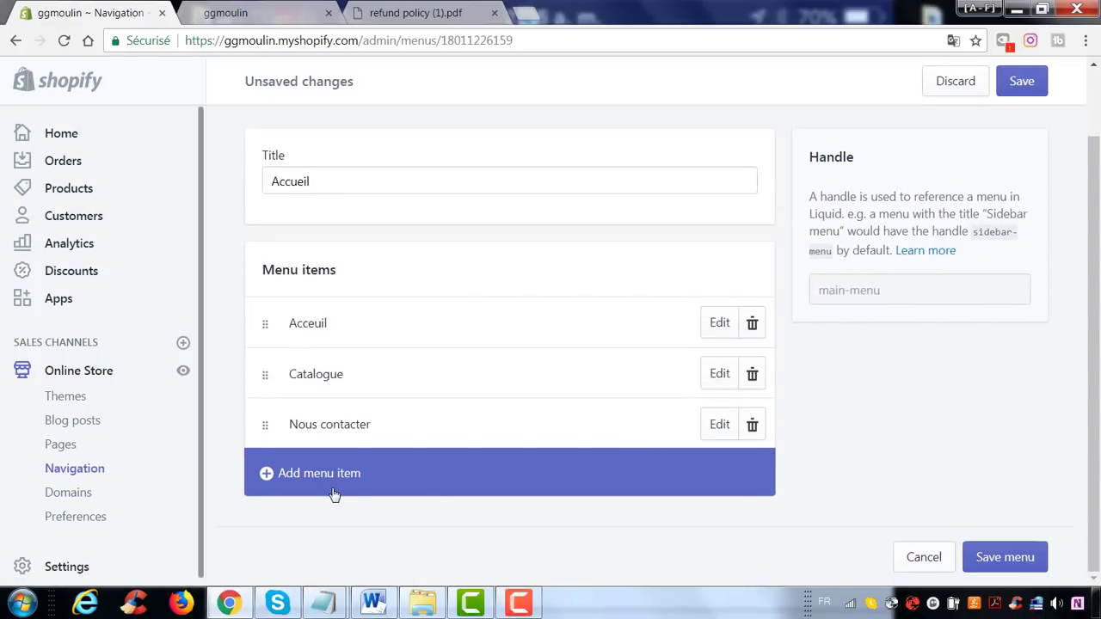
{"action": "left_click", "coordinate": [332, 486]}
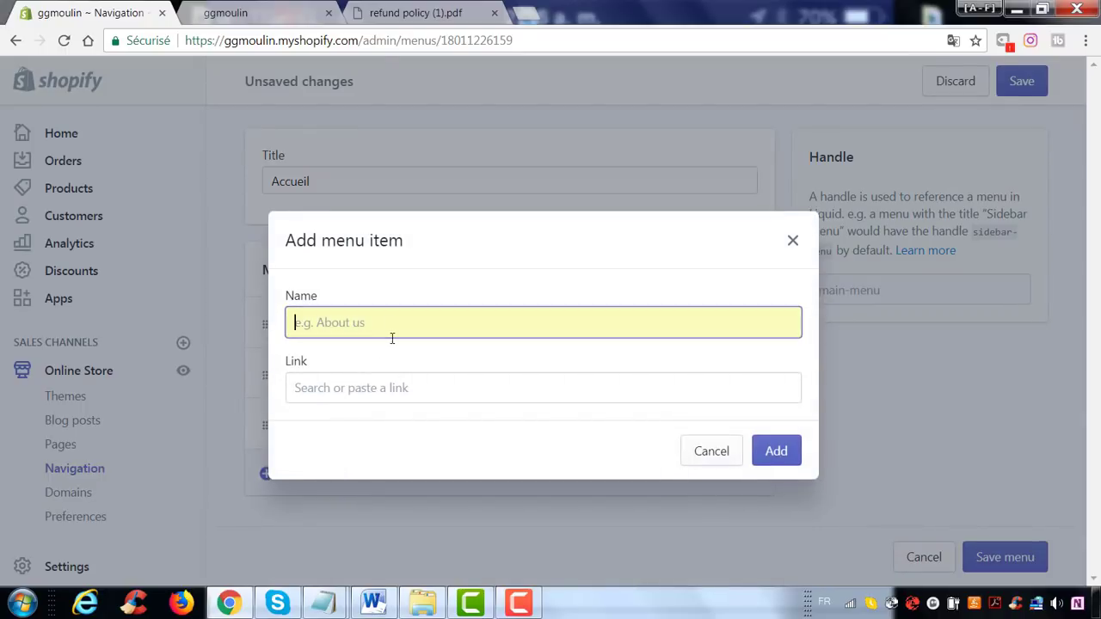
{"action": "type", "text": "Bijoux"}
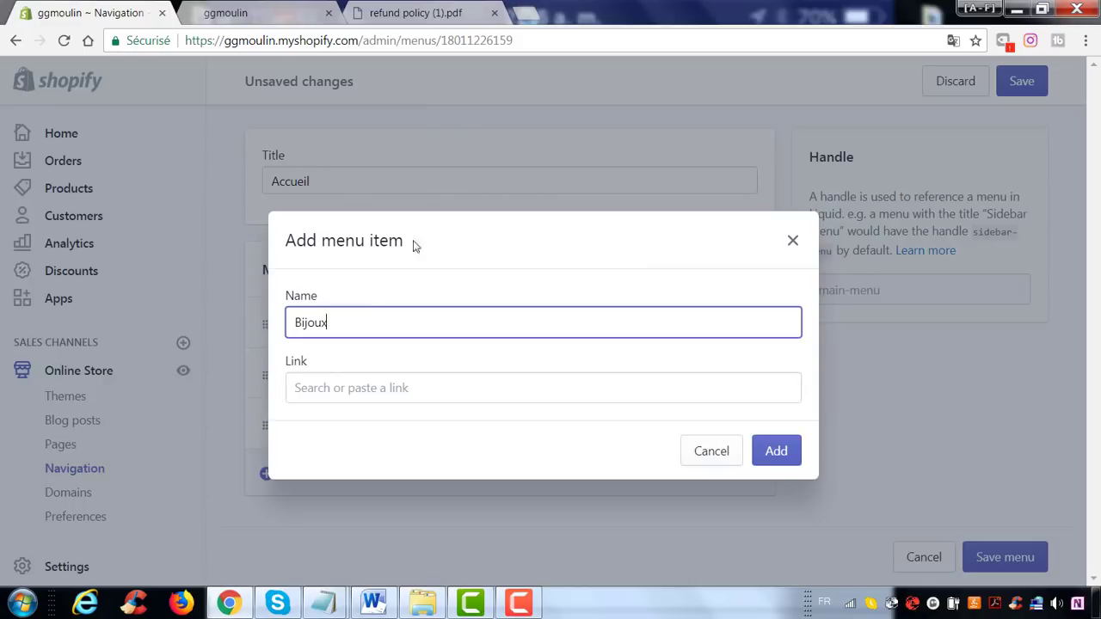
{"action": "left_click", "coordinate": [357, 387]}
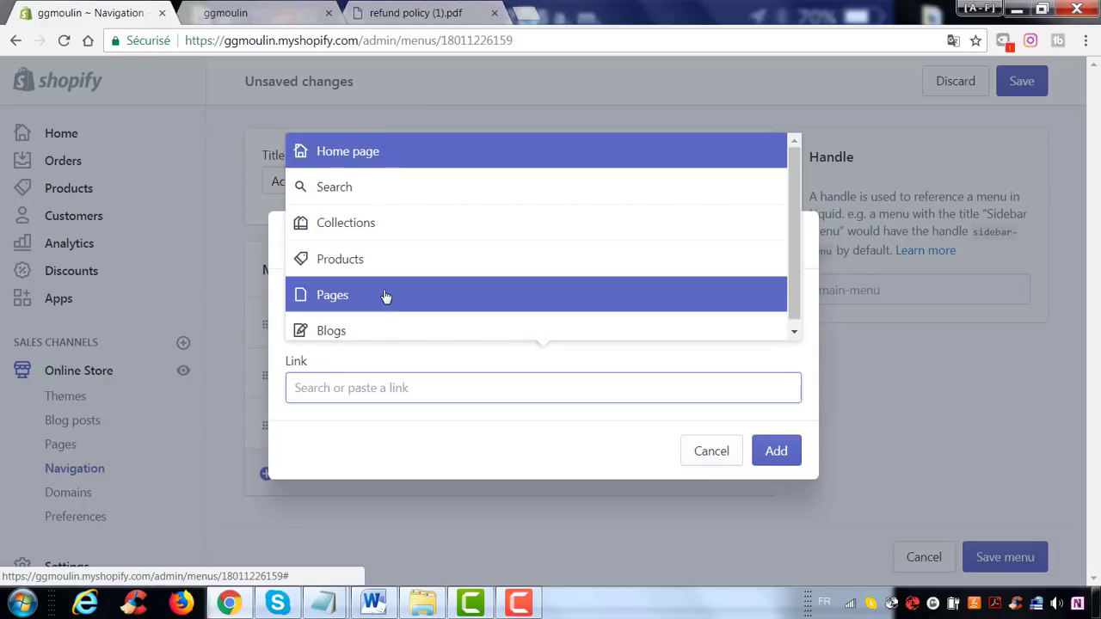
{"action": "left_click", "coordinate": [386, 296]}
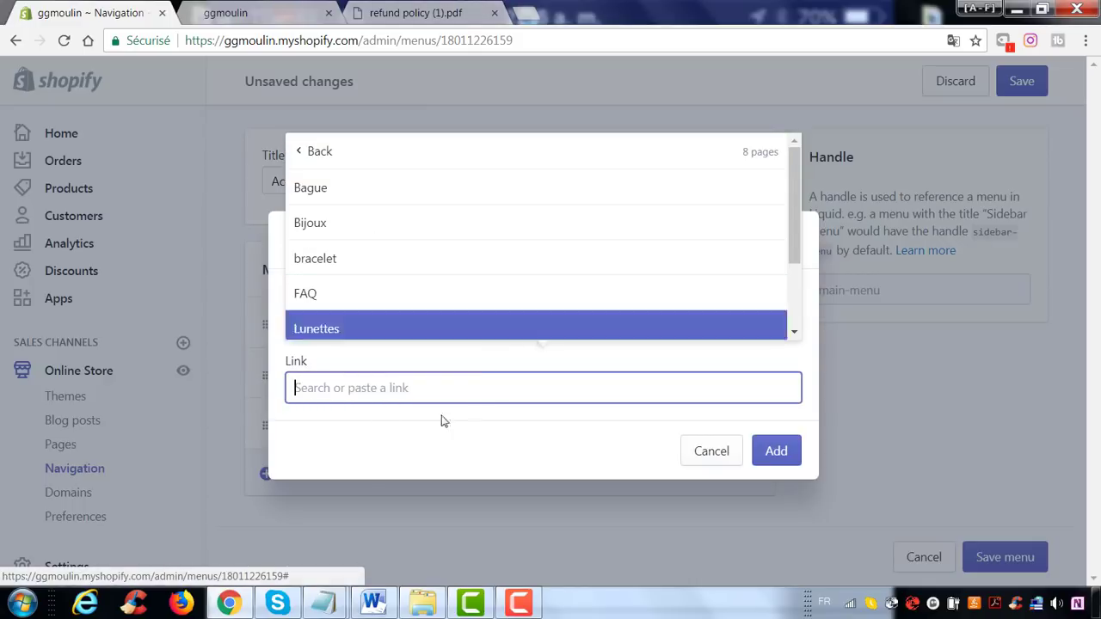
{"action": "left_click", "coordinate": [375, 225]}
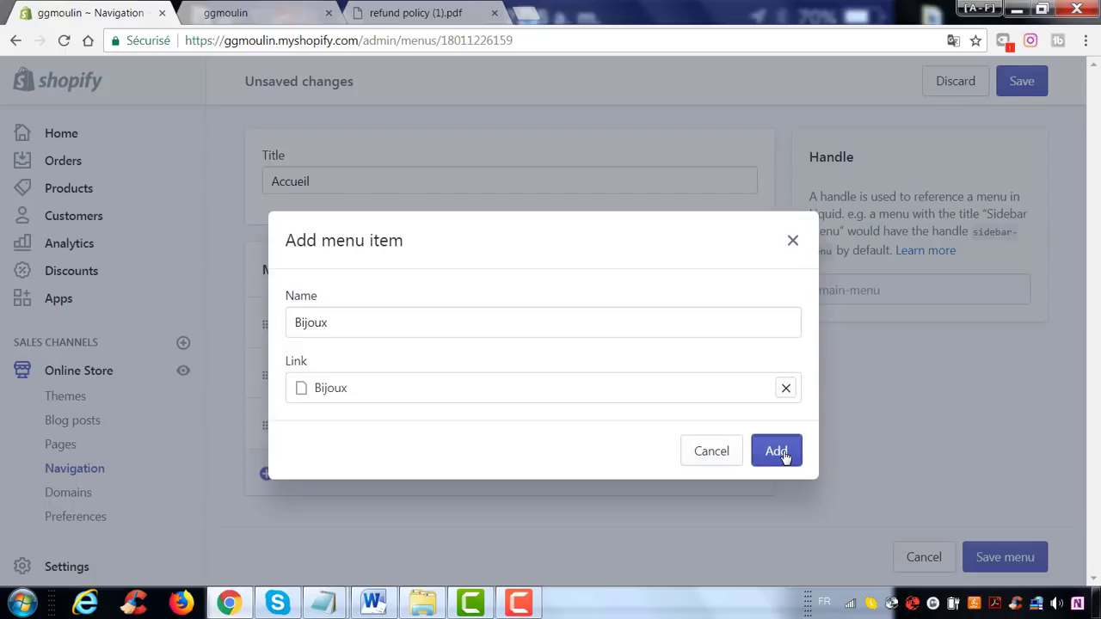
{"action": "left_click", "coordinate": [778, 452]}
{"action": "scroll", "coordinate": [393, 492], "scroll_direction": "down", "scroll_amount": 1}
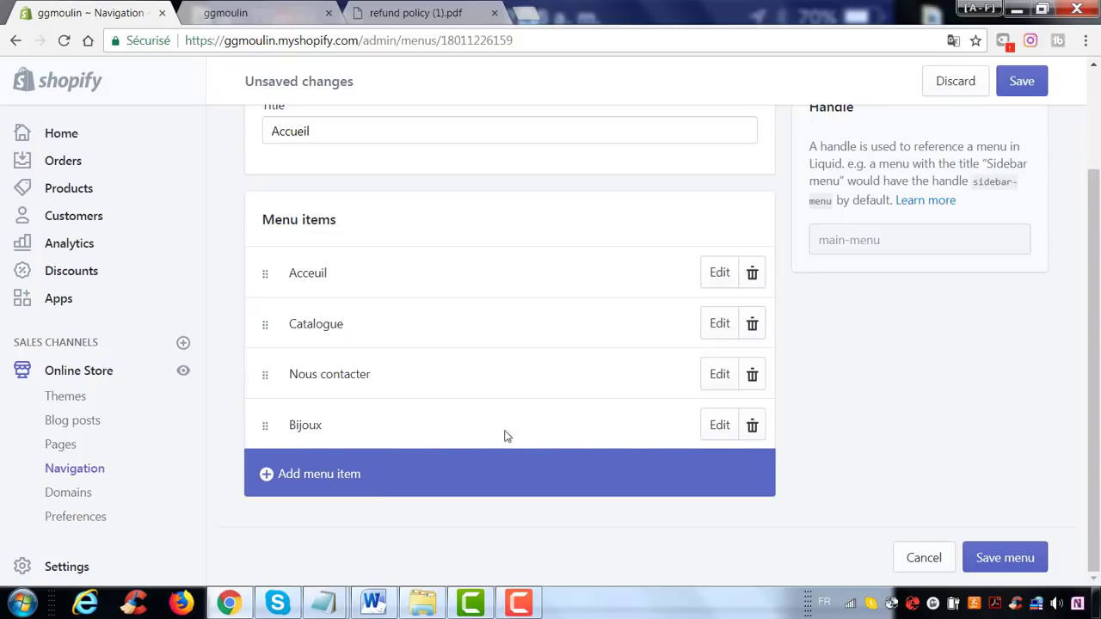
{"action": "left_click", "coordinate": [752, 425]}
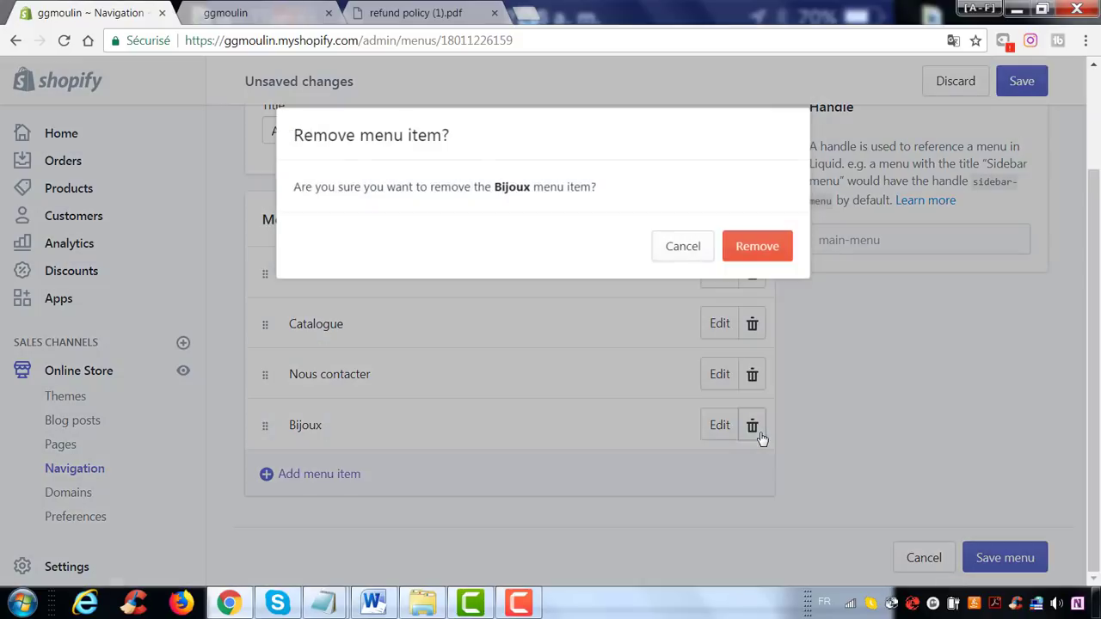
{"action": "left_click", "coordinate": [691, 247]}
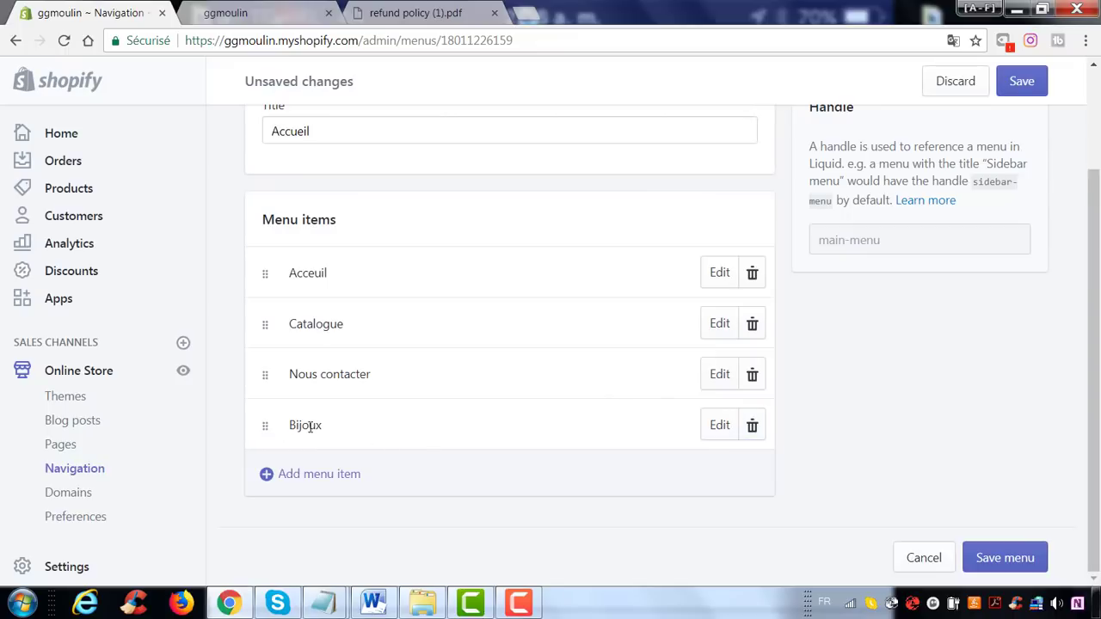
{"action": "left_click", "coordinate": [708, 436]}
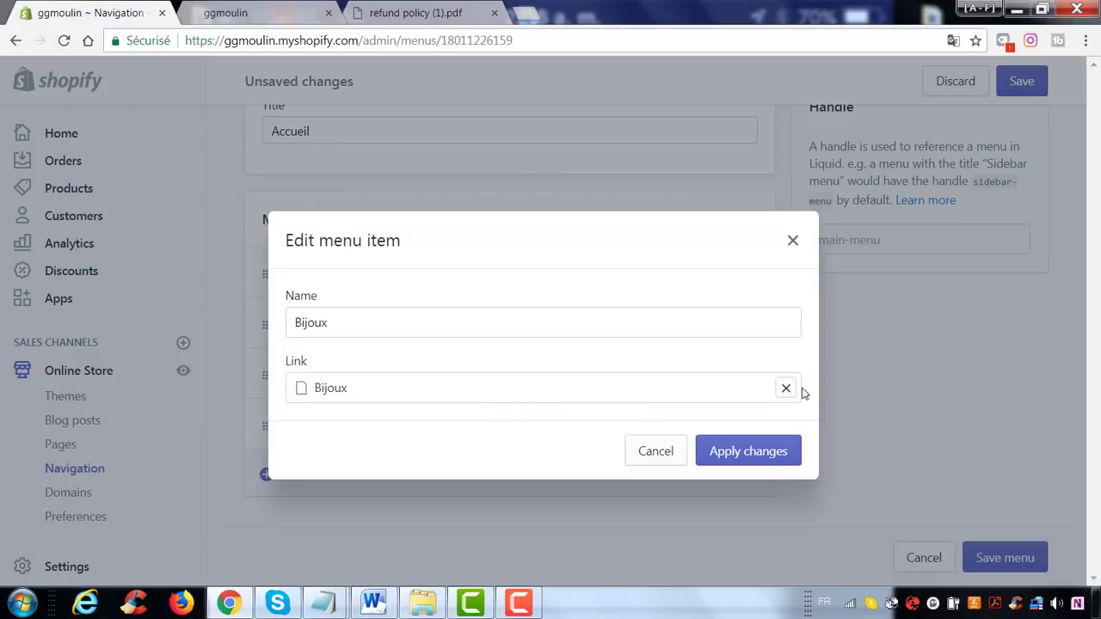
{"action": "left_click", "coordinate": [786, 389]}
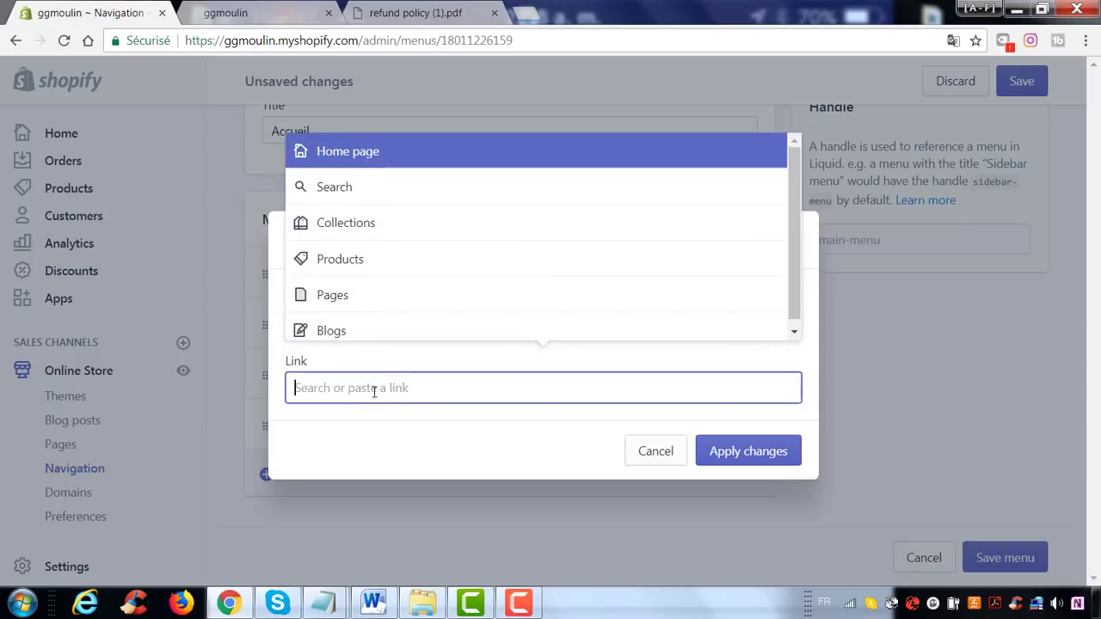
{"action": "left_click", "coordinate": [363, 232]}
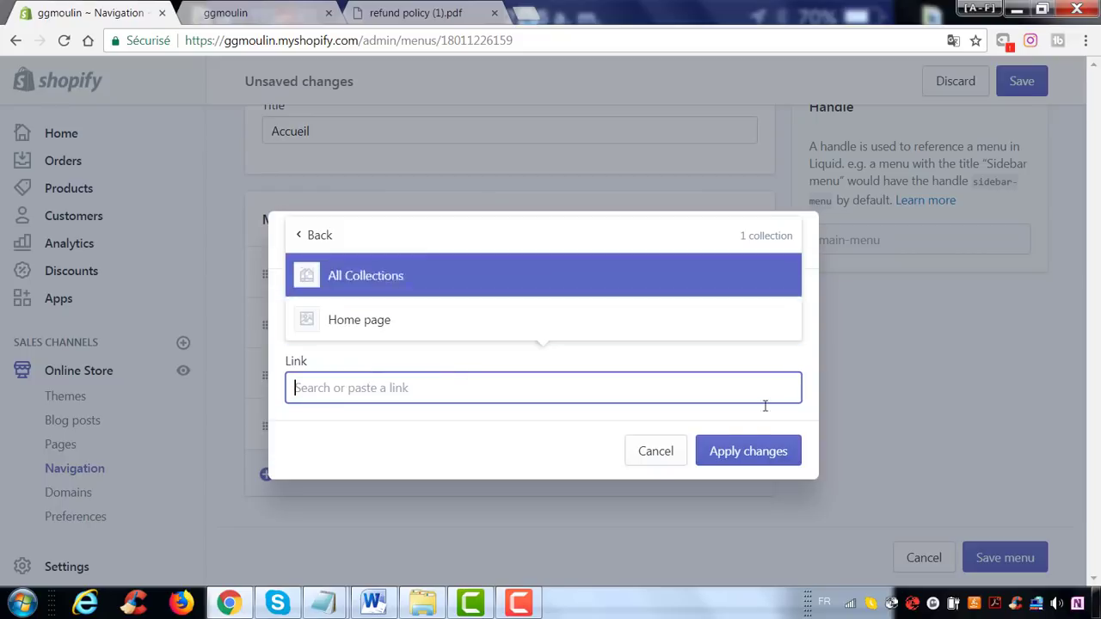
{"action": "left_click", "coordinate": [655, 453]}
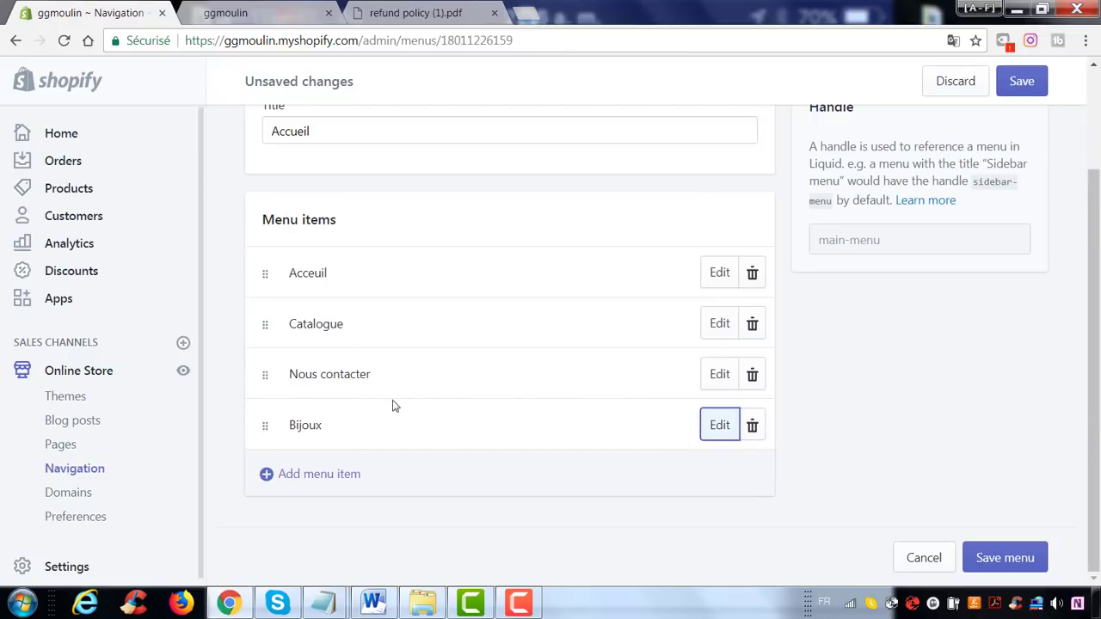
Save the main menu and reload the storefront to check its navigation links.
{"action": "left_click", "coordinate": [1008, 558]}
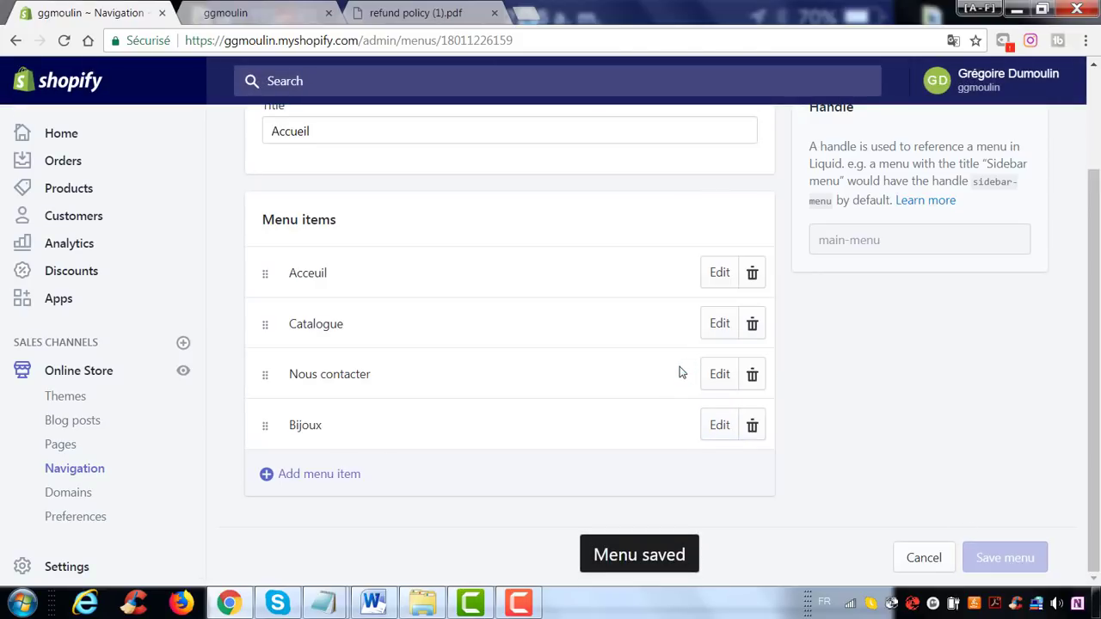
{"action": "left_click", "coordinate": [252, 15]}
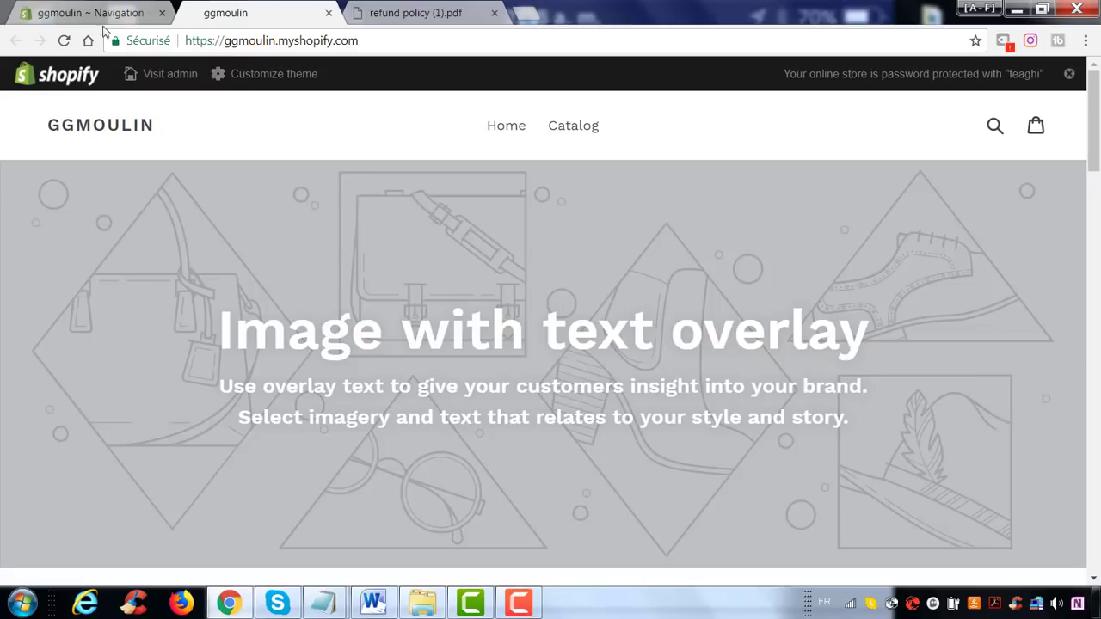
{"action": "left_click", "coordinate": [64, 40]}
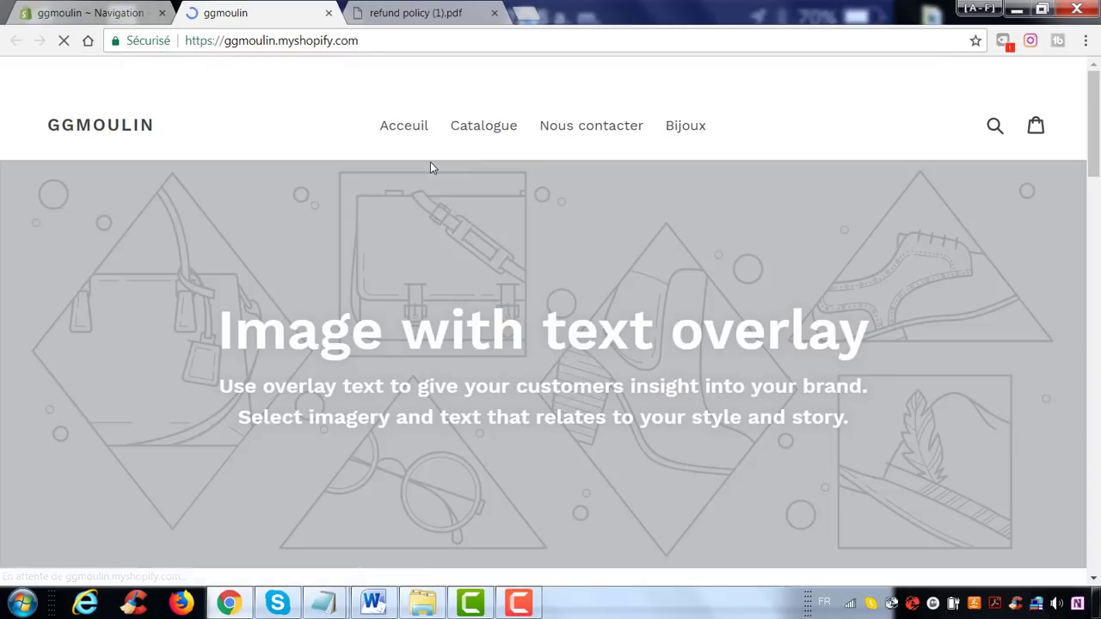
Move the Bijoux item above Nous contacter in the main menu and save the menu.
{"action": "left_click", "coordinate": [79, 12]}
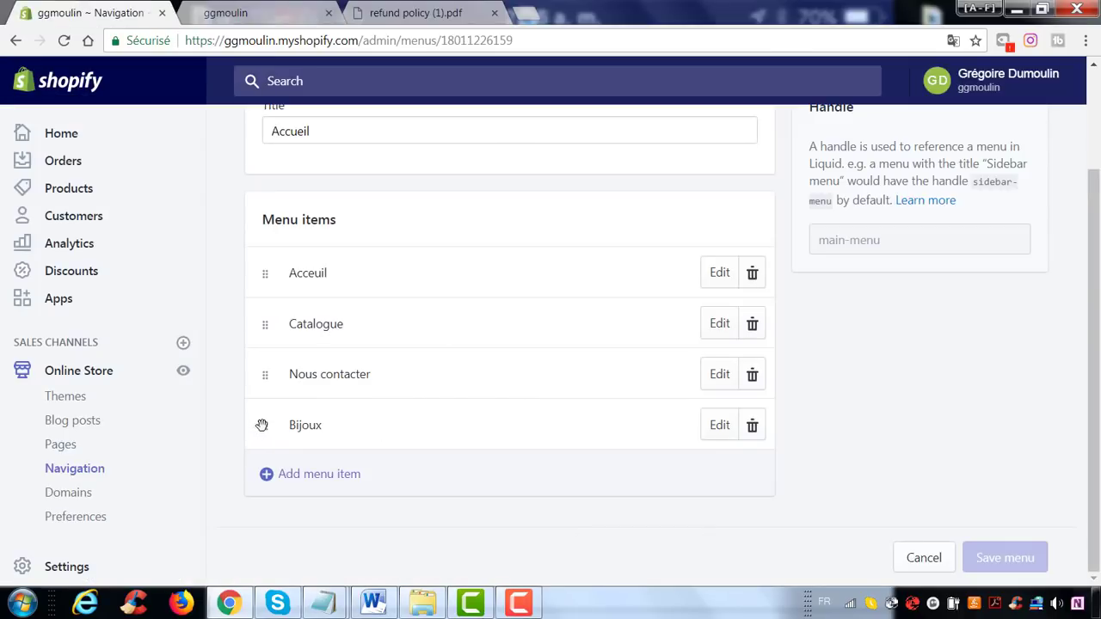
{"action": "mouse_move", "coordinate": [264, 428]}
{"action": "left_mouse_down"}
{"action": "mouse_move", "coordinate": [260, 443]}
{"action": "mouse_move", "coordinate": [258, 304]}
{"action": "mouse_move", "coordinate": [262, 442]}
{"action": "mouse_move", "coordinate": [263, 383]}
{"action": "mouse_move", "coordinate": [272, 412]}
{"action": "left_mouse_up"}
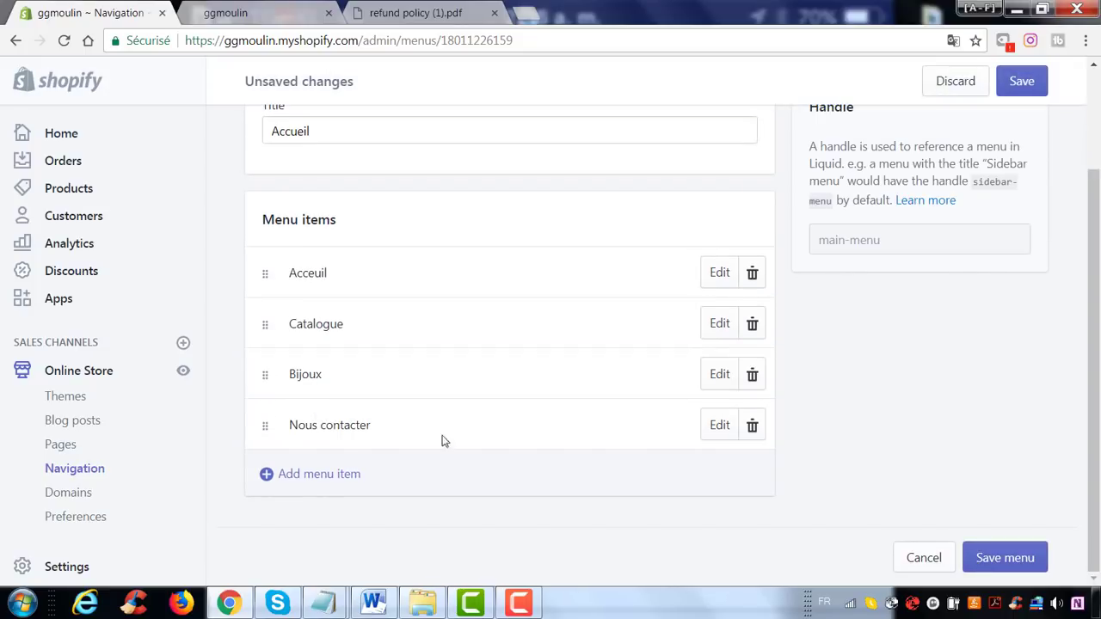
{"action": "left_click", "coordinate": [1003, 558]}
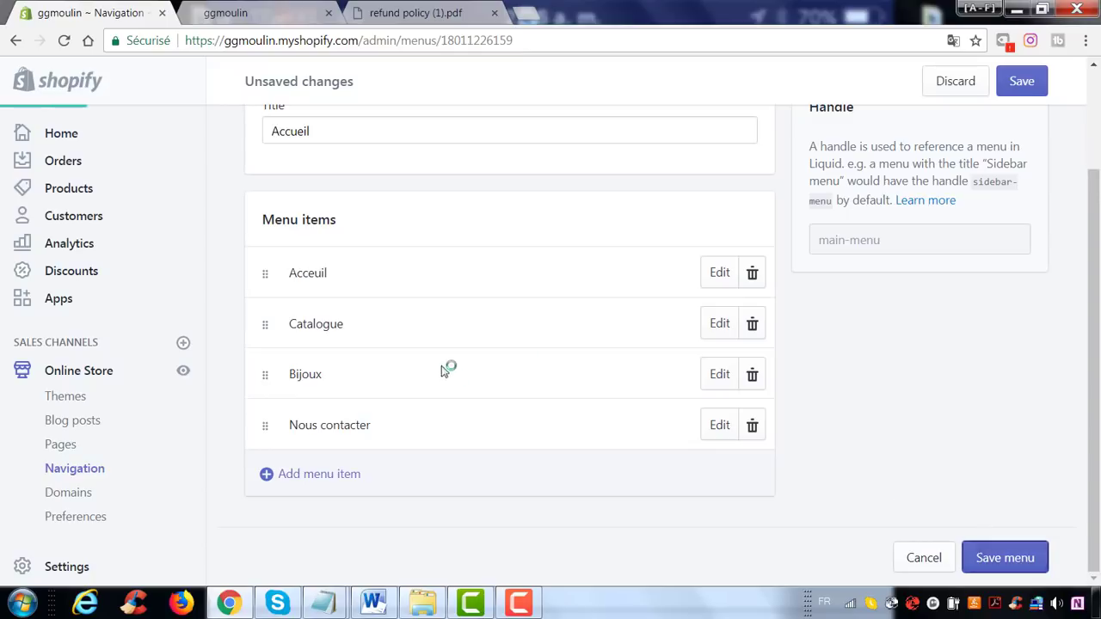
Reload the storefront and examine the Nous contacter page's questions, answers and contact form fields.
{"action": "left_click", "coordinate": [250, 13]}
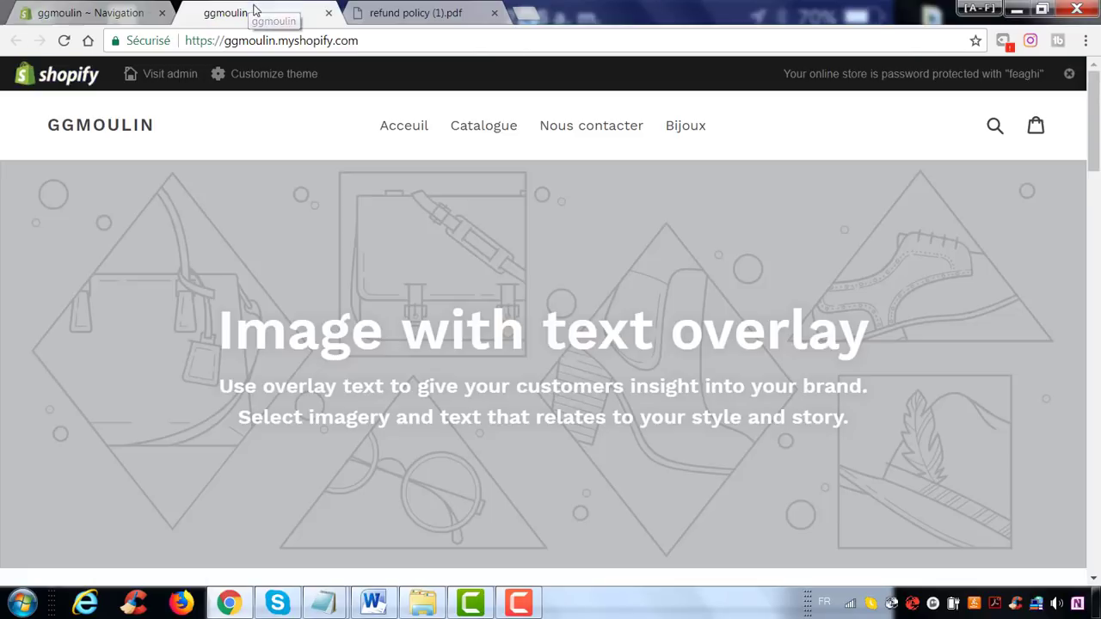
{"action": "left_click", "coordinate": [64, 41]}
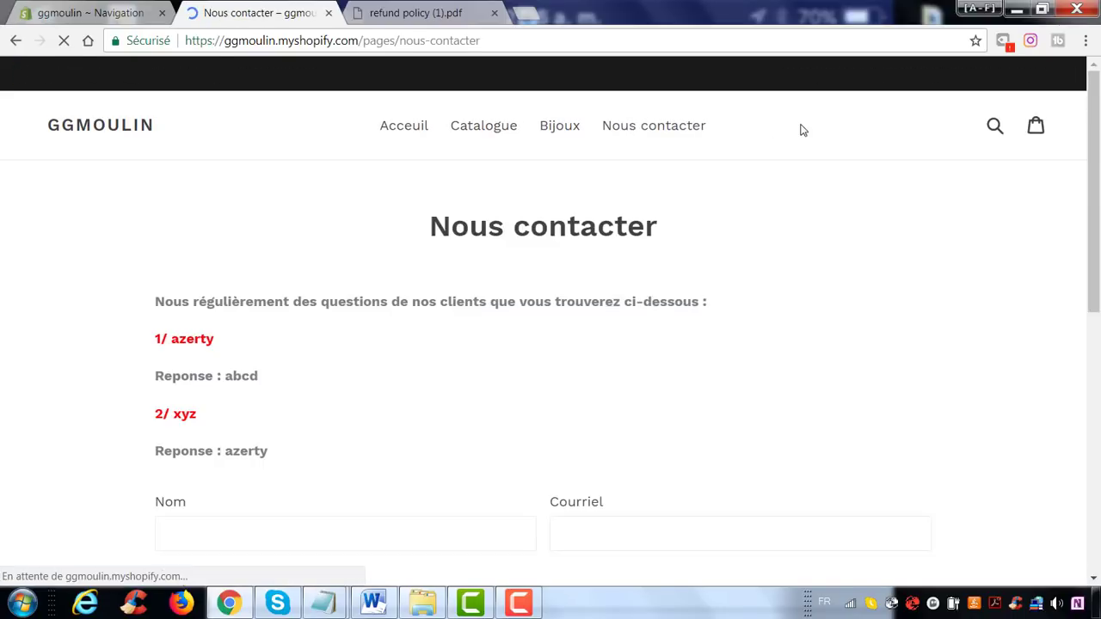
{"action": "left_click_drag", "start_coordinate": [158, 300], "coordinate": [694, 297]}
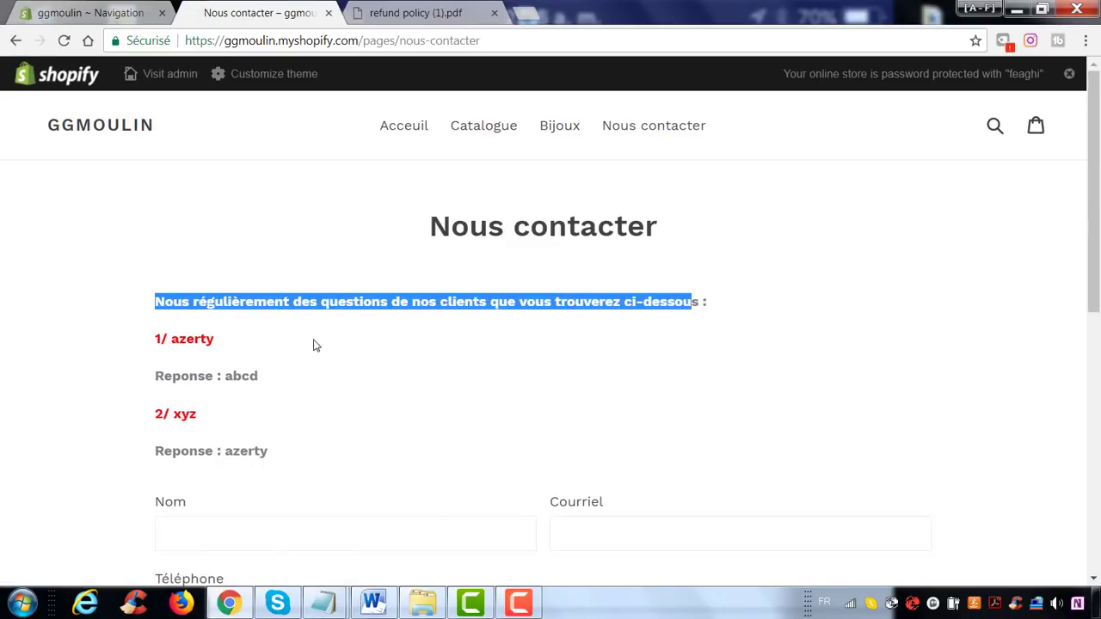
{"action": "left_click", "coordinate": [473, 363]}
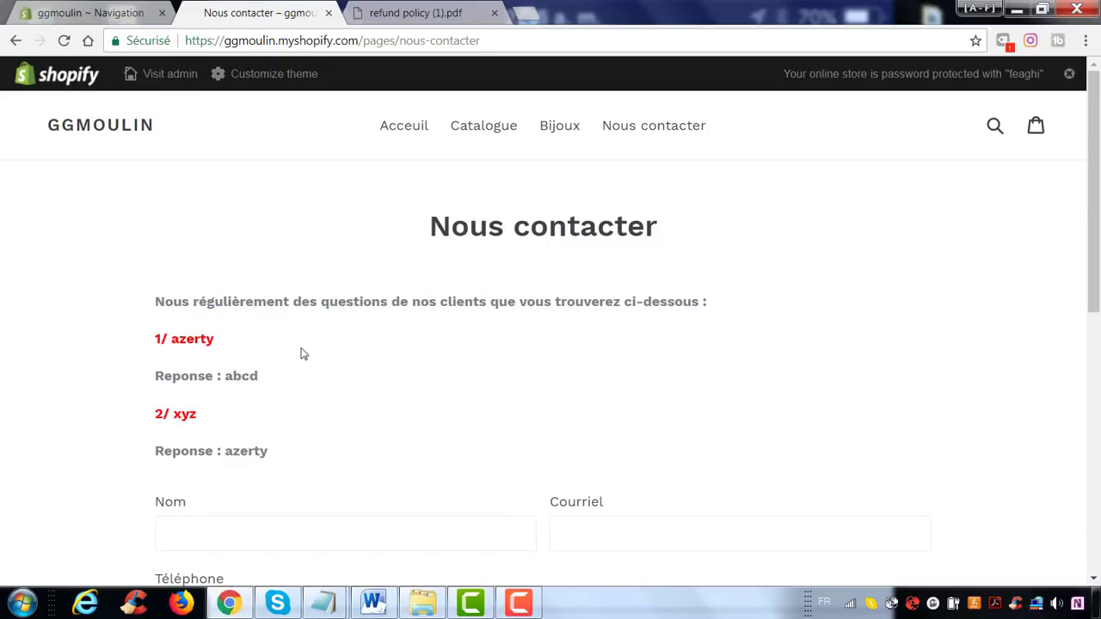
{"action": "scroll", "coordinate": [219, 312], "scroll_direction": "down", "scroll_amount": 1}
{"action": "left_click_drag", "start_coordinate": [289, 264], "coordinate": [127, 305]}
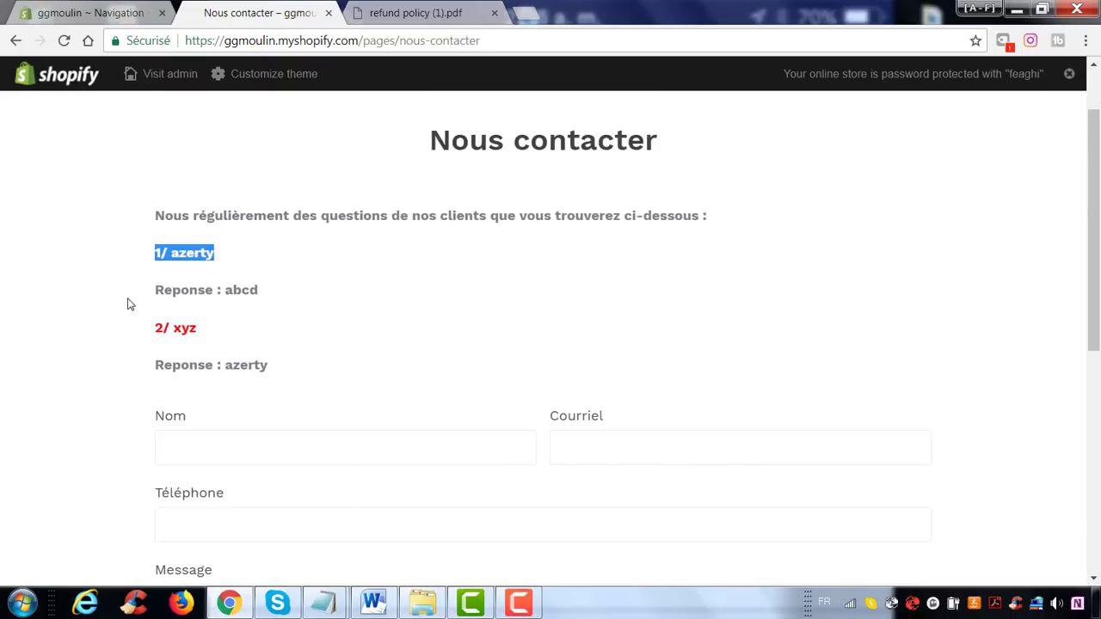
{"action": "scroll", "coordinate": [228, 410], "scroll_direction": "down", "scroll_amount": 1}
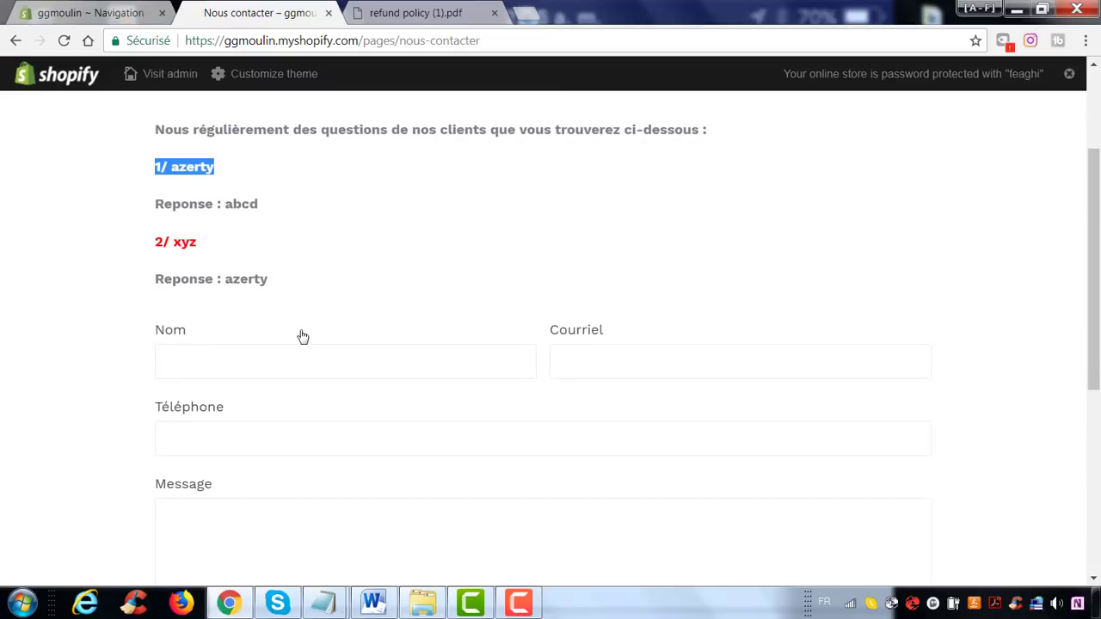
{"action": "left_click", "coordinate": [394, 358]}
{"action": "left_click", "coordinate": [604, 367]}
{"action": "left_click", "coordinate": [341, 426]}
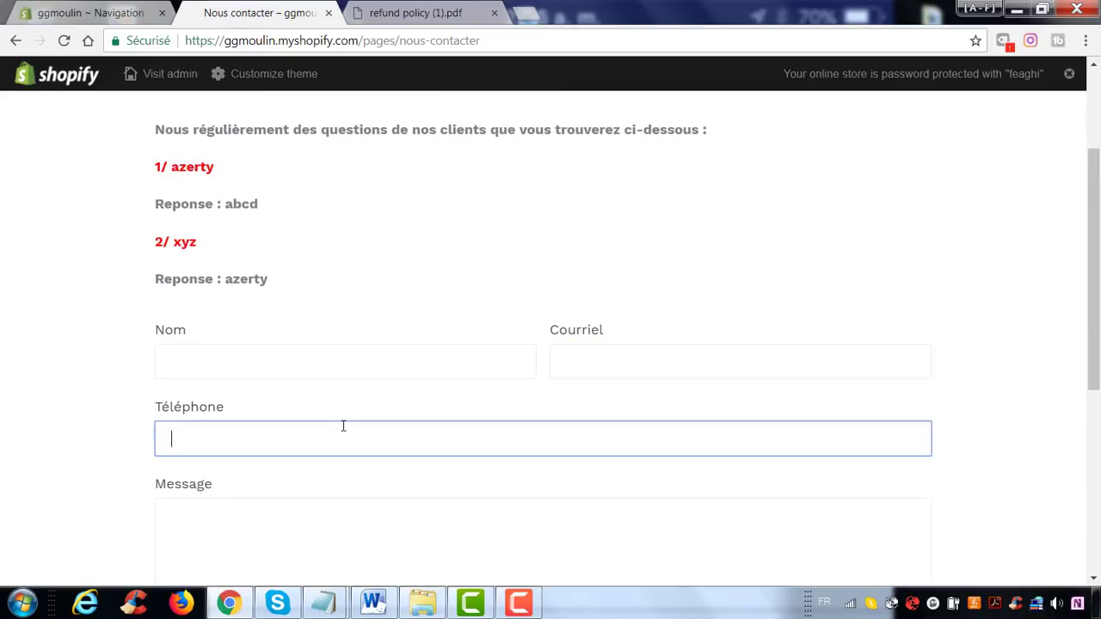
{"action": "scroll", "coordinate": [302, 405], "scroll_direction": "down", "scroll_amount": 2}
{"action": "left_click", "coordinate": [302, 407]}
{"action": "scroll", "coordinate": [415, 302], "scroll_direction": "up", "scroll_amount": 4}
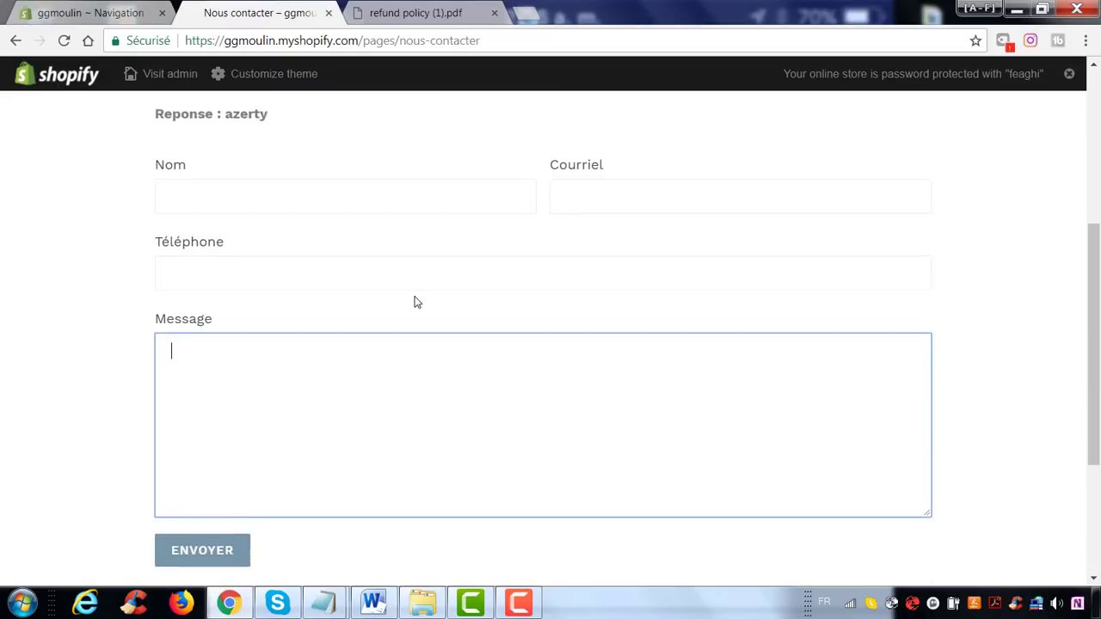
Check the storefront's Bijoux, Catalogue and Acceuil links, looking through the catalogue's product listing.
{"action": "left_click", "coordinate": [562, 138]}
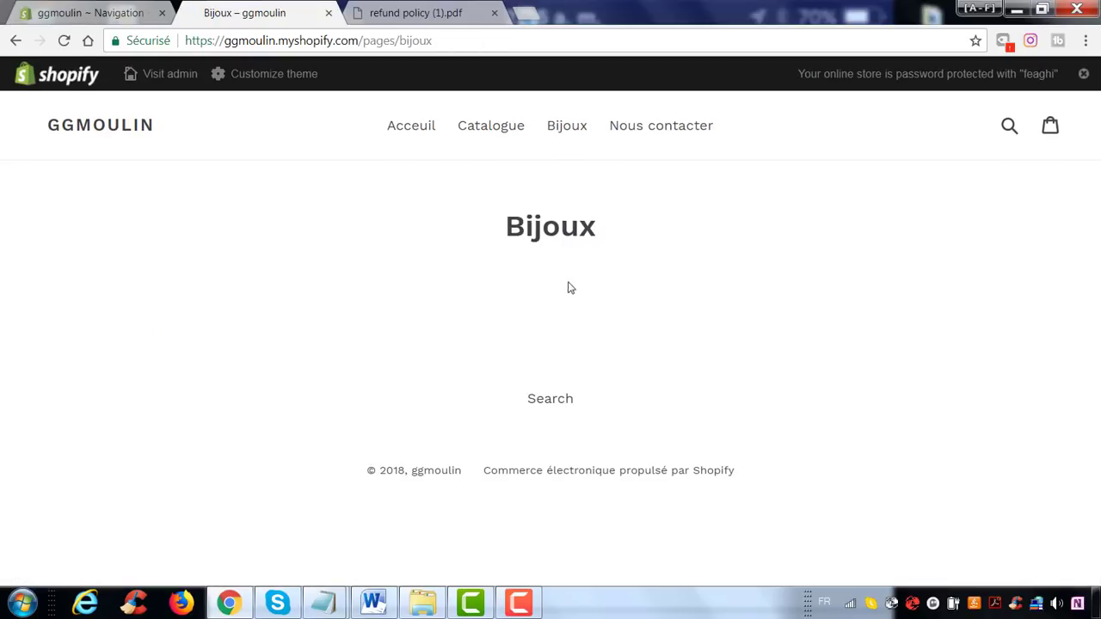
{"action": "left_click", "coordinate": [511, 137]}
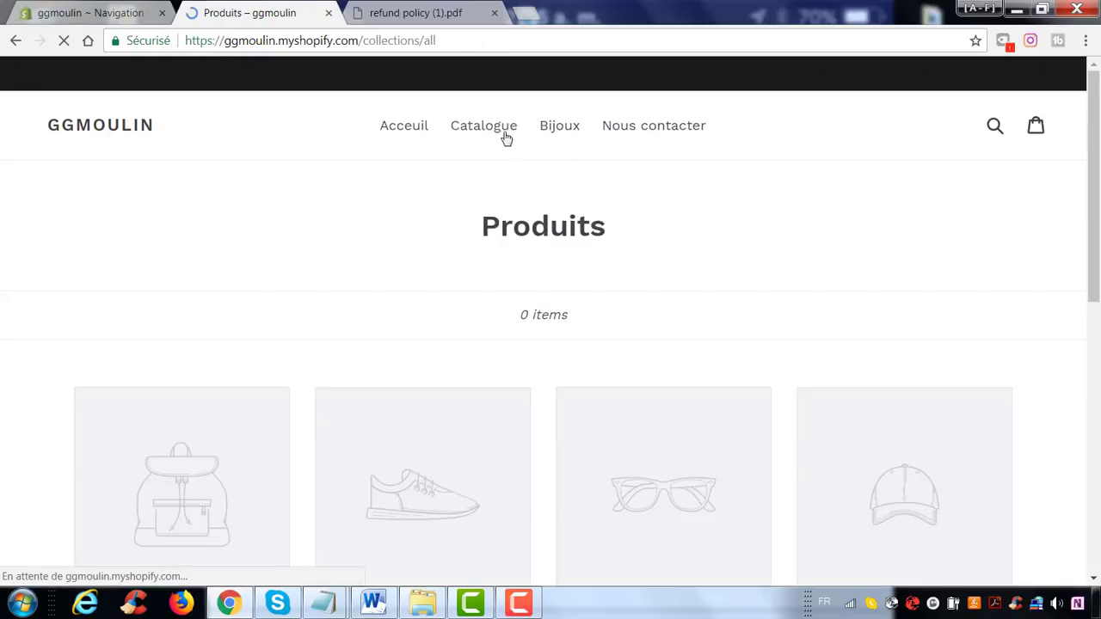
{"action": "scroll", "coordinate": [541, 307], "scroll_direction": "down", "scroll_amount": 5}
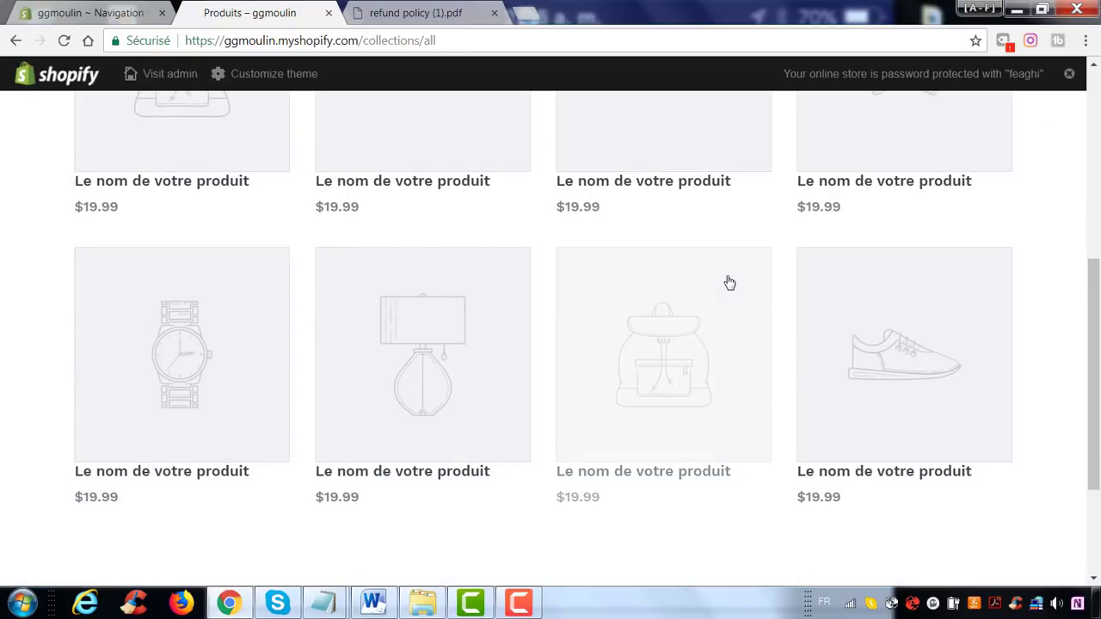
{"action": "scroll", "coordinate": [616, 281], "scroll_direction": "up", "scroll_amount": 5}
{"action": "scroll", "coordinate": [616, 281], "scroll_direction": "up", "scroll_amount": 2}
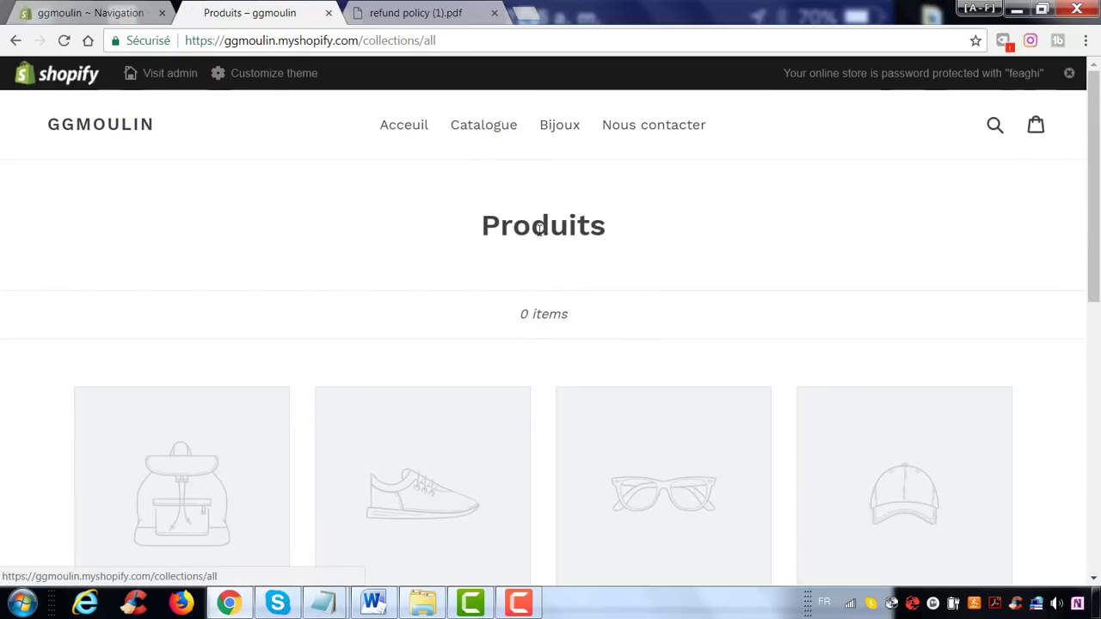
{"action": "scroll", "coordinate": [199, 291], "scroll_direction": "down", "scroll_amount": 3}
{"action": "scroll", "coordinate": [700, 455], "scroll_direction": "down", "scroll_amount": 3}
{"action": "scroll", "coordinate": [491, 502], "scroll_direction": "up", "scroll_amount": 6}
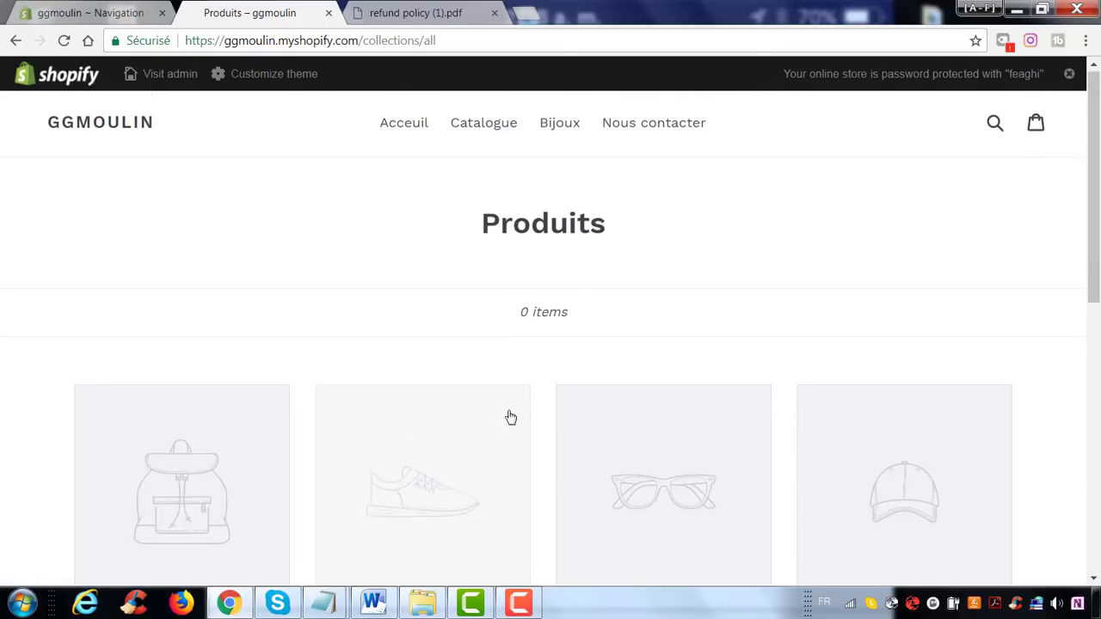
{"action": "left_click", "coordinate": [573, 140]}
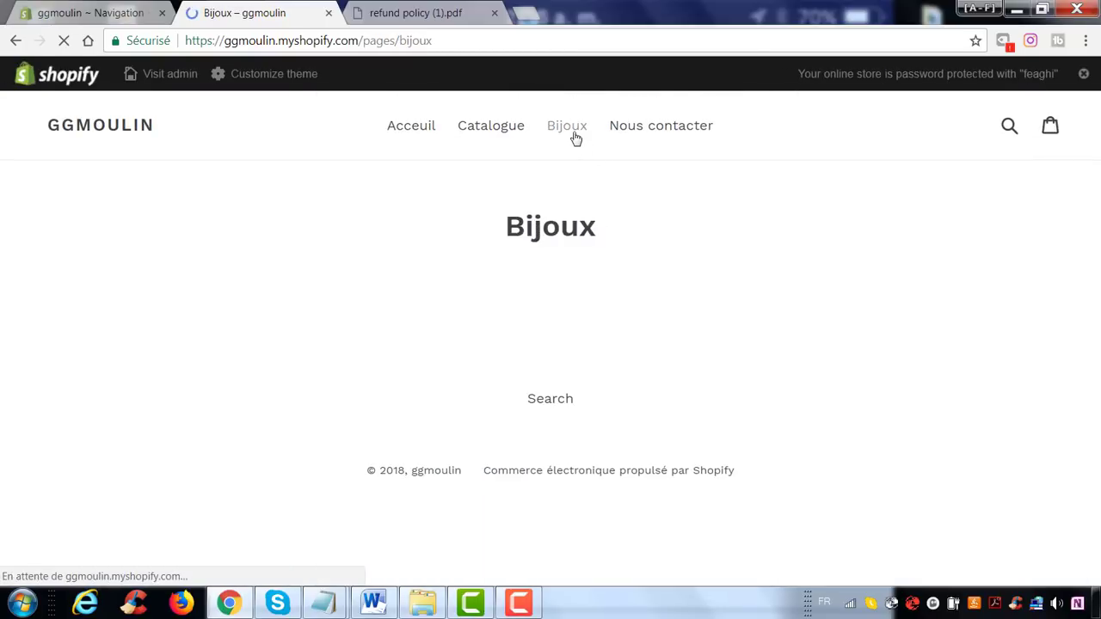
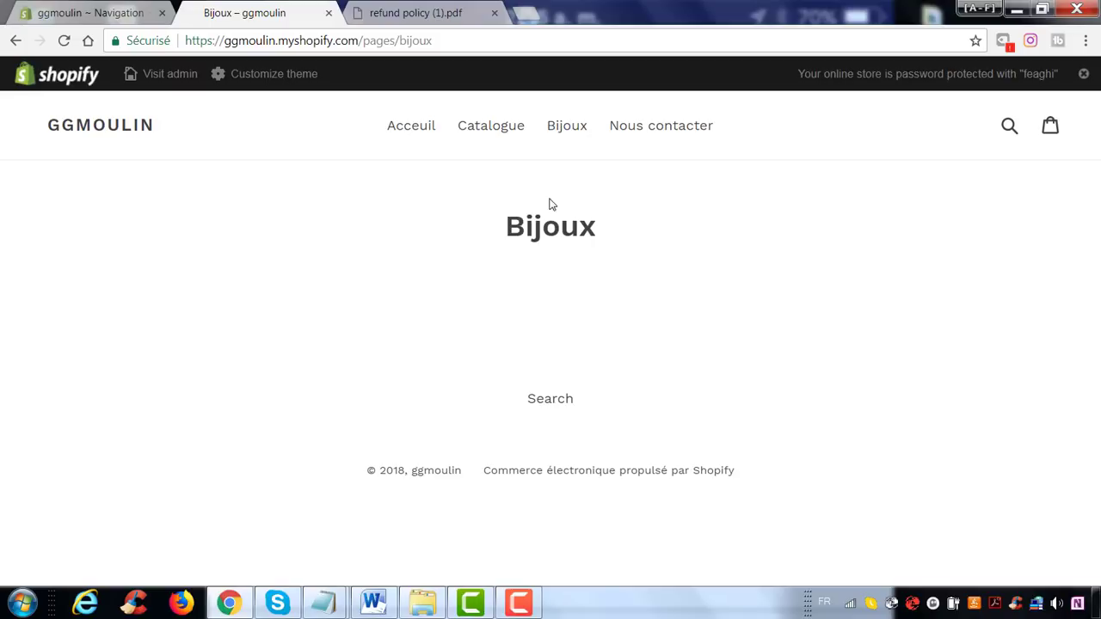
{"action": "left_click", "coordinate": [434, 133]}
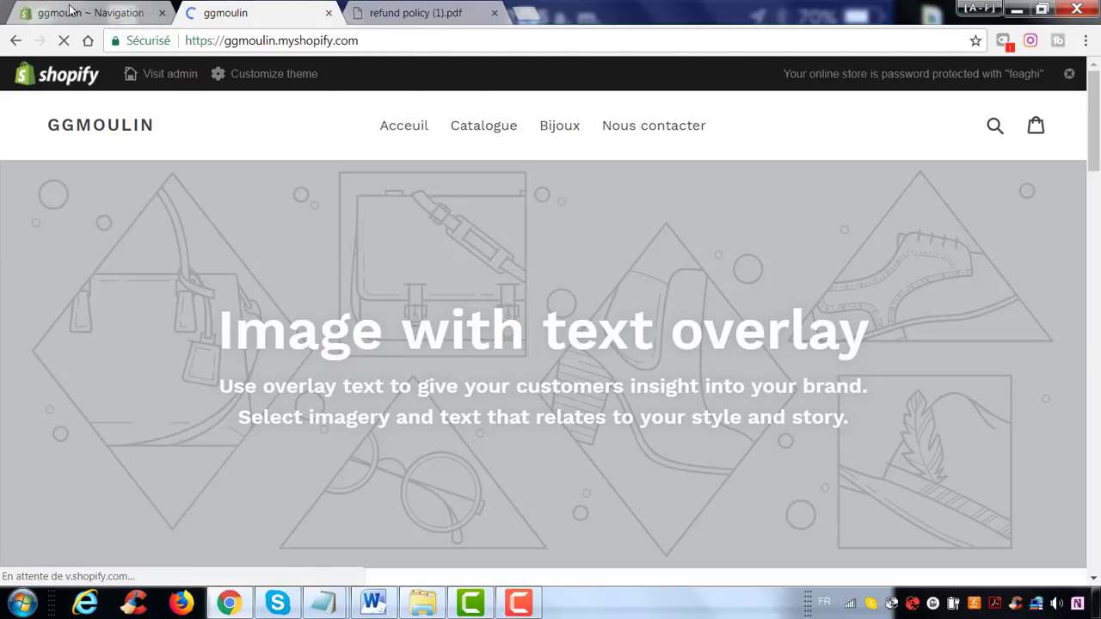
Return to the store admin and open the list of navigation menus.
{"action": "left_click", "coordinate": [73, 11]}
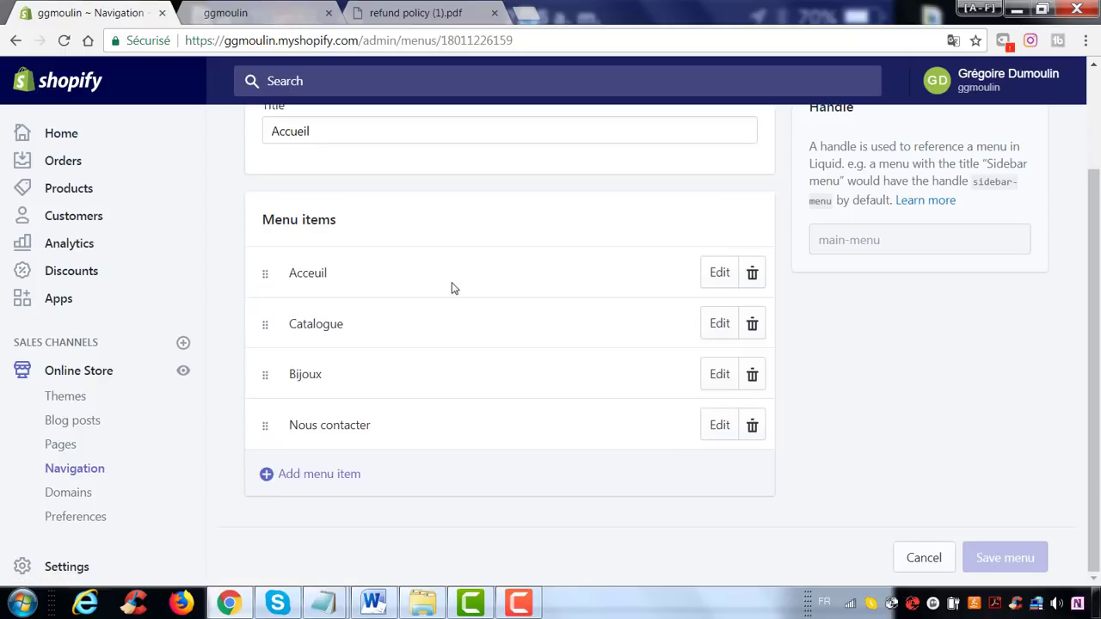
{"action": "left_click", "coordinate": [98, 473]}
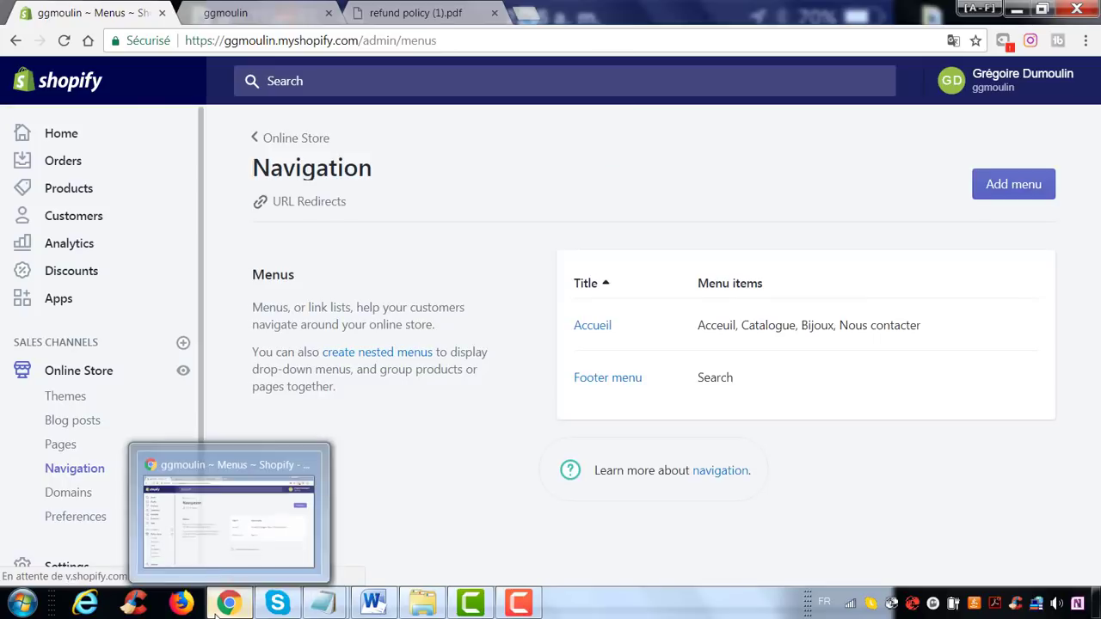
{"action": "mouse_move", "coordinate": [217, 613]}
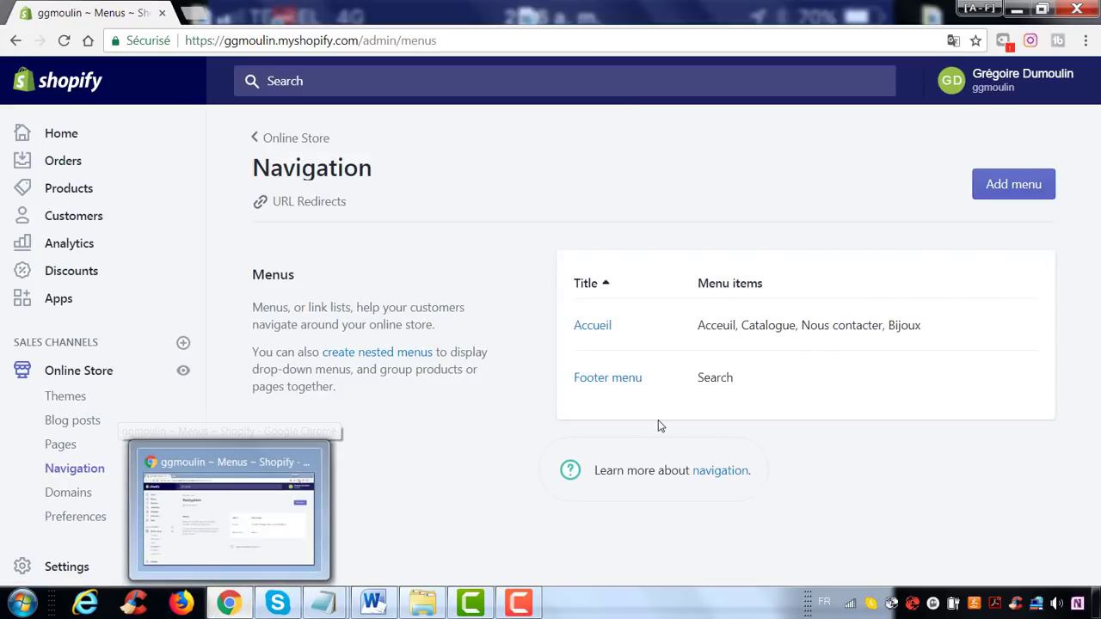
{"action": "left_click", "coordinate": [515, 606]}
{"action": "left_click", "coordinate": [516, 606]}
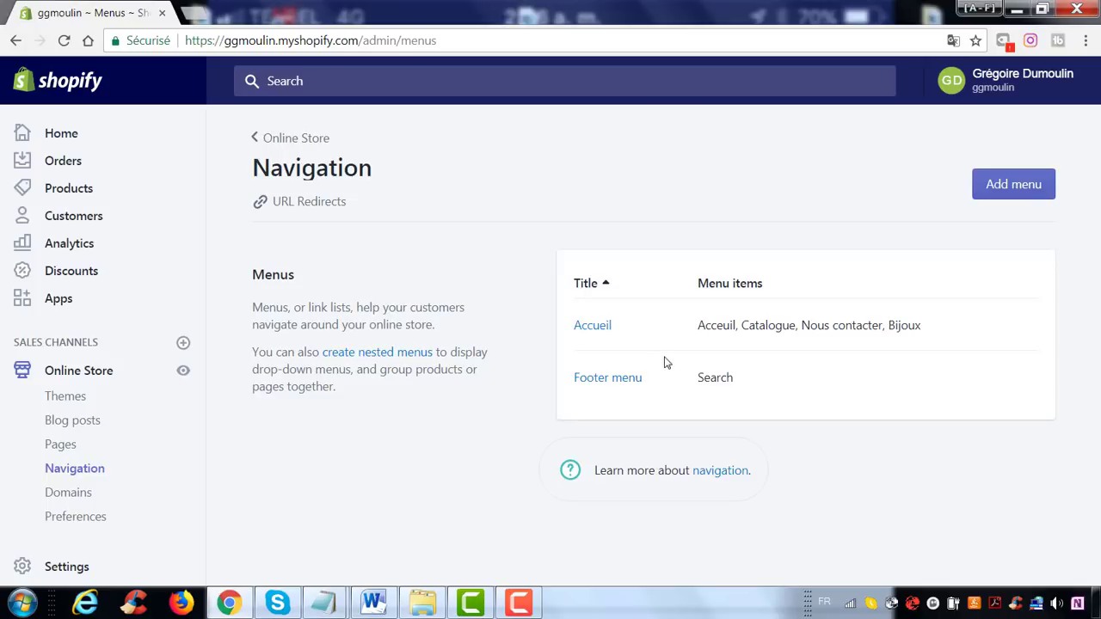
Open the Accueil menu and review its items, including the one nested under Bijoux.
{"action": "left_click", "coordinate": [584, 328]}
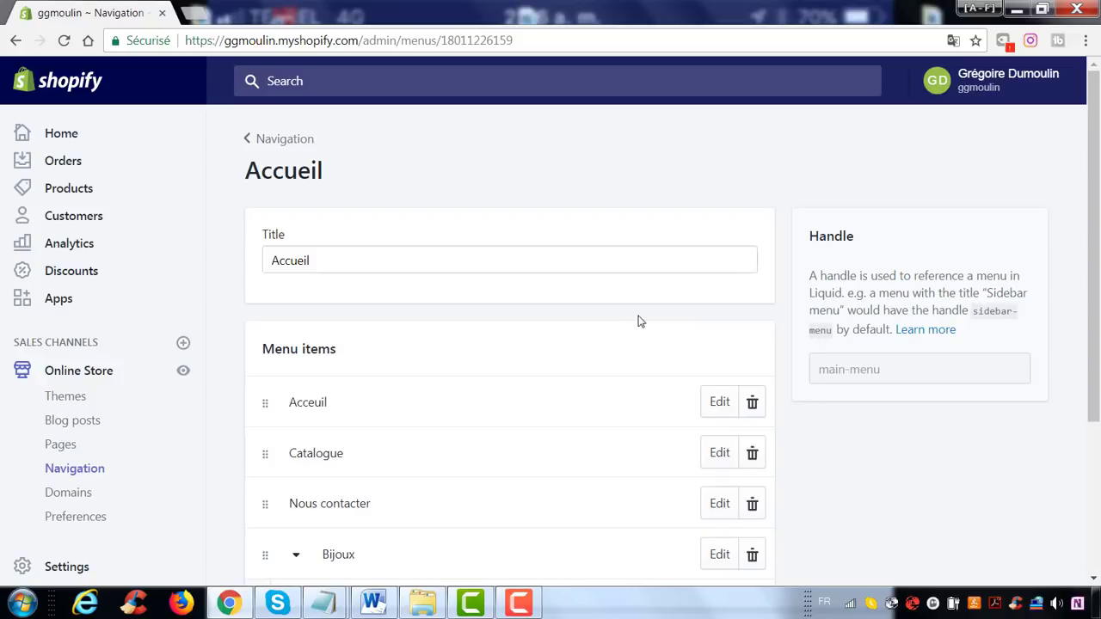
{"action": "scroll", "coordinate": [636, 320], "scroll_direction": "down", "scroll_amount": 3}
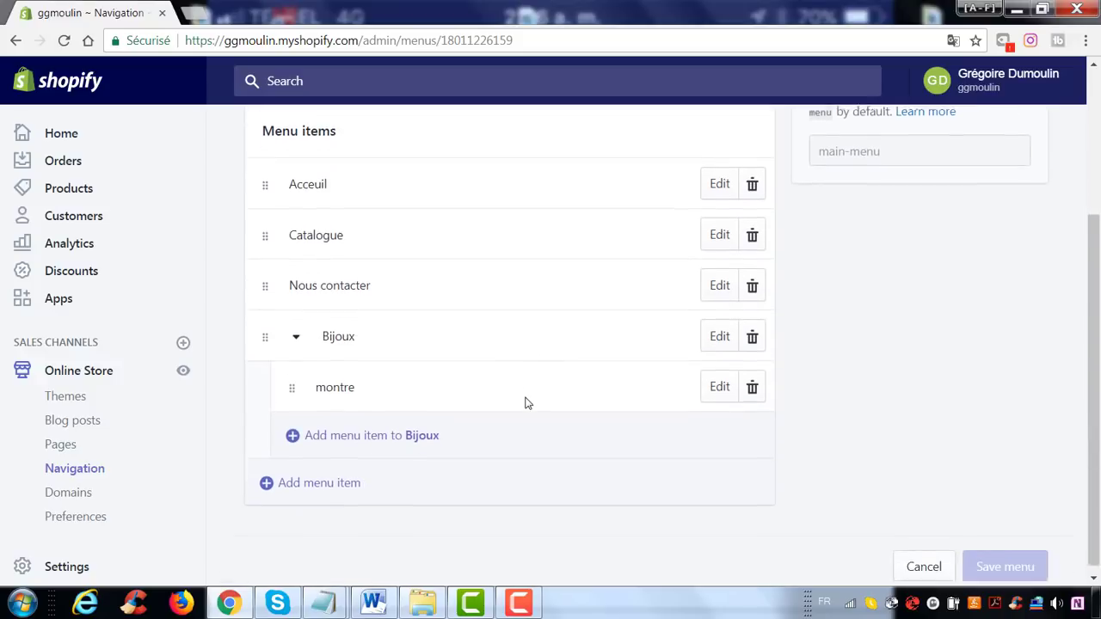
{"action": "scroll", "coordinate": [527, 403], "scroll_direction": "up", "scroll_amount": 3}
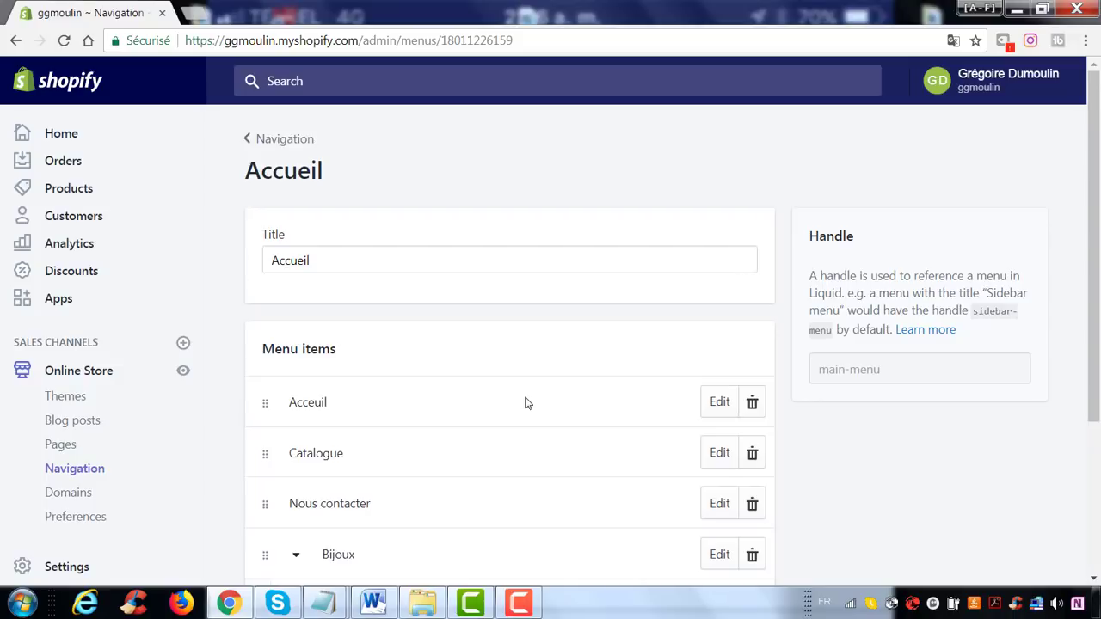
Add a menu item named bague linked to All Collections, nested under Bijoux, and save the menu.
{"action": "scroll", "coordinate": [347, 224], "scroll_direction": "down", "scroll_amount": 3}
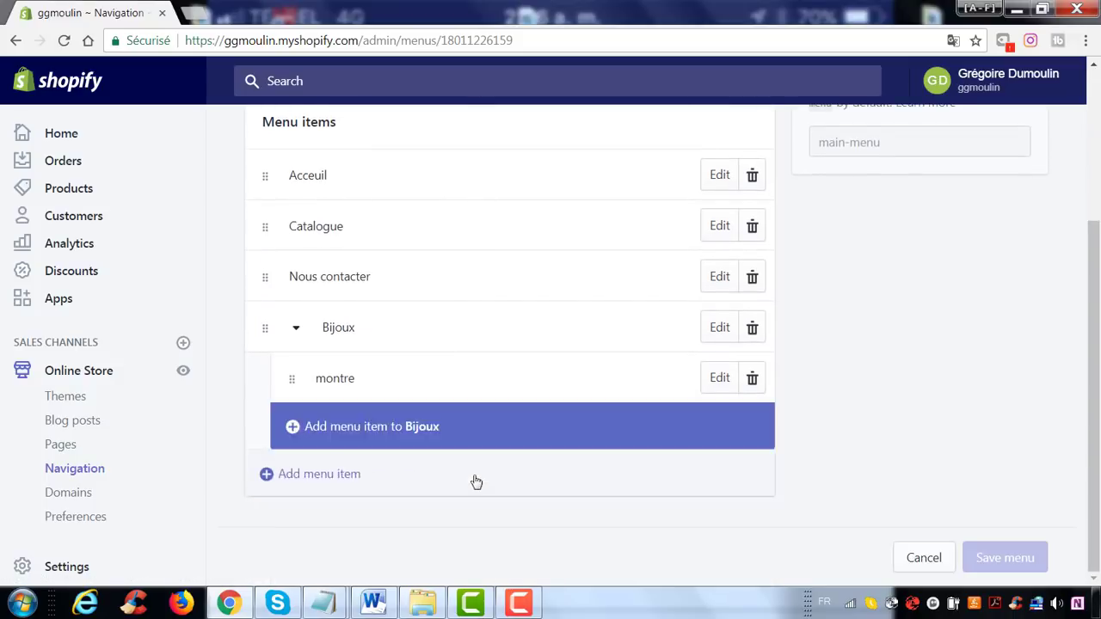
{"action": "left_click", "coordinate": [404, 476]}
{"action": "left_click", "coordinate": [330, 320]}
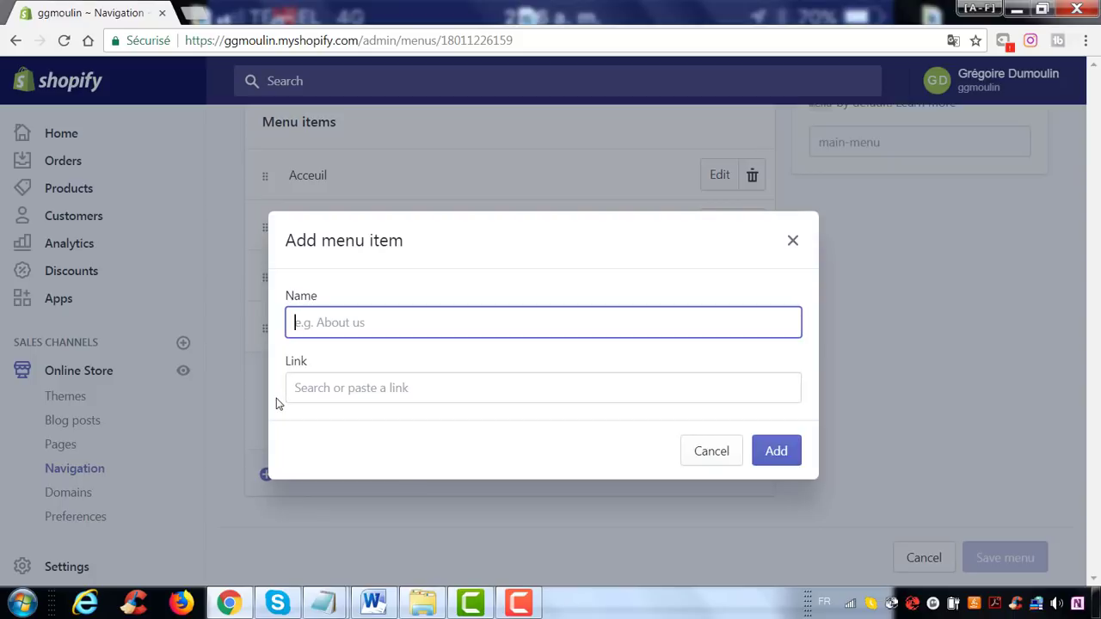
{"action": "type", "text": "bague"}
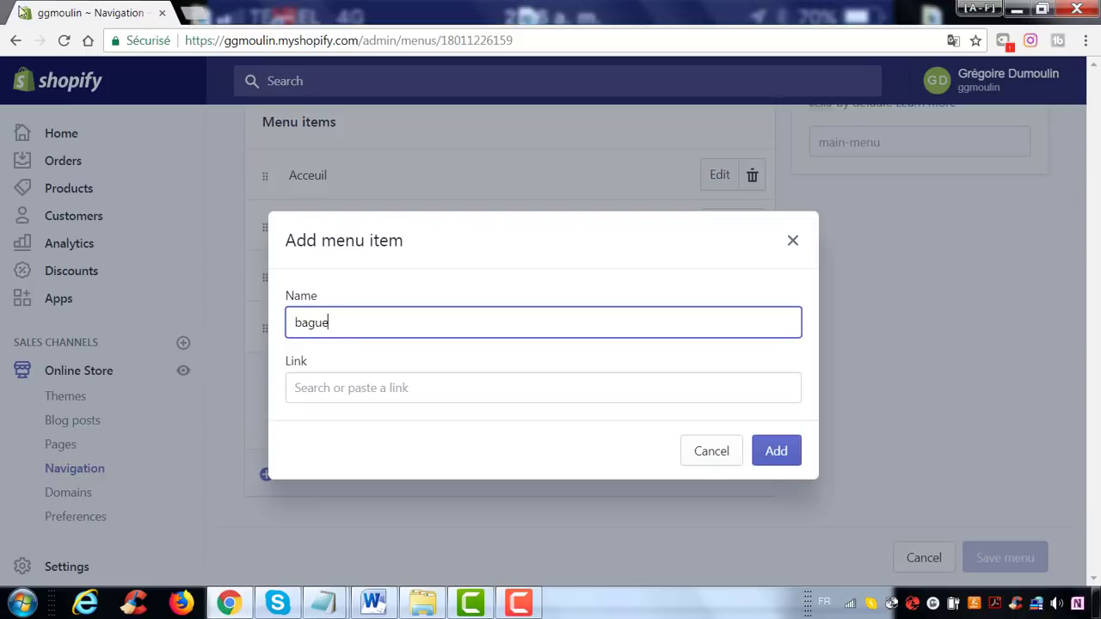
{"action": "left_click", "coordinate": [332, 398]}
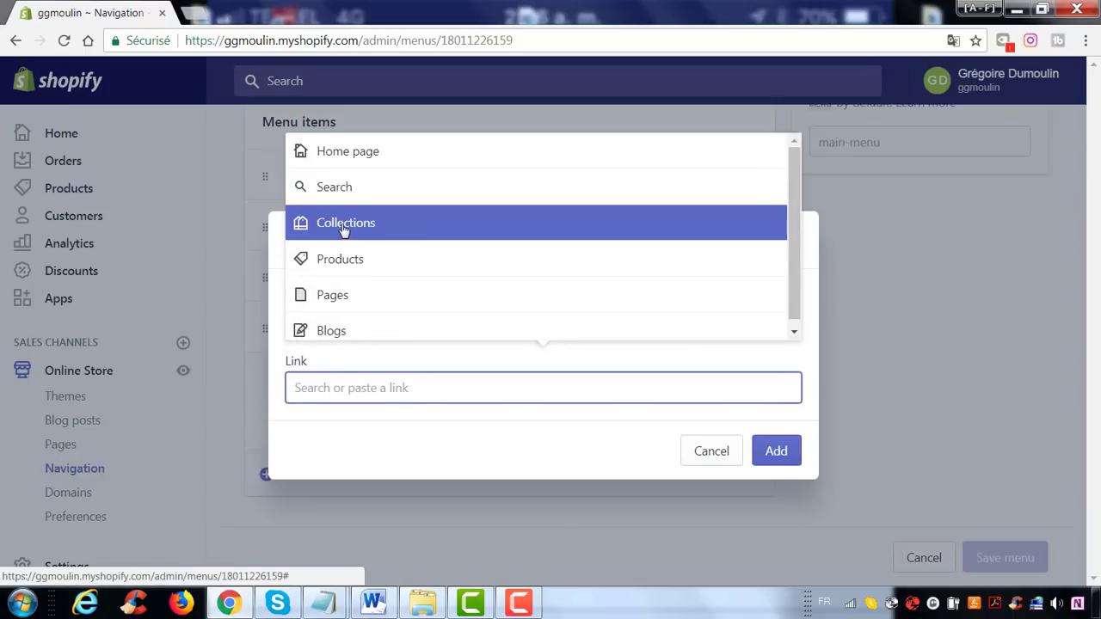
{"action": "left_click", "coordinate": [376, 234]}
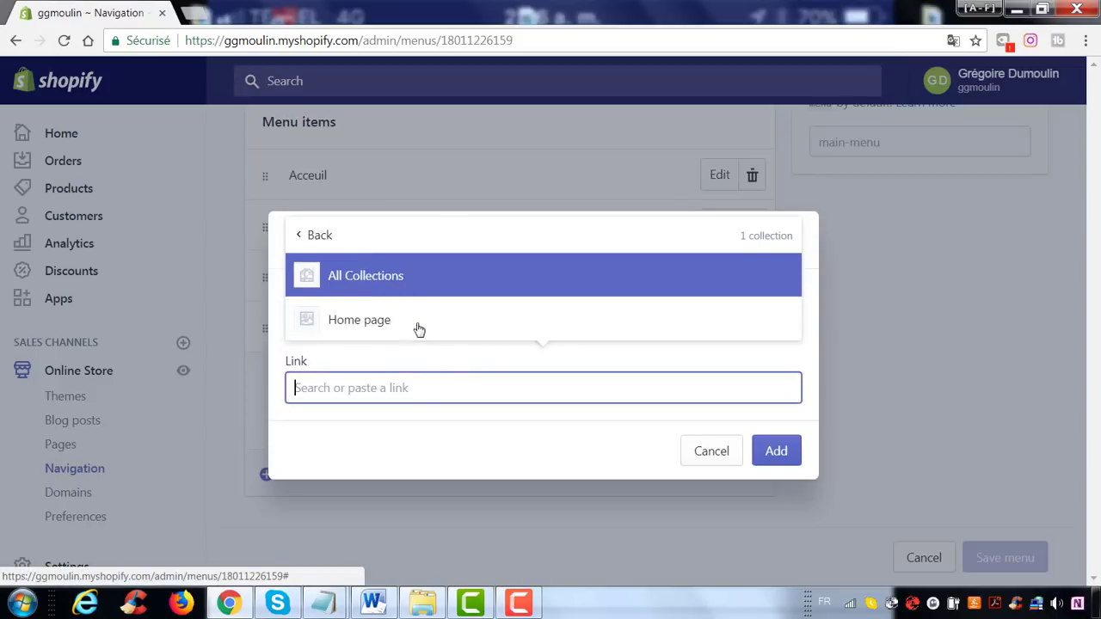
{"action": "left_click", "coordinate": [364, 284]}
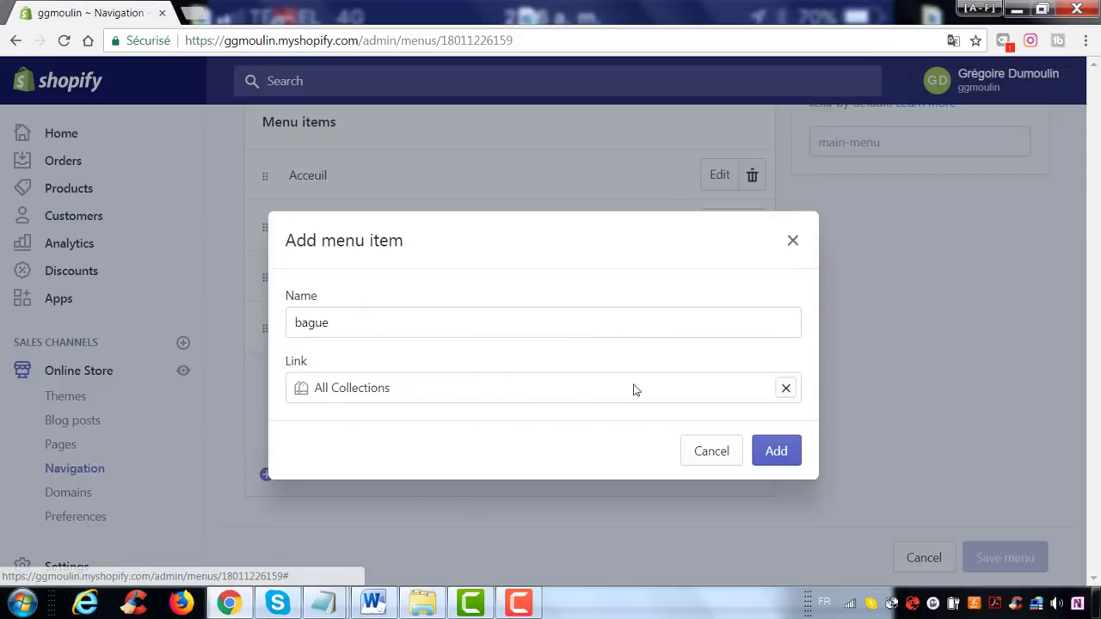
{"action": "left_click", "coordinate": [775, 452]}
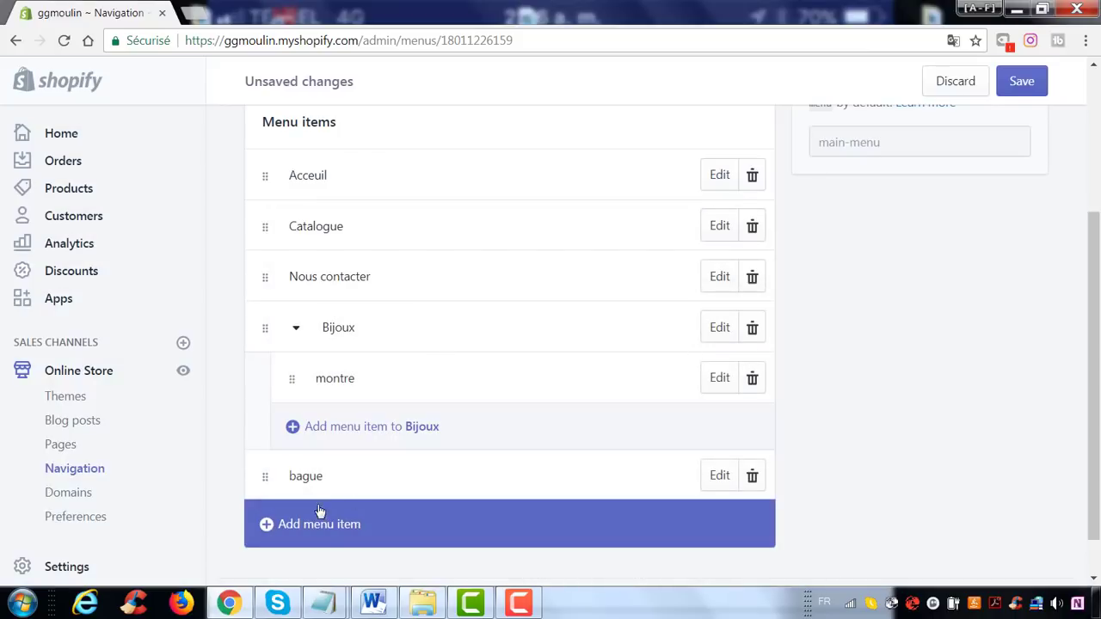
{"action": "left_click_drag", "start_coordinate": [265, 479], "coordinate": [293, 376]}
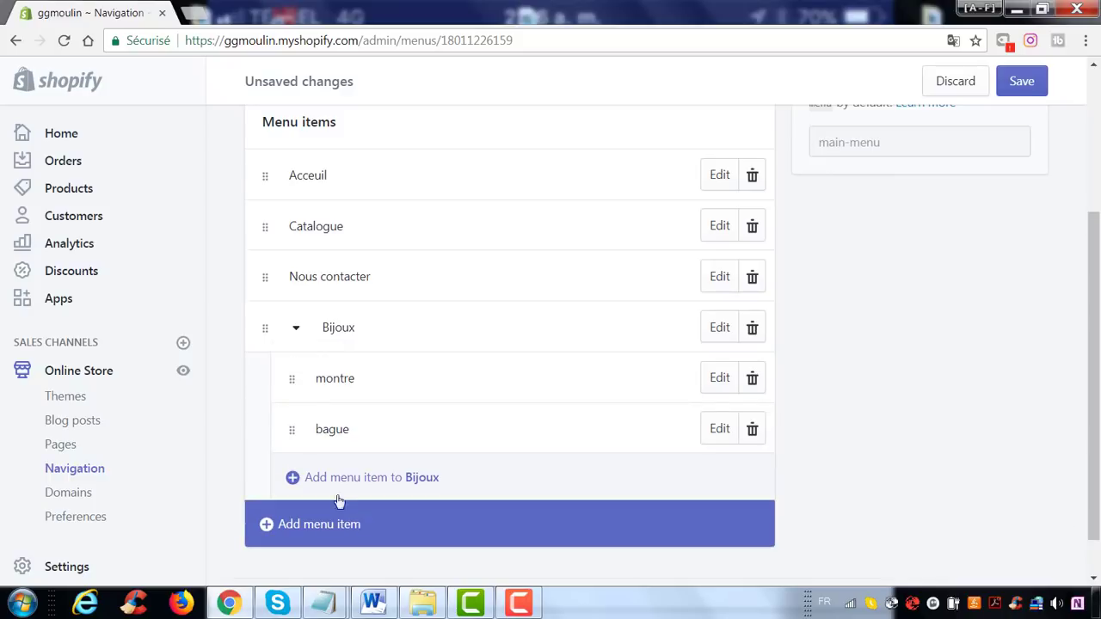
{"action": "left_click", "coordinate": [954, 86]}
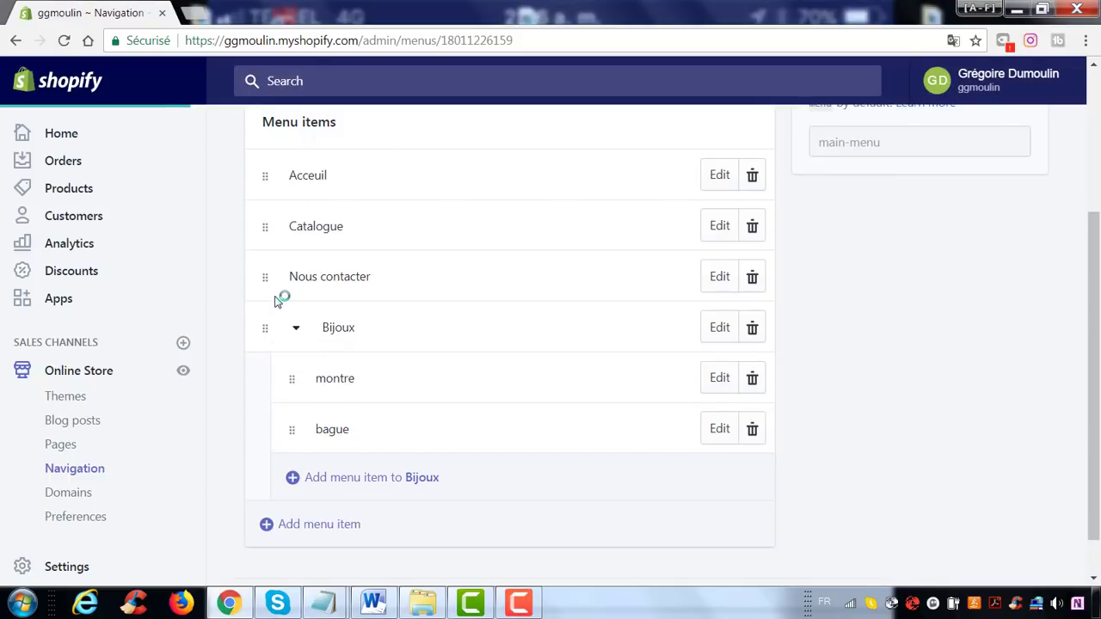
View the online store and check the Bijoux entry's dropdown and page.
{"action": "left_click", "coordinate": [183, 373]}
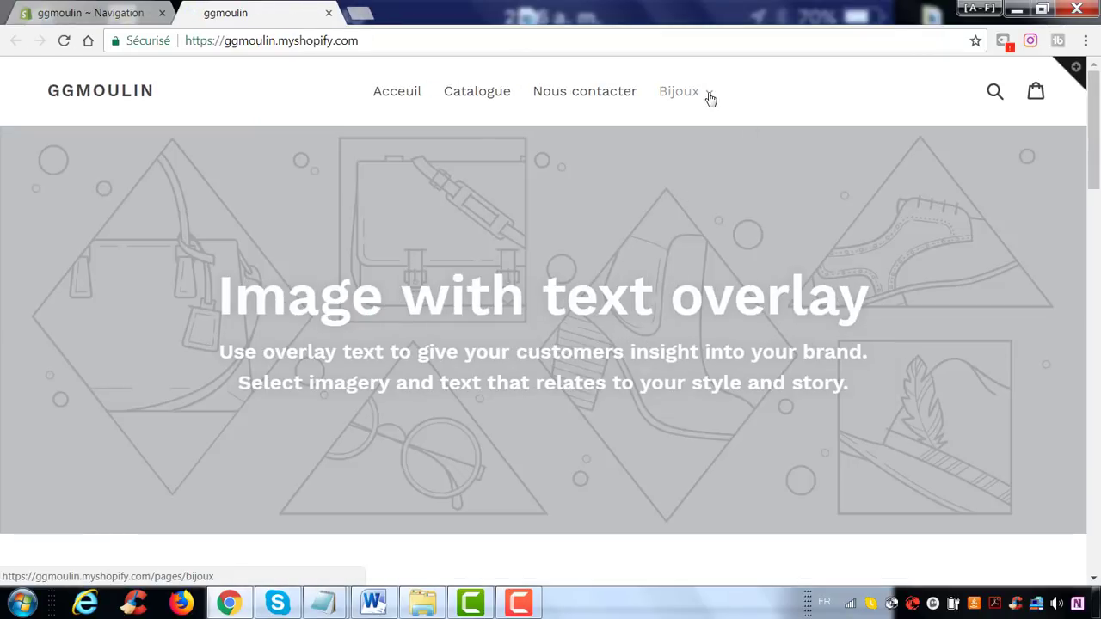
{"action": "left_click", "coordinate": [717, 101]}
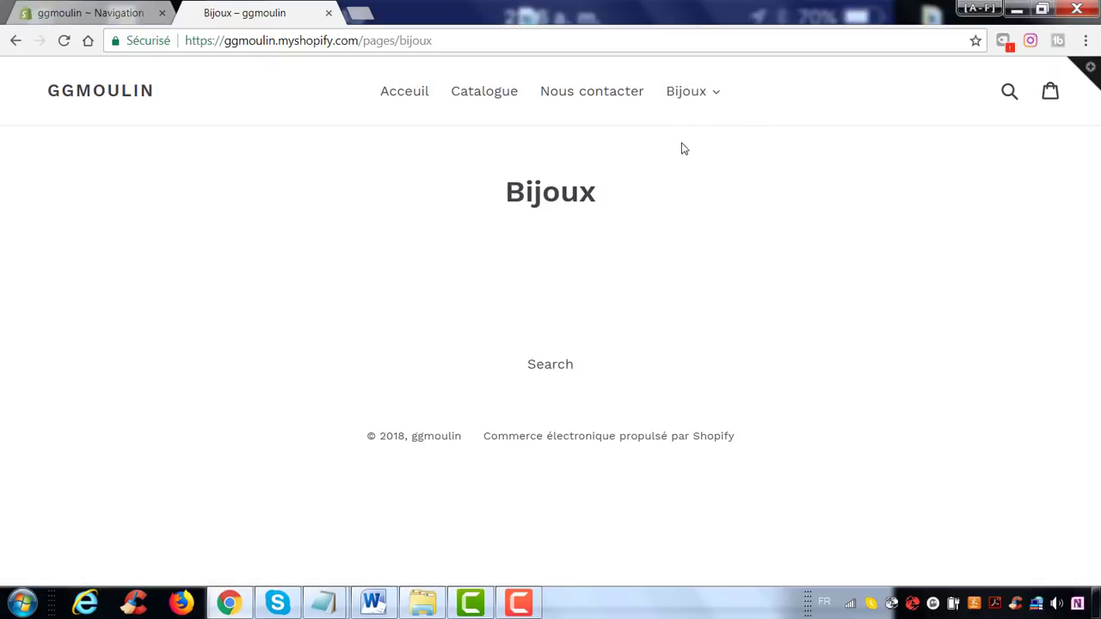
Return to the store admin and remove the bague and montre items nested under Bijoux.
{"action": "left_click", "coordinate": [117, 13]}
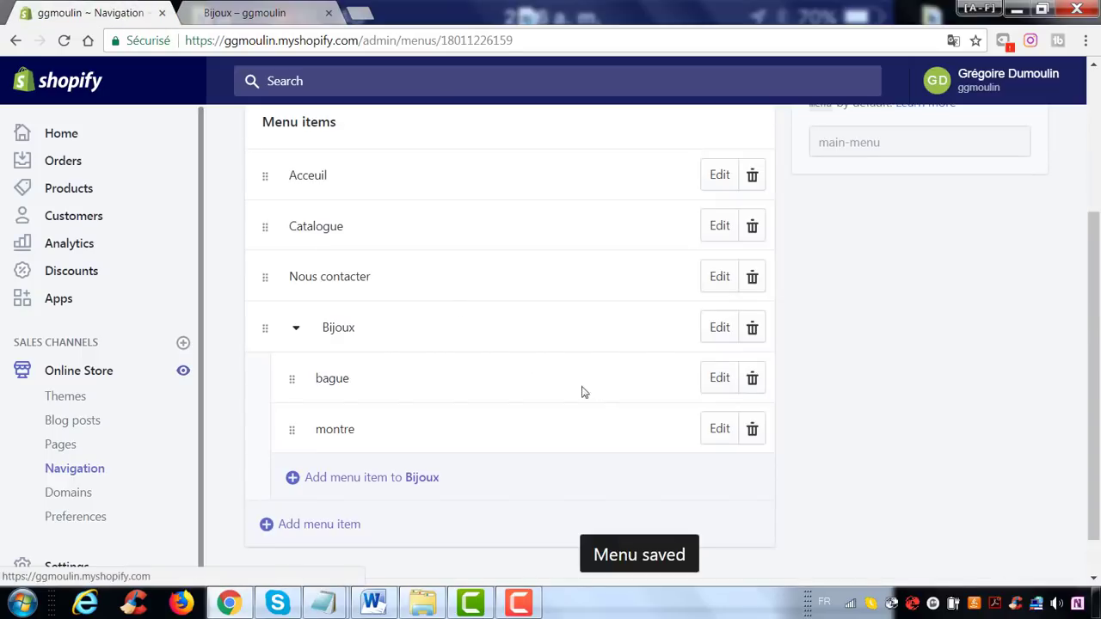
{"action": "left_click", "coordinate": [753, 380]}
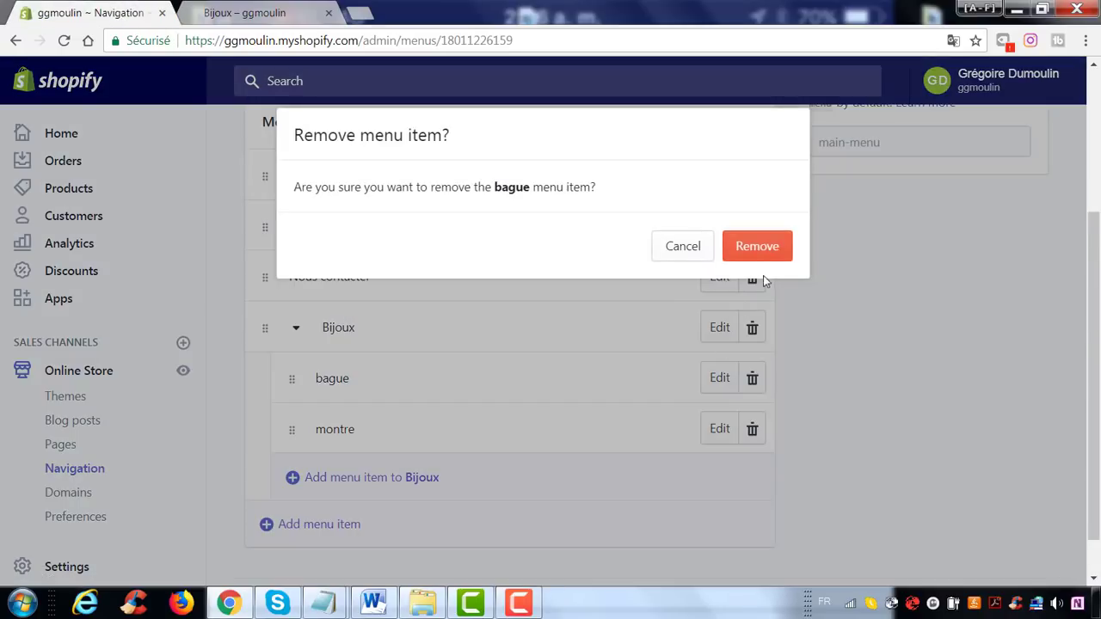
{"action": "left_click", "coordinate": [760, 252]}
{"action": "left_click", "coordinate": [753, 383]}
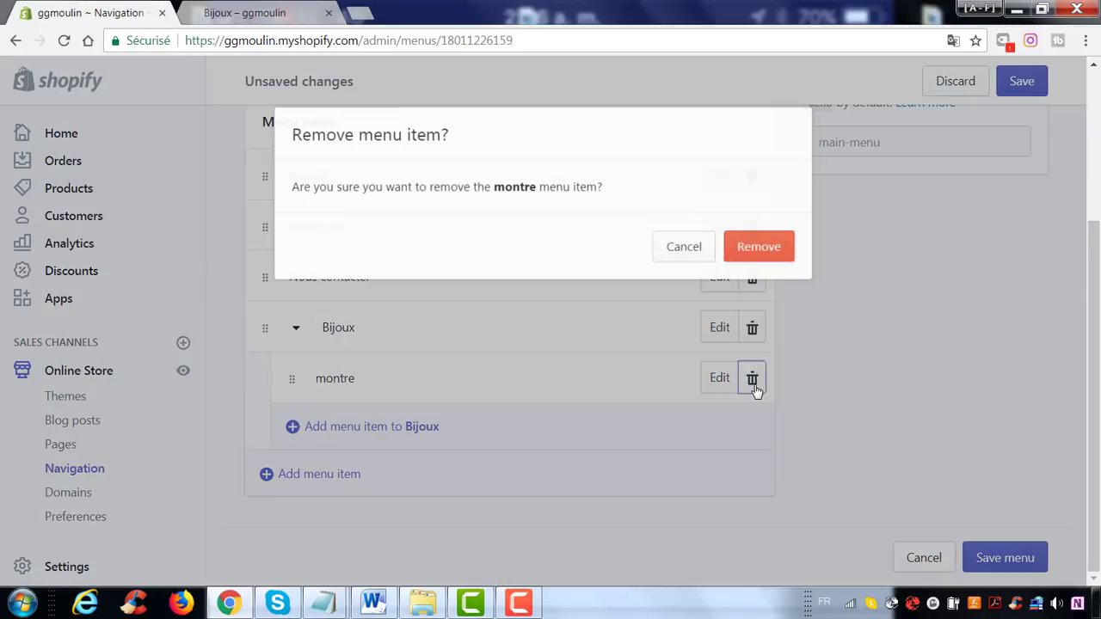
{"action": "left_click", "coordinate": [757, 249]}
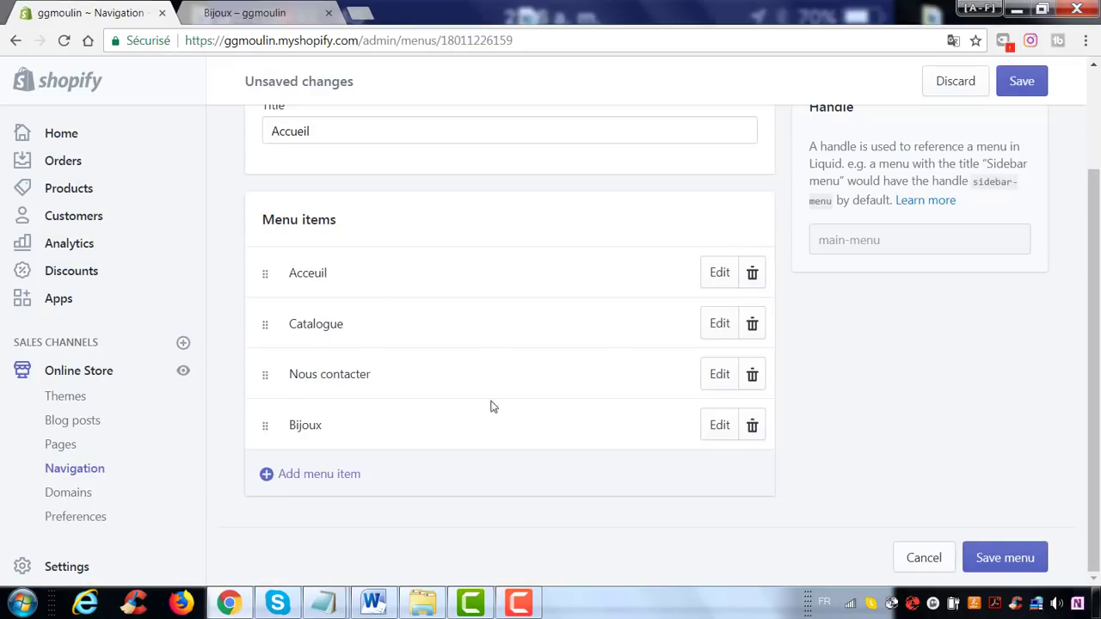
Add a top-level menu item named bague linked to All Collections and save the menu.
{"action": "left_click", "coordinate": [333, 475]}
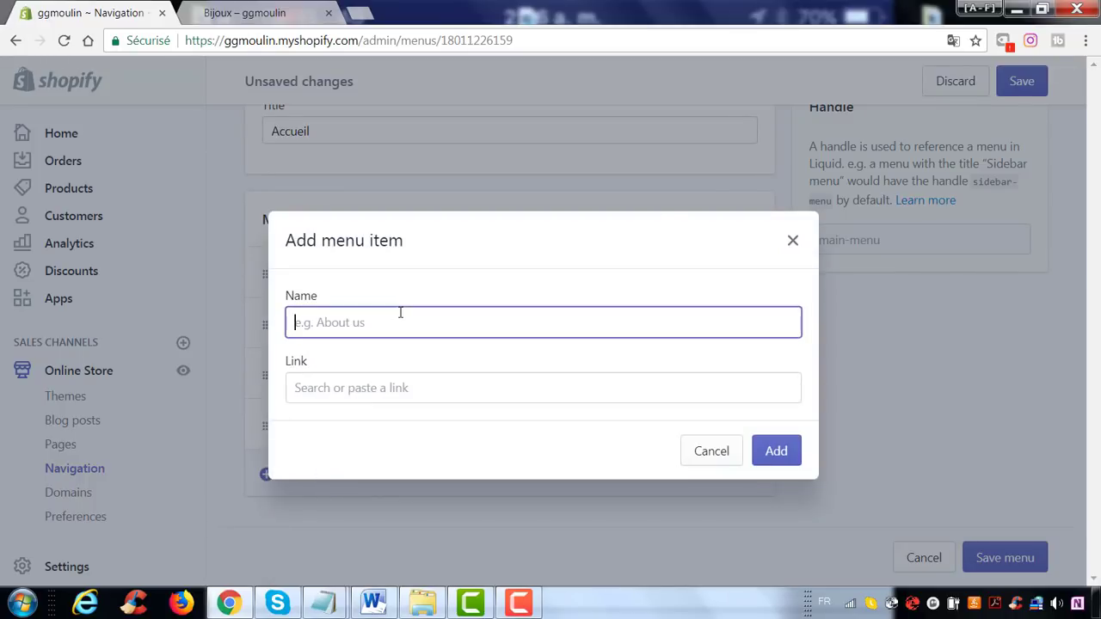
{"action": "left_click", "coordinate": [799, 240]}
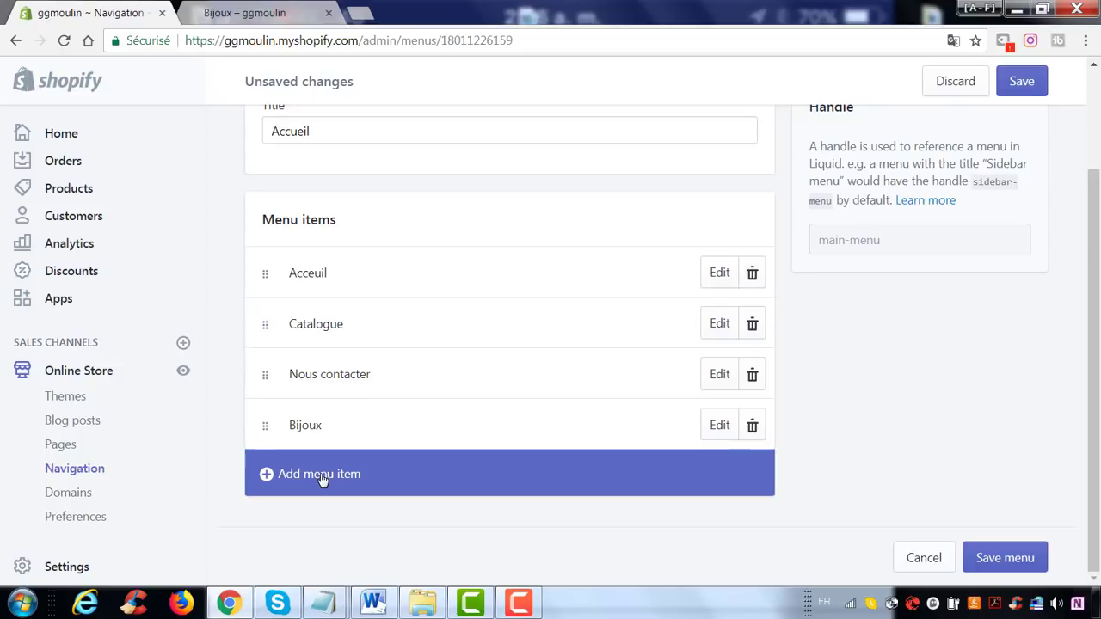
{"action": "left_click", "coordinate": [278, 472]}
{"action": "left_click", "coordinate": [358, 336]}
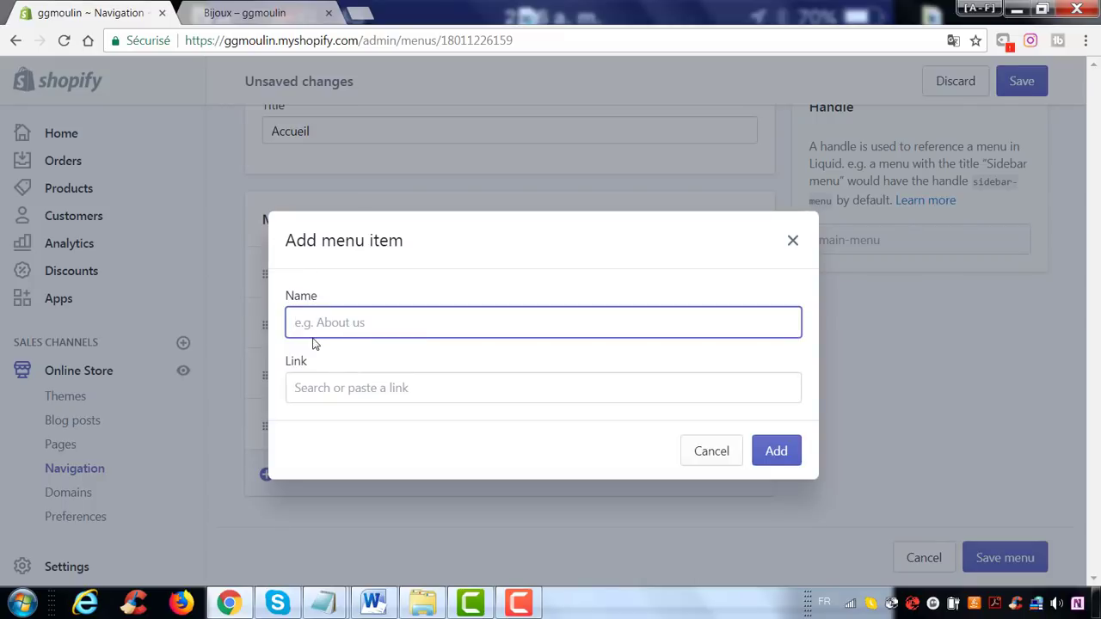
{"action": "type", "text": "bague"}
{"action": "left_click", "coordinate": [390, 388]}
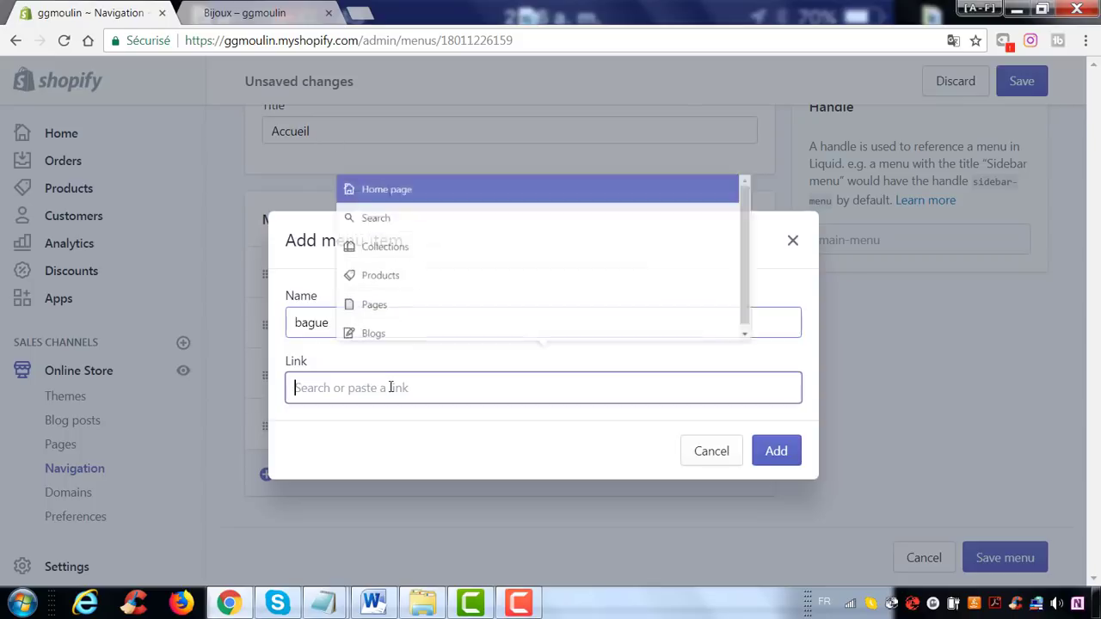
{"action": "left_click", "coordinate": [400, 240]}
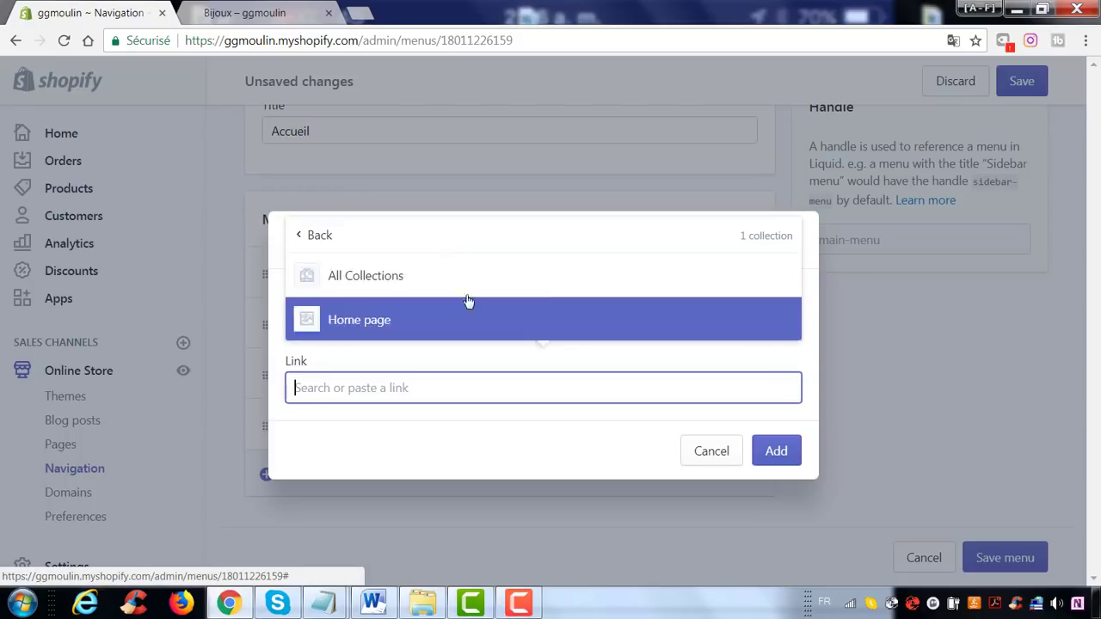
{"action": "left_click", "coordinate": [365, 285]}
{"action": "left_click", "coordinate": [777, 463]}
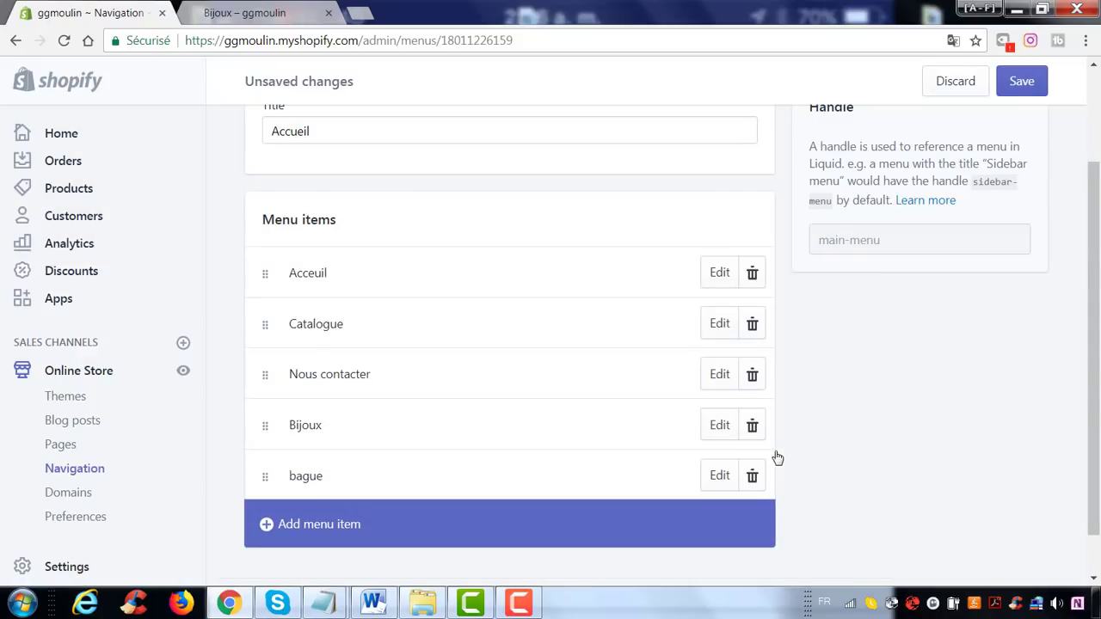
{"action": "left_click", "coordinate": [1023, 91]}
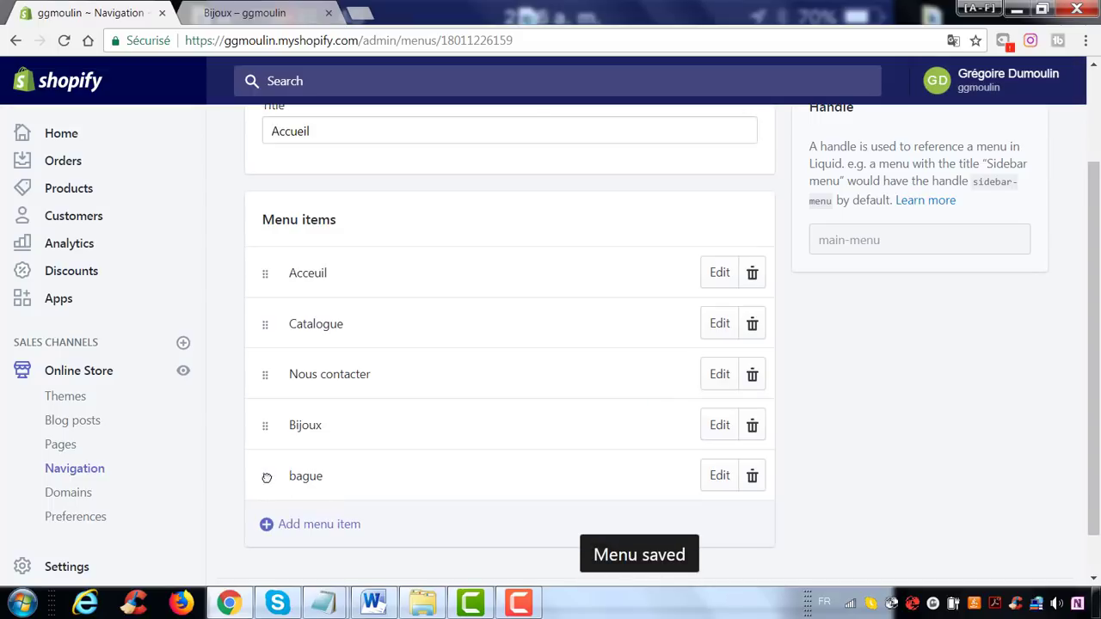
Nest the bague item under Bijoux, save the menu, and reload the storefront's Bijoux page to check it.
{"action": "left_click_drag", "start_coordinate": [265, 476], "coordinate": [308, 450]}
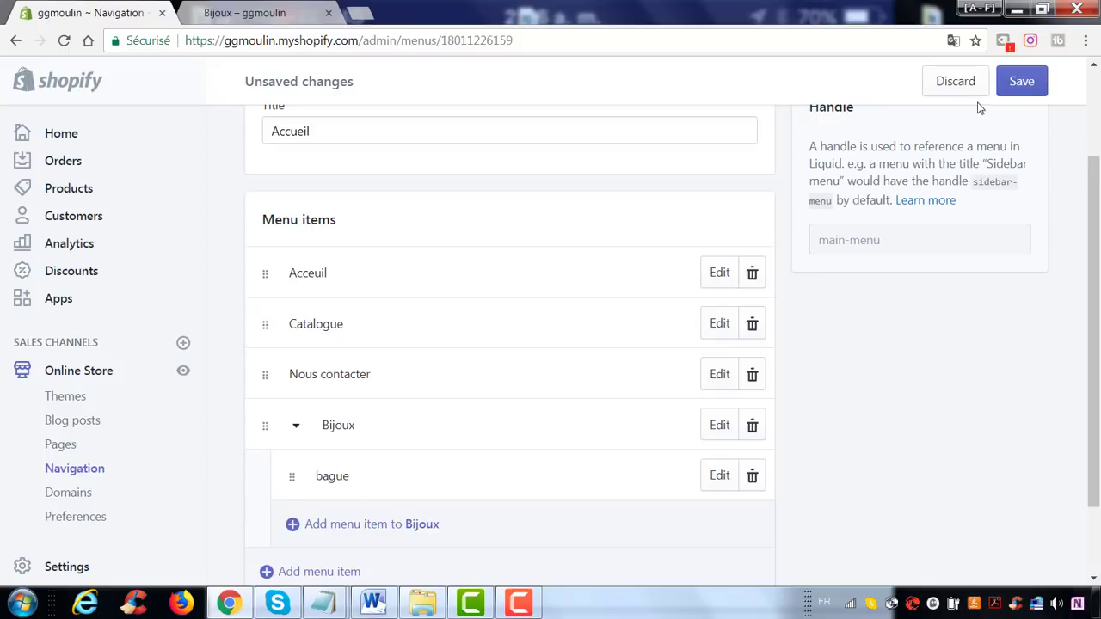
{"action": "left_click", "coordinate": [1003, 81]}
{"action": "key", "text": "ctrl+Tab"}
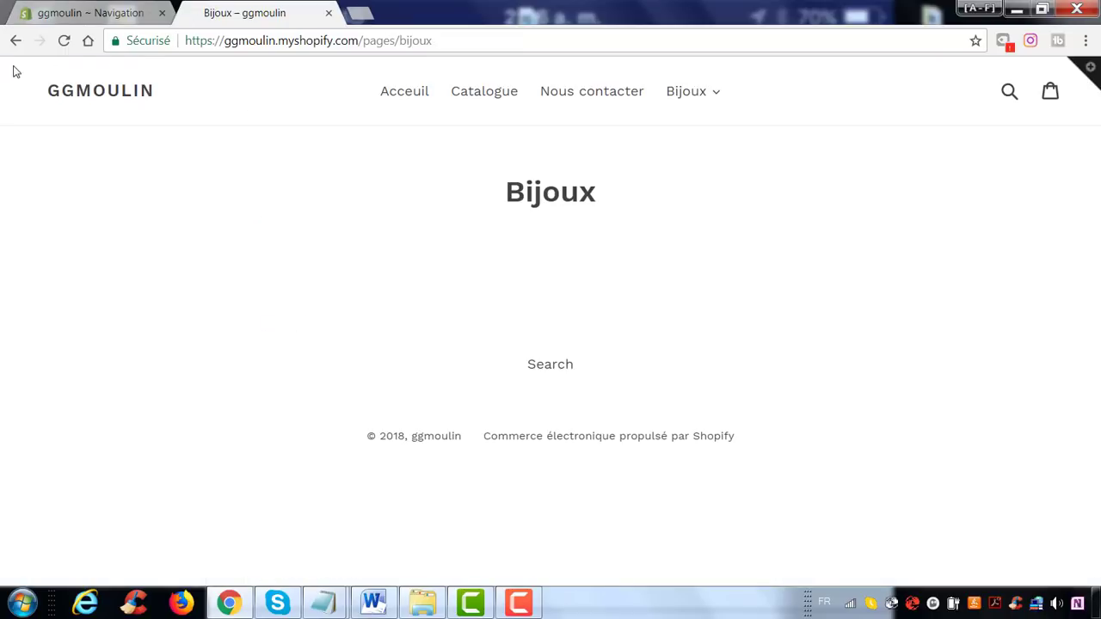
{"action": "left_click", "coordinate": [64, 40]}
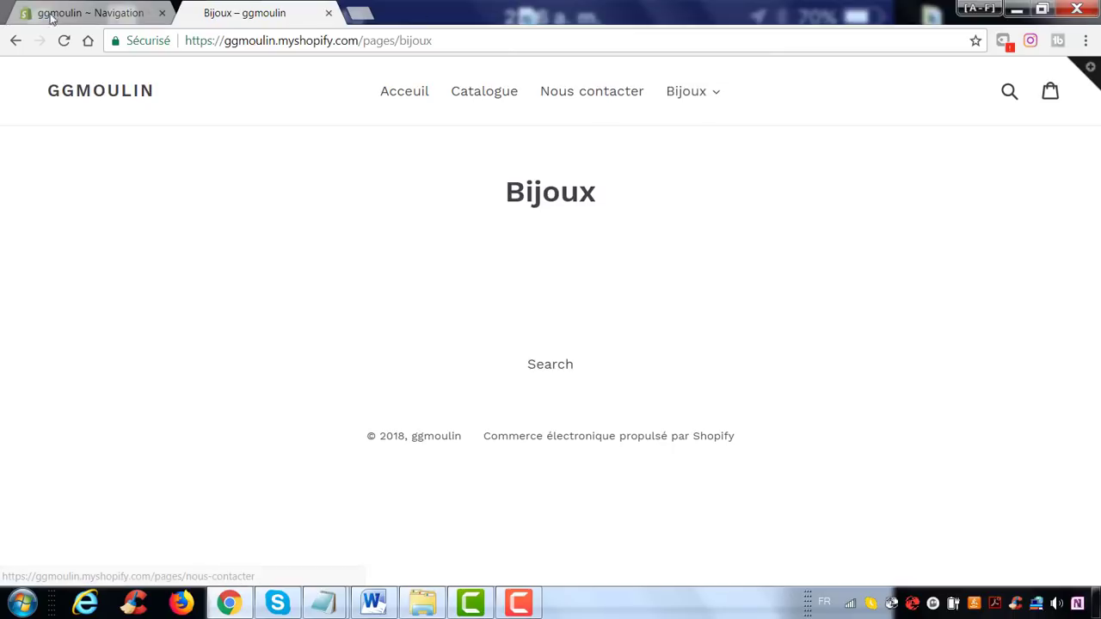
Return to the store admin and look through the list of menus and the list of existing pages.
{"action": "left_click", "coordinate": [51, 14]}
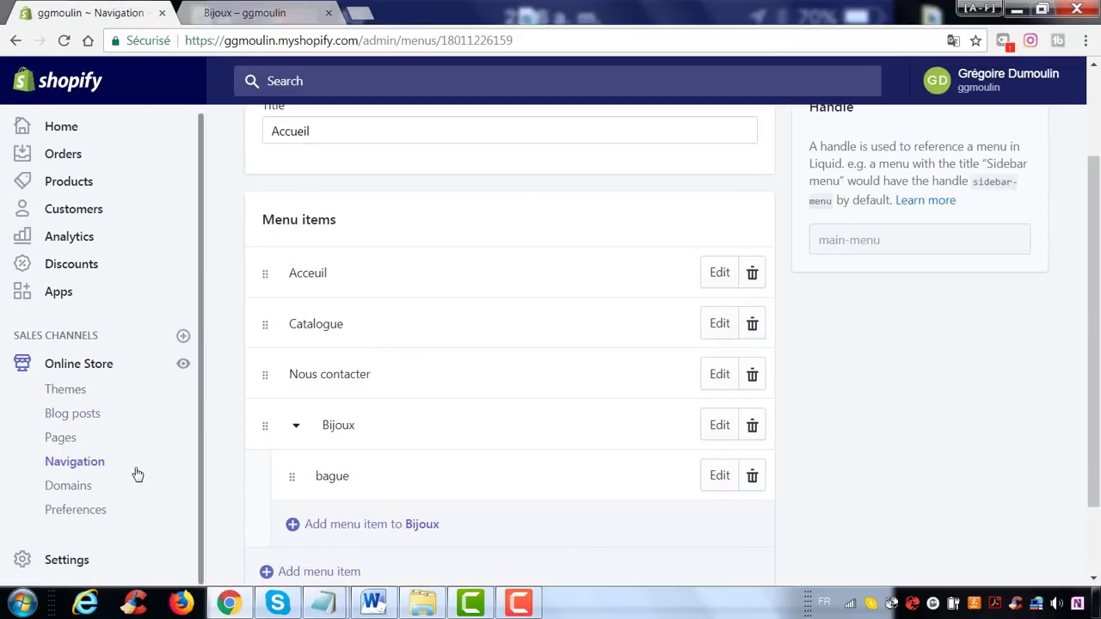
{"action": "left_click", "coordinate": [90, 469]}
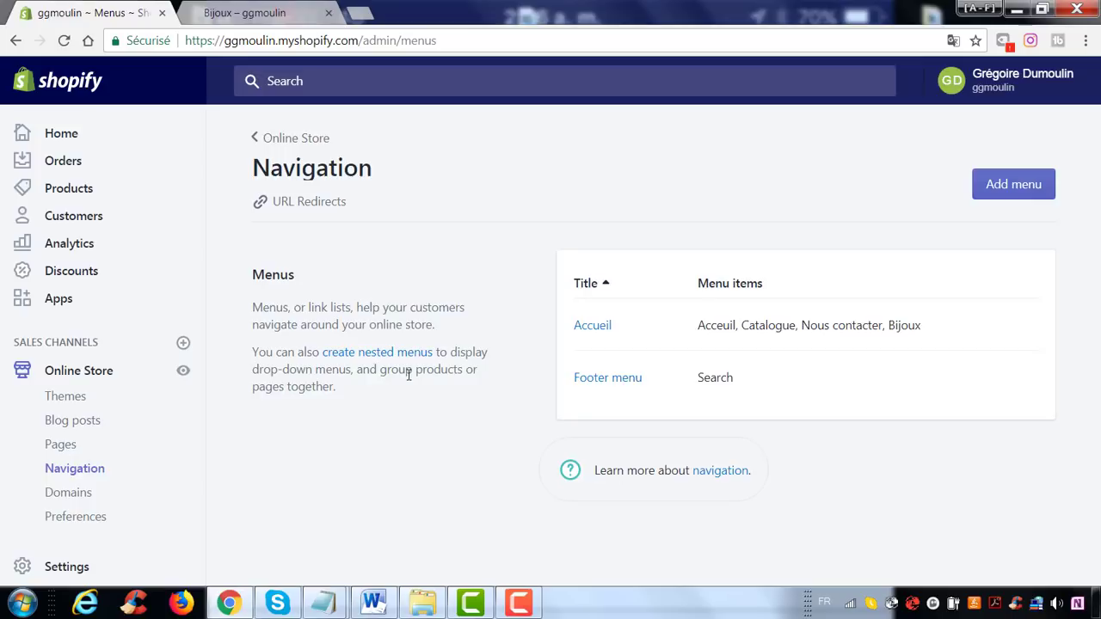
{"action": "left_click", "coordinate": [70, 457]}
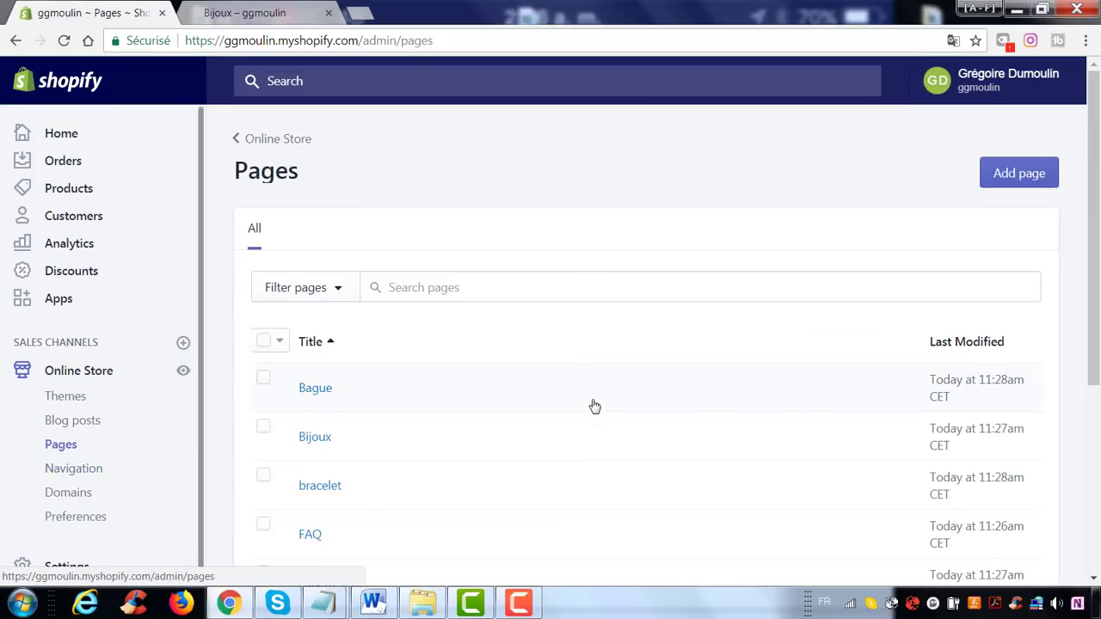
{"action": "scroll", "coordinate": [589, 403], "scroll_direction": "down", "scroll_amount": 1}
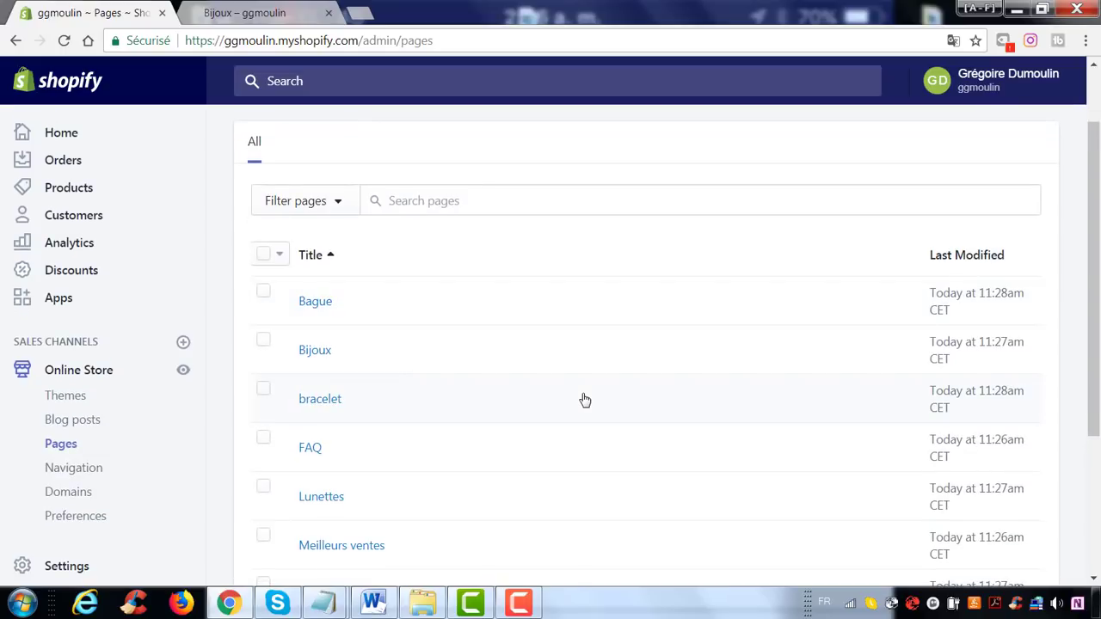
{"action": "scroll", "coordinate": [586, 401], "scroll_direction": "down", "scroll_amount": 1}
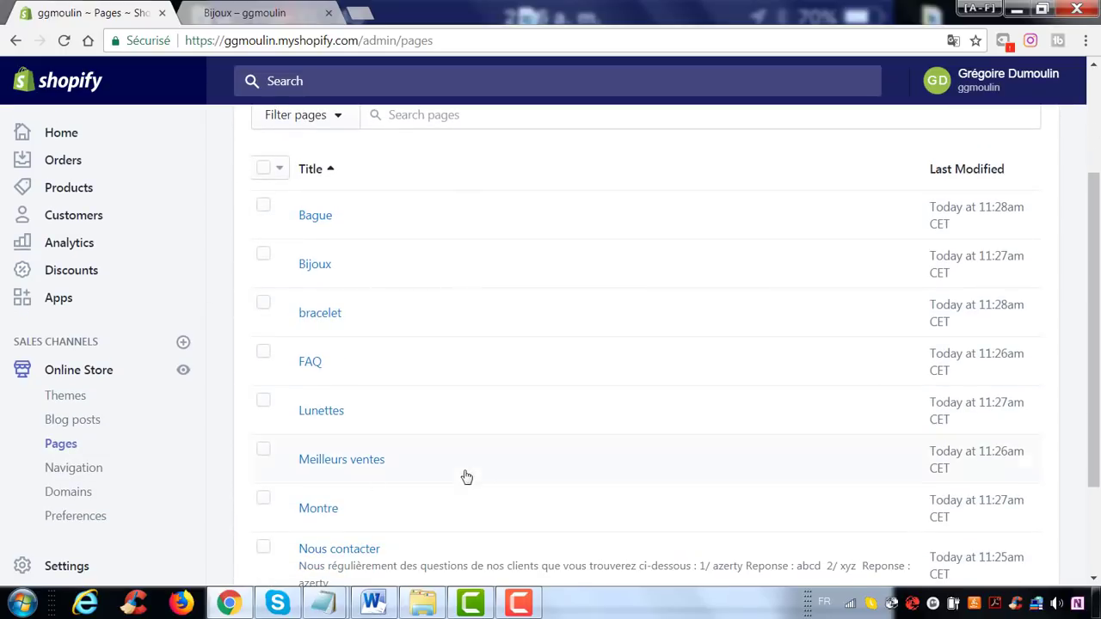
Reopen the Accueil menu from the navigation list and review its items, including the submenu under Bijoux.
{"action": "left_click", "coordinate": [79, 473]}
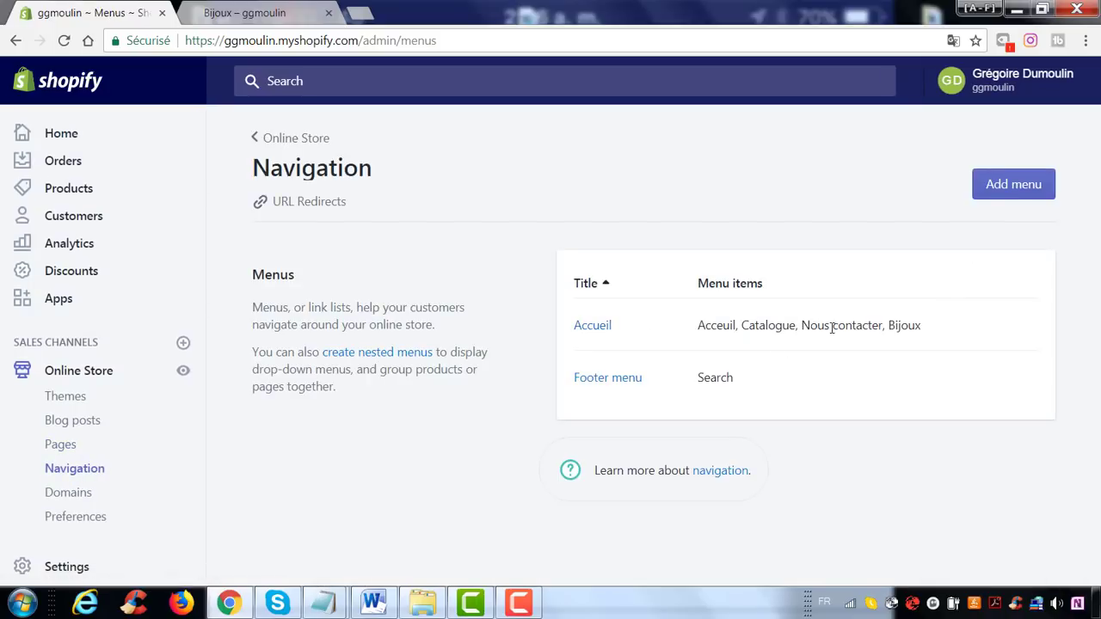
{"action": "left_click", "coordinate": [601, 332]}
{"action": "scroll", "coordinate": [378, 365], "scroll_direction": "down", "scroll_amount": 1}
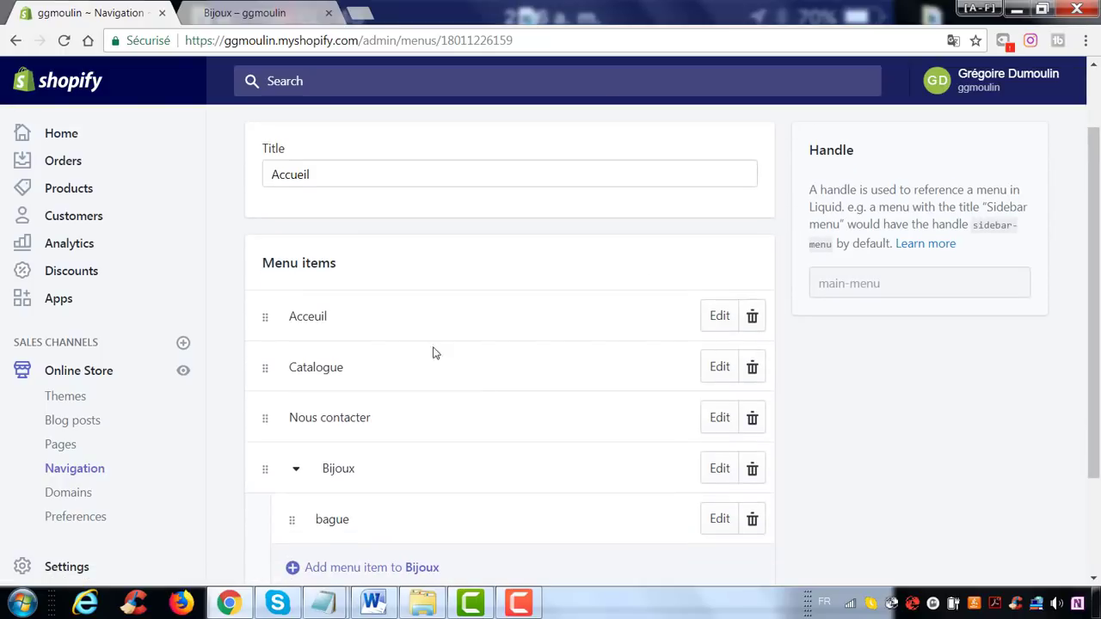
{"action": "scroll", "coordinate": [366, 393], "scroll_direction": "down", "scroll_amount": 2}
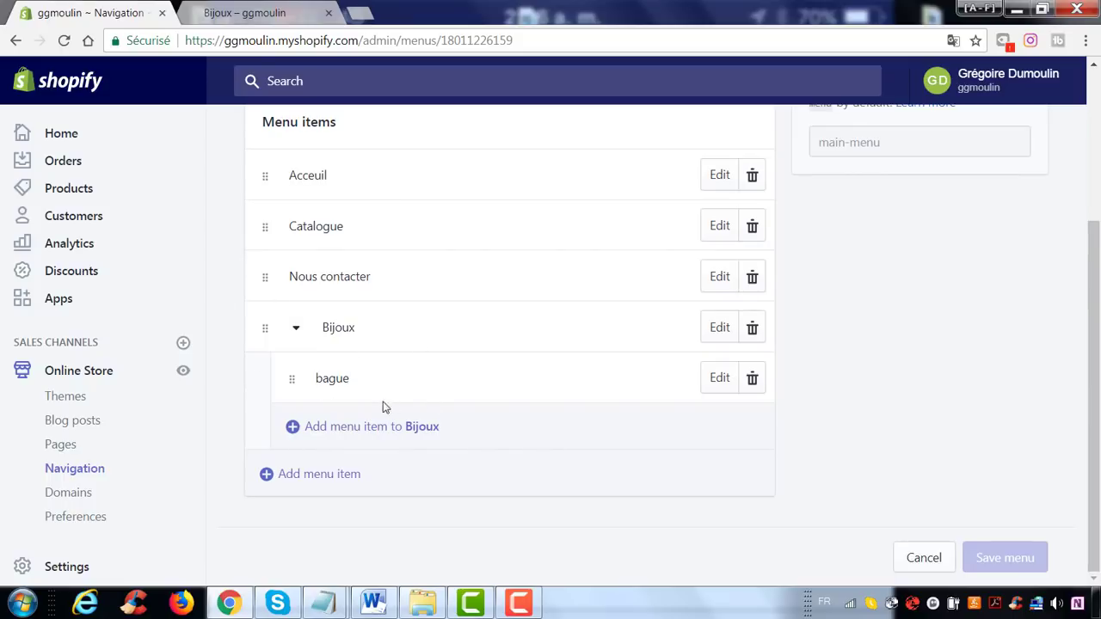
Open the store's domain settings and examine the options for buying or connecting a domain.
{"action": "left_click", "coordinate": [75, 502]}
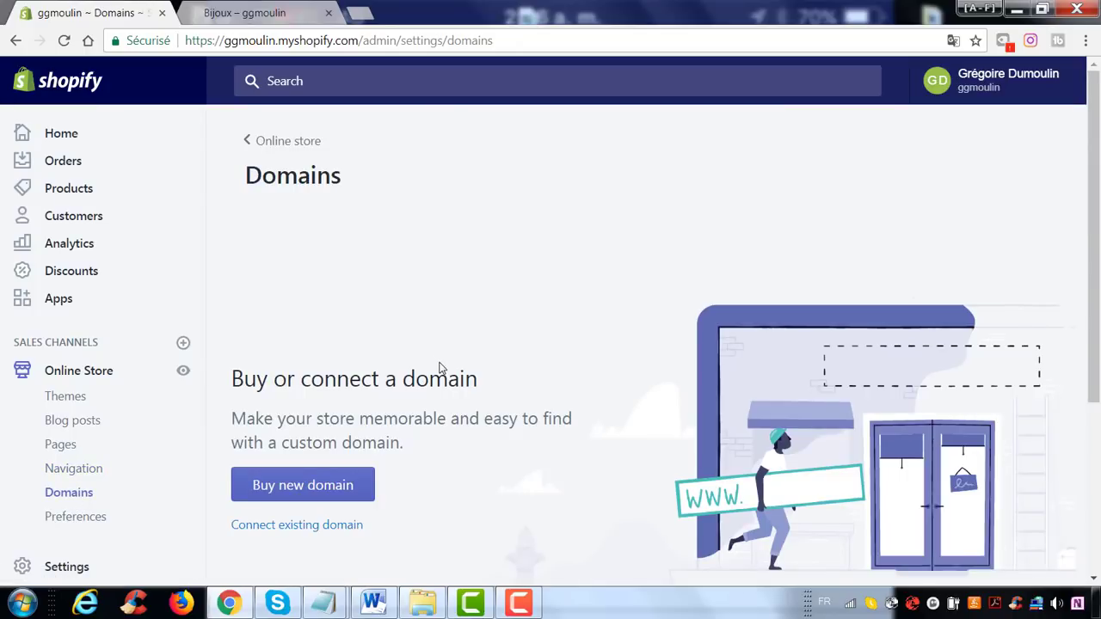
{"action": "scroll", "coordinate": [406, 349], "scroll_direction": "down", "scroll_amount": 2}
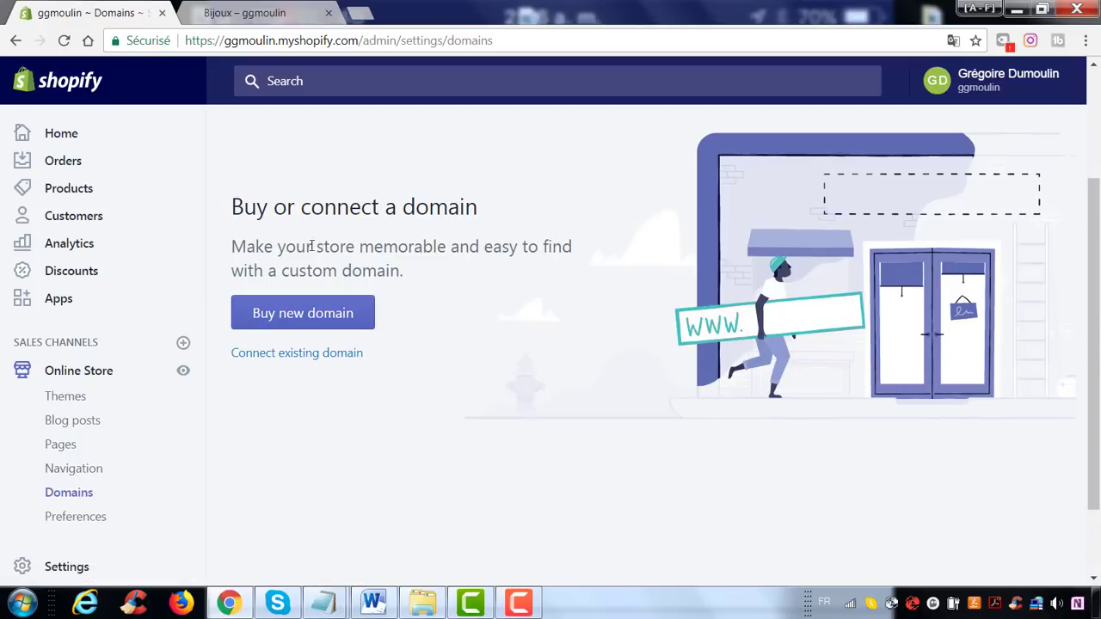
Start buying a new domain, search for axzer, and look through the offered extensions and their prices.
{"action": "left_click", "coordinate": [291, 317]}
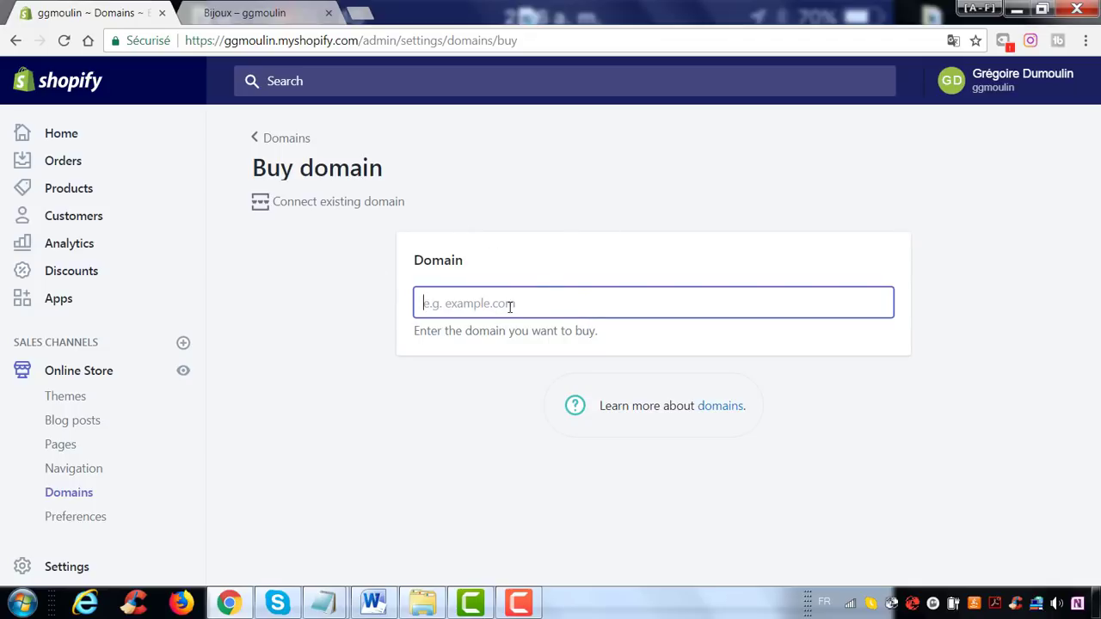
{"action": "type", "text": "a"}
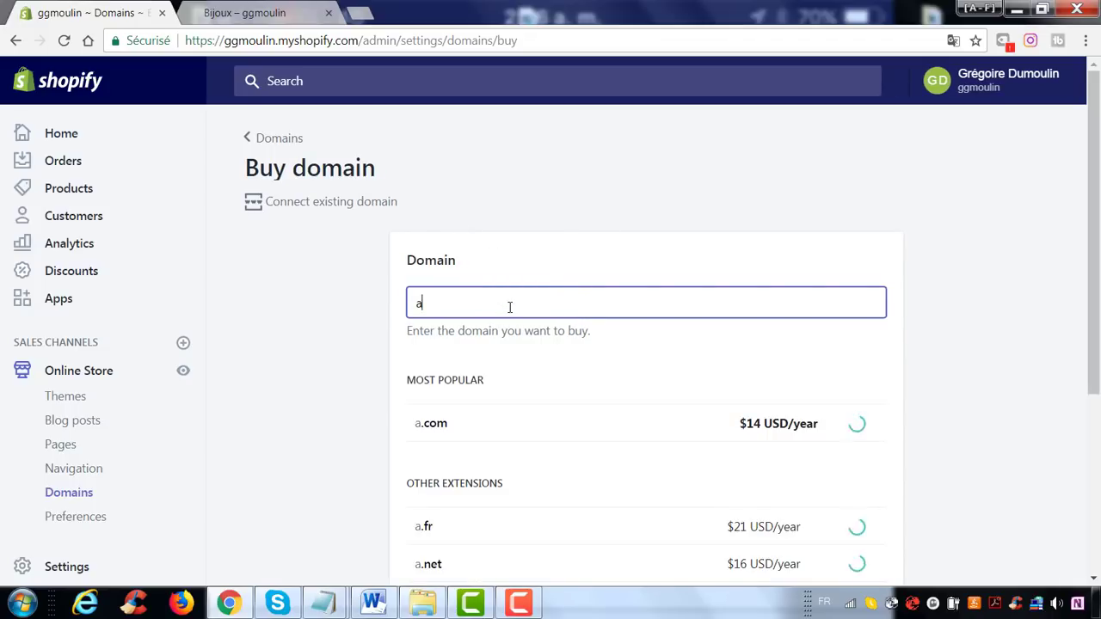
{"action": "type", "text": "xzer"}
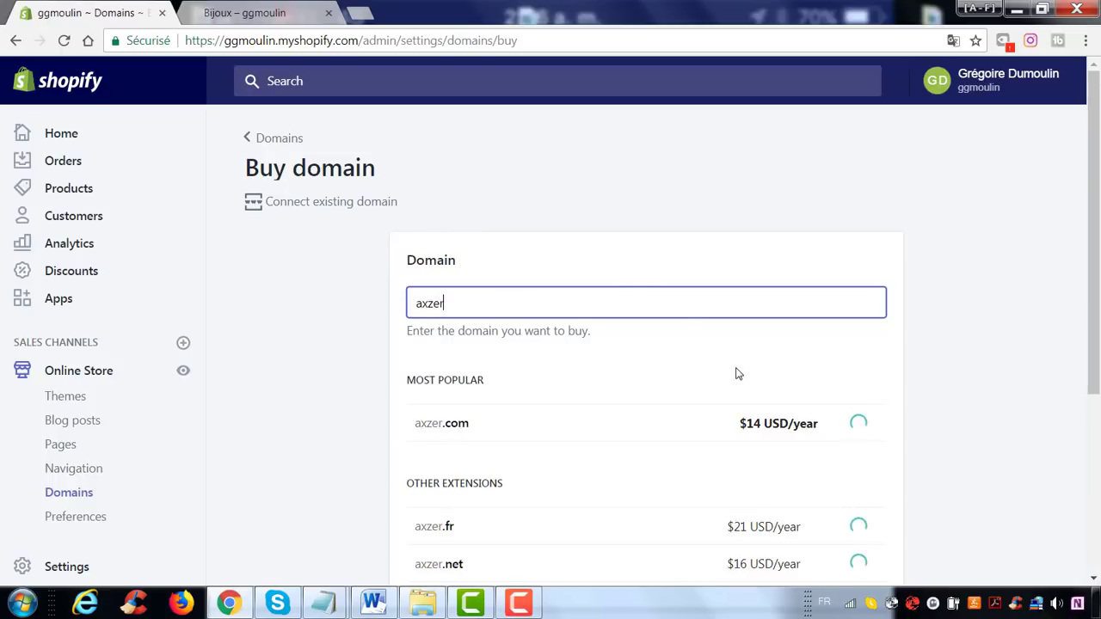
{"action": "scroll", "coordinate": [735, 373], "scroll_direction": "down", "scroll_amount": 1}
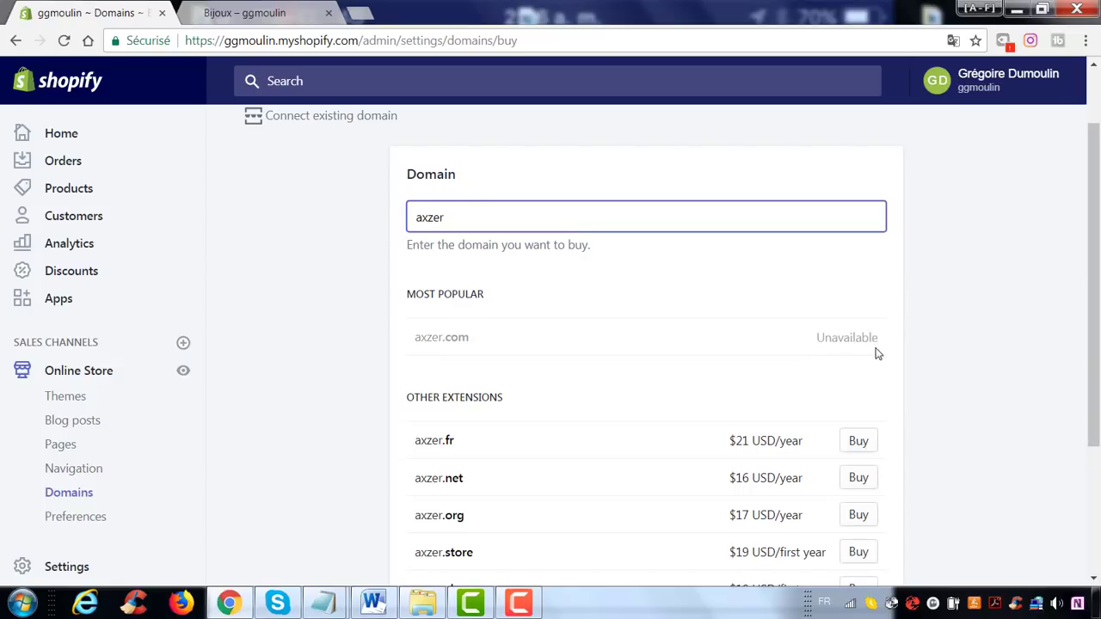
{"action": "scroll", "coordinate": [828, 308], "scroll_direction": "down", "scroll_amount": 1}
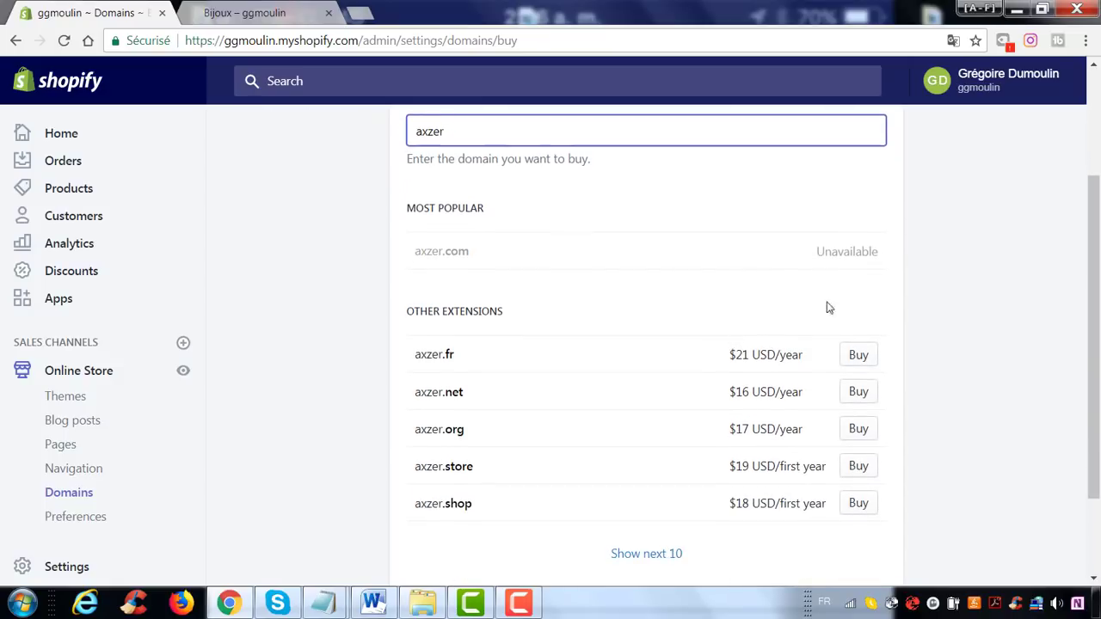
{"action": "scroll", "coordinate": [855, 253], "scroll_direction": "down", "scroll_amount": 1}
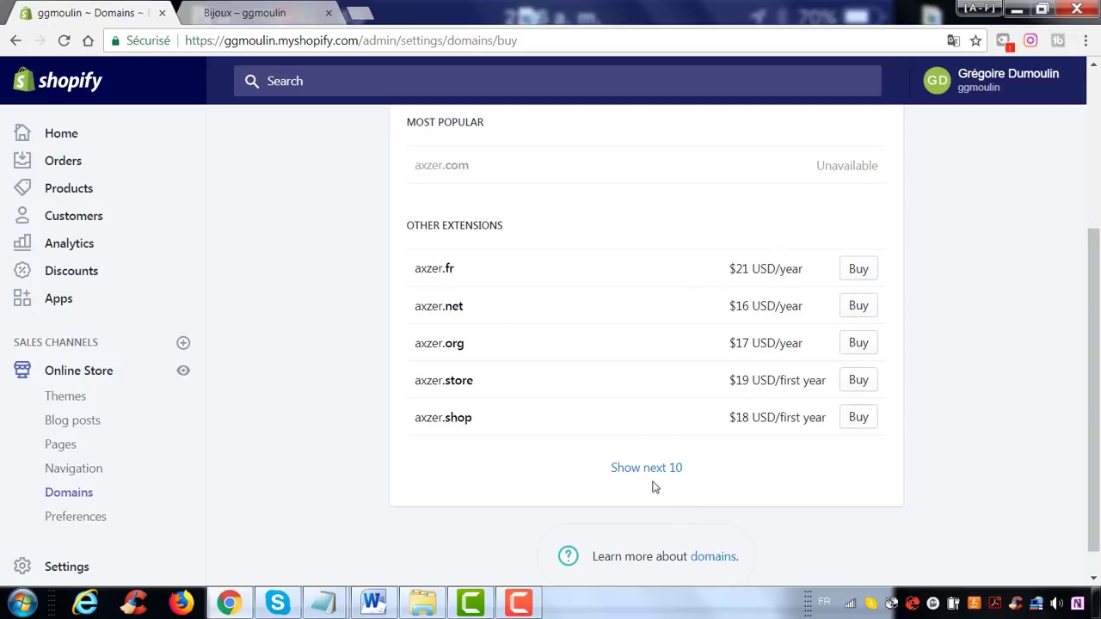
Show the next ten axzer domain extensions and compare their prices and availability with the first ones.
{"action": "left_click", "coordinate": [616, 472]}
{"action": "scroll", "coordinate": [513, 430], "scroll_direction": "down", "scroll_amount": 1}
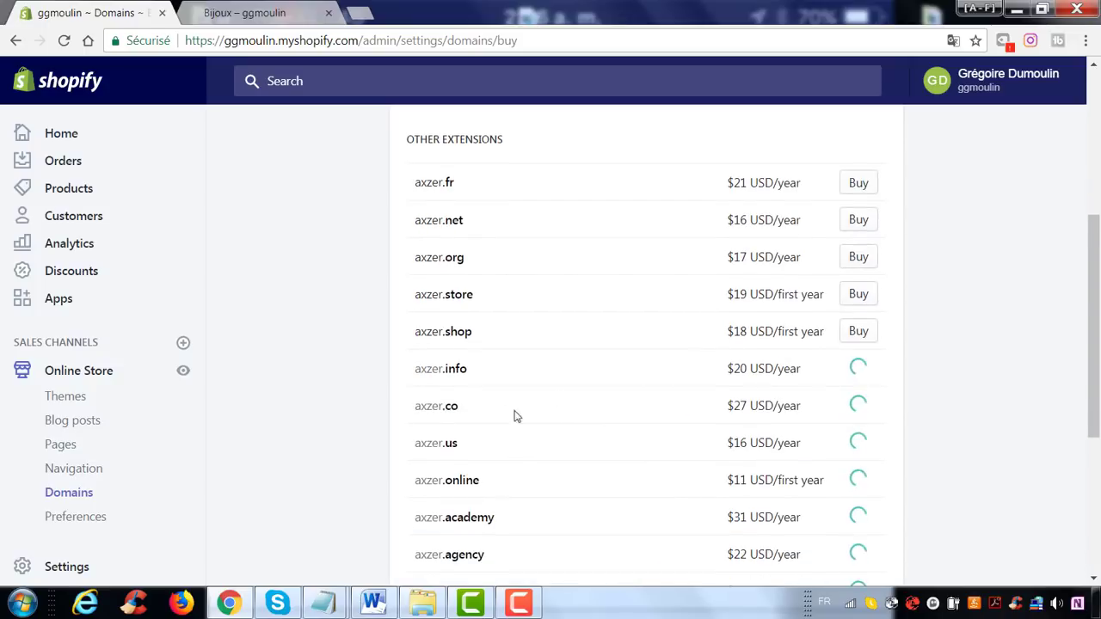
{"action": "scroll", "coordinate": [467, 422], "scroll_direction": "down", "scroll_amount": 2}
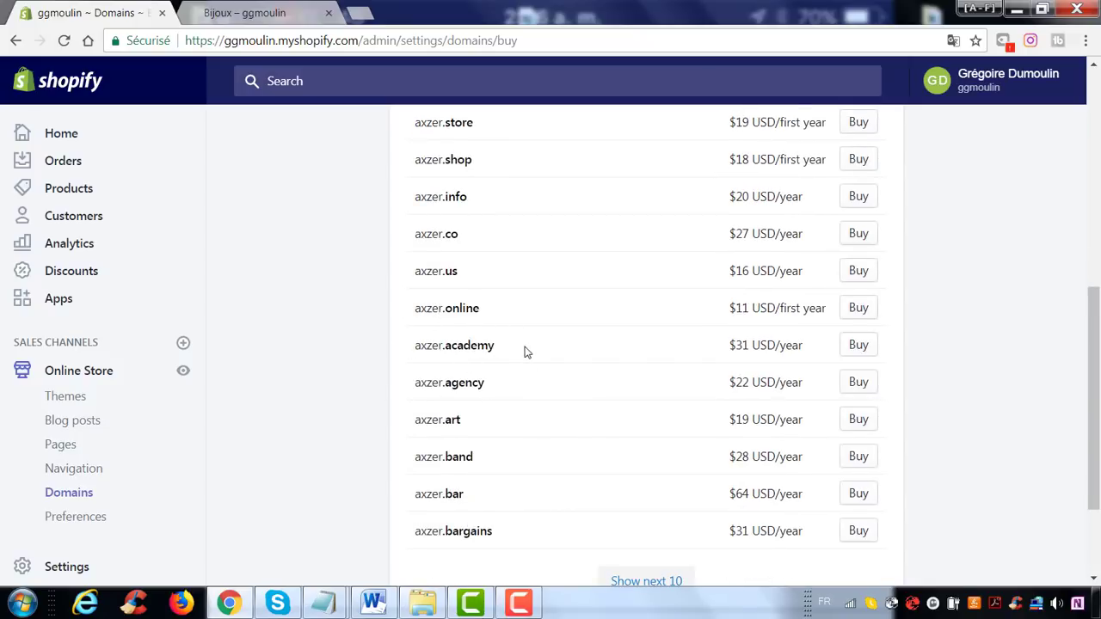
{"action": "scroll", "coordinate": [524, 352], "scroll_direction": "up", "scroll_amount": 1}
{"action": "scroll", "coordinate": [526, 351], "scroll_direction": "up", "scroll_amount": 5}
{"action": "scroll", "coordinate": [515, 395], "scroll_direction": "down", "scroll_amount": 1}
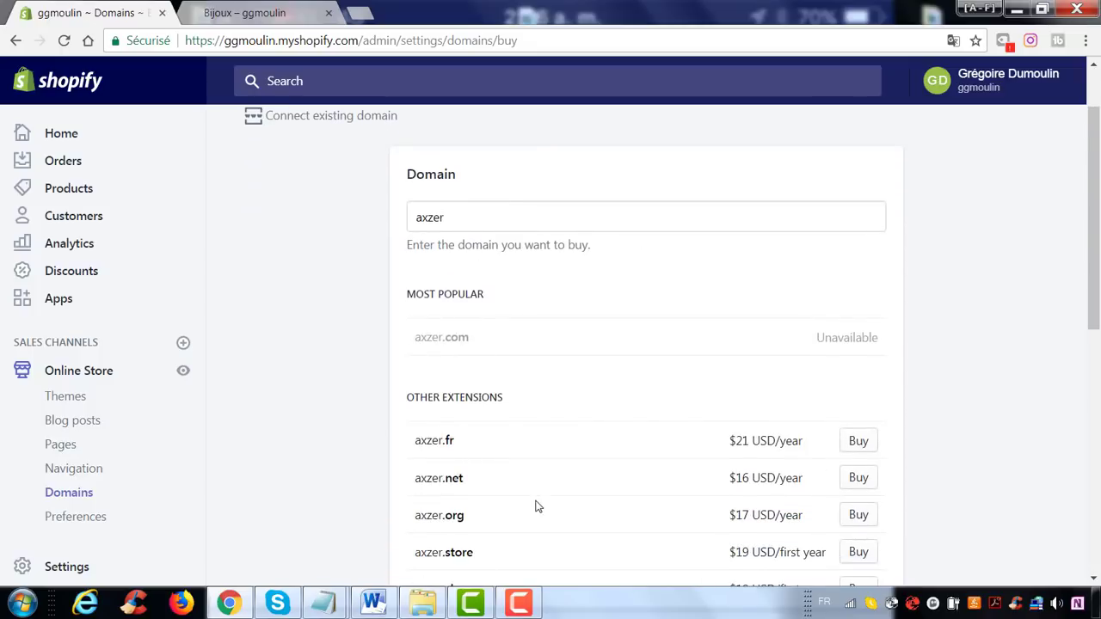
{"action": "scroll", "coordinate": [534, 499], "scroll_direction": "down", "scroll_amount": 6}
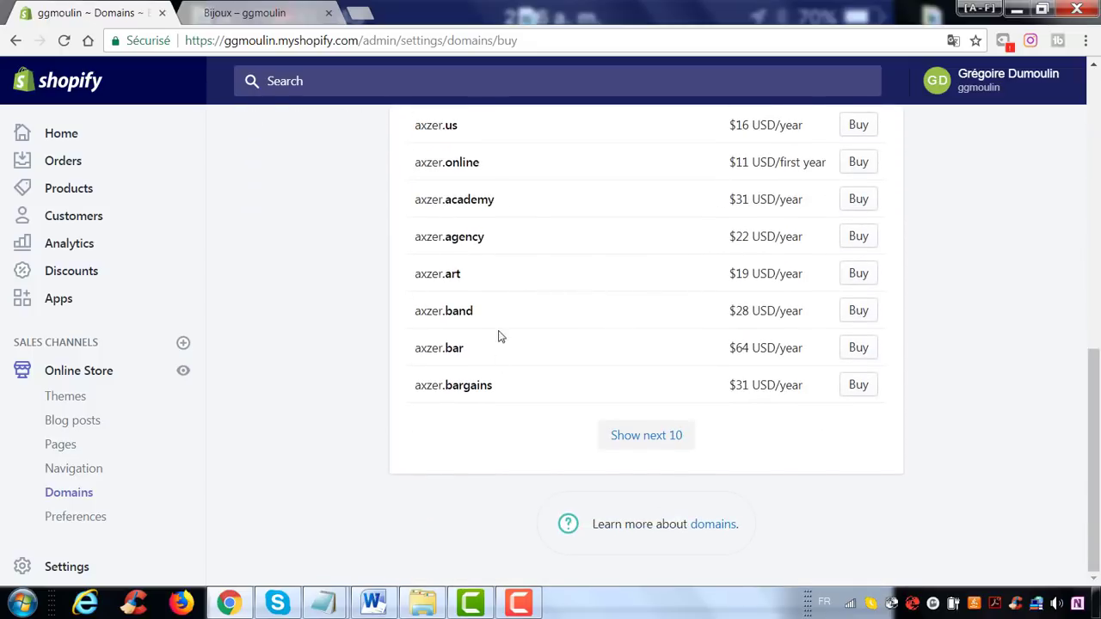
Load several more batches of axzer extensions, look through their prices, and open the form for connecting an existing domain.
{"action": "left_click", "coordinate": [659, 439]}
{"action": "left_click", "coordinate": [659, 439]}
{"action": "left_click", "coordinate": [659, 438]}
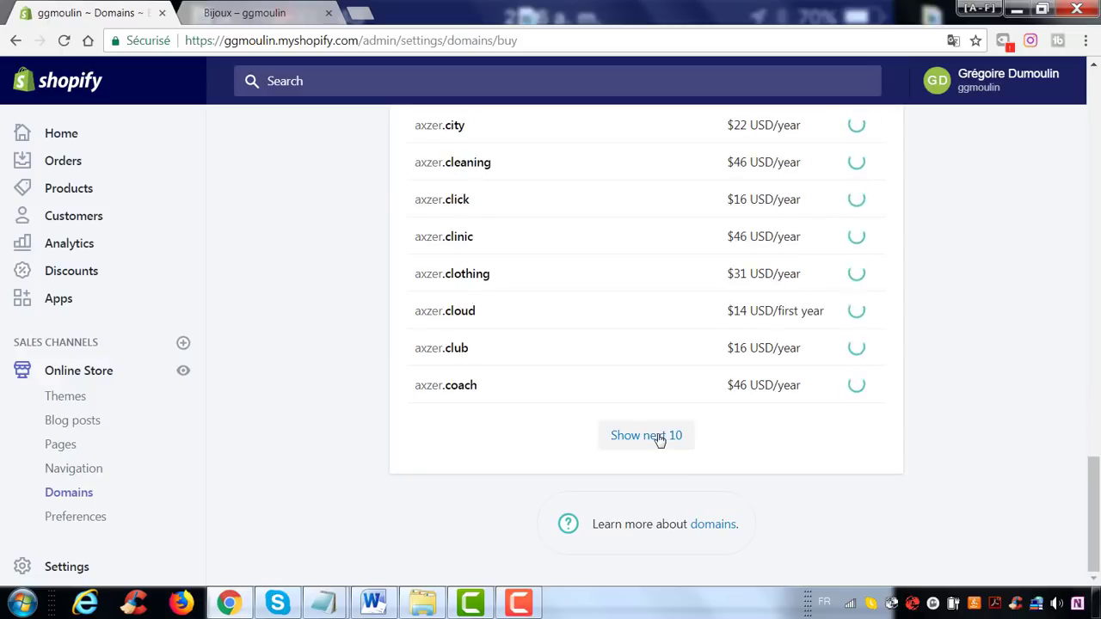
{"action": "left_click", "coordinate": [659, 437]}
{"action": "left_click", "coordinate": [659, 437]}
{"action": "scroll", "coordinate": [518, 374], "scroll_direction": "up", "scroll_amount": 18}
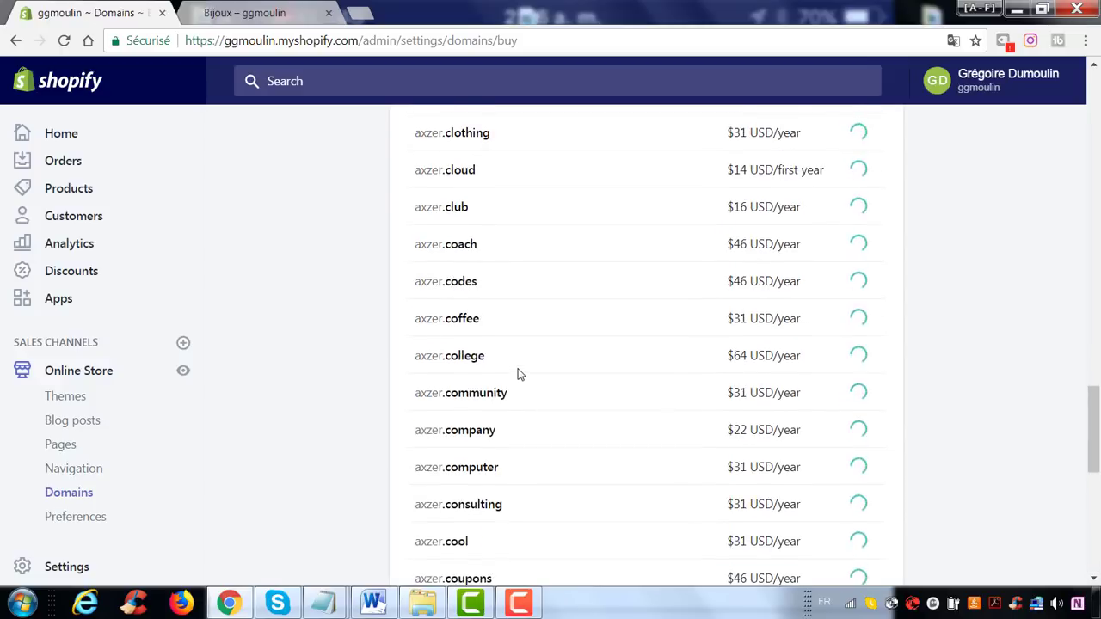
{"action": "scroll", "coordinate": [518, 373], "scroll_direction": "down", "scroll_amount": 11}
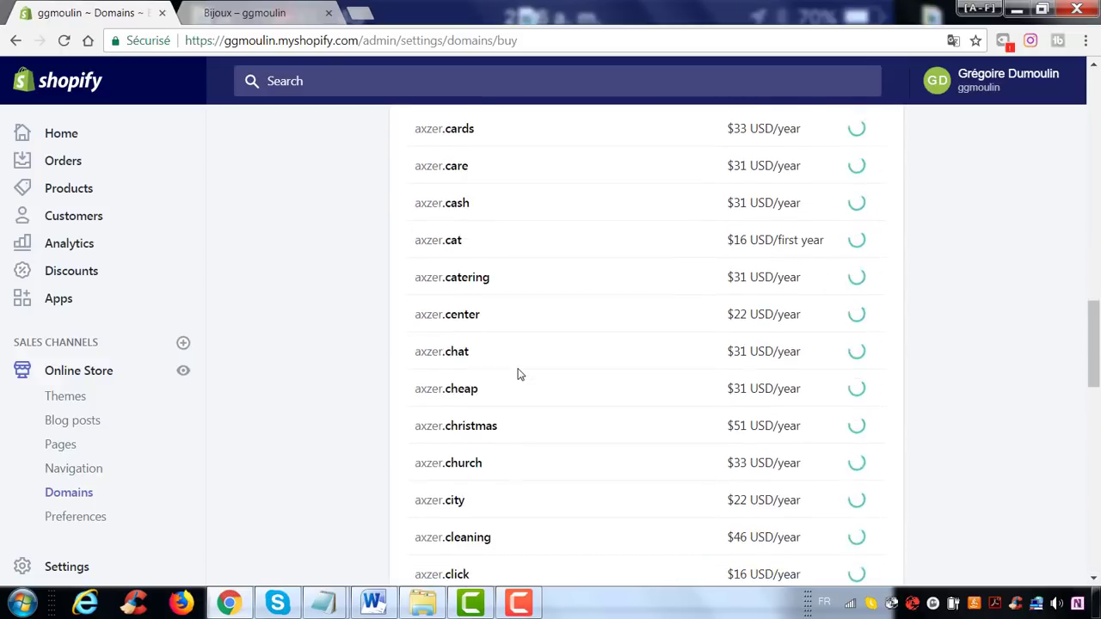
{"action": "scroll", "coordinate": [521, 413], "scroll_direction": "down", "scroll_amount": 2}
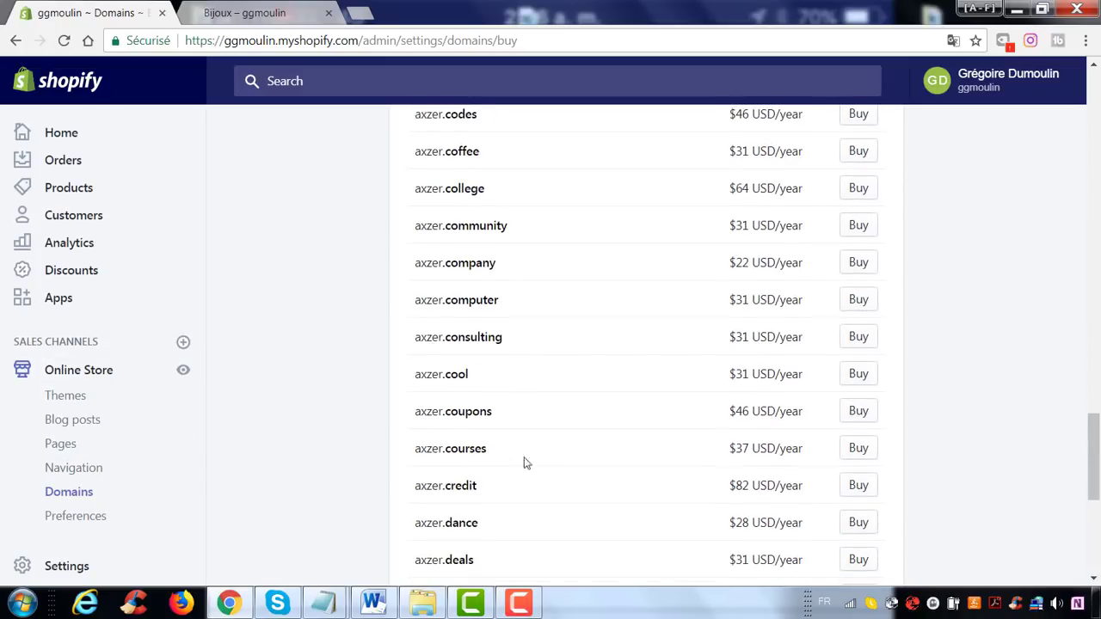
{"action": "scroll", "coordinate": [435, 461], "scroll_direction": "down", "scroll_amount": 3}
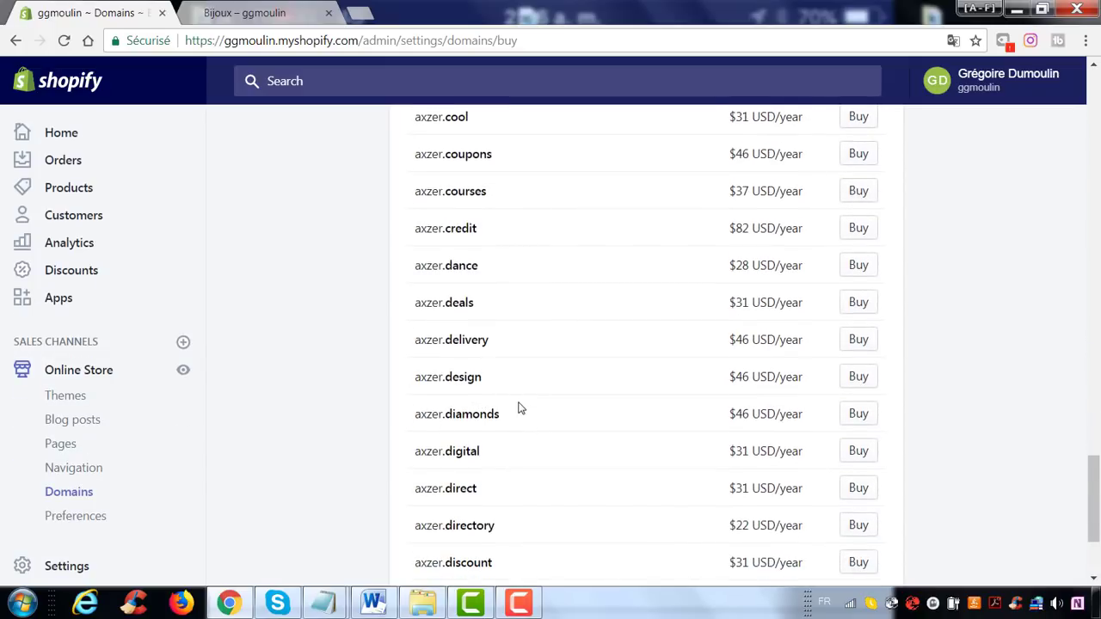
{"action": "scroll", "coordinate": [523, 398], "scroll_direction": "up", "scroll_amount": 20}
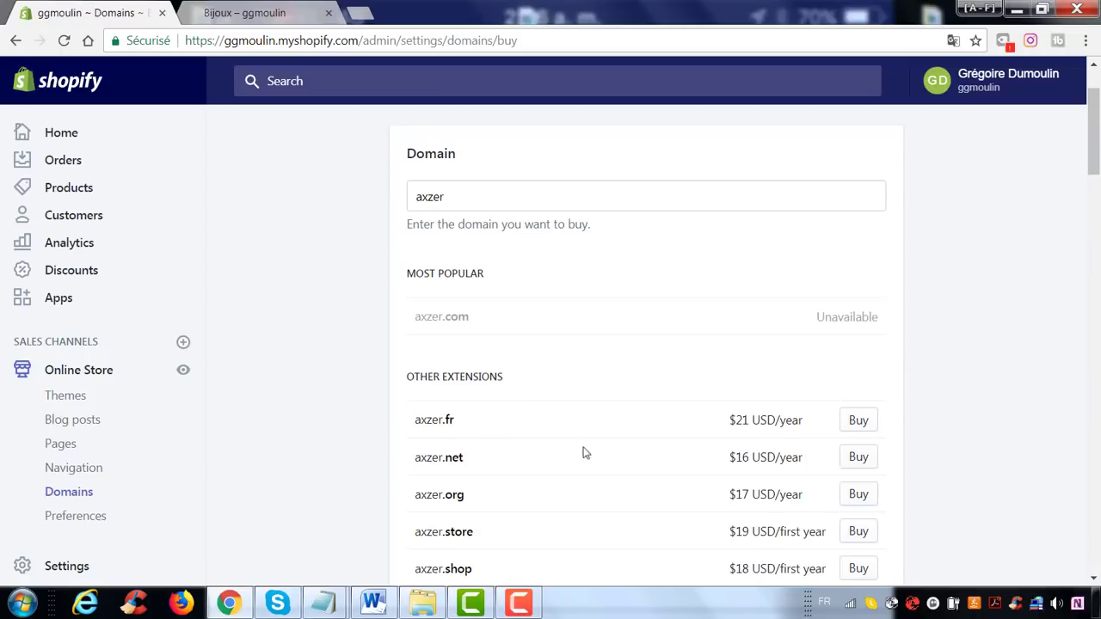
{"action": "scroll", "coordinate": [524, 433], "scroll_direction": "up", "scroll_amount": 2}
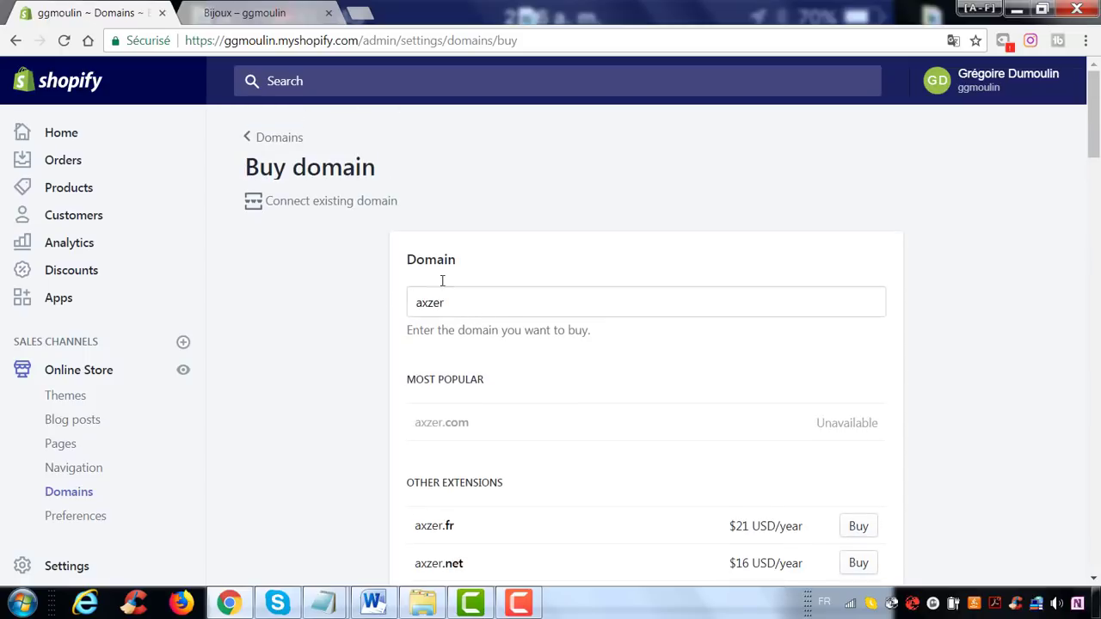
{"action": "left_click", "coordinate": [312, 207]}
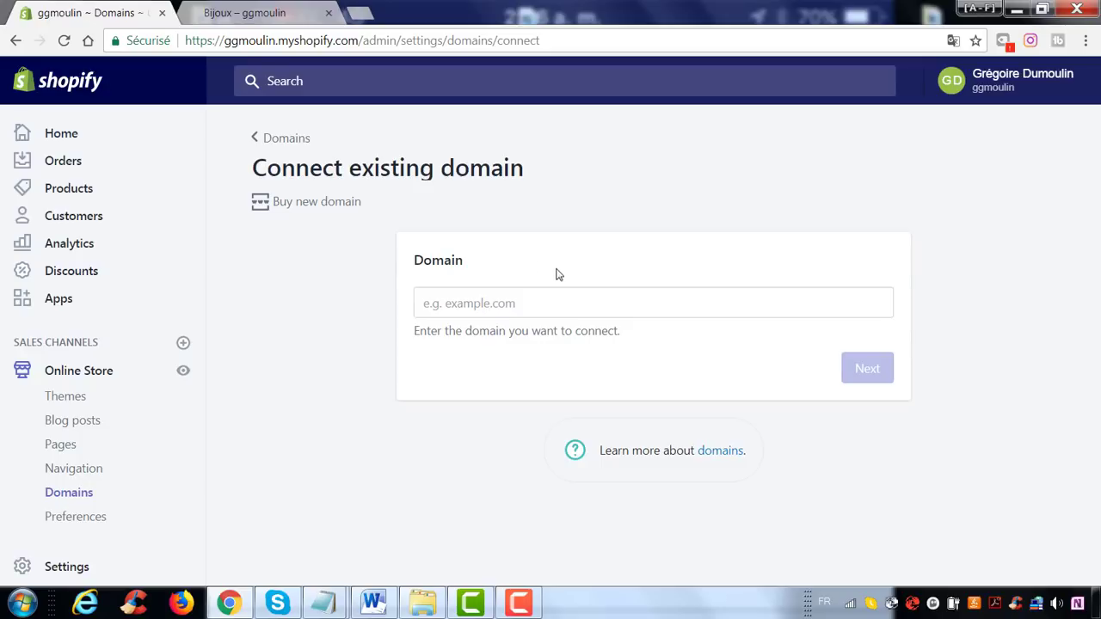
Open the online store preferences and examine the homepage title and meta description fields.
{"action": "left_click", "coordinate": [75, 517]}
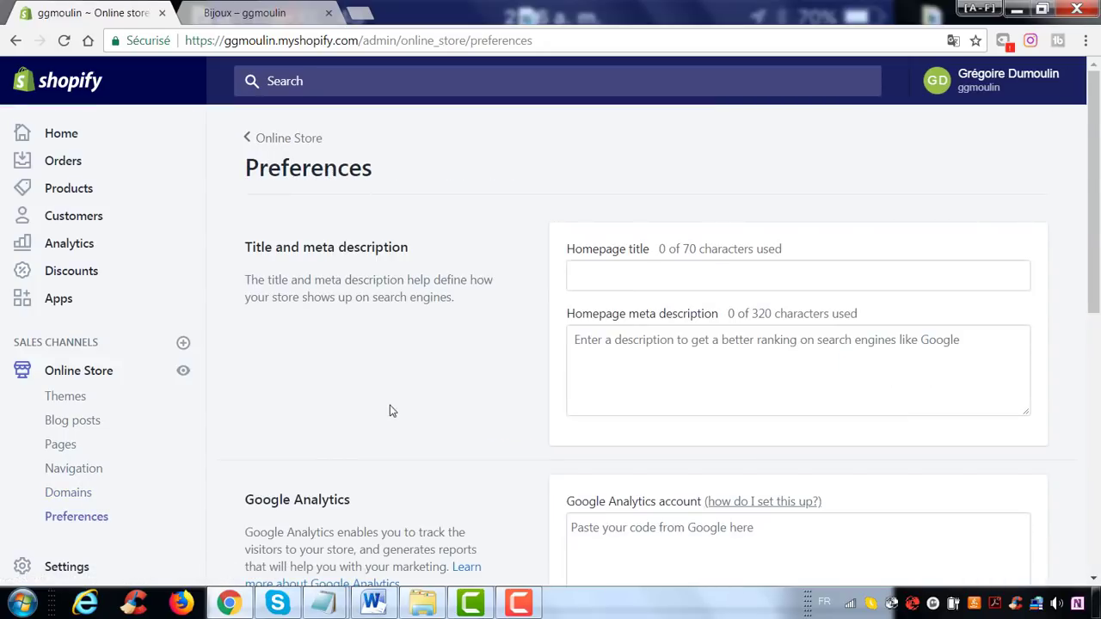
{"action": "left_click_drag", "start_coordinate": [558, 250], "coordinate": [664, 253]}
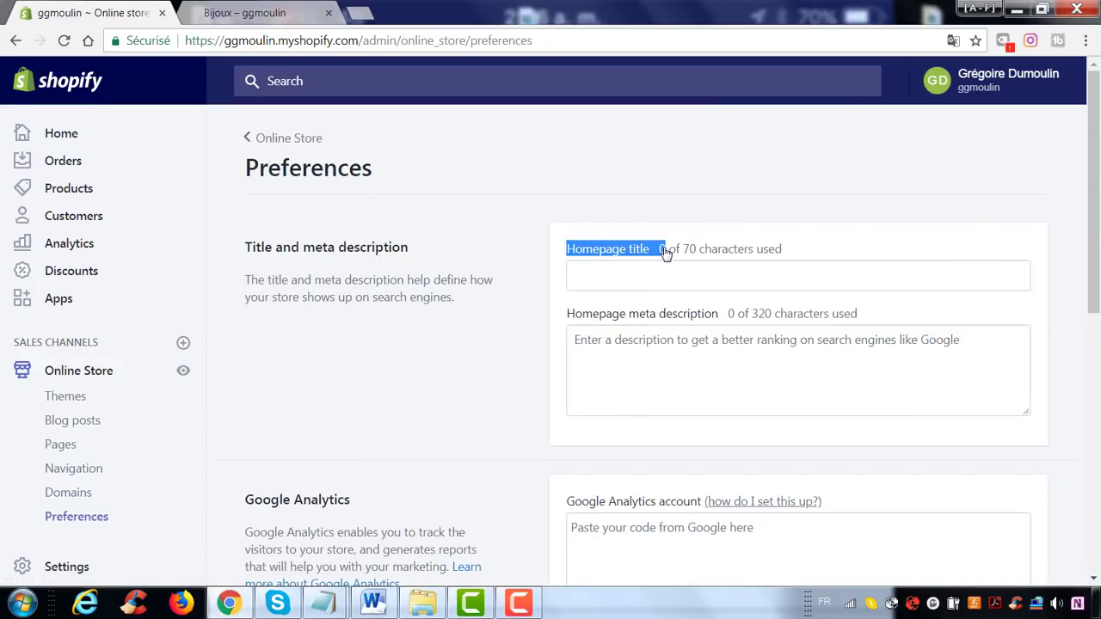
{"action": "left_click", "coordinate": [632, 277]}
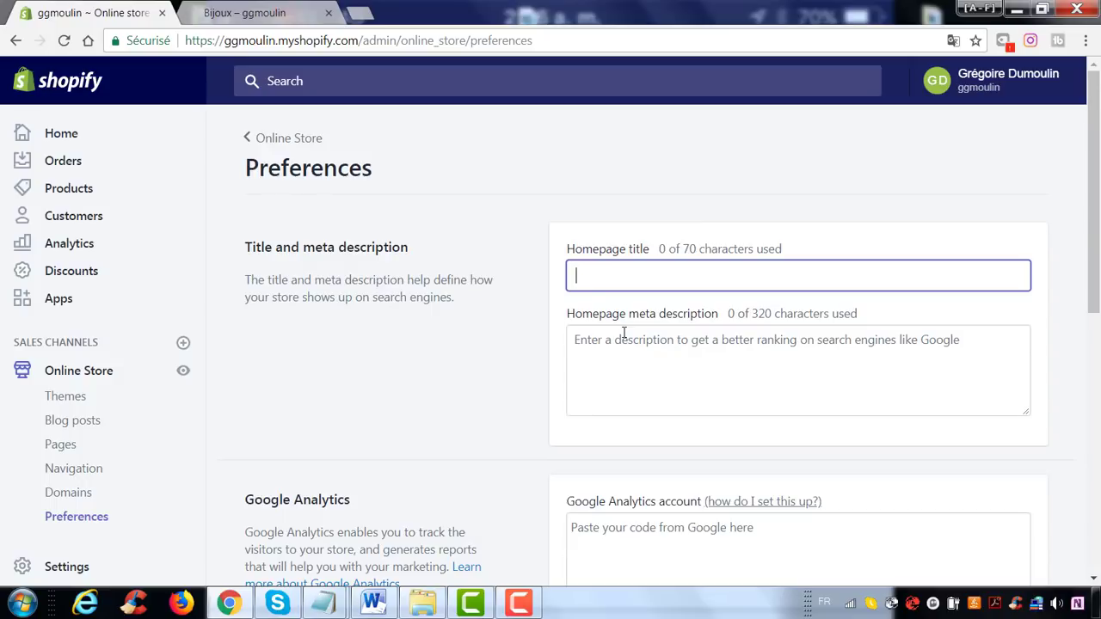
{"action": "scroll", "coordinate": [629, 327], "scroll_direction": "down", "scroll_amount": 1}
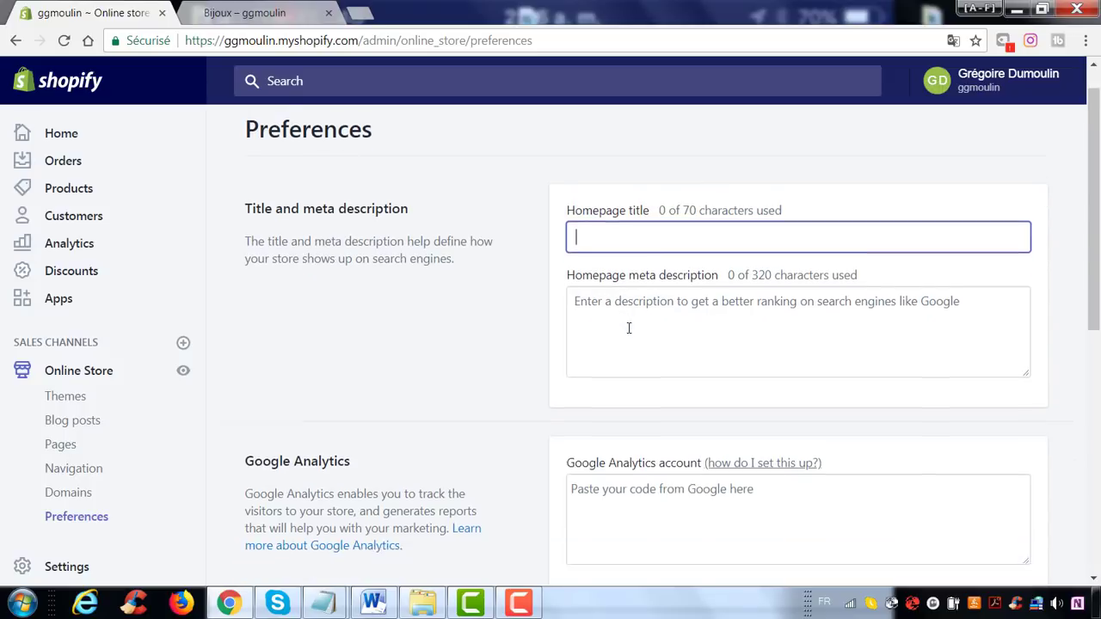
Examine the Google Analytics account and Facebook Pixel ID settings in the preferences.
{"action": "scroll", "coordinate": [629, 328], "scroll_direction": "down", "scroll_amount": 3}
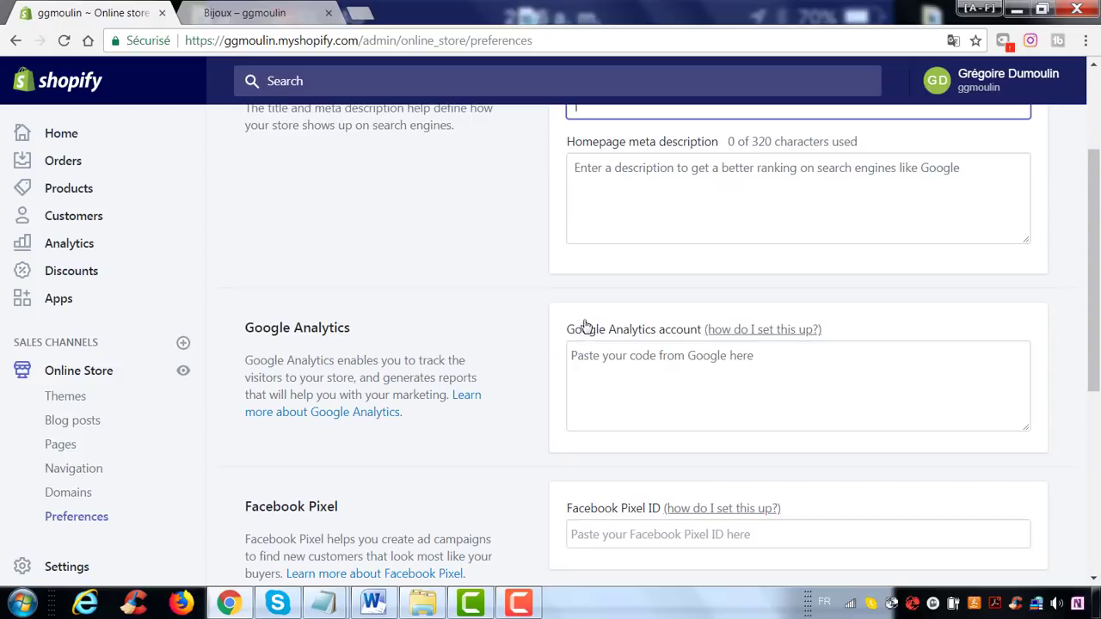
{"action": "scroll", "coordinate": [543, 362], "scroll_direction": "down", "scroll_amount": 1}
{"action": "scroll", "coordinate": [544, 362], "scroll_direction": "down", "scroll_amount": 3}
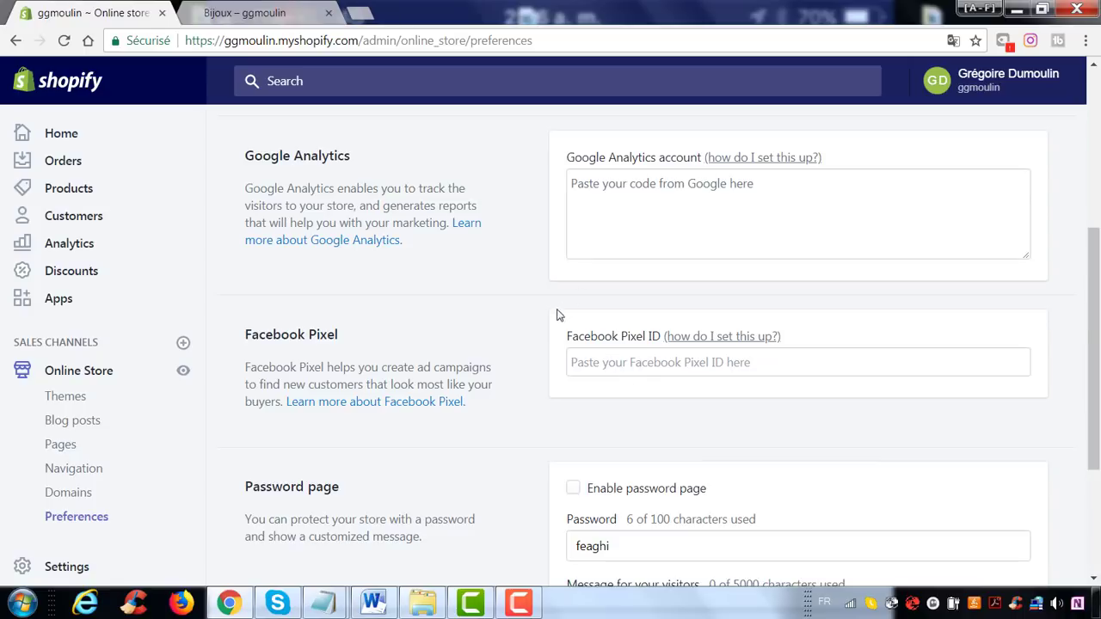
{"action": "left_click", "coordinate": [621, 362]}
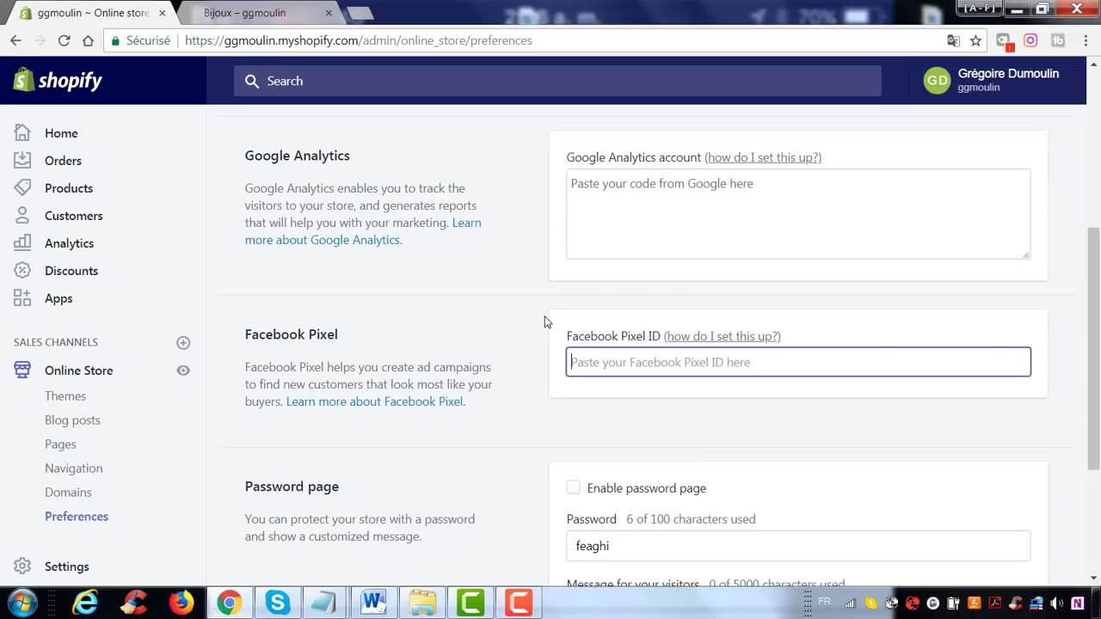
{"action": "scroll", "coordinate": [561, 354], "scroll_direction": "down", "scroll_amount": 1}
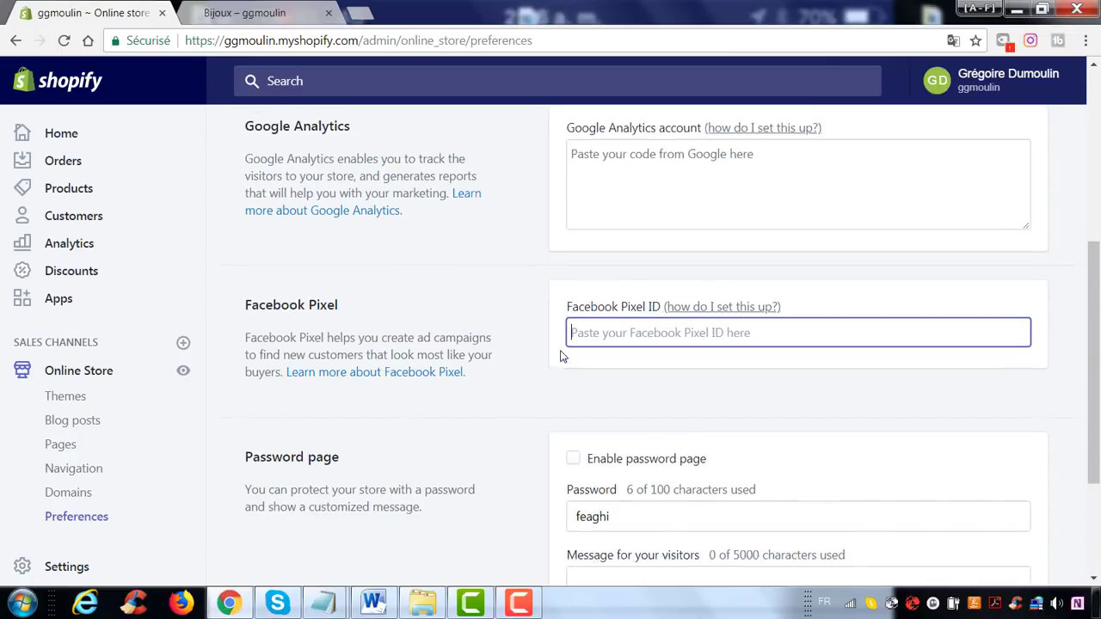
Try the password page option on and off again, and examine its password and visitor message fields.
{"action": "scroll", "coordinate": [561, 355], "scroll_direction": "down", "scroll_amount": 2}
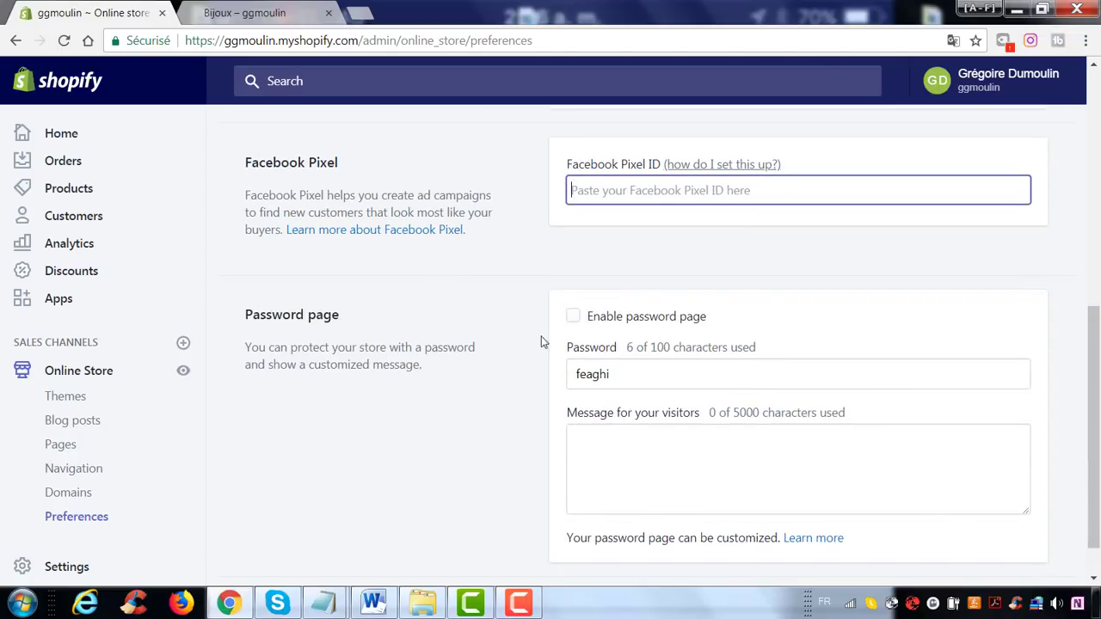
{"action": "left_click", "coordinate": [575, 318]}
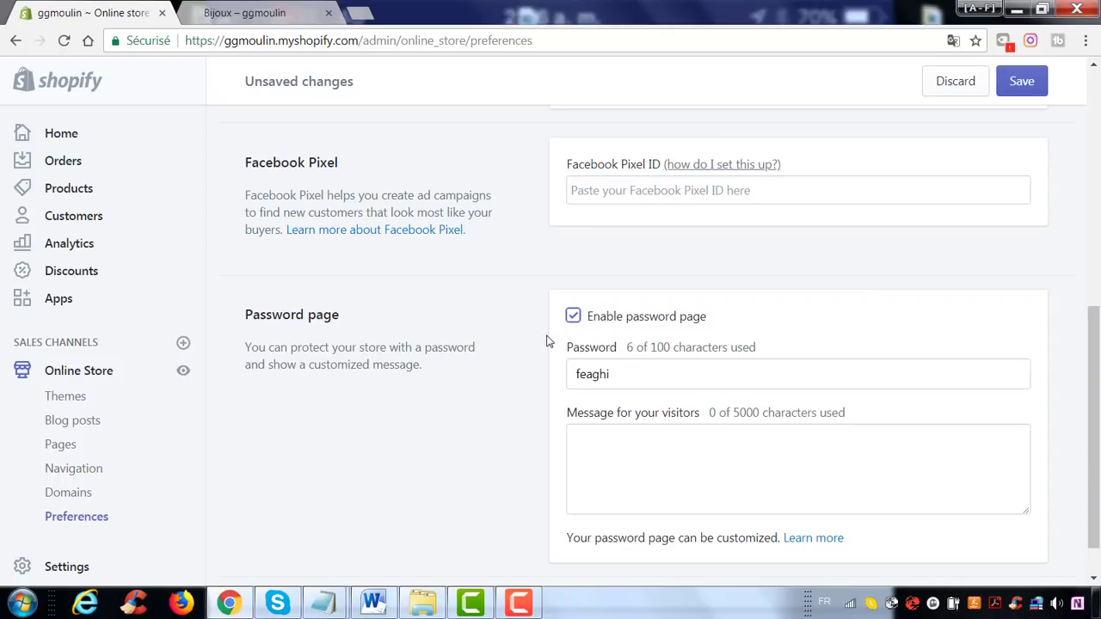
{"action": "left_click", "coordinate": [574, 318]}
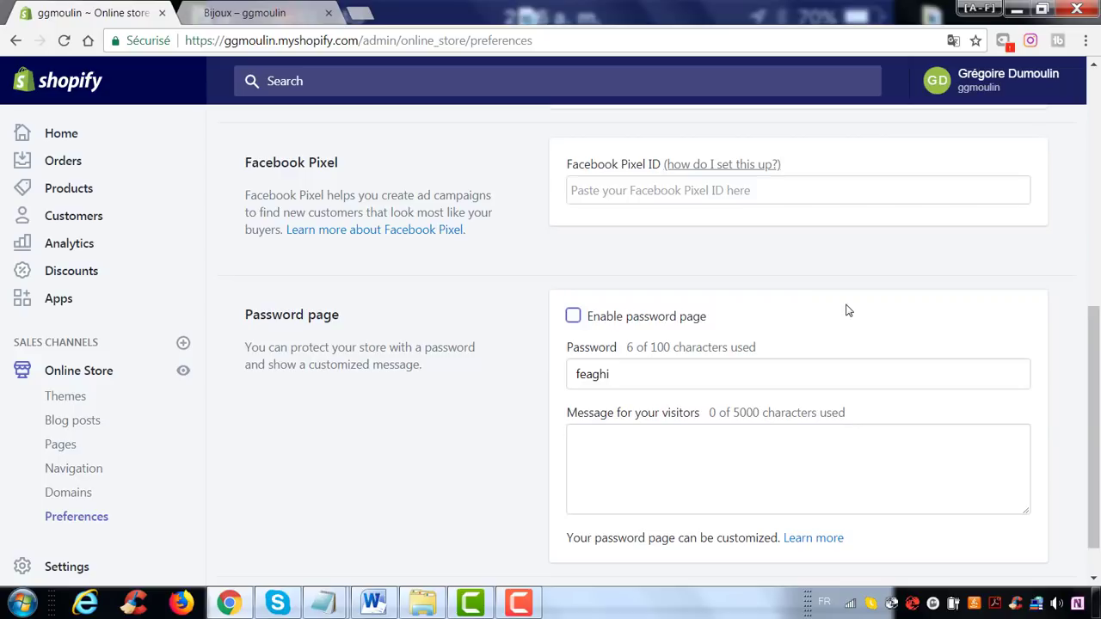
{"action": "left_click", "coordinate": [621, 384]}
{"action": "double_click", "coordinate": [588, 379]}
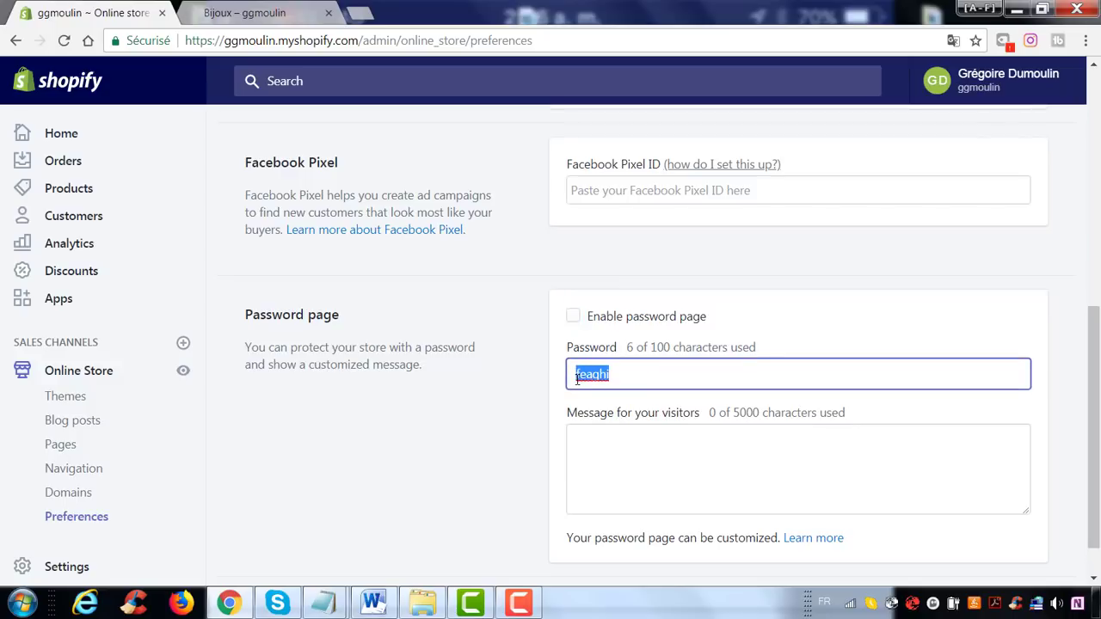
{"action": "left_click", "coordinate": [506, 361]}
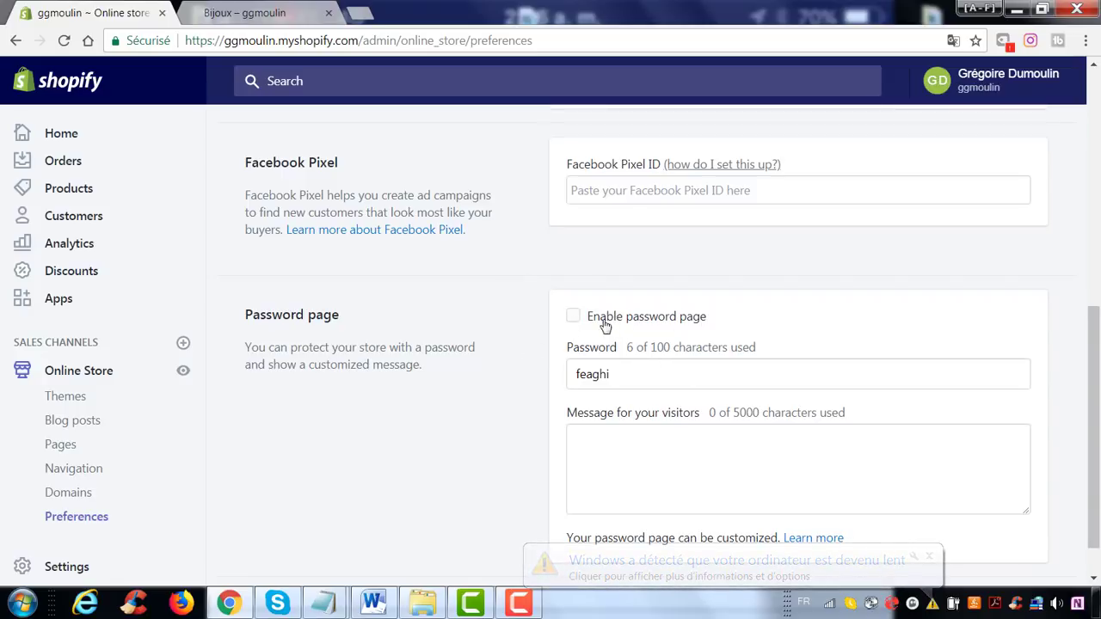
{"action": "scroll", "coordinate": [878, 428], "scroll_direction": "down", "scroll_amount": 1}
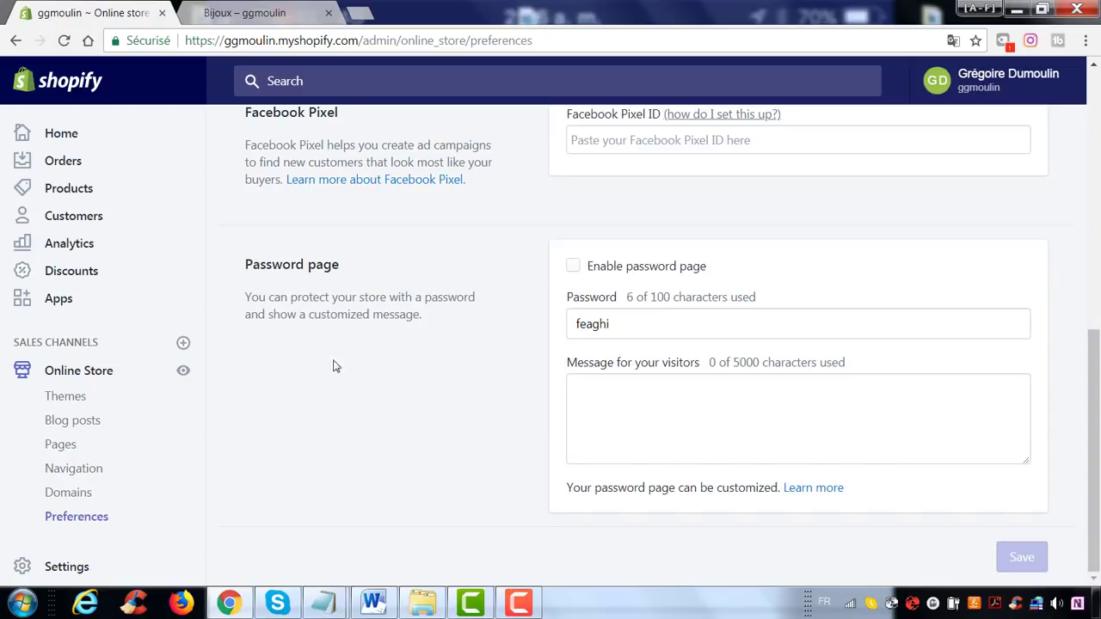
Go to the store's themes and look at the preview of the current Debut theme.
{"action": "left_click", "coordinate": [96, 480]}
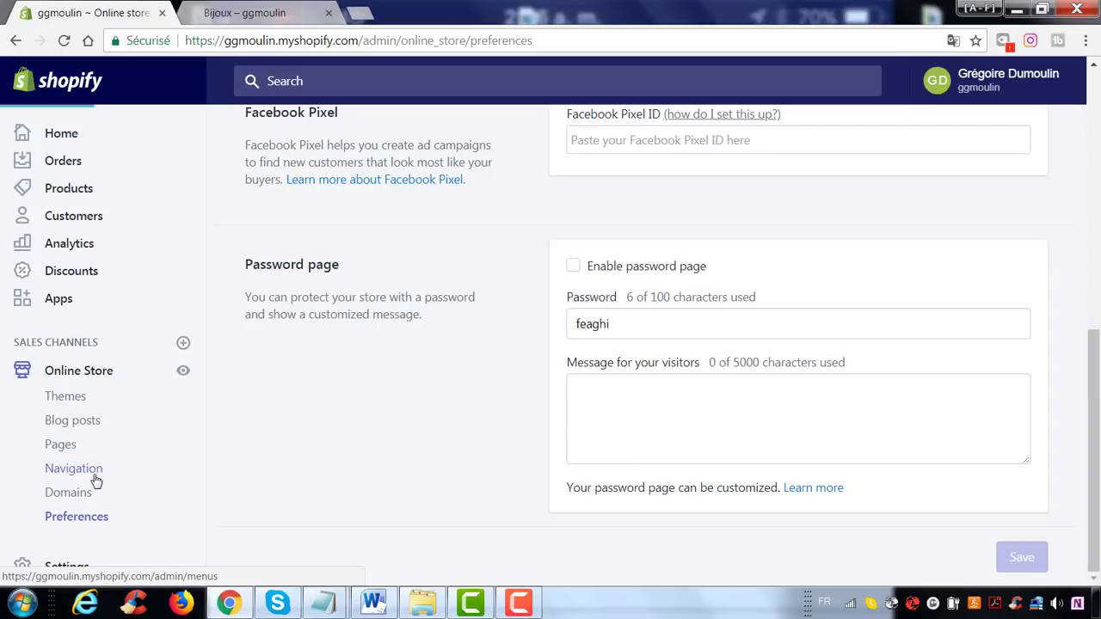
{"action": "left_click", "coordinate": [64, 398]}
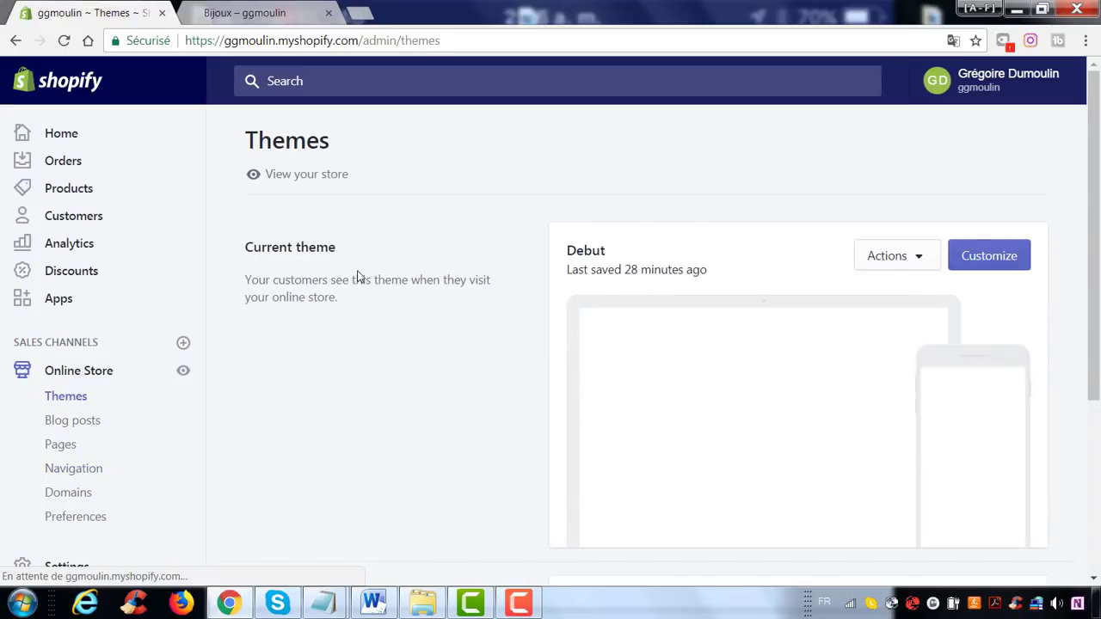
{"action": "left_click", "coordinate": [75, 448]}
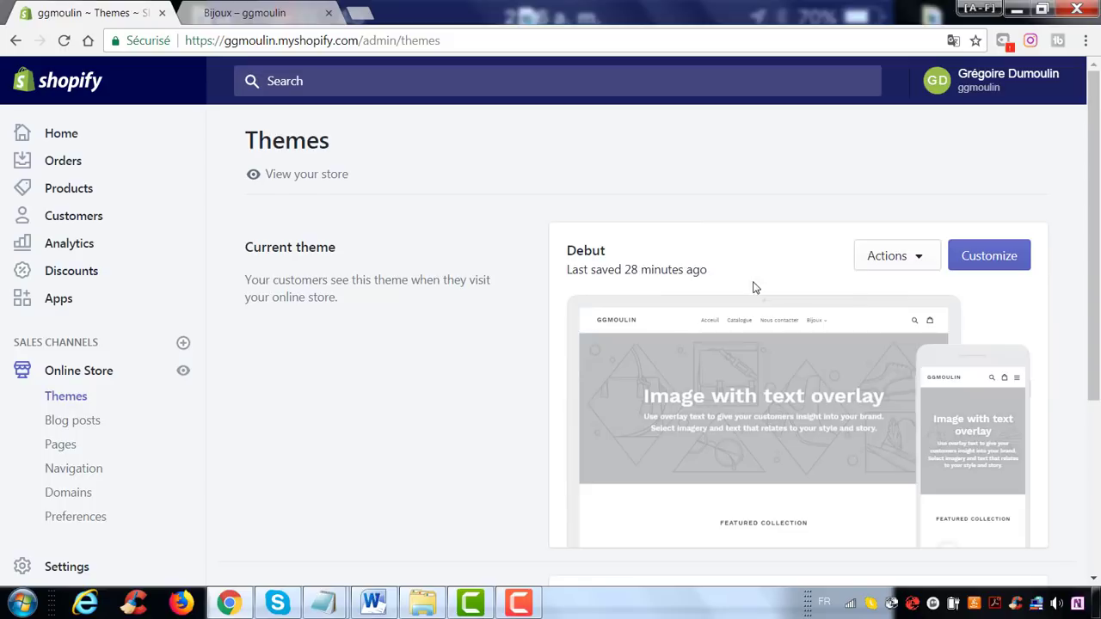
Open Shopify's free themes and examine the full selection from Simple to Minimal, including the live Debut theme, and close the list.
{"action": "scroll", "coordinate": [755, 288], "scroll_direction": "down", "scroll_amount": 3}
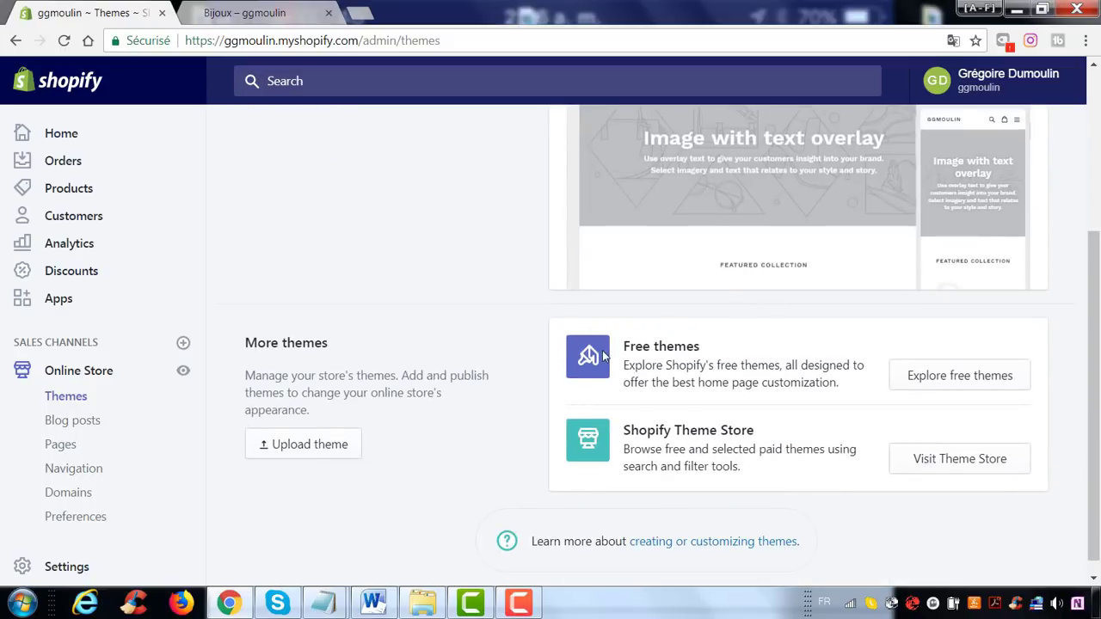
{"action": "left_click", "coordinate": [950, 378]}
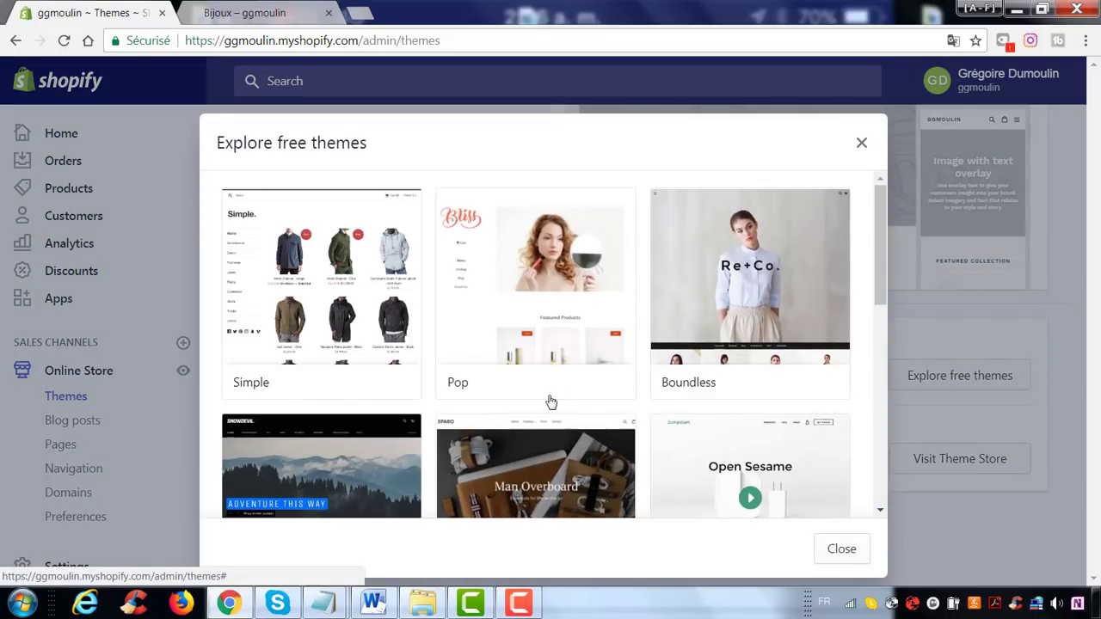
{"action": "scroll", "coordinate": [551, 435], "scroll_direction": "down", "scroll_amount": 1}
{"action": "scroll", "coordinate": [550, 439], "scroll_direction": "down", "scroll_amount": 5}
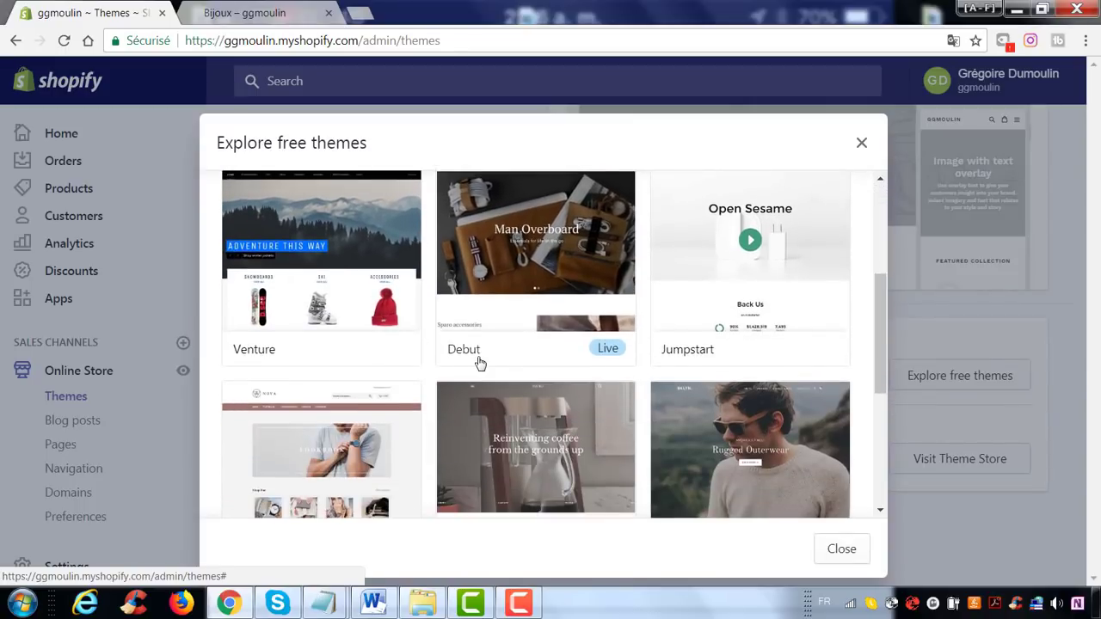
{"action": "scroll", "coordinate": [438, 368], "scroll_direction": "down", "scroll_amount": 2}
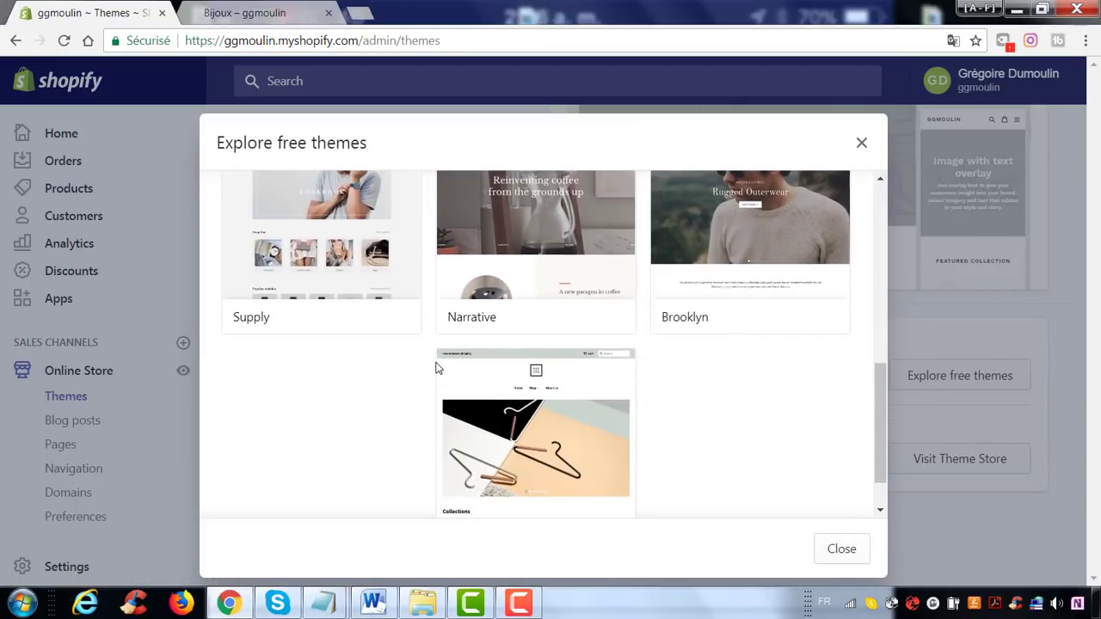
{"action": "scroll", "coordinate": [436, 368], "scroll_direction": "down", "scroll_amount": 1}
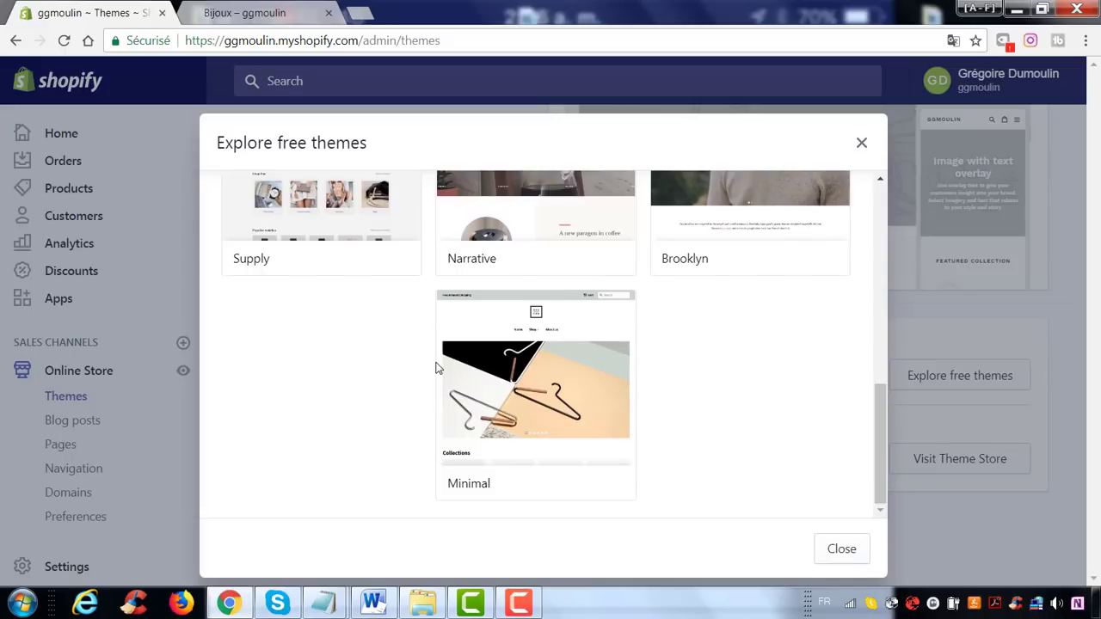
{"action": "scroll", "coordinate": [436, 369], "scroll_direction": "up", "scroll_amount": 3}
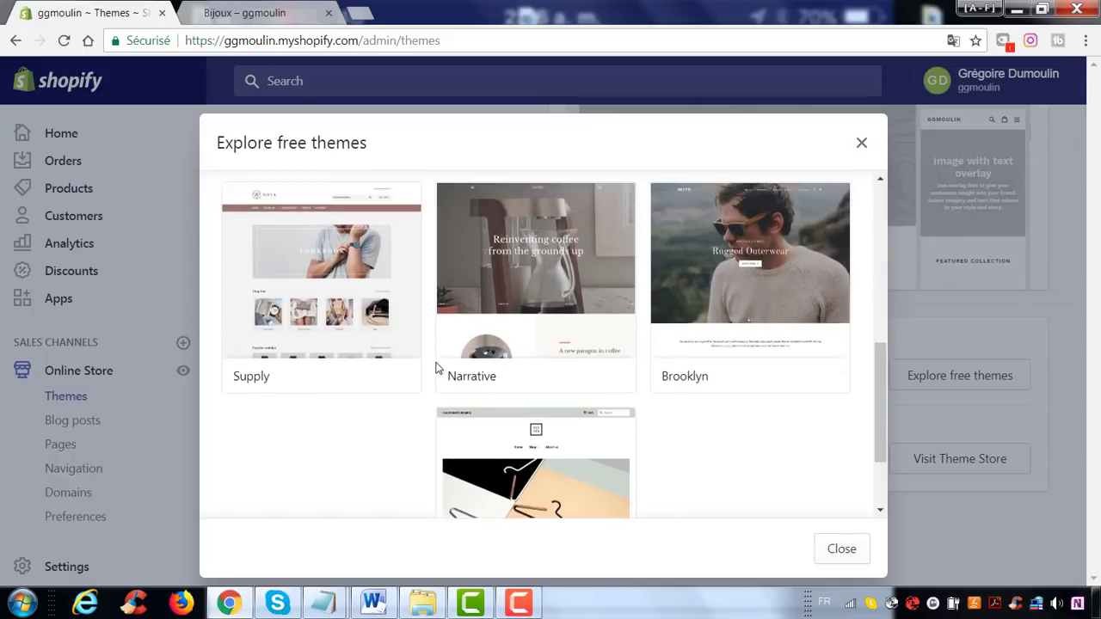
{"action": "scroll", "coordinate": [436, 368], "scroll_direction": "up", "scroll_amount": 1}
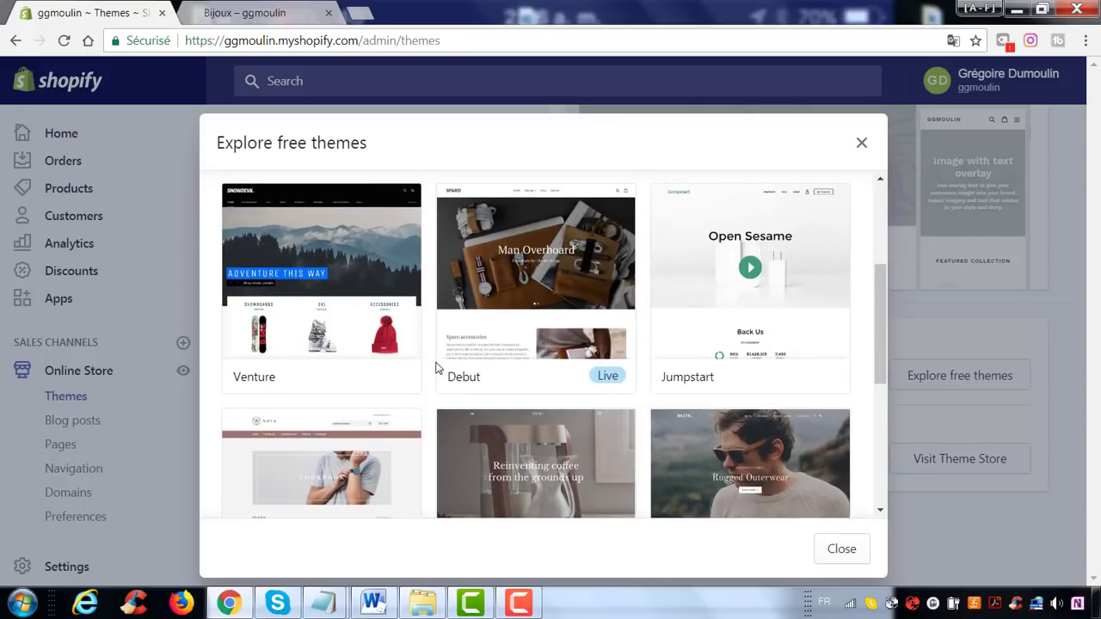
{"action": "scroll", "coordinate": [436, 368], "scroll_direction": "up", "scroll_amount": 1}
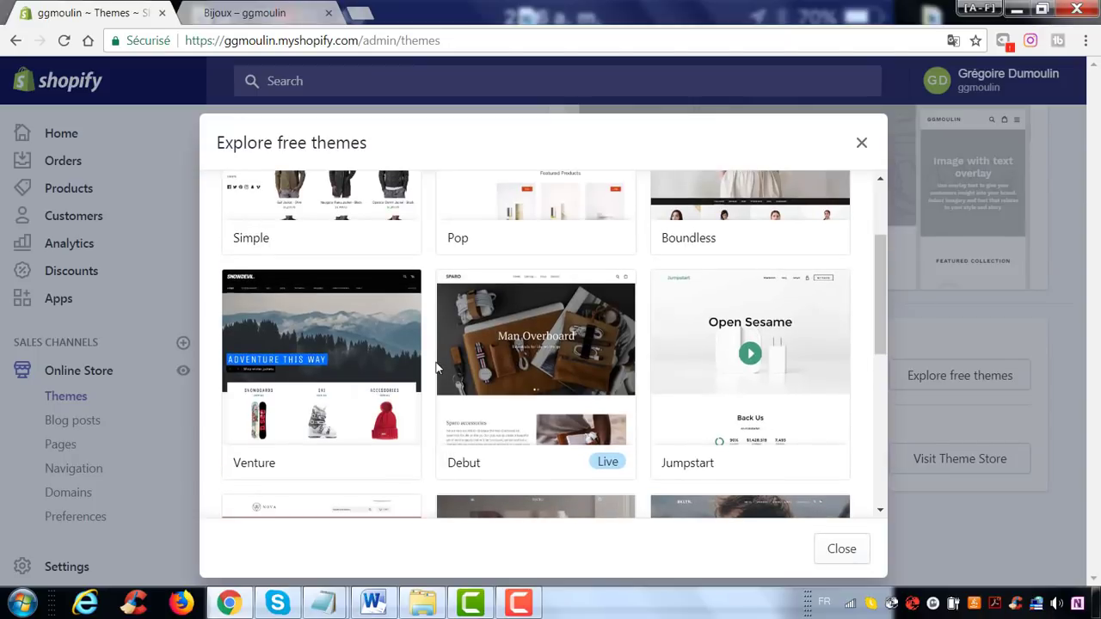
{"action": "scroll", "coordinate": [436, 368], "scroll_direction": "up", "scroll_amount": 1}
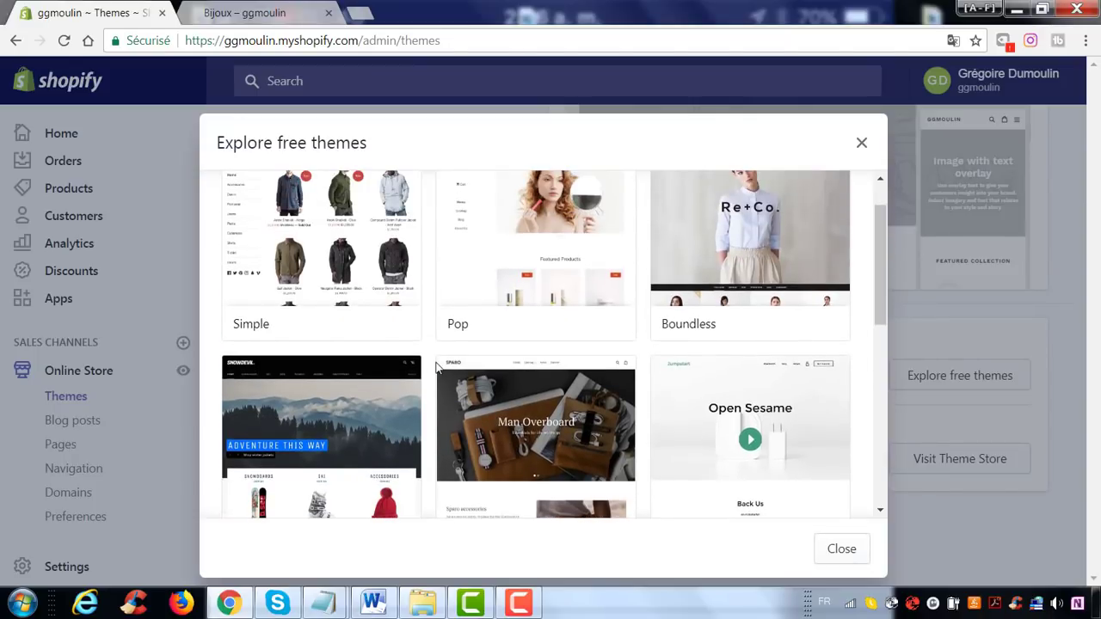
{"action": "scroll", "coordinate": [437, 368], "scroll_direction": "up", "scroll_amount": 1}
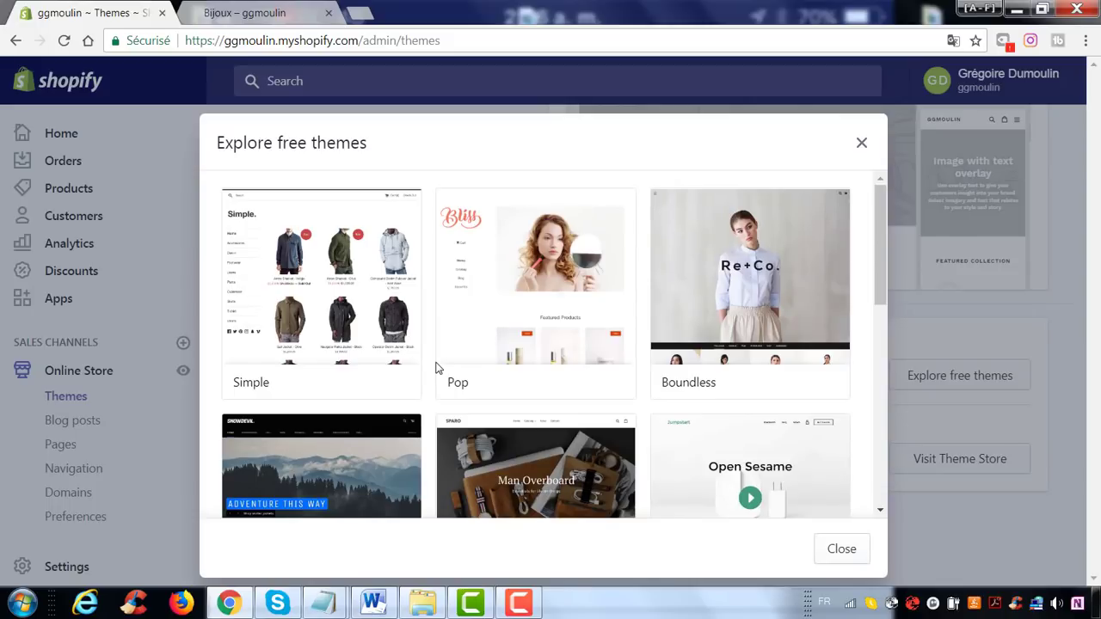
{"action": "scroll", "coordinate": [437, 368], "scroll_direction": "down", "scroll_amount": 1}
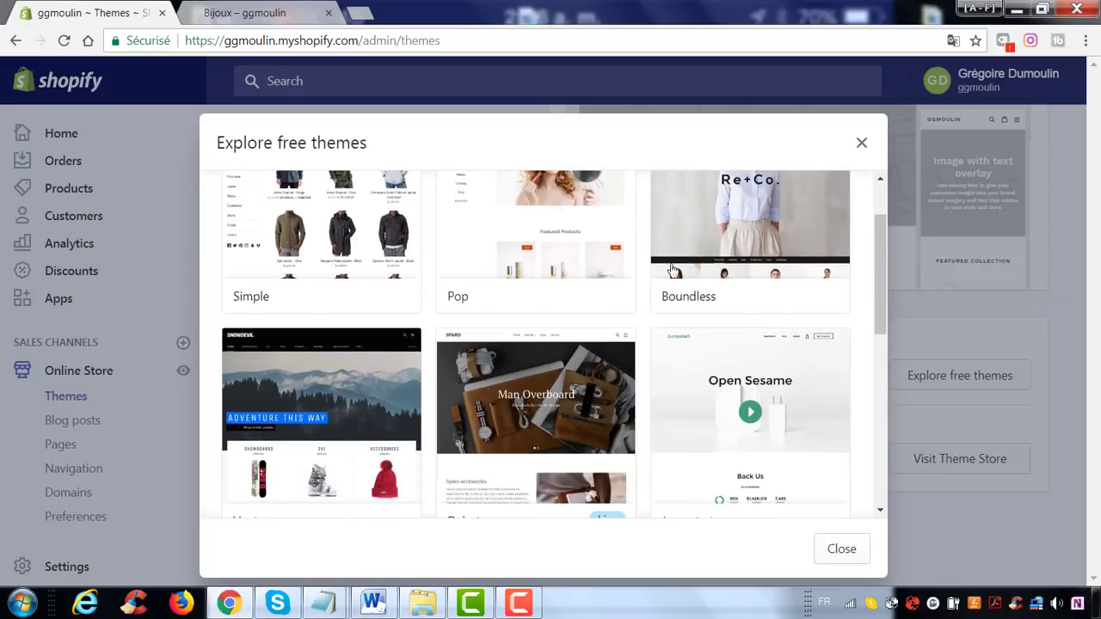
{"action": "scroll", "coordinate": [382, 381], "scroll_direction": "up", "scroll_amount": 1}
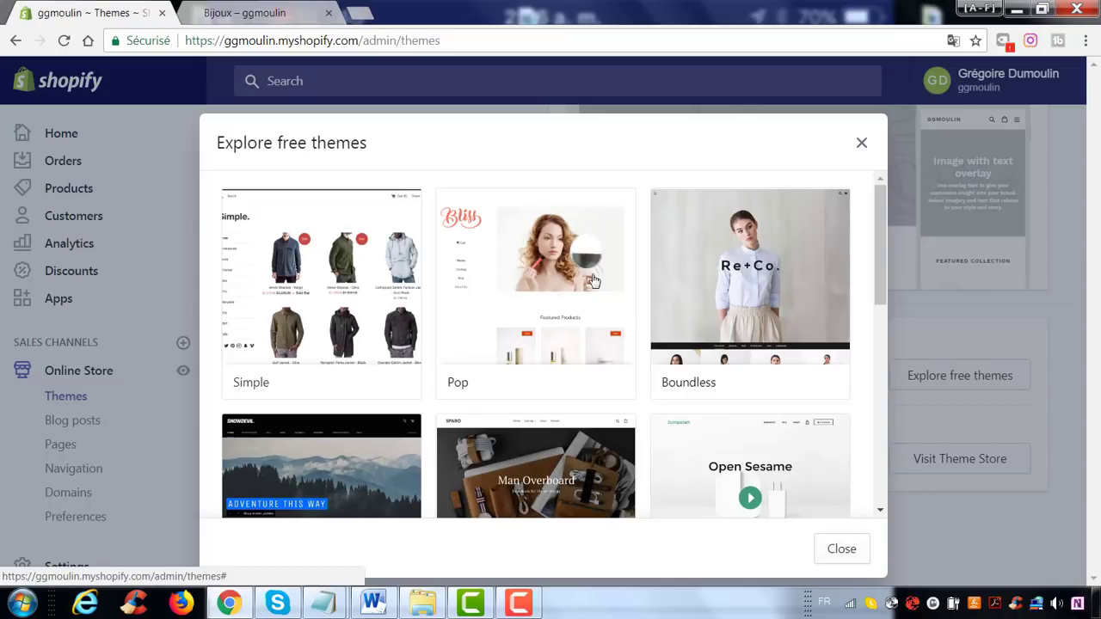
{"action": "scroll", "coordinate": [593, 279], "scroll_direction": "down", "scroll_amount": 2}
{"action": "scroll", "coordinate": [363, 364], "scroll_direction": "down", "scroll_amount": 1}
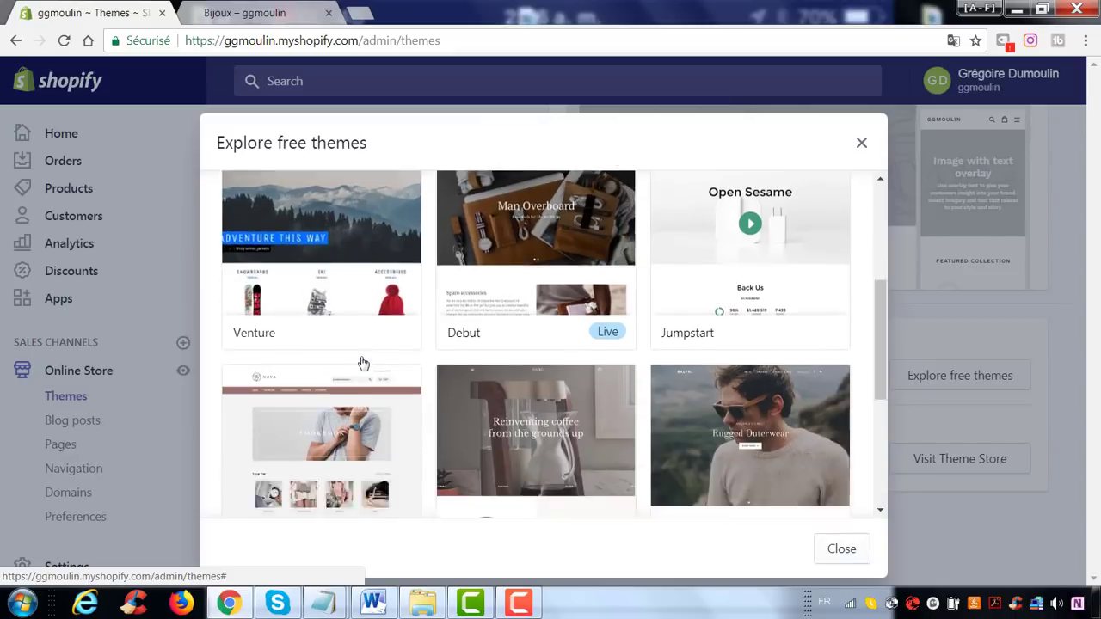
{"action": "scroll", "coordinate": [363, 364], "scroll_direction": "down", "scroll_amount": 1}
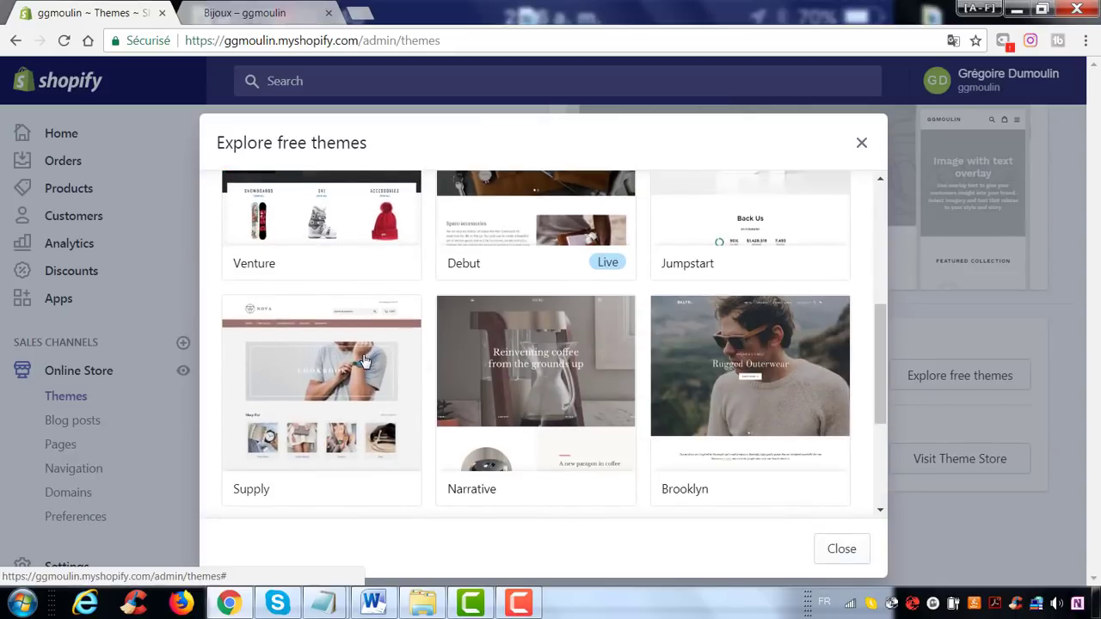
{"action": "scroll", "coordinate": [362, 361], "scroll_direction": "down", "scroll_amount": 3}
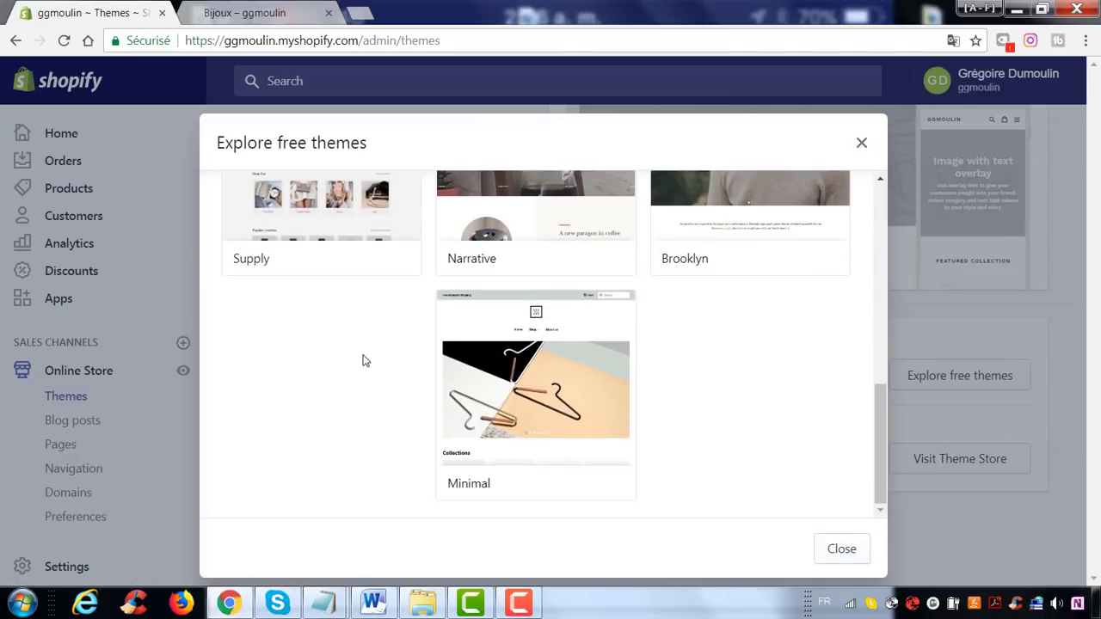
{"action": "scroll", "coordinate": [362, 360], "scroll_direction": "up", "scroll_amount": 5}
{"action": "scroll", "coordinate": [362, 361], "scroll_direction": "up", "scroll_amount": 2}
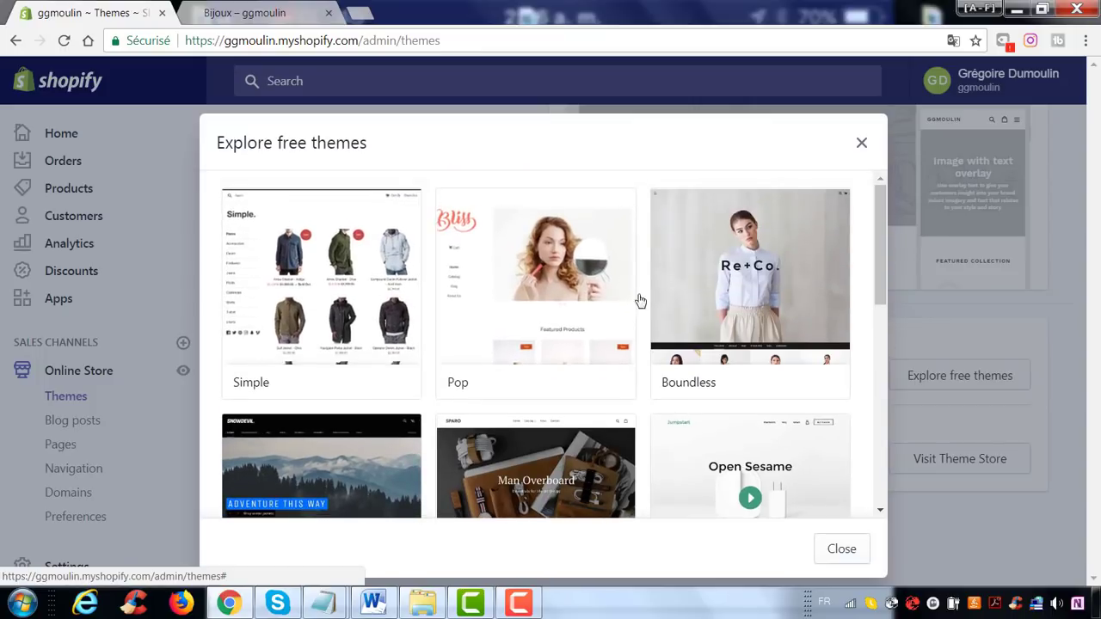
{"action": "scroll", "coordinate": [448, 284], "scroll_direction": "down", "scroll_amount": 6}
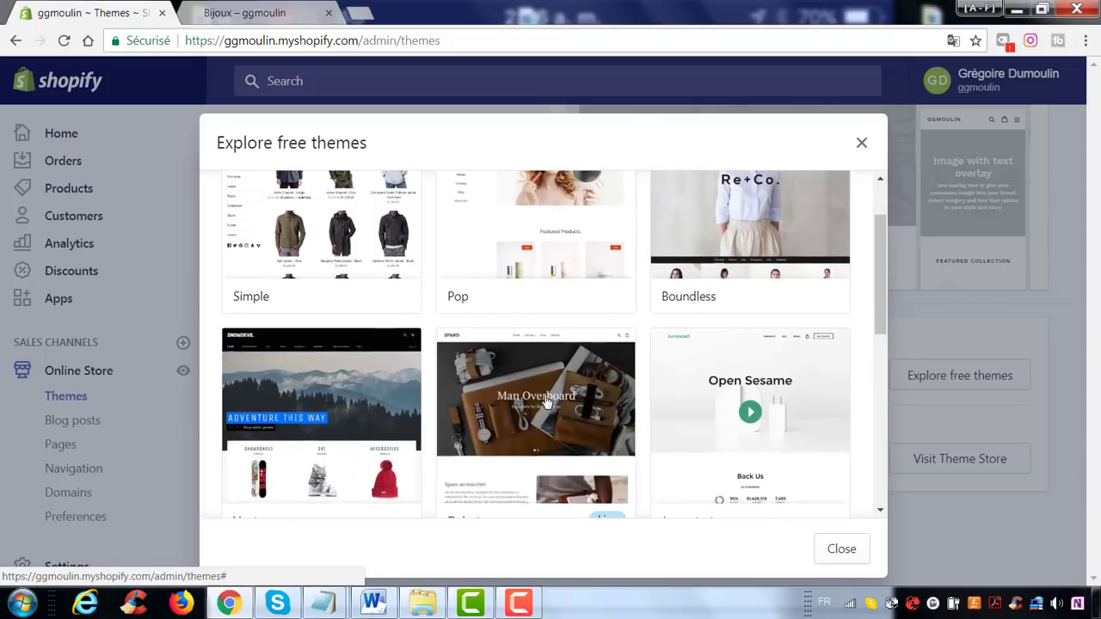
{"action": "scroll", "coordinate": [415, 373], "scroll_direction": "down", "scroll_amount": 1}
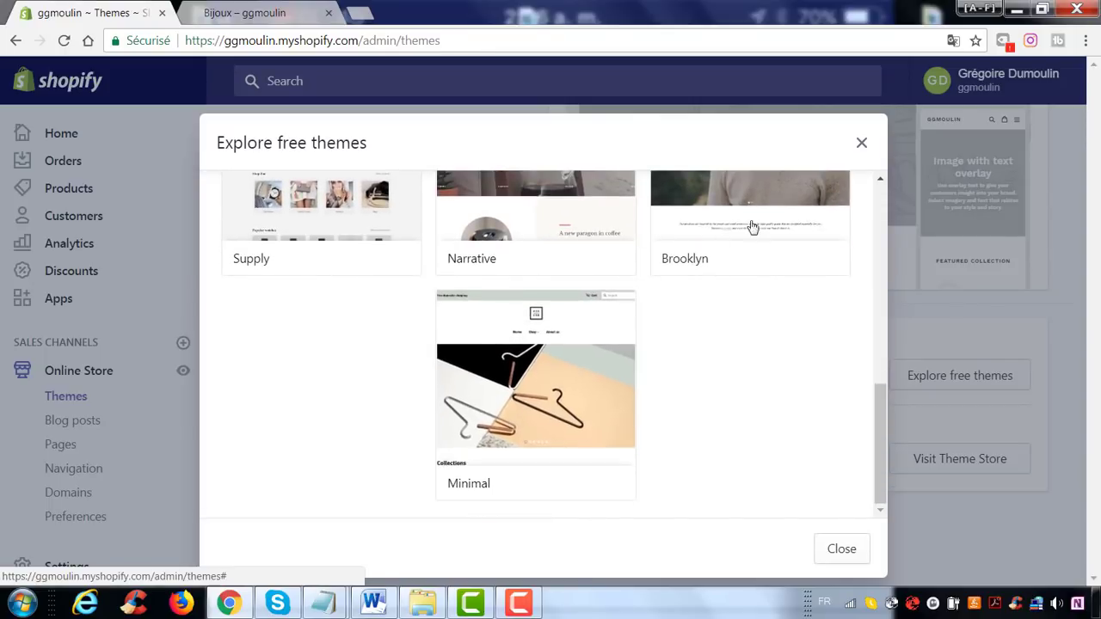
{"action": "left_click", "coordinate": [862, 143]}
Open the Shopify Theme Store in a new tab and return to the store's themes page while it loads.
{"action": "left_click", "coordinate": [961, 463]}
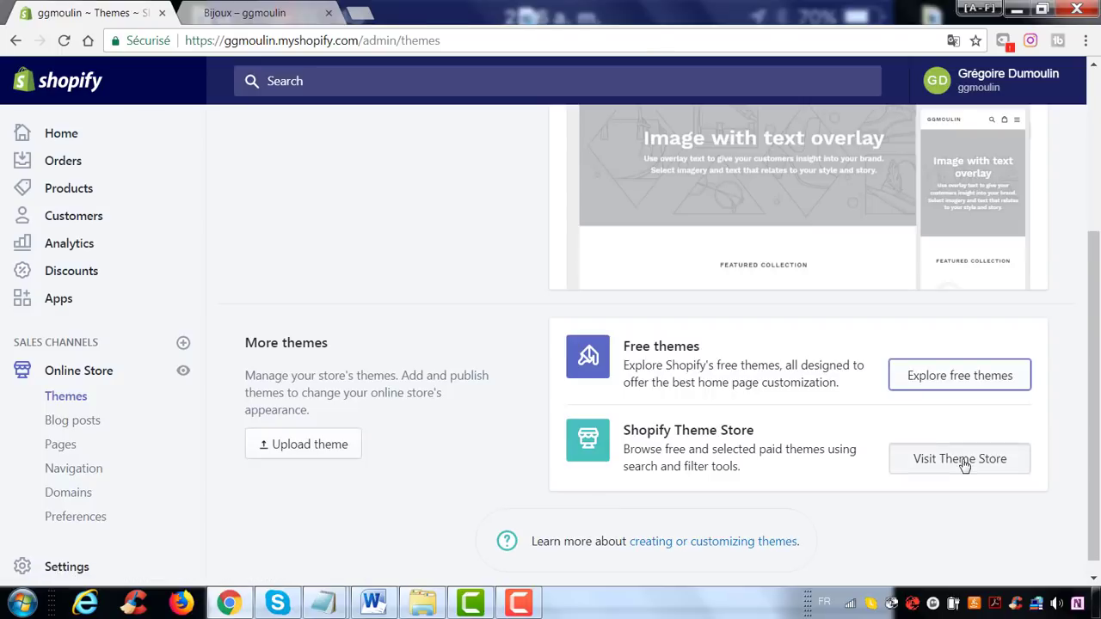
{"action": "left_click", "coordinate": [152, 20]}
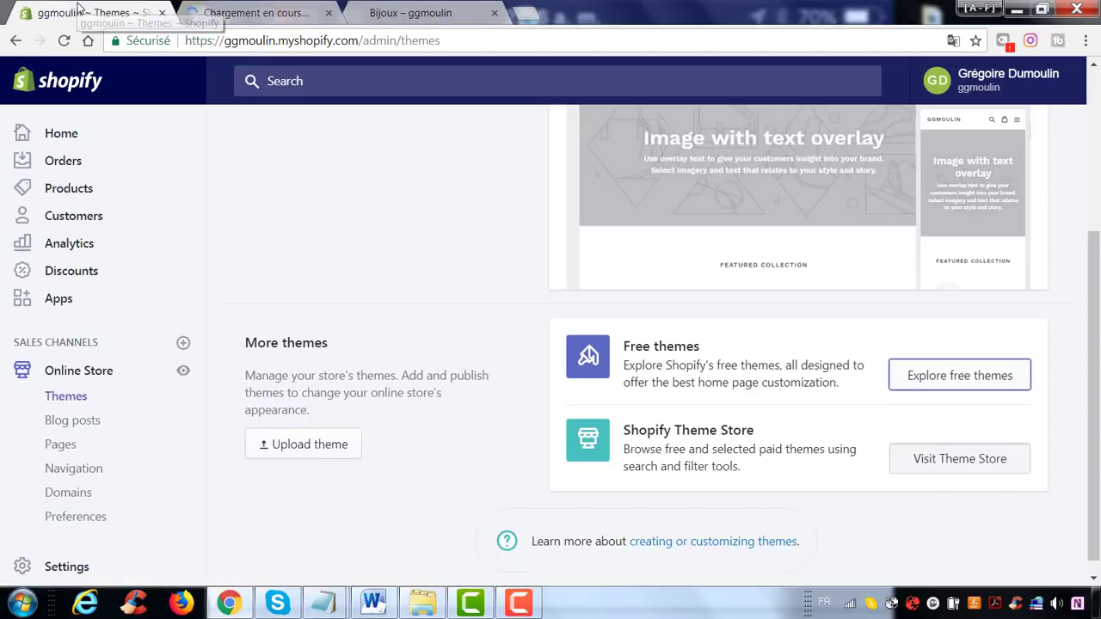
{"action": "left_click", "coordinate": [258, 19]}
{"action": "left_click", "coordinate": [78, 13]}
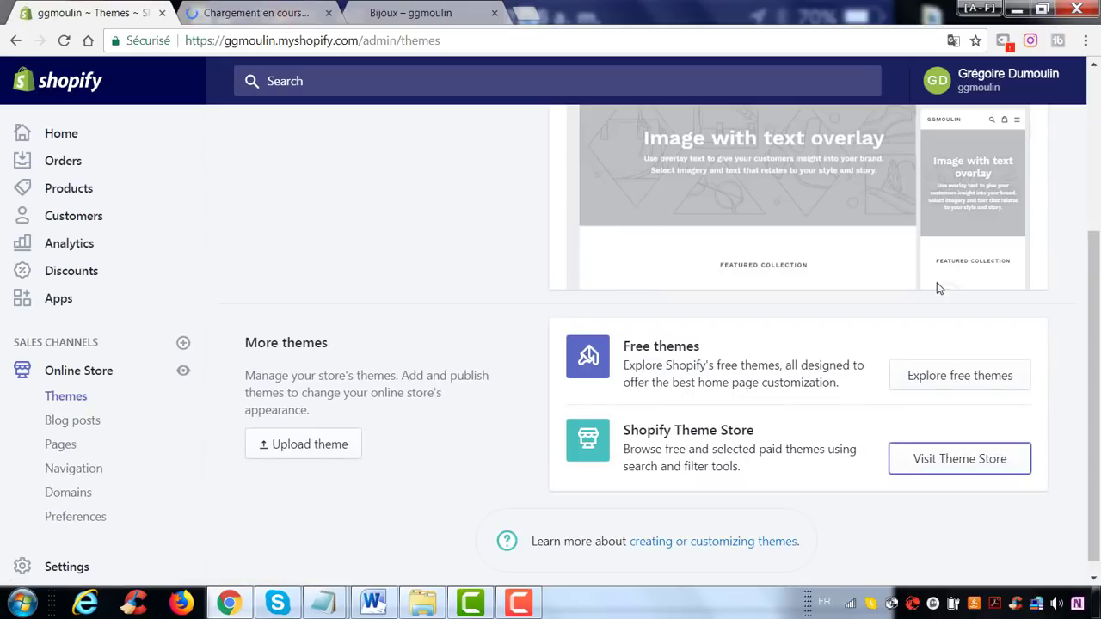
Reopen the free themes, compare Debut with the other themes offered, and close the list.
{"action": "left_click", "coordinate": [960, 380]}
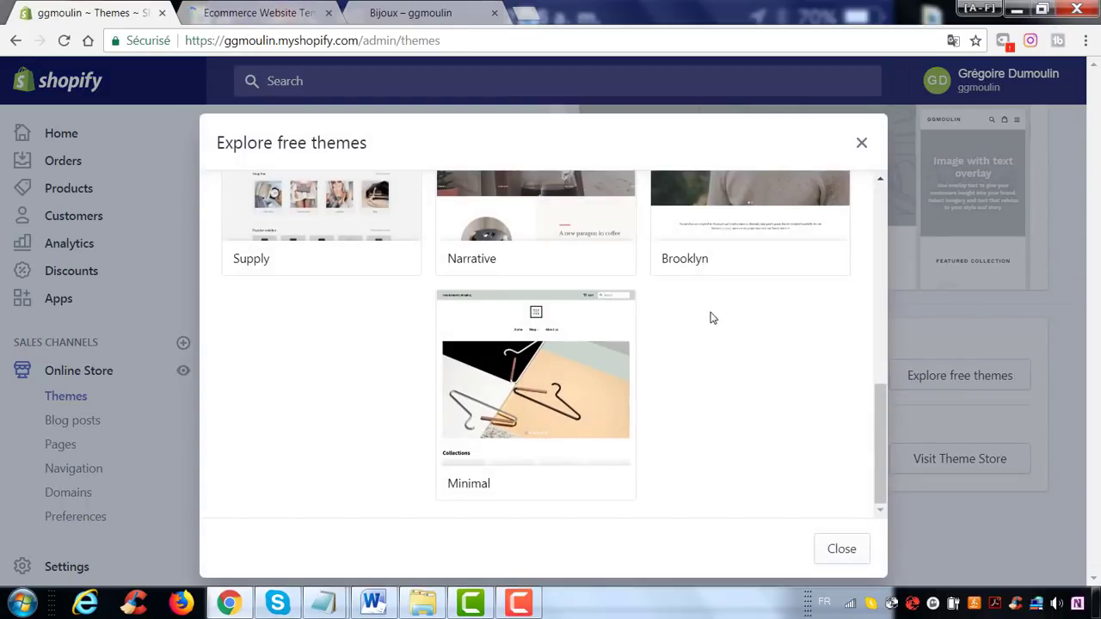
{"action": "scroll", "coordinate": [585, 361], "scroll_direction": "up", "scroll_amount": 5}
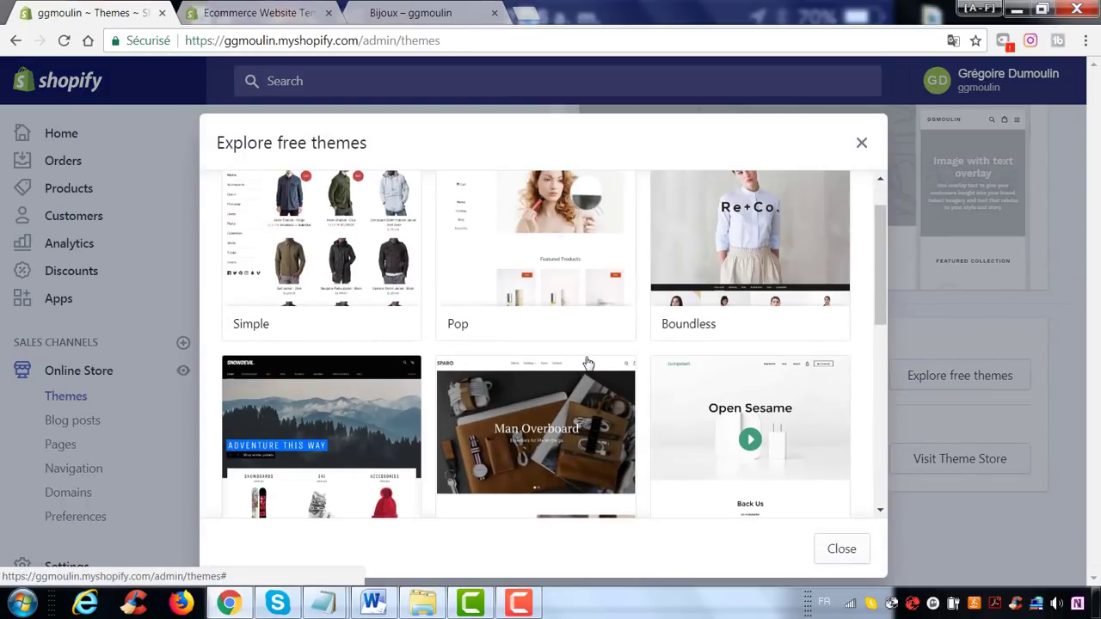
{"action": "scroll", "coordinate": [589, 363], "scroll_direction": "up", "scroll_amount": 1}
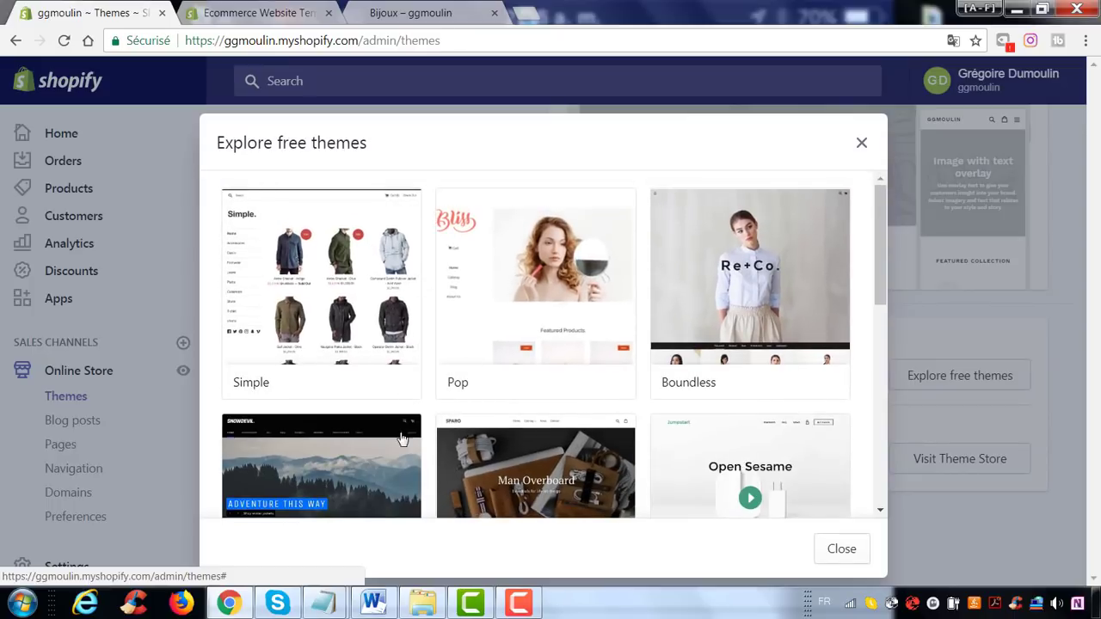
{"action": "scroll", "coordinate": [447, 449], "scroll_direction": "down", "scroll_amount": 2}
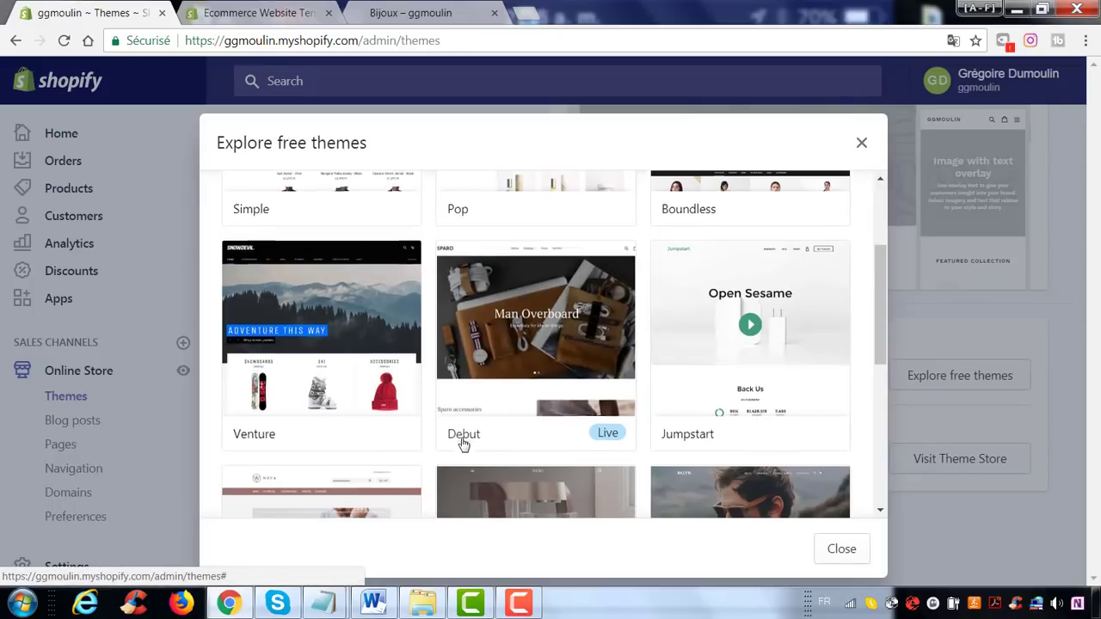
{"action": "scroll", "coordinate": [463, 444], "scroll_direction": "down", "scroll_amount": 2}
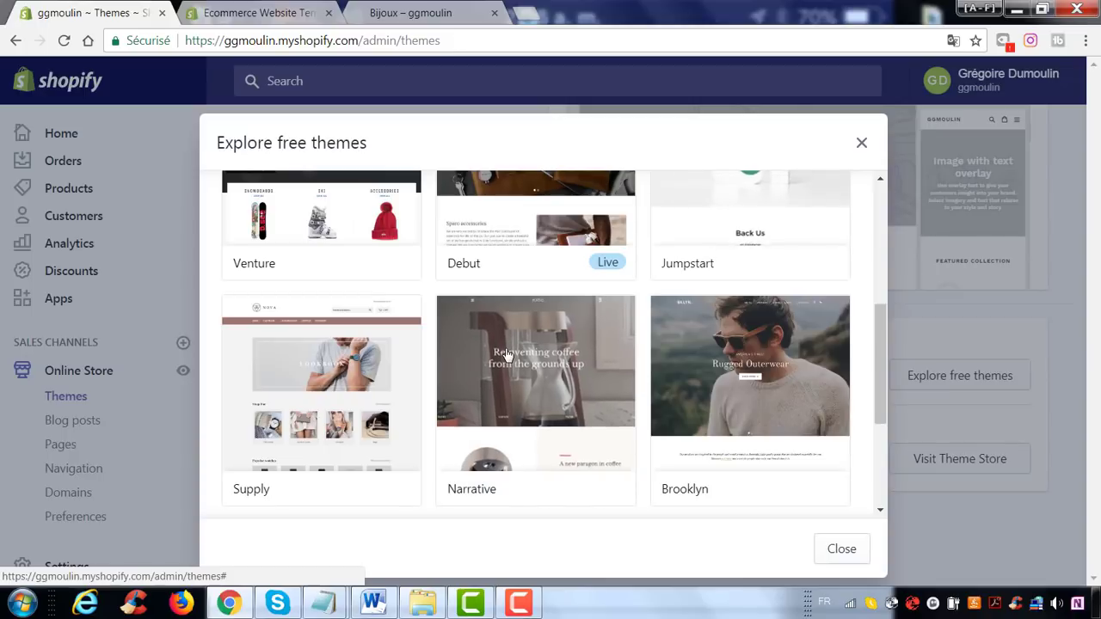
{"action": "scroll", "coordinate": [495, 360], "scroll_direction": "up", "scroll_amount": 5}
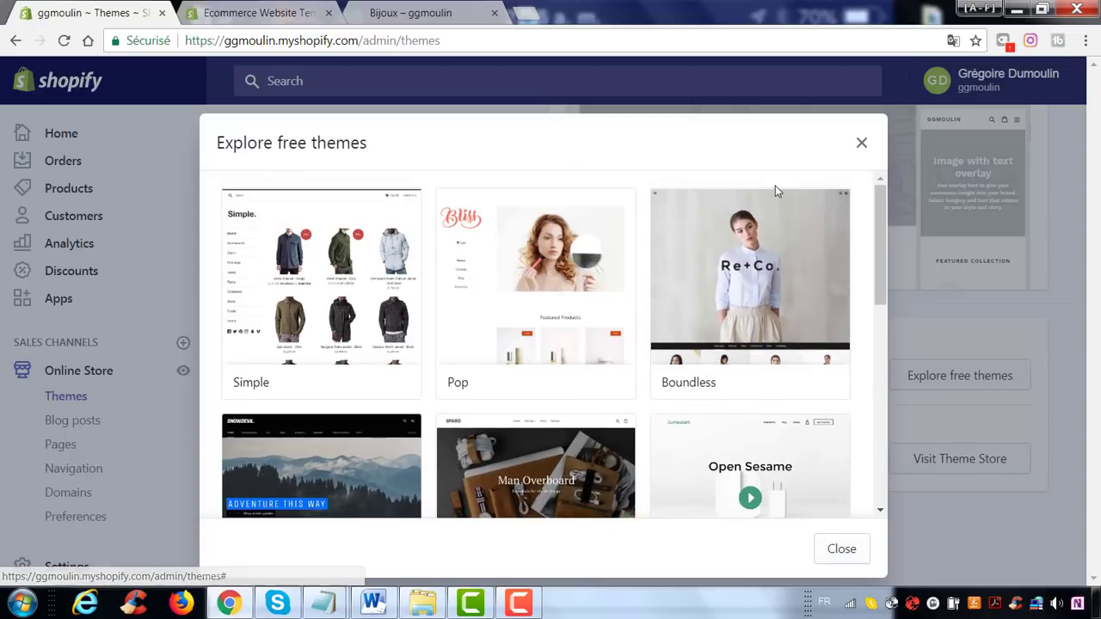
{"action": "left_click", "coordinate": [862, 151]}
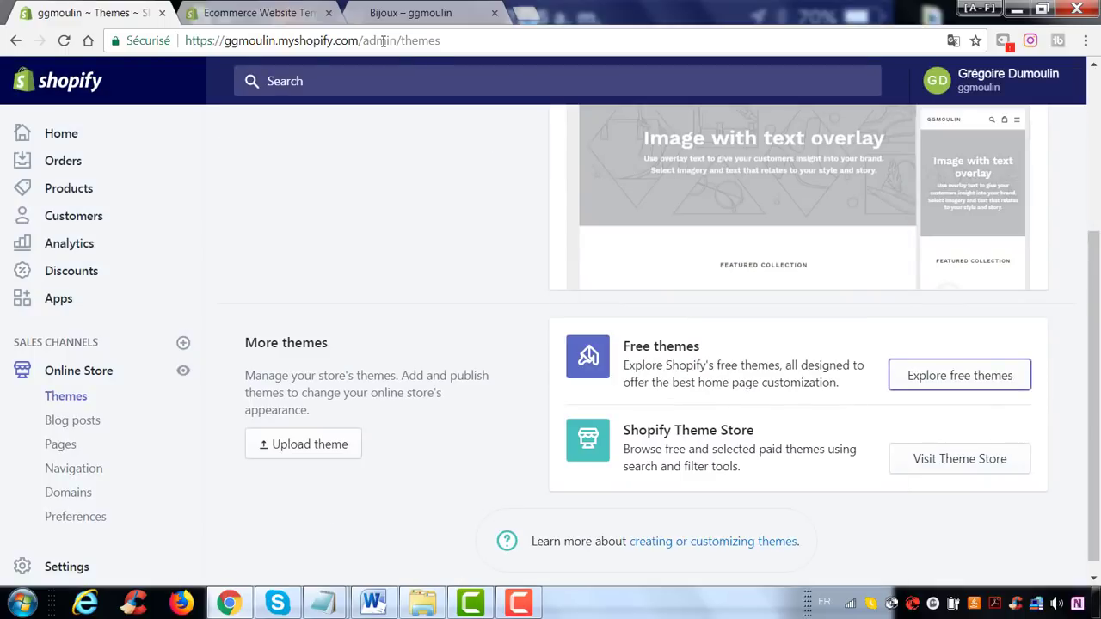
Switch to the Theme Store and examine its recommended and trending themes, theme prices and industry categories.
{"action": "left_click", "coordinate": [256, 14]}
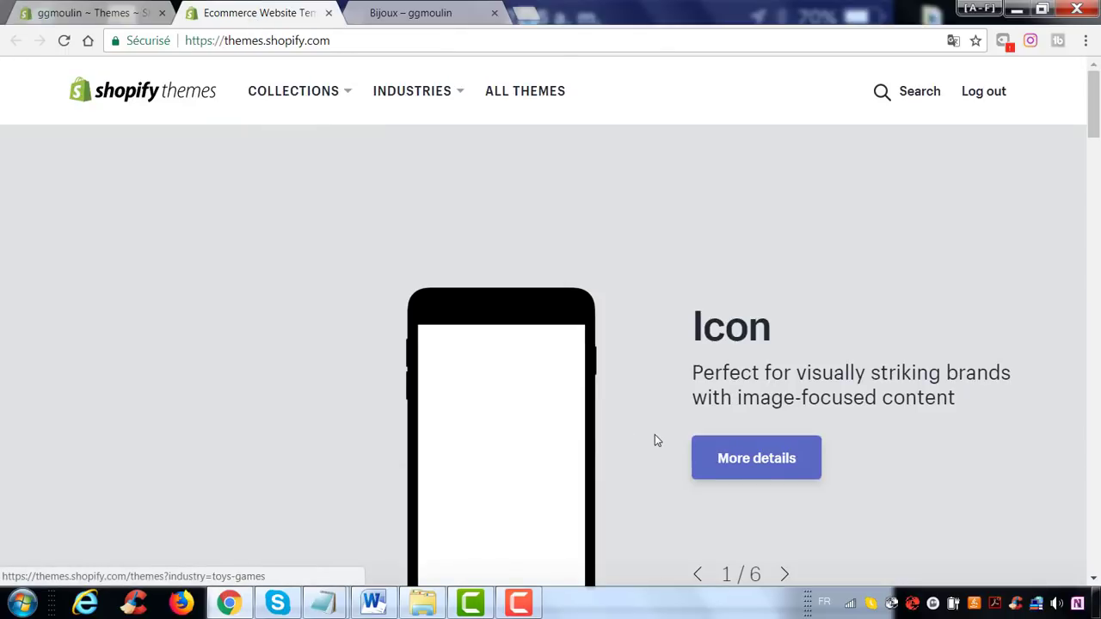
{"action": "scroll", "coordinate": [534, 434], "scroll_direction": "down", "scroll_amount": 7}
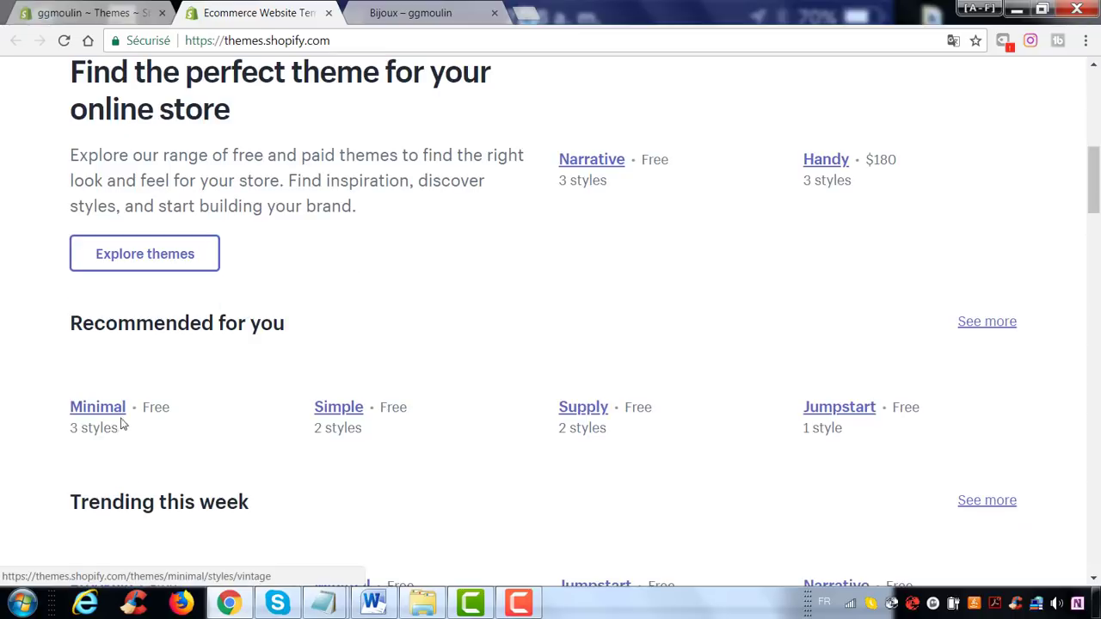
{"action": "scroll", "coordinate": [163, 265], "scroll_direction": "down", "scroll_amount": 4}
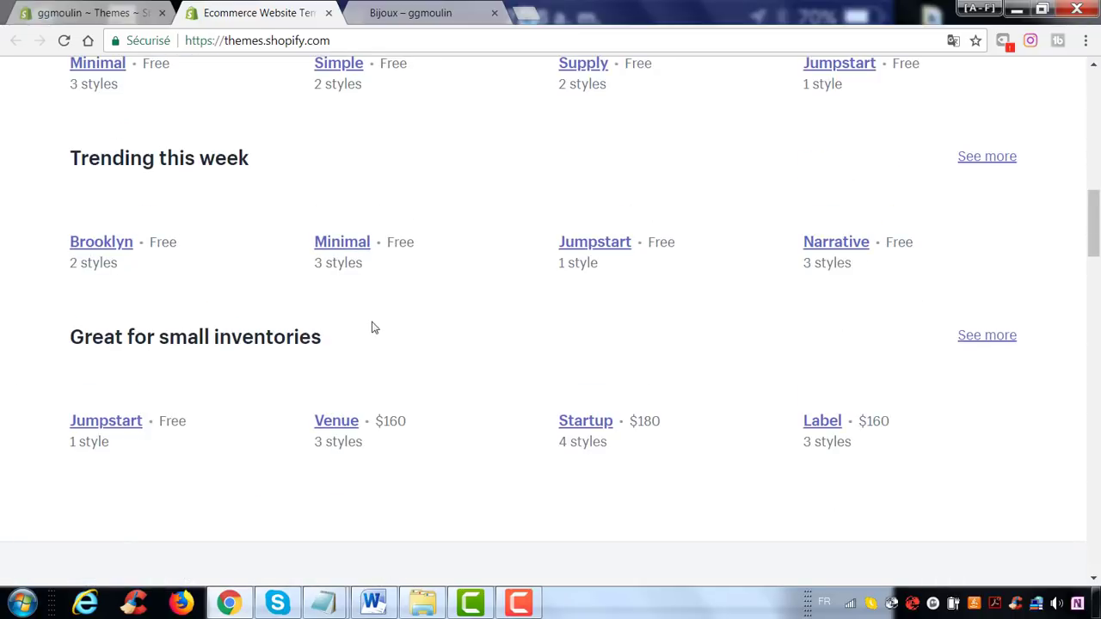
{"action": "scroll", "coordinate": [373, 327], "scroll_direction": "down", "scroll_amount": 8}
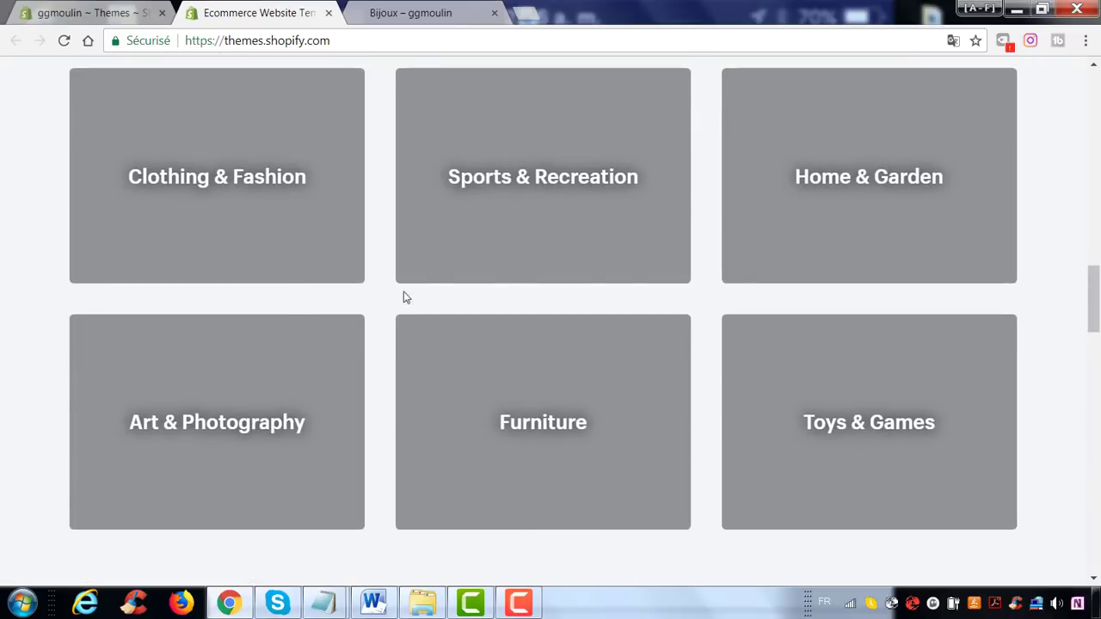
{"action": "scroll", "coordinate": [327, 199], "scroll_direction": "up", "scroll_amount": 20}
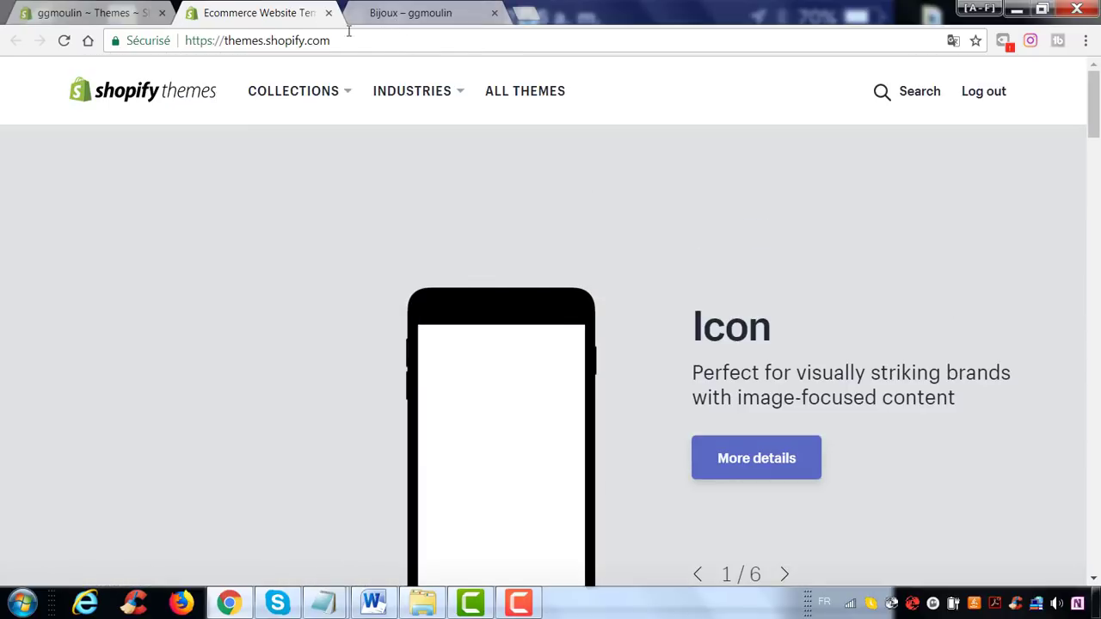
{"action": "mouse_move", "coordinate": [388, 106]}
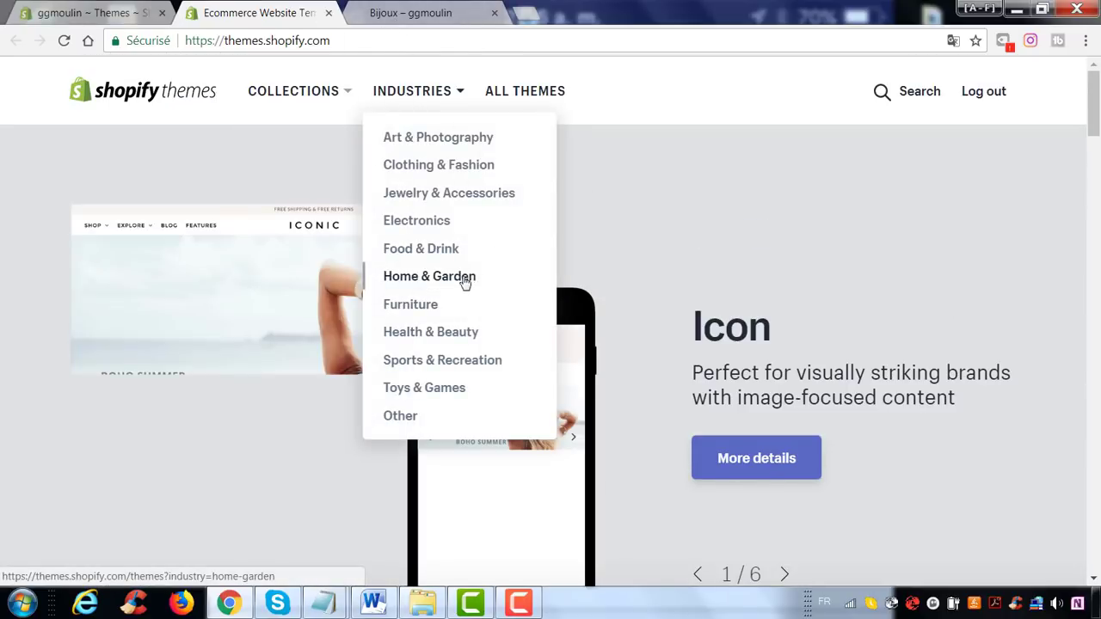
{"action": "scroll", "coordinate": [465, 280], "scroll_direction": "down", "scroll_amount": 15}
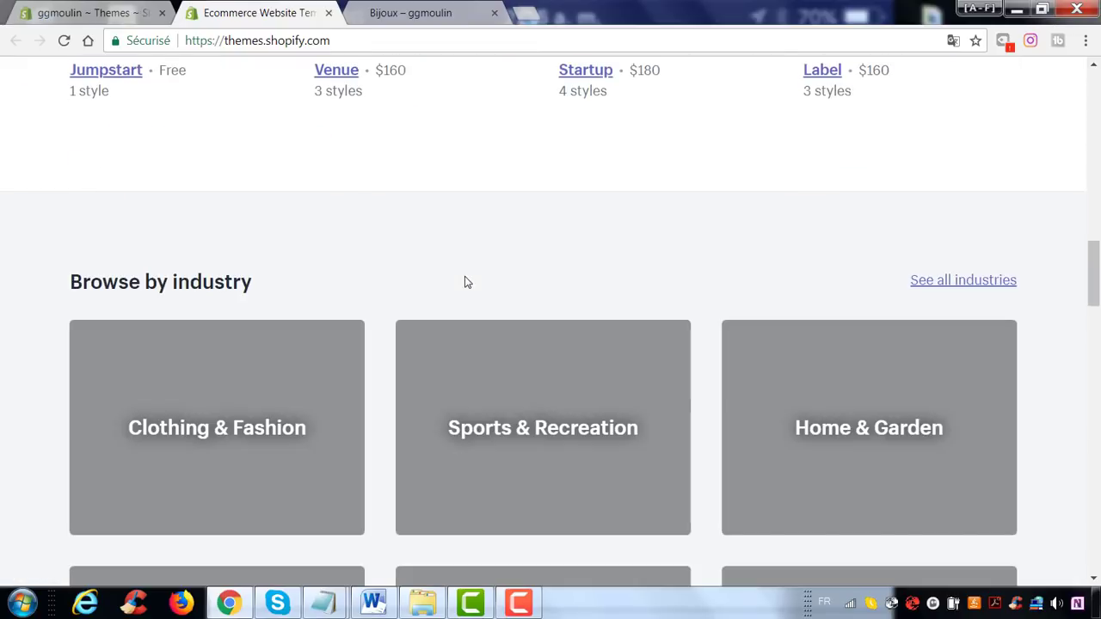
Examine the Theme Store's small-inventory, industry, large-inventory, grid-style, imagery and minimalist theme sections down to the page footer.
{"action": "scroll", "coordinate": [488, 193], "scroll_direction": "up", "scroll_amount": 1}
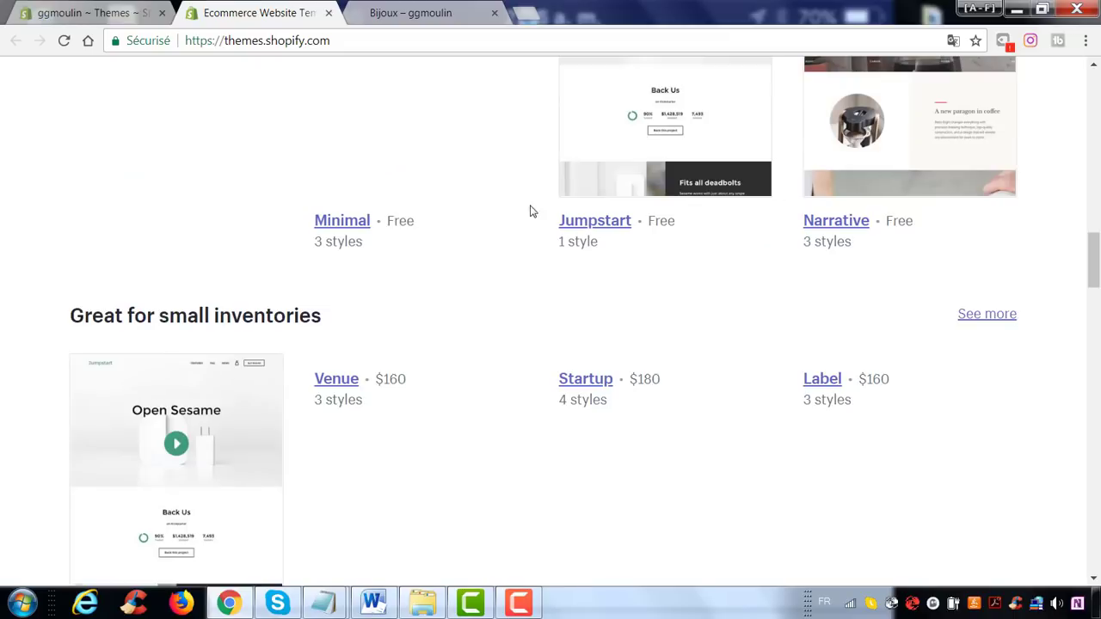
{"action": "scroll", "coordinate": [538, 223], "scroll_direction": "down", "scroll_amount": 2}
{"action": "scroll", "coordinate": [538, 223], "scroll_direction": "down", "scroll_amount": 4}
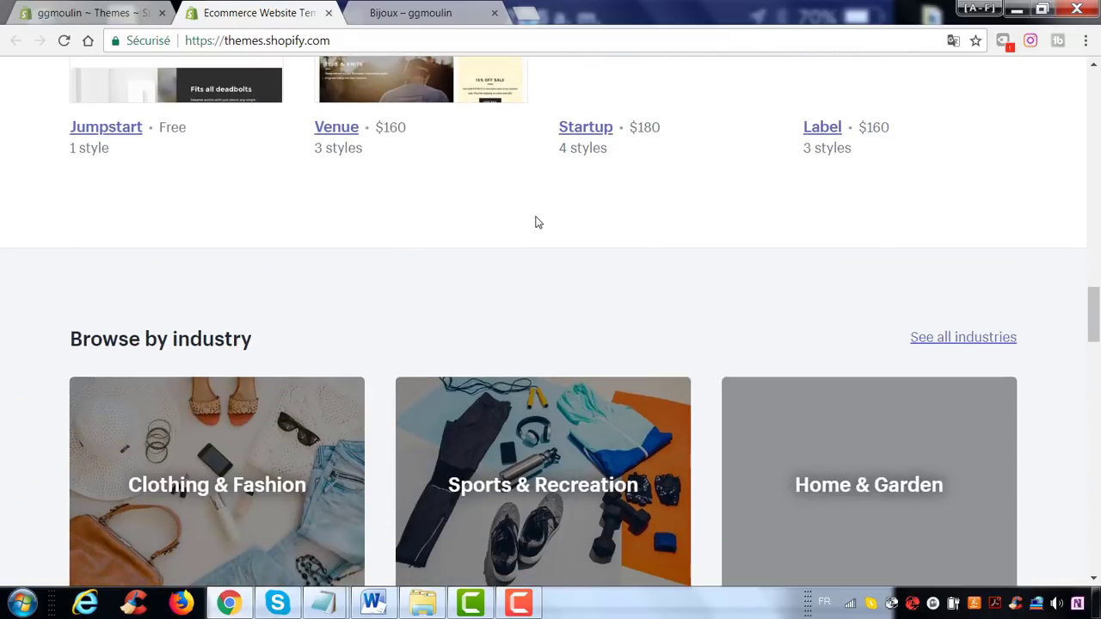
{"action": "scroll", "coordinate": [536, 223], "scroll_direction": "down", "scroll_amount": 12}
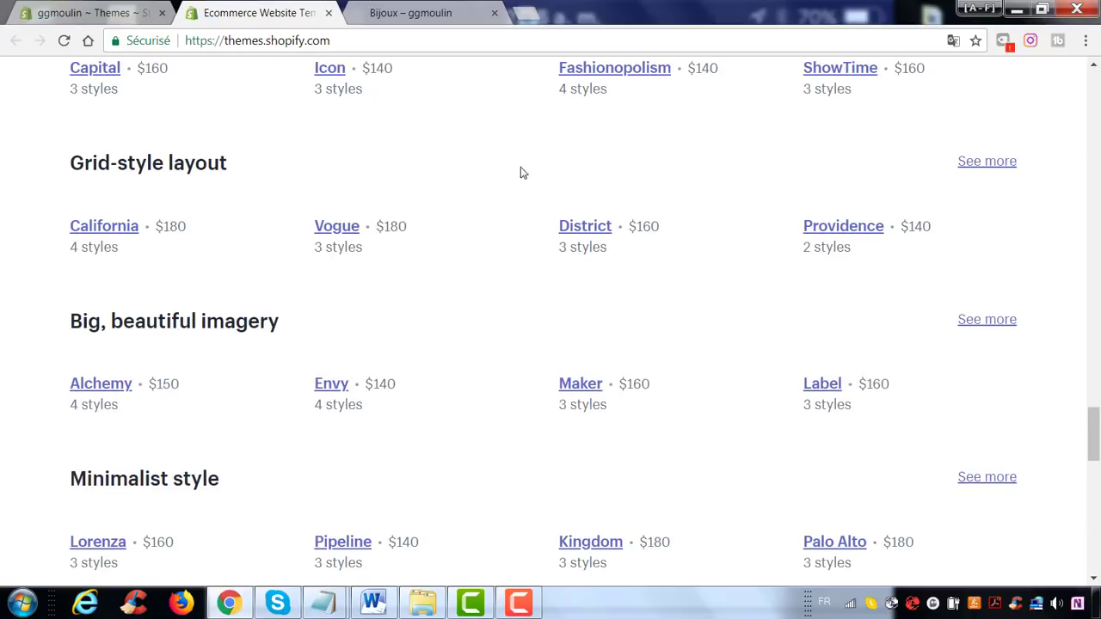
{"action": "scroll", "coordinate": [545, 211], "scroll_direction": "down", "scroll_amount": 5}
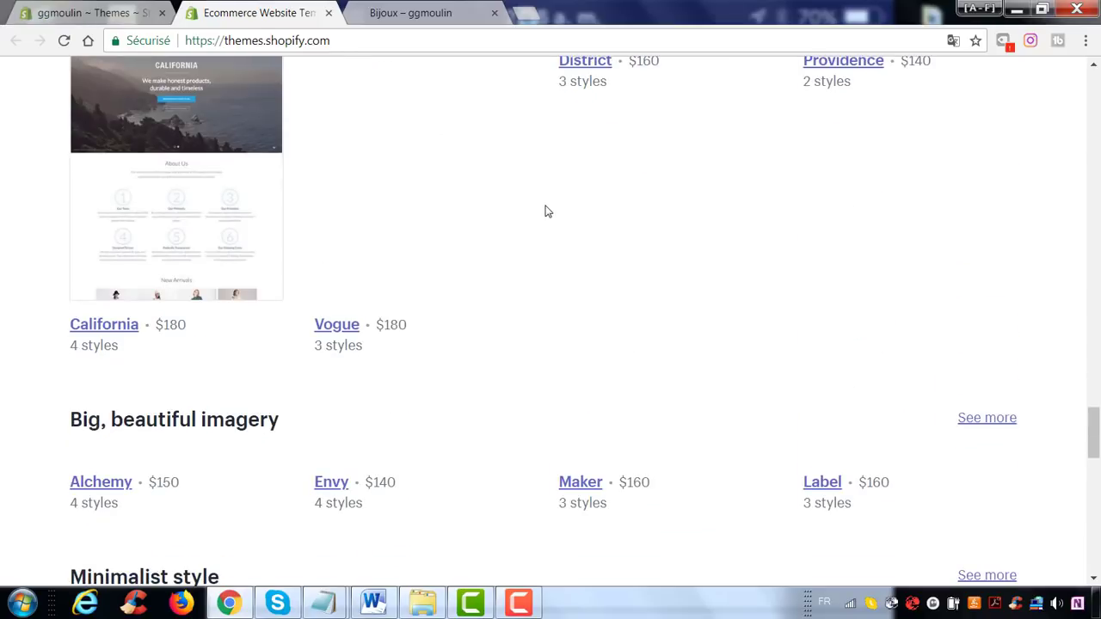
{"action": "scroll", "coordinate": [548, 211], "scroll_direction": "up", "scroll_amount": 2}
{"action": "scroll", "coordinate": [548, 212], "scroll_direction": "down", "scroll_amount": 4}
{"action": "scroll", "coordinate": [548, 212], "scroll_direction": "down", "scroll_amount": 3}
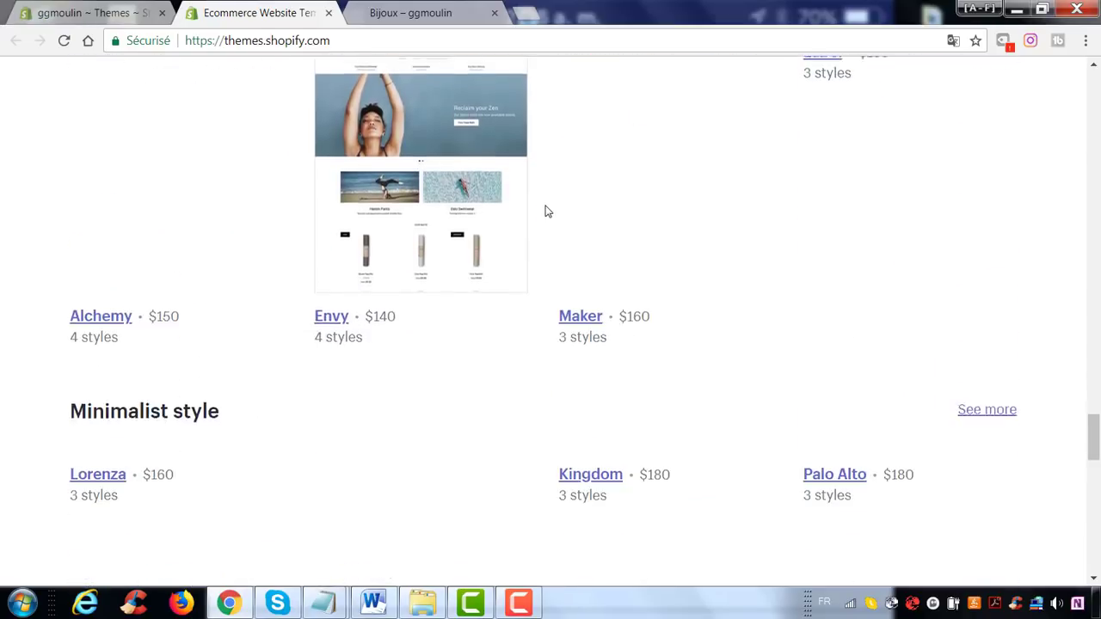
{"action": "scroll", "coordinate": [545, 211], "scroll_direction": "down", "scroll_amount": 12}
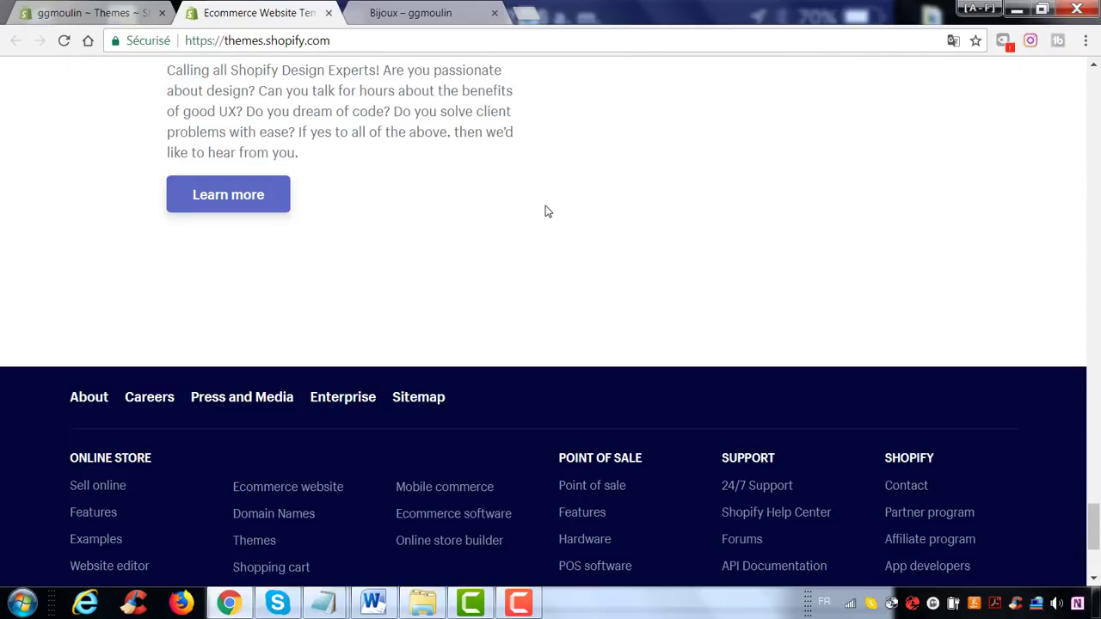
Go back to the large-inventory and grid-style themes and compare their designs and prices, particularly Capital, Icon and Fashionopolism.
{"action": "scroll", "coordinate": [545, 211], "scroll_direction": "up", "scroll_amount": 5}
{"action": "scroll", "coordinate": [511, 160], "scroll_direction": "up", "scroll_amount": 10}
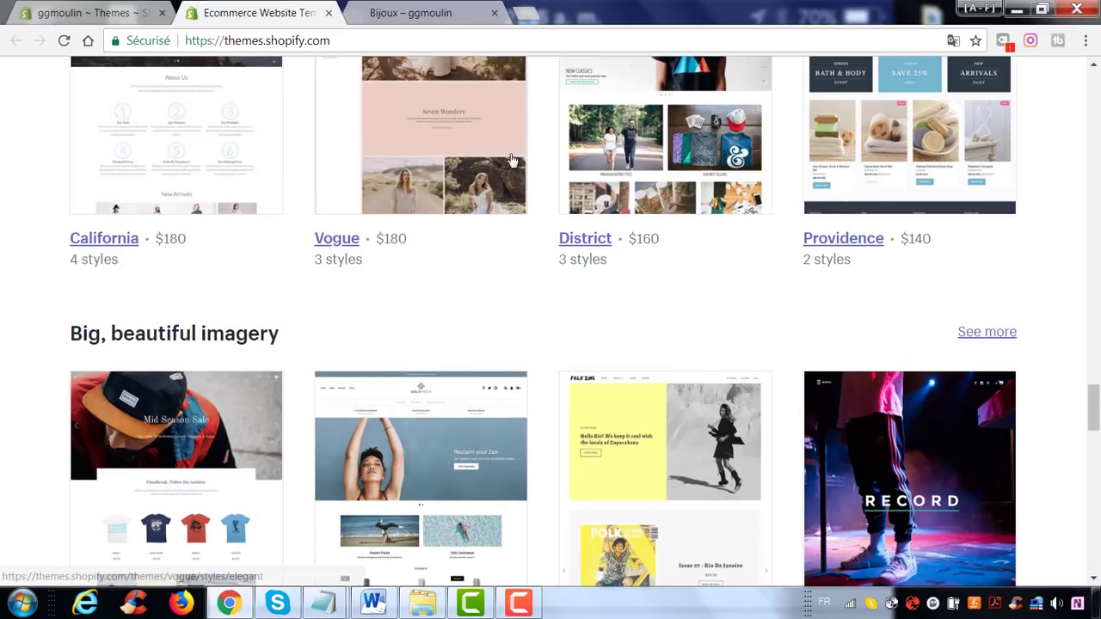
{"action": "scroll", "coordinate": [468, 185], "scroll_direction": "up", "scroll_amount": 4}
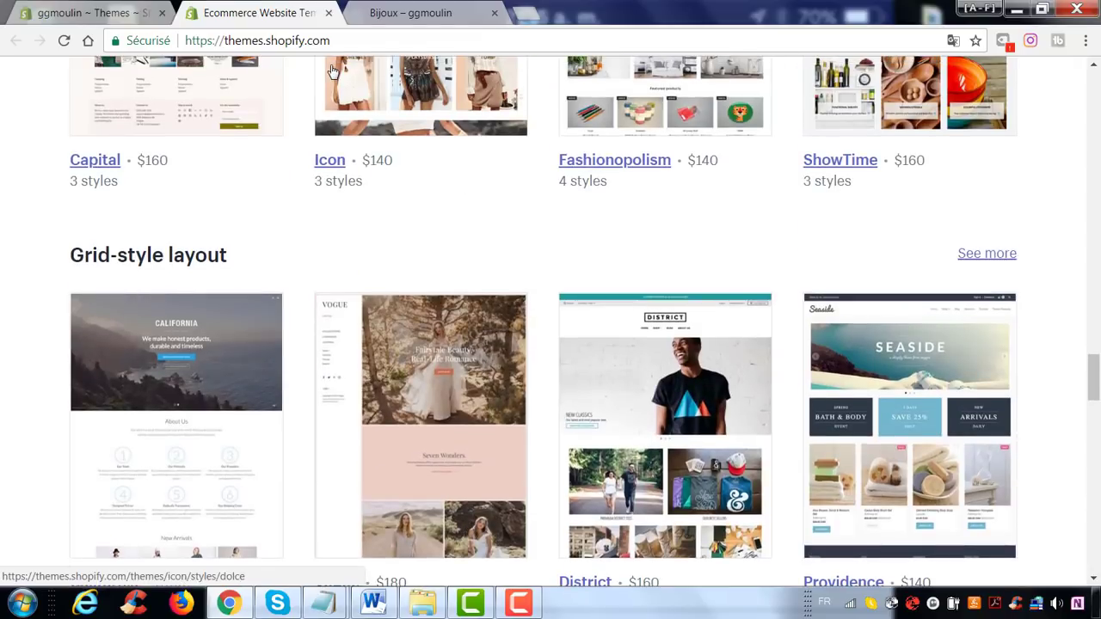
{"action": "scroll", "coordinate": [382, 197], "scroll_direction": "up", "scroll_amount": 1}
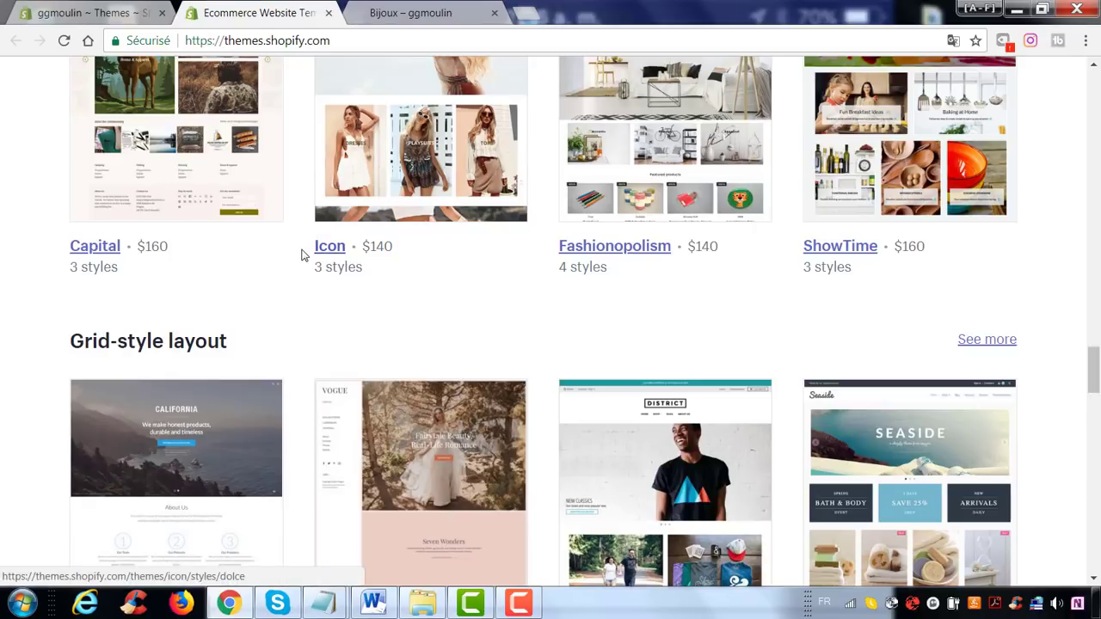
{"action": "scroll", "coordinate": [301, 255], "scroll_direction": "up", "scroll_amount": 2}
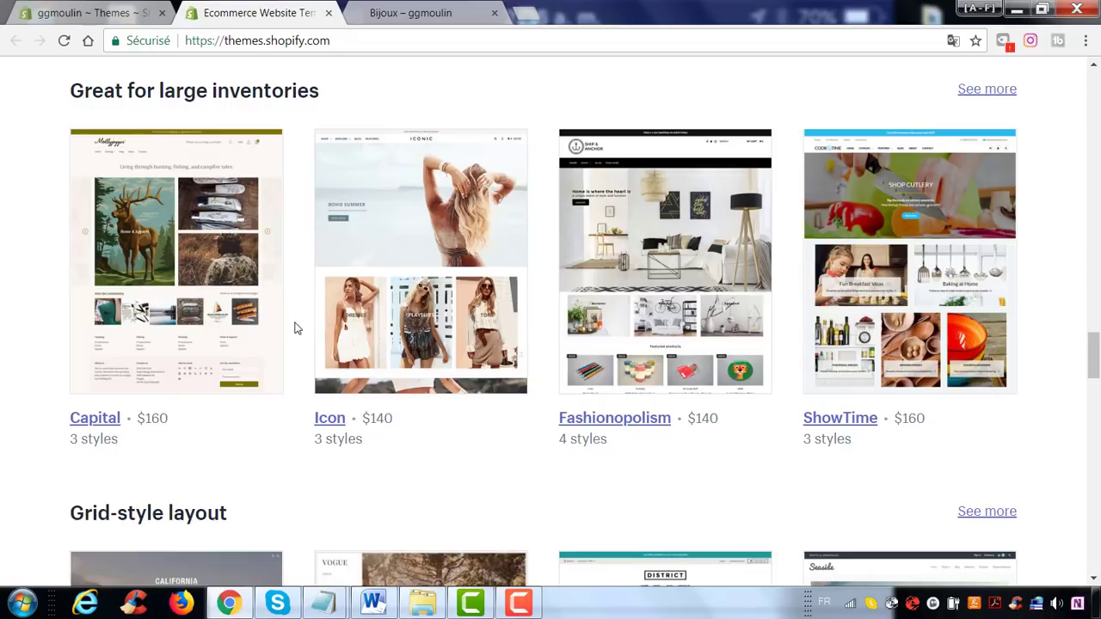
{"action": "scroll", "coordinate": [258, 306], "scroll_direction": "up", "scroll_amount": 2}
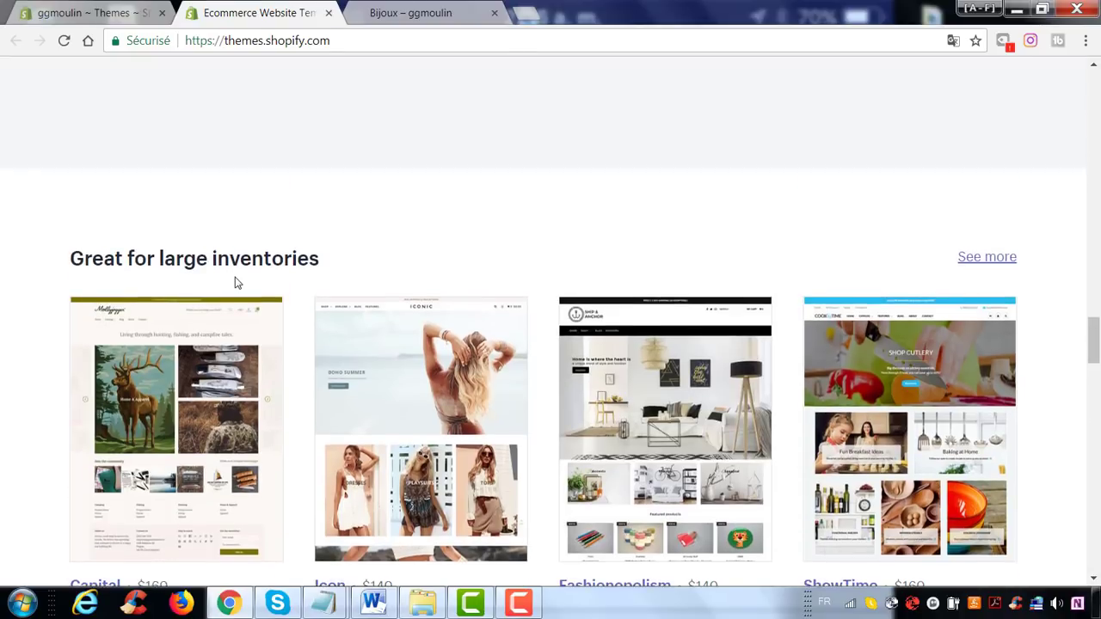
{"action": "scroll", "coordinate": [352, 246], "scroll_direction": "down", "scroll_amount": 3}
{"action": "scroll", "coordinate": [357, 248], "scroll_direction": "down", "scroll_amount": 1}
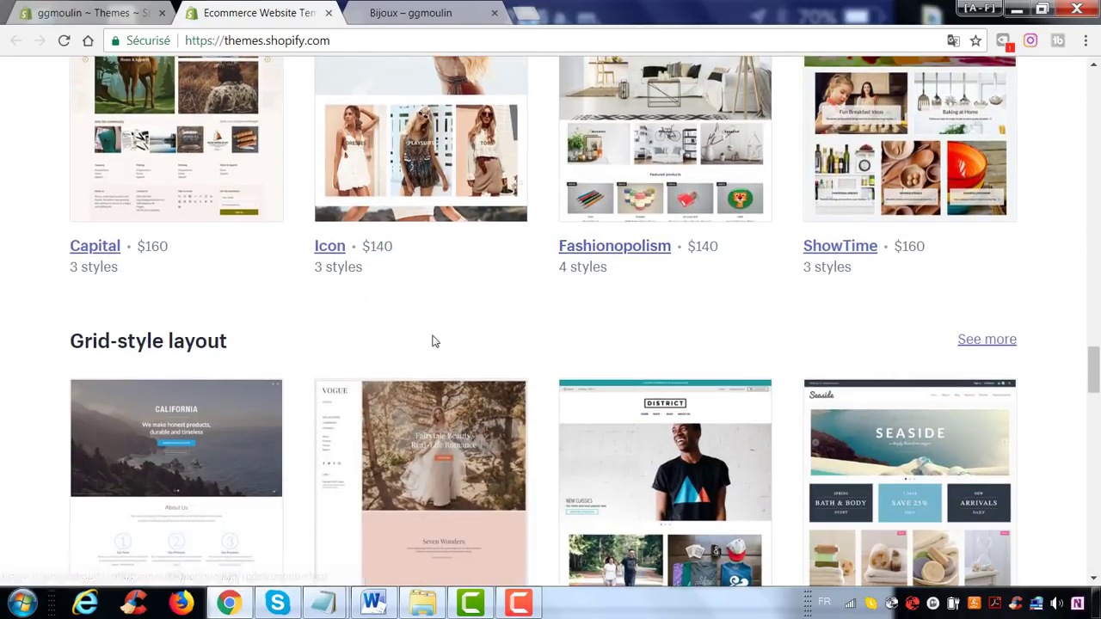
{"action": "scroll", "coordinate": [435, 342], "scroll_direction": "down", "scroll_amount": 3}
{"action": "scroll", "coordinate": [447, 340], "scroll_direction": "up", "scroll_amount": 2}
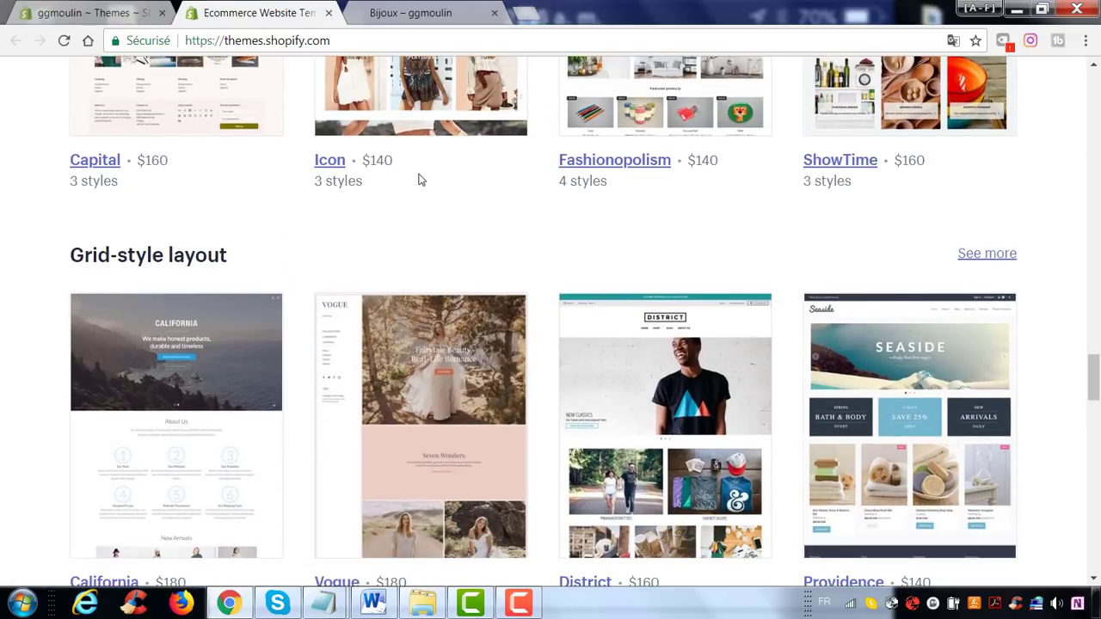
{"action": "scroll", "coordinate": [408, 194], "scroll_direction": "up", "scroll_amount": 1}
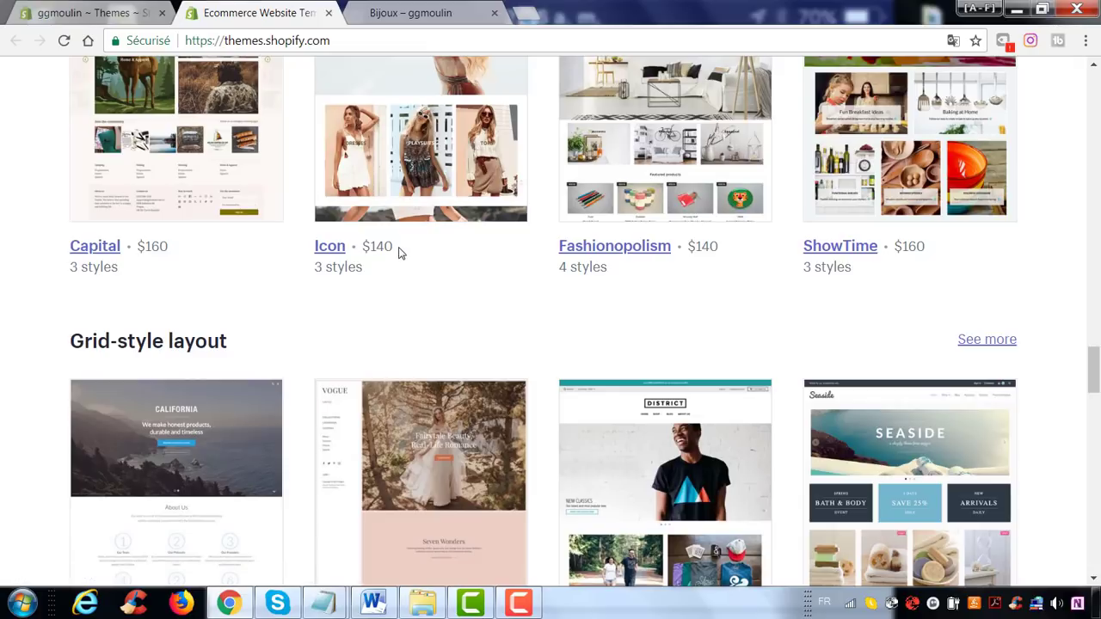
{"action": "scroll", "coordinate": [431, 245], "scroll_direction": "up", "scroll_amount": 1}
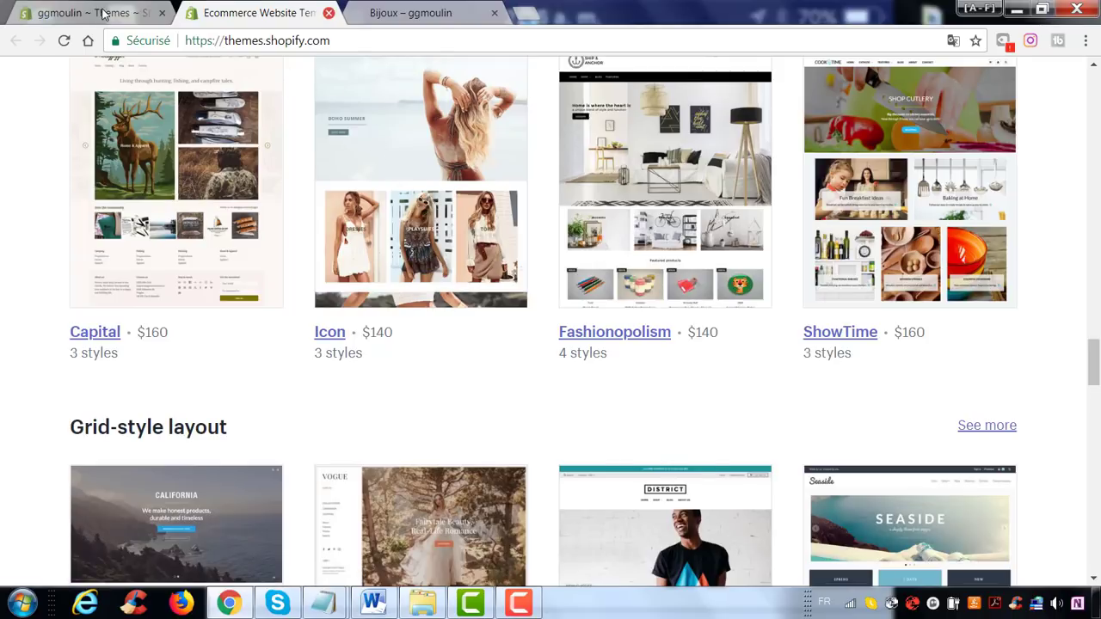
Close the Theme Store and review the free themes option on the store's themes page.
{"action": "left_click", "coordinate": [328, 13]}
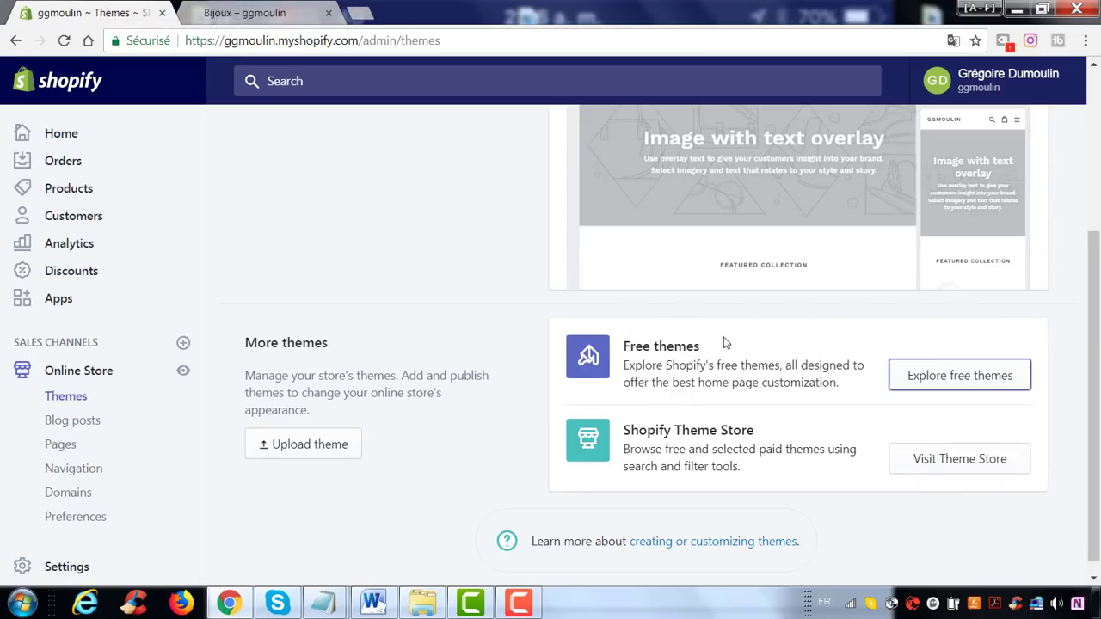
{"action": "left_click_drag", "start_coordinate": [712, 347], "coordinate": [637, 345]}
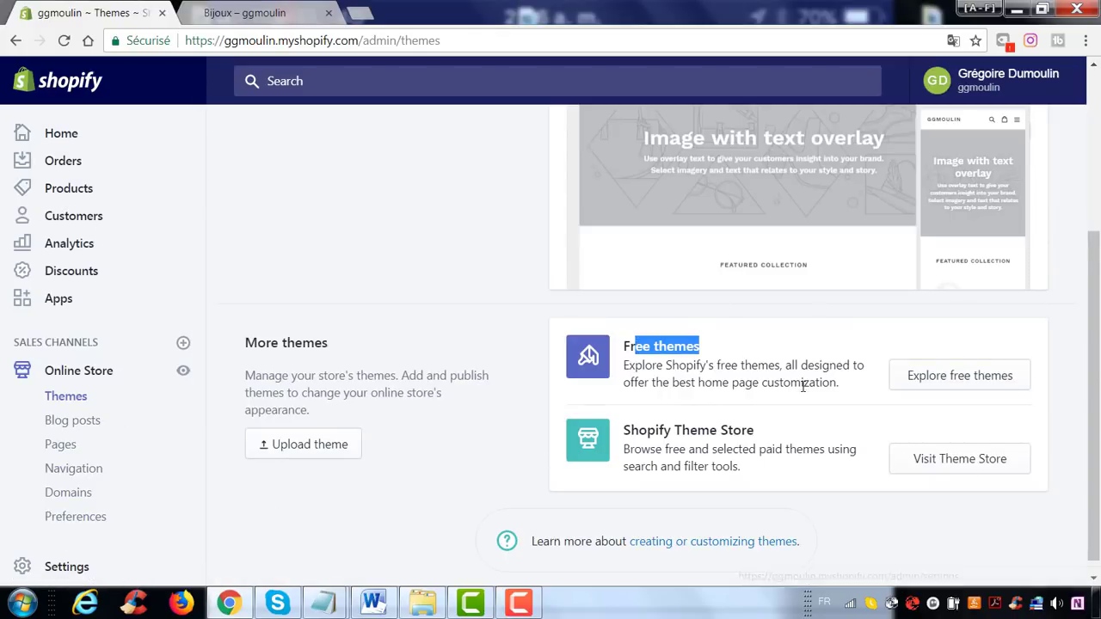
{"action": "left_click", "coordinate": [767, 358]}
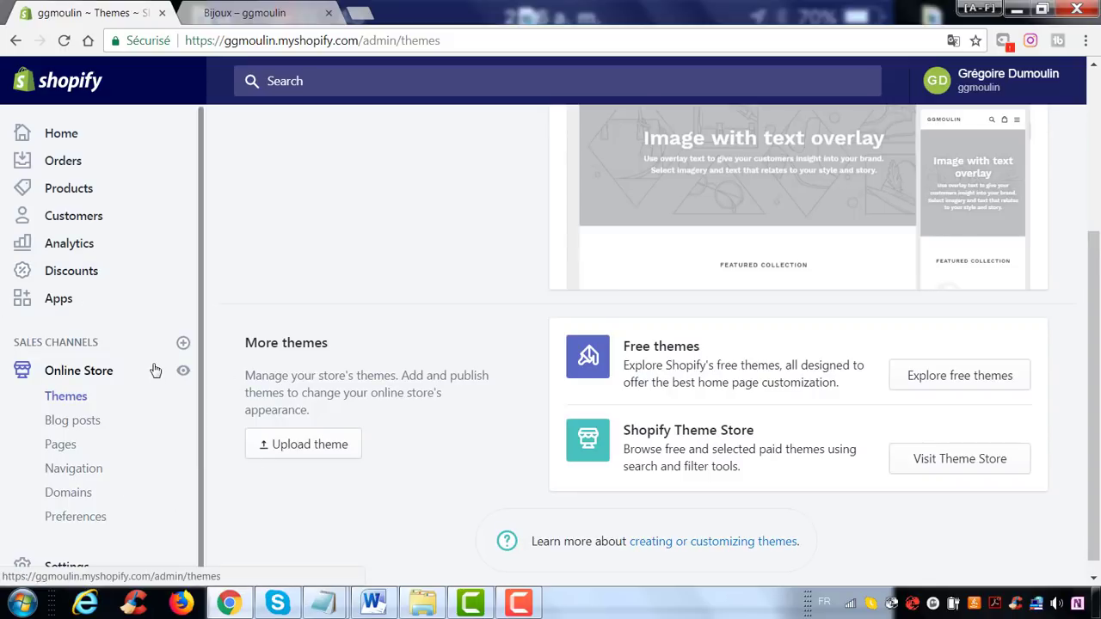
Open the admin home page and examine the sales overview, activity and all recommendation cards down to Search Shopify.
{"action": "scroll", "coordinate": [153, 369], "scroll_direction": "up", "scroll_amount": 1}
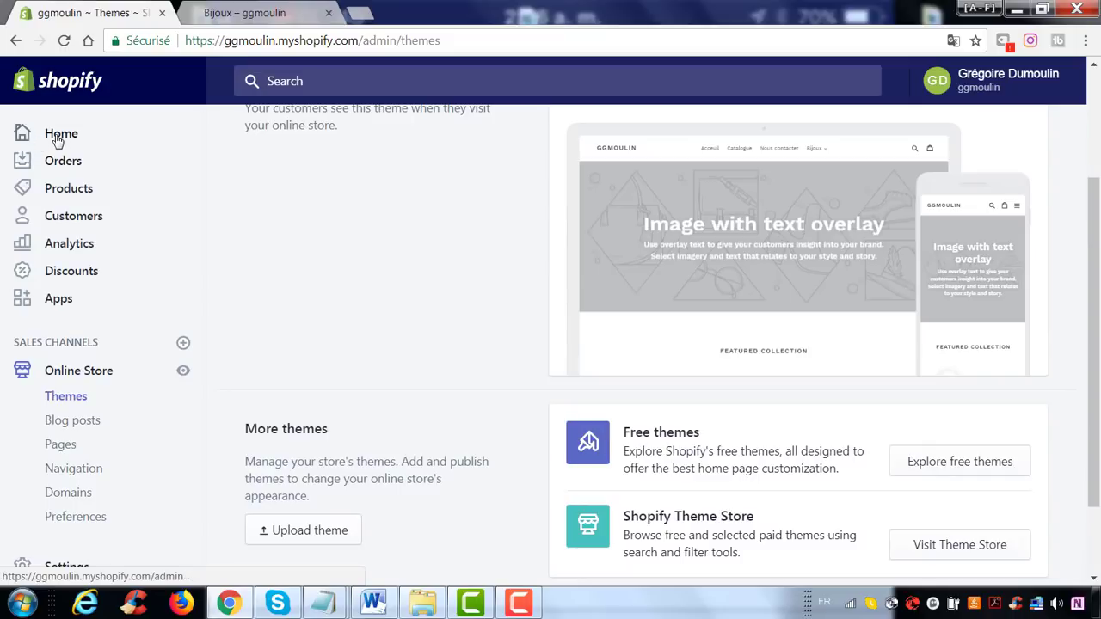
{"action": "left_click", "coordinate": [58, 137]}
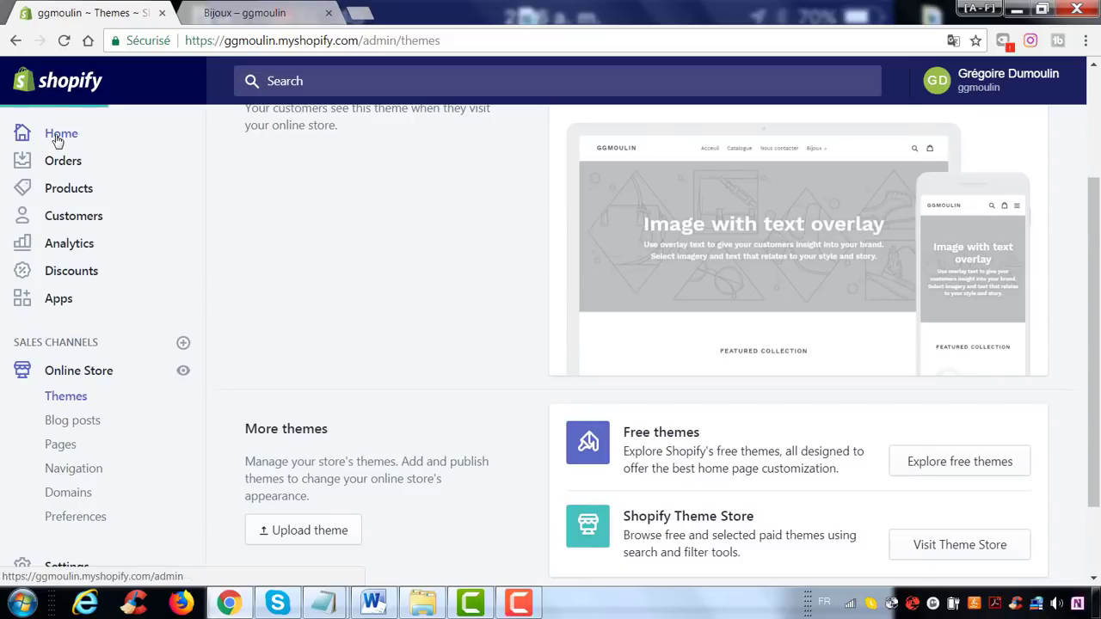
{"action": "left_click", "coordinate": [59, 138]}
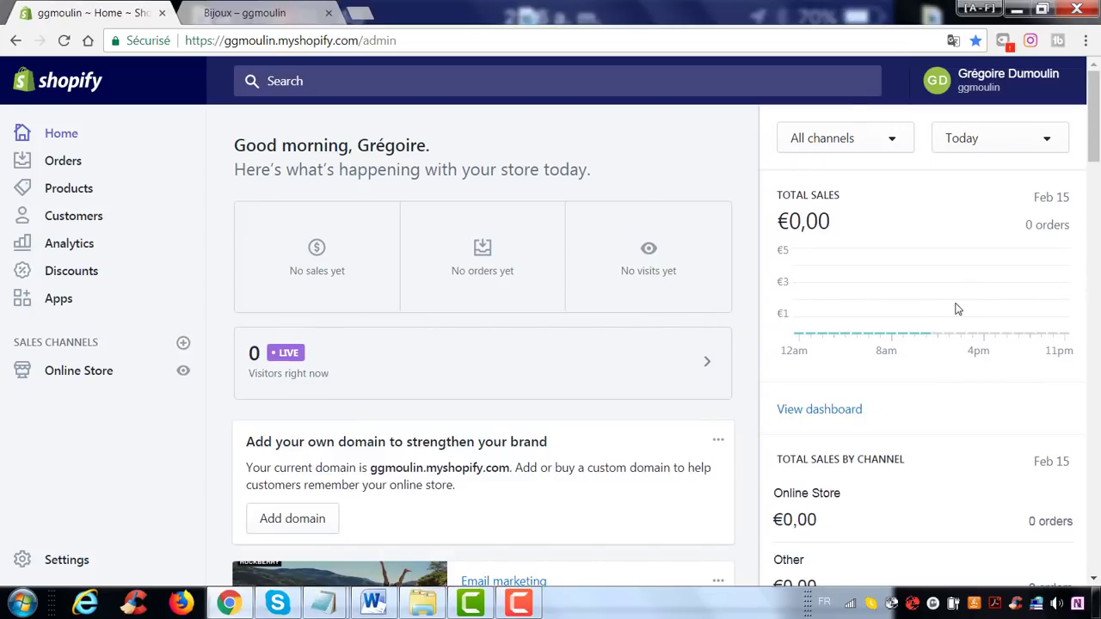
{"action": "scroll", "coordinate": [338, 379], "scroll_direction": "down", "scroll_amount": 2}
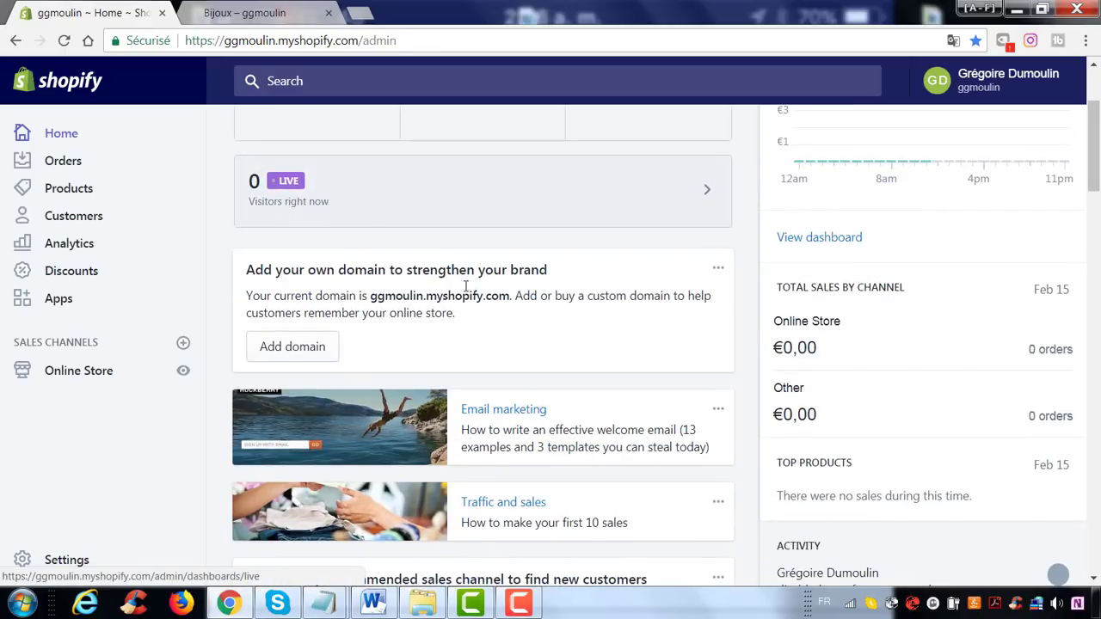
{"action": "scroll", "coordinate": [484, 302], "scroll_direction": "down", "scroll_amount": 4}
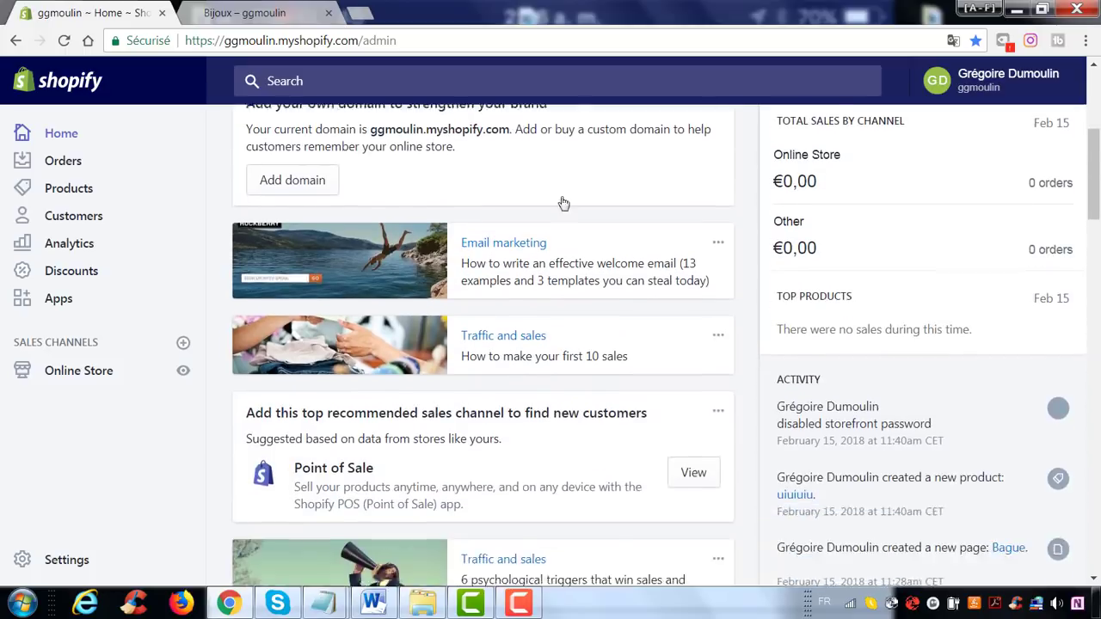
{"action": "scroll", "coordinate": [409, 320], "scroll_direction": "down", "scroll_amount": 8}
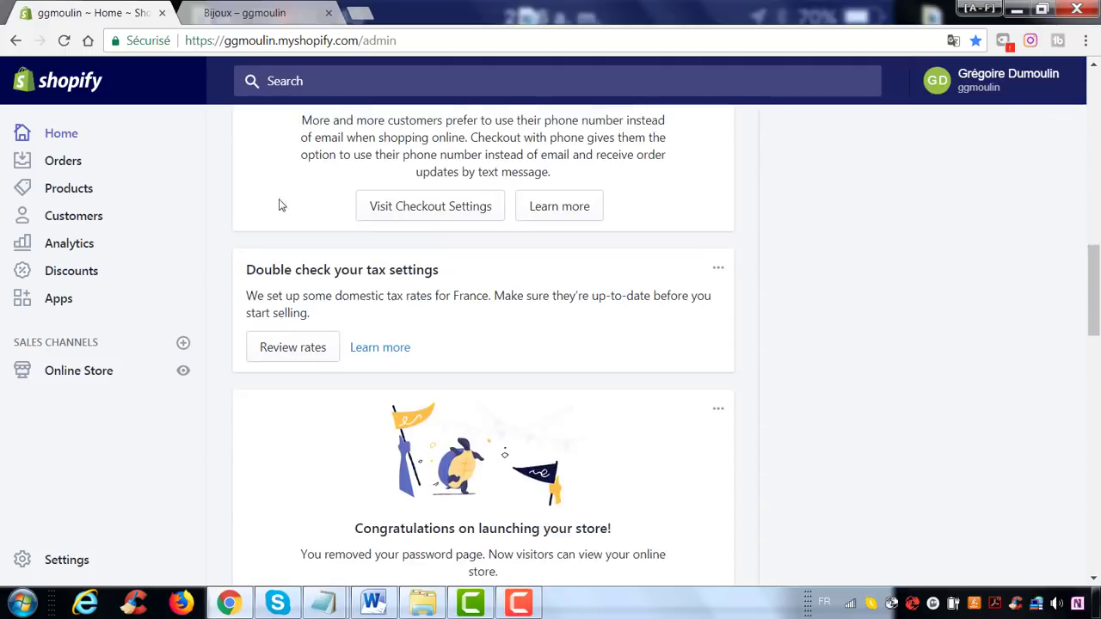
{"action": "scroll", "coordinate": [517, 413], "scroll_direction": "down", "scroll_amount": 5}
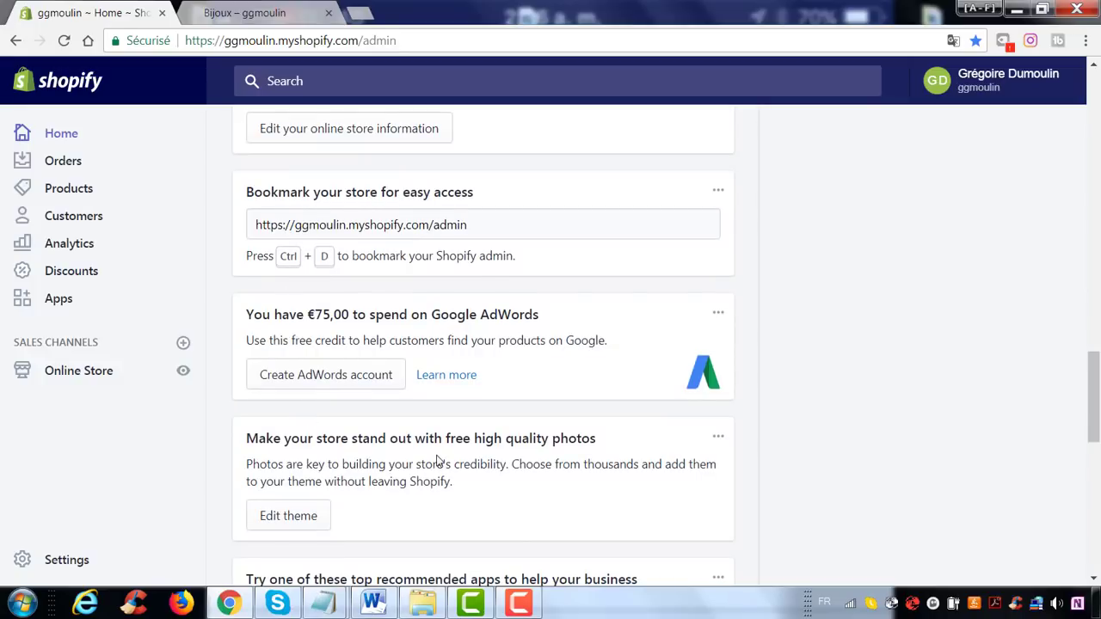
{"action": "scroll", "coordinate": [437, 462], "scroll_direction": "down", "scroll_amount": 6}
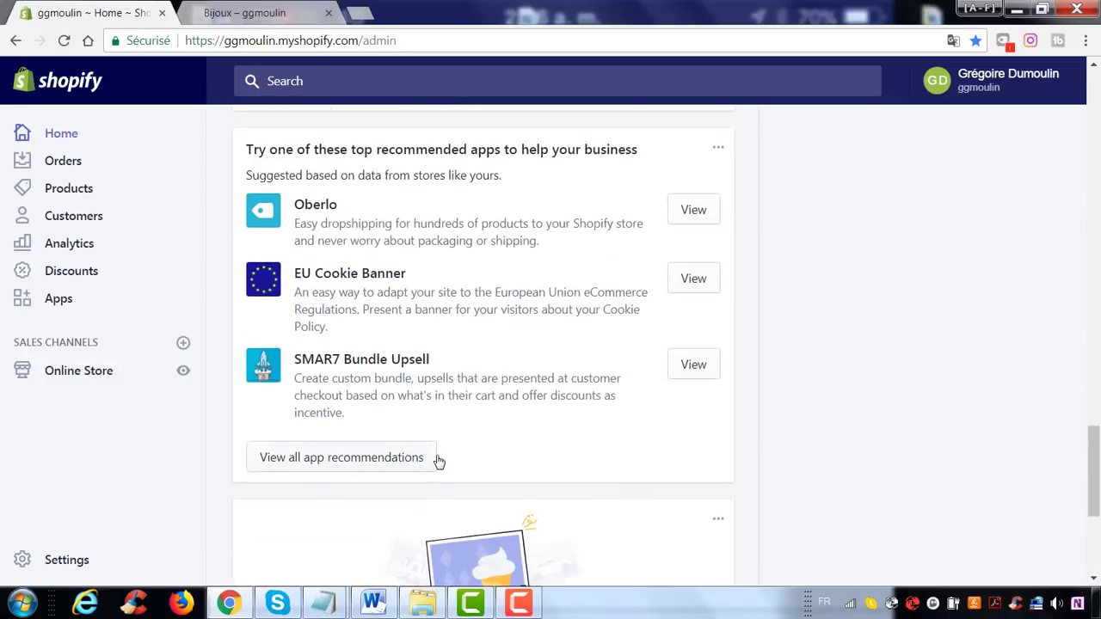
{"action": "scroll", "coordinate": [438, 462], "scroll_direction": "down", "scroll_amount": 3}
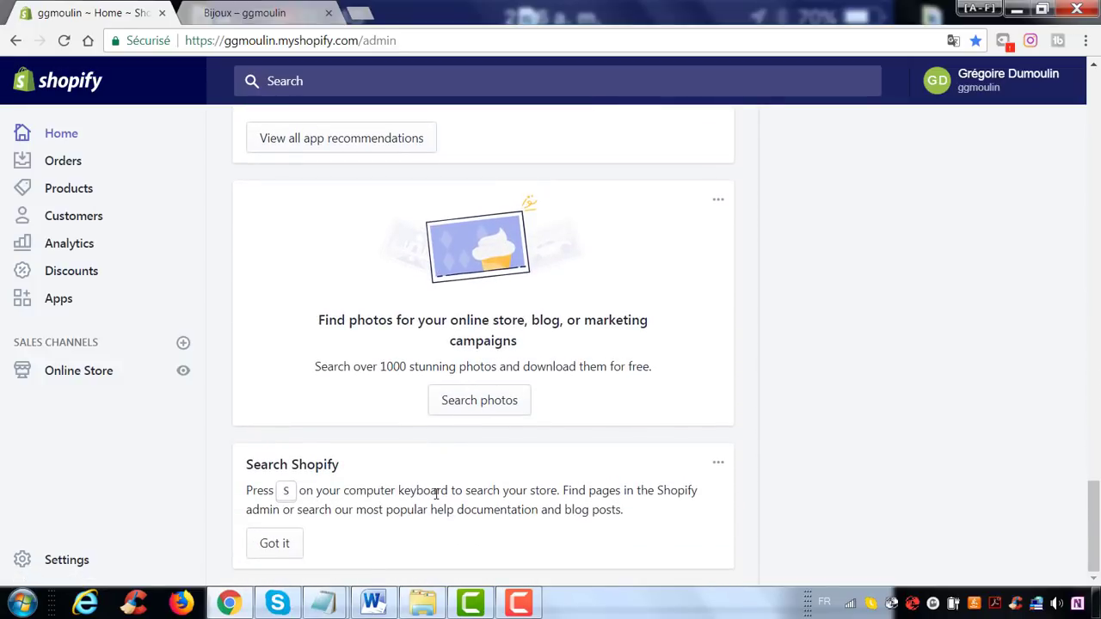
Highlight the store's admin address in the bookmark card for reference and return to the start of the home page.
{"action": "scroll", "coordinate": [435, 493], "scroll_direction": "up", "scroll_amount": 10}
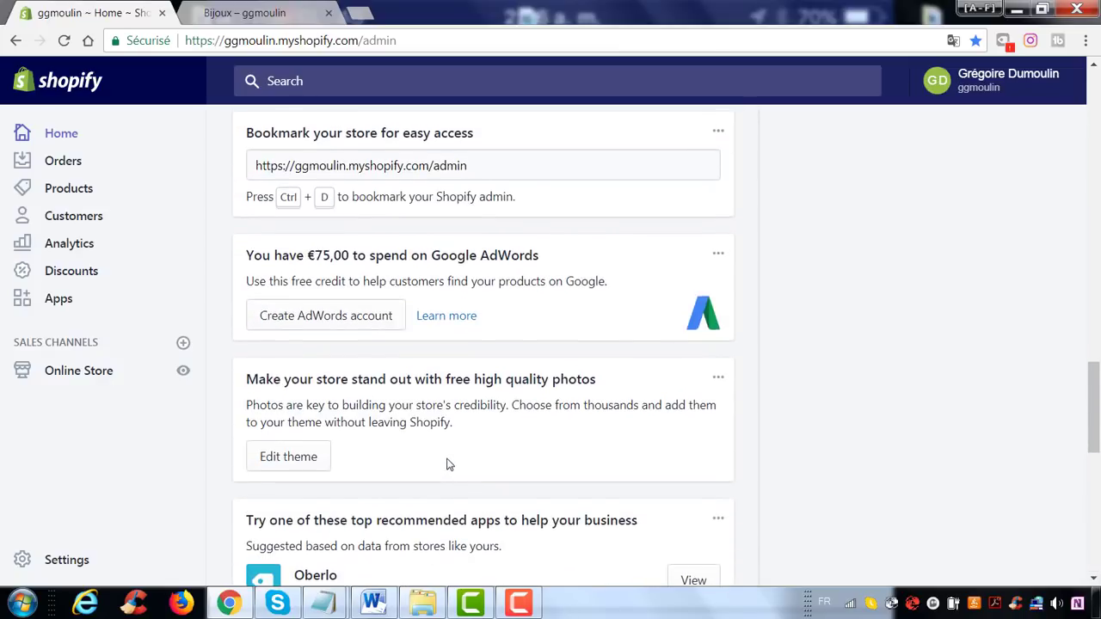
{"action": "left_click_drag", "start_coordinate": [484, 335], "coordinate": [220, 342]}
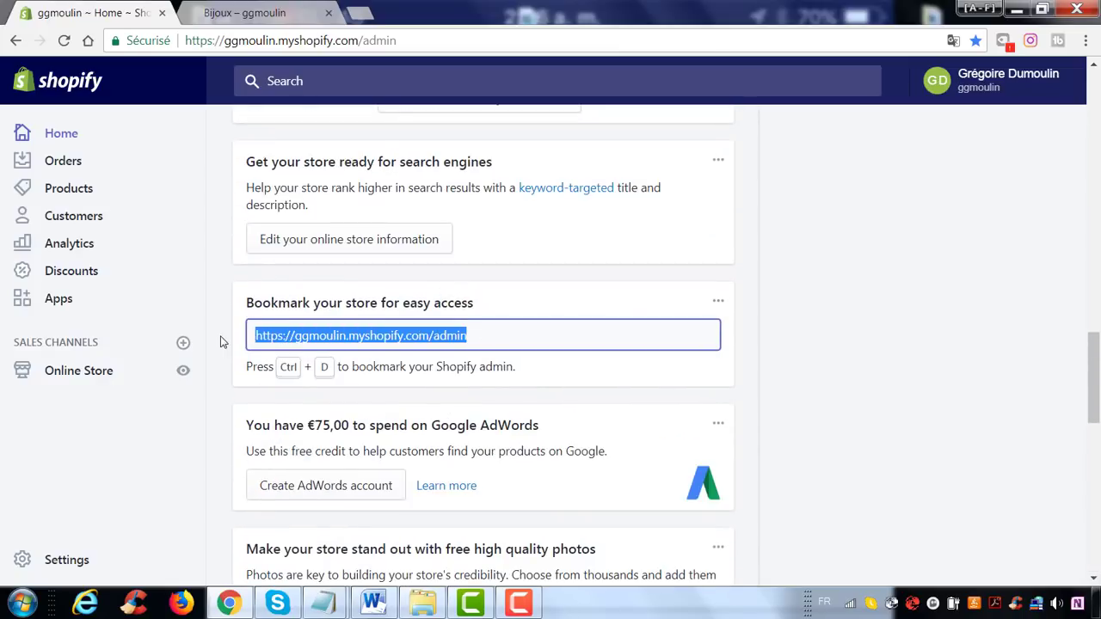
{"action": "left_click", "coordinate": [468, 336]}
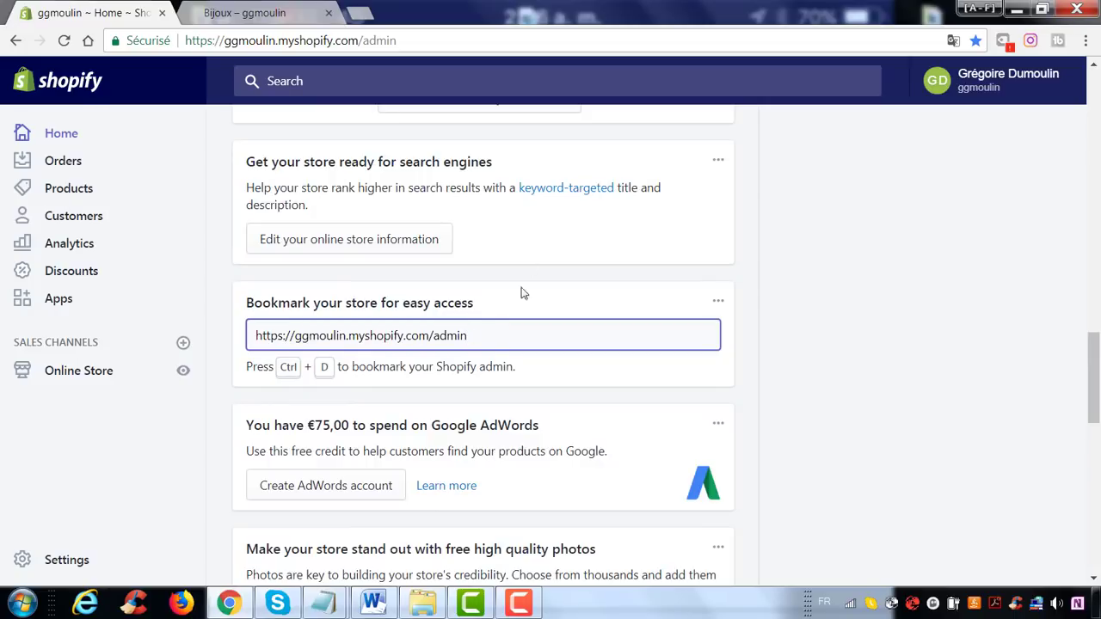
{"action": "left_click_drag", "start_coordinate": [492, 340], "coordinate": [213, 336]}
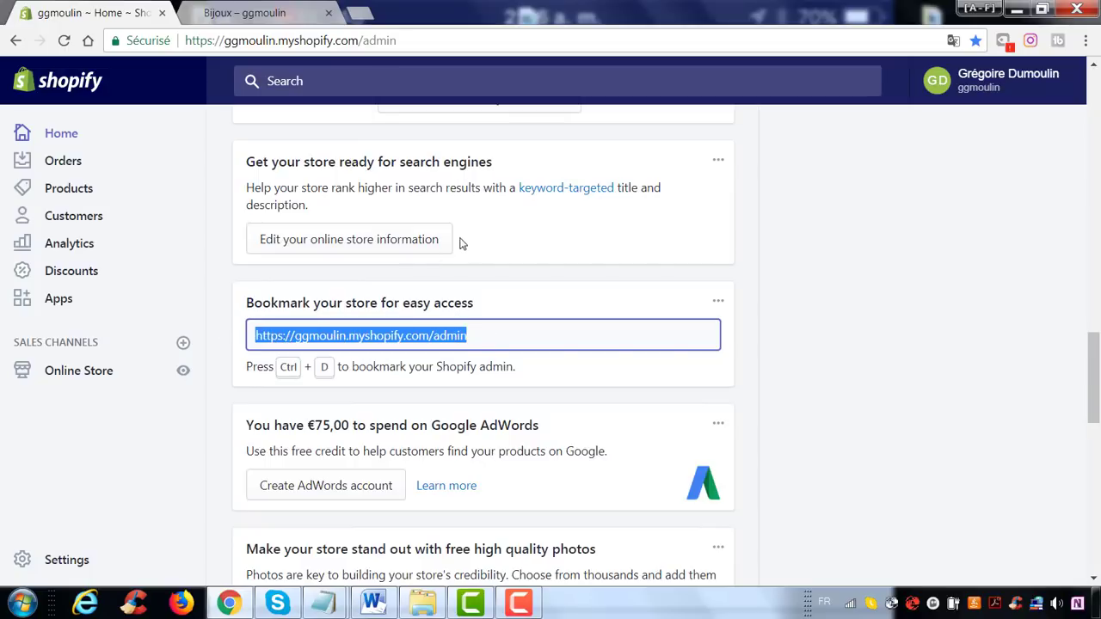
{"action": "left_click", "coordinate": [533, 324]}
{"action": "scroll", "coordinate": [533, 324], "scroll_direction": "up", "scroll_amount": 8}
{"action": "scroll", "coordinate": [533, 323], "scroll_direction": "up", "scroll_amount": 5}
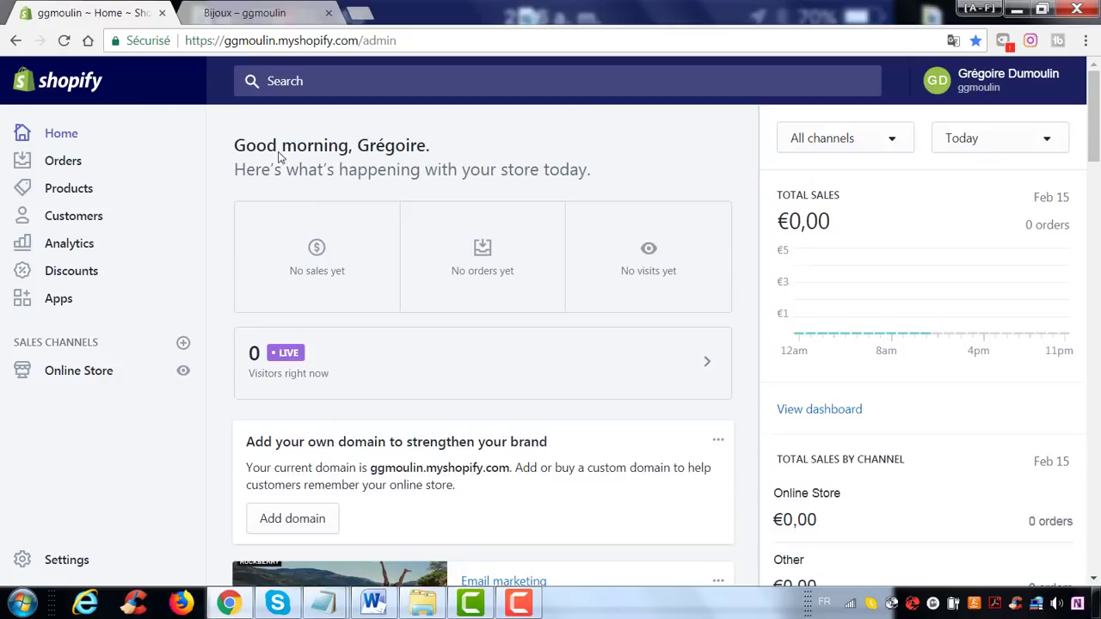
Open the Orders section and view its drafts and abandoned checkouts pages.
{"action": "left_click", "coordinate": [86, 169]}
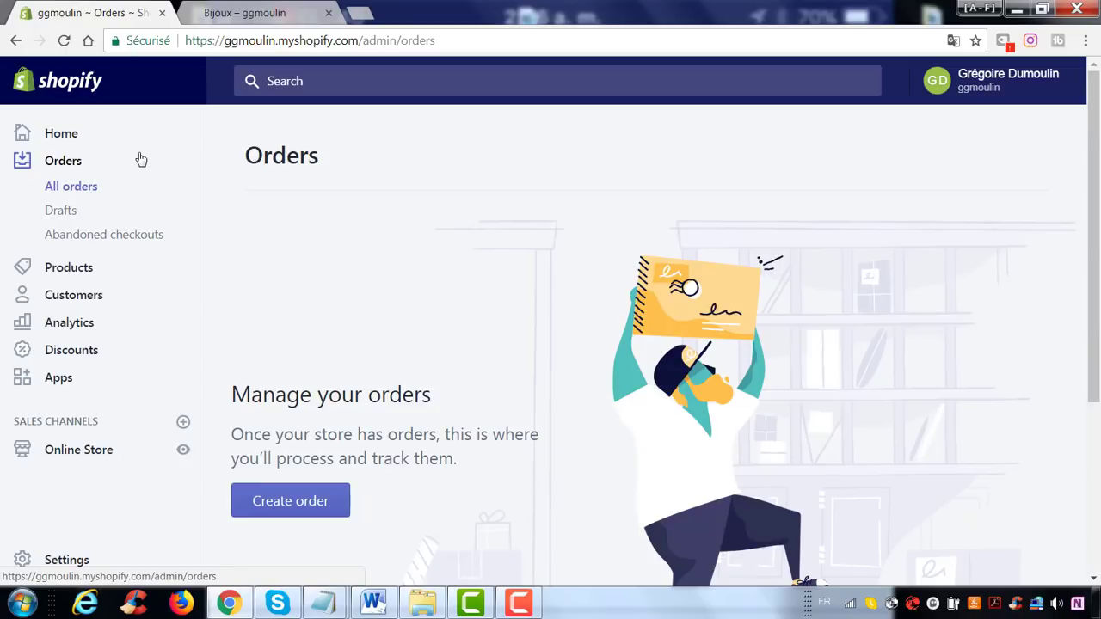
{"action": "left_click", "coordinate": [61, 222]}
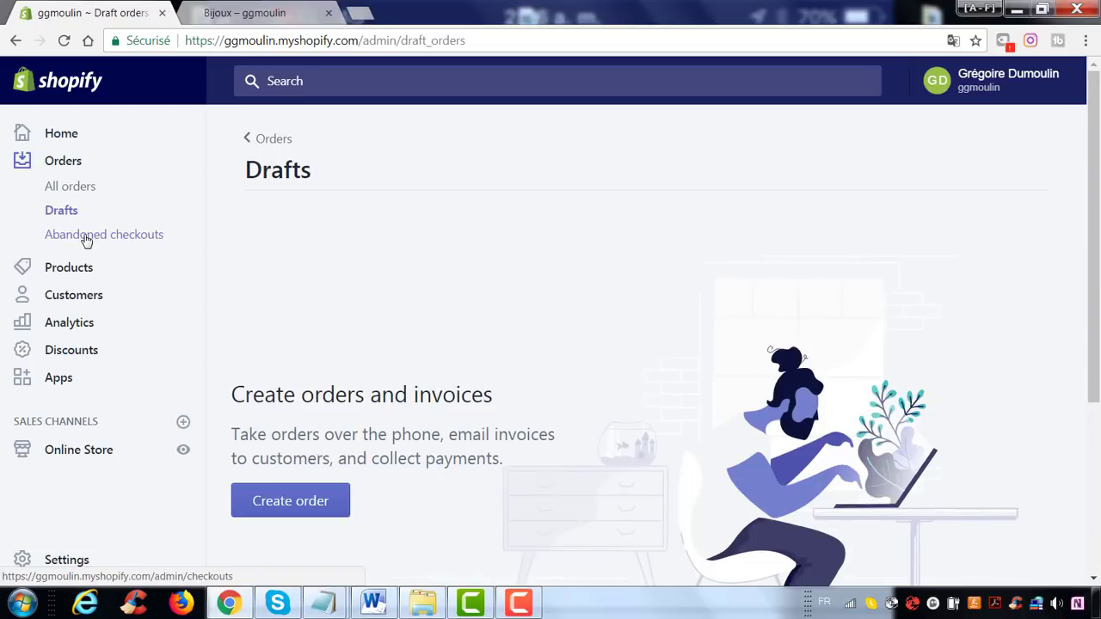
{"action": "left_click", "coordinate": [54, 241]}
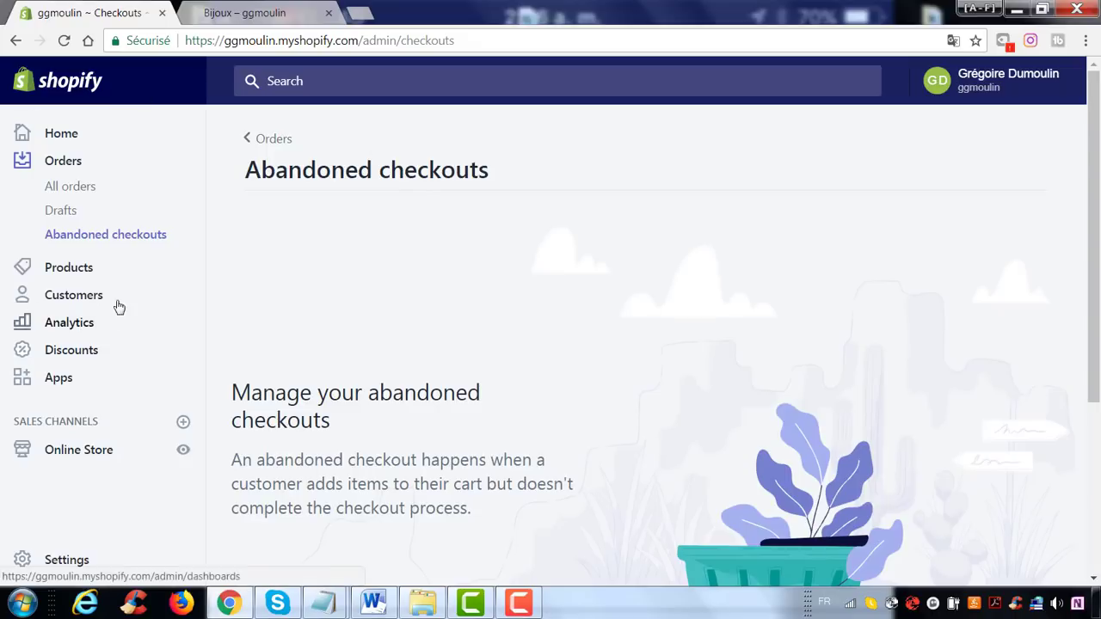
View the store's product list and the Customers section.
{"action": "left_click", "coordinate": [53, 268]}
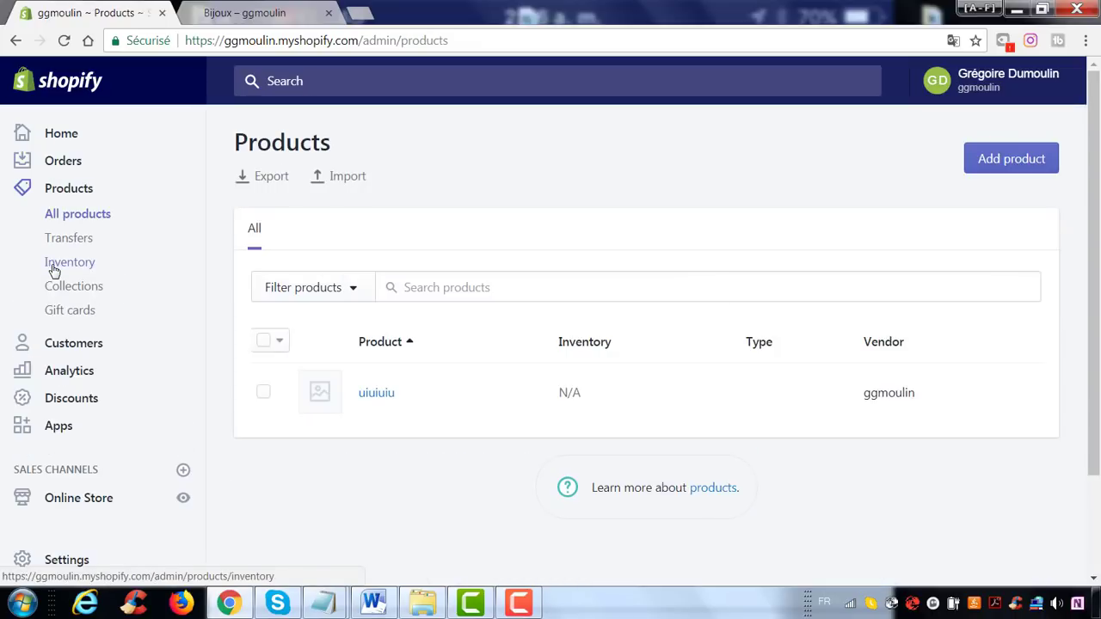
{"action": "left_click", "coordinate": [81, 345]}
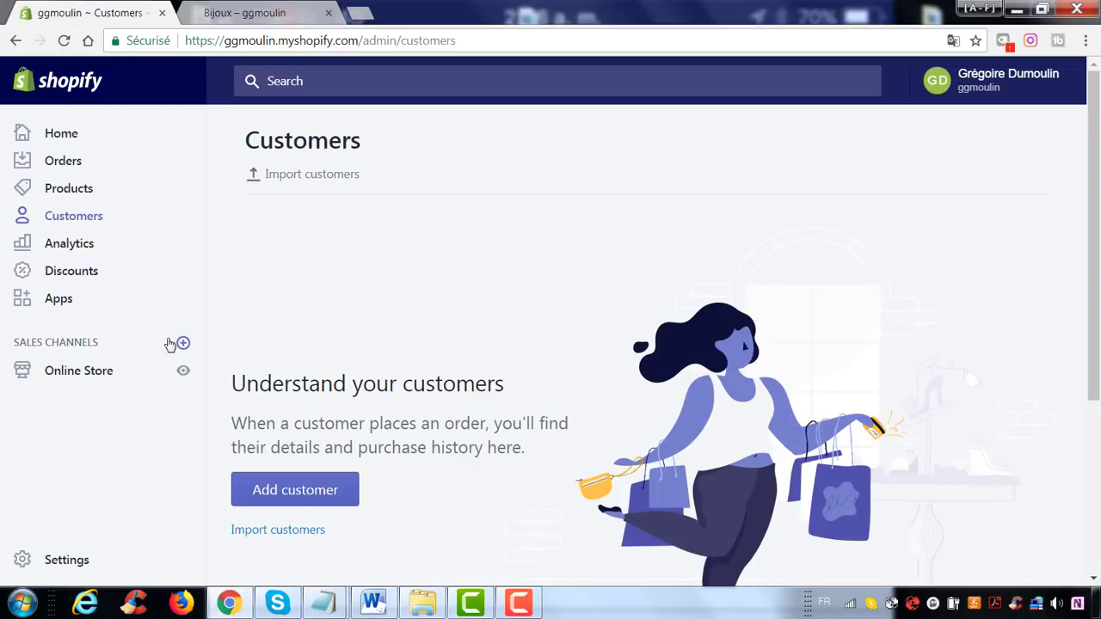
Open the analytics overview dashboard, review its available date ranges, and cancel without changing the period.
{"action": "left_click", "coordinate": [76, 246]}
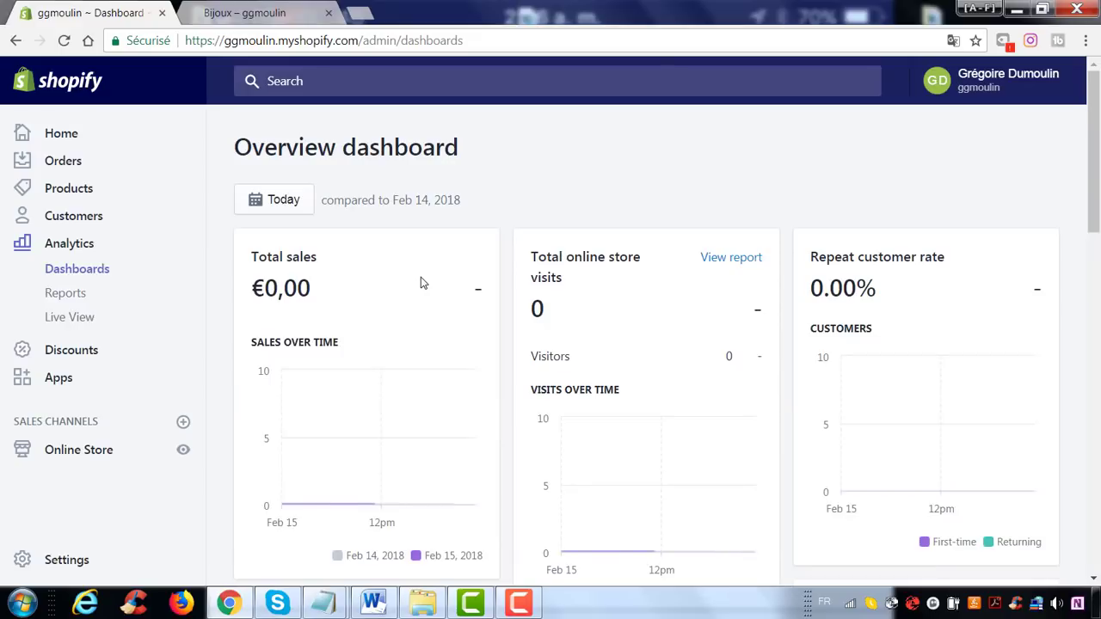
{"action": "left_click", "coordinate": [269, 200]}
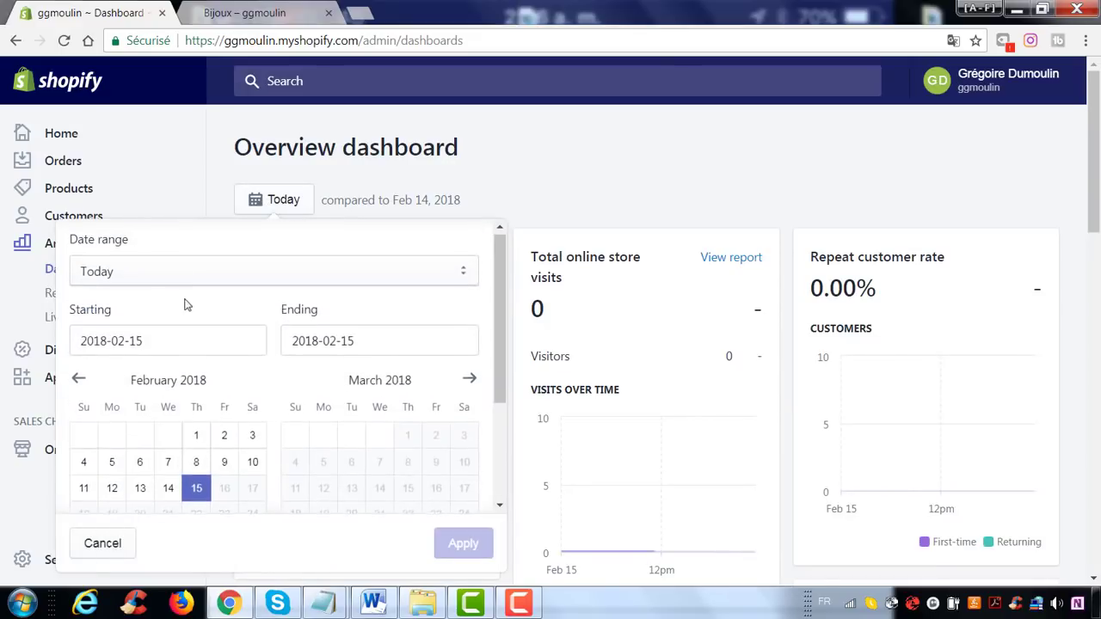
{"action": "left_click", "coordinate": [275, 280]}
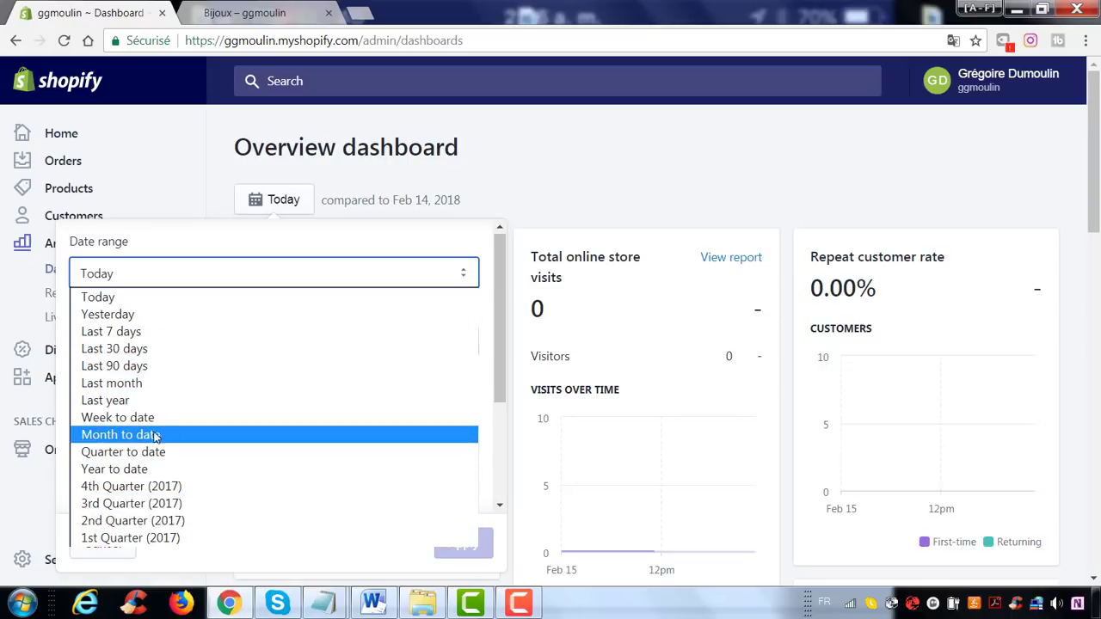
{"action": "left_click", "coordinate": [509, 197]}
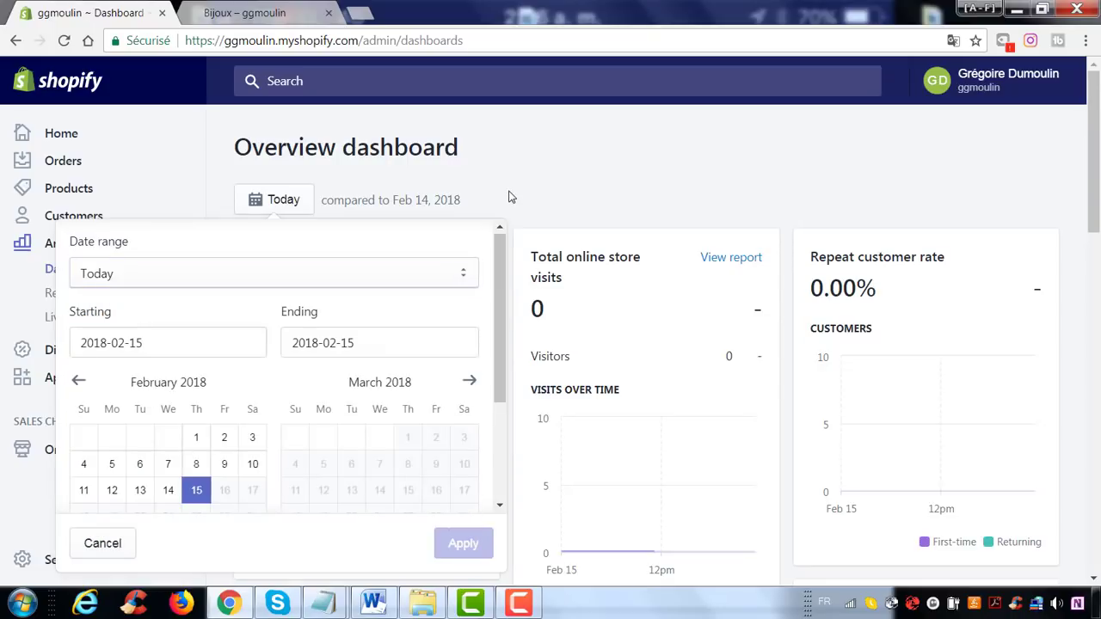
{"action": "left_click", "coordinate": [136, 544]}
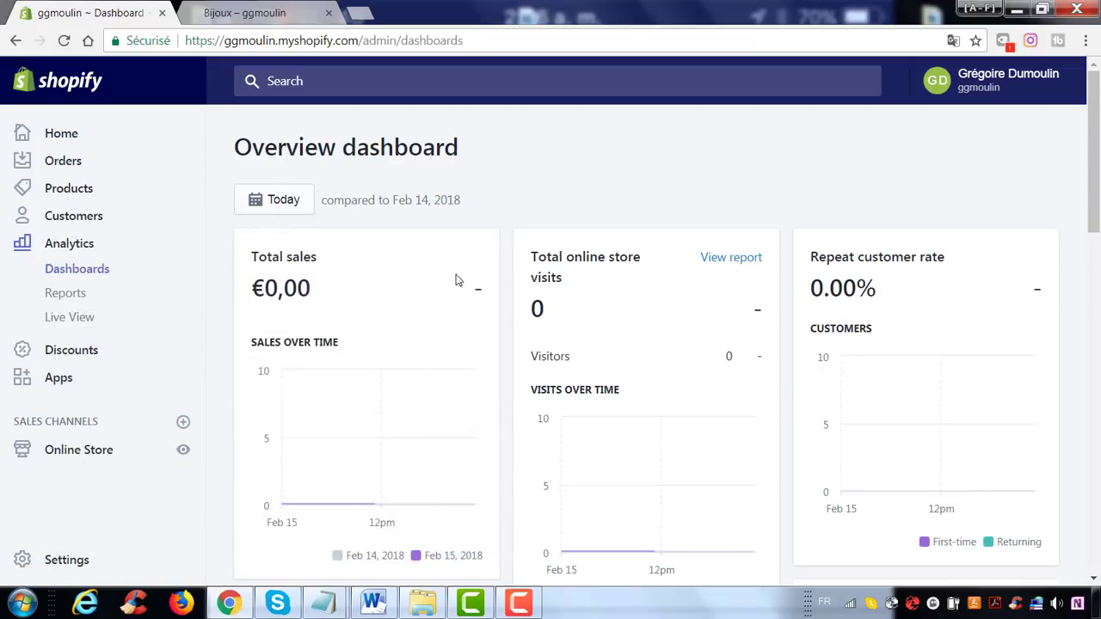
Highlight the online store visits and repeat customer rate cards, and go on to the online store conversion rate card.
{"action": "left_click_drag", "start_coordinate": [564, 277], "coordinate": [527, 267]}
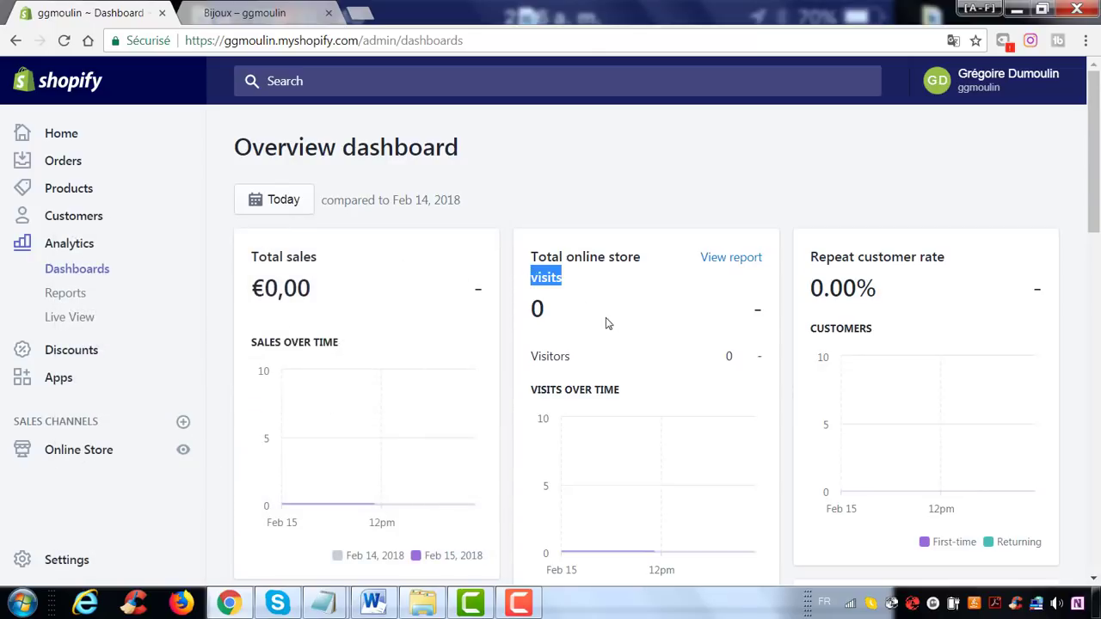
{"action": "left_click_drag", "start_coordinate": [888, 289], "coordinate": [817, 286]}
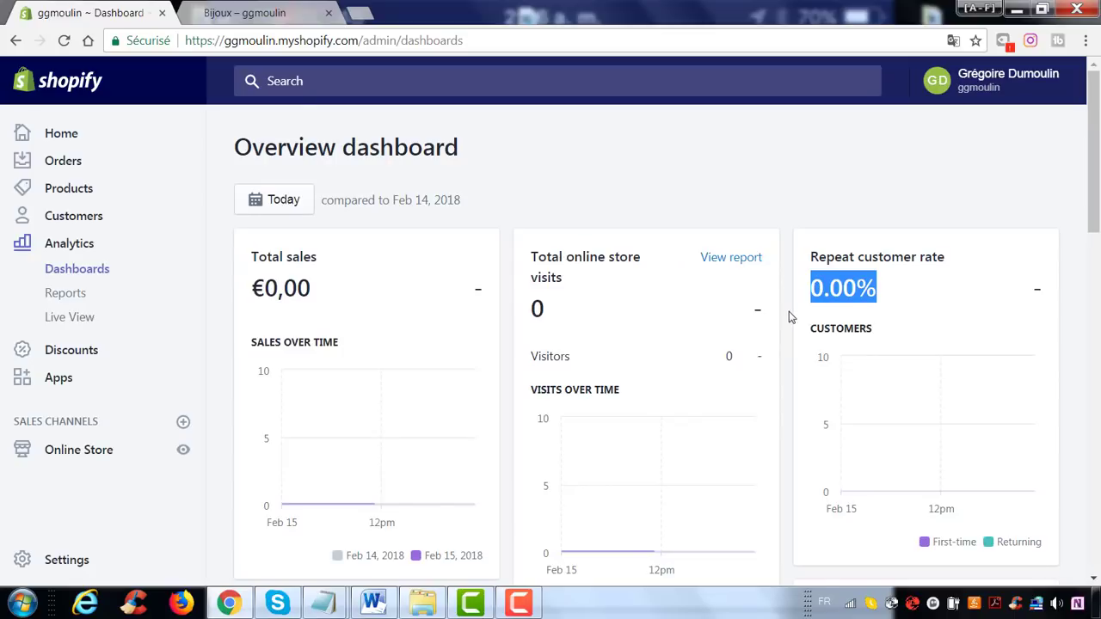
{"action": "scroll", "coordinate": [788, 317], "scroll_direction": "down", "scroll_amount": 1}
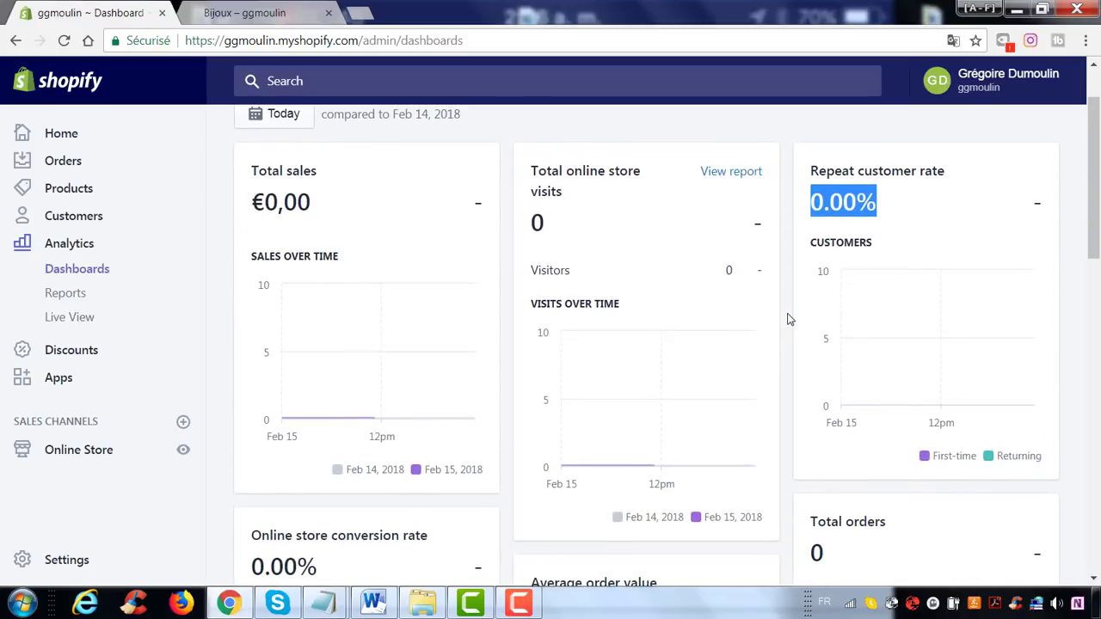
{"action": "scroll", "coordinate": [774, 301], "scroll_direction": "down", "scroll_amount": 2}
{"action": "scroll", "coordinate": [431, 366], "scroll_direction": "down", "scroll_amount": 1}
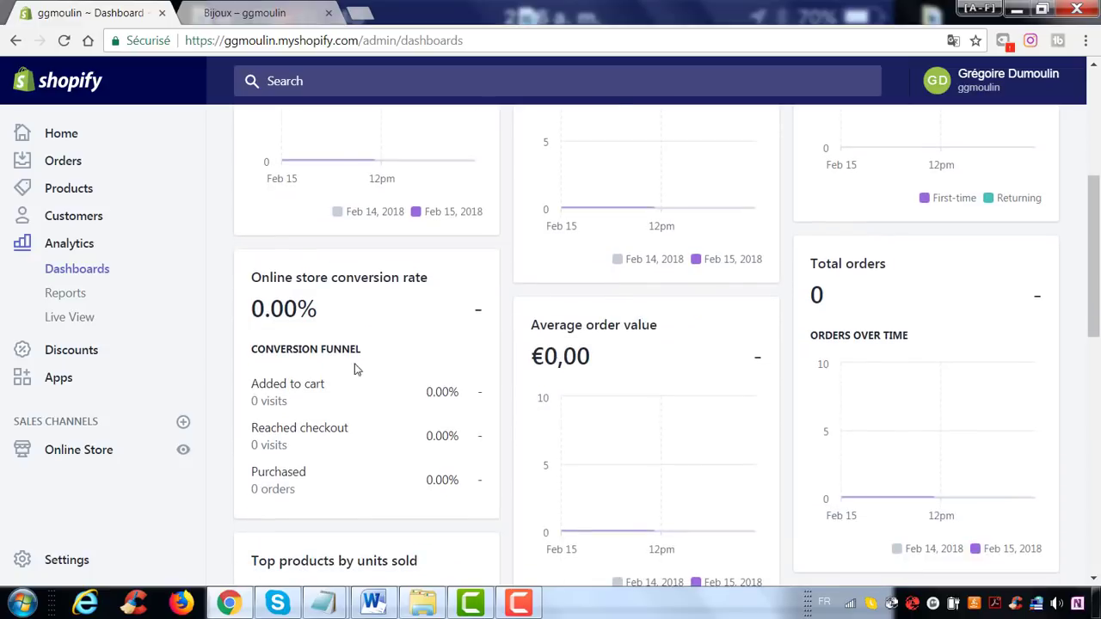
Highlight the online store conversion rate percentage for reference.
{"action": "left_click_drag", "start_coordinate": [332, 306], "coordinate": [218, 305]}
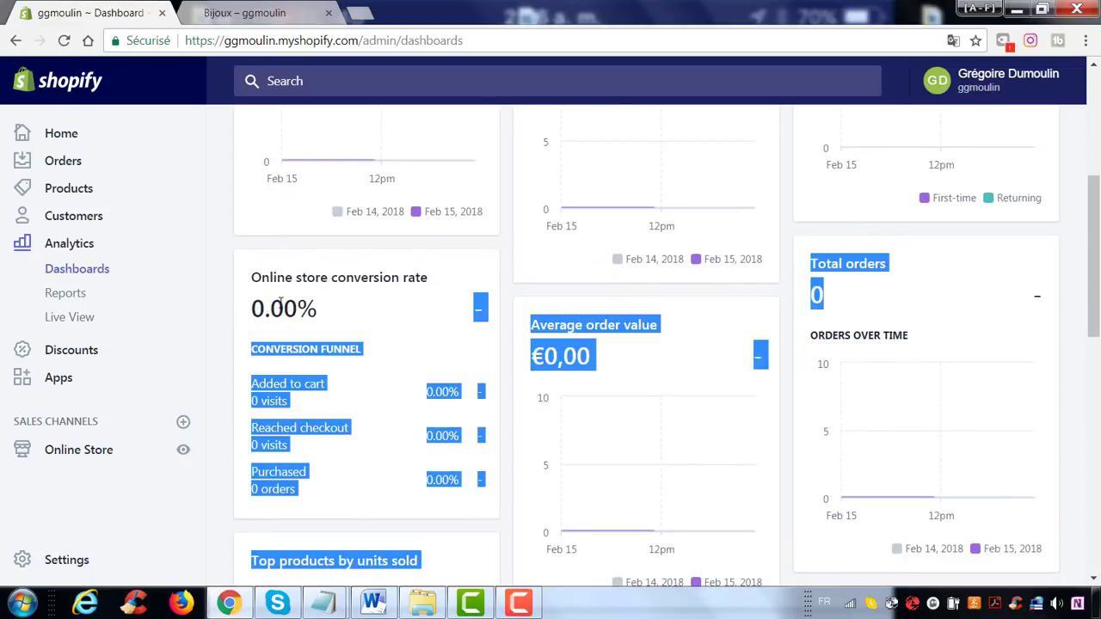
{"action": "left_click", "coordinate": [368, 315]}
{"action": "left_click_drag", "start_coordinate": [320, 307], "coordinate": [251, 308]}
{"action": "left_click", "coordinate": [251, 308]}
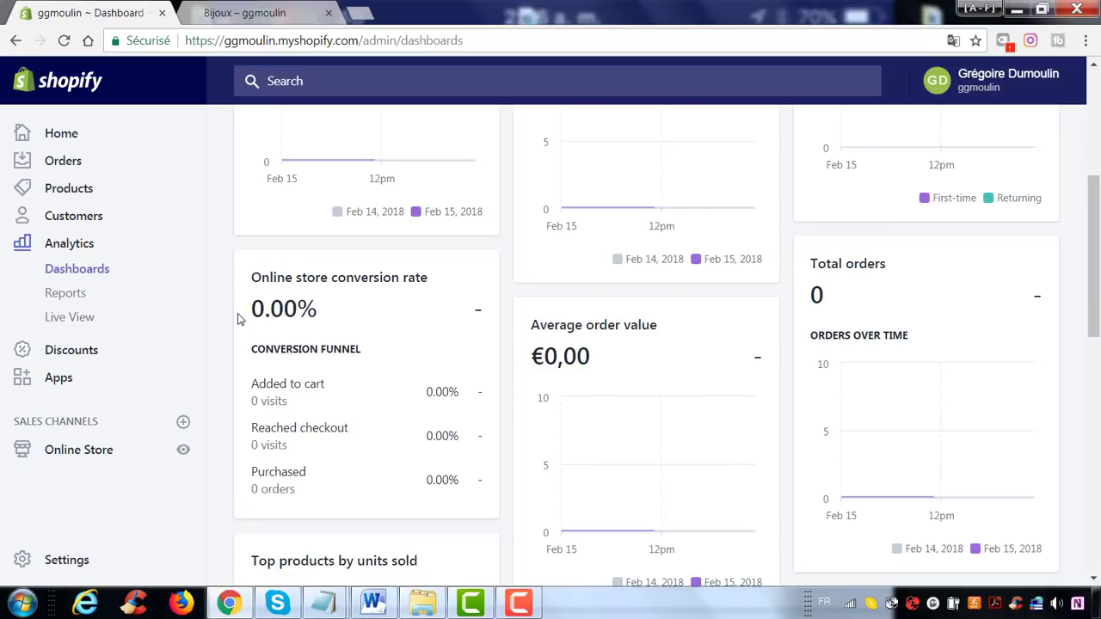
Highlight the Added to cart stage of the conversion funnel and its percentage.
{"action": "left_click_drag", "start_coordinate": [328, 385], "coordinate": [252, 384]}
{"action": "left_click", "coordinate": [251, 383]}
{"action": "left_click_drag", "start_coordinate": [334, 389], "coordinate": [252, 384]}
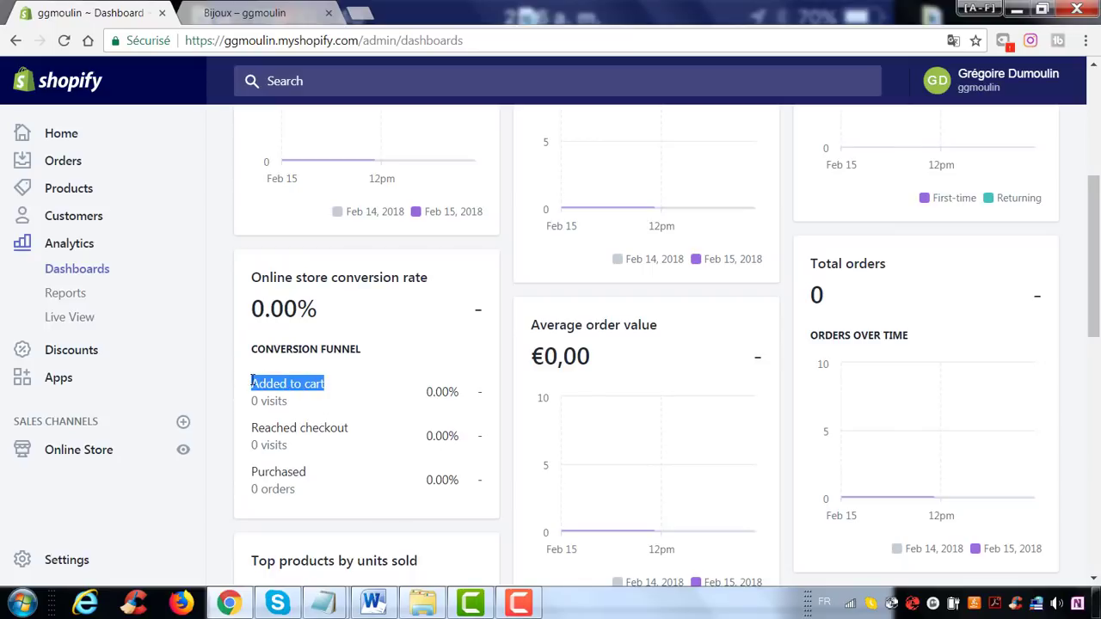
{"action": "left_click_drag", "start_coordinate": [325, 420], "coordinate": [238, 411]}
{"action": "left_click", "coordinate": [422, 409]}
{"action": "left_click_drag", "start_coordinate": [428, 392], "coordinate": [469, 397]}
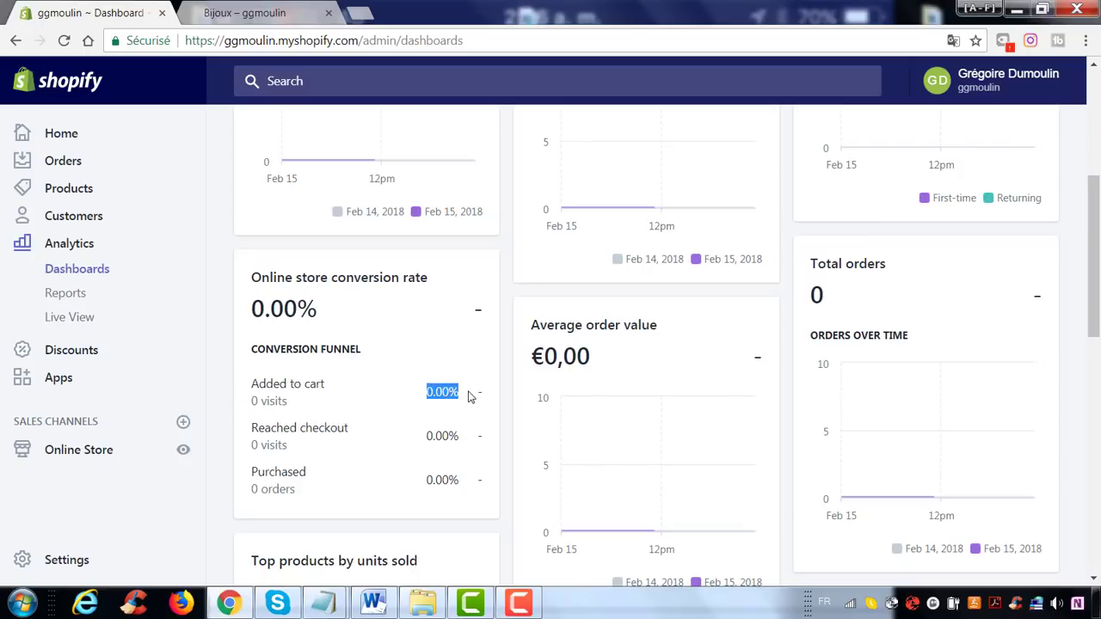
Highlight the funnel stages through Reached checkout and Purchased, along with the percentage of each stage.
{"action": "left_click_drag", "start_coordinate": [272, 418], "coordinate": [364, 440]}
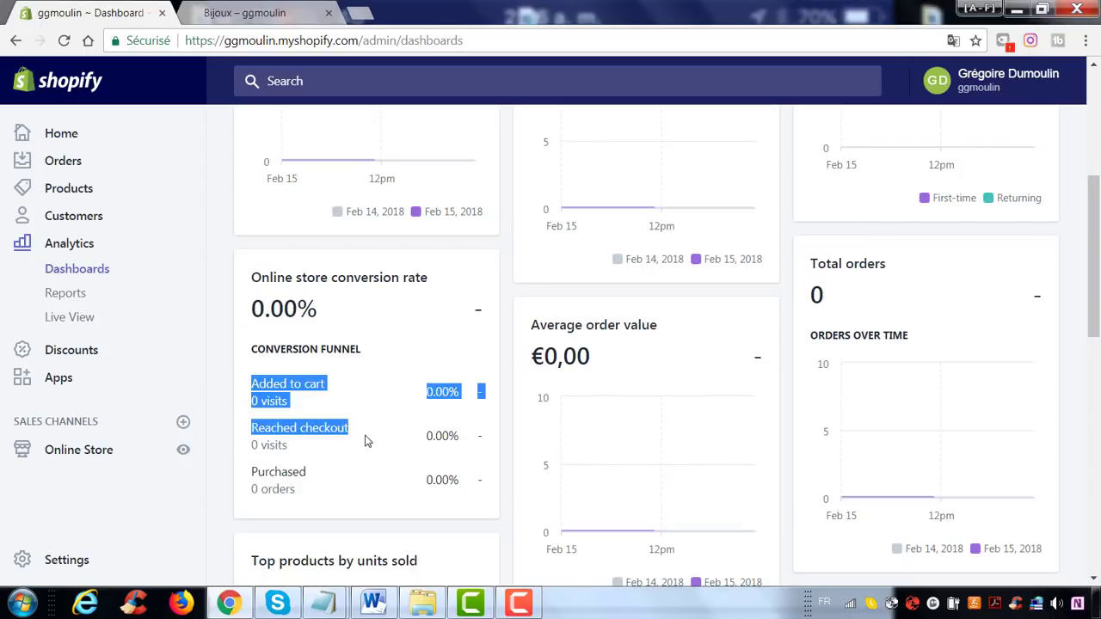
{"action": "left_click", "coordinate": [365, 442]}
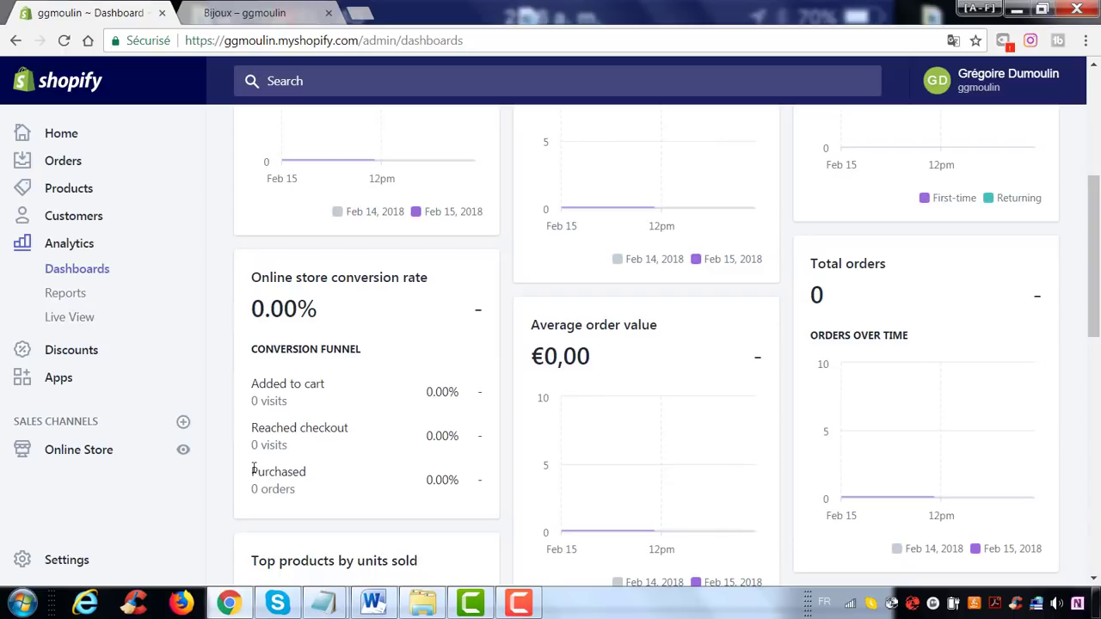
{"action": "left_click_drag", "start_coordinate": [250, 380], "coordinate": [347, 478]}
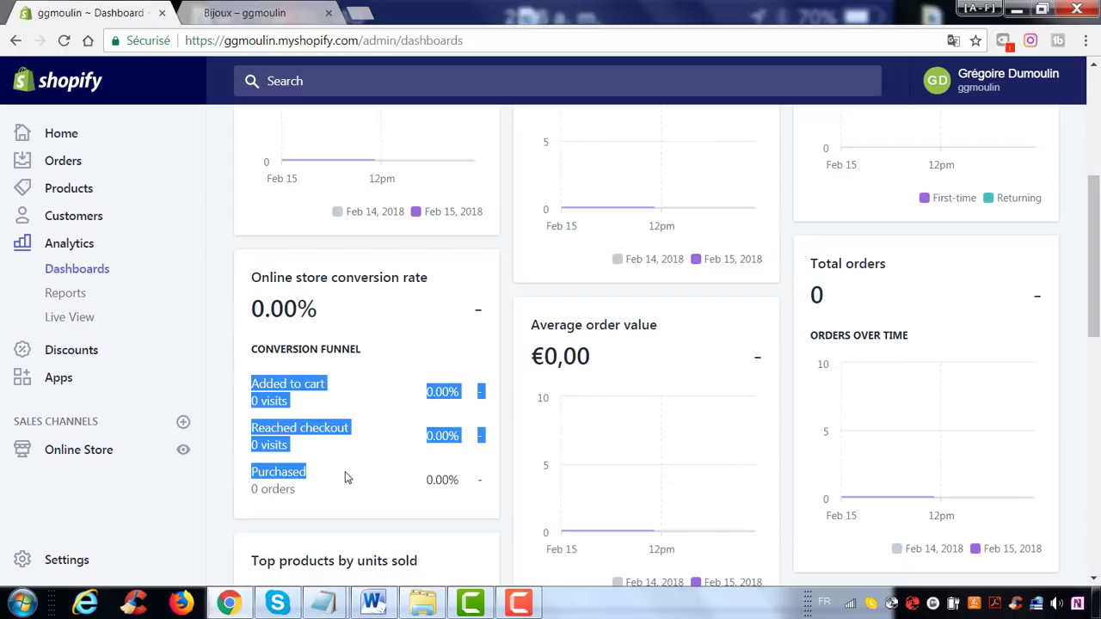
{"action": "left_click", "coordinate": [454, 493]}
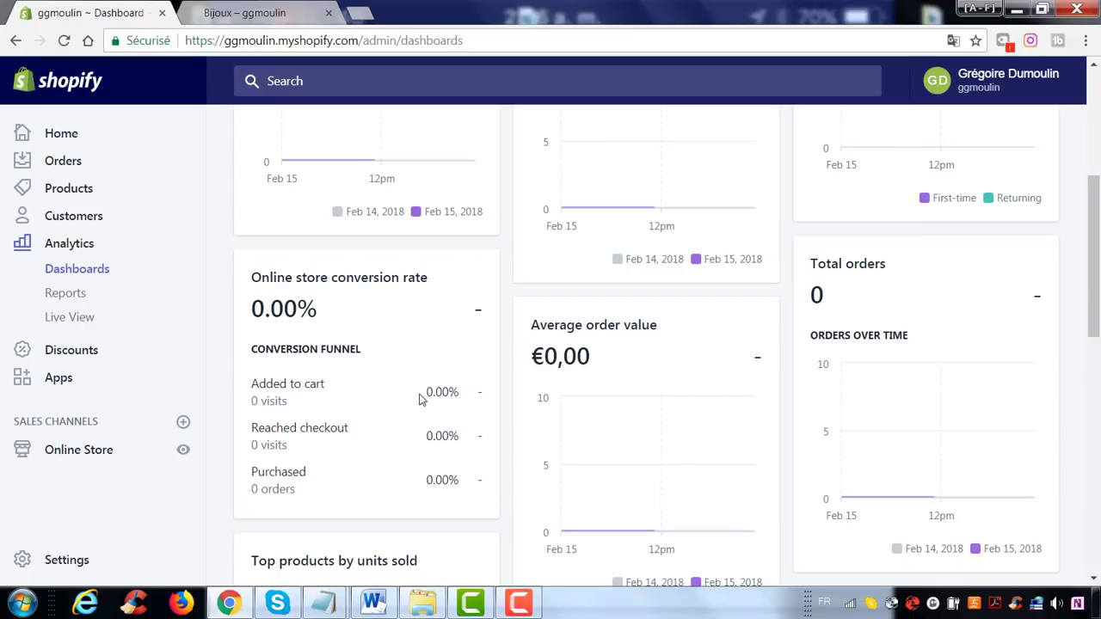
{"action": "left_click_drag", "start_coordinate": [421, 393], "coordinate": [461, 393]}
{"action": "left_click_drag", "start_coordinate": [427, 437], "coordinate": [471, 441]}
{"action": "left_click_drag", "start_coordinate": [427, 473], "coordinate": [470, 487]}
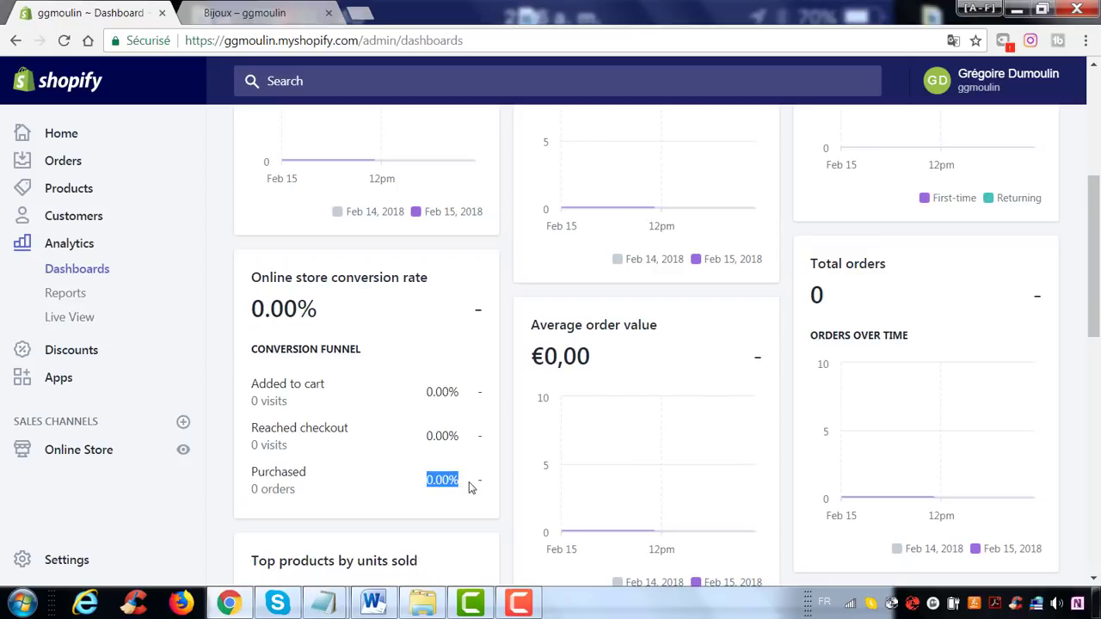
Highlight the Average order value heading and examine the remaining dashboard cards down to sales attributed to marketing campaigns.
{"action": "left_click_drag", "start_coordinate": [531, 325], "coordinate": [661, 326]}
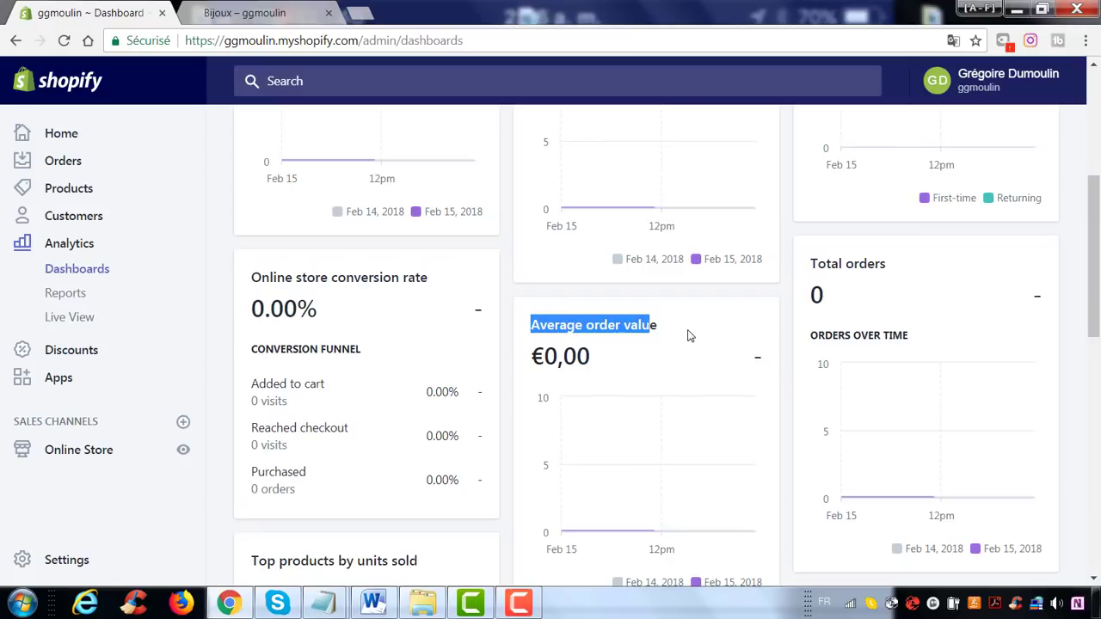
{"action": "left_click", "coordinate": [608, 357]}
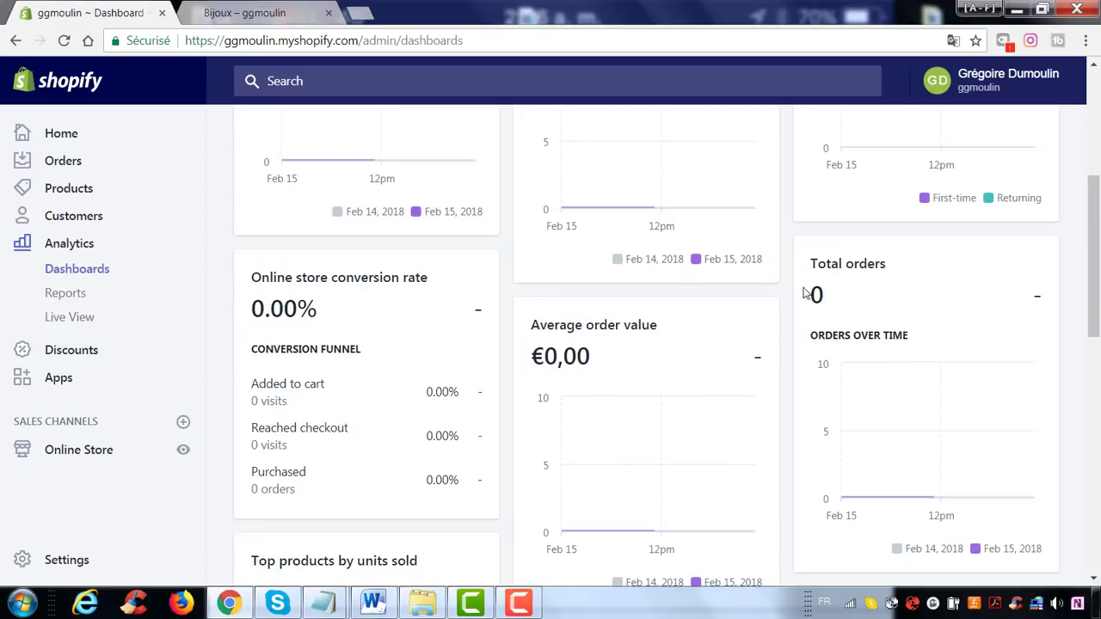
{"action": "scroll", "coordinate": [804, 354], "scroll_direction": "down", "scroll_amount": 5}
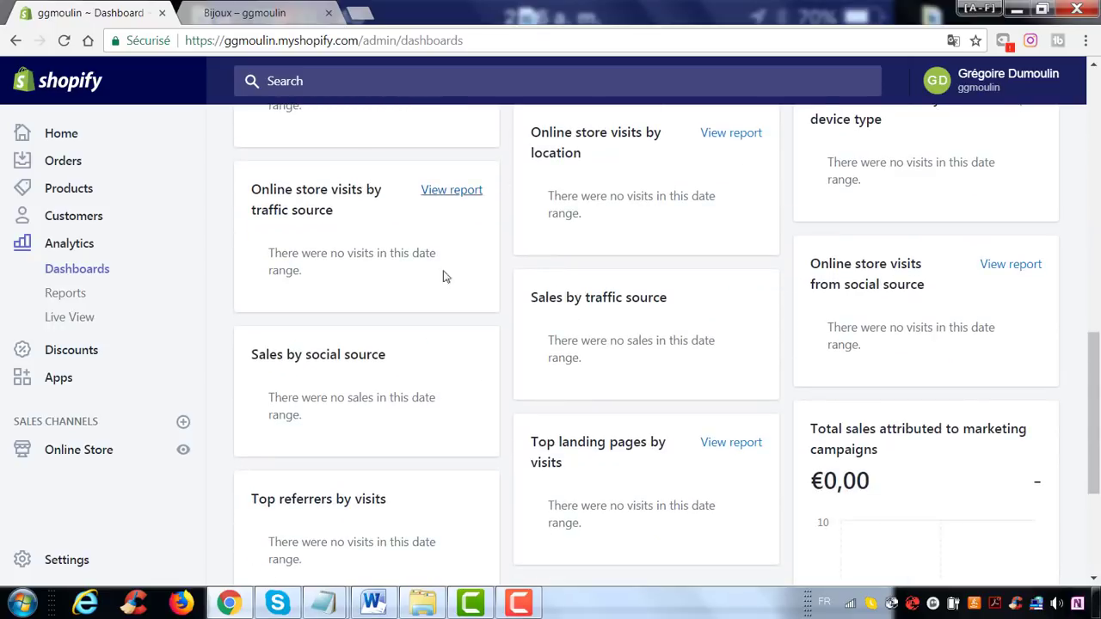
{"action": "scroll", "coordinate": [602, 301], "scroll_direction": "up", "scroll_amount": 1}
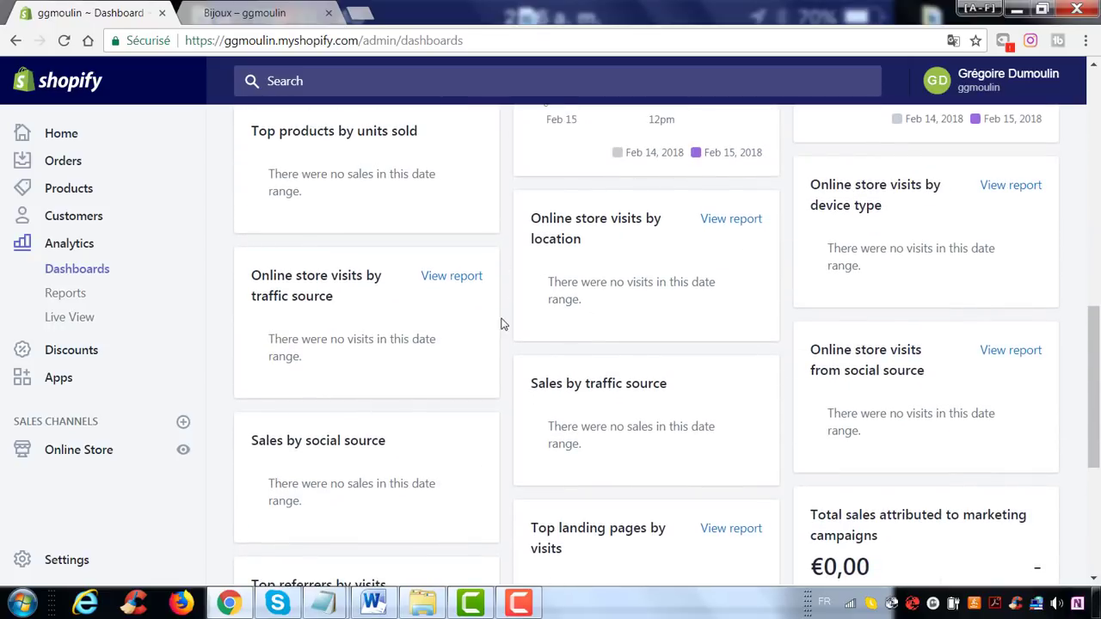
{"action": "scroll", "coordinate": [504, 336], "scroll_direction": "down", "scroll_amount": 2}
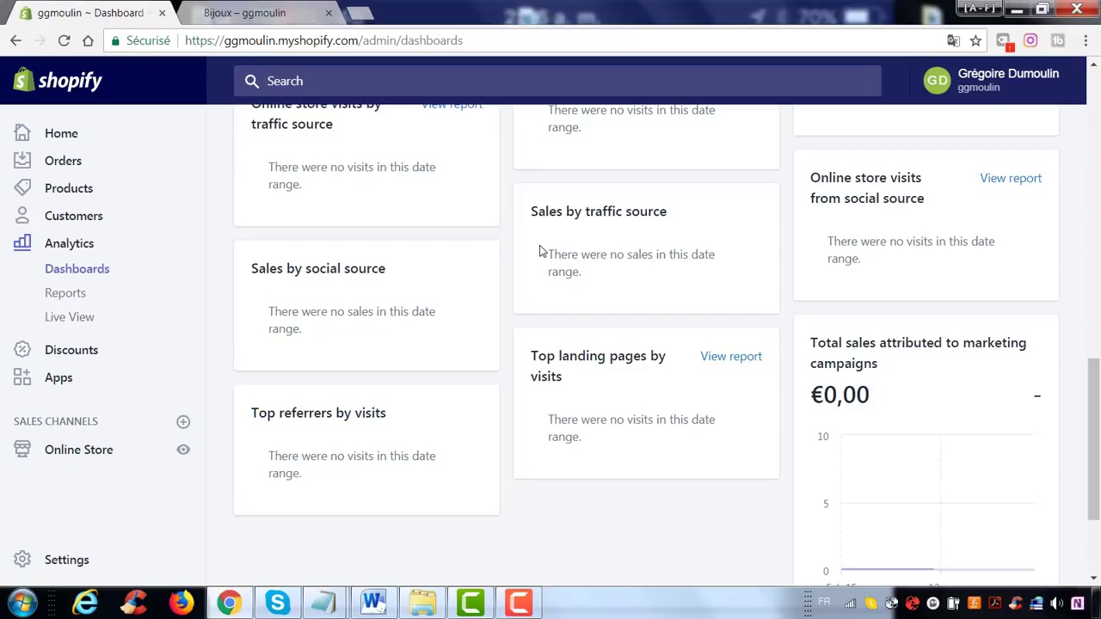
{"action": "scroll", "coordinate": [781, 419], "scroll_direction": "down", "scroll_amount": 1}
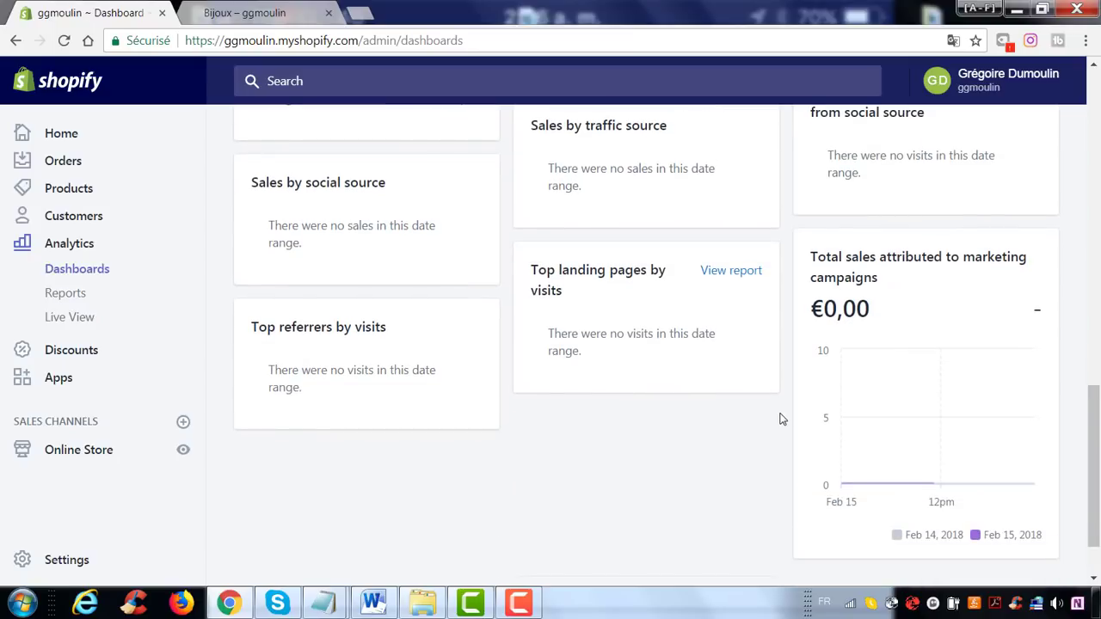
Review the analytics Reports page down to its Finances and Marketing cards, and view the Live View visitor map.
{"action": "left_click", "coordinate": [65, 298]}
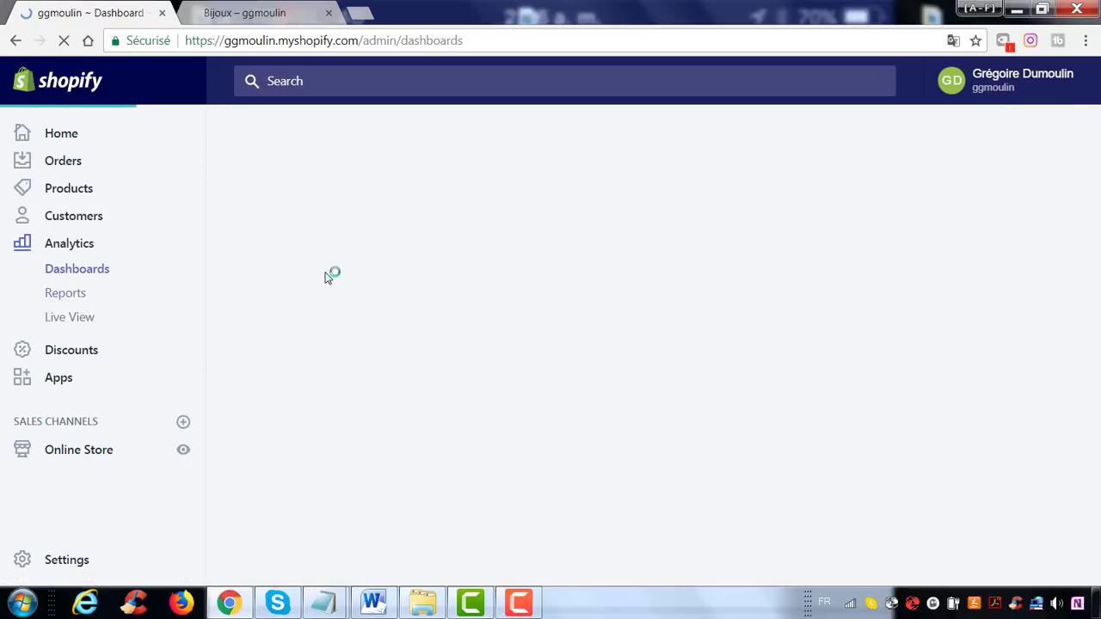
{"action": "left_click", "coordinate": [75, 301]}
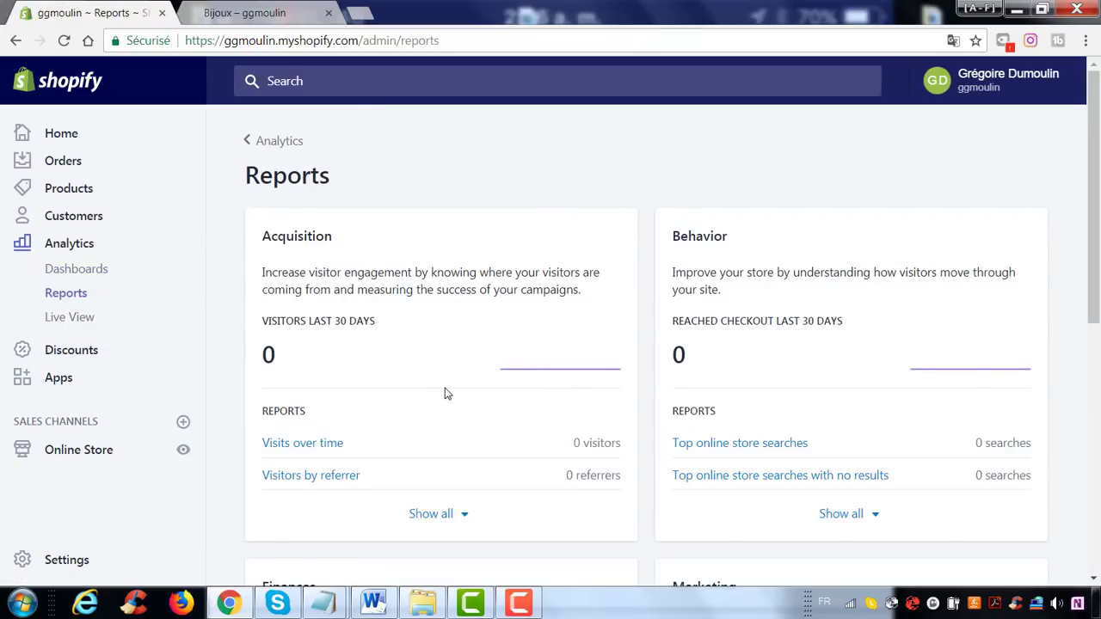
{"action": "scroll", "coordinate": [659, 378], "scroll_direction": "down", "scroll_amount": 2}
{"action": "scroll", "coordinate": [658, 374], "scroll_direction": "down", "scroll_amount": 4}
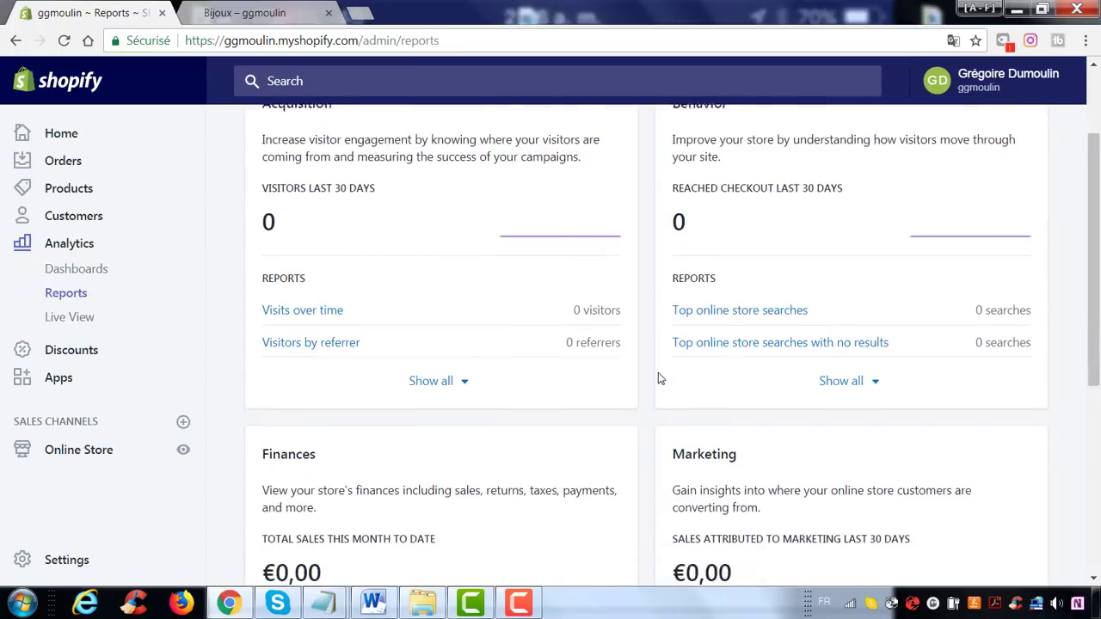
{"action": "scroll", "coordinate": [816, 369], "scroll_direction": "down", "scroll_amount": 1}
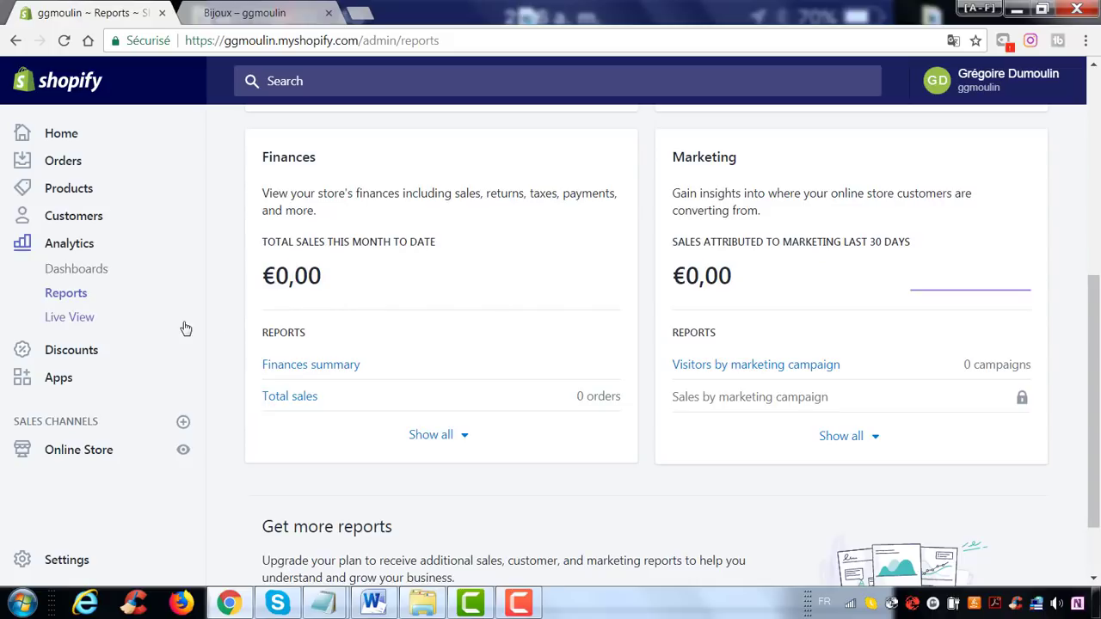
{"action": "left_click", "coordinate": [80, 332]}
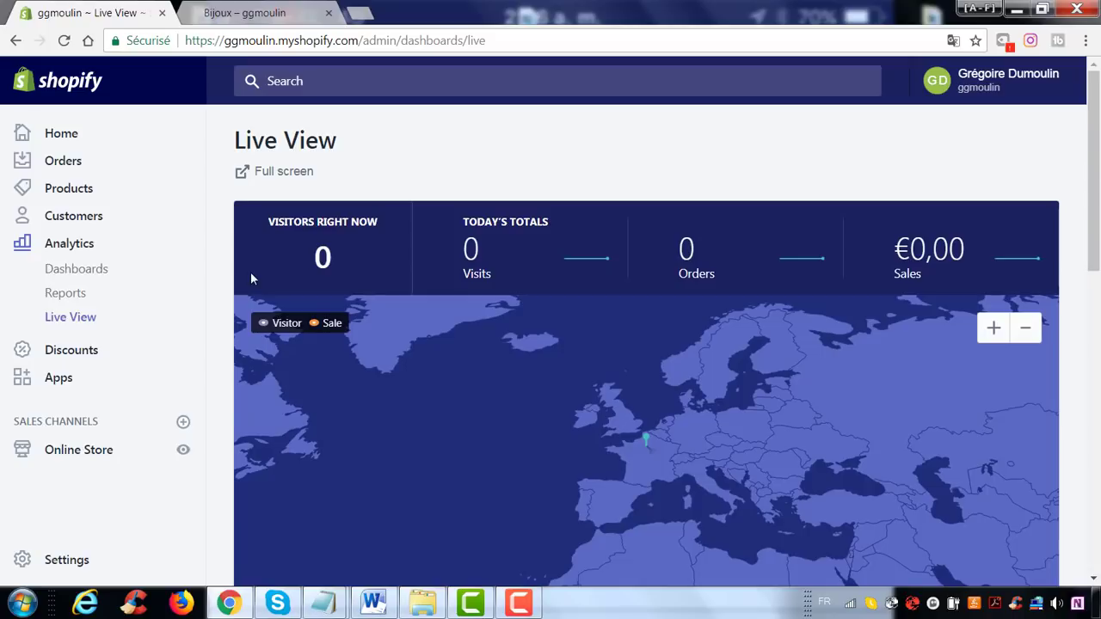
{"action": "scroll", "coordinate": [252, 277], "scroll_direction": "down", "scroll_amount": 1}
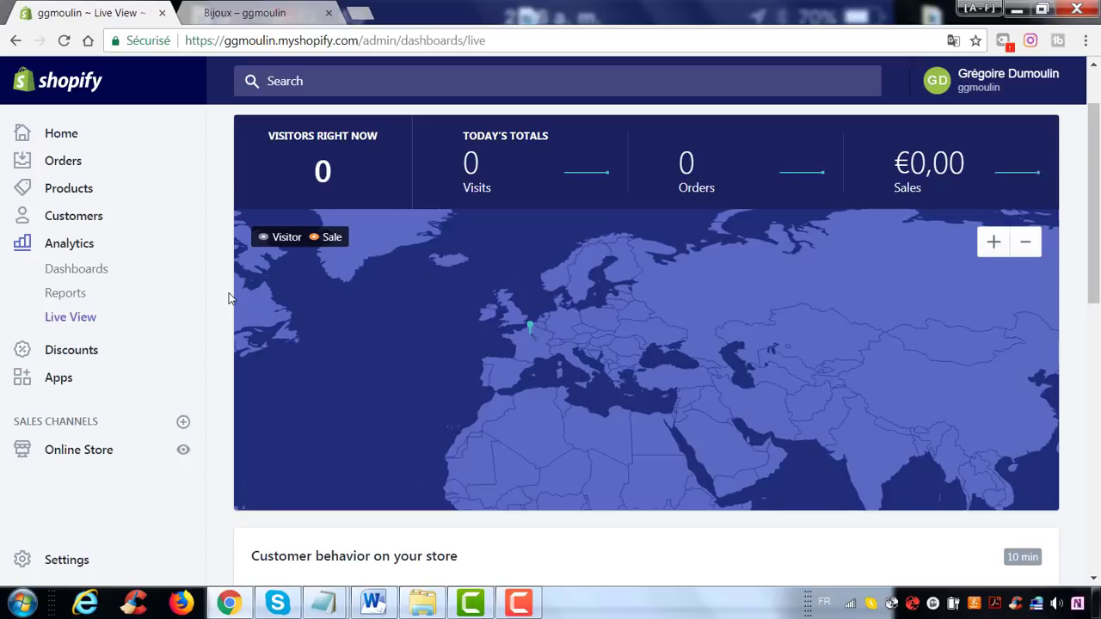
Start creating a new discount in the Discounts section and generate a random discount code for it.
{"action": "left_click", "coordinate": [91, 351]}
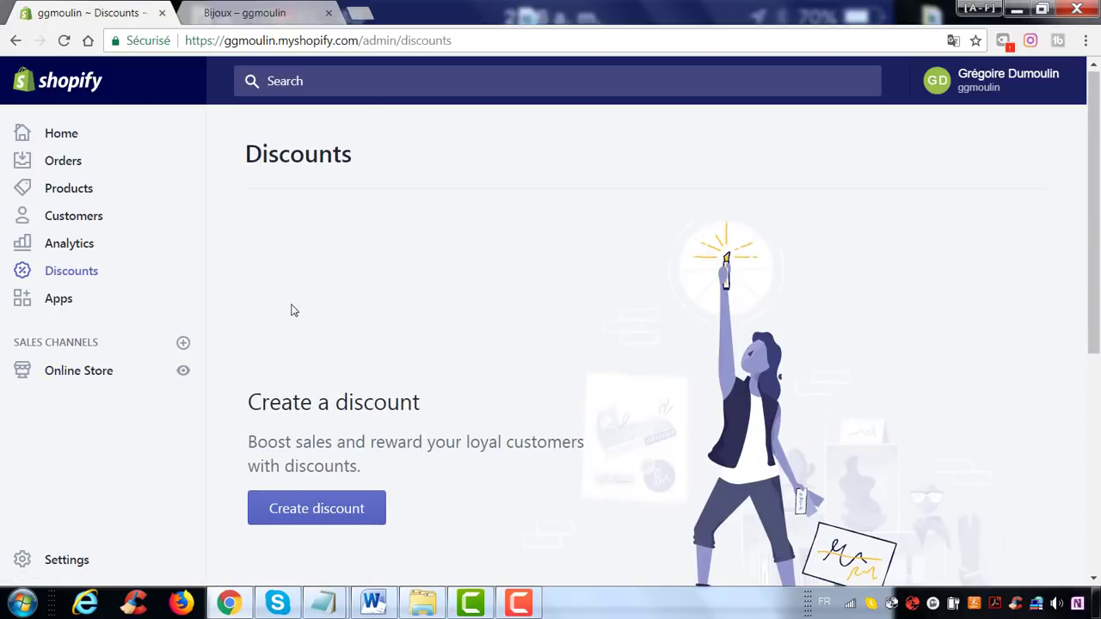
{"action": "scroll", "coordinate": [290, 327], "scroll_direction": "down", "scroll_amount": 1}
{"action": "left_click", "coordinate": [301, 436]}
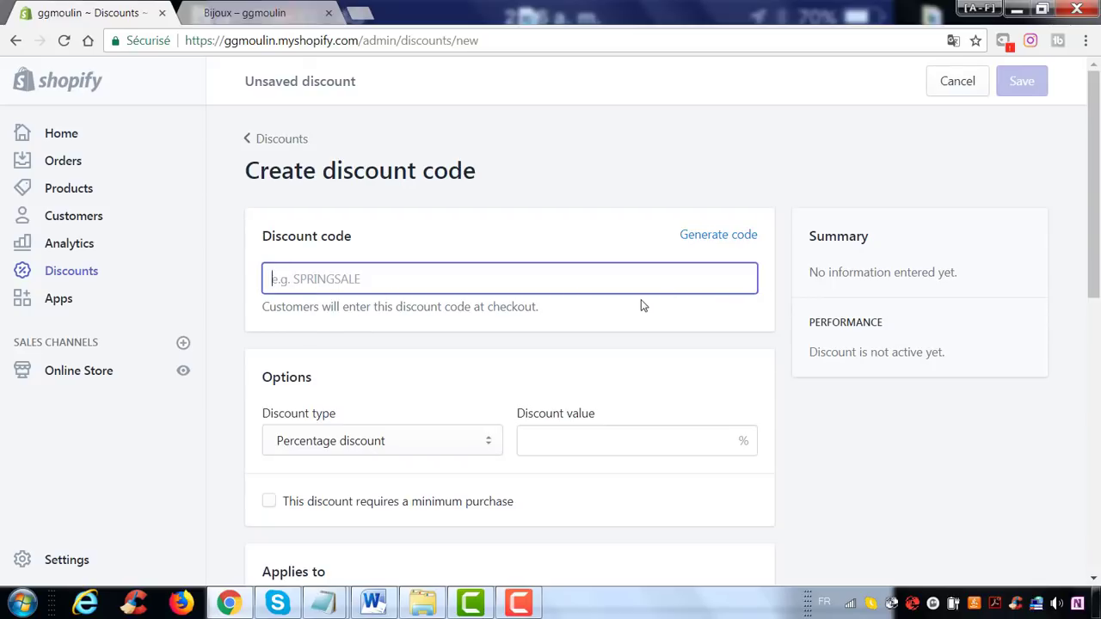
{"action": "left_click", "coordinate": [707, 237]}
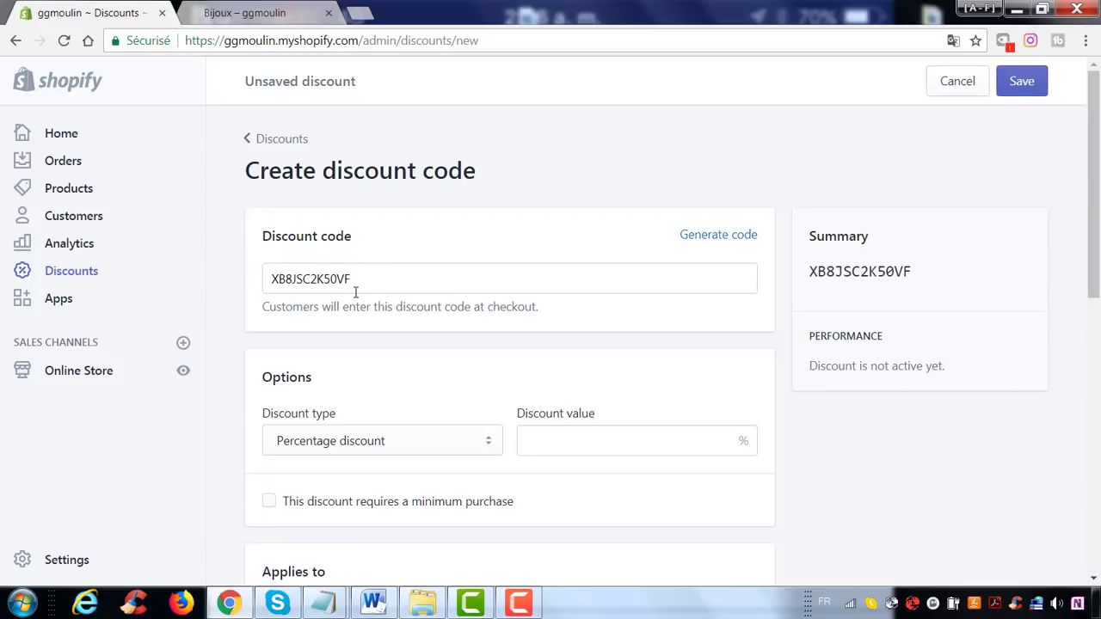
Set the discount type to Fixed amount with a value of €10,00.
{"action": "scroll", "coordinate": [418, 334], "scroll_direction": "down", "scroll_amount": 4}
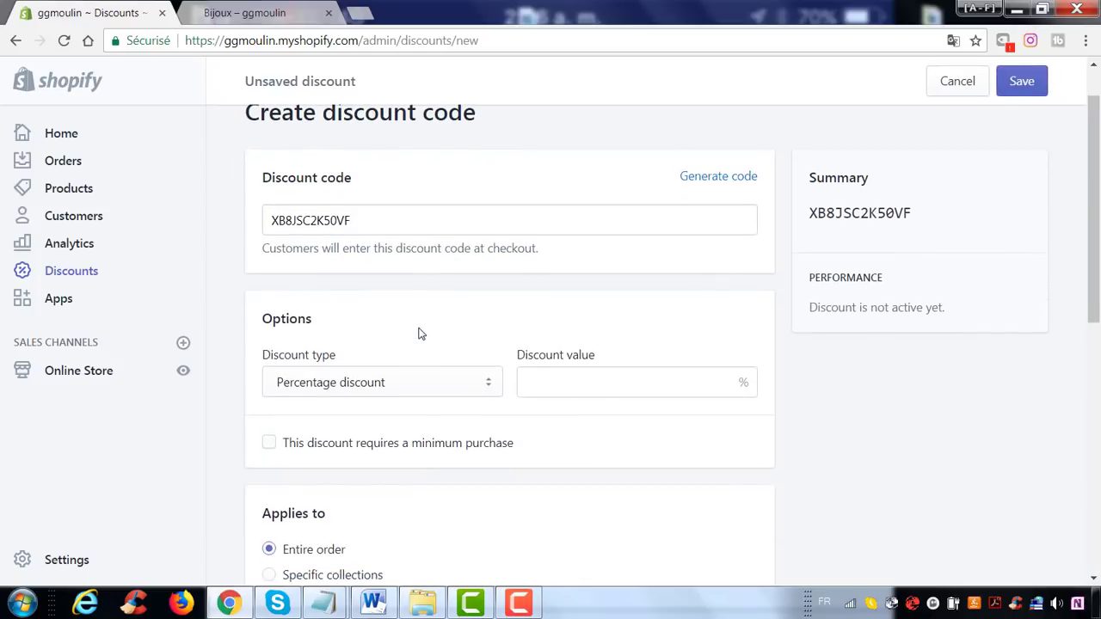
{"action": "scroll", "coordinate": [475, 344], "scroll_direction": "up", "scroll_amount": 2}
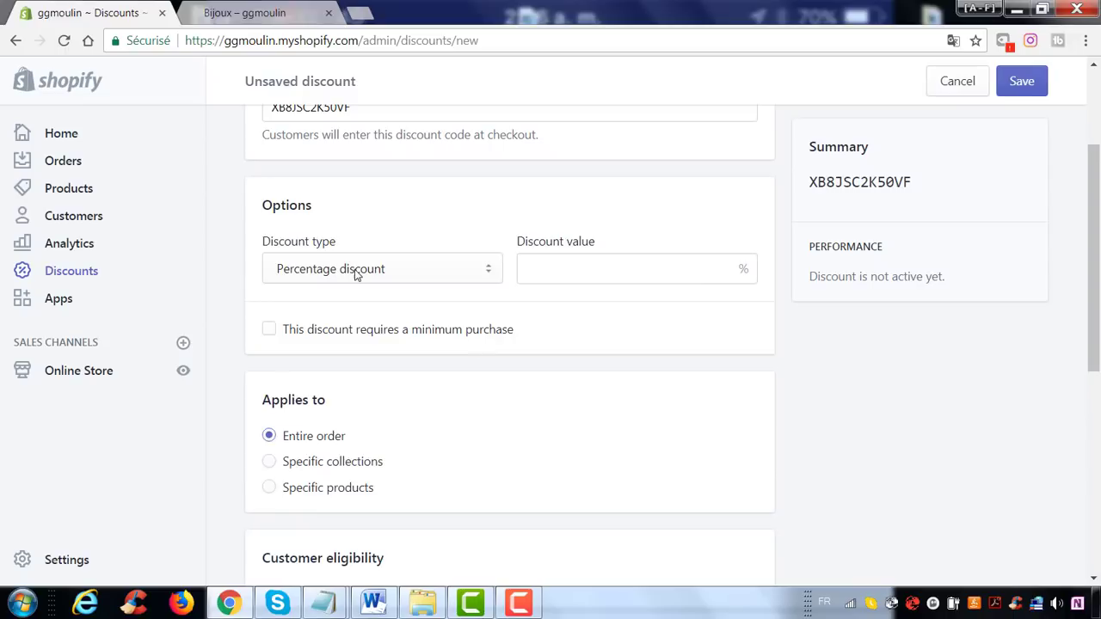
{"action": "left_click", "coordinate": [358, 274]}
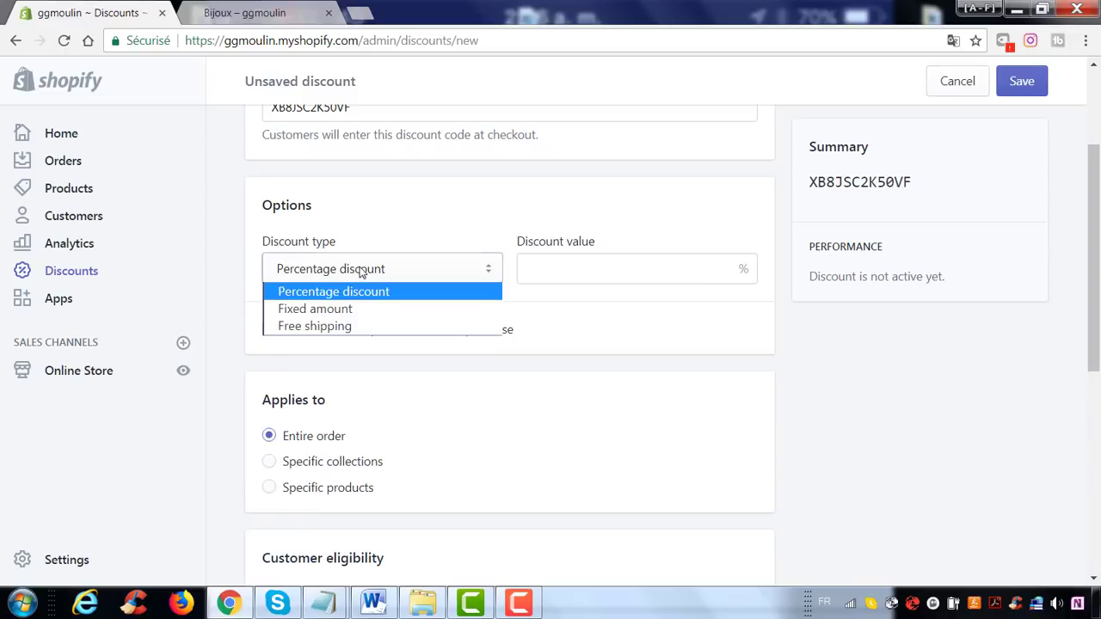
{"action": "left_click", "coordinate": [334, 312]}
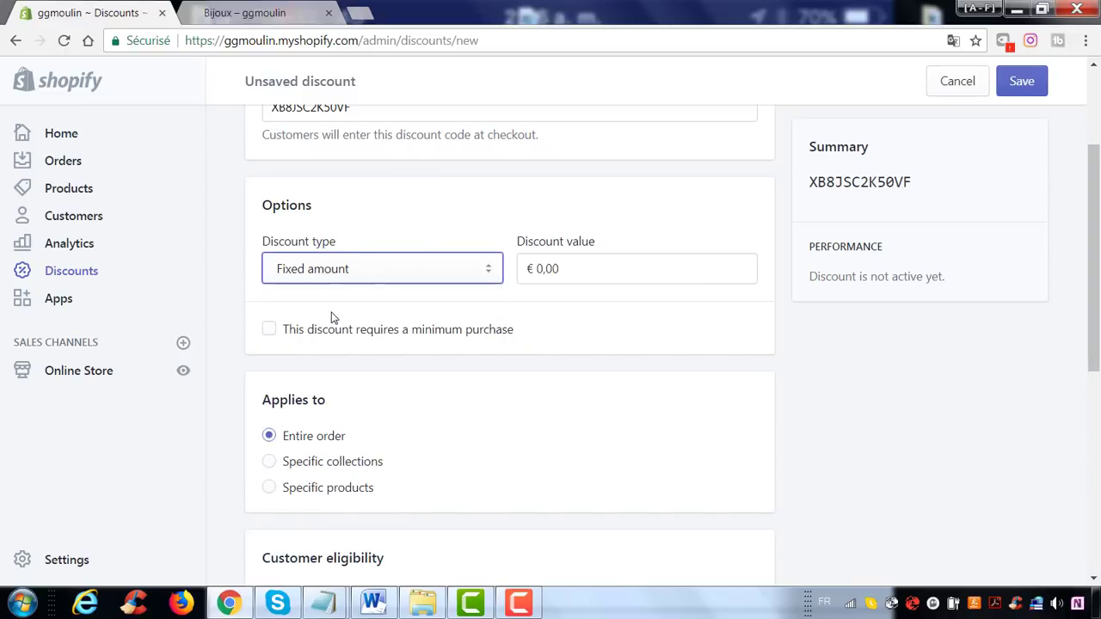
{"action": "left_click_drag", "start_coordinate": [560, 269], "coordinate": [531, 258]}
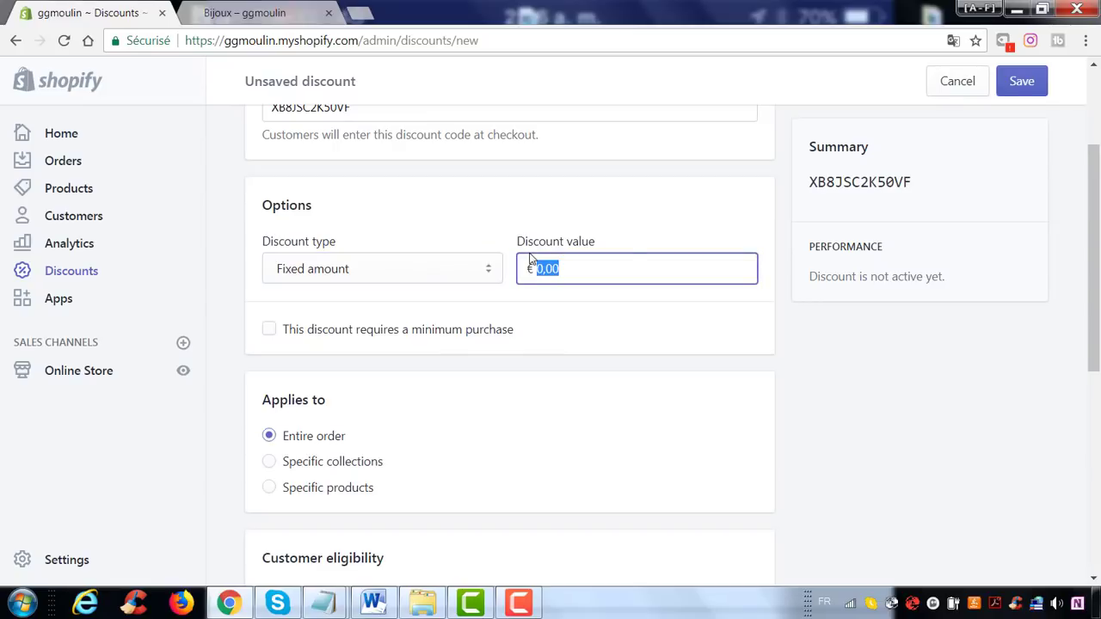
{"action": "type", "text": "10"}
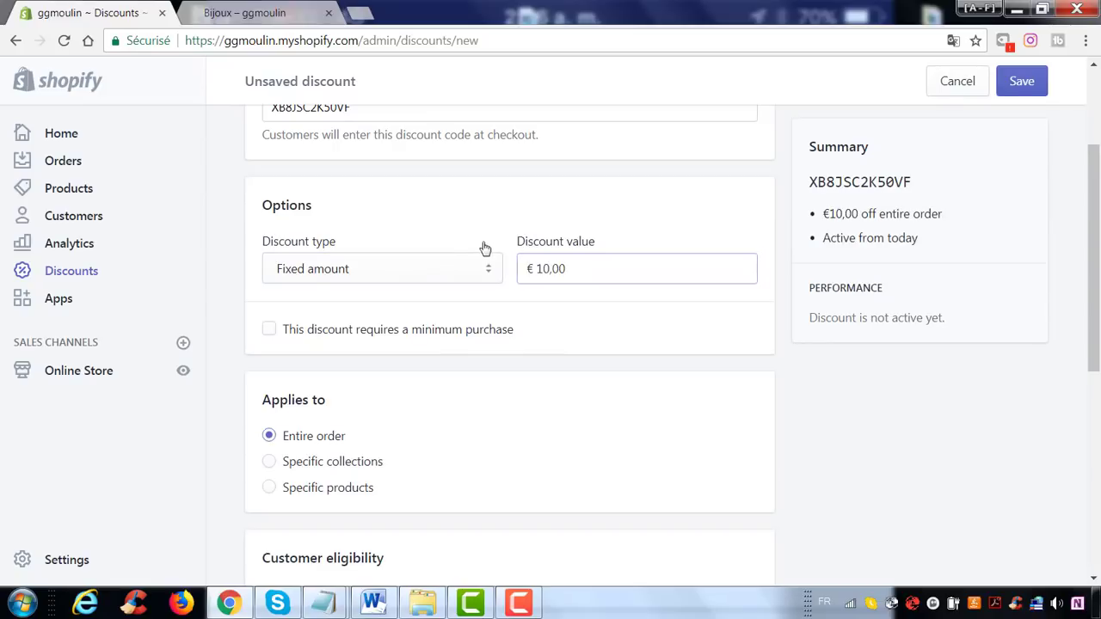
{"action": "left_click", "coordinate": [471, 260]}
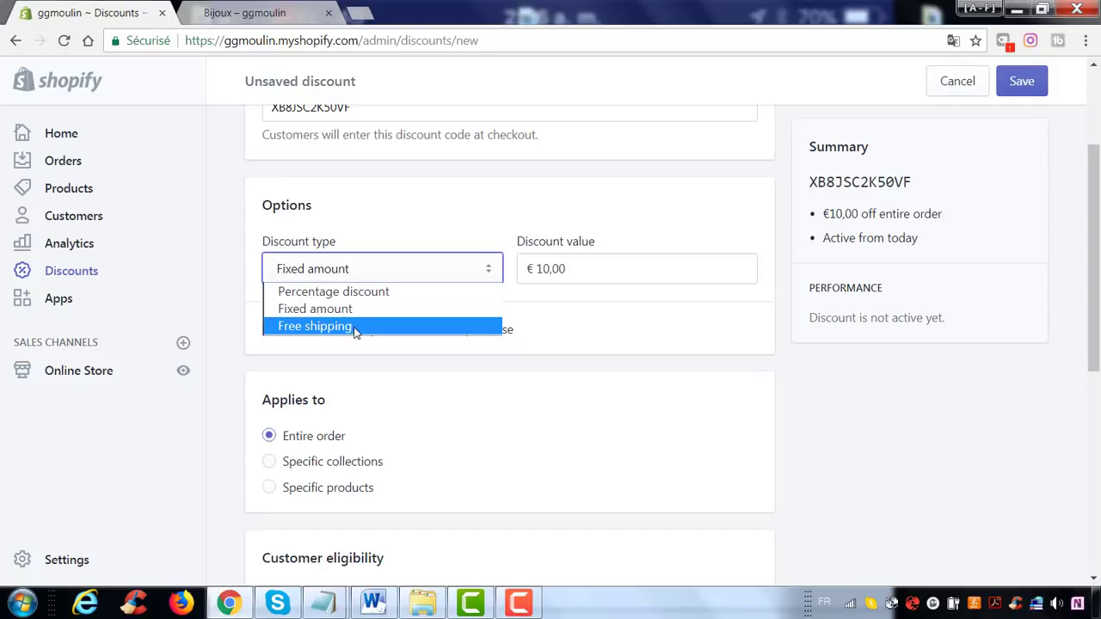
{"action": "left_click", "coordinate": [353, 310]}
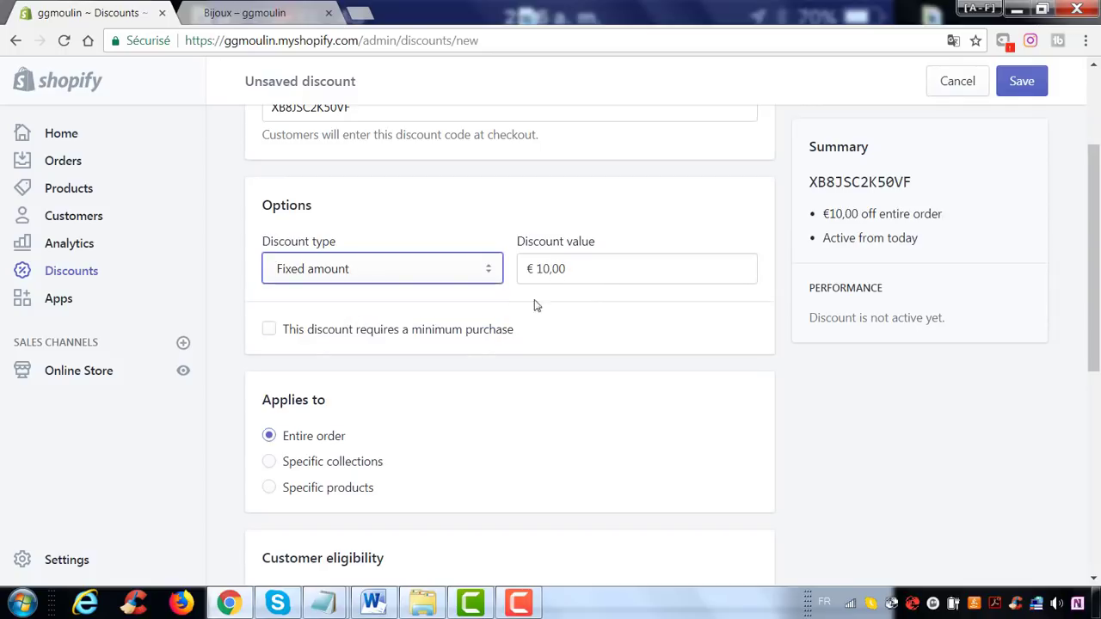
Require a minimum purchase of €100,00 for the discount.
{"action": "left_click", "coordinate": [270, 332]}
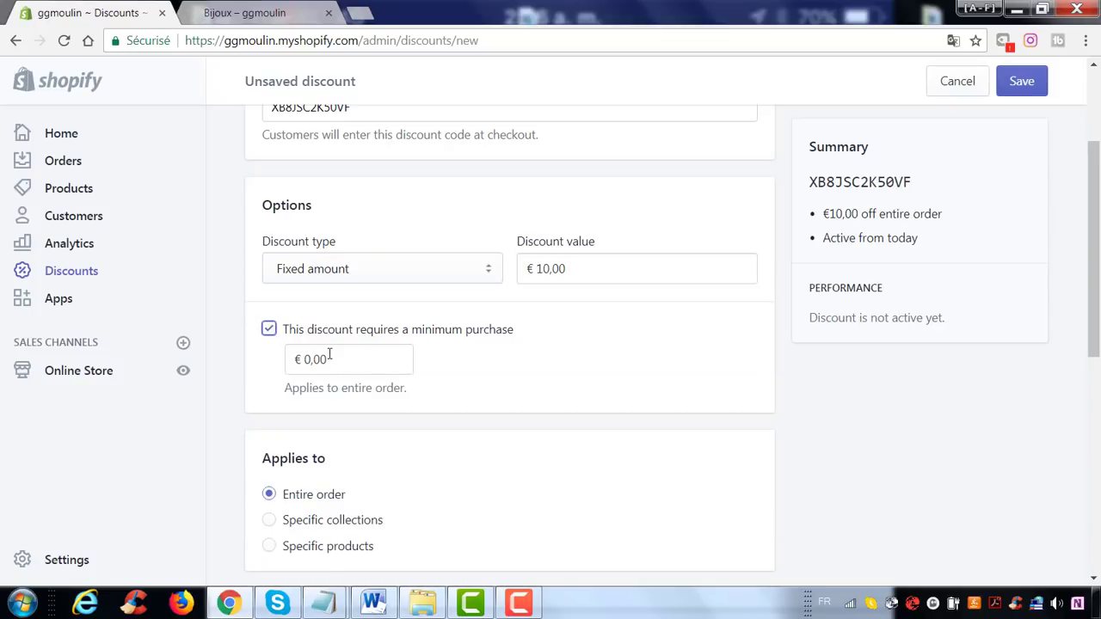
{"action": "left_click_drag", "start_coordinate": [328, 358], "coordinate": [301, 356]}
{"action": "type", "text": "100"}
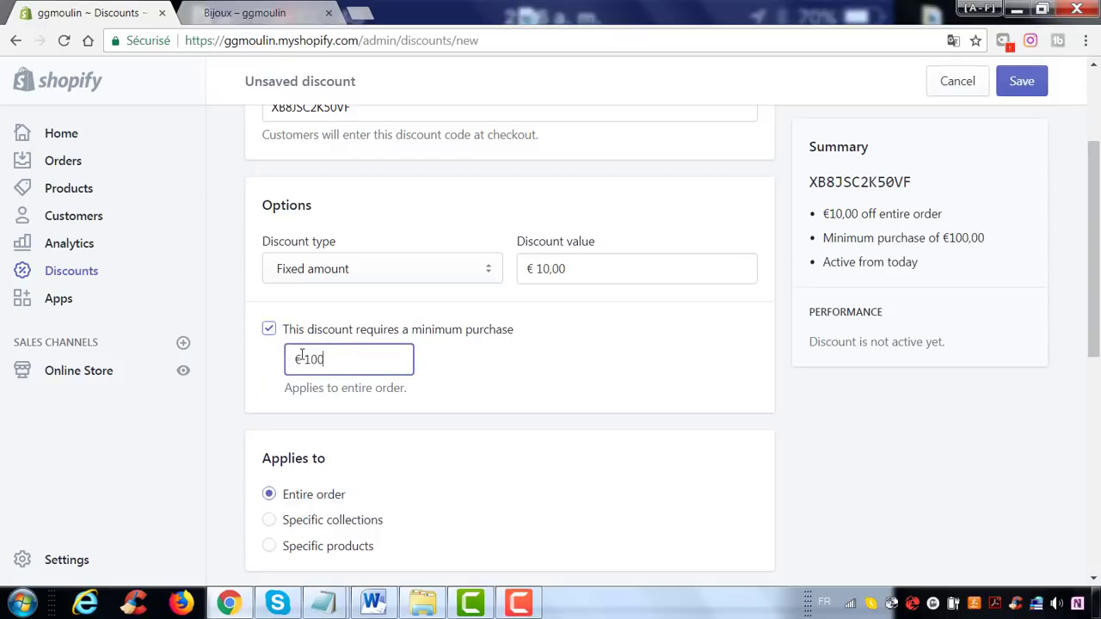
{"action": "left_click", "coordinate": [463, 364]}
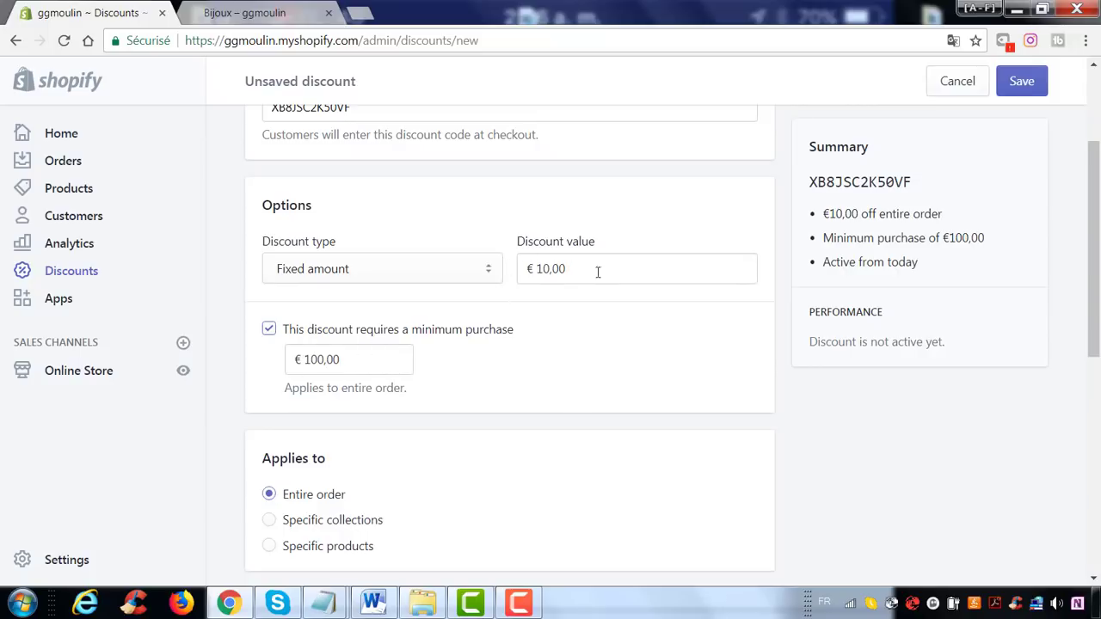
Try applying the discount to specific collections and specific products, and return it to the entire order.
{"action": "scroll", "coordinate": [568, 315], "scroll_direction": "down", "scroll_amount": 3}
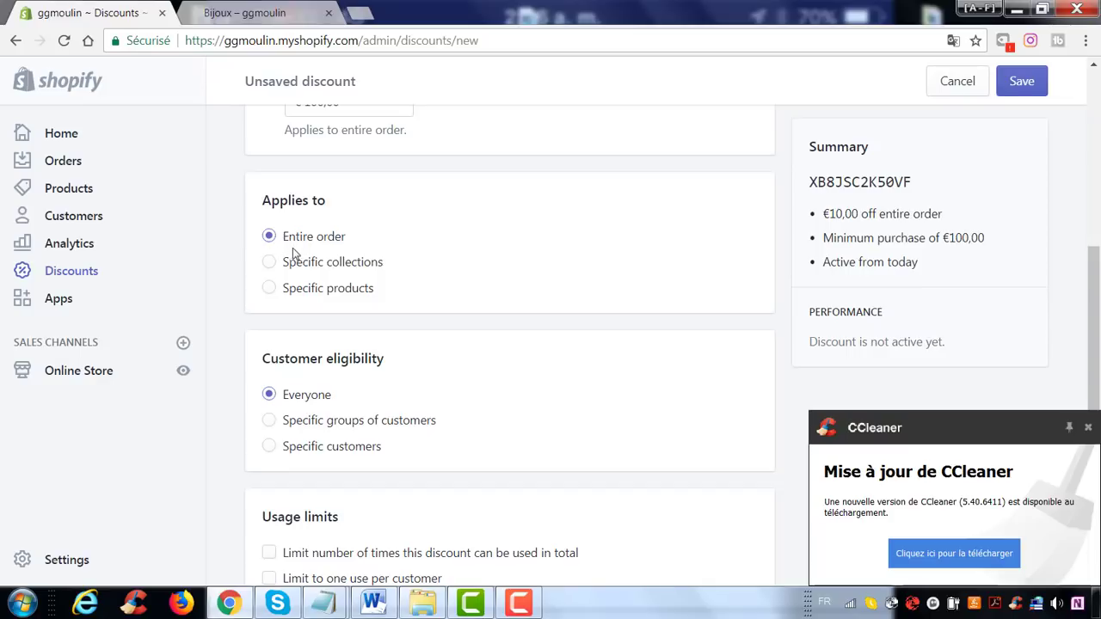
{"action": "left_click", "coordinate": [269, 262]}
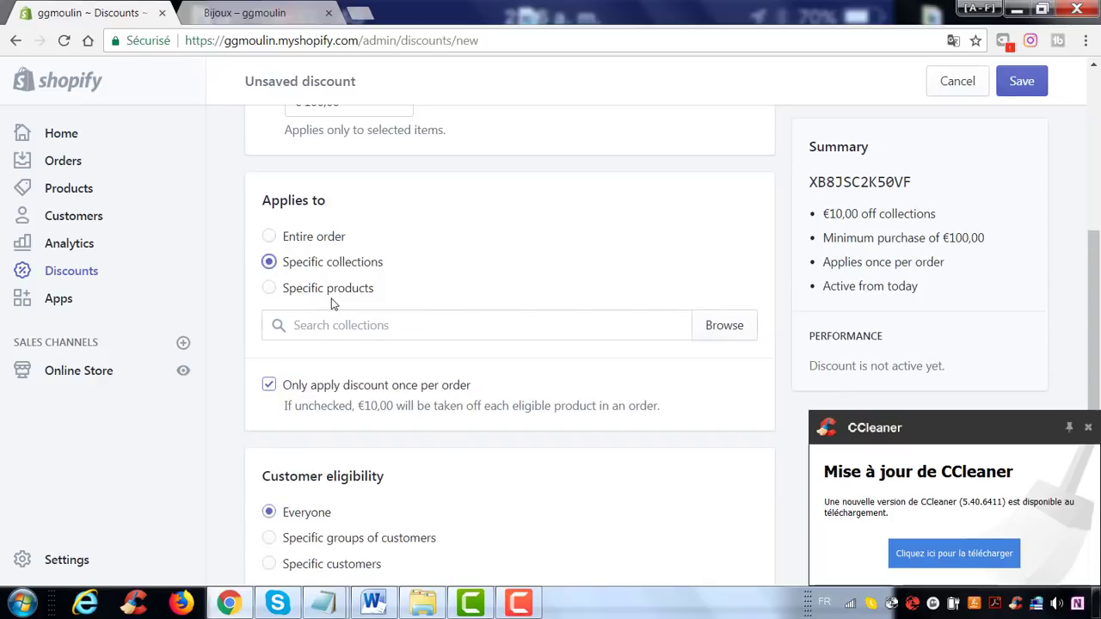
{"action": "left_click", "coordinate": [270, 293]}
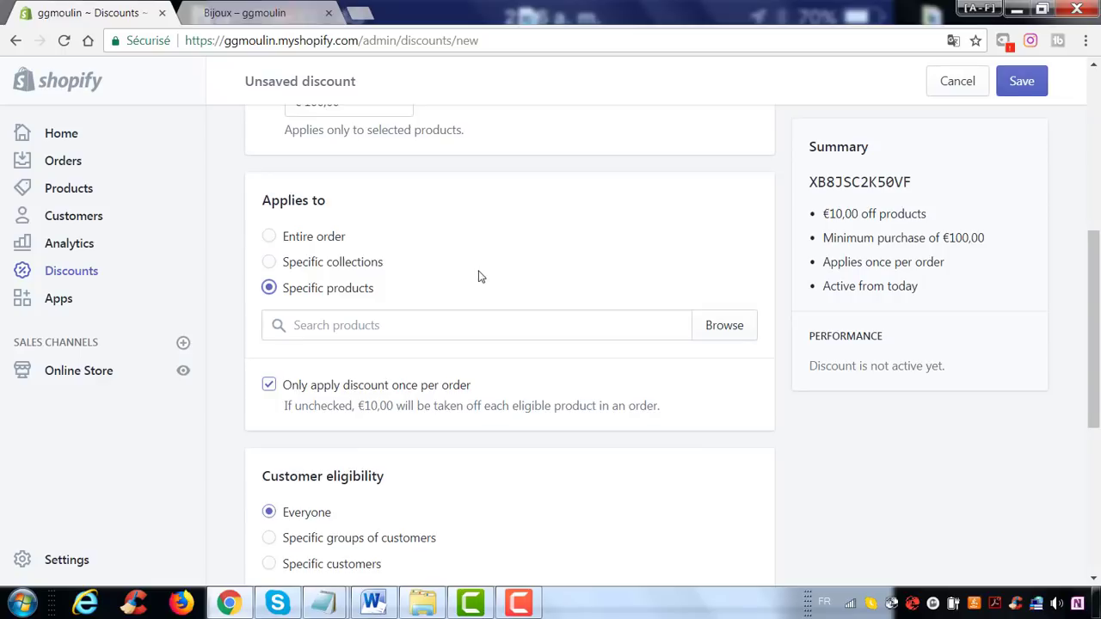
{"action": "left_click", "coordinate": [272, 265]}
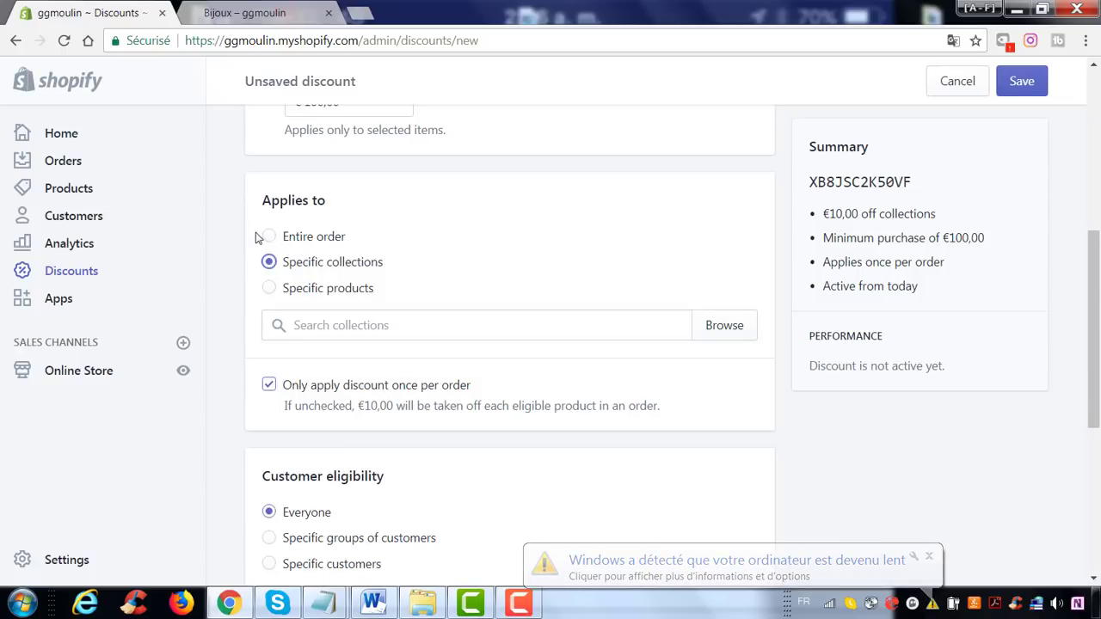
{"action": "left_click", "coordinate": [268, 237]}
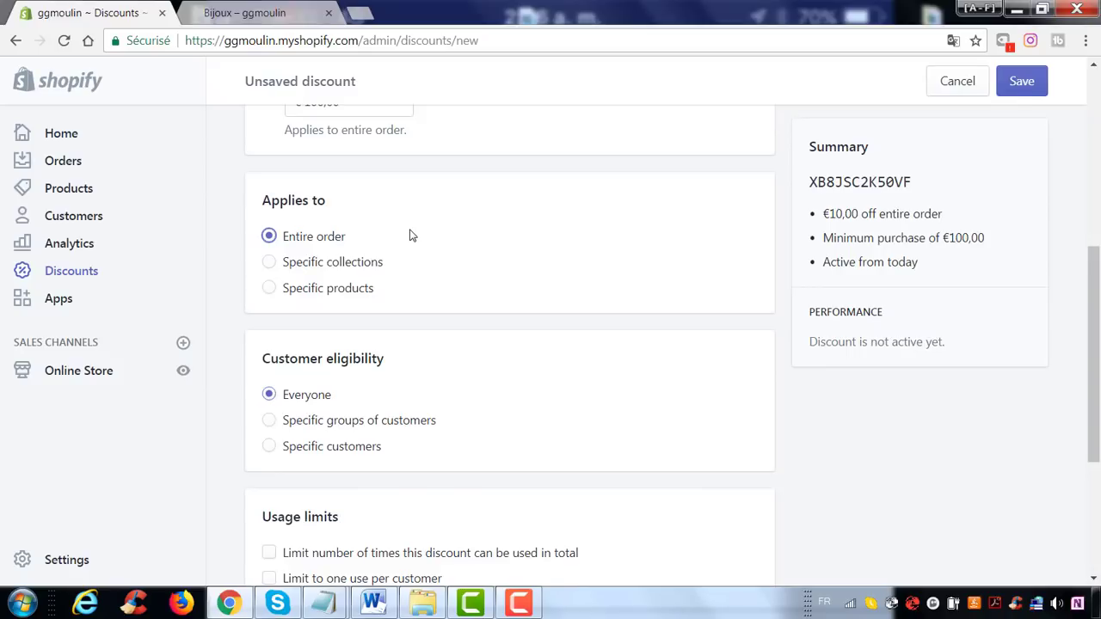
Try the specific groups of customers and specific customers eligibility options, opening the search list of each.
{"action": "scroll", "coordinate": [425, 241], "scroll_direction": "down", "scroll_amount": 1}
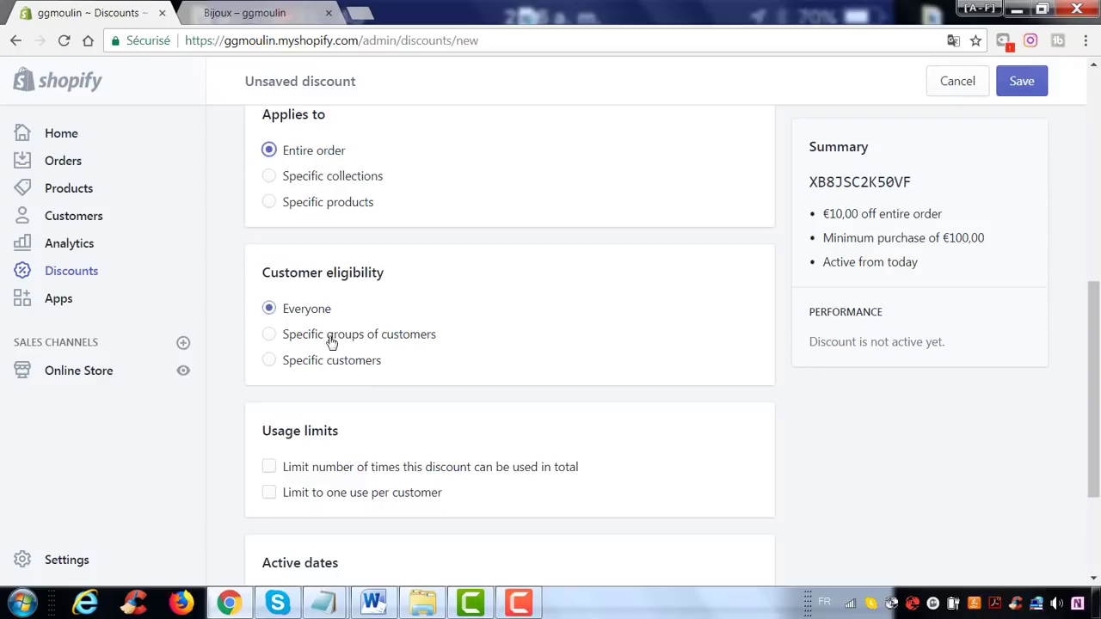
{"action": "left_click", "coordinate": [273, 336]}
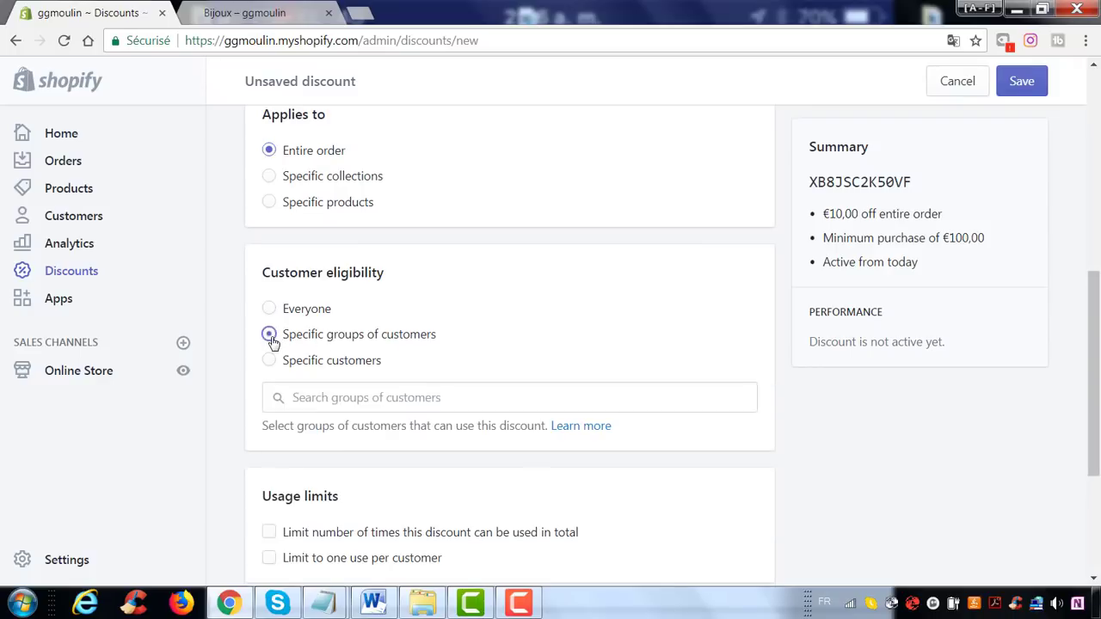
{"action": "left_click", "coordinate": [372, 397]}
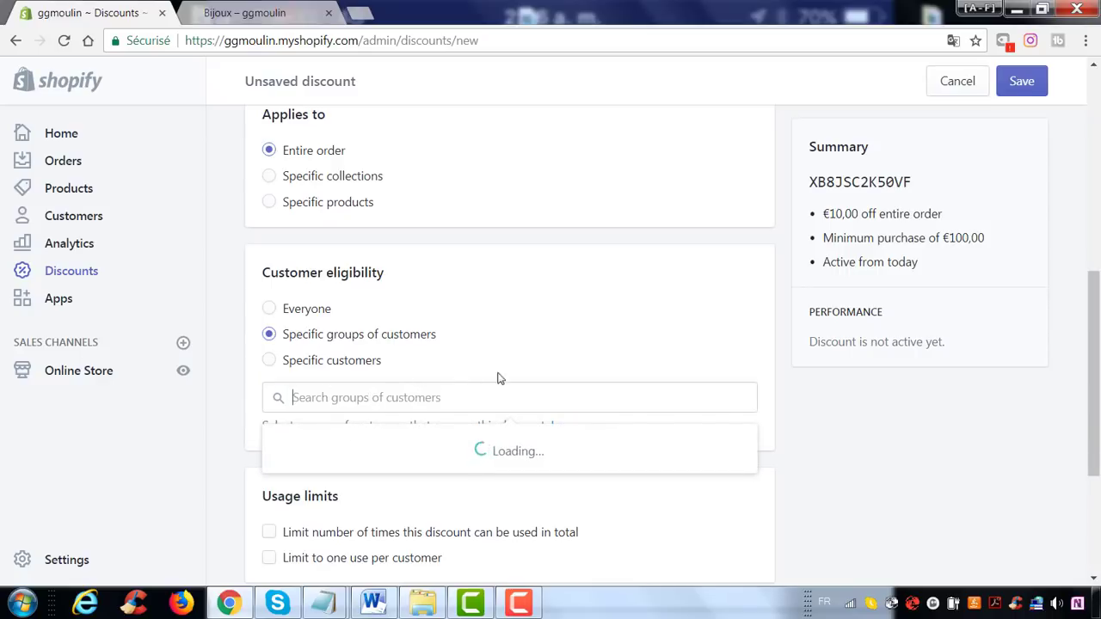
{"action": "left_click", "coordinate": [269, 362]}
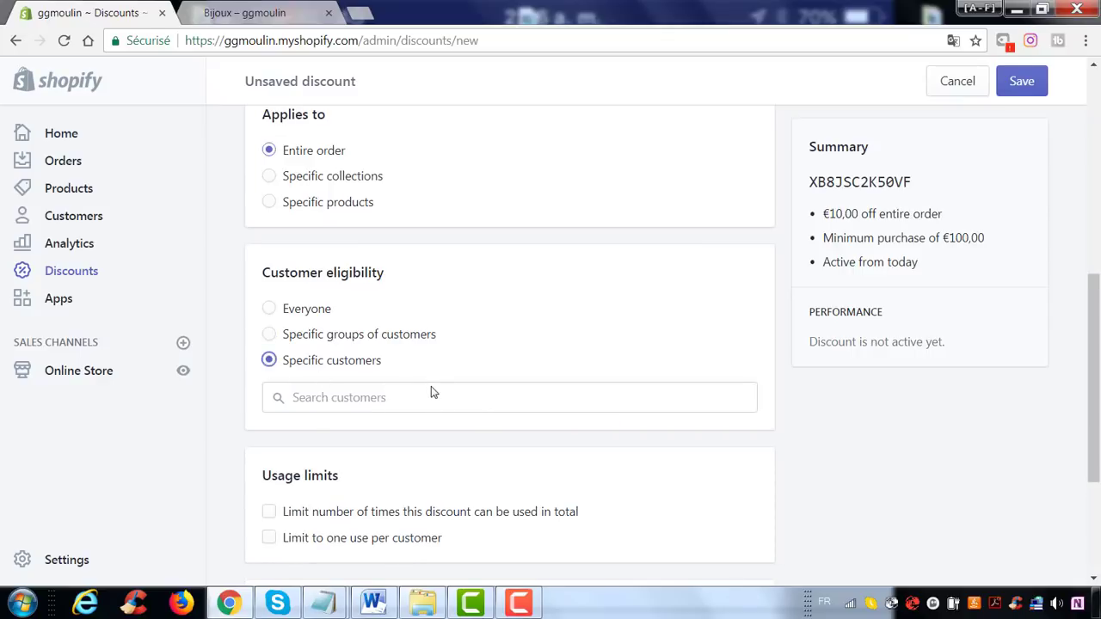
{"action": "scroll", "coordinate": [432, 392], "scroll_direction": "down", "scroll_amount": 1}
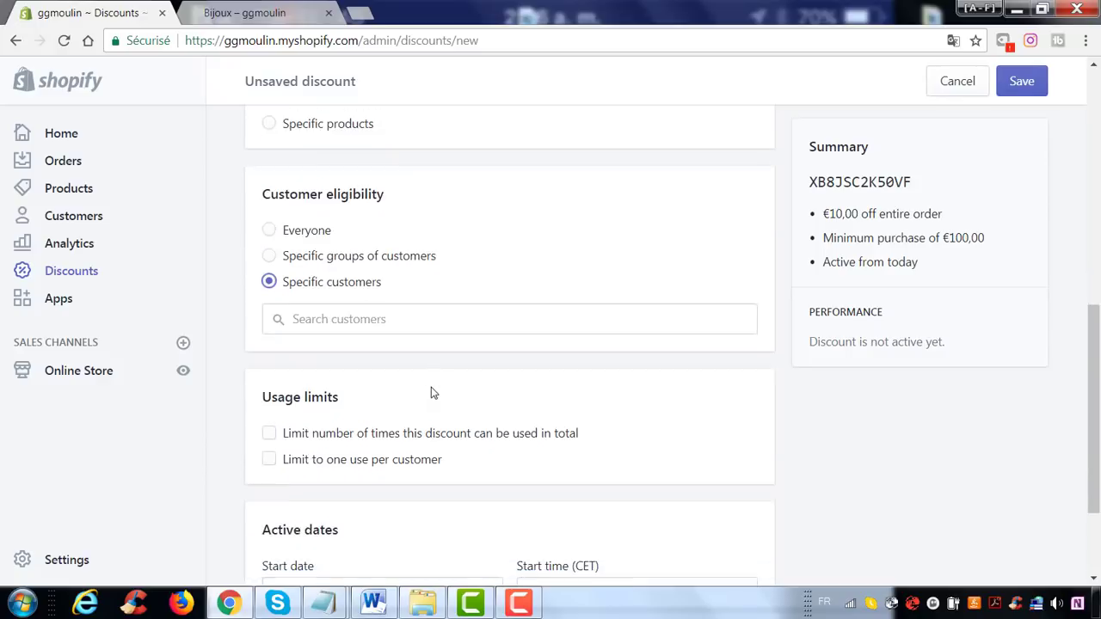
{"action": "left_click", "coordinate": [399, 319]}
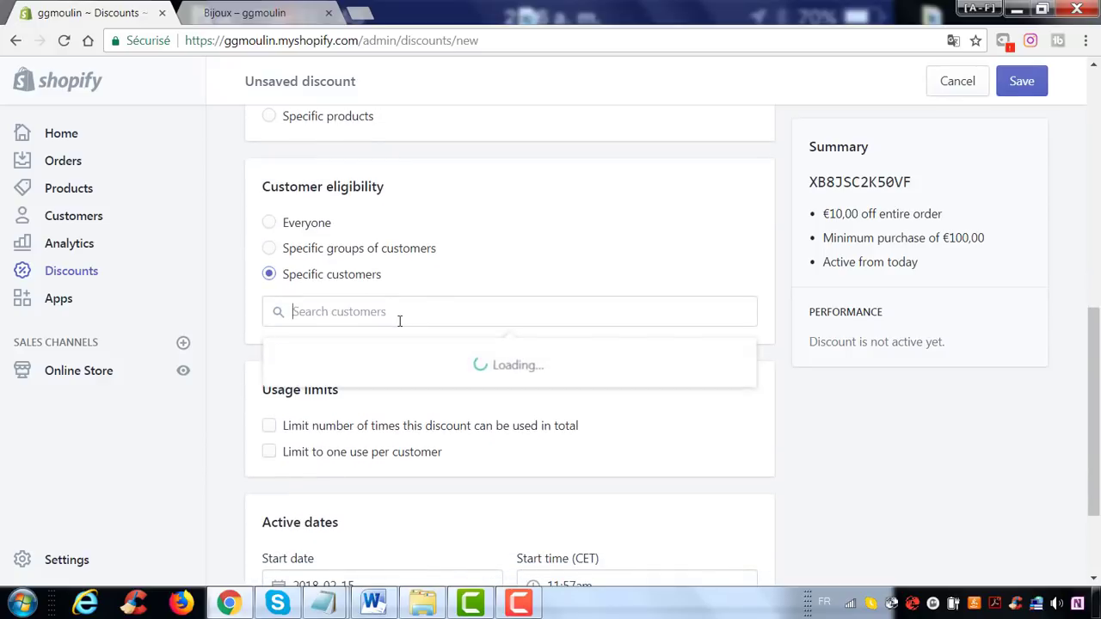
{"action": "left_click", "coordinate": [268, 249]}
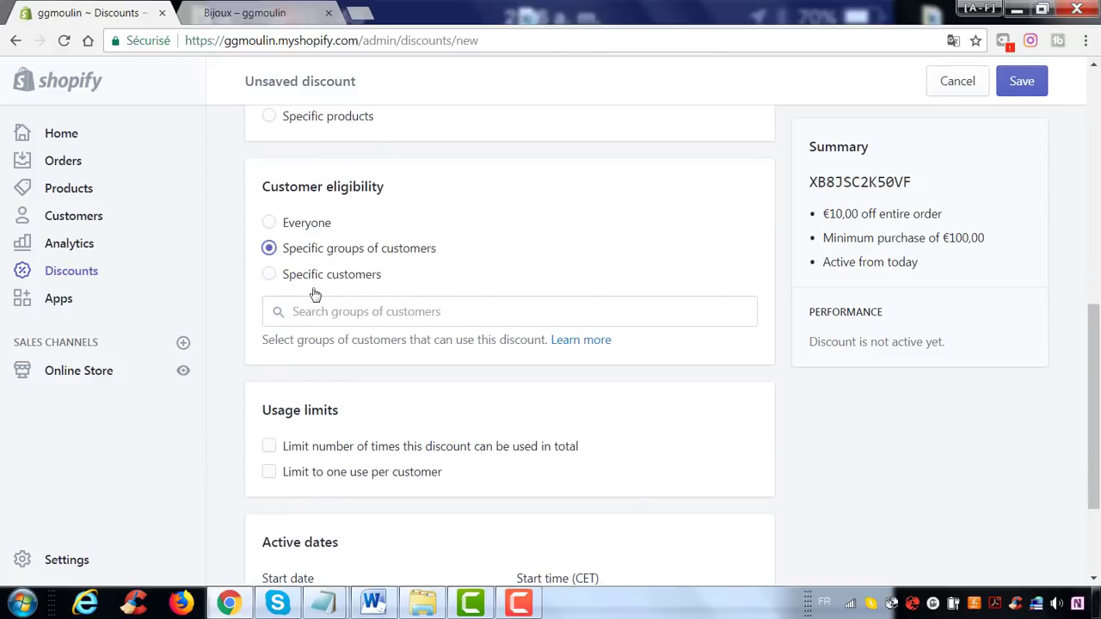
{"action": "left_click", "coordinate": [268, 274]}
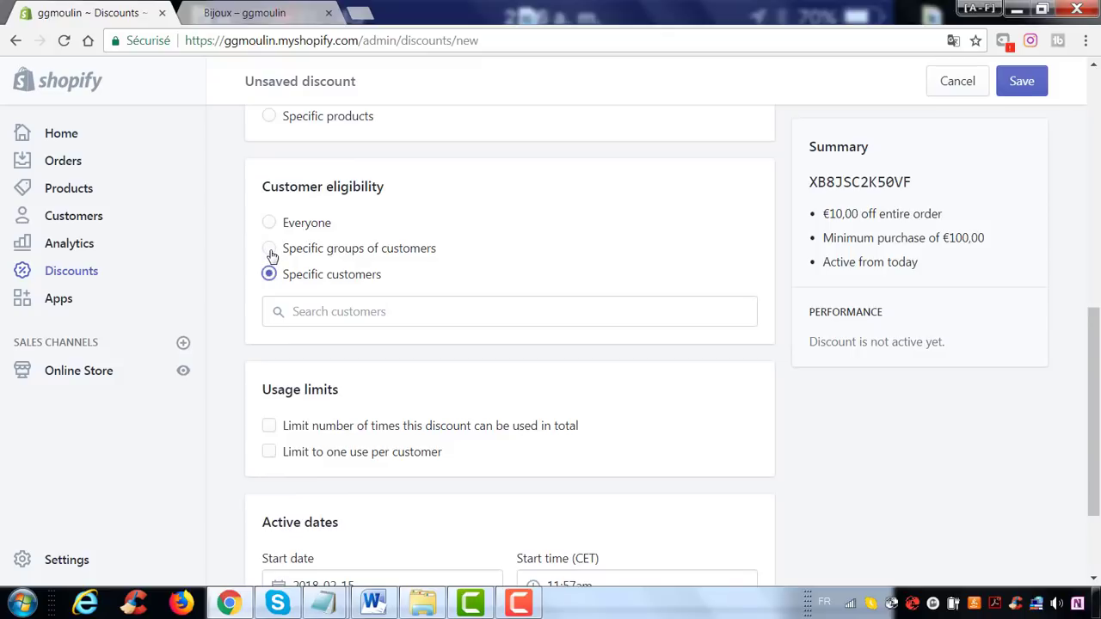
Highlight the discount code in the Summary card and clear the highlight.
{"action": "left_click_drag", "start_coordinate": [912, 183], "coordinate": [809, 182]}
{"action": "left_click", "coordinate": [854, 183]}
{"action": "left_click_drag", "start_coordinate": [904, 182], "coordinate": [789, 183]}
{"action": "left_click", "coordinate": [871, 179]}
{"action": "left_click_drag", "start_coordinate": [860, 182], "coordinate": [922, 185]}
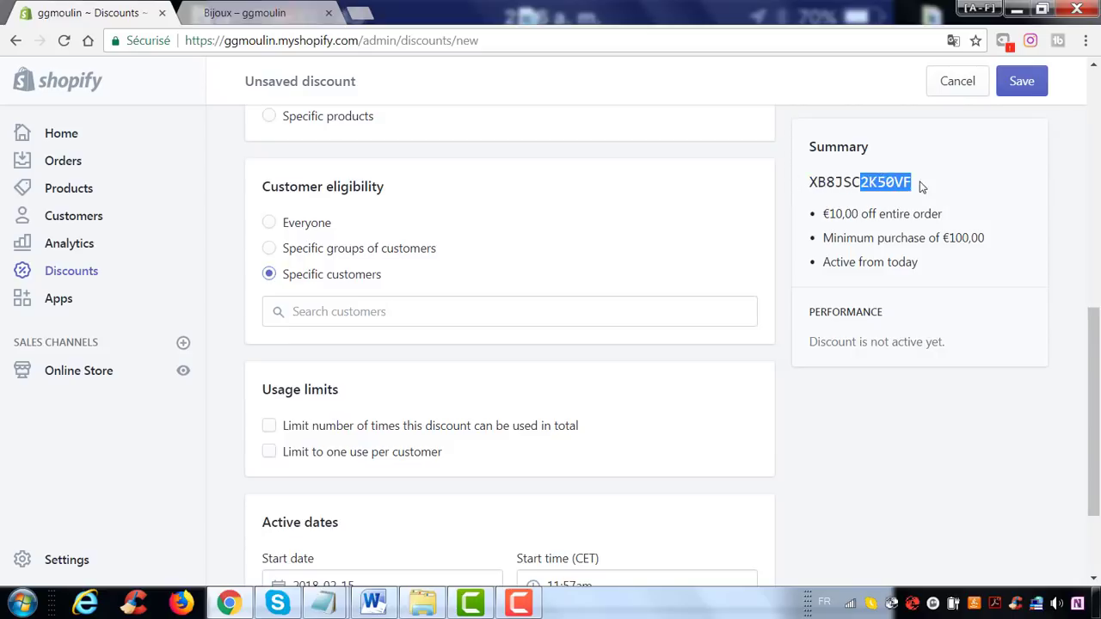
{"action": "left_click", "coordinate": [922, 184]}
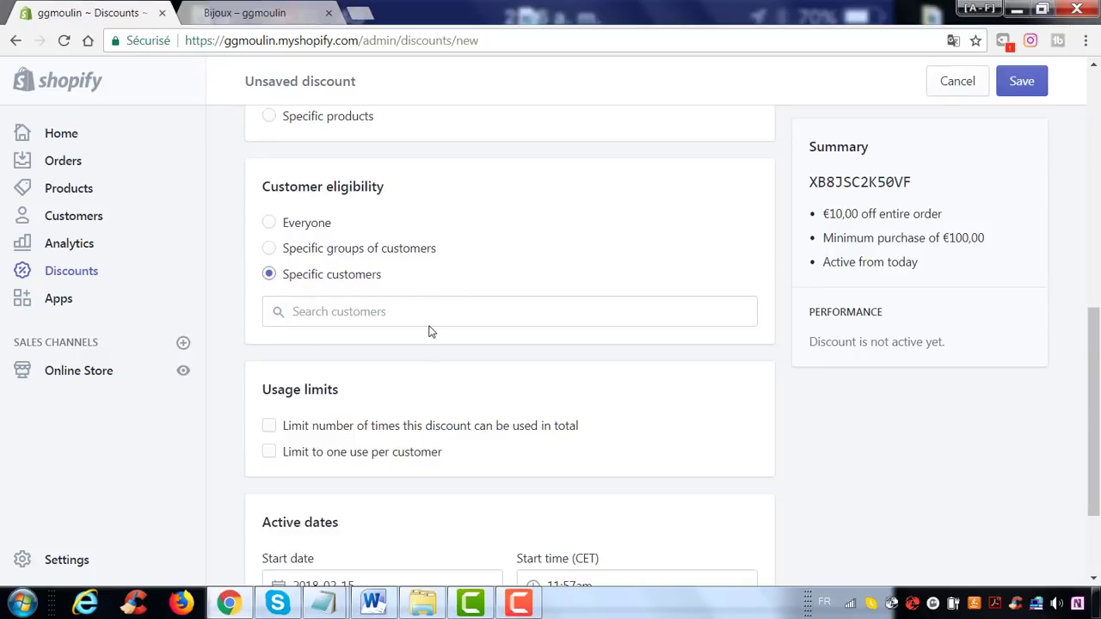
Set customer eligibility to specific groups of customers and limit usage to 100 times in total and one use per customer.
{"action": "left_click", "coordinate": [270, 250]}
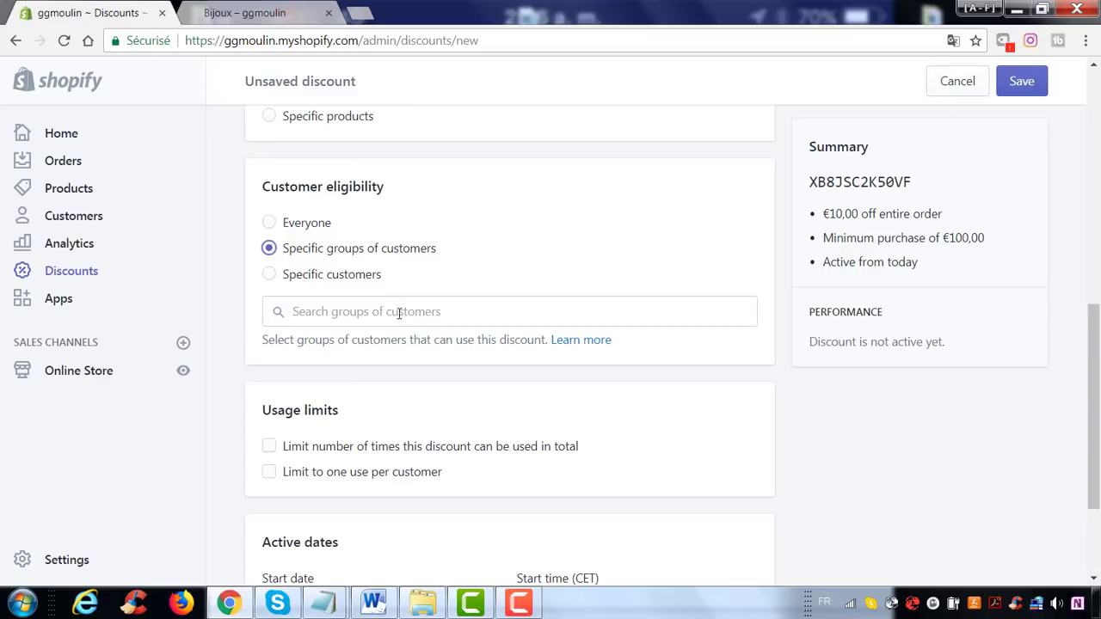
{"action": "scroll", "coordinate": [363, 369], "scroll_direction": "down", "scroll_amount": 2}
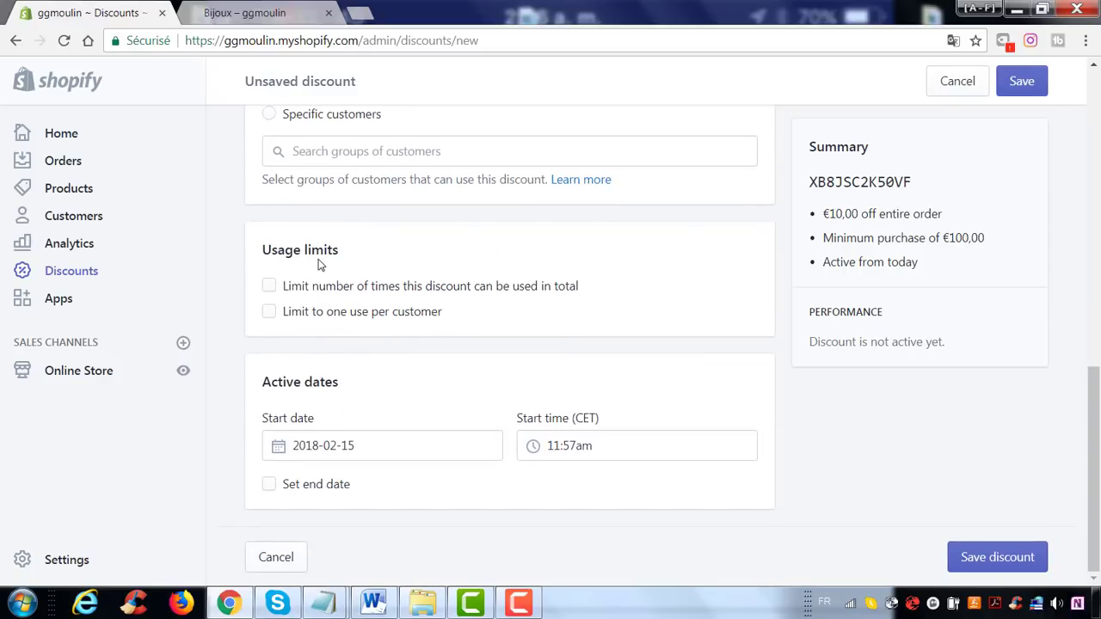
{"action": "left_click", "coordinate": [269, 315]}
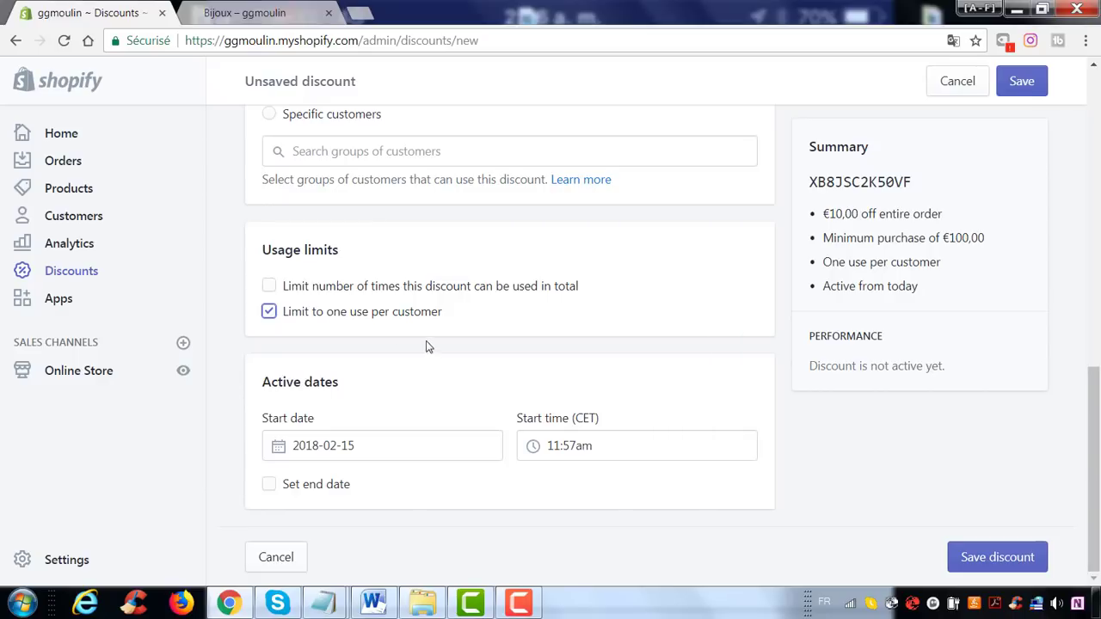
{"action": "left_click", "coordinate": [269, 288]}
{"action": "left_click", "coordinate": [334, 316]}
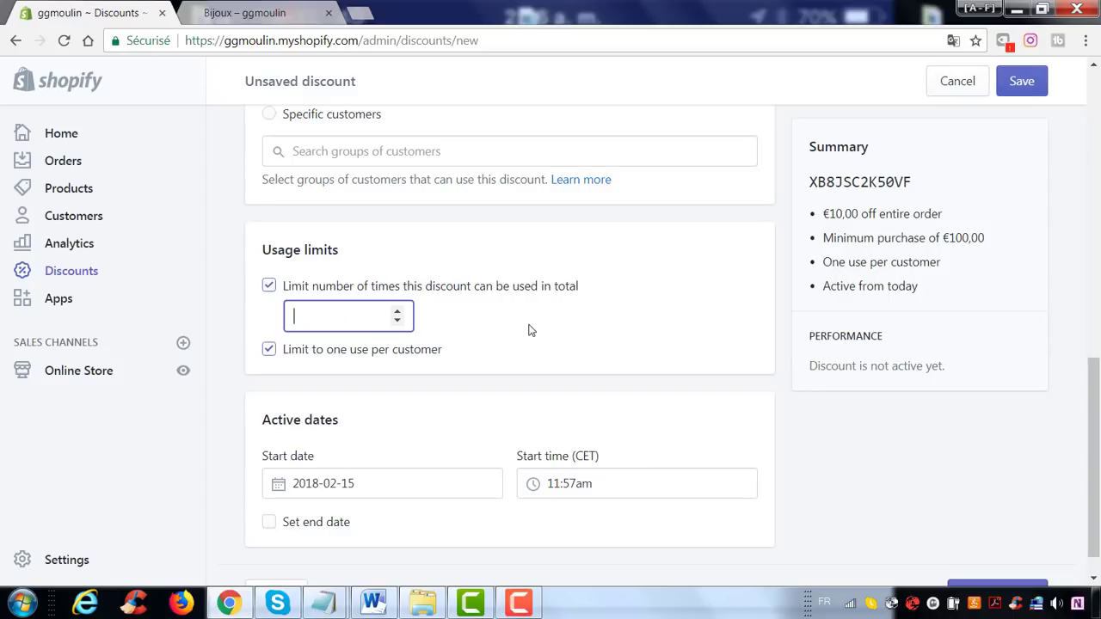
{"action": "type", "text": "100"}
{"action": "left_click", "coordinate": [541, 327]}
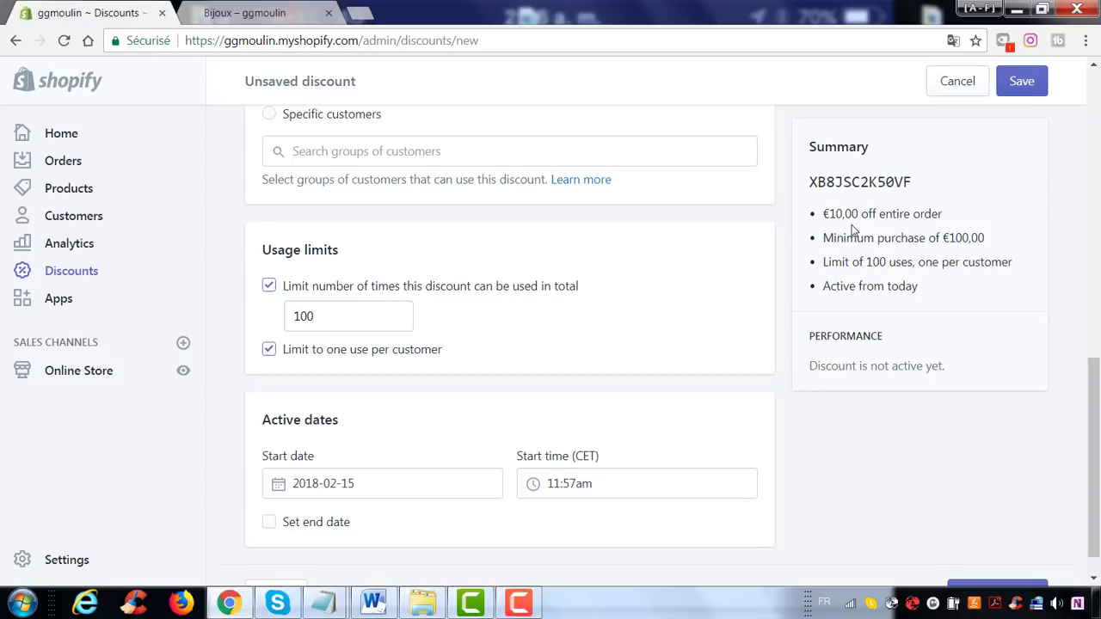
Try to save the discount and return to its customer eligibility and usage limit settings.
{"action": "left_click_drag", "start_coordinate": [830, 213], "coordinate": [869, 222]}
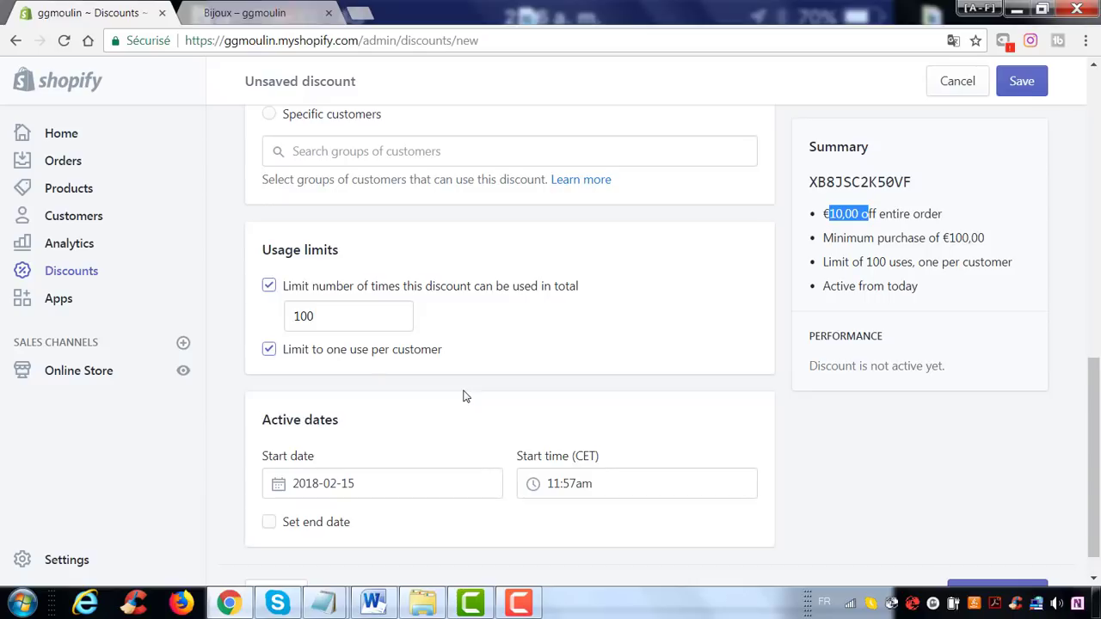
{"action": "scroll", "coordinate": [469, 394], "scroll_direction": "down", "scroll_amount": 1}
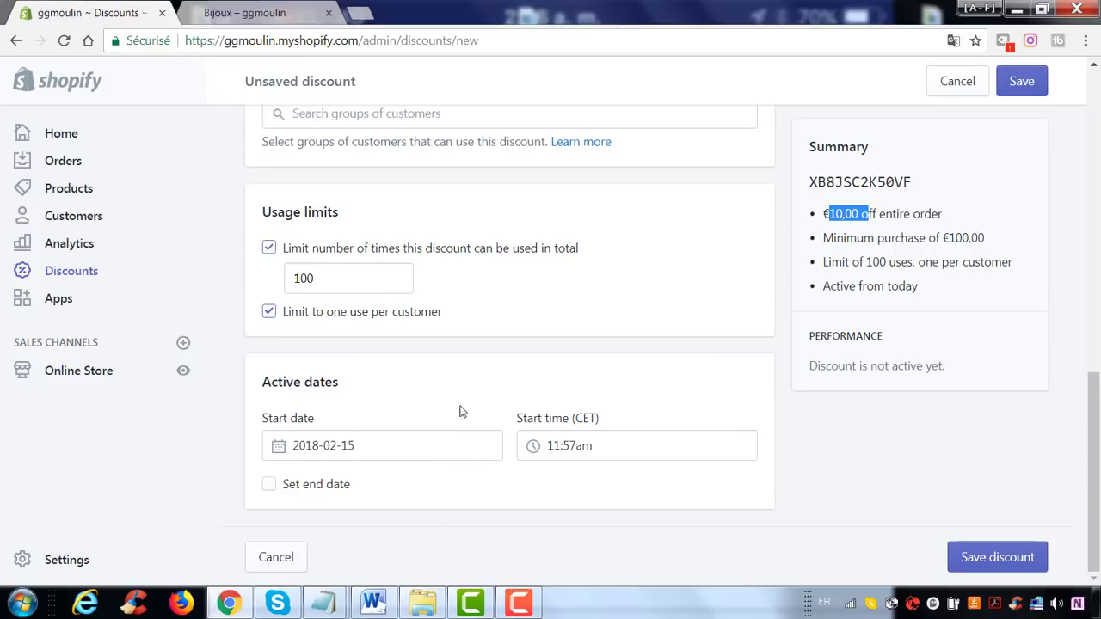
{"action": "left_click", "coordinate": [960, 556]}
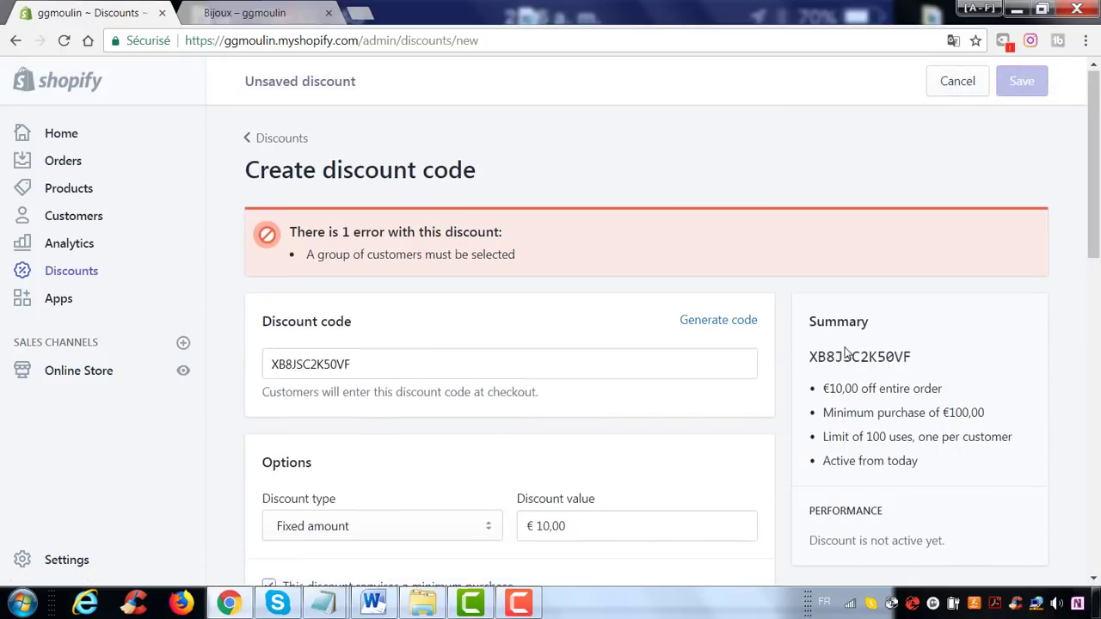
{"action": "scroll", "coordinate": [826, 379], "scroll_direction": "down", "scroll_amount": 3}
{"action": "scroll", "coordinate": [766, 394], "scroll_direction": "down", "scroll_amount": 9}
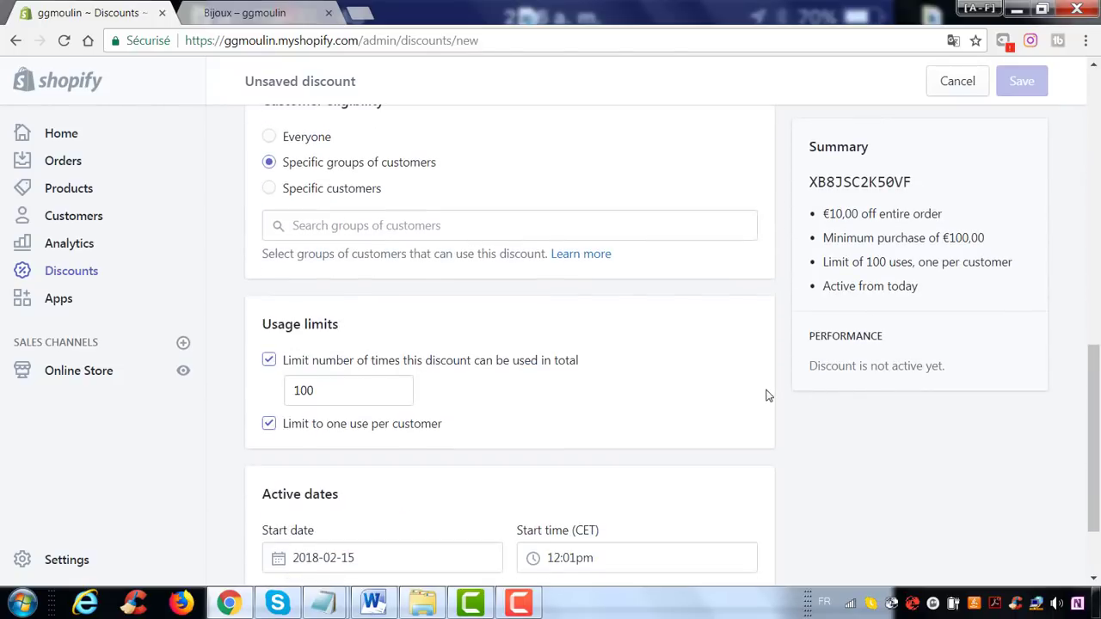
Review the discount's code, options and minimum purchase, and select Entire order as what it applies to.
{"action": "scroll", "coordinate": [768, 396], "scroll_direction": "up", "scroll_amount": 8}
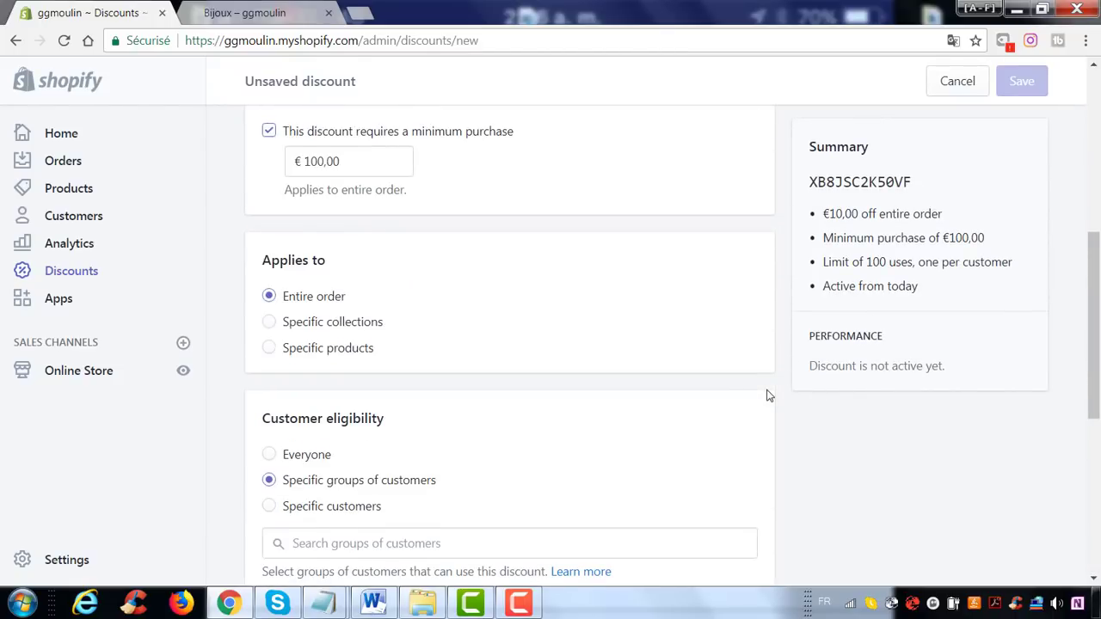
{"action": "scroll", "coordinate": [770, 396], "scroll_direction": "up", "scroll_amount": 1}
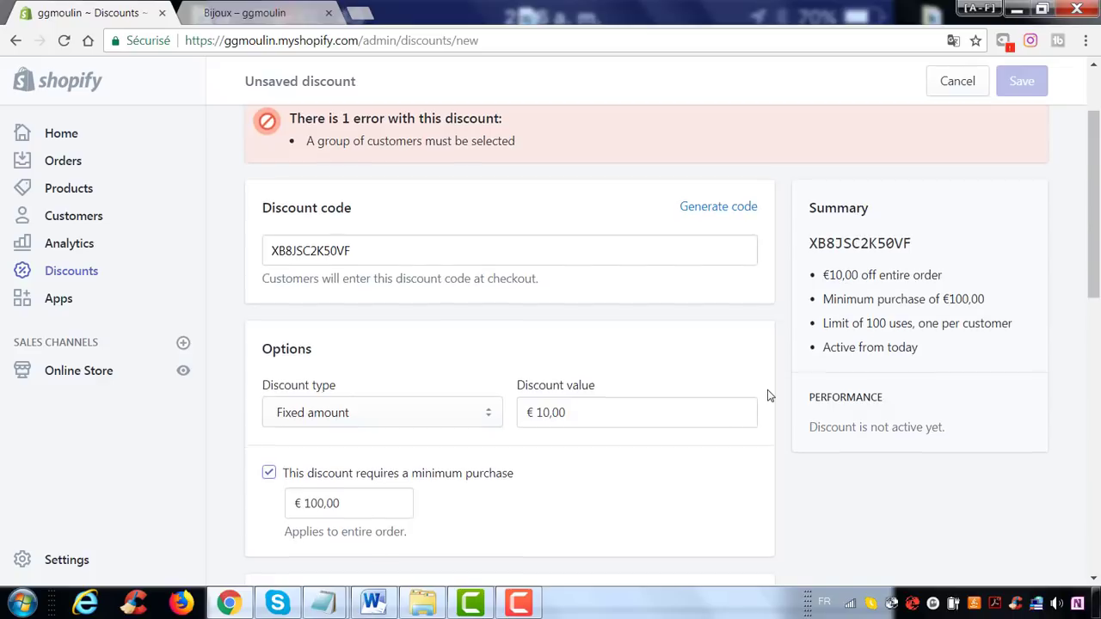
{"action": "scroll", "coordinate": [352, 453], "scroll_direction": "down", "scroll_amount": 3}
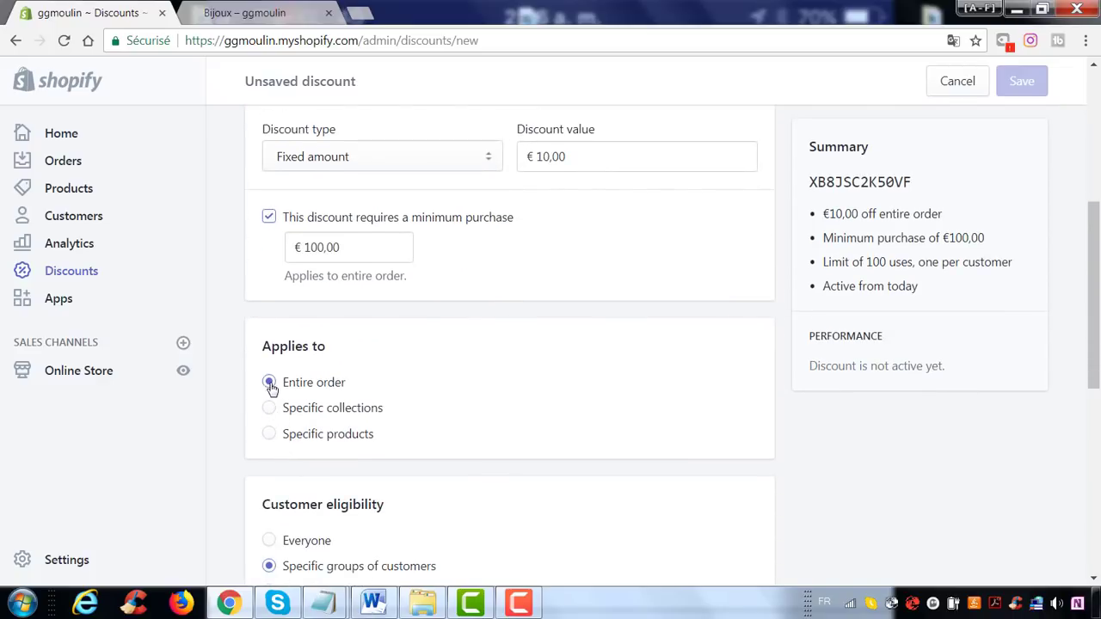
{"action": "left_click", "coordinate": [269, 382]}
Highlight the discount code, amount, minimum purchase and usage limit lines in the Summary, and check the active dates.
{"action": "left_click_drag", "start_coordinate": [825, 185], "coordinate": [916, 186]}
{"action": "left_click", "coordinate": [916, 187]}
{"action": "left_click_drag", "start_coordinate": [826, 213], "coordinate": [949, 218]}
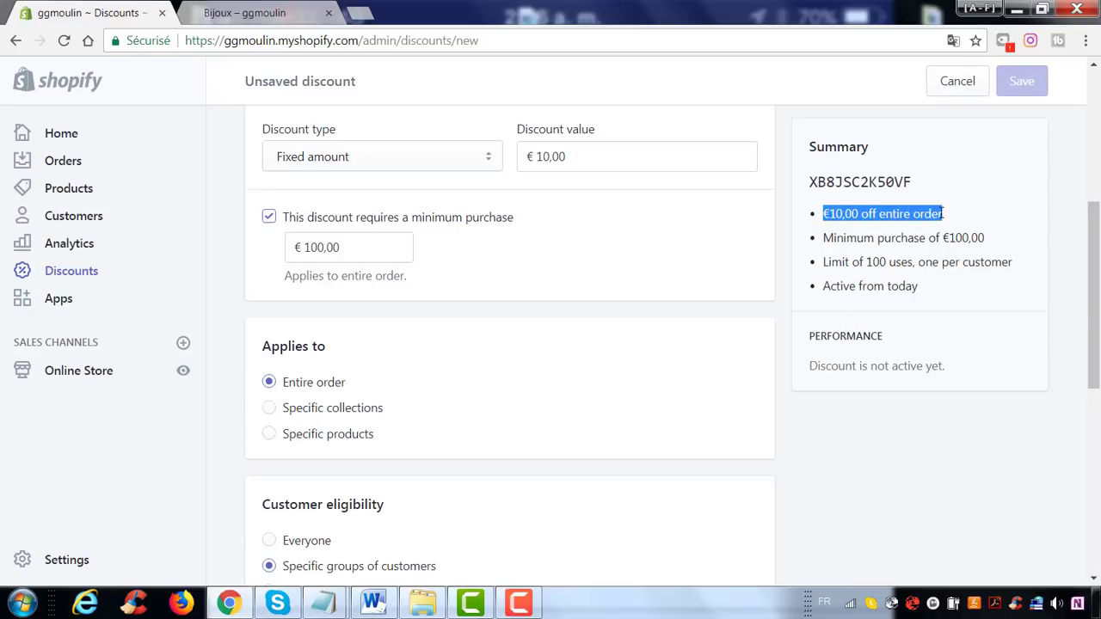
{"action": "left_click_drag", "start_coordinate": [833, 238], "coordinate": [993, 238]}
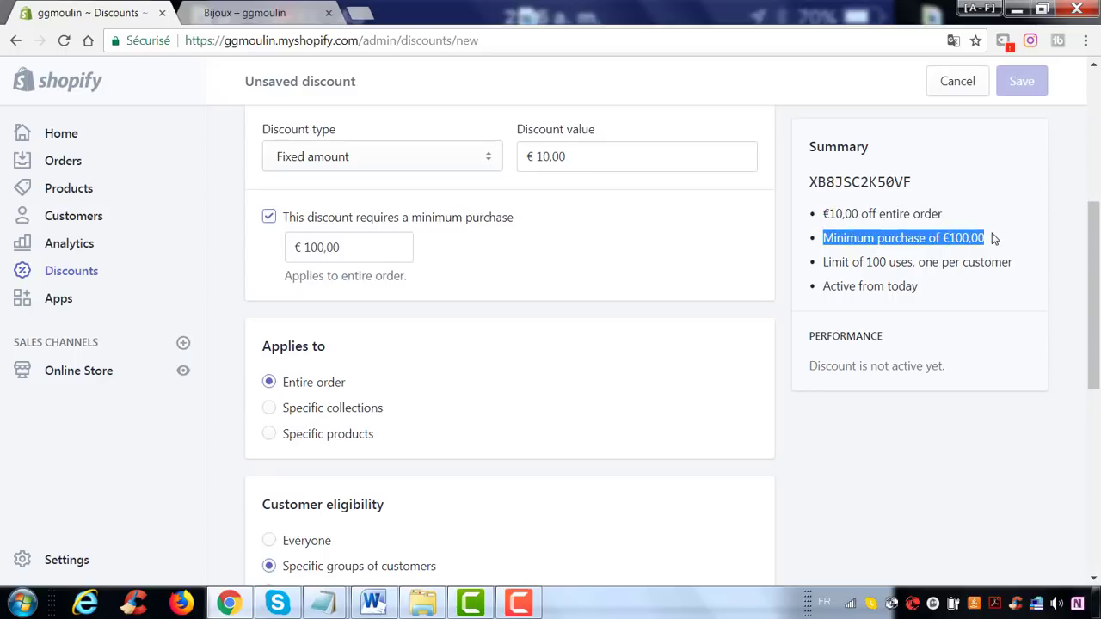
{"action": "left_click_drag", "start_coordinate": [827, 262], "coordinate": [1016, 262]}
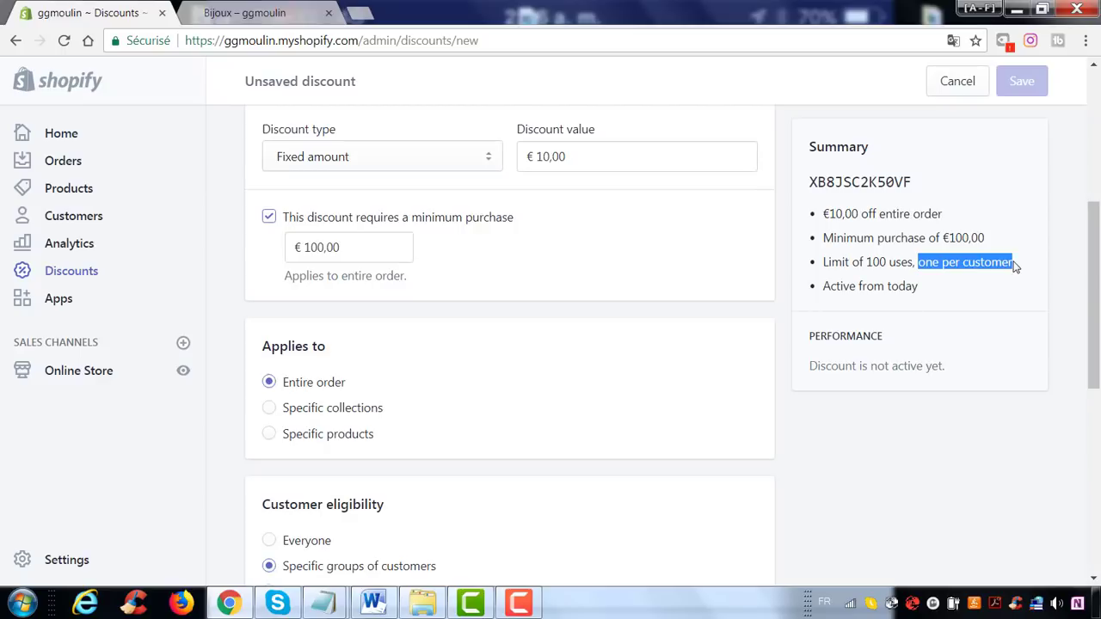
{"action": "left_click", "coordinate": [1024, 274]}
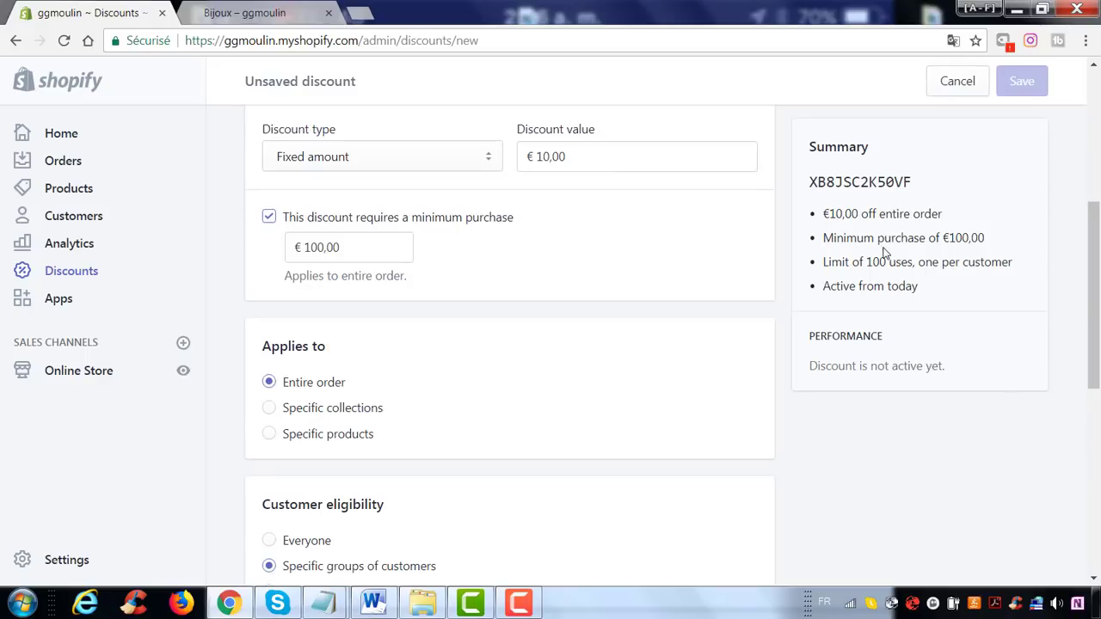
{"action": "left_click_drag", "start_coordinate": [828, 214], "coordinate": [886, 213]}
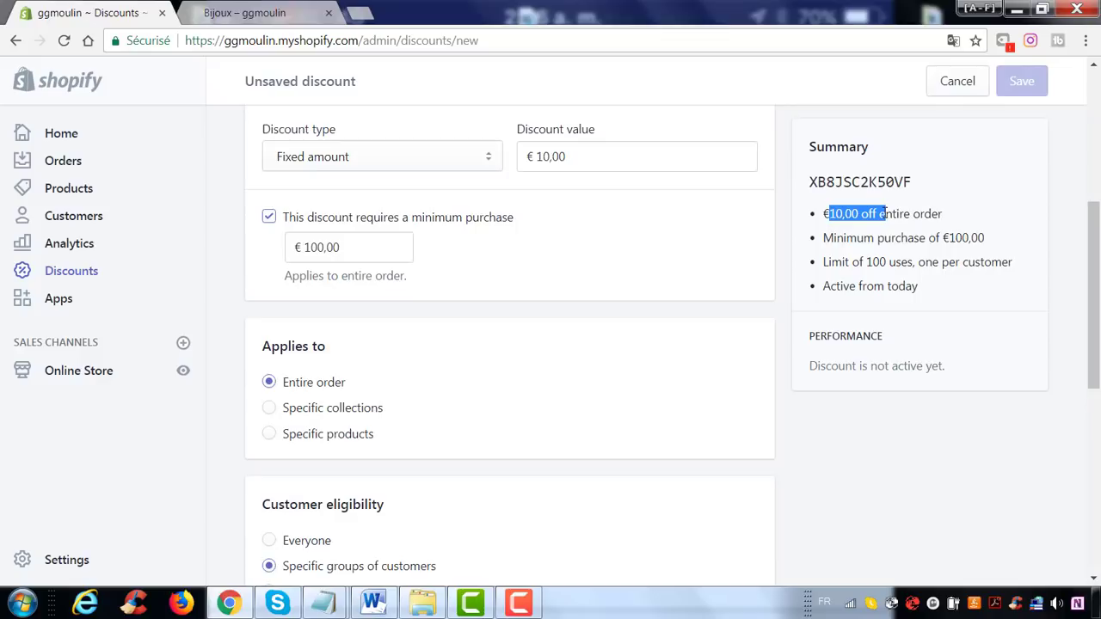
{"action": "left_click_drag", "start_coordinate": [917, 262], "coordinate": [1015, 262]}
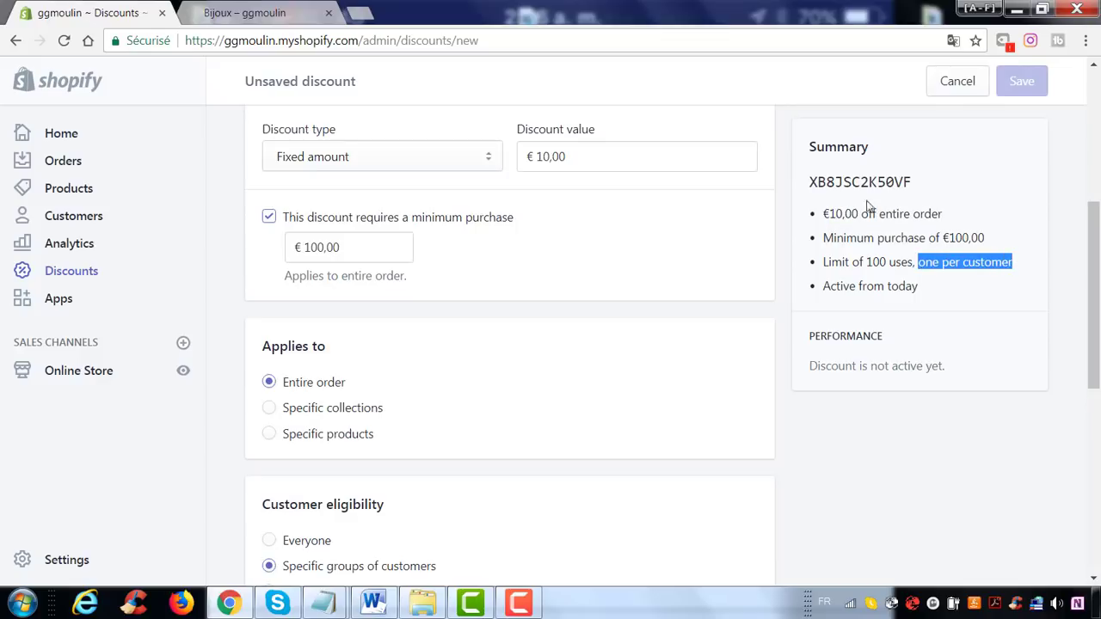
{"action": "left_click_drag", "start_coordinate": [816, 183], "coordinate": [918, 202]}
{"action": "scroll", "coordinate": [686, 293], "scroll_direction": "down", "scroll_amount": 6}
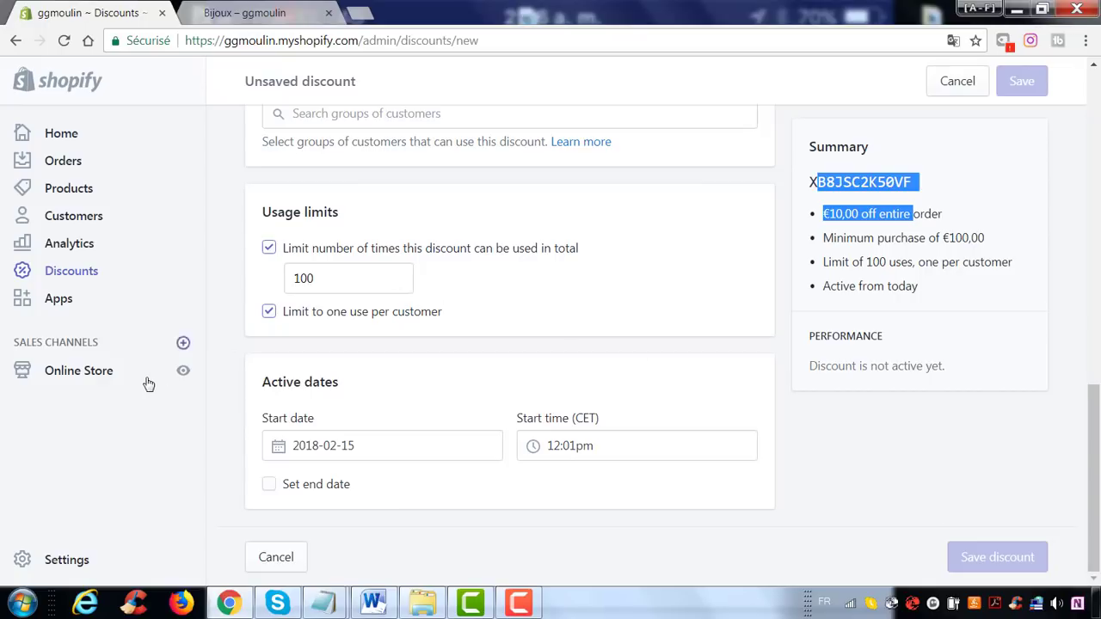
Open Oberlo's App Store listing from the recommended apps, log in with the store's URL and install the app.
{"action": "left_click", "coordinate": [53, 299]}
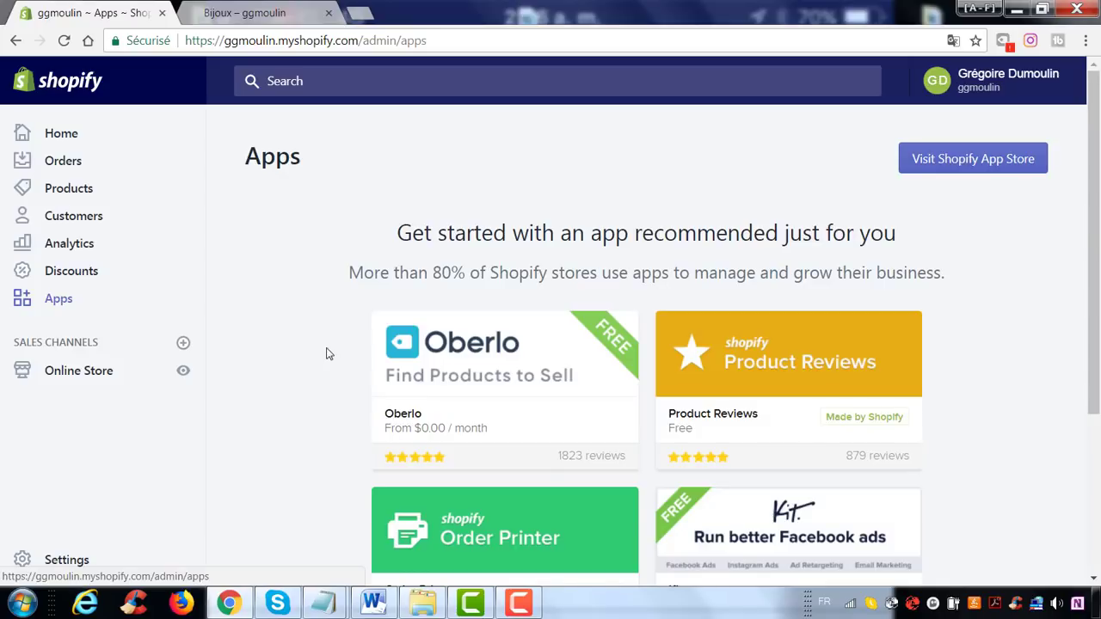
{"action": "left_click", "coordinate": [474, 397]}
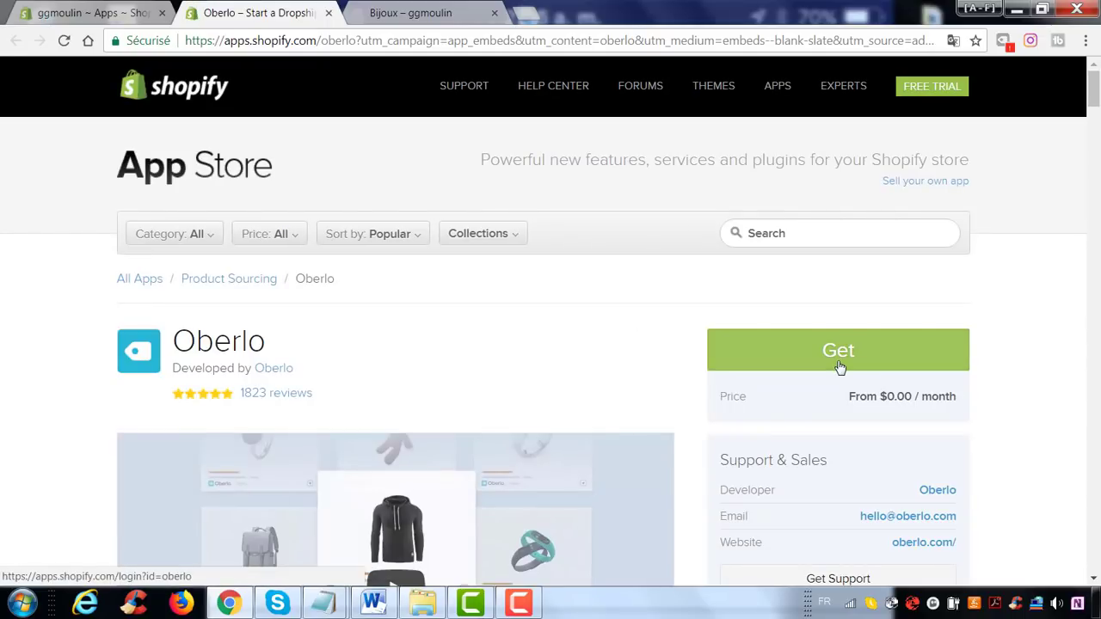
{"action": "left_click", "coordinate": [840, 366]}
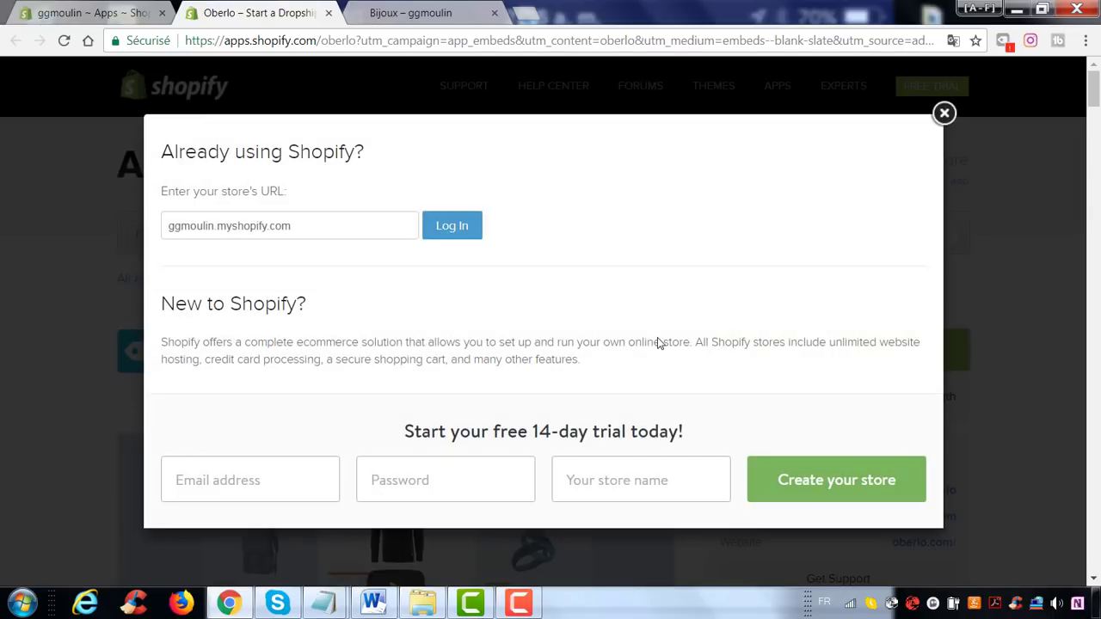
{"action": "left_click", "coordinate": [478, 236]}
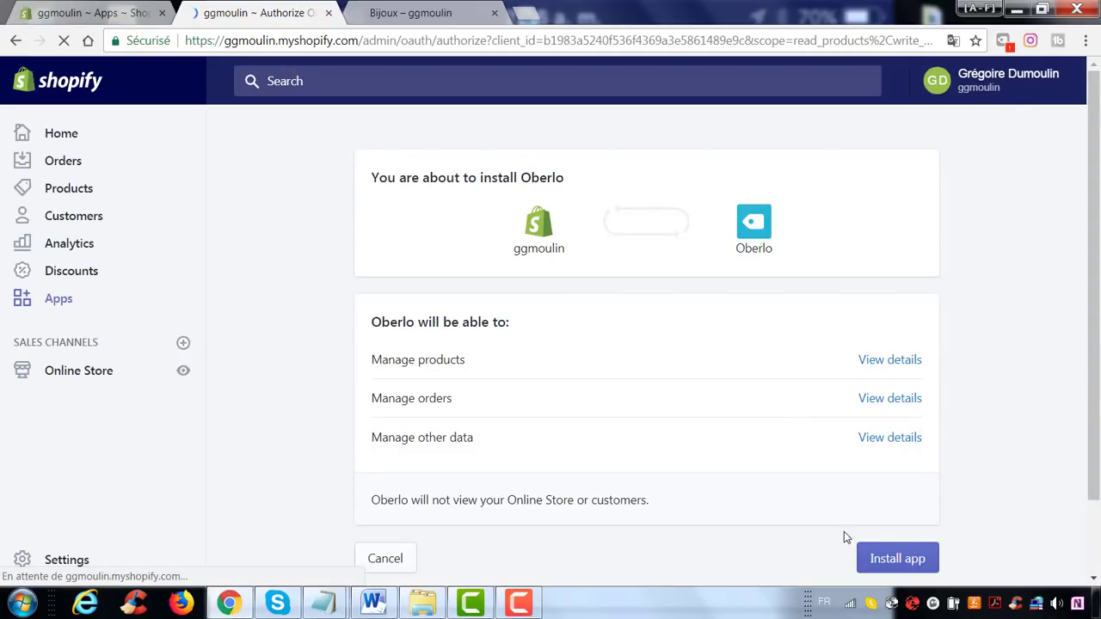
{"action": "left_click", "coordinate": [899, 558]}
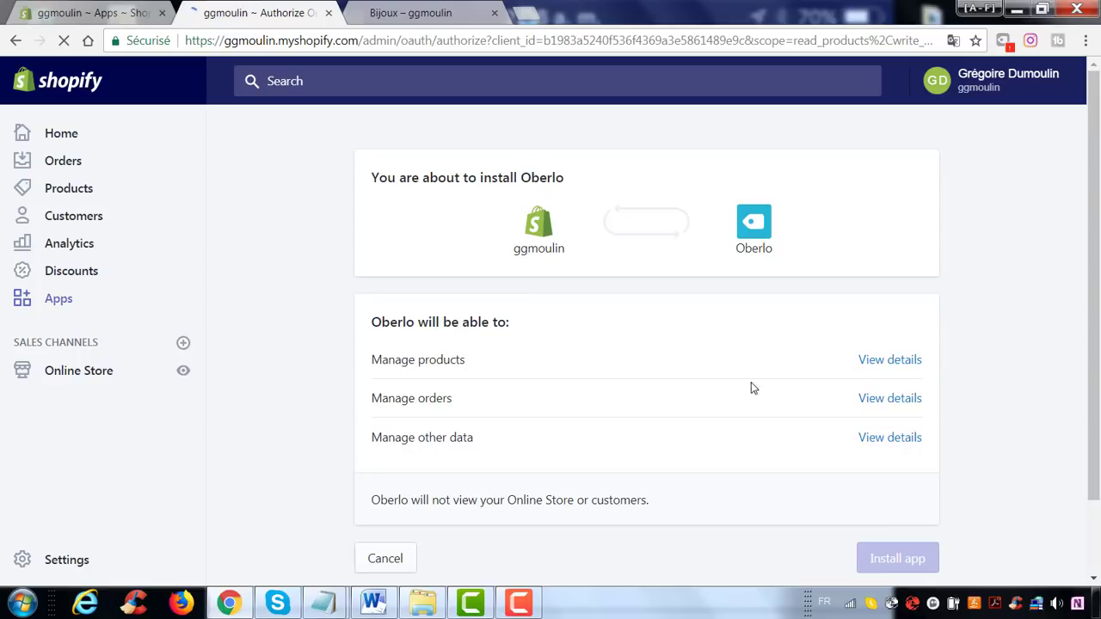
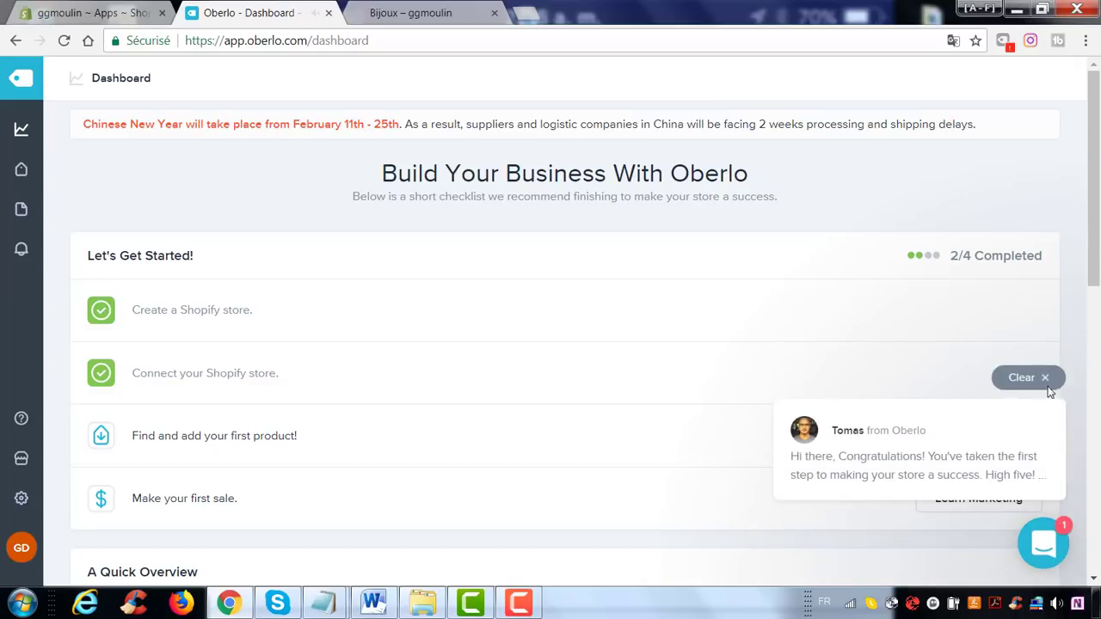
Dismiss the Oberlo welcome message and open the product search from the Let's Get Started checklist.
{"action": "left_click", "coordinate": [1043, 379]}
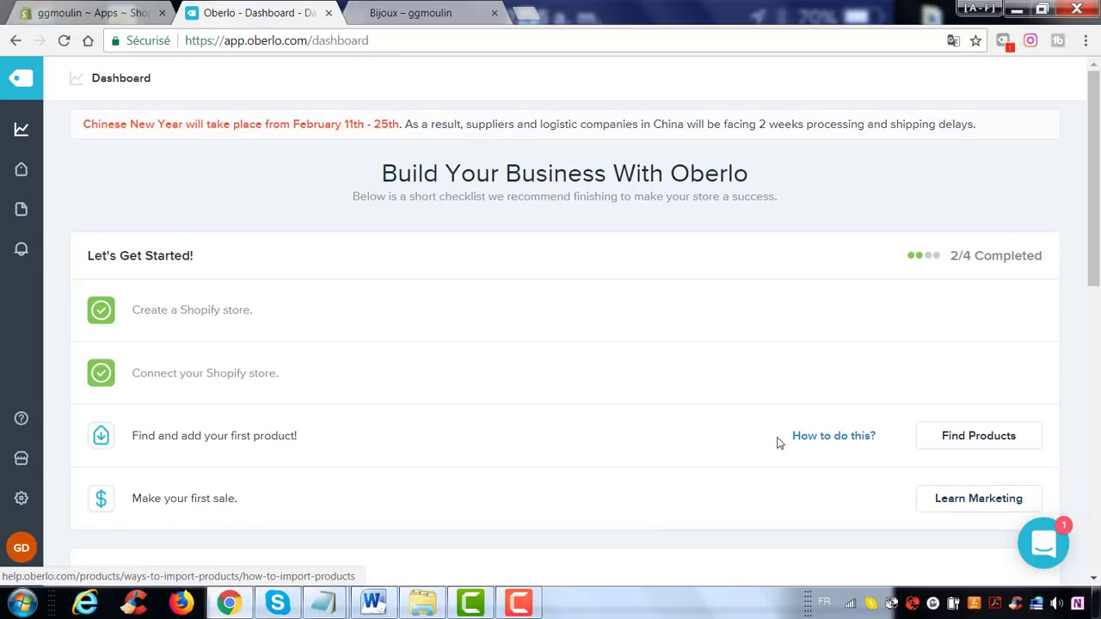
{"action": "scroll", "coordinate": [986, 435], "scroll_direction": "down", "scroll_amount": 1}
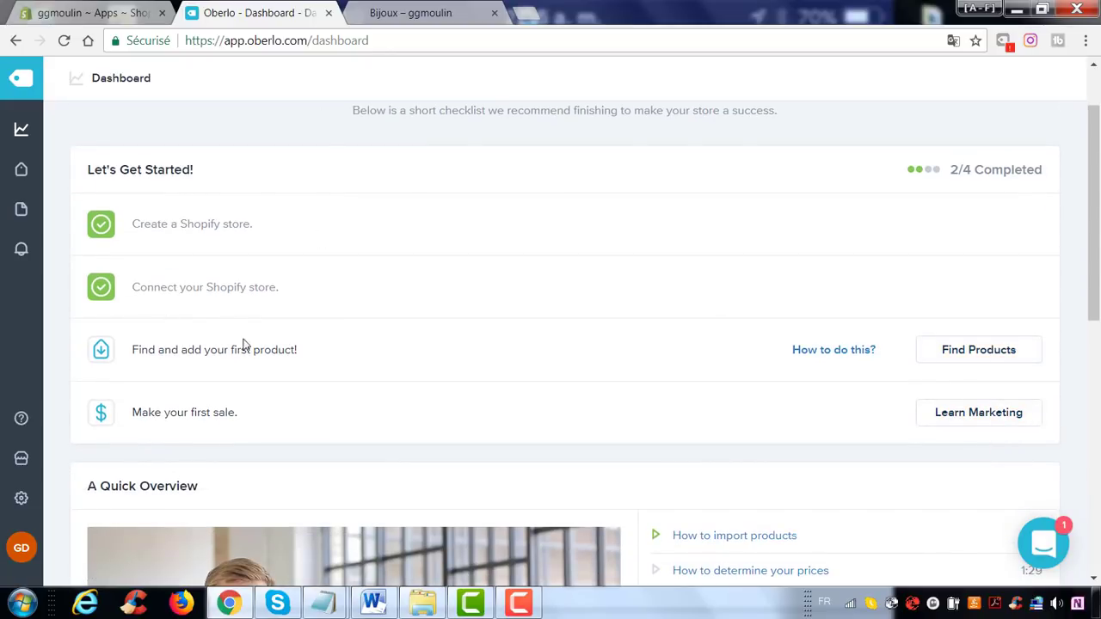
{"action": "left_click", "coordinate": [976, 360]}
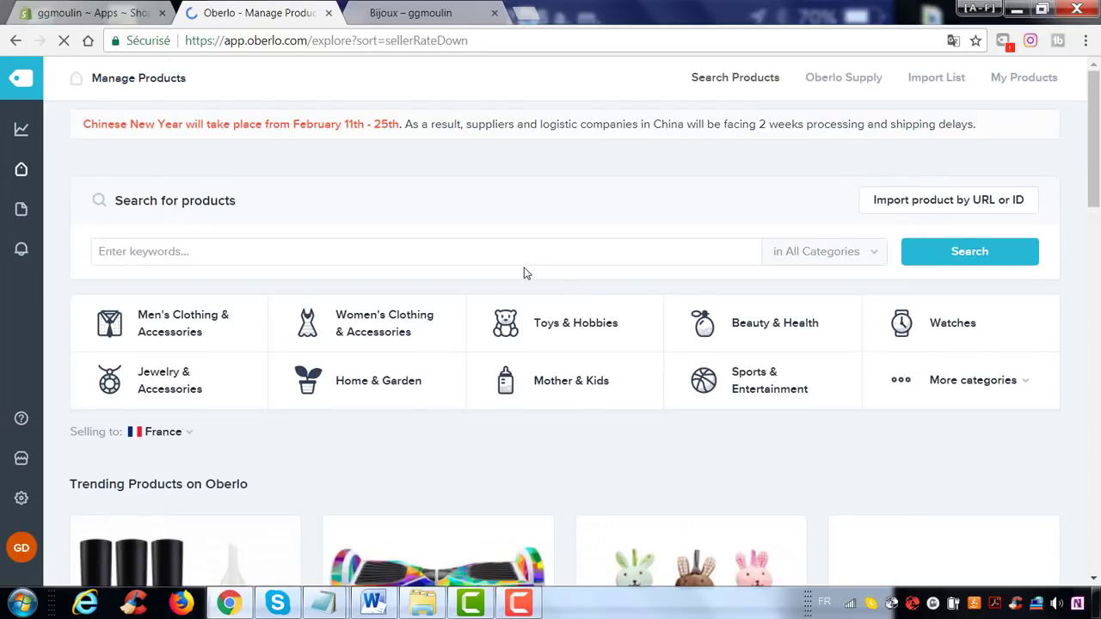
Examine Oberlo's trending products, its keyword search field and the full list of product categories.
{"action": "scroll", "coordinate": [524, 274], "scroll_direction": "down", "scroll_amount": 1}
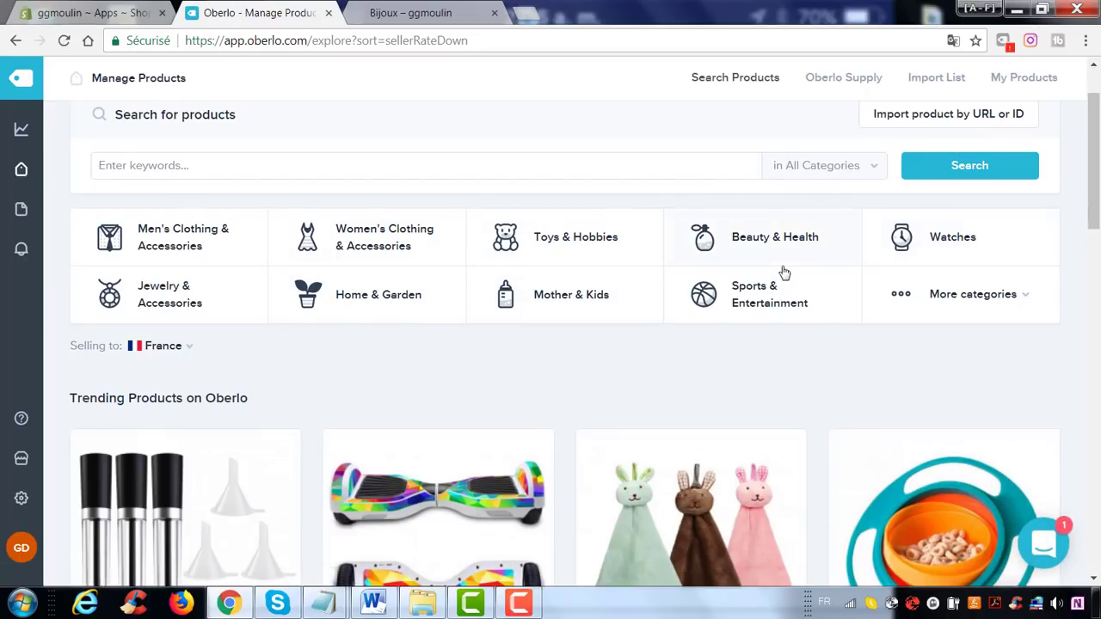
{"action": "scroll", "coordinate": [728, 276], "scroll_direction": "down", "scroll_amount": 4}
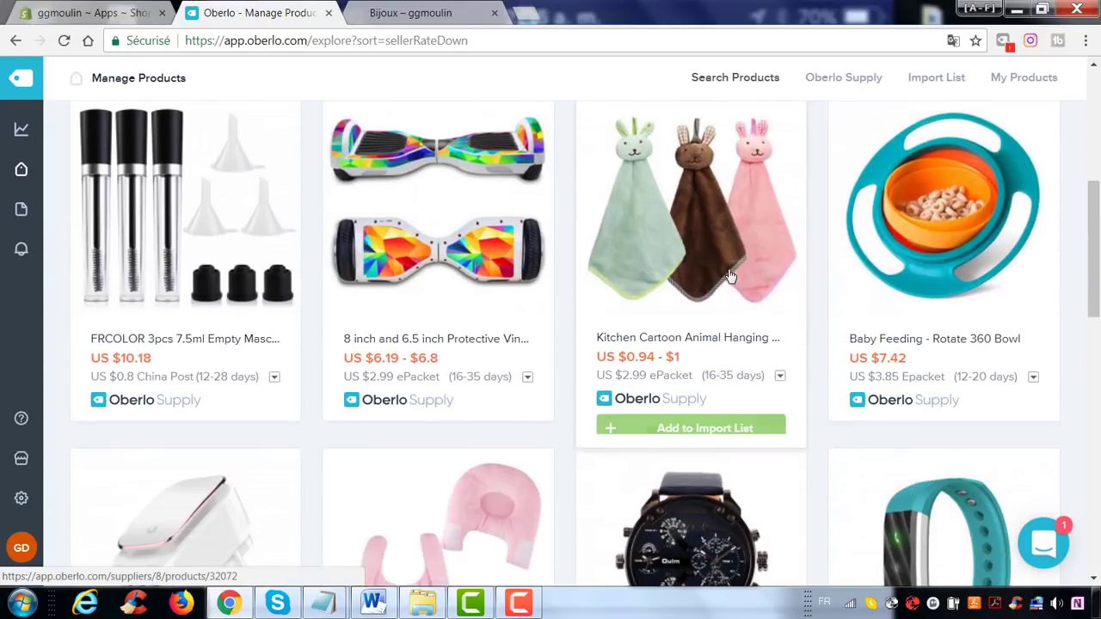
{"action": "scroll", "coordinate": [728, 275], "scroll_direction": "up", "scroll_amount": 5}
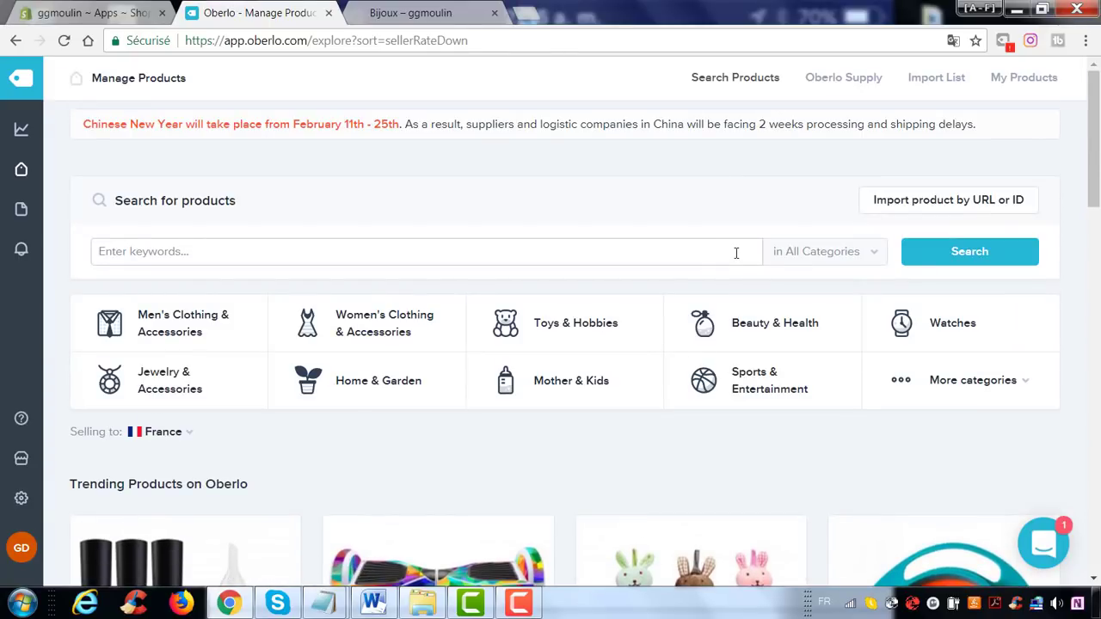
{"action": "scroll", "coordinate": [722, 260], "scroll_direction": "down", "scroll_amount": 1}
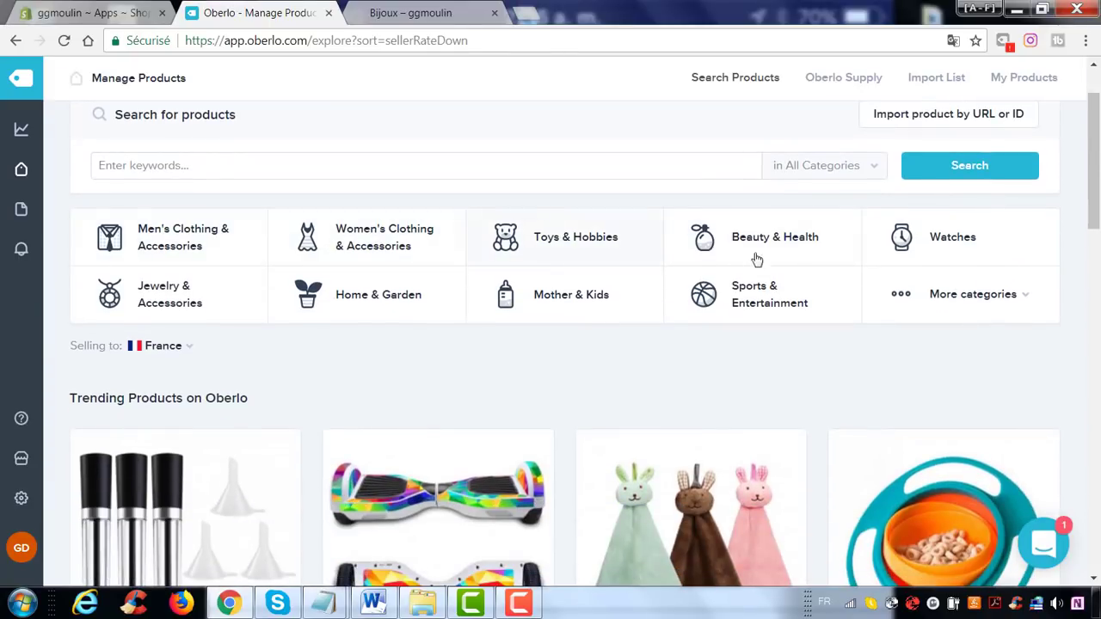
{"action": "left_click", "coordinate": [265, 159]}
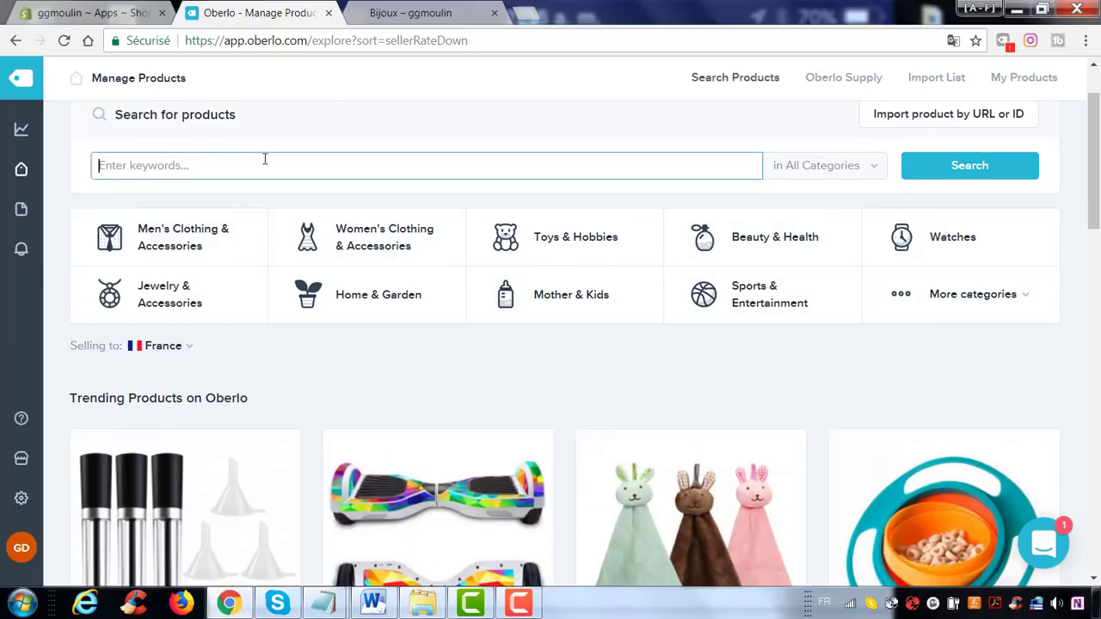
{"action": "left_click", "coordinate": [822, 170]}
{"action": "scroll", "coordinate": [822, 270], "scroll_direction": "down", "scroll_amount": 3}
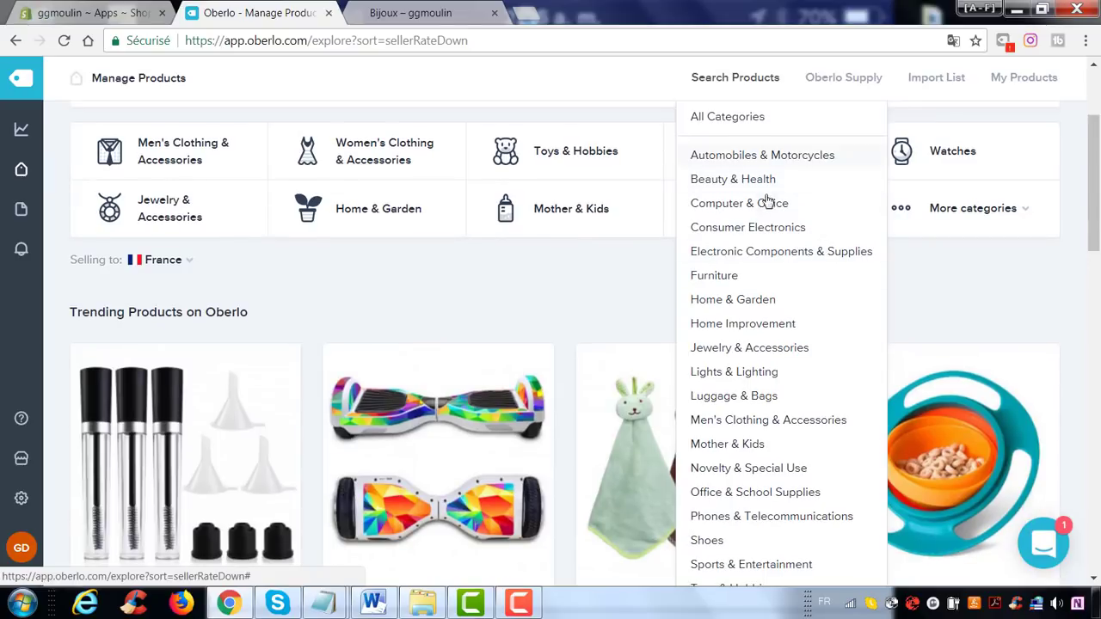
{"action": "scroll", "coordinate": [766, 233], "scroll_direction": "down", "scroll_amount": 4}
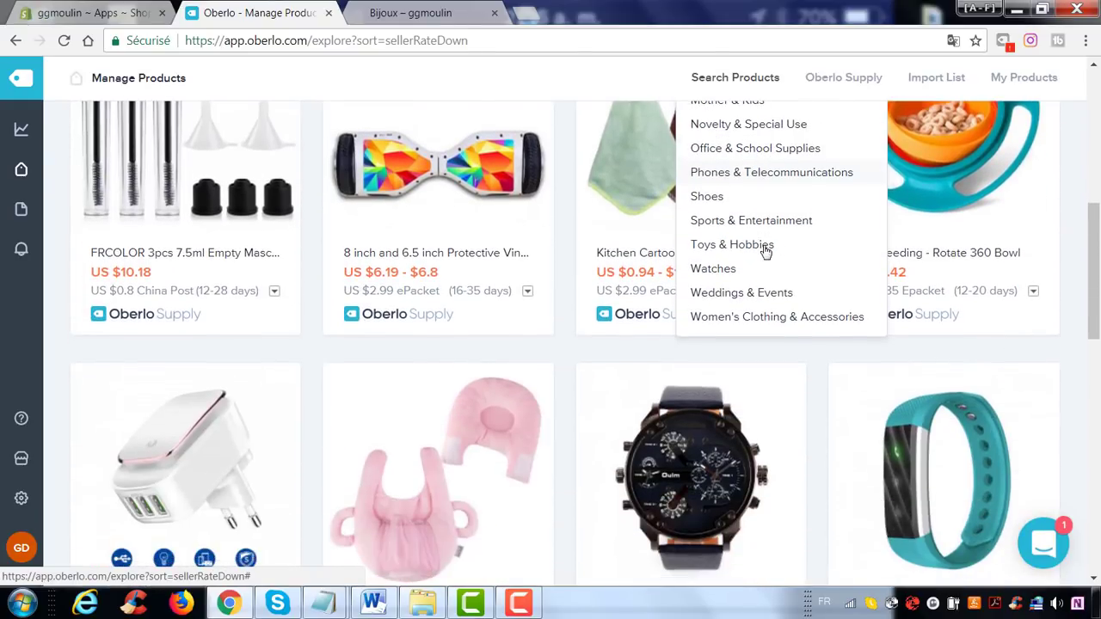
Add the Bluetooth Smart Watch from the trending products to the Oberlo import list.
{"action": "scroll", "coordinate": [755, 375], "scroll_direction": "down", "scroll_amount": 6}
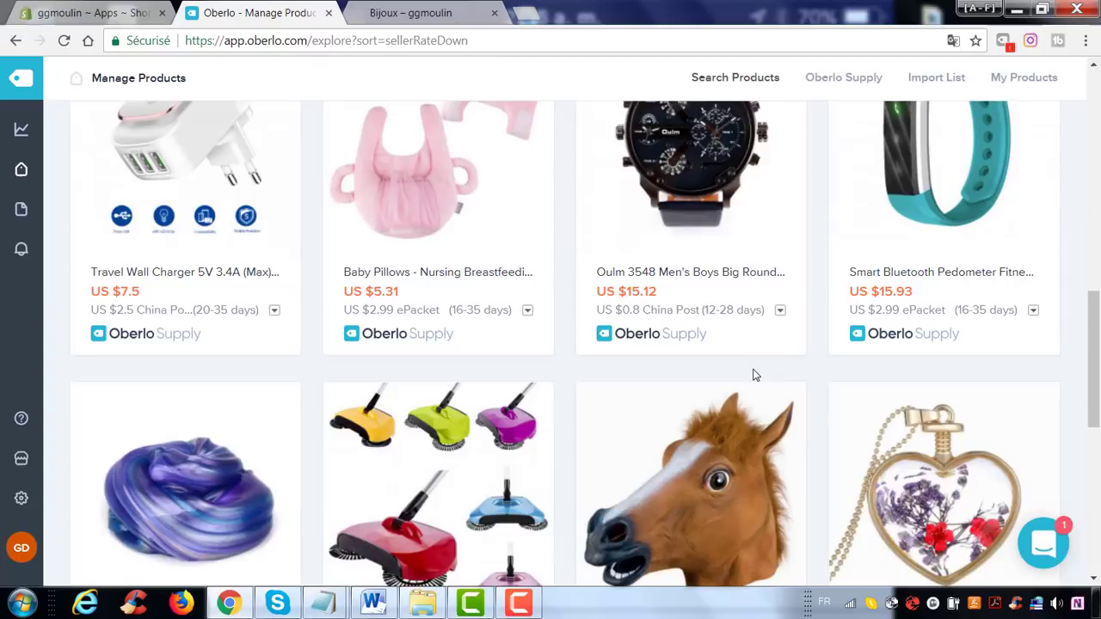
{"action": "scroll", "coordinate": [759, 387], "scroll_direction": "down", "scroll_amount": 1}
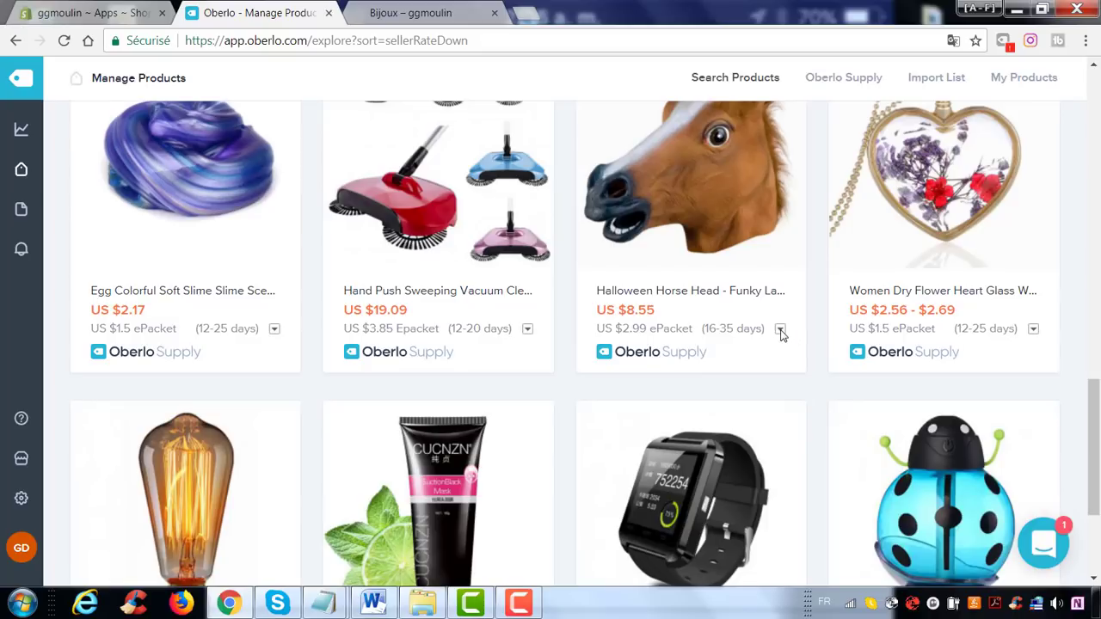
{"action": "scroll", "coordinate": [781, 336], "scroll_direction": "down", "scroll_amount": 3}
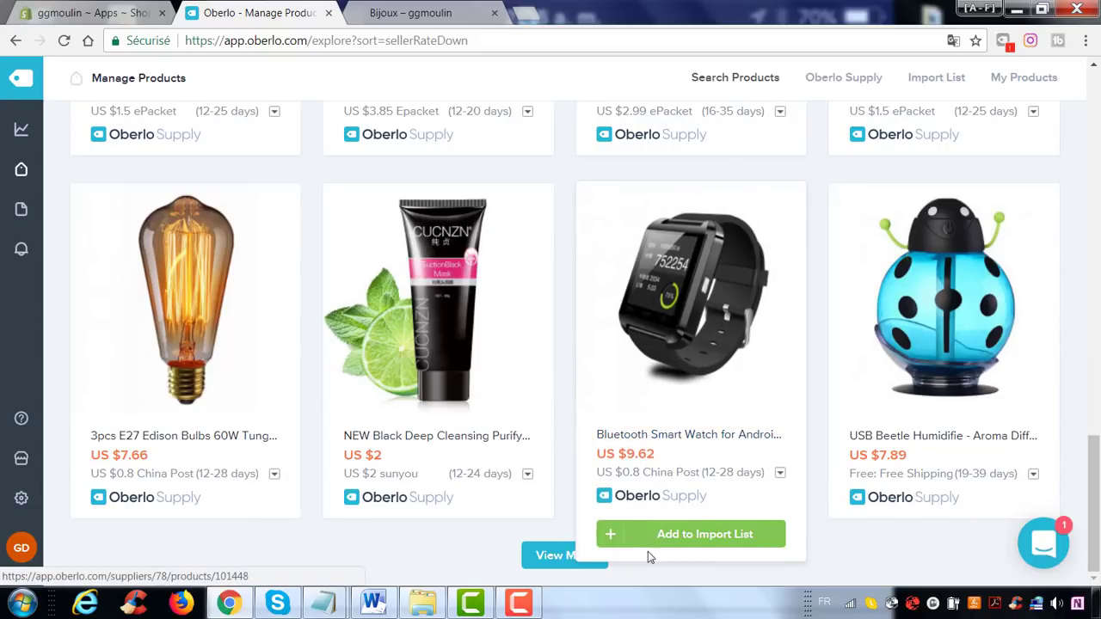
{"action": "left_click", "coordinate": [699, 544]}
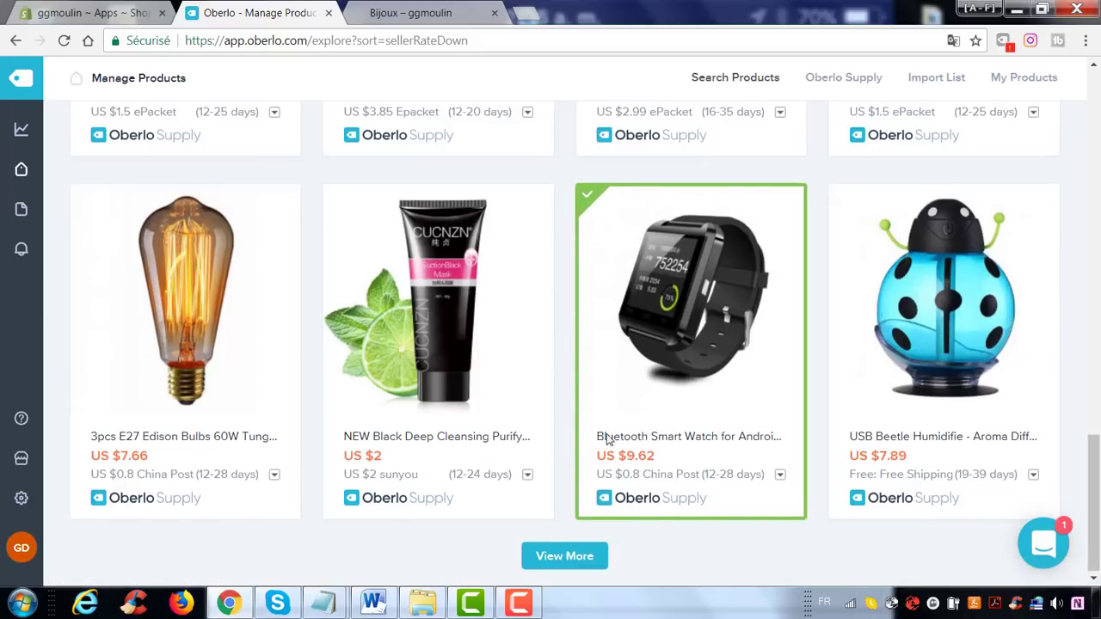
In the browser tab showing the Bijoux page, search Google for aliexpress and open the French AliExpress site.
{"action": "scroll", "coordinate": [602, 437], "scroll_direction": "up", "scroll_amount": 7}
{"action": "left_click", "coordinate": [444, 10]}
{"action": "left_click", "coordinate": [445, 41]}
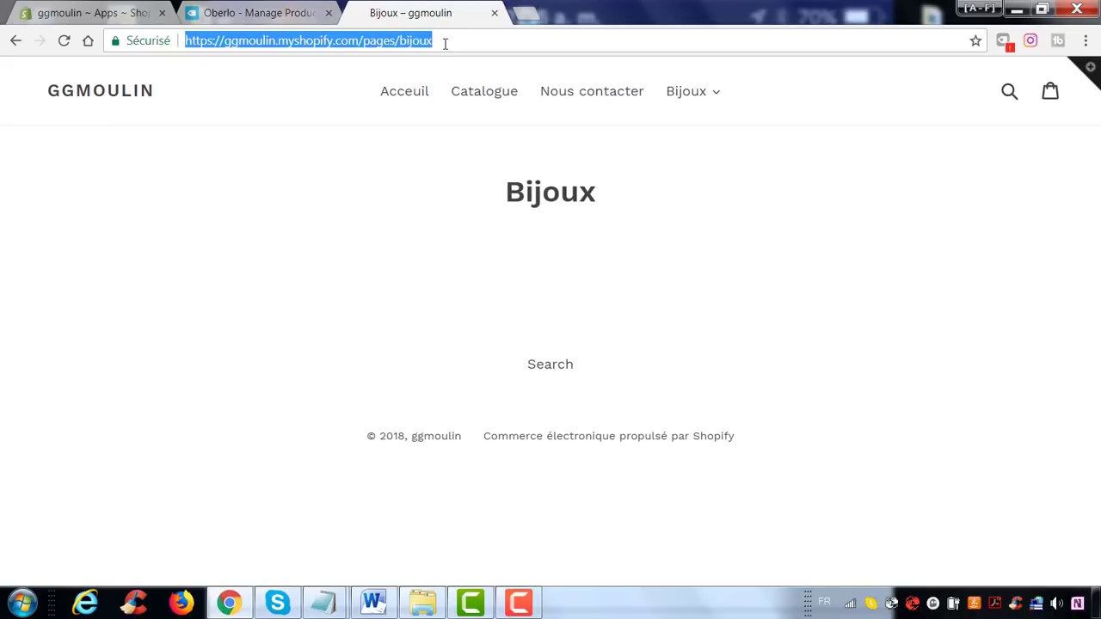
{"action": "type", "text": "alie"}
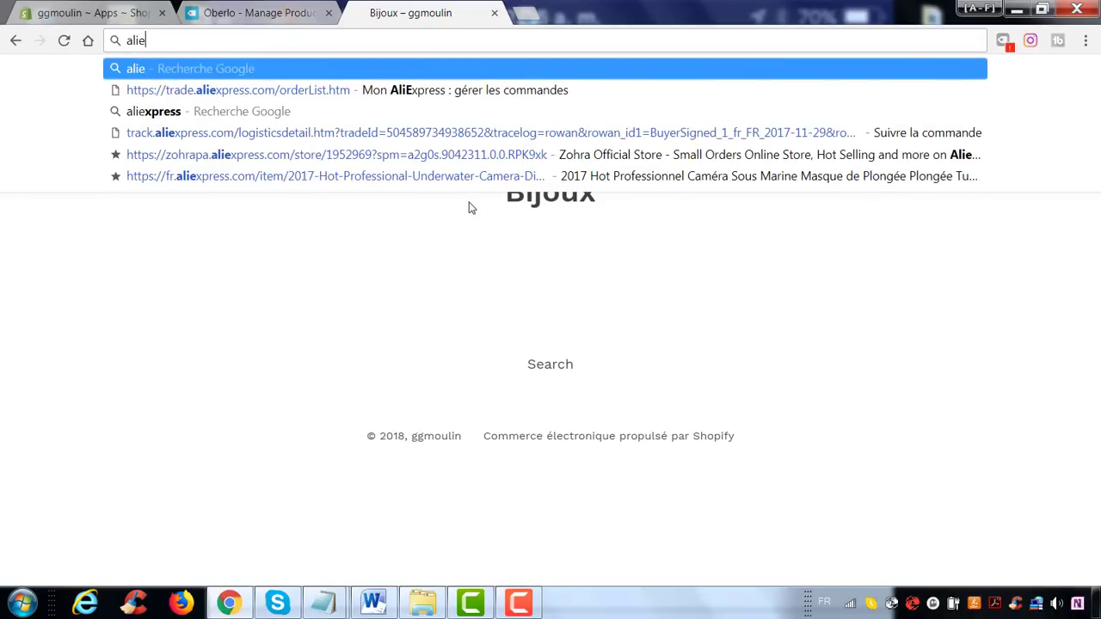
{"action": "left_click", "coordinate": [445, 113]}
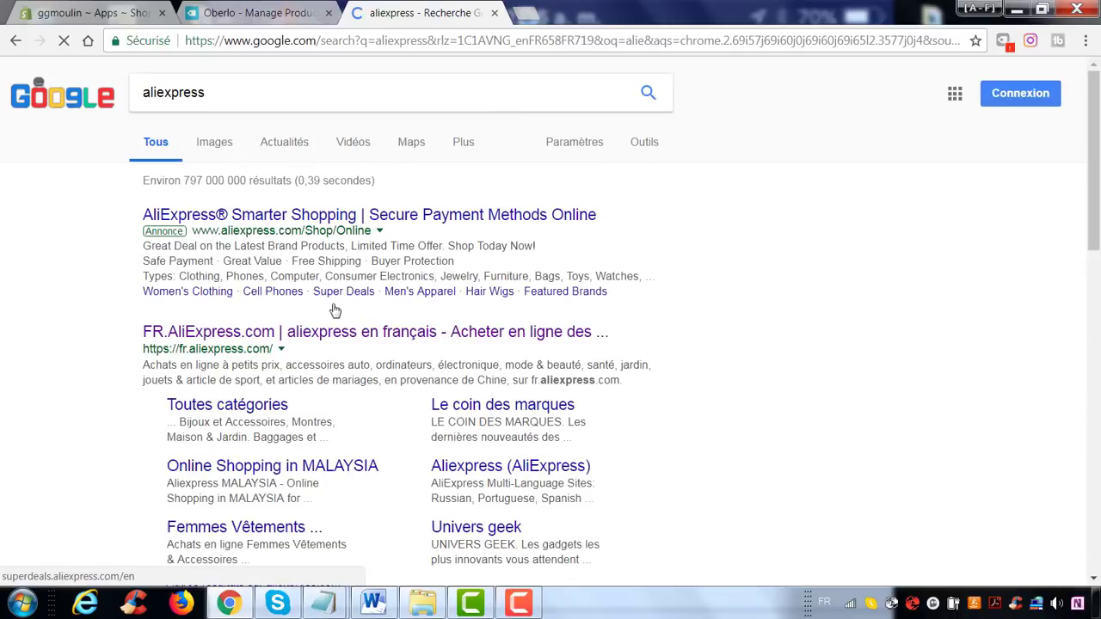
{"action": "left_click", "coordinate": [348, 334]}
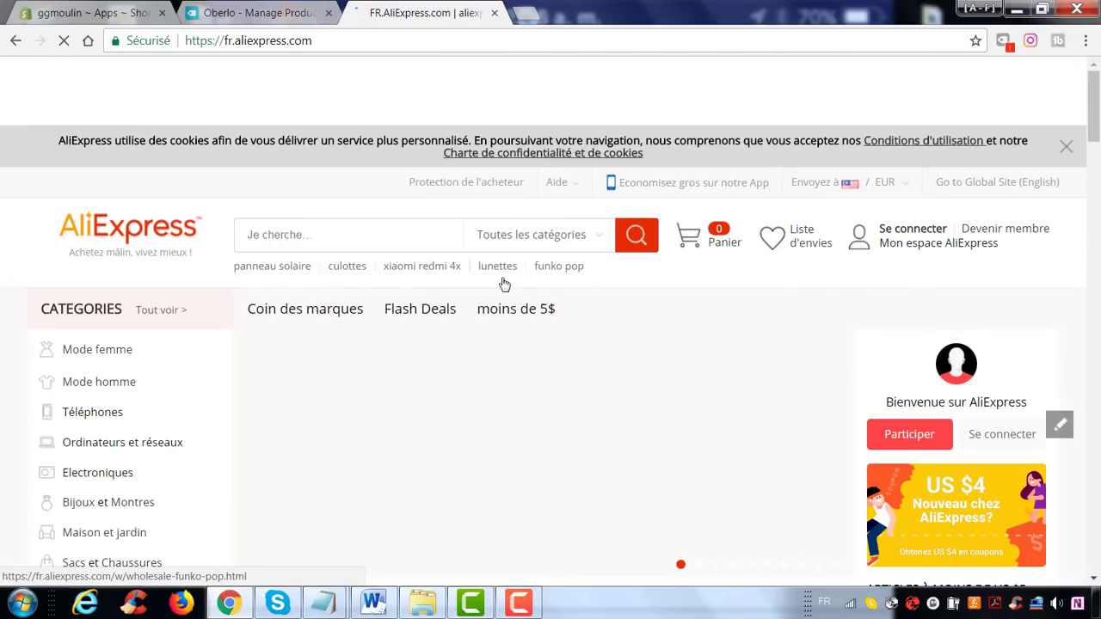
{"action": "scroll", "coordinate": [228, 285], "scroll_direction": "down", "scroll_amount": 1}
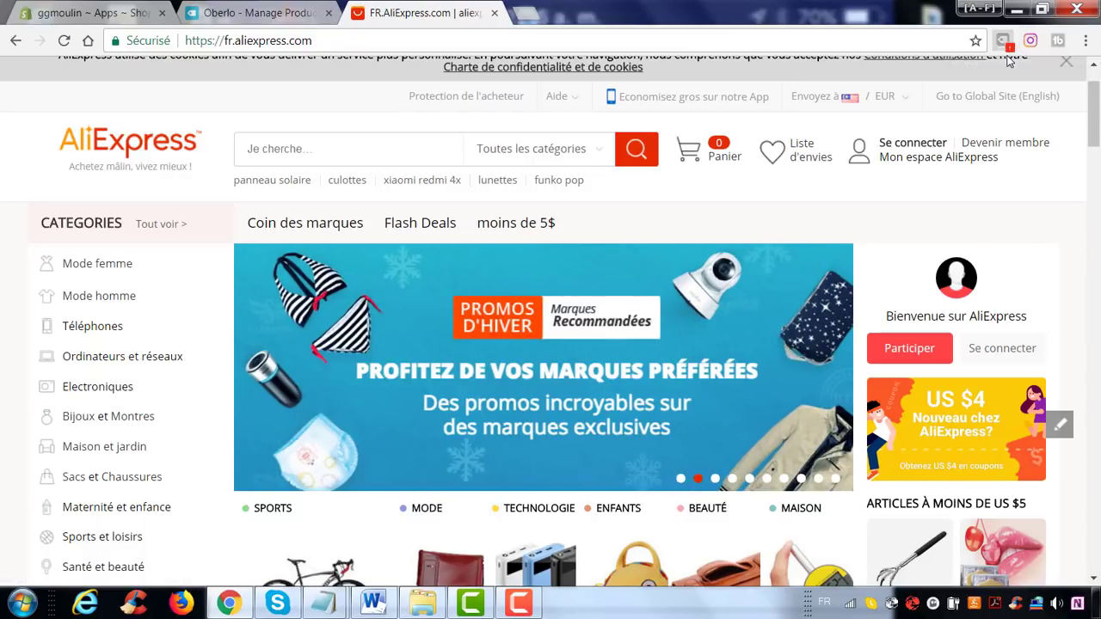
Check the sync status and sync errors on the status page of the Oberlo browser extension.
{"action": "left_click", "coordinate": [1004, 42]}
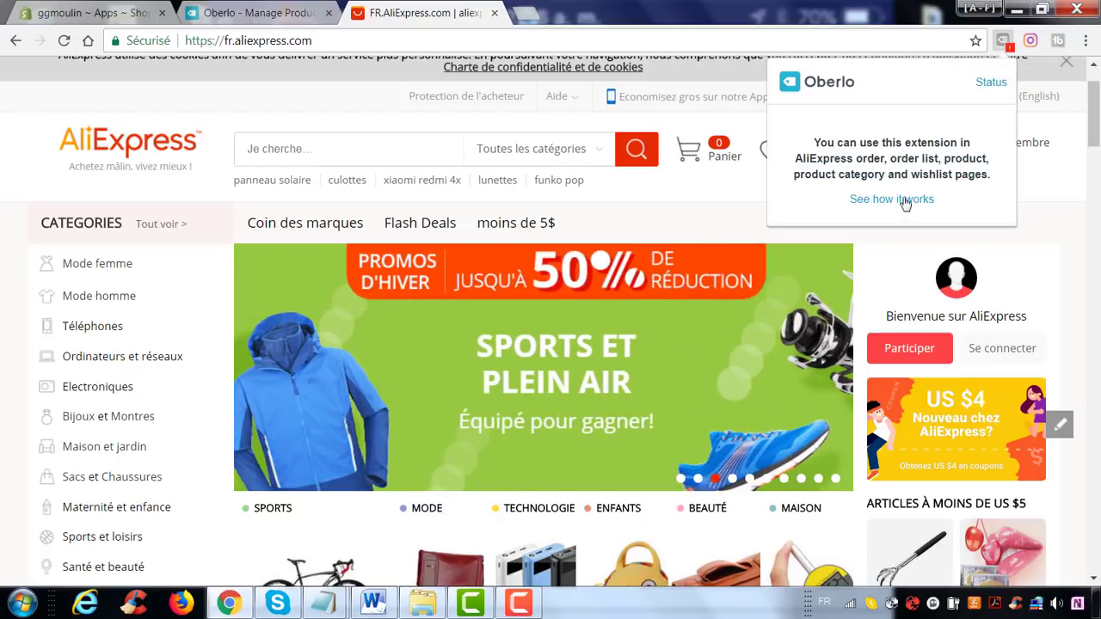
{"action": "left_click", "coordinate": [992, 81]}
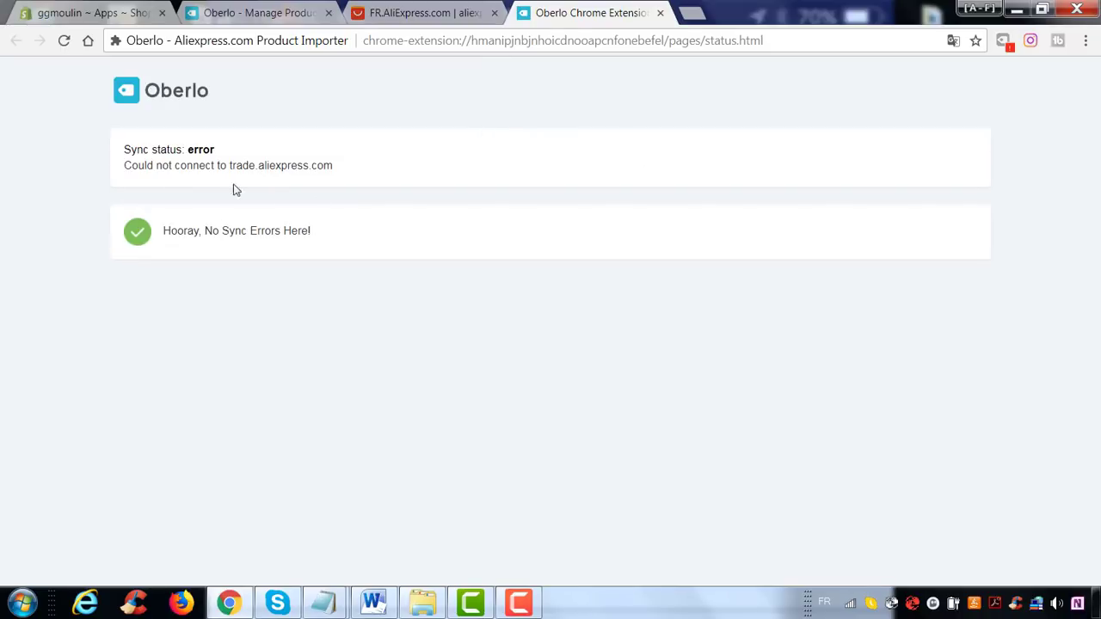
{"action": "left_click_drag", "start_coordinate": [164, 229], "coordinate": [312, 232]}
{"action": "left_click", "coordinate": [343, 242]}
Back in the AliExpress browser tab, open the Ordinateurs de bureau subcategory under Ordinateurs et réseaux.
{"action": "left_click", "coordinate": [376, 10]}
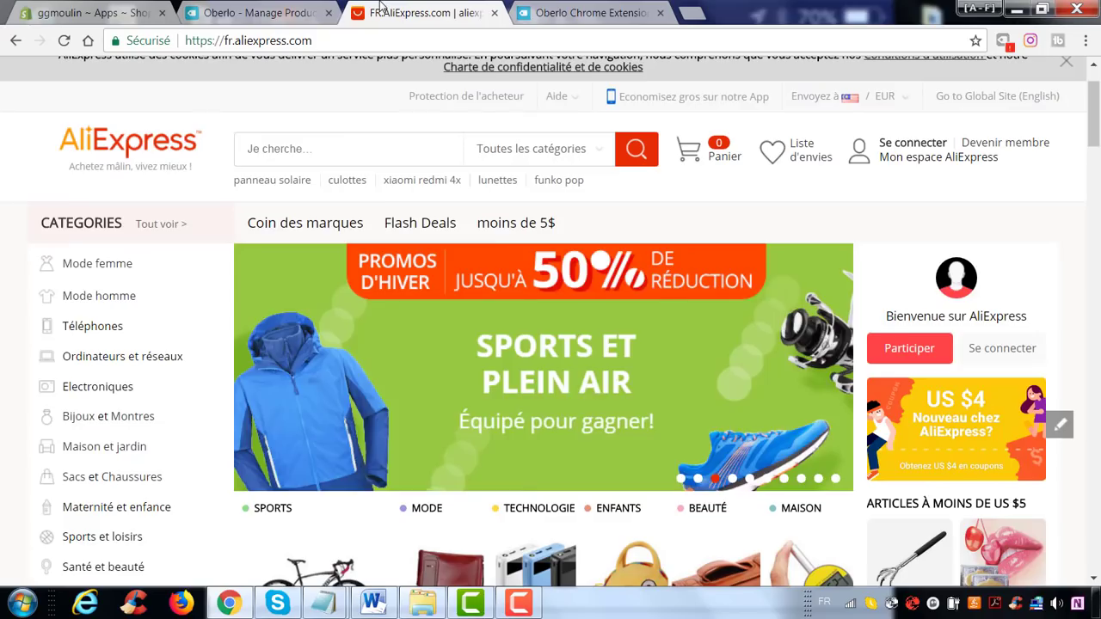
{"action": "scroll", "coordinate": [245, 278], "scroll_direction": "down", "scroll_amount": 1}
{"action": "scroll", "coordinate": [245, 278], "scroll_direction": "down", "scroll_amount": 2}
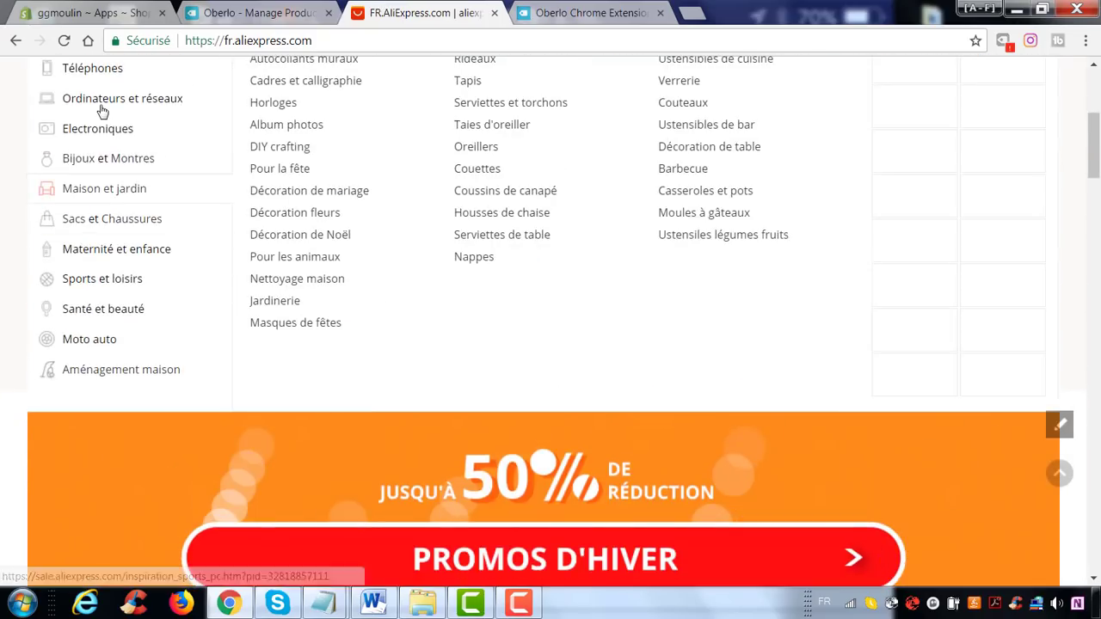
{"action": "mouse_move", "coordinate": [130, 98]}
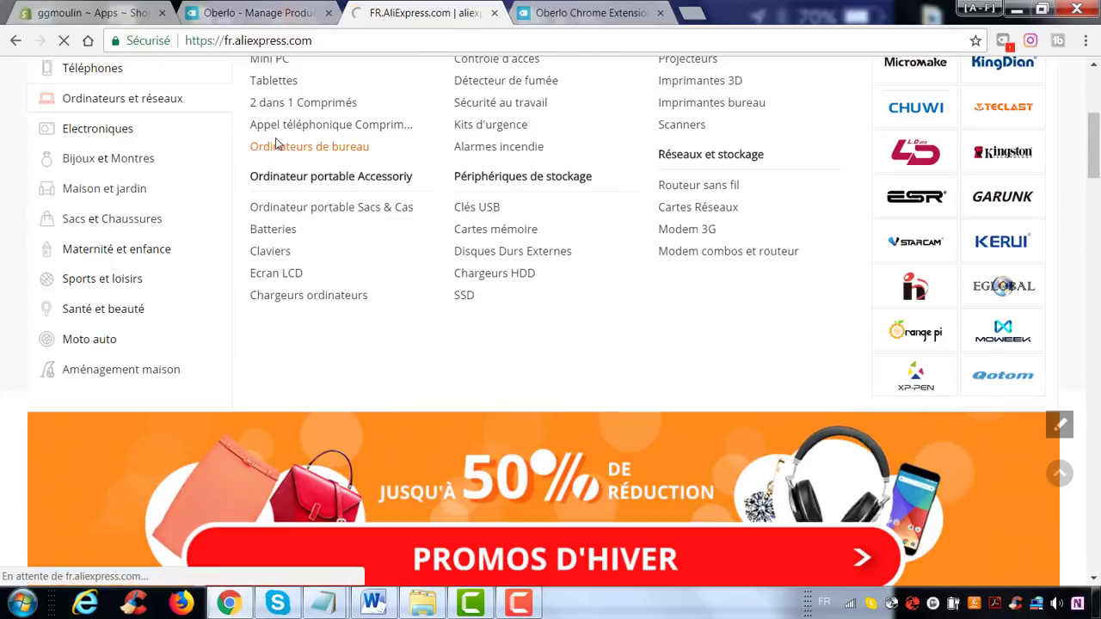
{"action": "left_click", "coordinate": [277, 144]}
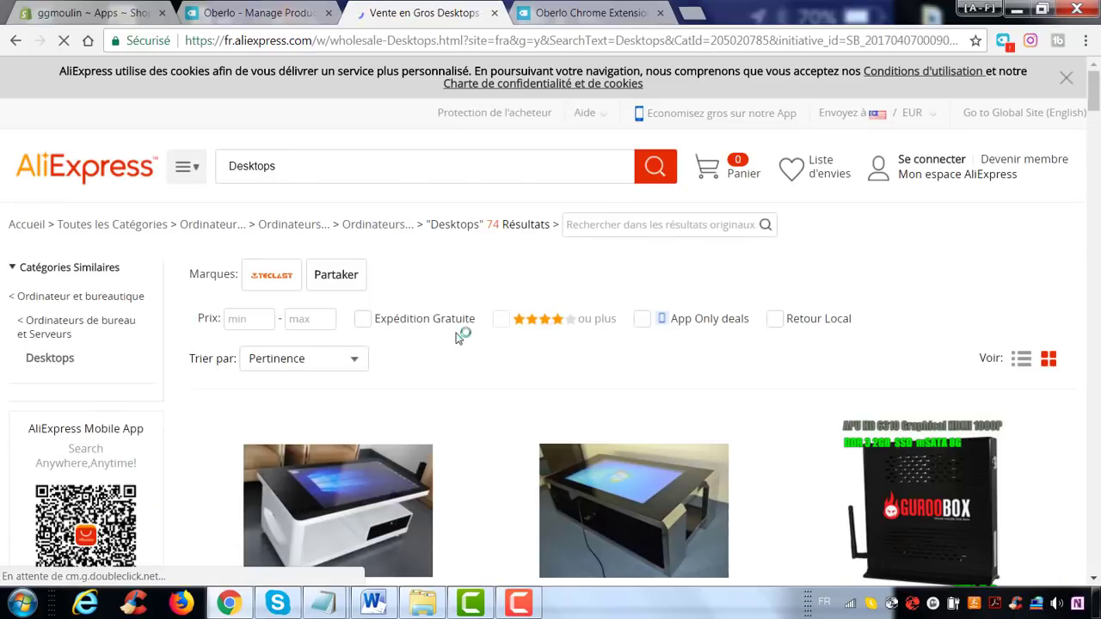
From the desktop results, import the ITX APU E350 Mini PC and the Gtouch 15-inch barebone all-in-one PC into Oberlo.
{"action": "scroll", "coordinate": [460, 340], "scroll_direction": "down", "scroll_amount": 2}
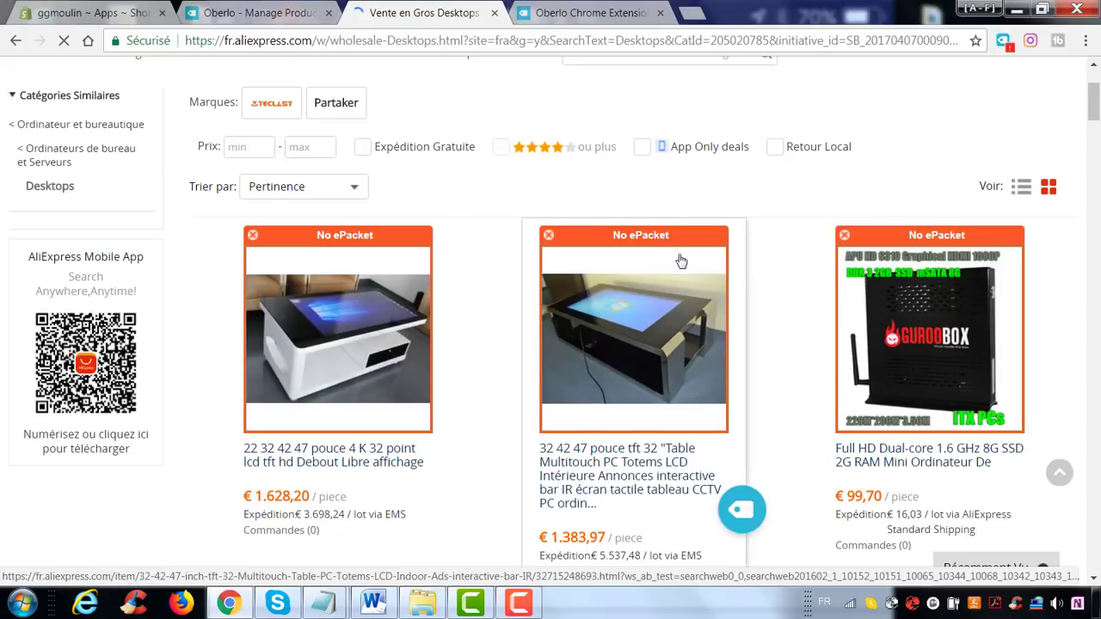
{"action": "scroll", "coordinate": [680, 261], "scroll_direction": "down", "scroll_amount": 1}
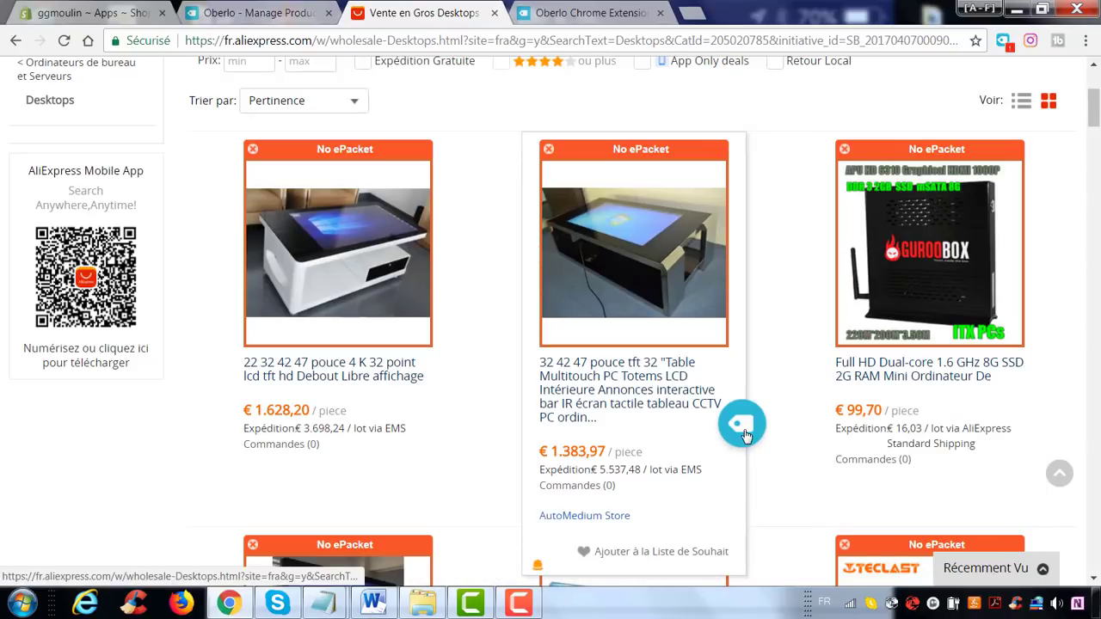
{"action": "scroll", "coordinate": [687, 381], "scroll_direction": "down", "scroll_amount": 4}
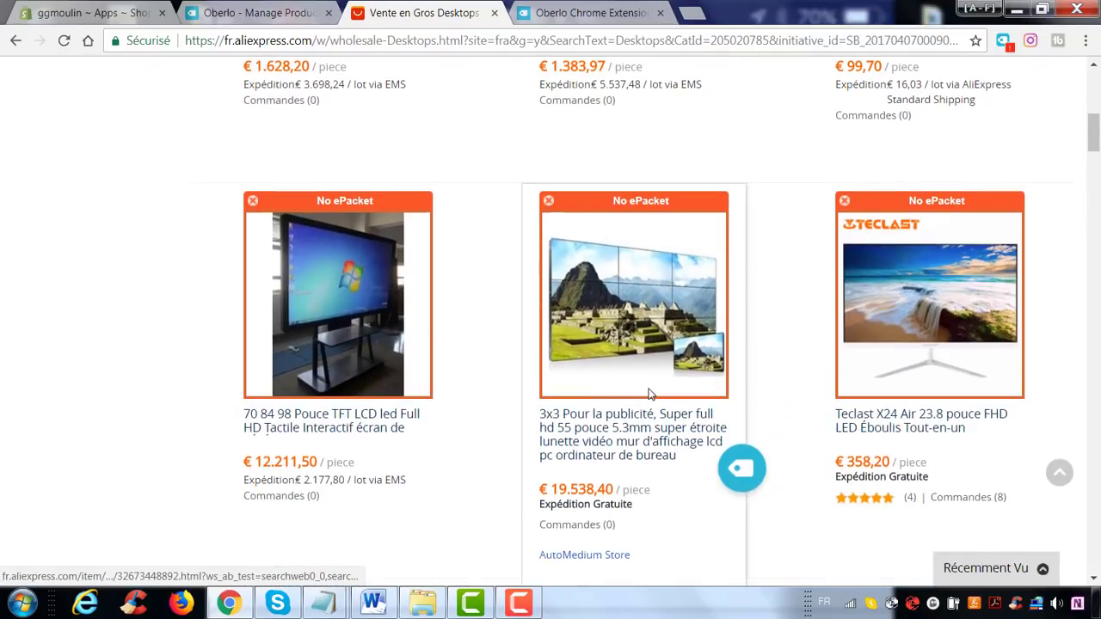
{"action": "scroll", "coordinate": [652, 395], "scroll_direction": "down", "scroll_amount": 5}
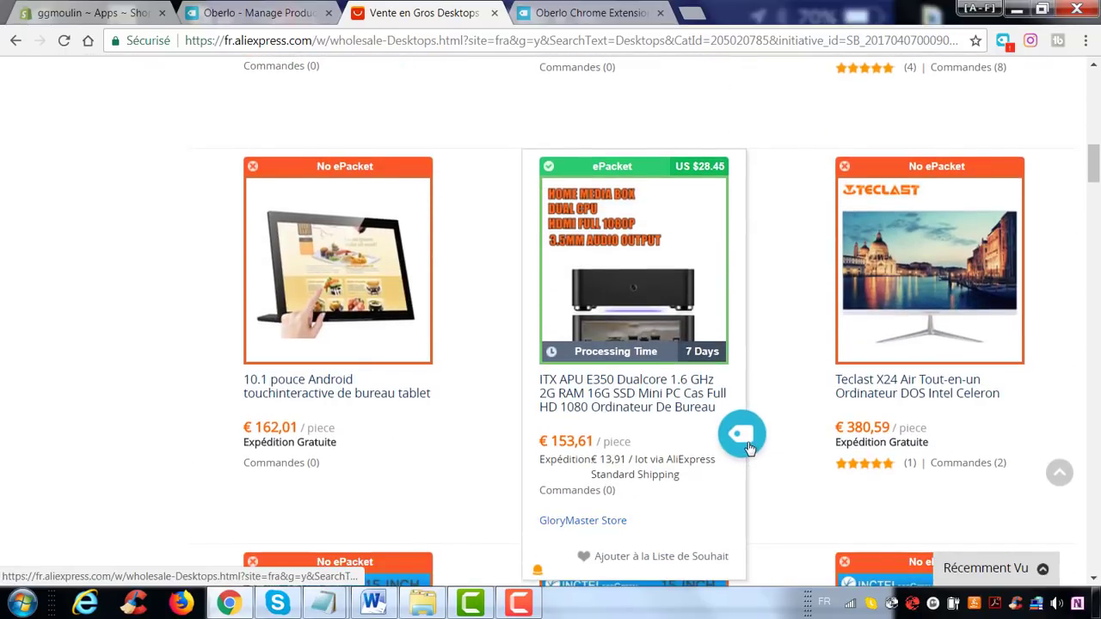
{"action": "left_click", "coordinate": [743, 439]}
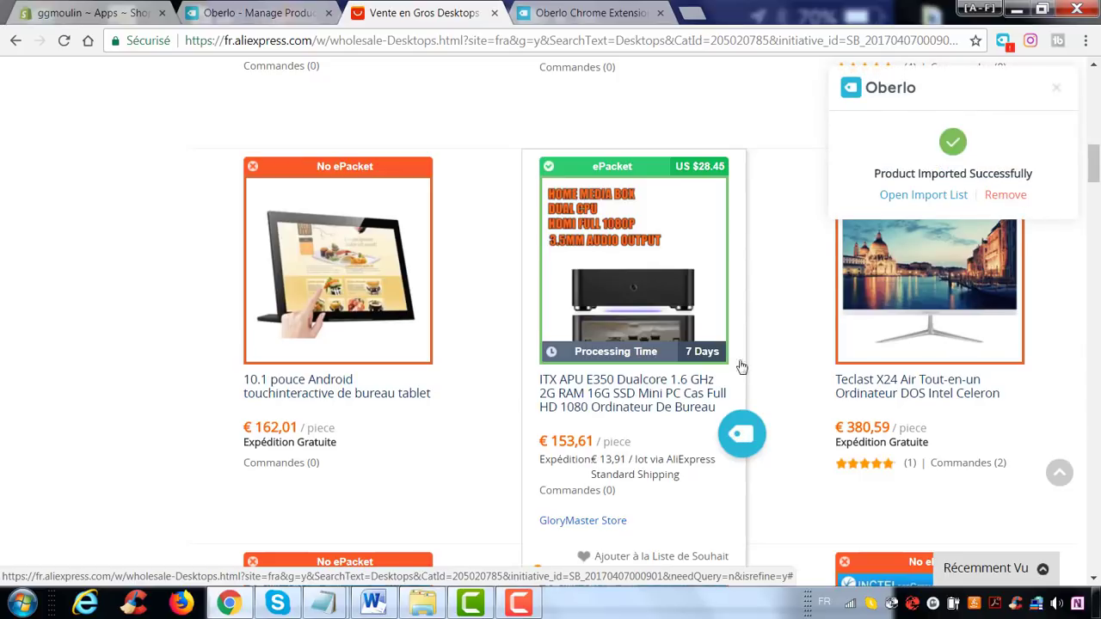
{"action": "scroll", "coordinate": [742, 367], "scroll_direction": "down", "scroll_amount": 5}
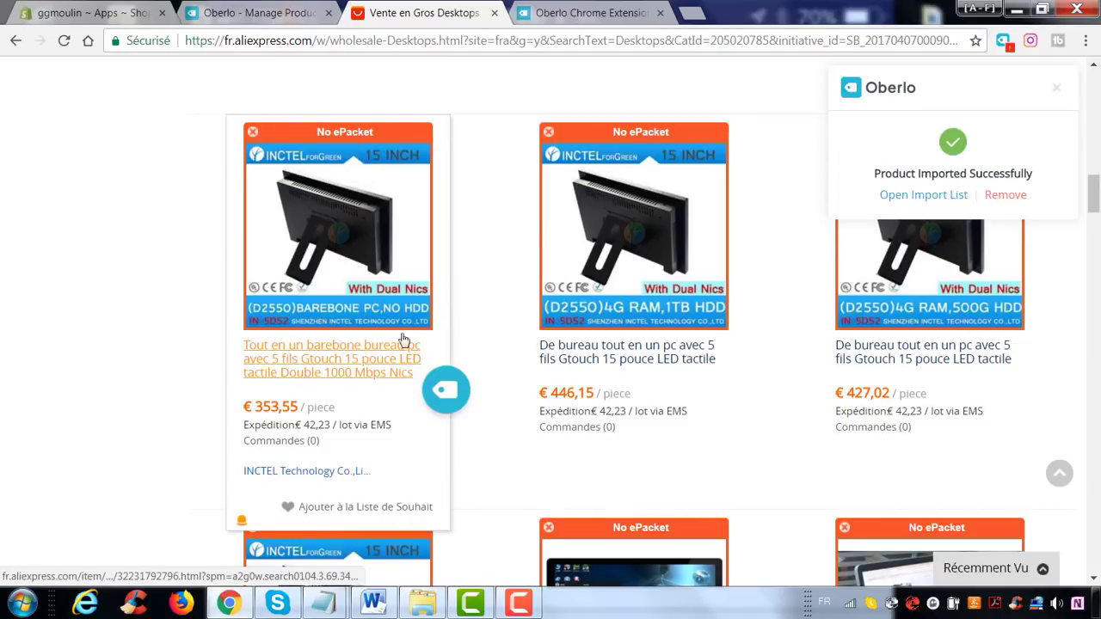
{"action": "scroll", "coordinate": [393, 221], "scroll_direction": "down", "scroll_amount": 5}
Switch to the Oberlo browser tab, open the import list and review all the imported products.
{"action": "left_click", "coordinate": [258, 12]}
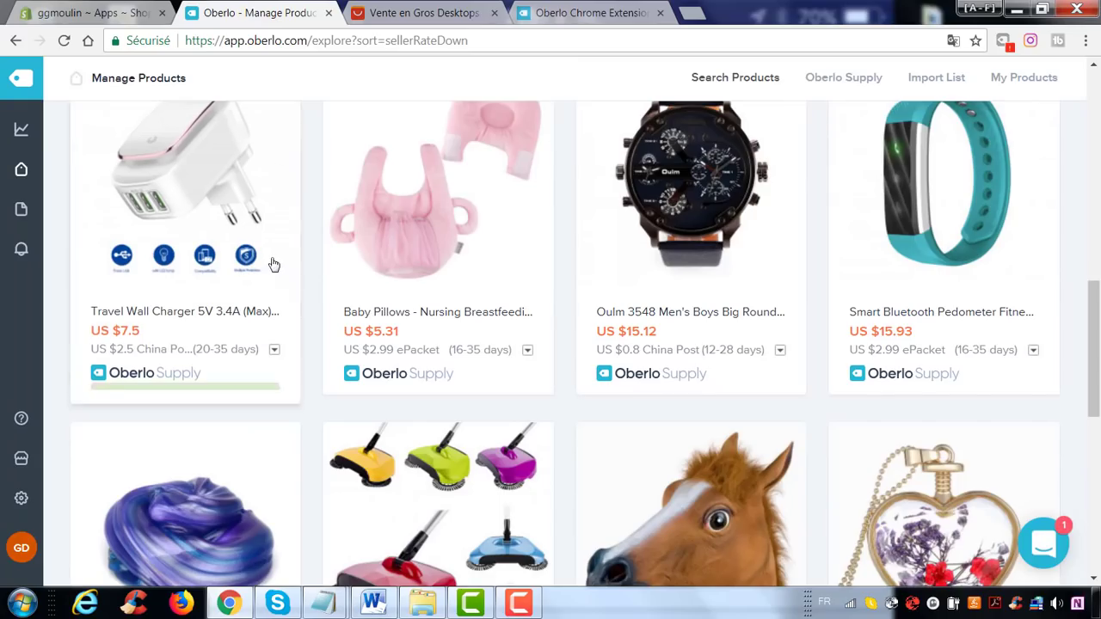
{"action": "mouse_move", "coordinate": [22, 177]}
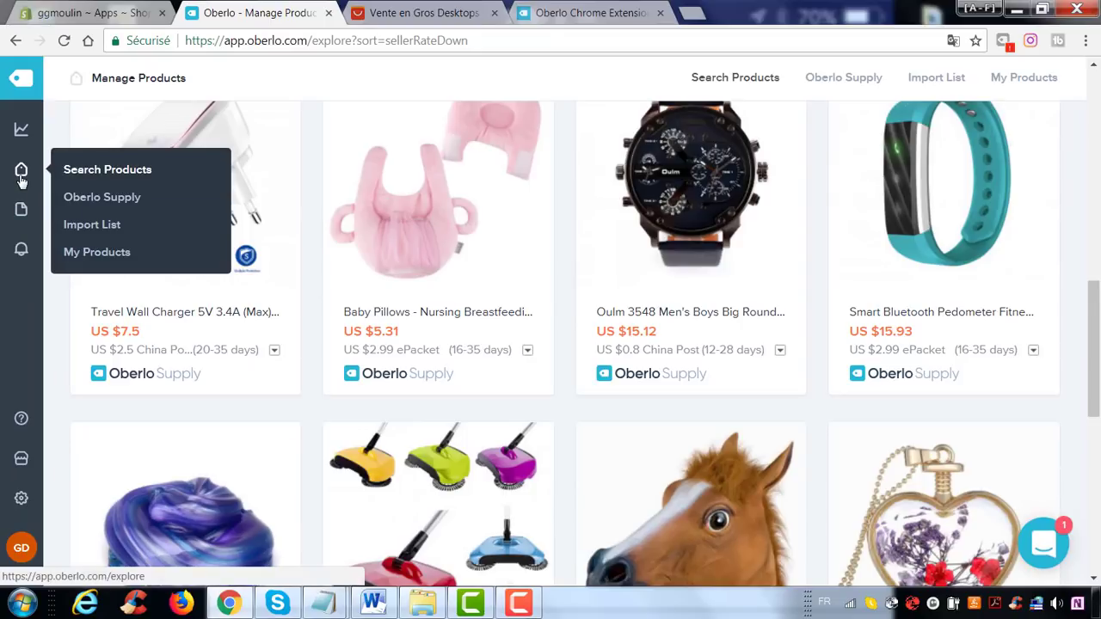
{"action": "left_click", "coordinate": [96, 229]}
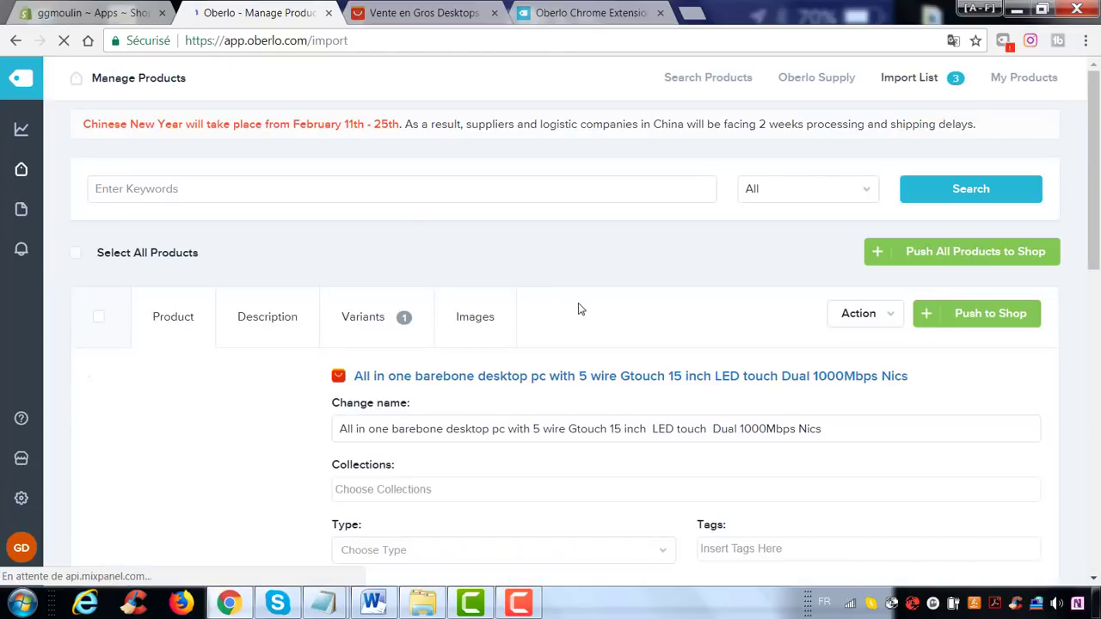
{"action": "scroll", "coordinate": [580, 308], "scroll_direction": "down", "scroll_amount": 2}
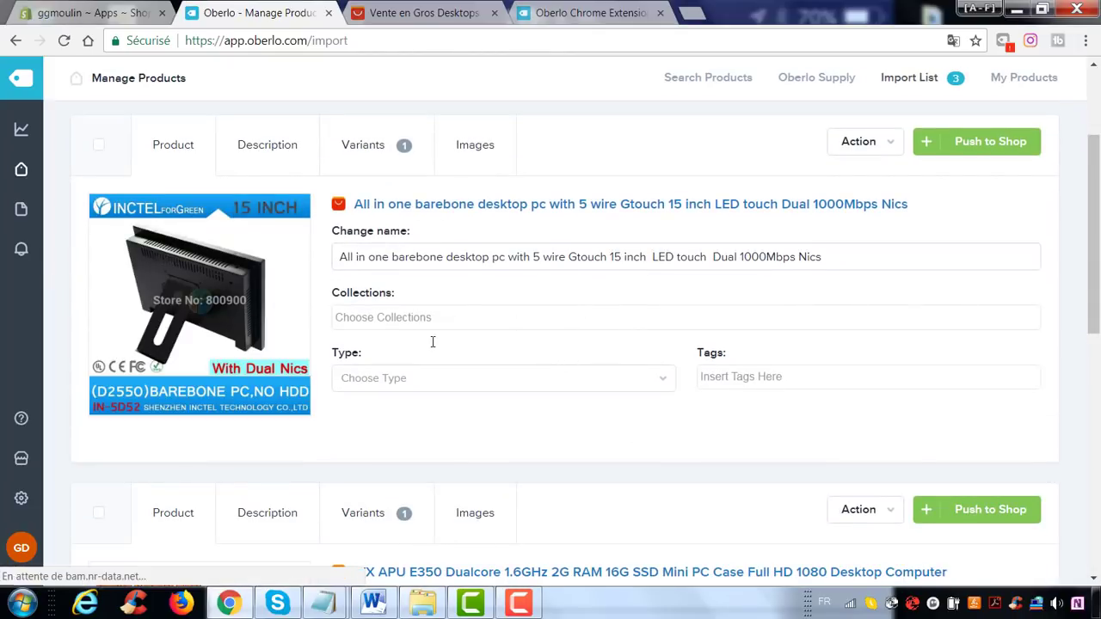
{"action": "scroll", "coordinate": [433, 342], "scroll_direction": "down", "scroll_amount": 4}
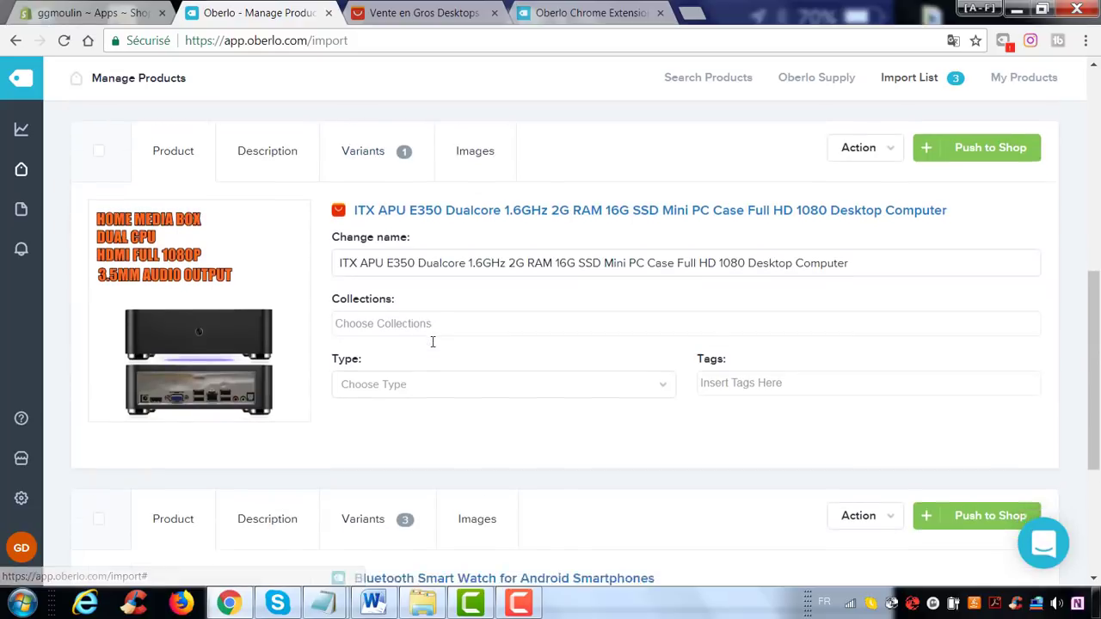
{"action": "scroll", "coordinate": [439, 343], "scroll_direction": "down", "scroll_amount": 3}
{"action": "scroll", "coordinate": [307, 185], "scroll_direction": "up", "scroll_amount": 10}
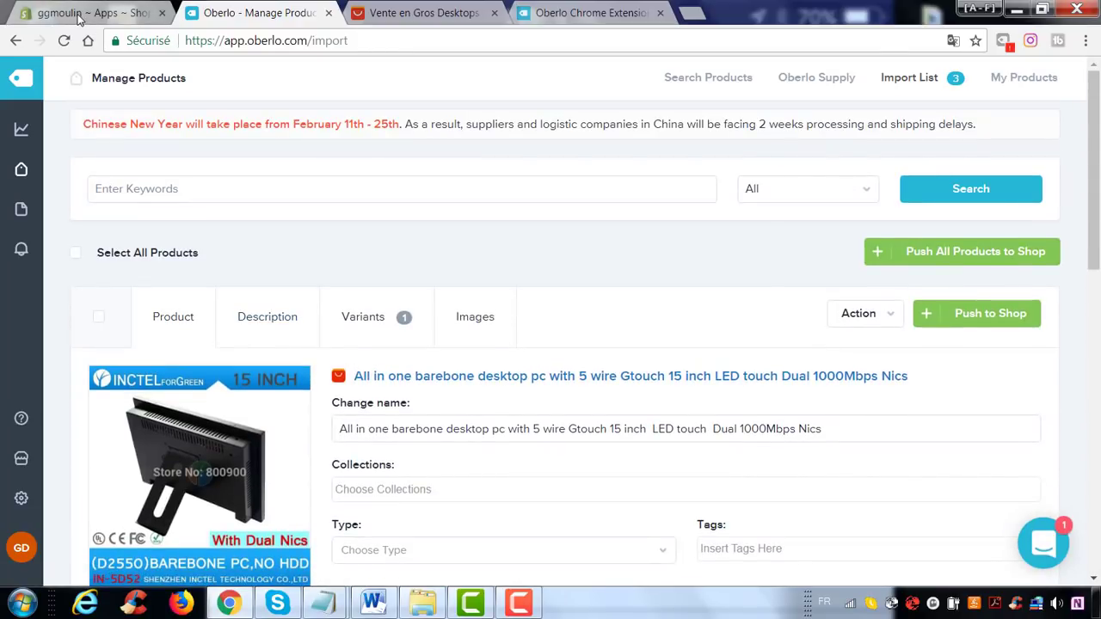
In the Shopify admin browser tab, go to the store's product list and start adding a new product.
{"action": "left_click", "coordinate": [93, 13]}
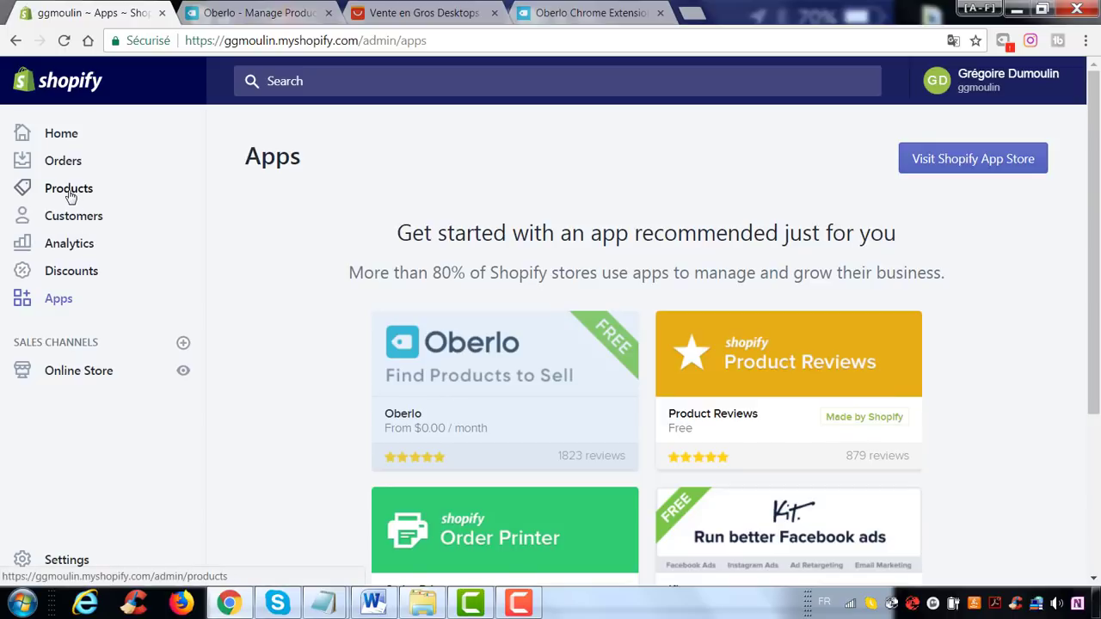
{"action": "mouse_move", "coordinate": [418, 381]}
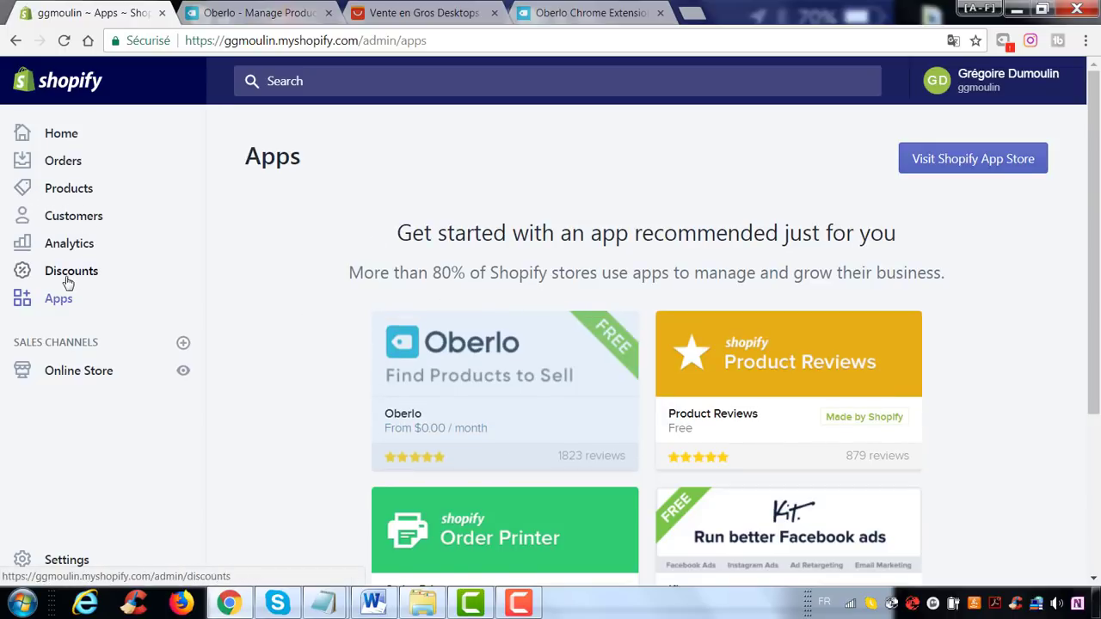
{"action": "left_click", "coordinate": [88, 195]}
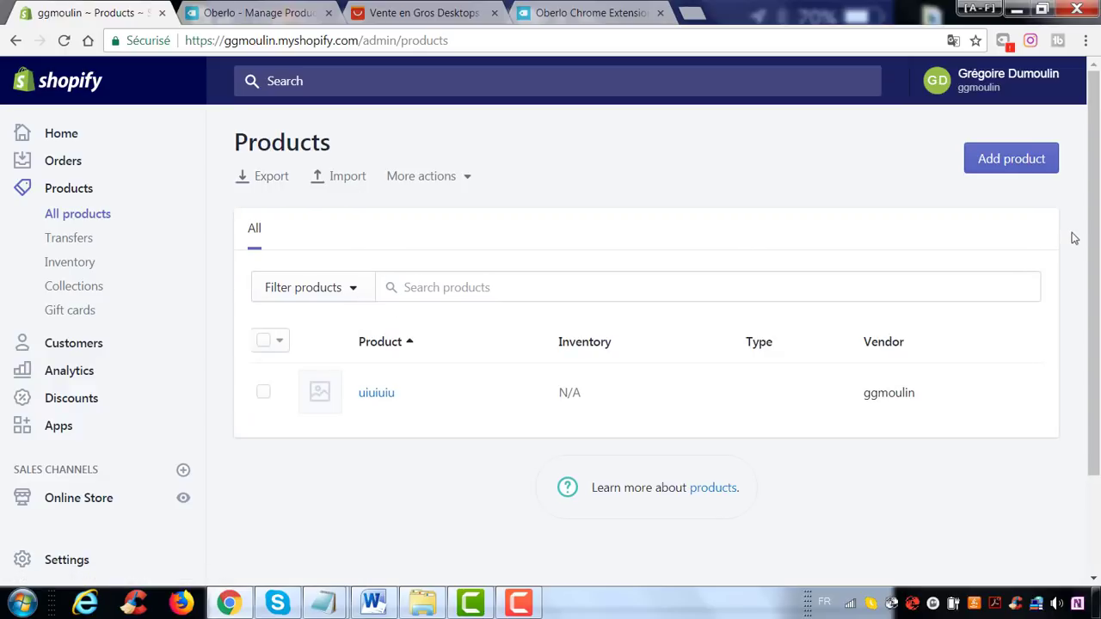
{"action": "left_click", "coordinate": [985, 165]}
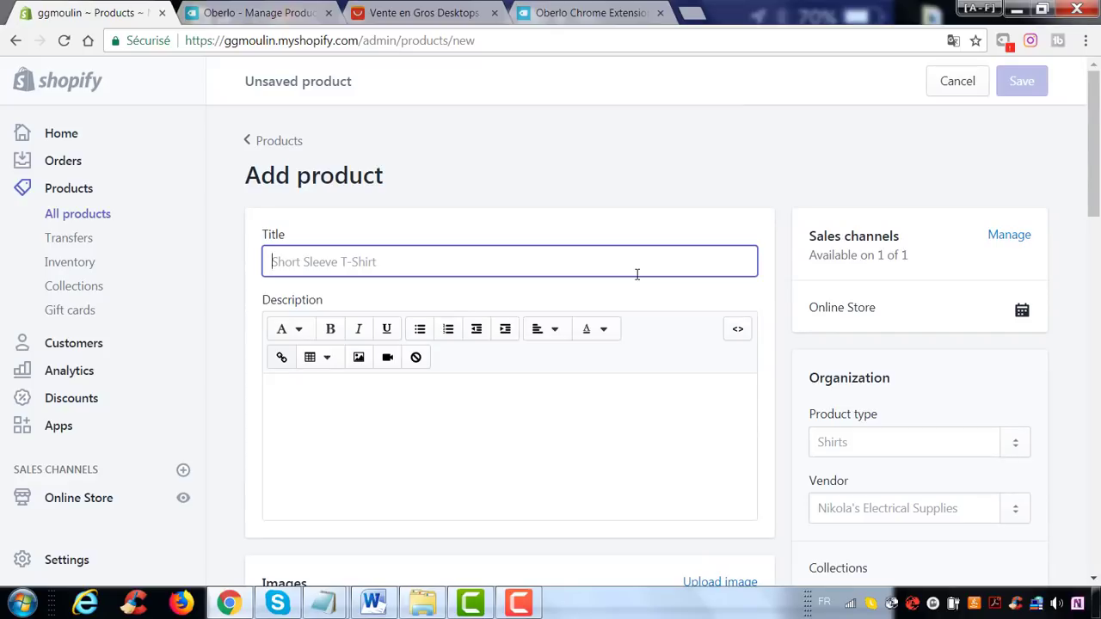
Title the new product "hameçons" and enter "texte de vente" as its description.
{"action": "type", "text": "hameçons"}
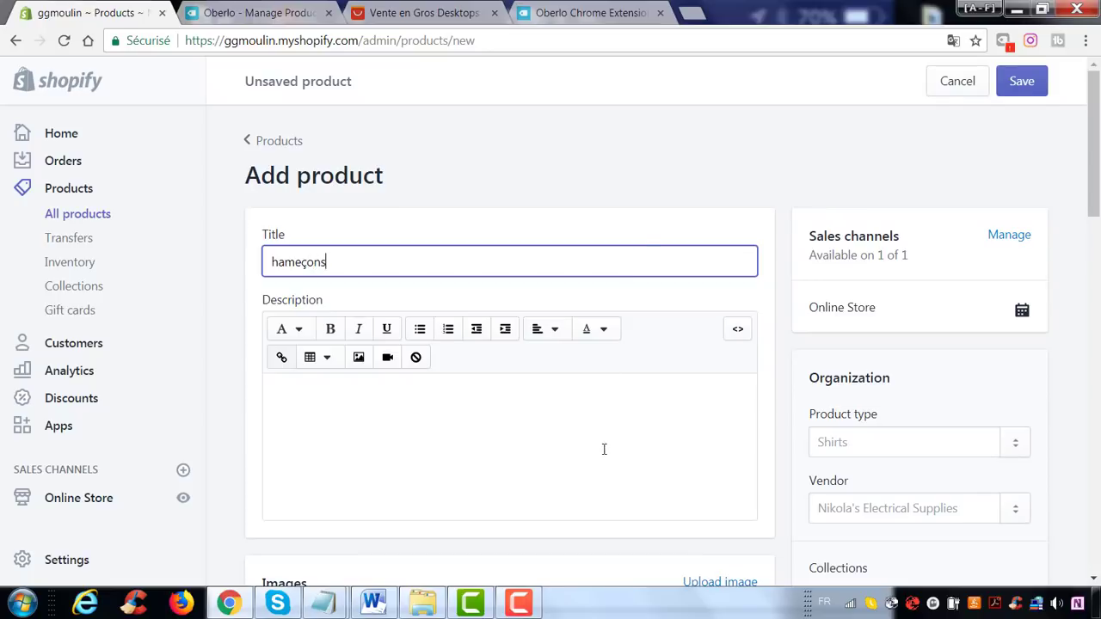
{"action": "left_click", "coordinate": [582, 398]}
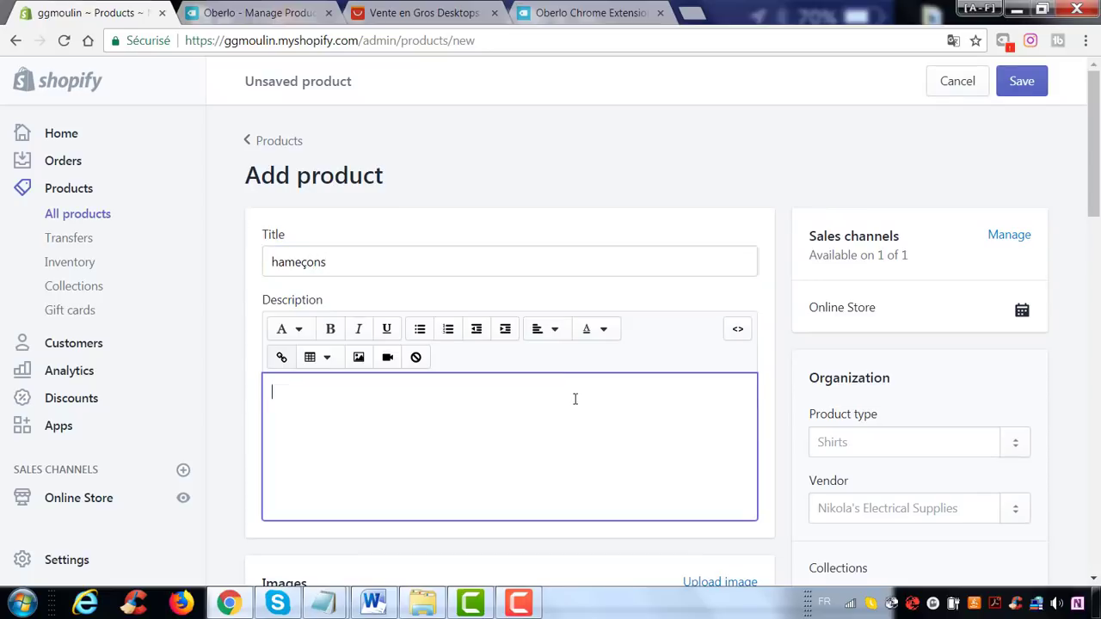
{"action": "scroll", "coordinate": [583, 397], "scroll_direction": "down", "scroll_amount": 1}
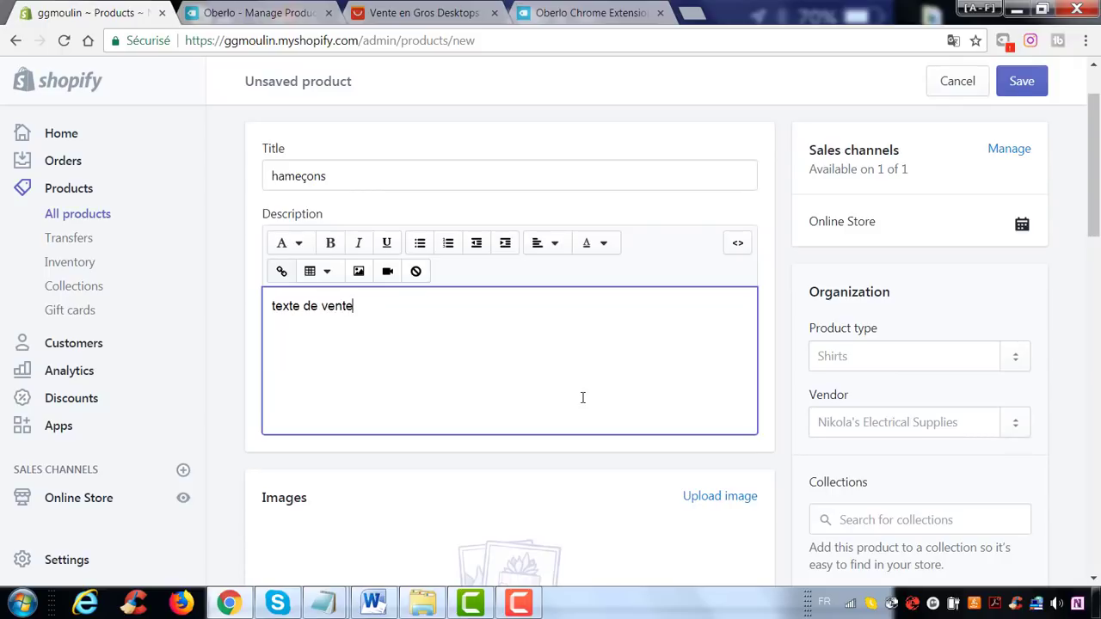
Upload the fishing lure picture from the Téléchargements folder as the product's image.
{"action": "scroll", "coordinate": [579, 390], "scroll_direction": "down", "scroll_amount": 3}
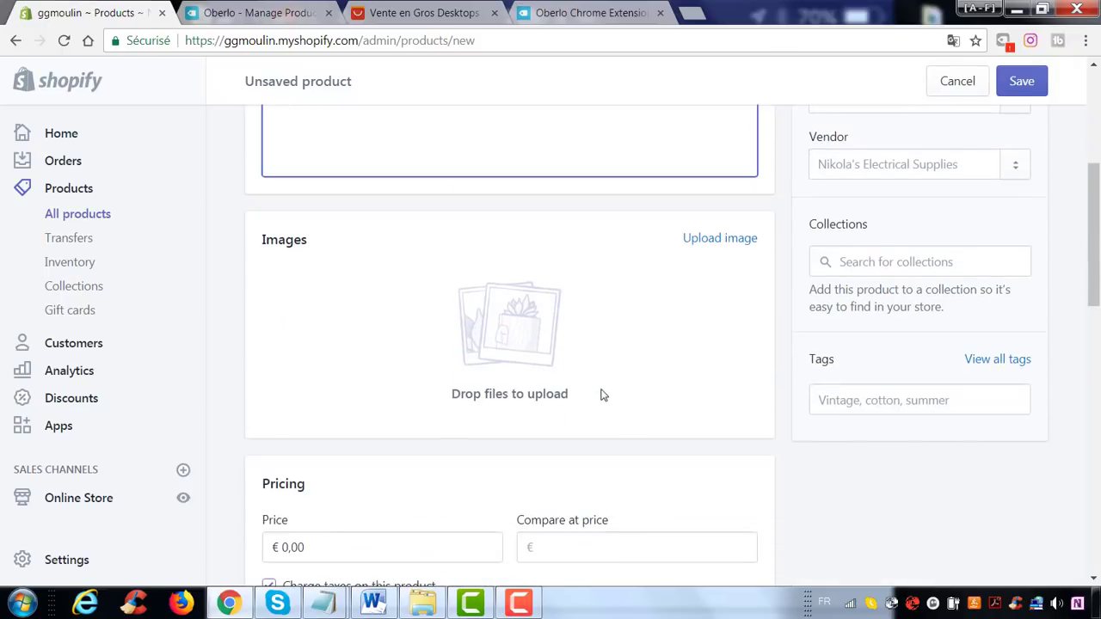
{"action": "left_click", "coordinate": [730, 242]}
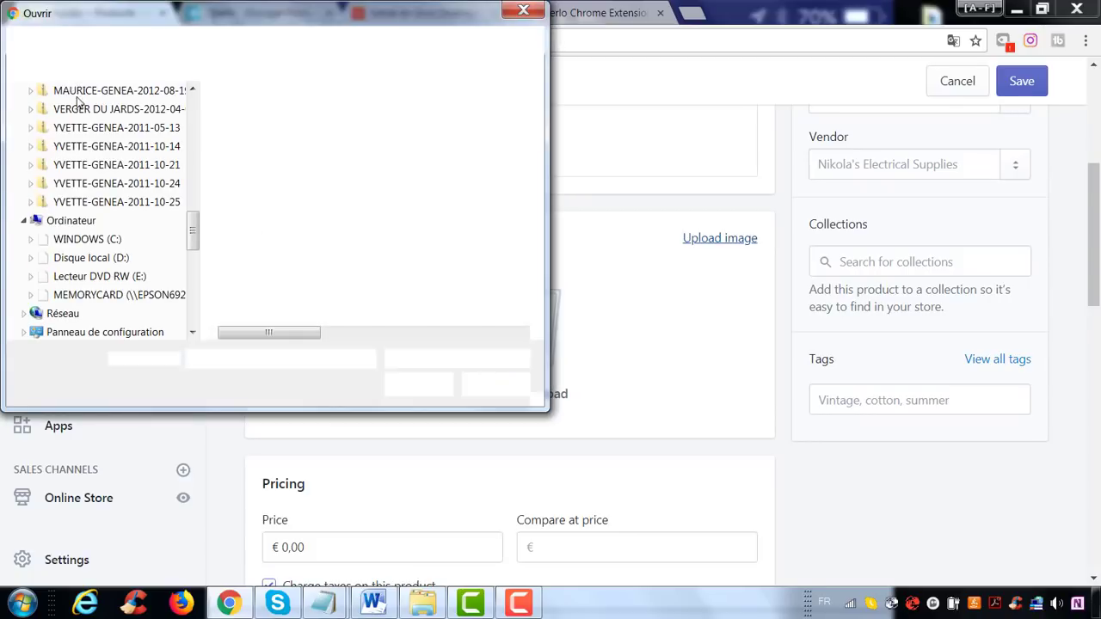
{"action": "left_click", "coordinate": [111, 152]}
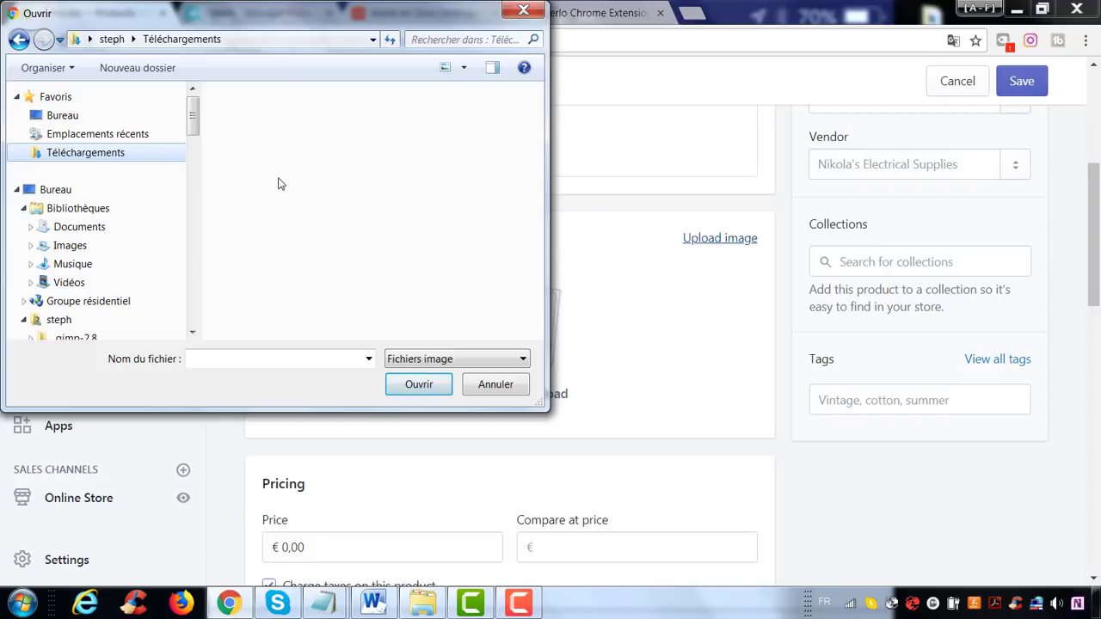
{"action": "double_click", "coordinate": [278, 182]}
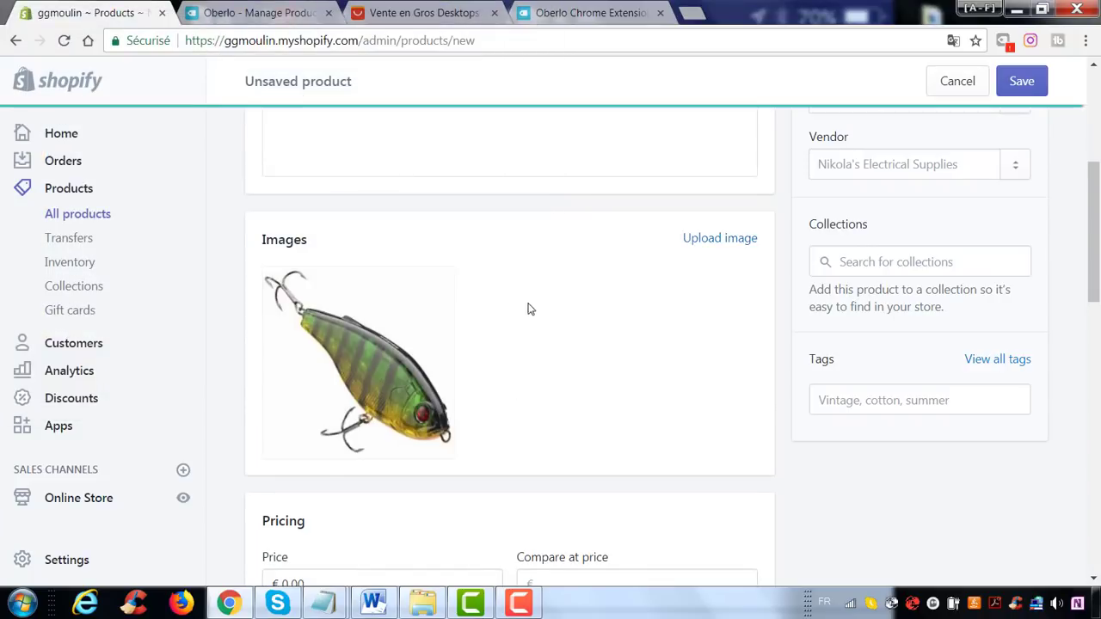
Set the product's price to €15.99 and its compare-at price to €25.99.
{"action": "scroll", "coordinate": [527, 309], "scroll_direction": "down", "scroll_amount": 1}
{"action": "scroll", "coordinate": [526, 309], "scroll_direction": "down", "scroll_amount": 3}
{"action": "left_click", "coordinate": [396, 322]}
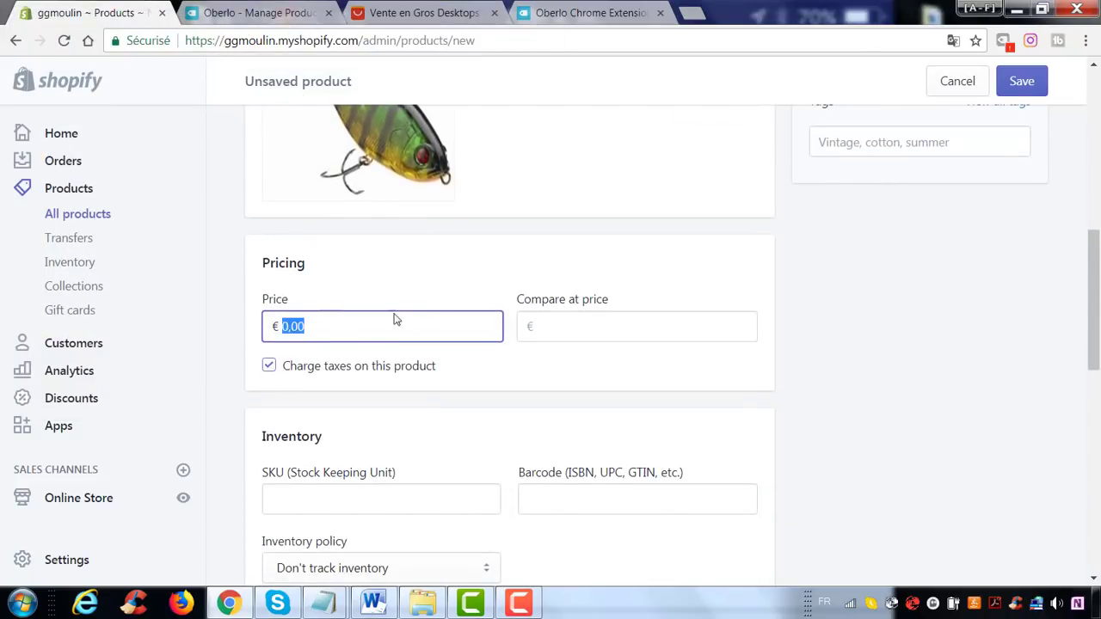
{"action": "type", "text": "15.99"}
{"action": "left_click", "coordinate": [573, 331]}
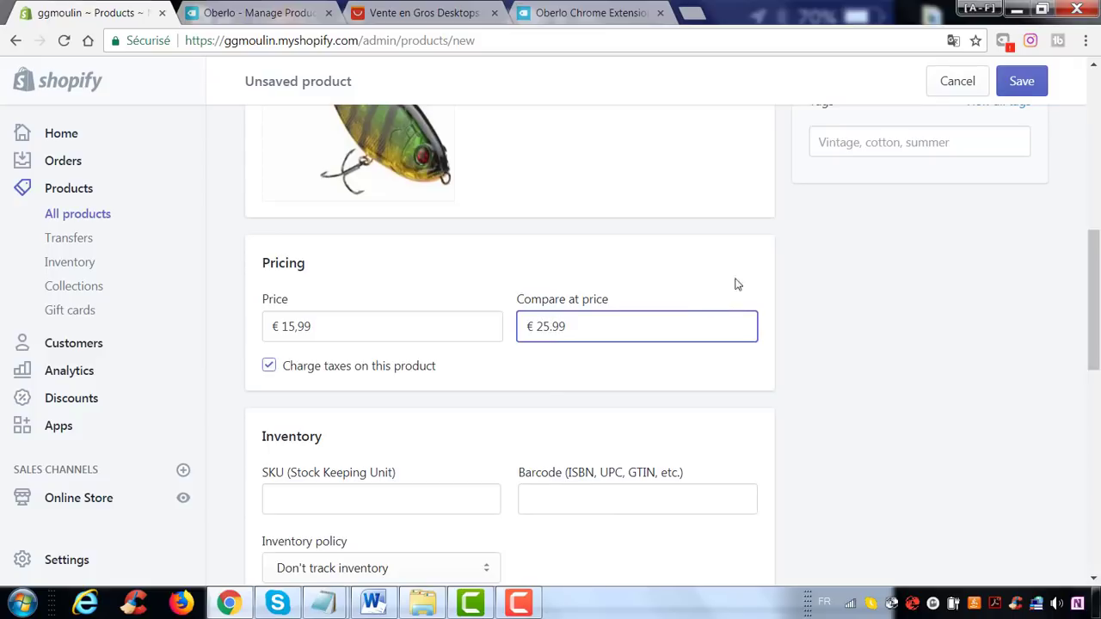
{"action": "left_click", "coordinate": [822, 281]}
Open the product's shipping weight value for editing.
{"action": "scroll", "coordinate": [813, 284], "scroll_direction": "down", "scroll_amount": 3}
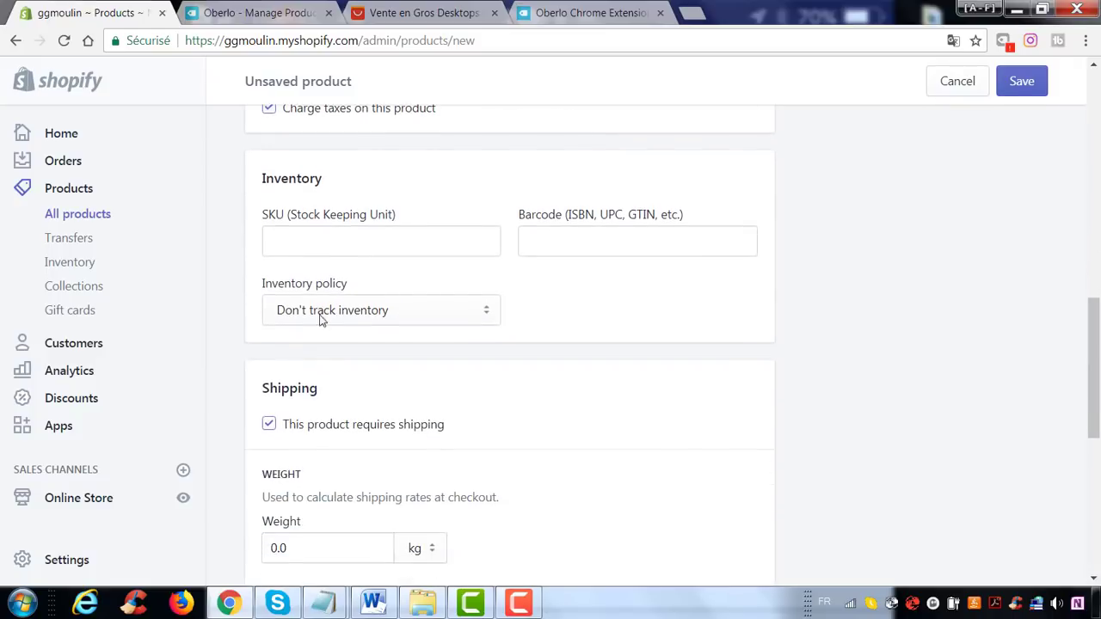
{"action": "scroll", "coordinate": [634, 253], "scroll_direction": "down", "scroll_amount": 3}
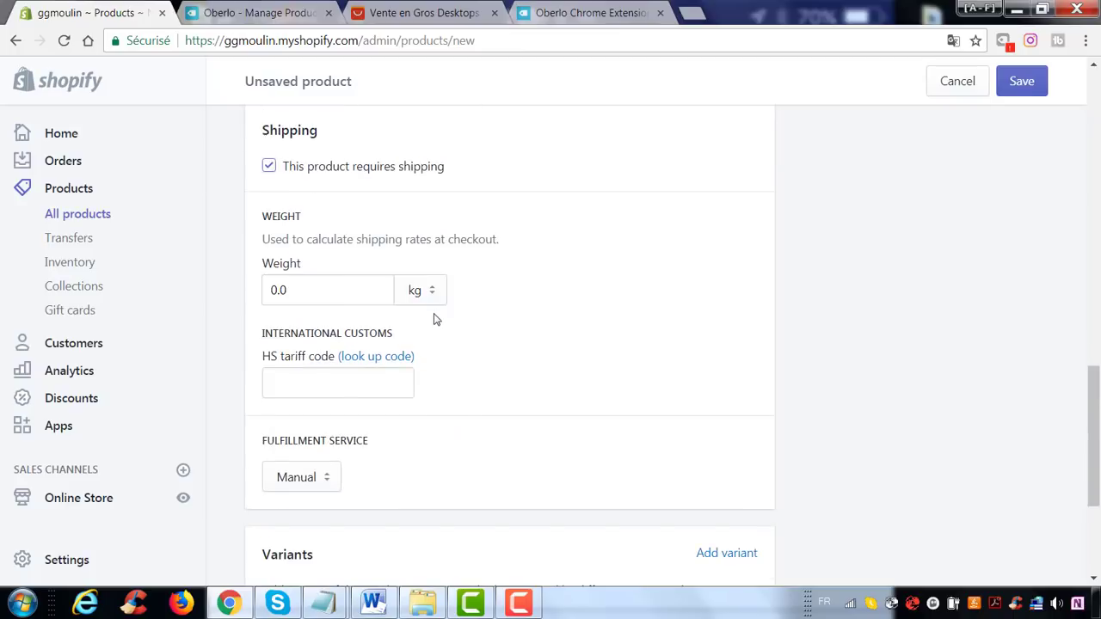
{"action": "left_click", "coordinate": [316, 294]}
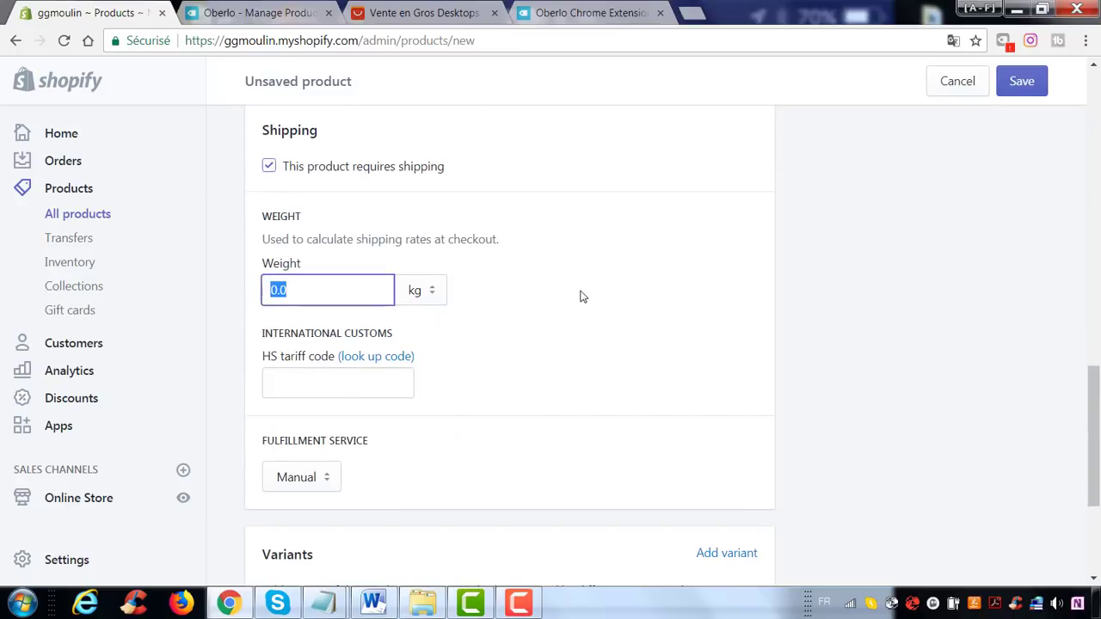
Set the product's shipping weight to 1 kg.
{"action": "left_click", "coordinate": [352, 291]}
{"action": "double_click", "coordinate": [337, 290]}
{"action": "type", "text": "1"}
{"action": "left_click", "coordinate": [680, 280]}
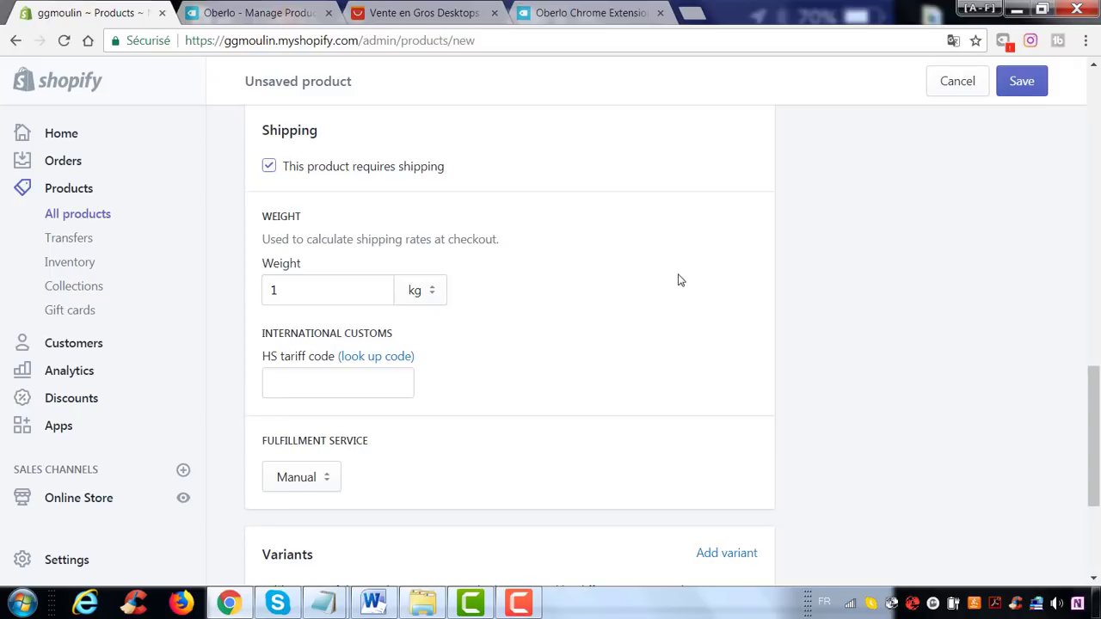
Review the unsaved product's search listing preview, pricing and image sections.
{"action": "scroll", "coordinate": [679, 280], "scroll_direction": "down", "scroll_amount": 3}
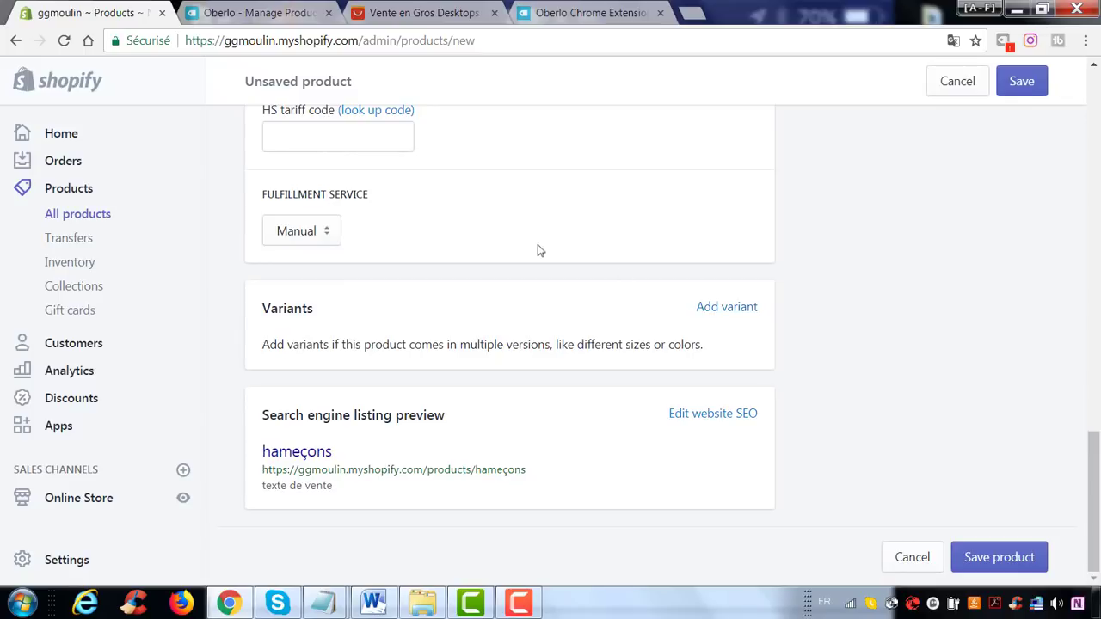
{"action": "scroll", "coordinate": [560, 249], "scroll_direction": "up", "scroll_amount": 15}
{"action": "scroll", "coordinate": [561, 250], "scroll_direction": "down", "scroll_amount": 3}
{"action": "scroll", "coordinate": [561, 252], "scroll_direction": "down", "scroll_amount": 5}
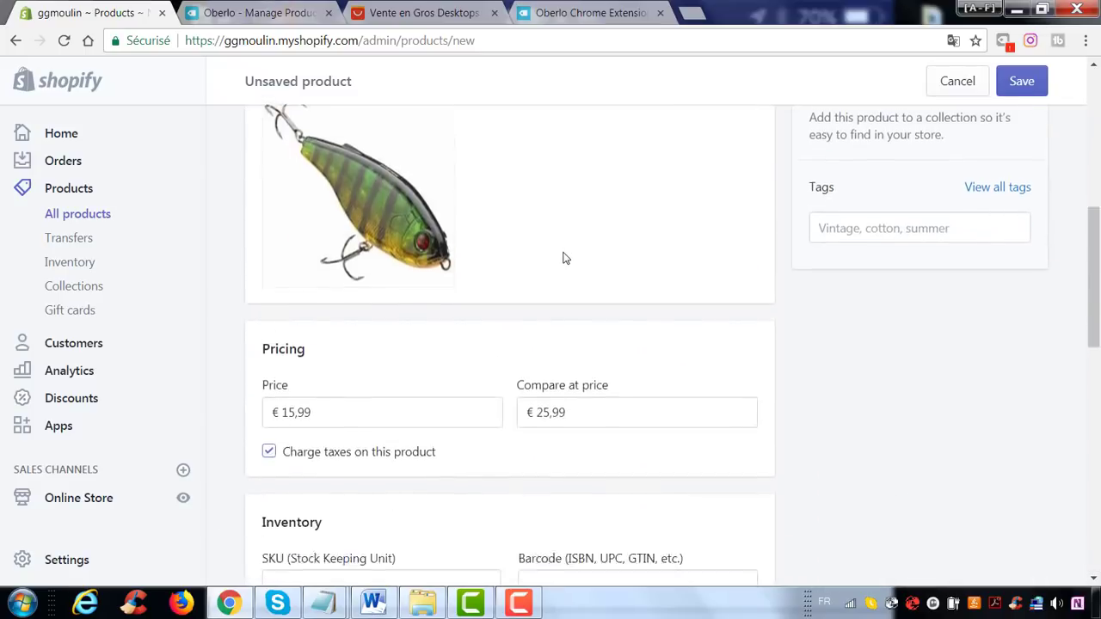
{"action": "scroll", "coordinate": [499, 248], "scroll_direction": "up", "scroll_amount": 2}
{"action": "scroll", "coordinate": [482, 250], "scroll_direction": "up", "scroll_amount": 2}
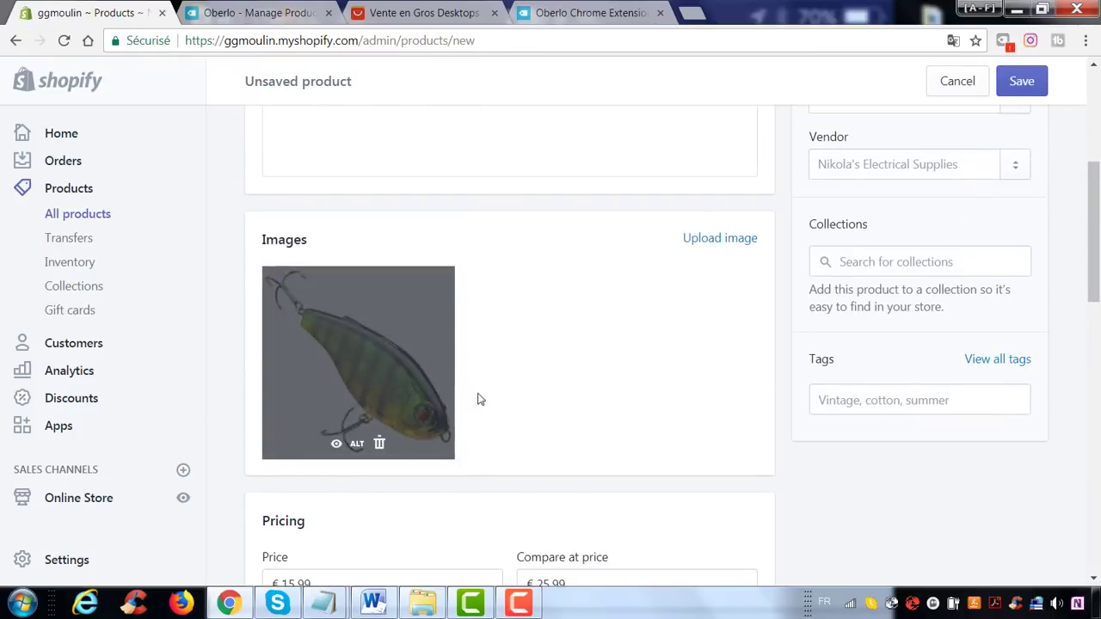
{"action": "mouse_move", "coordinate": [345, 373]}
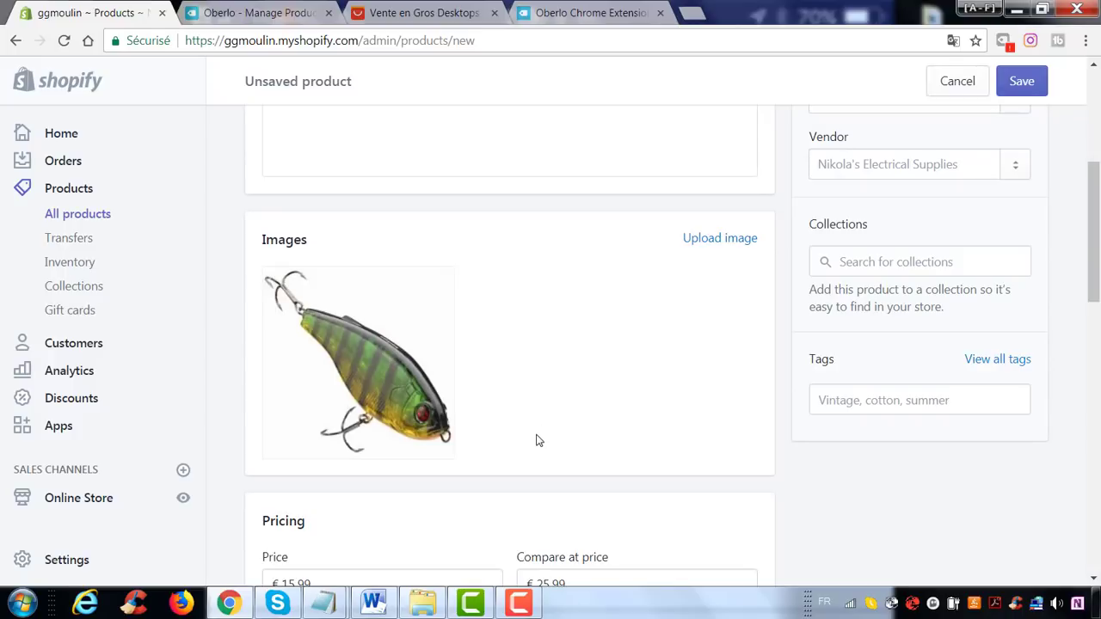
Add a variant to the product and name its option "couleur".
{"action": "scroll", "coordinate": [542, 442], "scroll_direction": "down", "scroll_amount": 11}
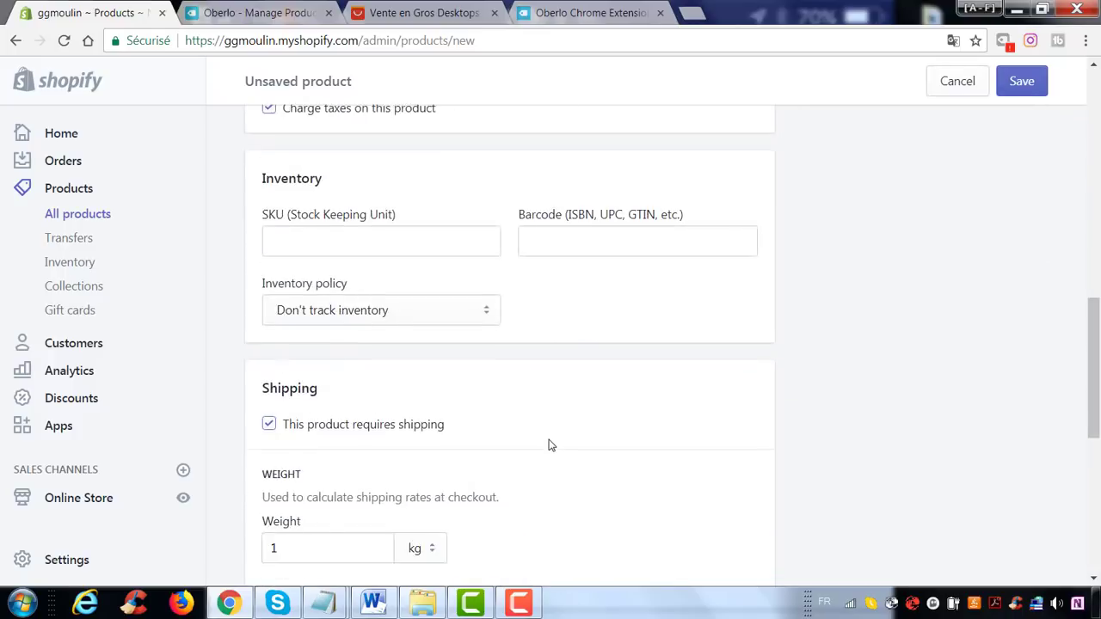
{"action": "left_click", "coordinate": [719, 470]}
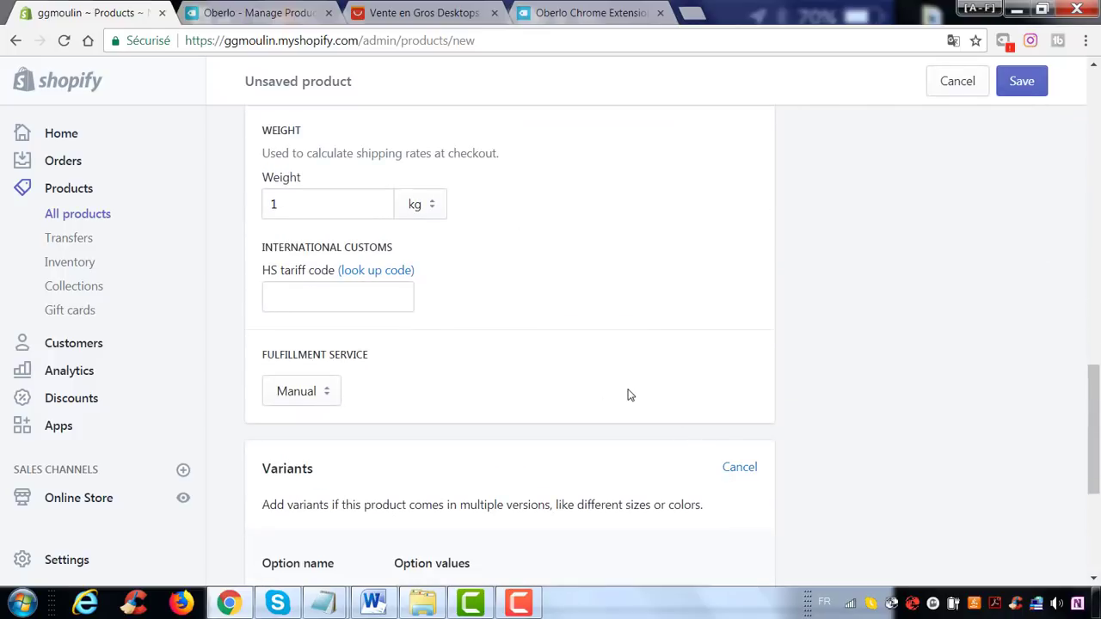
{"action": "scroll", "coordinate": [627, 393], "scroll_direction": "down", "scroll_amount": 3}
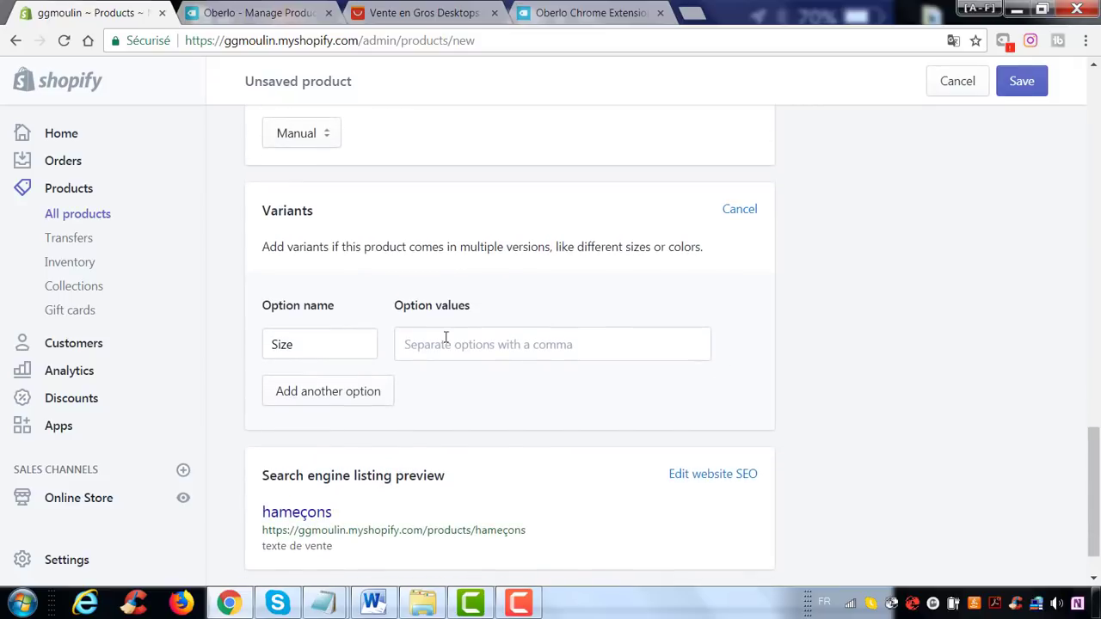
{"action": "double_click", "coordinate": [315, 339]}
{"action": "type", "text": "coul"}
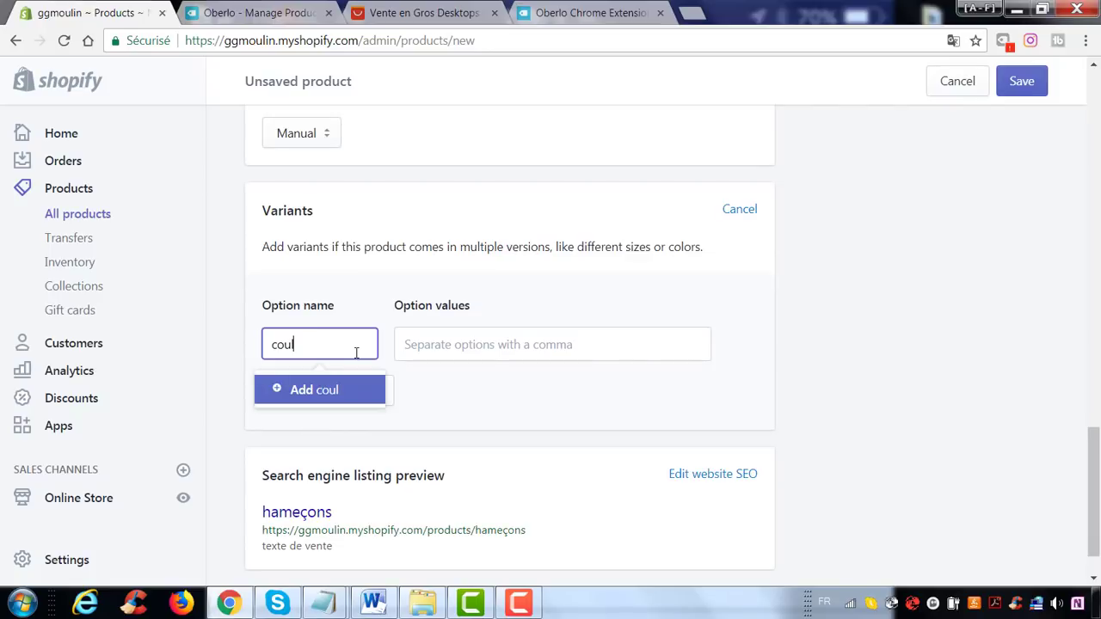
{"action": "type", "text": "eur"}
{"action": "left_click", "coordinate": [358, 389]}
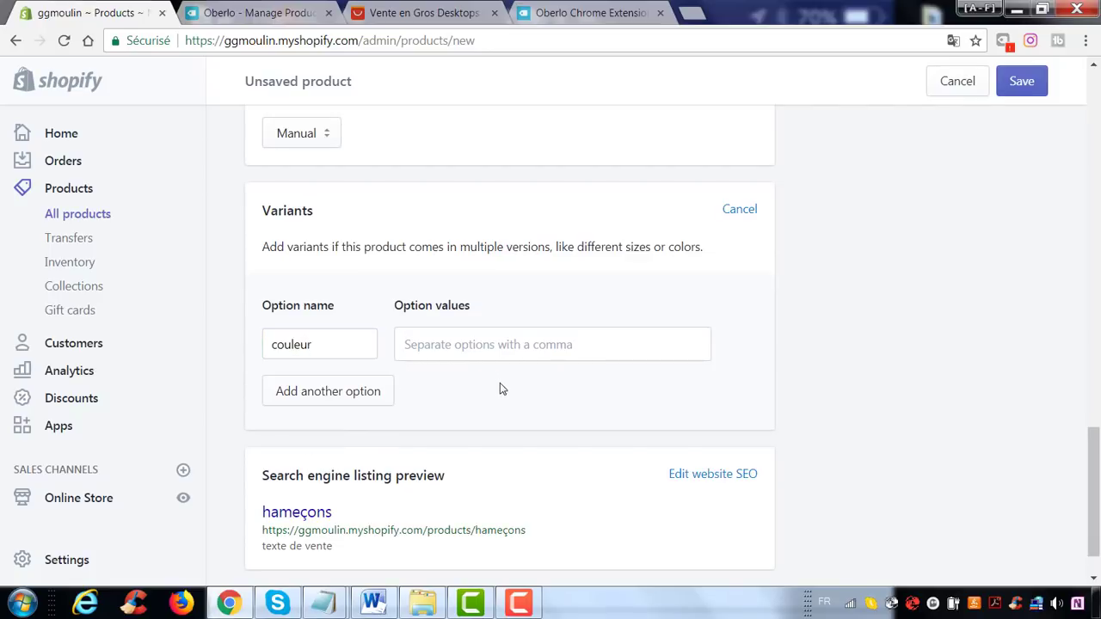
Enter "jaune" and "rouge" as values of the couleur option and save the product.
{"action": "type", "text": "jau"}
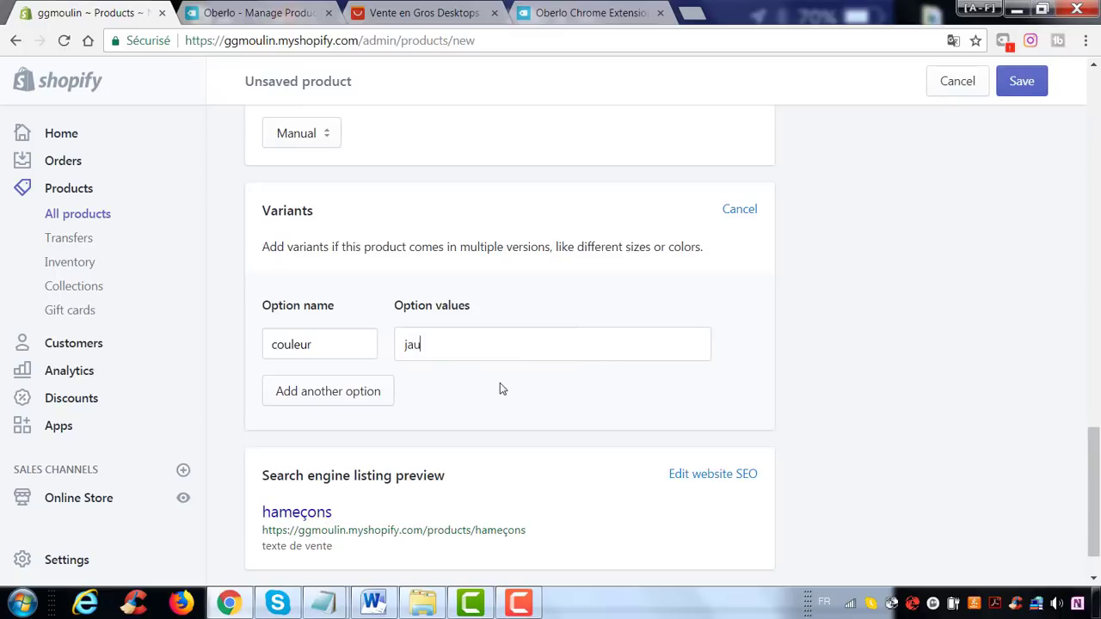
{"action": "type", "text": "be"}
{"action": "key", "text": "BackSpace"}
{"action": "key", "text": "BackSpace"}
{"action": "type", "text": "ne"}
{"action": "key", "text": "Return"}
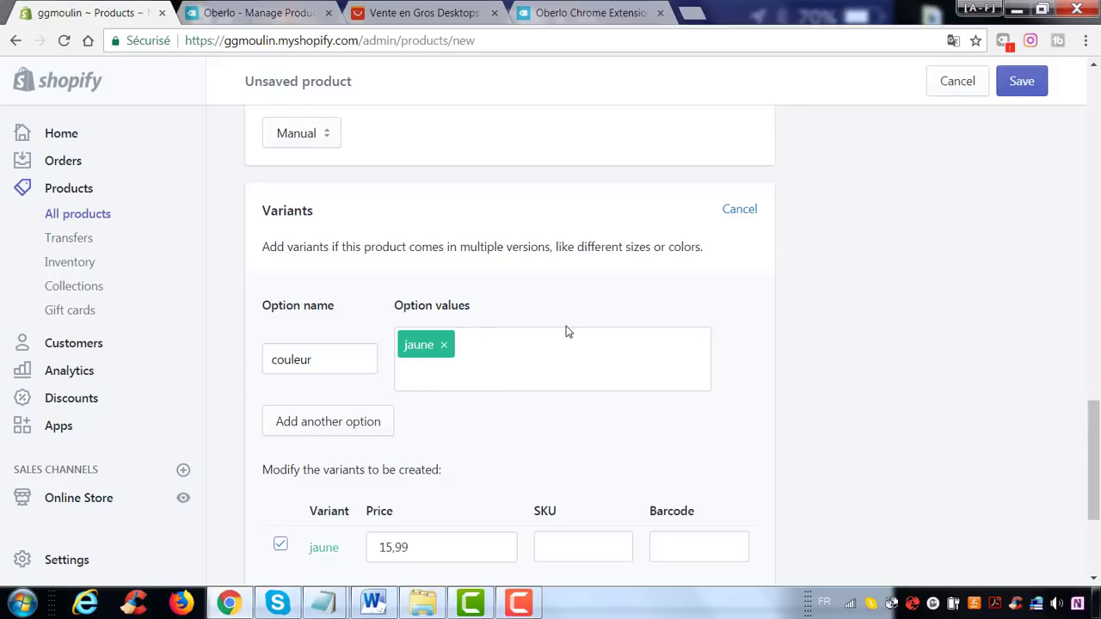
{"action": "type", "text": "rouge"}
{"action": "key", "text": "Return"}
{"action": "scroll", "coordinate": [910, 295], "scroll_direction": "down", "scroll_amount": 3}
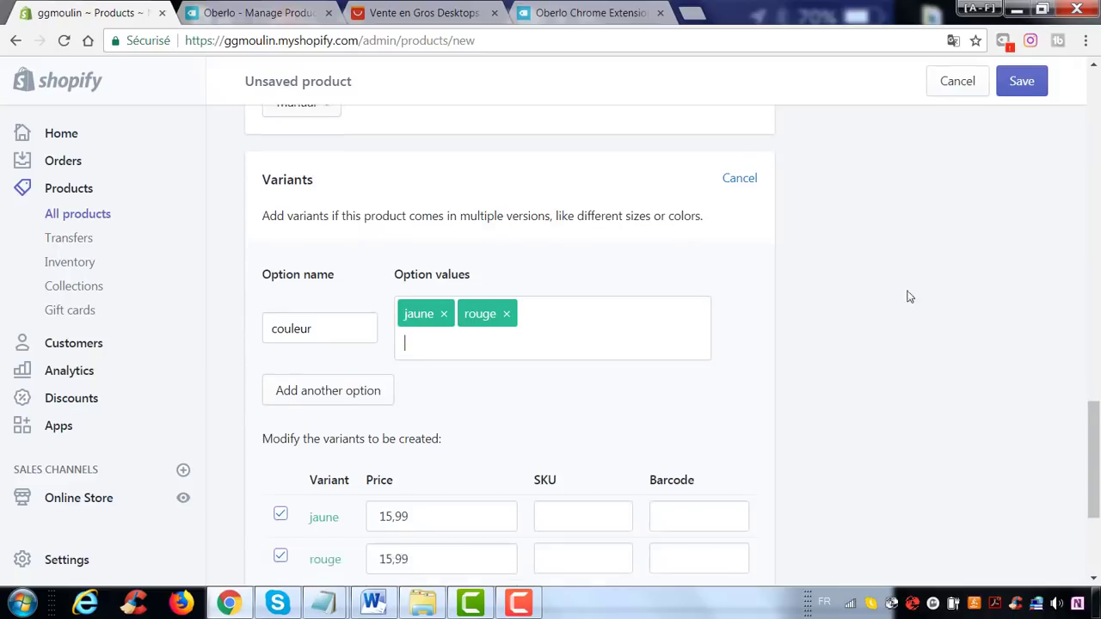
{"action": "left_click", "coordinate": [1022, 90]}
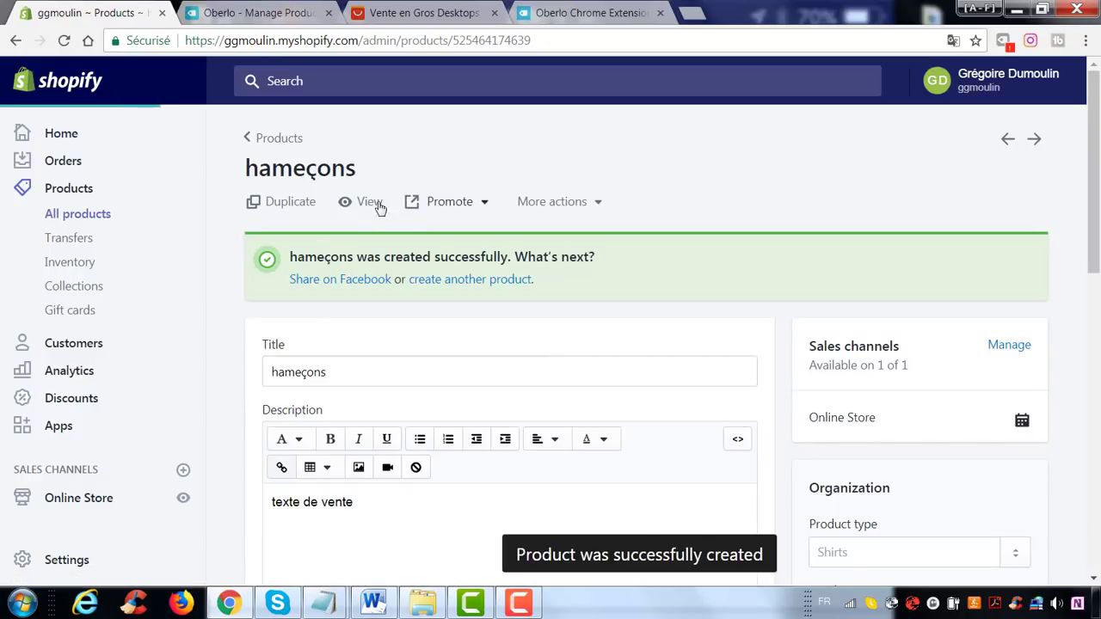
Preview the hameçons product page in the online store, check its couleur choices and sales text, and close the preview.
{"action": "left_click", "coordinate": [370, 202]}
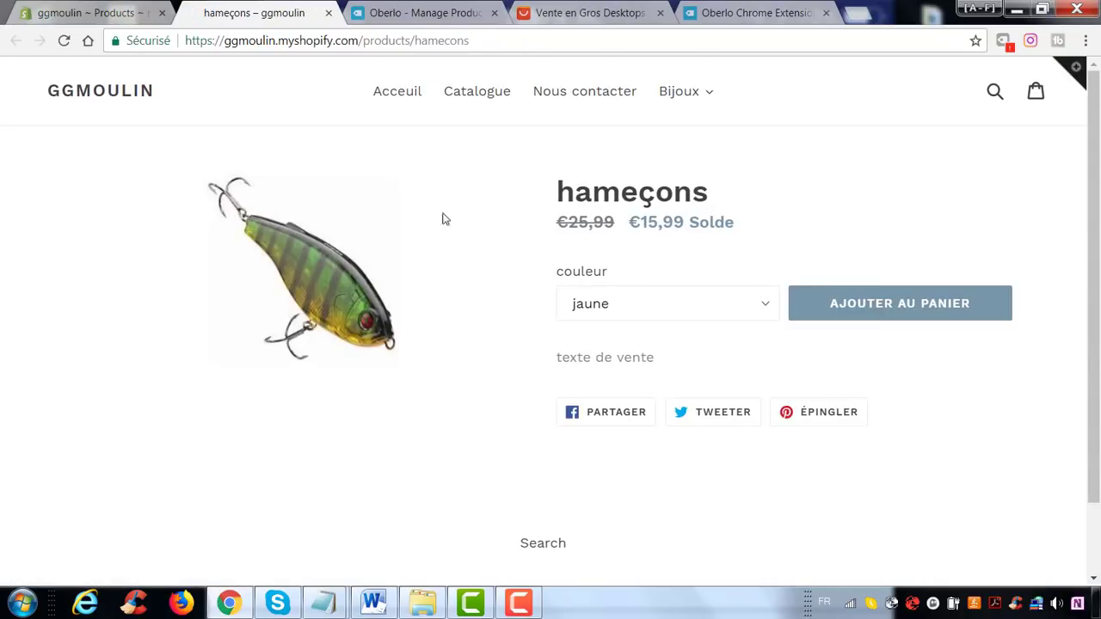
{"action": "left_click_drag", "start_coordinate": [563, 273], "coordinate": [634, 278]}
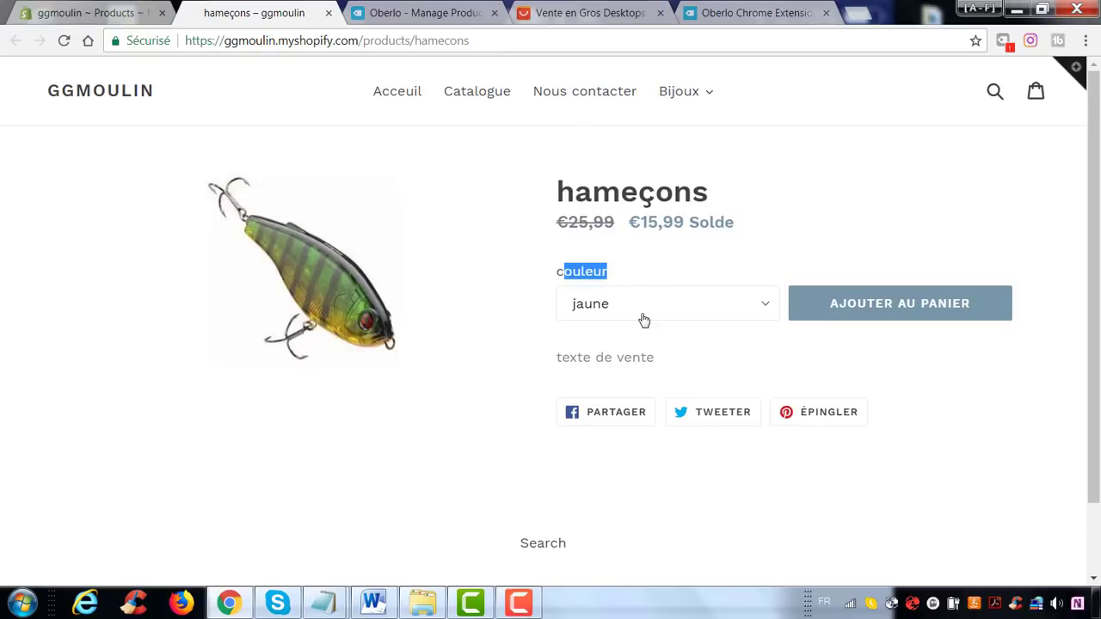
{"action": "left_click", "coordinate": [643, 320]}
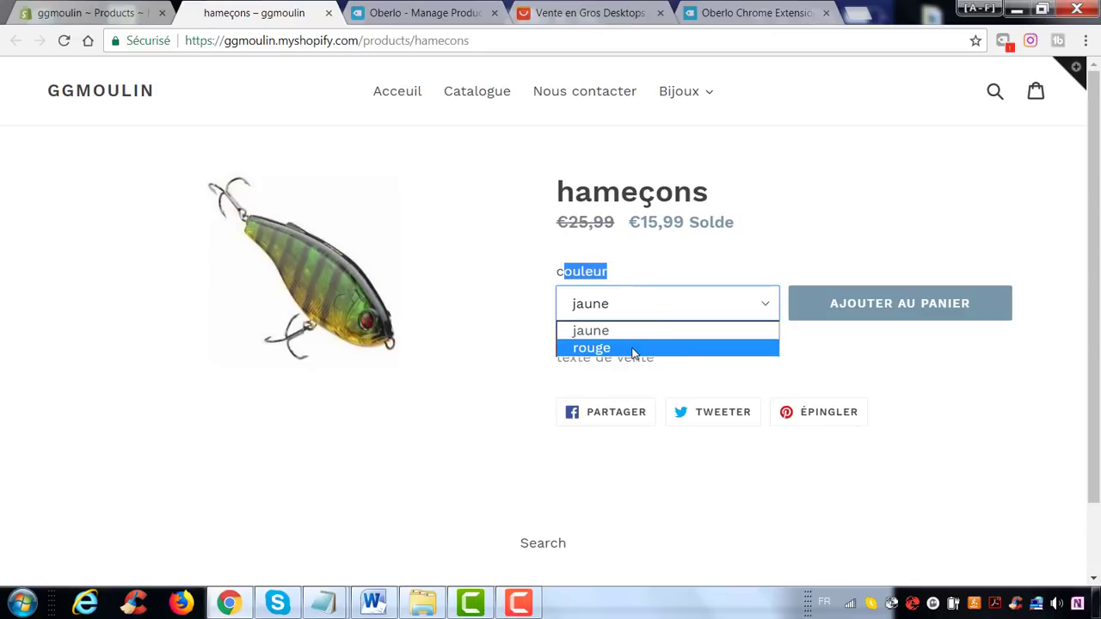
{"action": "left_click", "coordinate": [759, 272]}
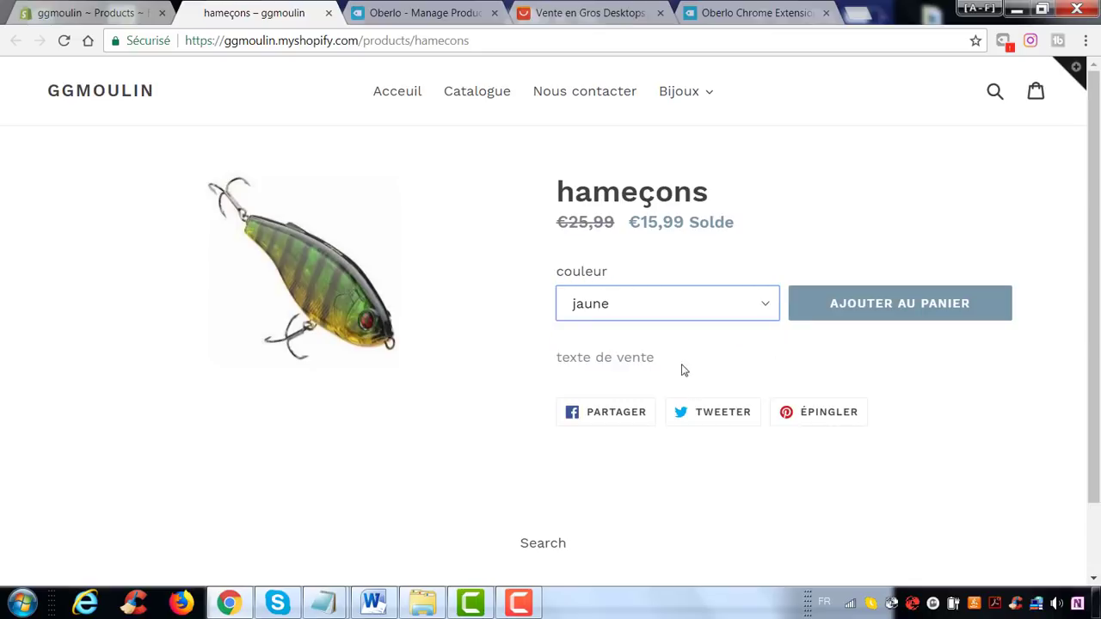
{"action": "left_click_drag", "start_coordinate": [683, 371], "coordinate": [548, 357]}
{"action": "left_click", "coordinate": [703, 354]}
{"action": "scroll", "coordinate": [702, 352], "scroll_direction": "down", "scroll_amount": 1}
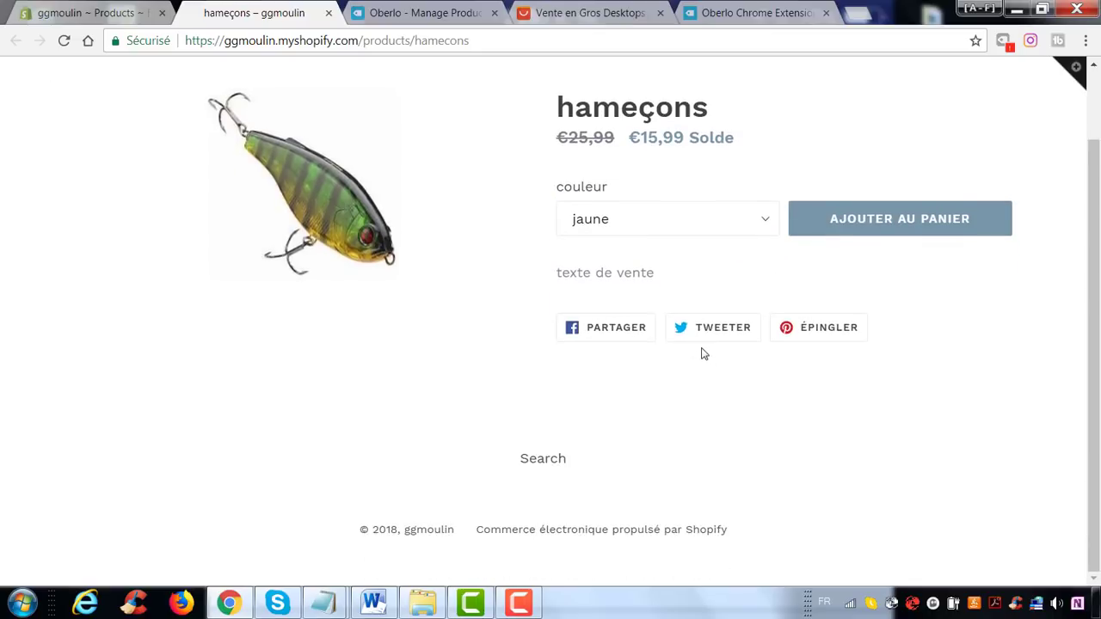
{"action": "scroll", "coordinate": [555, 175], "scroll_direction": "up", "scroll_amount": 1}
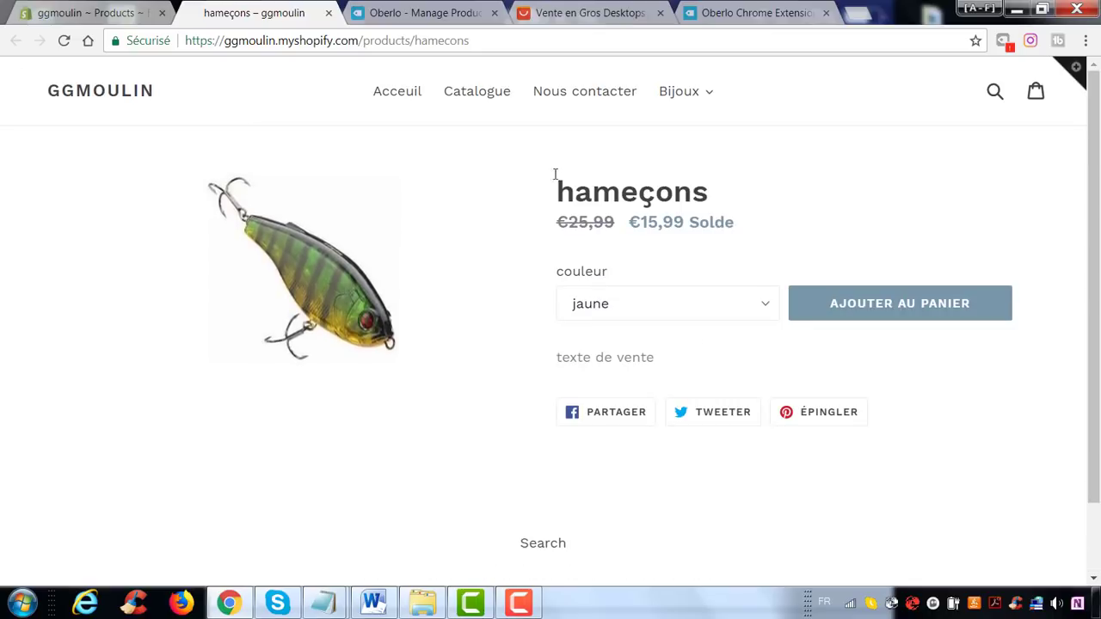
{"action": "left_click", "coordinate": [329, 13]}
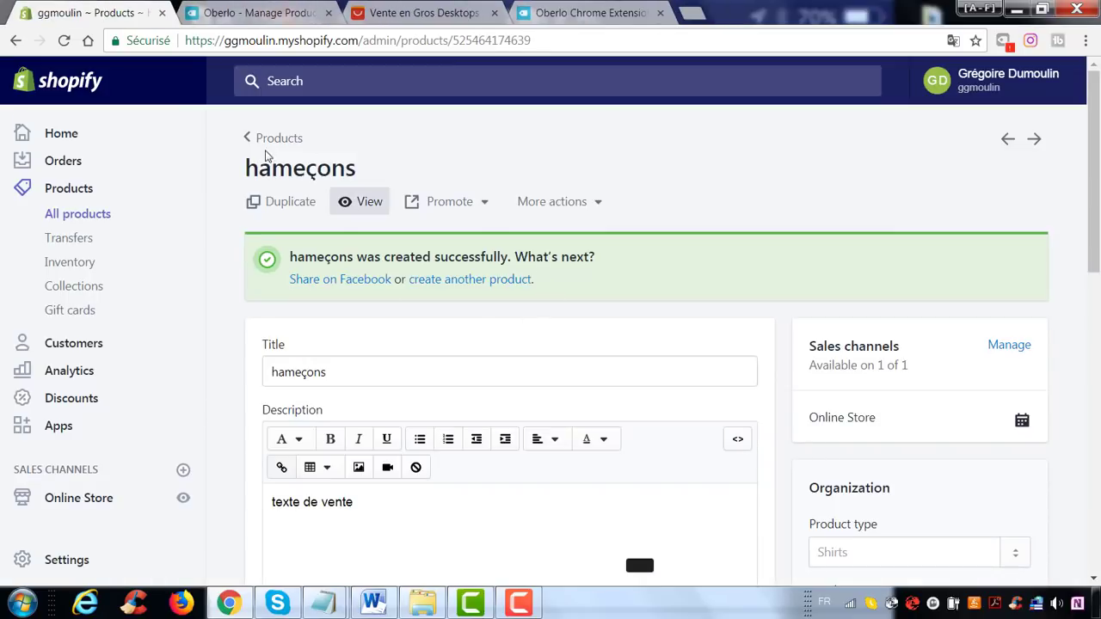
Look through the product list, the inventory transfers page and the inventory page.
{"action": "left_click", "coordinate": [267, 148]}
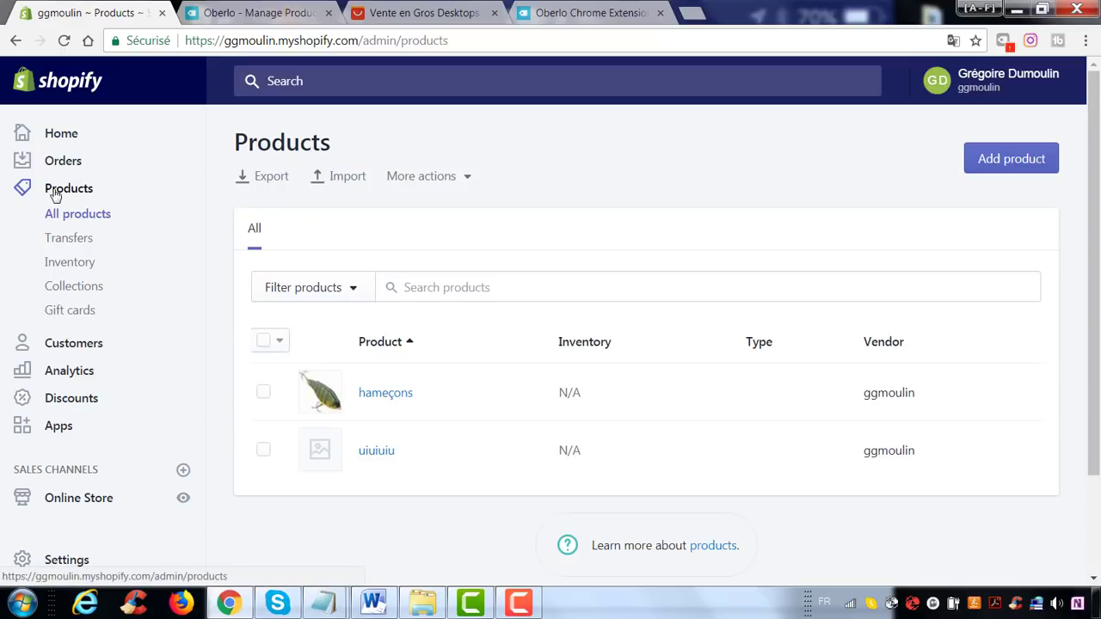
{"action": "left_click", "coordinate": [74, 242]}
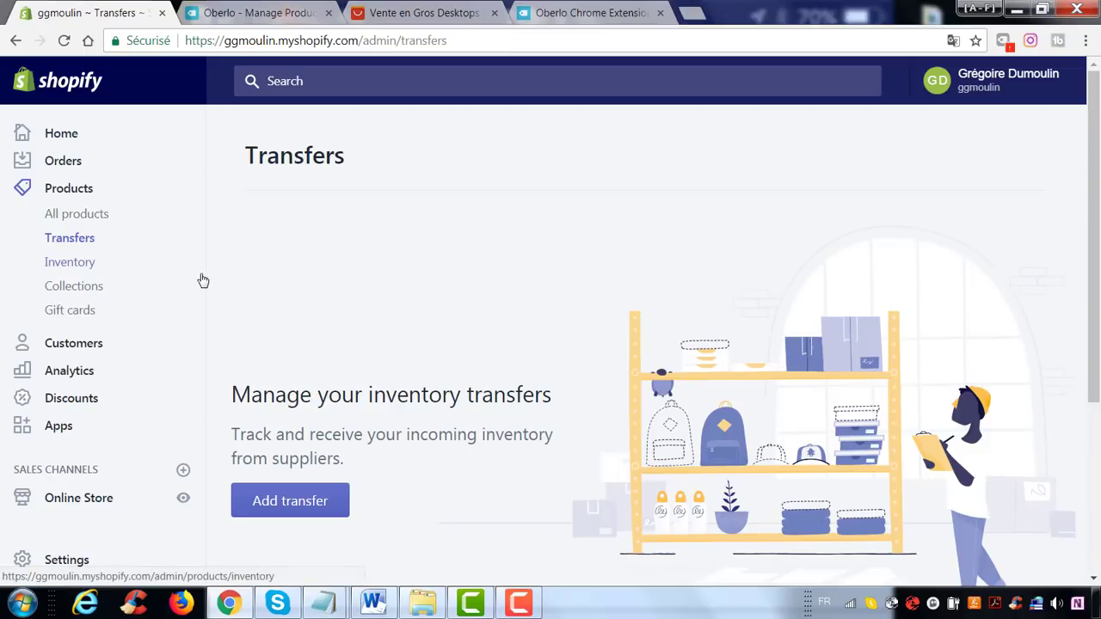
{"action": "left_click", "coordinate": [85, 265]}
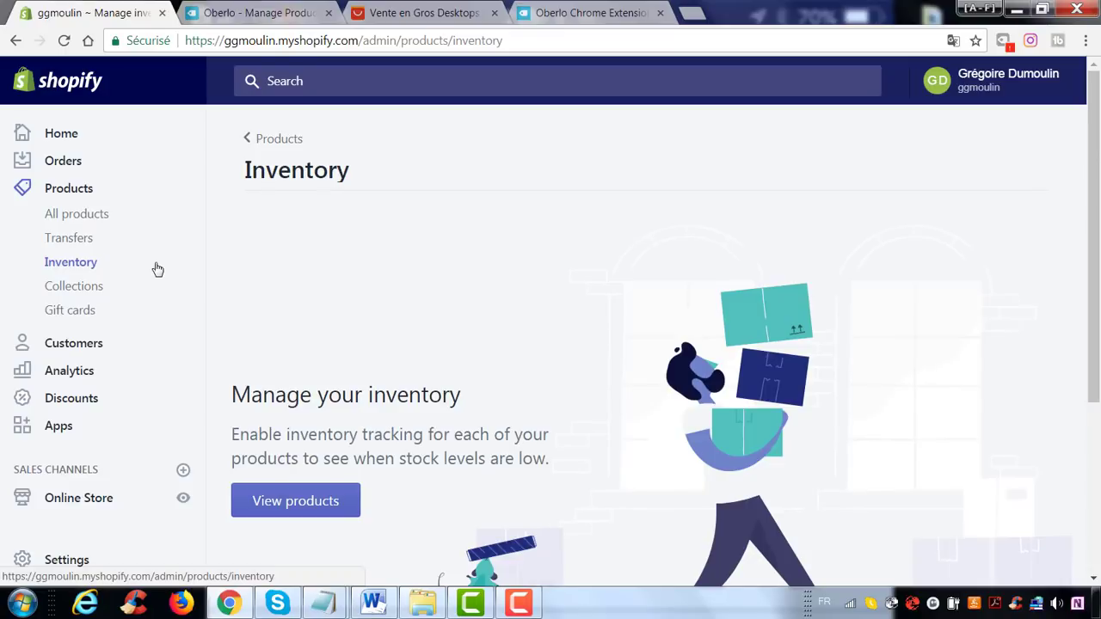
Start a new product collection and title it "bague".
{"action": "left_click", "coordinate": [67, 300]}
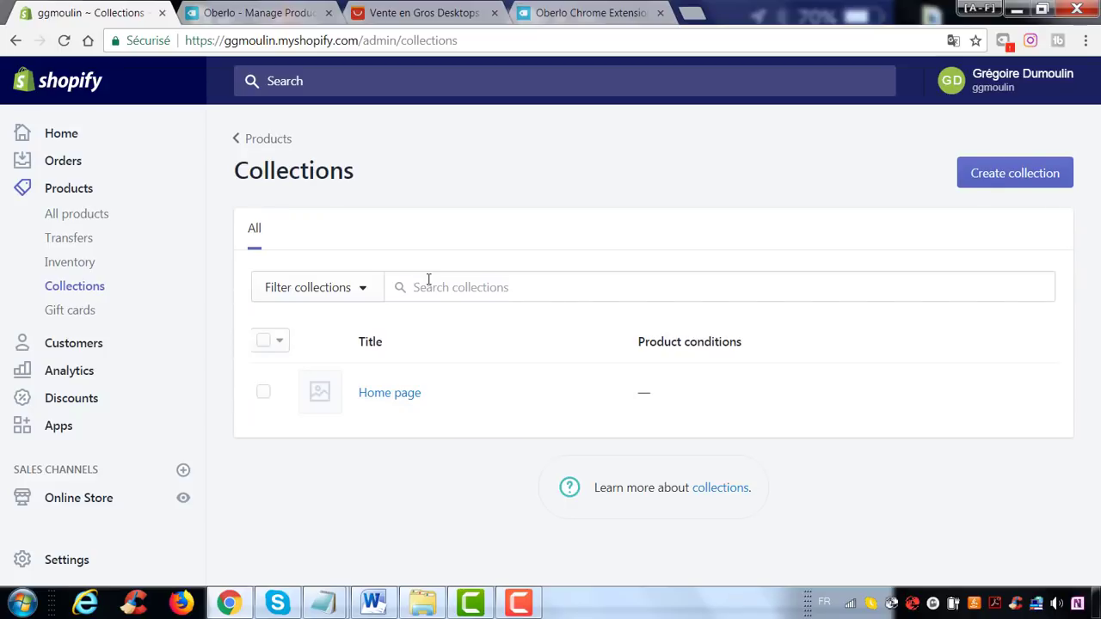
{"action": "left_click", "coordinate": [991, 175]}
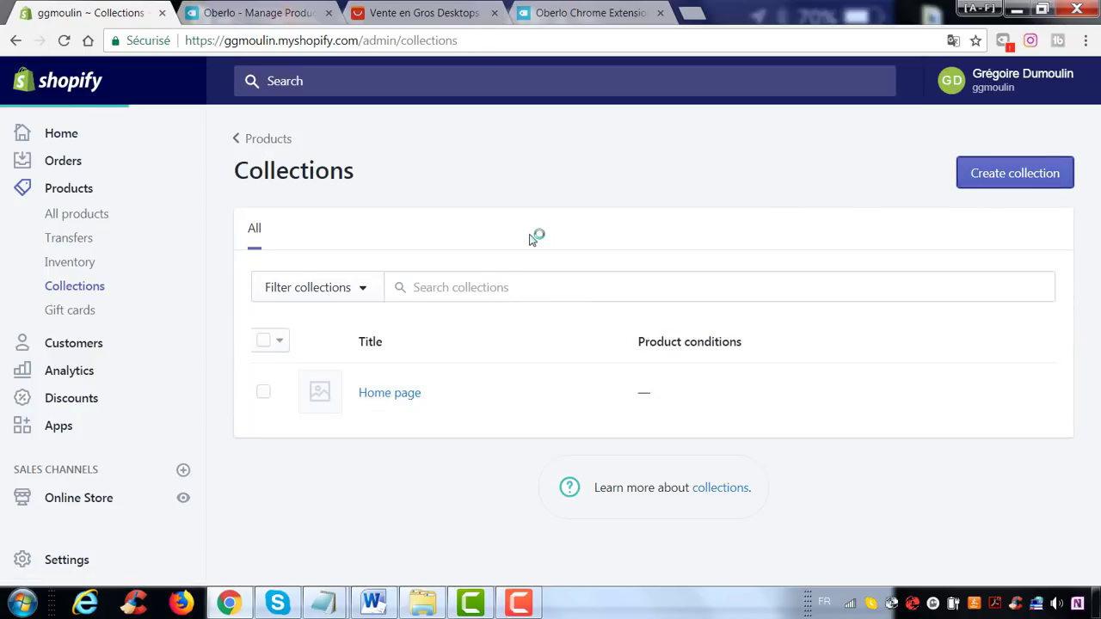
{"action": "left_click", "coordinate": [523, 272]}
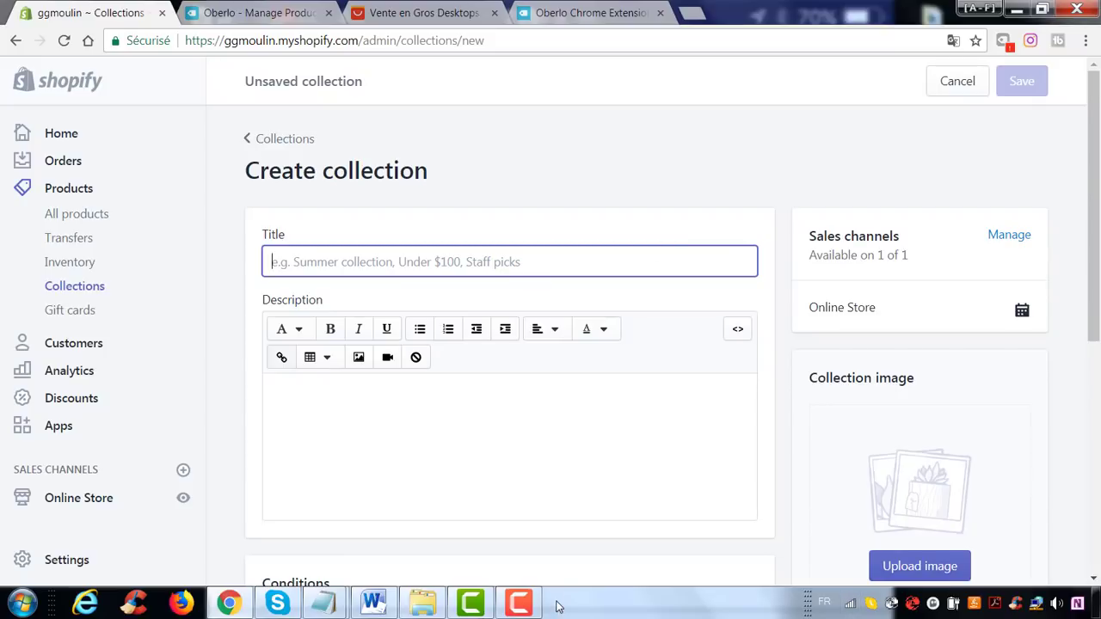
{"action": "type", "text": "bague"}
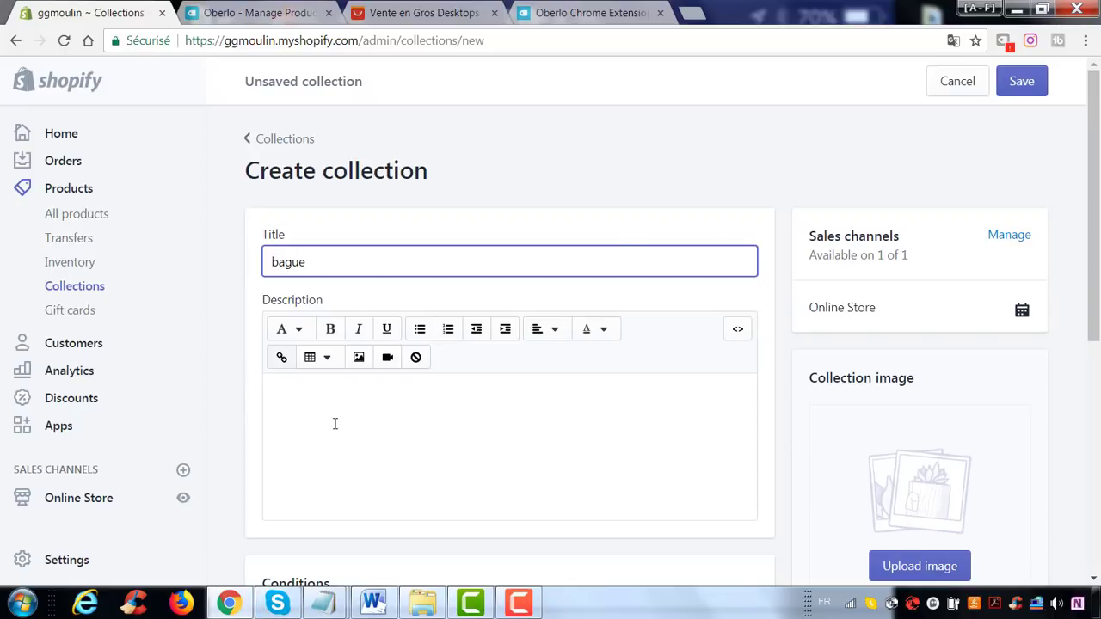
{"action": "left_click", "coordinate": [727, 298]}
{"action": "scroll", "coordinate": [754, 324], "scroll_direction": "down", "scroll_amount": 3}
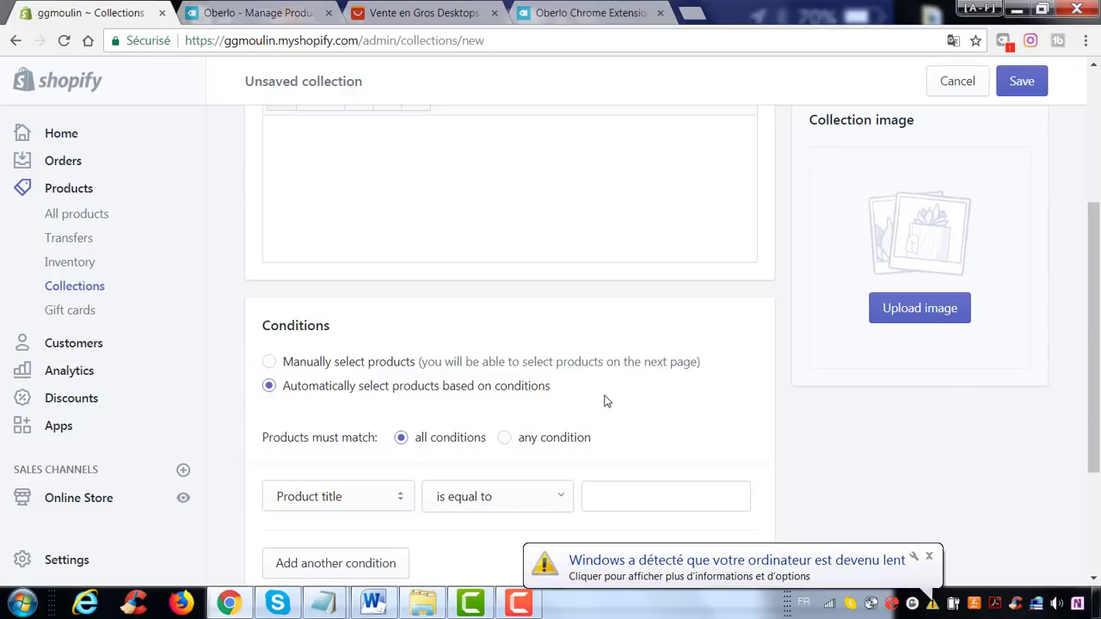
Try to save the bague collection with automatic product selection and its condition left blank.
{"action": "scroll", "coordinate": [445, 401], "scroll_direction": "down", "scroll_amount": 2}
{"action": "scroll", "coordinate": [445, 401], "scroll_direction": "down", "scroll_amount": 2}
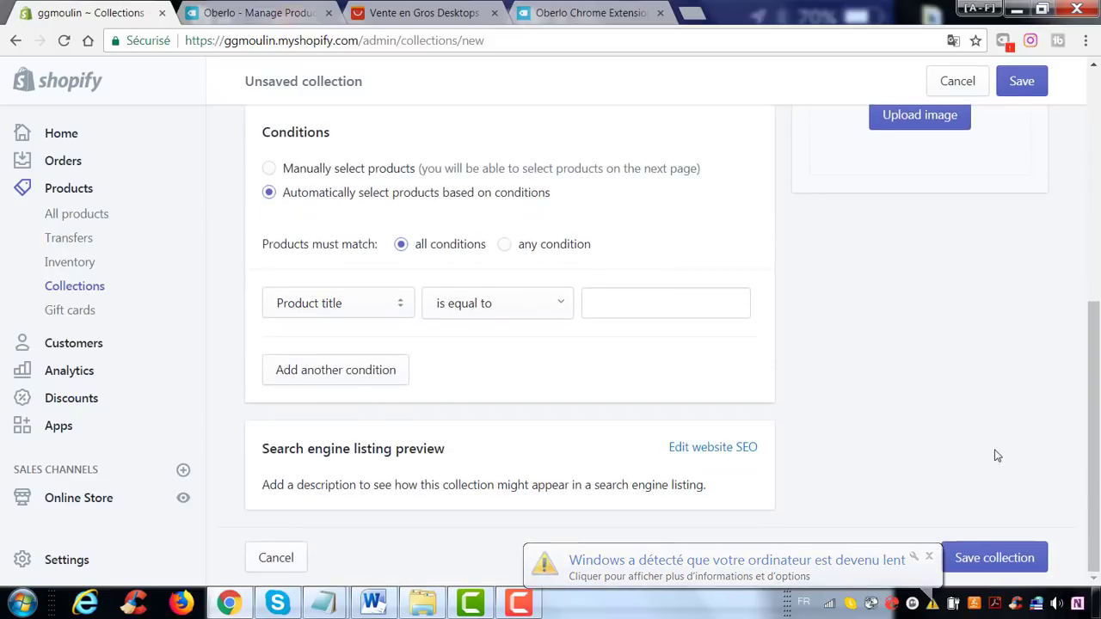
{"action": "left_click", "coordinate": [1016, 549]}
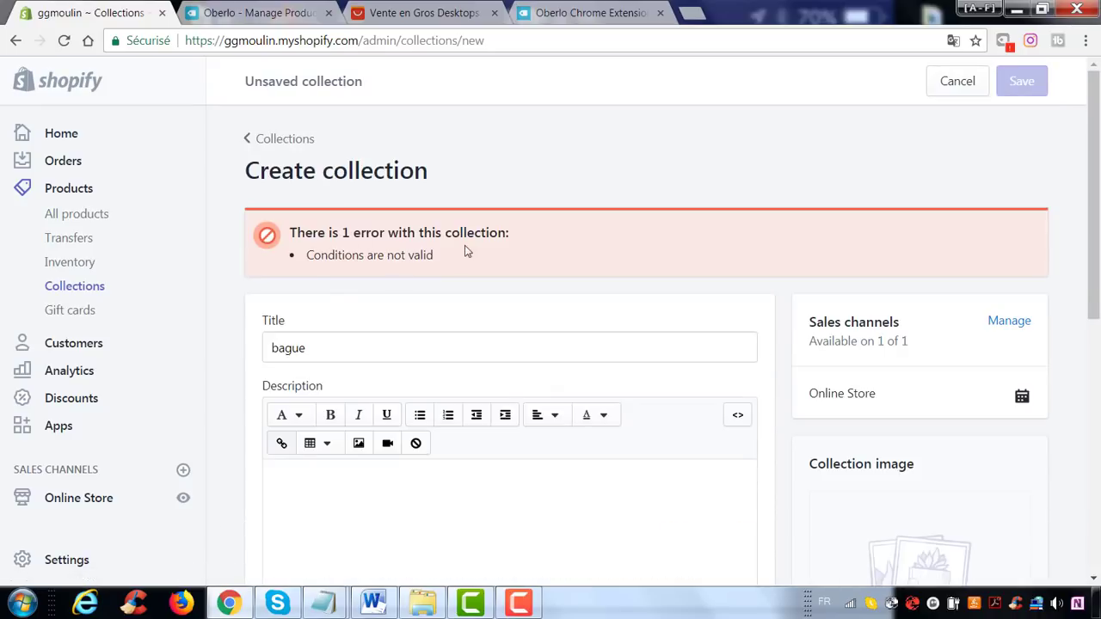
Switch the bague collection to manual product selection and save it.
{"action": "scroll", "coordinate": [339, 293], "scroll_direction": "down", "scroll_amount": 5}
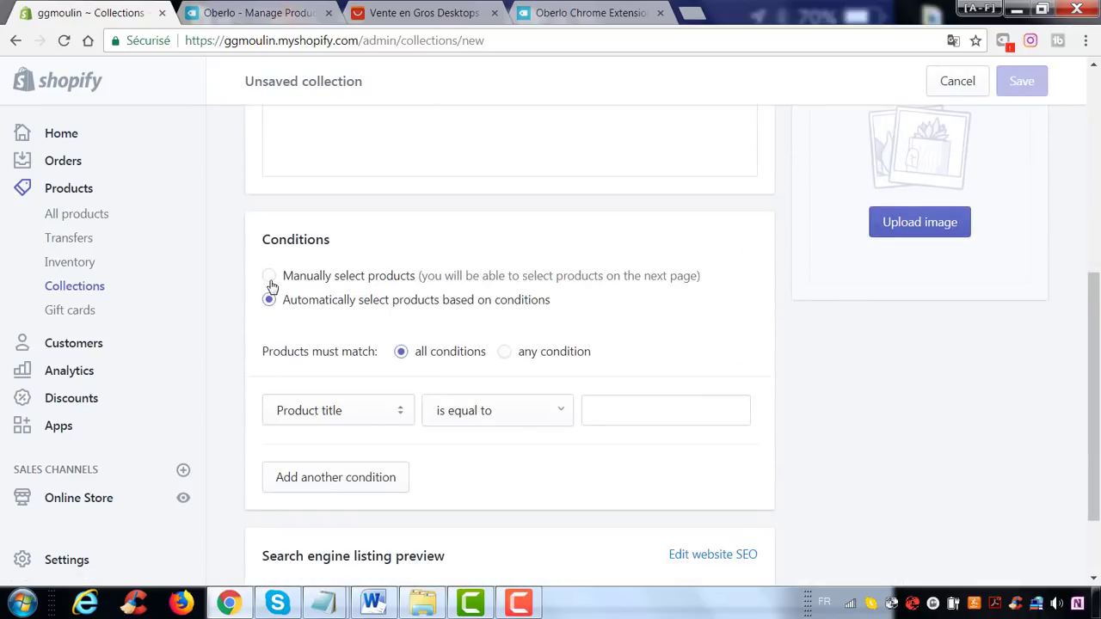
{"action": "left_click", "coordinate": [286, 274]}
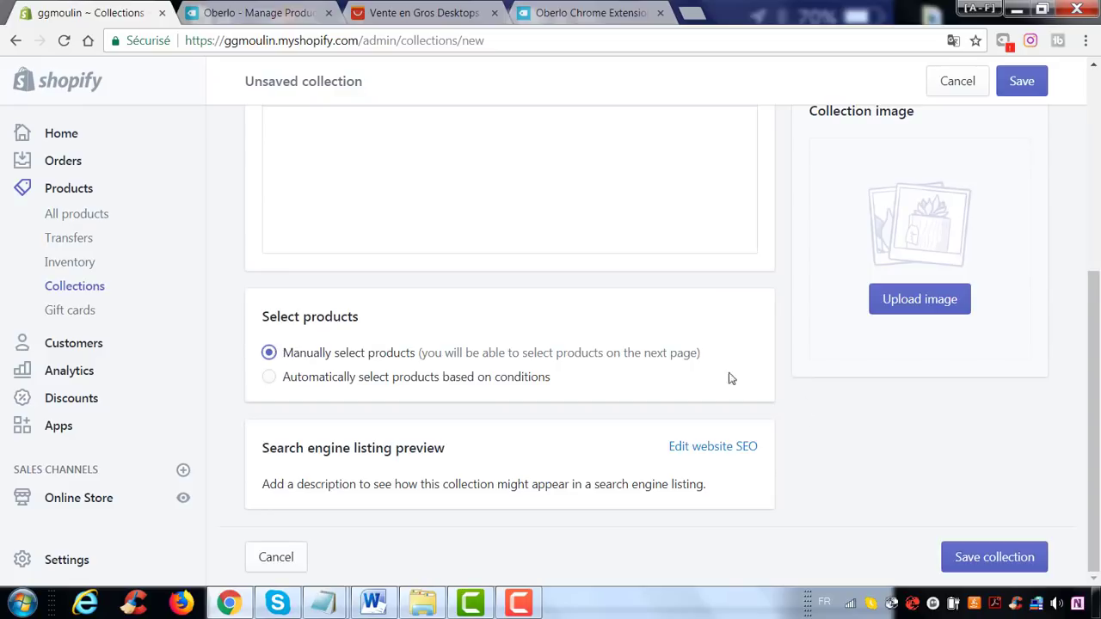
{"action": "left_click", "coordinate": [965, 559]}
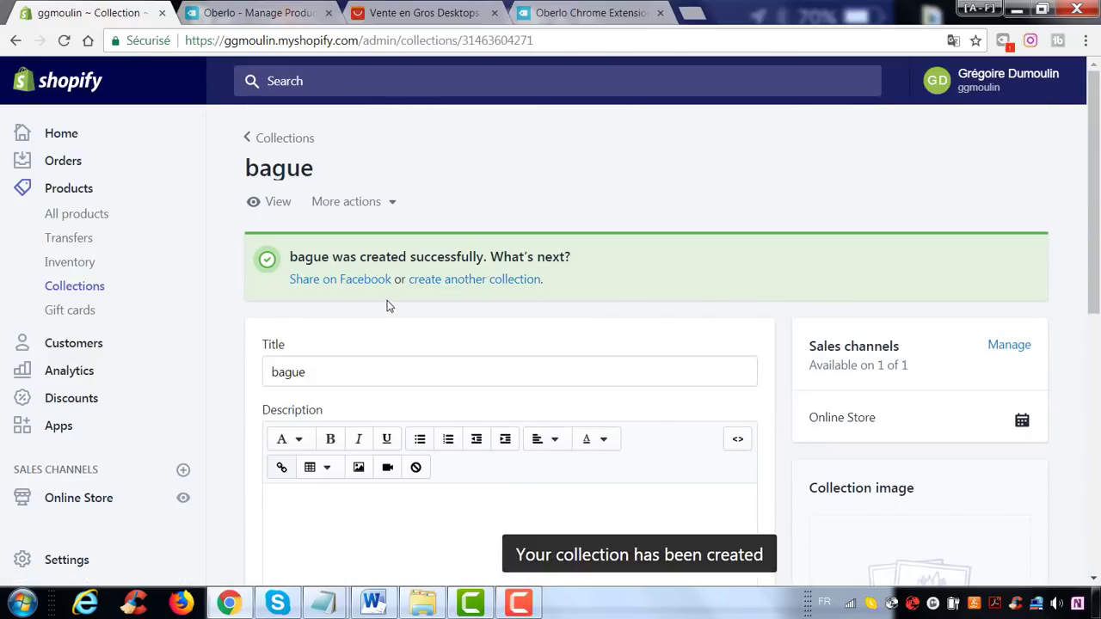
Create another collection titled "montre" with manual product selection and save it.
{"action": "left_click", "coordinate": [466, 287]}
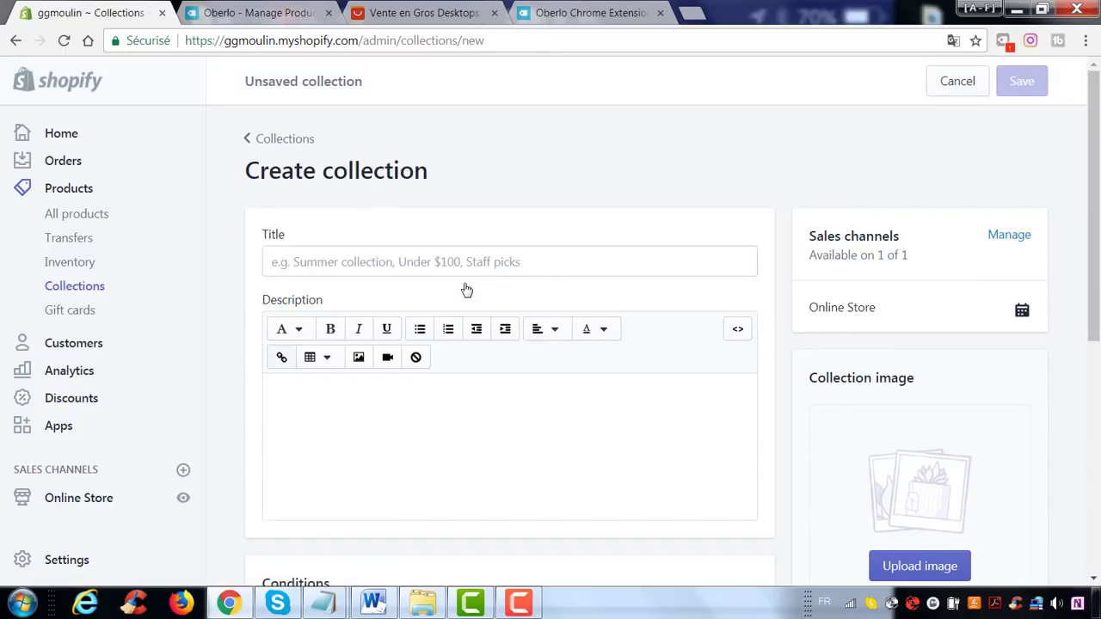
{"action": "left_click", "coordinate": [401, 265]}
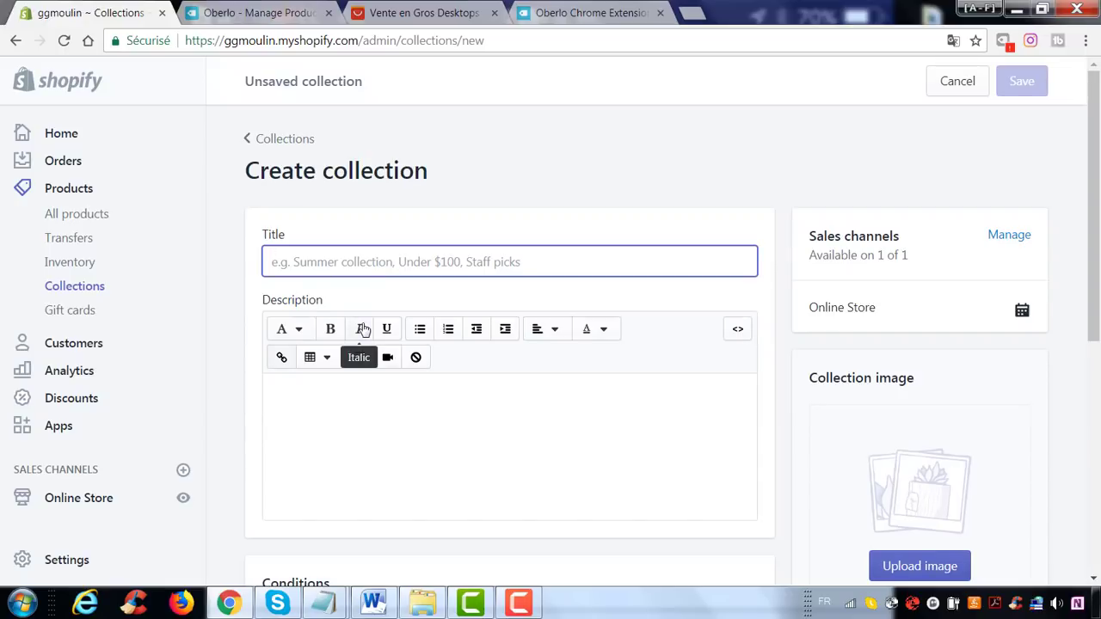
{"action": "type", "text": "montre"}
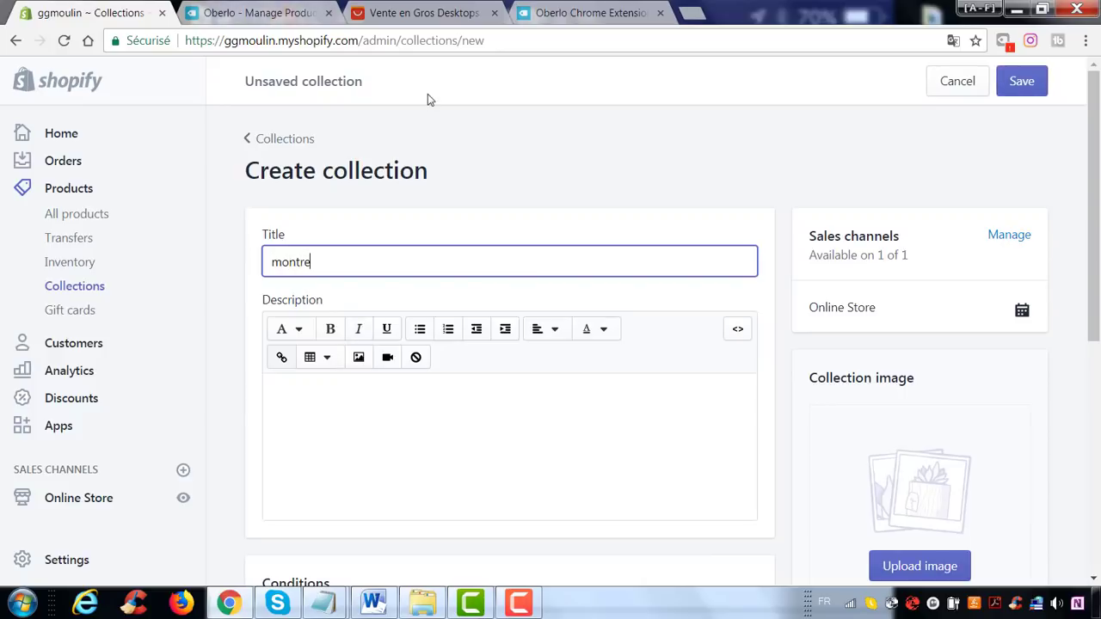
{"action": "scroll", "coordinate": [617, 267], "scroll_direction": "down", "scroll_amount": 3}
{"action": "scroll", "coordinate": [910, 246], "scroll_direction": "down", "scroll_amount": 3}
{"action": "scroll", "coordinate": [1006, 233], "scroll_direction": "up", "scroll_amount": 3}
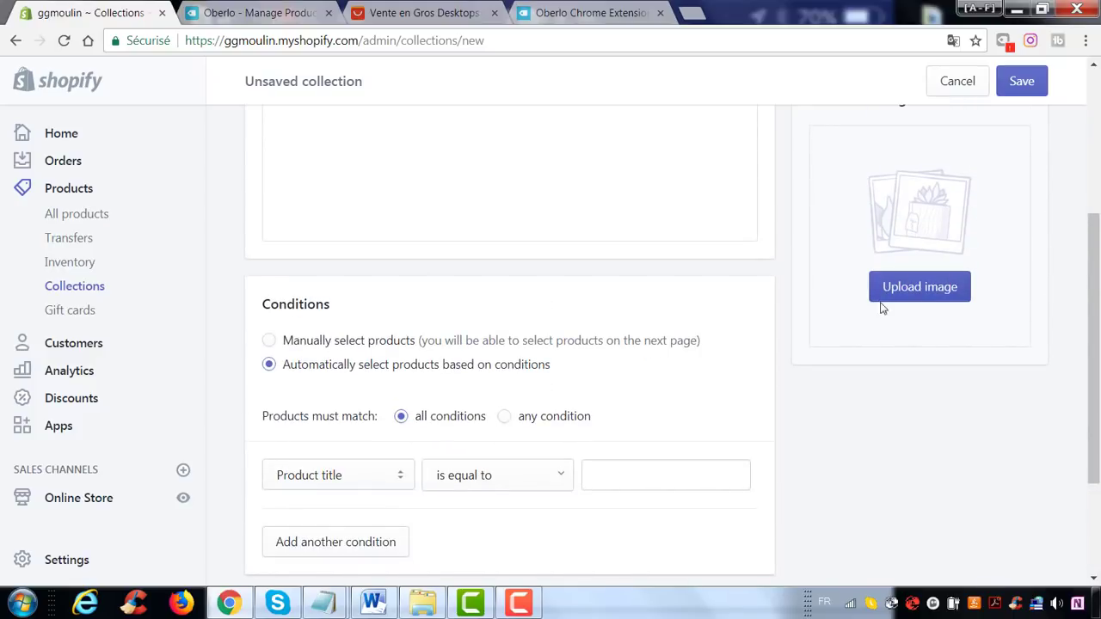
{"action": "left_click", "coordinate": [268, 340]}
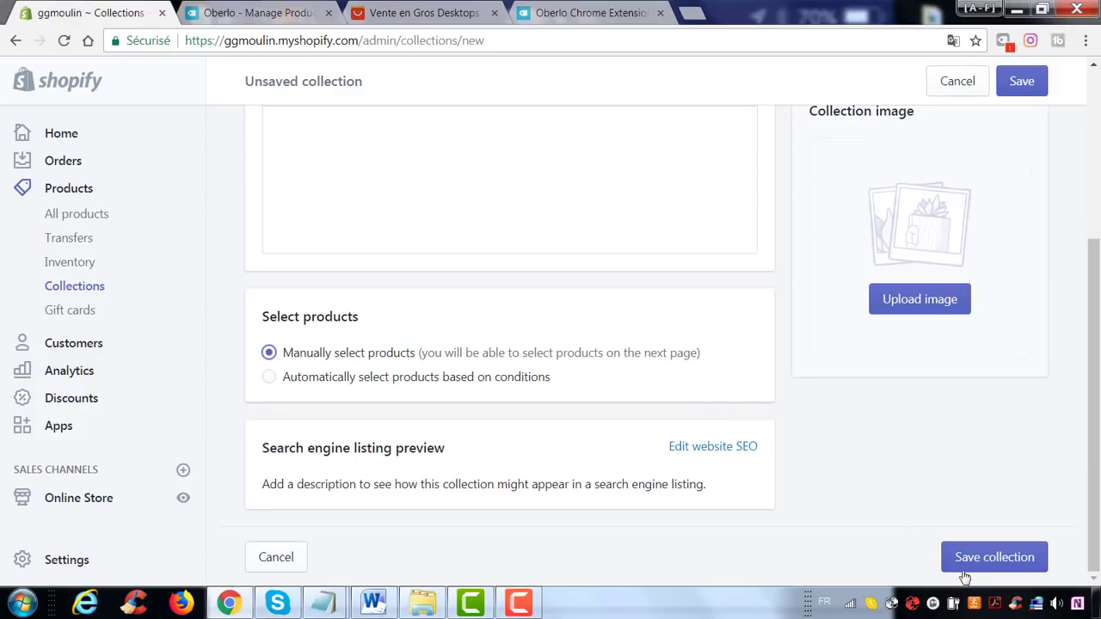
{"action": "left_click", "coordinate": [967, 561]}
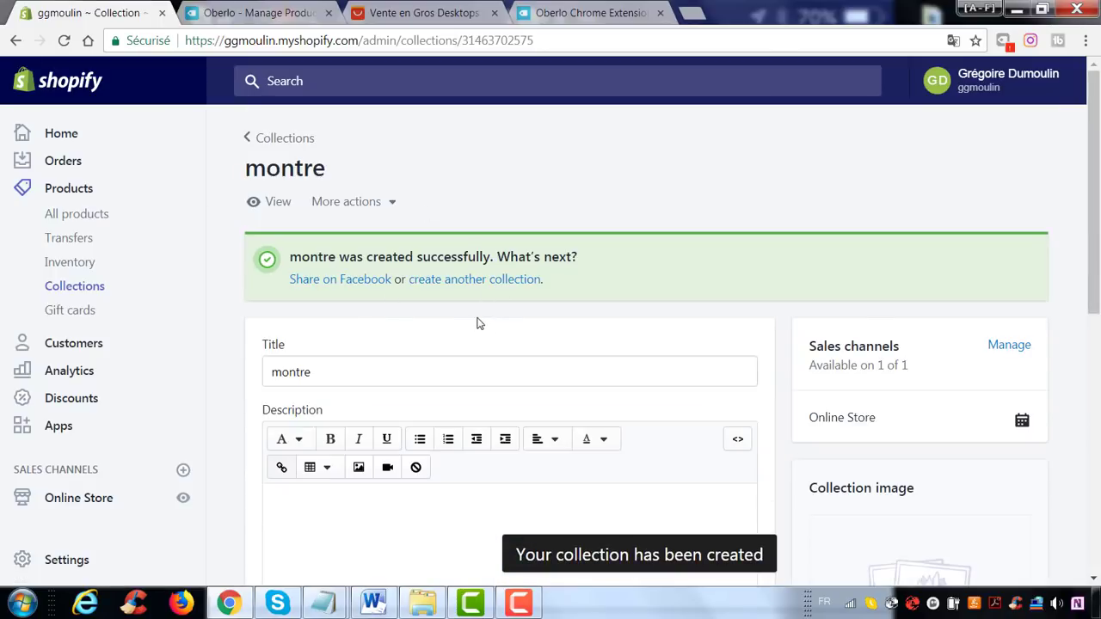
Switch to Oberlo's import list and assign the 15 inch all-in-one barebone desktop PC to the bague collection.
{"action": "scroll", "coordinate": [479, 324], "scroll_direction": "down", "scroll_amount": 1}
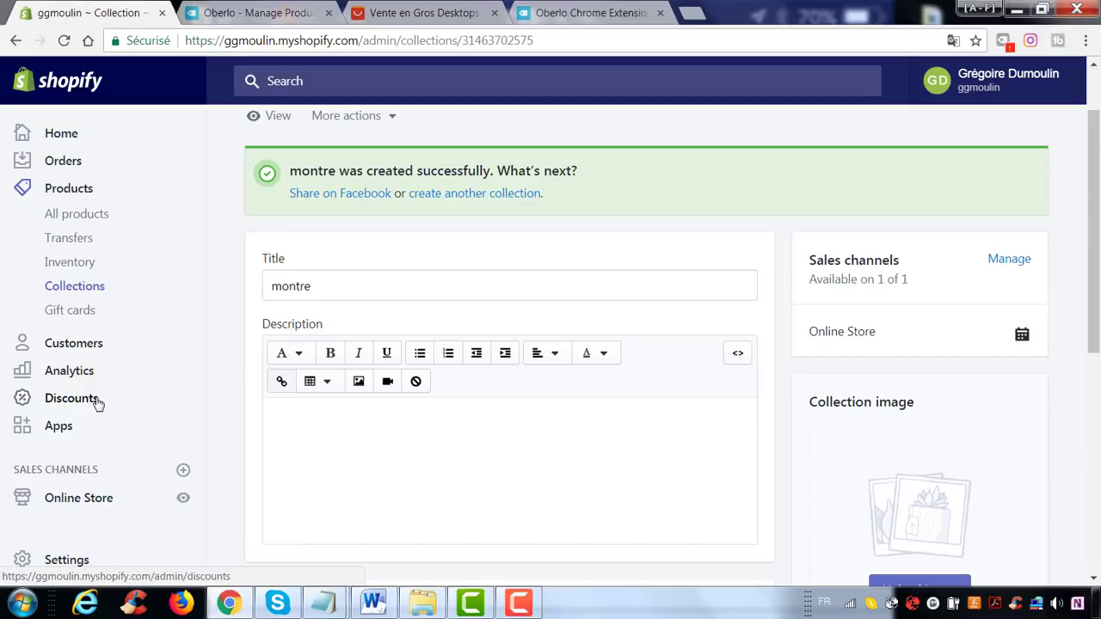
{"action": "left_click", "coordinate": [53, 430]}
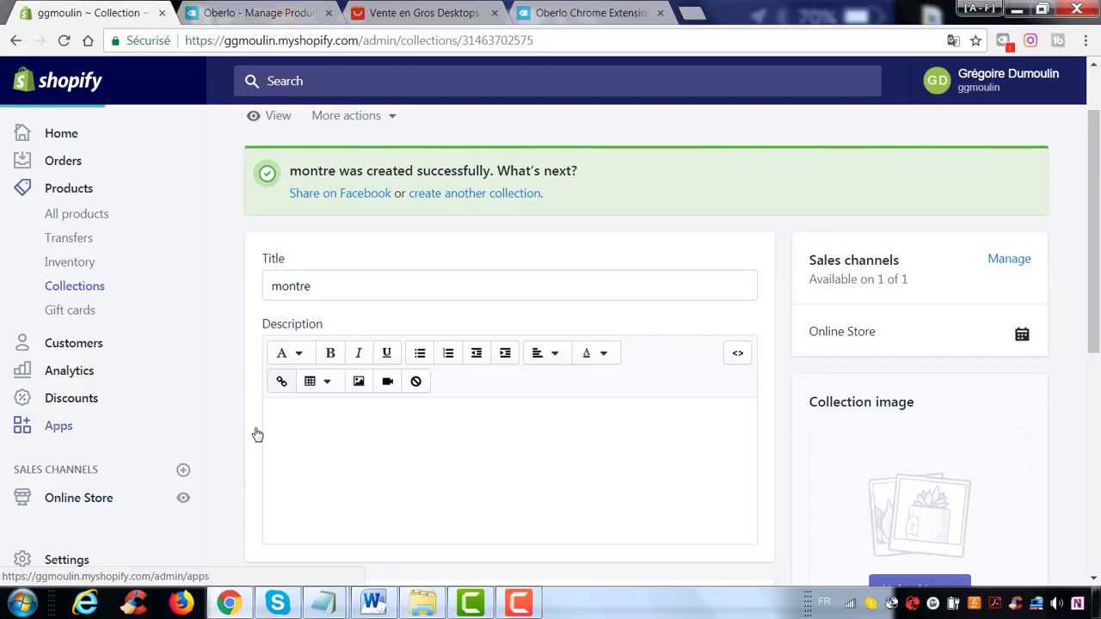
{"action": "left_click", "coordinate": [255, 13]}
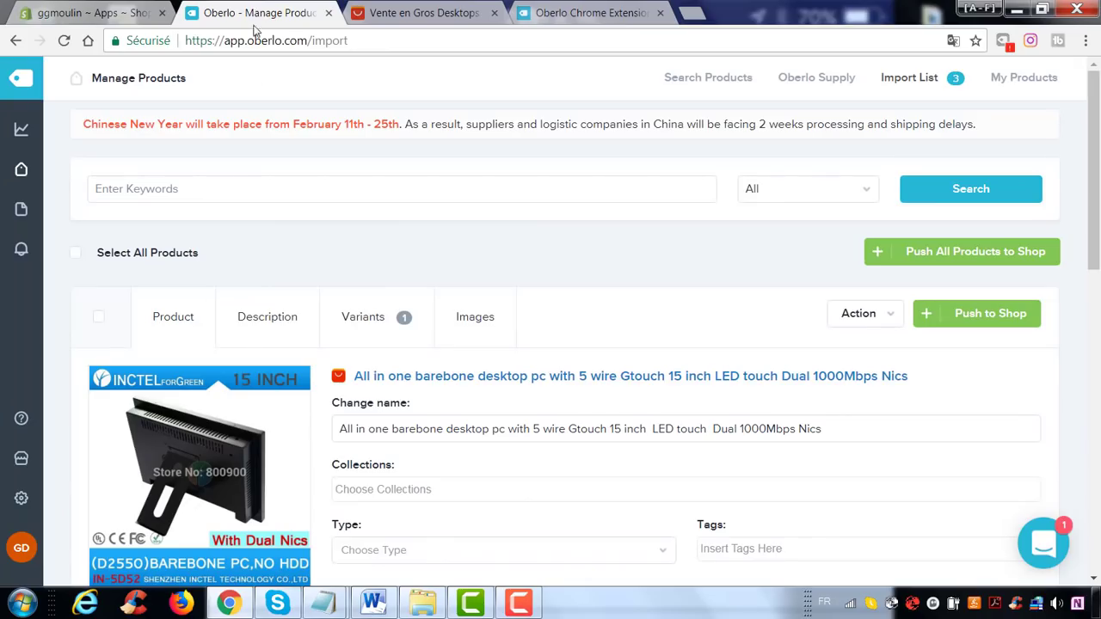
{"action": "mouse_move", "coordinate": [17, 173]}
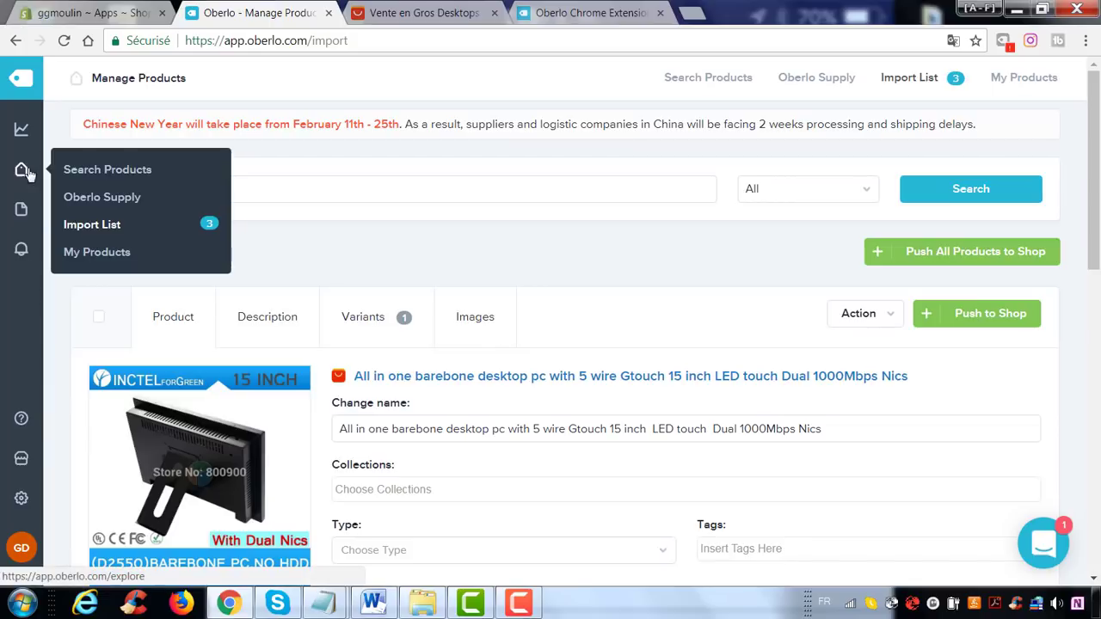
{"action": "scroll", "coordinate": [514, 283], "scroll_direction": "down", "scroll_amount": 2}
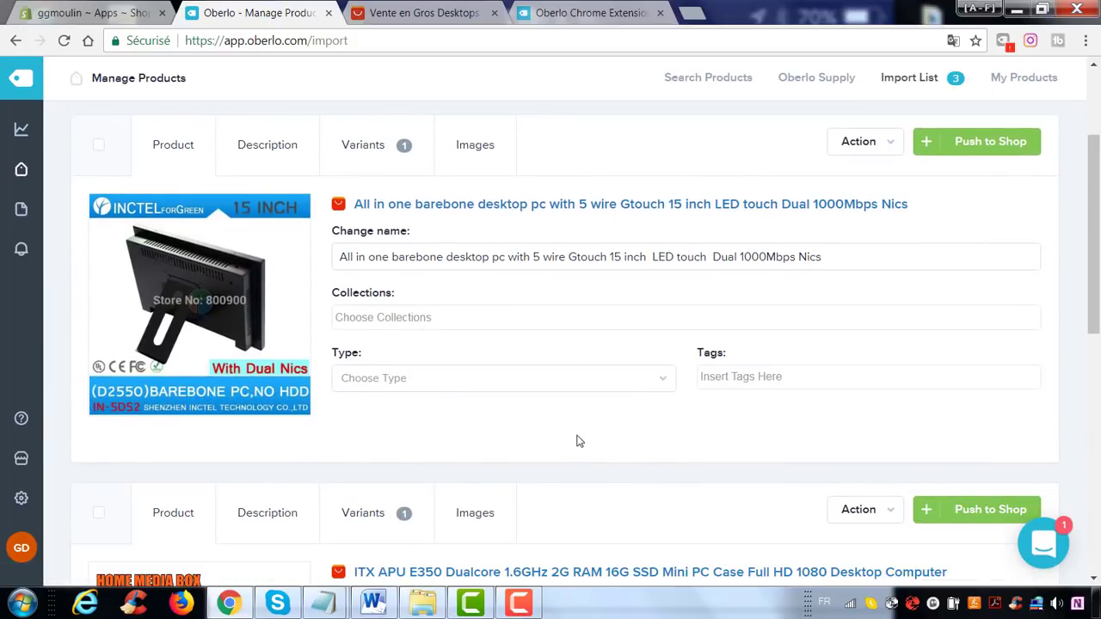
{"action": "left_click", "coordinate": [412, 319]}
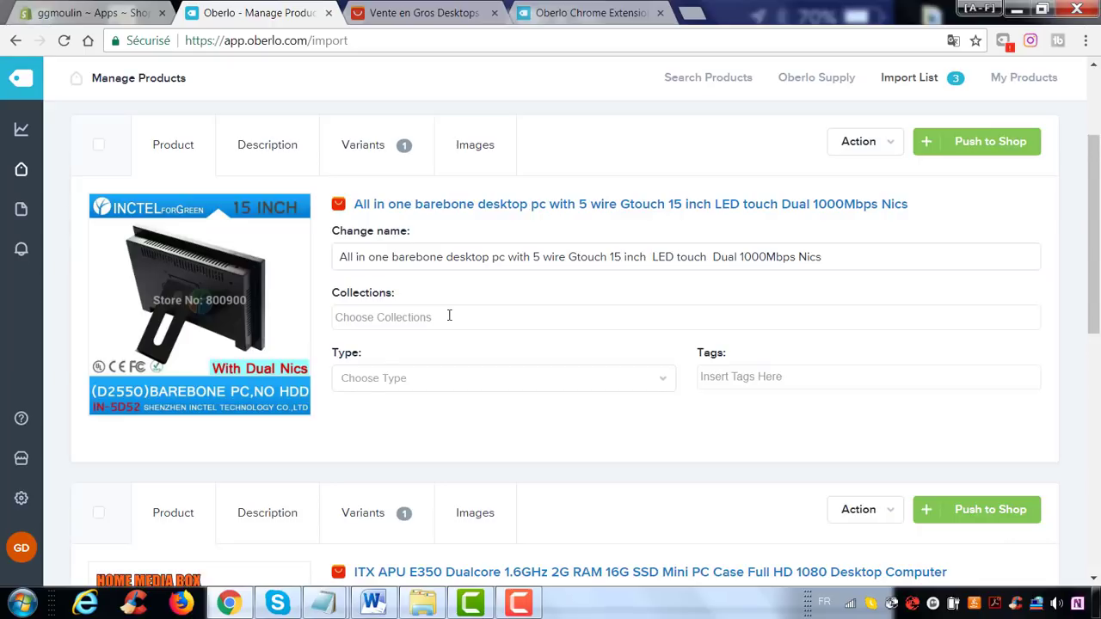
{"action": "left_click", "coordinate": [449, 316]}
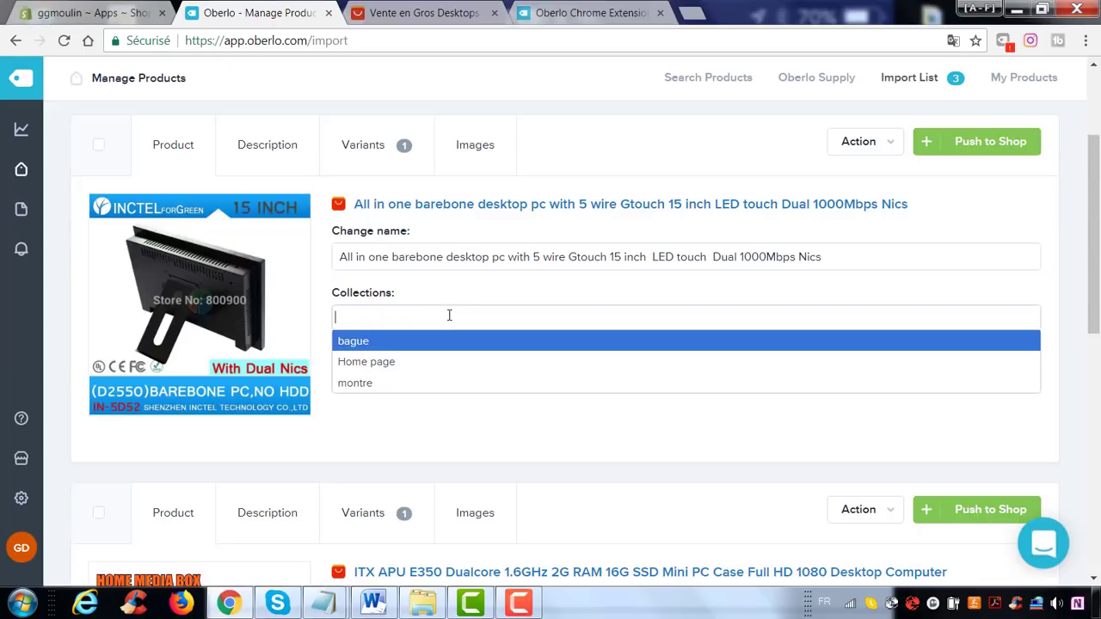
{"action": "left_click", "coordinate": [370, 344]}
Rename the 15 inch all-in-one barebone desktop PC as "titre".
{"action": "left_click_drag", "start_coordinate": [855, 253], "coordinate": [337, 254]}
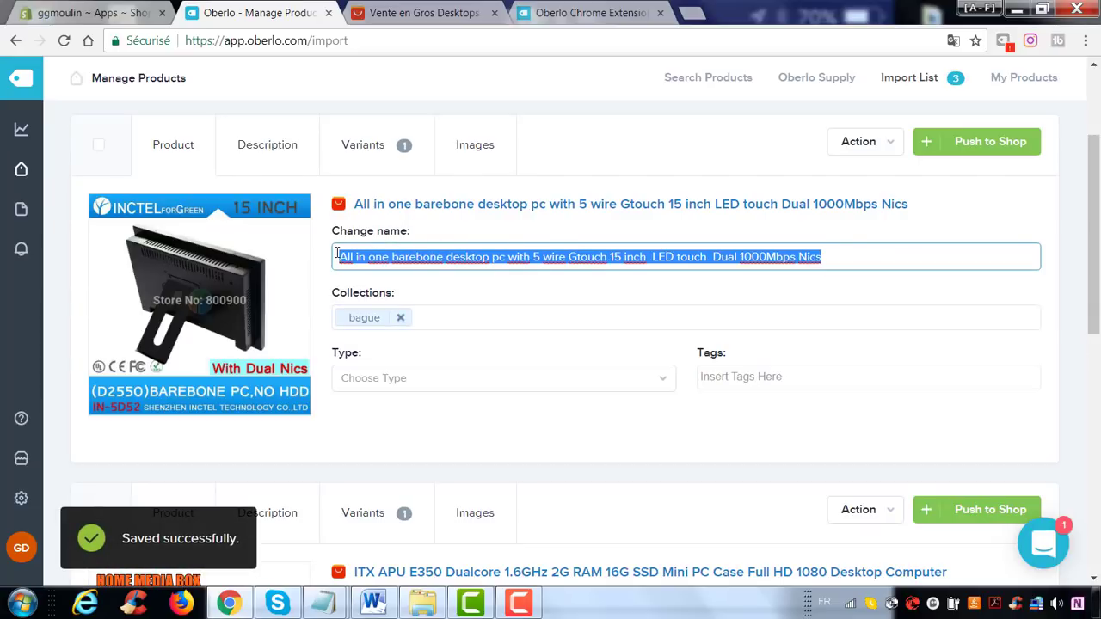
{"action": "key", "text": "BackSpace"}
{"action": "type", "text": "titre"}
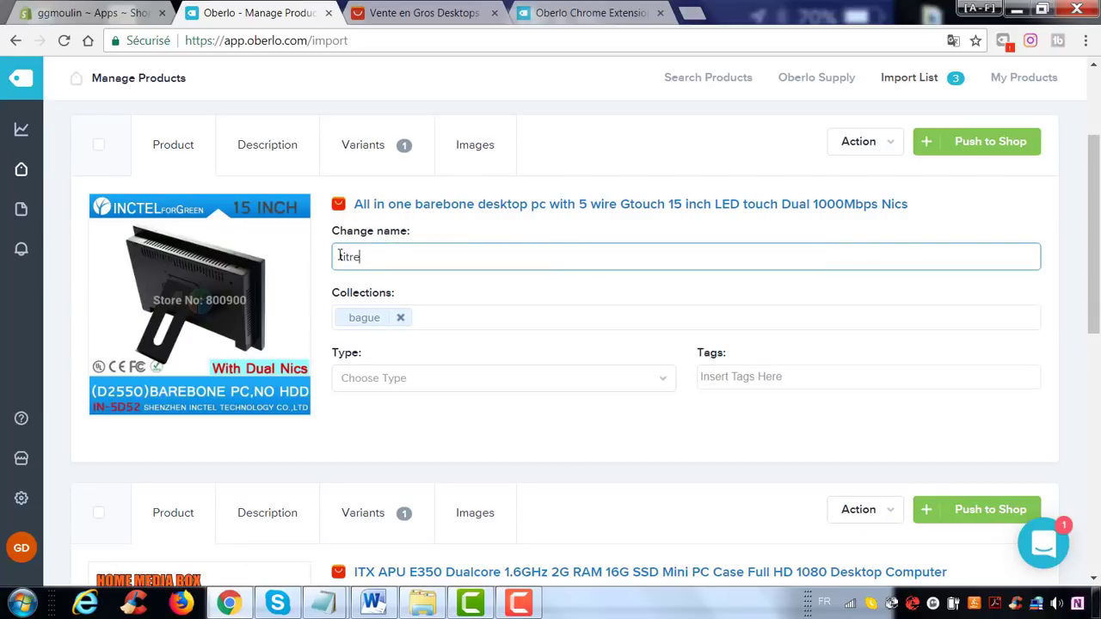
Replace the whole description of the all-in-one barebone PC with the text "TEXTE".
{"action": "left_click", "coordinate": [274, 146]}
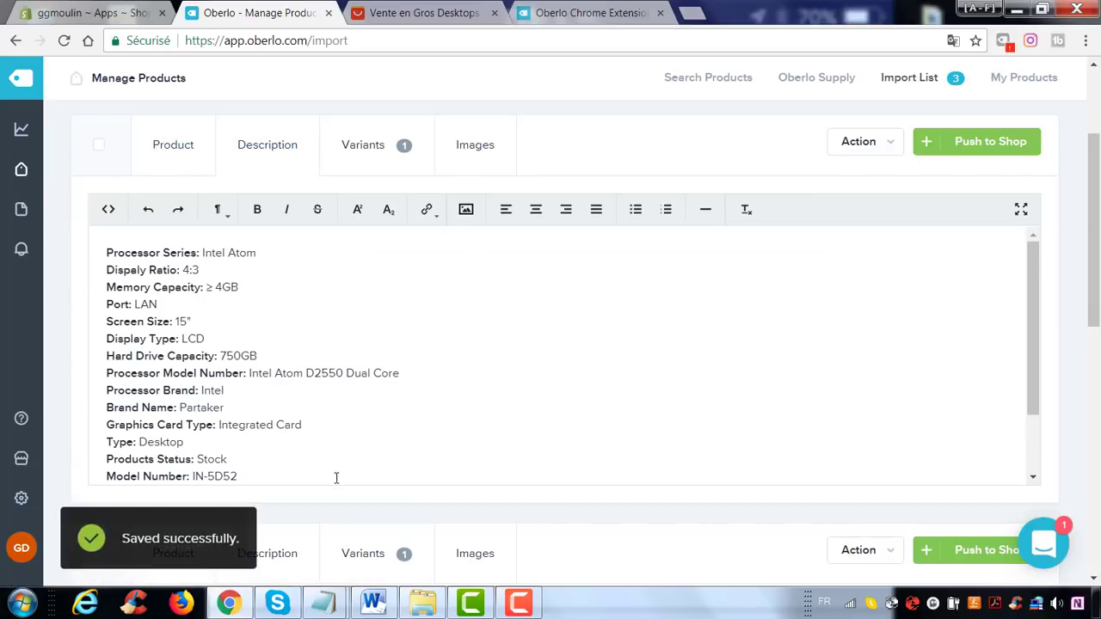
{"action": "left_click_drag", "start_coordinate": [336, 474], "coordinate": [107, 250]}
{"action": "type", "text": "Pr"}
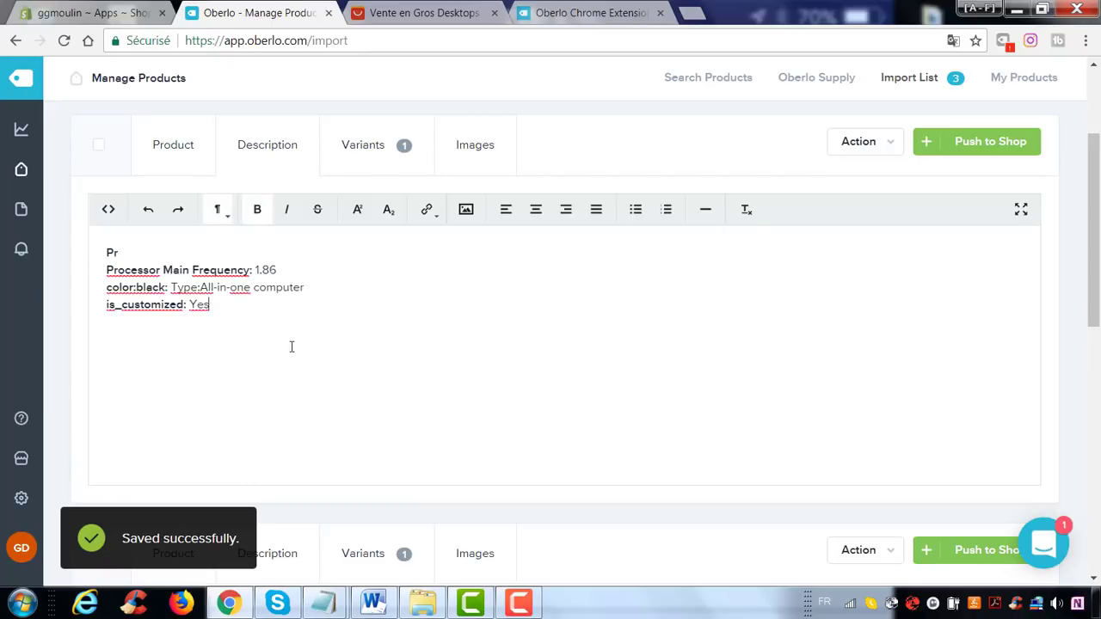
{"action": "left_click_drag", "start_coordinate": [290, 344], "coordinate": [66, 234]}
{"action": "key", "text": "BackSpace"}
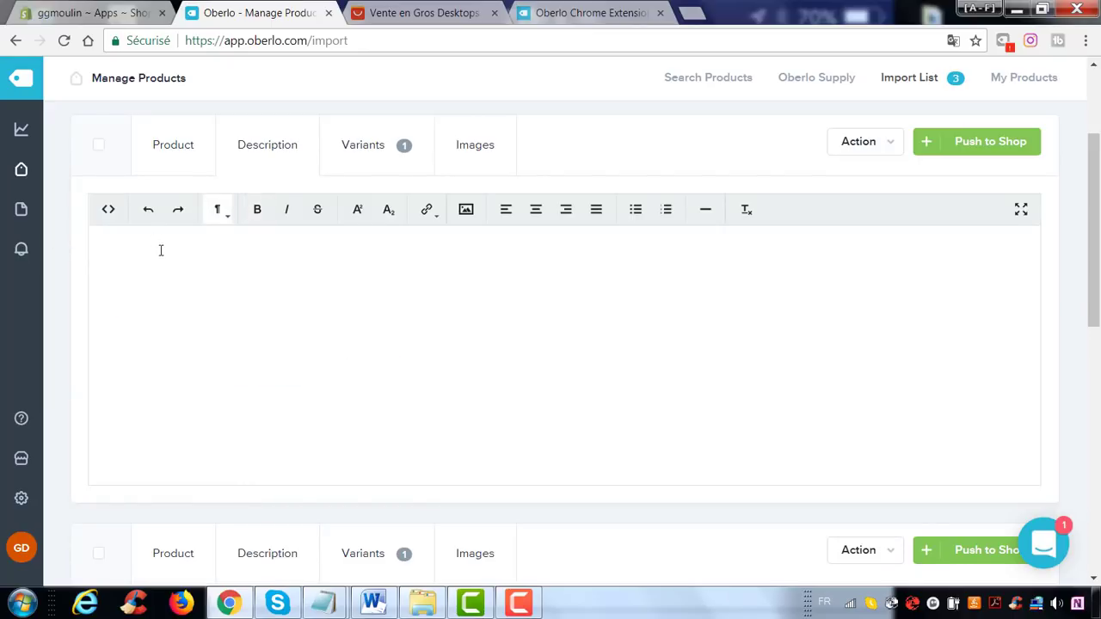
{"action": "type", "text": "TEXTE"}
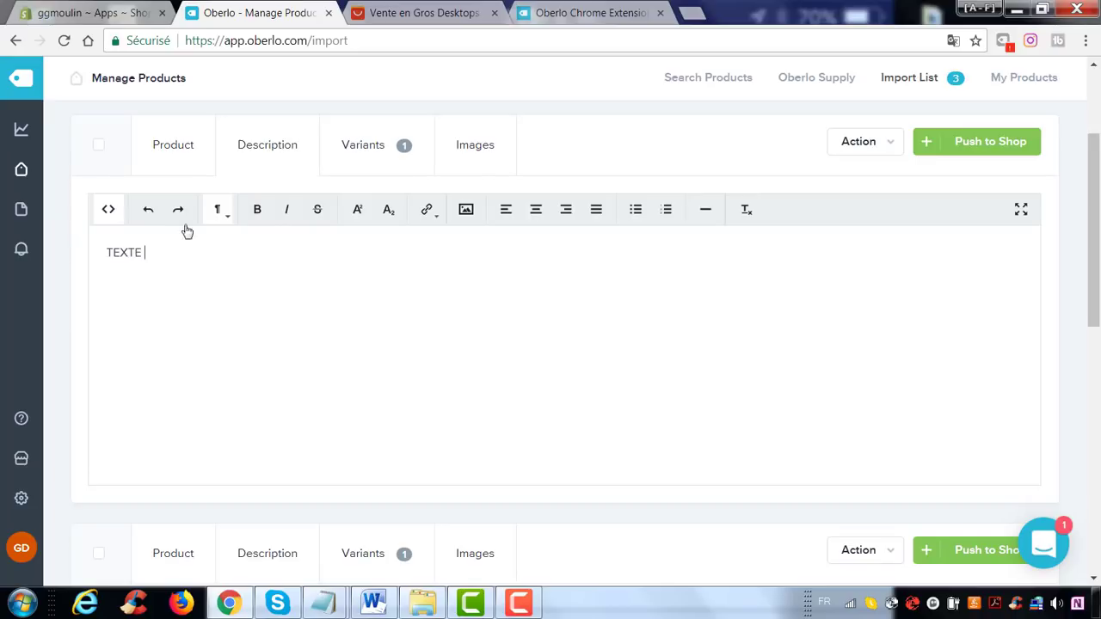
Prevent price auto-updating for the barebone PC's variant, and set its price to 868.99 and its compared-at price to 1600.
{"action": "left_click", "coordinate": [362, 152]}
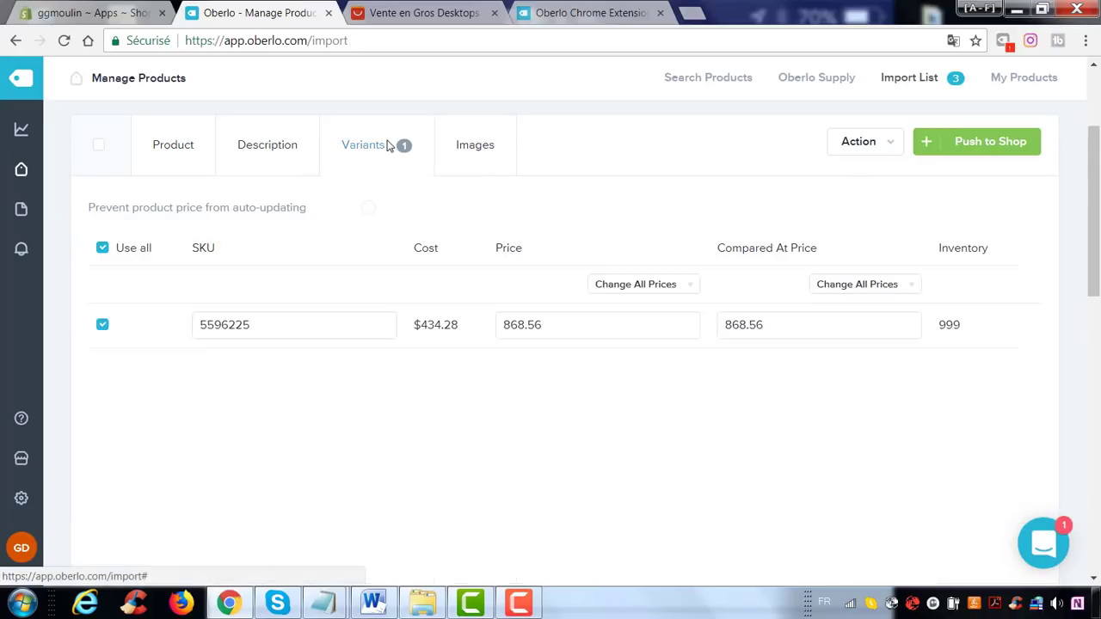
{"action": "left_click", "coordinate": [339, 215]}
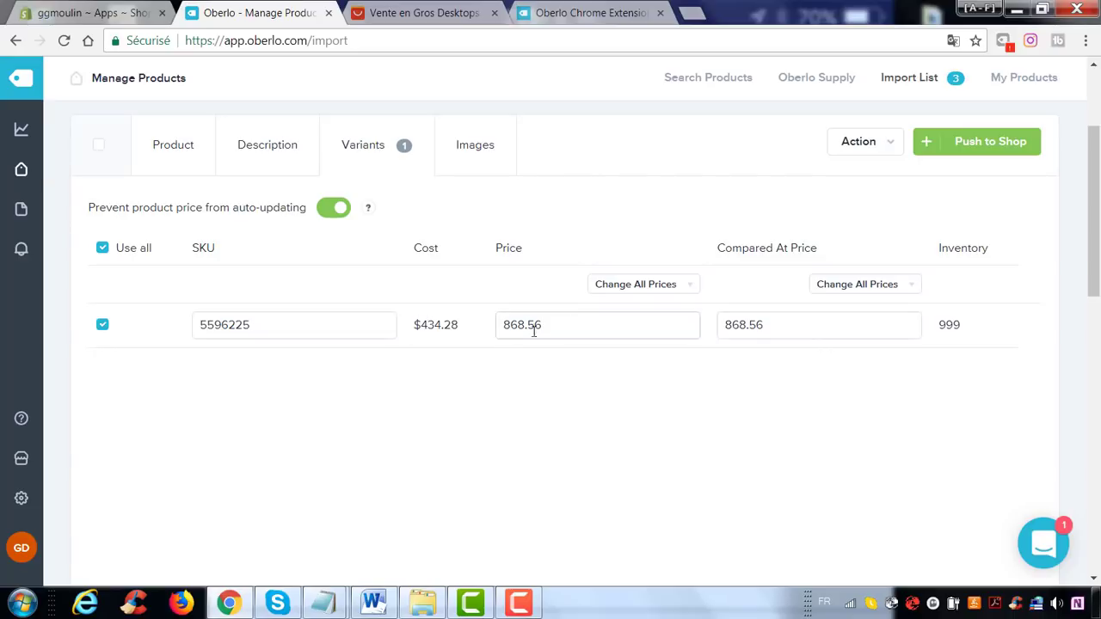
{"action": "left_click_drag", "start_coordinate": [556, 327], "coordinate": [501, 324]}
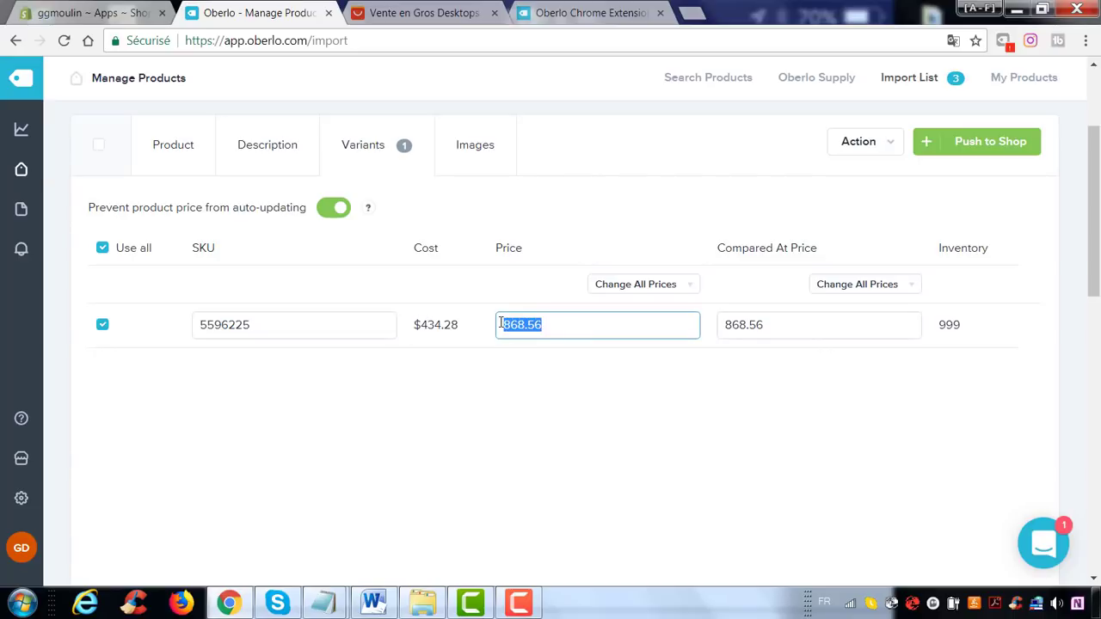
{"action": "left_click", "coordinate": [571, 328]}
{"action": "left_click_drag", "start_coordinate": [777, 325], "coordinate": [718, 324]}
{"action": "left_click", "coordinate": [716, 411]}
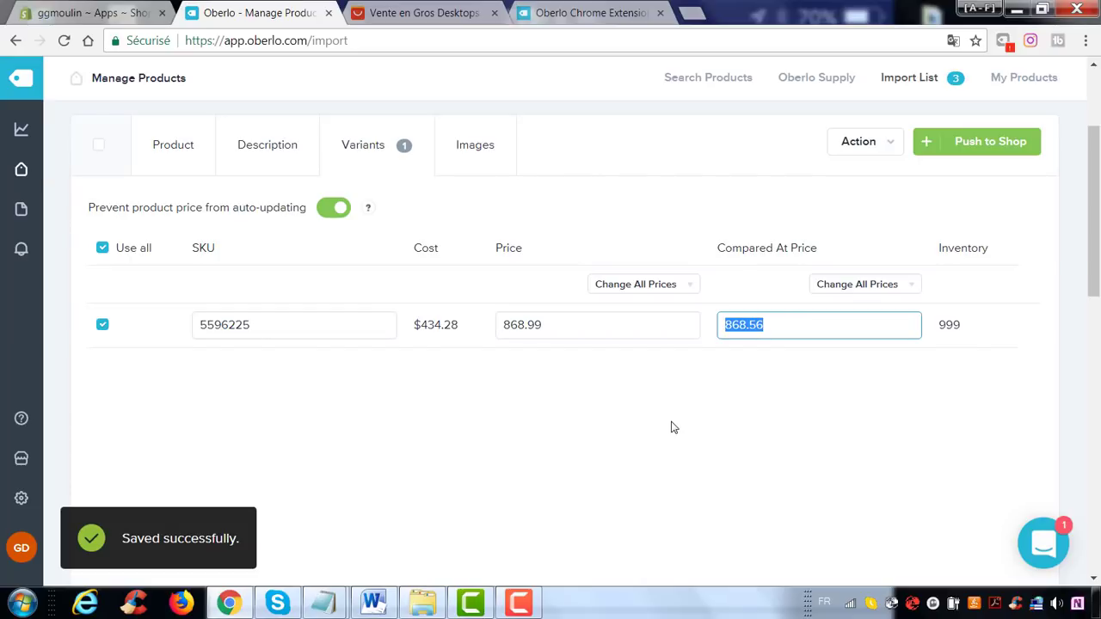
{"action": "type", "text": "1600"}
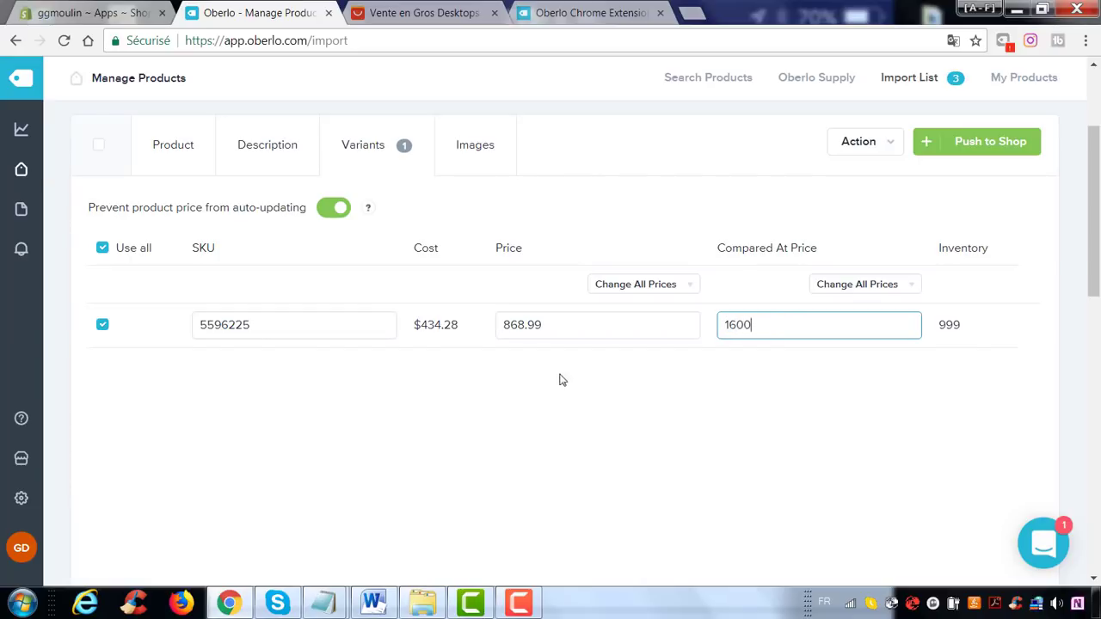
{"action": "left_click", "coordinate": [560, 375]}
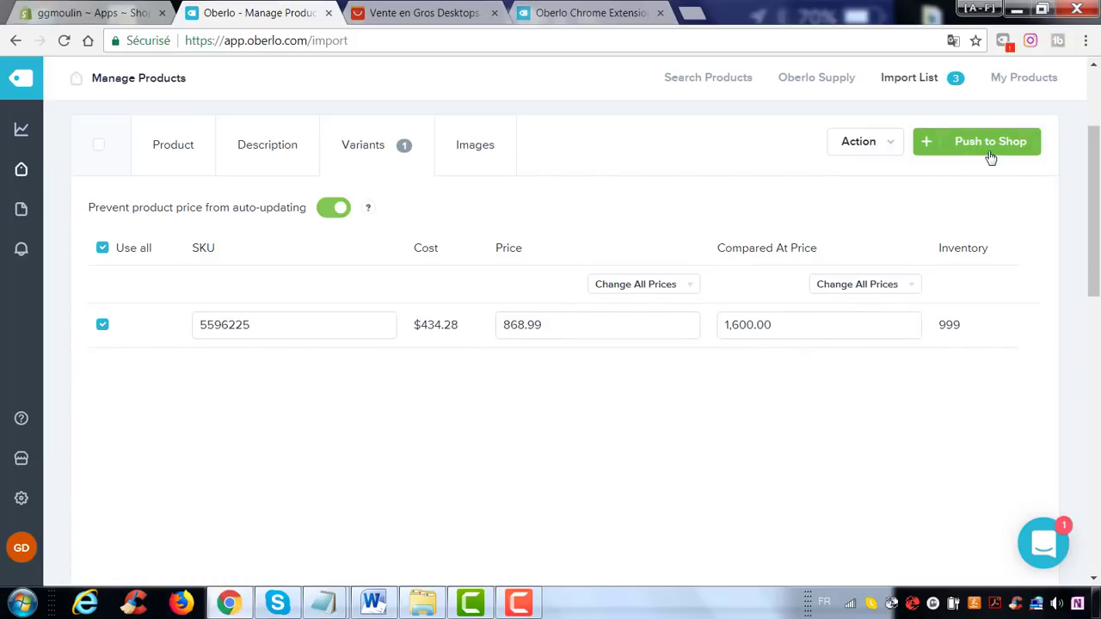
Add the mounting bracket, digital signage and self-service touch PC images to the barebone PC product and push it to the shop.
{"action": "left_click", "coordinate": [480, 148]}
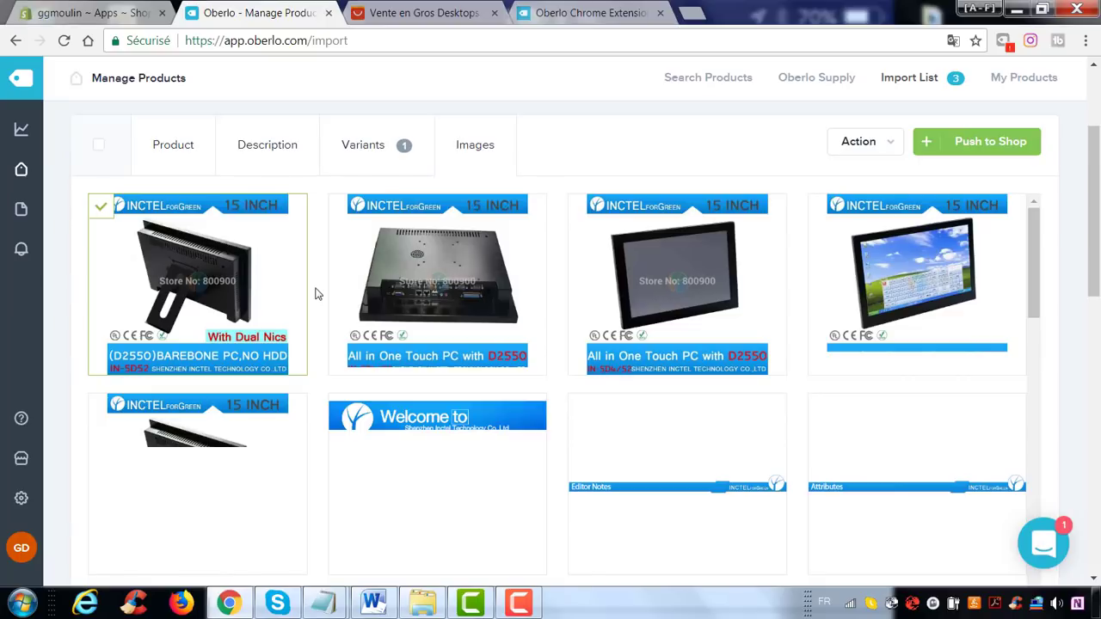
{"action": "scroll", "coordinate": [315, 297], "scroll_direction": "down", "scroll_amount": 2}
{"action": "scroll", "coordinate": [313, 320], "scroll_direction": "down", "scroll_amount": 2}
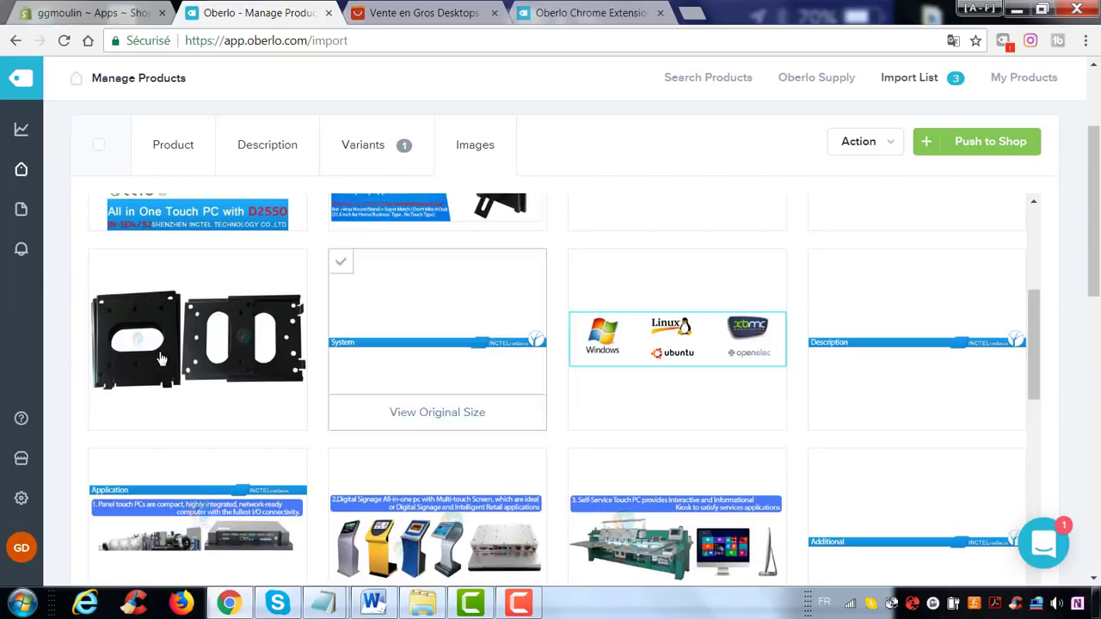
{"action": "left_click", "coordinate": [251, 344]}
{"action": "scroll", "coordinate": [419, 369], "scroll_direction": "down", "scroll_amount": 2}
{"action": "left_click", "coordinate": [478, 409]}
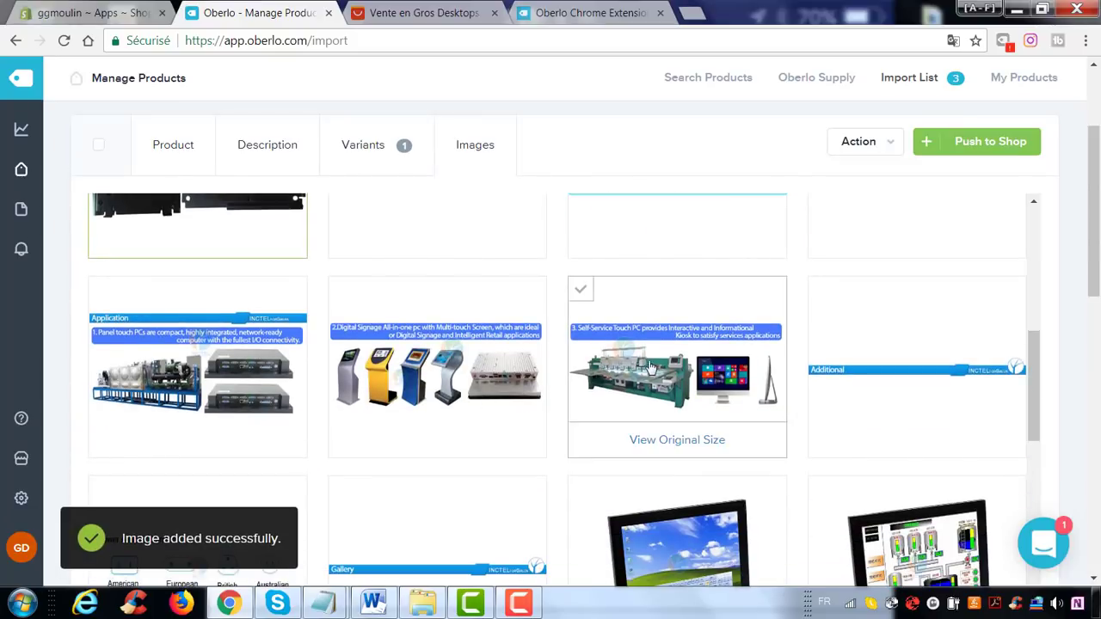
{"action": "left_click", "coordinate": [652, 368]}
{"action": "scroll", "coordinate": [959, 268], "scroll_direction": "up", "scroll_amount": 6}
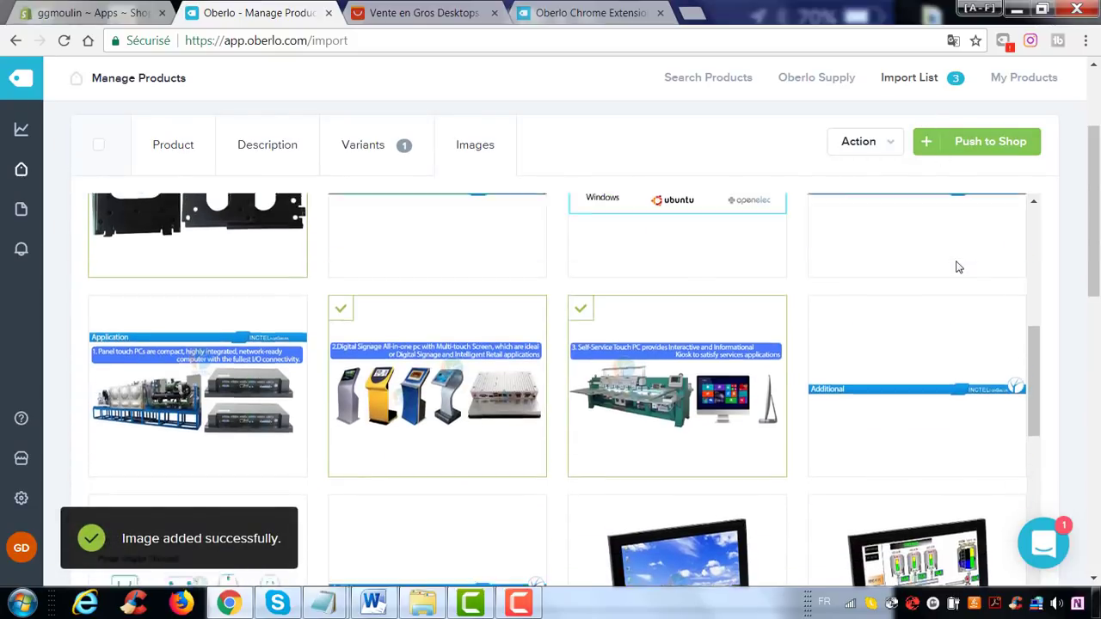
{"action": "left_click", "coordinate": [998, 151]}
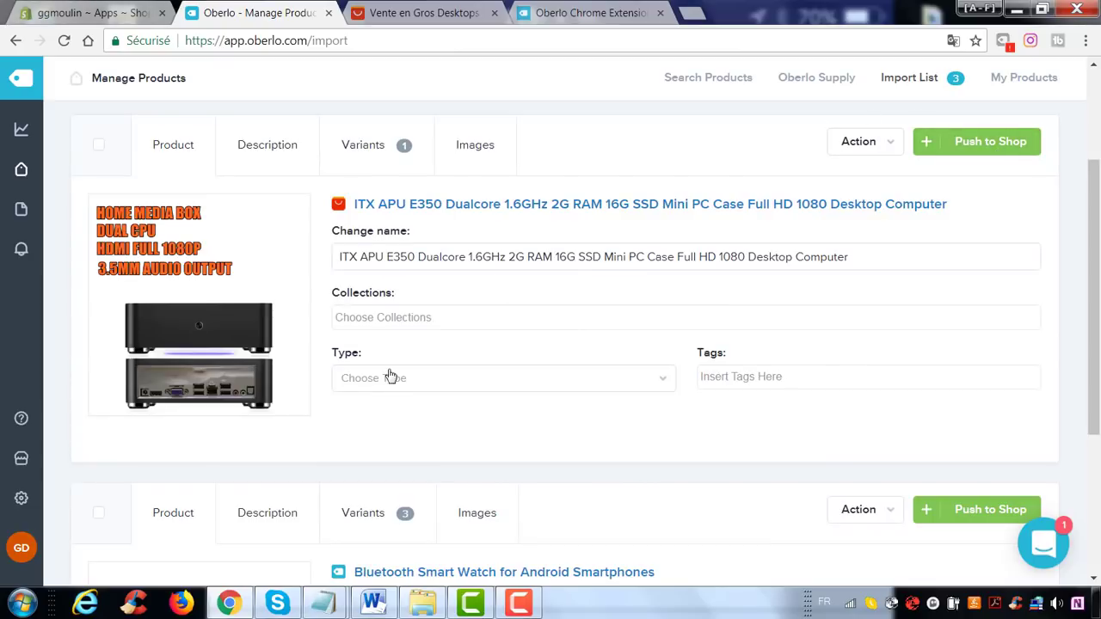
Assign the ITX APU E350 mini PC to the montre collection and rename it "titre".
{"action": "left_click", "coordinate": [433, 323]}
{"action": "left_click", "coordinate": [433, 385]}
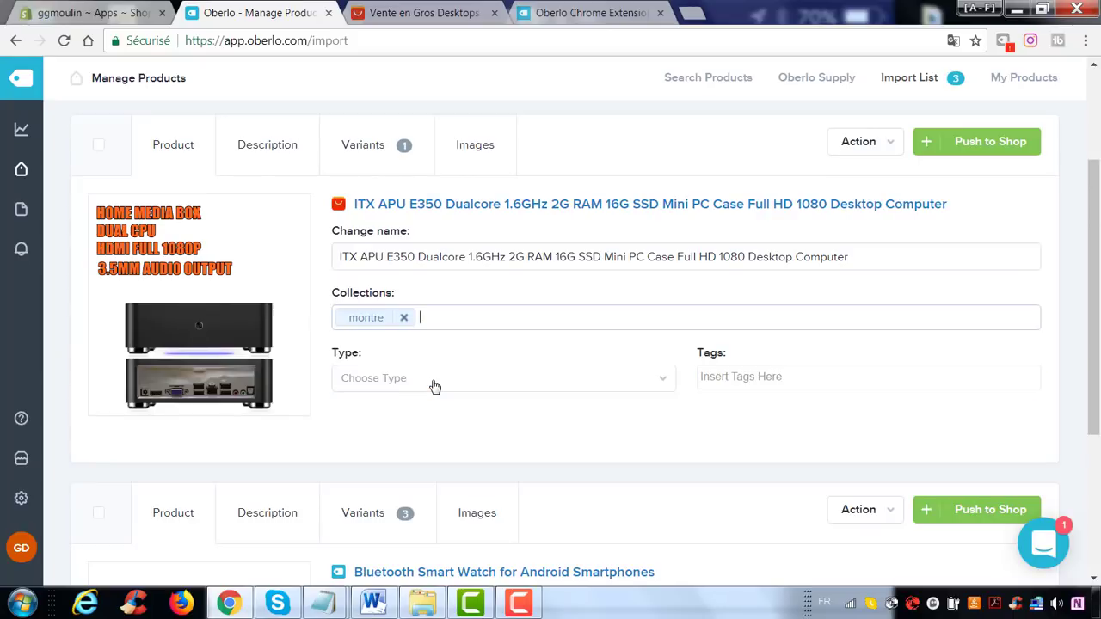
{"action": "left_click_drag", "start_coordinate": [915, 256], "coordinate": [264, 267]}
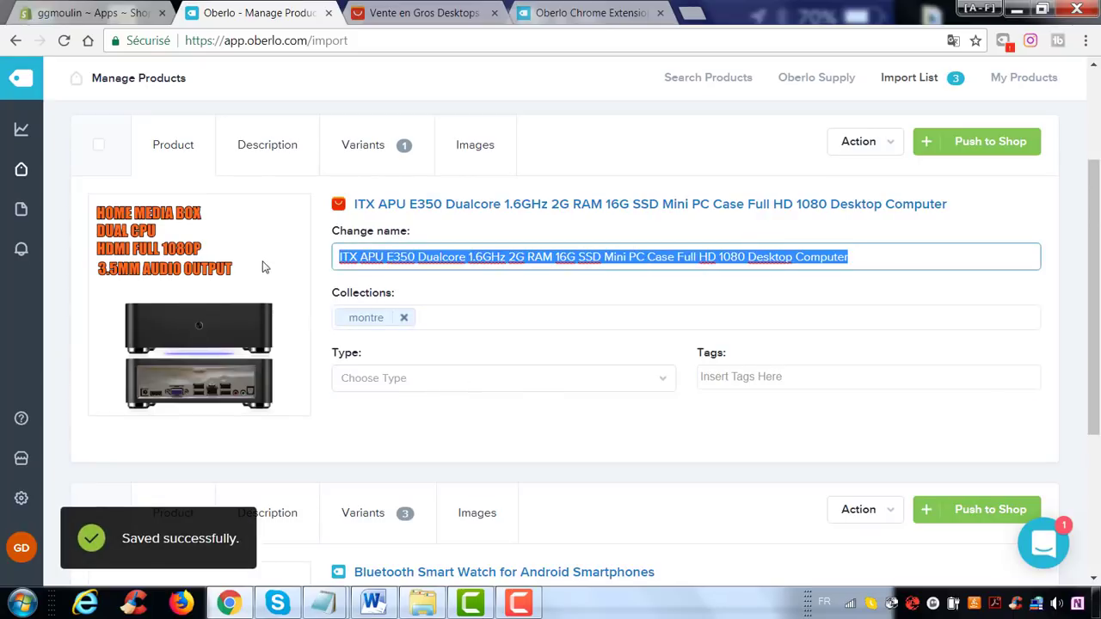
{"action": "type", "text": "titre"}
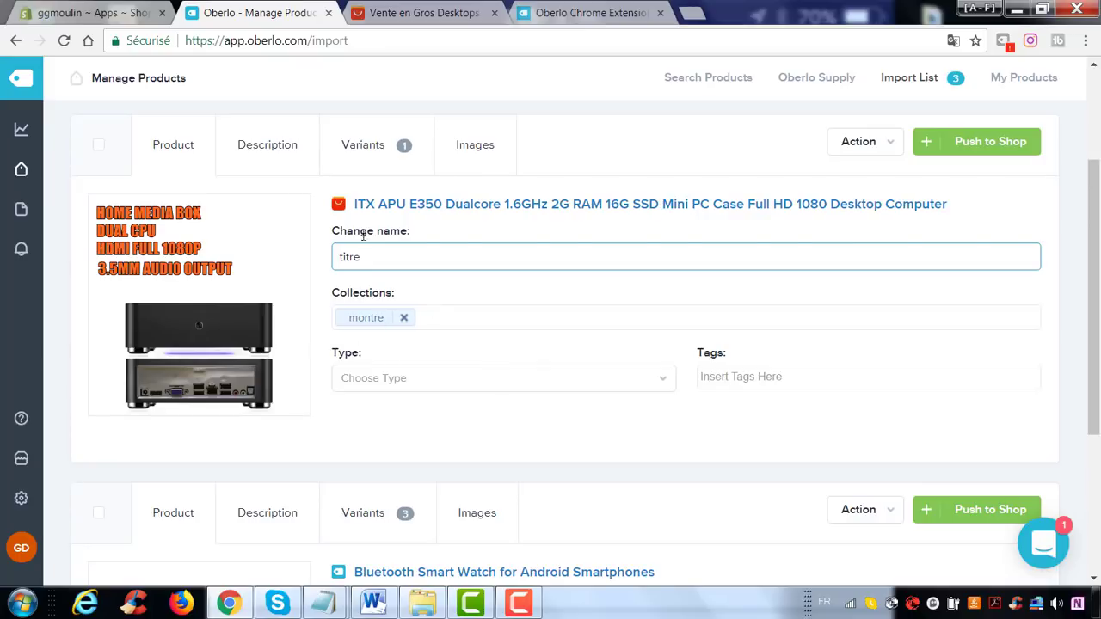
Replace the whole description of the ITX APU E350 mini PC with a short placeholder text.
{"action": "left_click", "coordinate": [278, 141]}
{"action": "left_click_drag", "start_coordinate": [295, 468], "coordinate": [145, 271]}
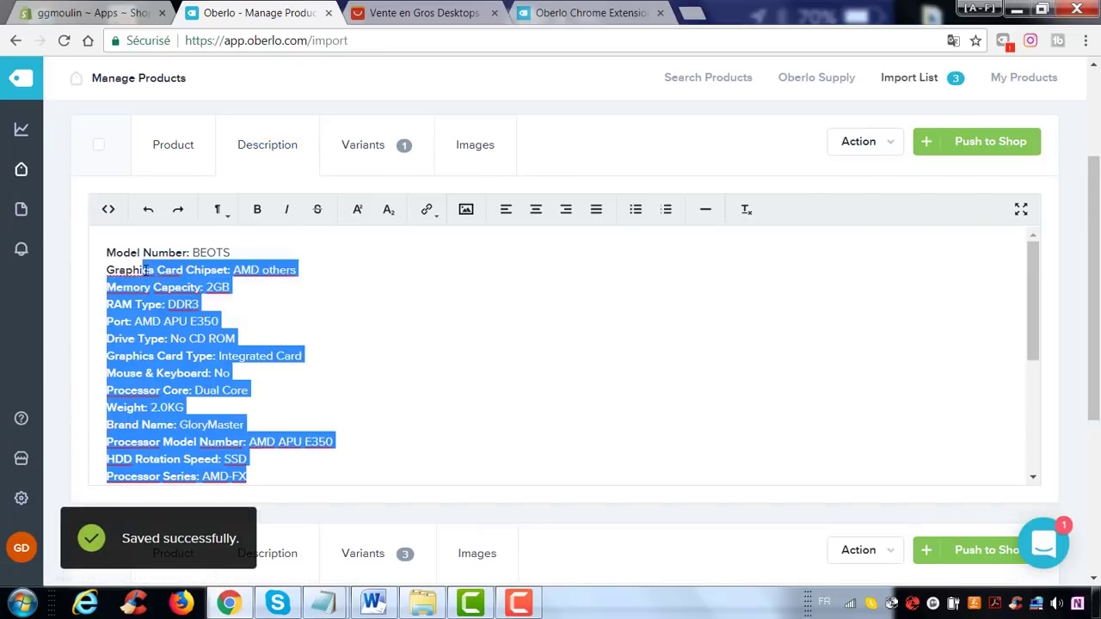
{"action": "key", "text": "Delete"}
{"action": "left_click_drag", "start_coordinate": [318, 435], "coordinate": [184, 321]}
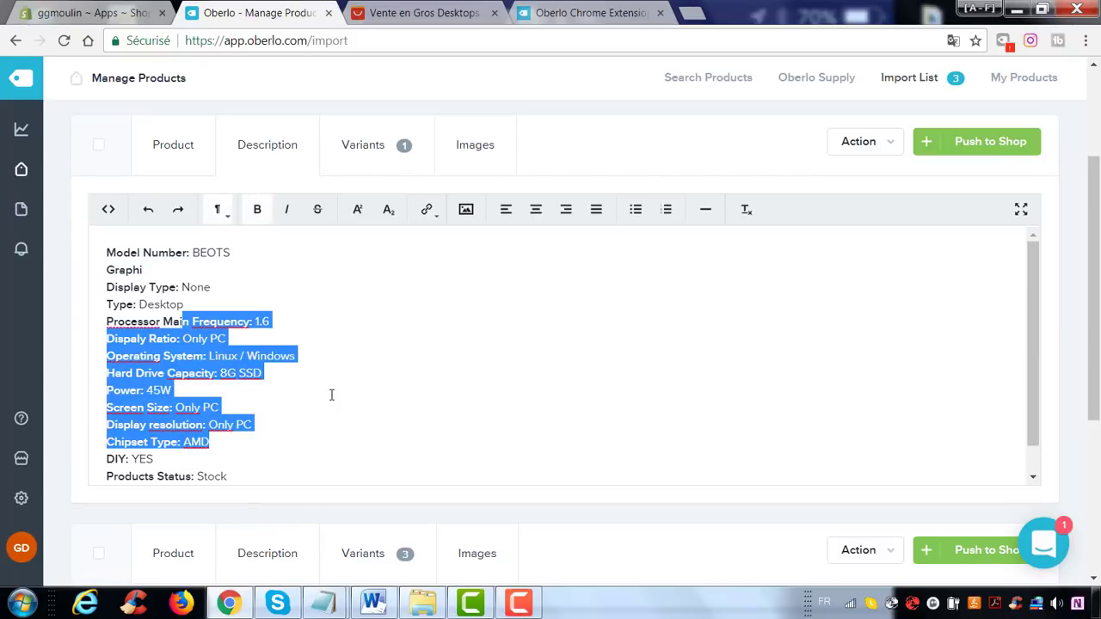
{"action": "key", "text": "Delete"}
{"action": "key", "text": "ctrl+a"}
{"action": "type", "text": "M"}
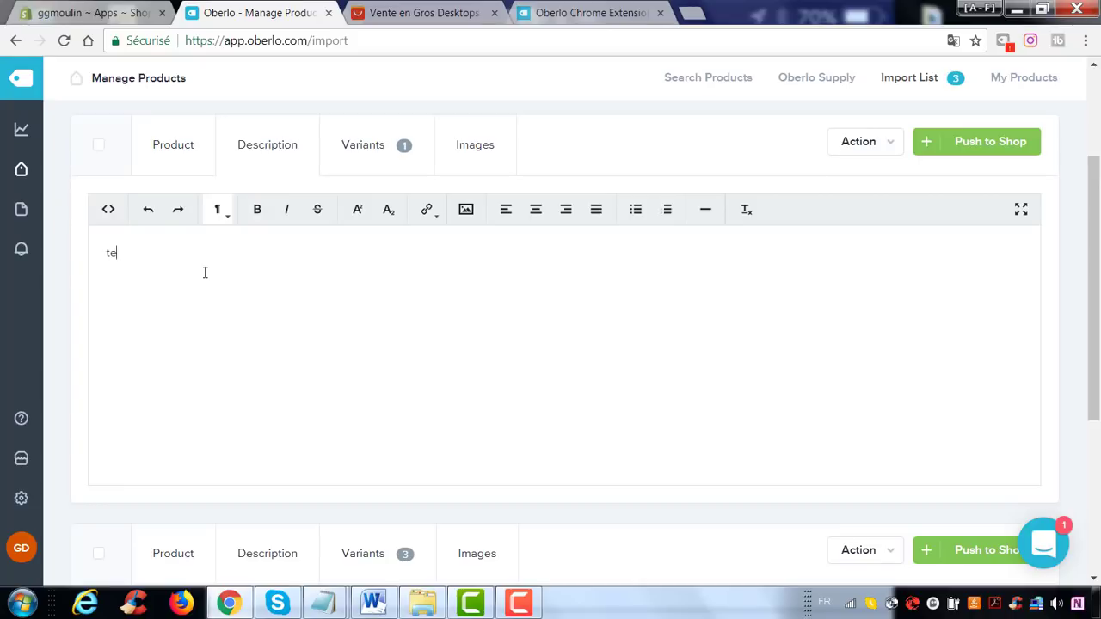
Prevent price auto-updating for the mini PC's variant, check its cost and price, and edit its compared-at price.
{"action": "left_click", "coordinate": [405, 144]}
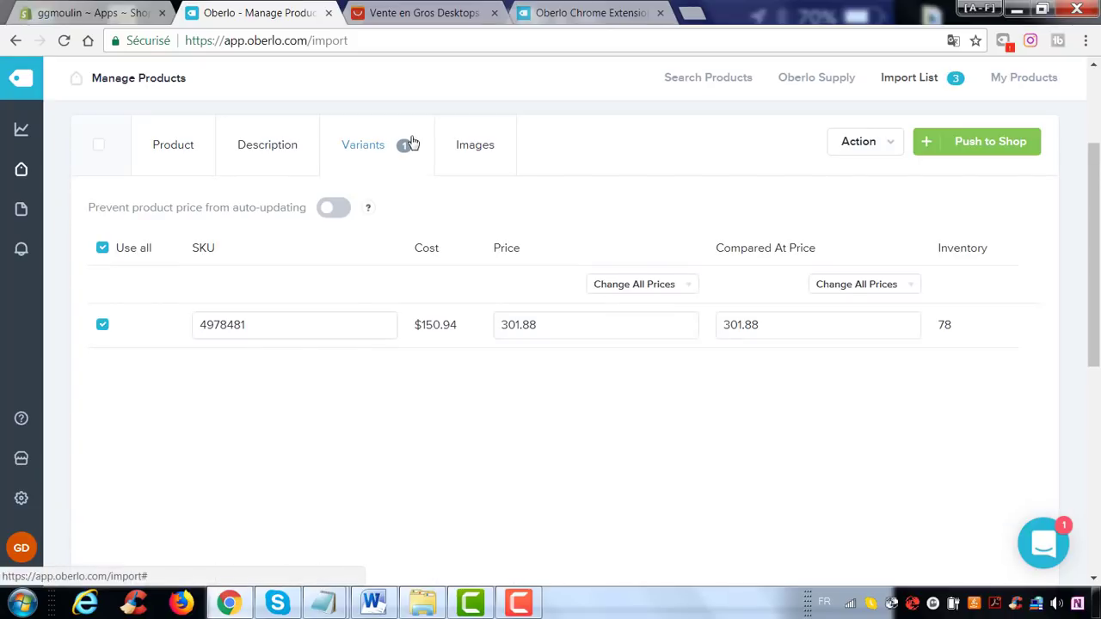
{"action": "left_click", "coordinate": [336, 213]}
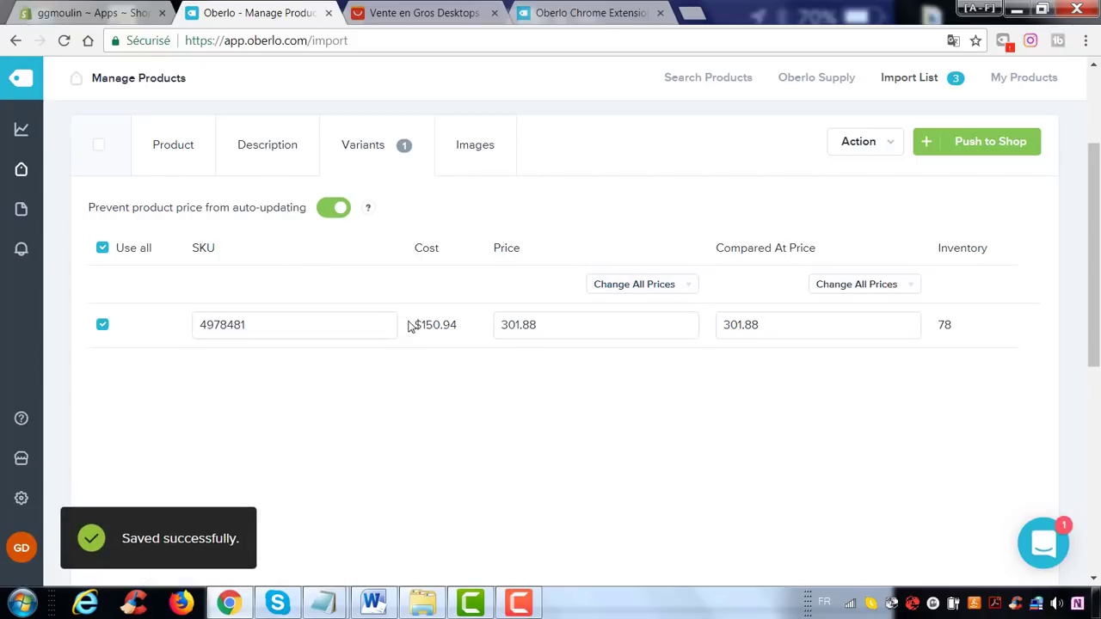
{"action": "left_click_drag", "start_coordinate": [413, 325], "coordinate": [467, 328]}
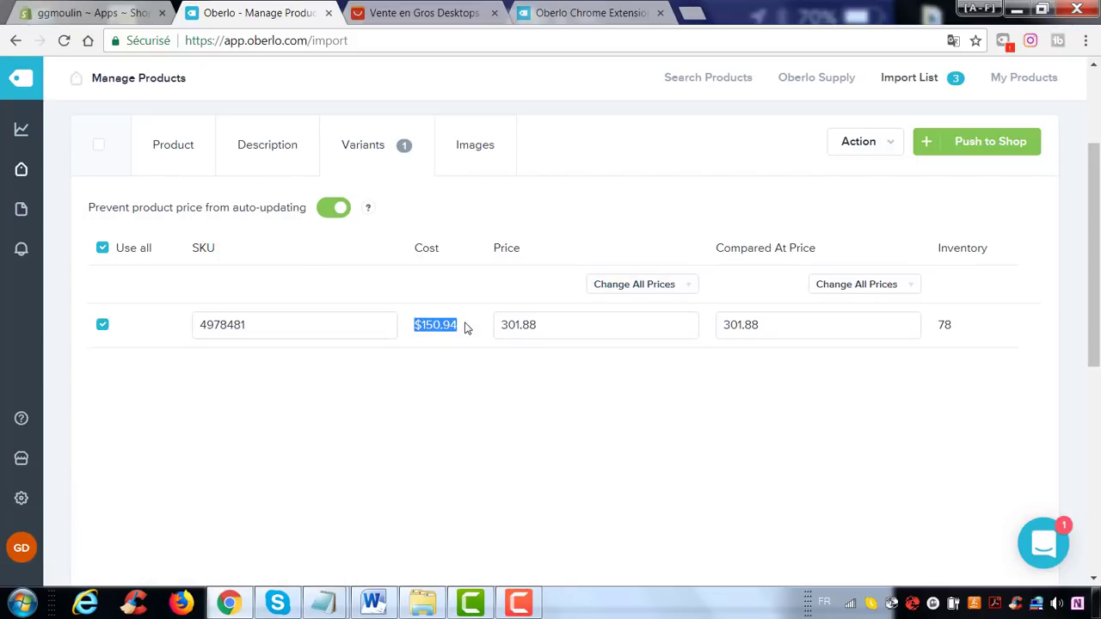
{"action": "left_click_drag", "start_coordinate": [538, 325], "coordinate": [496, 320]}
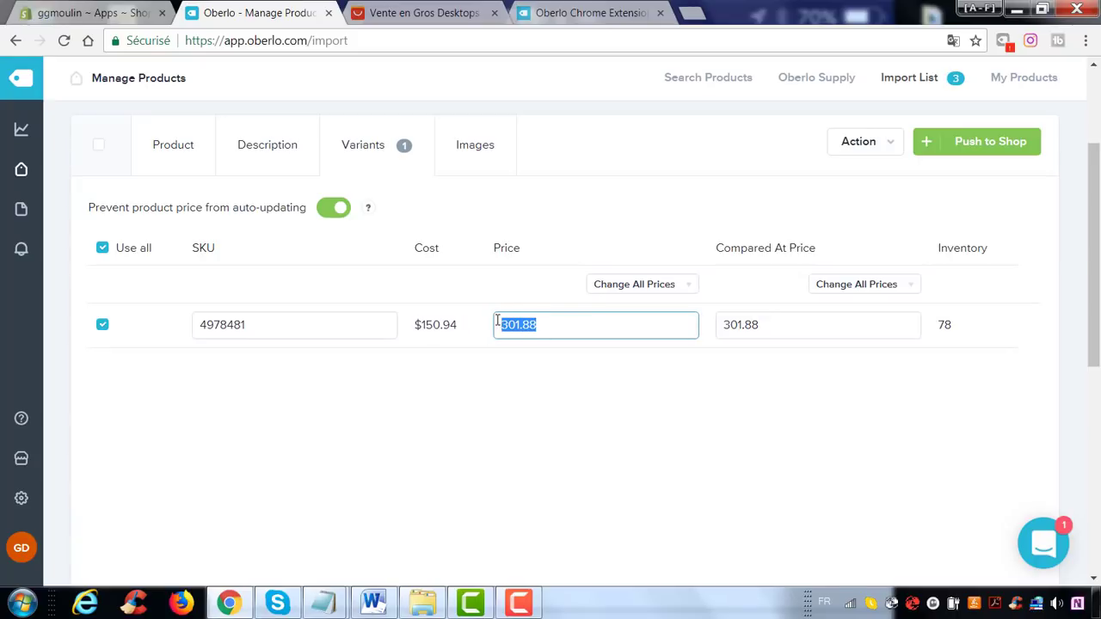
{"action": "left_click_drag", "start_coordinate": [761, 326], "coordinate": [686, 334]}
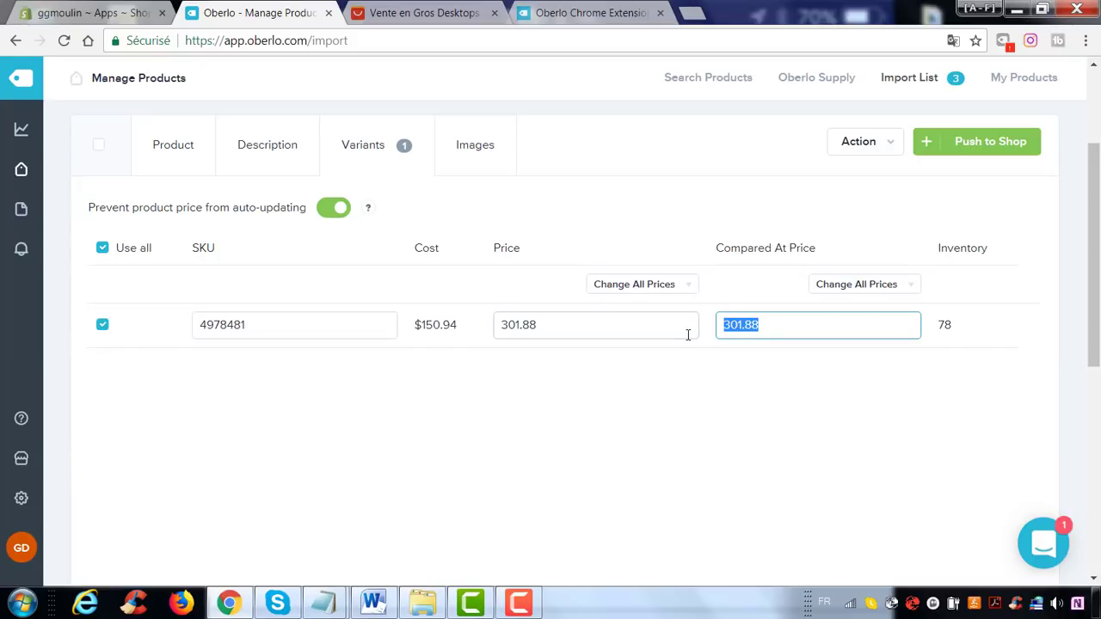
{"action": "type", "text": "0"}
Add a product image to the mini PC and push it to the shop.
{"action": "left_click", "coordinate": [454, 166]}
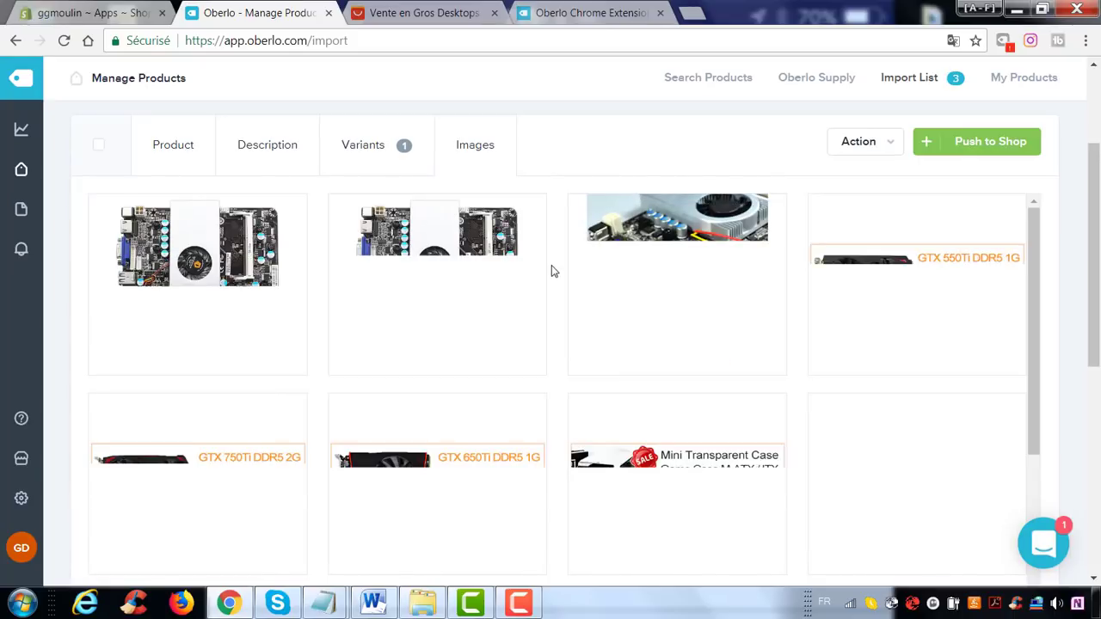
{"action": "left_click", "coordinate": [985, 147]}
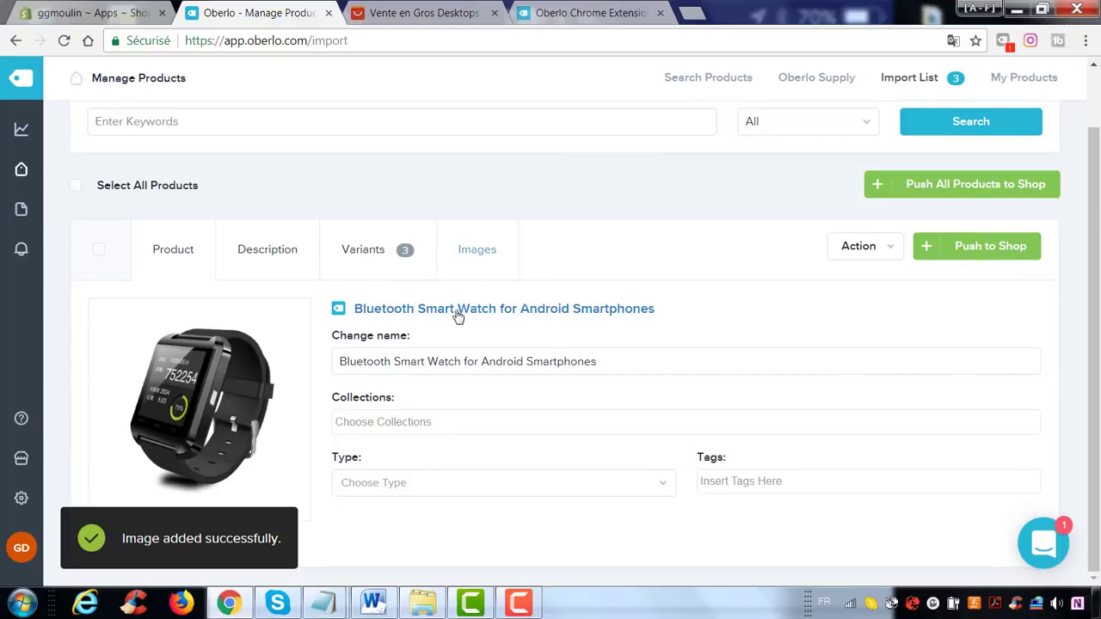
Assign the Bluetooth smart watch to the montre collection and look over its name and description.
{"action": "left_click", "coordinate": [426, 498]}
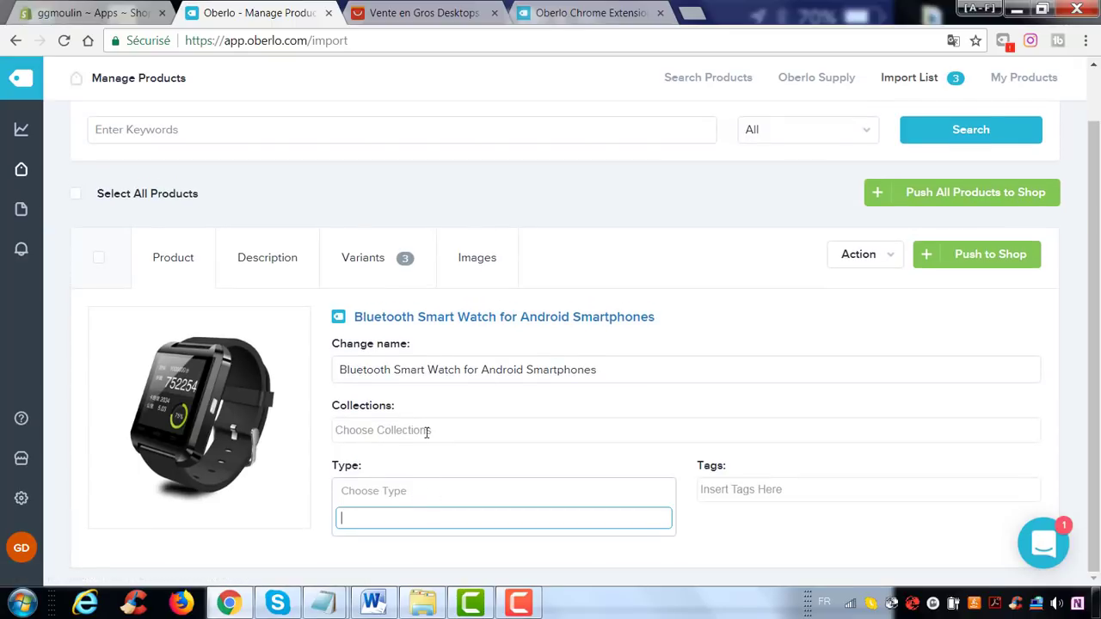
{"action": "left_click", "coordinate": [425, 433]}
{"action": "left_click", "coordinate": [416, 503]}
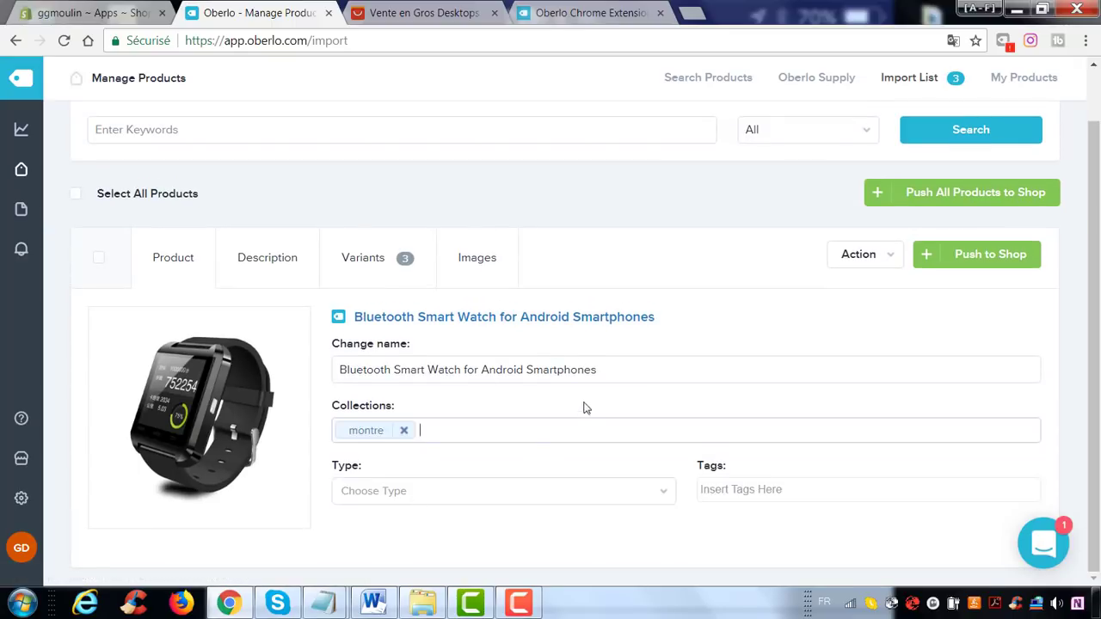
{"action": "left_click_drag", "start_coordinate": [602, 370], "coordinate": [313, 382]}
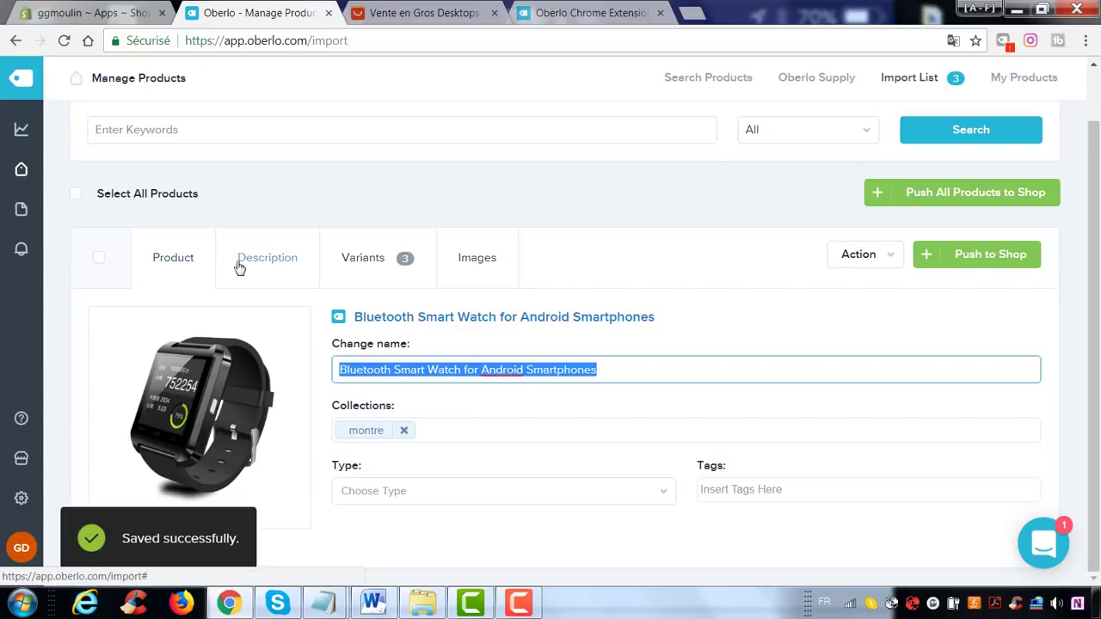
{"action": "left_click", "coordinate": [267, 258]}
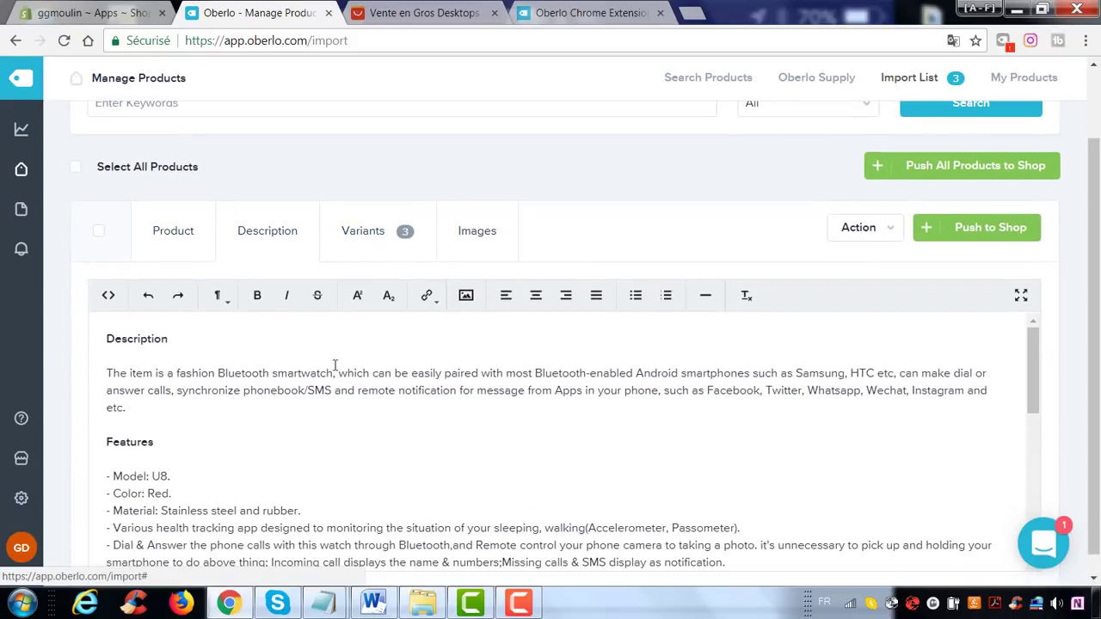
Prevent price auto-updating for the smart watch's variants and check the inventory of each colour.
{"action": "left_click", "coordinate": [372, 232]}
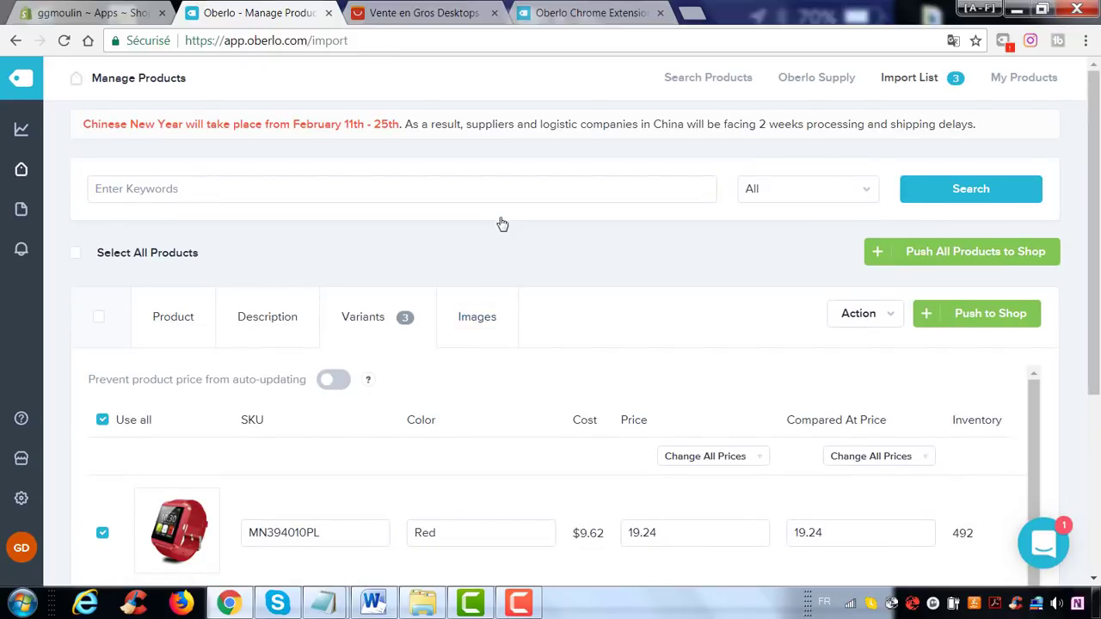
{"action": "scroll", "coordinate": [500, 217], "scroll_direction": "down", "scroll_amount": 3}
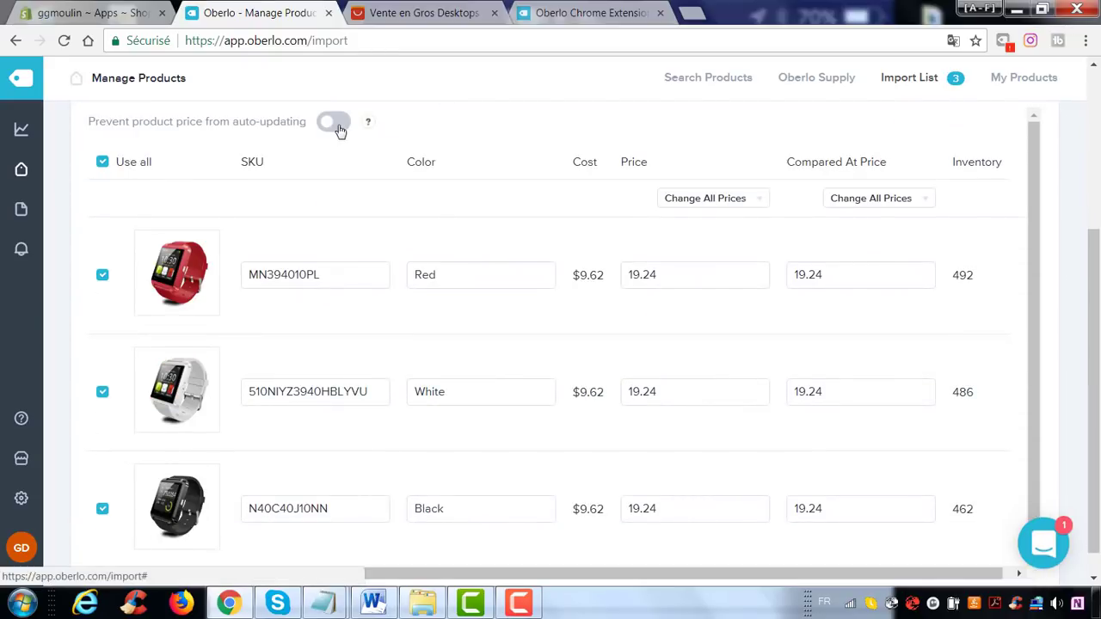
{"action": "left_click", "coordinate": [337, 125]}
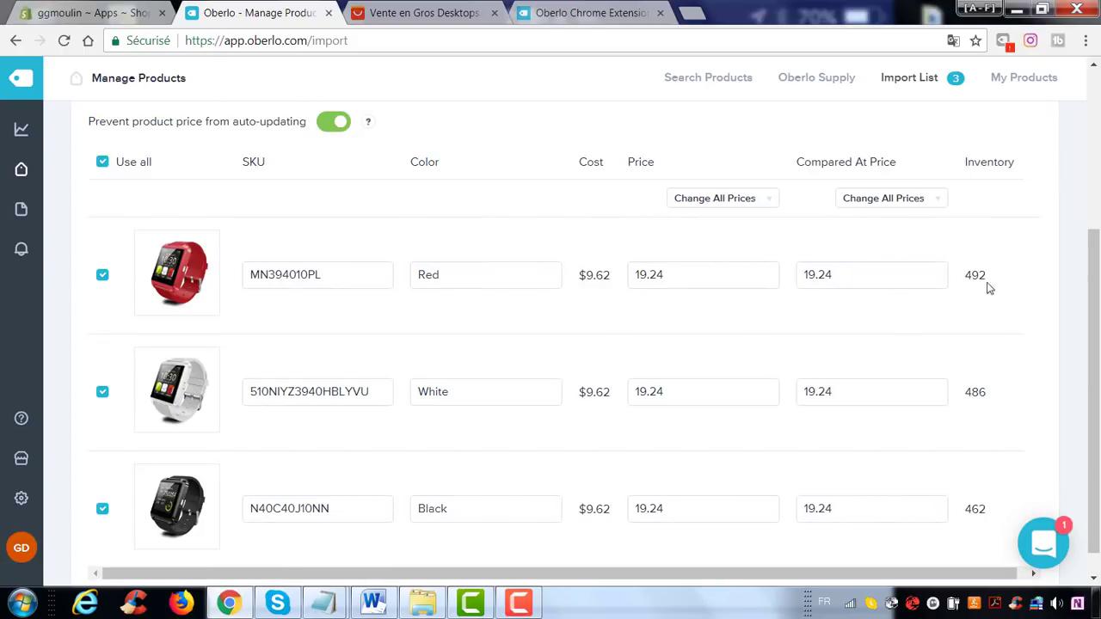
{"action": "left_click_drag", "start_coordinate": [961, 282], "coordinate": [994, 279]}
{"action": "left_click_drag", "start_coordinate": [970, 393], "coordinate": [982, 392]}
{"action": "left_click_drag", "start_coordinate": [964, 507], "coordinate": [991, 509]}
Rename the smart watch's variant colours from English to French as Rouge, Blanc and Noir.
{"action": "double_click", "coordinate": [476, 274]}
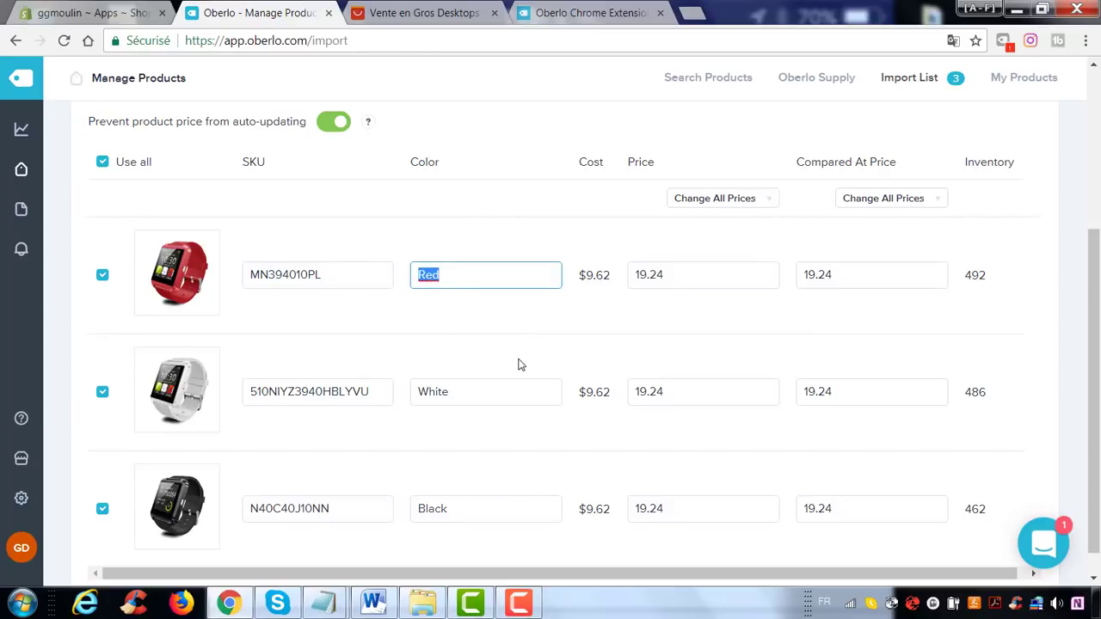
{"action": "type", "text": "R"}
{"action": "double_click", "coordinate": [499, 388]}
{"action": "type", "text": "b"}
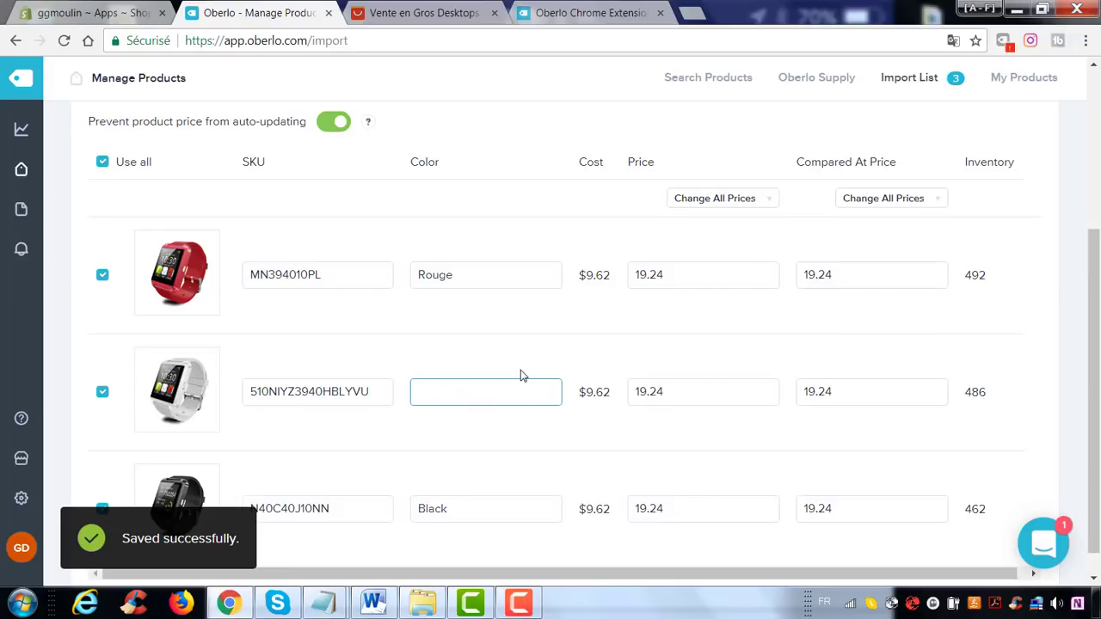
{"action": "type", "text": "Blanc"}
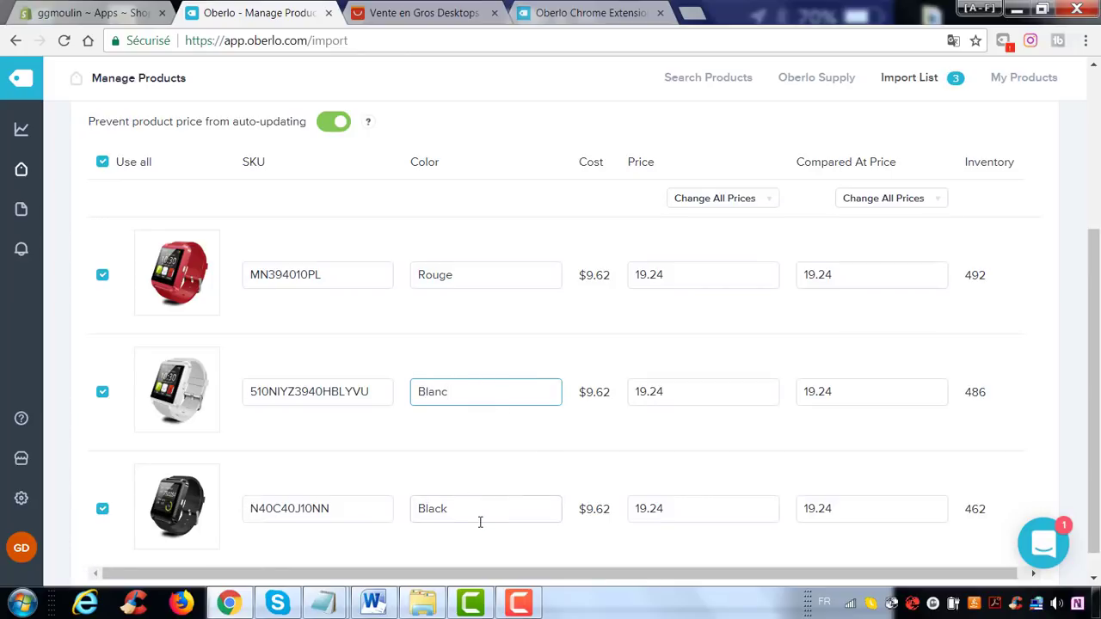
{"action": "double_click", "coordinate": [425, 508]}
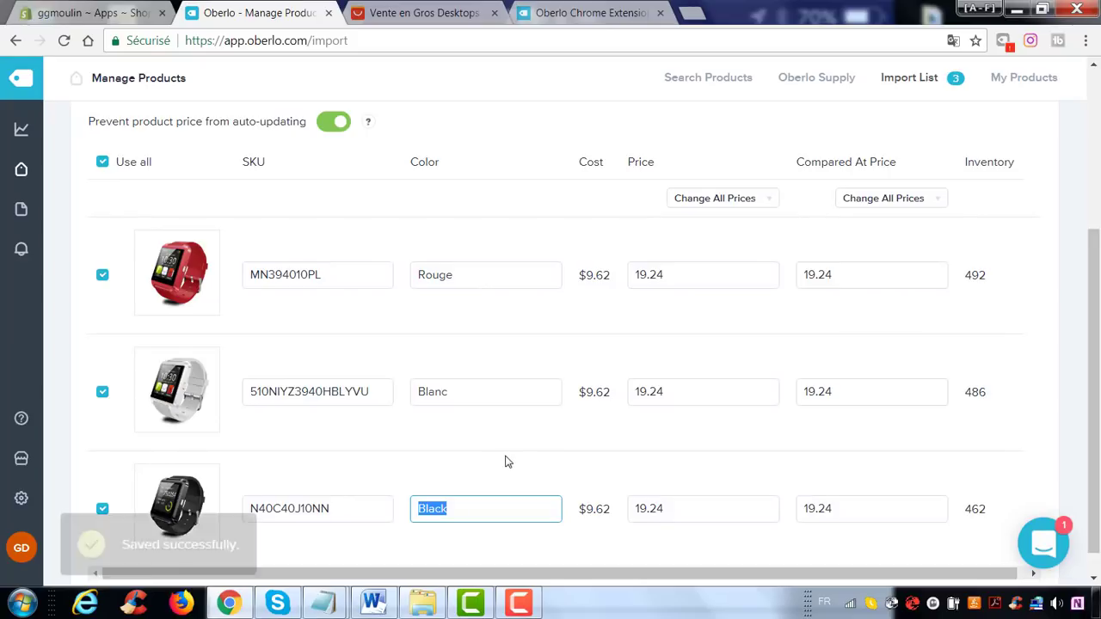
{"action": "type", "text": "N"}
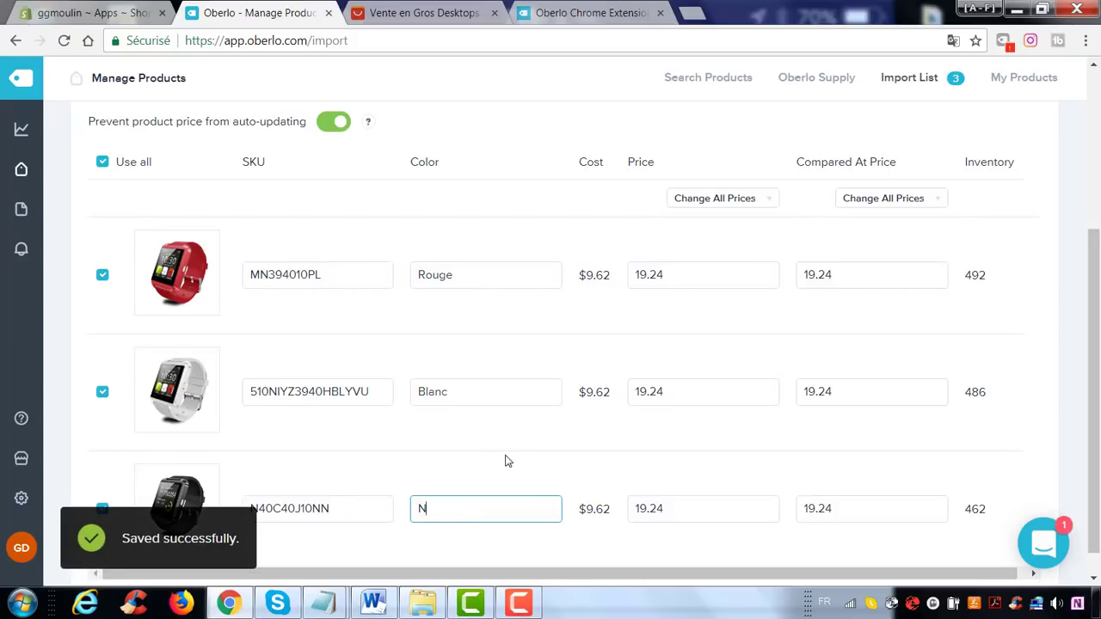
{"action": "type", "text": "oir"}
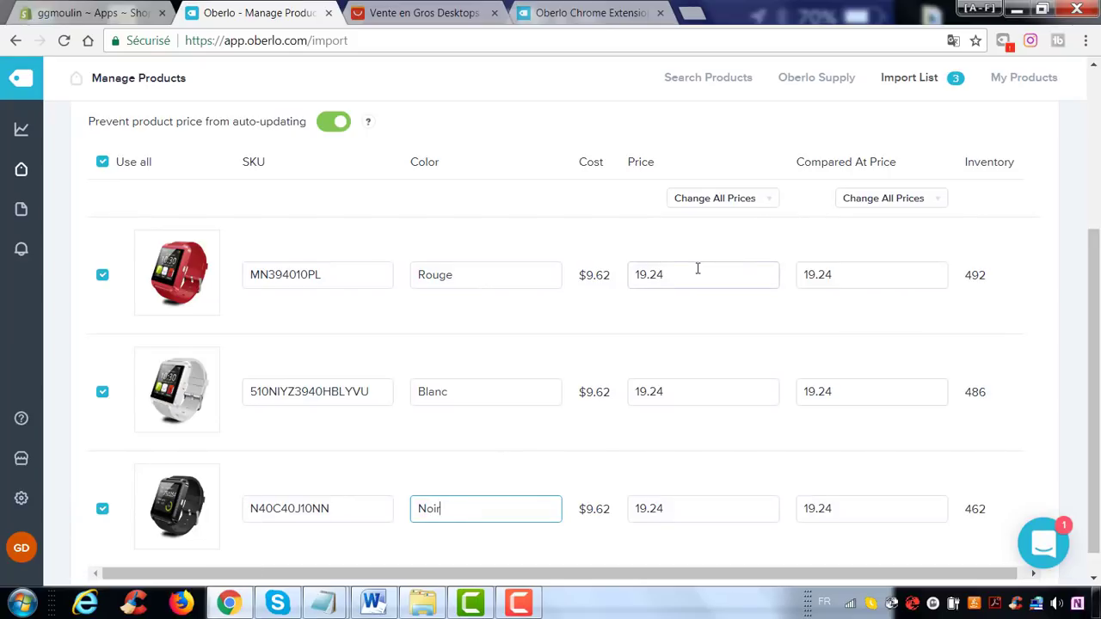
Check the cost, price and compared-at price of the smart watch's Rouge variant.
{"action": "left_click_drag", "start_coordinate": [580, 275], "coordinate": [609, 274]}
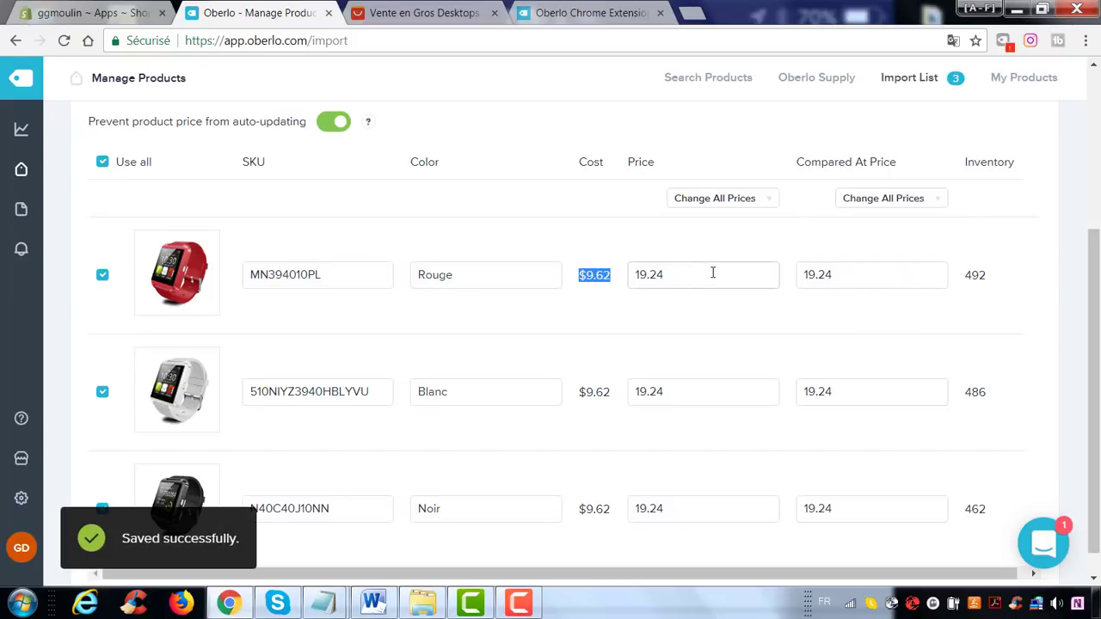
{"action": "left_click_drag", "start_coordinate": [708, 272], "coordinate": [616, 280]}
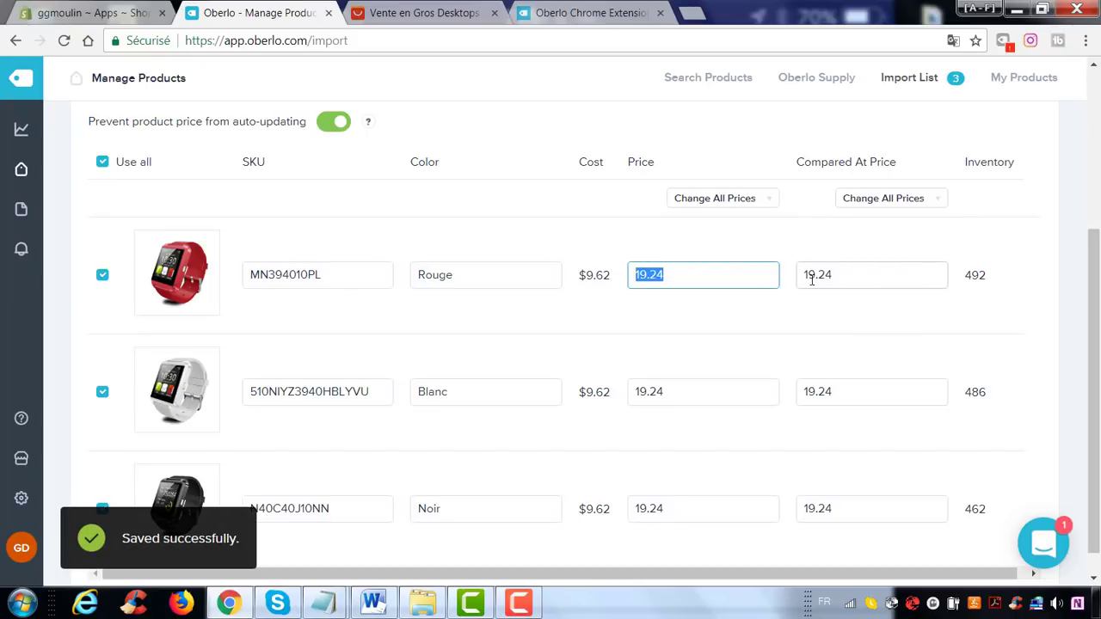
{"action": "key", "text": "Tab"}
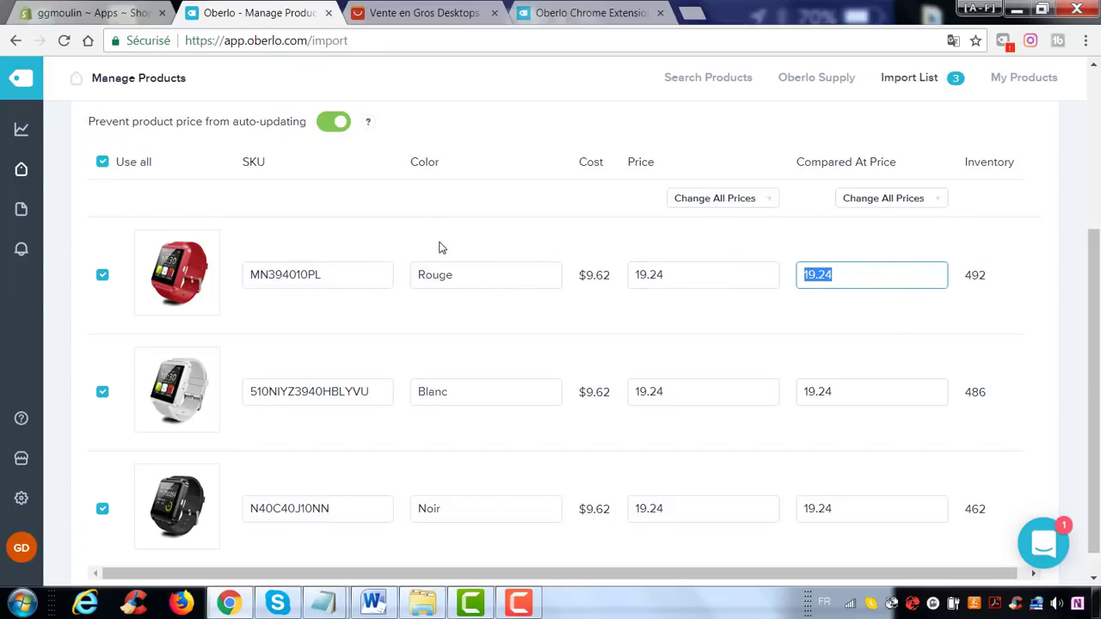
Look over the smart watch's images and push the product to the shop.
{"action": "scroll", "coordinate": [441, 244], "scroll_direction": "up", "scroll_amount": 3}
{"action": "left_click", "coordinate": [479, 318]}
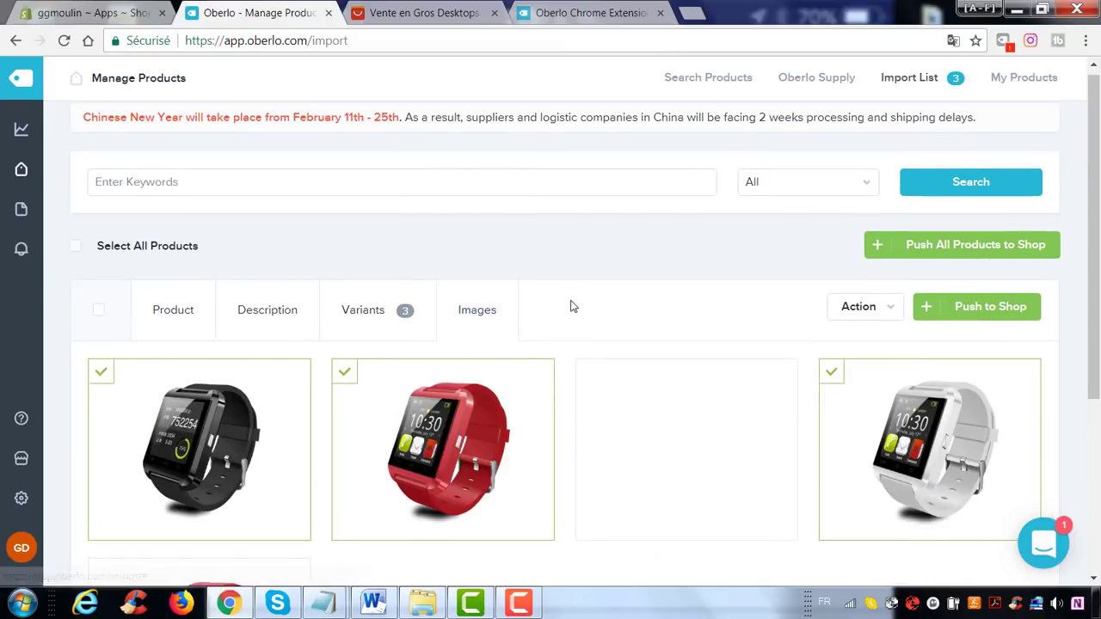
{"action": "scroll", "coordinate": [366, 393], "scroll_direction": "down", "scroll_amount": 2}
{"action": "scroll", "coordinate": [315, 457], "scroll_direction": "down", "scroll_amount": 2}
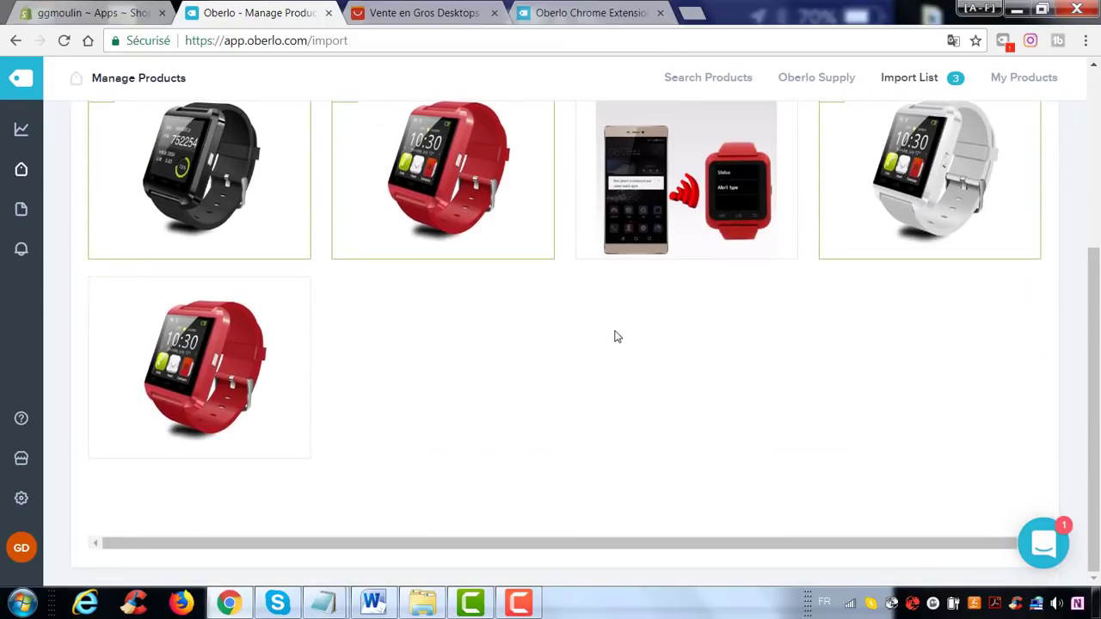
{"action": "scroll", "coordinate": [671, 450], "scroll_direction": "up", "scroll_amount": 5}
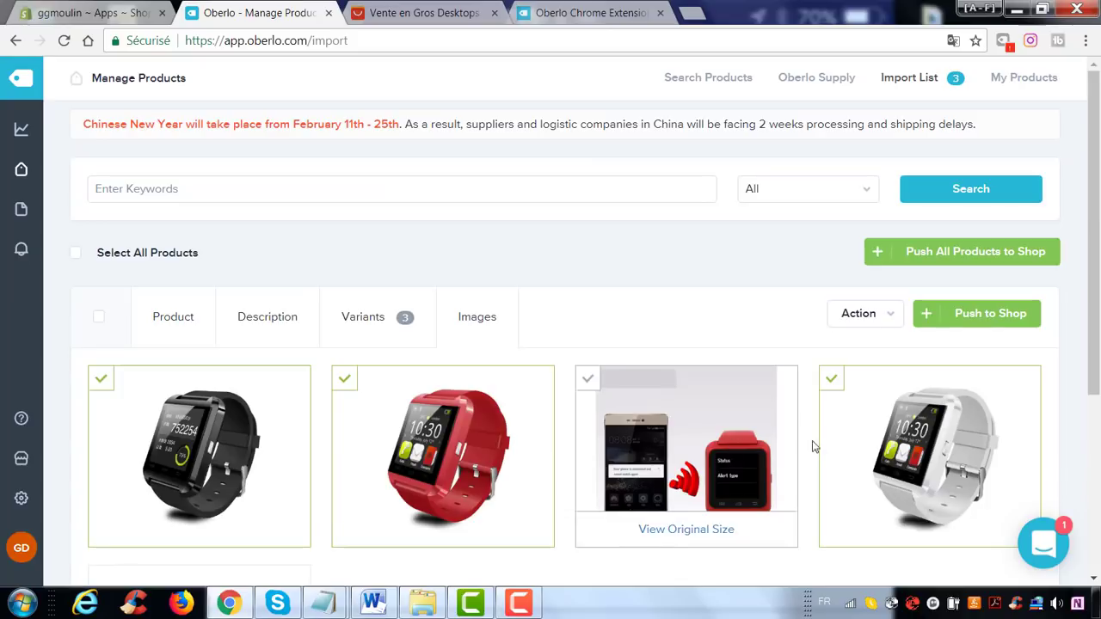
{"action": "left_click", "coordinate": [986, 318]}
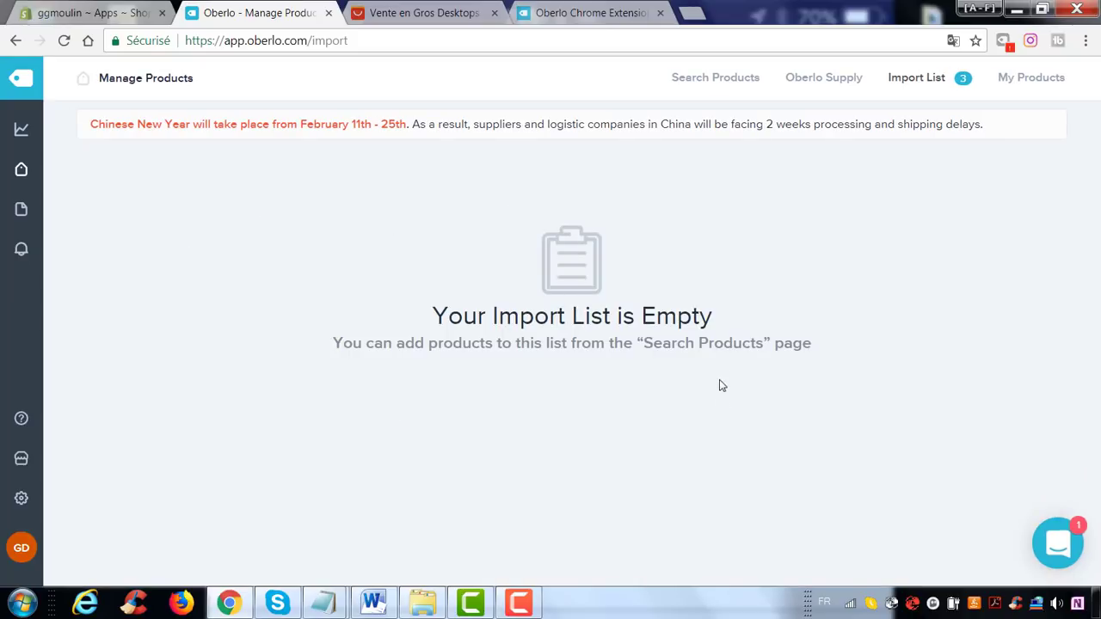
Browse the Home & Garden category in the product search and dismiss the feedback survey.
{"action": "left_click", "coordinate": [717, 79]}
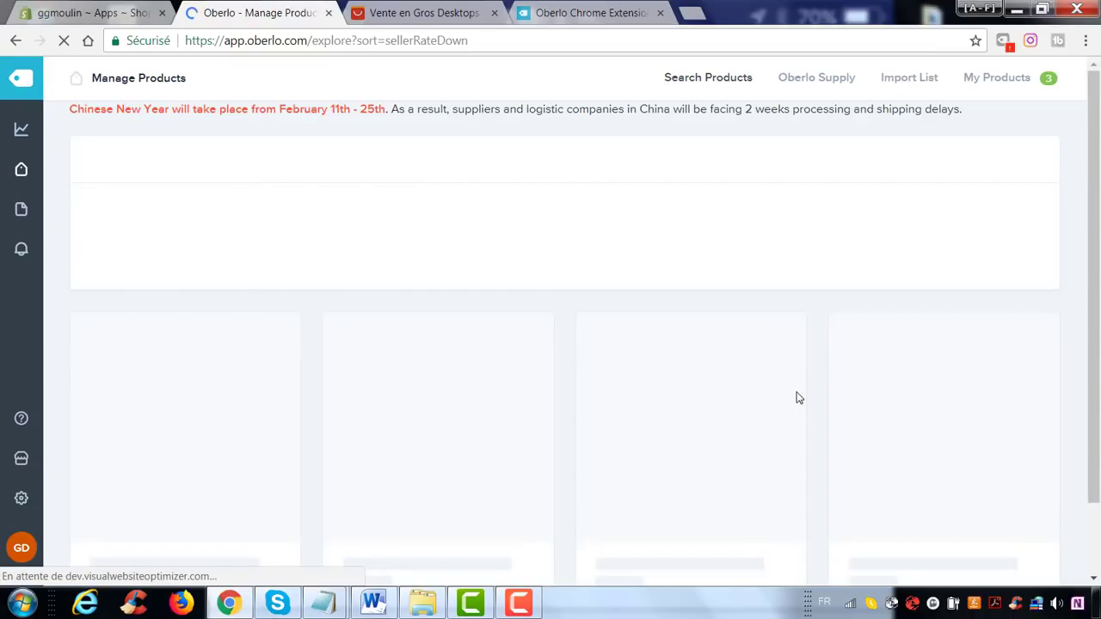
{"action": "scroll", "coordinate": [600, 310], "scroll_direction": "down", "scroll_amount": 2}
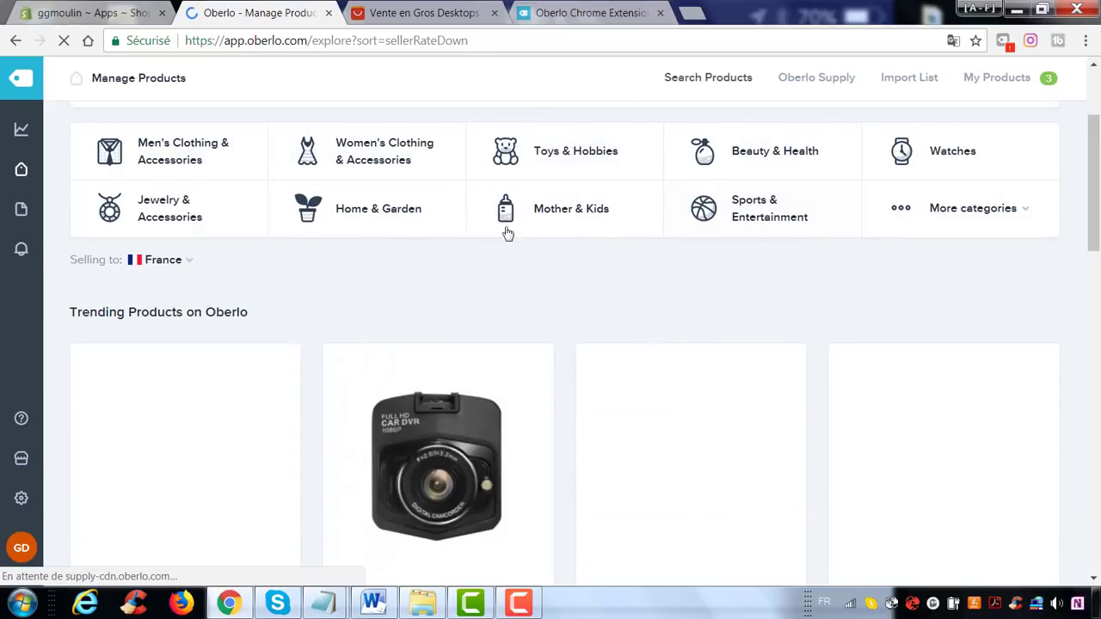
{"action": "left_click", "coordinate": [406, 215]}
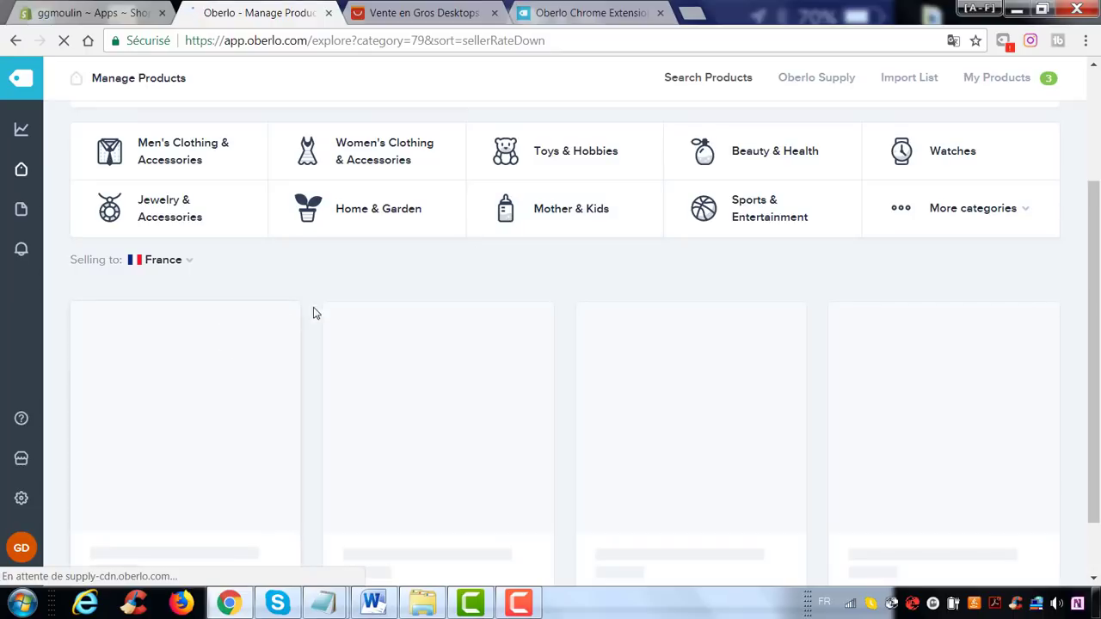
{"action": "scroll", "coordinate": [456, 272], "scroll_direction": "down", "scroll_amount": 1}
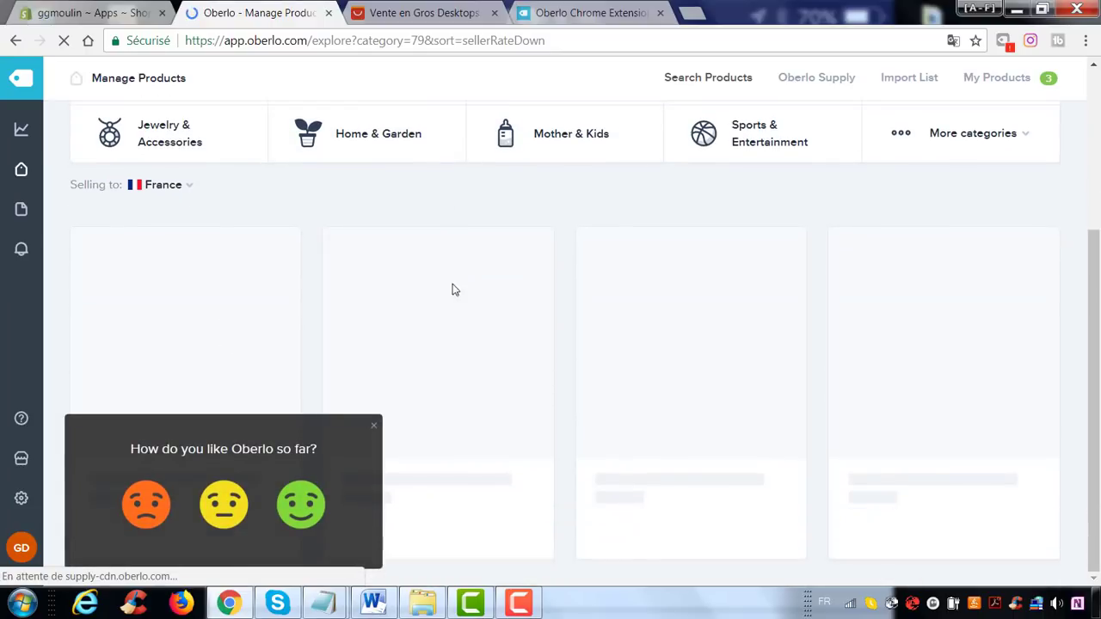
{"action": "left_click", "coordinate": [372, 427]}
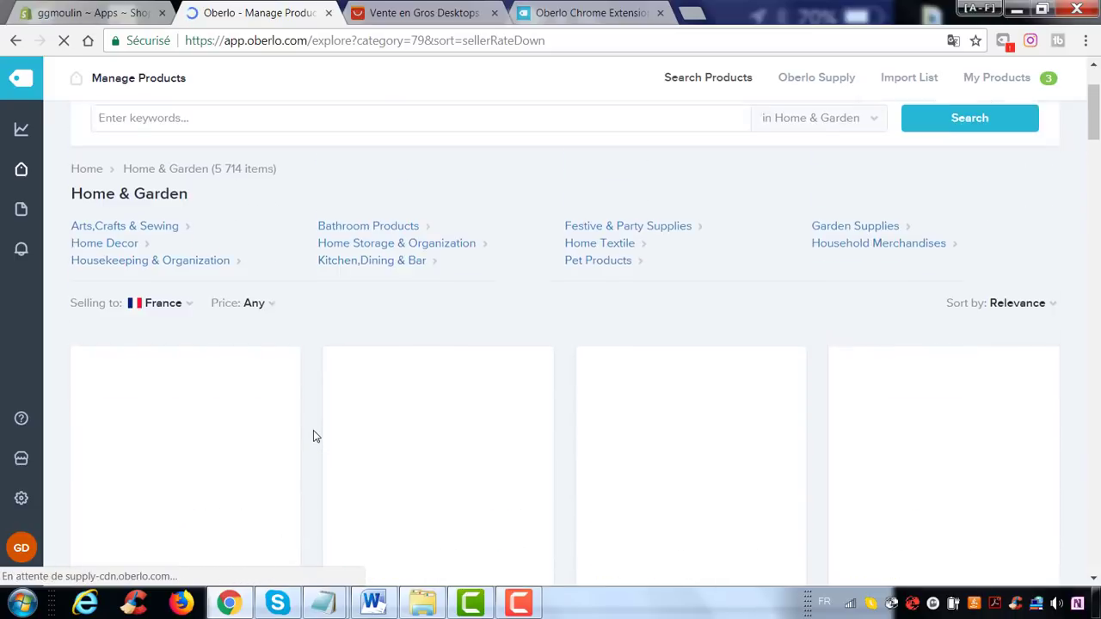
Look through the Home & Garden search results and go to page 5 of the listing.
{"action": "scroll", "coordinate": [313, 436], "scroll_direction": "down", "scroll_amount": 8}
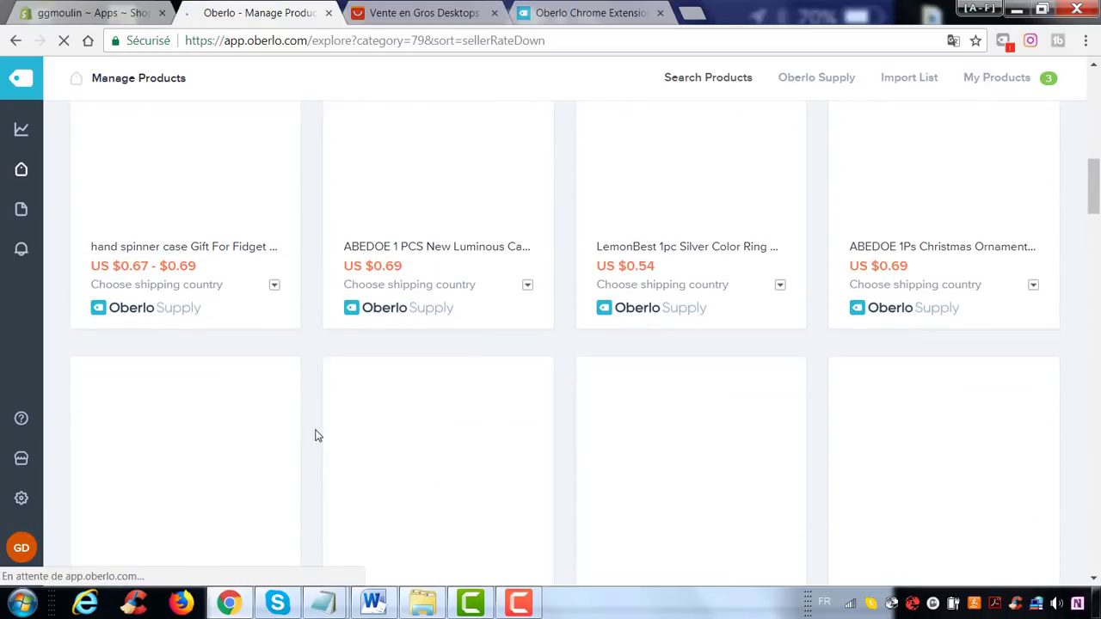
{"action": "scroll", "coordinate": [315, 436], "scroll_direction": "down", "scroll_amount": 8}
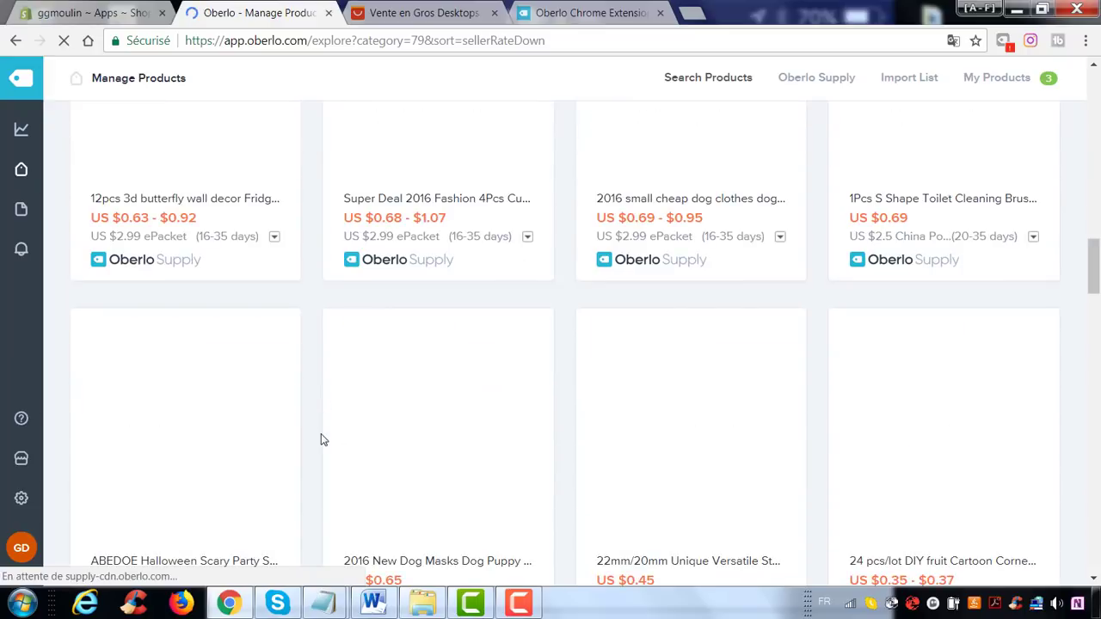
{"action": "scroll", "coordinate": [321, 440], "scroll_direction": "down", "scroll_amount": 10}
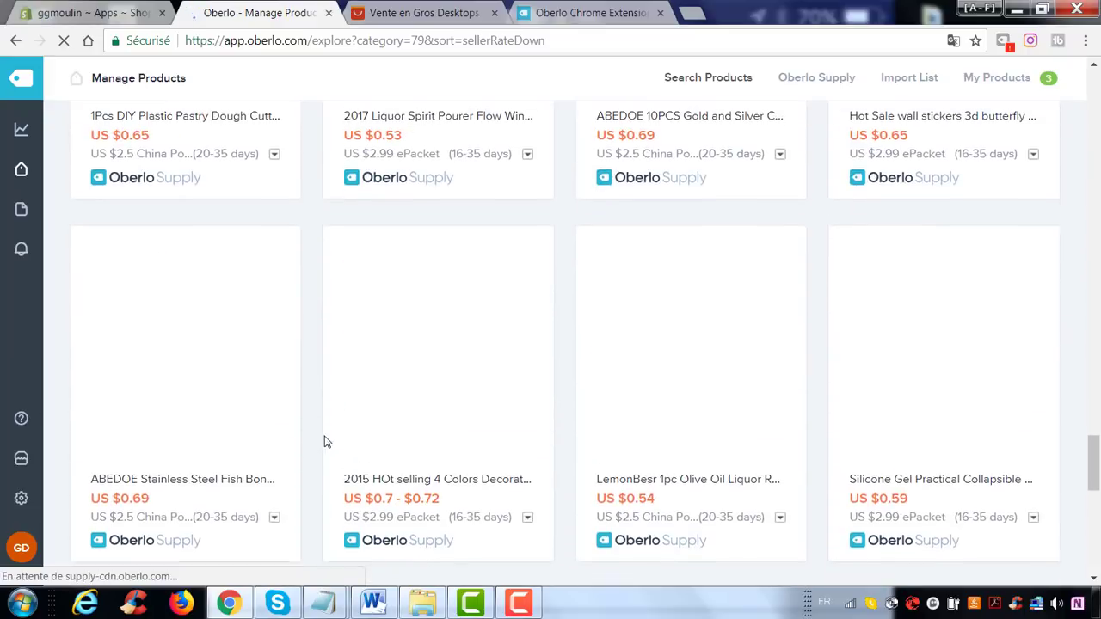
{"action": "scroll", "coordinate": [327, 443], "scroll_direction": "down", "scroll_amount": 8}
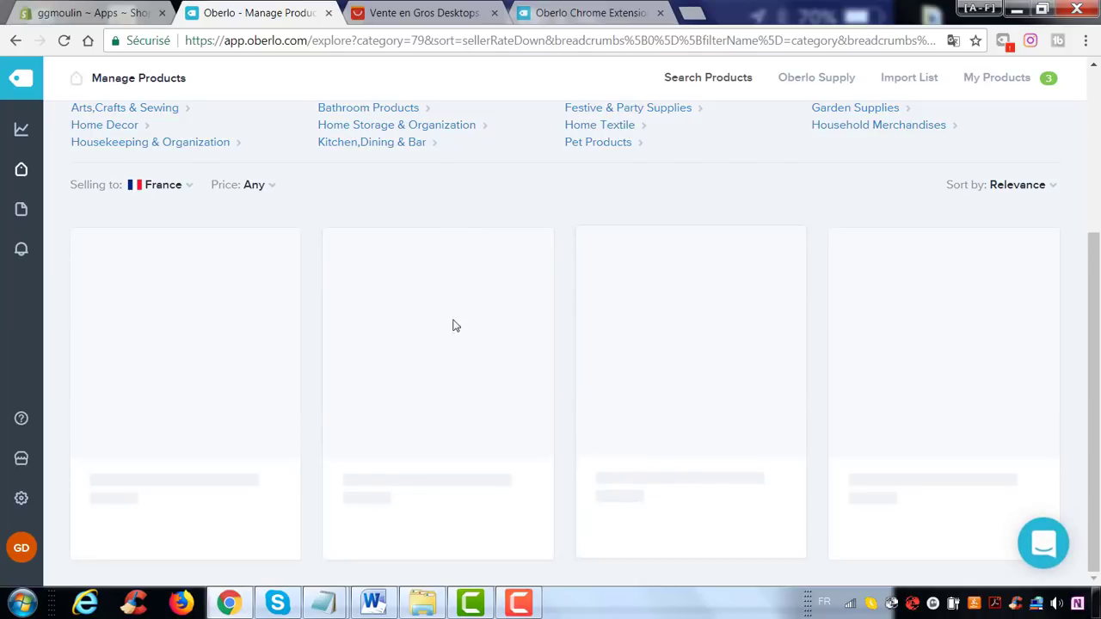
{"action": "scroll", "coordinate": [568, 310], "scroll_direction": "up", "scroll_amount": 3}
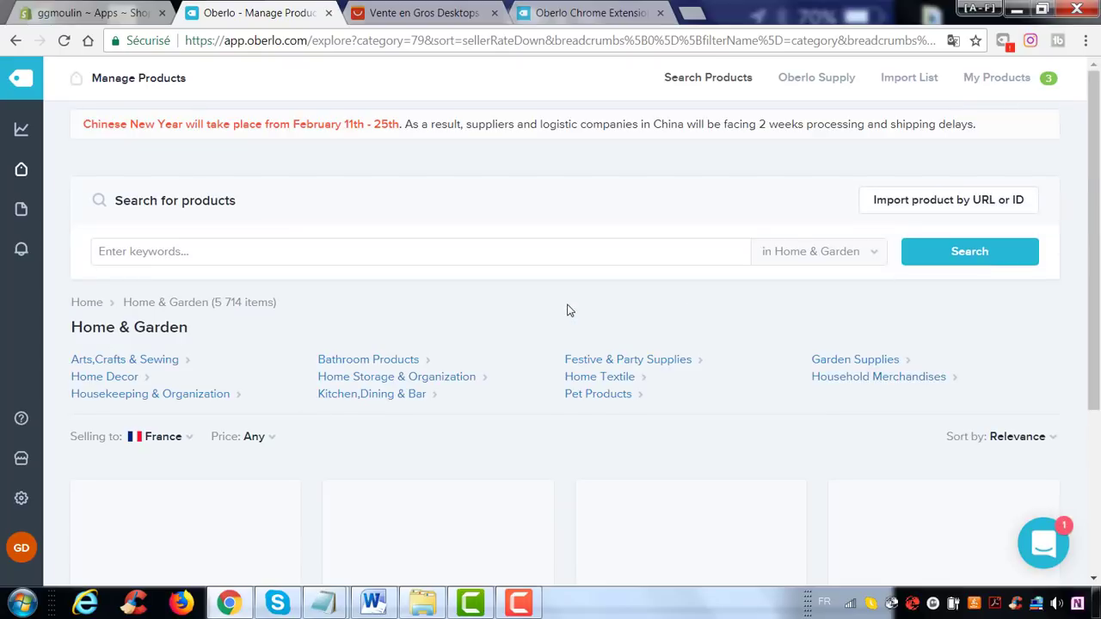
{"action": "scroll", "coordinate": [567, 310], "scroll_direction": "down", "scroll_amount": 3}
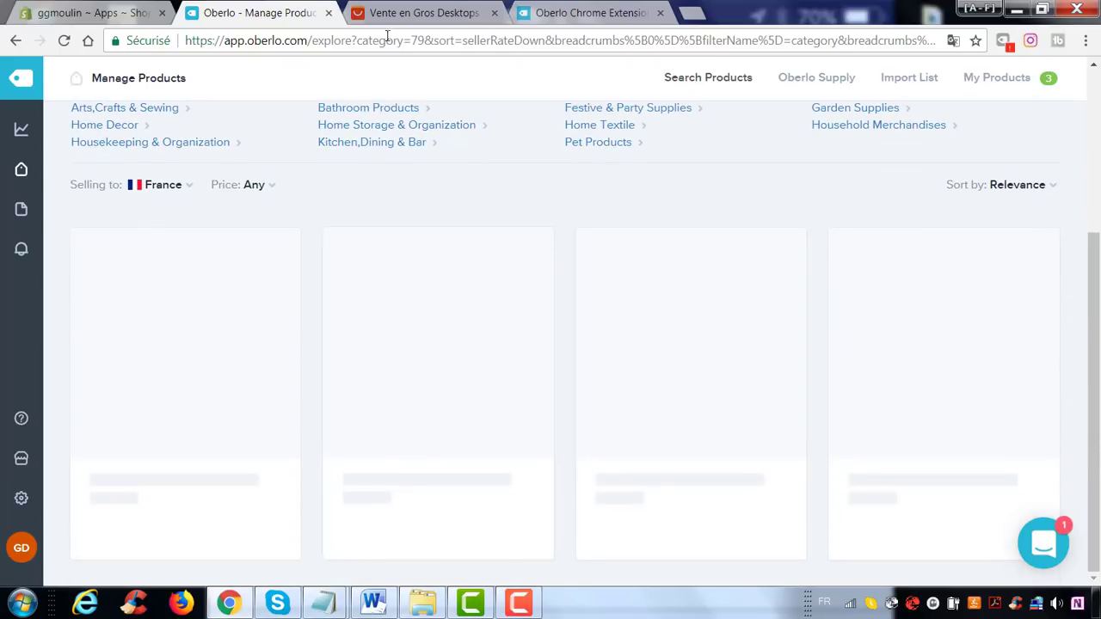
Switch to AliExpress and open the Mobile Téléphones category from the list of all categories.
{"action": "left_click", "coordinate": [413, 7]}
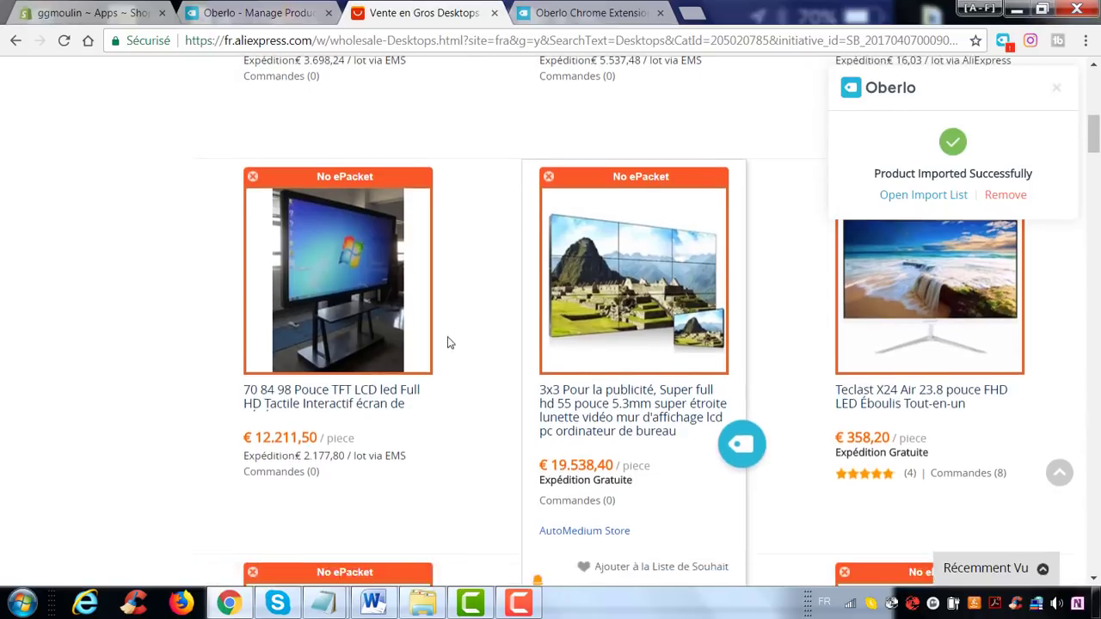
{"action": "scroll", "coordinate": [456, 340], "scroll_direction": "up", "scroll_amount": 6}
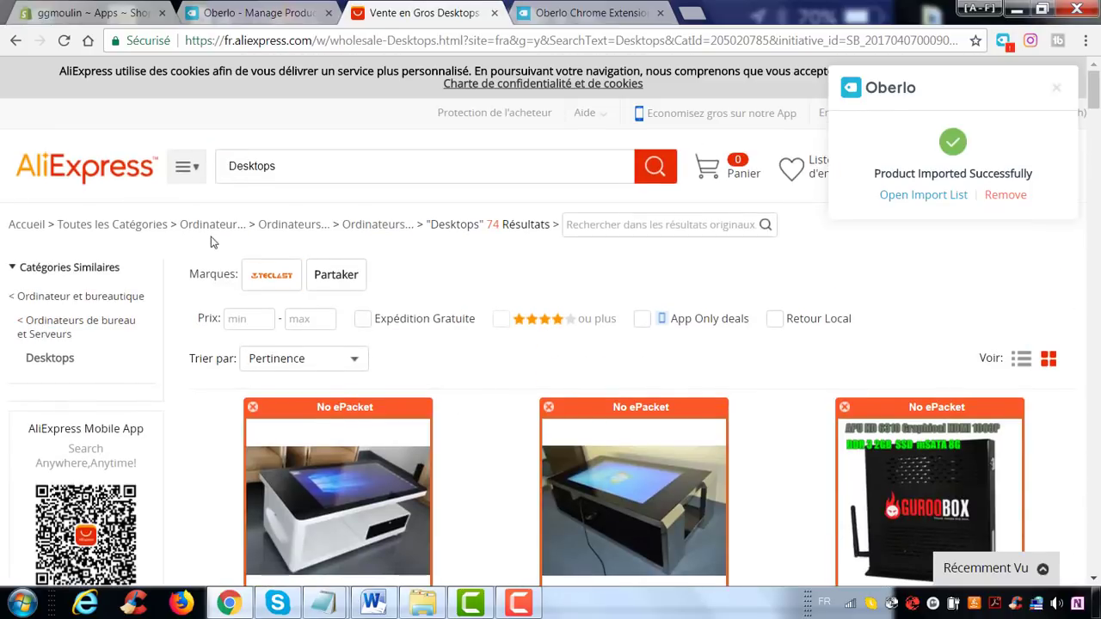
{"action": "left_click", "coordinate": [137, 227]}
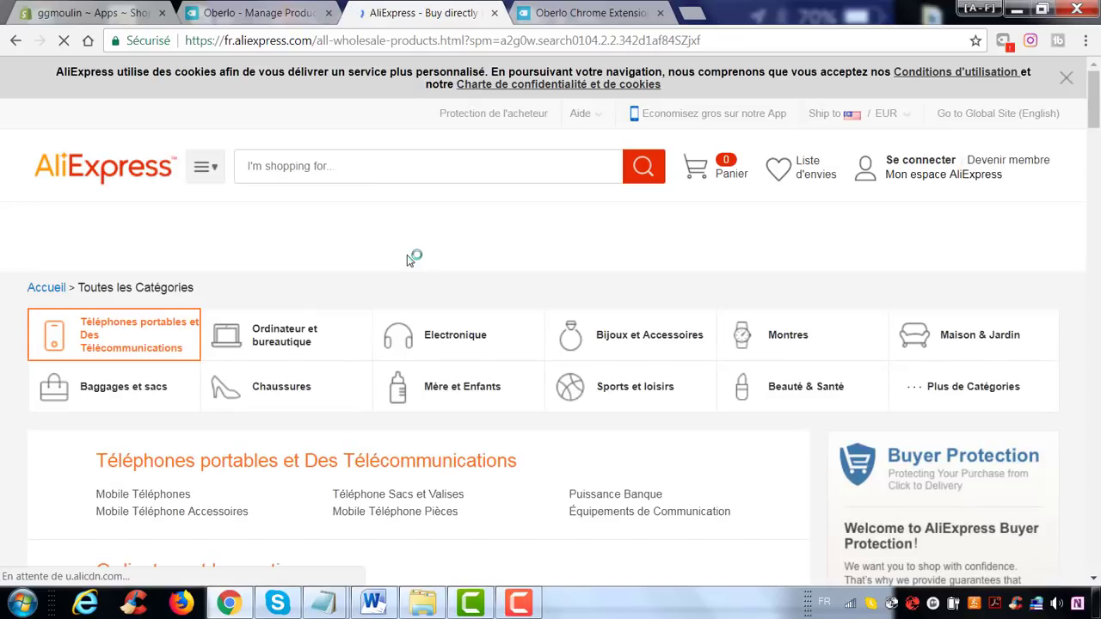
{"action": "scroll", "coordinate": [481, 353], "scroll_direction": "down", "scroll_amount": 2}
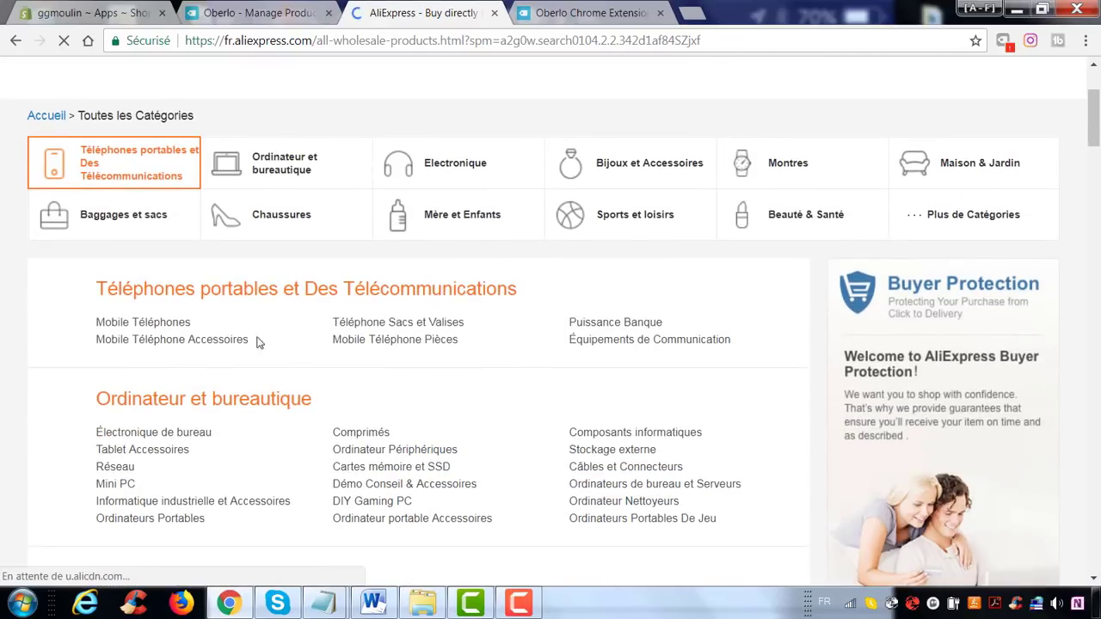
{"action": "left_click", "coordinate": [185, 332]}
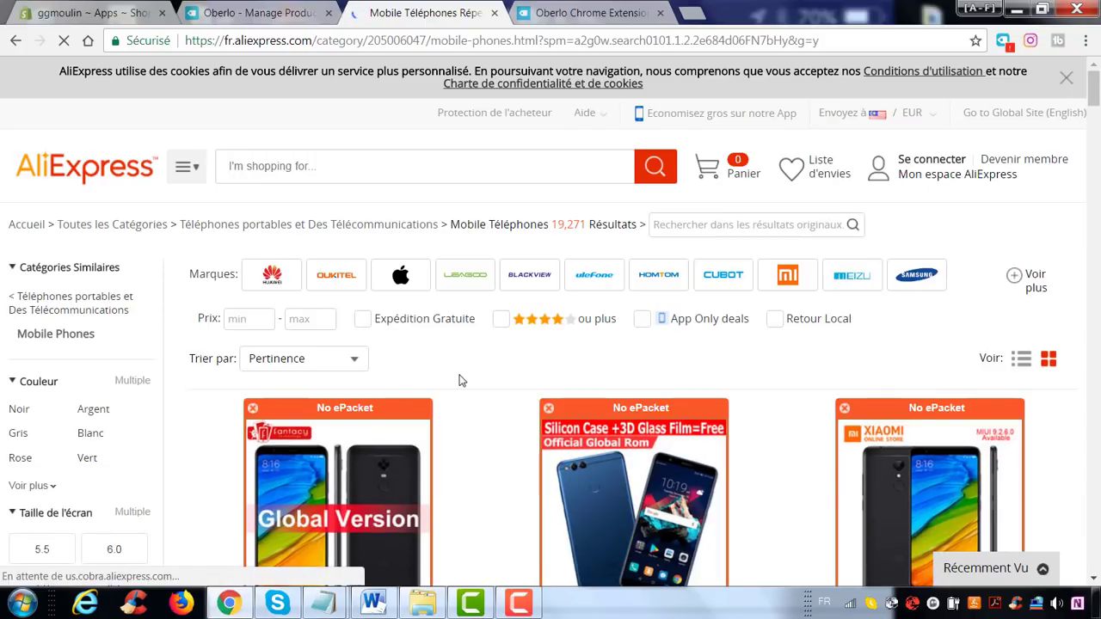
Browse the mobile phones and open the product page of the Huawei Honor 7X 4G 32G.
{"action": "scroll", "coordinate": [467, 381], "scroll_direction": "down", "scroll_amount": 3}
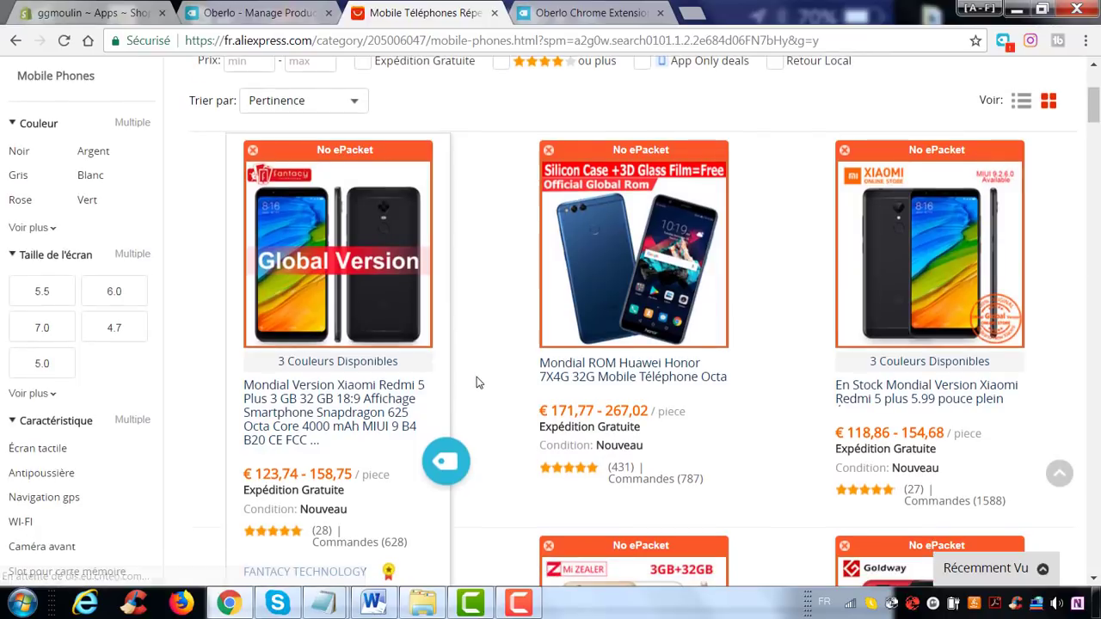
{"action": "scroll", "coordinate": [743, 454], "scroll_direction": "down", "scroll_amount": 1}
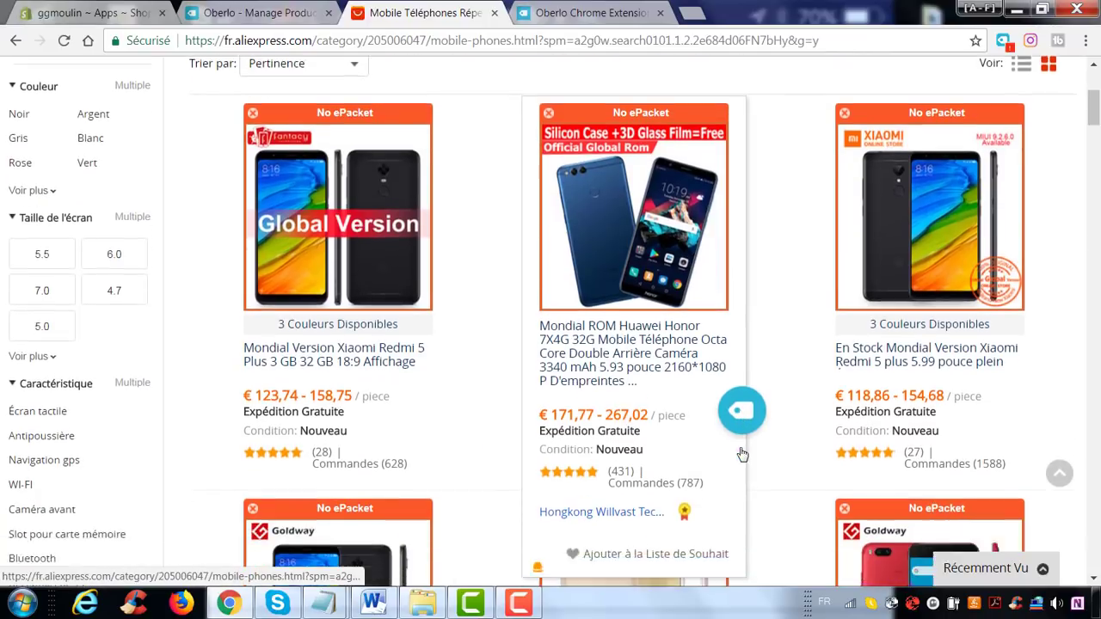
{"action": "scroll", "coordinate": [743, 454], "scroll_direction": "down", "scroll_amount": 1}
{"action": "left_click", "coordinate": [676, 186]}
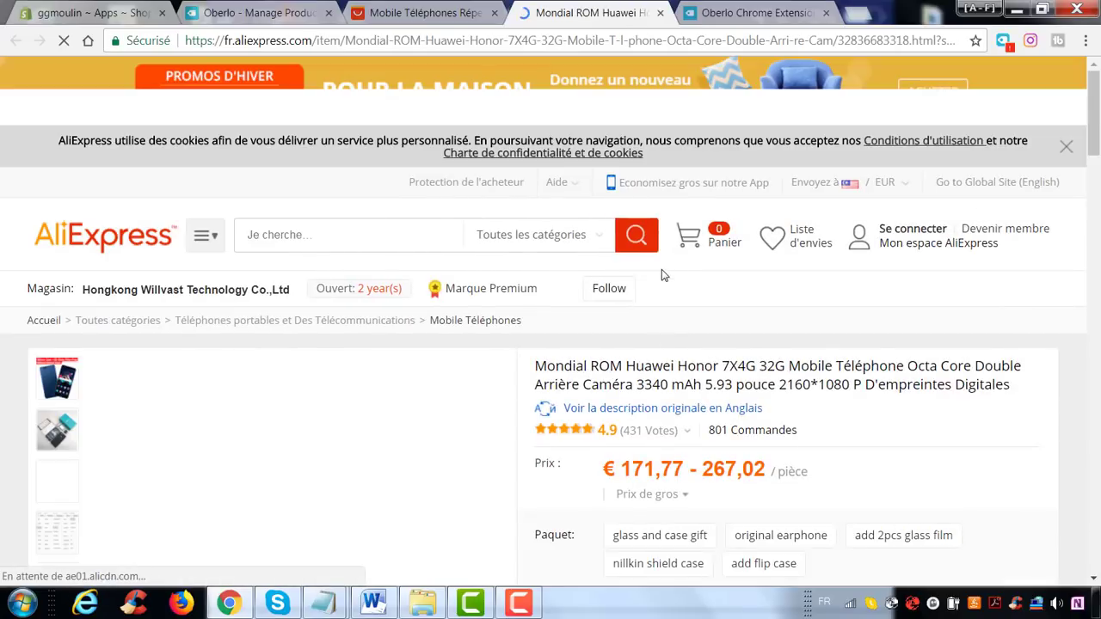
Review the Huawei Honor 7X's options and item details, and add the phone to the Oberlo import list.
{"action": "scroll", "coordinate": [666, 278], "scroll_direction": "down", "scroll_amount": 5}
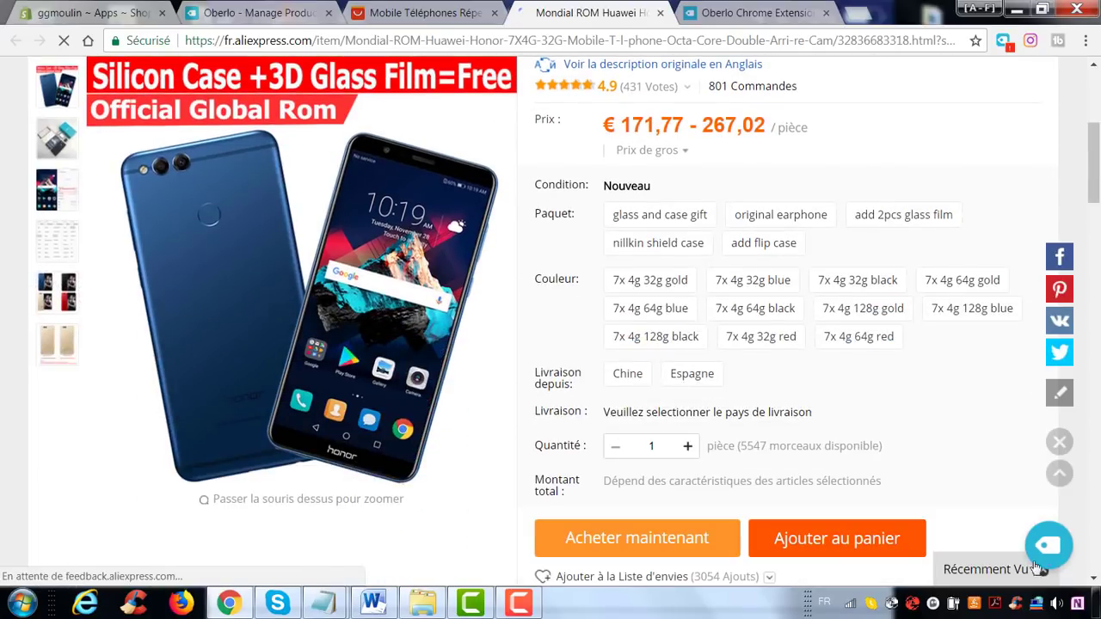
{"action": "key", "text": "ctrl+shift+Tab"}
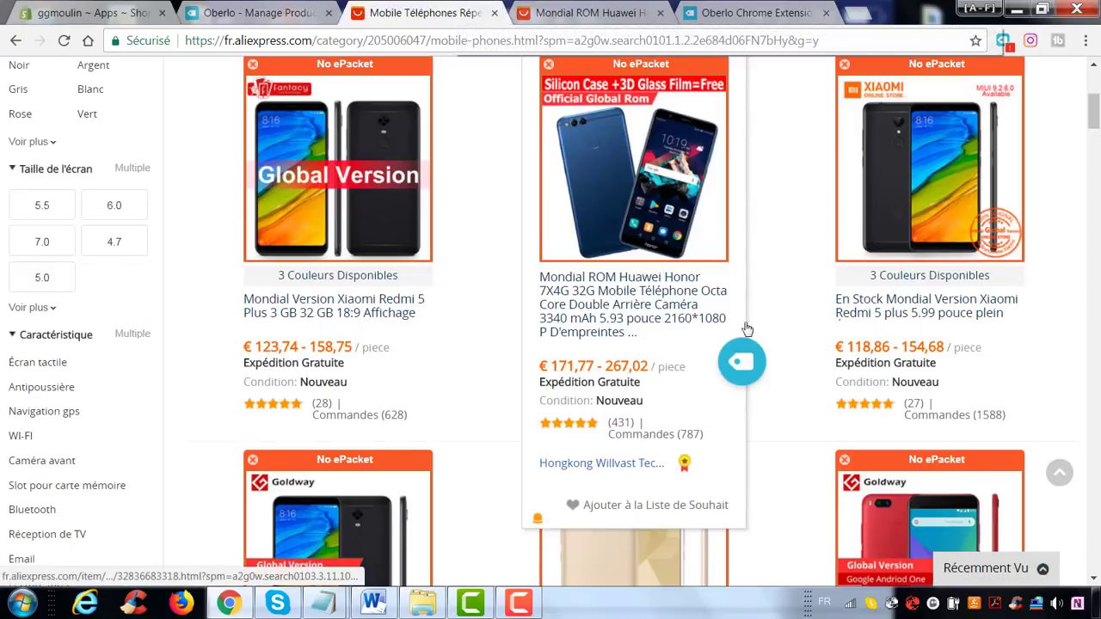
{"action": "left_click", "coordinate": [616, 5]}
{"action": "scroll", "coordinate": [912, 223], "scroll_direction": "down", "scroll_amount": 2}
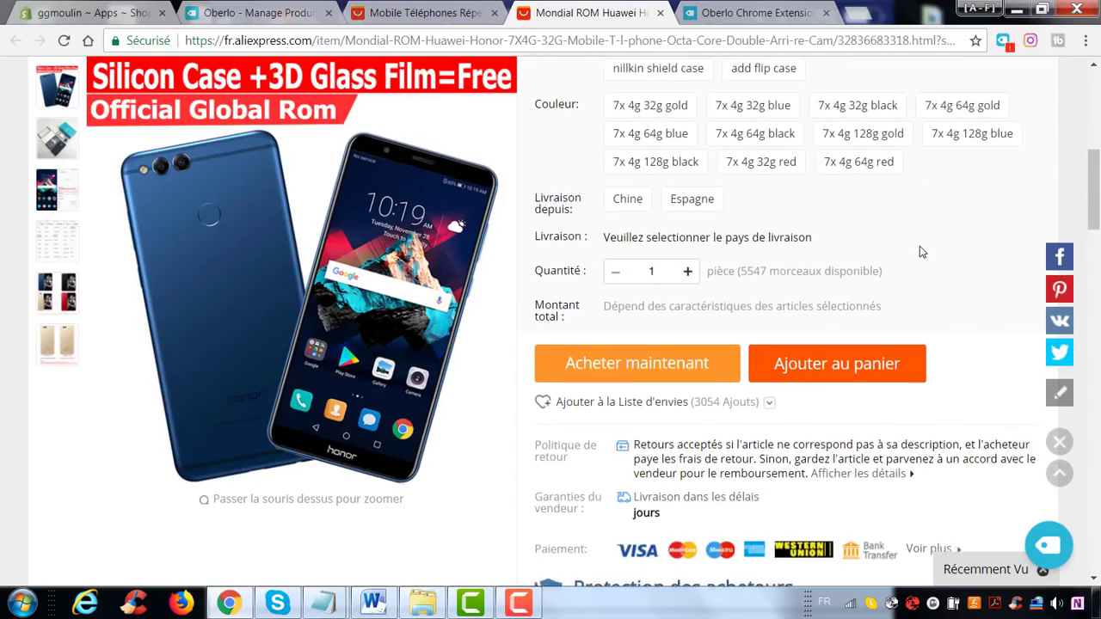
{"action": "scroll", "coordinate": [922, 251], "scroll_direction": "down", "scroll_amount": 5}
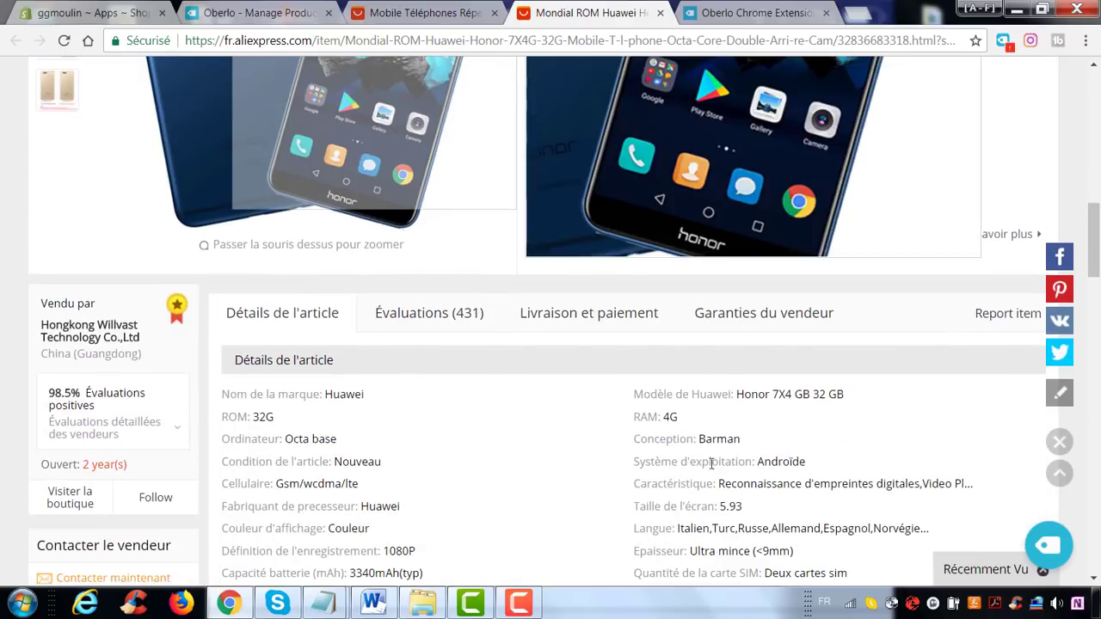
{"action": "scroll", "coordinate": [801, 460], "scroll_direction": "down", "scroll_amount": 6}
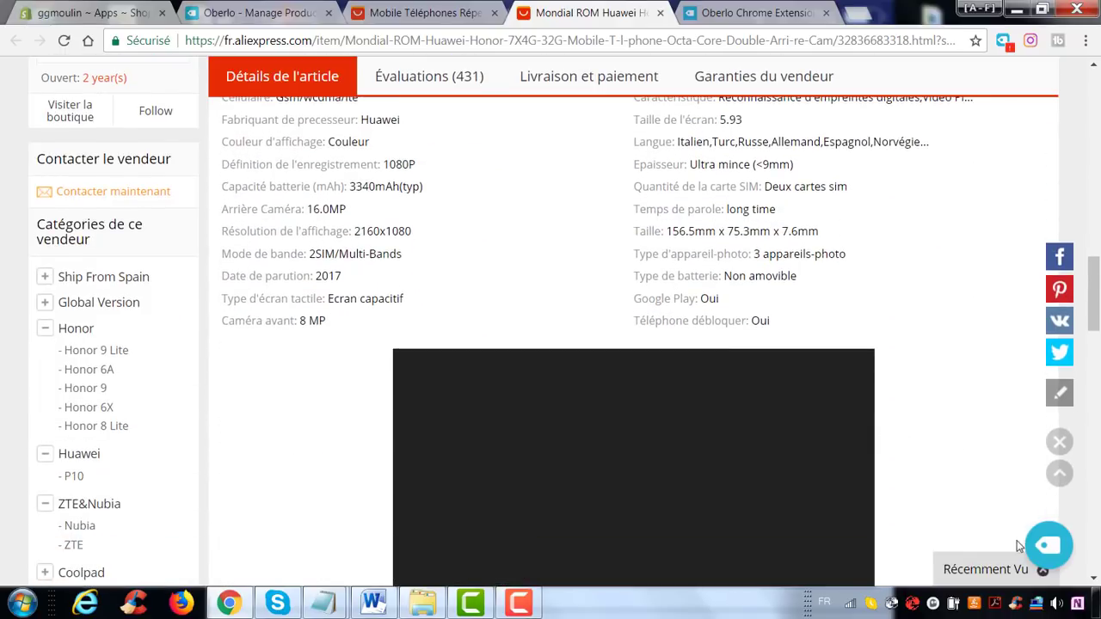
{"action": "left_click", "coordinate": [1047, 549]}
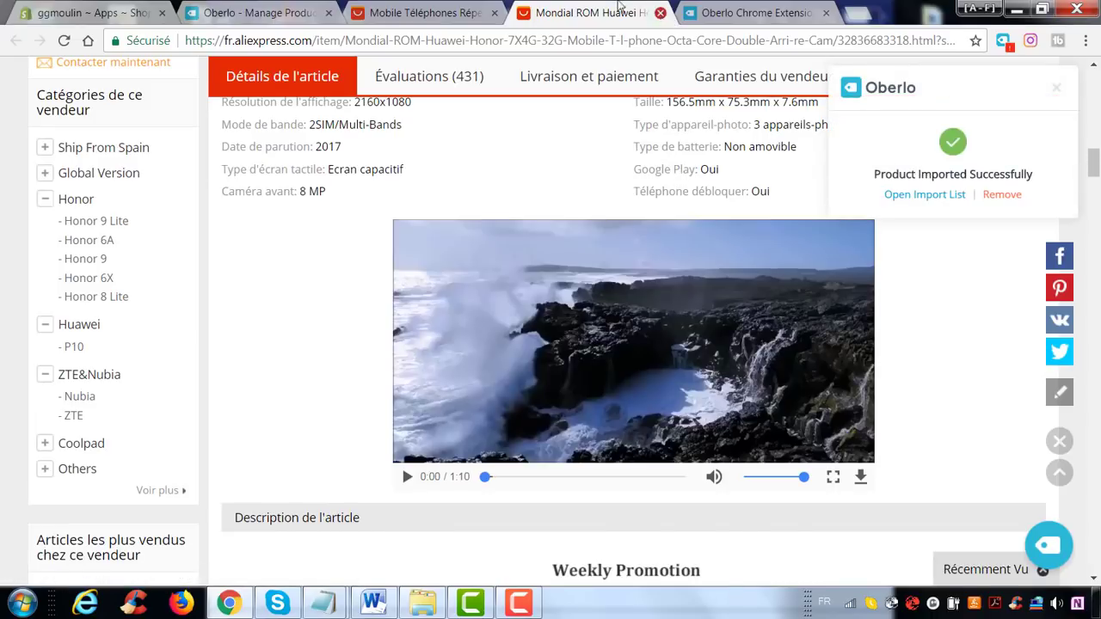
Close the AliExpress and Oberlo Chrome Extension pages and return to Oberlo's Home & Garden results.
{"action": "left_click", "coordinate": [660, 12]}
{"action": "left_click", "coordinate": [498, 13]}
{"action": "left_click", "coordinate": [273, 20]}
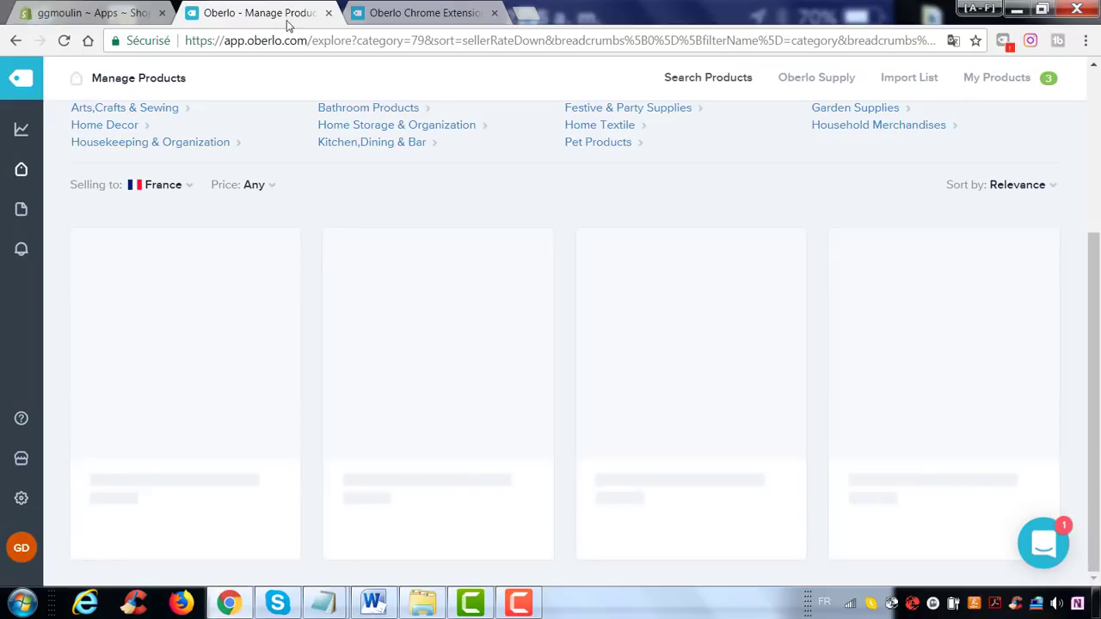
{"action": "left_click", "coordinate": [496, 13]}
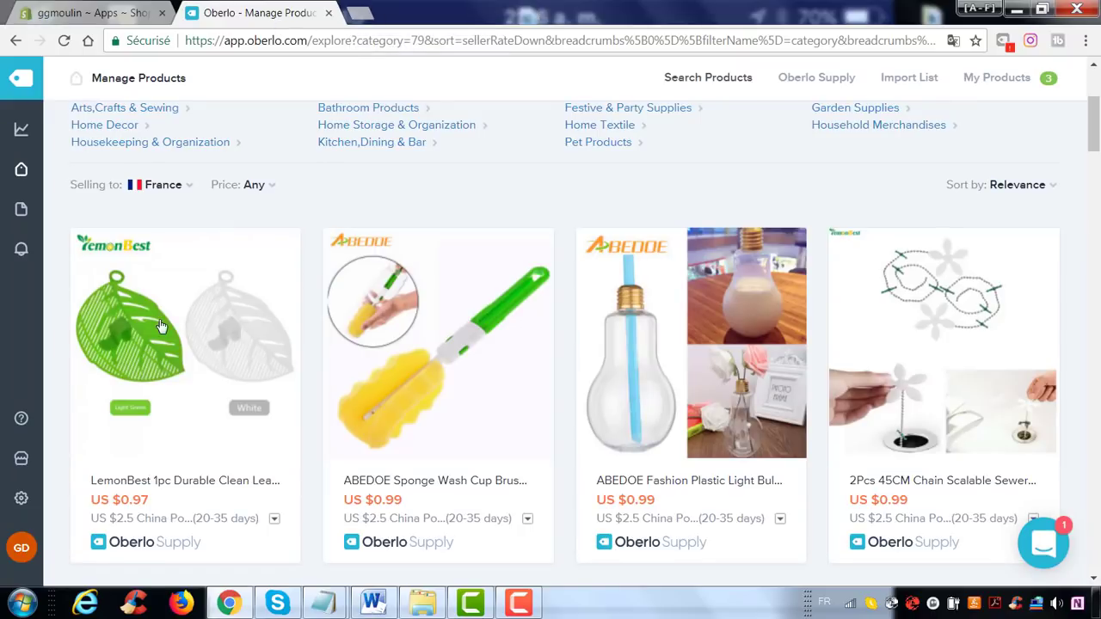
Add the ABEDOE Sponge Wash Cup Brush to the import list and browse the remaining Home & Garden products.
{"action": "scroll", "coordinate": [337, 459], "scroll_direction": "down", "scroll_amount": 2}
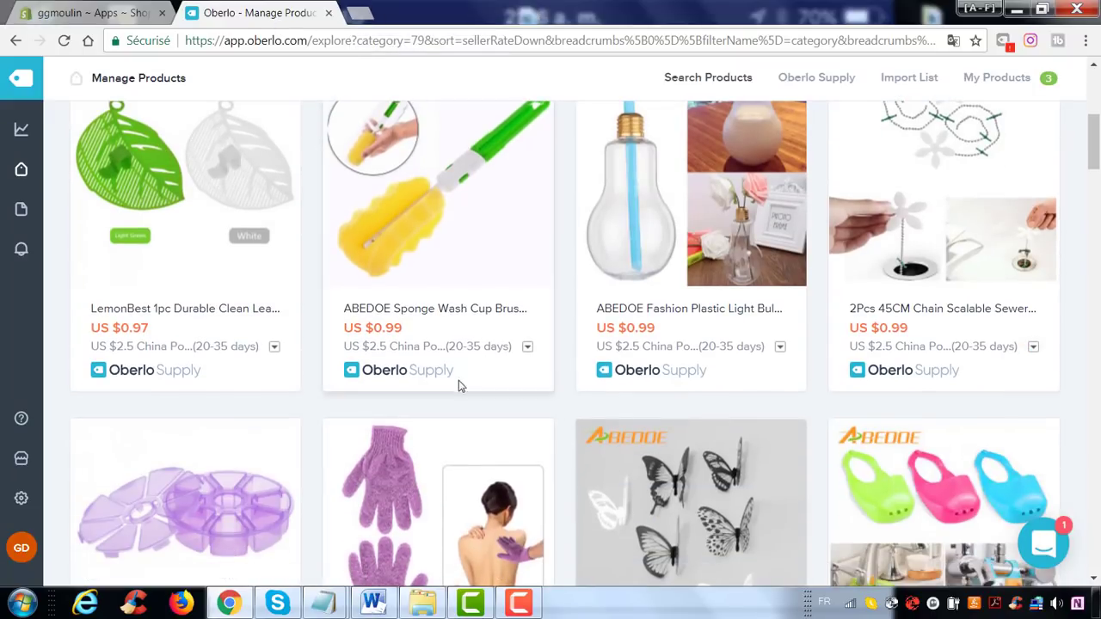
{"action": "left_click", "coordinate": [450, 409]}
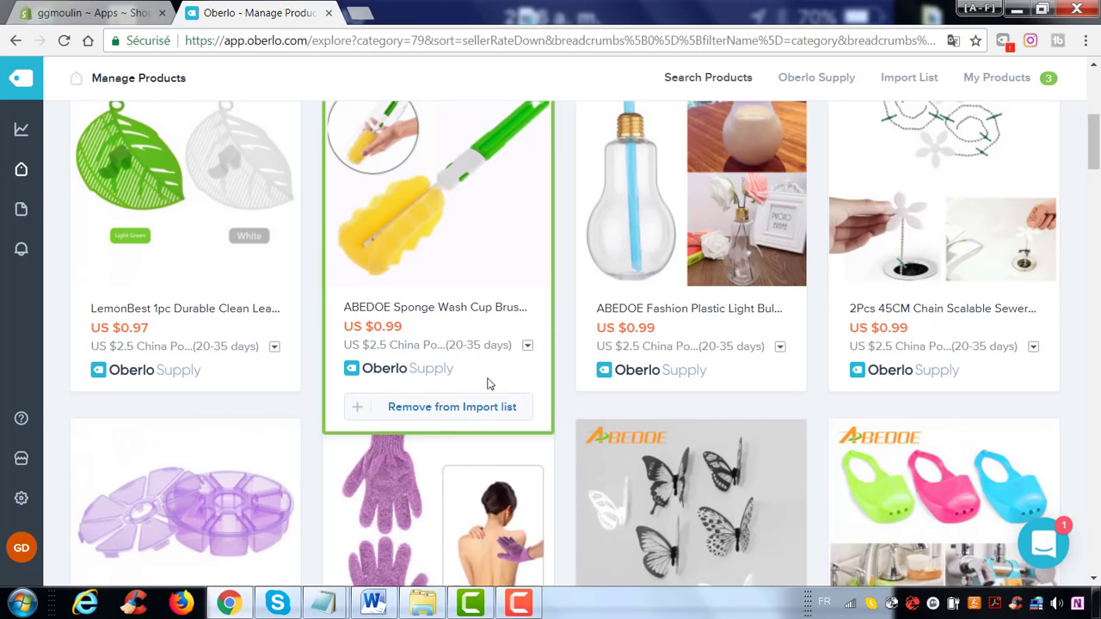
{"action": "scroll", "coordinate": [487, 384], "scroll_direction": "down", "scroll_amount": 20}
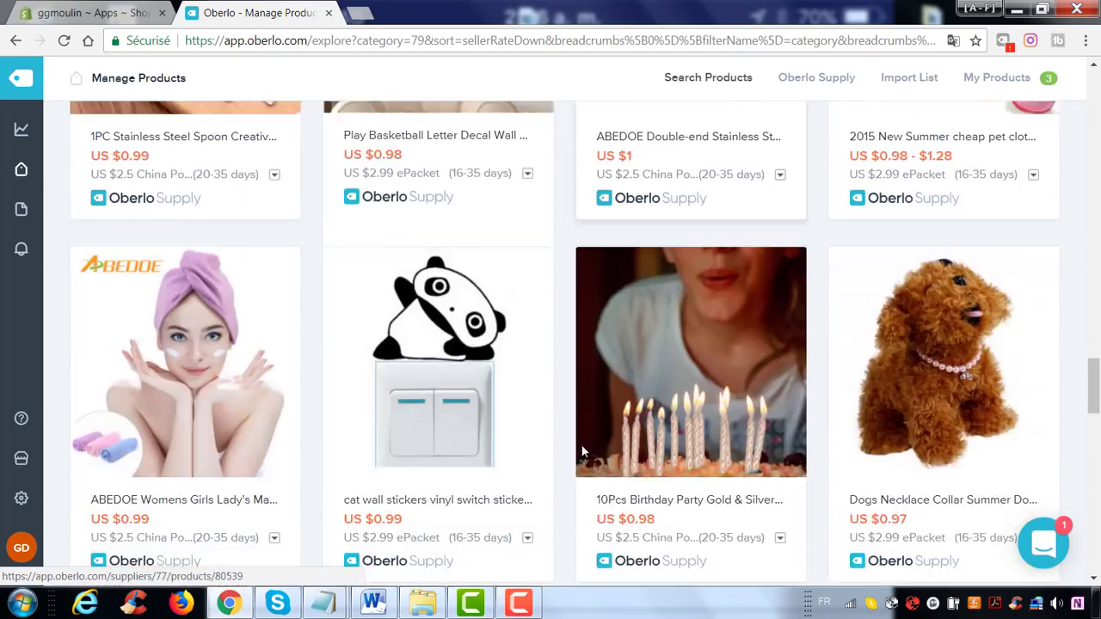
{"action": "scroll", "coordinate": [582, 451], "scroll_direction": "down", "scroll_amount": 10}
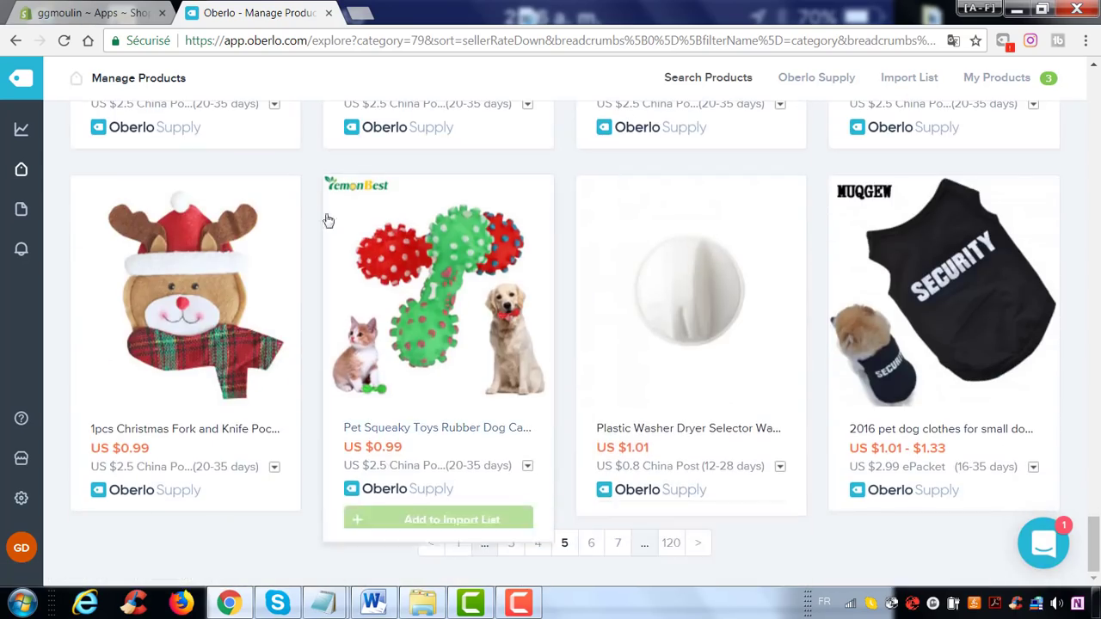
Open the import list and assign the ABEDOE Sponge Wash Cup Brush to the montre collection.
{"action": "mouse_move", "coordinate": [4, 171]}
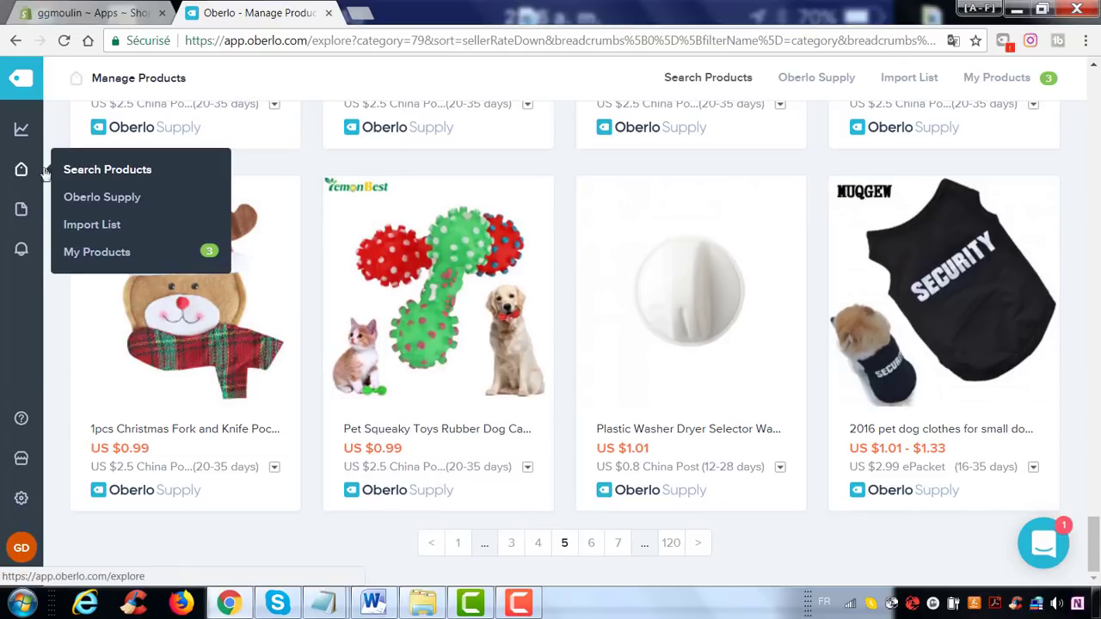
{"action": "left_click", "coordinate": [101, 231]}
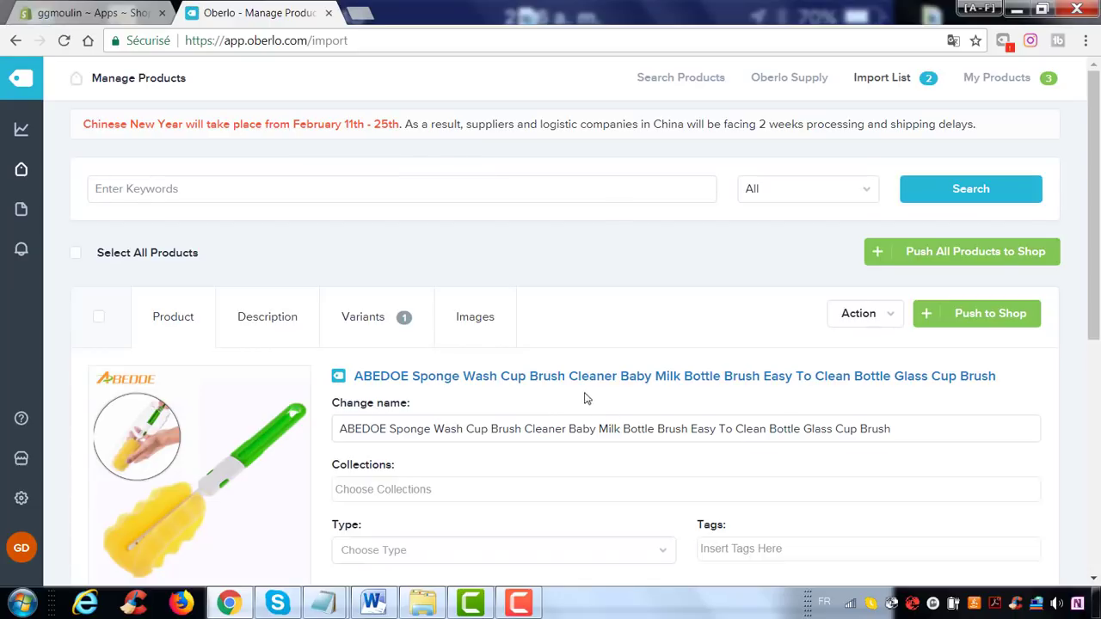
{"action": "scroll", "coordinate": [777, 324], "scroll_direction": "down", "scroll_amount": 2}
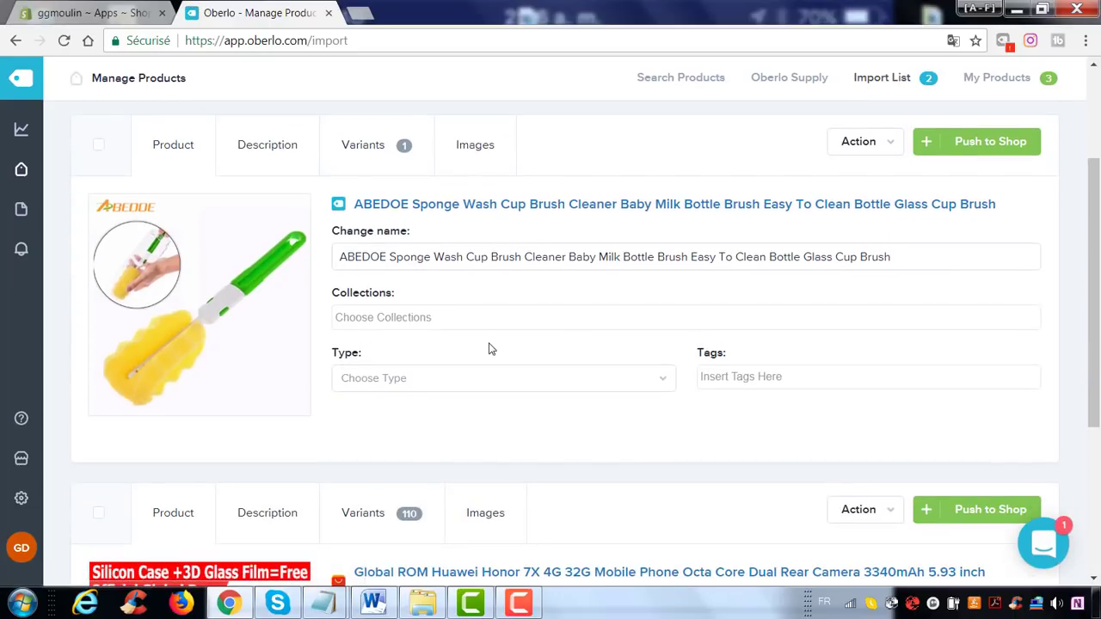
{"action": "scroll", "coordinate": [482, 335], "scroll_direction": "down", "scroll_amount": 2}
{"action": "scroll", "coordinate": [450, 233], "scroll_direction": "up", "scroll_amount": 2}
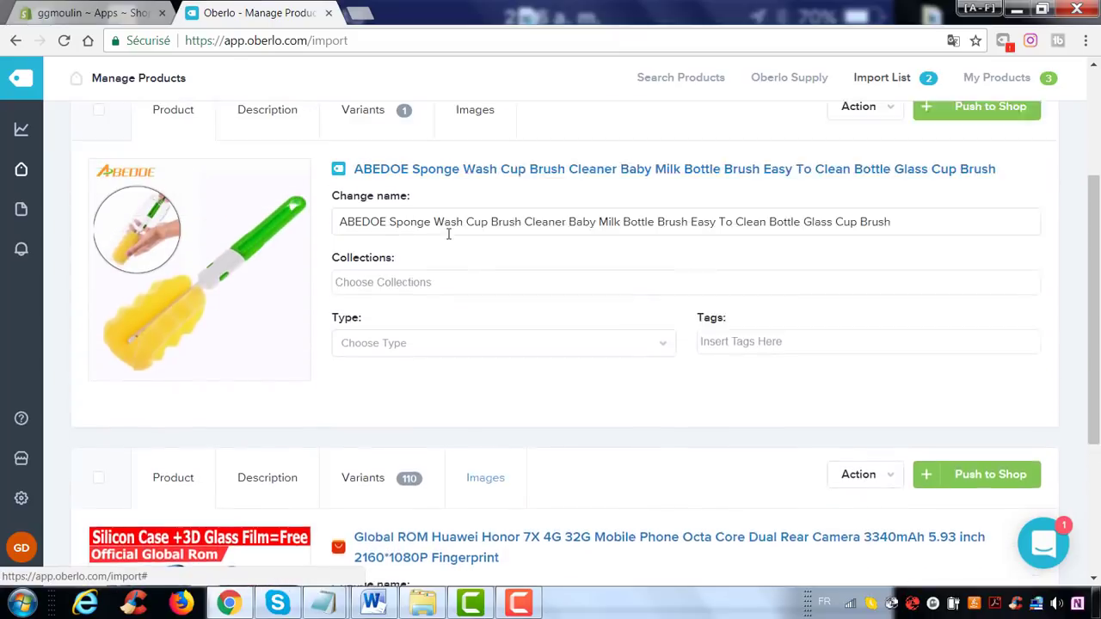
{"action": "left_click", "coordinate": [408, 317]}
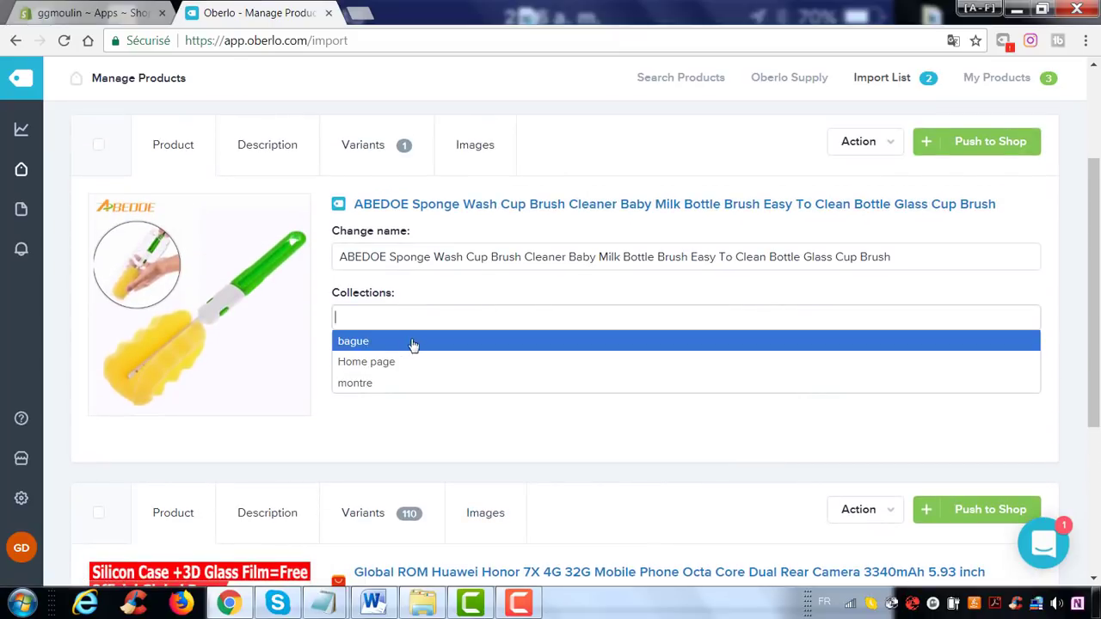
{"action": "left_click", "coordinate": [400, 384]}
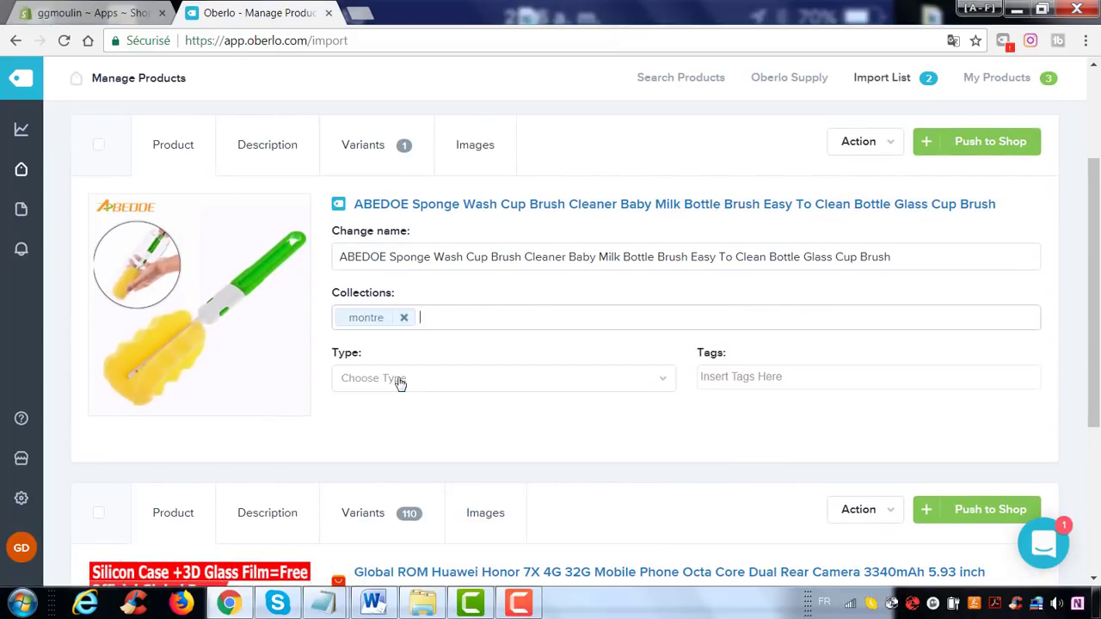
Replace the sponge wash cup brush's product name with "titre".
{"action": "left_click", "coordinate": [470, 256]}
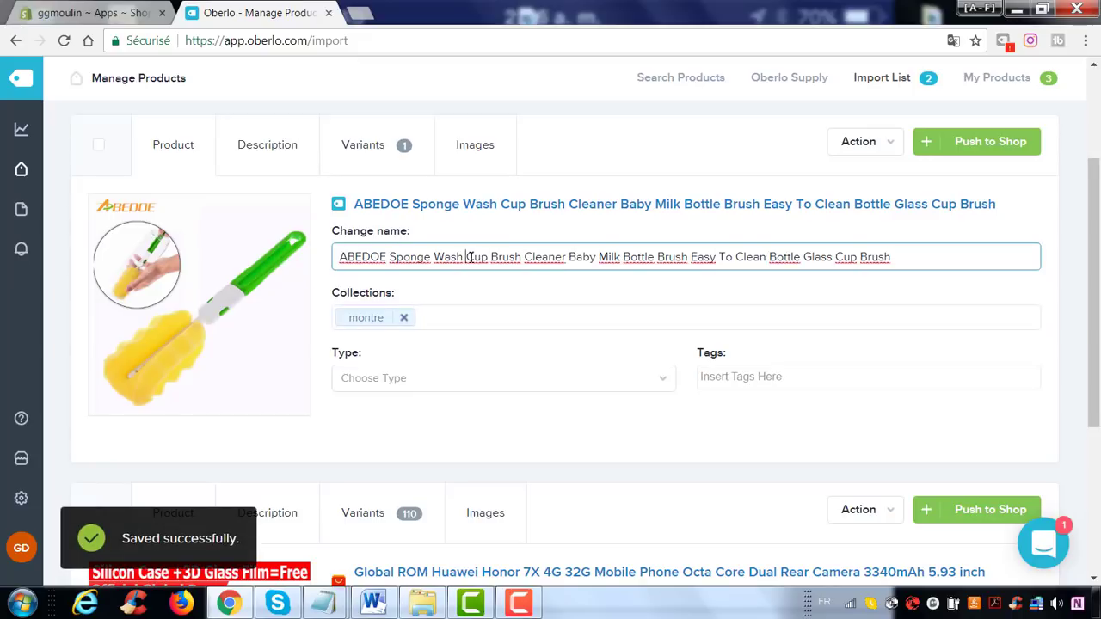
{"action": "key", "text": "ctrl+a"}
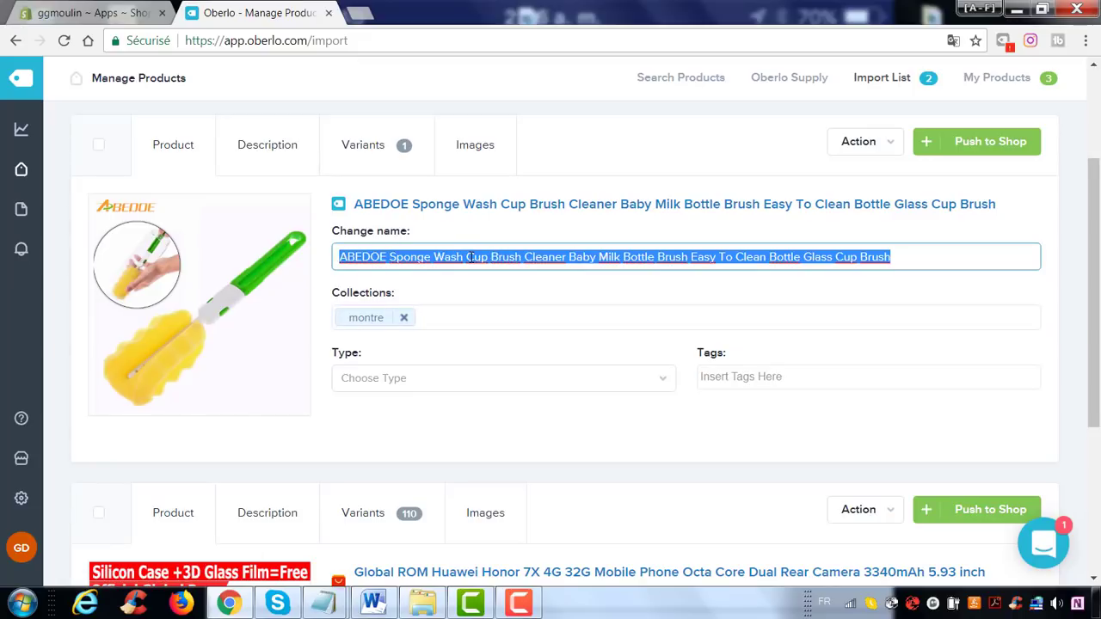
{"action": "type", "text": "titre"}
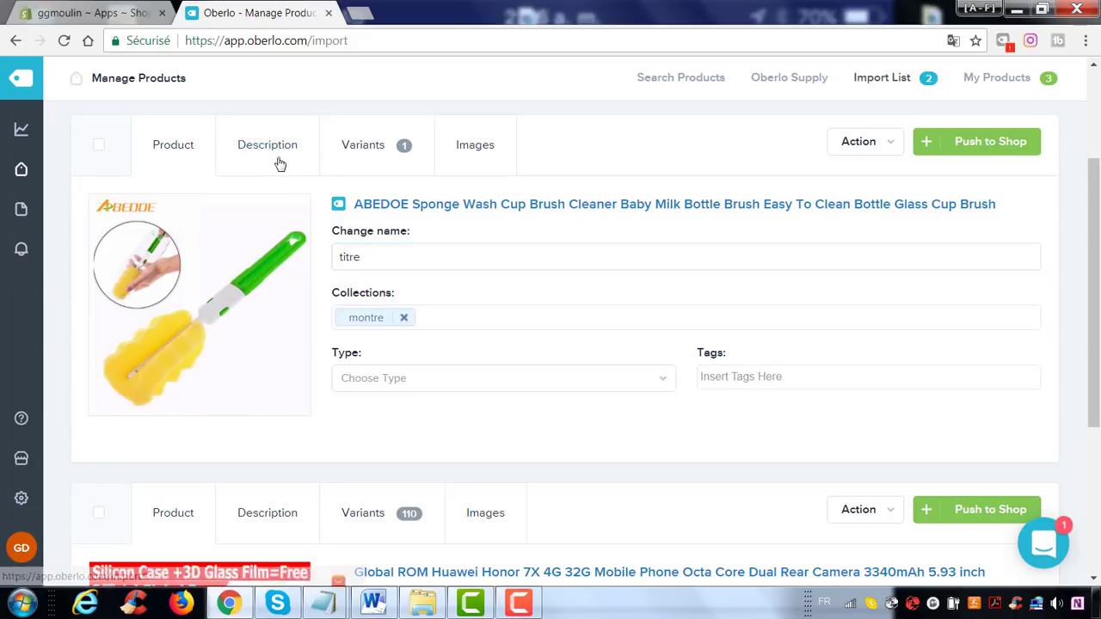
Replace the sponge wash cup brush's entire description with "texte".
{"action": "left_click", "coordinate": [278, 163]}
{"action": "left_click_drag", "start_coordinate": [363, 381], "coordinate": [180, 270]}
{"action": "key", "text": "ctrl+a"}
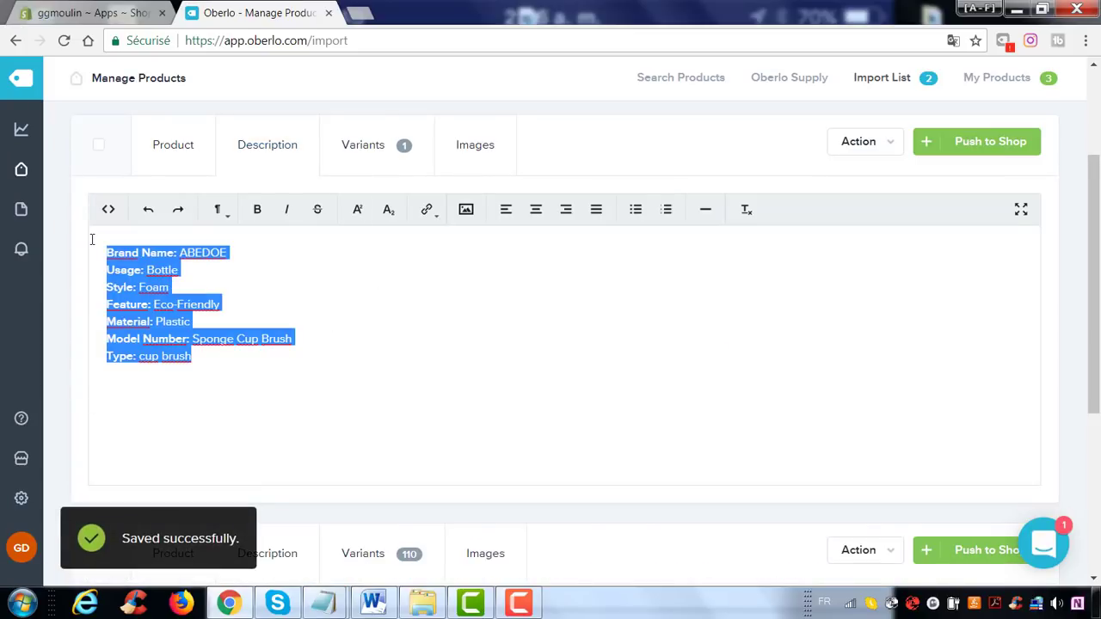
{"action": "type", "text": "texte"}
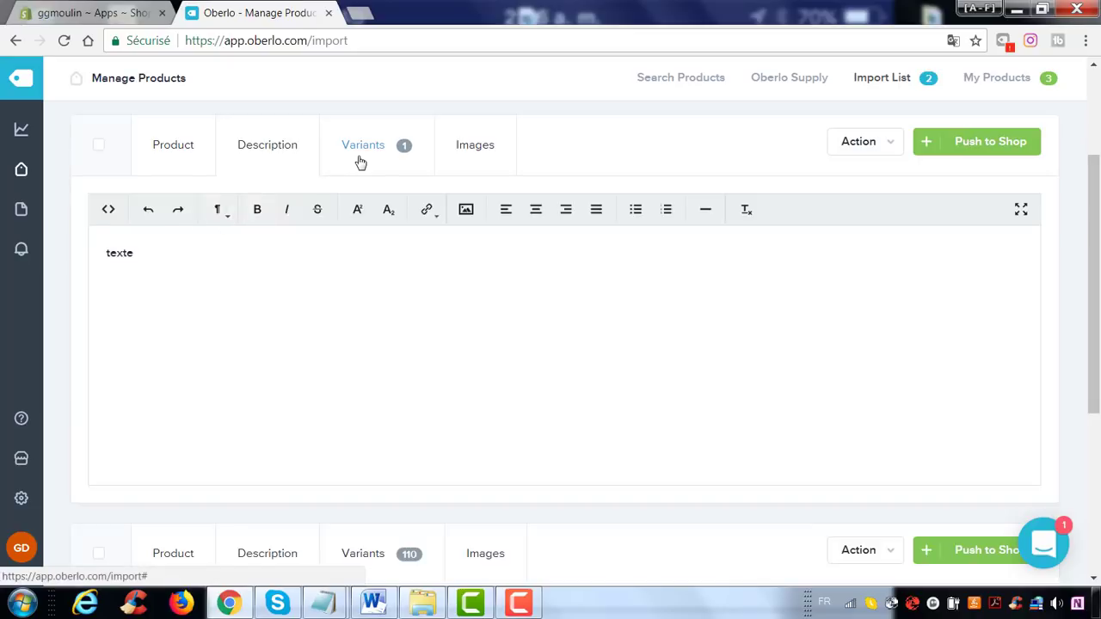
Prevent the sponge brush's price from auto-updating and review its cost, price and compared-at price.
{"action": "left_click", "coordinate": [359, 161]}
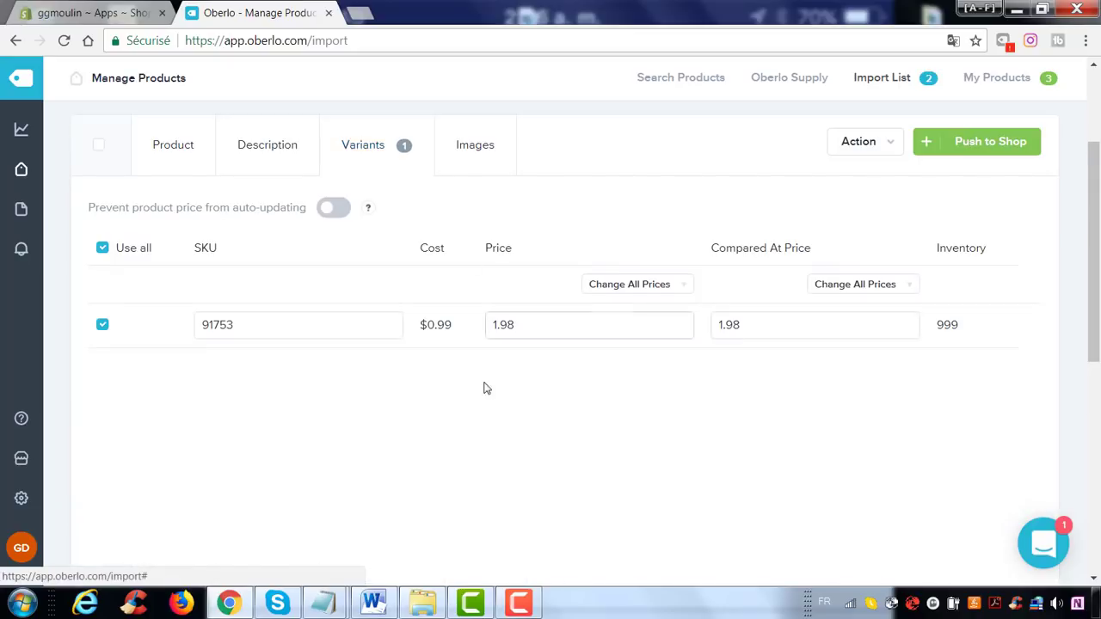
{"action": "left_click", "coordinate": [344, 209]}
{"action": "left_click_drag", "start_coordinate": [446, 325], "coordinate": [408, 327]}
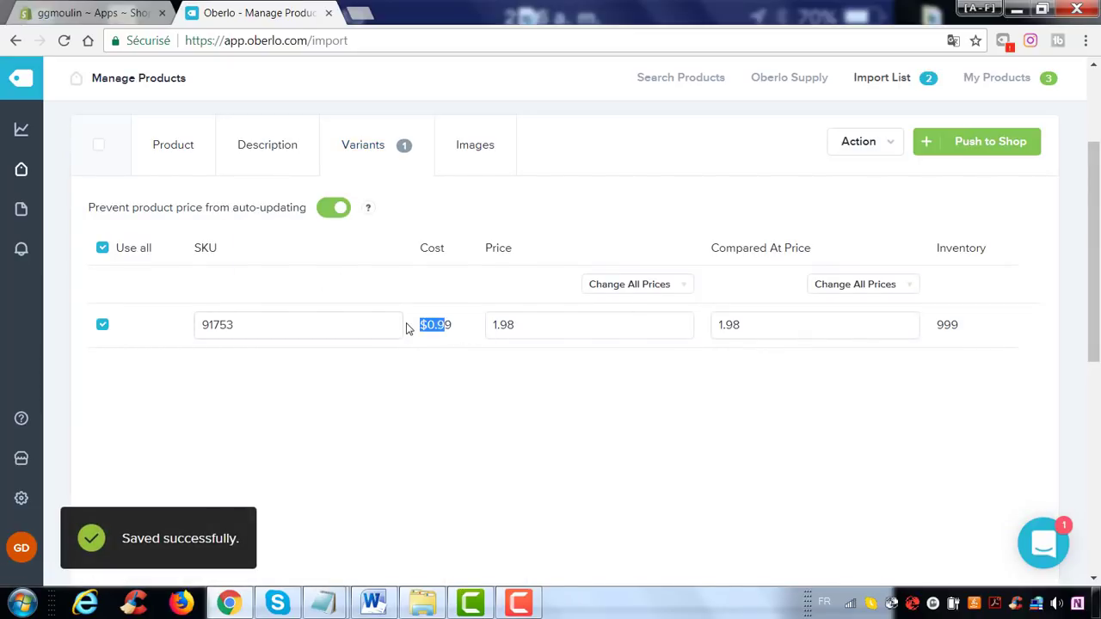
{"action": "left_click_drag", "start_coordinate": [557, 325], "coordinate": [465, 325]}
{"action": "left_click_drag", "start_coordinate": [772, 323], "coordinate": [617, 327]}
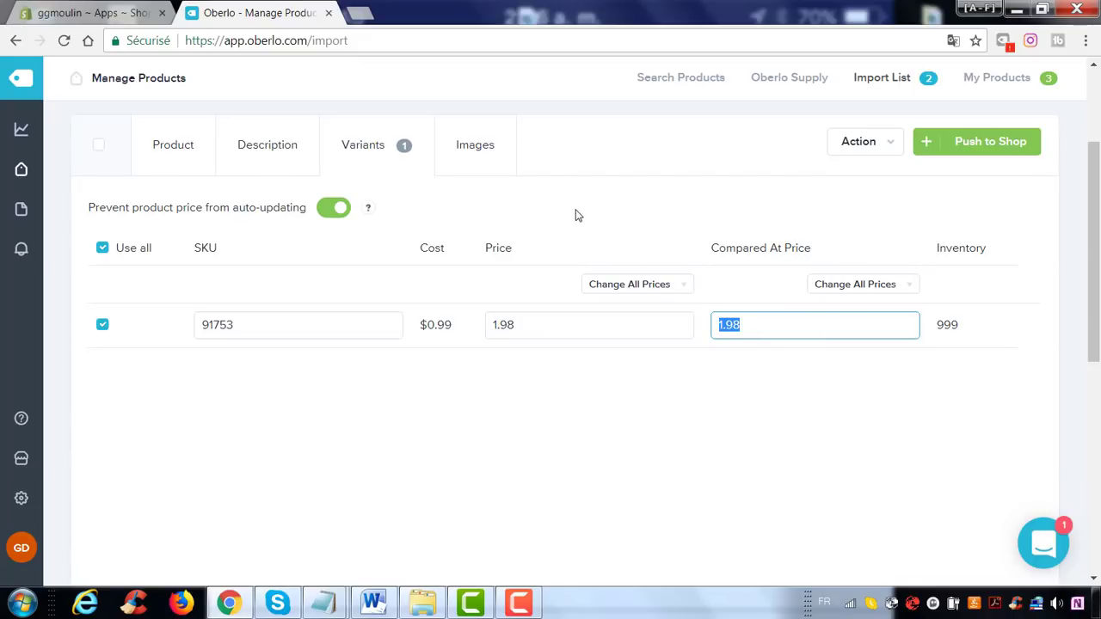
Include the third image in the sponge brush's listing and push the product to the shop.
{"action": "left_click", "coordinate": [482, 150]}
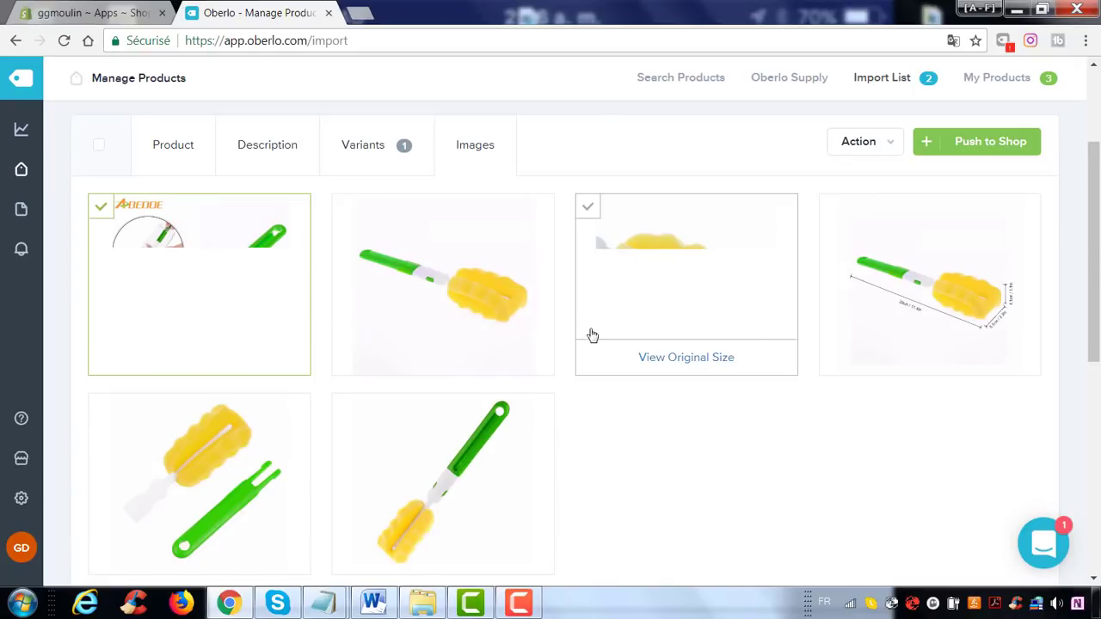
{"action": "left_click", "coordinate": [680, 251]}
{"action": "left_click", "coordinate": [994, 143]}
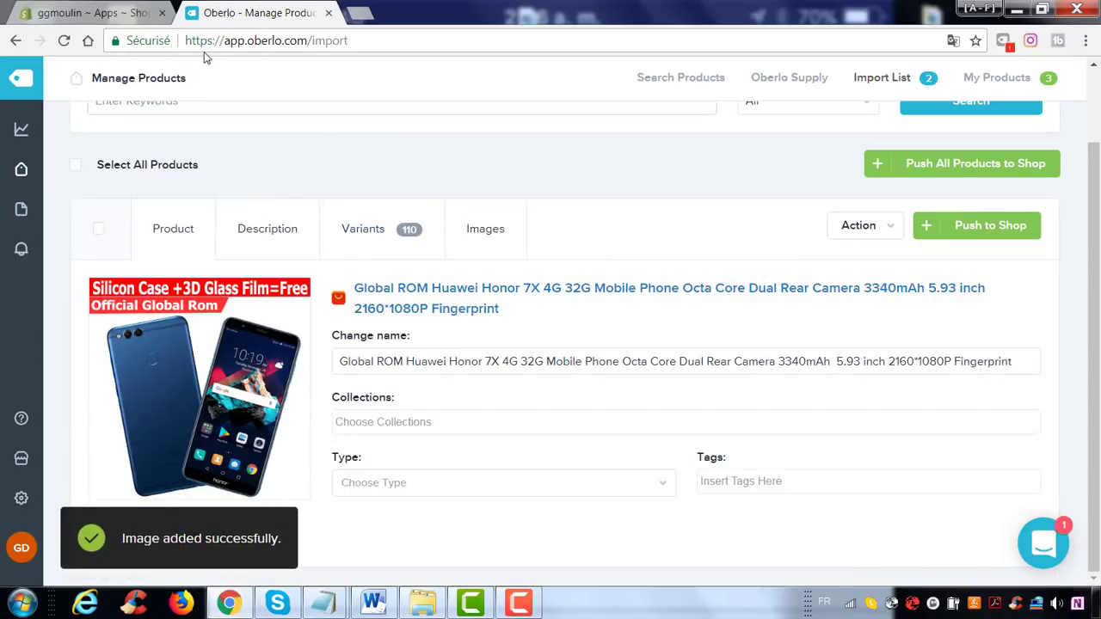
Switch to the Shopify admin, open the live online store and look through its home page.
{"action": "left_click", "coordinate": [77, 13]}
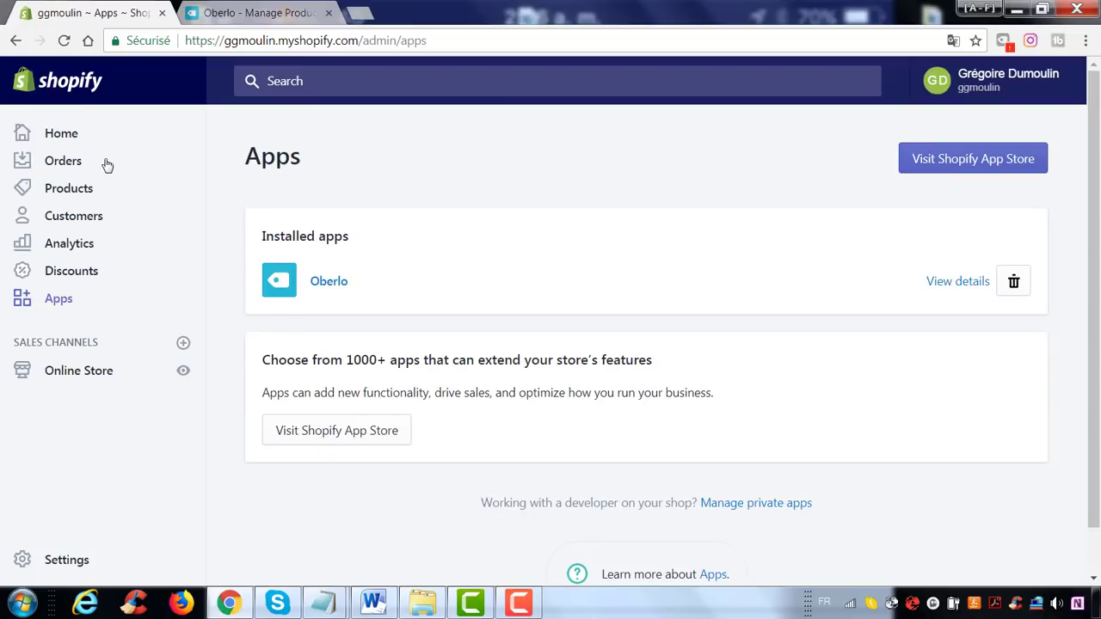
{"action": "left_click", "coordinate": [185, 371]}
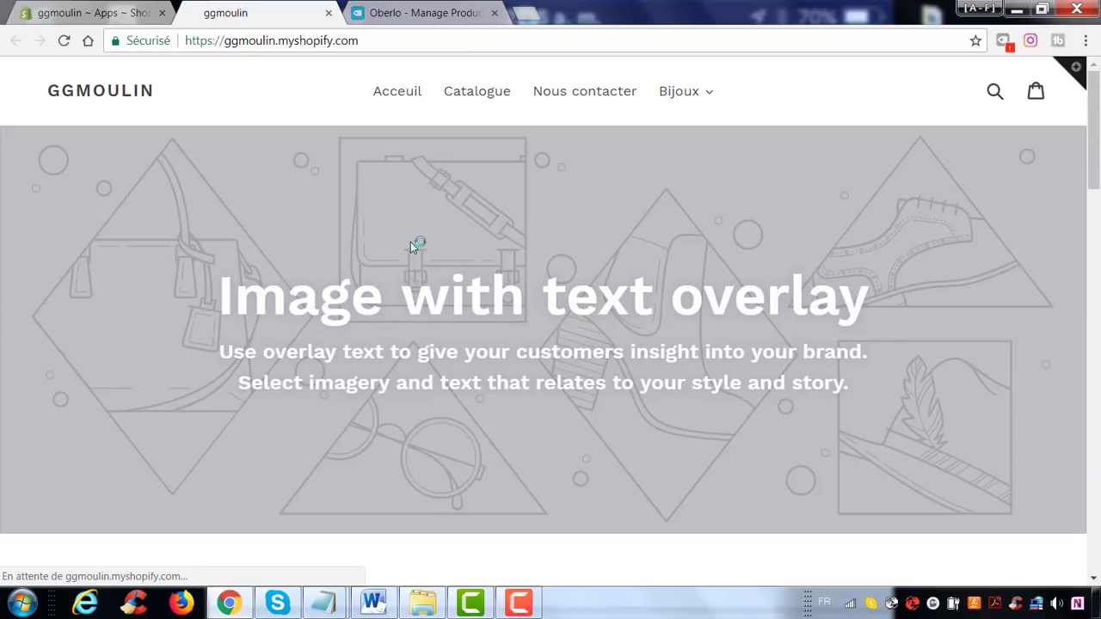
{"action": "scroll", "coordinate": [364, 229], "scroll_direction": "down", "scroll_amount": 8}
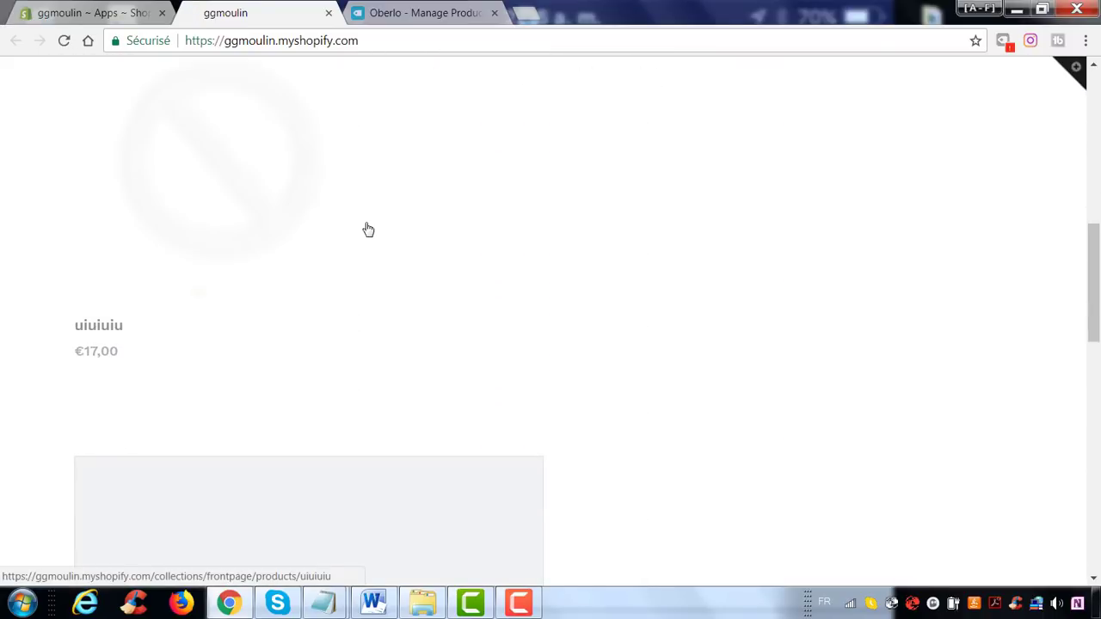
{"action": "scroll", "coordinate": [368, 230], "scroll_direction": "down", "scroll_amount": 10}
Open the Bluetooth Smart Watch for Android Smartphones in the Shopify products, add it to the Home page collection and save.
{"action": "left_click", "coordinate": [94, 10]}
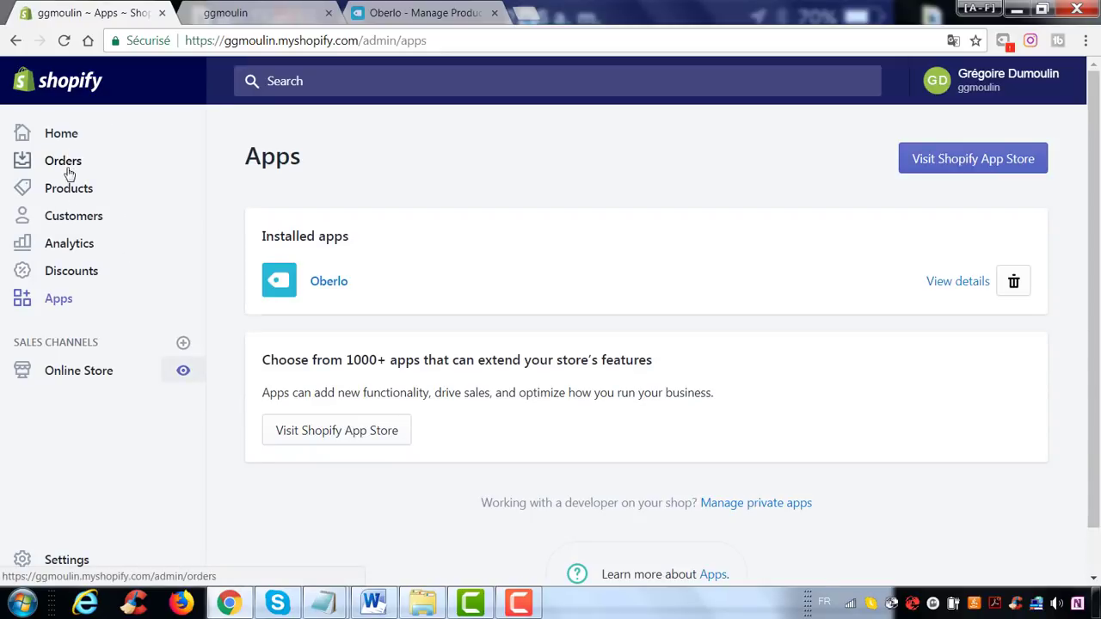
{"action": "left_click", "coordinate": [74, 197]}
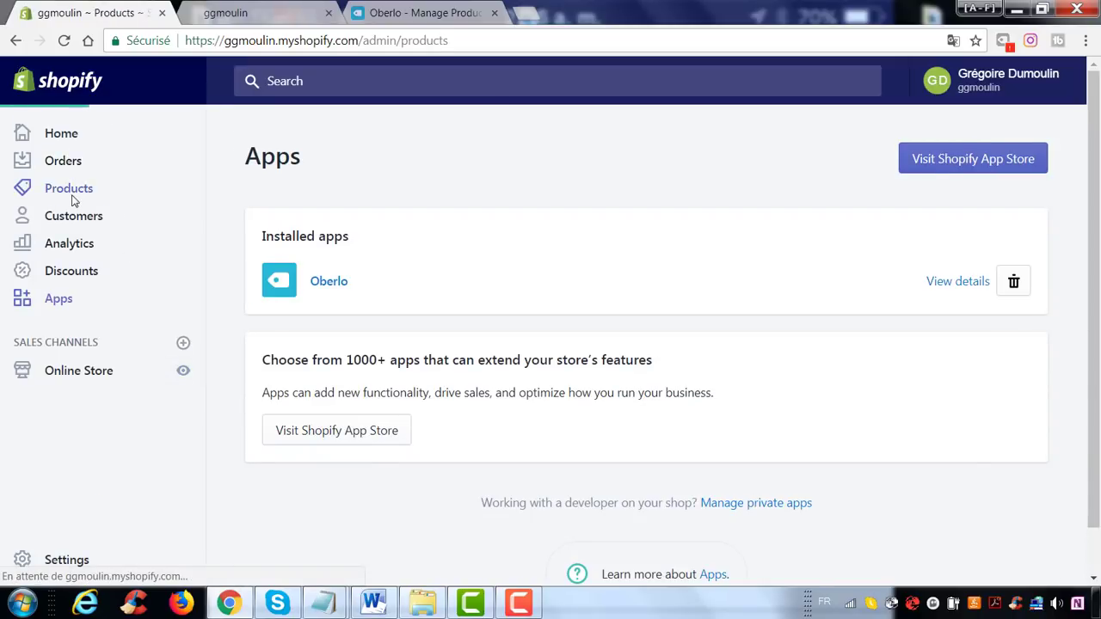
{"action": "scroll", "coordinate": [689, 327], "scroll_direction": "down", "scroll_amount": 3}
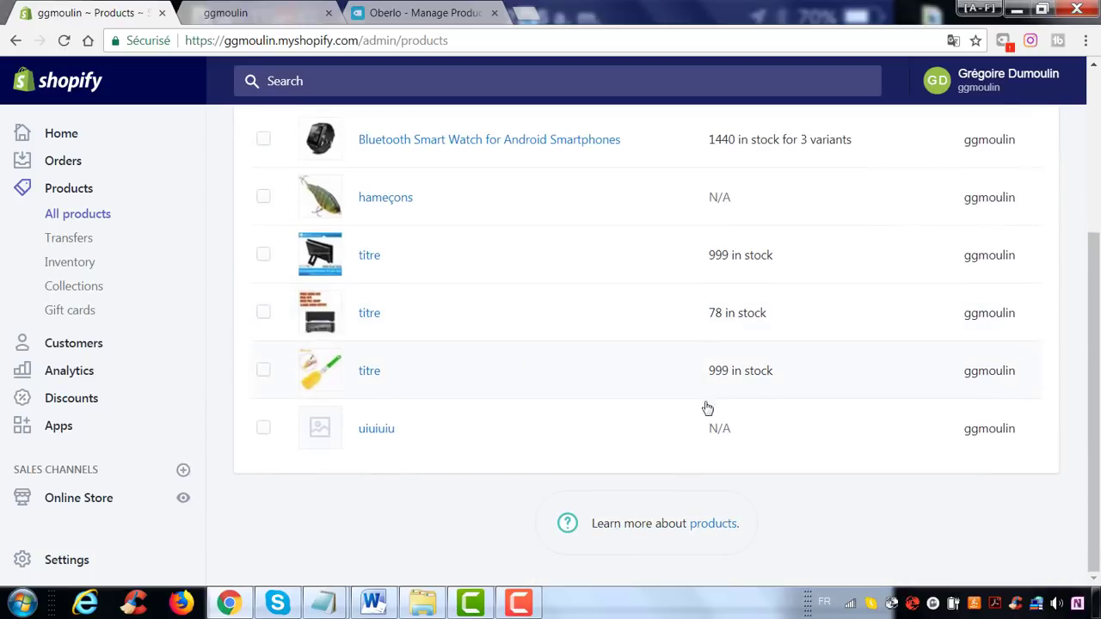
{"action": "scroll", "coordinate": [678, 379], "scroll_direction": "up", "scroll_amount": 1}
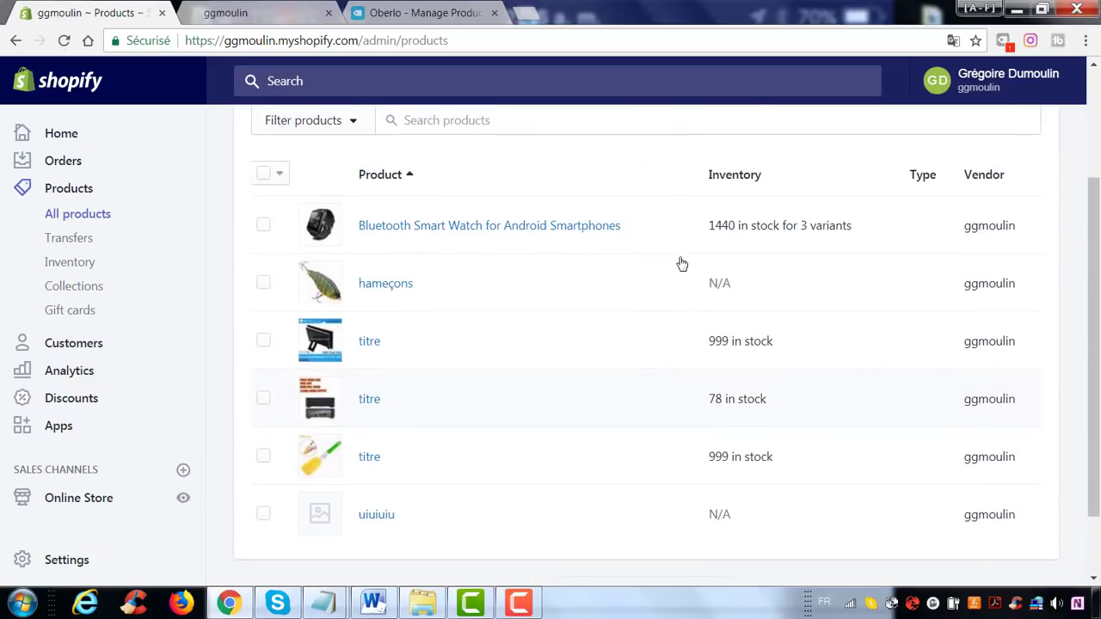
{"action": "left_click", "coordinate": [519, 228]}
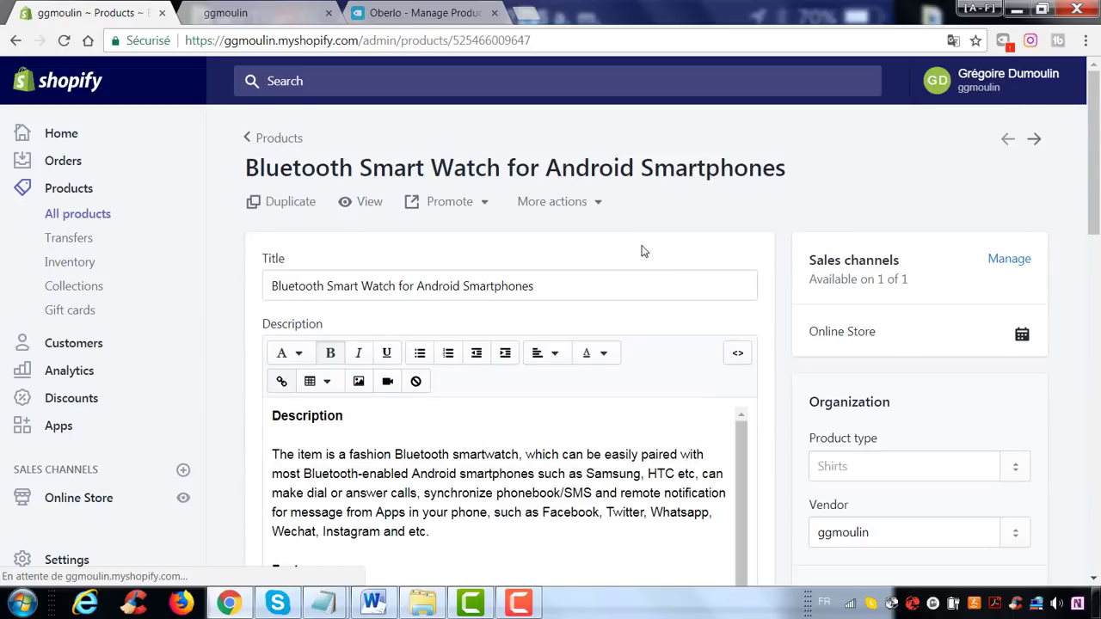
{"action": "scroll", "coordinate": [861, 361], "scroll_direction": "down", "scroll_amount": 3}
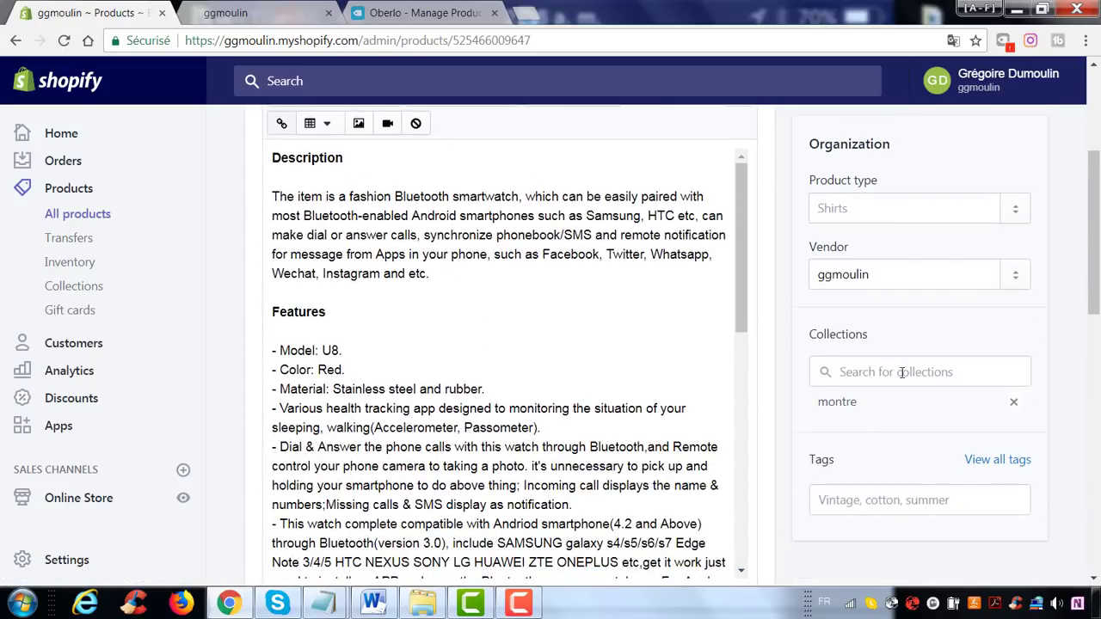
{"action": "left_click", "coordinate": [878, 375]}
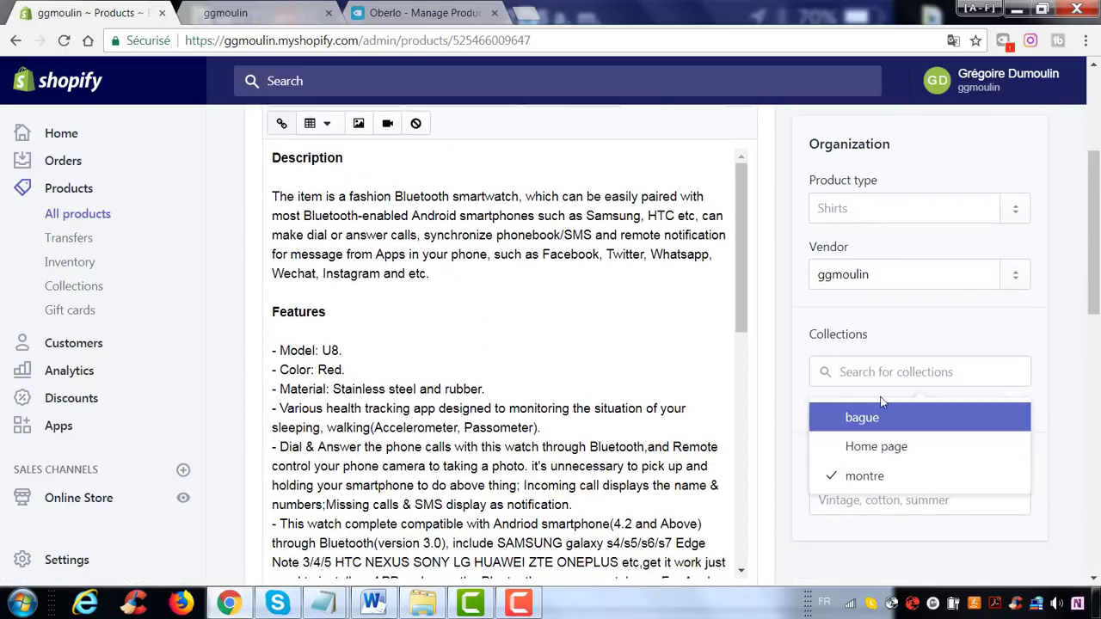
{"action": "left_click", "coordinate": [884, 454]}
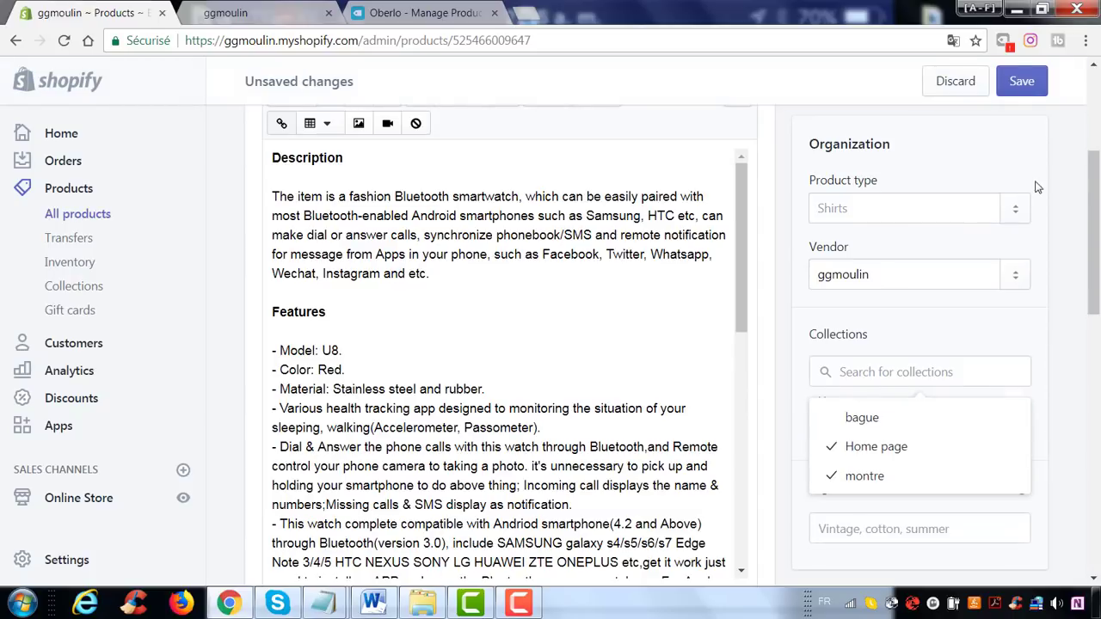
{"action": "left_click", "coordinate": [1019, 85]}
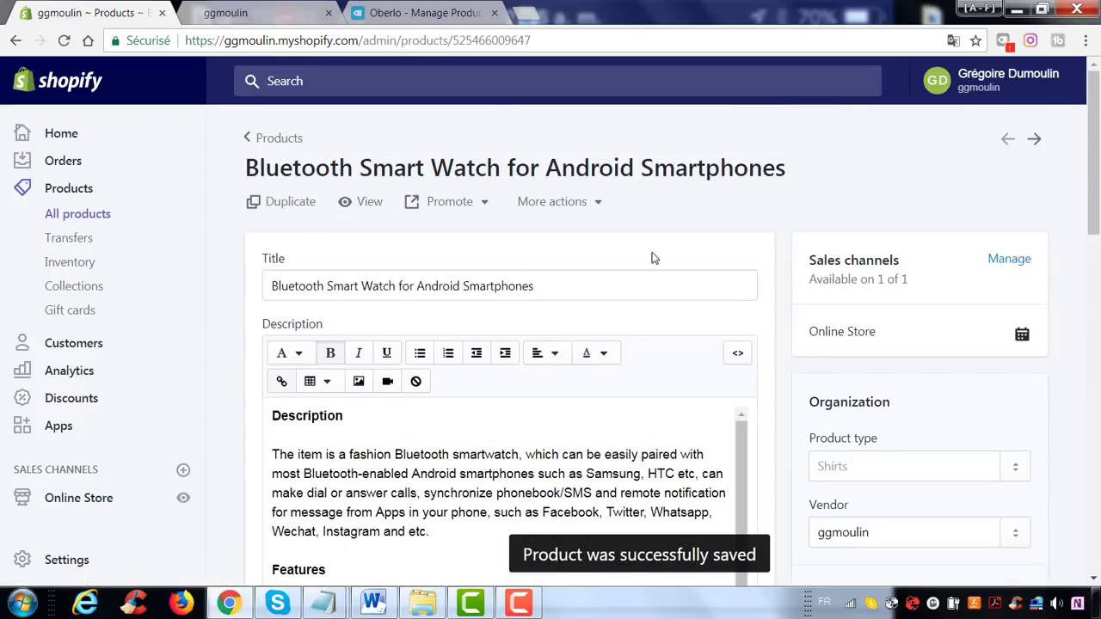
Go to the hameçons product, add it to the Home page, montre and bague collections and save.
{"action": "left_click", "coordinate": [1033, 138]}
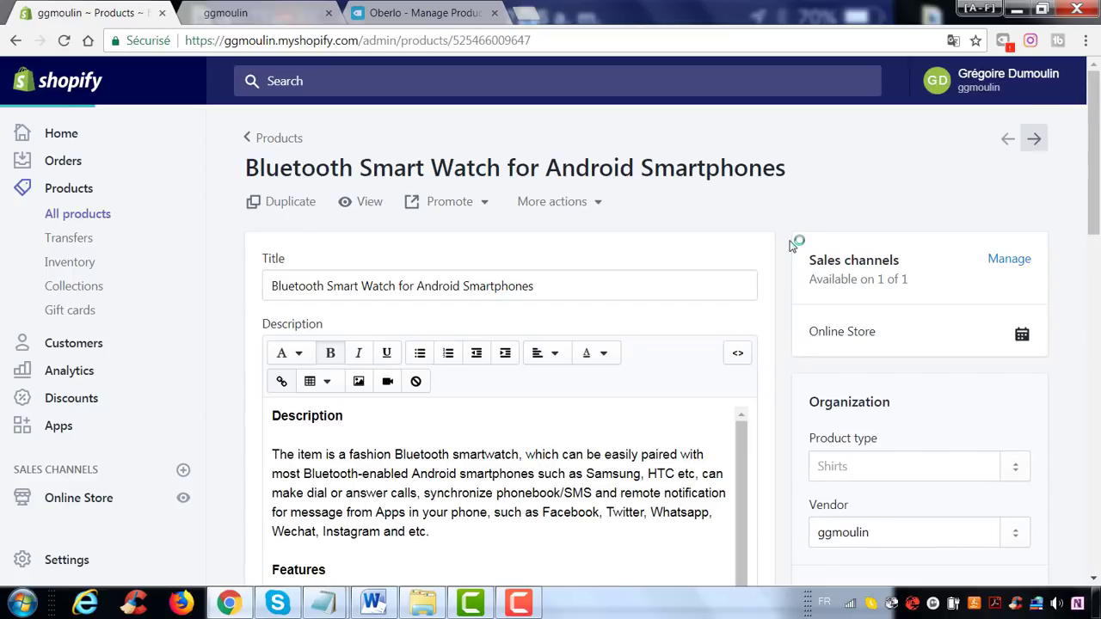
{"action": "scroll", "coordinate": [789, 243], "scroll_direction": "down", "scroll_amount": 1}
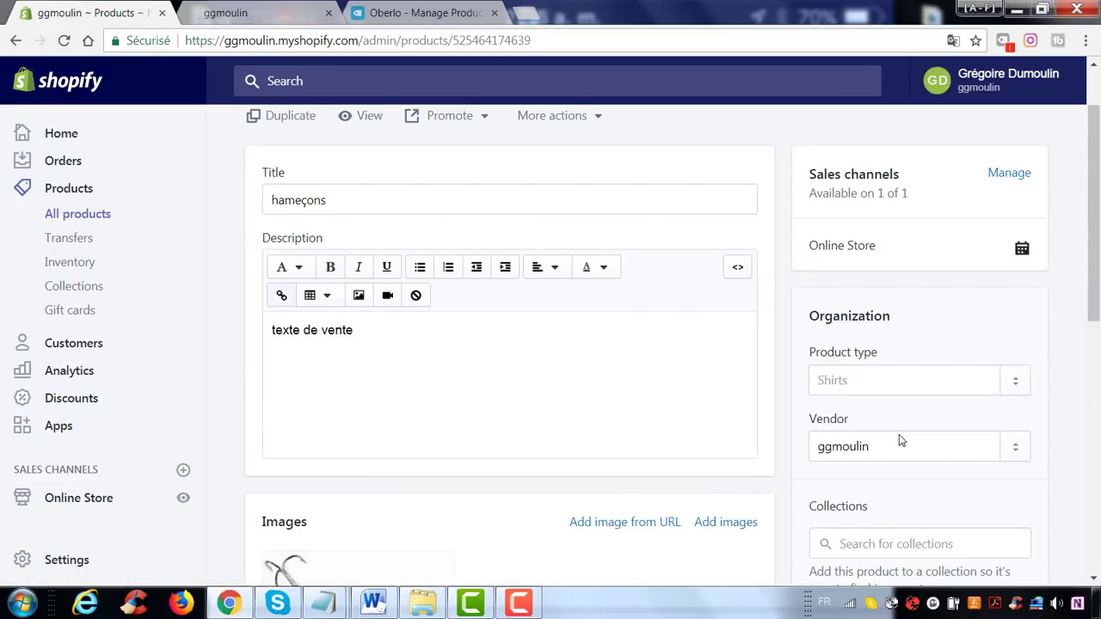
{"action": "scroll", "coordinate": [901, 441], "scroll_direction": "down", "scroll_amount": 2}
{"action": "left_click", "coordinate": [896, 377]}
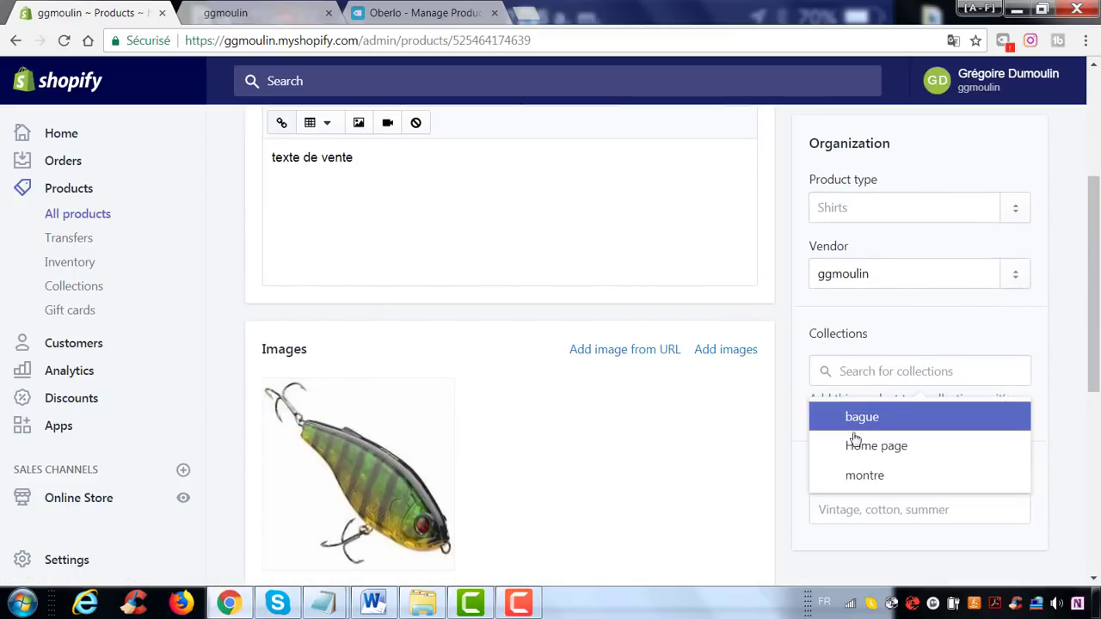
{"action": "left_click", "coordinate": [863, 447]}
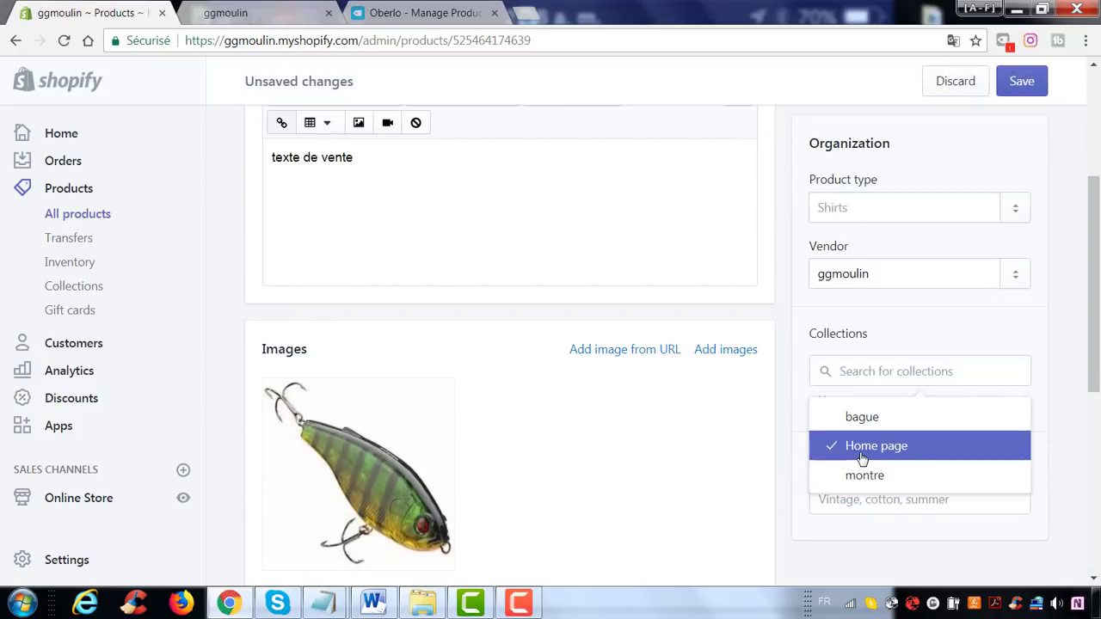
{"action": "left_click", "coordinate": [898, 482]}
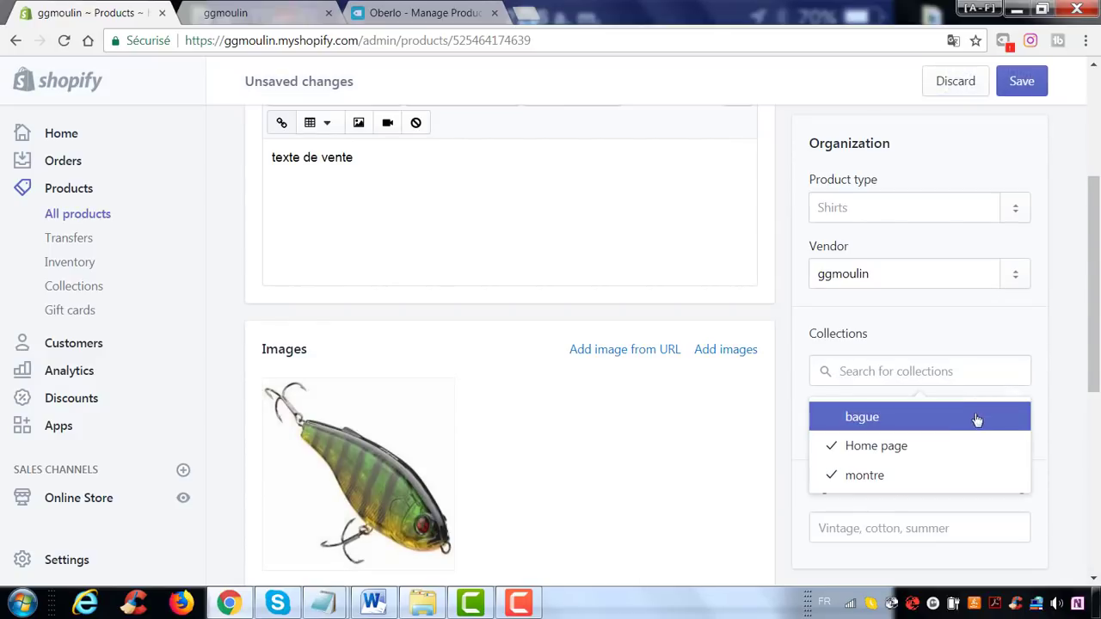
{"action": "left_click", "coordinate": [979, 419]}
{"action": "left_click", "coordinate": [1035, 93]}
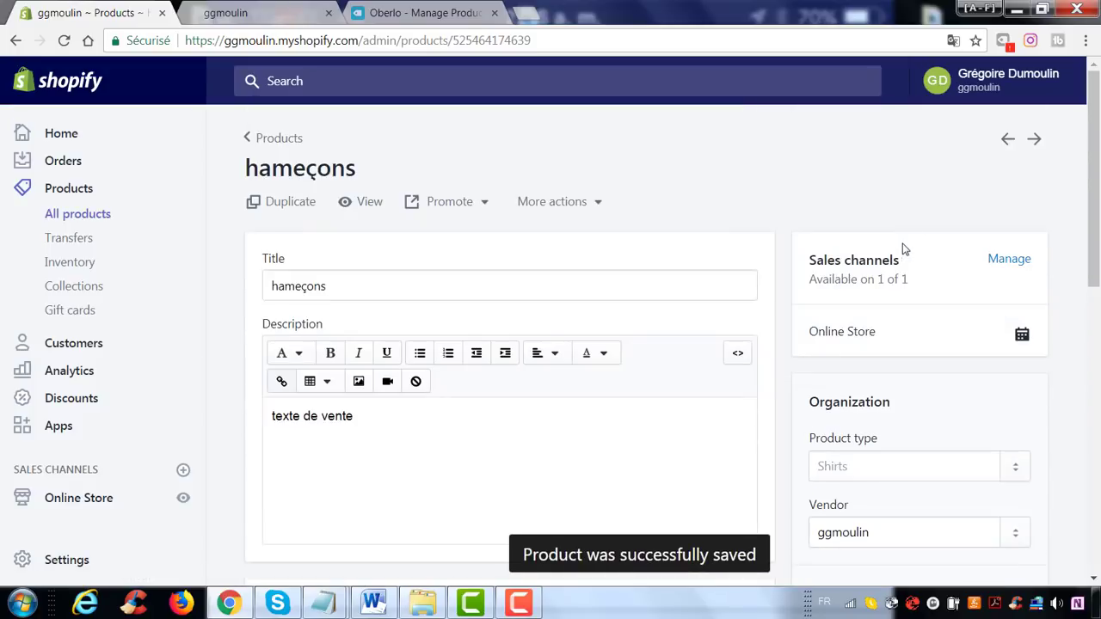
Go to the barebone PC product titled "titre", add it to the Home page collection and save.
{"action": "left_click", "coordinate": [1034, 139]}
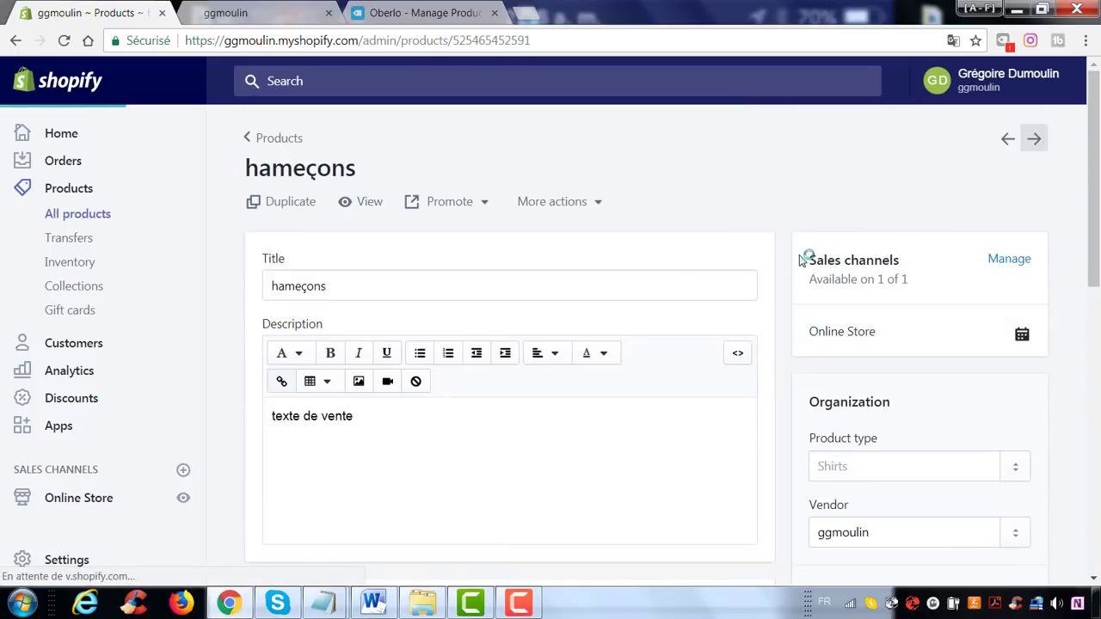
{"action": "scroll", "coordinate": [800, 260], "scroll_direction": "down", "scroll_amount": 5}
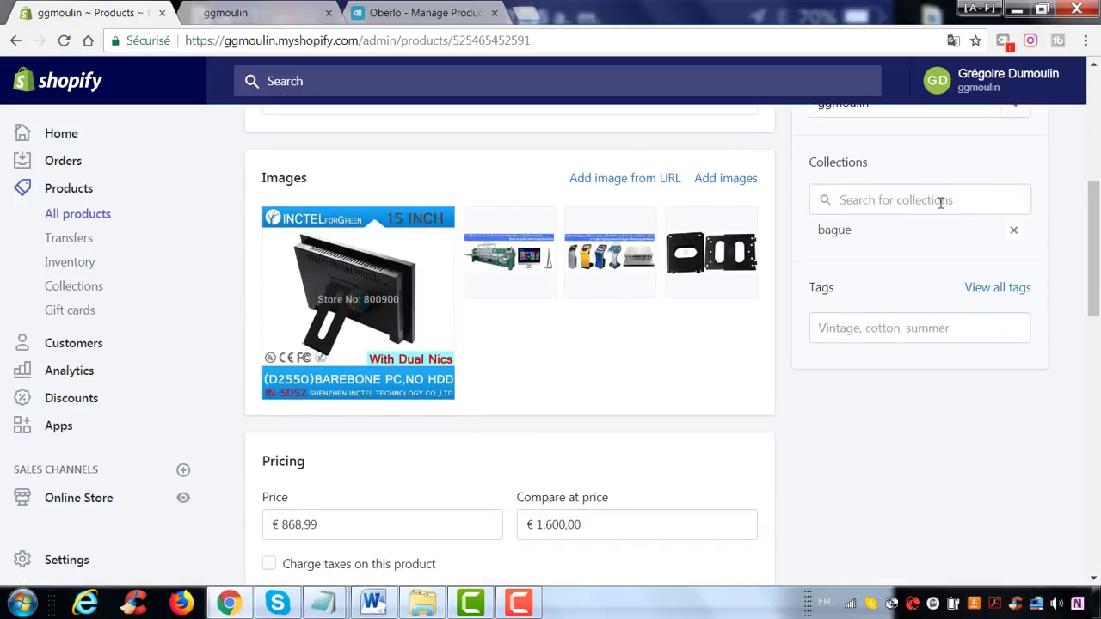
{"action": "type", "text": "h"}
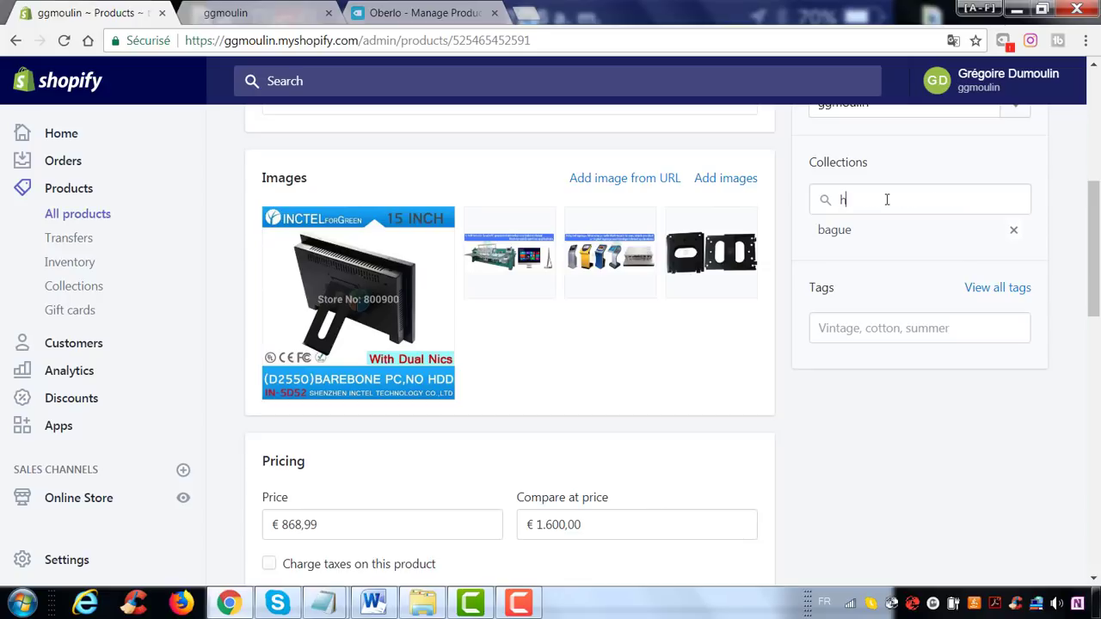
{"action": "left_click", "coordinate": [888, 247]}
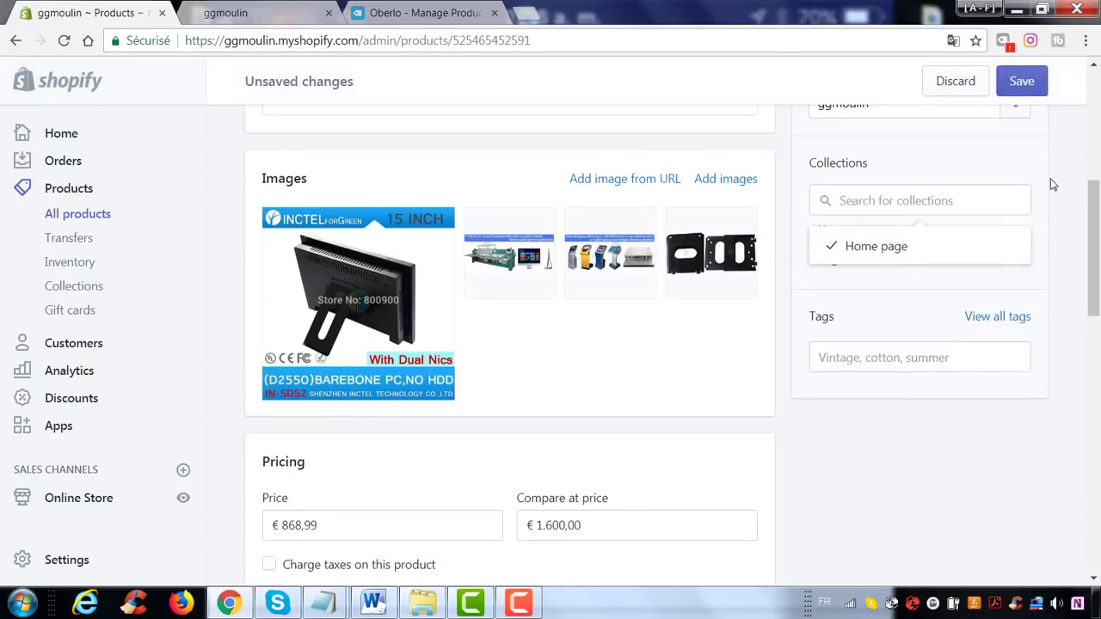
{"action": "scroll", "coordinate": [1032, 129], "scroll_direction": "up", "scroll_amount": 5}
{"action": "left_click", "coordinate": [1018, 81]}
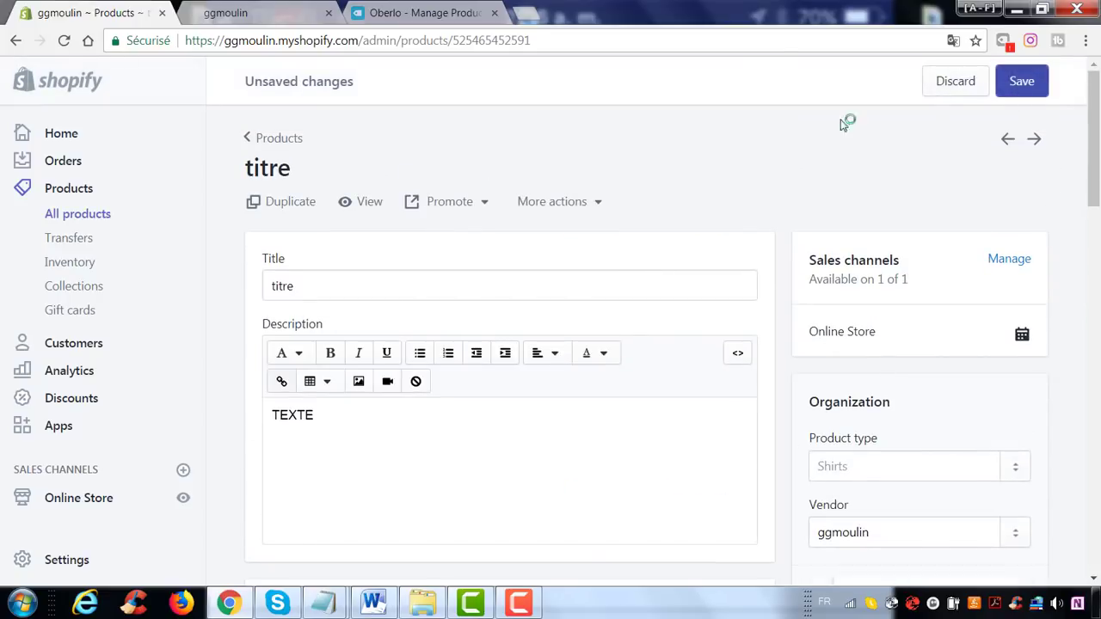
Reload the online store's home page and check the products in the Featured collection.
{"action": "left_click", "coordinate": [280, 13]}
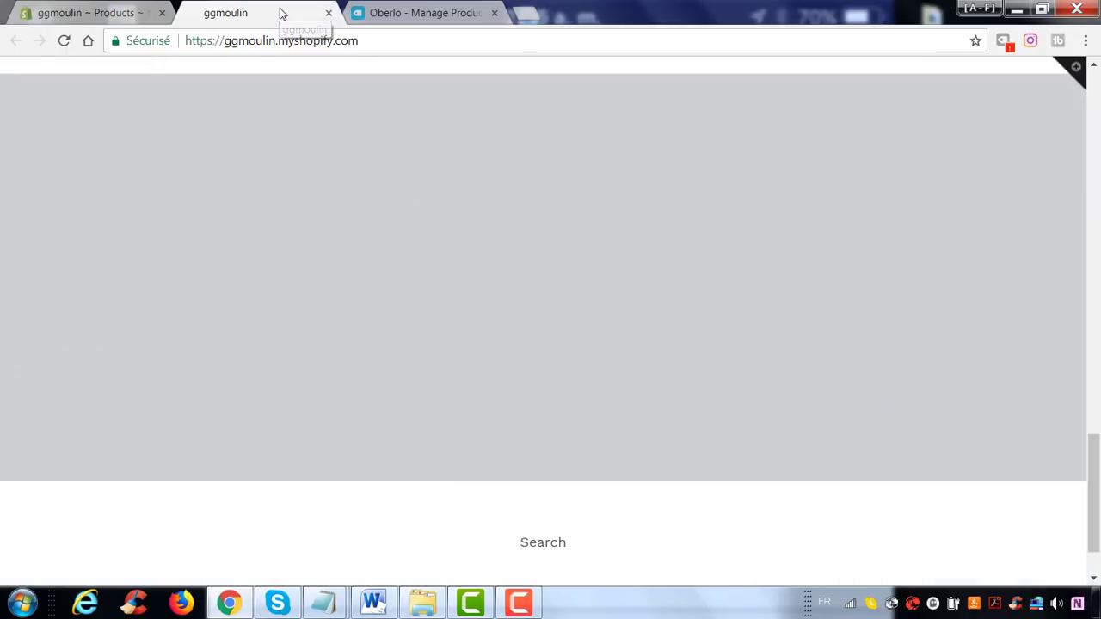
{"action": "left_click", "coordinate": [63, 41]}
{"action": "key", "text": "ctrl+shift+Tab"}
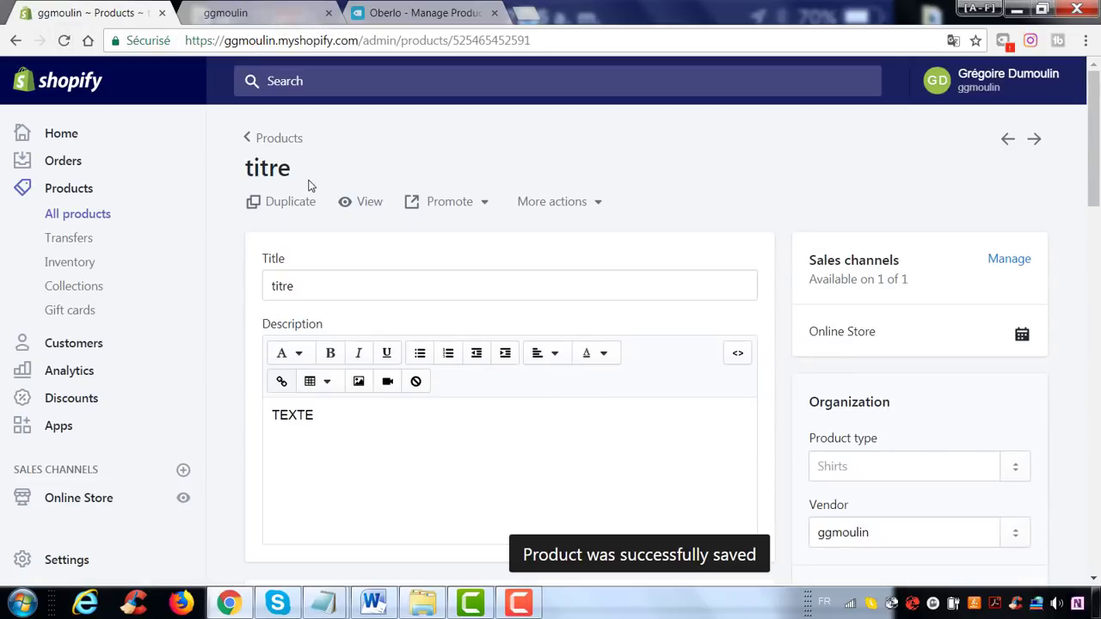
{"action": "left_click", "coordinate": [247, 13]}
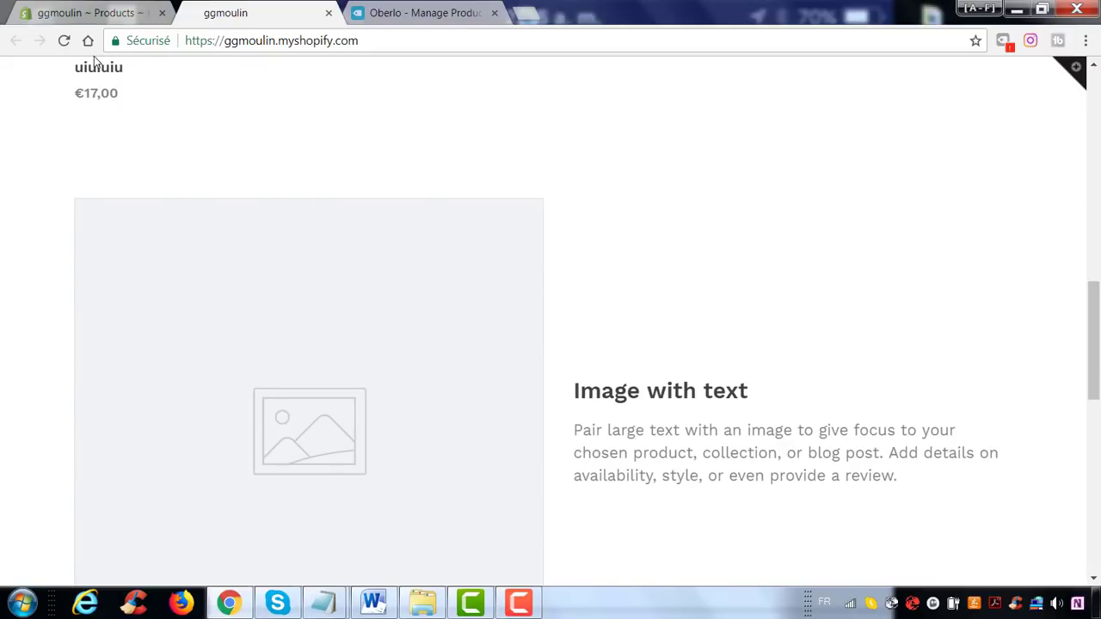
{"action": "left_click", "coordinate": [62, 41]}
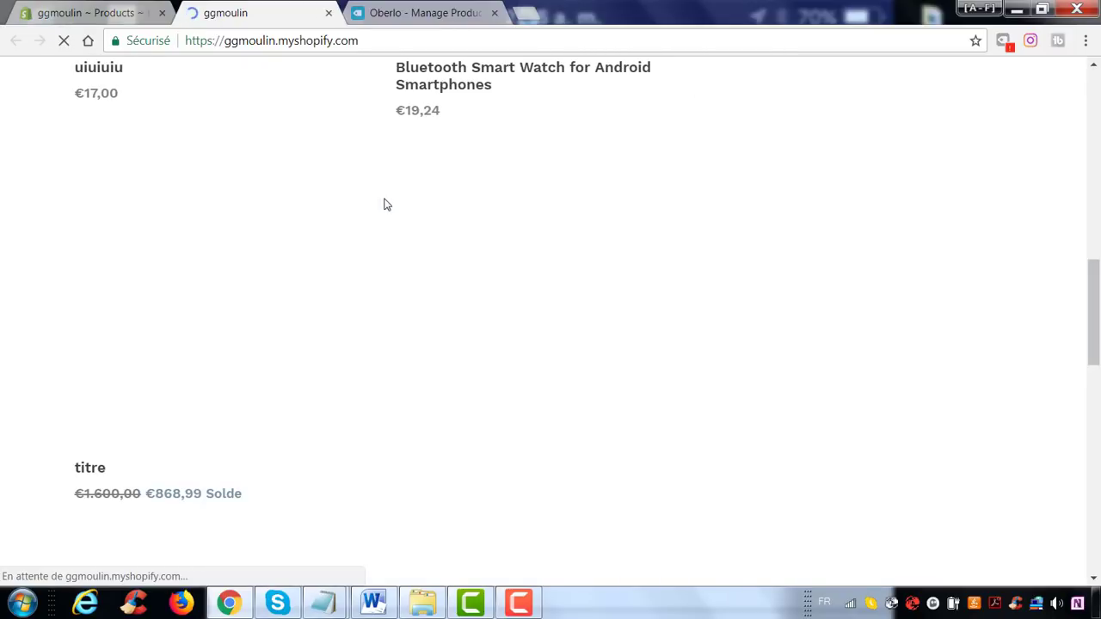
{"action": "scroll", "coordinate": [412, 245], "scroll_direction": "up", "scroll_amount": 5}
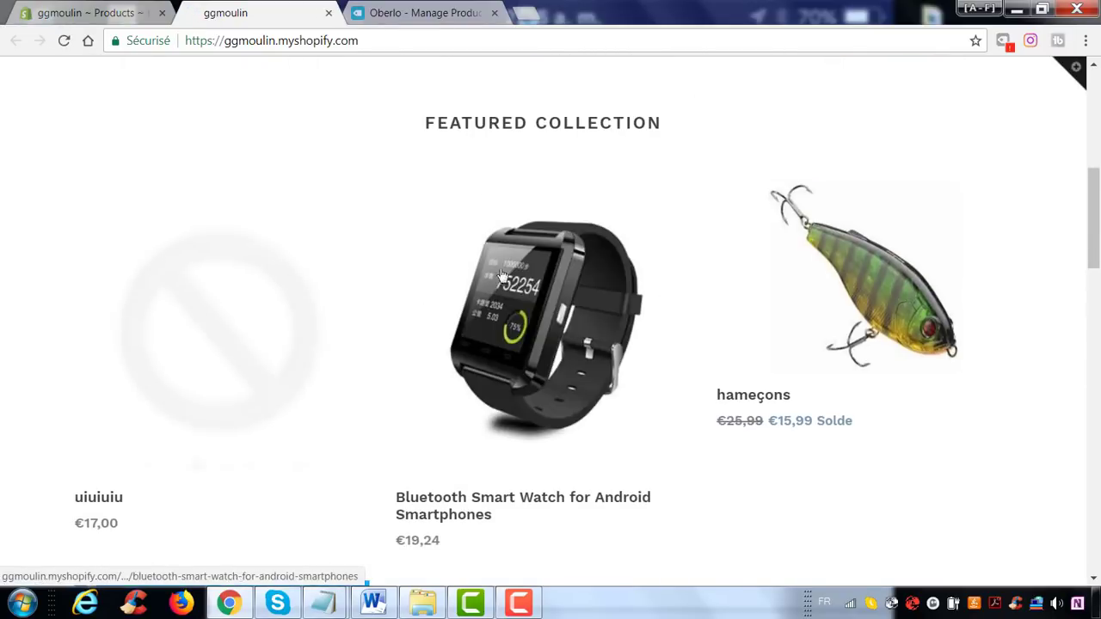
Look over the storefront's home page from banner to footer, and open the Bijoux page.
{"action": "scroll", "coordinate": [662, 317], "scroll_direction": "up", "scroll_amount": 6}
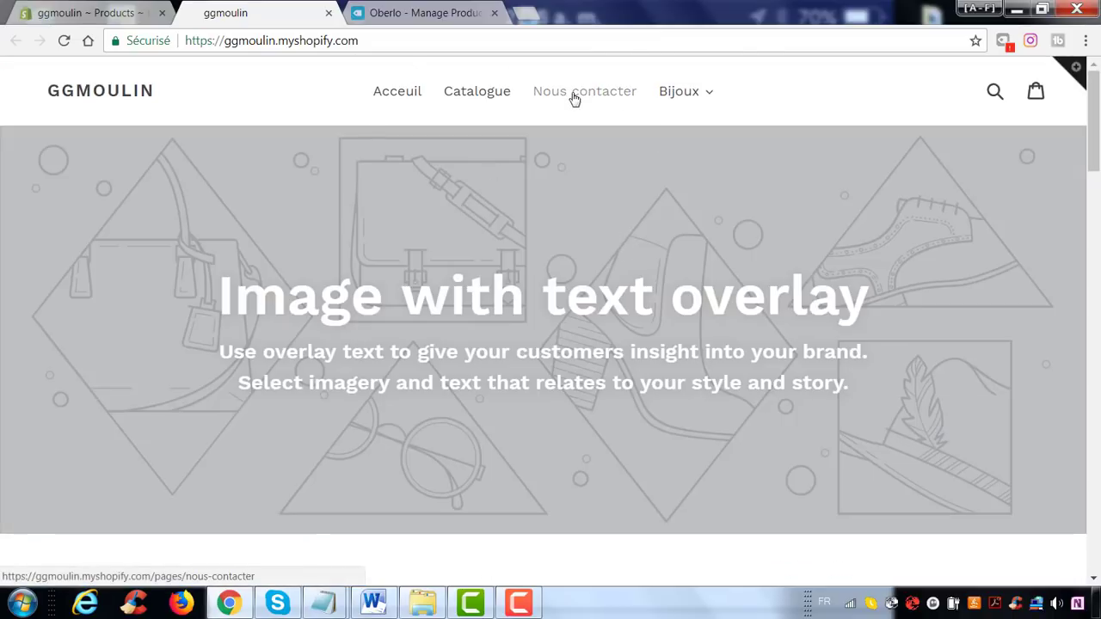
{"action": "scroll", "coordinate": [540, 206], "scroll_direction": "down", "scroll_amount": 8}
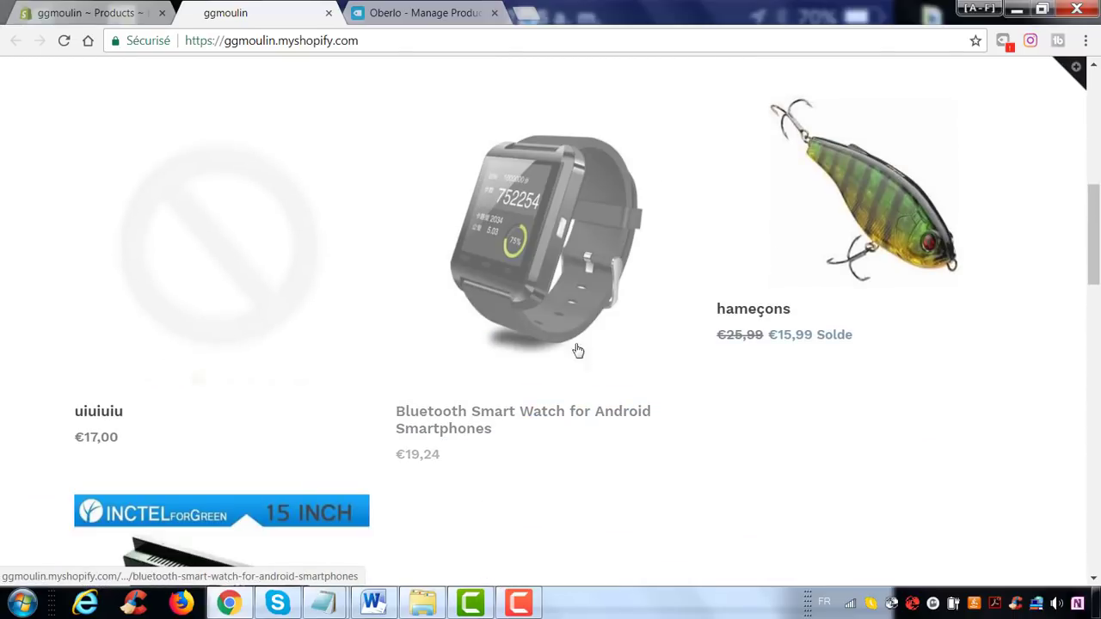
{"action": "scroll", "coordinate": [238, 270], "scroll_direction": "down", "scroll_amount": 4}
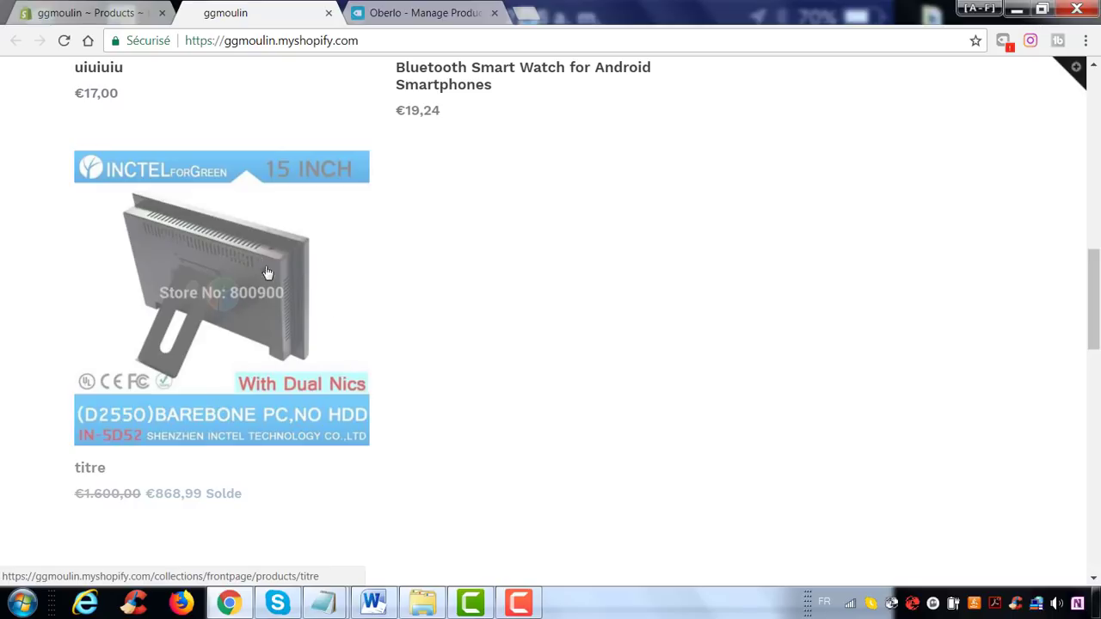
{"action": "scroll", "coordinate": [629, 300], "scroll_direction": "down", "scroll_amount": 6}
{"action": "scroll", "coordinate": [632, 310], "scroll_direction": "down", "scroll_amount": 5}
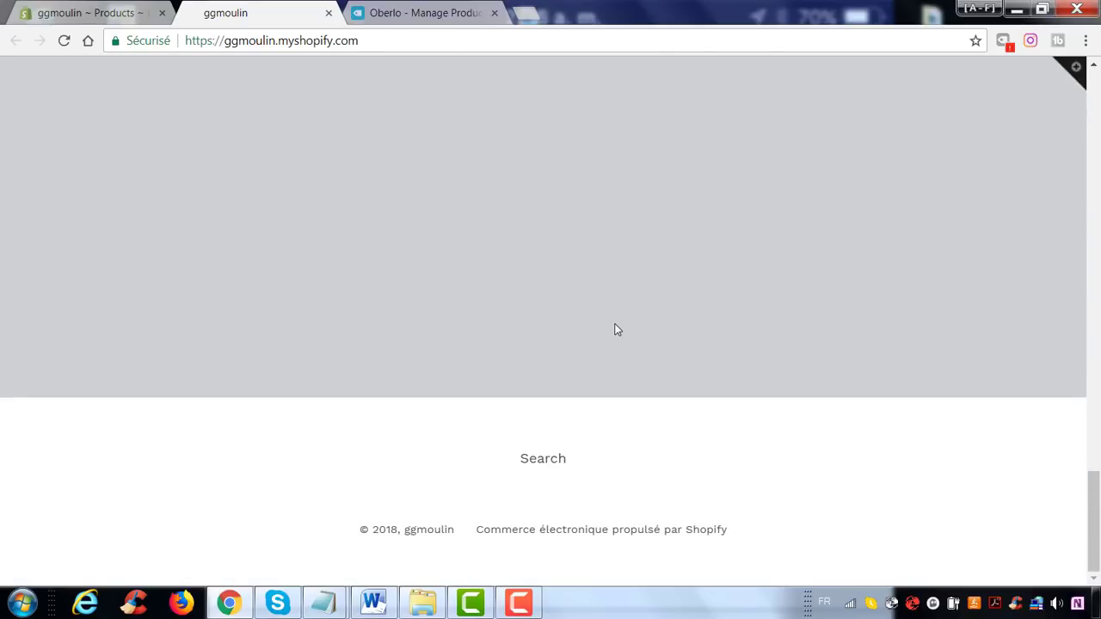
{"action": "scroll", "coordinate": [617, 330], "scroll_direction": "up", "scroll_amount": 6}
{"action": "scroll", "coordinate": [403, 323], "scroll_direction": "down", "scroll_amount": 5}
{"action": "scroll", "coordinate": [484, 290], "scroll_direction": "up", "scroll_amount": 12}
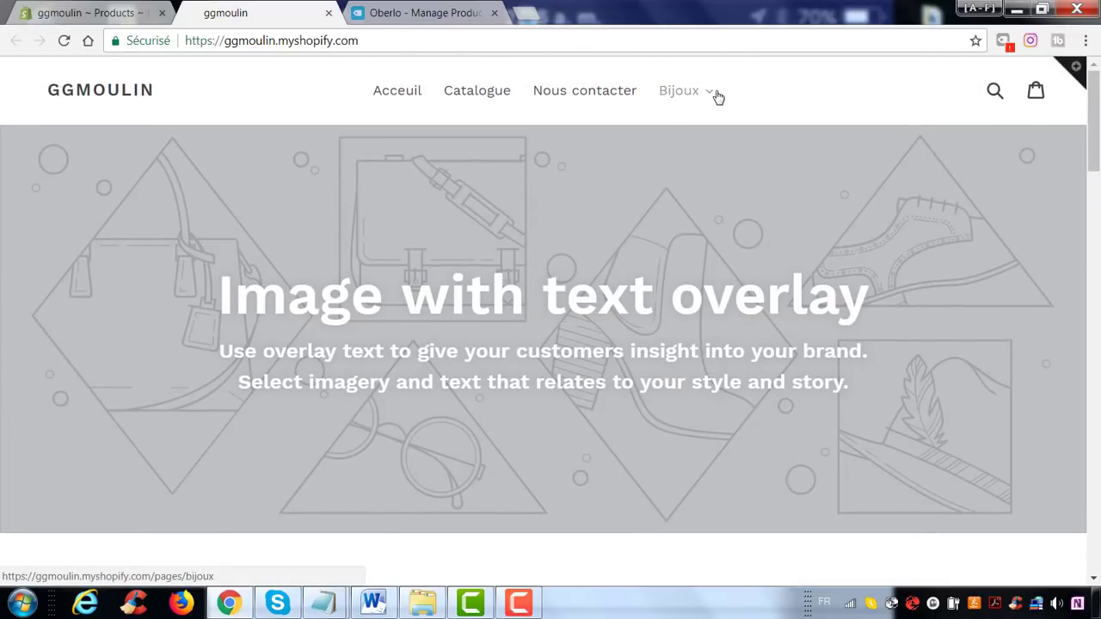
{"action": "left_click", "coordinate": [706, 91]}
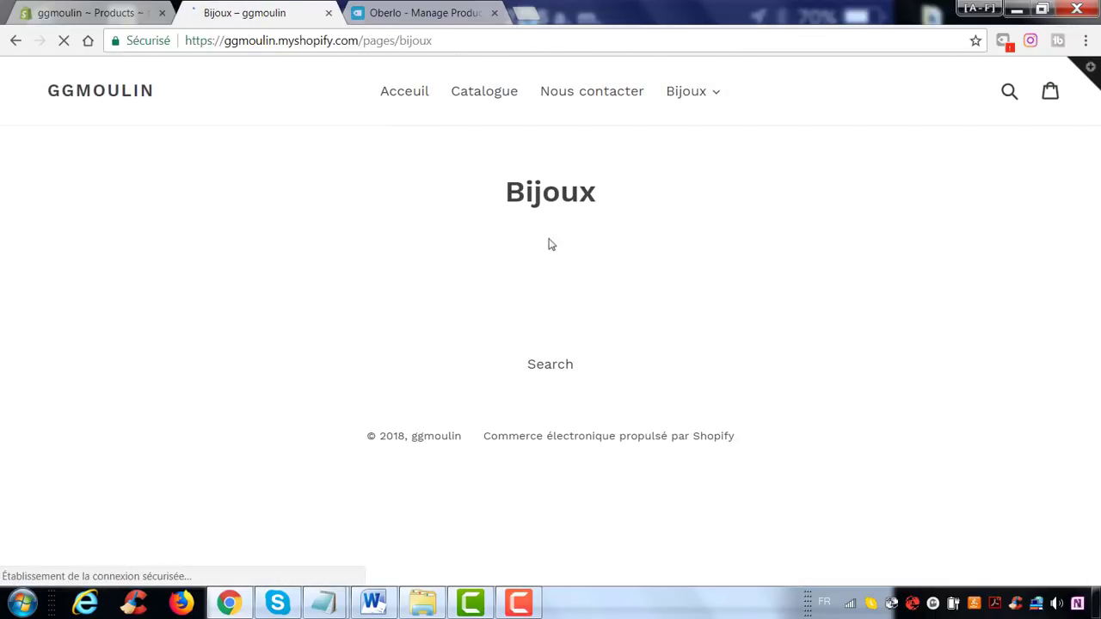
Return to the Shopify admin and review the full product list and the installed apps.
{"action": "left_click", "coordinate": [95, 13]}
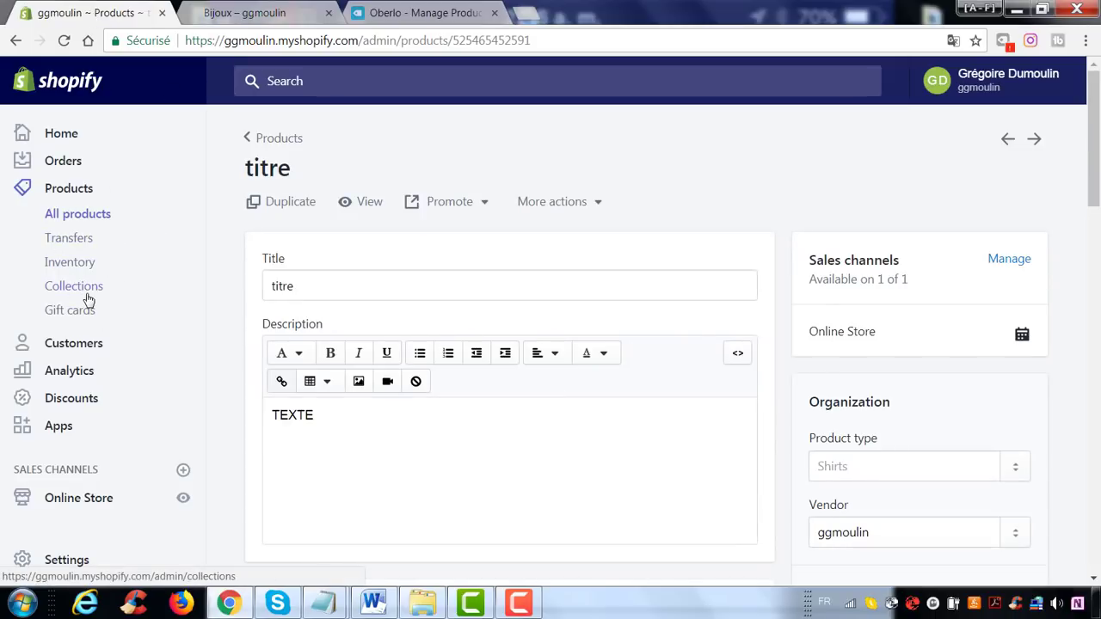
{"action": "left_click", "coordinate": [248, 139]}
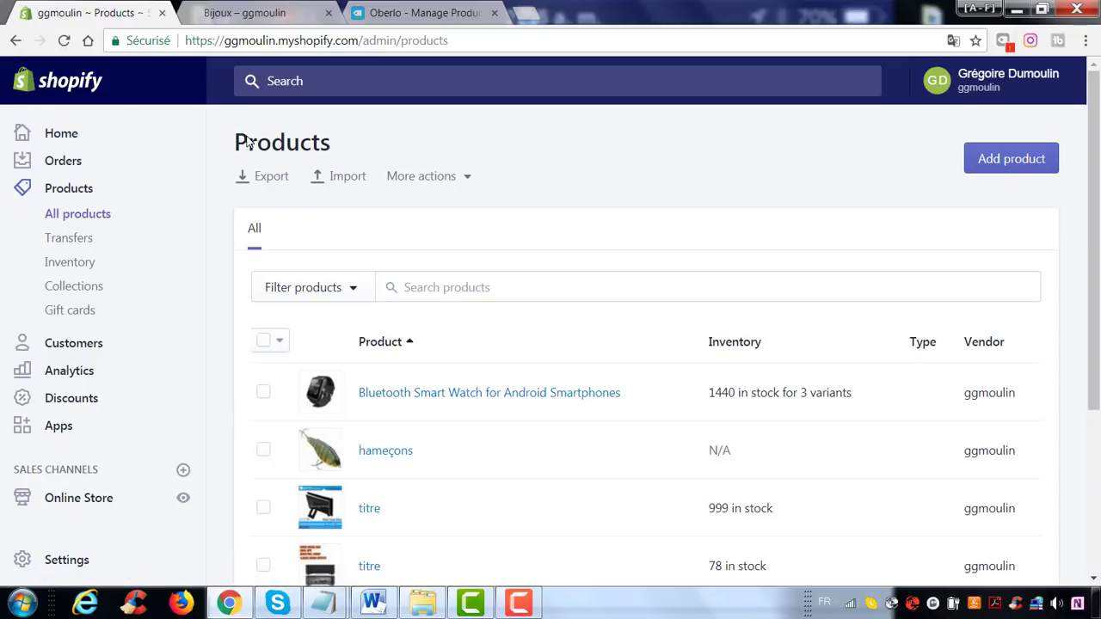
{"action": "scroll", "coordinate": [323, 251], "scroll_direction": "down", "scroll_amount": 2}
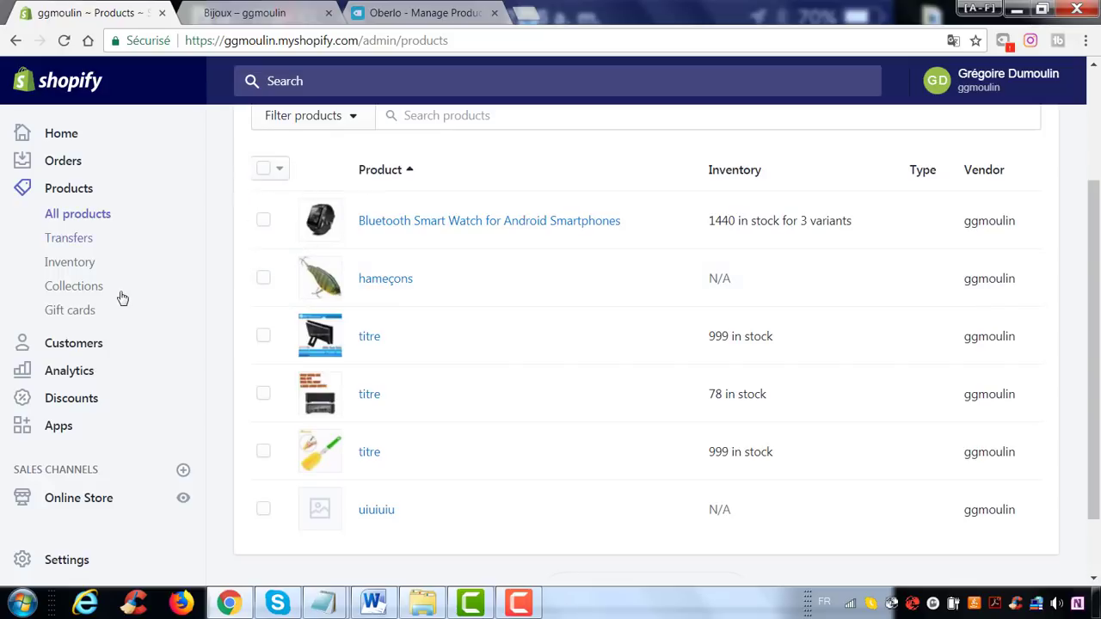
{"action": "left_click", "coordinate": [52, 427]}
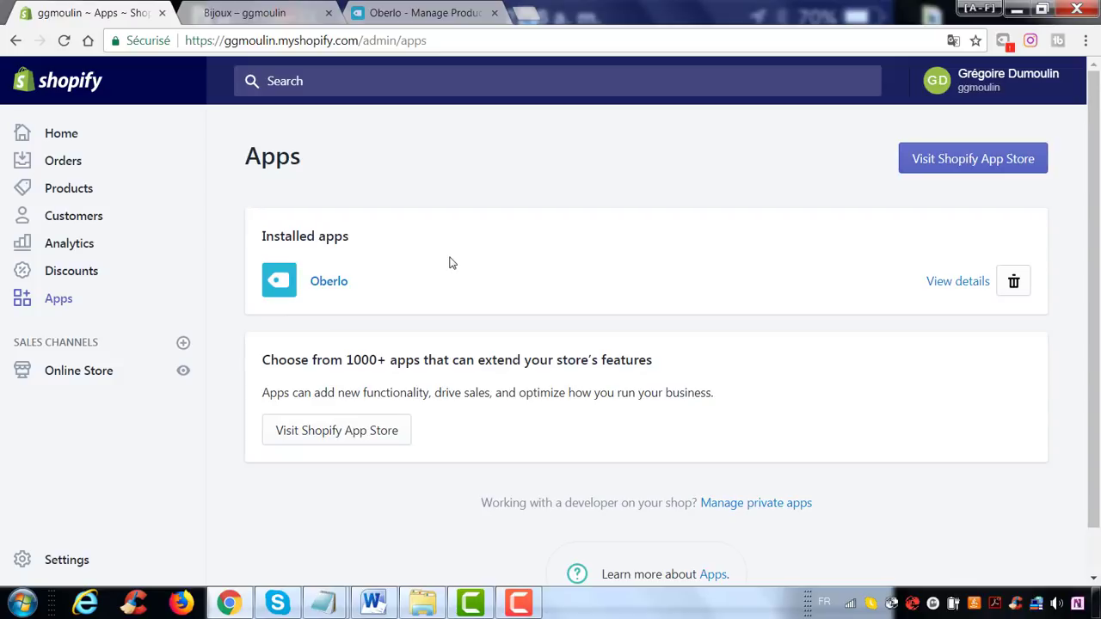
{"action": "scroll", "coordinate": [449, 263], "scroll_direction": "down", "scroll_amount": 1}
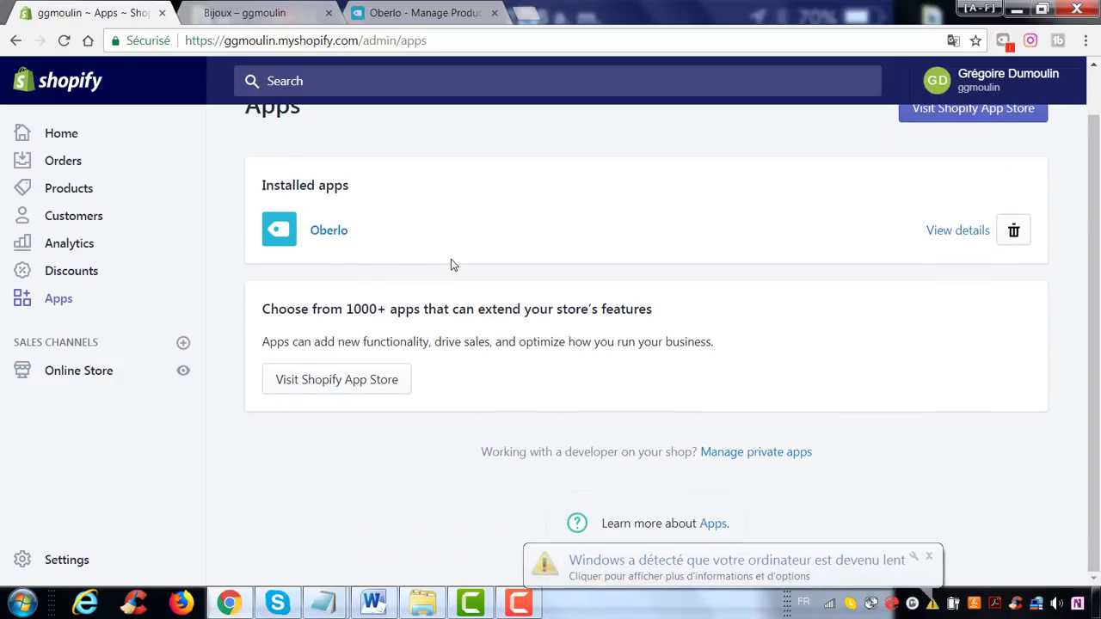
{"action": "scroll", "coordinate": [451, 265], "scroll_direction": "up", "scroll_amount": 1}
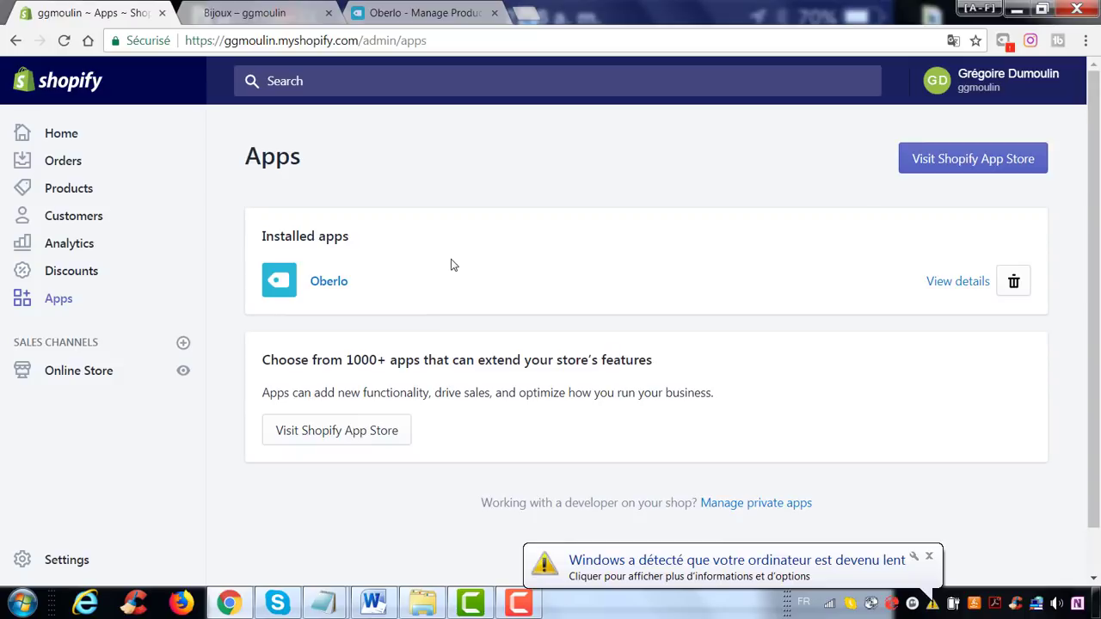
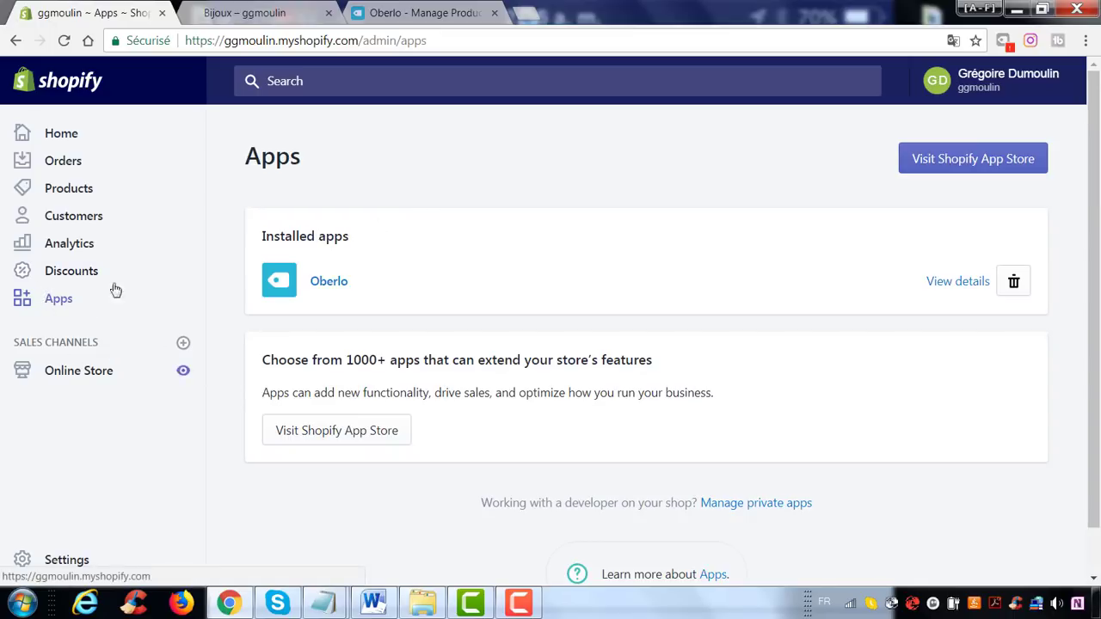
Open the Online Store's themes and examine the current theme preview and the options for more themes.
{"action": "left_click", "coordinate": [106, 381]}
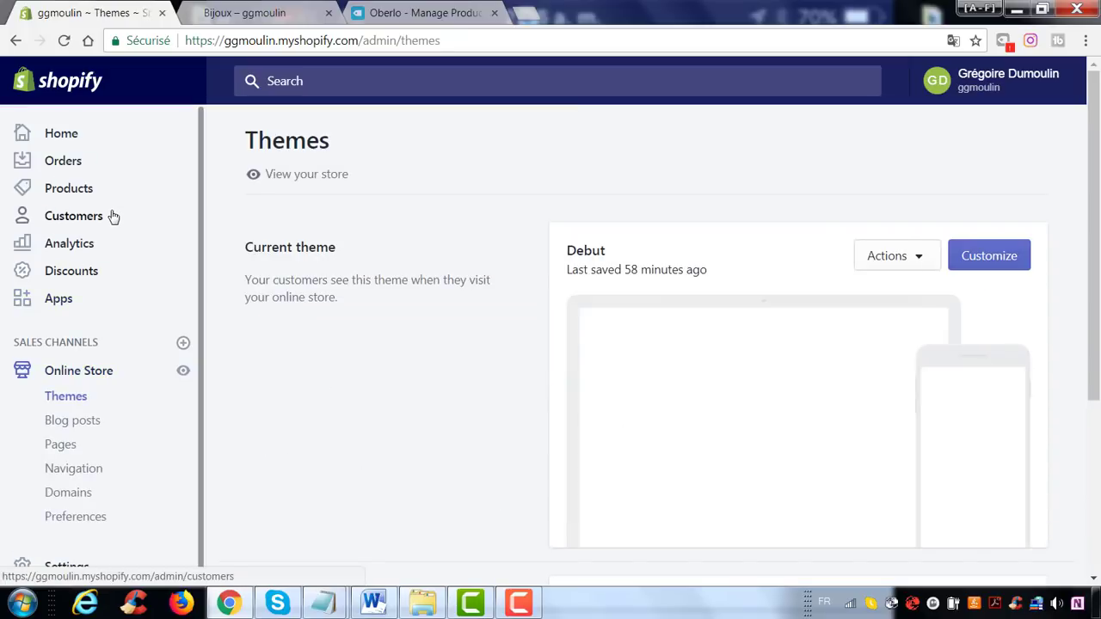
{"action": "scroll", "coordinate": [111, 215], "scroll_direction": "down", "scroll_amount": 3}
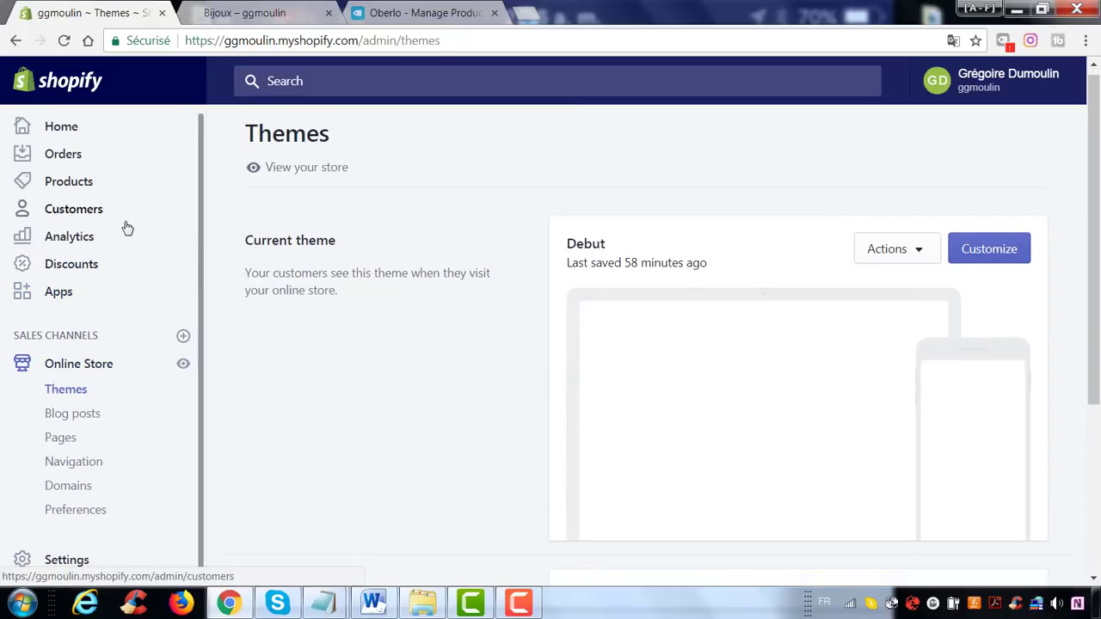
{"action": "scroll", "coordinate": [250, 319], "scroll_direction": "down", "scroll_amount": 1}
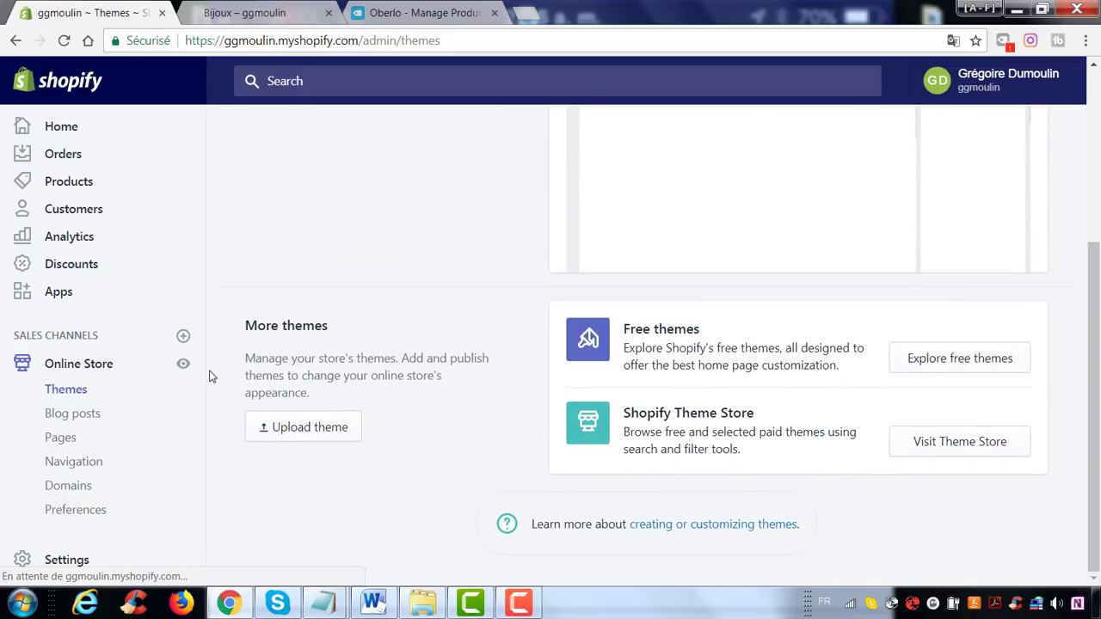
{"action": "left_click", "coordinate": [516, 605]}
{"action": "left_click", "coordinate": [519, 605]}
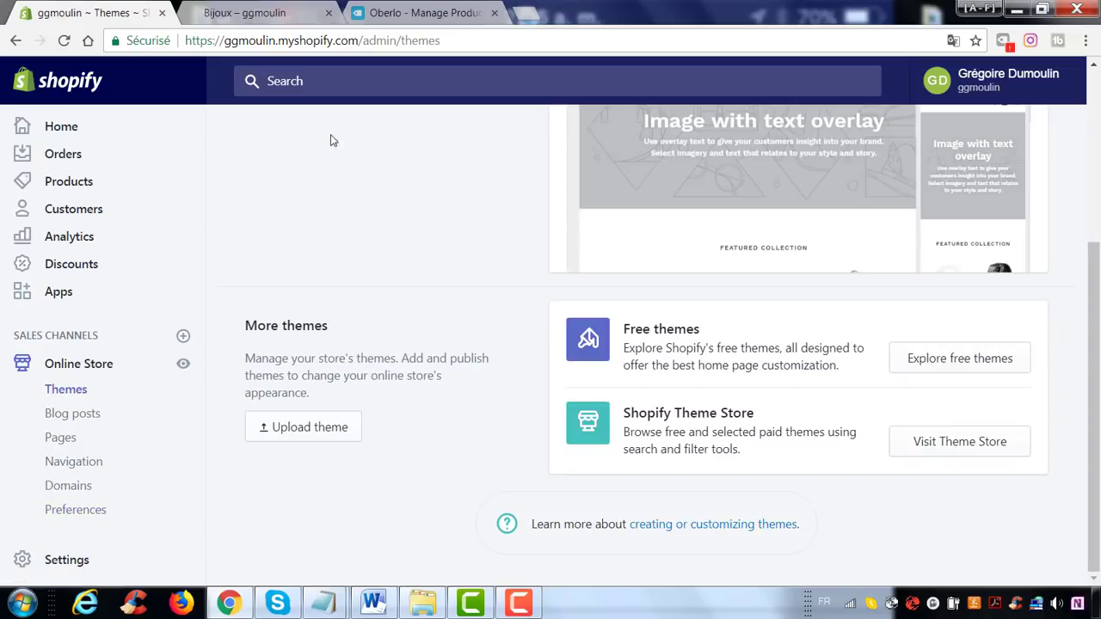
{"action": "scroll", "coordinate": [168, 245], "scroll_direction": "up", "scroll_amount": 1}
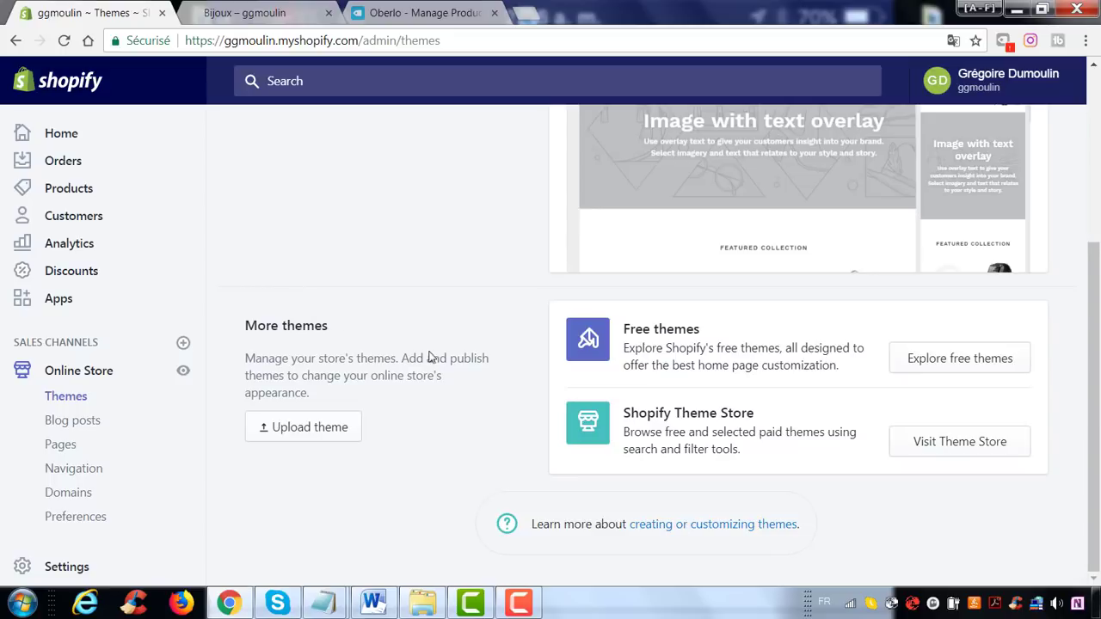
{"action": "scroll", "coordinate": [497, 405], "scroll_direction": "up", "scroll_amount": 3}
{"action": "scroll", "coordinate": [805, 368], "scroll_direction": "down", "scroll_amount": 1}
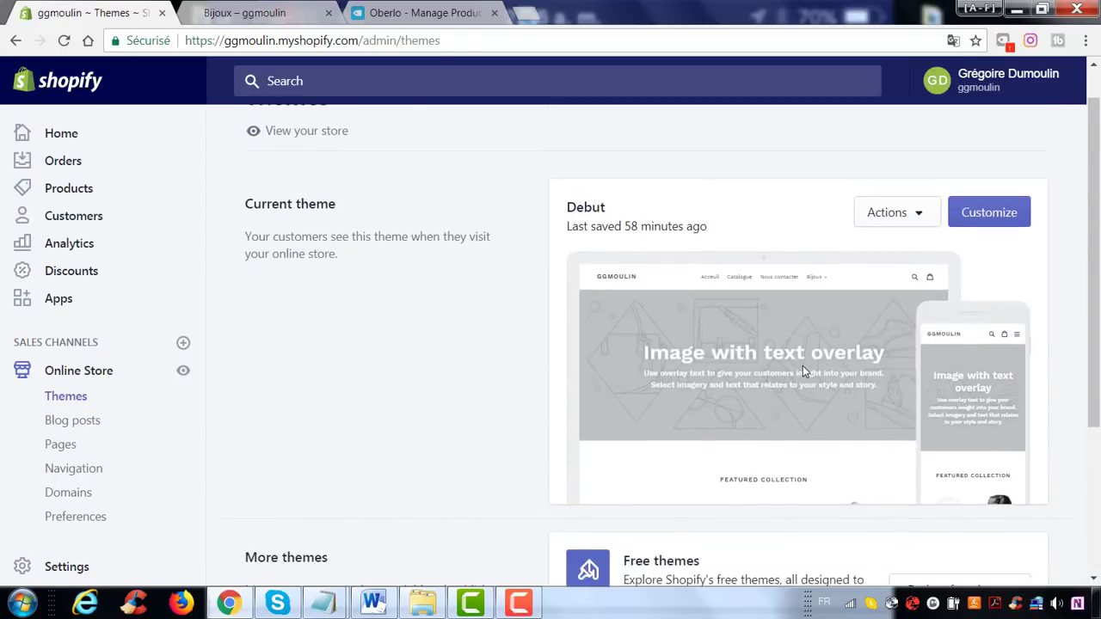
{"action": "scroll", "coordinate": [908, 297], "scroll_direction": "down", "scroll_amount": 1}
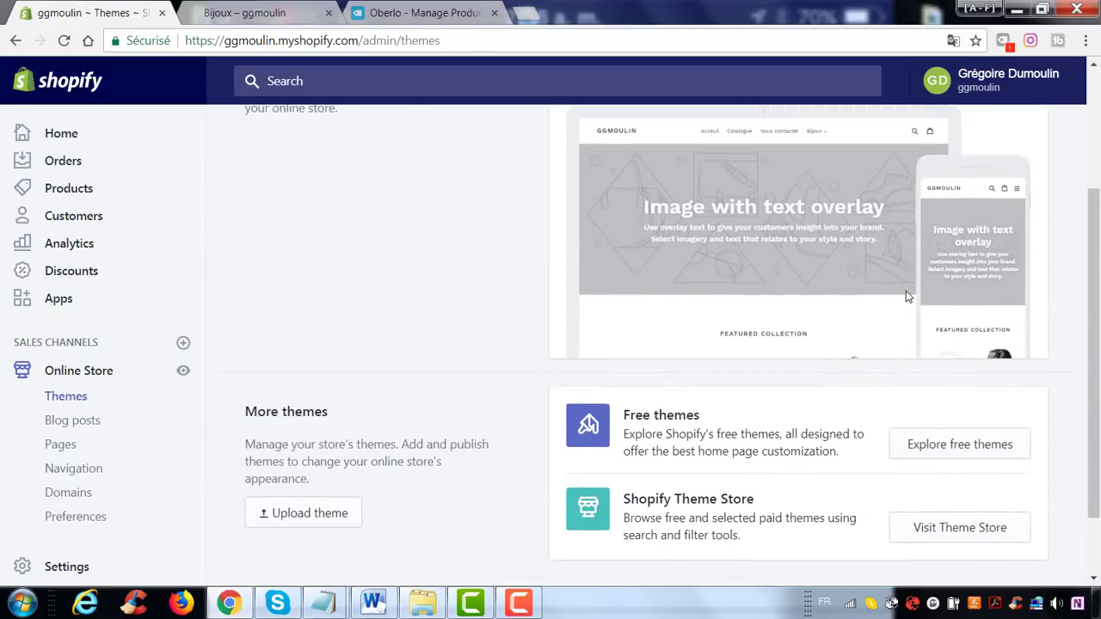
Add the Simple theme from Shopify's free themes to the store.
{"action": "left_click", "coordinate": [954, 454]}
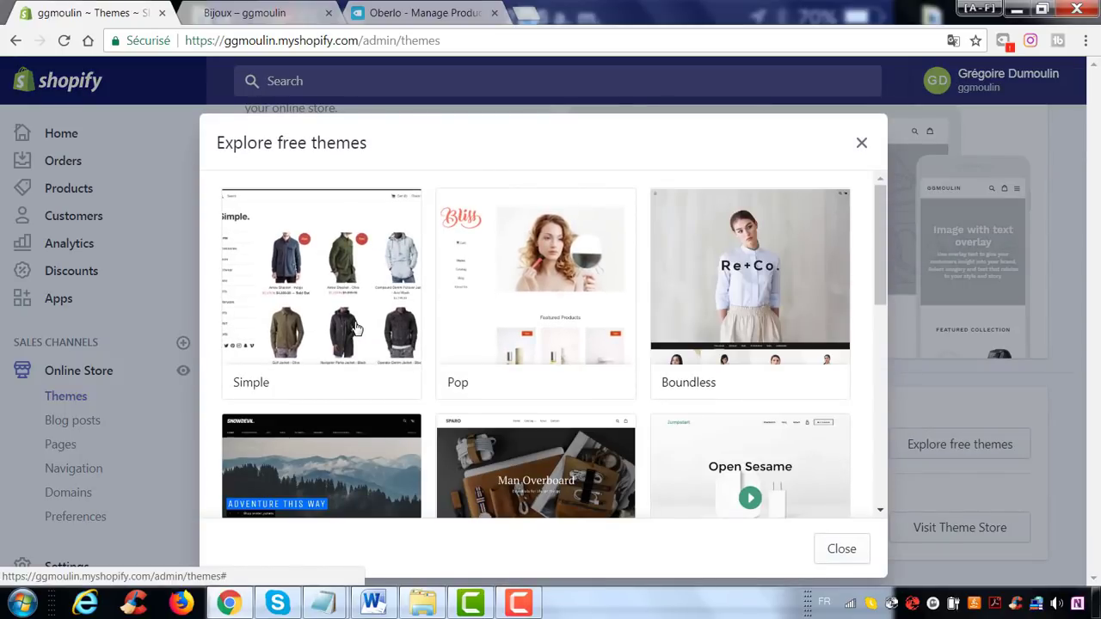
{"action": "left_click", "coordinate": [355, 328]}
{"action": "left_click", "coordinate": [795, 556]}
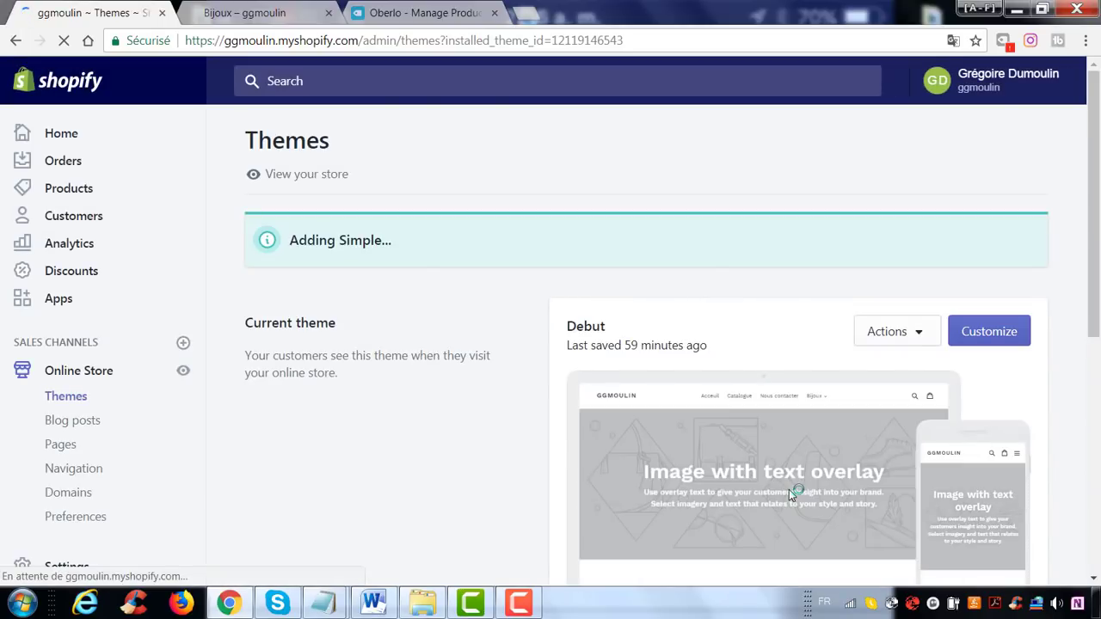
Publish the newly added Simple theme as the store's current theme.
{"action": "scroll", "coordinate": [485, 322], "scroll_direction": "down", "scroll_amount": 1}
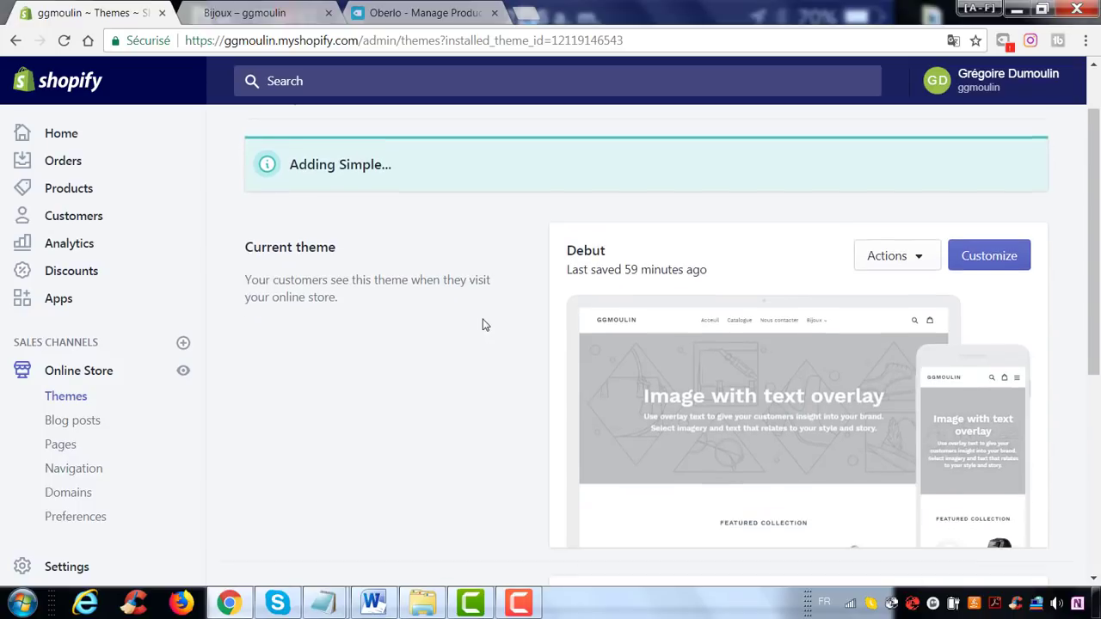
{"action": "scroll", "coordinate": [484, 244], "scroll_direction": "down", "scroll_amount": 3}
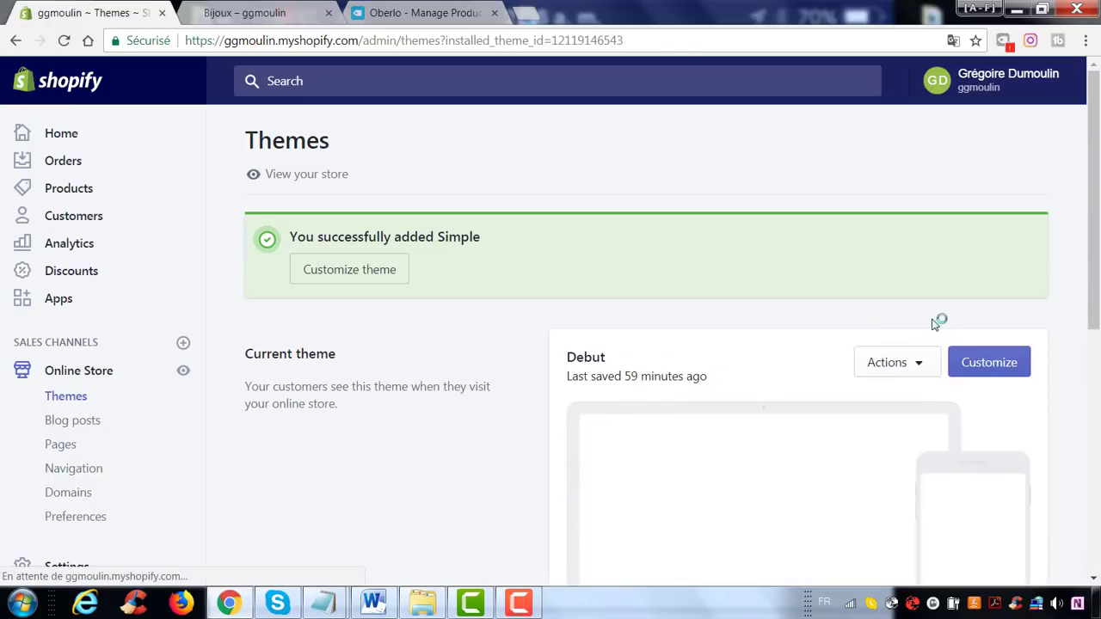
{"action": "scroll", "coordinate": [685, 304], "scroll_direction": "down", "scroll_amount": 3}
{"action": "scroll", "coordinate": [831, 359], "scroll_direction": "down", "scroll_amount": 2}
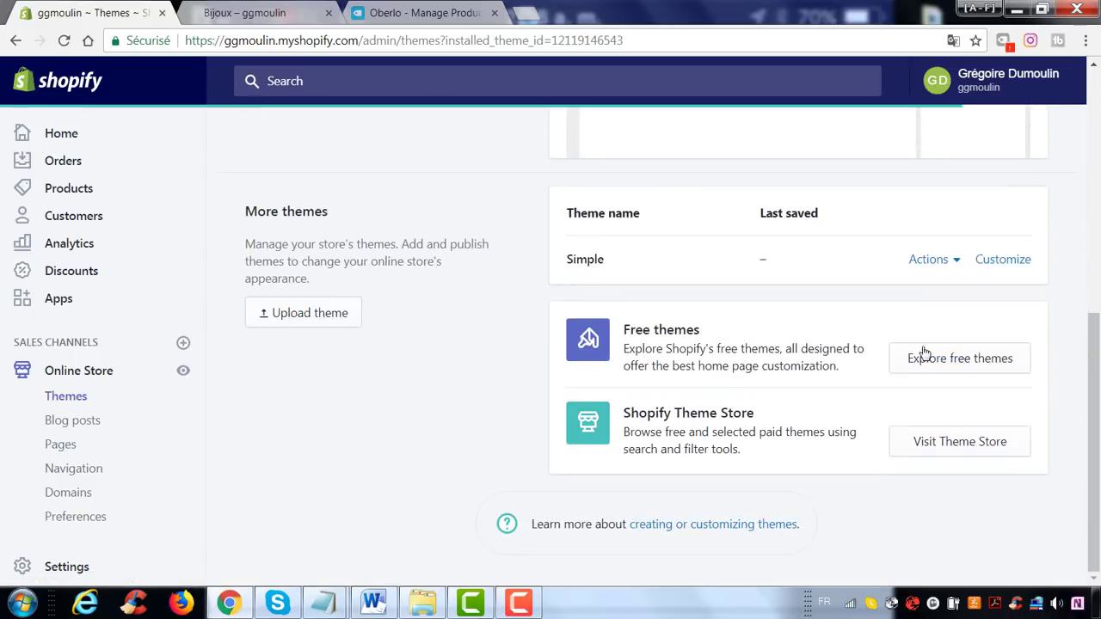
{"action": "scroll", "coordinate": [951, 267], "scroll_direction": "down", "scroll_amount": 5}
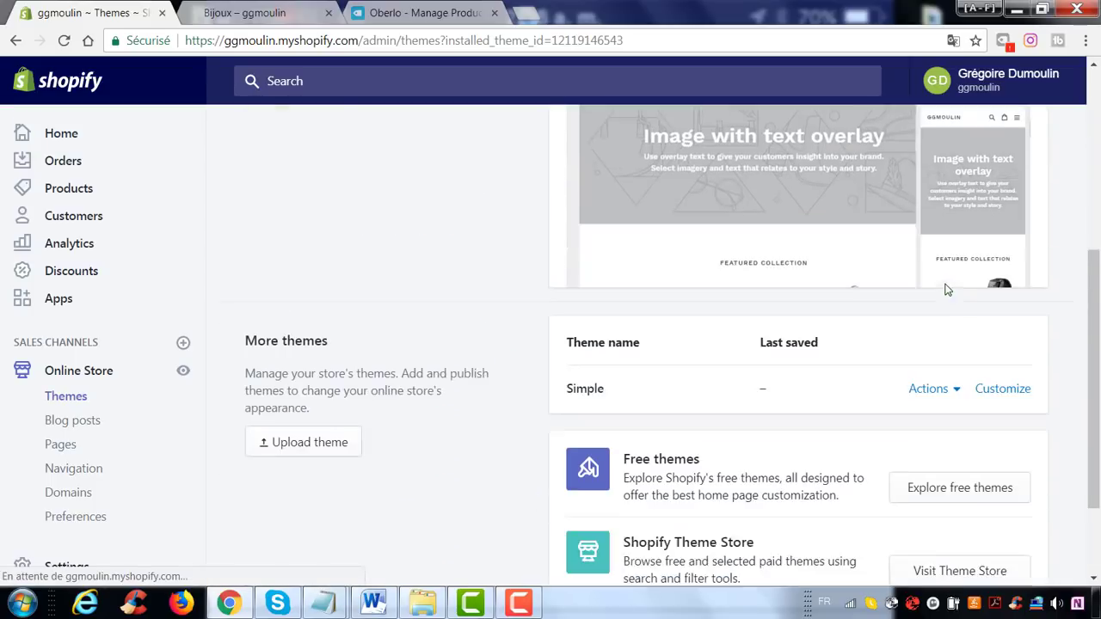
{"action": "left_click", "coordinate": [957, 326]}
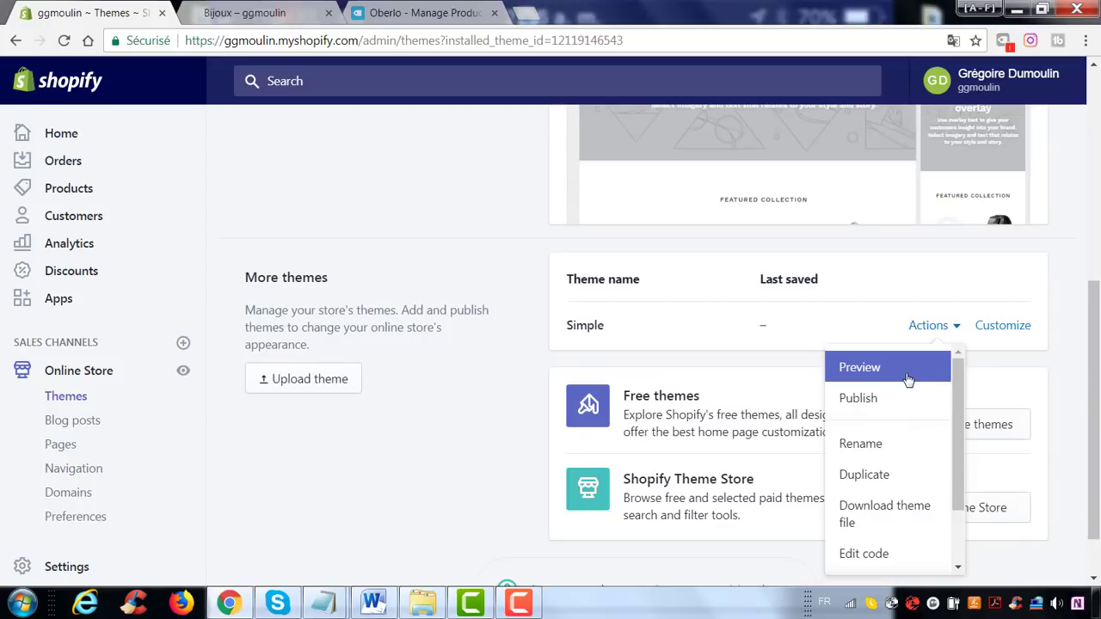
{"action": "left_click", "coordinate": [860, 399]}
{"action": "left_click", "coordinate": [775, 411]}
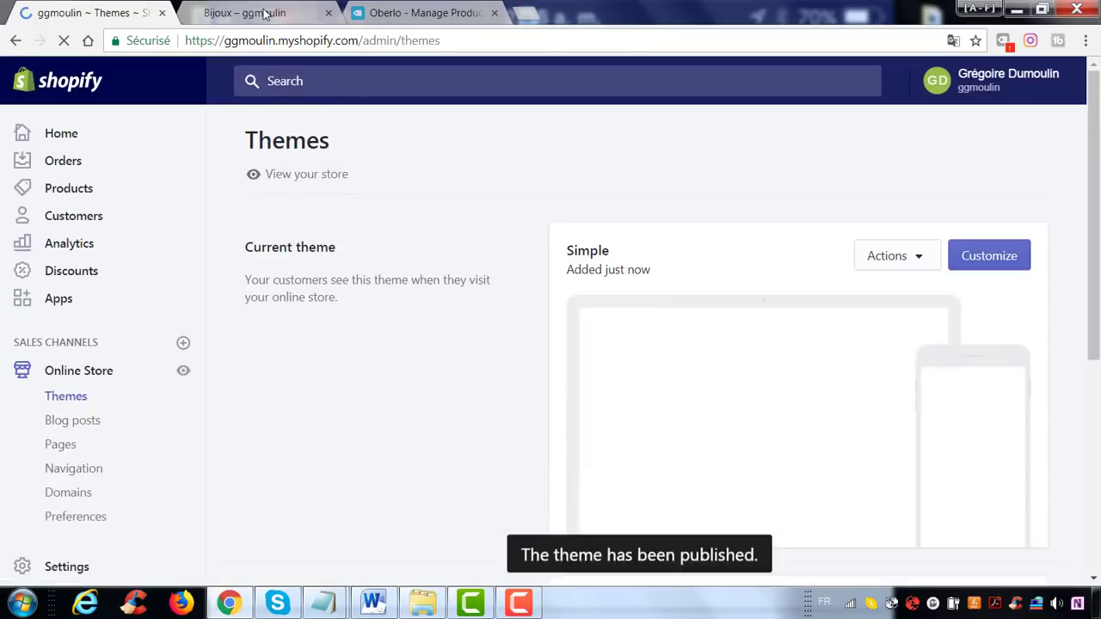
Go to the storefront's Acceuil page and check how the menu and Featured collection look in the Simple theme.
{"action": "left_click", "coordinate": [253, 13]}
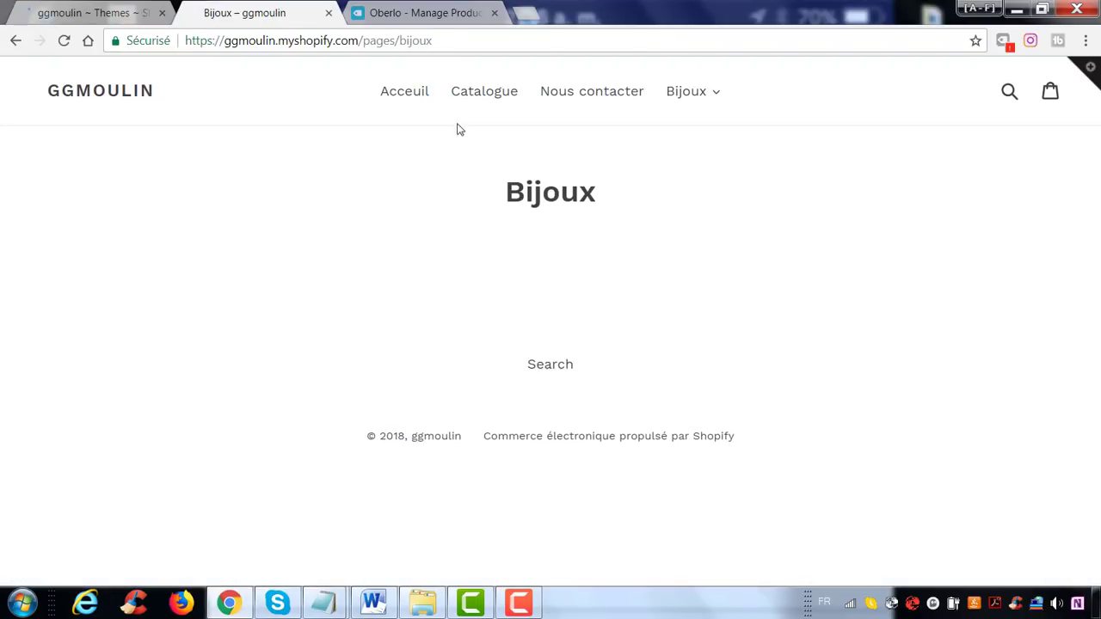
{"action": "left_click", "coordinate": [402, 91]}
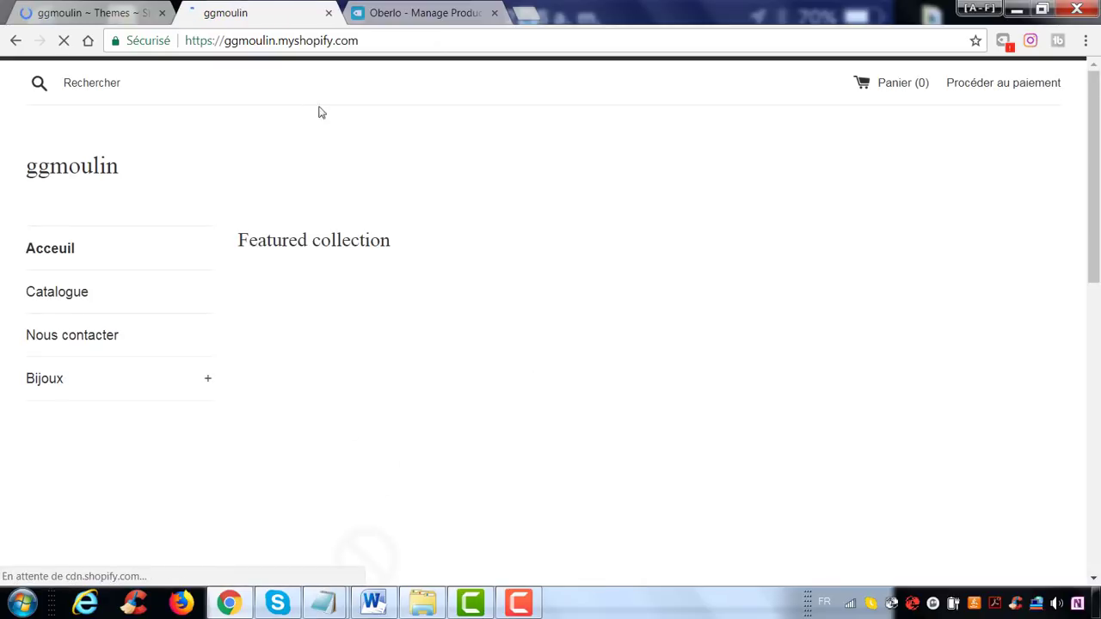
{"action": "scroll", "coordinate": [419, 182], "scroll_direction": "down", "scroll_amount": 3}
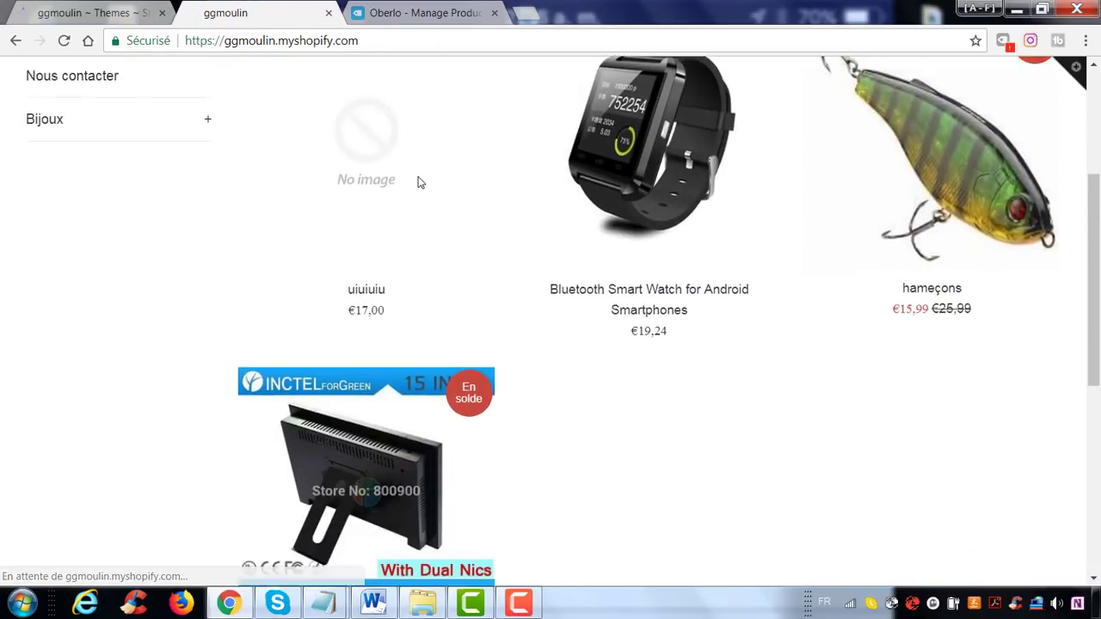
{"action": "scroll", "coordinate": [421, 180], "scroll_direction": "down", "scroll_amount": 3}
{"action": "scroll", "coordinate": [418, 177], "scroll_direction": "up", "scroll_amount": 6}
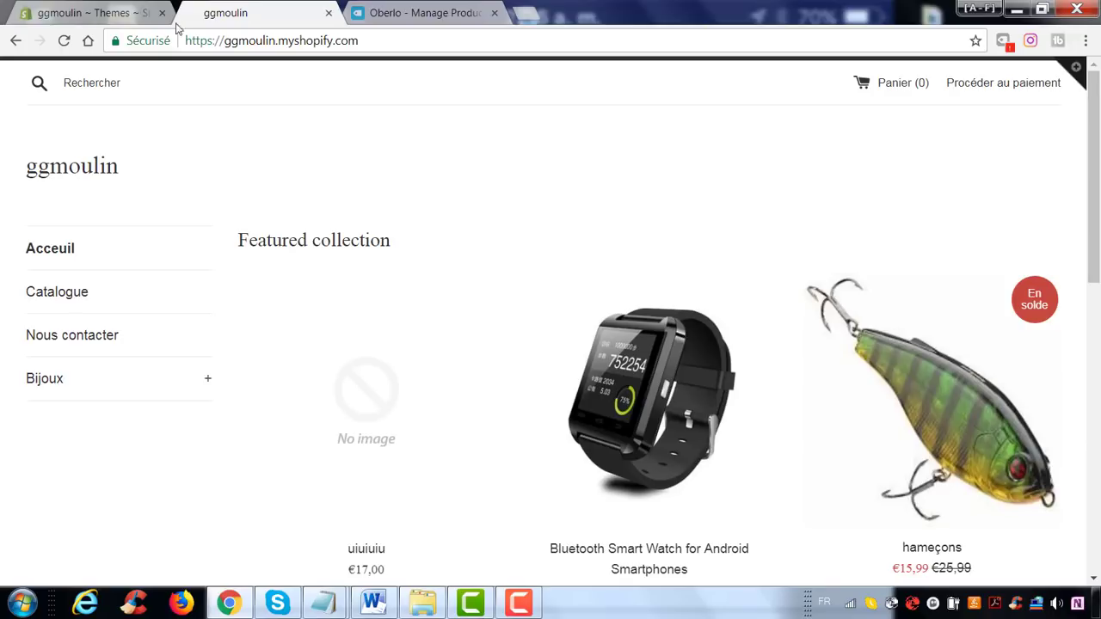
Check the current theme in the admin, and reload the storefront to inspect its home page down to the footer.
{"action": "left_click", "coordinate": [124, 10]}
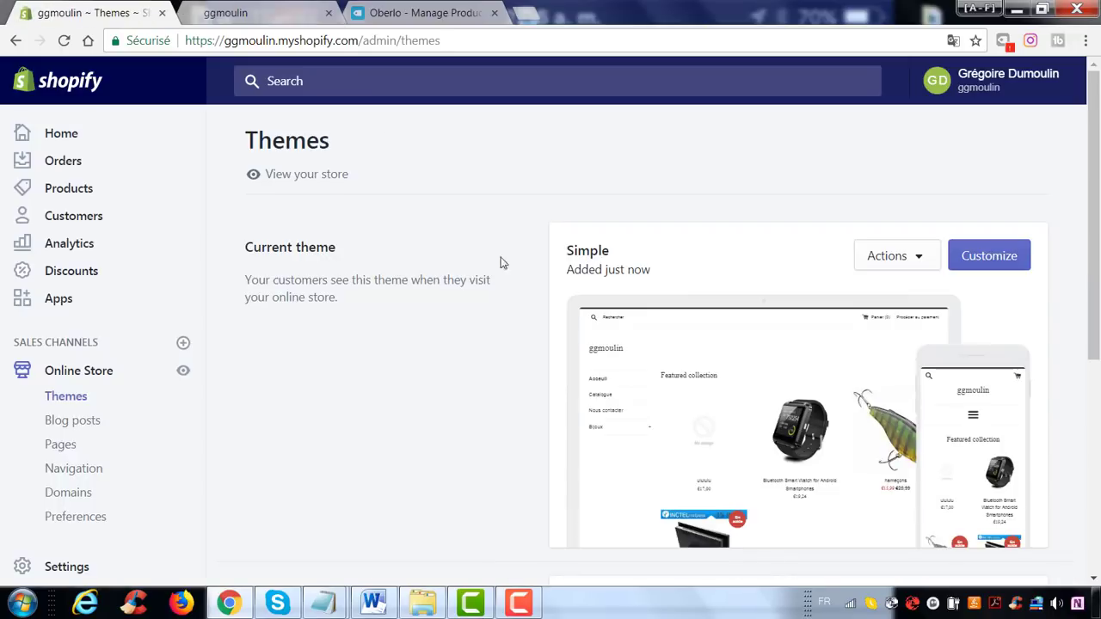
{"action": "left_click", "coordinate": [240, 13]}
{"action": "left_click", "coordinate": [65, 41]}
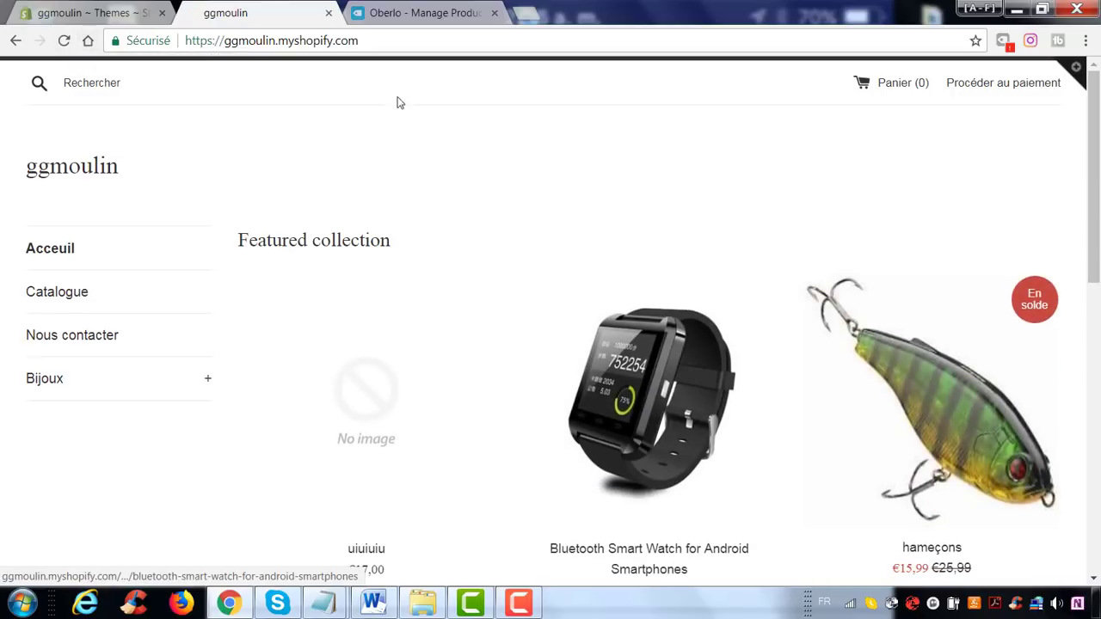
{"action": "scroll", "coordinate": [482, 244], "scroll_direction": "down", "scroll_amount": 9}
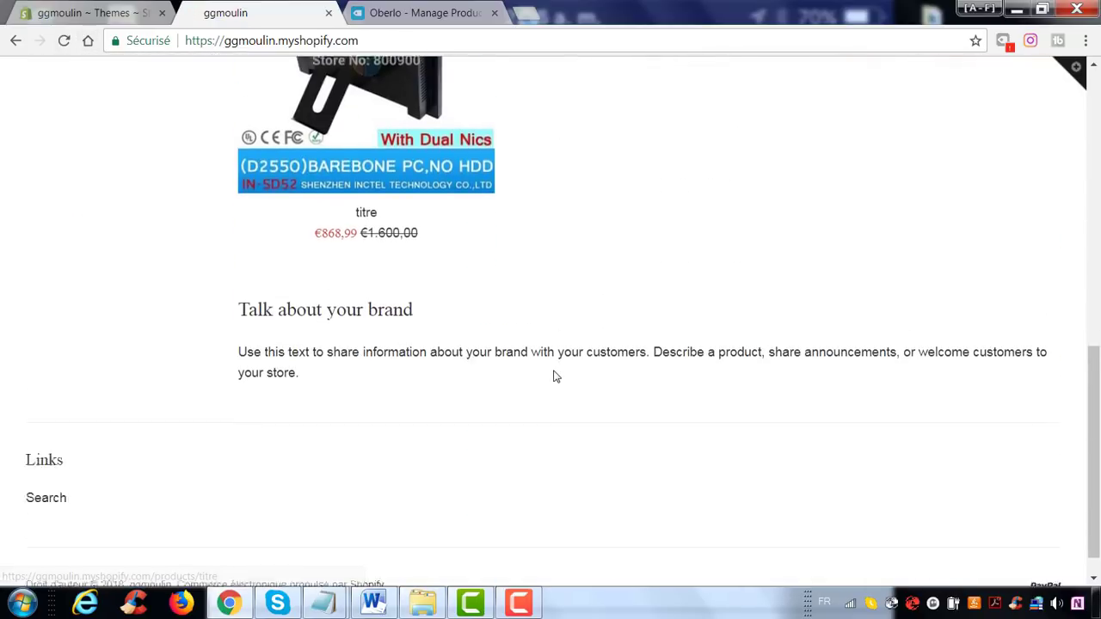
Expand the storefront's Bijoux menu, open its bague entry, inspect the Collections page down to the footer, and collapse the menu.
{"action": "scroll", "coordinate": [568, 375], "scroll_direction": "up", "scroll_amount": 10}
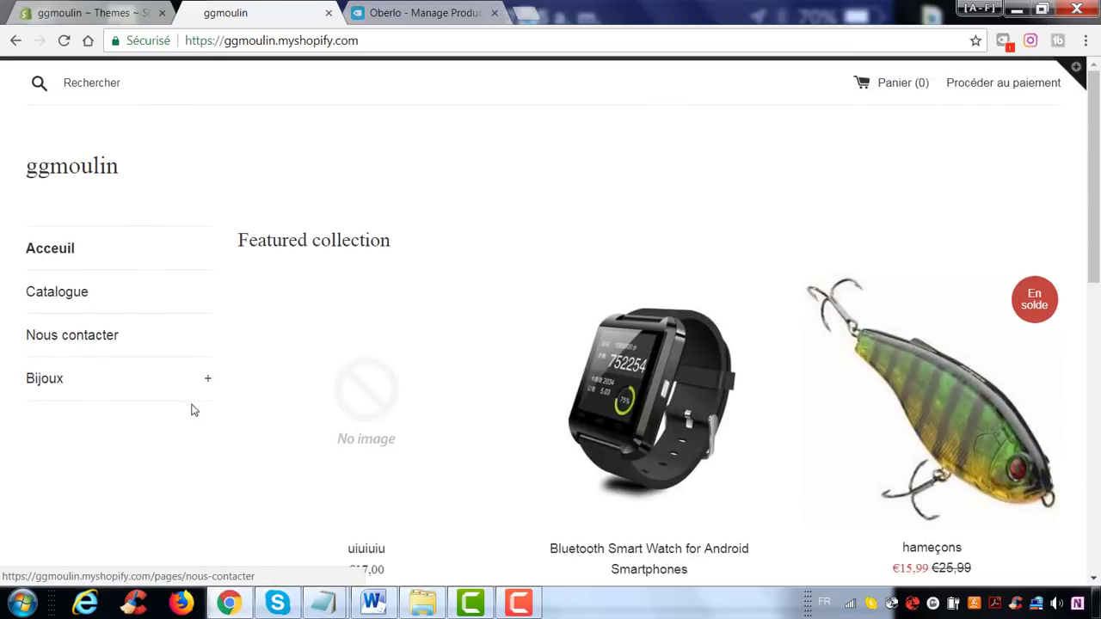
{"action": "left_click", "coordinate": [208, 382]}
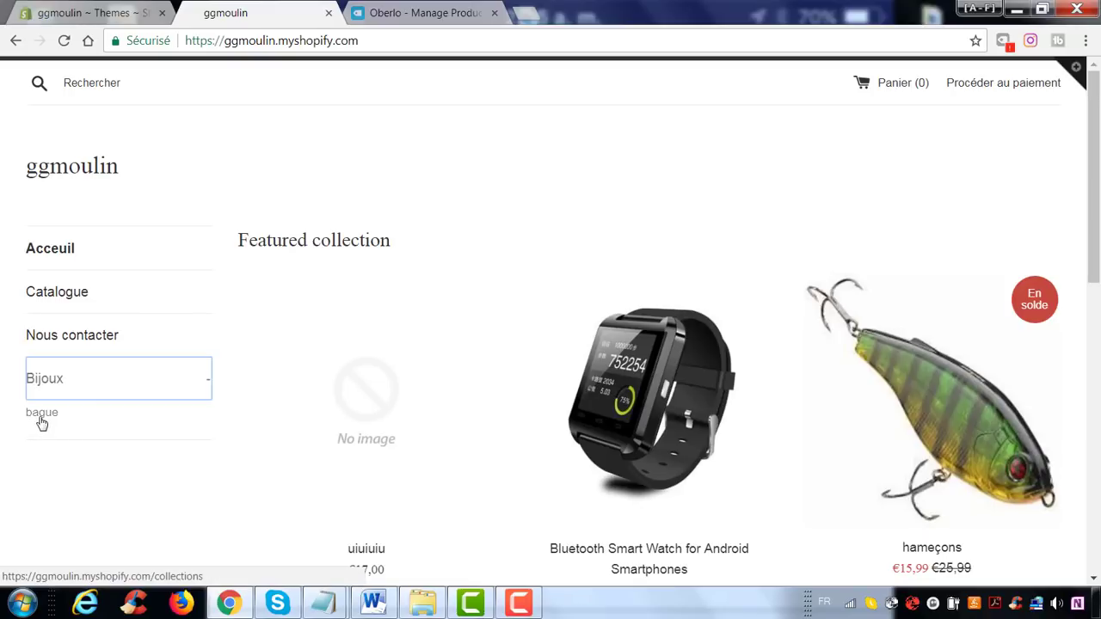
{"action": "left_click", "coordinate": [40, 417]}
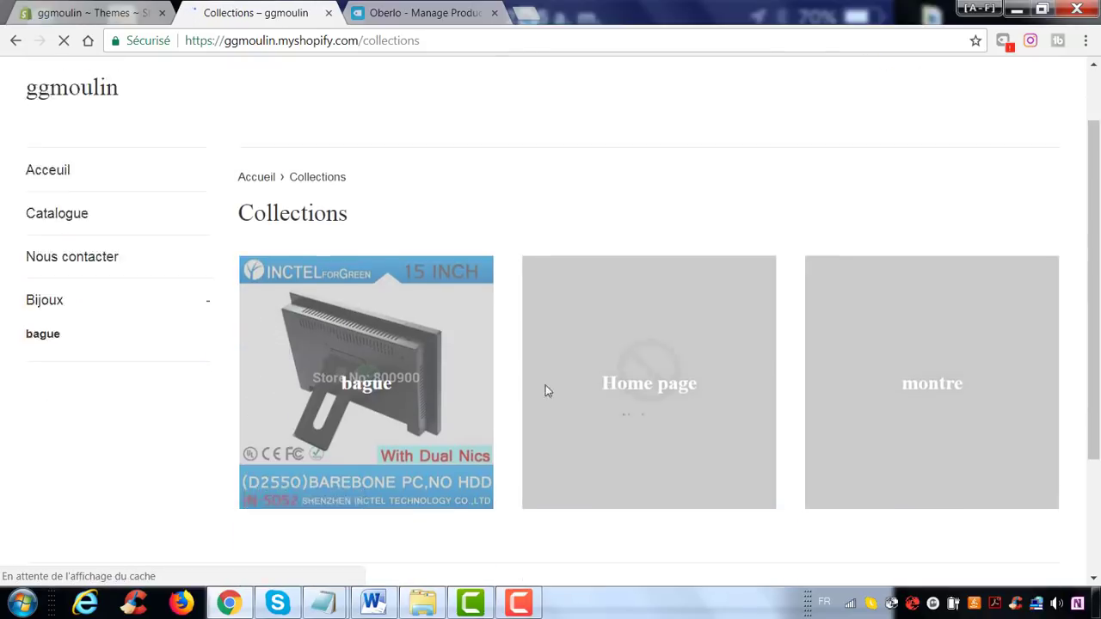
{"action": "scroll", "coordinate": [546, 388], "scroll_direction": "down", "scroll_amount": 2}
{"action": "scroll", "coordinate": [415, 434], "scroll_direction": "up", "scroll_amount": 1}
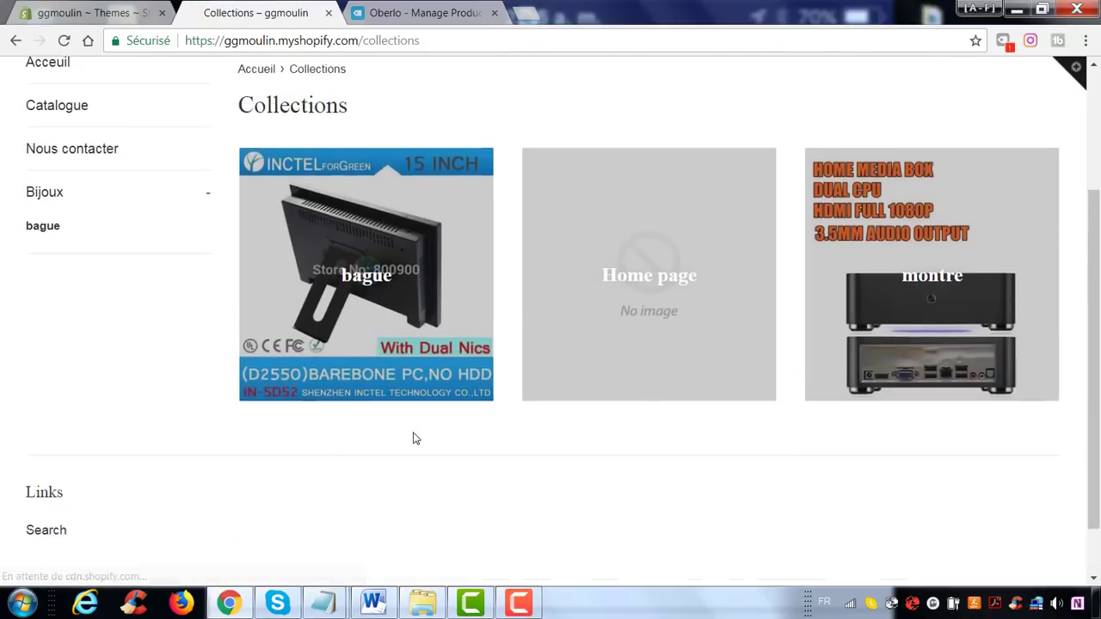
{"action": "scroll", "coordinate": [413, 439], "scroll_direction": "down", "scroll_amount": 1}
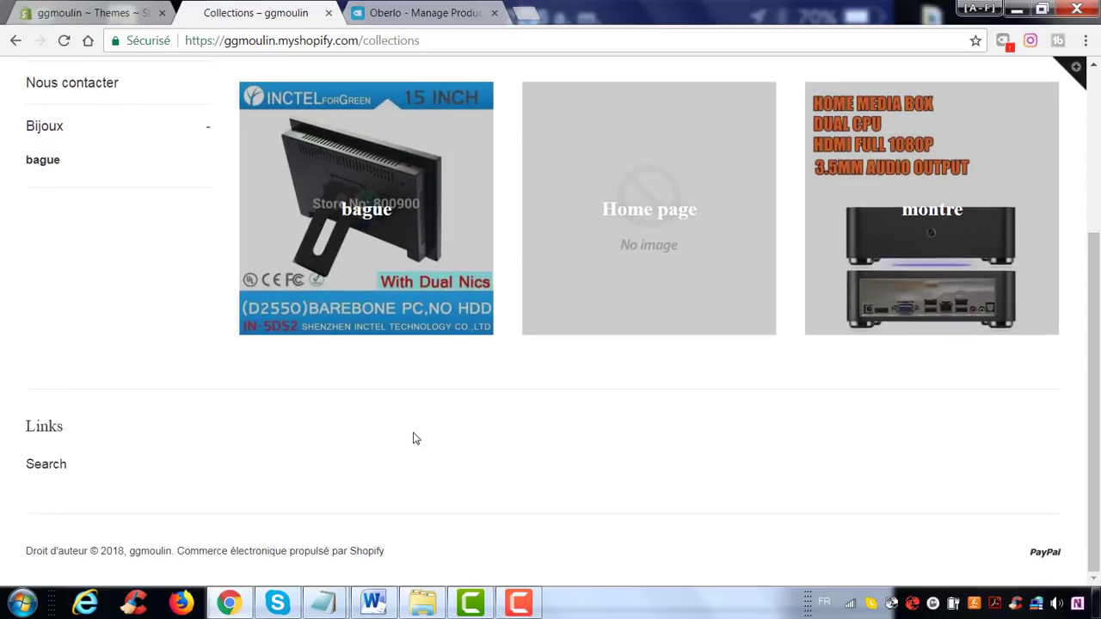
{"action": "scroll", "coordinate": [413, 439], "scroll_direction": "up", "scroll_amount": 3}
{"action": "left_click", "coordinate": [97, 383]}
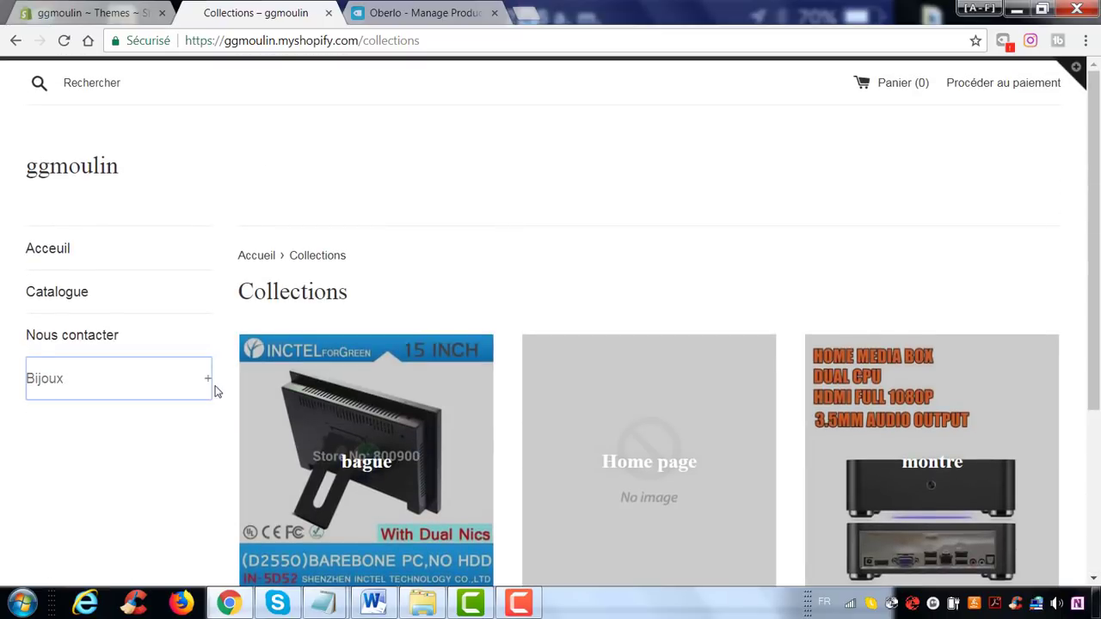
{"action": "left_click", "coordinate": [497, 277]}
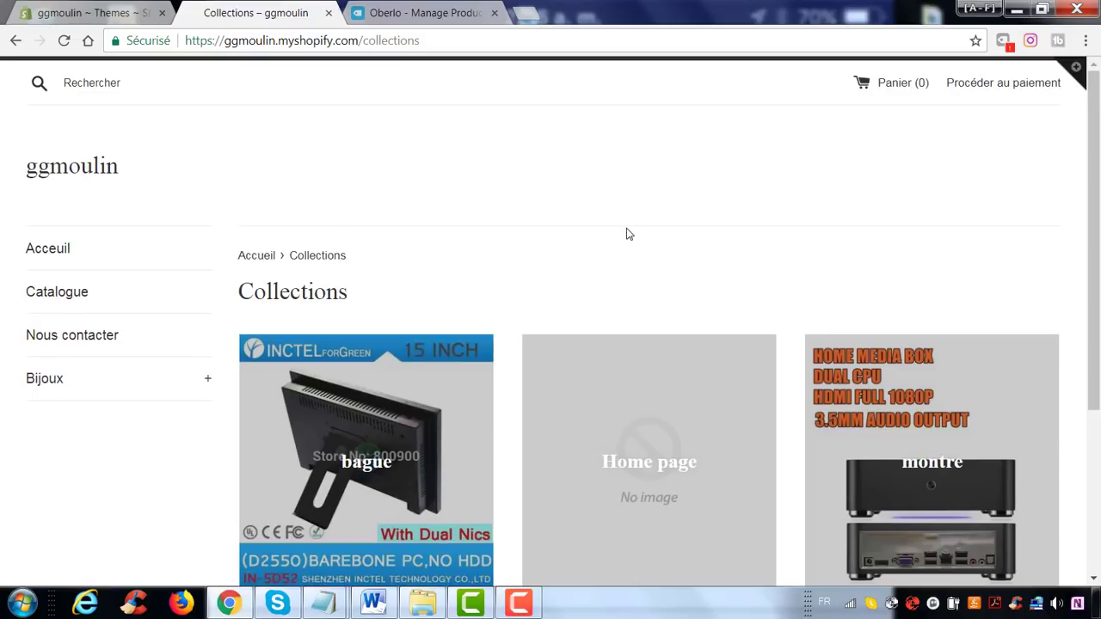
Check the theme preview and More themes list in the admin, and expand and collapse the Bijoux submenu on the storefront's Collections page.
{"action": "left_click", "coordinate": [90, 13]}
{"action": "scroll", "coordinate": [866, 311], "scroll_direction": "down", "scroll_amount": 5}
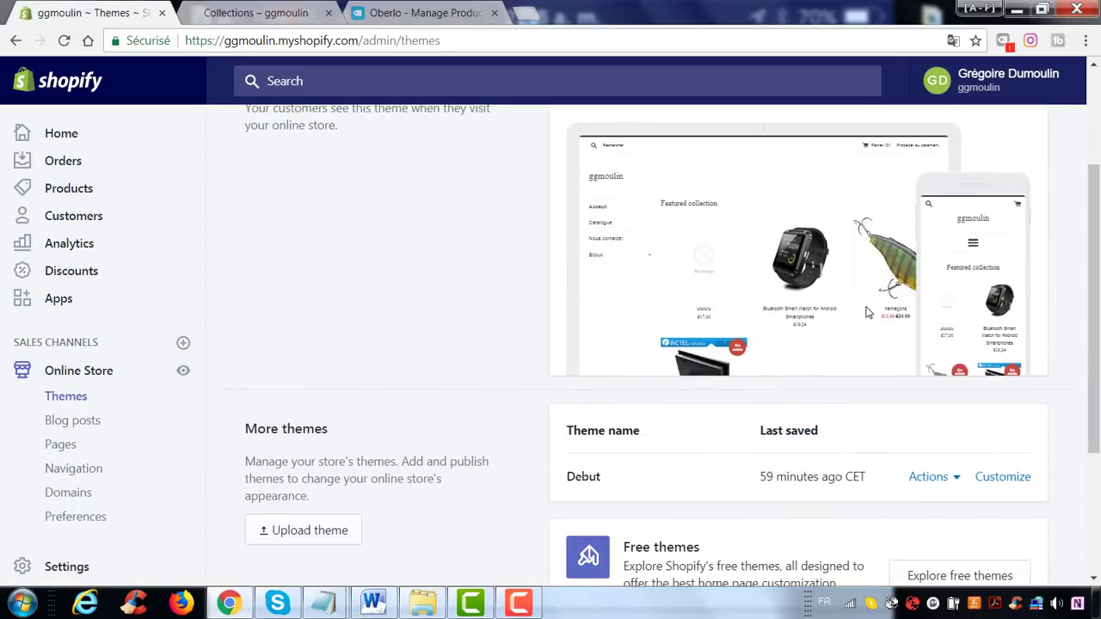
{"action": "left_click", "coordinate": [228, 12]}
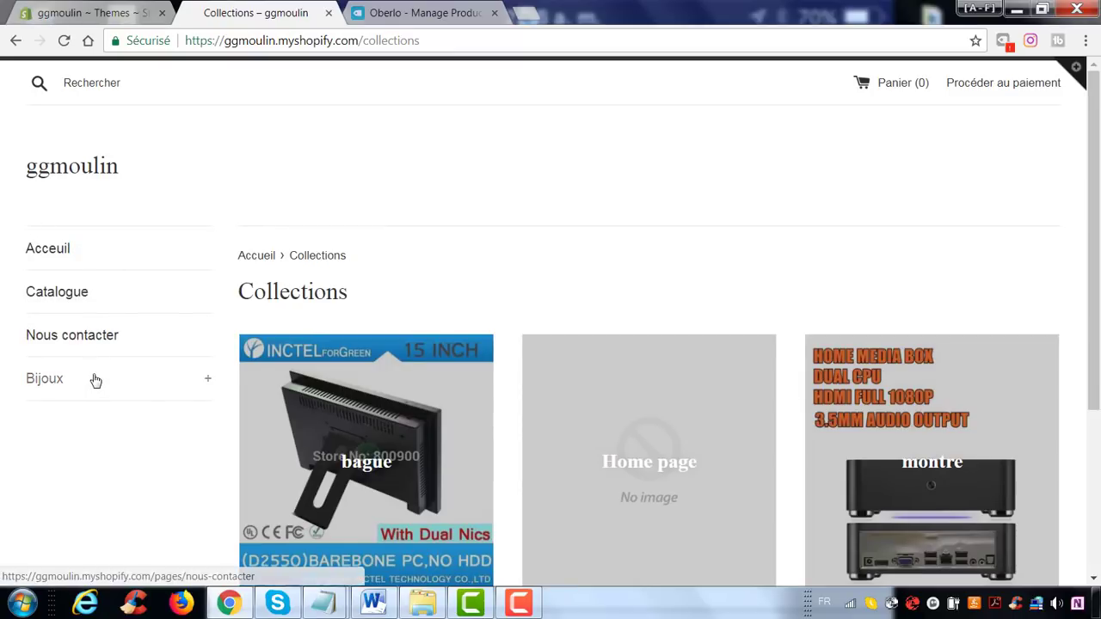
{"action": "scroll", "coordinate": [69, 353], "scroll_direction": "down", "scroll_amount": 1}
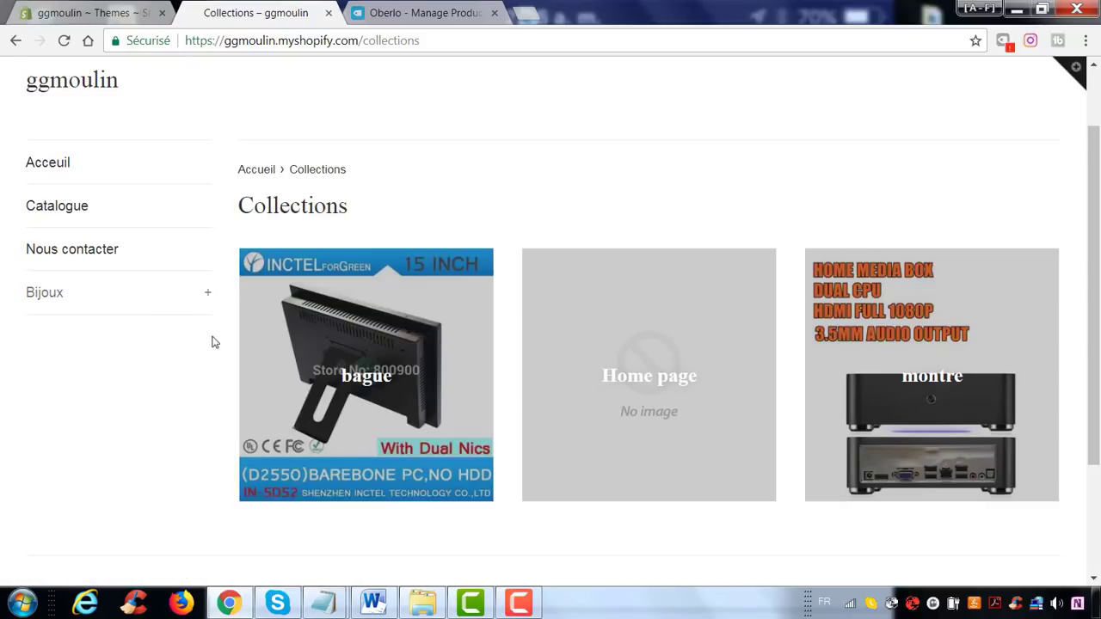
{"action": "left_click", "coordinate": [212, 297]}
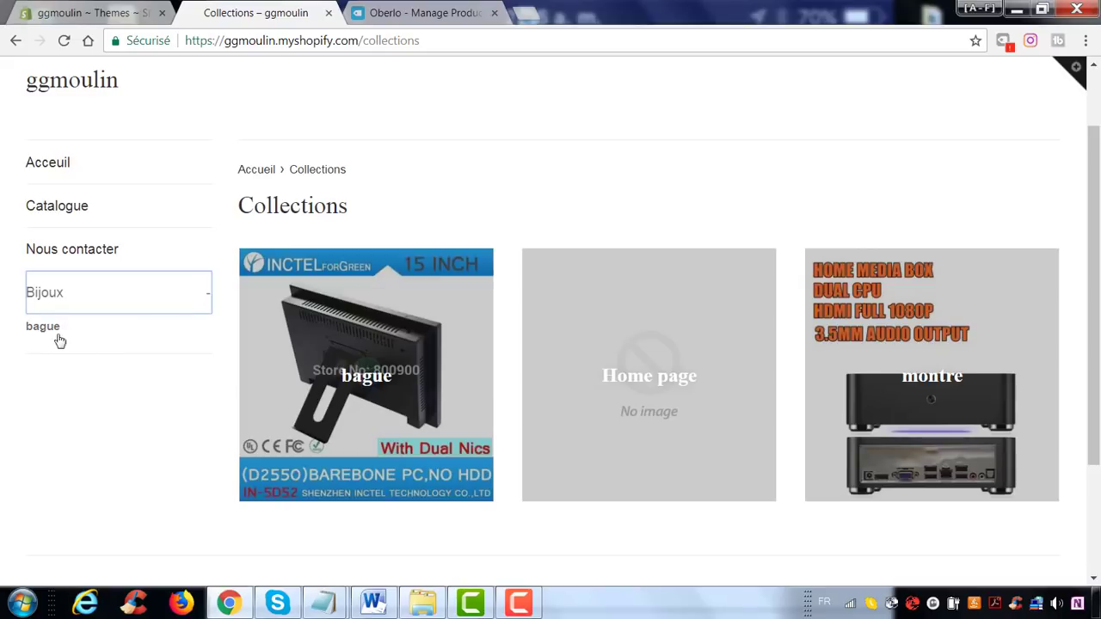
{"action": "left_click", "coordinate": [212, 293]}
{"action": "left_click", "coordinate": [145, 7]}
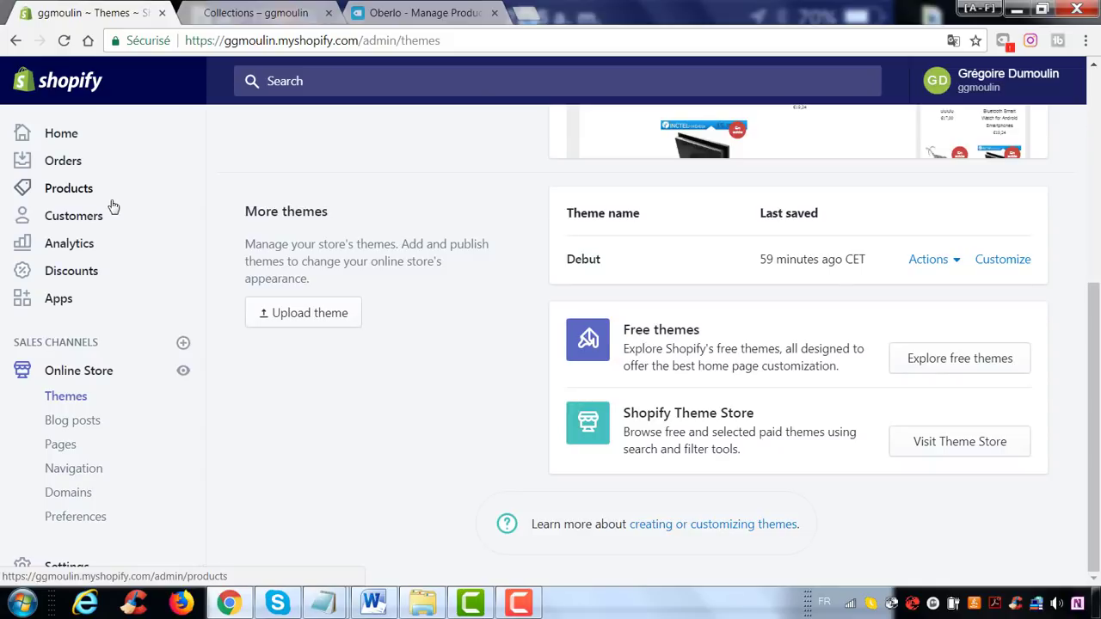
Look over the storefront's Collections page, then return to the home page via the store name and inspect its products and lower sections.
{"action": "left_click", "coordinate": [343, 12]}
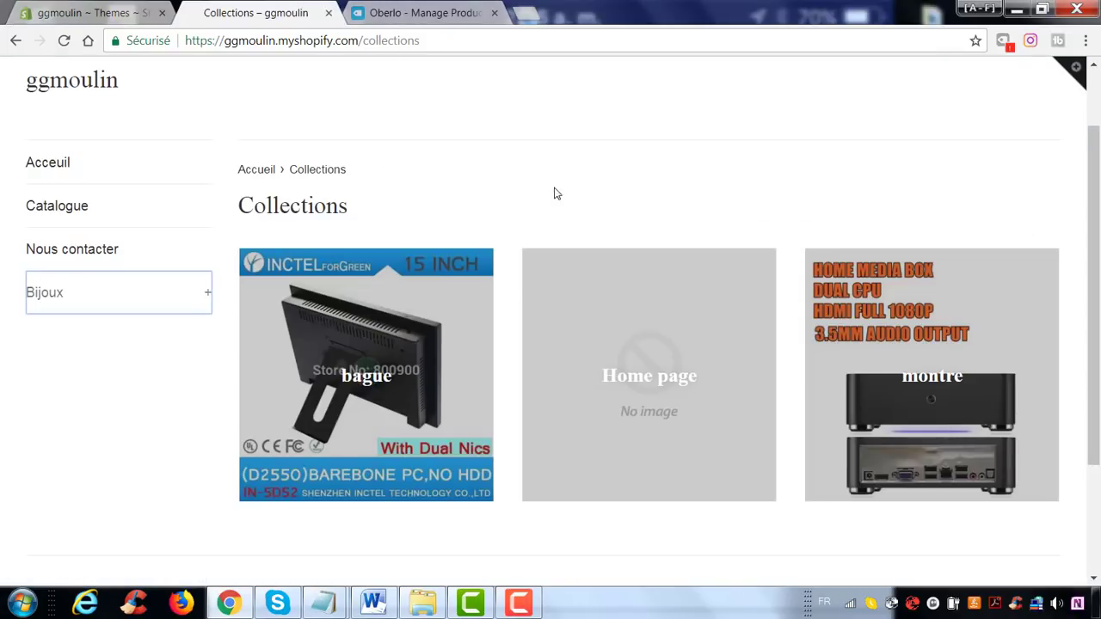
{"action": "scroll", "coordinate": [574, 219], "scroll_direction": "up", "scroll_amount": 1}
{"action": "scroll", "coordinate": [504, 216], "scroll_direction": "down", "scroll_amount": 3}
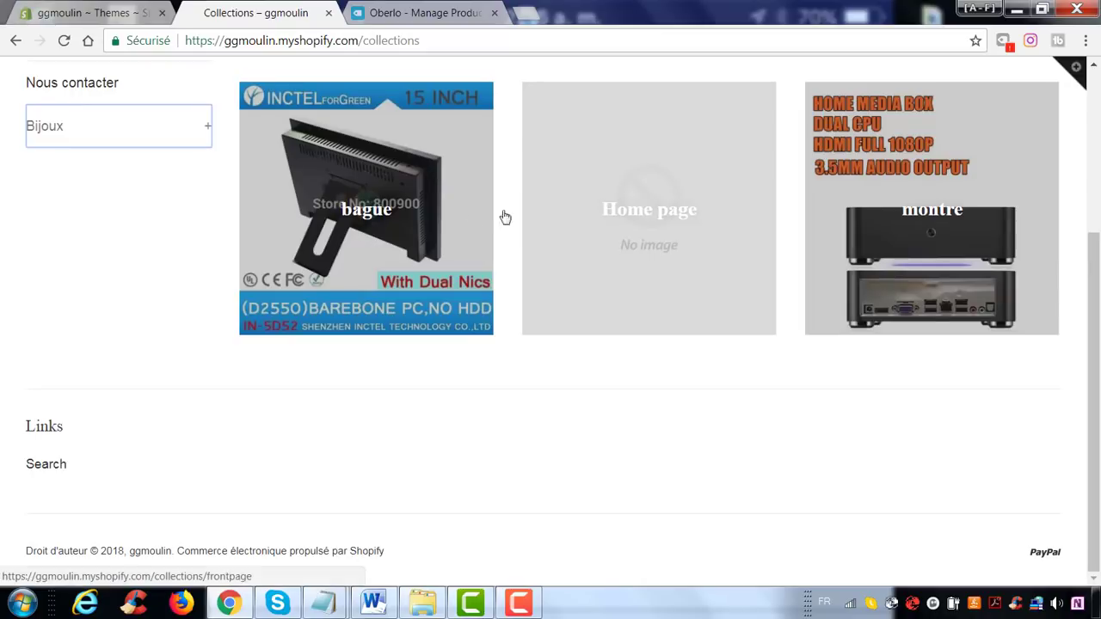
{"action": "scroll", "coordinate": [507, 246], "scroll_direction": "up", "scroll_amount": 3}
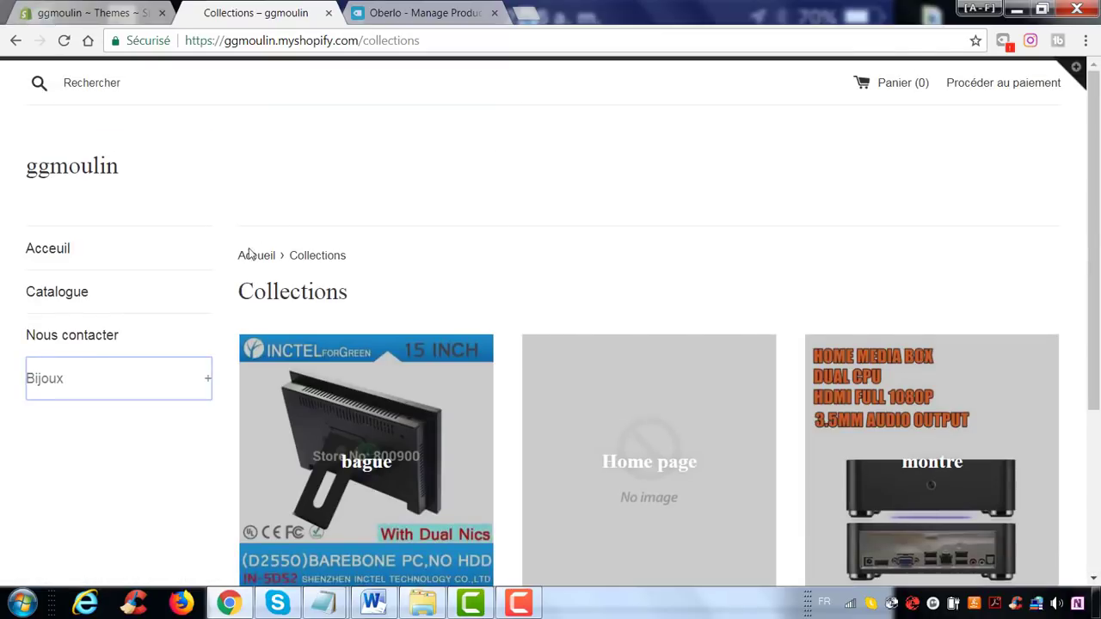
{"action": "left_click", "coordinate": [103, 179]}
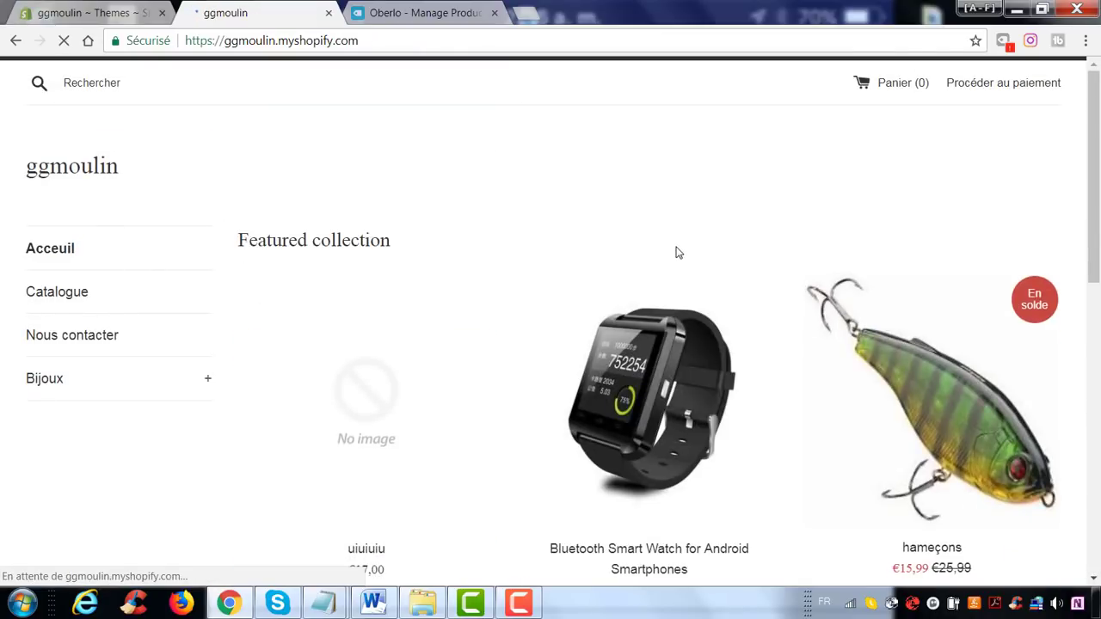
{"action": "scroll", "coordinate": [676, 250], "scroll_direction": "down", "scroll_amount": 3}
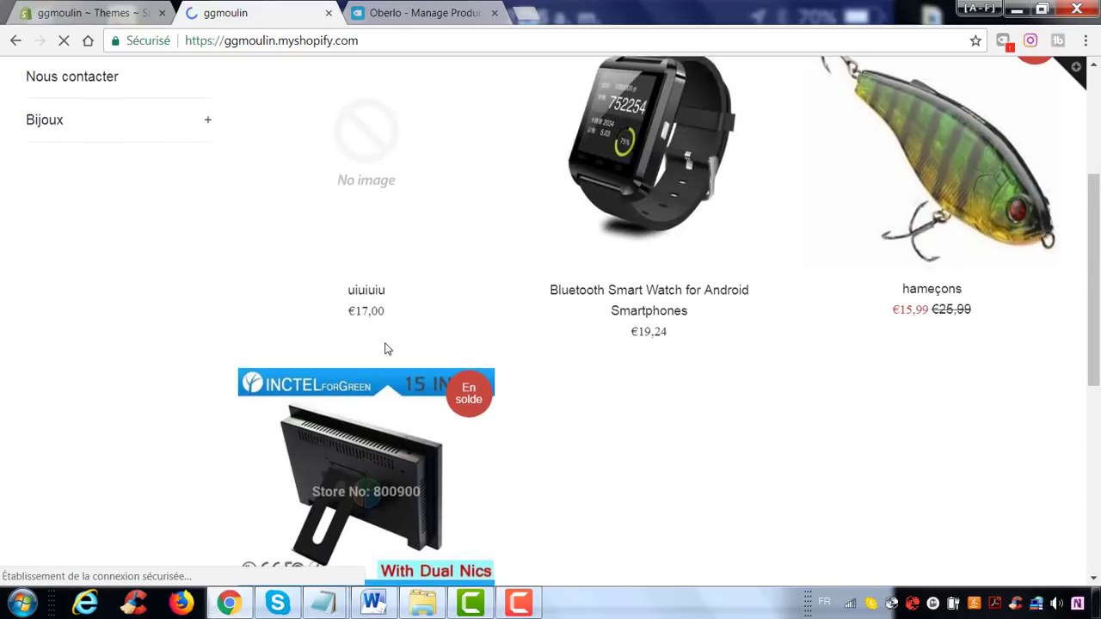
{"action": "scroll", "coordinate": [834, 191], "scroll_direction": "down", "scroll_amount": 3}
{"action": "scroll", "coordinate": [784, 481], "scroll_direction": "down", "scroll_amount": 3}
{"action": "scroll", "coordinate": [265, 147], "scroll_direction": "up", "scroll_amount": 8}
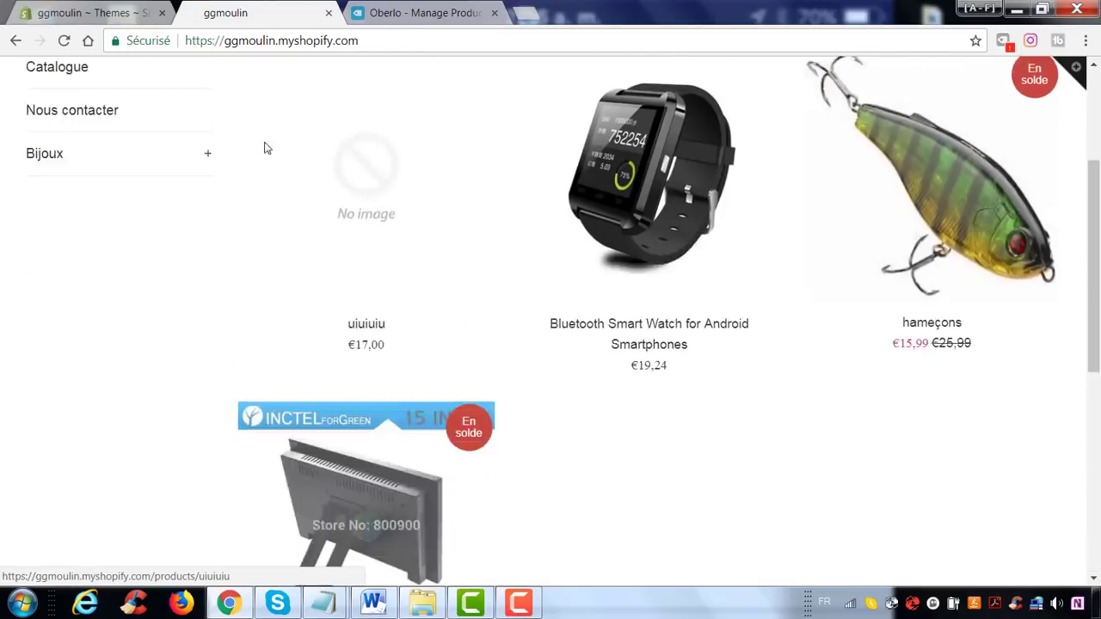
Browse Shopify's free themes from the admin's Themes page, close the selection, and return to the current theme.
{"action": "left_click", "coordinate": [78, 12]}
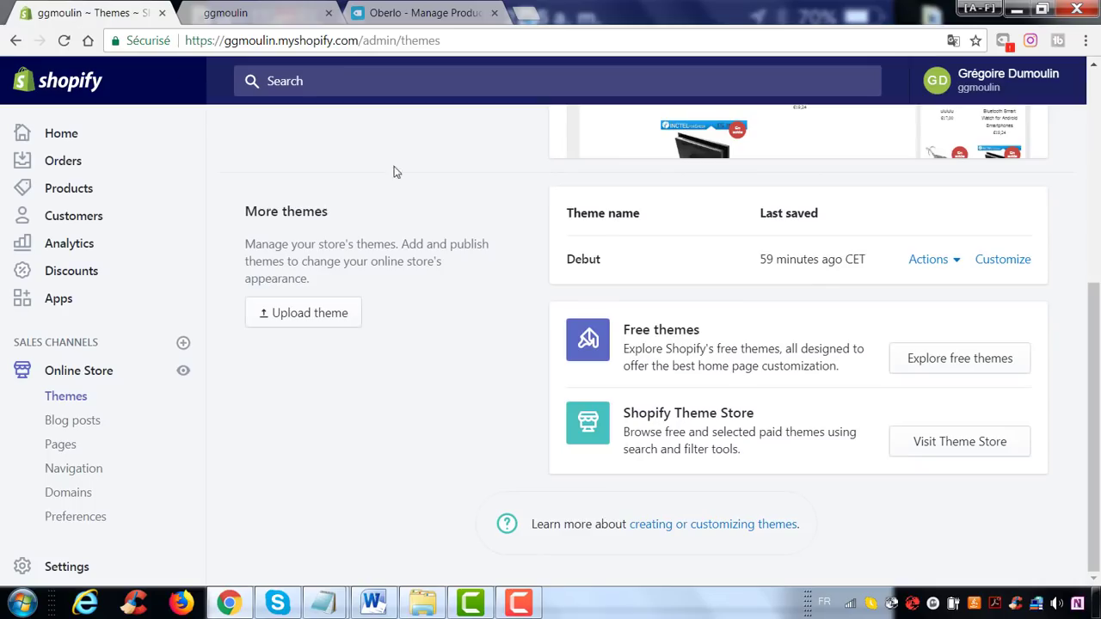
{"action": "left_click", "coordinate": [1002, 373]}
{"action": "scroll", "coordinate": [570, 359], "scroll_direction": "down", "scroll_amount": 3}
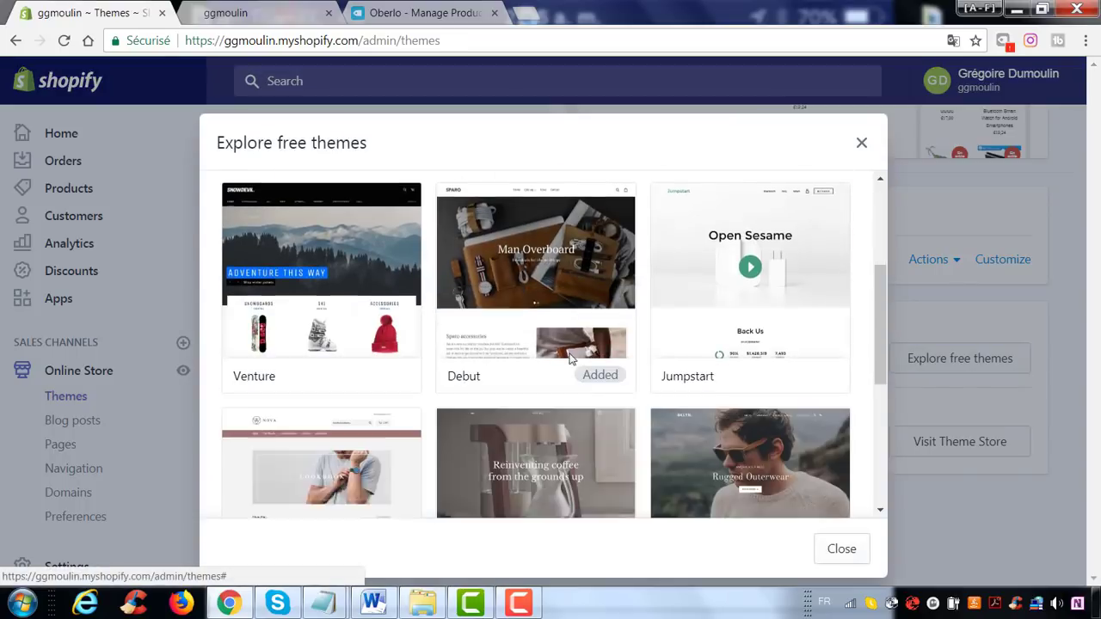
{"action": "scroll", "coordinate": [482, 357], "scroll_direction": "down", "scroll_amount": 4}
{"action": "scroll", "coordinate": [344, 336], "scroll_direction": "up", "scroll_amount": 3}
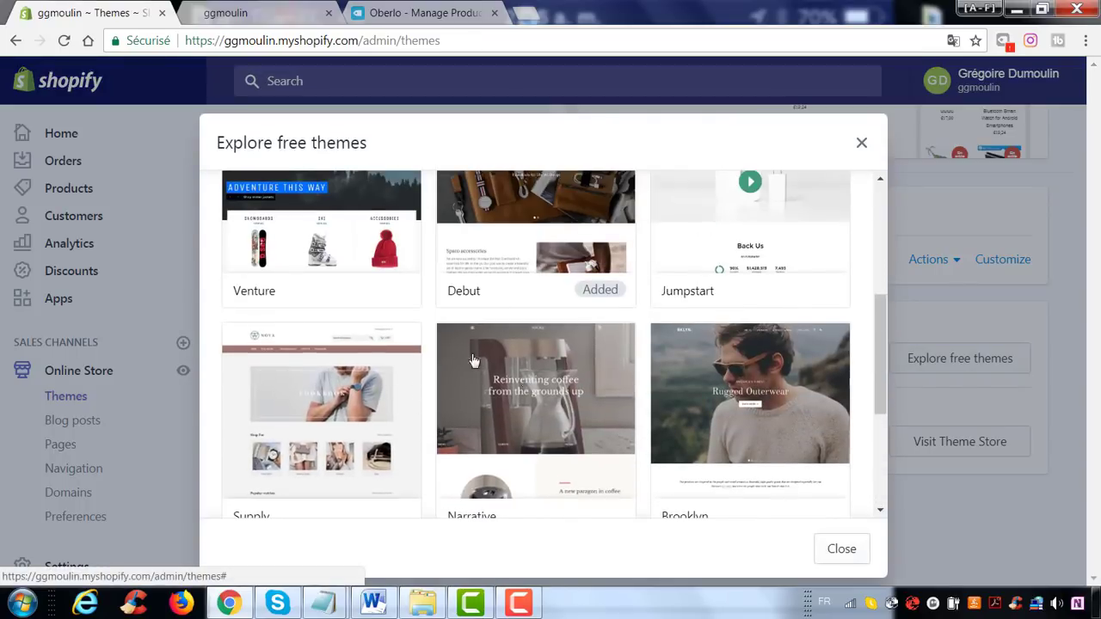
{"action": "scroll", "coordinate": [534, 336], "scroll_direction": "up", "scroll_amount": 3}
{"action": "scroll", "coordinate": [602, 307], "scroll_direction": "down", "scroll_amount": 2}
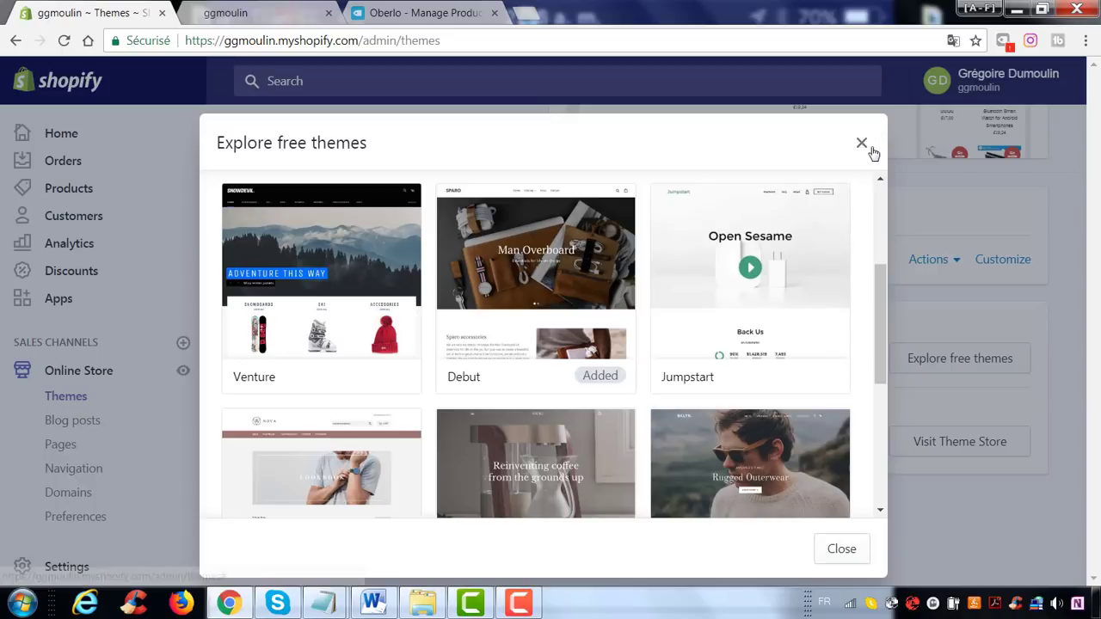
{"action": "left_click", "coordinate": [862, 143]}
{"action": "scroll", "coordinate": [1064, 246], "scroll_direction": "up", "scroll_amount": 5}
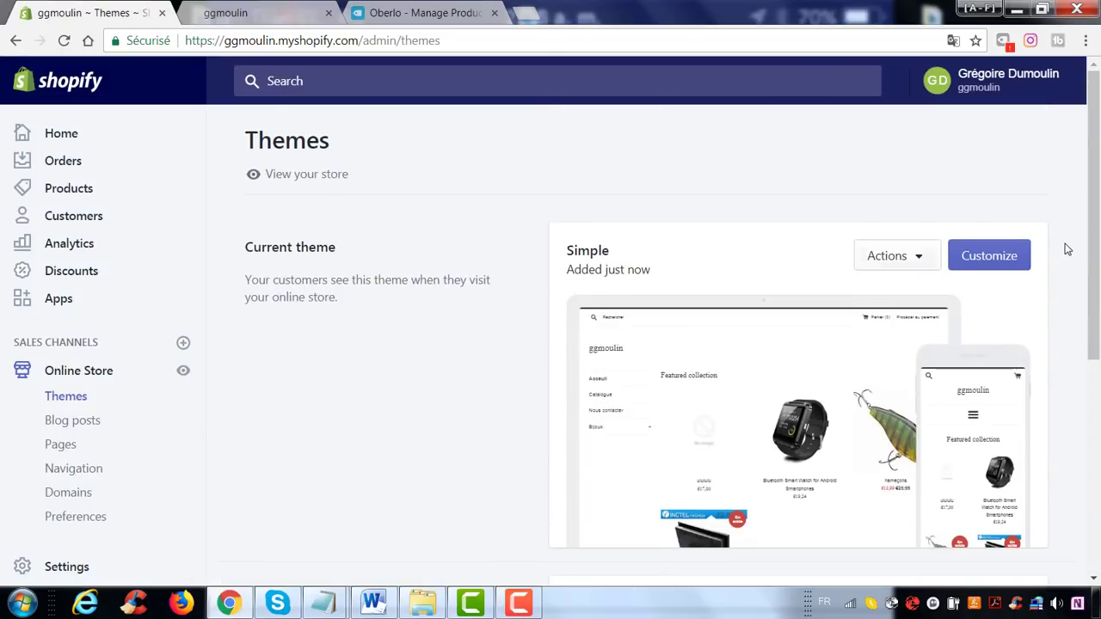
Open the Simple theme for customization and enter "fghfghjghfghfgh" as the tagline text in the Header section.
{"action": "left_click", "coordinate": [991, 258]}
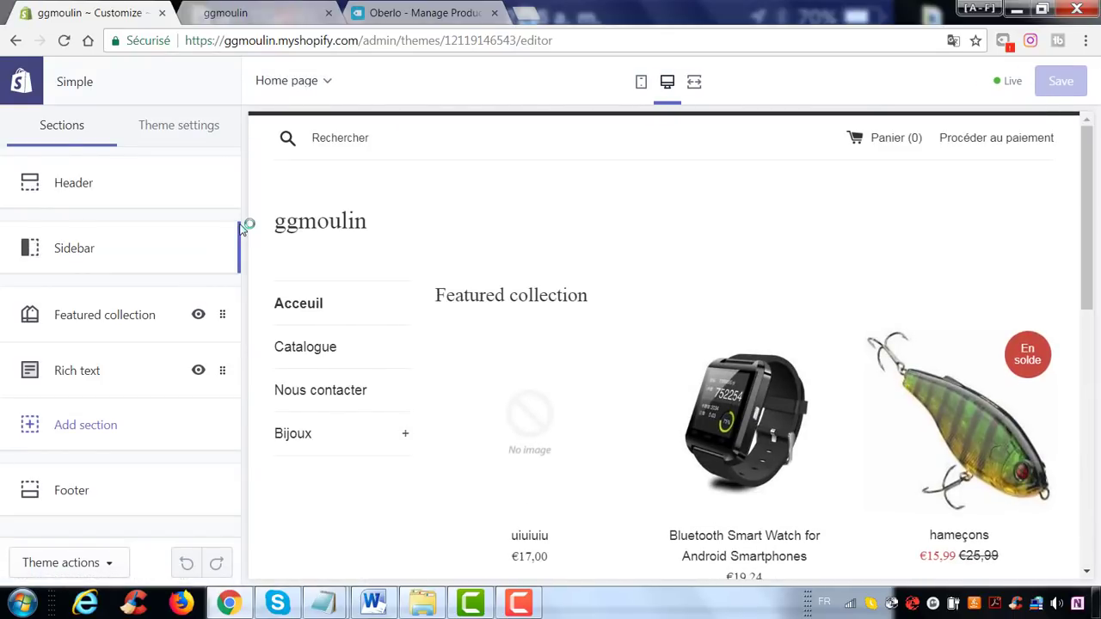
{"action": "left_click", "coordinate": [112, 204]}
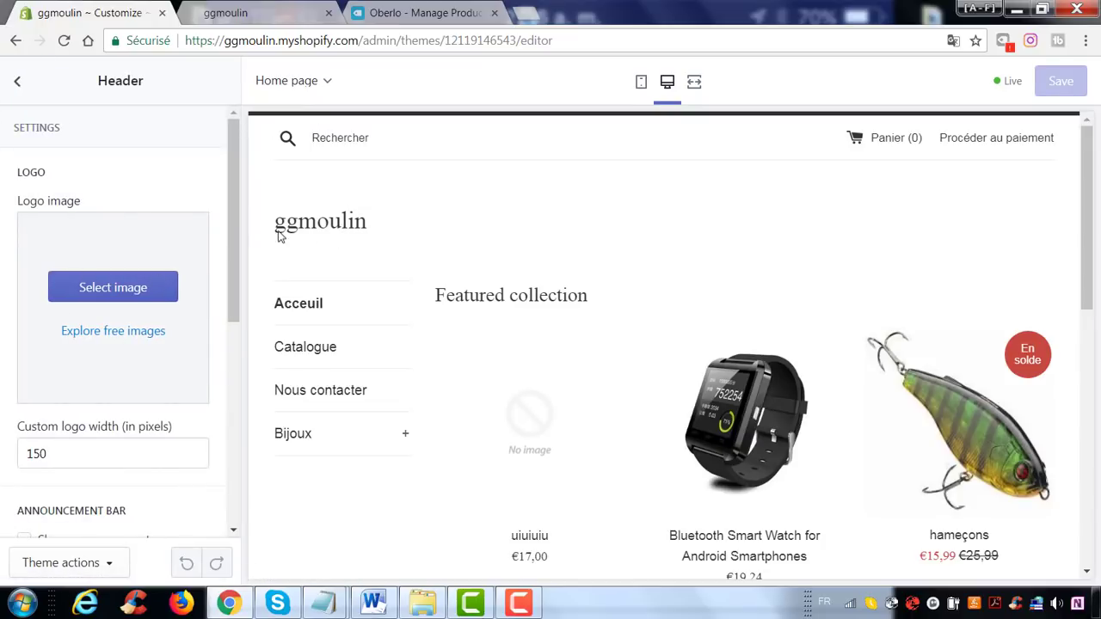
{"action": "scroll", "coordinate": [128, 284], "scroll_direction": "down", "scroll_amount": 5}
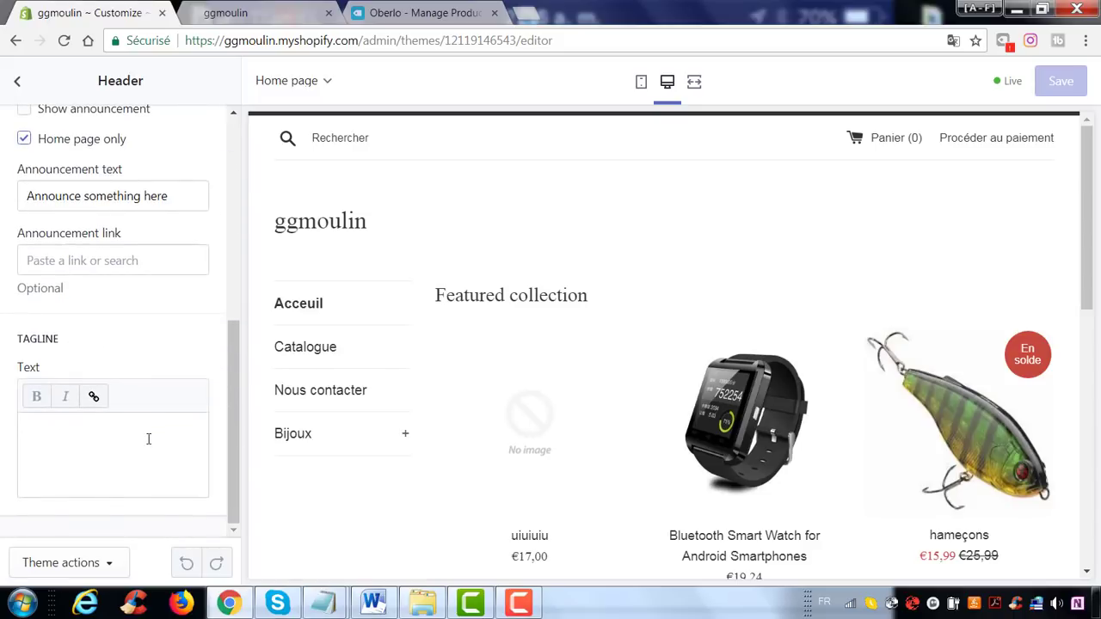
{"action": "left_click", "coordinate": [95, 445]}
{"action": "type", "text": "fg"}
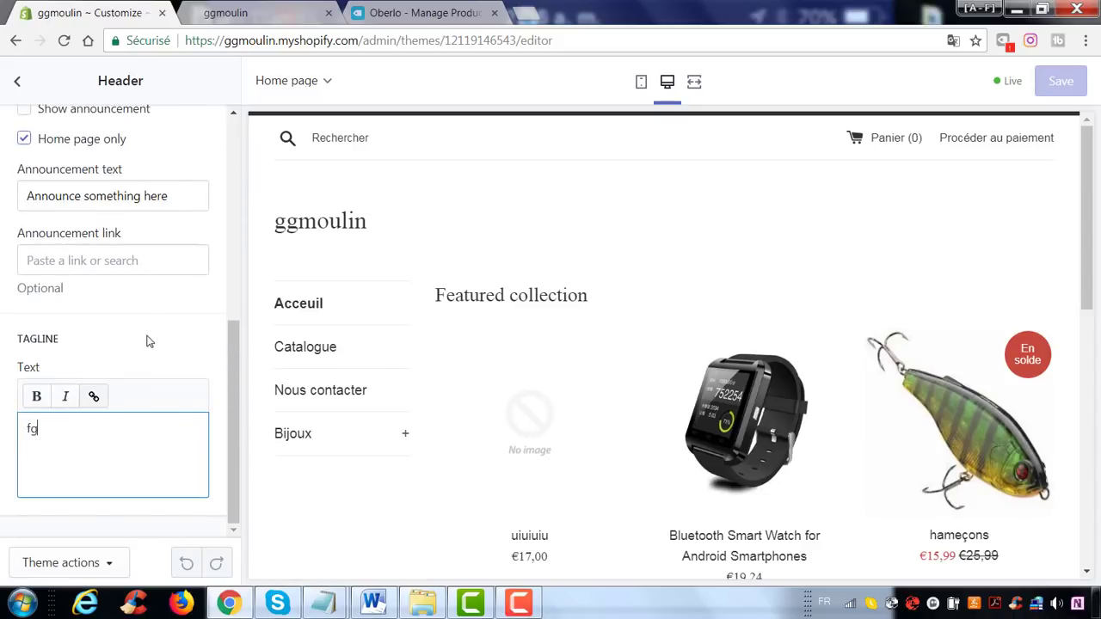
{"action": "type", "text": "hfghjghfghfgh"}
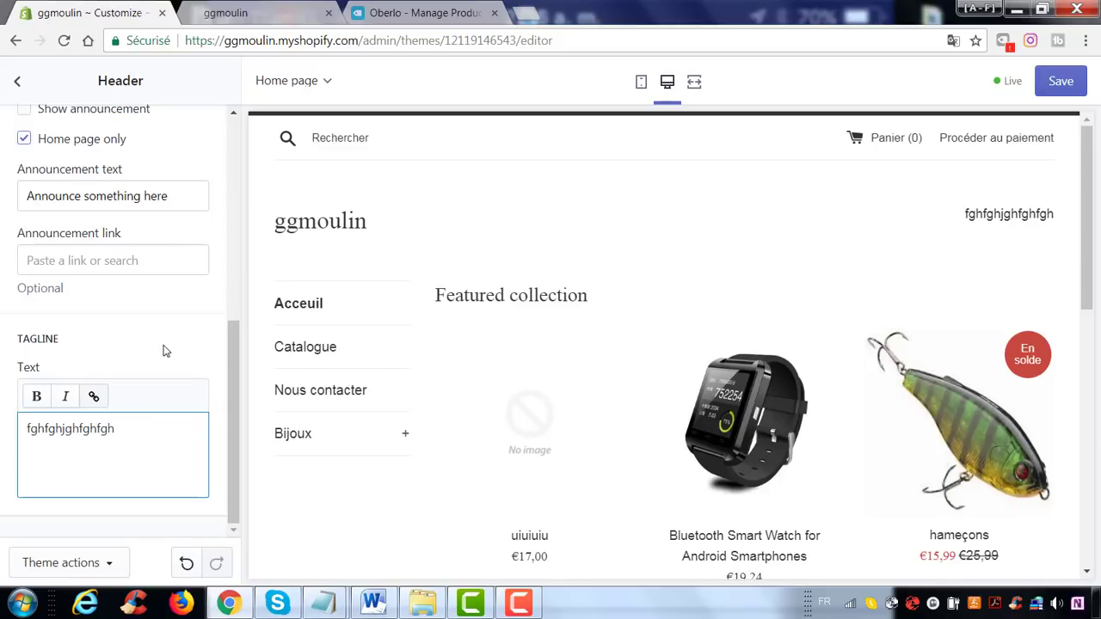
Compare the tagline in the page preview with its text in the Header settings, and return to the sections list.
{"action": "scroll", "coordinate": [166, 350], "scroll_direction": "up", "scroll_amount": 3}
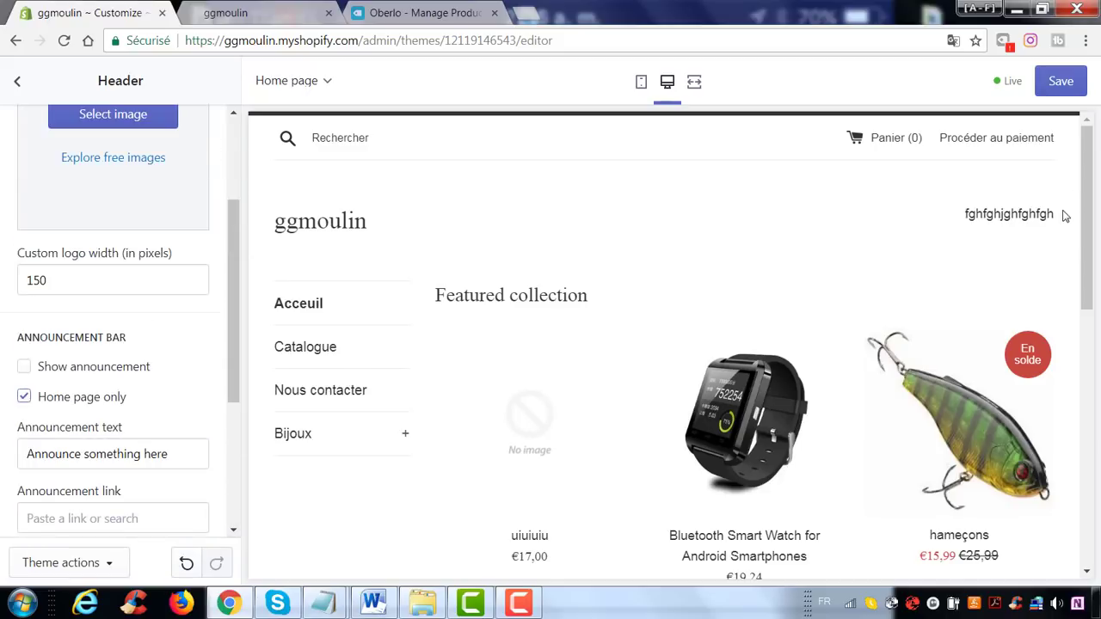
{"action": "left_click_drag", "start_coordinate": [1065, 215], "coordinate": [958, 213]}
{"action": "scroll", "coordinate": [58, 305], "scroll_direction": "down", "scroll_amount": 3}
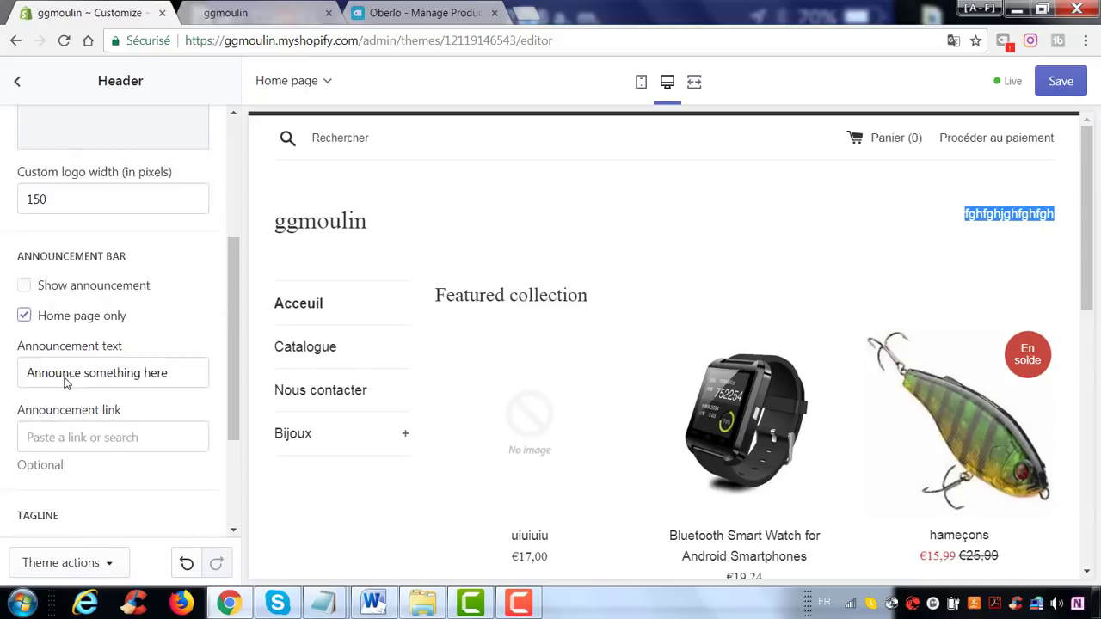
{"action": "left_click_drag", "start_coordinate": [170, 437], "coordinate": [4, 433]}
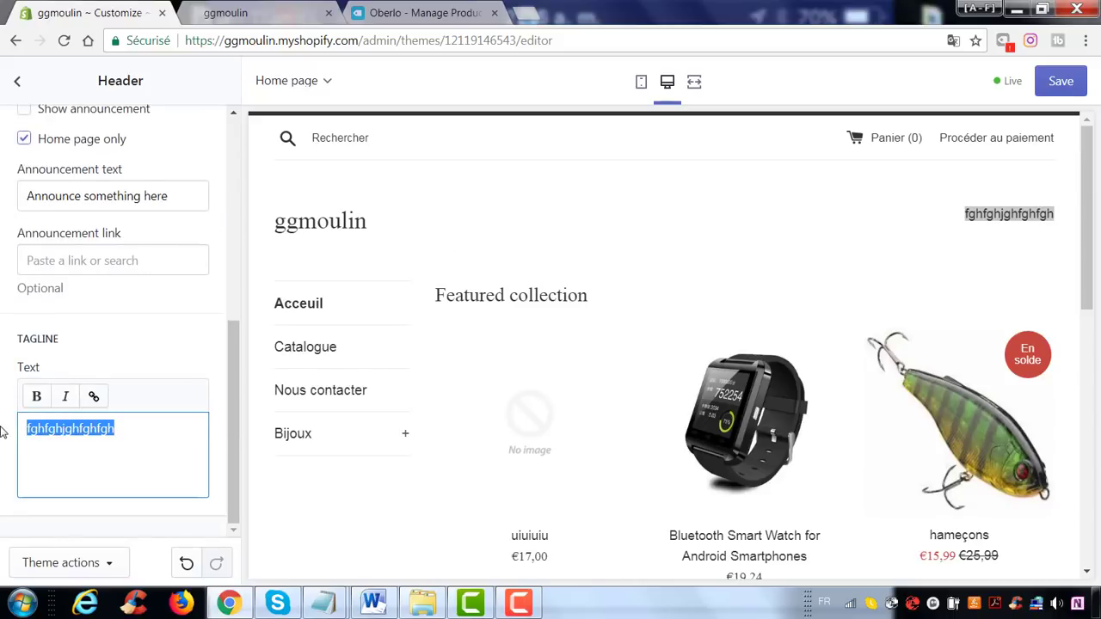
{"action": "scroll", "coordinate": [30, 128], "scroll_direction": "up", "scroll_amount": 5}
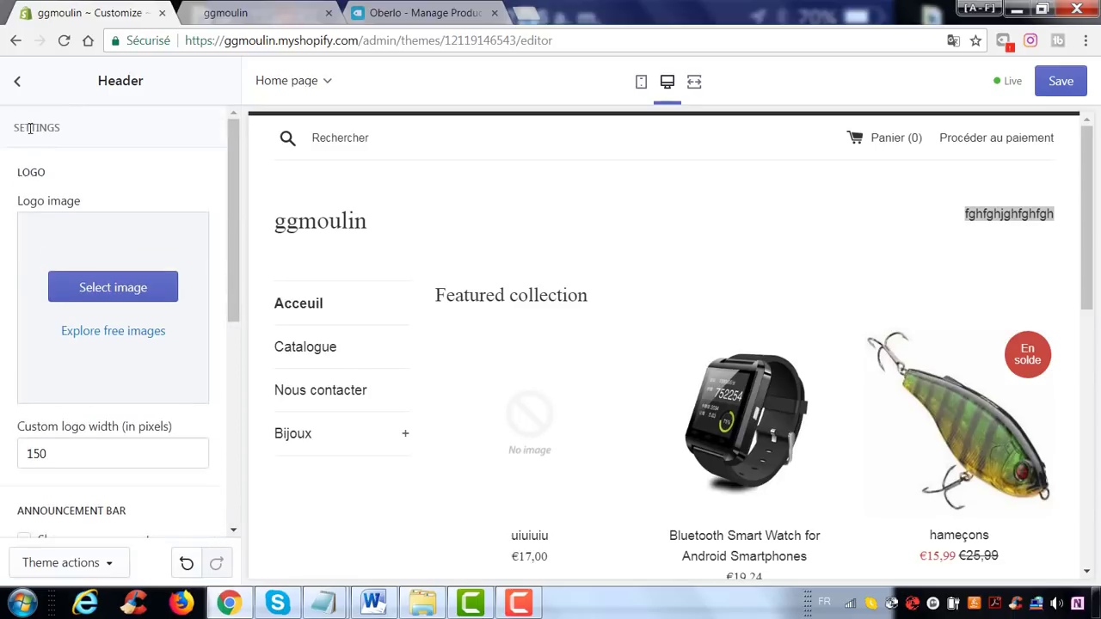
{"action": "left_click", "coordinate": [19, 86]}
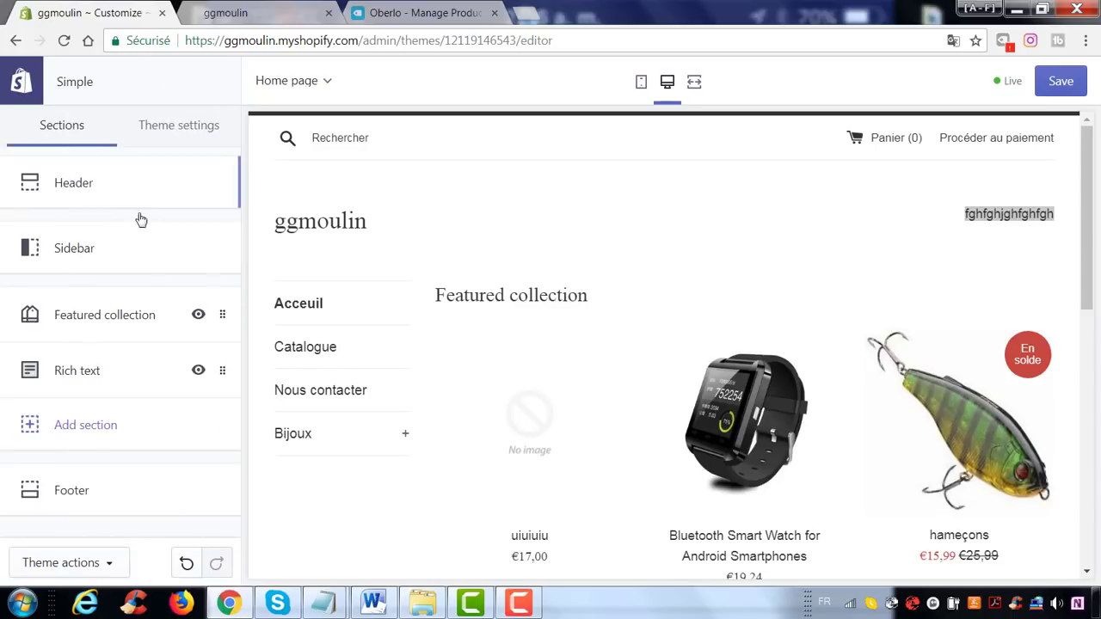
Review the Sidebar section's menu settings and the Featured collection section's settings against the page preview, and return to the sections list.
{"action": "left_click", "coordinate": [115, 268]}
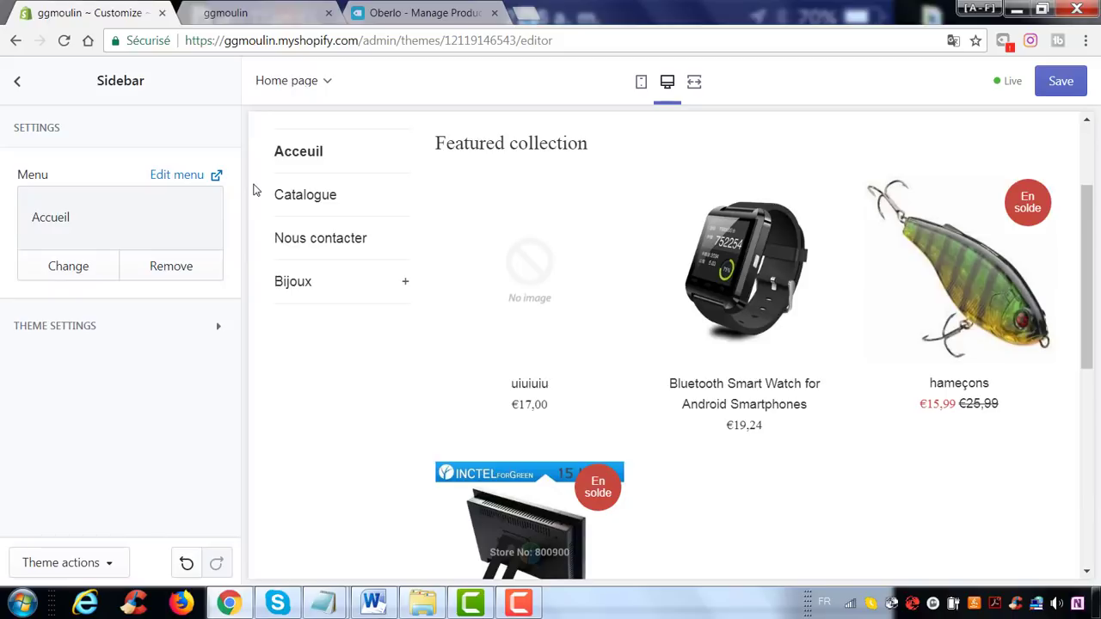
{"action": "scroll", "coordinate": [831, 311], "scroll_direction": "down", "scroll_amount": 5}
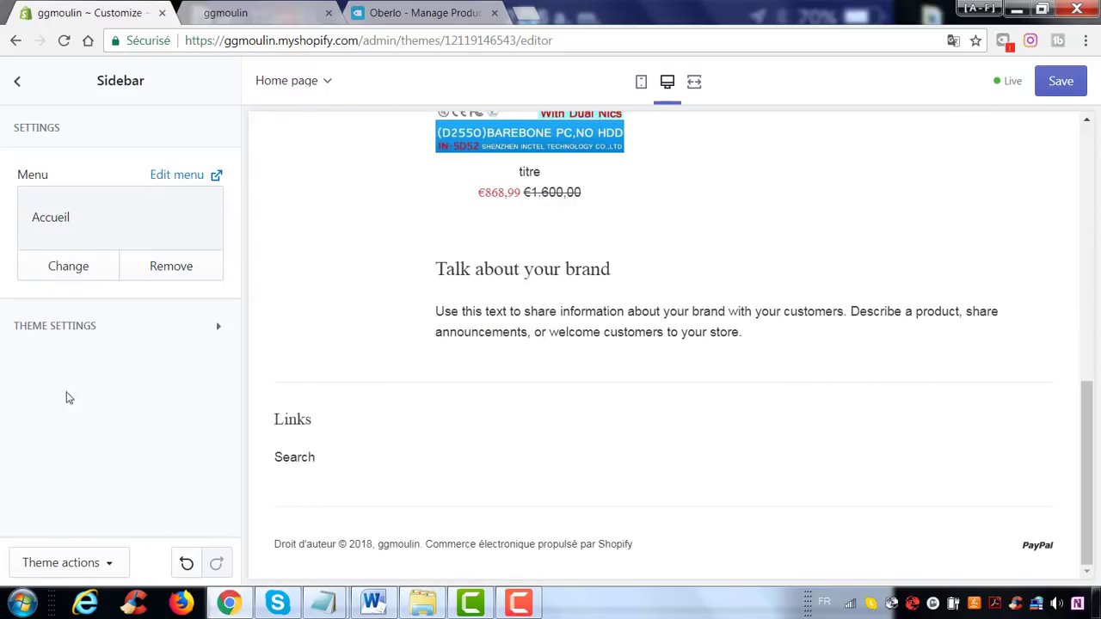
{"action": "scroll", "coordinate": [359, 263], "scroll_direction": "up", "scroll_amount": 7}
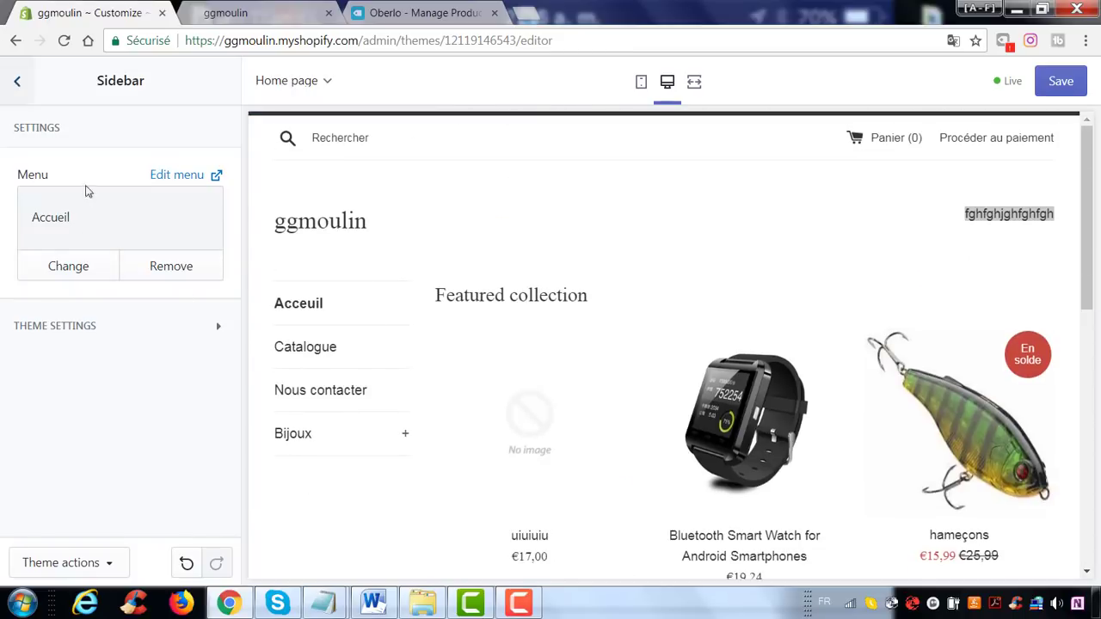
{"action": "left_click", "coordinate": [134, 330]}
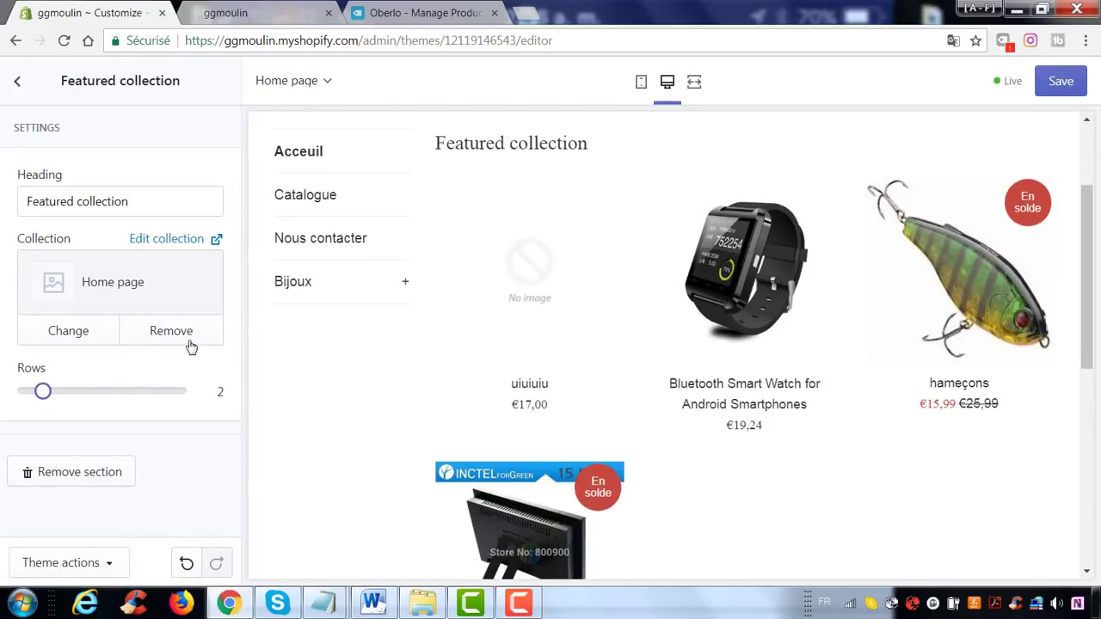
{"action": "left_click", "coordinate": [17, 82]}
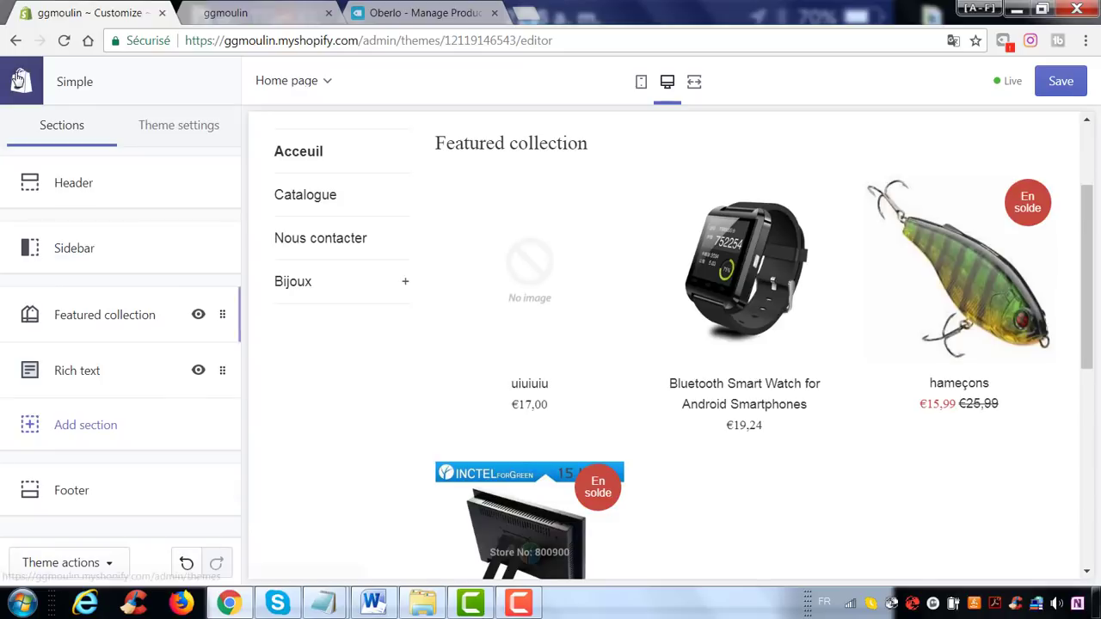
Save the Simple theme's changes and leave the theme editor for the Themes page.
{"action": "left_click", "coordinate": [24, 82]}
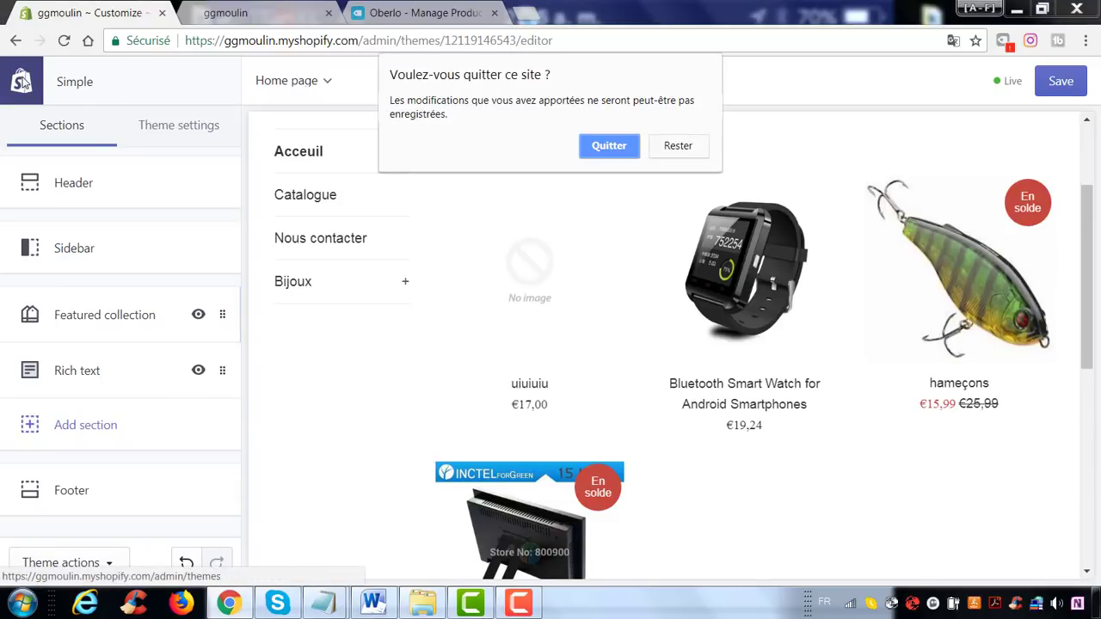
{"action": "left_click", "coordinate": [678, 146]}
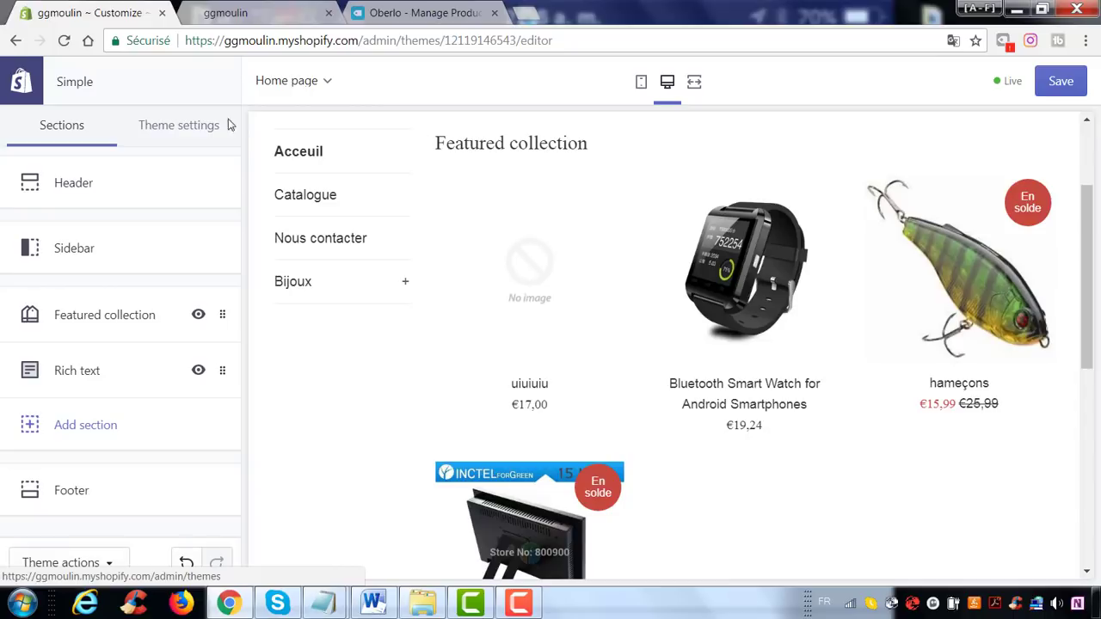
{"action": "left_click", "coordinate": [23, 82]}
{"action": "left_click", "coordinate": [704, 173]}
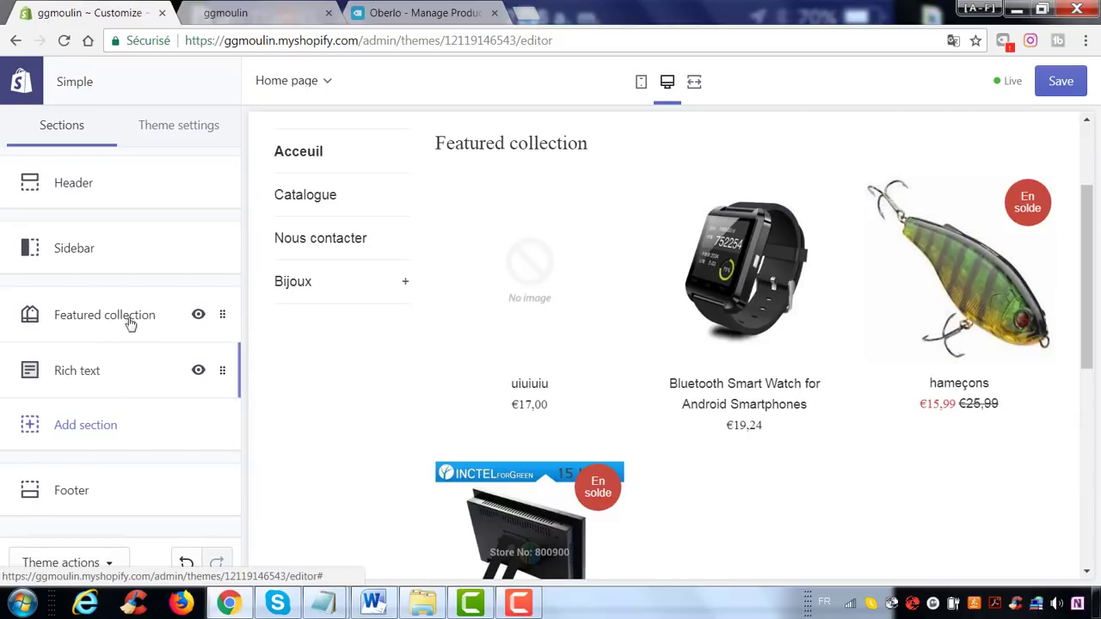
{"action": "left_click", "coordinate": [1051, 84]}
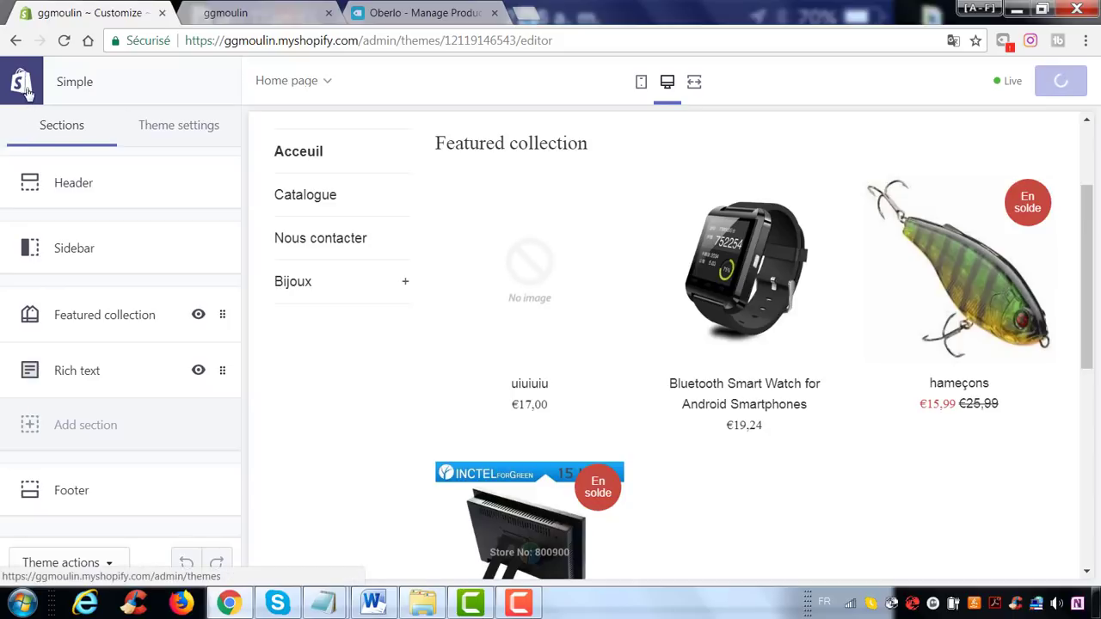
{"action": "left_click", "coordinate": [26, 90]}
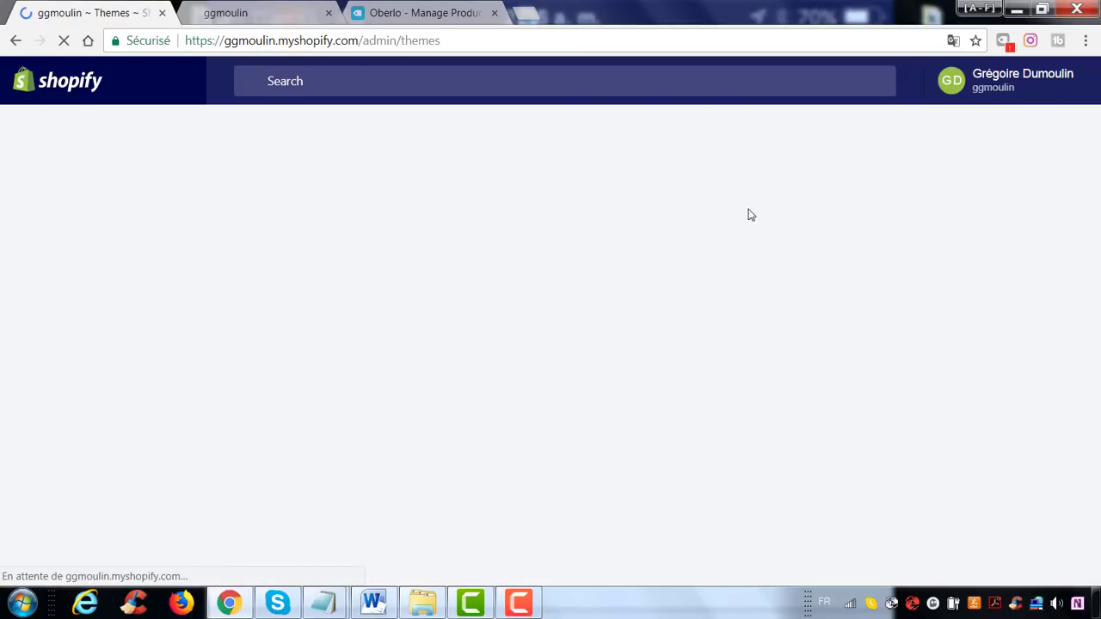
Publish the Debut theme as the store's current theme and confirm the publication.
{"action": "scroll", "coordinate": [1028, 287], "scroll_direction": "down", "scroll_amount": 1}
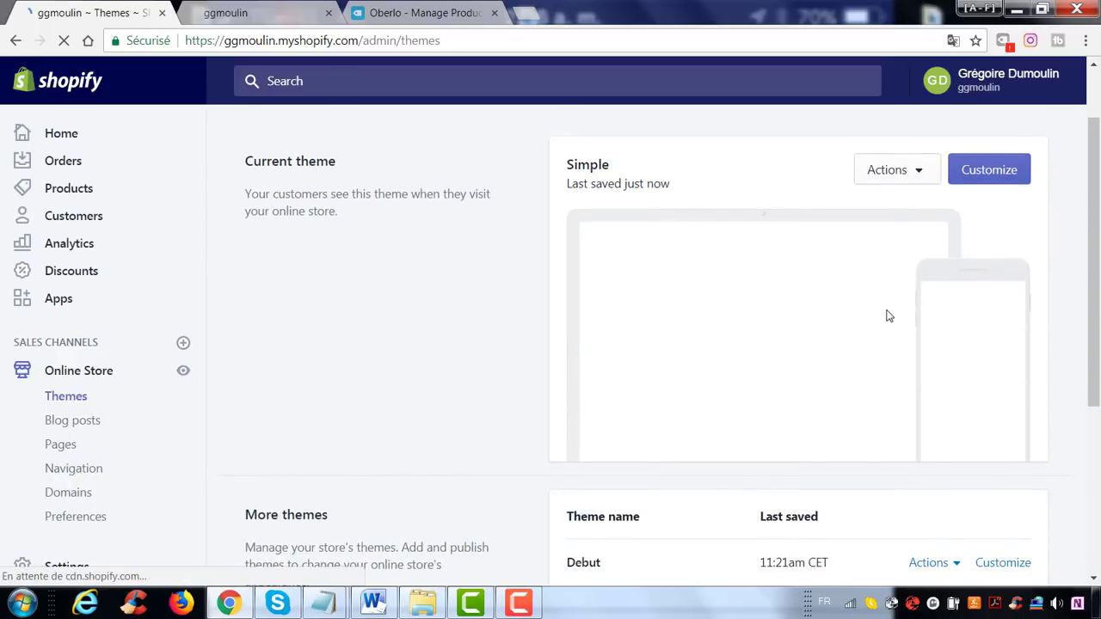
{"action": "scroll", "coordinate": [937, 352], "scroll_direction": "down", "scroll_amount": 3}
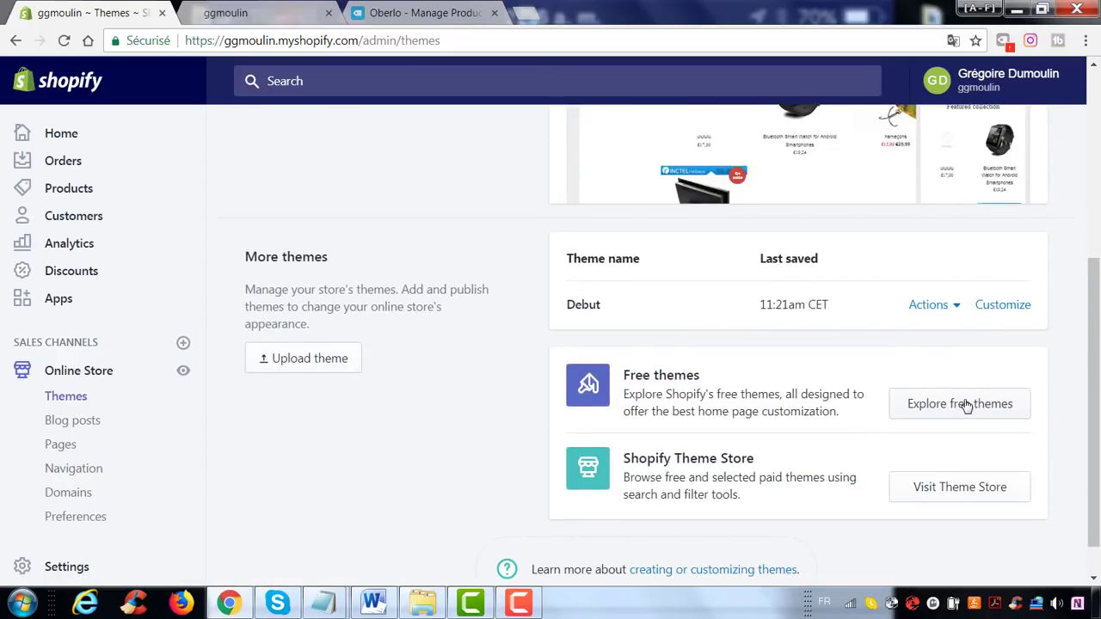
{"action": "left_click", "coordinate": [962, 312]}
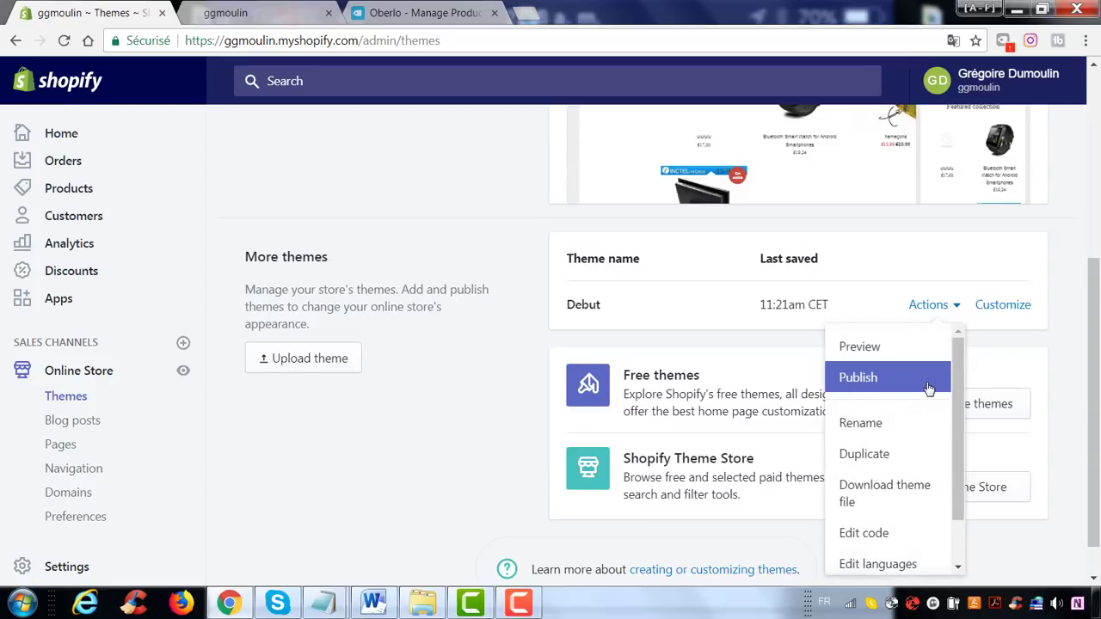
{"action": "left_click", "coordinate": [929, 384]}
{"action": "left_click", "coordinate": [768, 409]}
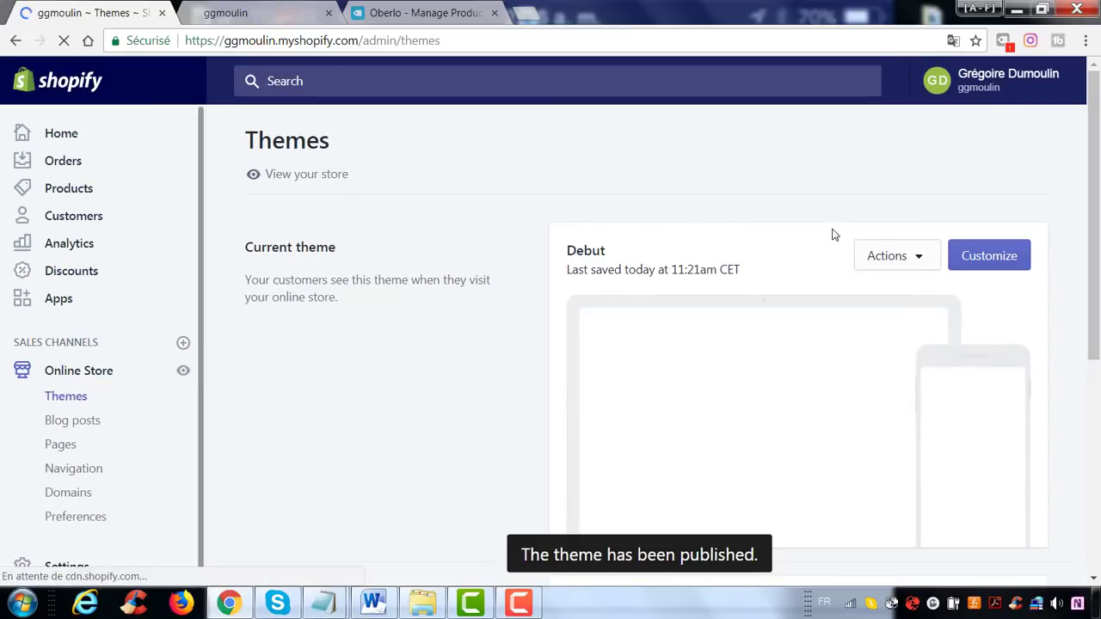
Open the Debut theme for customization, inspect the Image with text overlay section's settings and image library, and return to the sections list.
{"action": "left_click", "coordinate": [986, 263]}
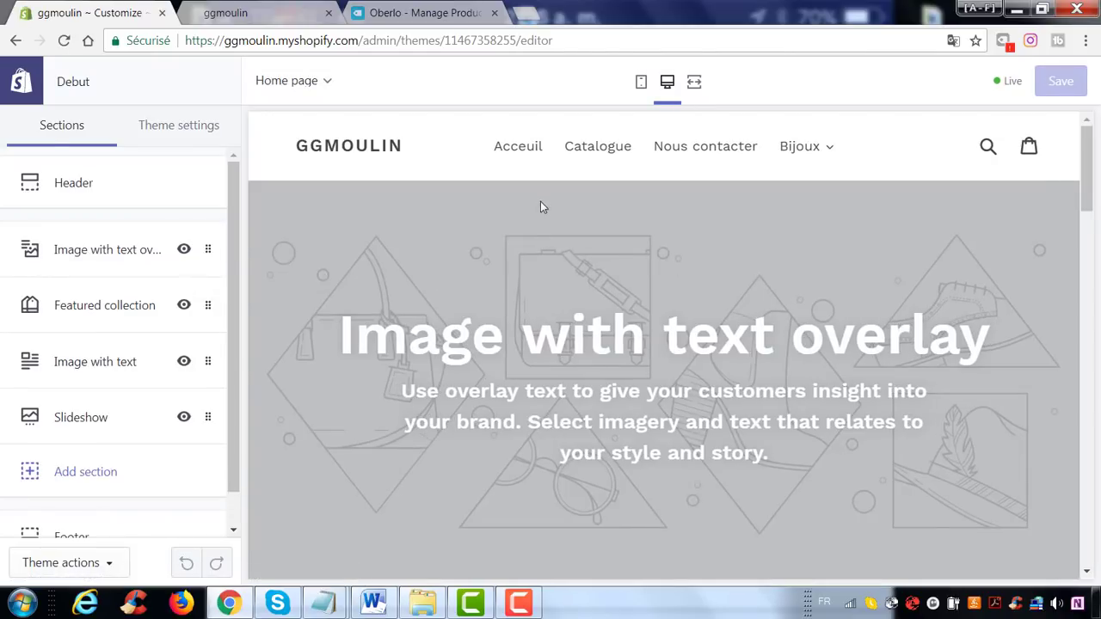
{"action": "scroll", "coordinate": [104, 430], "scroll_direction": "down", "scroll_amount": 2}
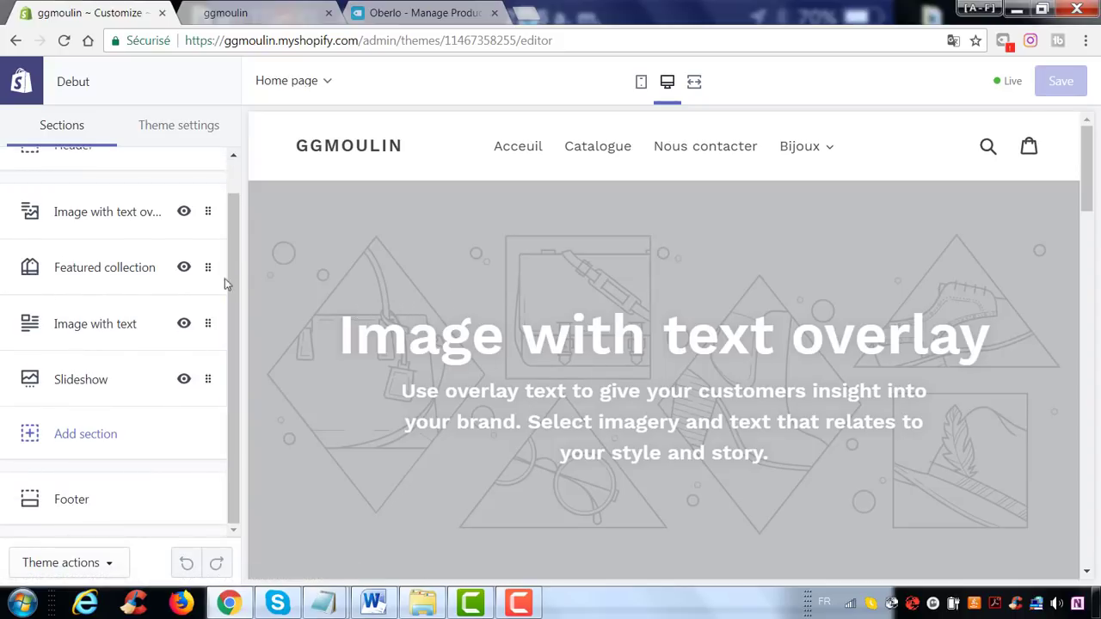
{"action": "left_click", "coordinate": [109, 222]}
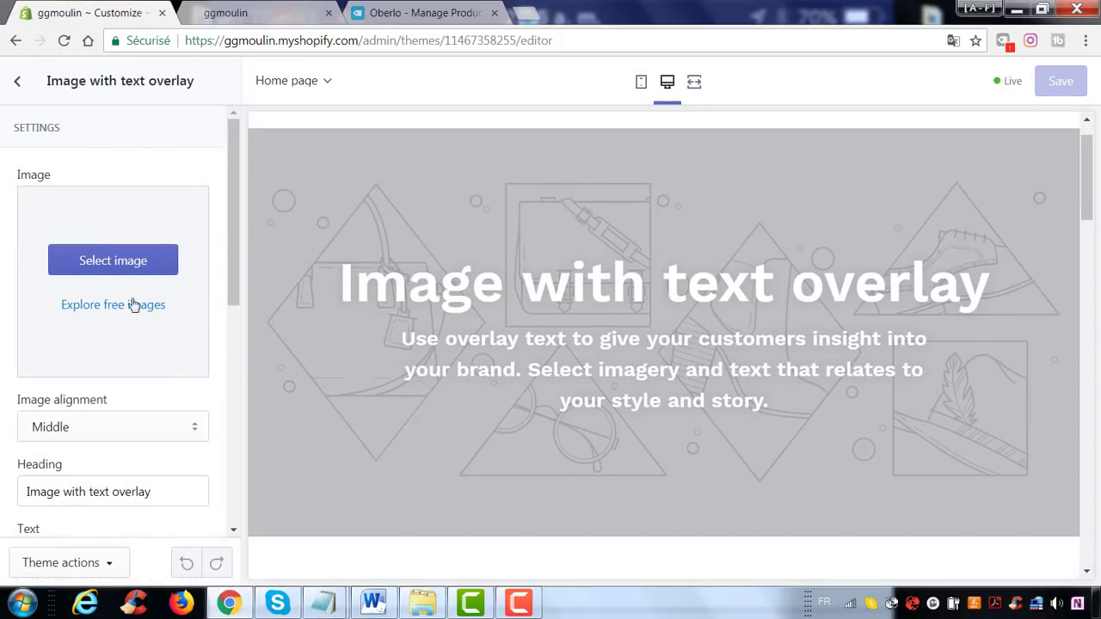
{"action": "left_click", "coordinate": [109, 260]}
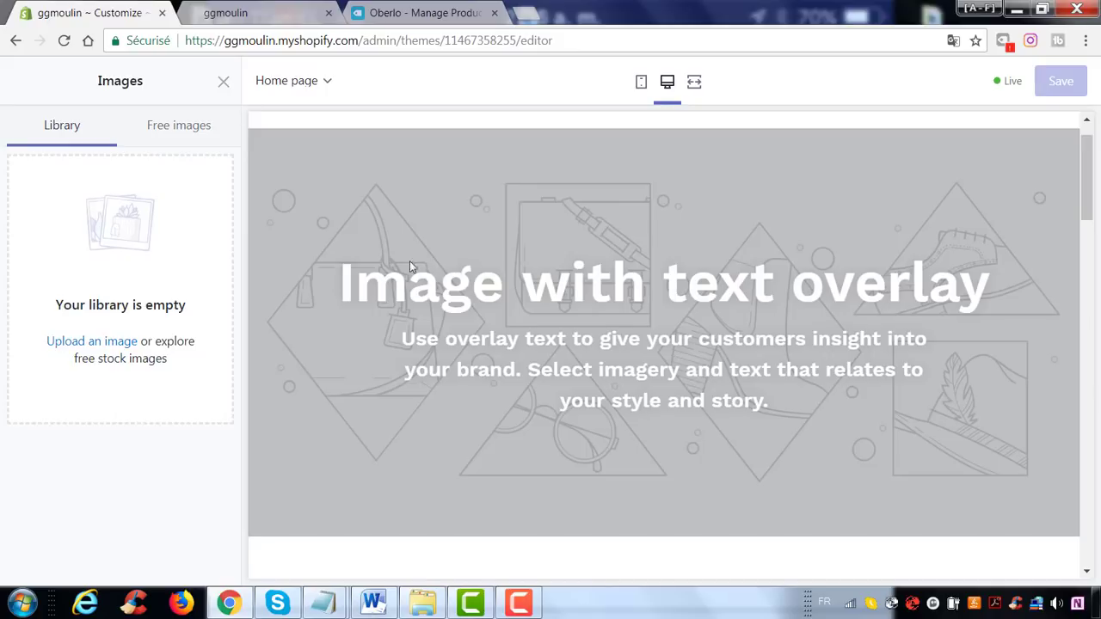
{"action": "left_click", "coordinate": [223, 83]}
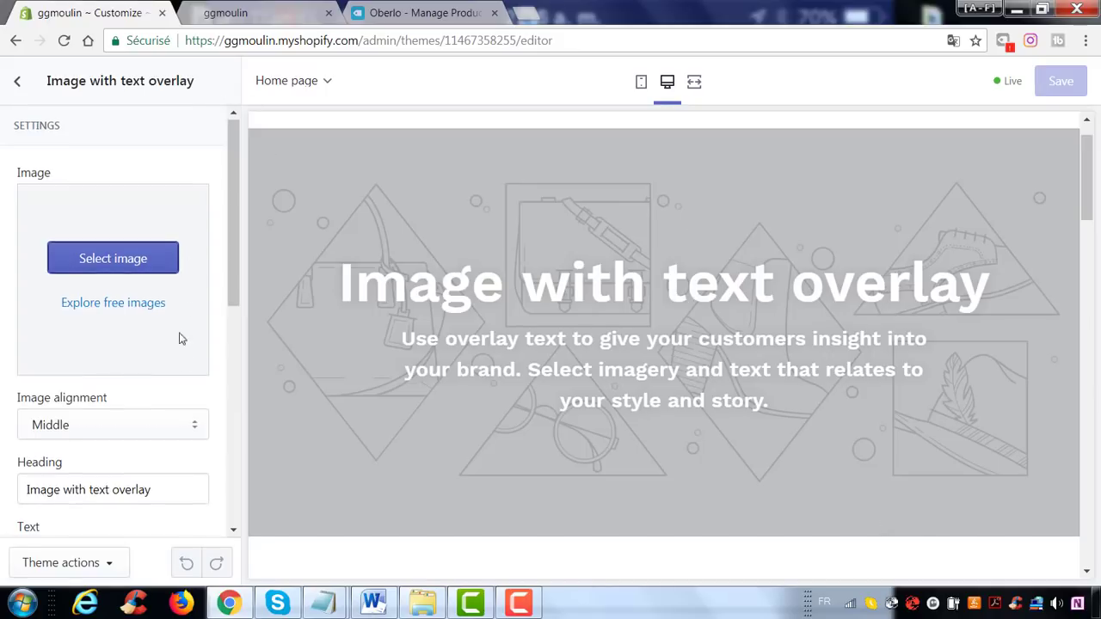
{"action": "scroll", "coordinate": [180, 370], "scroll_direction": "down", "scroll_amount": 2}
{"action": "scroll", "coordinate": [47, 162], "scroll_direction": "up", "scroll_amount": 2}
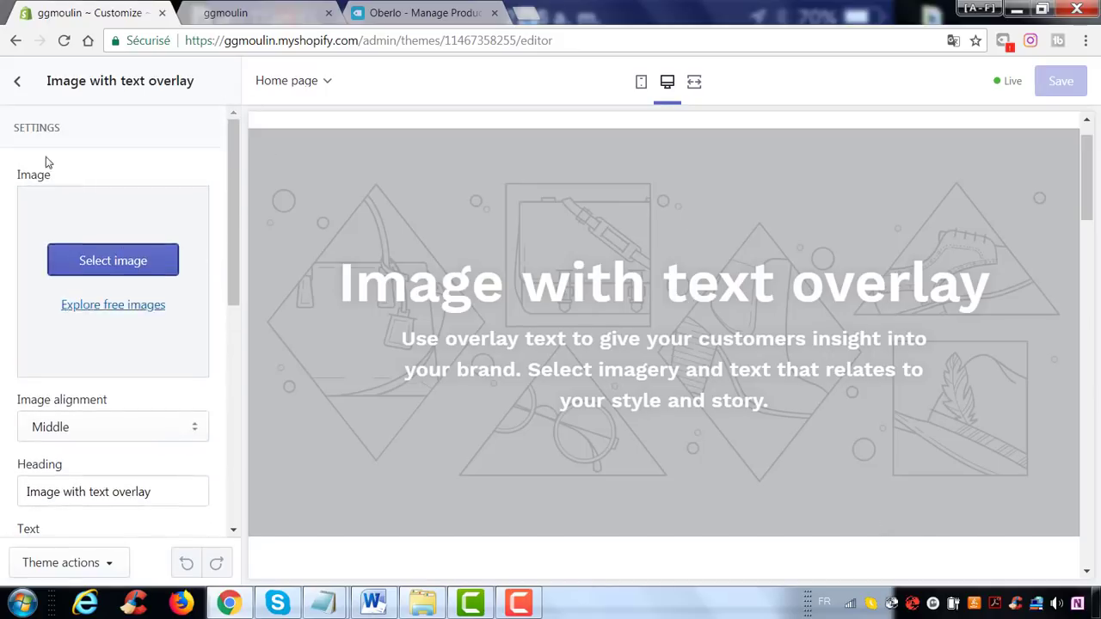
{"action": "left_click", "coordinate": [23, 86]}
Review the Debut theme's Featured collection settings, including products per row and rows, and return to the sections list.
{"action": "left_click", "coordinate": [79, 277]}
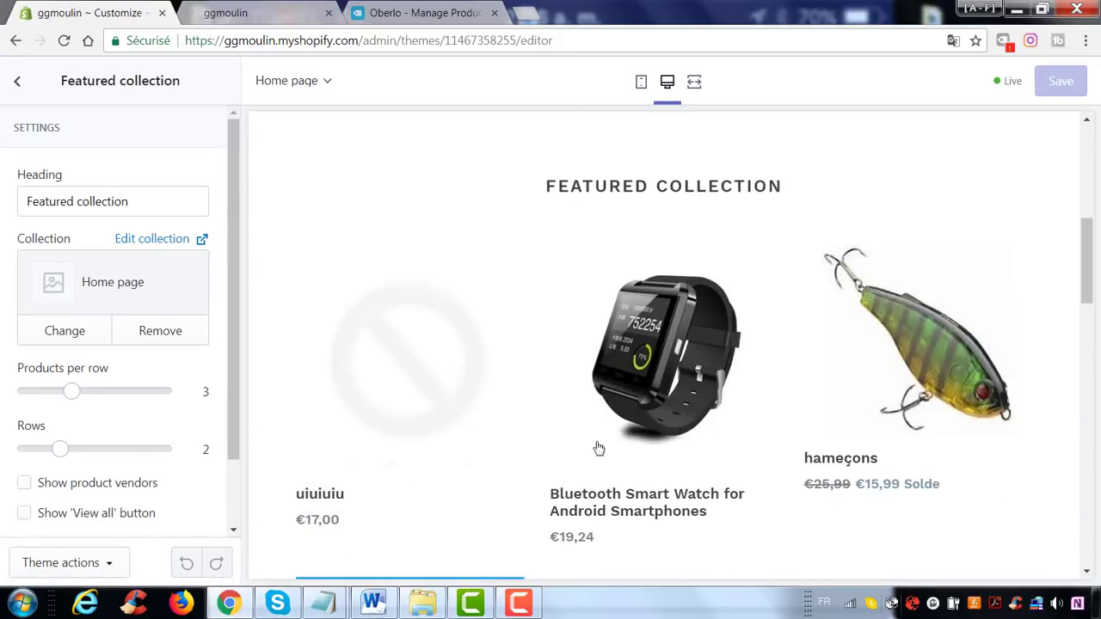
{"action": "scroll", "coordinate": [122, 419], "scroll_direction": "down", "scroll_amount": 2}
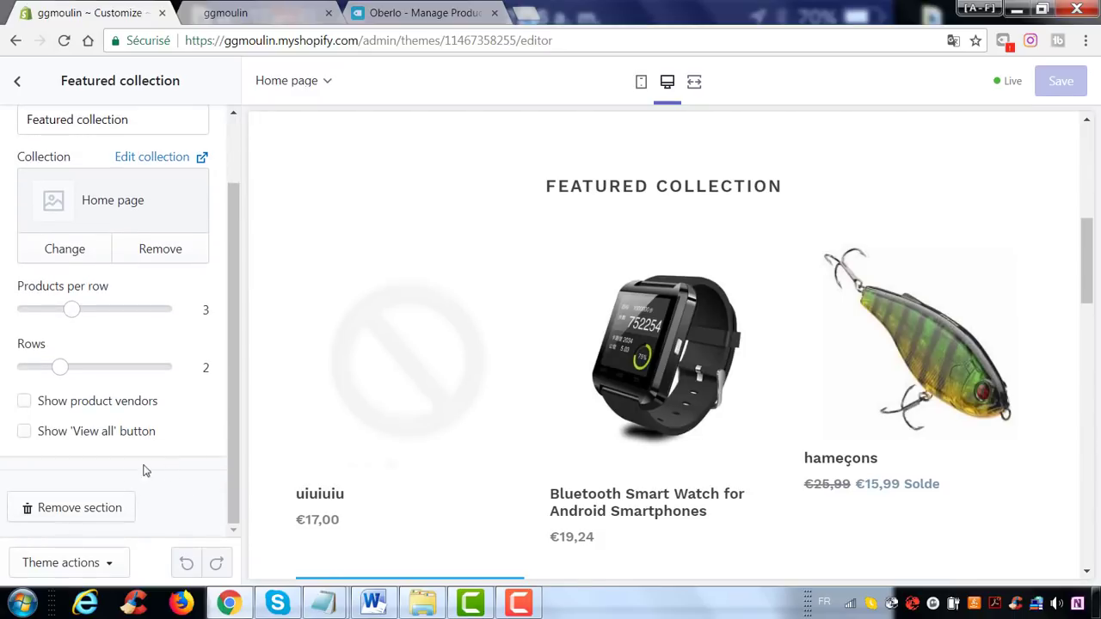
{"action": "scroll", "coordinate": [158, 476], "scroll_direction": "up", "scroll_amount": 2}
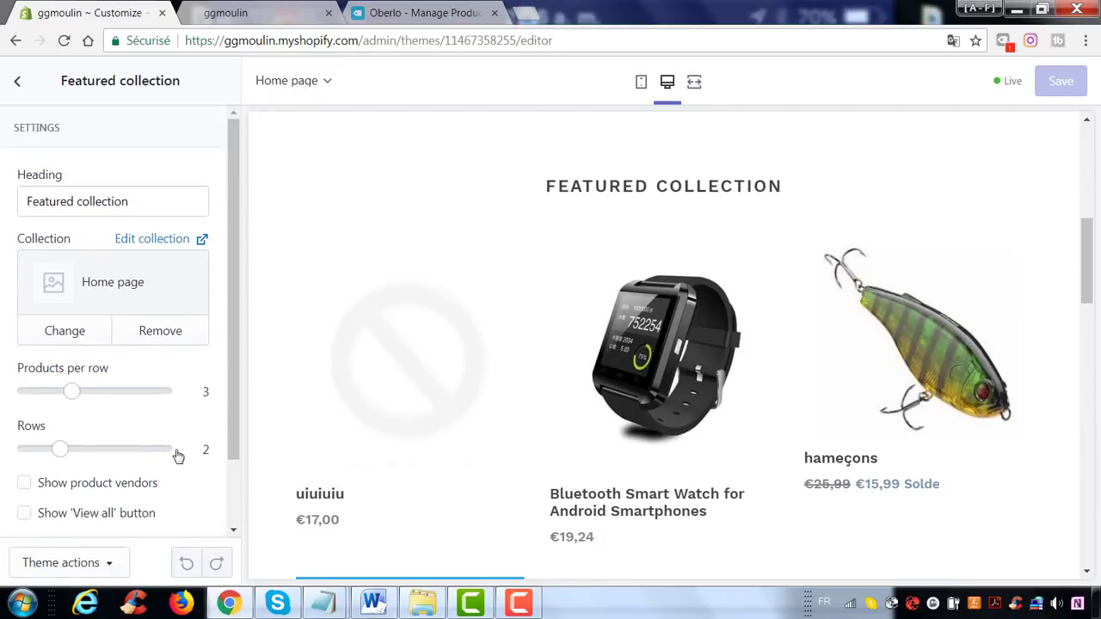
{"action": "left_click", "coordinate": [20, 85]}
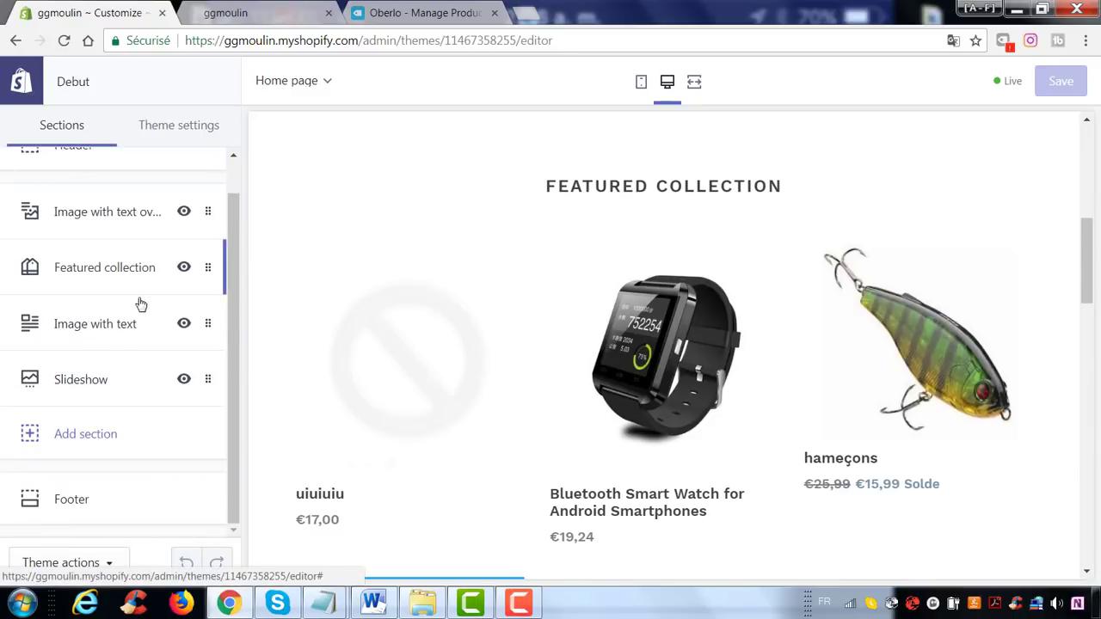
Open the choice of sections that can be added to the home page and read through all its categories.
{"action": "left_click", "coordinate": [86, 434]}
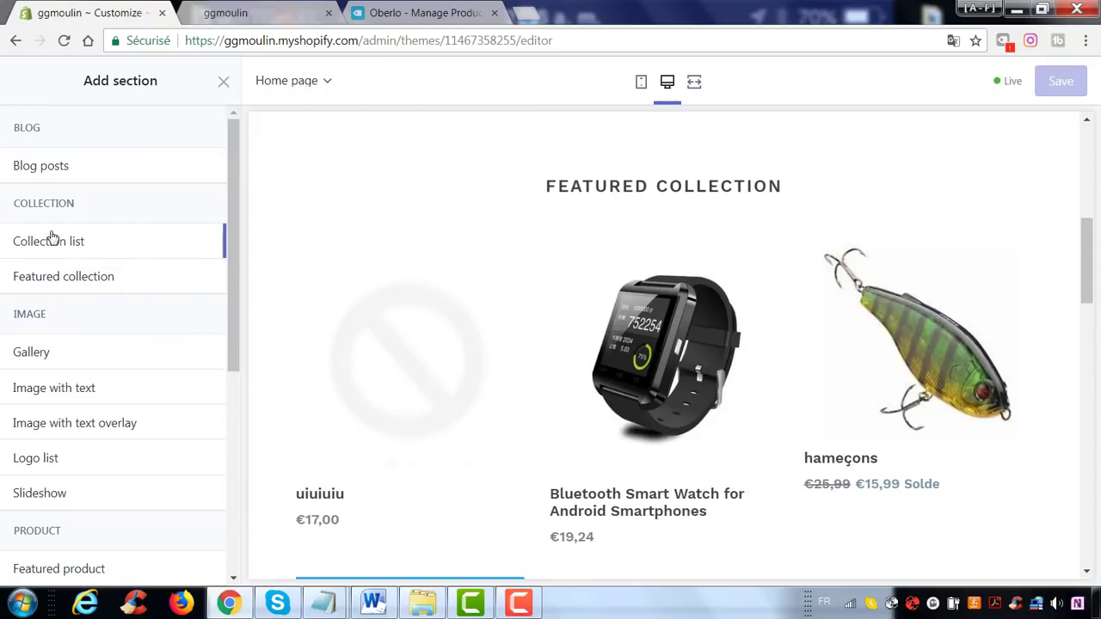
{"action": "scroll", "coordinate": [95, 258], "scroll_direction": "down", "scroll_amount": 1}
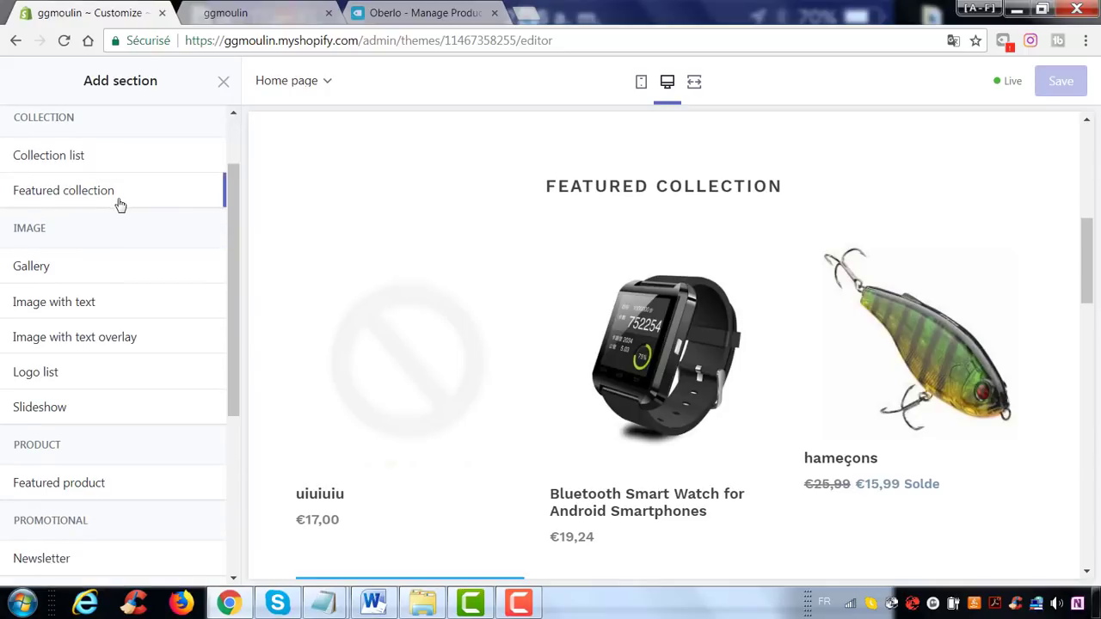
{"action": "scroll", "coordinate": [121, 205], "scroll_direction": "down", "scroll_amount": 1}
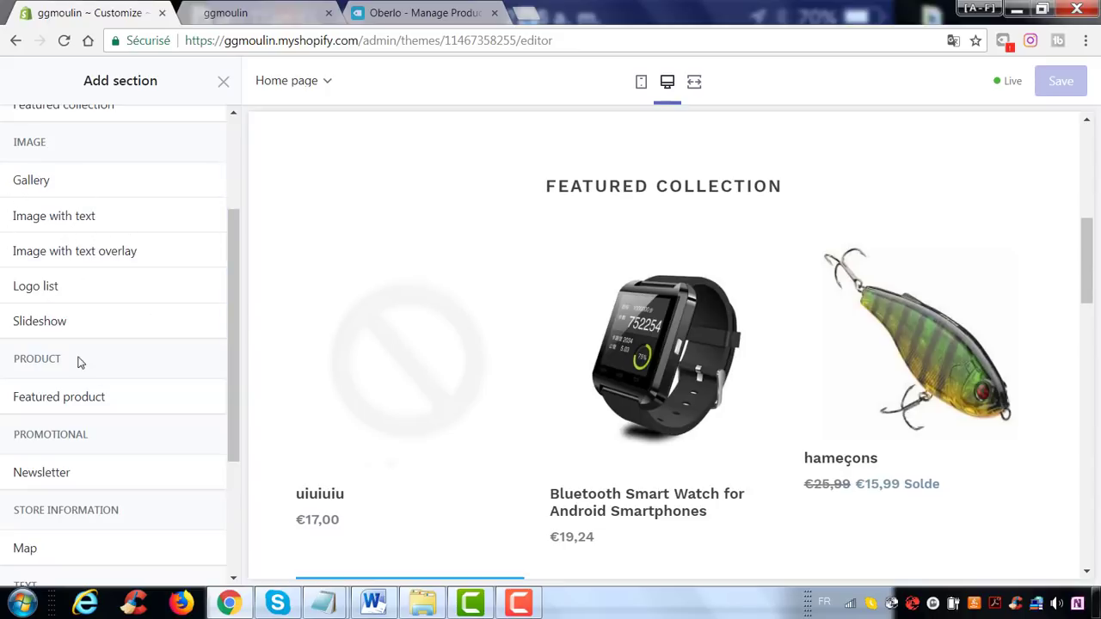
{"action": "scroll", "coordinate": [64, 339], "scroll_direction": "down", "scroll_amount": 1}
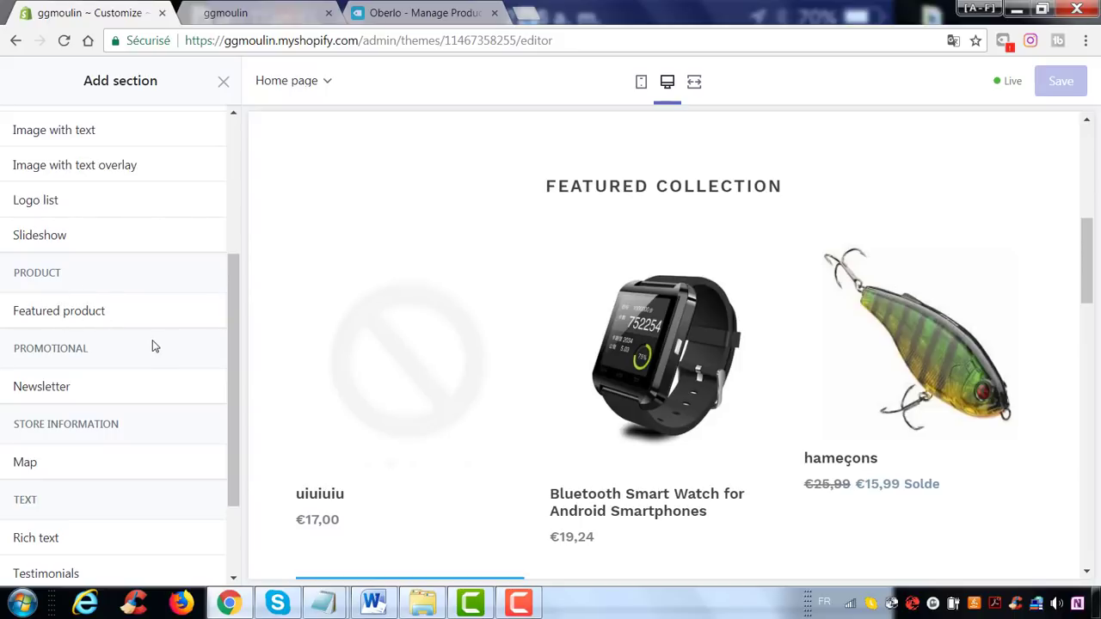
{"action": "scroll", "coordinate": [154, 346], "scroll_direction": "down", "scroll_amount": 1}
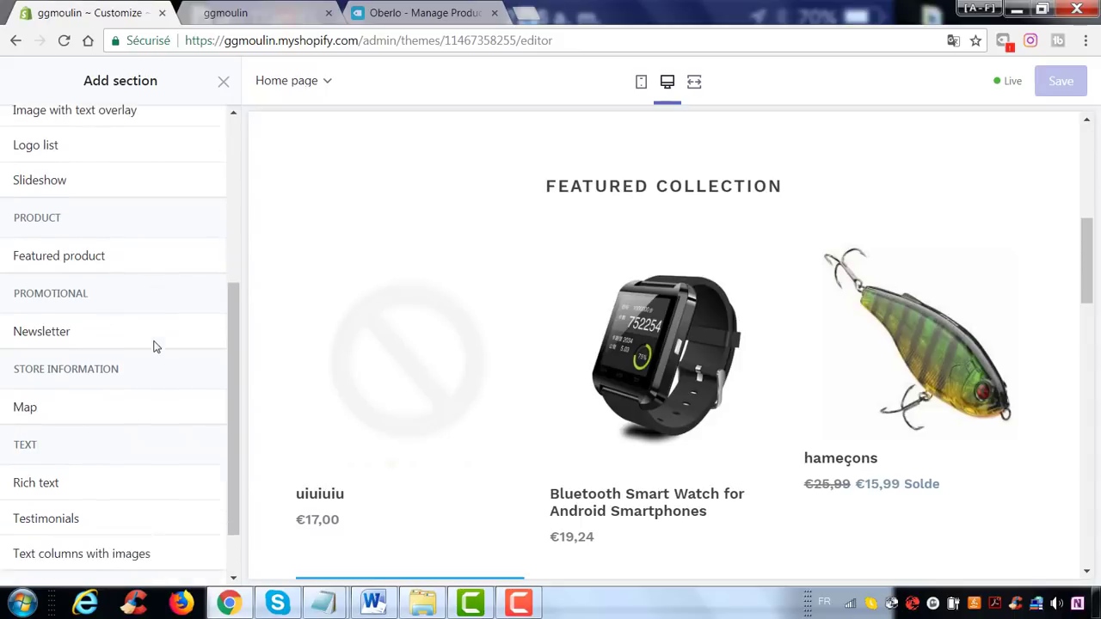
{"action": "scroll", "coordinate": [115, 335], "scroll_direction": "down", "scroll_amount": 1}
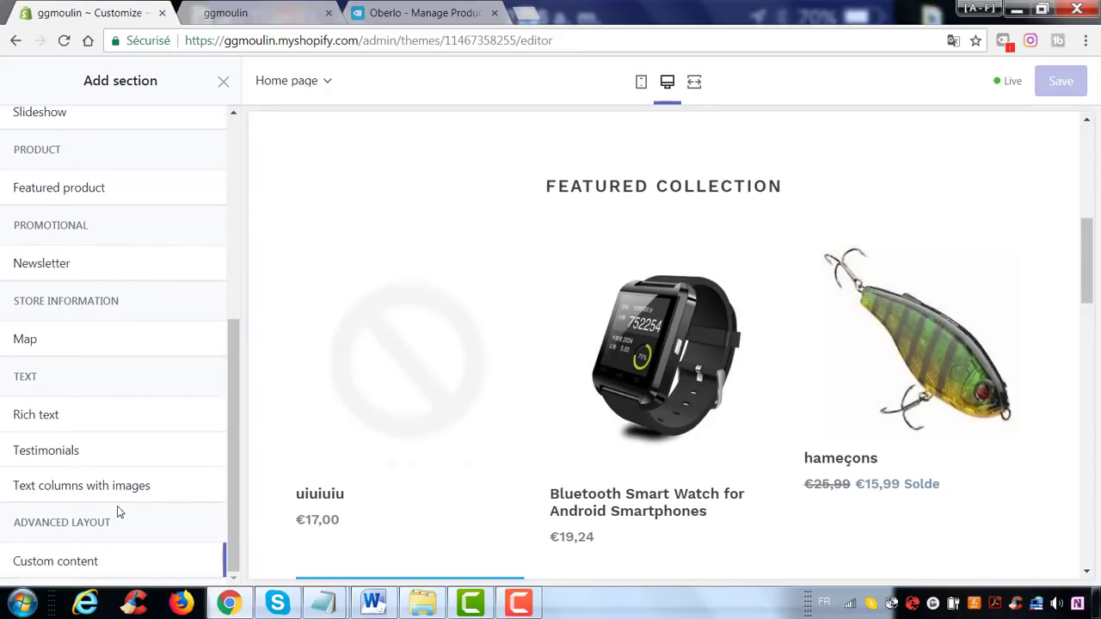
{"action": "scroll", "coordinate": [74, 359], "scroll_direction": "up", "scroll_amount": 5}
Preview the Collection list and Featured collection sections on the home page without adding them.
{"action": "mouse_move", "coordinate": [151, 239]}
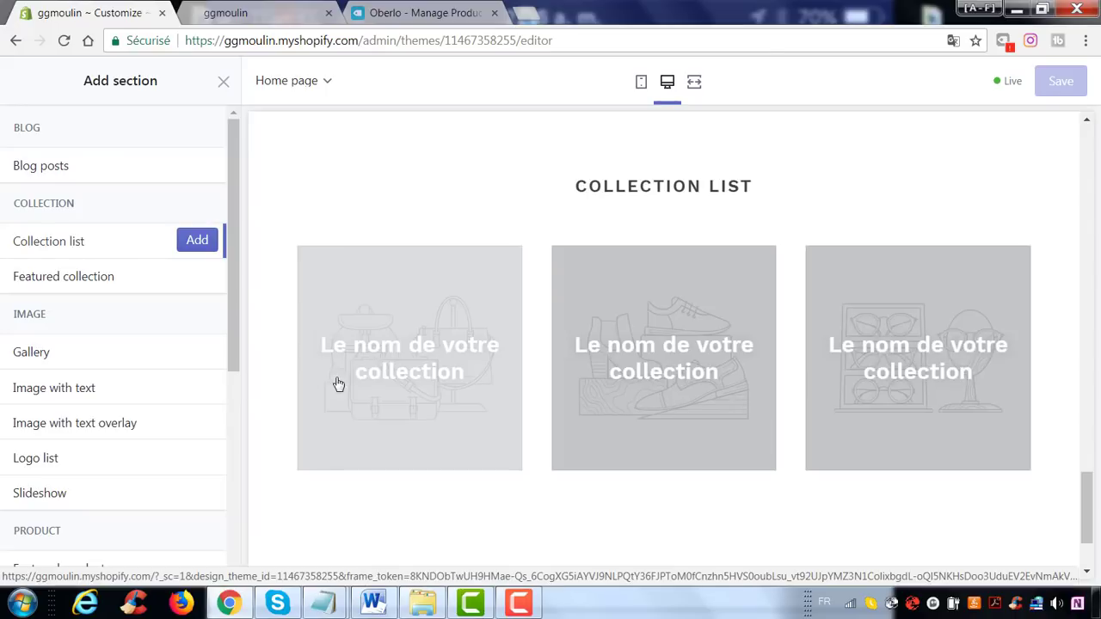
{"action": "mouse_move", "coordinate": [90, 279]}
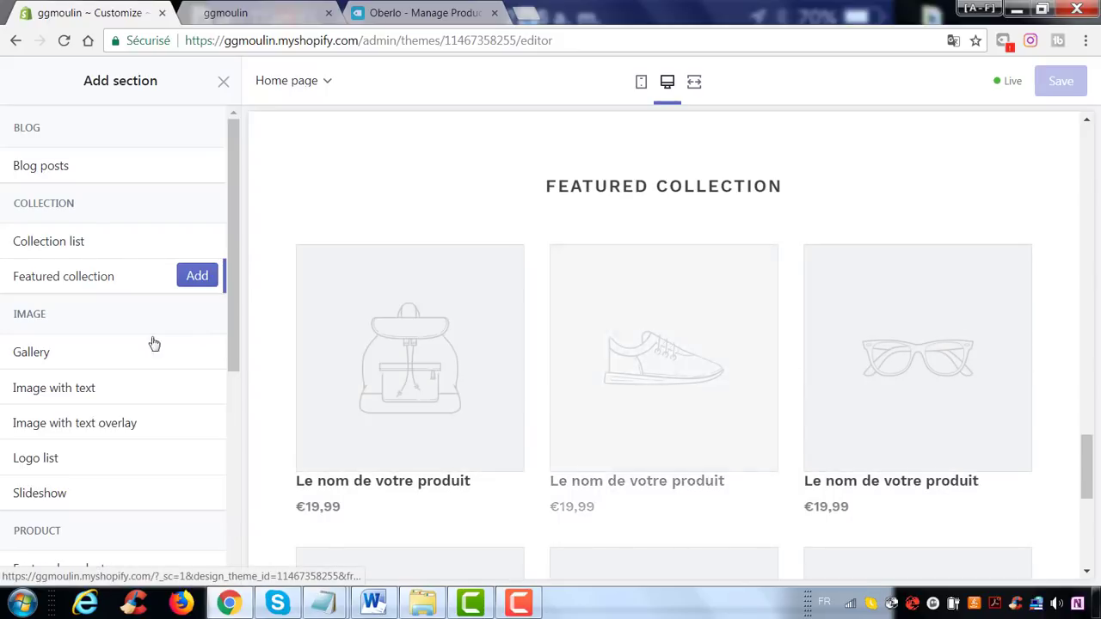
{"action": "scroll", "coordinate": [774, 362], "scroll_direction": "down", "scroll_amount": 5}
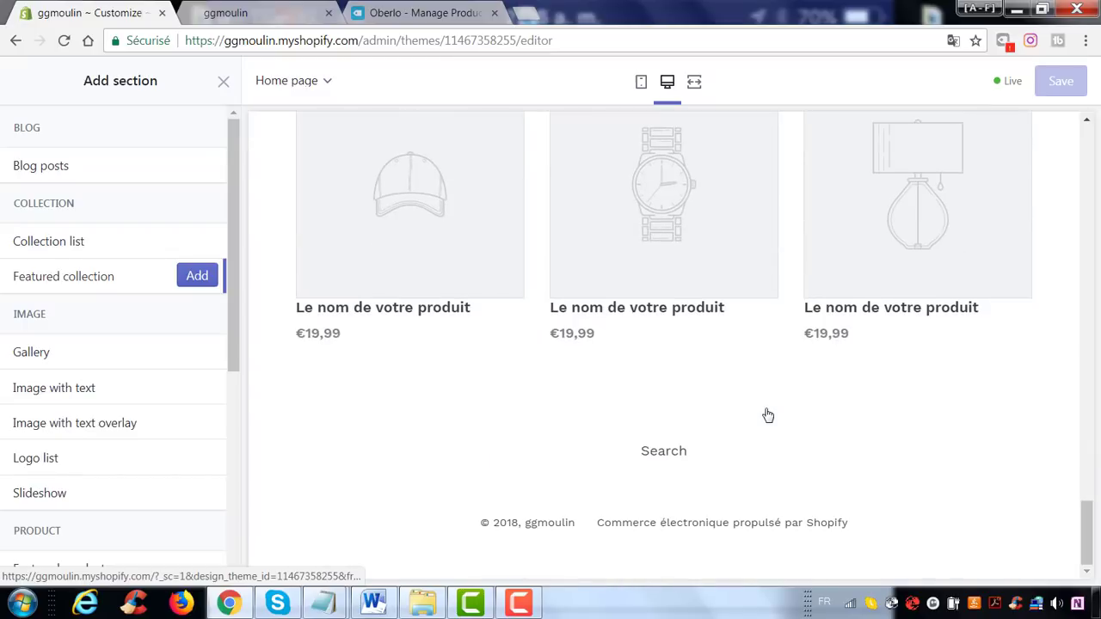
{"action": "scroll", "coordinate": [767, 413], "scroll_direction": "up", "scroll_amount": 5}
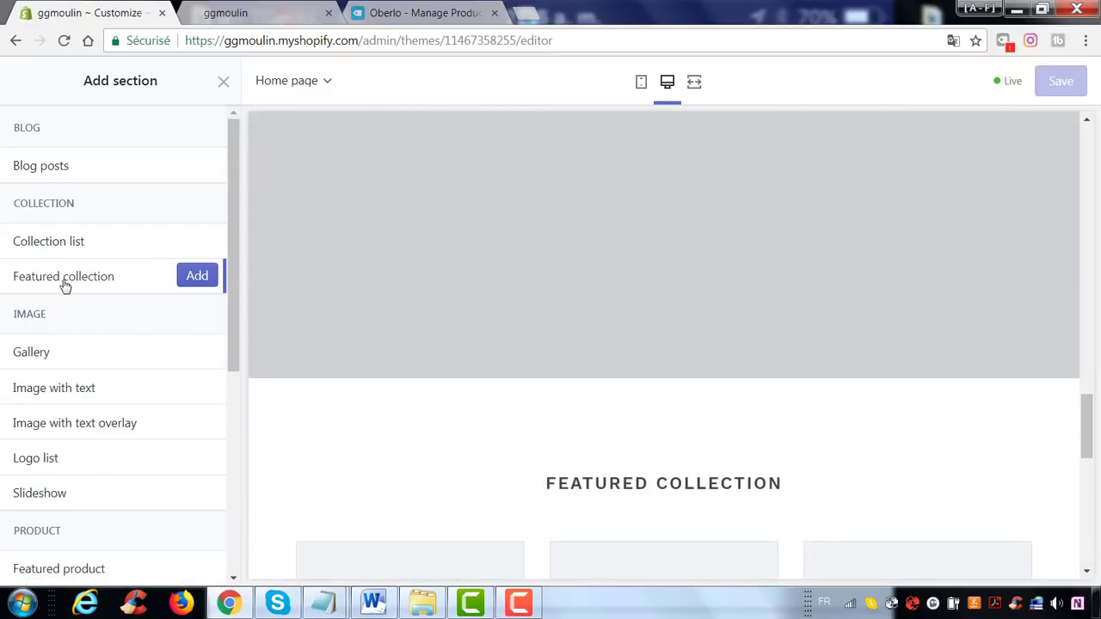
{"action": "mouse_move", "coordinate": [30, 249]}
{"action": "scroll", "coordinate": [659, 533], "scroll_direction": "down", "scroll_amount": 3}
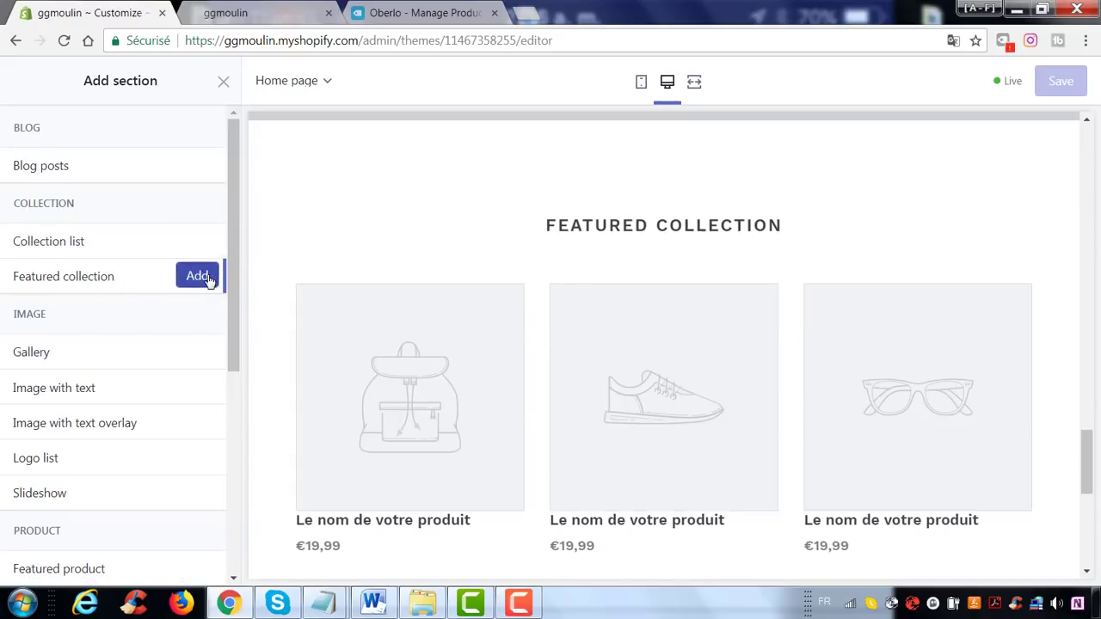
Add a second Featured collection section to the home page and move it directly below the existing Featured collection.
{"action": "left_click", "coordinate": [200, 275]}
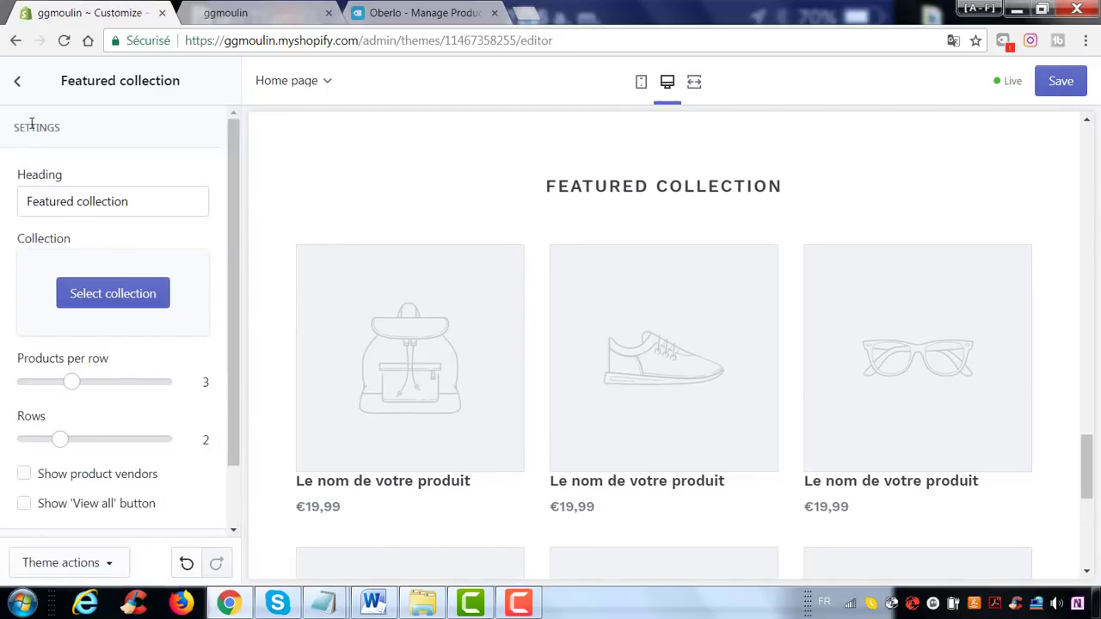
{"action": "left_click", "coordinate": [18, 84]}
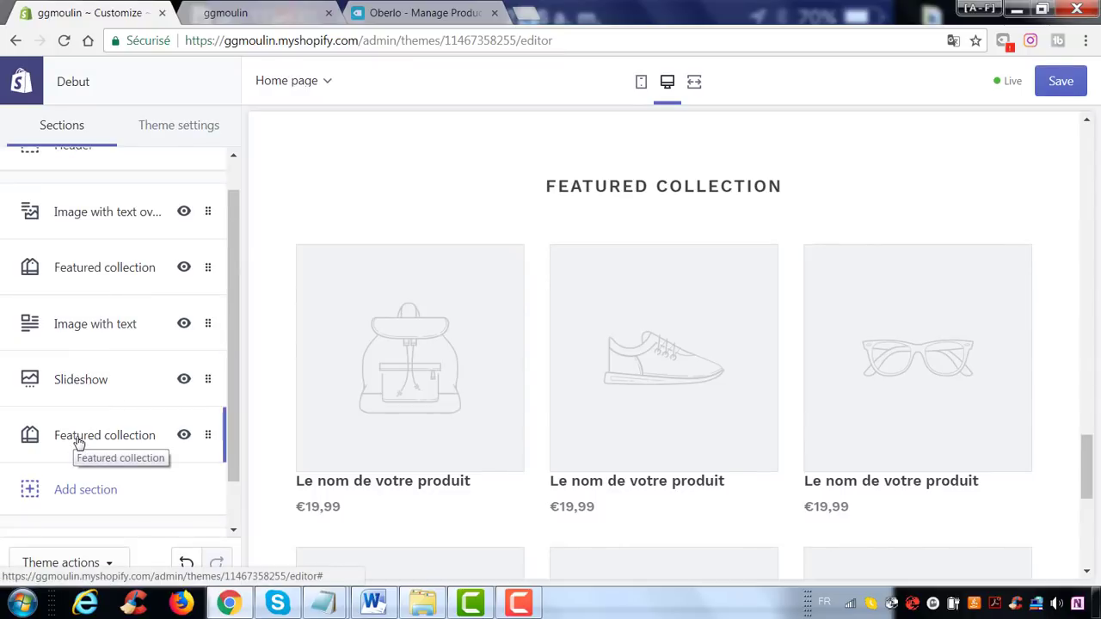
{"action": "left_click_drag", "start_coordinate": [77, 441], "coordinate": [61, 308]}
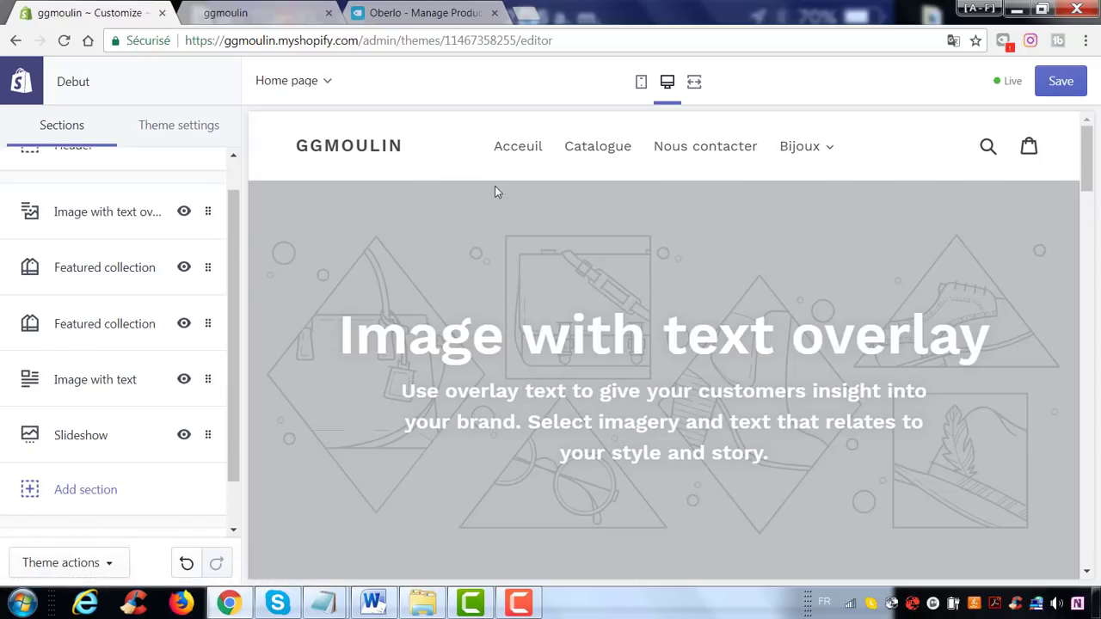
Locate the added Featured collection section in the home page preview and open its heading for editing.
{"action": "scroll", "coordinate": [775, 301], "scroll_direction": "down", "scroll_amount": 8}
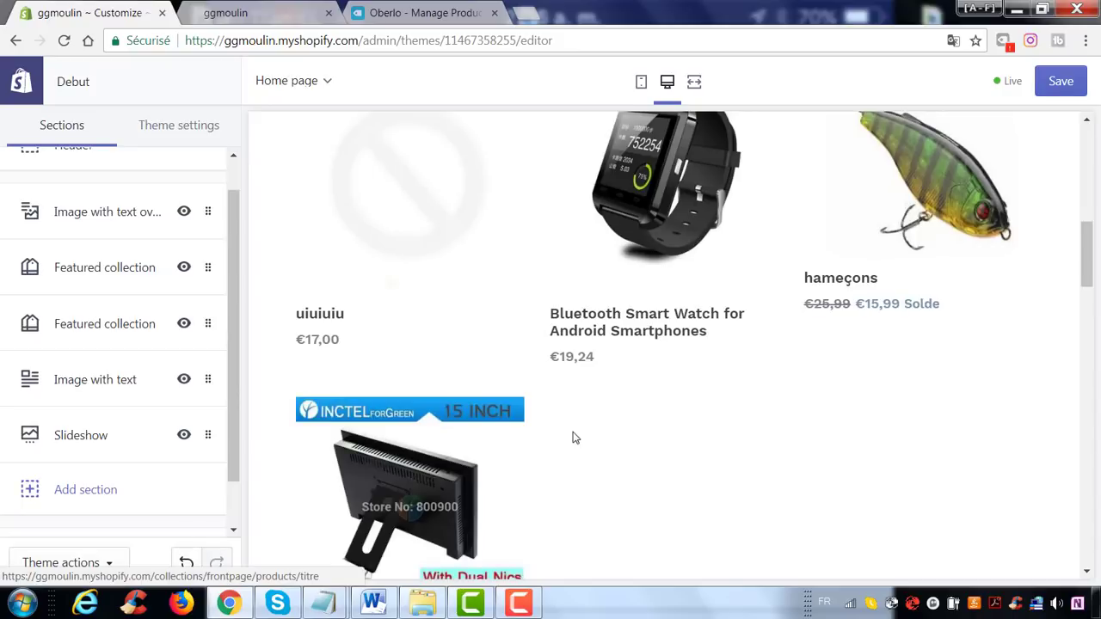
{"action": "scroll", "coordinate": [573, 437], "scroll_direction": "down", "scroll_amount": 5}
{"action": "scroll", "coordinate": [892, 388], "scroll_direction": "down", "scroll_amount": 2}
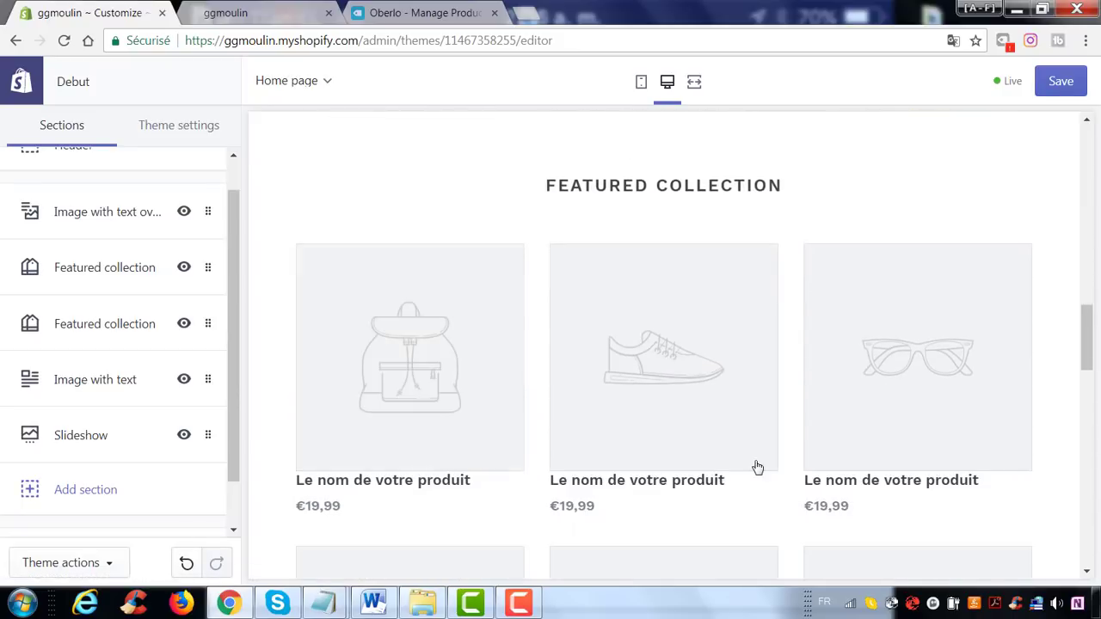
{"action": "left_click", "coordinate": [105, 332]}
{"action": "left_click_drag", "start_coordinate": [160, 204], "coordinate": [2, 220]}
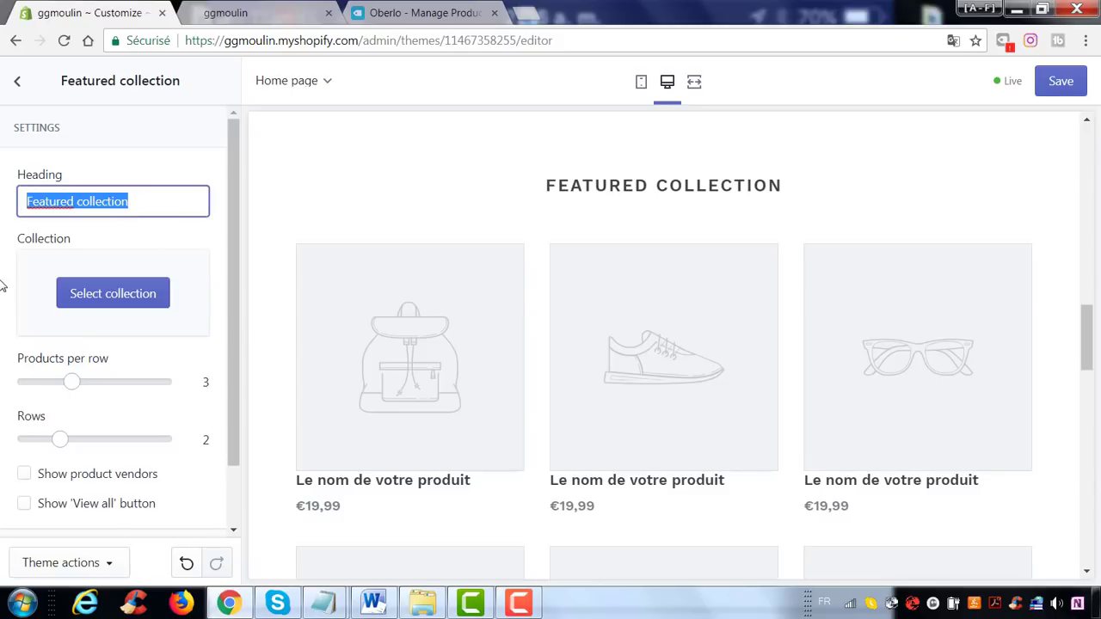
{"action": "type", "text": "Nos"}
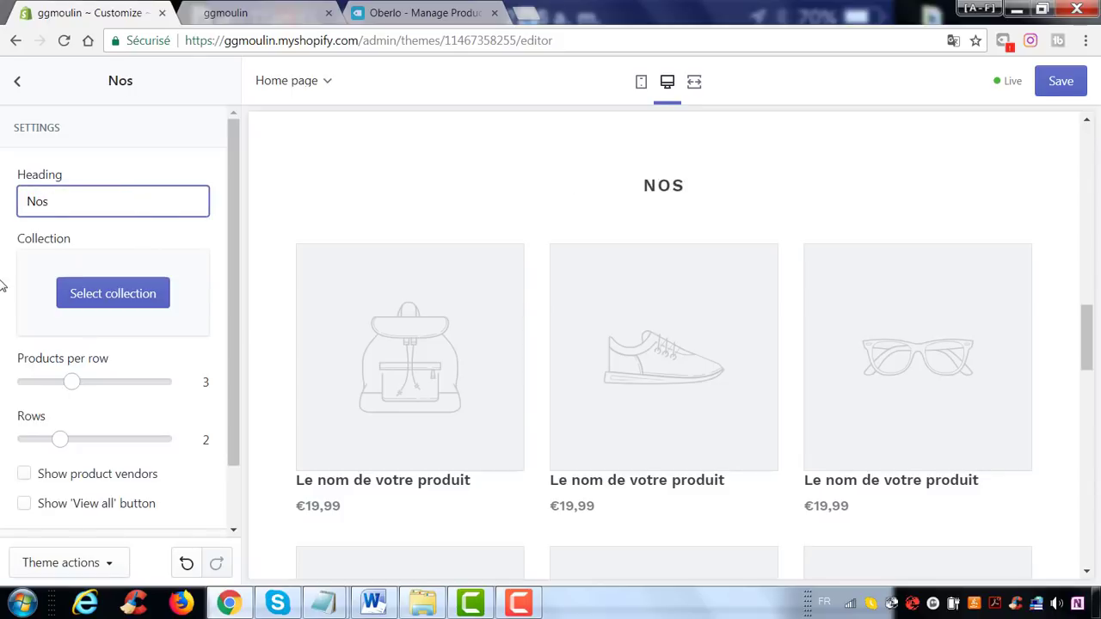
{"action": "type", "text": " collec"}
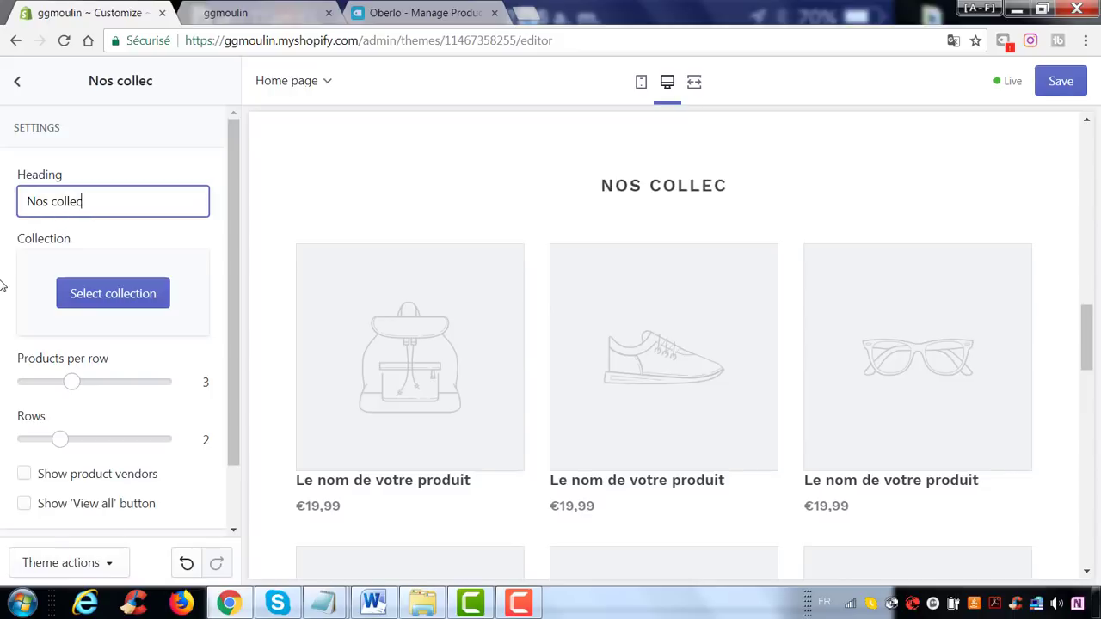
{"action": "type", "text": "tions du"}
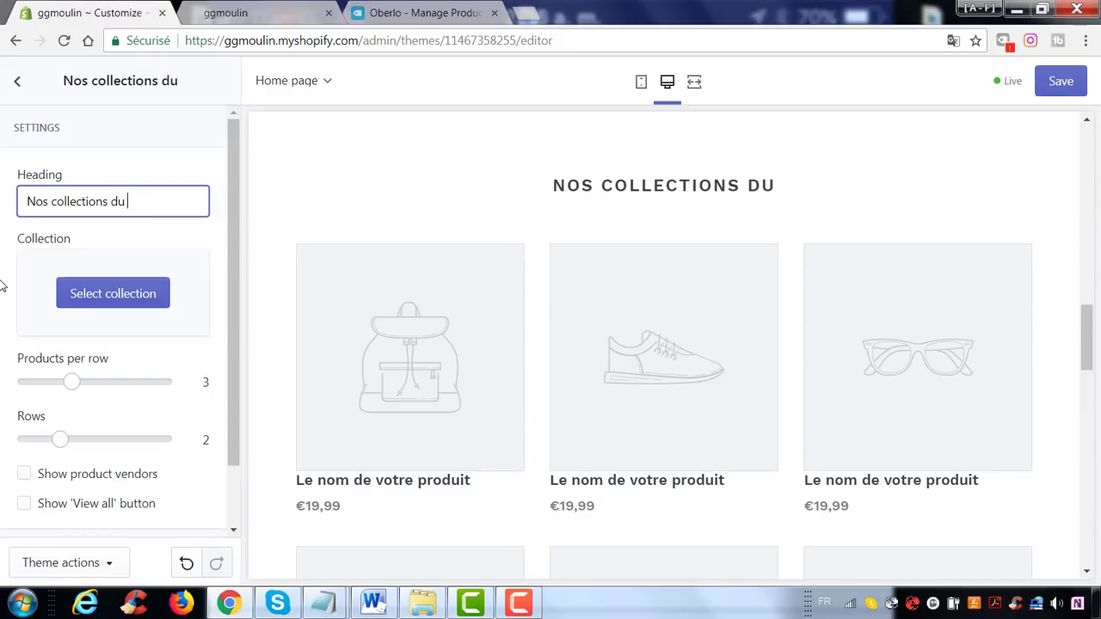
{"action": "key", "text": "BackSpace"}
{"action": "key", "text": "BackSpace"}
{"action": "key", "text": "BackSpace"}
{"action": "key", "text": "BackSpace"}
{"action": "key", "text": "BackSpace"}
{"action": "key", "text": "BackSpace"}
{"action": "key", "text": "BackSpace"}
{"action": "key", "text": "BackSpace"}
{"action": "key", "text": "BackSpace"}
{"action": "key", "text": "BackSpace"}
{"action": "key", "text": "BackSpace"}
{"action": "key", "text": "BackSpace"}
{"action": "key", "text": "BackSpace"}
{"action": "key", "text": "BackSpace"}
{"action": "key", "text": "BackSpace"}
{"action": "key", "text": "BackSpace"}
{"action": "key", "text": "BackSpace"}
{"action": "key", "text": "BackSpace"}
{"action": "key", "text": "BackSpace"}
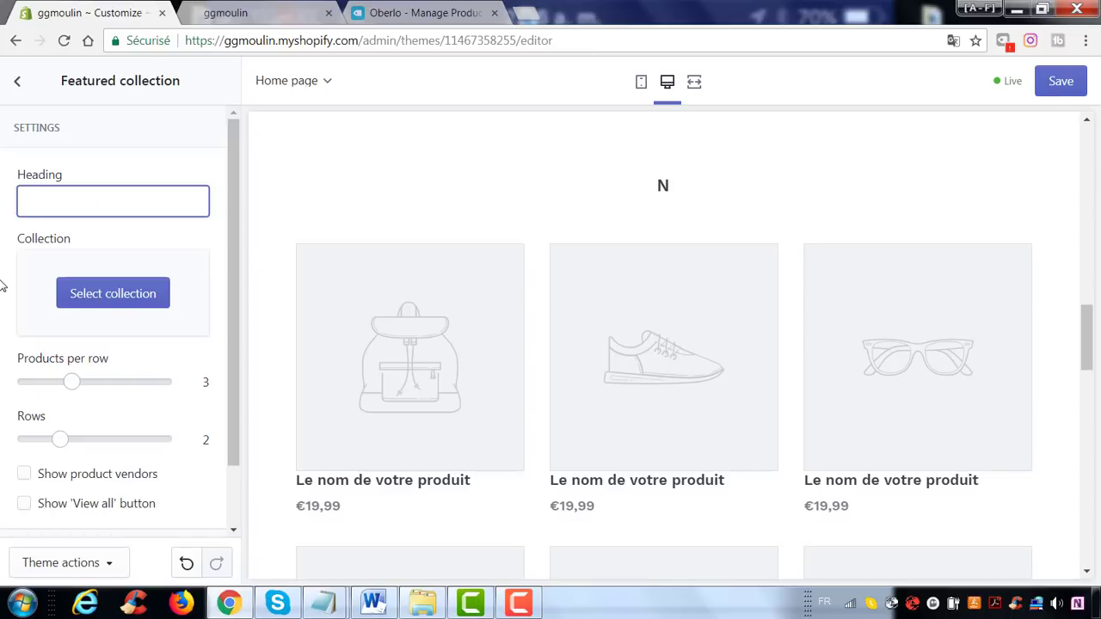
Set the added section's heading to "Les collections de la semaine" and return to the sections list.
{"action": "type", "text": "La"}
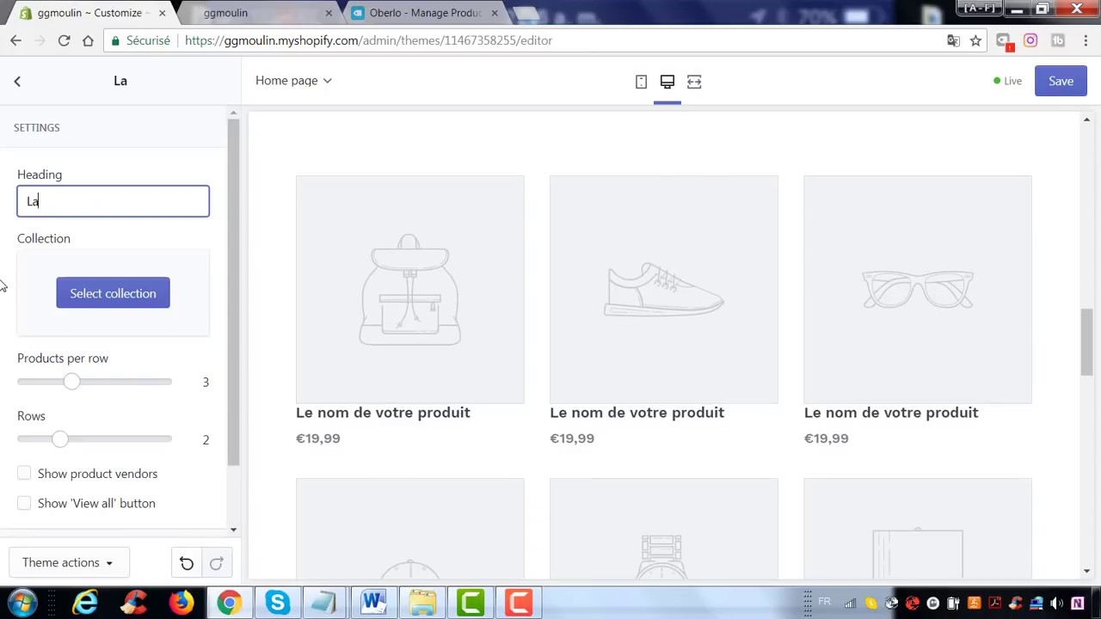
{"action": "type", "text": "c"}
{"action": "key", "text": "BackSpace"}
{"action": "key", "text": "BackSpace"}
{"action": "key", "text": "BackSpace"}
{"action": "key", "text": "BackSpace"}
{"action": "key", "text": "BackSpace"}
{"action": "key", "text": "BackSpace"}
{"action": "key", "text": "BackSpace"}
{"action": "key", "text": "BackSpace"}
{"action": "type", "text": "es comm"}
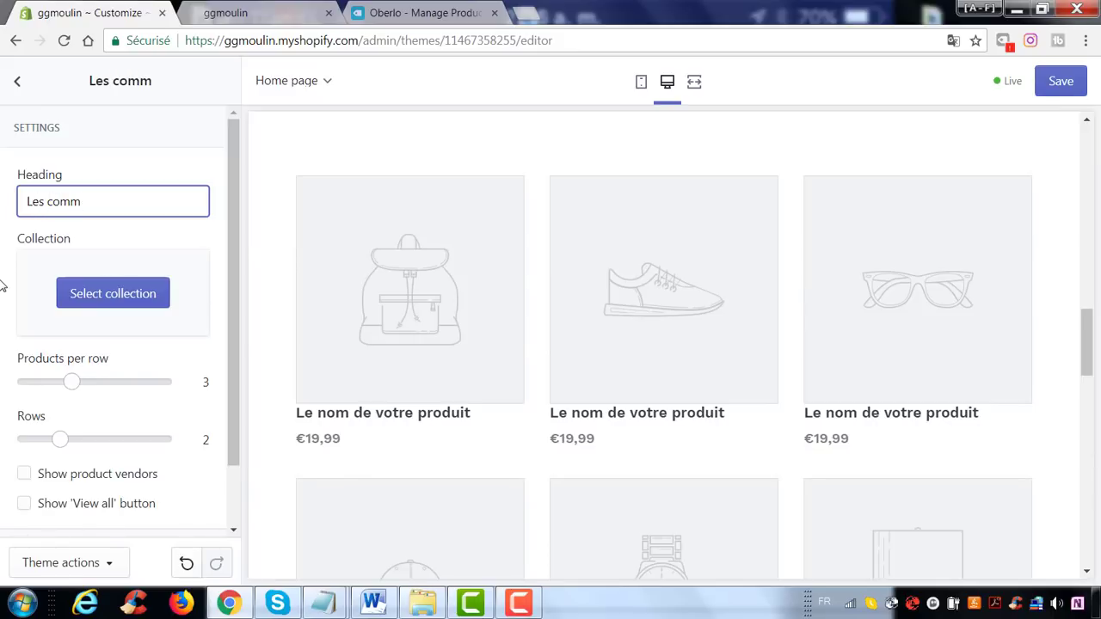
{"action": "key", "text": "BackSpace"}
{"action": "key", "text": "BackSpace"}
{"action": "type", "text": "llections "}
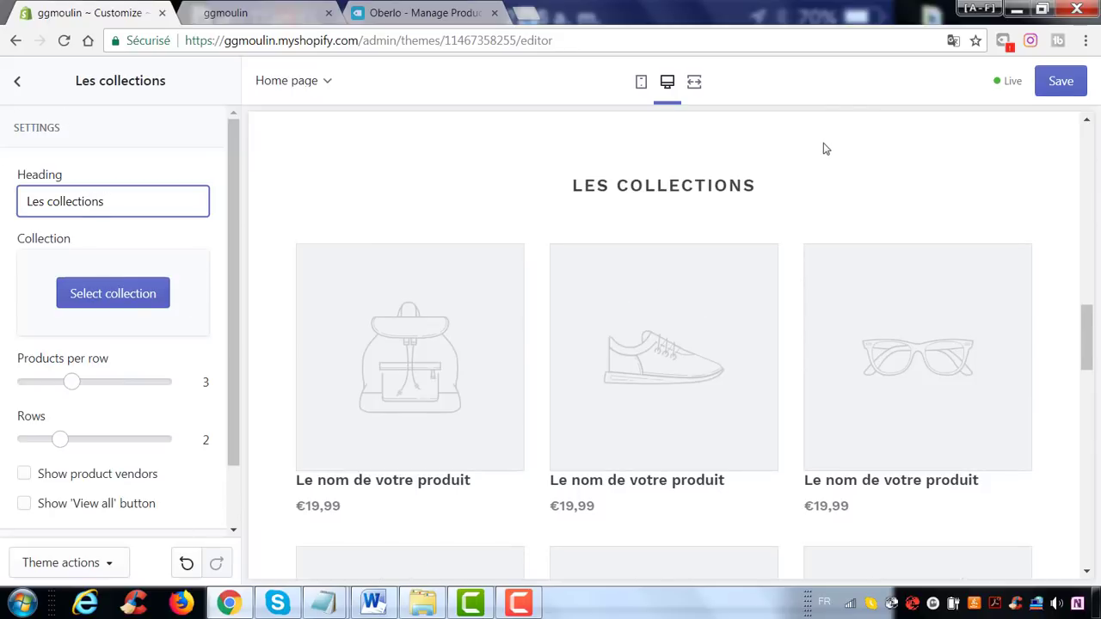
{"action": "type", "text": "de la semaine"}
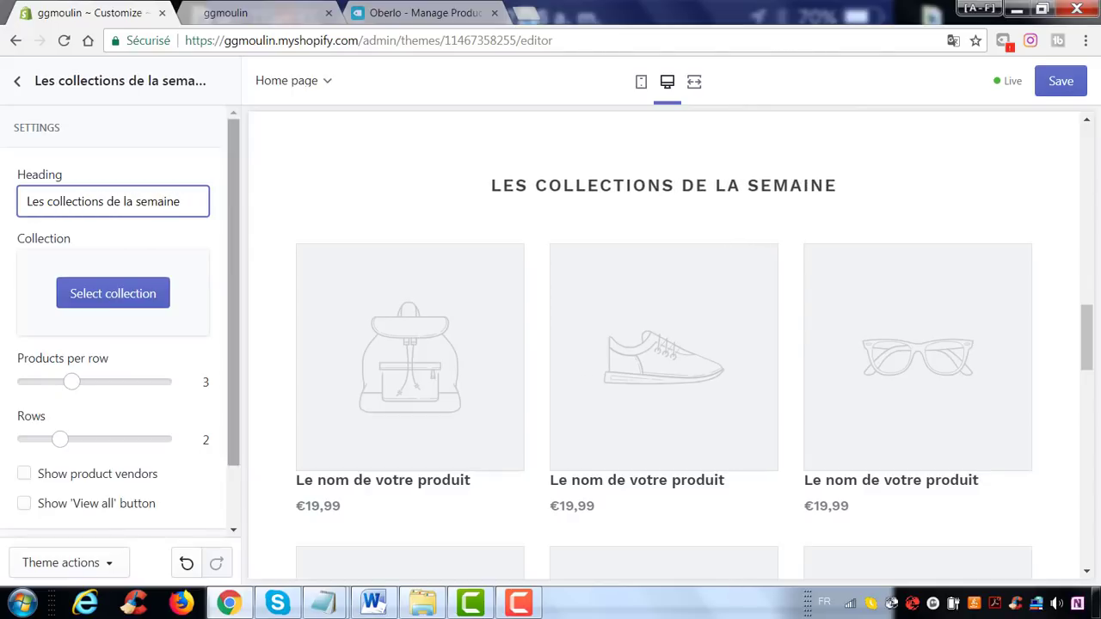
{"action": "scroll", "coordinate": [185, 441], "scroll_direction": "down", "scroll_amount": 1}
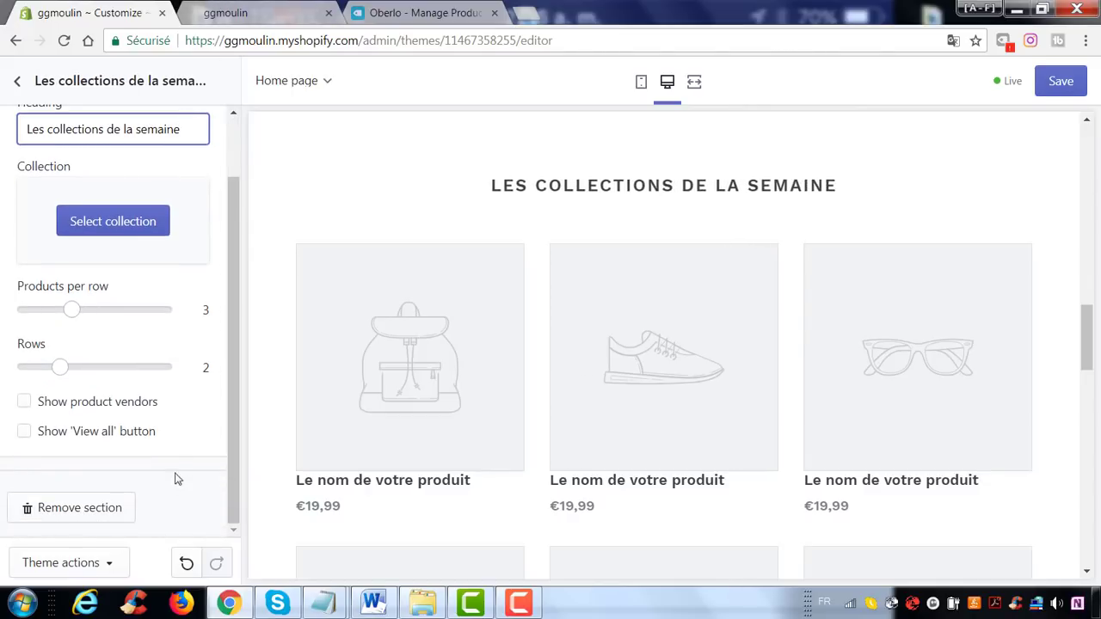
{"action": "scroll", "coordinate": [192, 437], "scroll_direction": "up", "scroll_amount": 1}
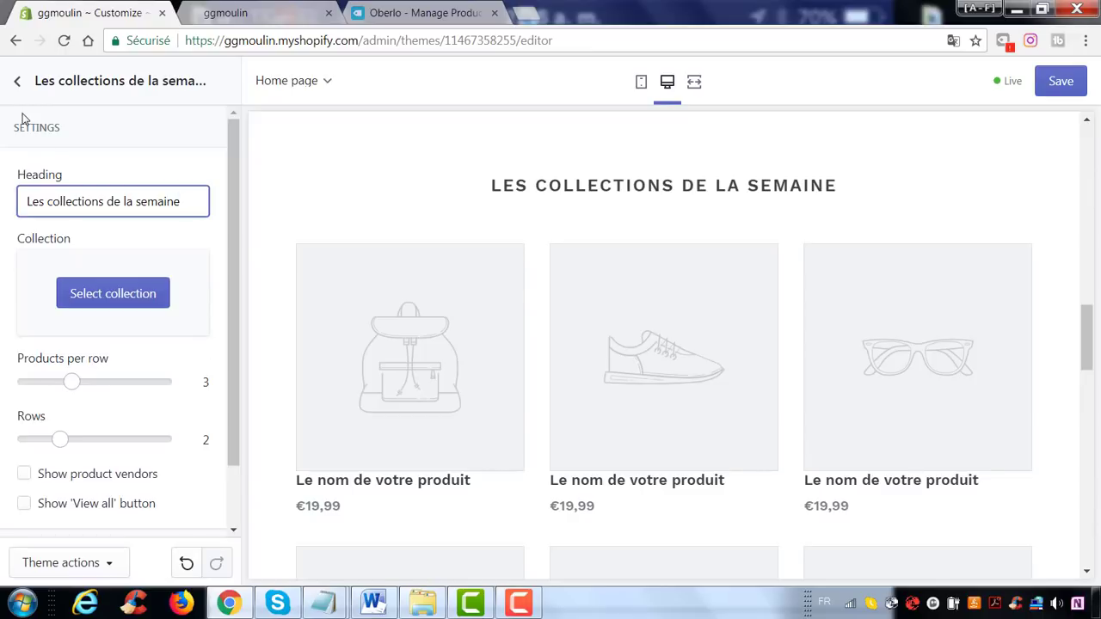
{"action": "left_click", "coordinate": [16, 84]}
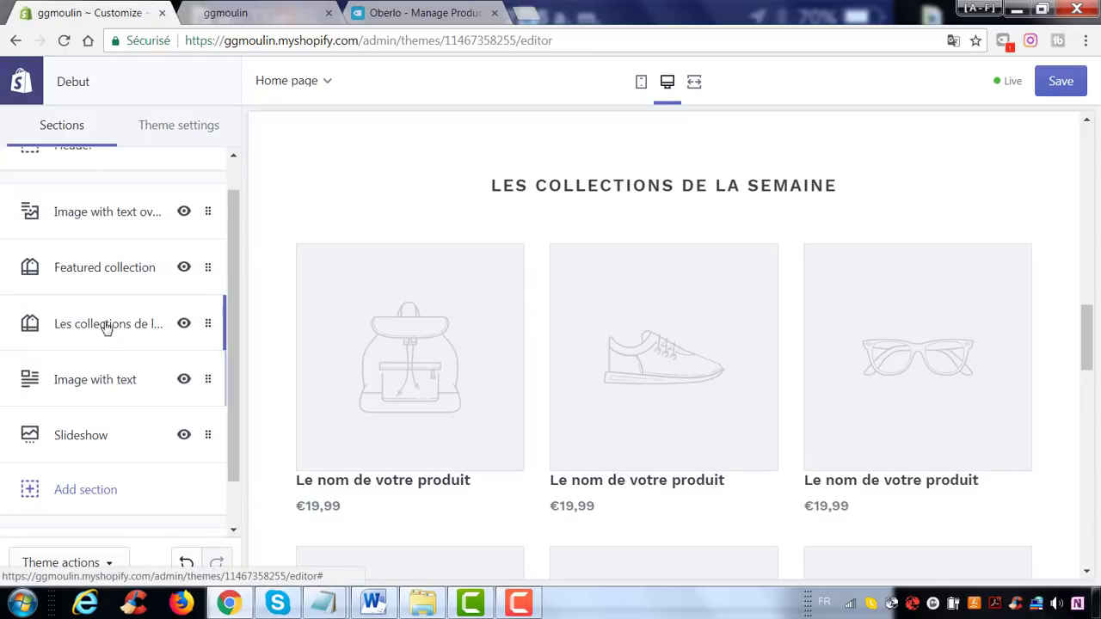
Replace the Image with text section's body text with "ghjghjghjghjghjgh" and its heading with "dghjghjghj".
{"action": "left_click", "coordinate": [82, 381]}
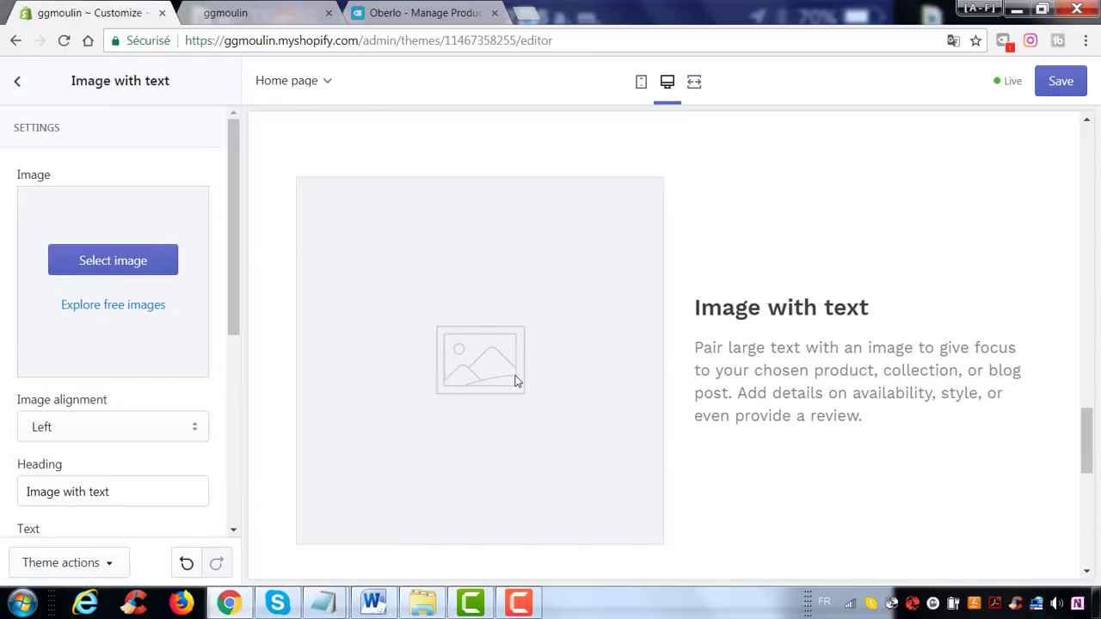
{"action": "scroll", "coordinate": [93, 310], "scroll_direction": "down", "scroll_amount": 2}
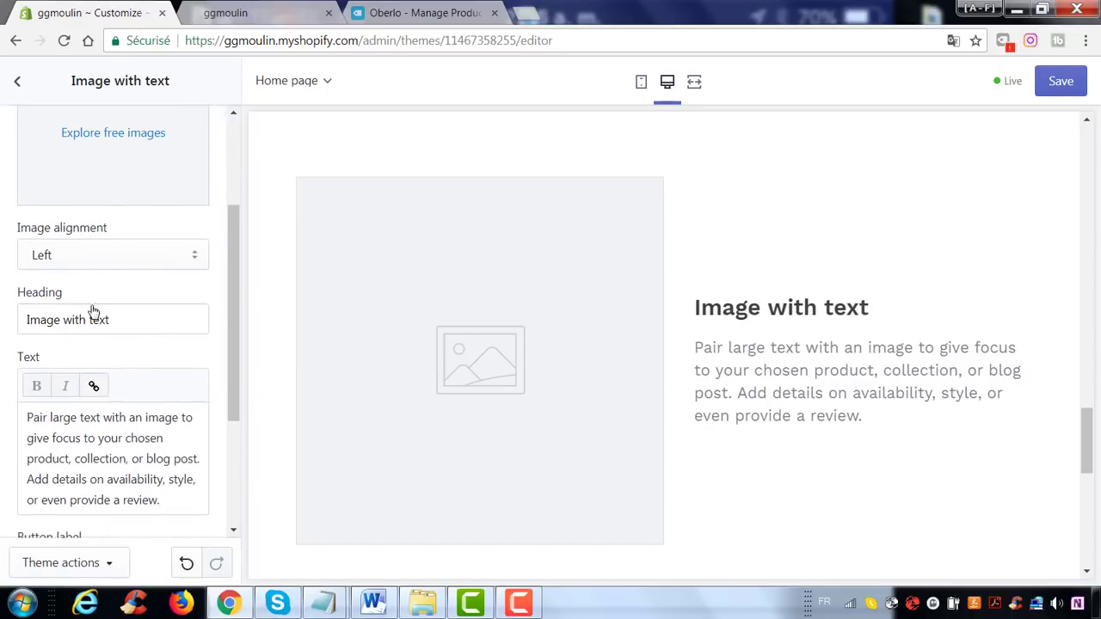
{"action": "scroll", "coordinate": [31, 331], "scroll_direction": "down", "scroll_amount": 3}
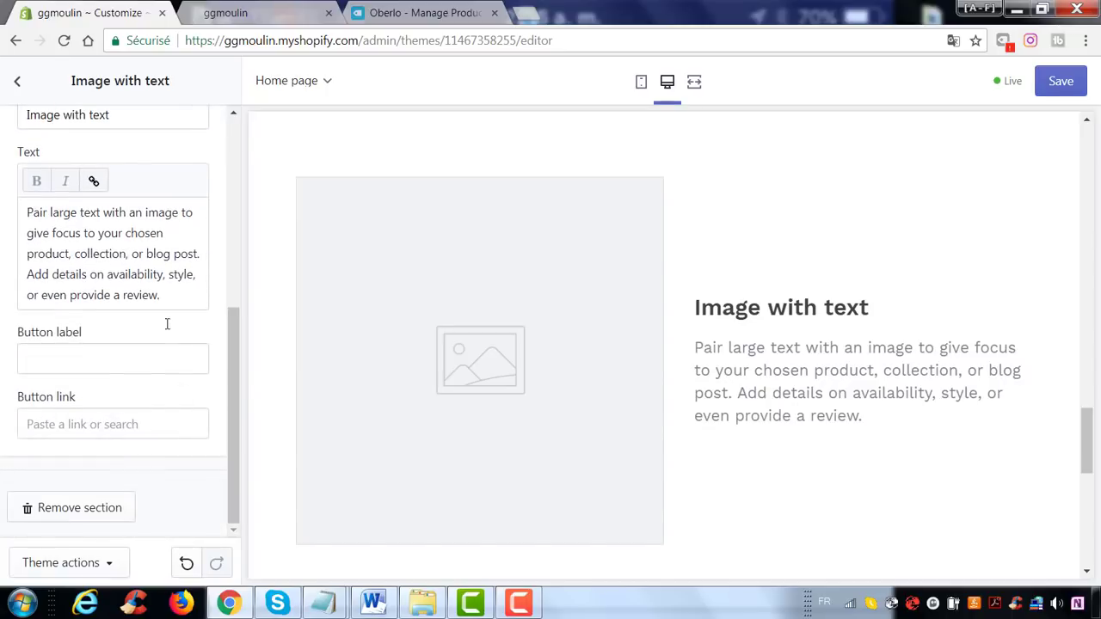
{"action": "left_click_drag", "start_coordinate": [194, 303], "coordinate": [19, 209]}
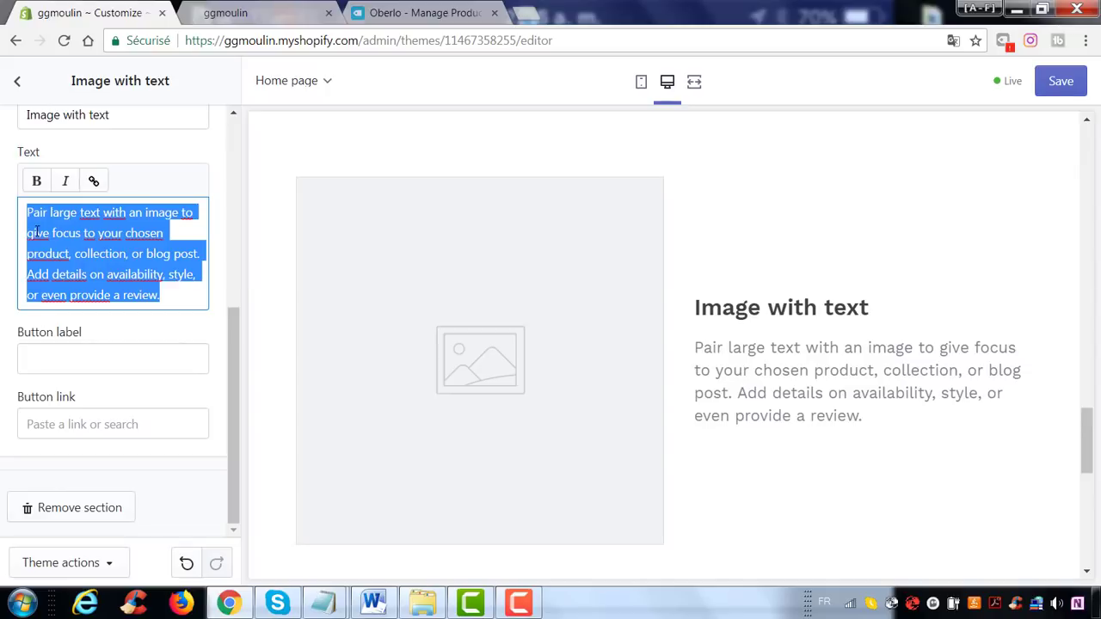
{"action": "type", "text": "ghjghjghjghjghjgh"}
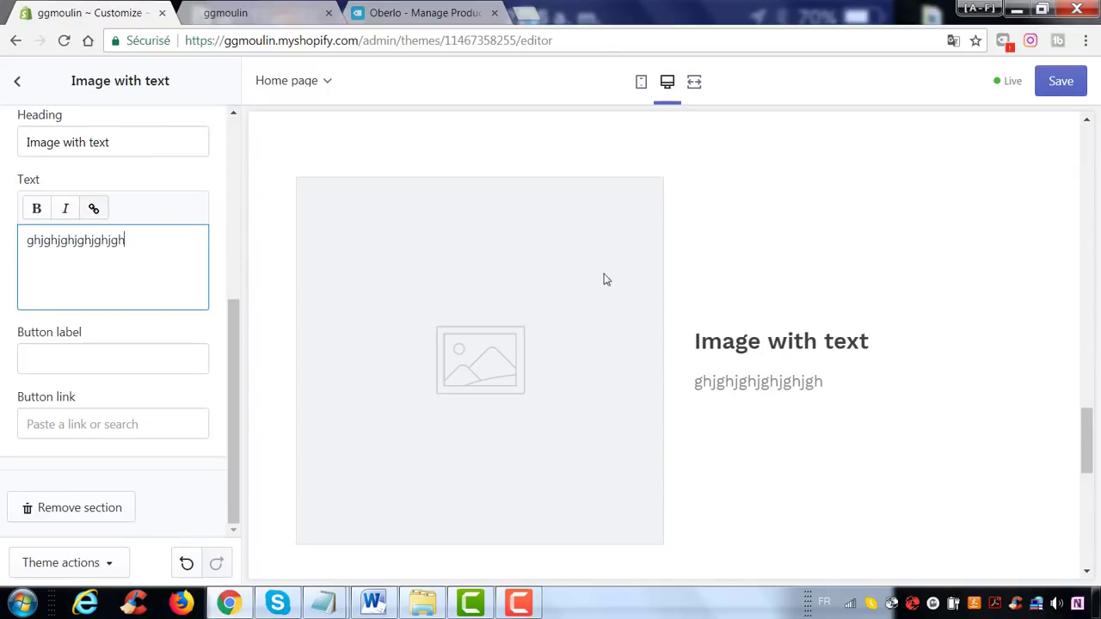
{"action": "left_click_drag", "start_coordinate": [174, 150], "coordinate": [5, 145]}
{"action": "type", "text": "dghjghjghj"}
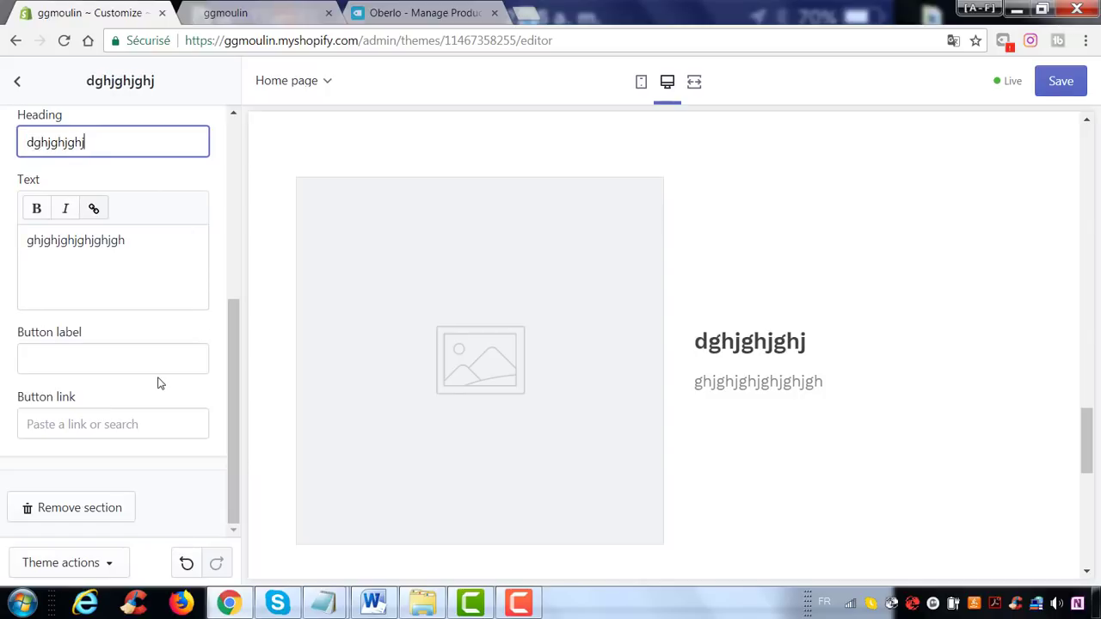
Link the section's button to the product hameçons and return to the sections list.
{"action": "left_click", "coordinate": [129, 424]}
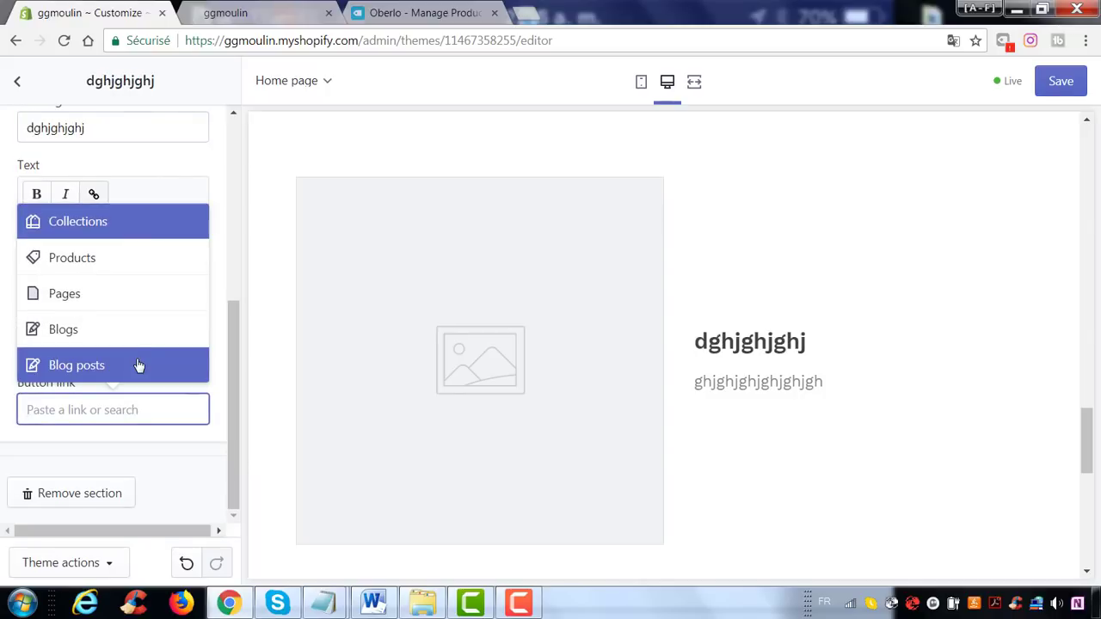
{"action": "left_click", "coordinate": [82, 258]}
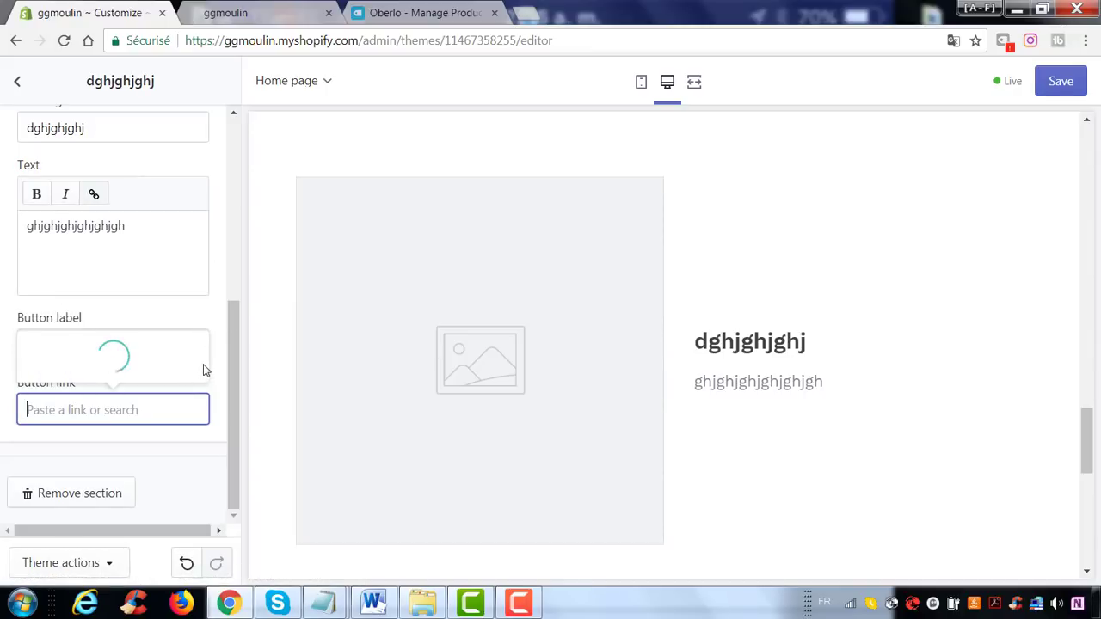
{"action": "left_click", "coordinate": [101, 282]}
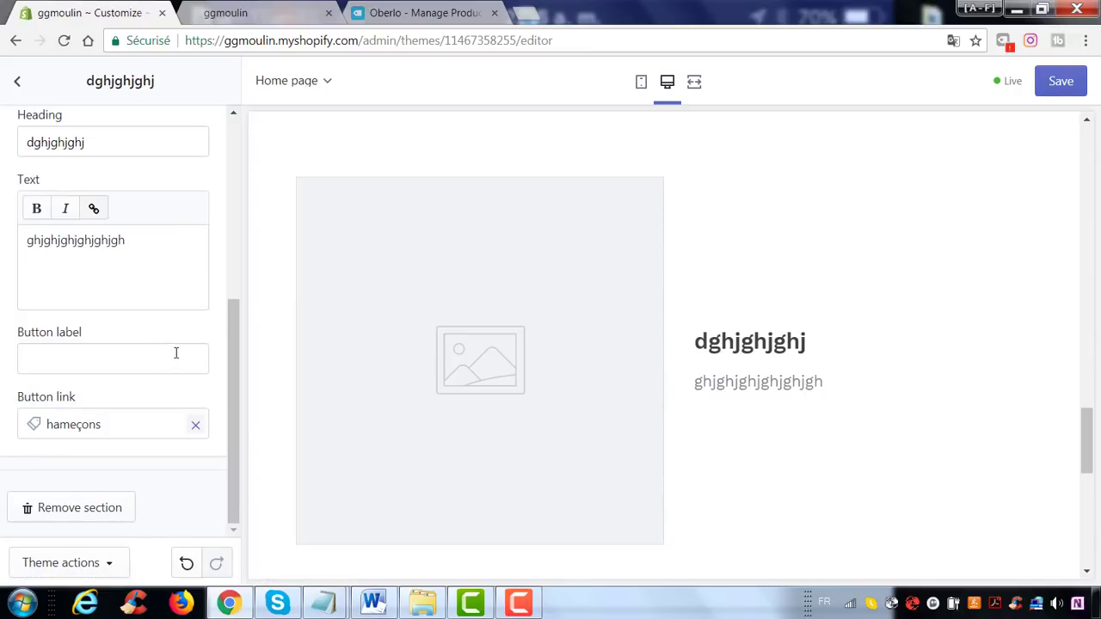
{"action": "scroll", "coordinate": [597, 416], "scroll_direction": "down", "scroll_amount": 5}
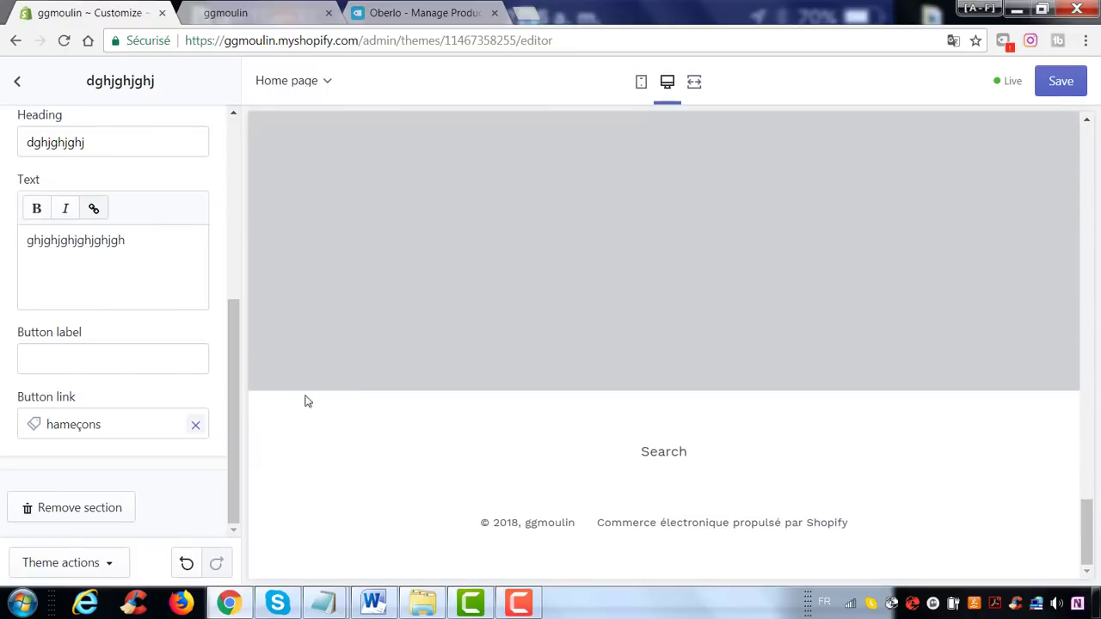
{"action": "left_click", "coordinate": [16, 82]}
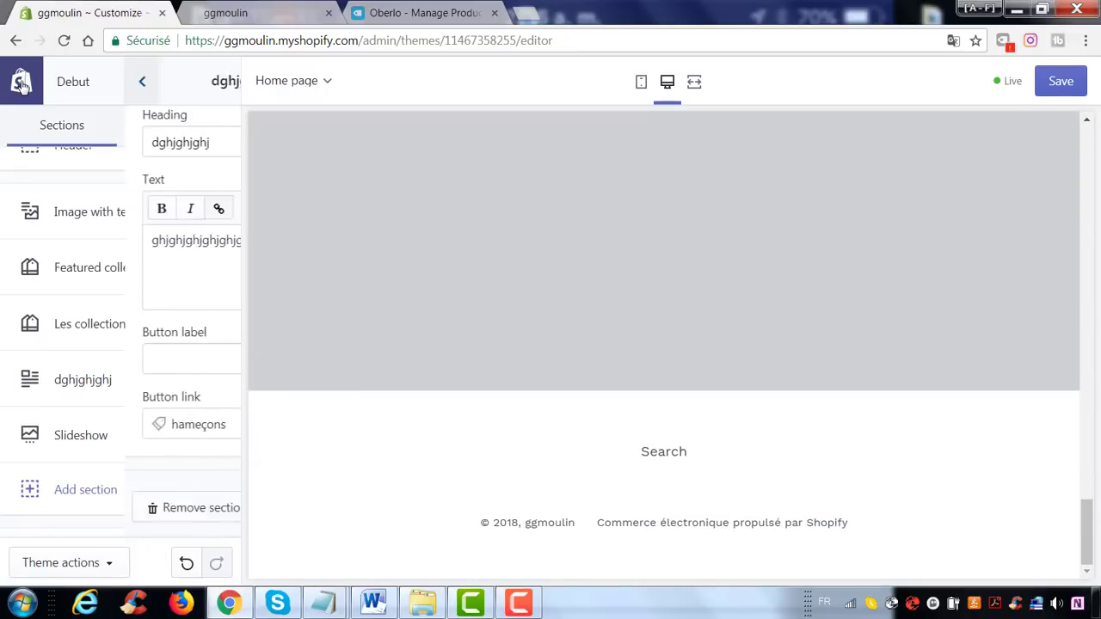
Review the Slideshow section's settings and remove the section from the home page.
{"action": "left_click", "coordinate": [77, 438]}
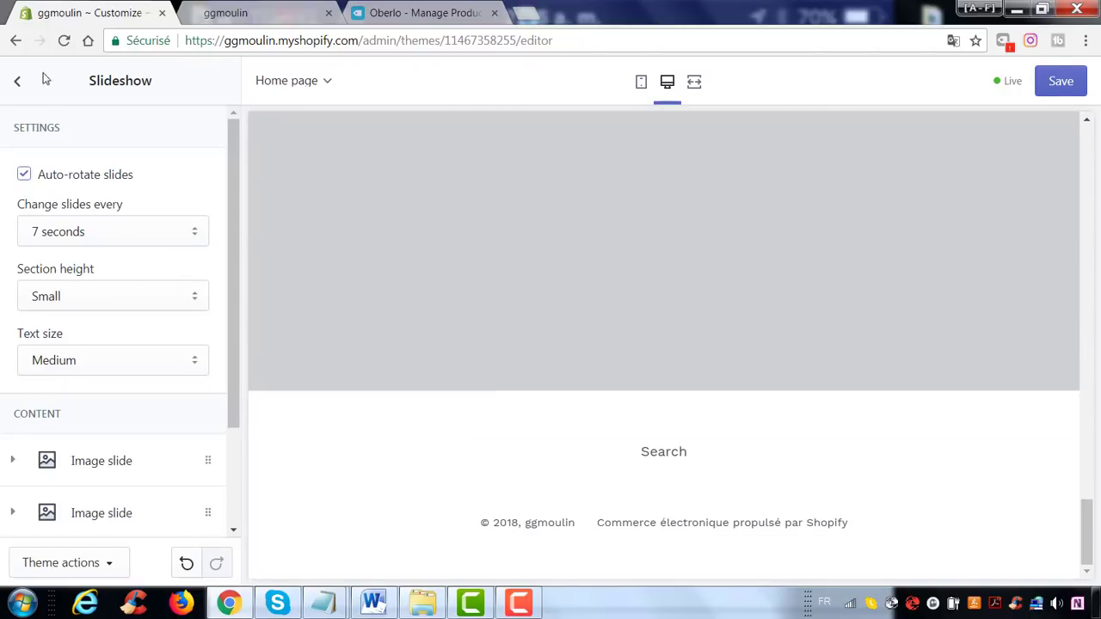
{"action": "left_click", "coordinate": [16, 83]}
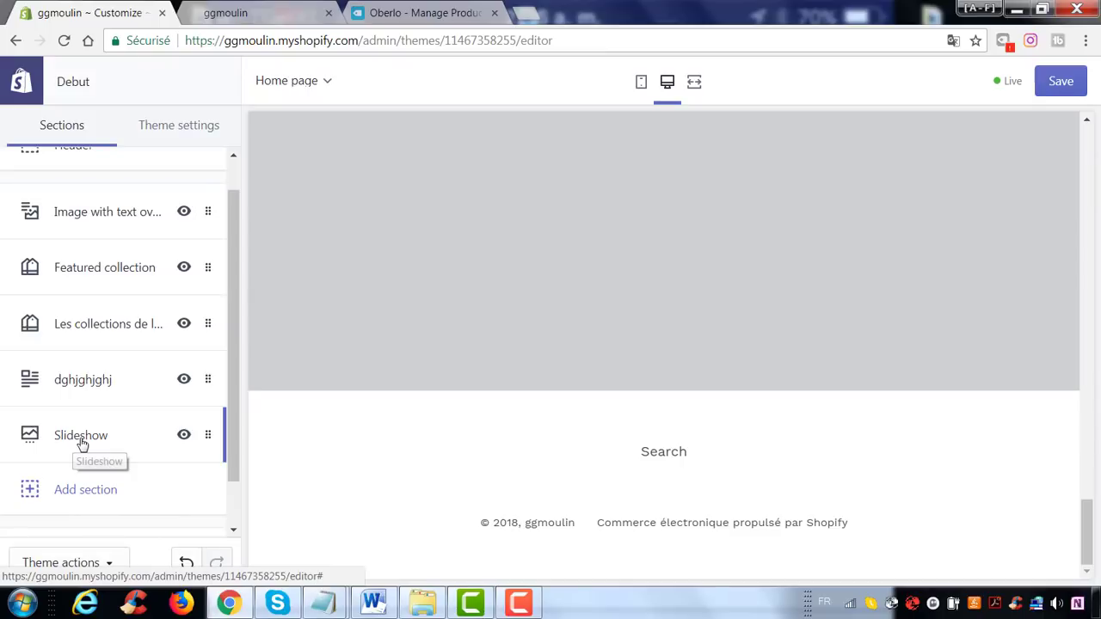
{"action": "scroll", "coordinate": [104, 452], "scroll_direction": "down", "scroll_amount": 1}
{"action": "left_click", "coordinate": [73, 381]}
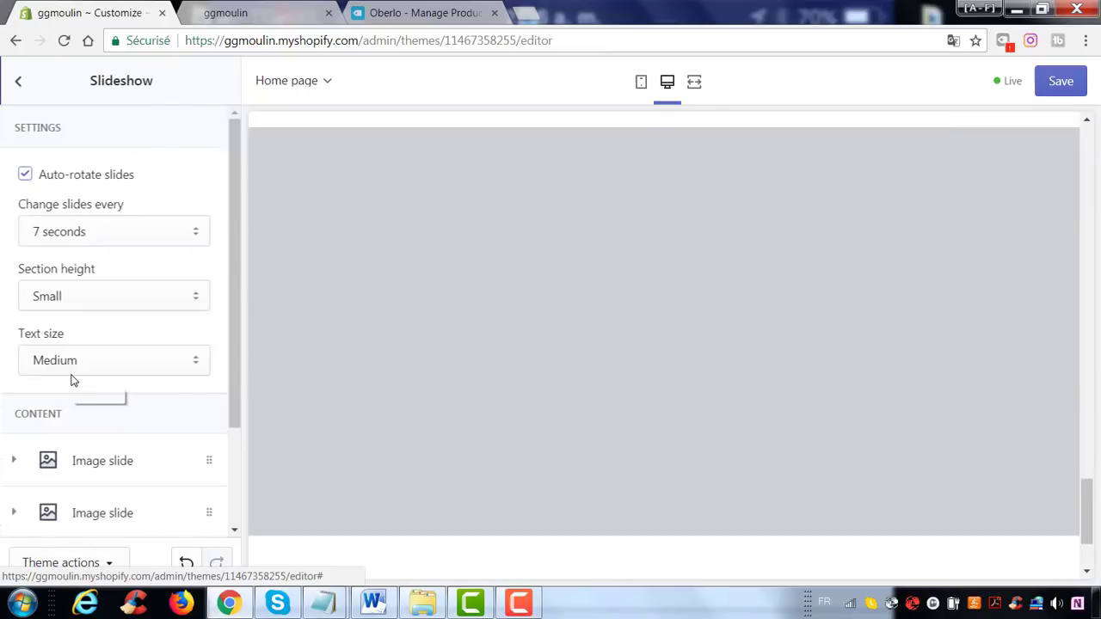
{"action": "scroll", "coordinate": [72, 379], "scroll_direction": "down", "scroll_amount": 3}
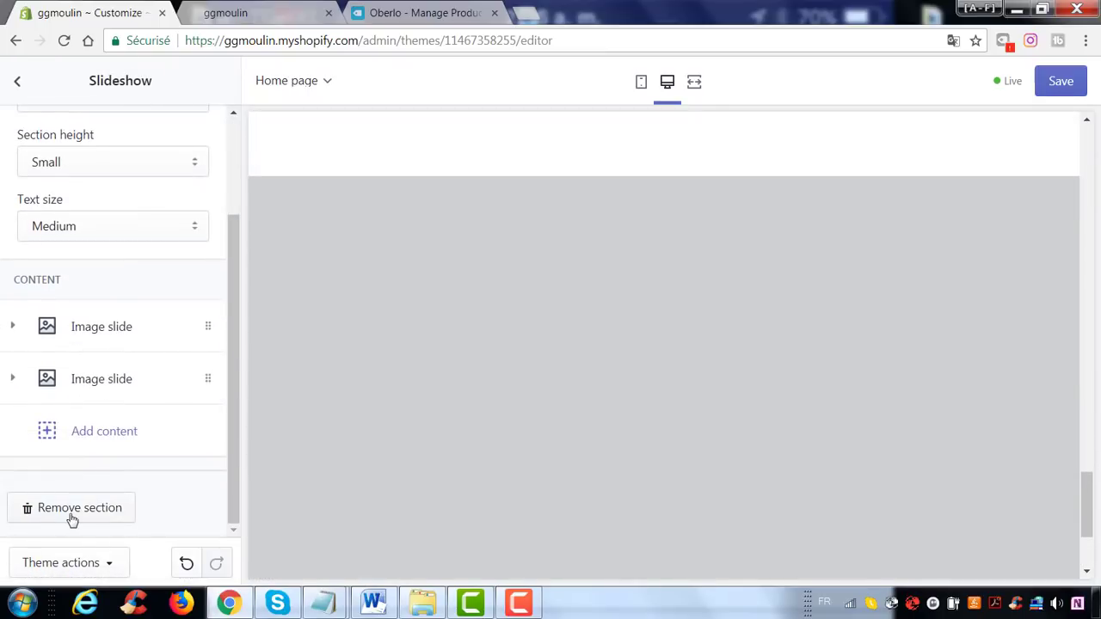
{"action": "left_click", "coordinate": [50, 517]}
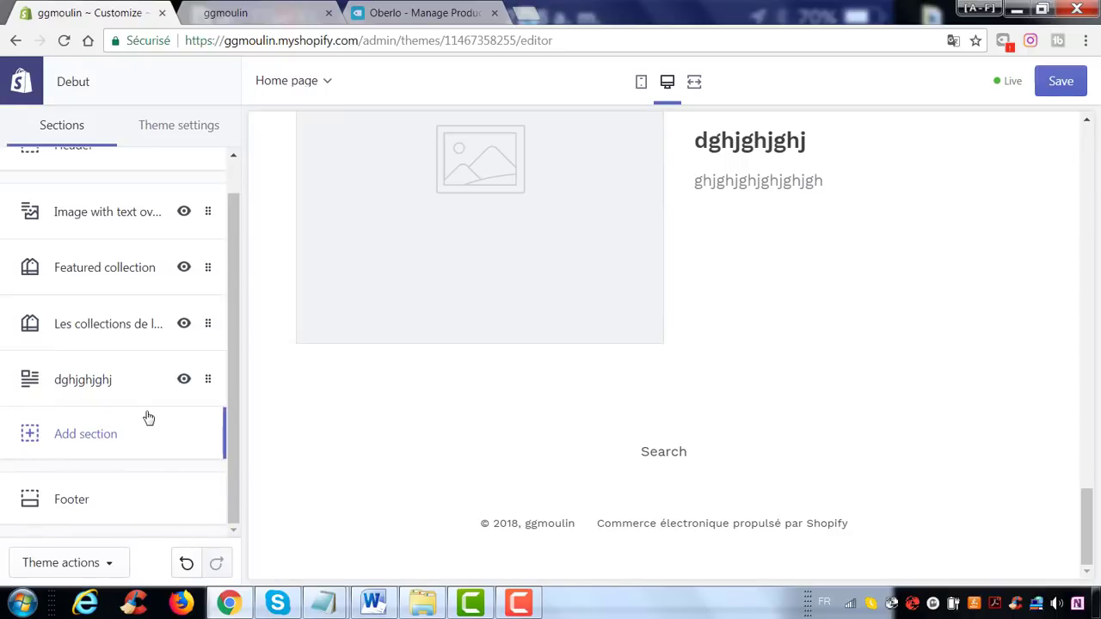
Review the Header section's settings and the home page preview, and return to the sections list.
{"action": "scroll", "coordinate": [147, 418], "scroll_direction": "up", "scroll_amount": 1}
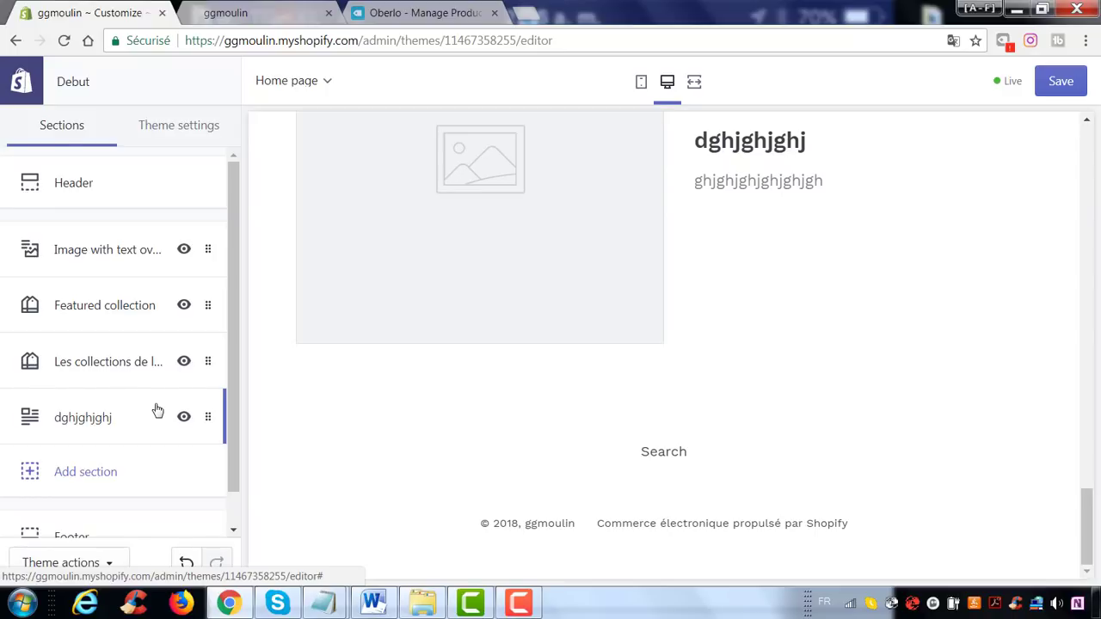
{"action": "left_click", "coordinate": [57, 181]}
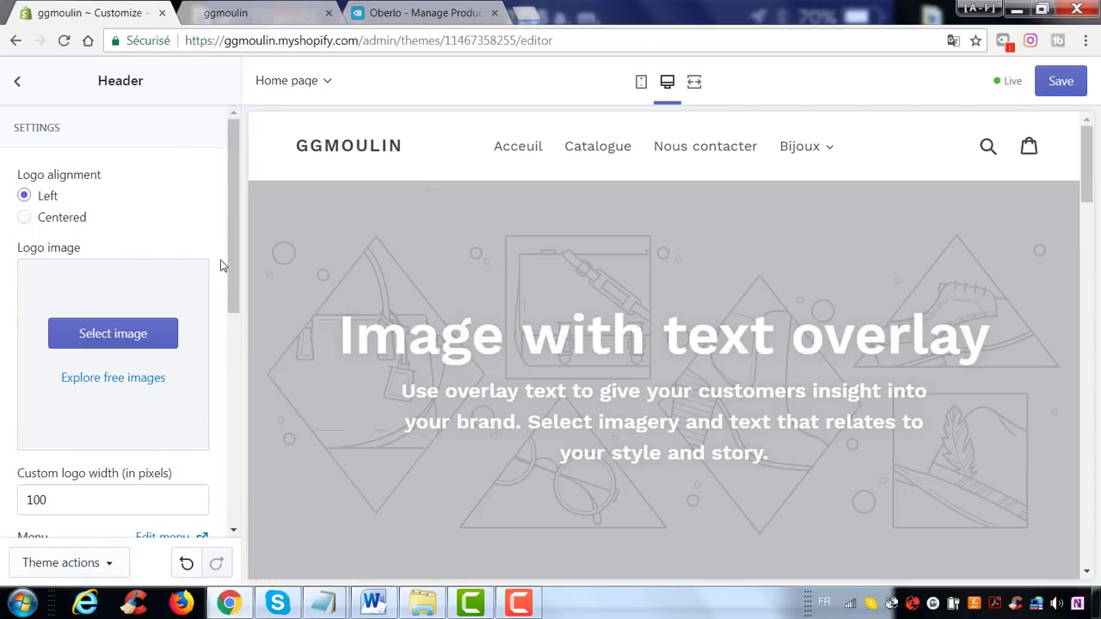
{"action": "scroll", "coordinate": [220, 259], "scroll_direction": "down", "scroll_amount": 5}
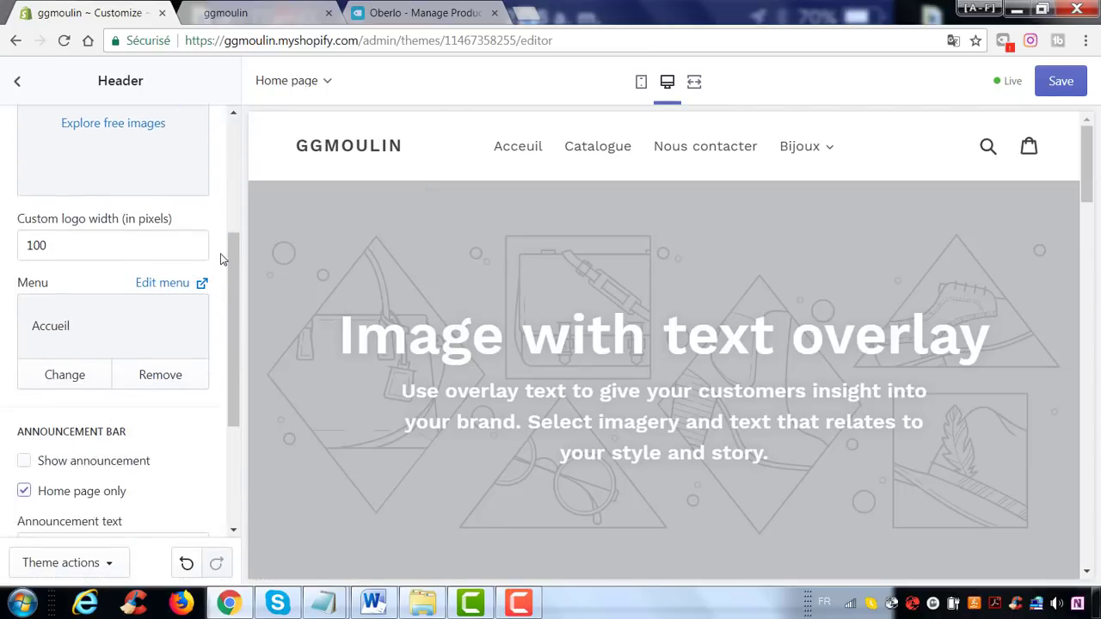
{"action": "scroll", "coordinate": [227, 271], "scroll_direction": "up", "scroll_amount": 5}
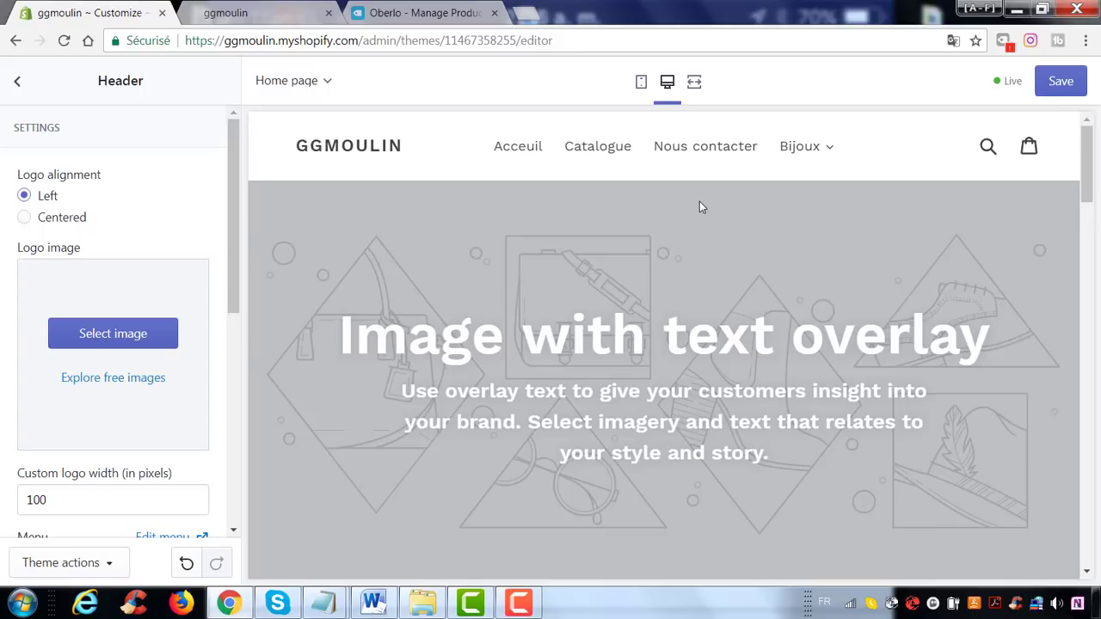
{"action": "scroll", "coordinate": [700, 204], "scroll_direction": "down", "scroll_amount": 4}
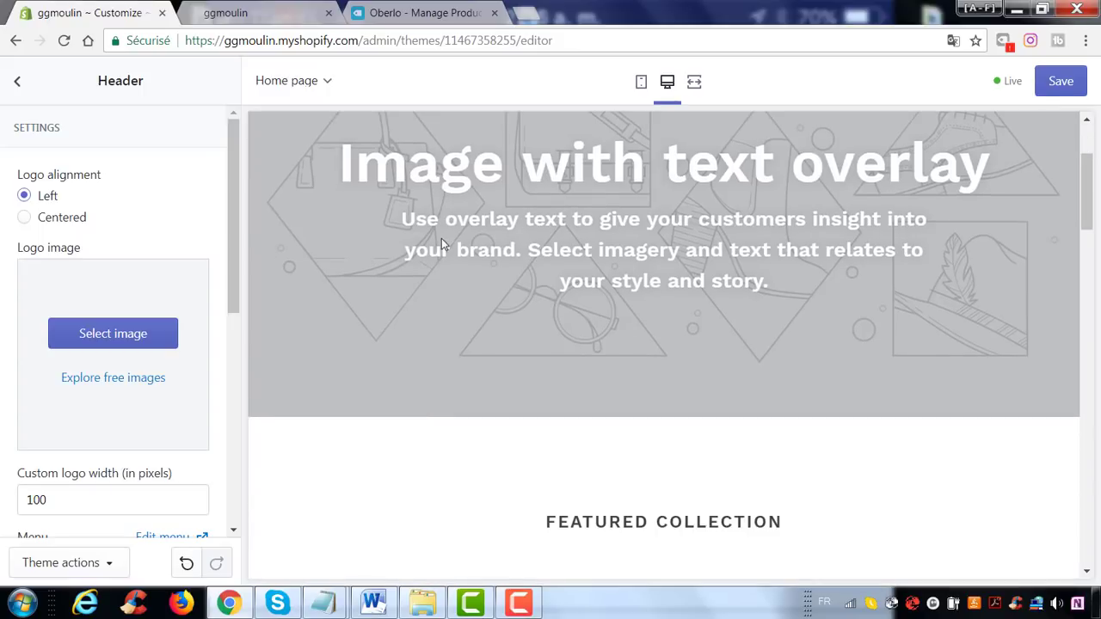
{"action": "scroll", "coordinate": [505, 226], "scroll_direction": "down", "scroll_amount": 10}
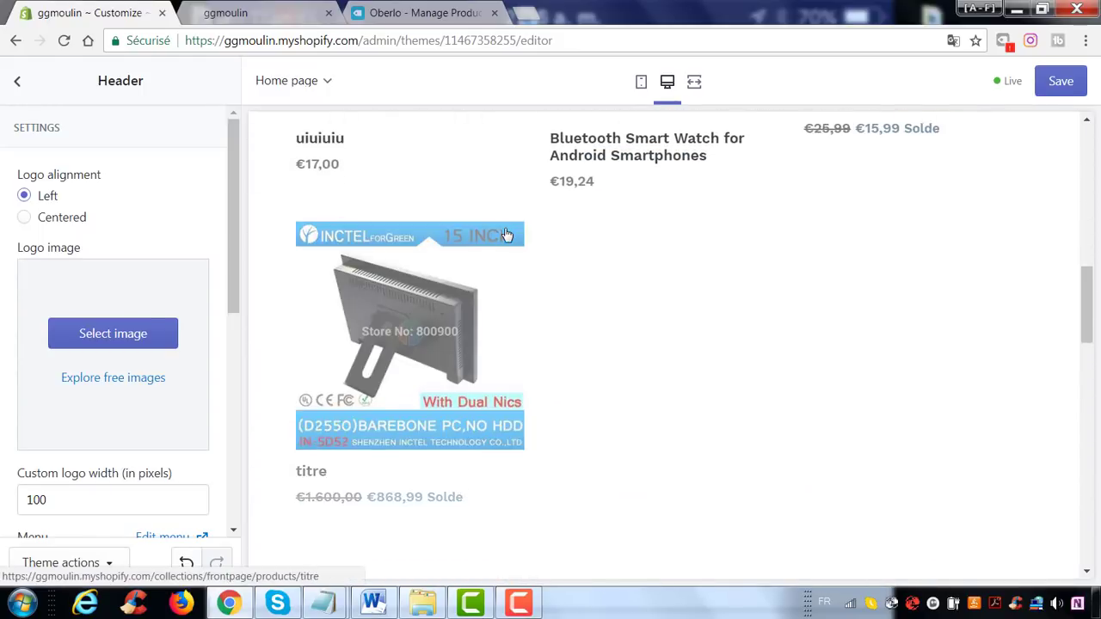
{"action": "scroll", "coordinate": [508, 234], "scroll_direction": "down", "scroll_amount": 7}
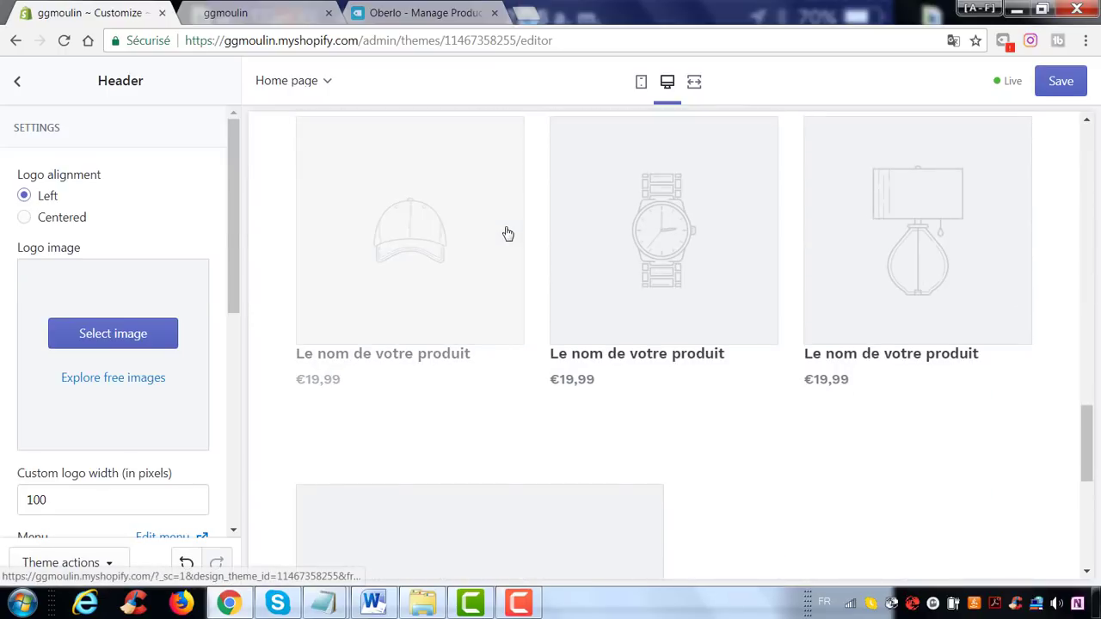
{"action": "left_click", "coordinate": [16, 86]}
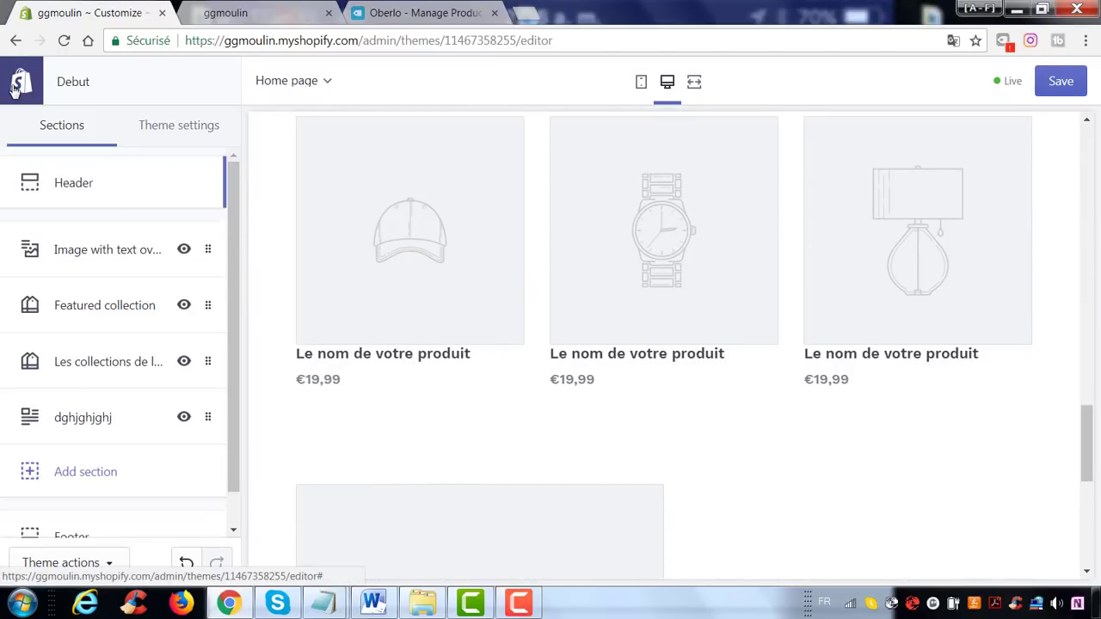
Open the Footer section's settings and remove its primary menu.
{"action": "scroll", "coordinate": [150, 388], "scroll_direction": "down", "scroll_amount": 1}
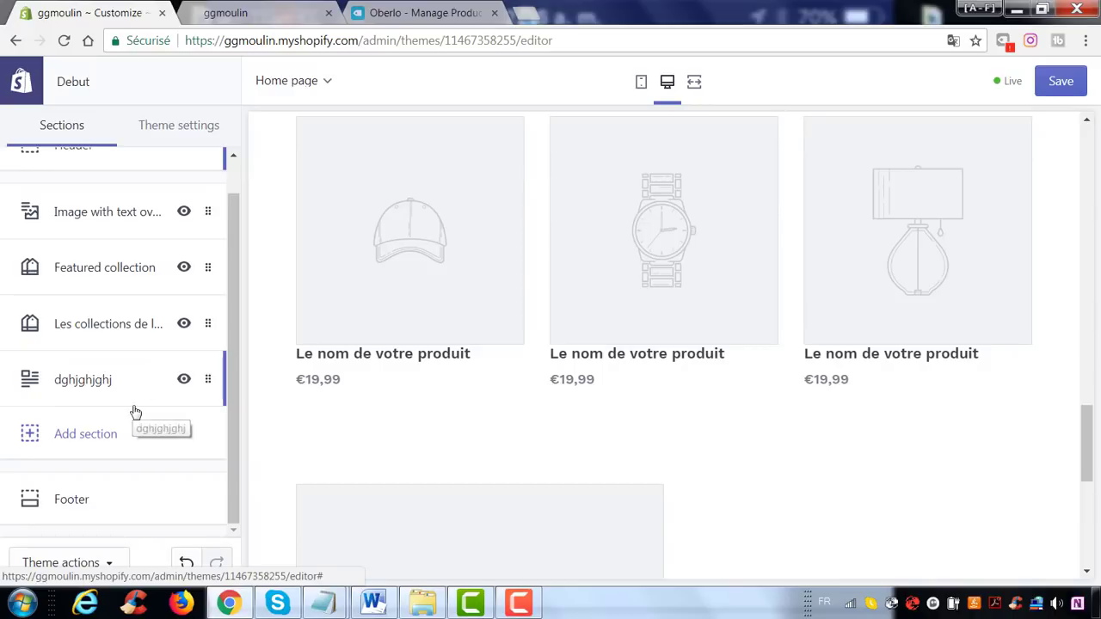
{"action": "scroll", "coordinate": [94, 413], "scroll_direction": "up", "scroll_amount": 1}
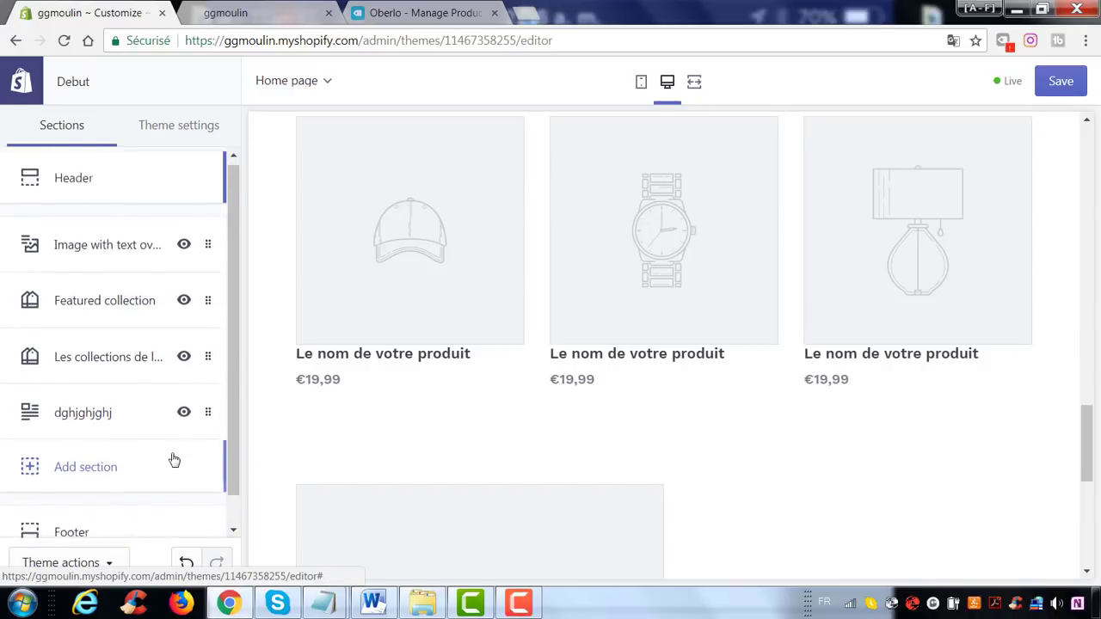
{"action": "scroll", "coordinate": [129, 478], "scroll_direction": "down", "scroll_amount": 1}
{"action": "left_click", "coordinate": [57, 503]}
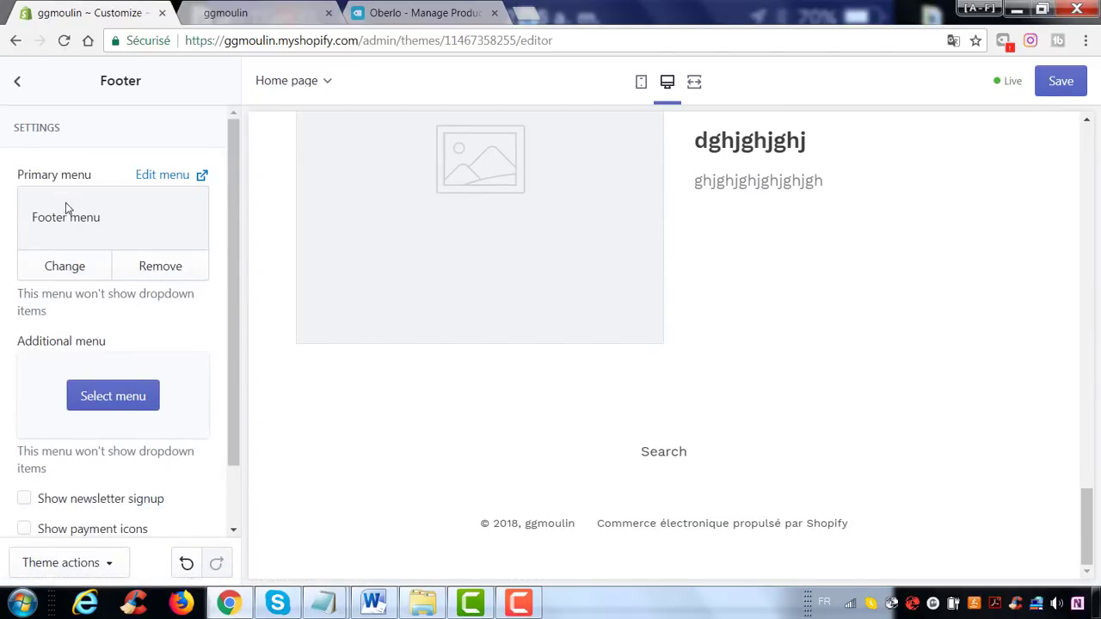
{"action": "left_click", "coordinate": [161, 266]}
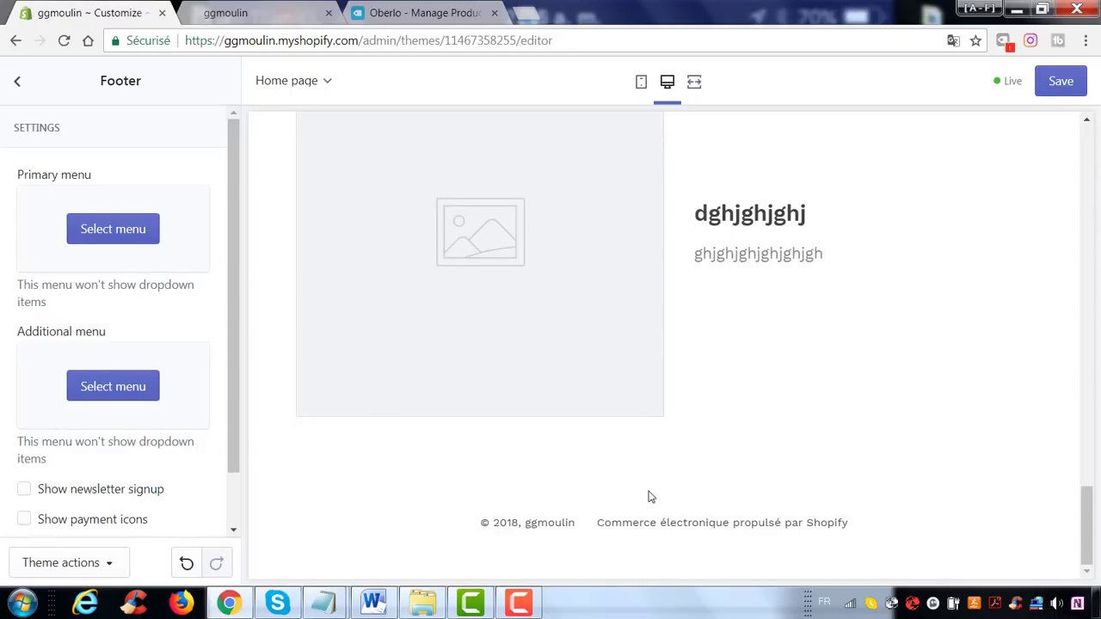
Examine the footer's newsletter and payment icon options and the social media link fields in its theme settings.
{"action": "scroll", "coordinate": [69, 422], "scroll_direction": "down", "scroll_amount": 2}
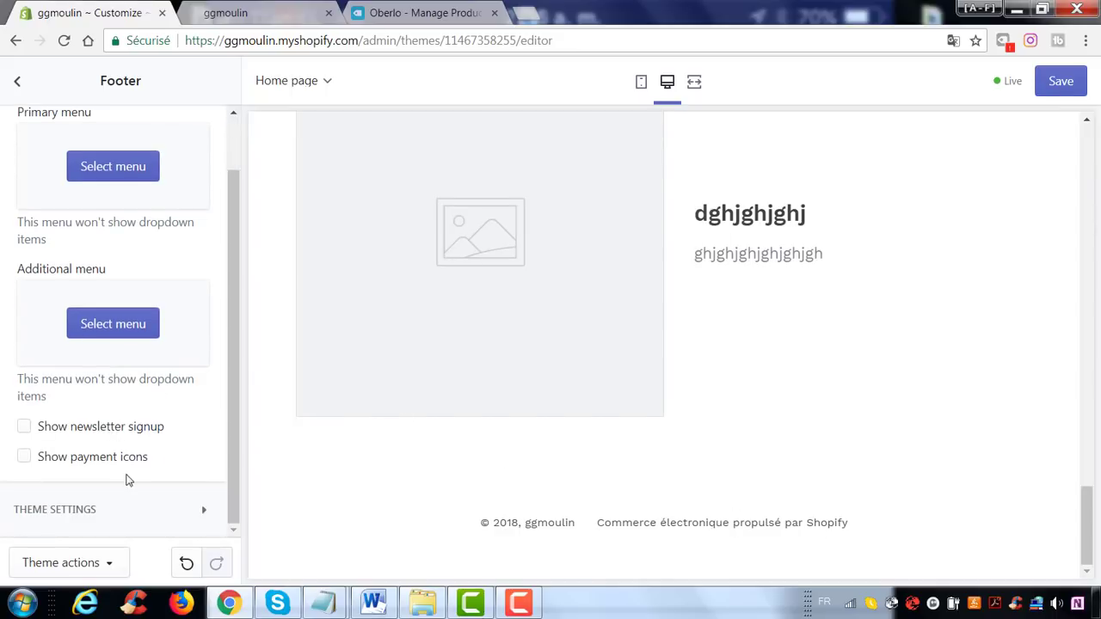
{"action": "left_click", "coordinate": [191, 521]}
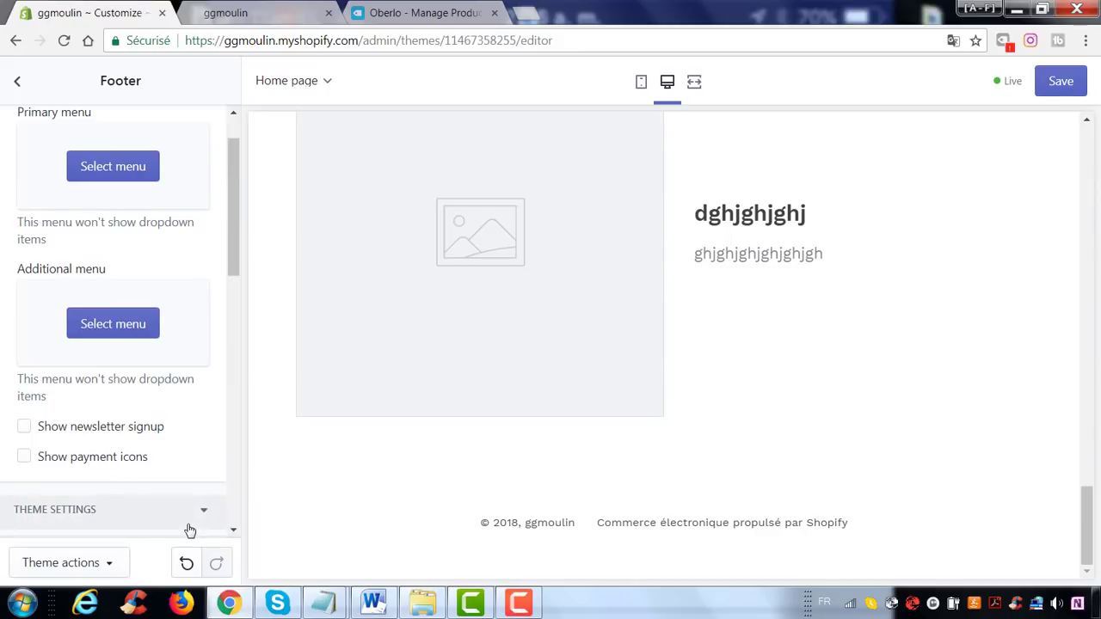
{"action": "scroll", "coordinate": [147, 453], "scroll_direction": "down", "scroll_amount": 5}
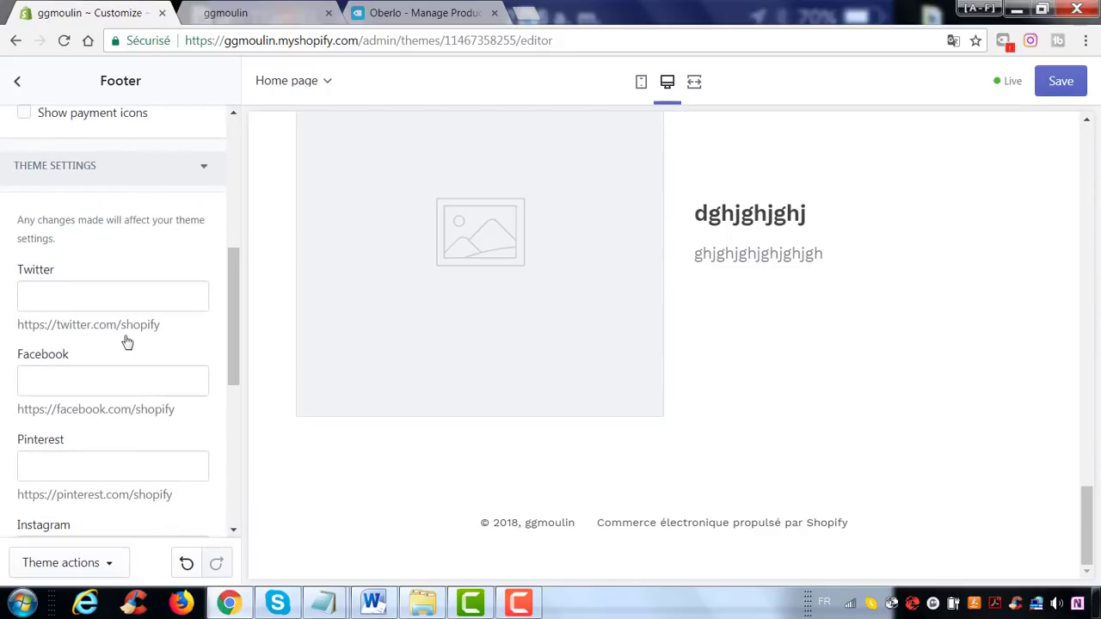
{"action": "left_click", "coordinate": [195, 182]}
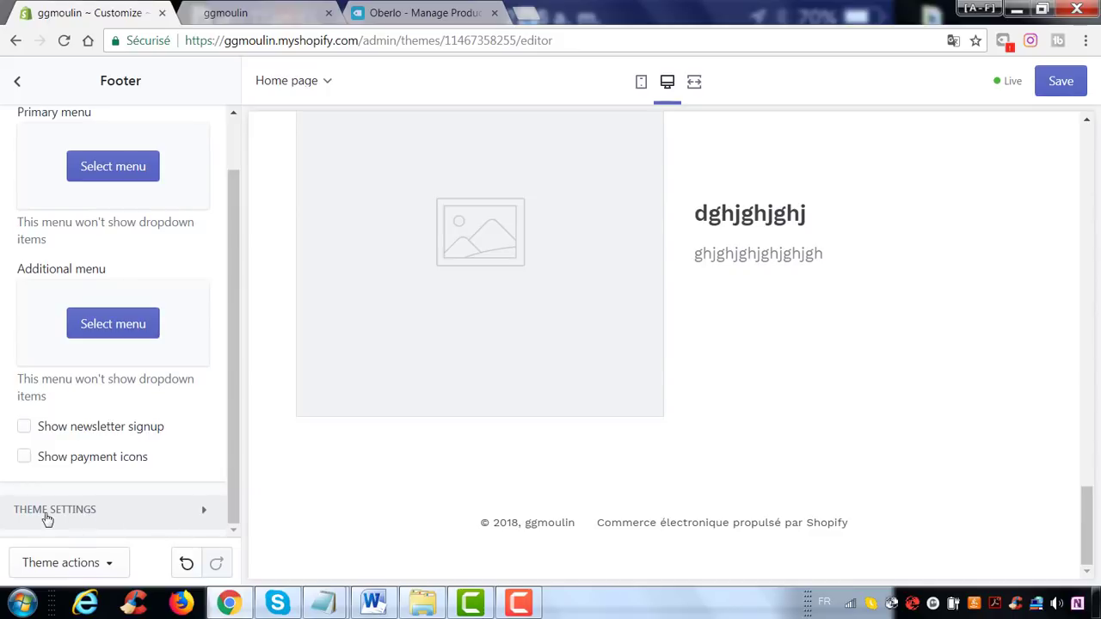
{"action": "left_click", "coordinate": [99, 531]}
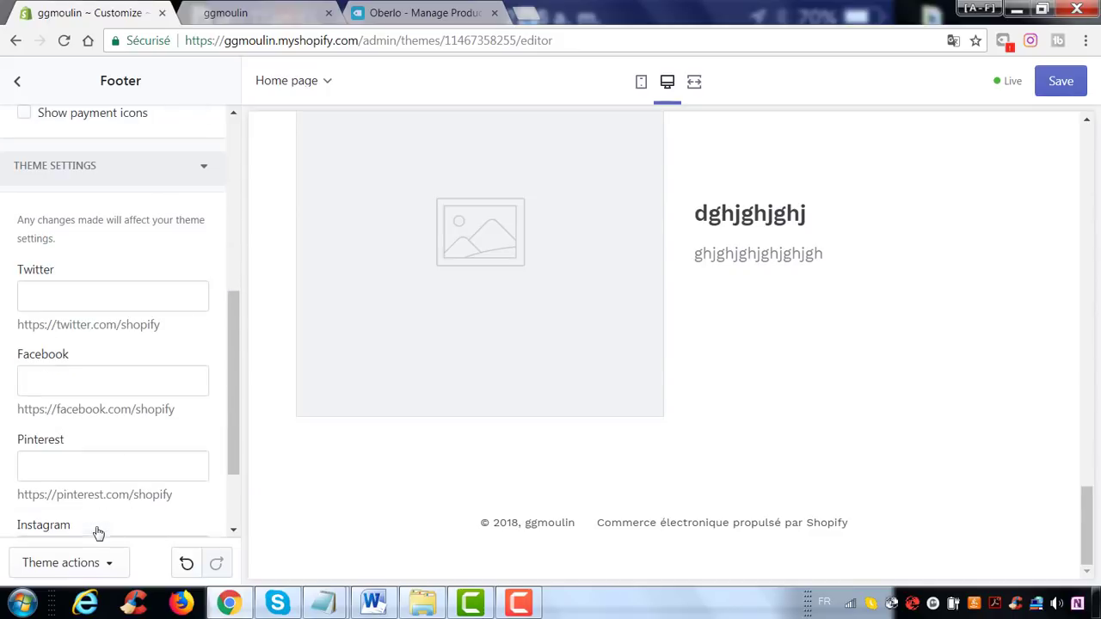
{"action": "left_click", "coordinate": [71, 296]}
{"action": "scroll", "coordinate": [130, 362], "scroll_direction": "down", "scroll_amount": 1}
{"action": "left_click", "coordinate": [85, 297]}
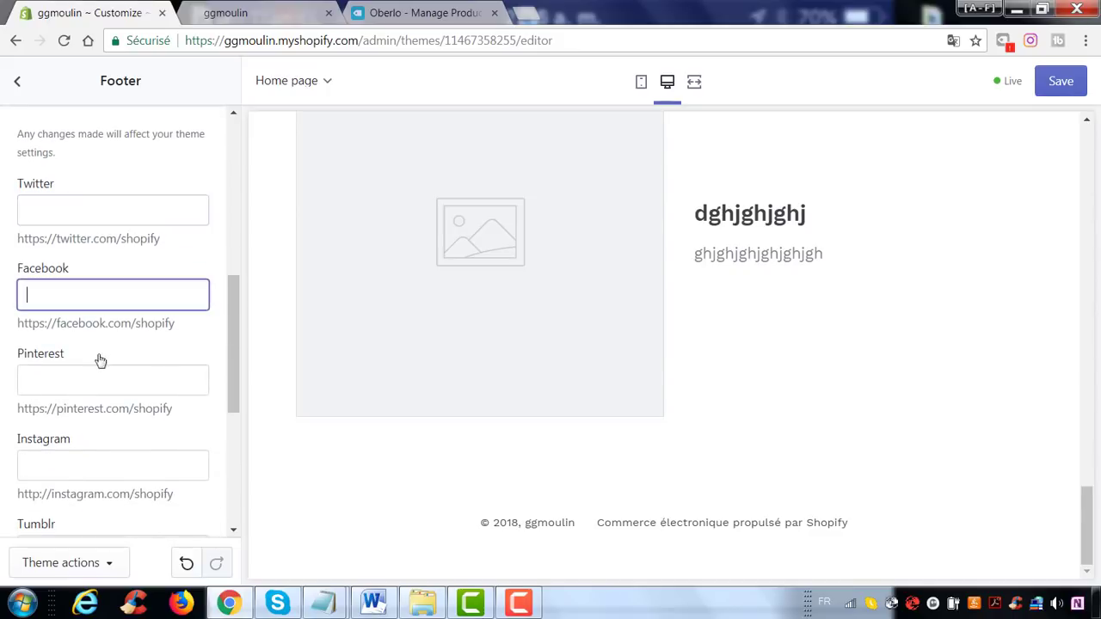
{"action": "left_click", "coordinate": [103, 381]}
{"action": "scroll", "coordinate": [107, 392], "scroll_direction": "down", "scroll_amount": 4}
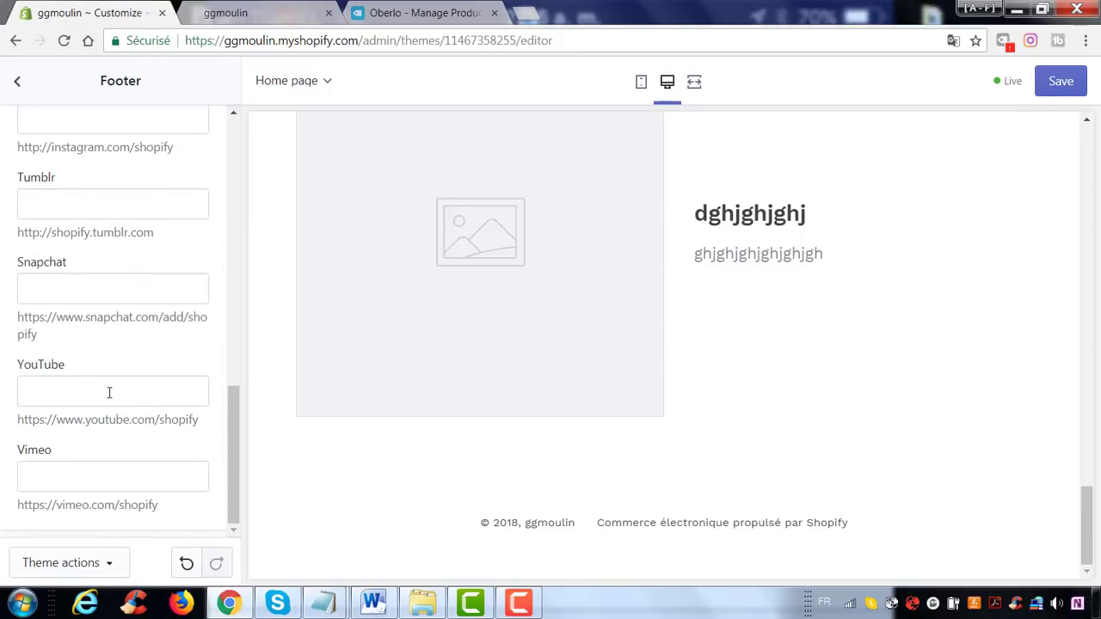
Undo and redo the removal of the footer's primary menu.
{"action": "left_click", "coordinate": [188, 564]}
{"action": "left_click", "coordinate": [216, 563]}
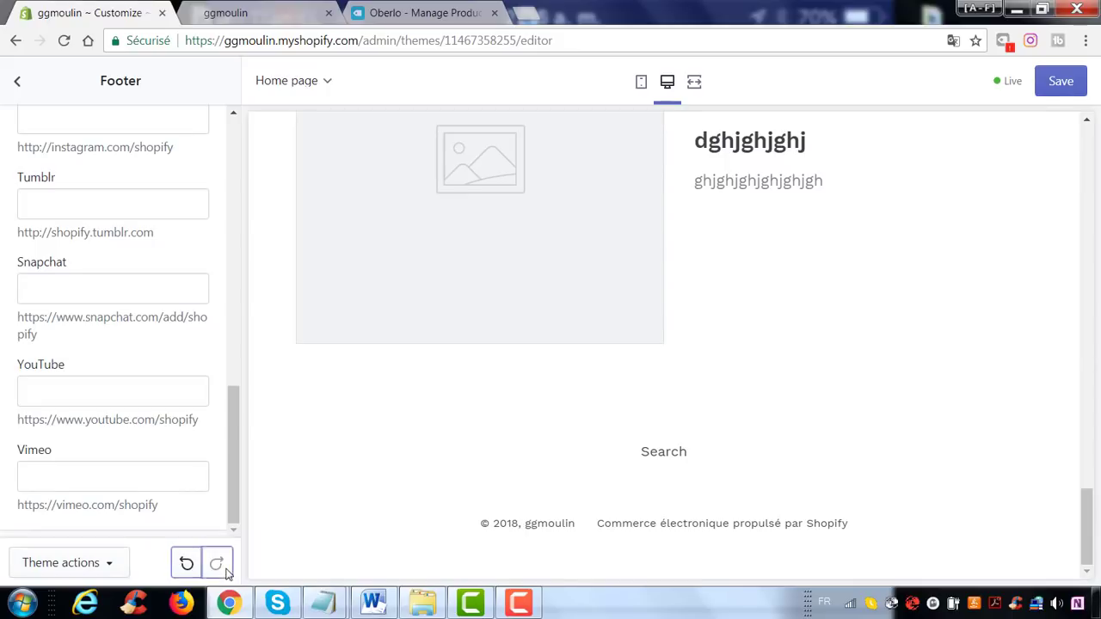
Leave the footer settings and review the Header and Image with text overlay sections' settings, ending at the sections list.
{"action": "left_click", "coordinate": [14, 83]}
{"action": "left_click_drag", "start_coordinate": [229, 302], "coordinate": [231, 271]}
{"action": "scroll", "coordinate": [403, 315], "scroll_direction": "up", "scroll_amount": 20}
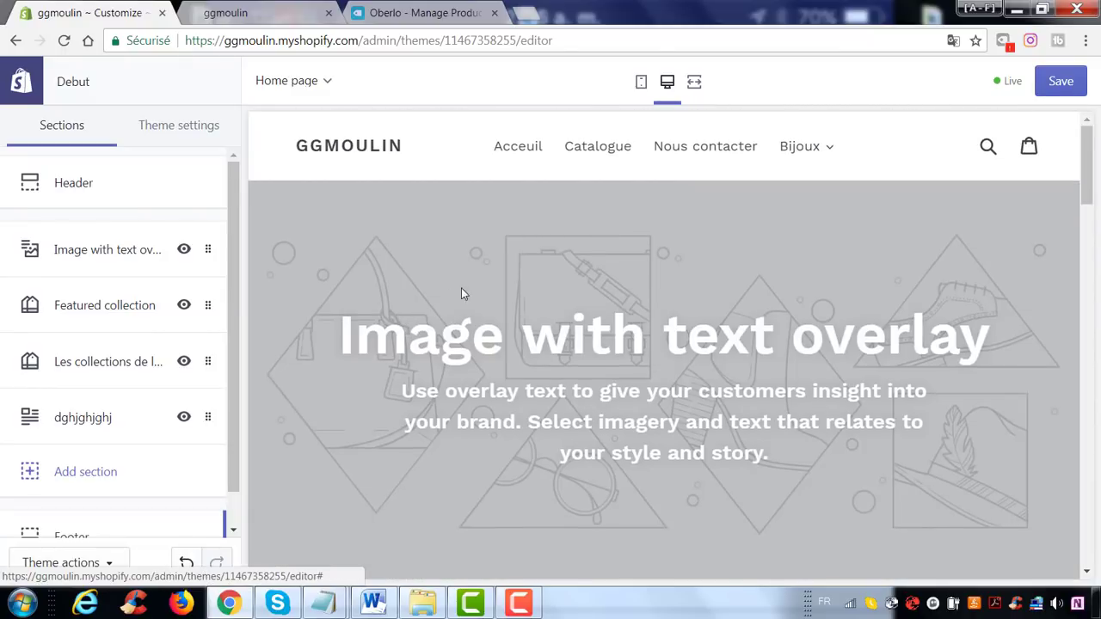
{"action": "left_click", "coordinate": [83, 195]}
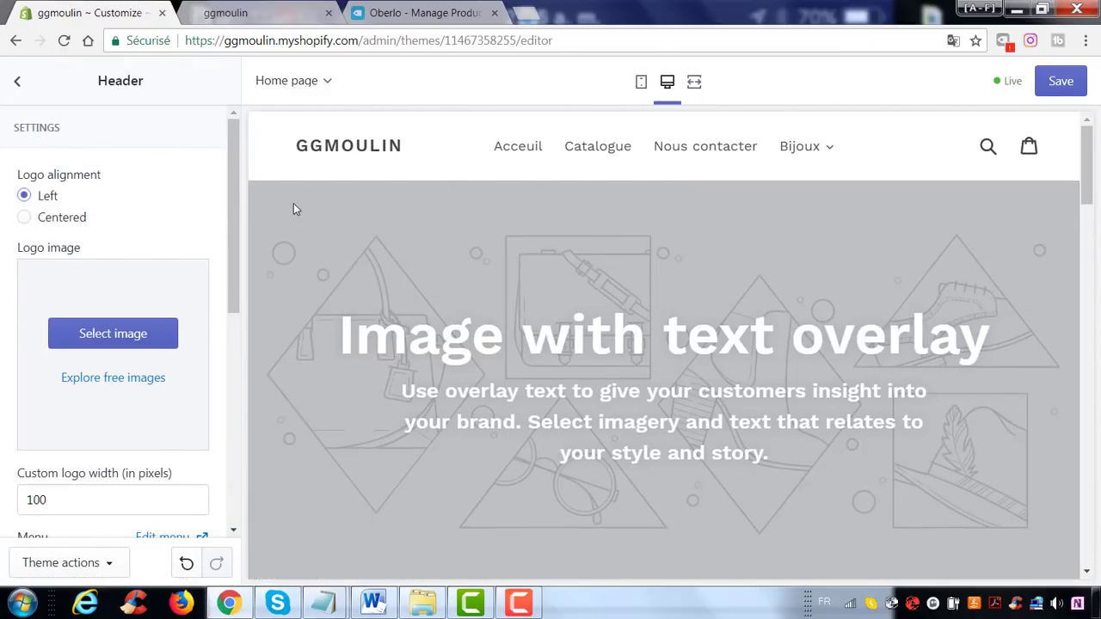
{"action": "scroll", "coordinate": [144, 313], "scroll_direction": "down", "scroll_amount": 3}
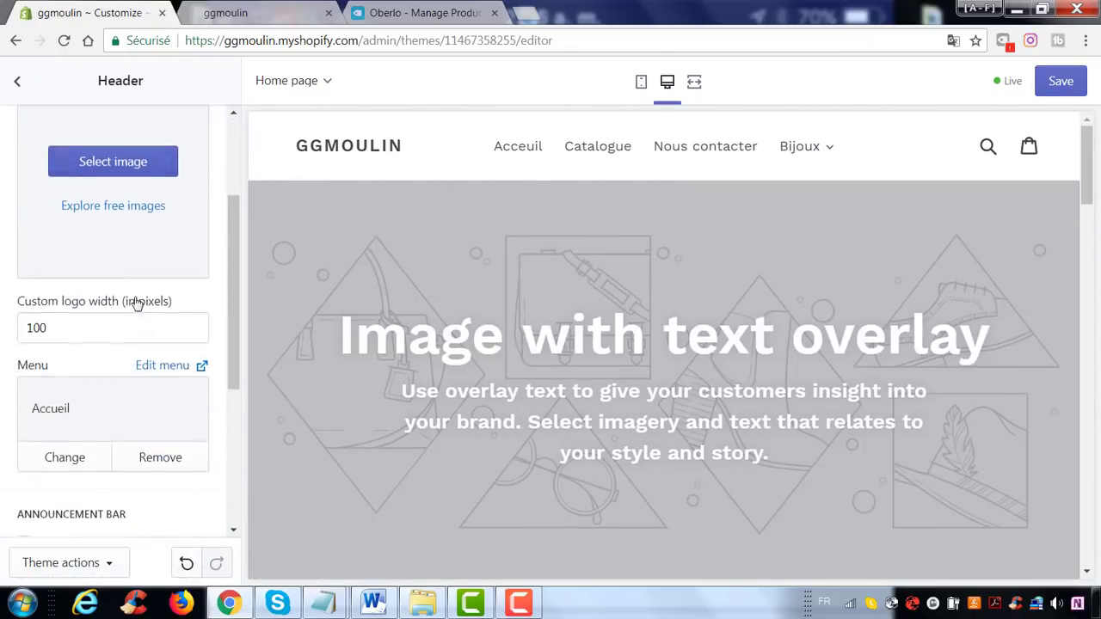
{"action": "scroll", "coordinate": [52, 172], "scroll_direction": "up", "scroll_amount": 3}
{"action": "left_click", "coordinate": [17, 82]}
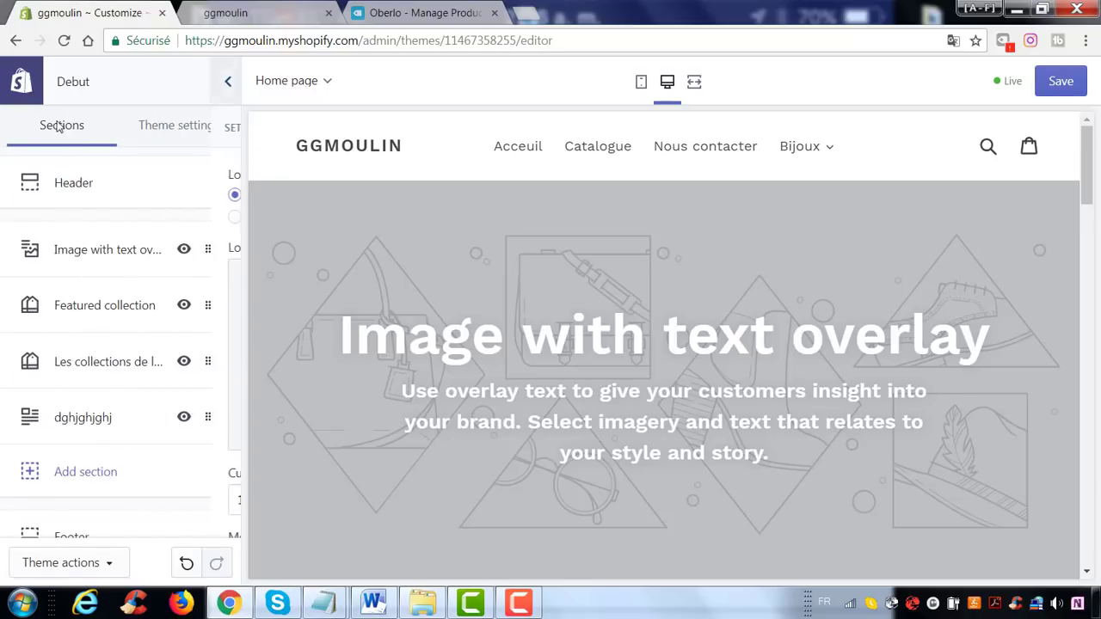
{"action": "left_click", "coordinate": [103, 250]}
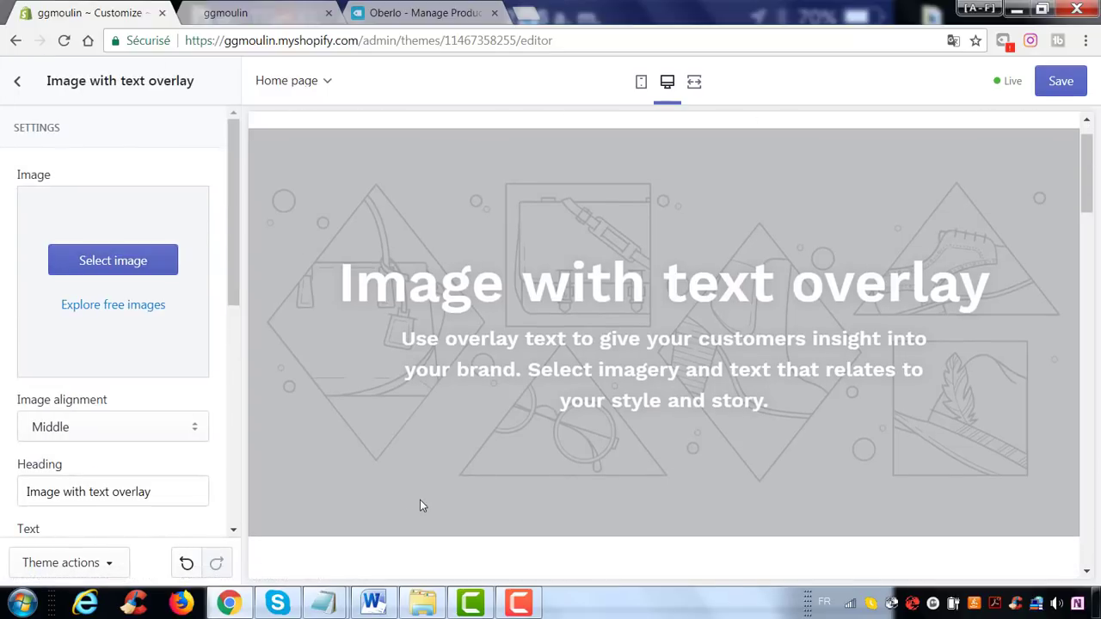
{"action": "left_click", "coordinate": [16, 84]}
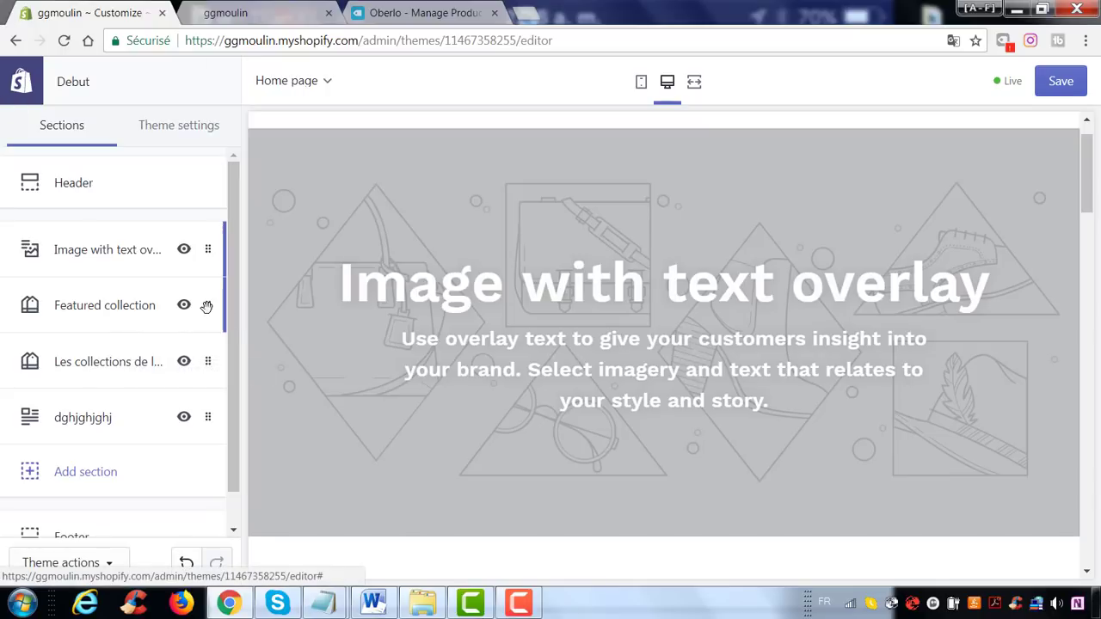
Move the Featured collection section above Image with text overlay and check the new order in the home page preview.
{"action": "left_click_drag", "start_coordinate": [207, 306], "coordinate": [192, 241]}
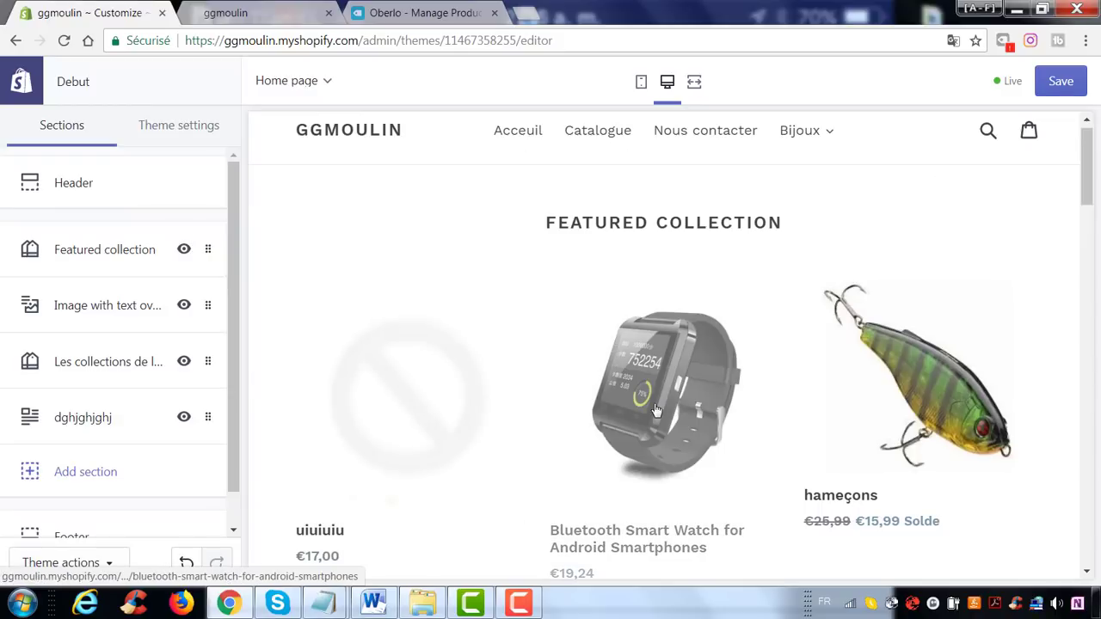
{"action": "scroll", "coordinate": [586, 335], "scroll_direction": "down", "scroll_amount": 4}
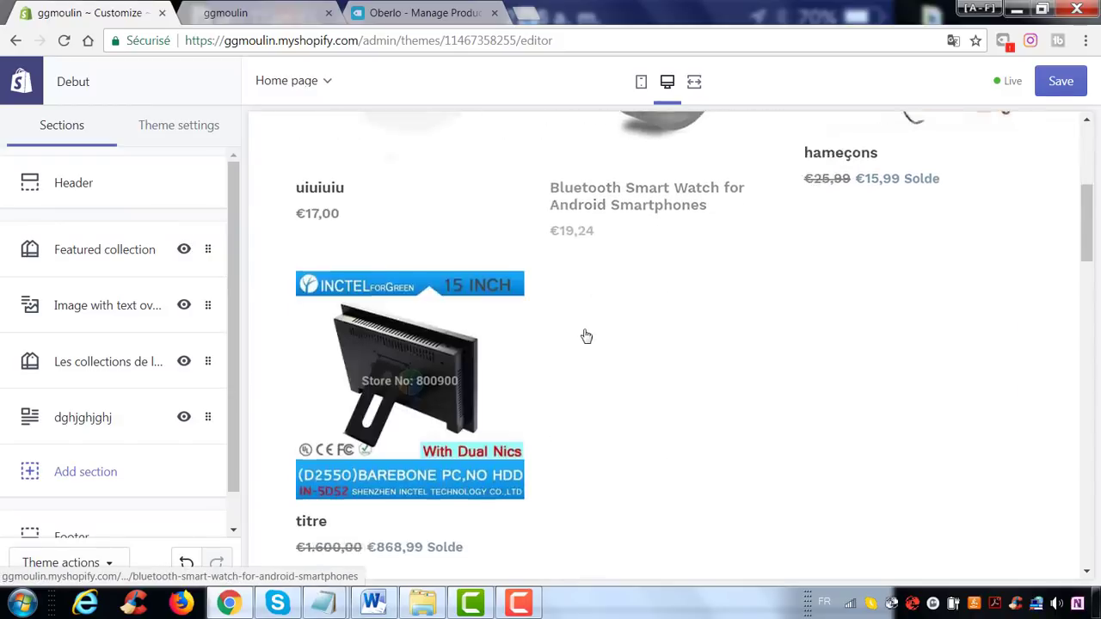
{"action": "scroll", "coordinate": [586, 336], "scroll_direction": "down", "scroll_amount": 10}
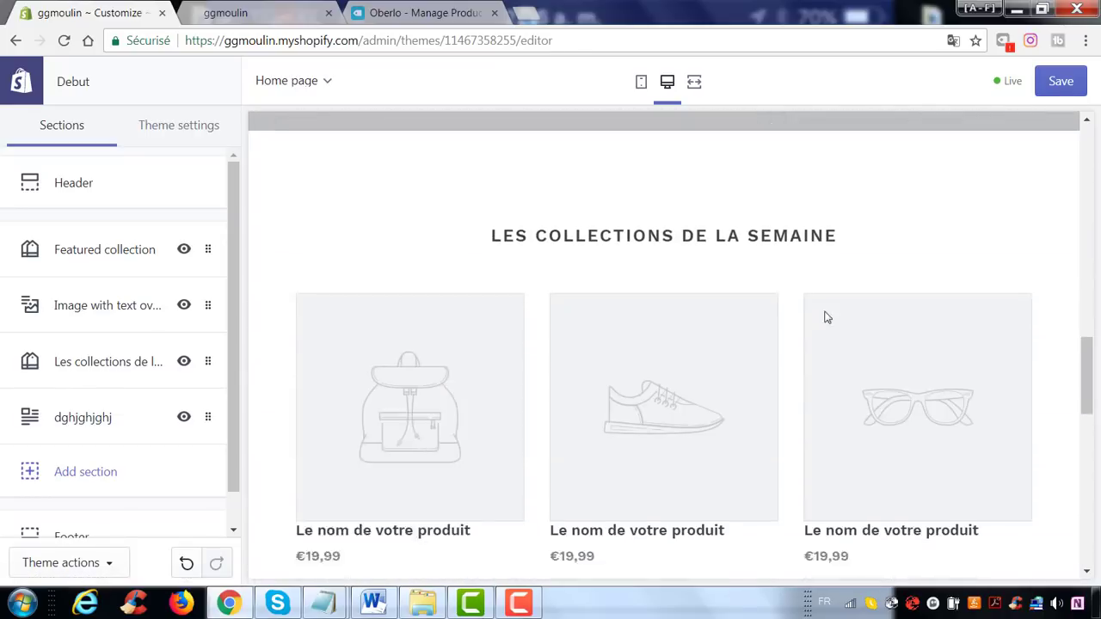
{"action": "scroll", "coordinate": [741, 320], "scroll_direction": "down", "scroll_amount": 10}
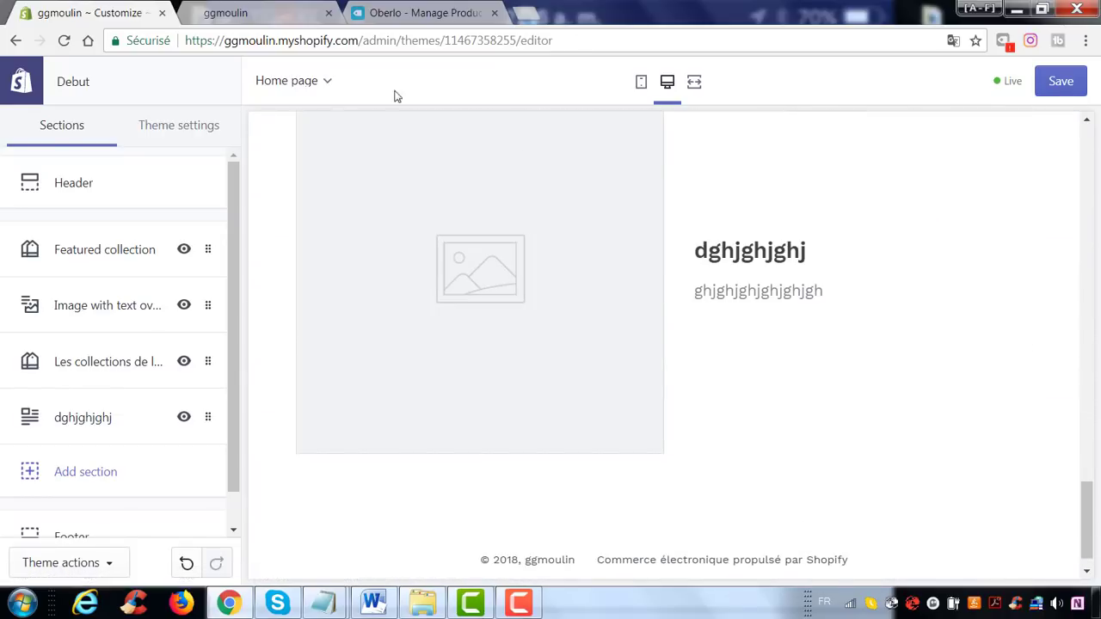
{"action": "scroll", "coordinate": [746, 311], "scroll_direction": "down", "scroll_amount": 1}
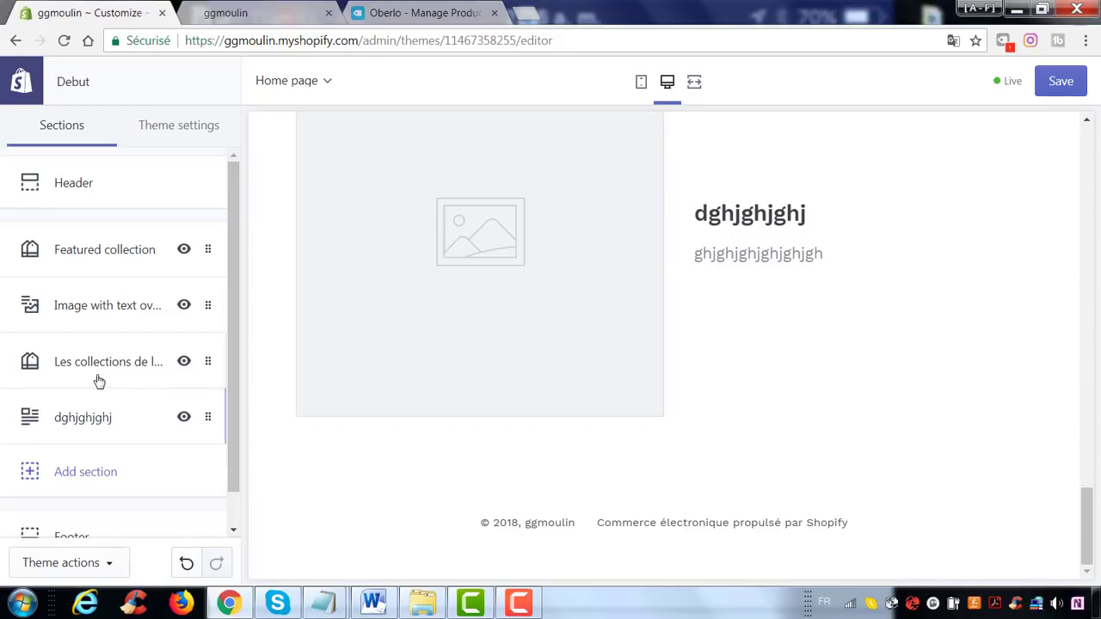
Add a Gallery section to the home page and return to the sections list.
{"action": "left_click", "coordinate": [74, 476]}
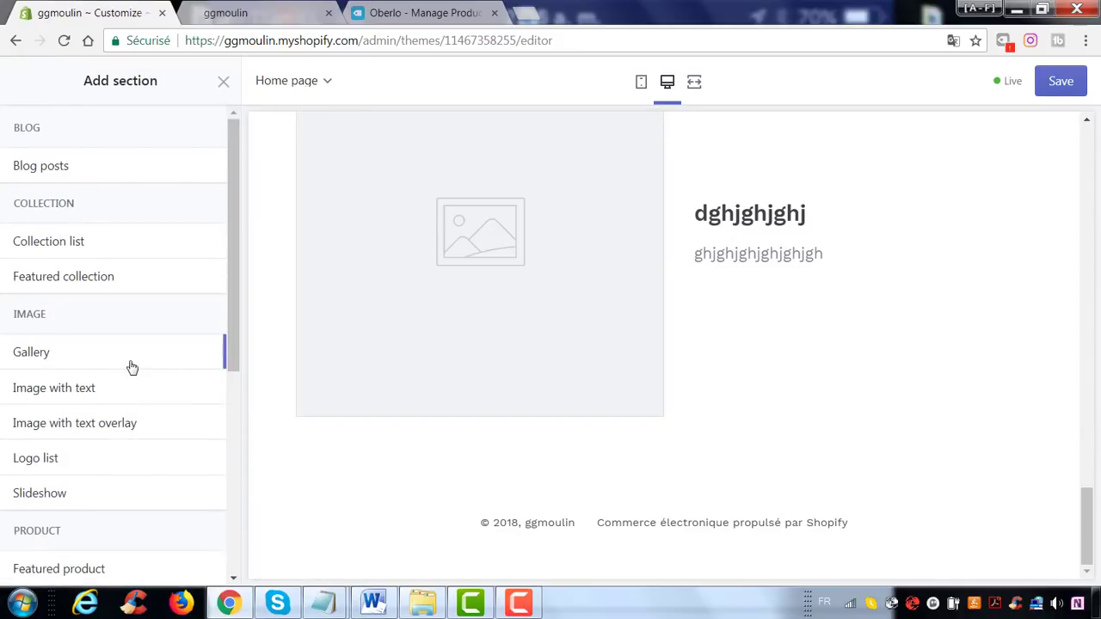
{"action": "scroll", "coordinate": [130, 366], "scroll_direction": "down", "scroll_amount": 1}
{"action": "left_click", "coordinate": [80, 284]}
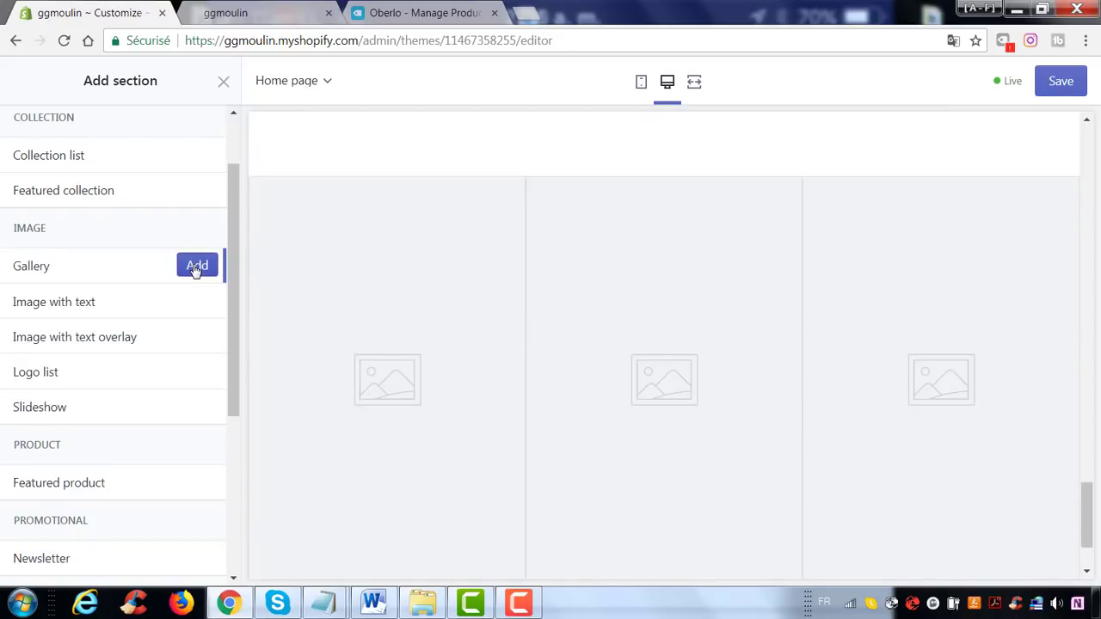
{"action": "left_click", "coordinate": [198, 266]}
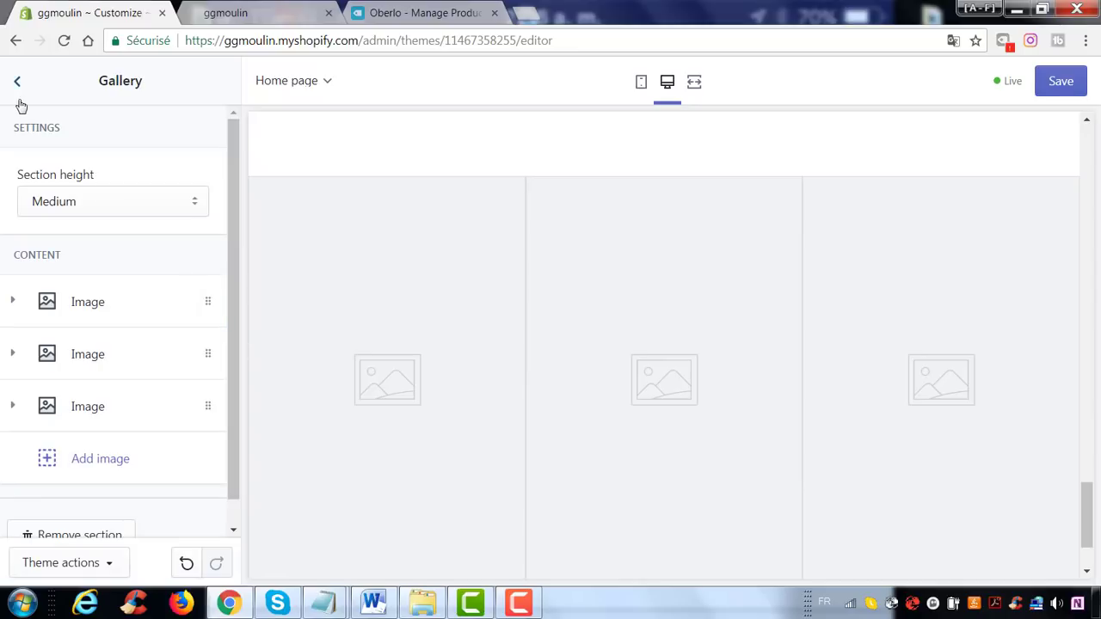
{"action": "left_click", "coordinate": [17, 82]}
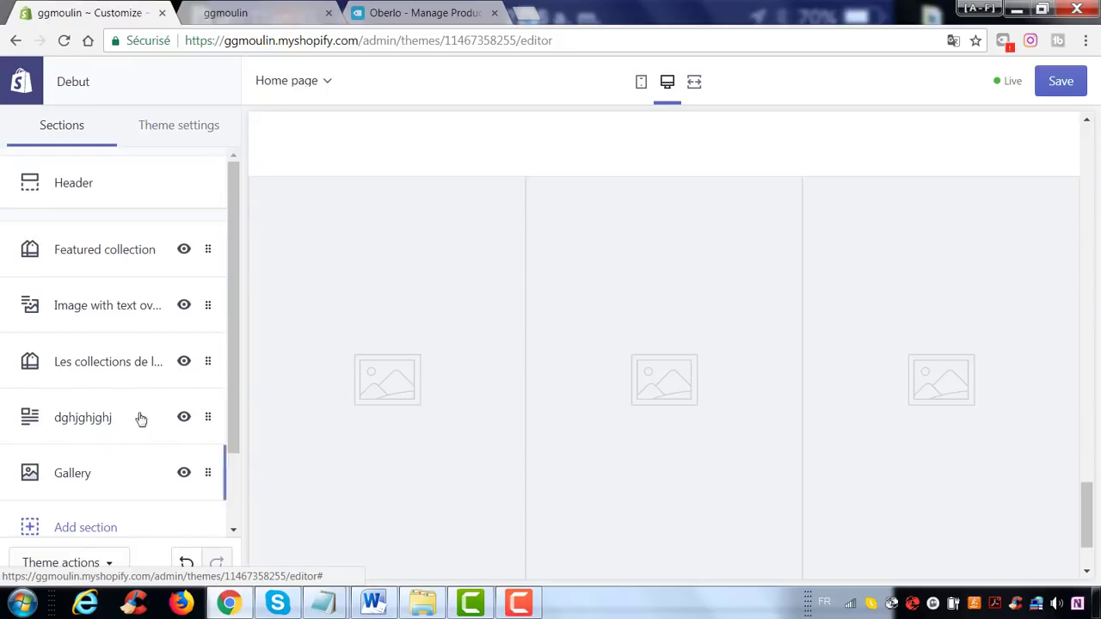
Examine the order of all home page sections in the preview, from the header down to the footer.
{"action": "scroll", "coordinate": [593, 327], "scroll_direction": "up", "scroll_amount": 5}
{"action": "scroll", "coordinate": [593, 330], "scroll_direction": "up", "scroll_amount": 10}
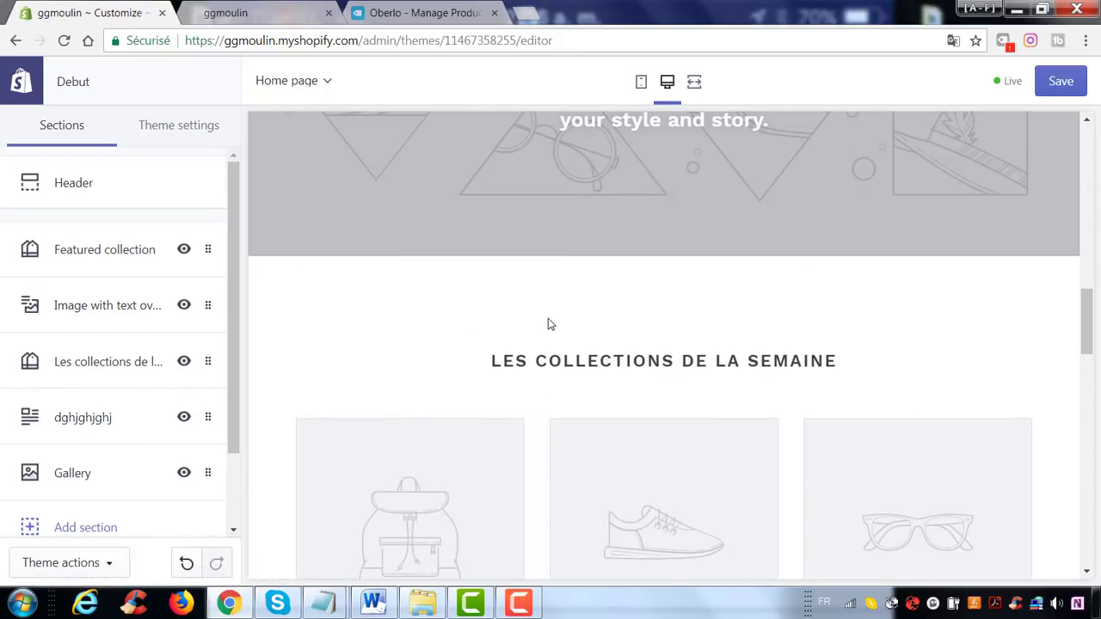
{"action": "scroll", "coordinate": [555, 319], "scroll_direction": "up", "scroll_amount": 2}
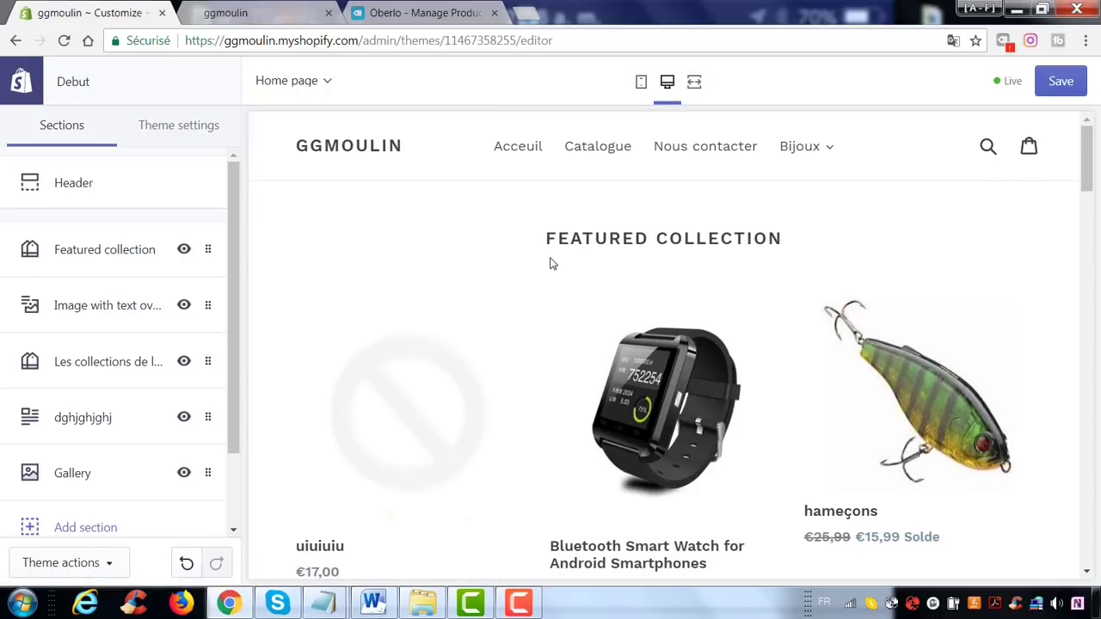
{"action": "scroll", "coordinate": [553, 264], "scroll_direction": "down", "scroll_amount": 7}
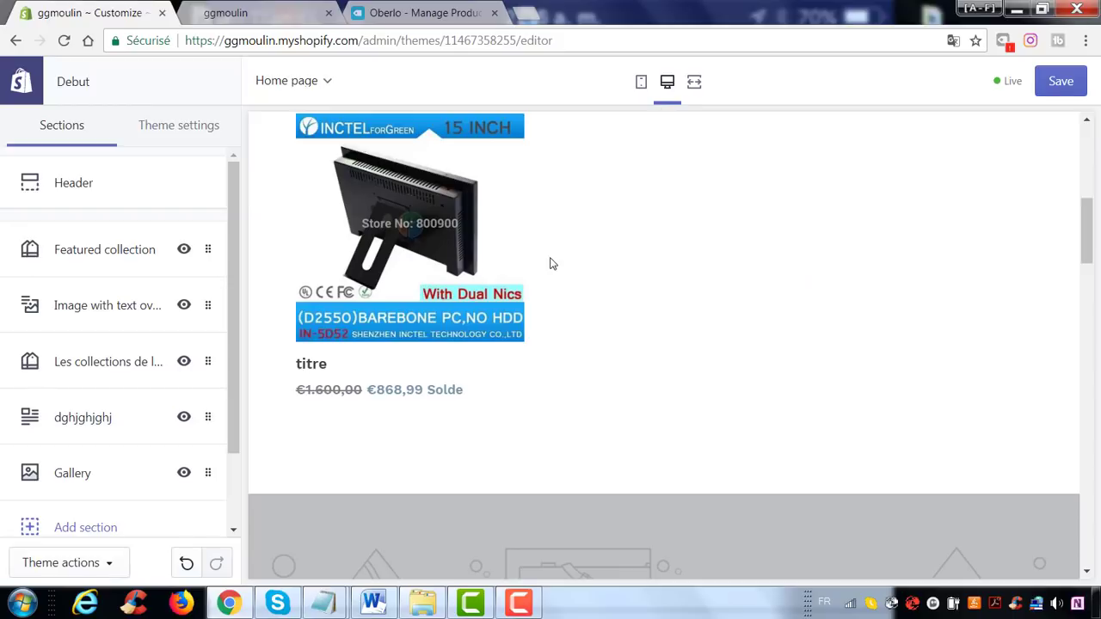
{"action": "scroll", "coordinate": [553, 264], "scroll_direction": "down", "scroll_amount": 3}
{"action": "scroll", "coordinate": [481, 244], "scroll_direction": "down", "scroll_amount": 10}
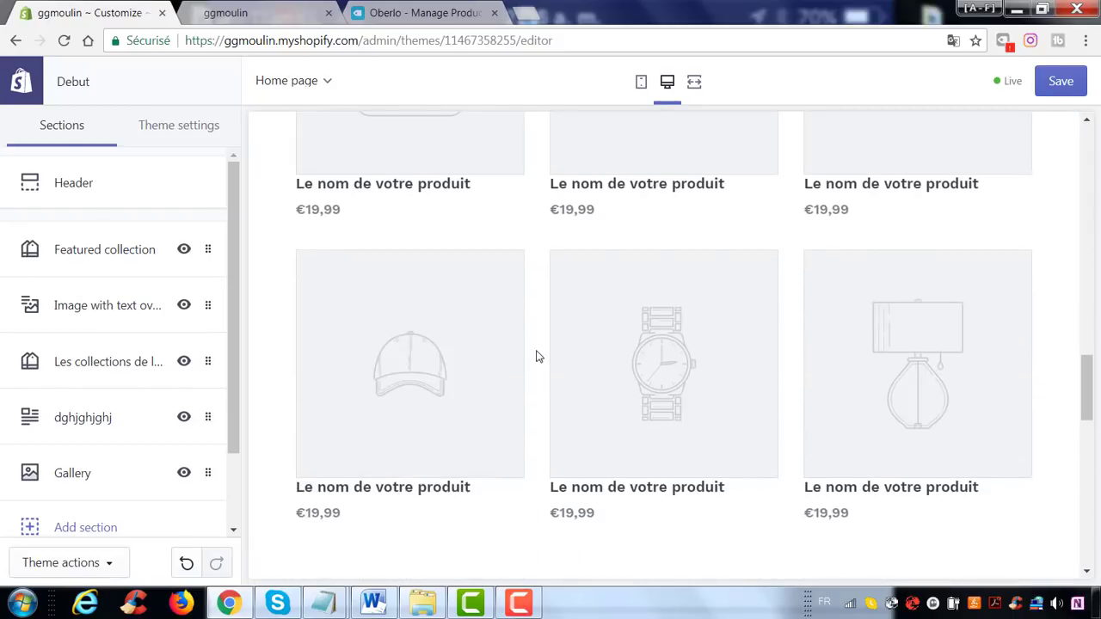
{"action": "scroll", "coordinate": [516, 304], "scroll_direction": "down", "scroll_amount": 5}
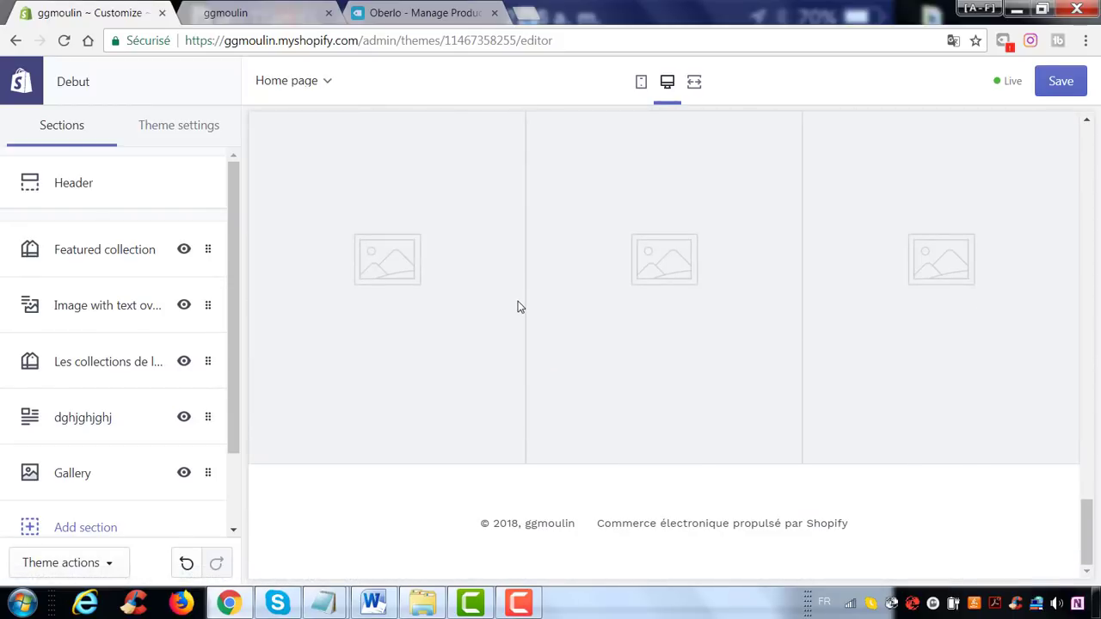
{"action": "scroll", "coordinate": [521, 306], "scroll_direction": "up", "scroll_amount": 15}
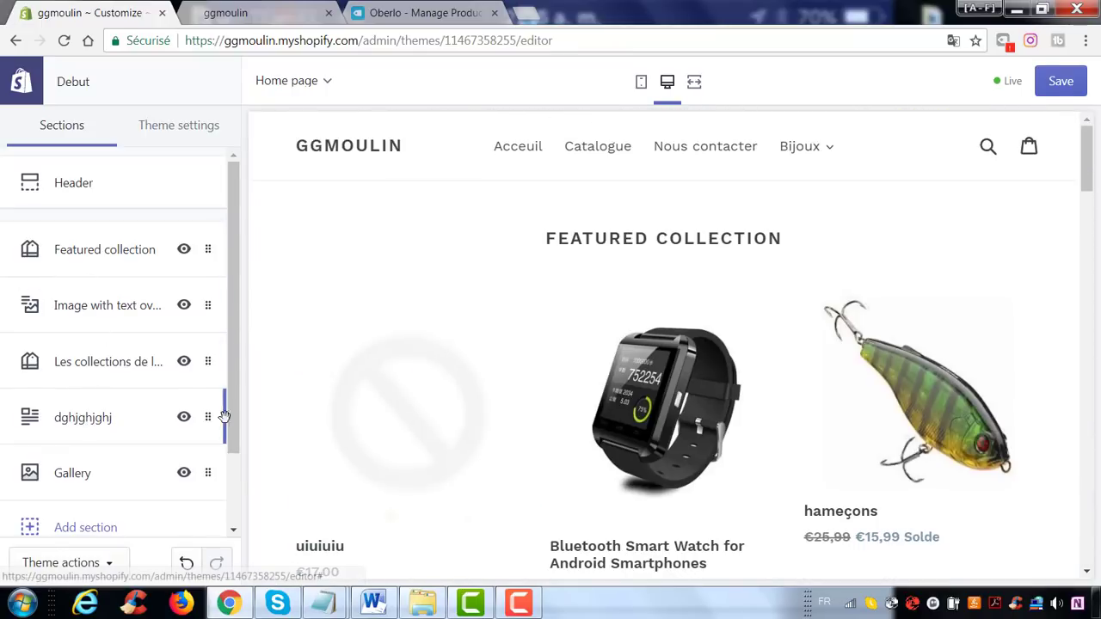
Move the dghjghjghj section above Image with text overlay and check the new order in the home page preview.
{"action": "left_click_drag", "start_coordinate": [205, 415], "coordinate": [182, 297]}
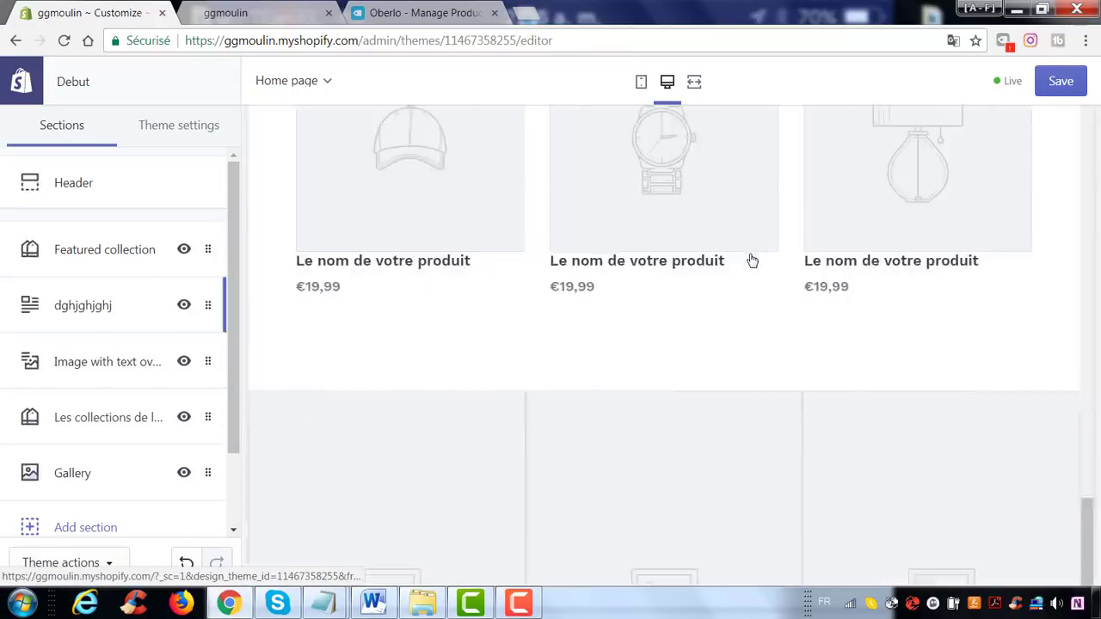
{"action": "left_click", "coordinate": [713, 282]}
{"action": "scroll", "coordinate": [680, 285], "scroll_direction": "up", "scroll_amount": 10}
{"action": "scroll", "coordinate": [579, 288], "scroll_direction": "down", "scroll_amount": 13}
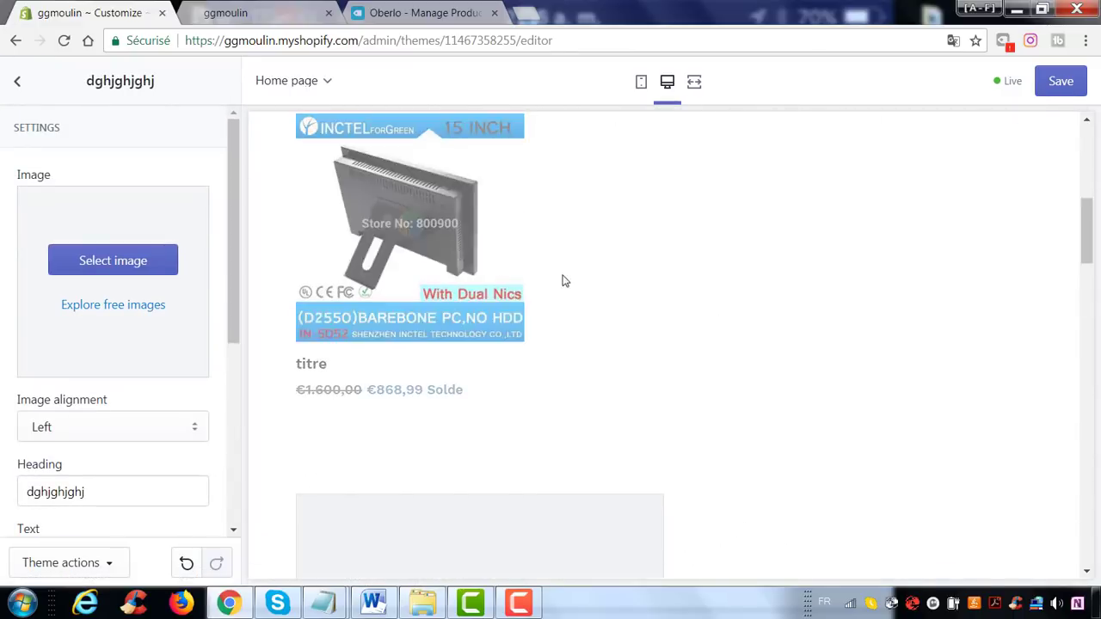
{"action": "scroll", "coordinate": [397, 301], "scroll_direction": "down", "scroll_amount": 10}
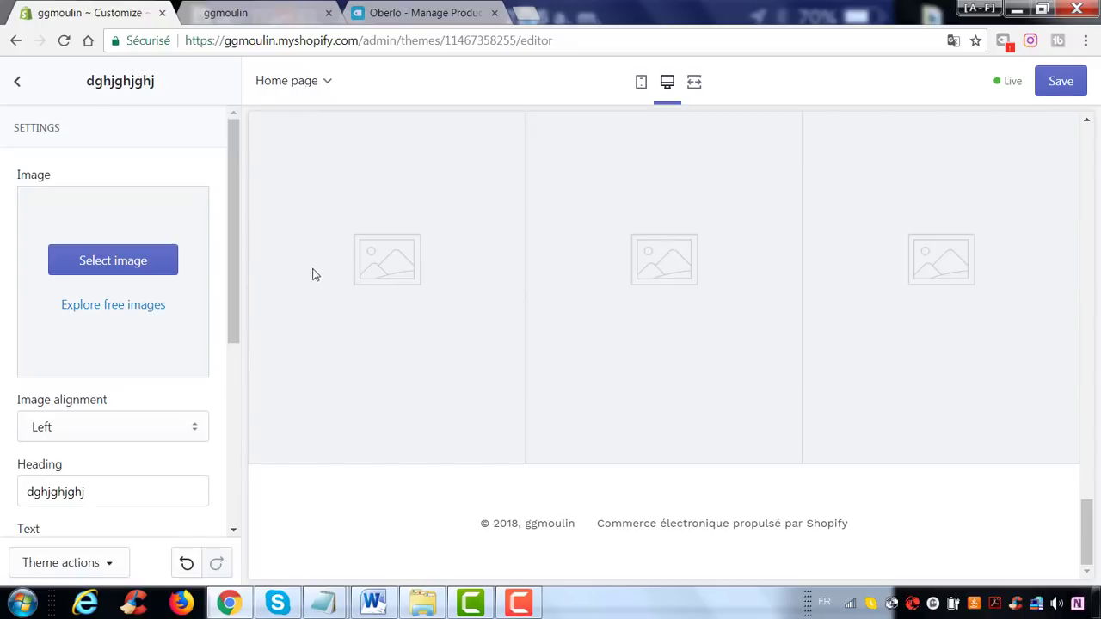
Return to the sections list and leave the theme editor, discarding the unsaved changes.
{"action": "left_click", "coordinate": [14, 86]}
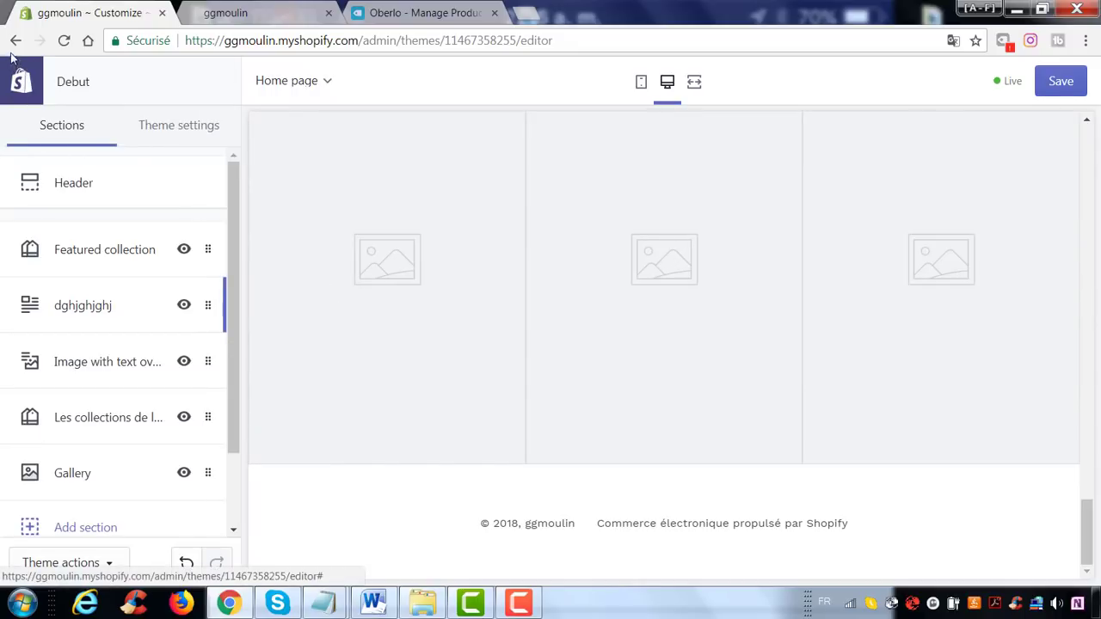
{"action": "left_click", "coordinate": [15, 86]}
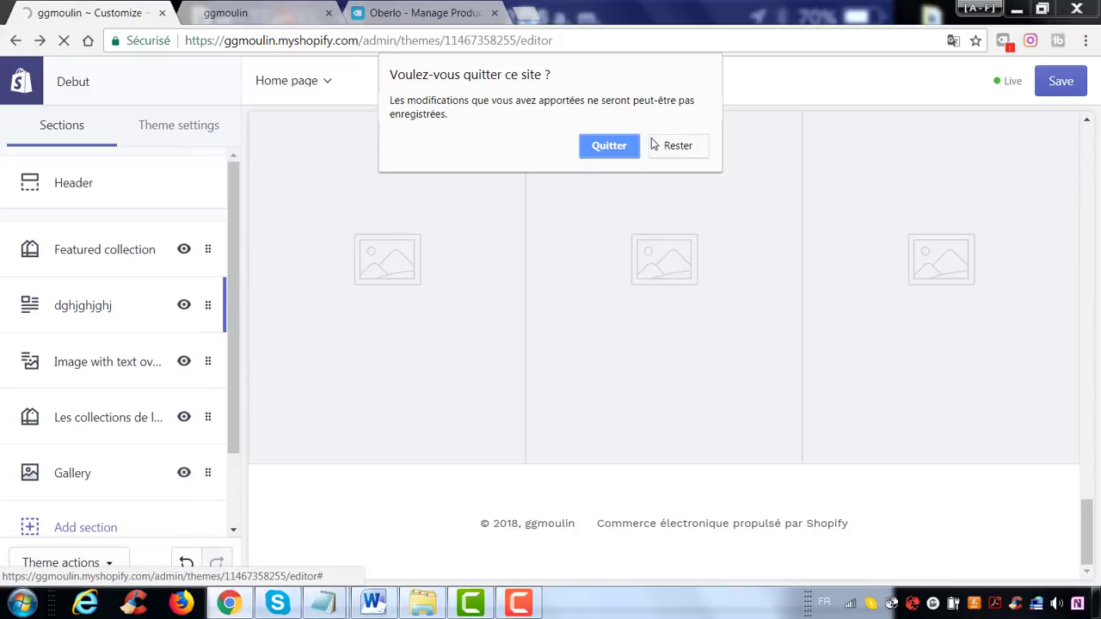
{"action": "left_click", "coordinate": [618, 146]}
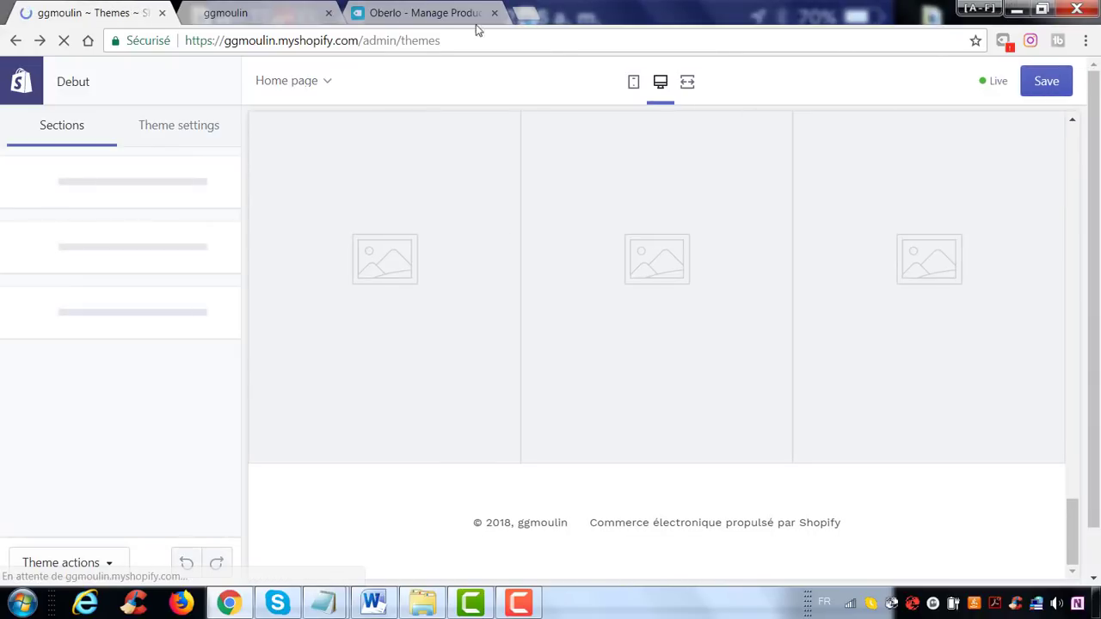
Reload the live ggmoulin storefront and look through its home page down to the footer.
{"action": "left_click", "coordinate": [288, 12]}
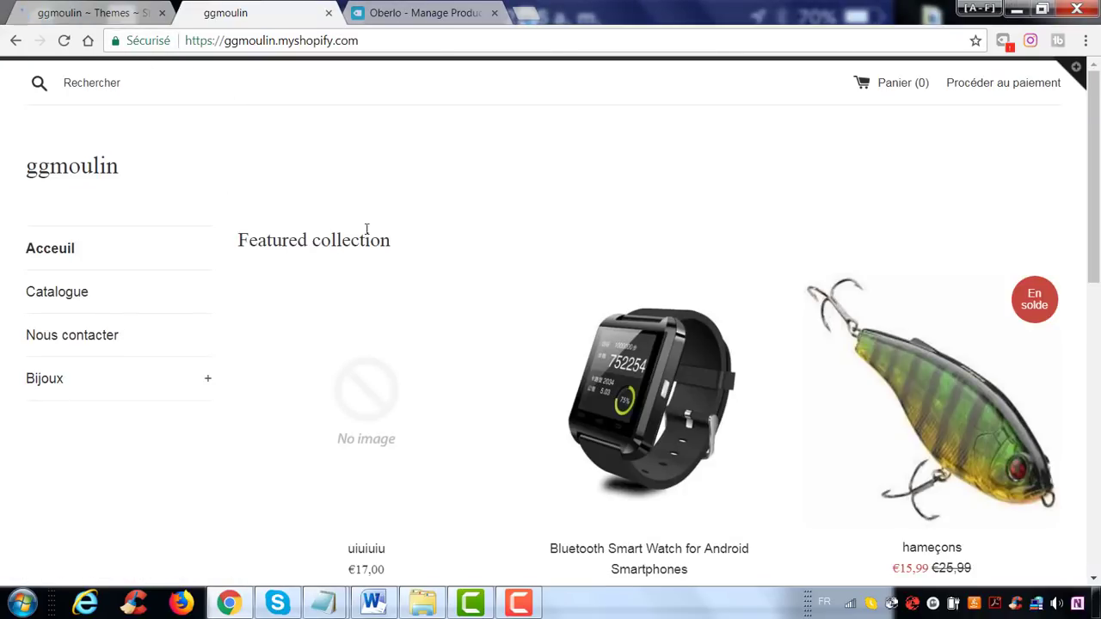
{"action": "scroll", "coordinate": [325, 241], "scroll_direction": "down", "scroll_amount": 10}
{"action": "scroll", "coordinate": [252, 149], "scroll_direction": "up", "scroll_amount": 10}
{"action": "left_click", "coordinate": [64, 41]}
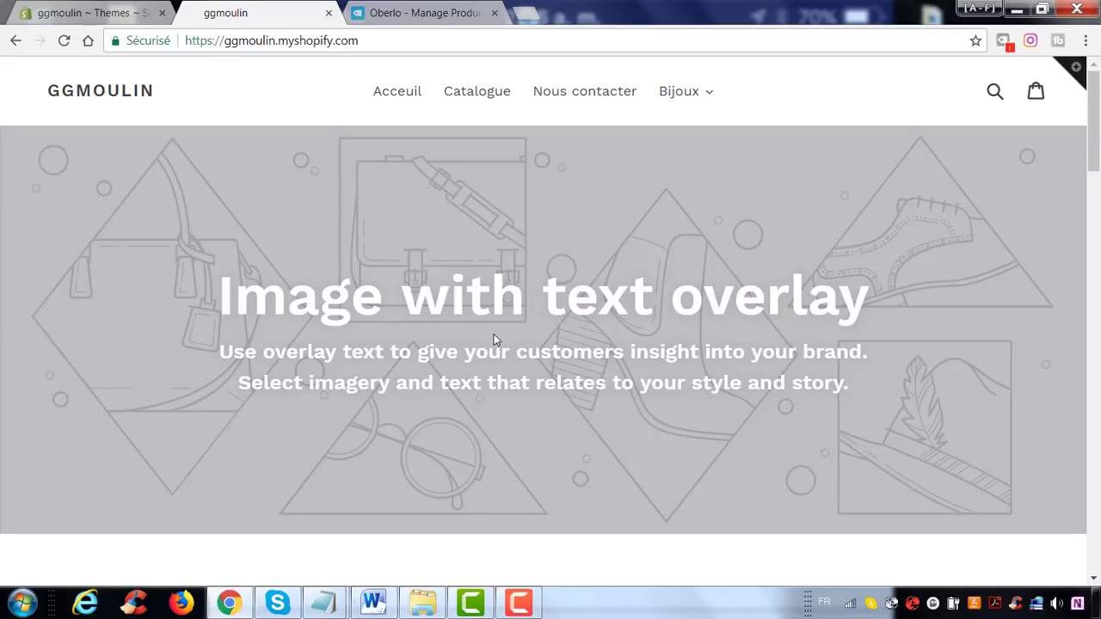
{"action": "scroll", "coordinate": [495, 339], "scroll_direction": "down", "scroll_amount": 6}
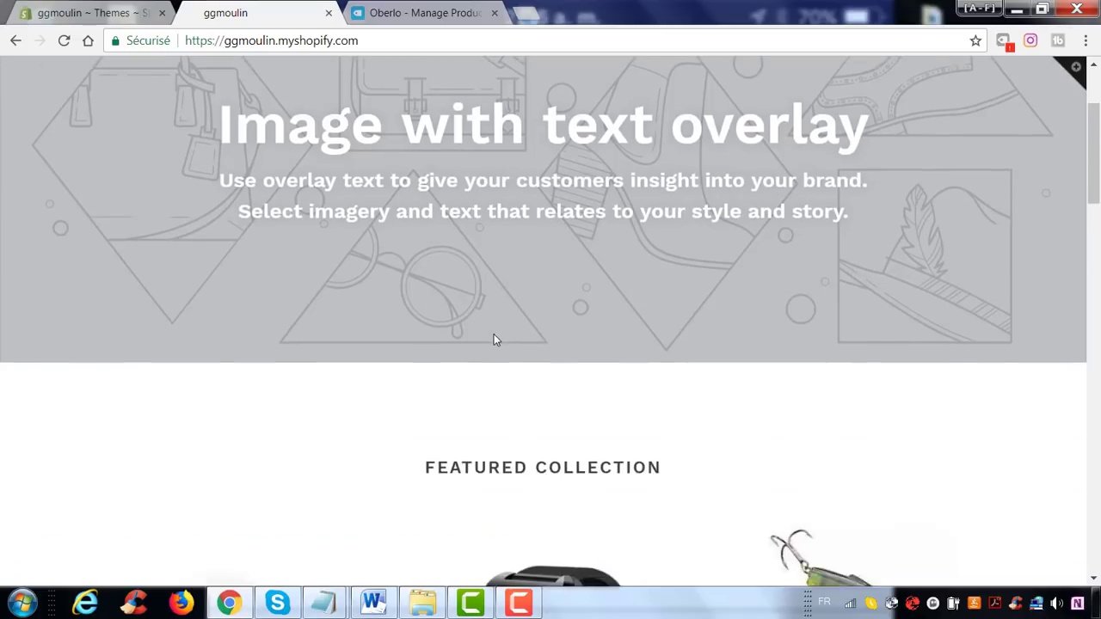
{"action": "scroll", "coordinate": [451, 337], "scroll_direction": "down", "scroll_amount": 12}
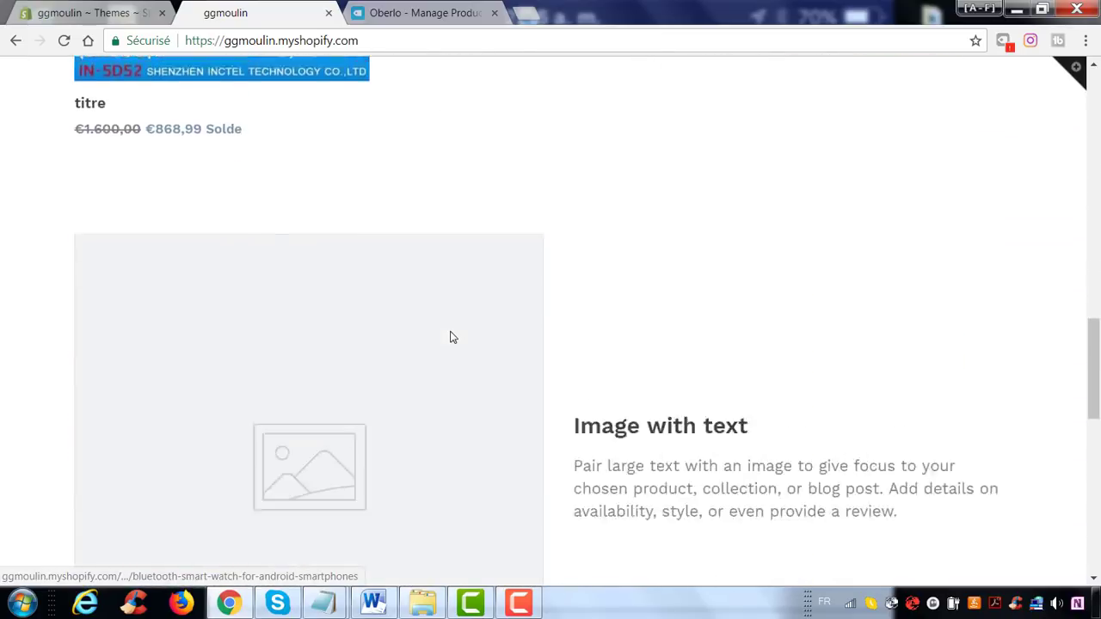
{"action": "scroll", "coordinate": [450, 337], "scroll_direction": "down", "scroll_amount": 3}
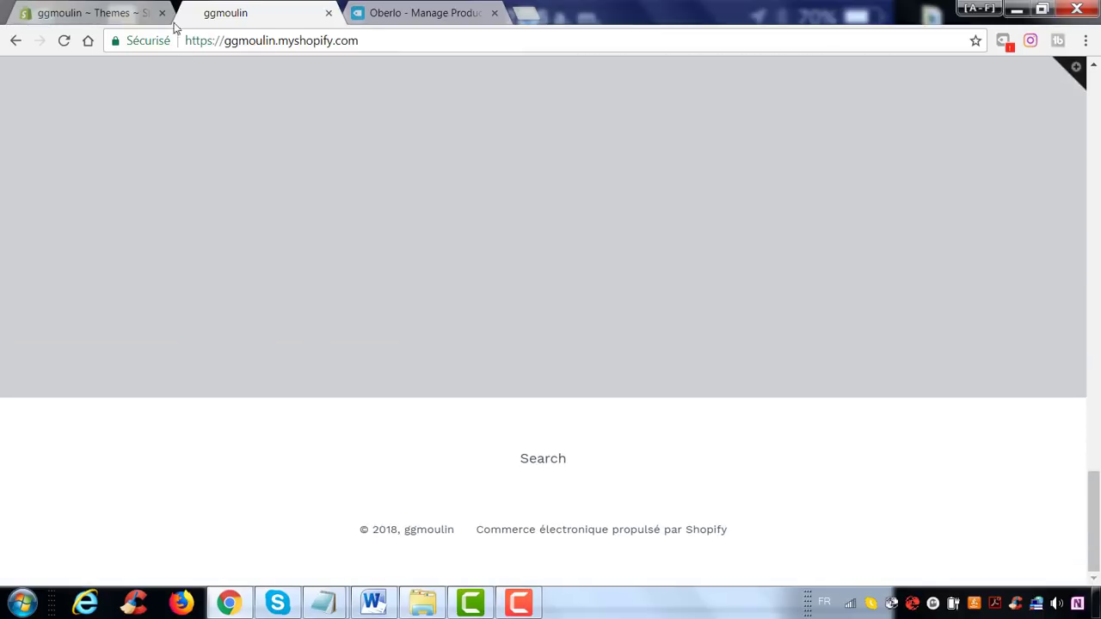
Glance at the admin Themes page, then examine the live home page's sections from the footer back up to the header.
{"action": "left_click", "coordinate": [119, 10]}
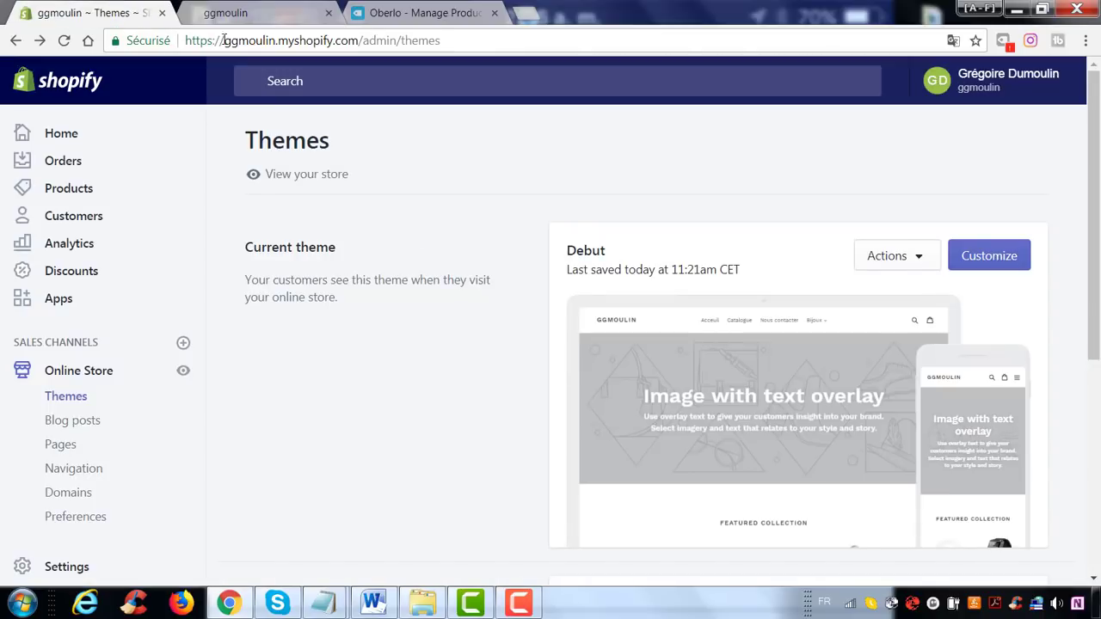
{"action": "left_click", "coordinate": [261, 17]}
{"action": "scroll", "coordinate": [300, 324], "scroll_direction": "up", "scroll_amount": 1}
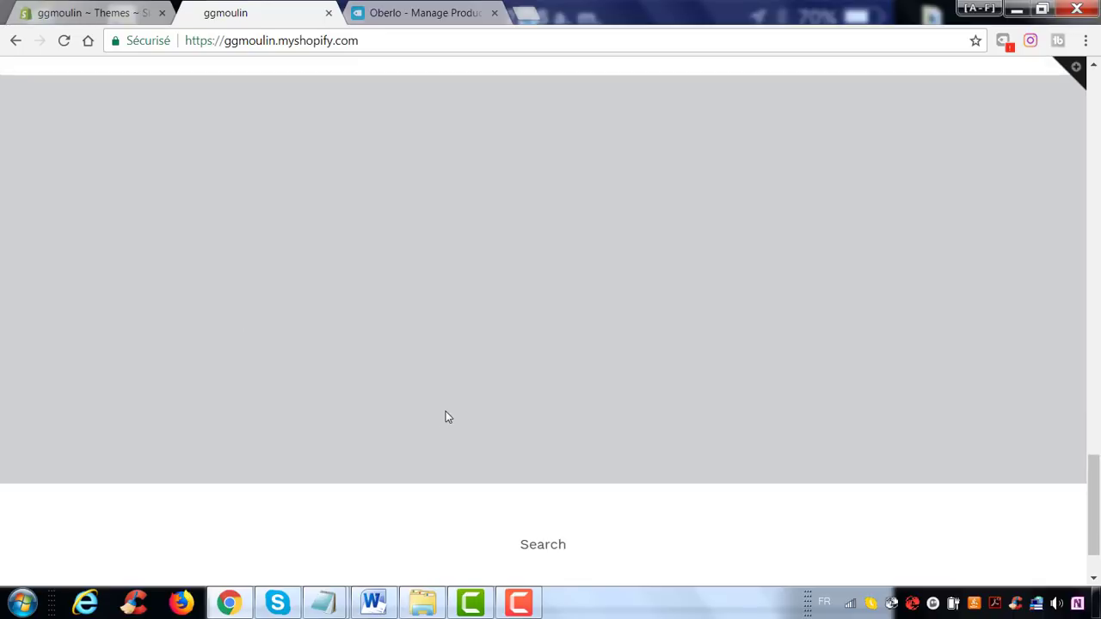
{"action": "scroll", "coordinate": [693, 441], "scroll_direction": "up", "scroll_amount": 5}
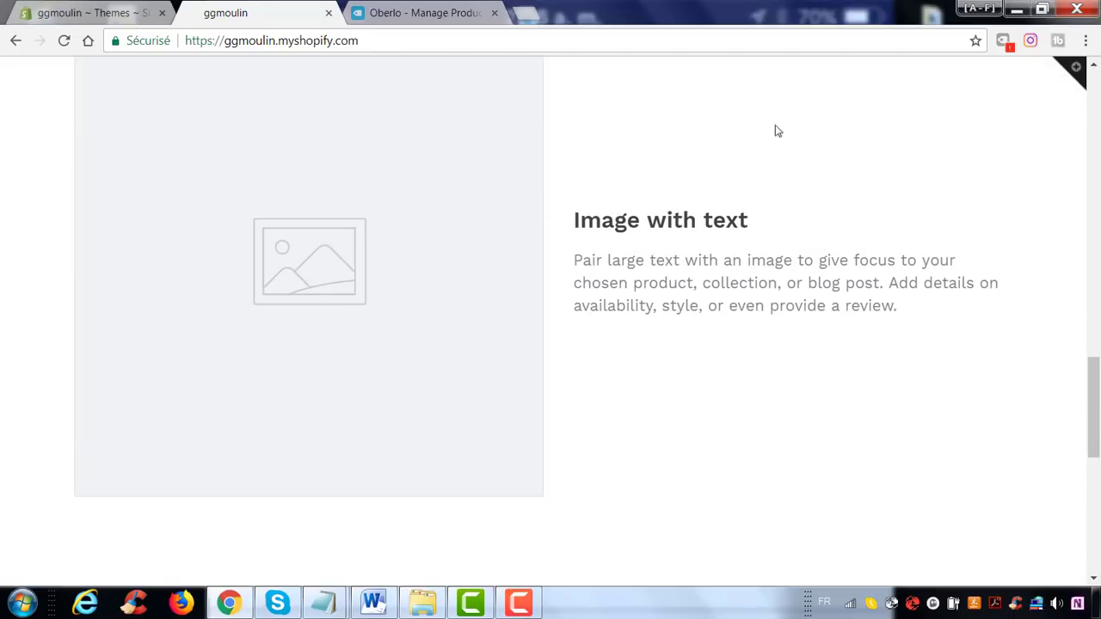
{"action": "scroll", "coordinate": [629, 309], "scroll_direction": "up", "scroll_amount": 5}
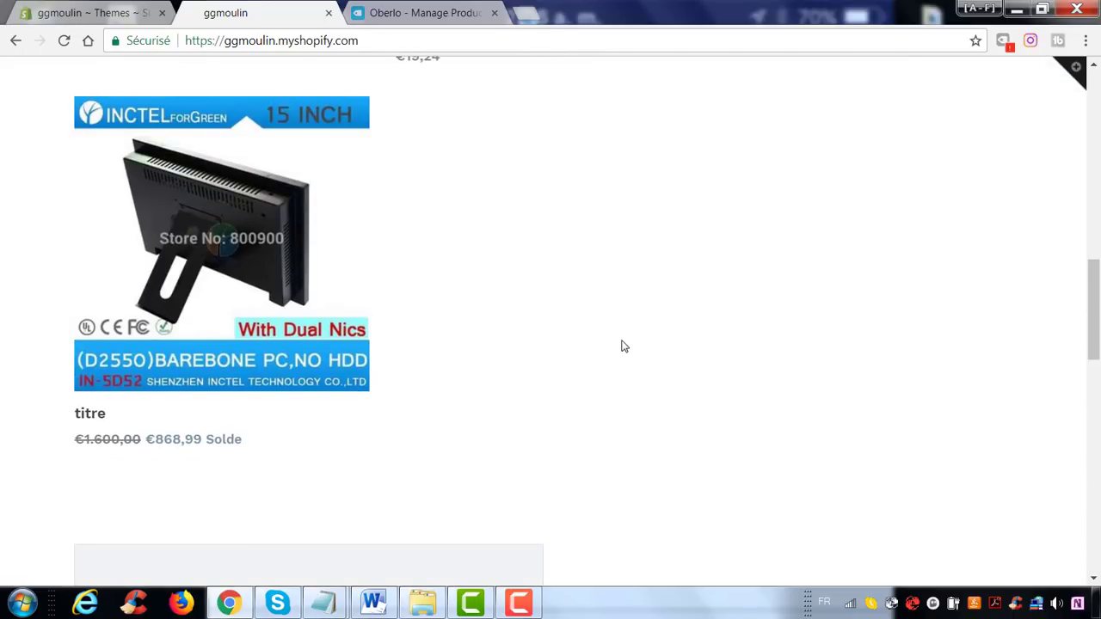
{"action": "scroll", "coordinate": [623, 345], "scroll_direction": "up", "scroll_amount": 3}
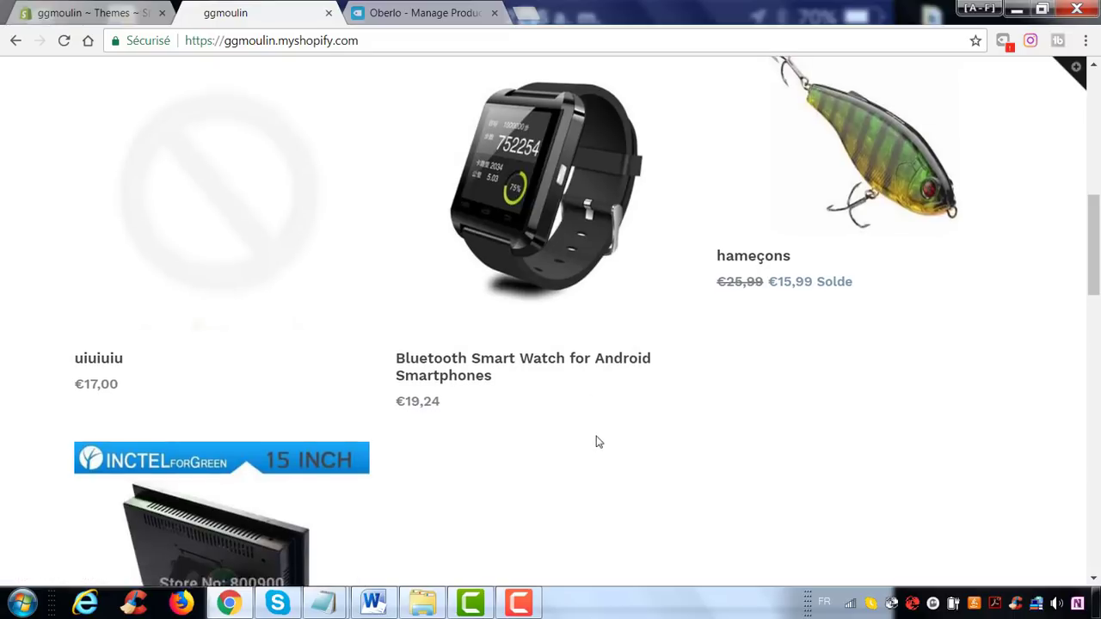
{"action": "scroll", "coordinate": [599, 444], "scroll_direction": "up", "scroll_amount": 4}
{"action": "scroll", "coordinate": [599, 444], "scroll_direction": "up", "scroll_amount": 3}
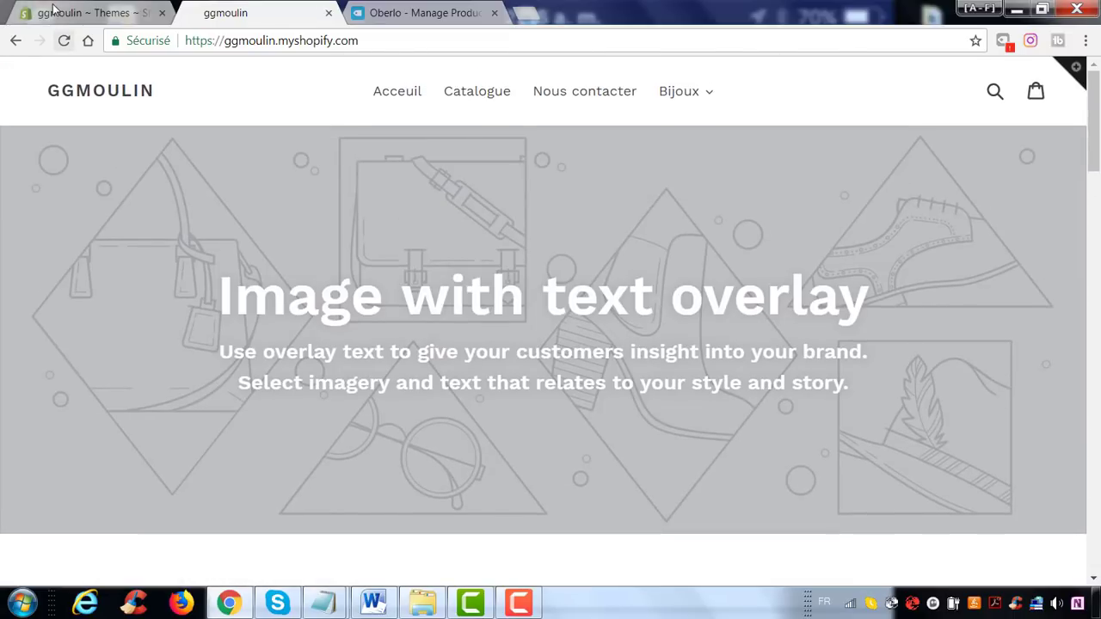
Return to the admin's Themes page, view the sales channels that can be added, and close the list without adding any.
{"action": "left_click", "coordinate": [81, 13]}
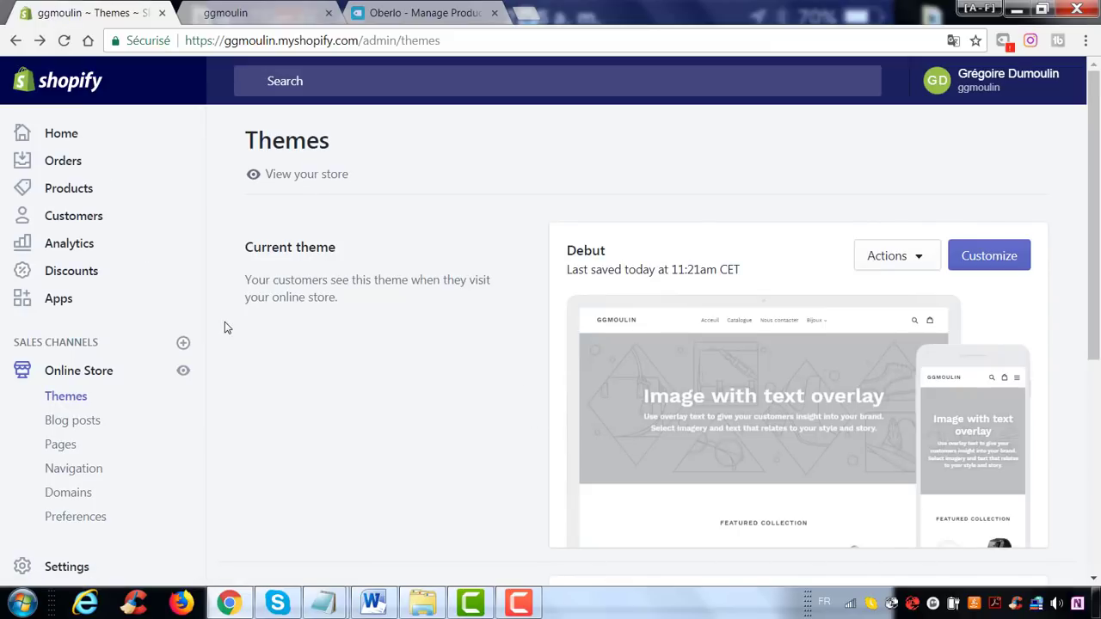
{"action": "scroll", "coordinate": [226, 324], "scroll_direction": "down", "scroll_amount": 5}
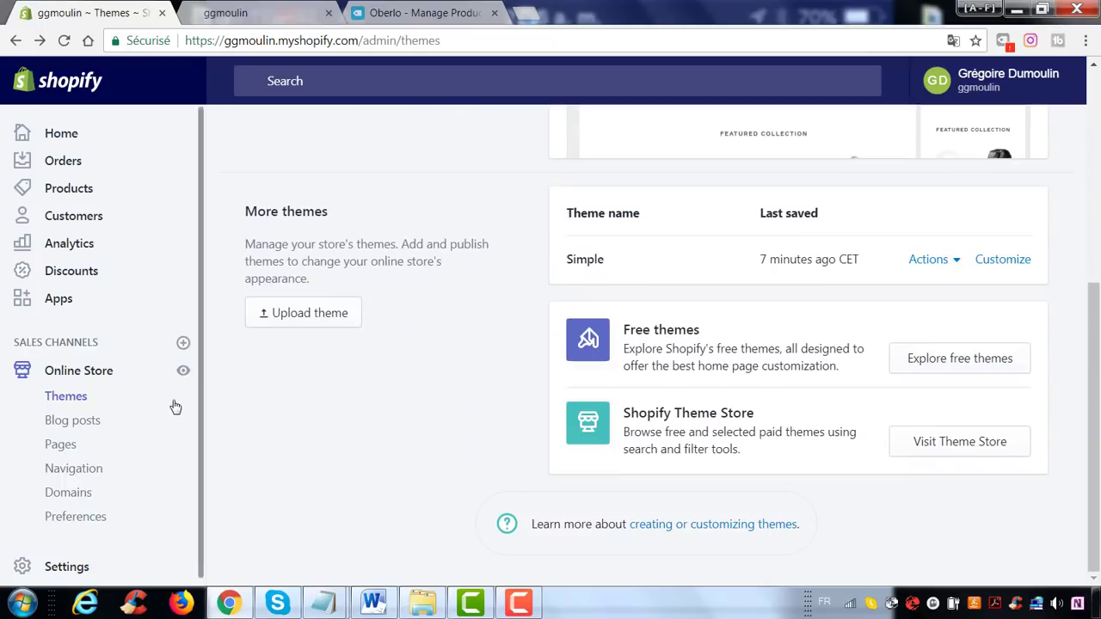
{"action": "scroll", "coordinate": [175, 405], "scroll_direction": "down", "scroll_amount": 1}
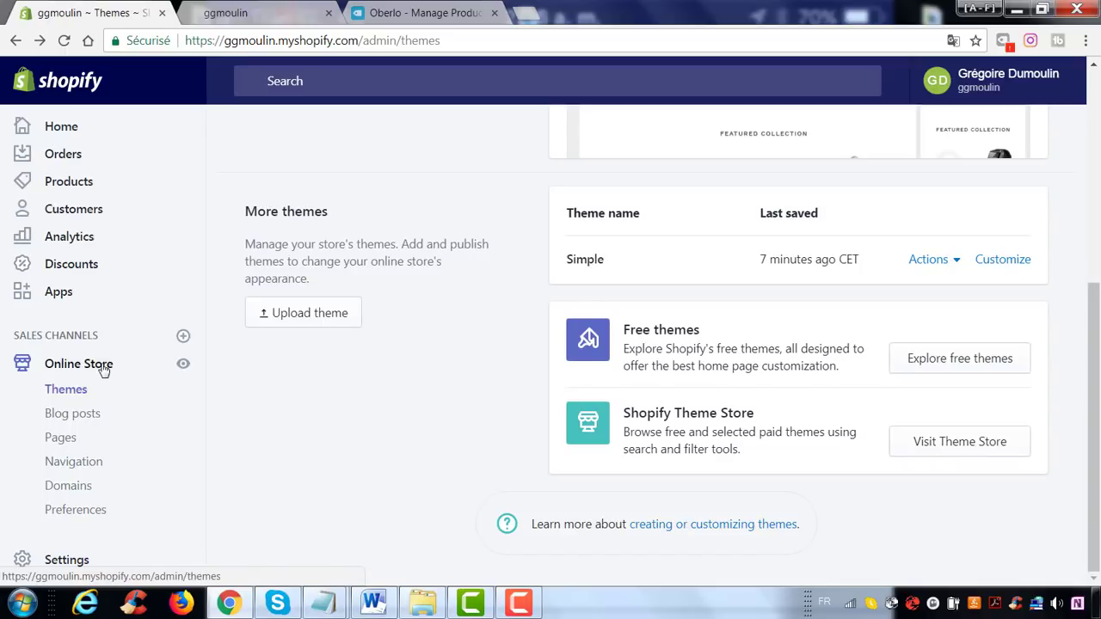
{"action": "left_click", "coordinate": [184, 337]}
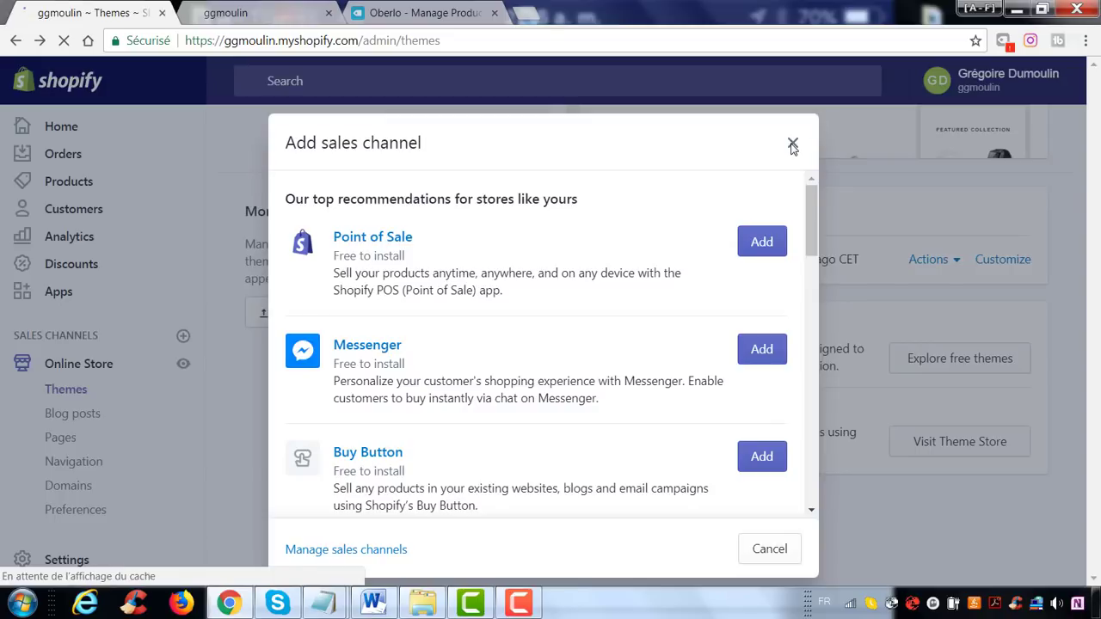
{"action": "left_click", "coordinate": [793, 143]}
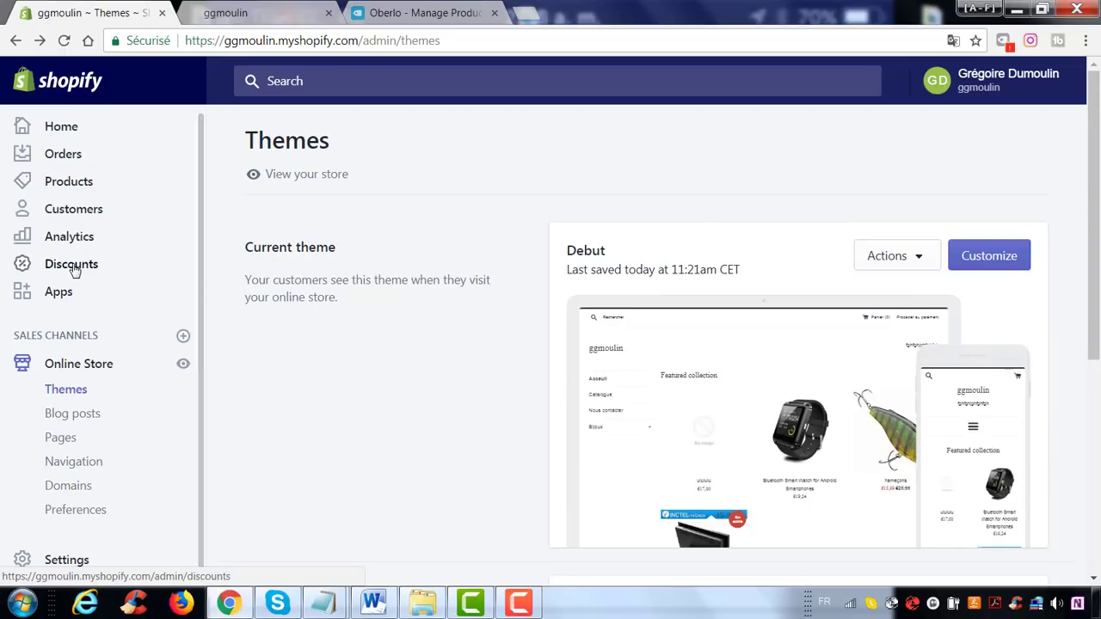
Open the Bluetooth Smart Watch for Android Smartphones product and review its description, collections, tags and images.
{"action": "left_click", "coordinate": [76, 187]}
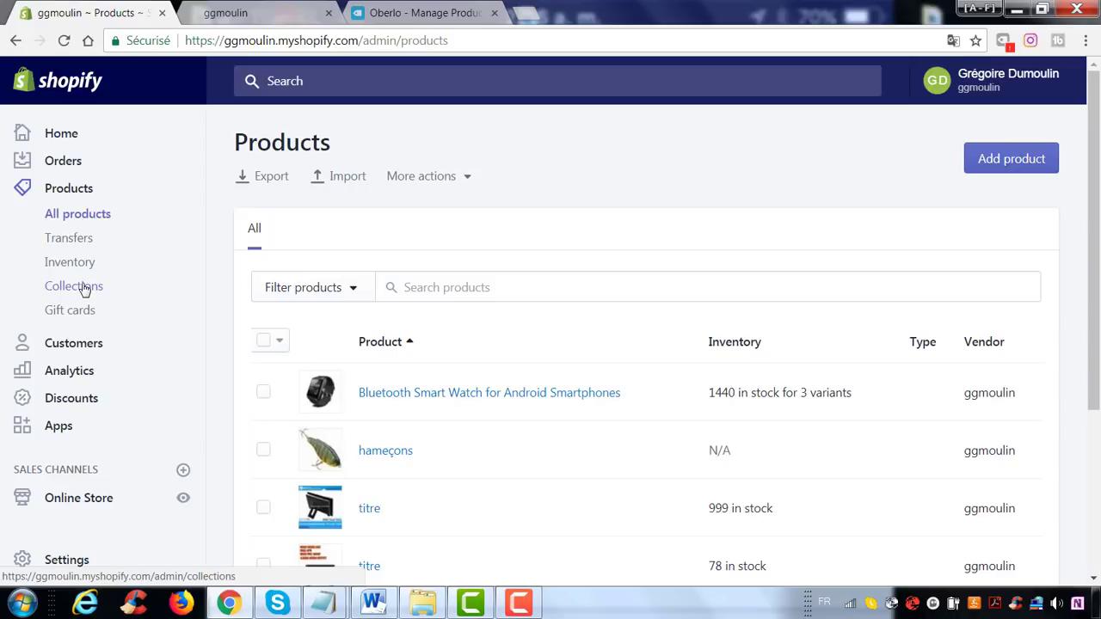
{"action": "left_click", "coordinate": [399, 394]}
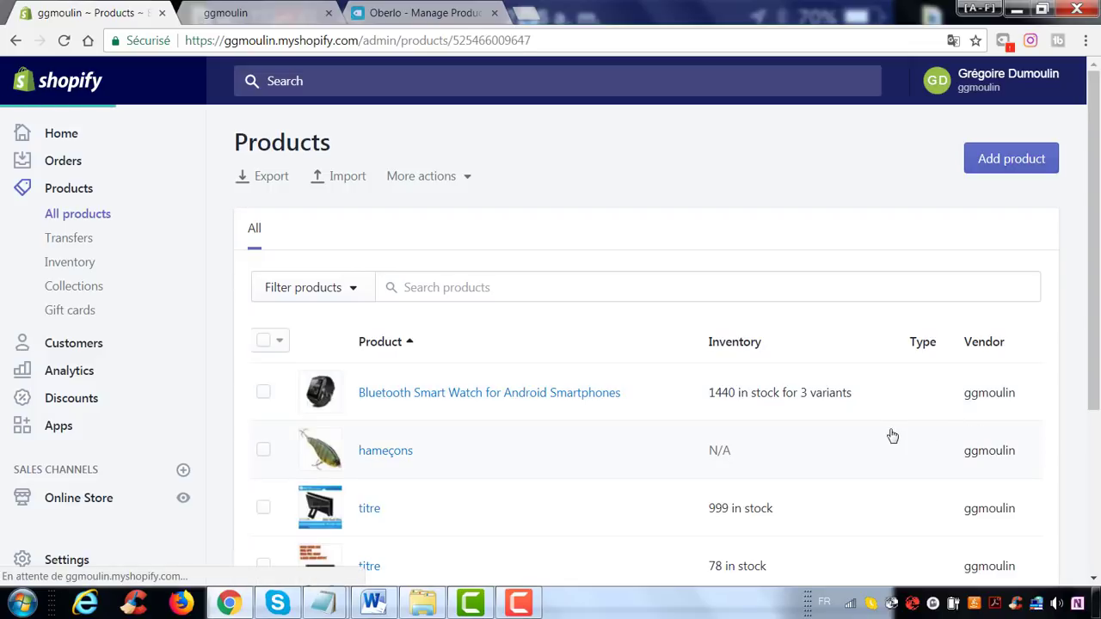
{"action": "scroll", "coordinate": [878, 486], "scroll_direction": "down", "scroll_amount": 3}
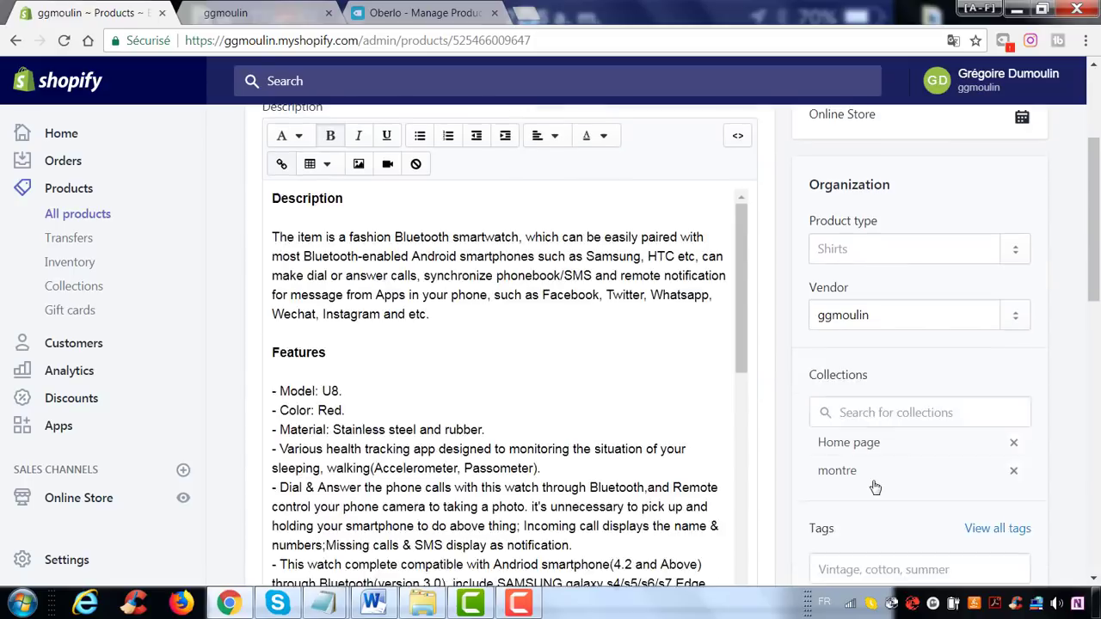
{"action": "scroll", "coordinate": [875, 488], "scroll_direction": "down", "scroll_amount": 1}
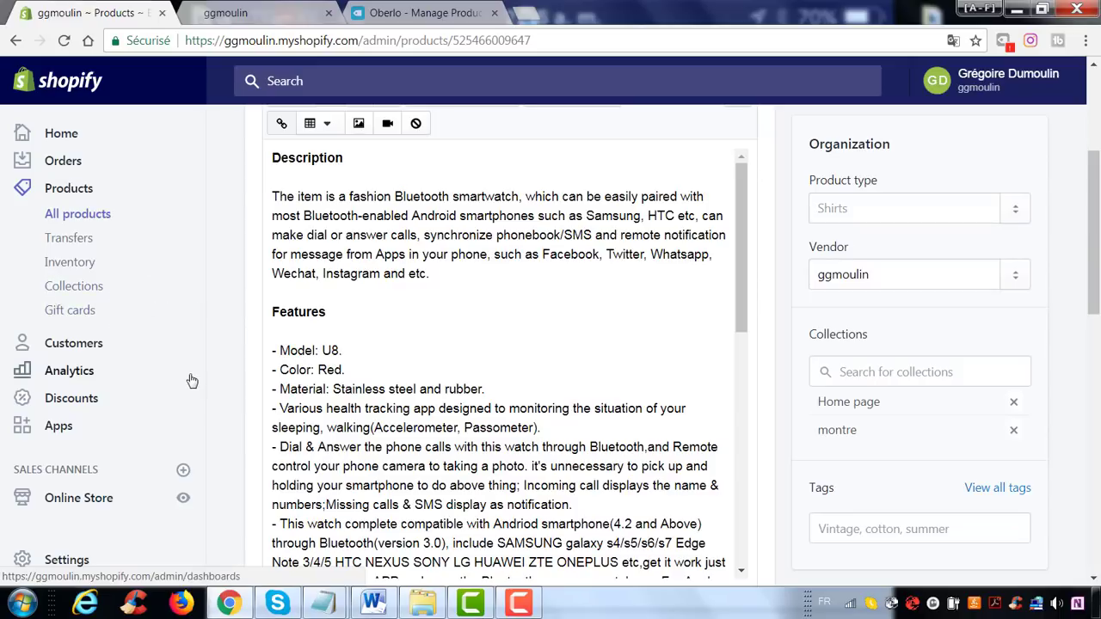
{"action": "scroll", "coordinate": [192, 381], "scroll_direction": "down", "scroll_amount": 4}
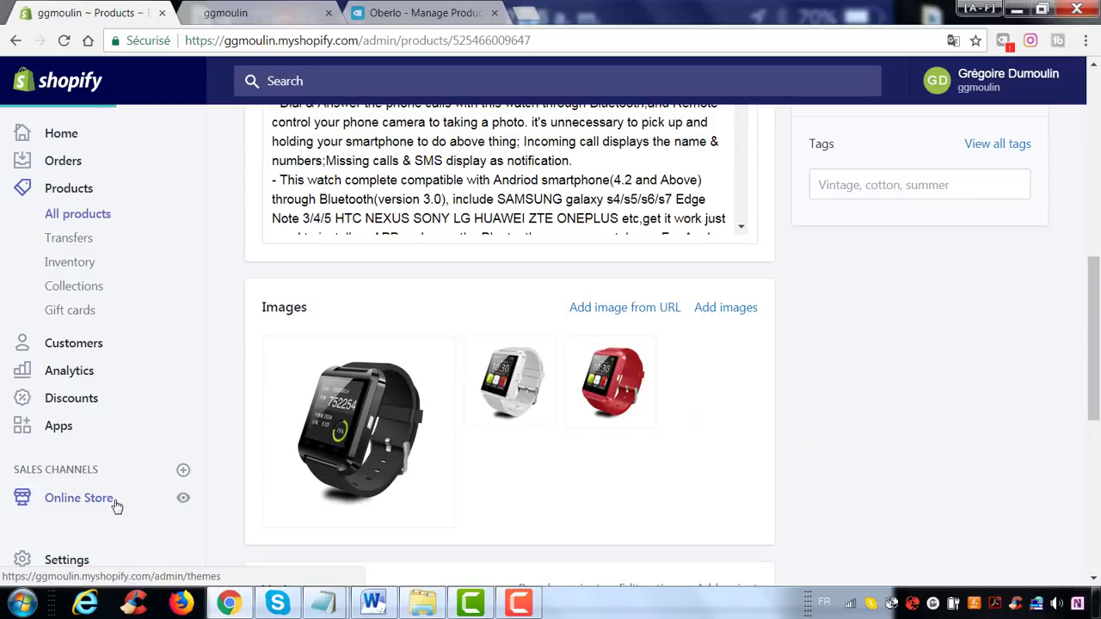
Go back to the online store's Themes page and look over the current theme and the free themes option.
{"action": "left_click", "coordinate": [84, 507]}
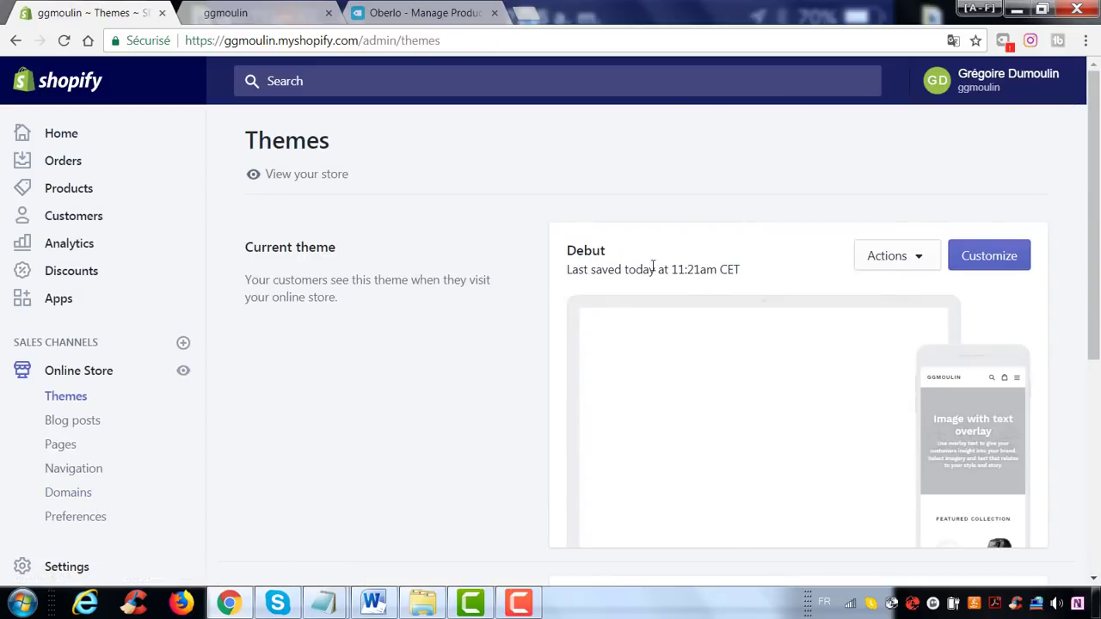
{"action": "scroll", "coordinate": [746, 364], "scroll_direction": "down", "scroll_amount": 5}
{"action": "left_click", "coordinate": [964, 360]}
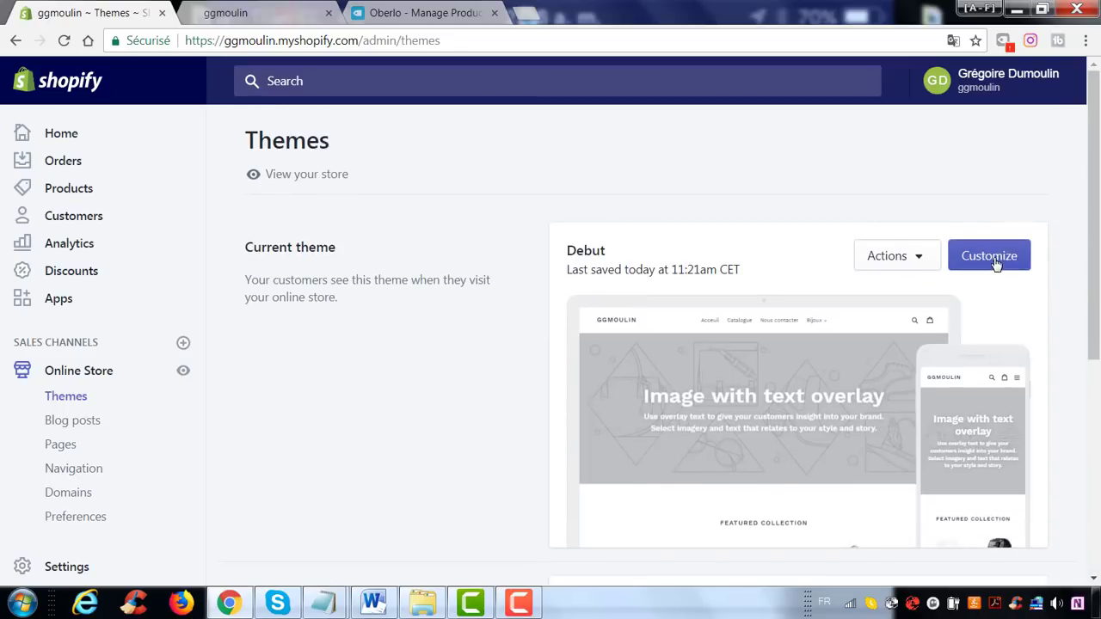
{"action": "scroll", "coordinate": [872, 327], "scroll_direction": "down", "scroll_amount": 3}
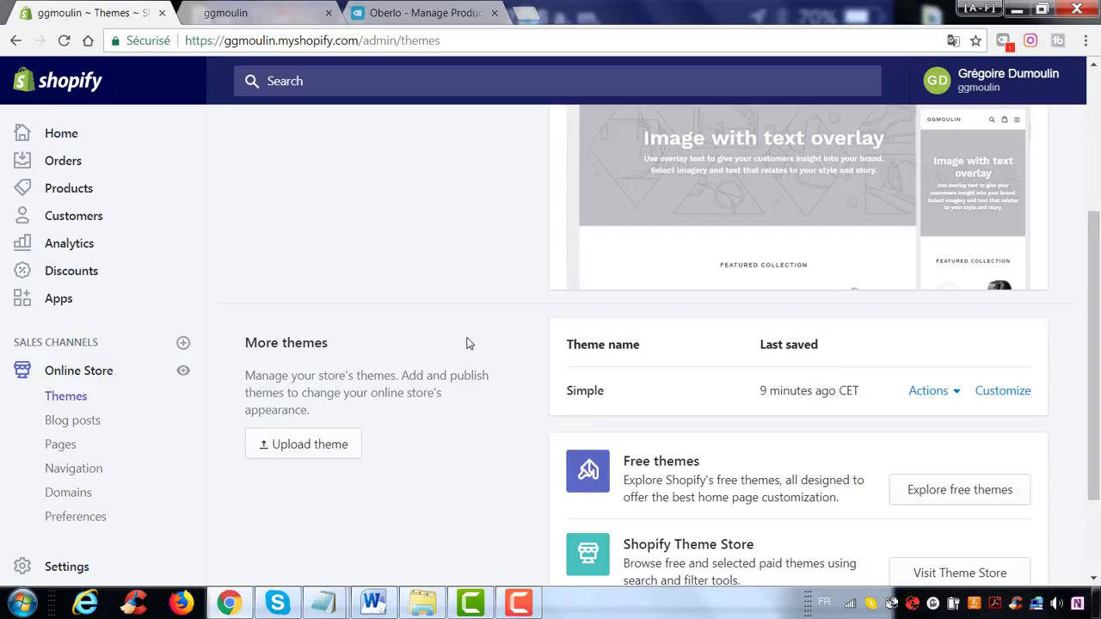
{"action": "left_click", "coordinate": [513, 598]}
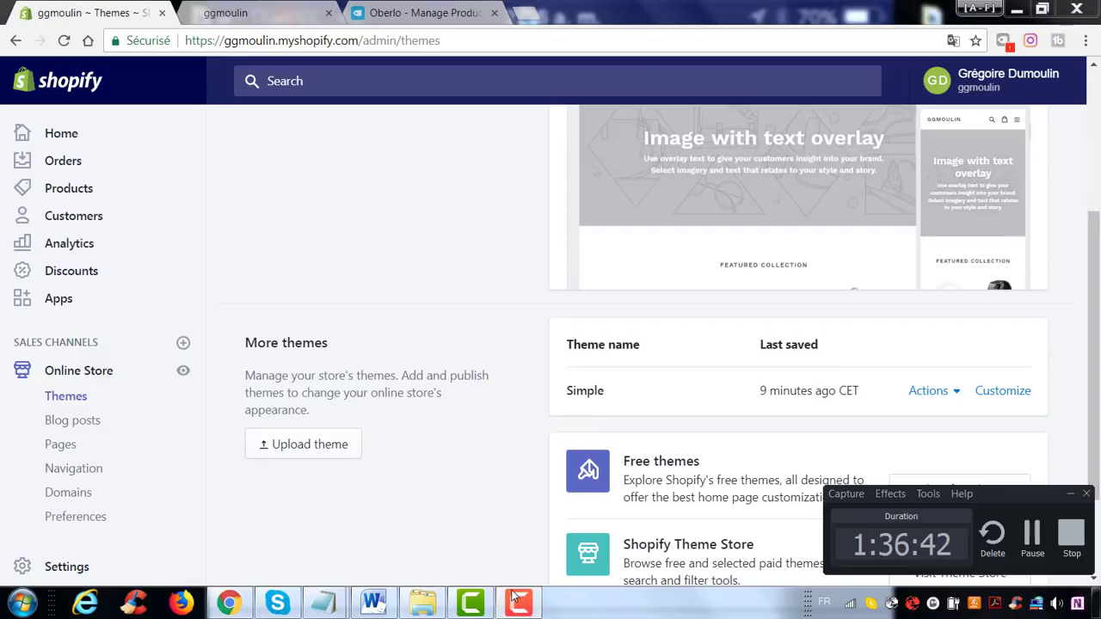
{"action": "mouse_move", "coordinate": [518, 605]}
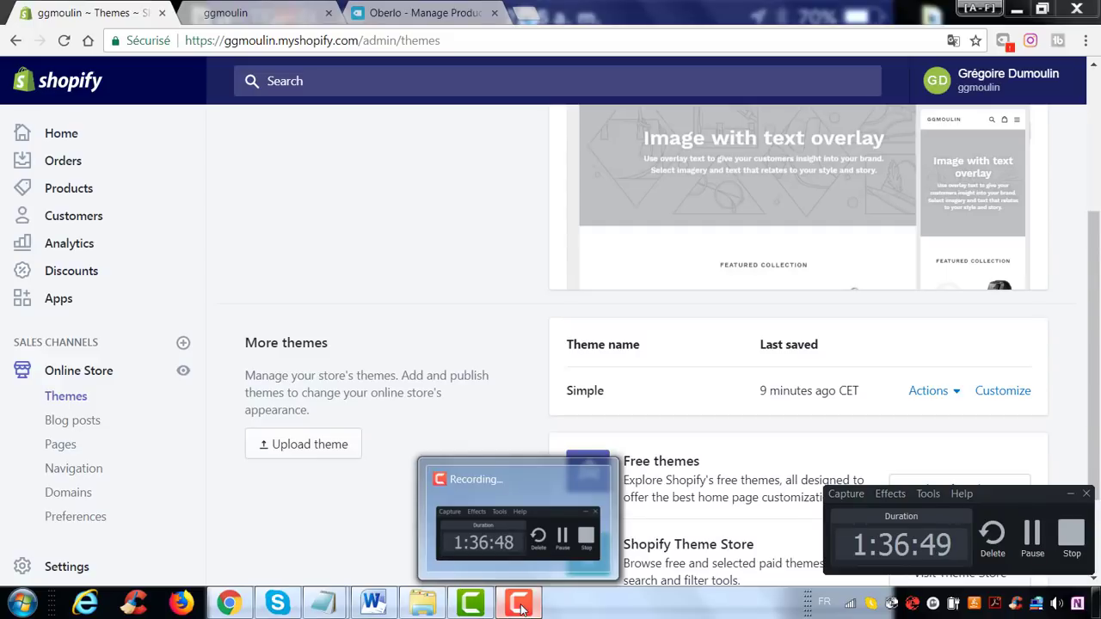
{"action": "left_click", "coordinate": [520, 606]}
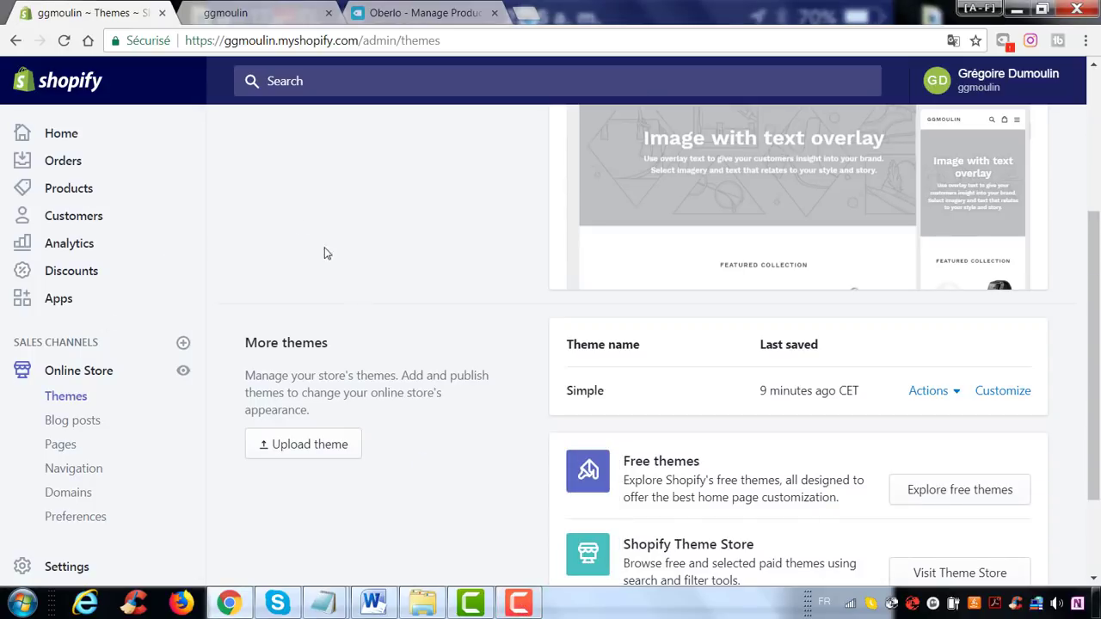
{"action": "left_click", "coordinate": [520, 606]}
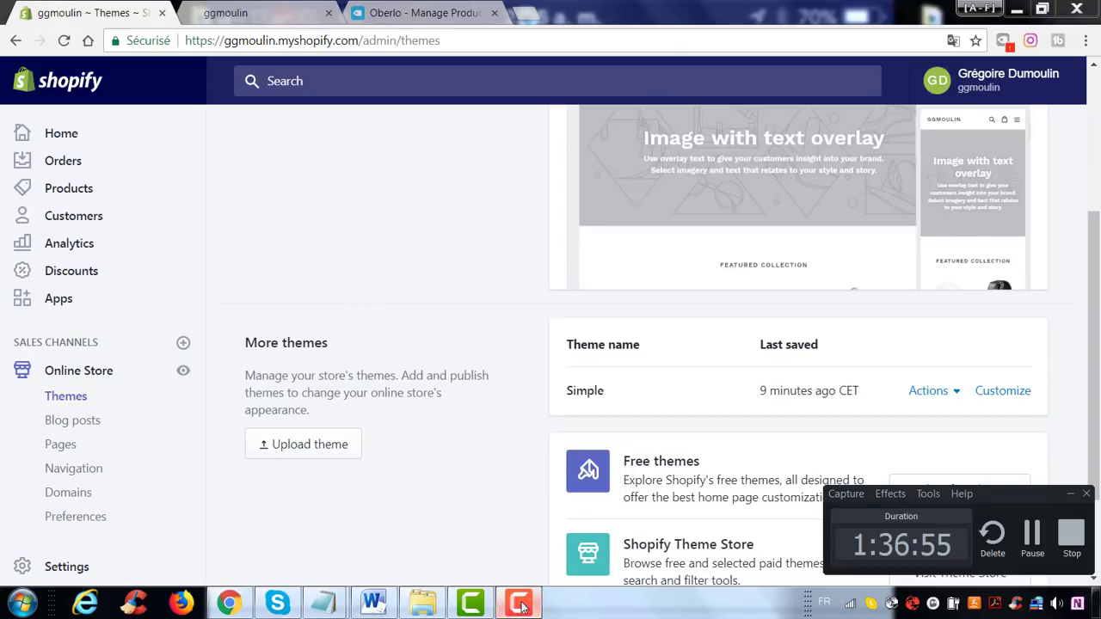